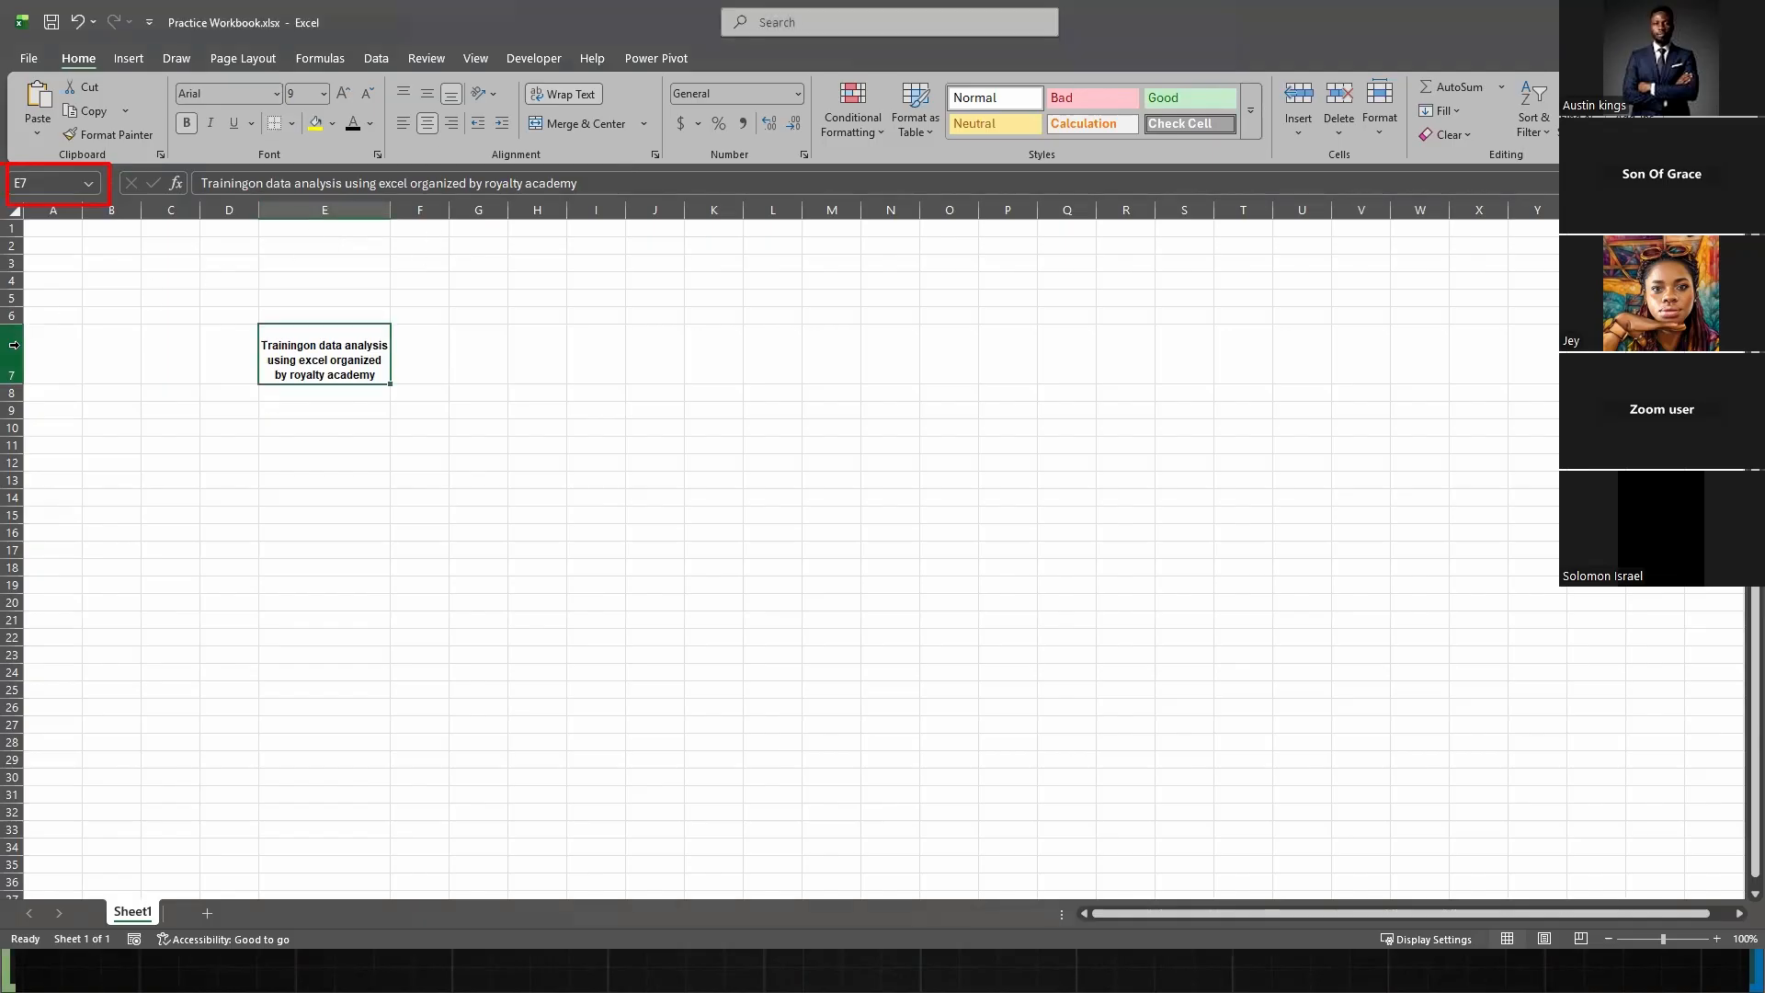
- Name cell E7 Training, and reselect it from another cell to check its name
click(48, 184)
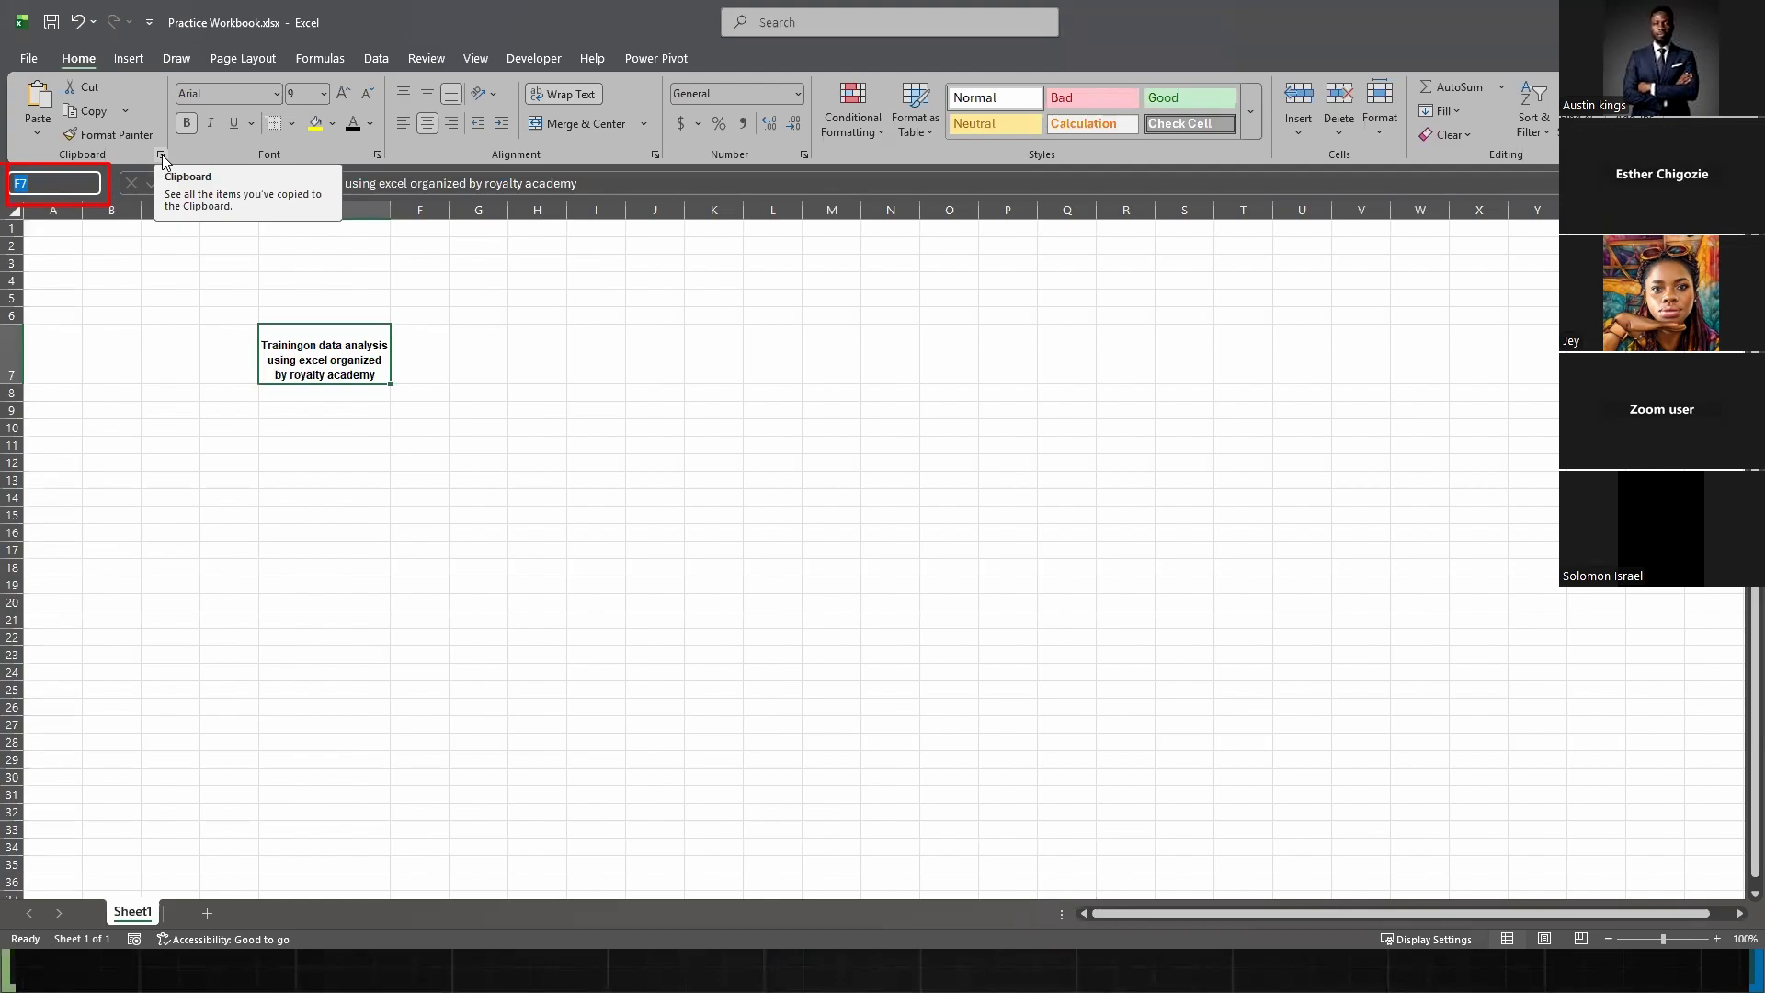
text(Training)
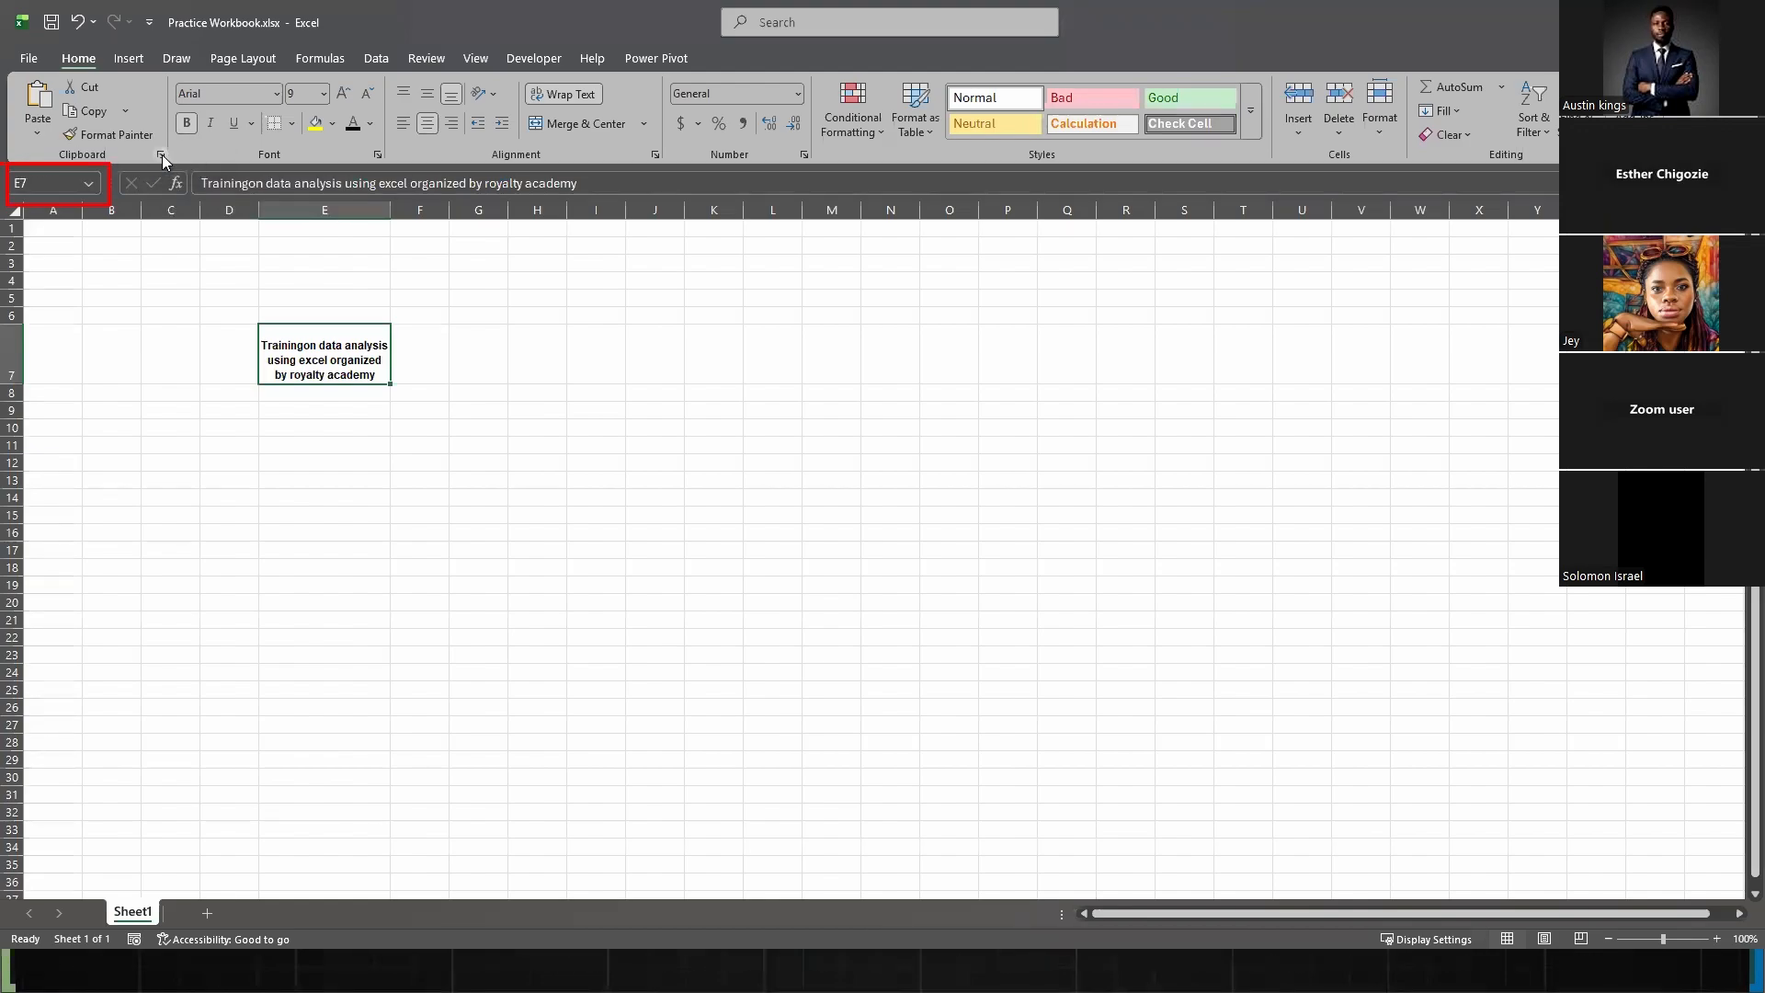
key(Return)
click(295, 726)
click(354, 354)
click(397, 513)
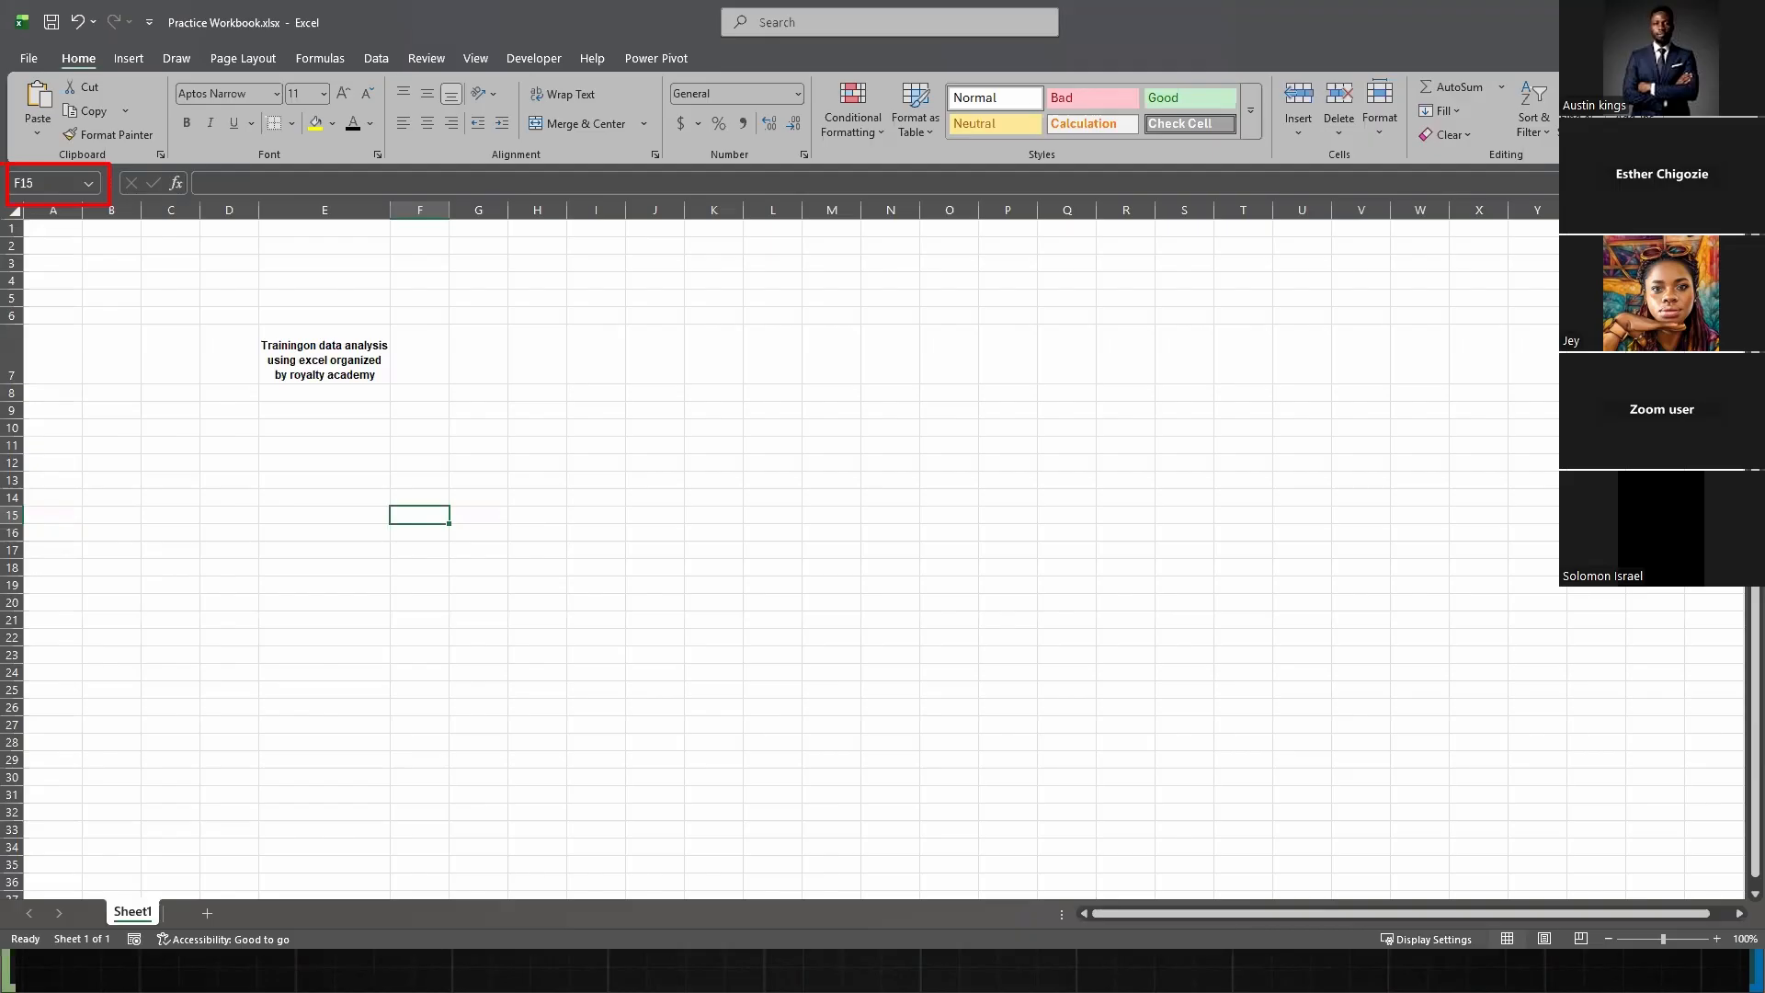
click(308, 350)
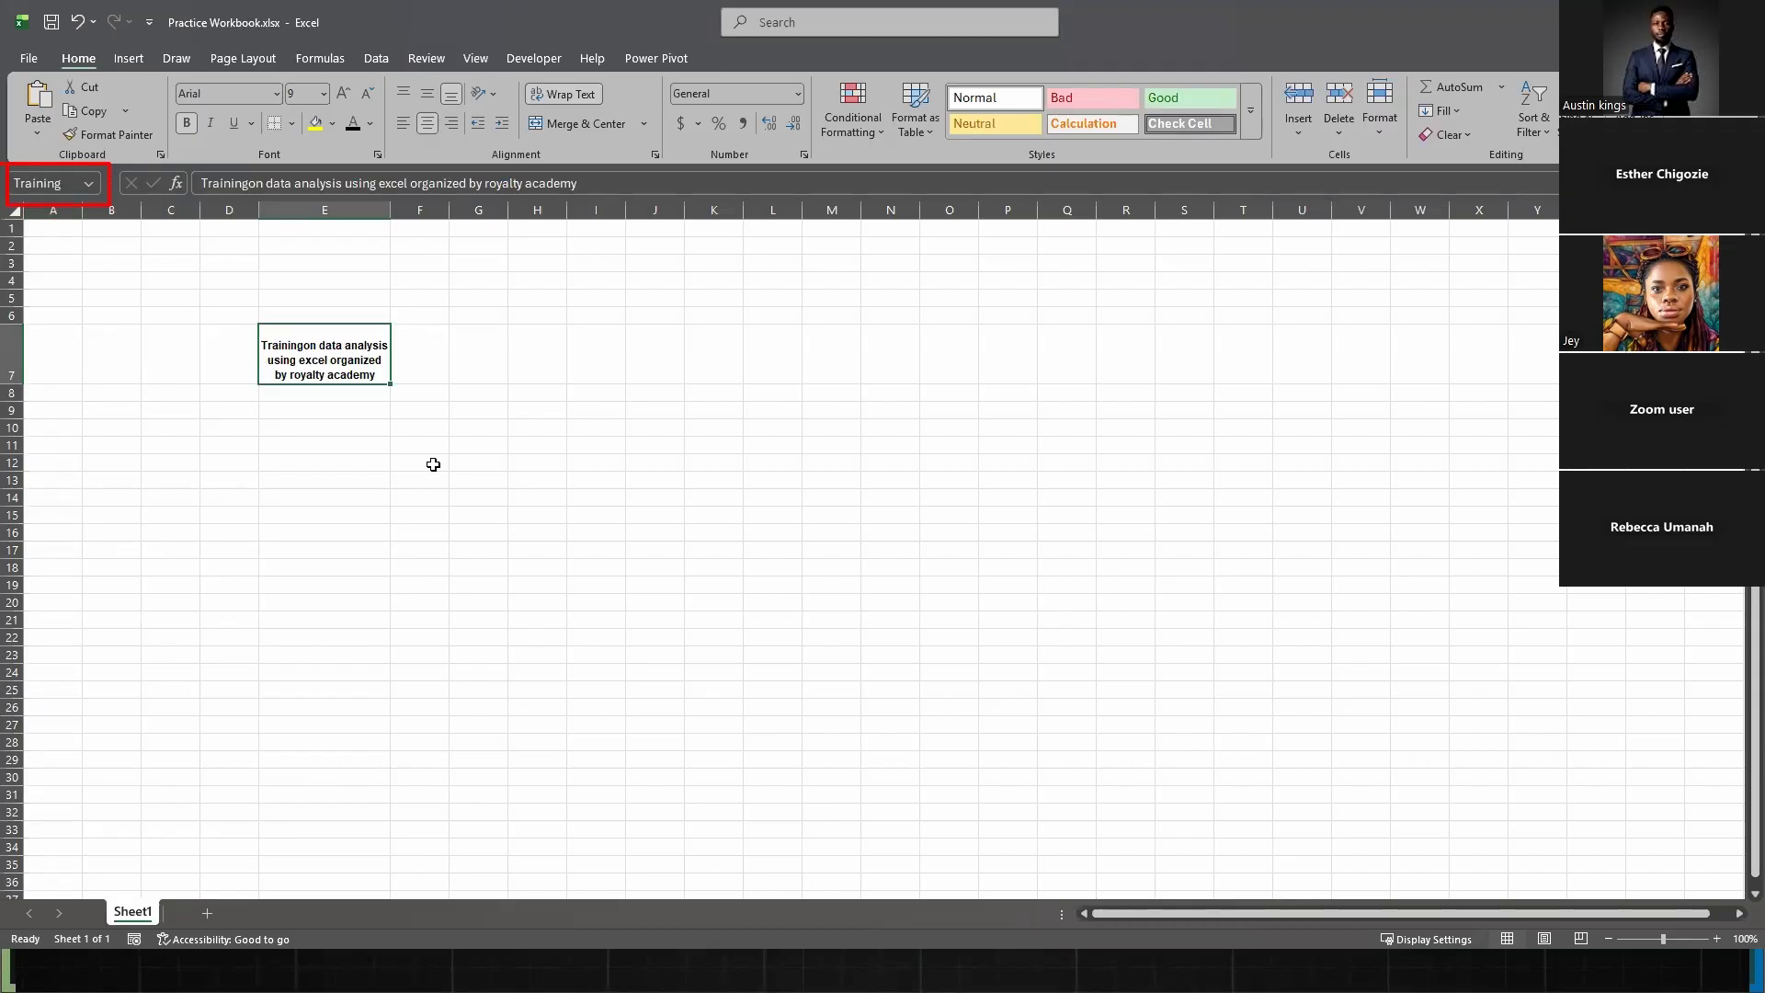
- Select cells M7 and M26, and jump to cell K27 by its reference
click(818, 369)
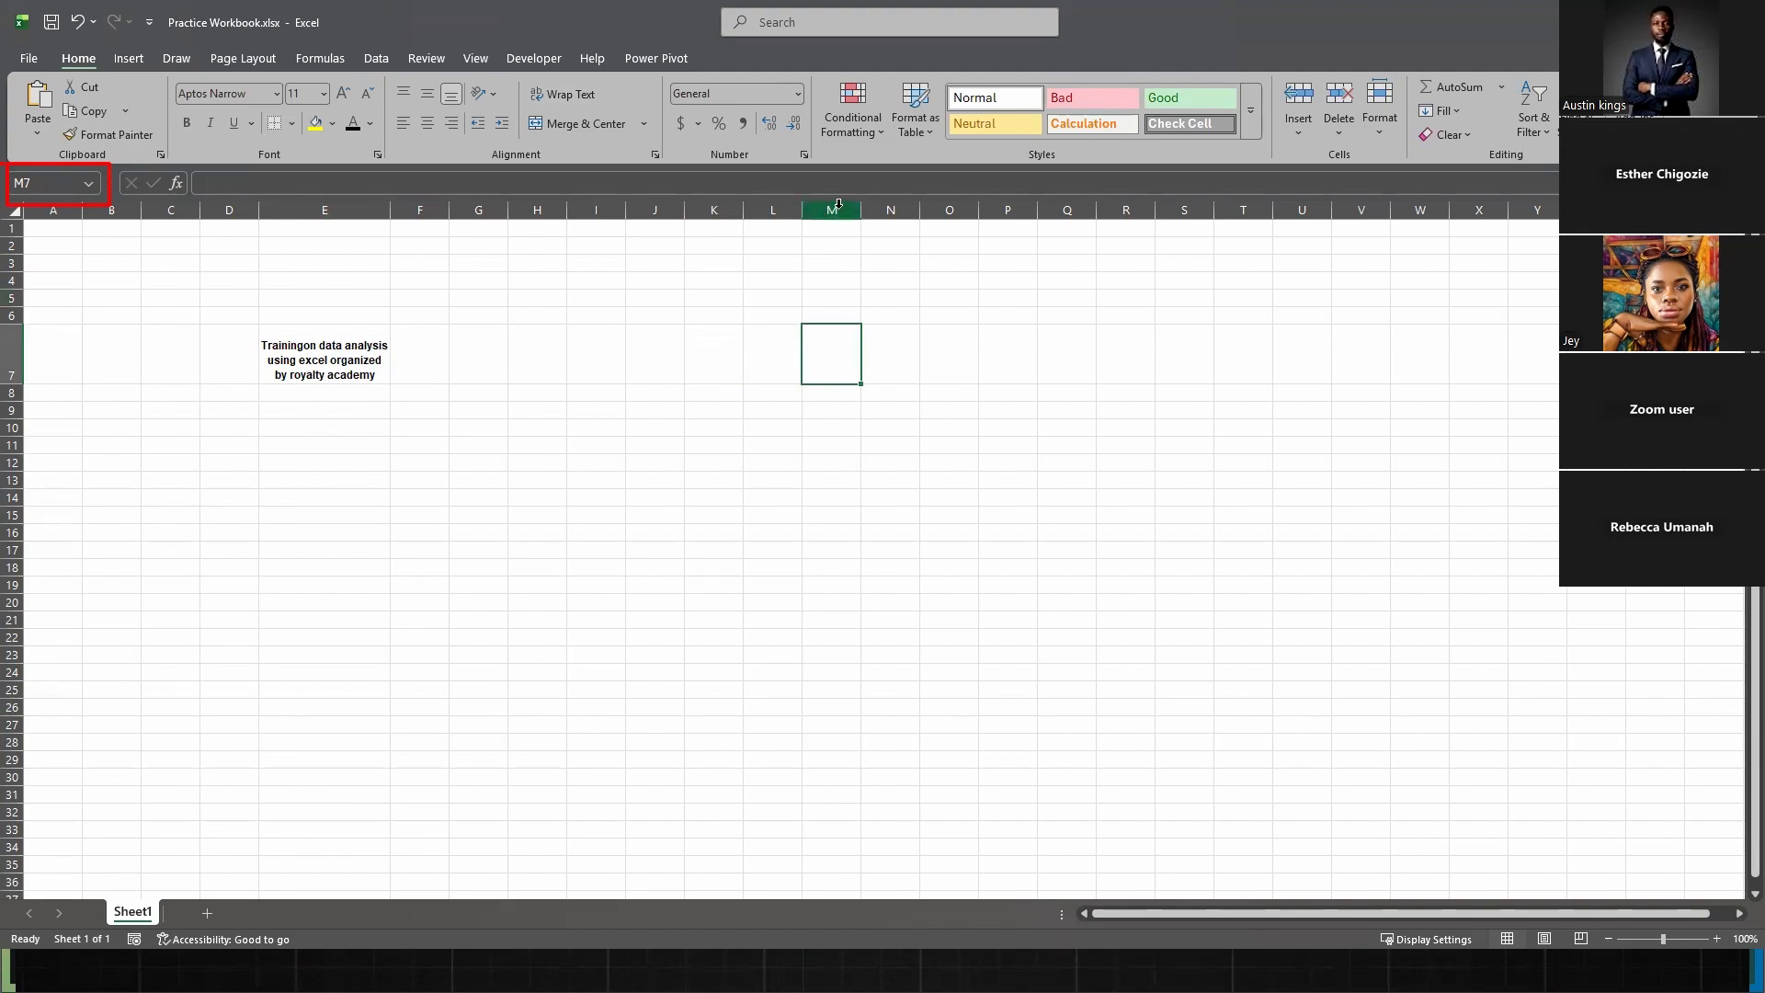
click(821, 710)
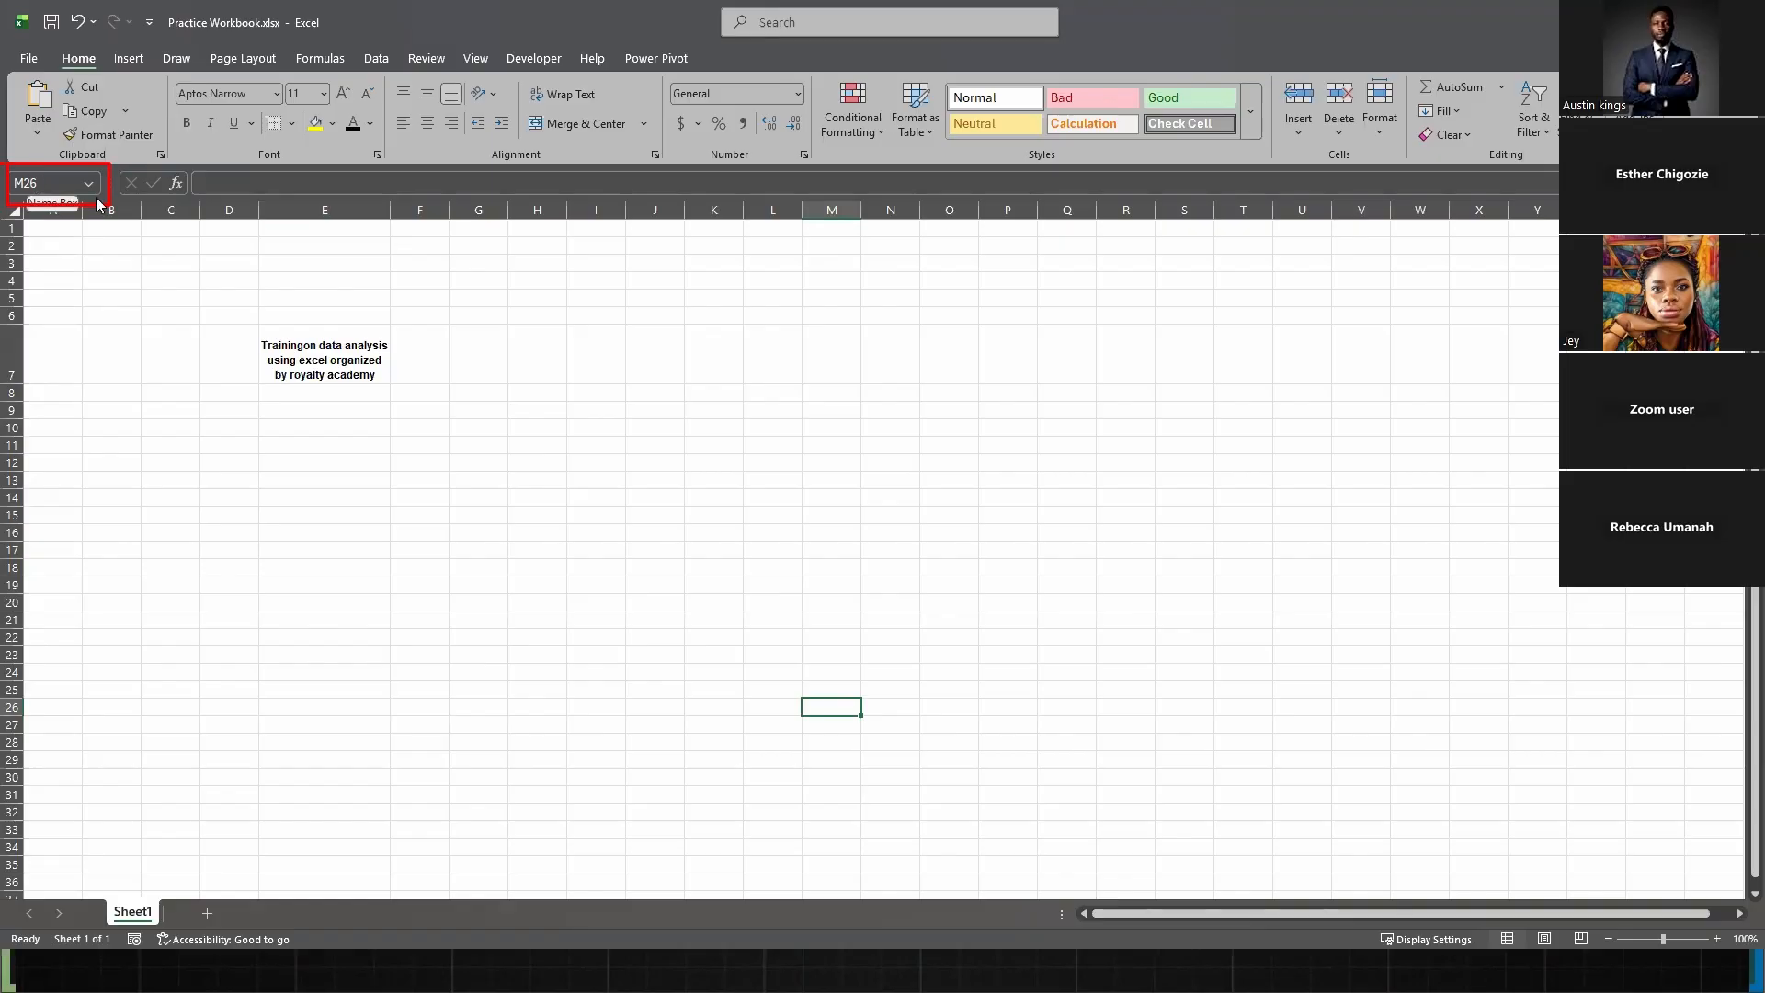
click(32, 186)
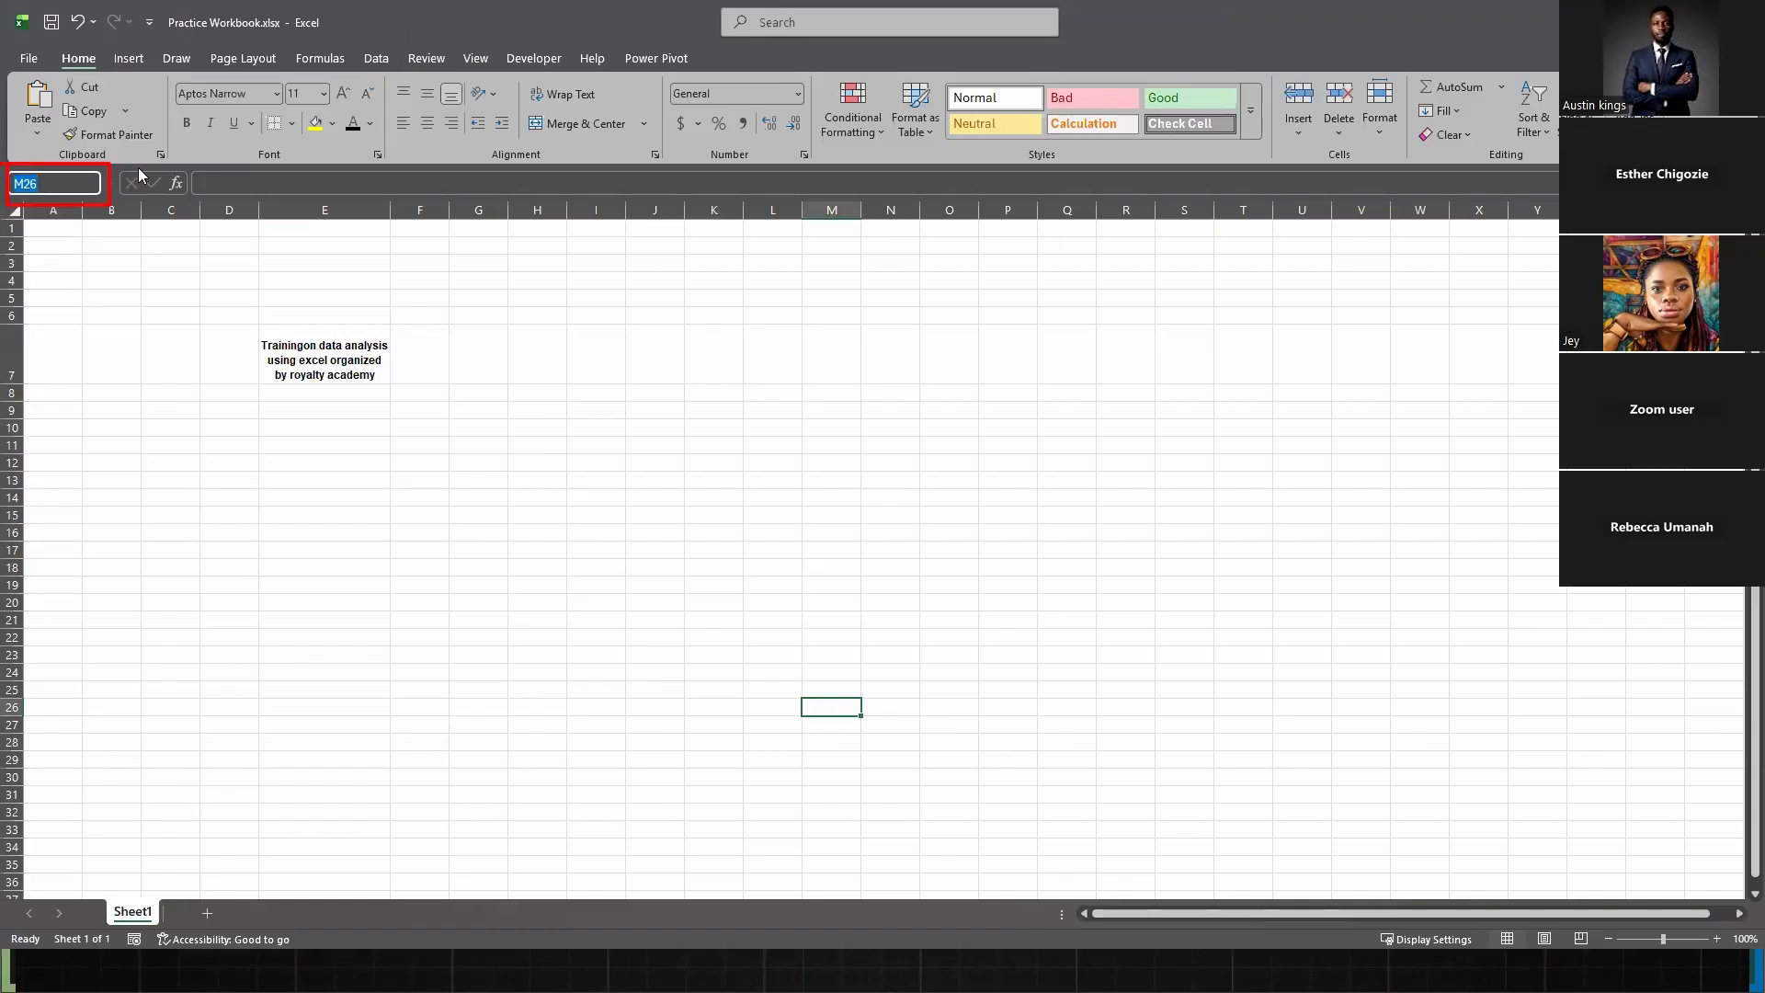
text(K27)
key(Return)
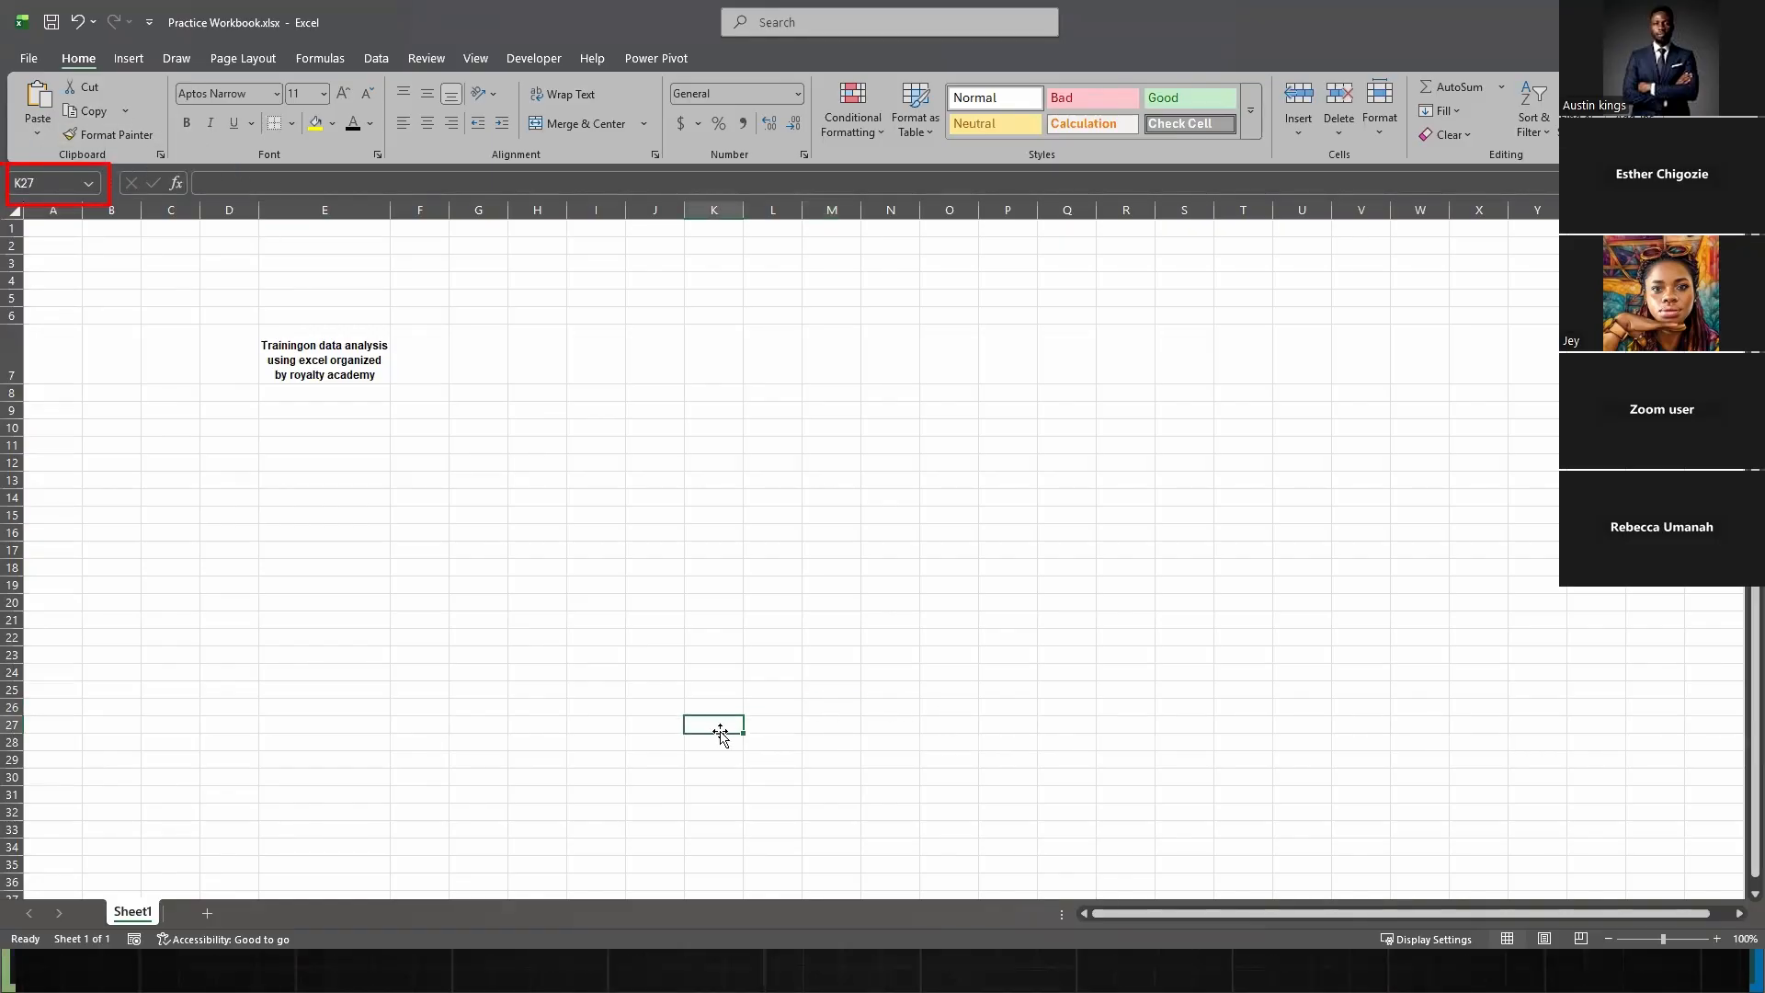
- Jump to cell Z11 by entering its reference
click(61, 183)
text(Z11)
key(Return)
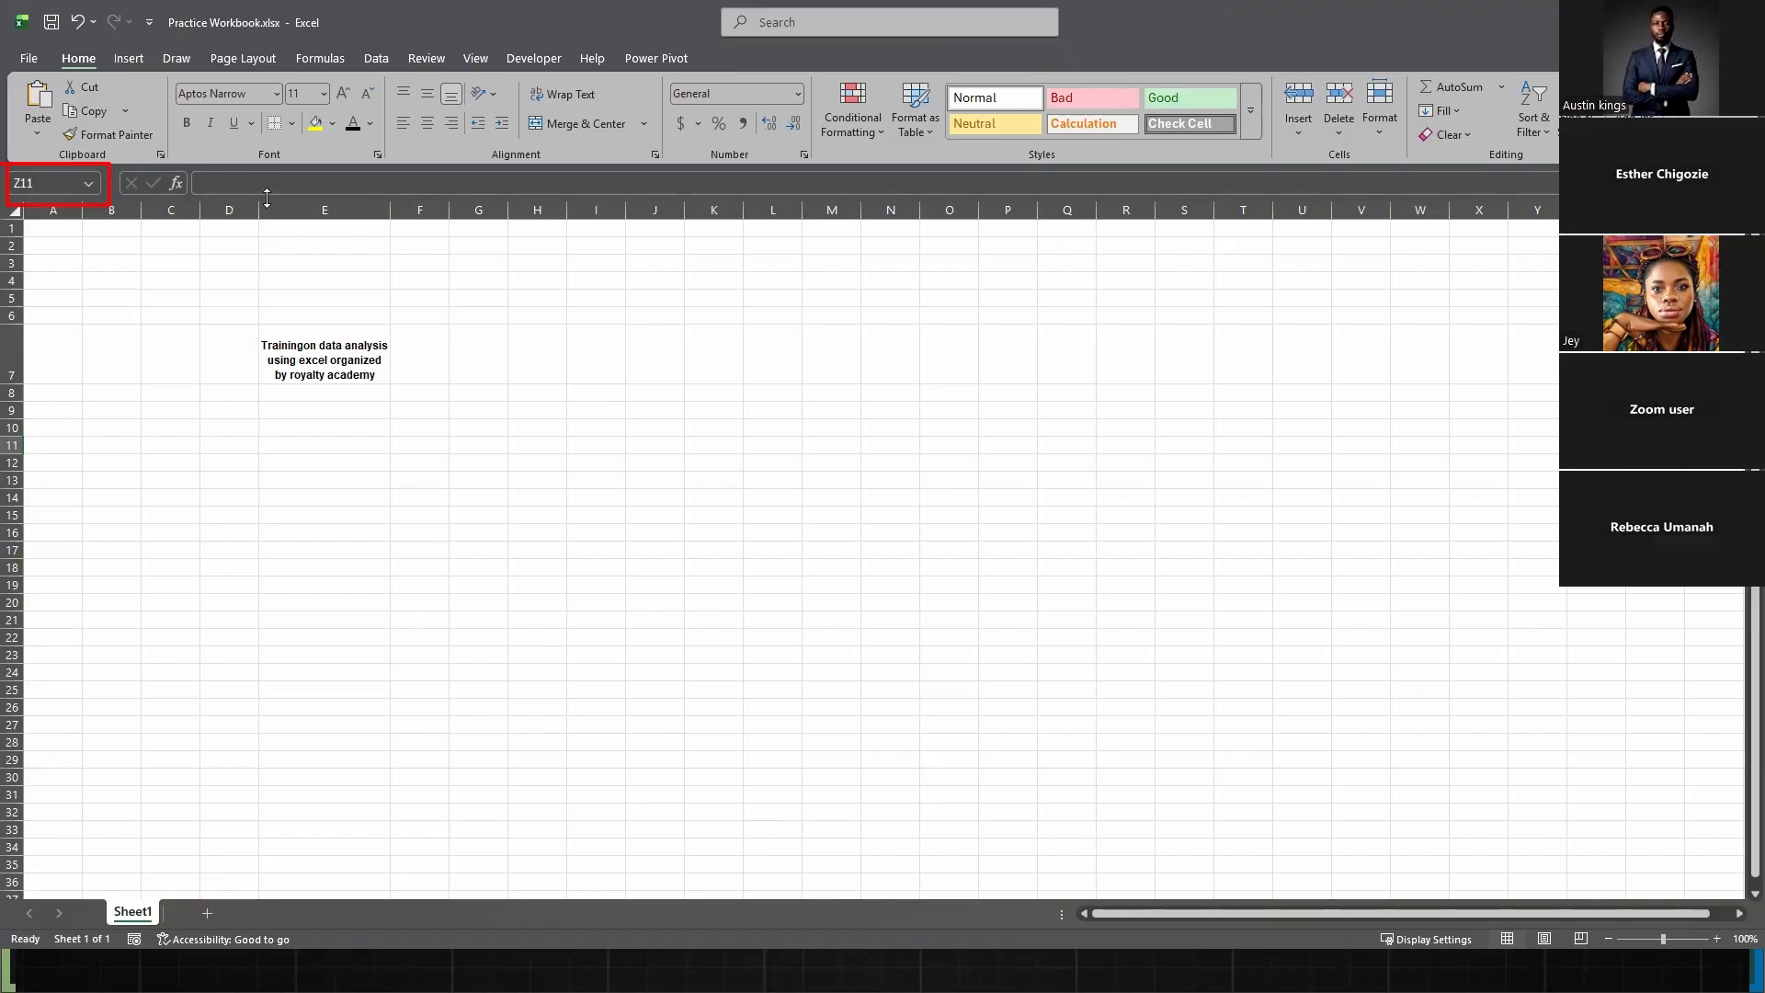
- Switch to the presentation to show the Function Library slide, and return to the Excel workbook
key(alt+Tab)
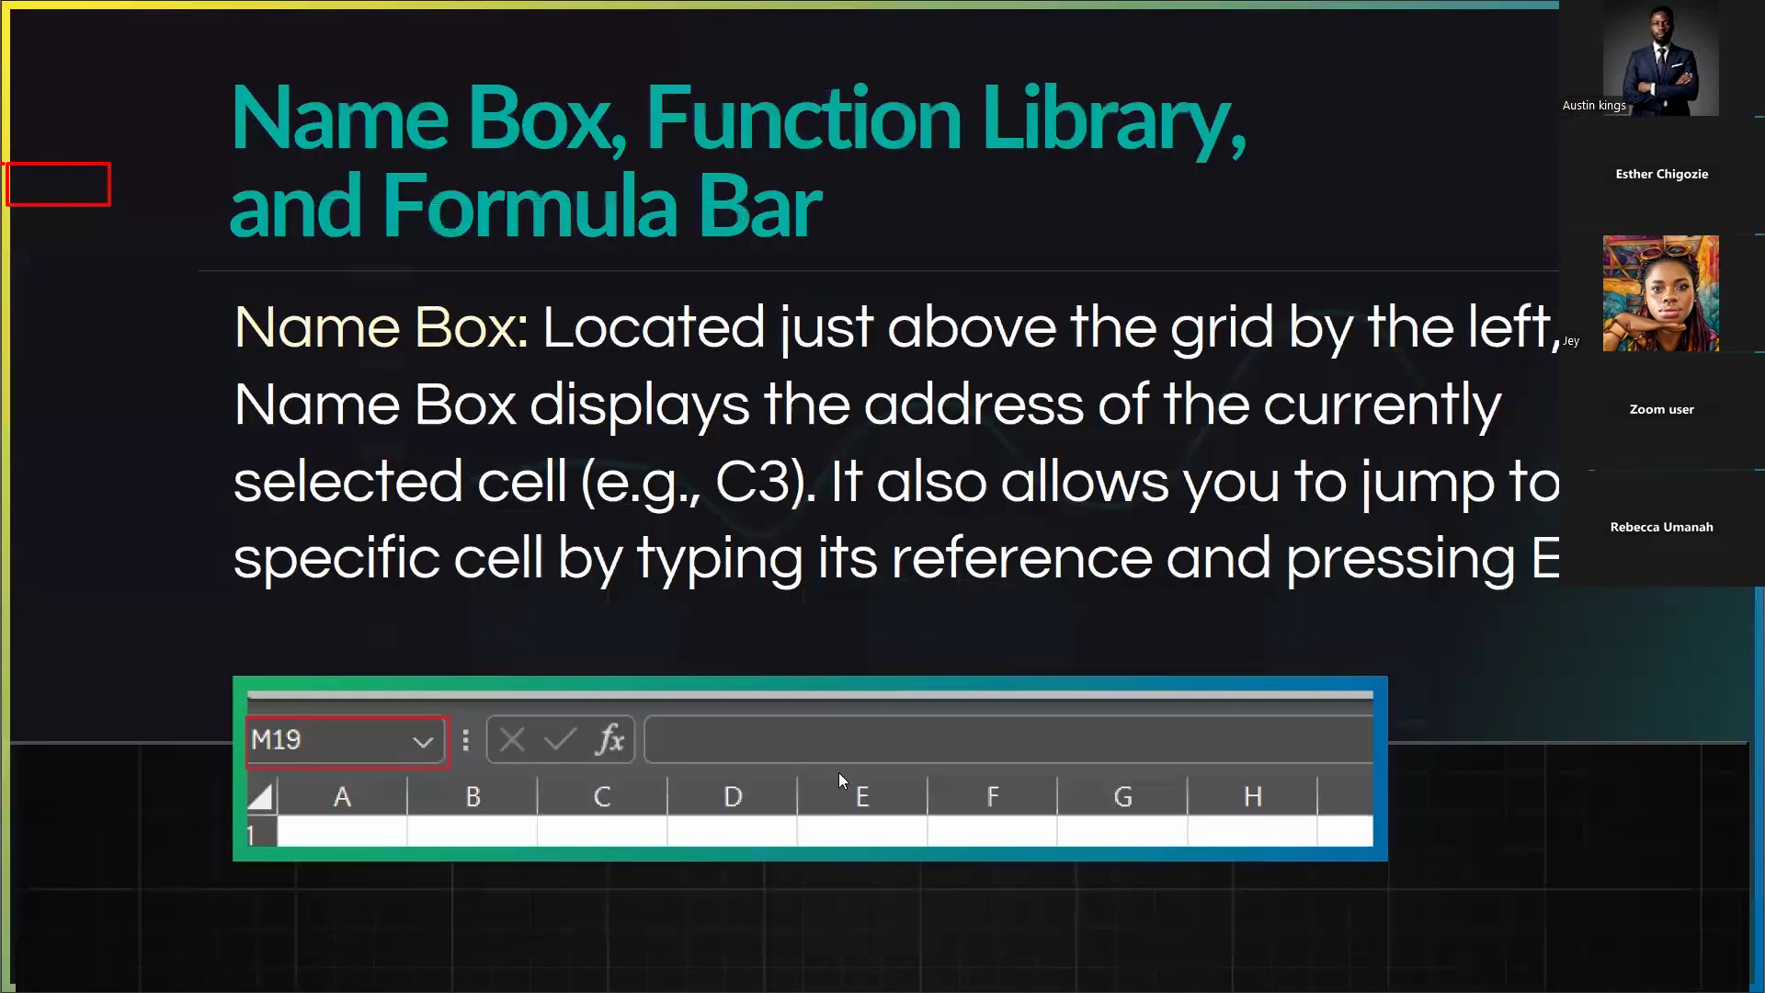
key(Right)
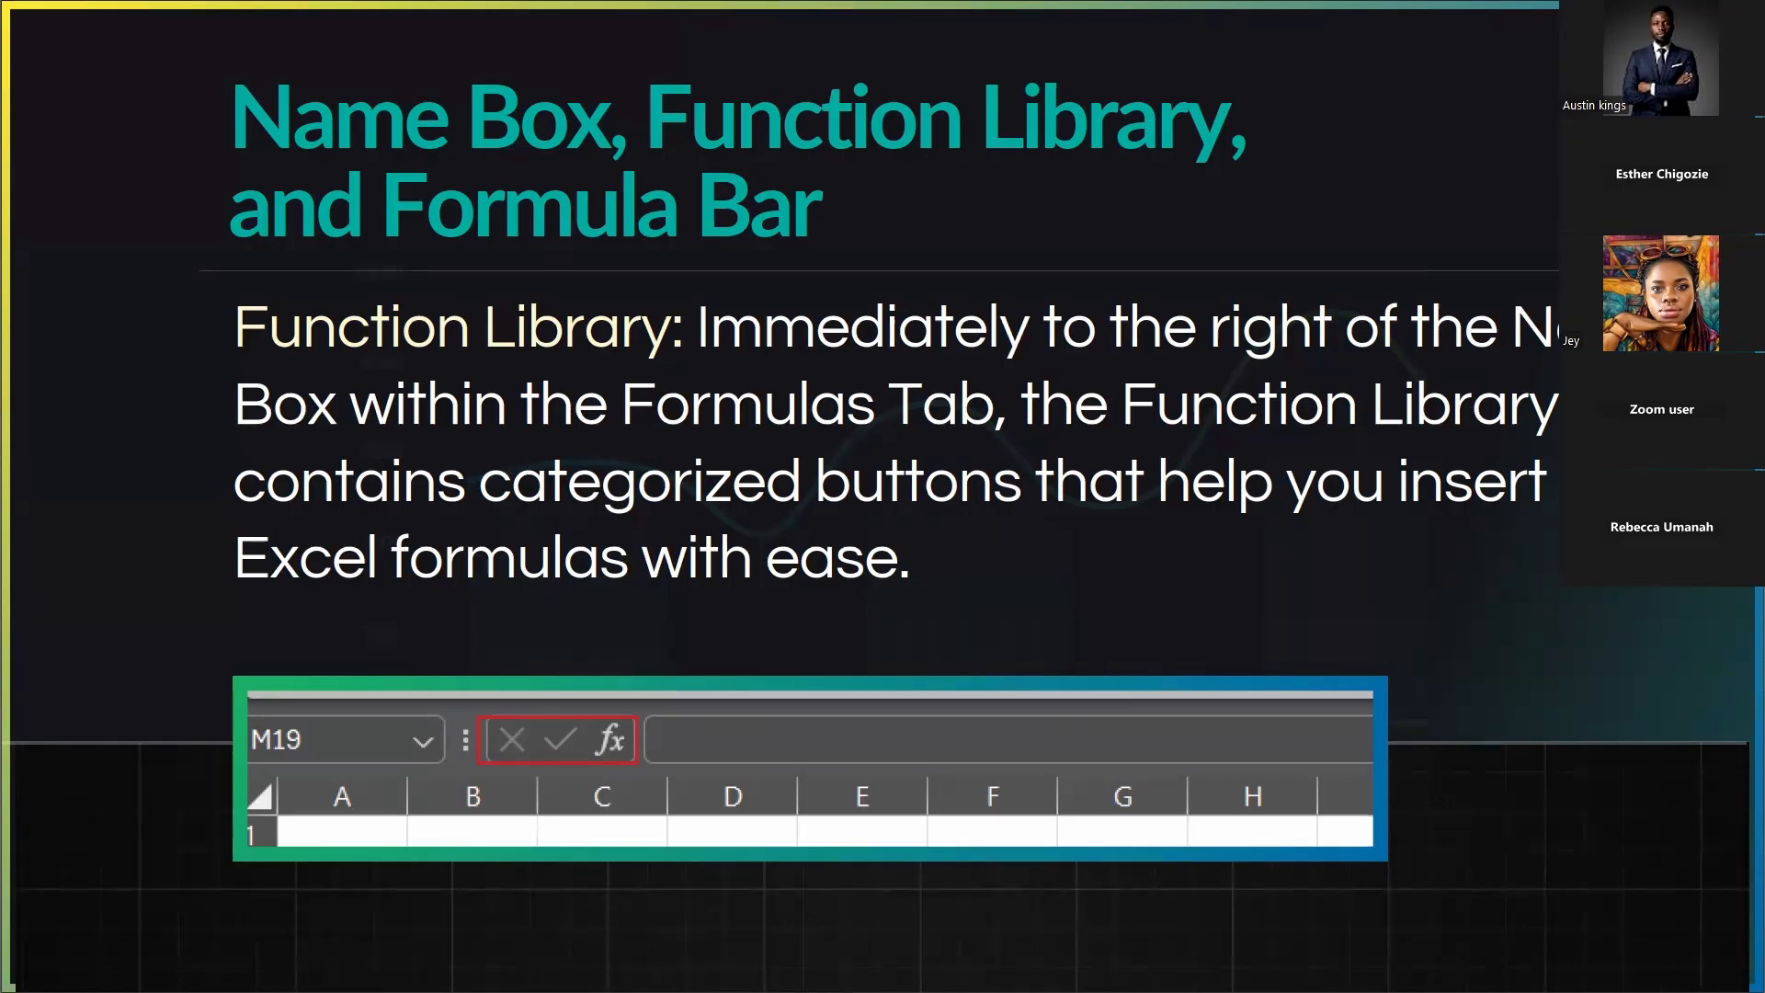
key(alt+Tab)
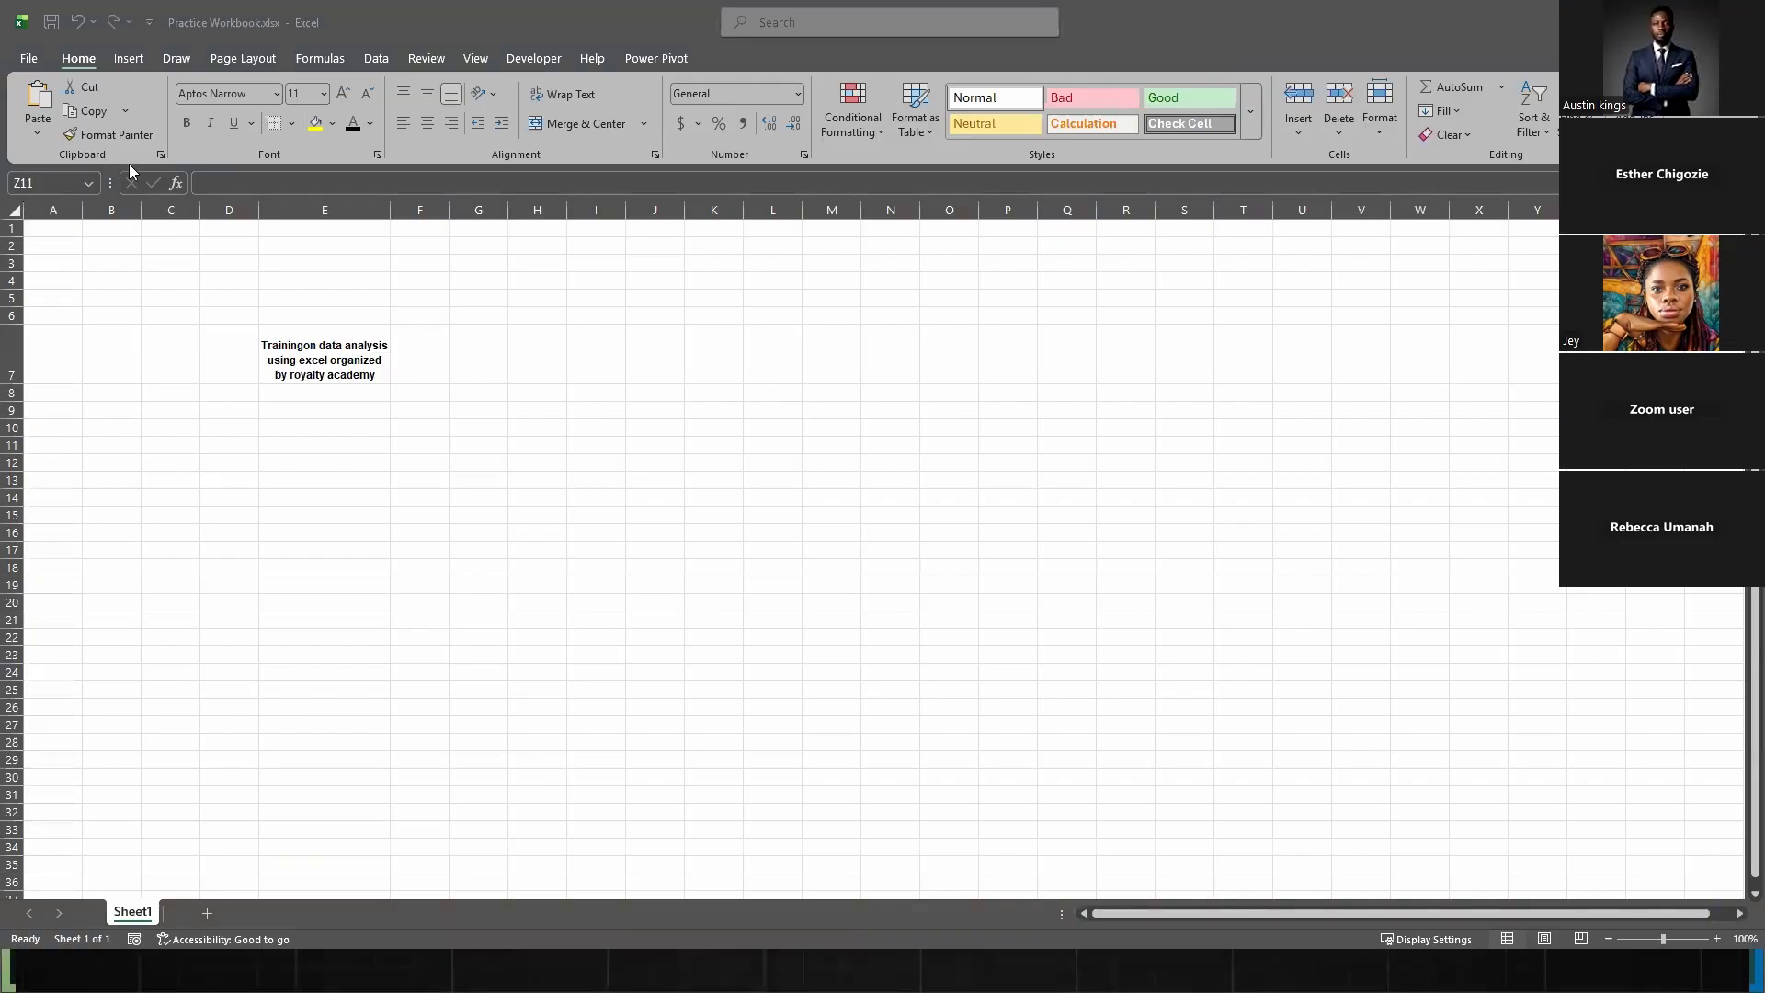
drag(181, 202, 195, 214)
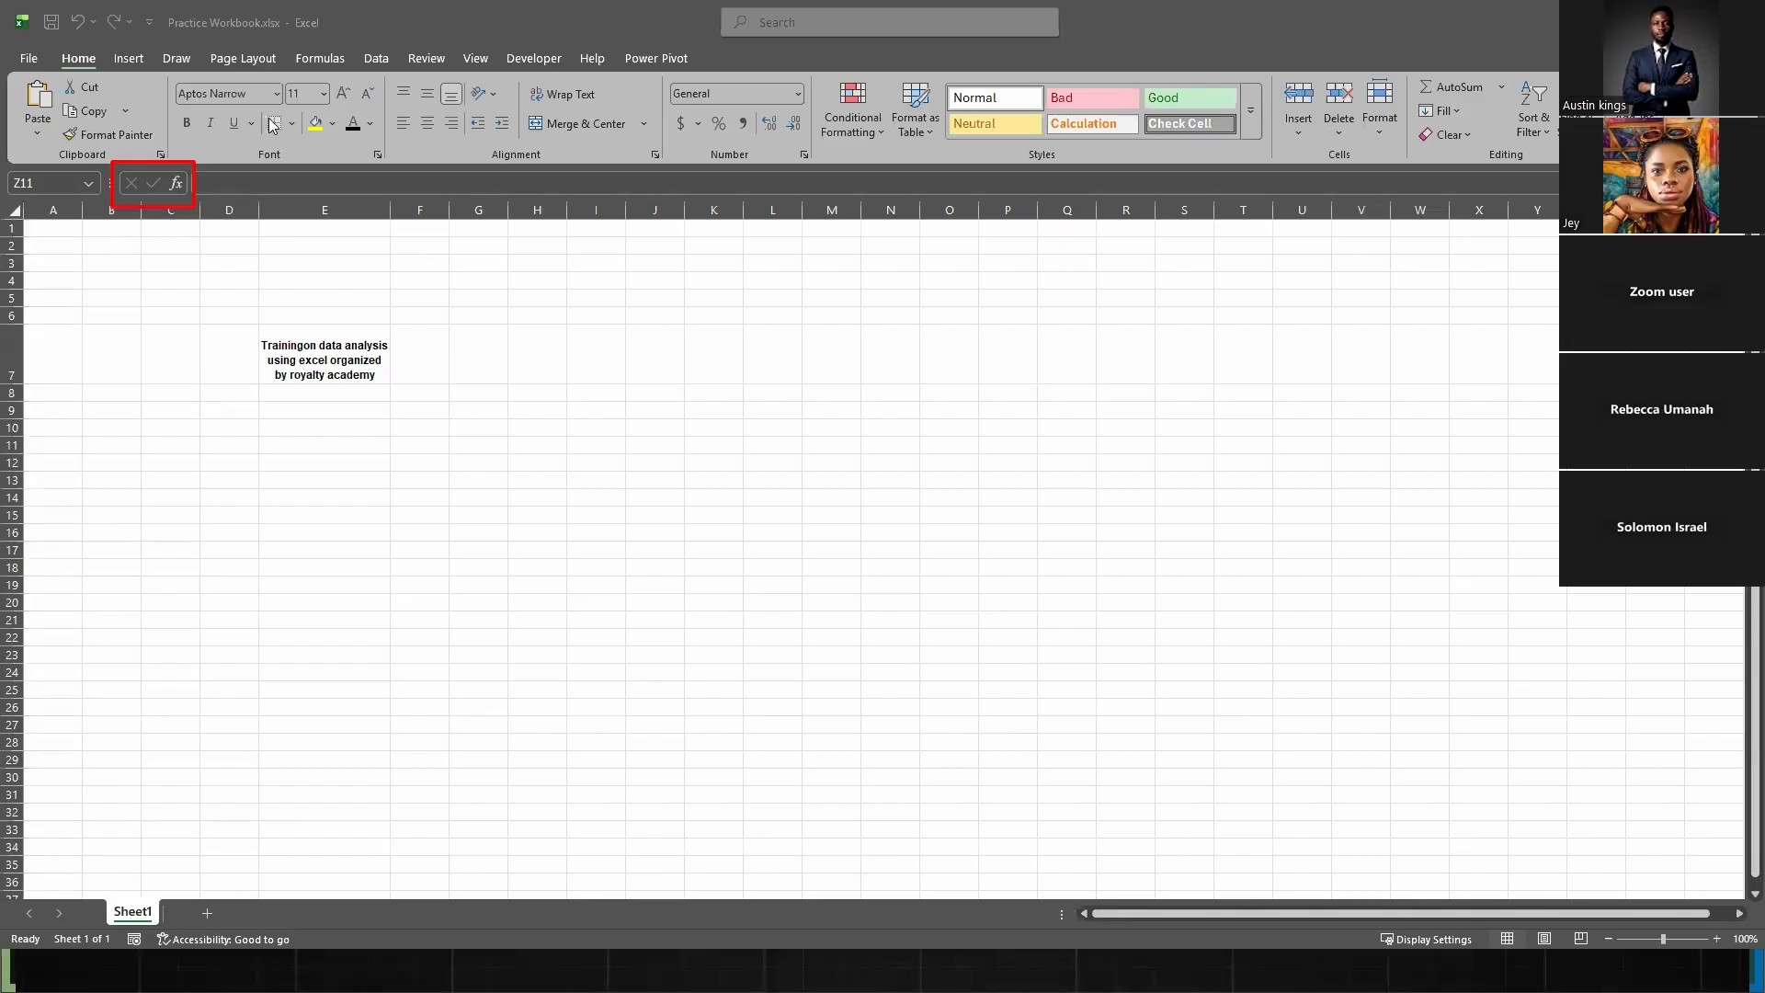
- Open the Insert Function dialog for cell Z11 and highlight SUM to view its description
click(177, 187)
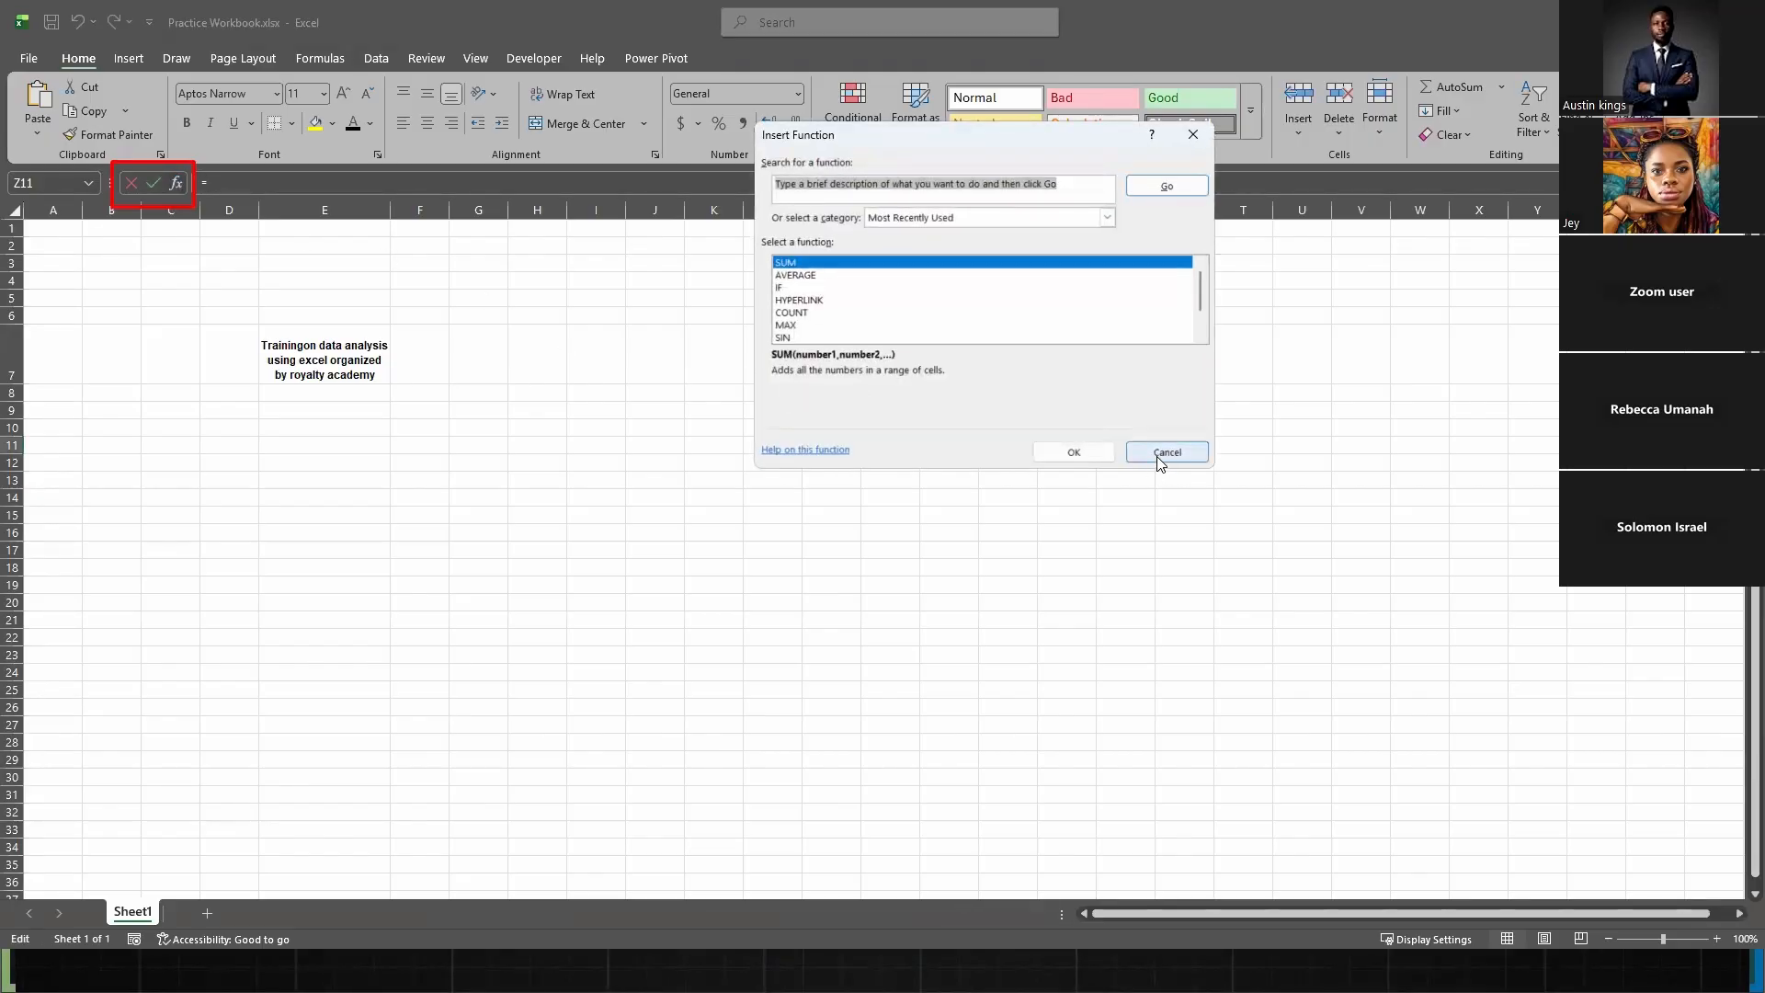
click(1163, 454)
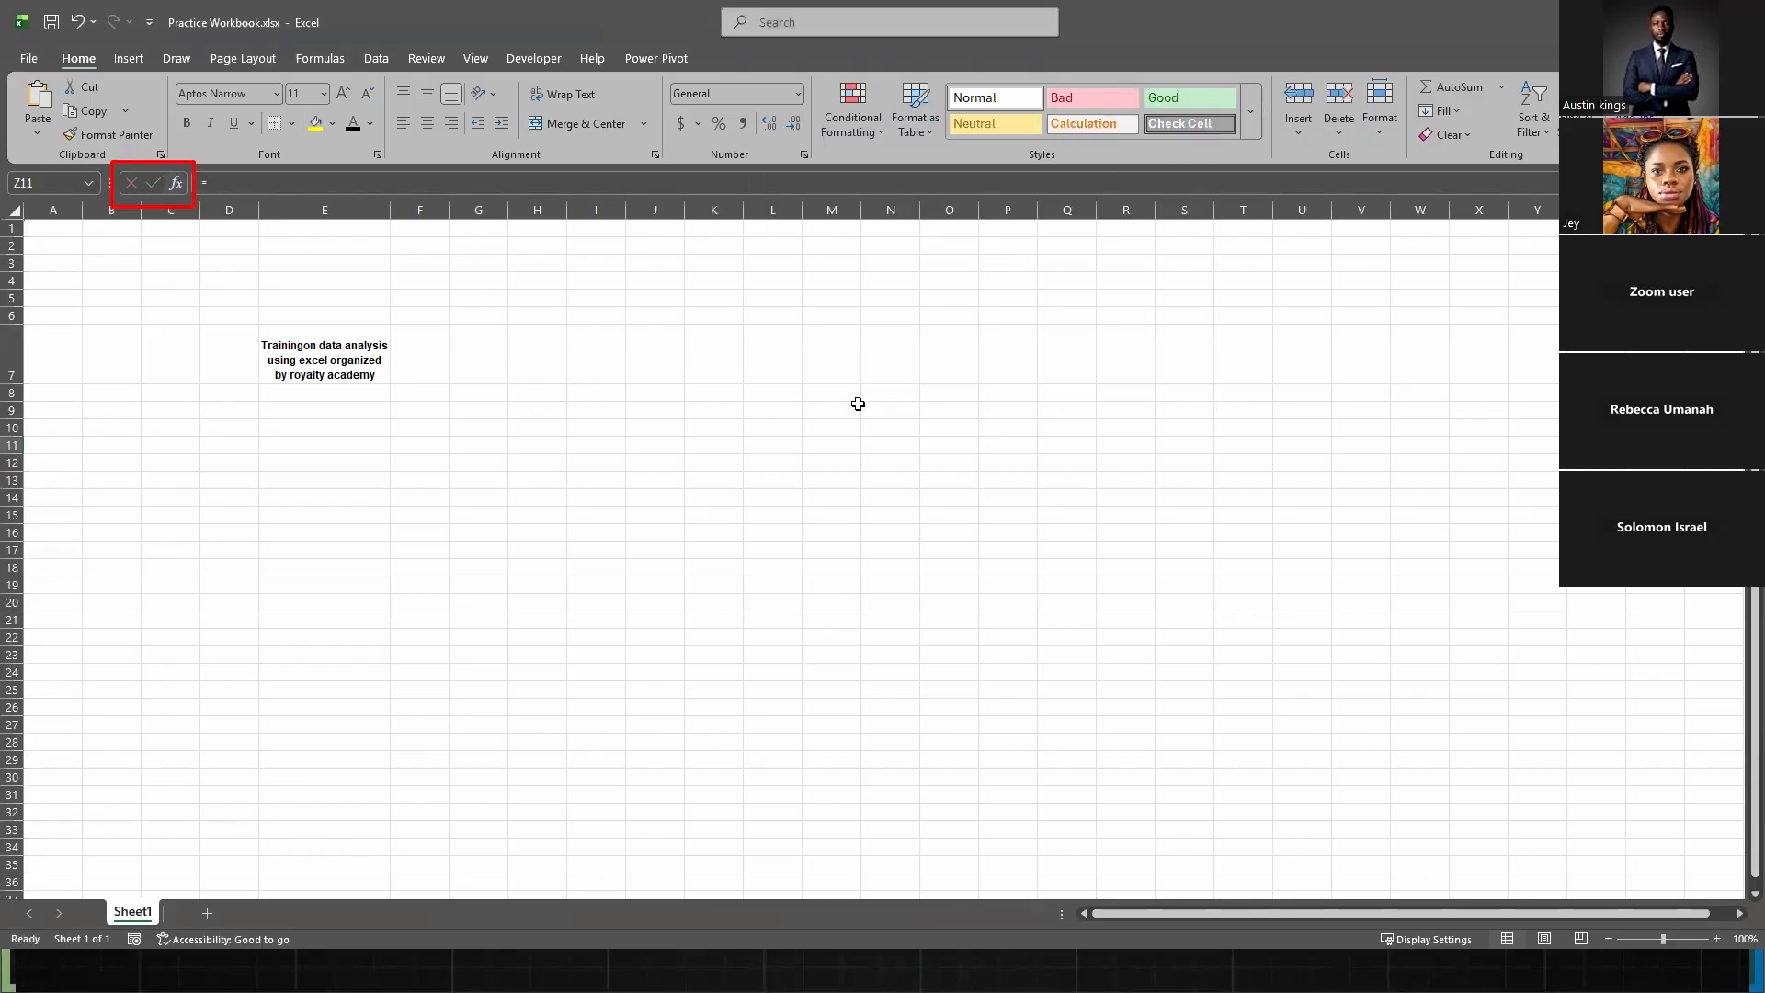
click(176, 184)
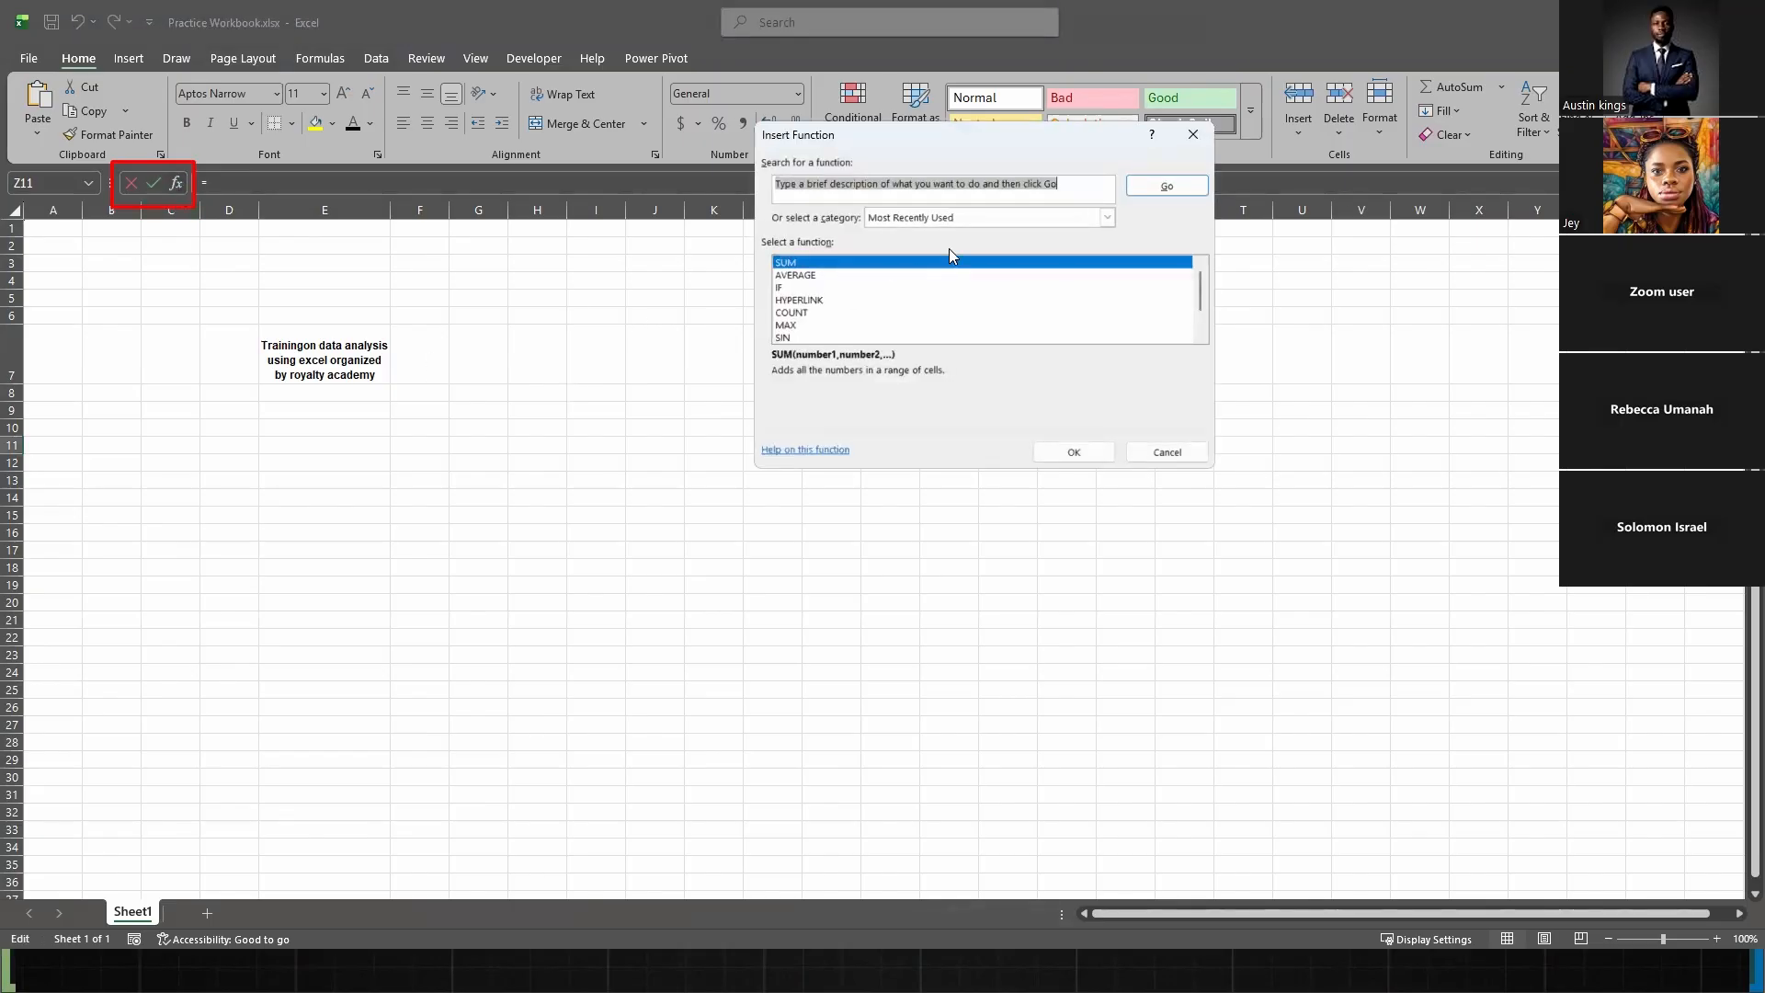
click(815, 264)
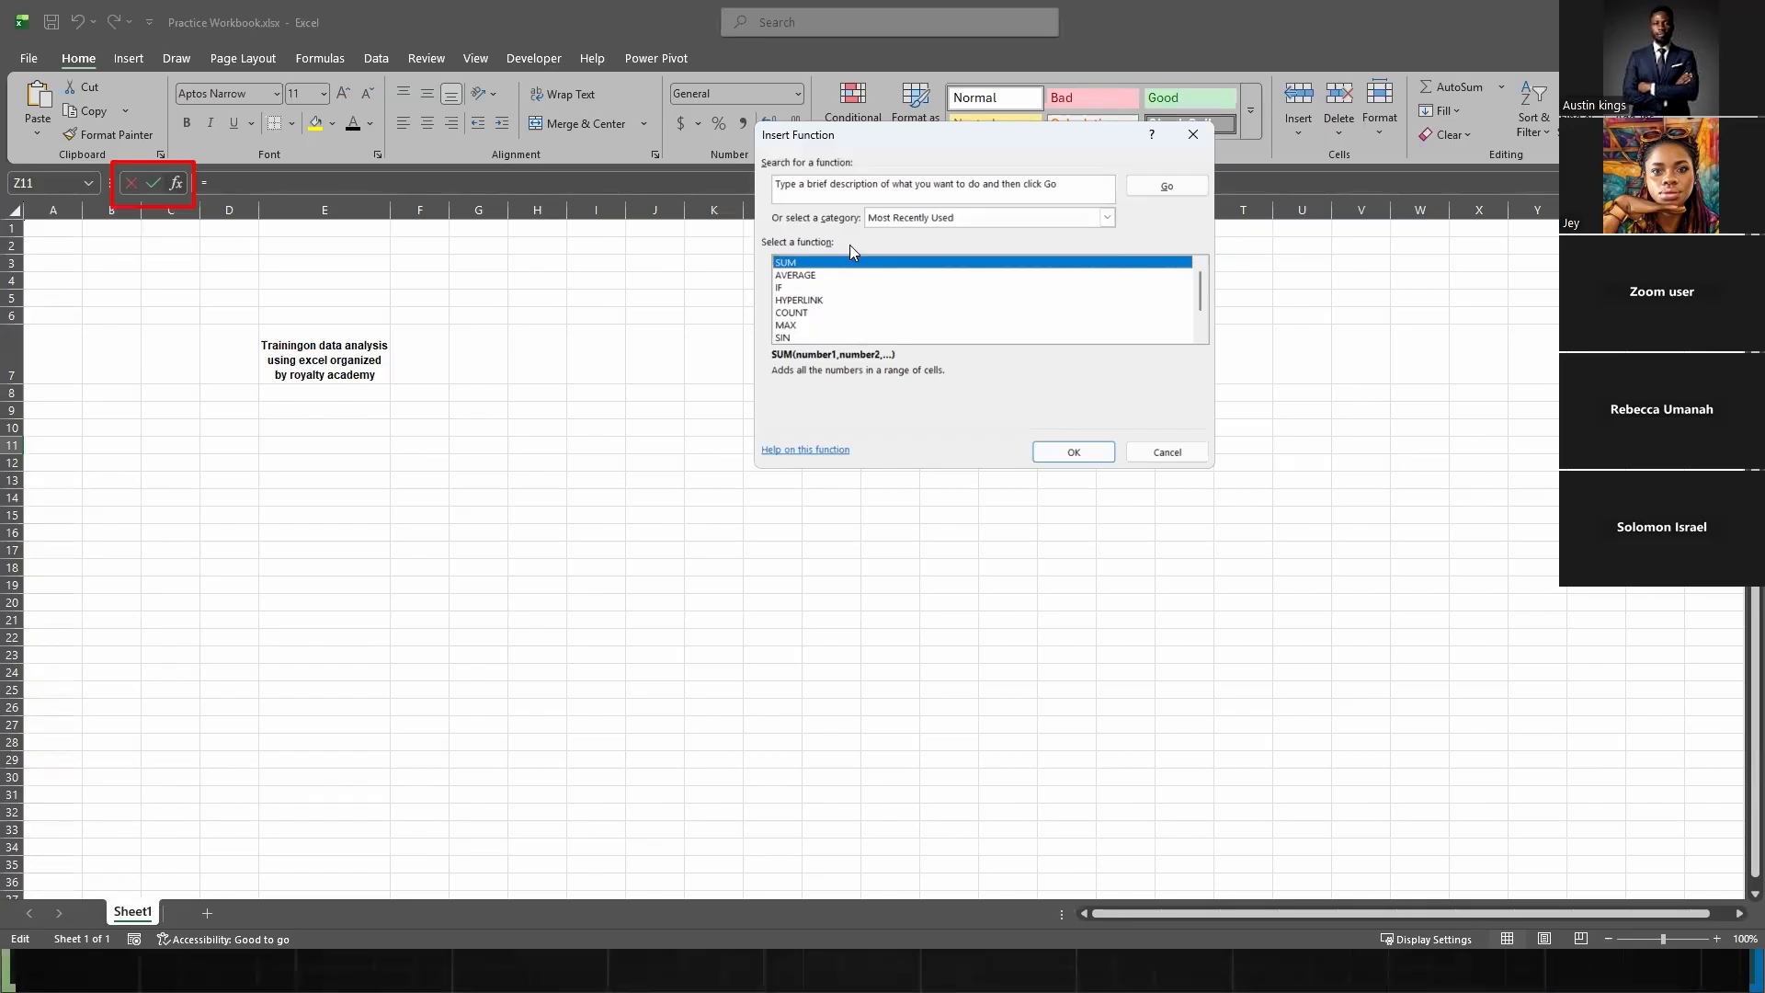
- Search the functions for "average" and browse the recommended matches
click(850, 193)
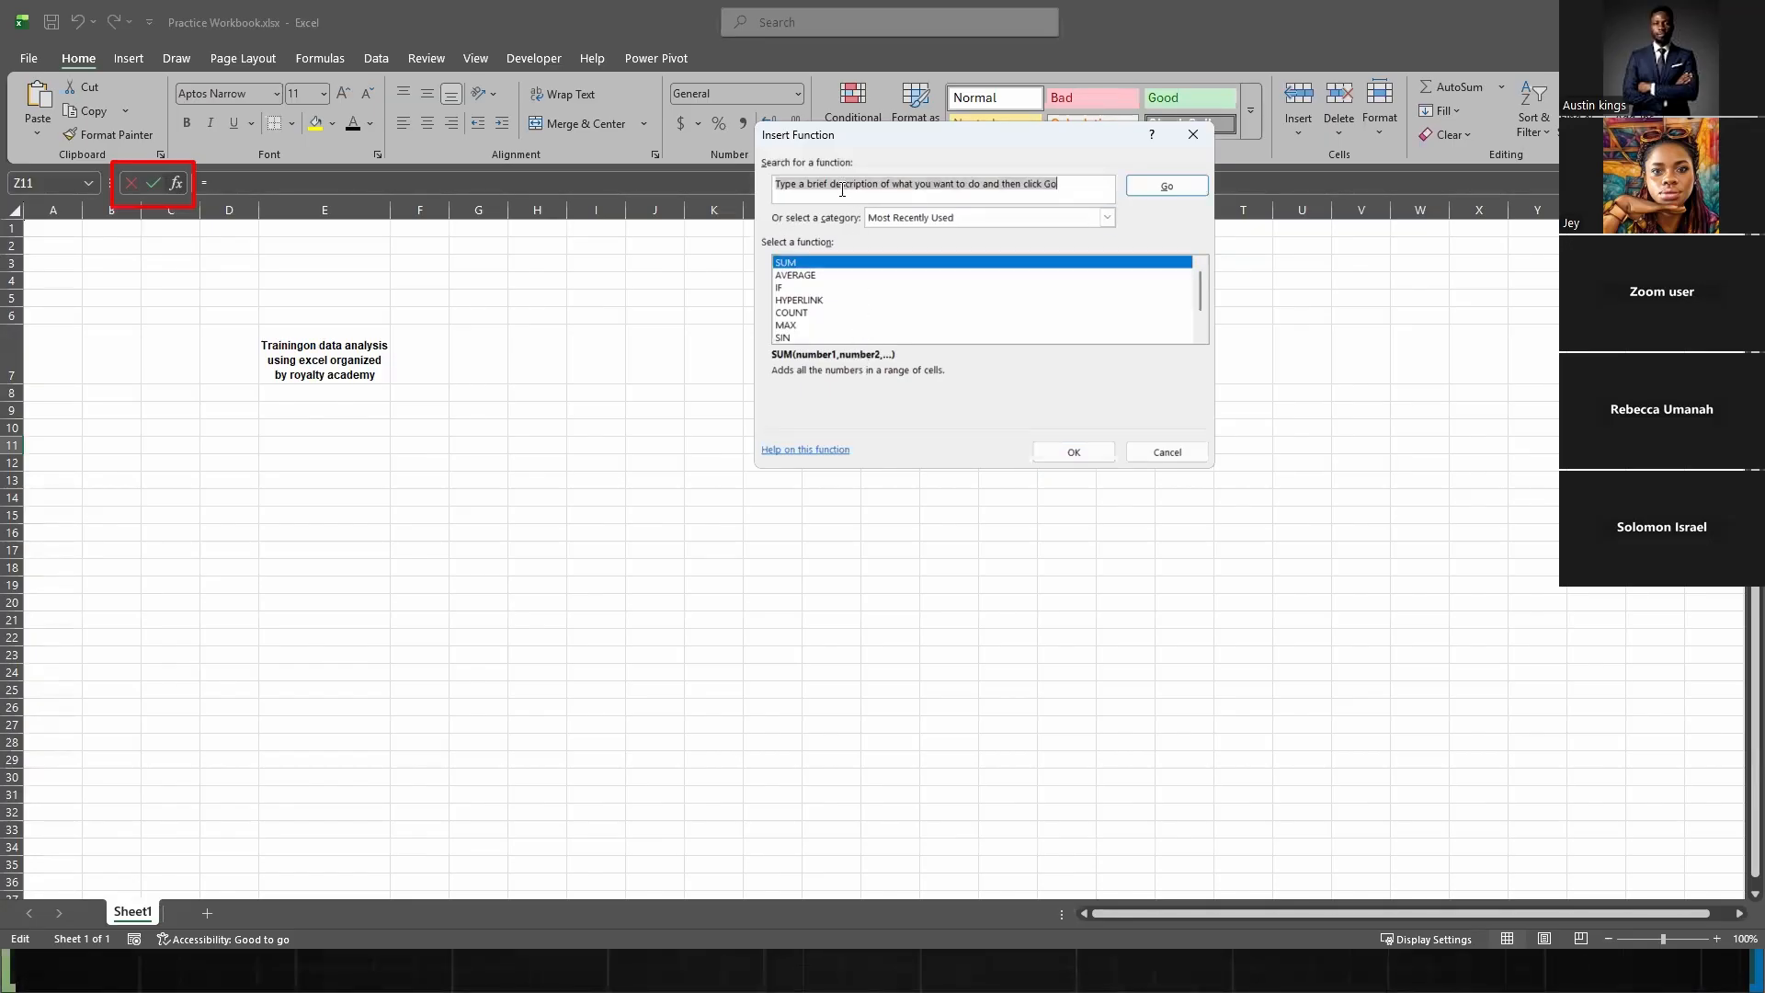
text(avr)
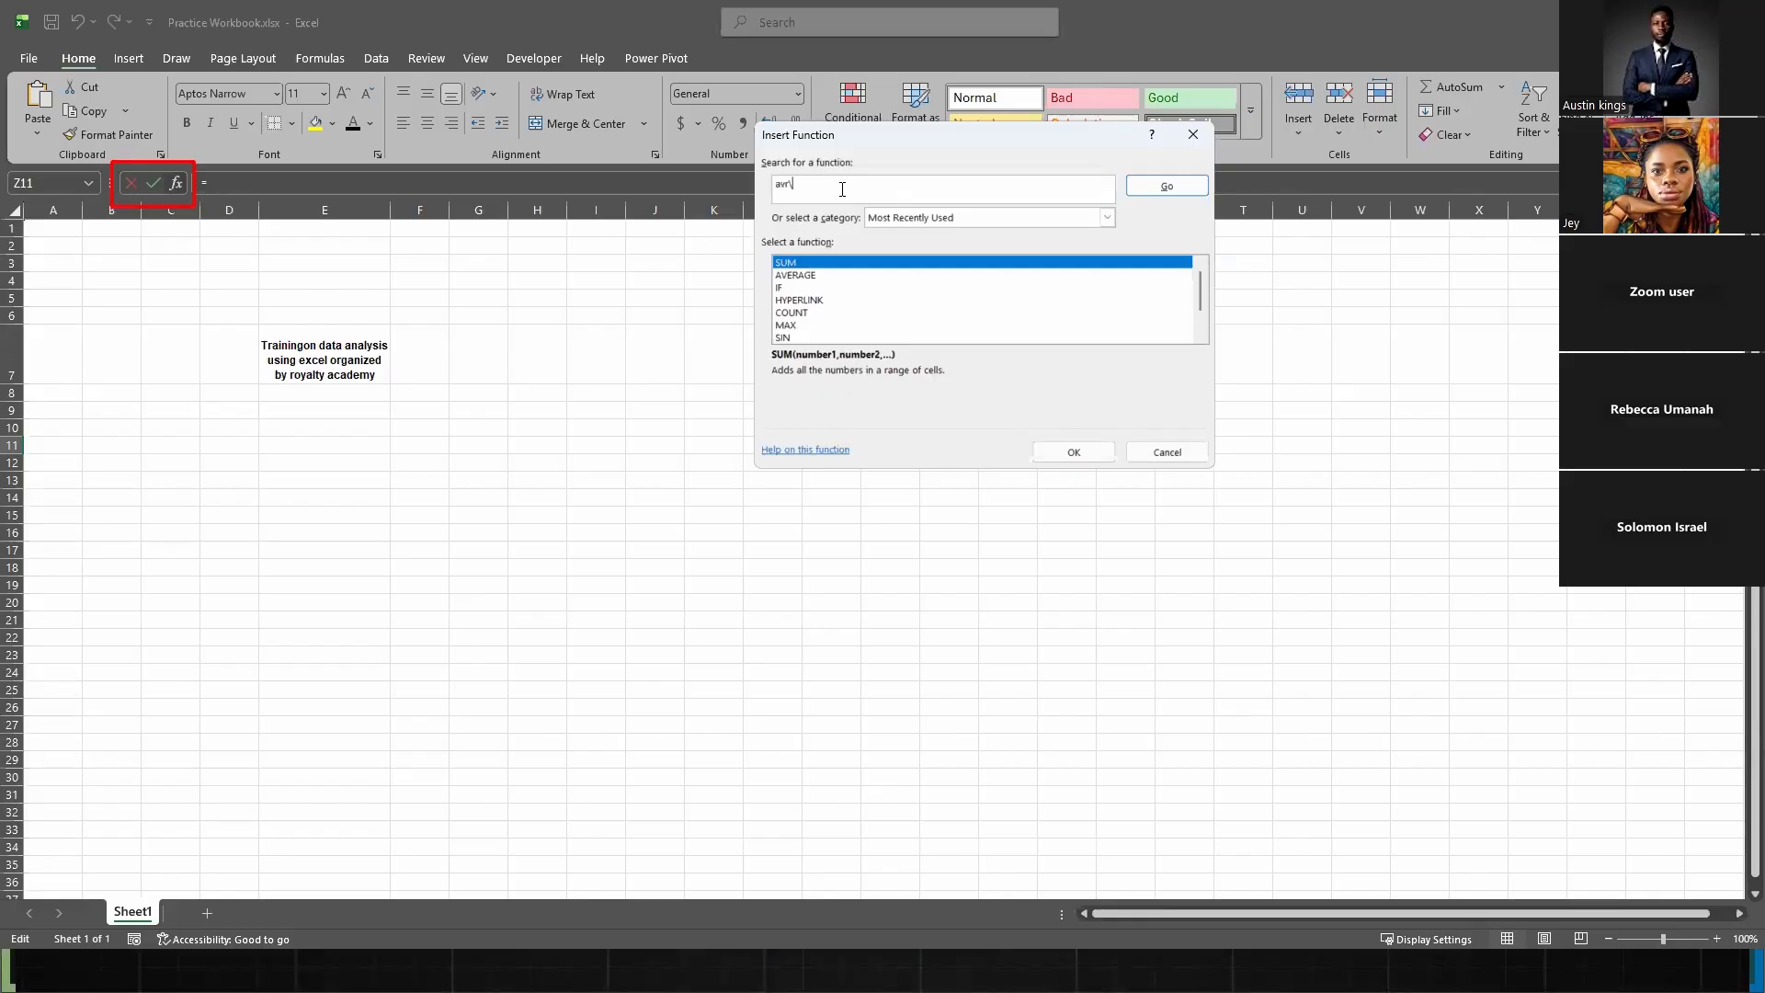
key(BackSpace)
key(BackSpace)
text(erage)
key(Return)
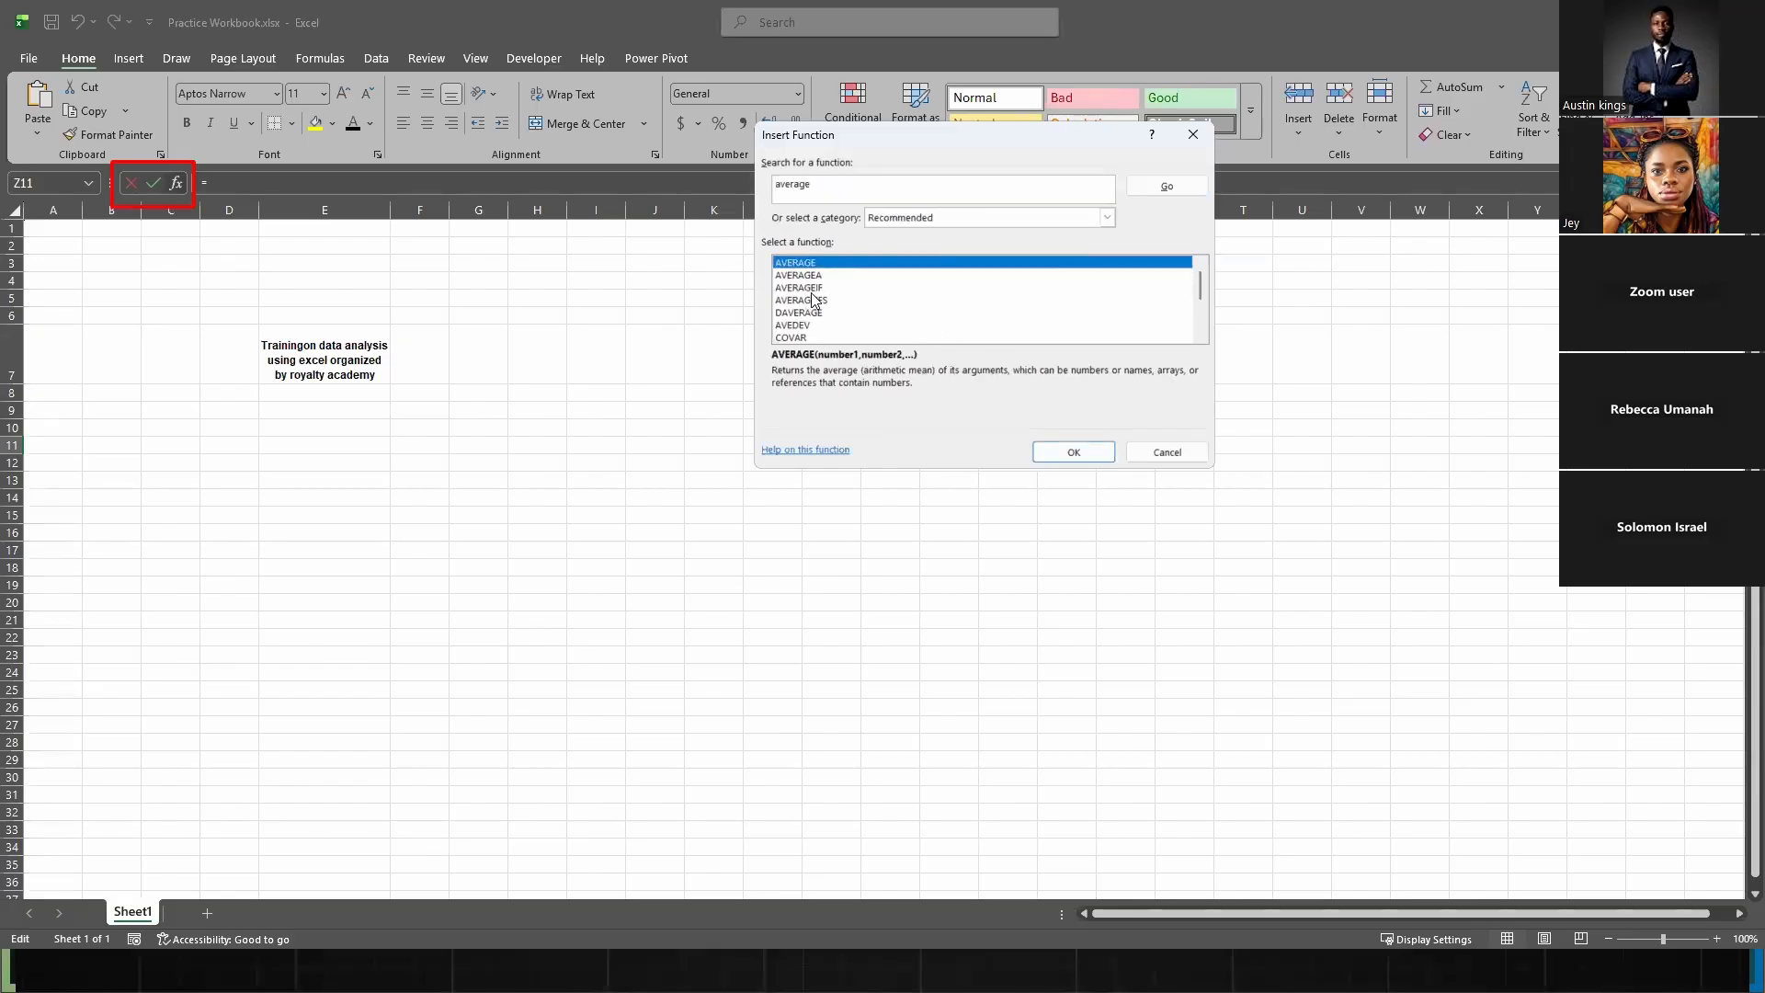
scroll(814, 299, down, 2)
scroll(815, 303, up, 2)
scroll(817, 314, down, 2)
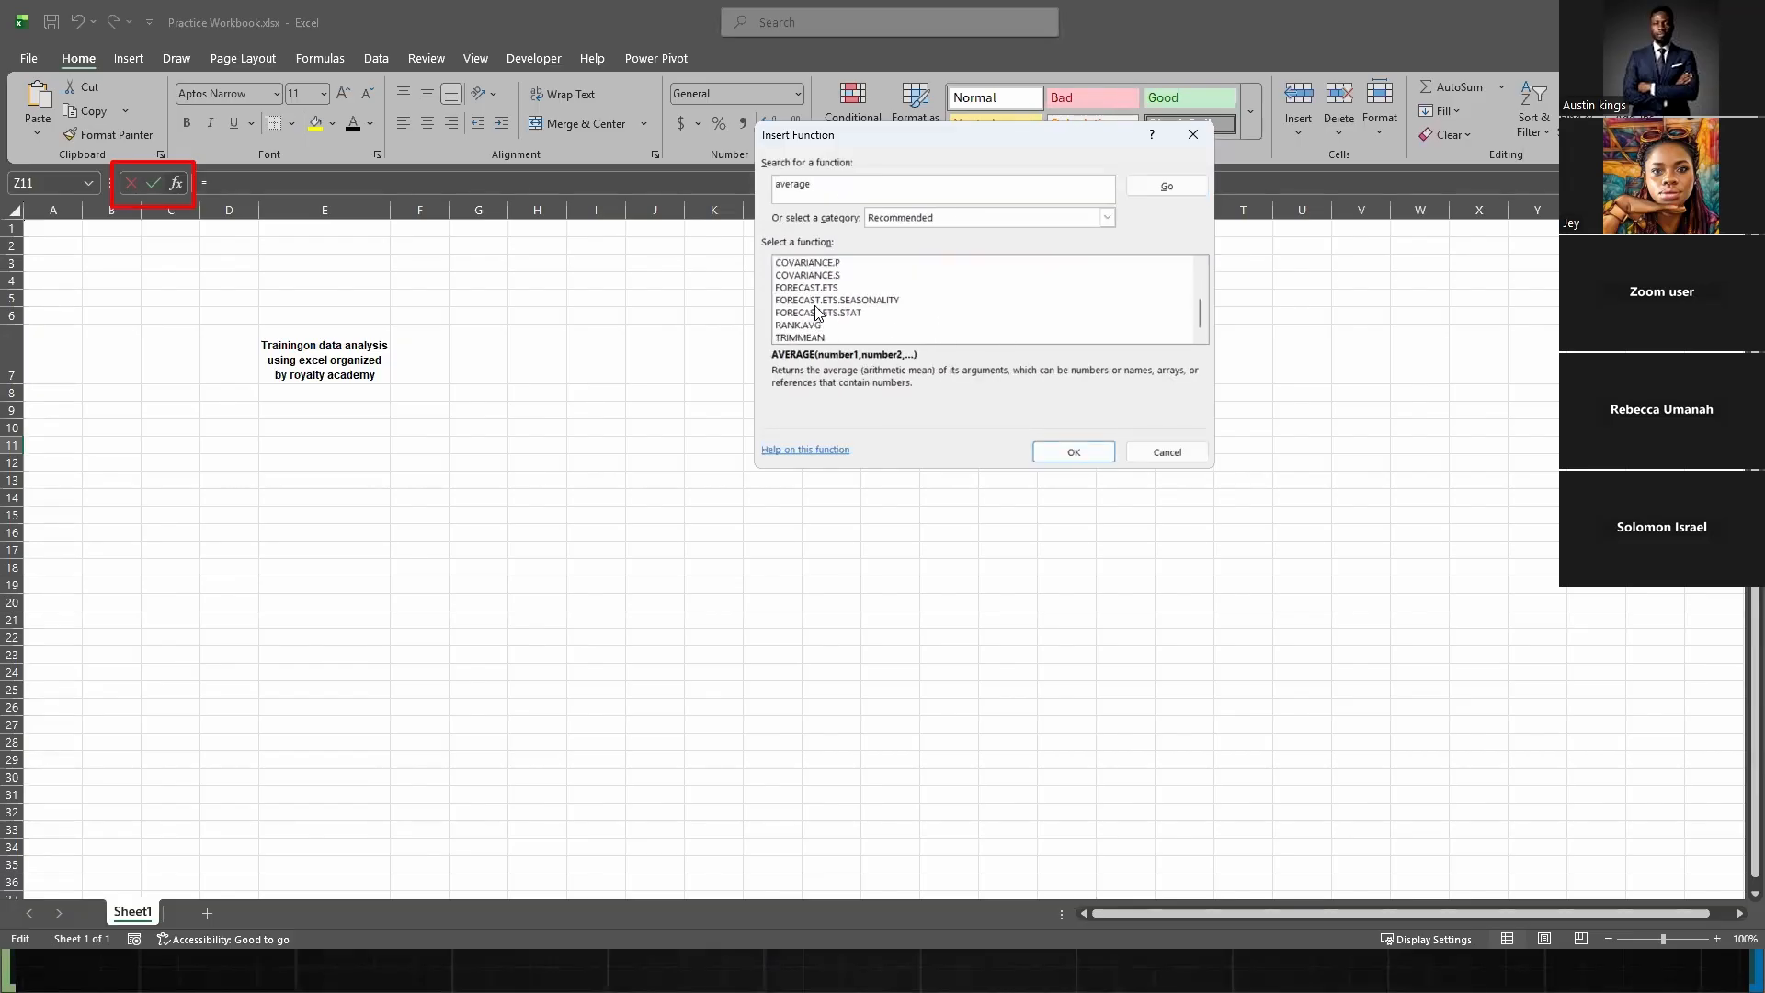
scroll(817, 314, up, 2)
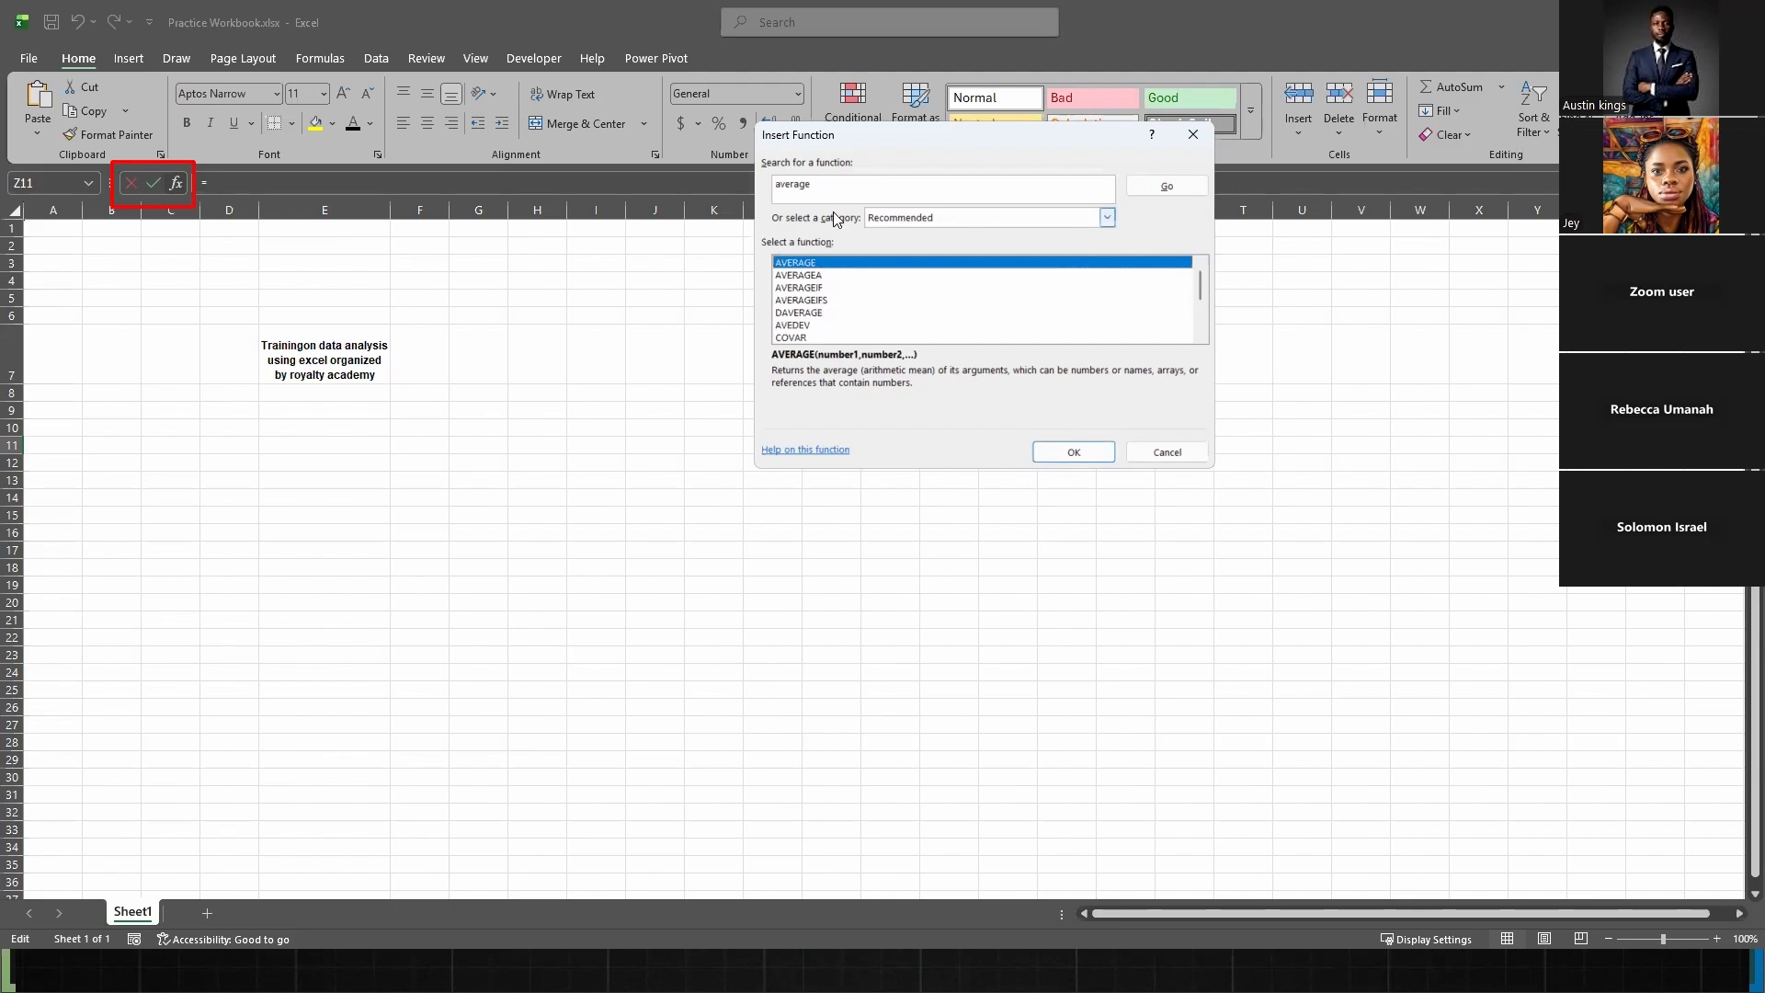
- Filter the functions by the Math & Trig category and browse the list
click(1108, 217)
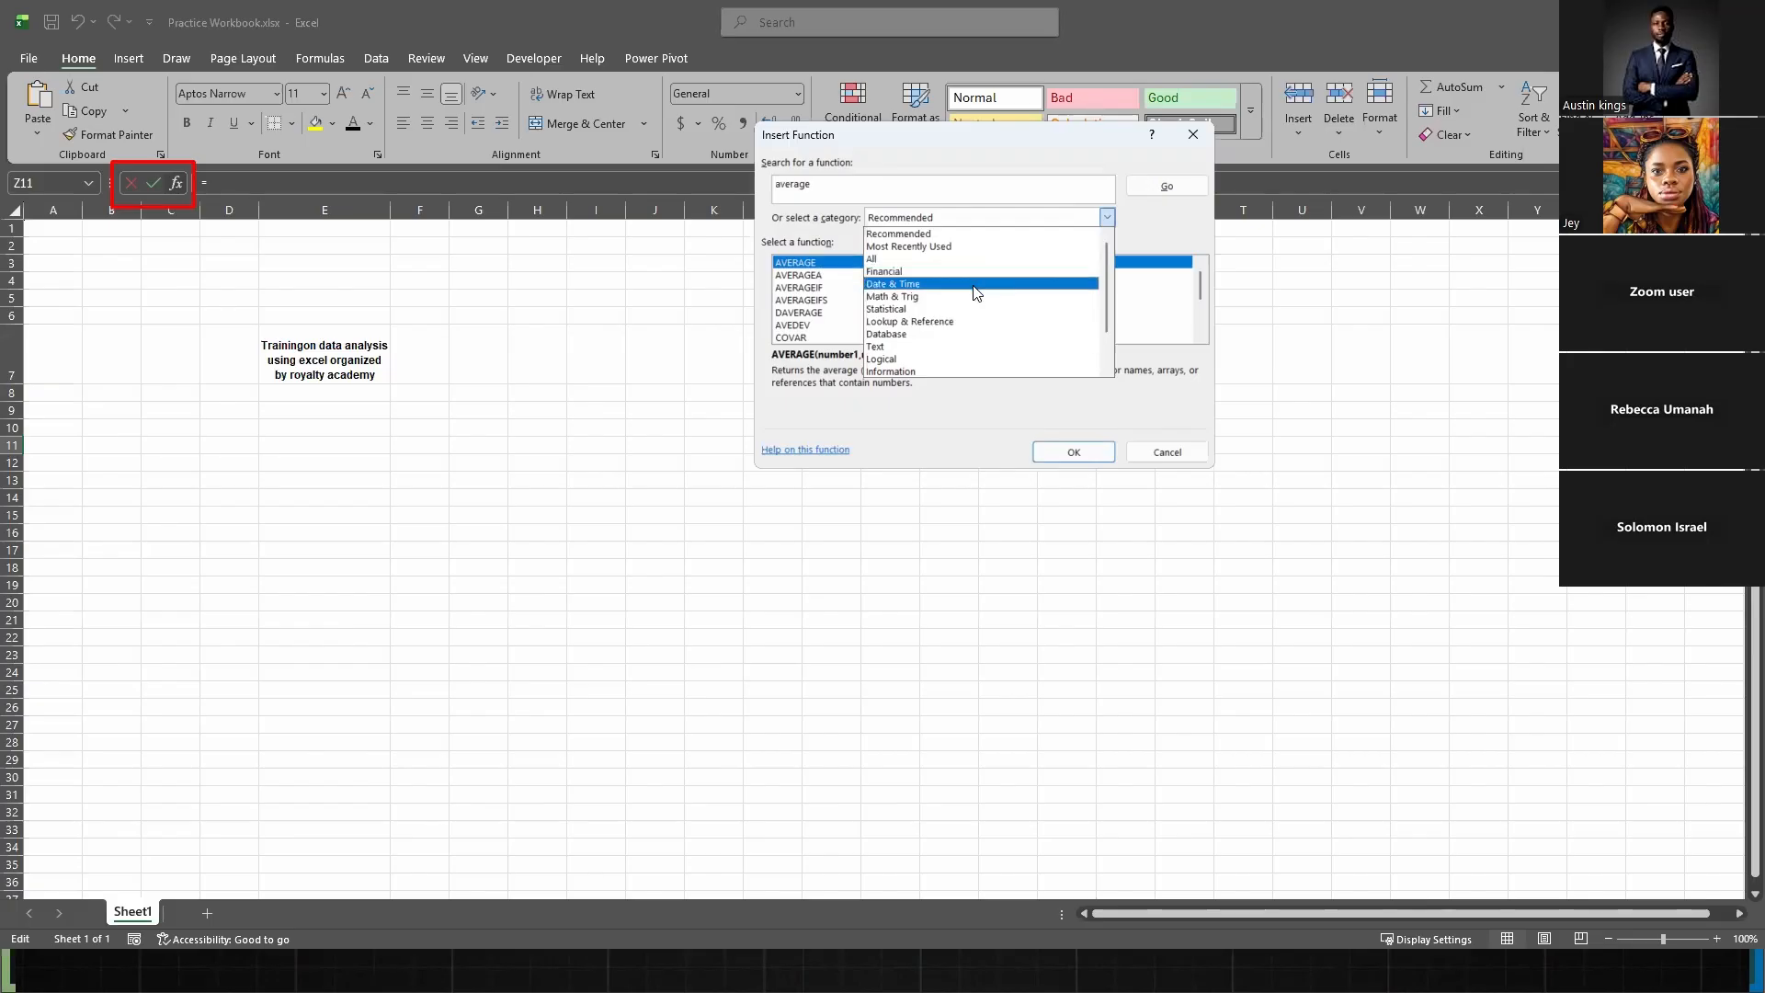
click(923, 296)
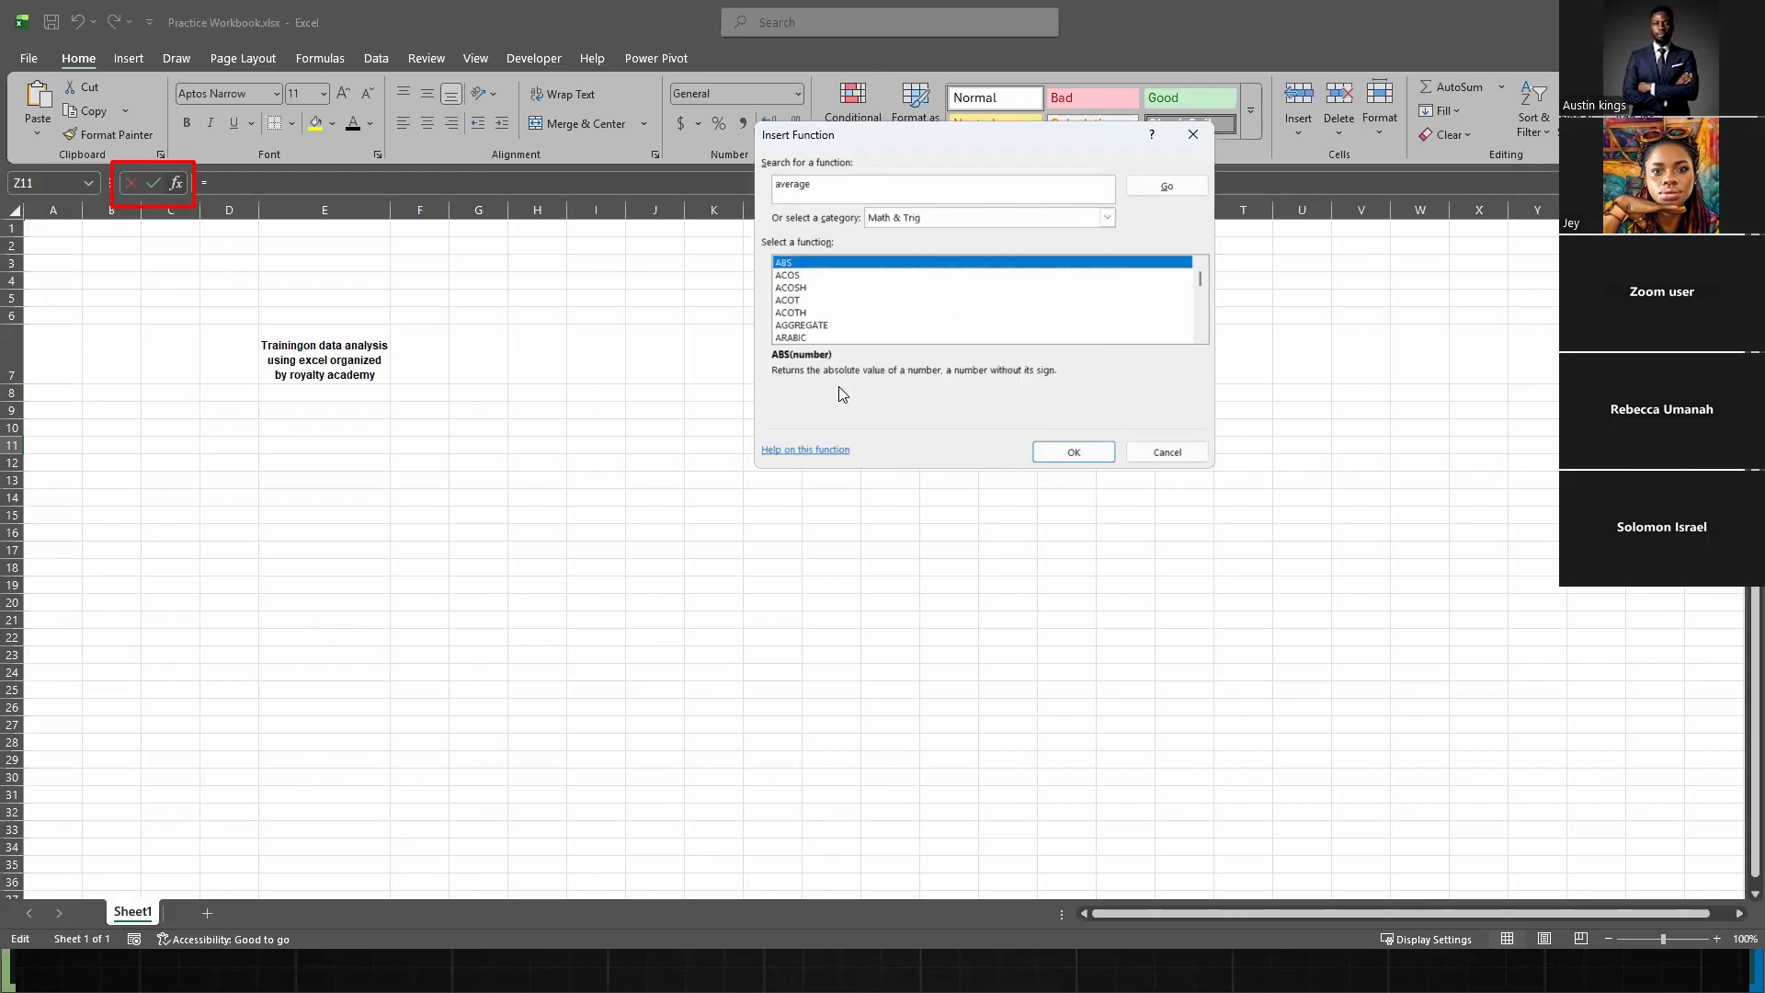
scroll(864, 303, down, 1)
scroll(864, 304, down, 13)
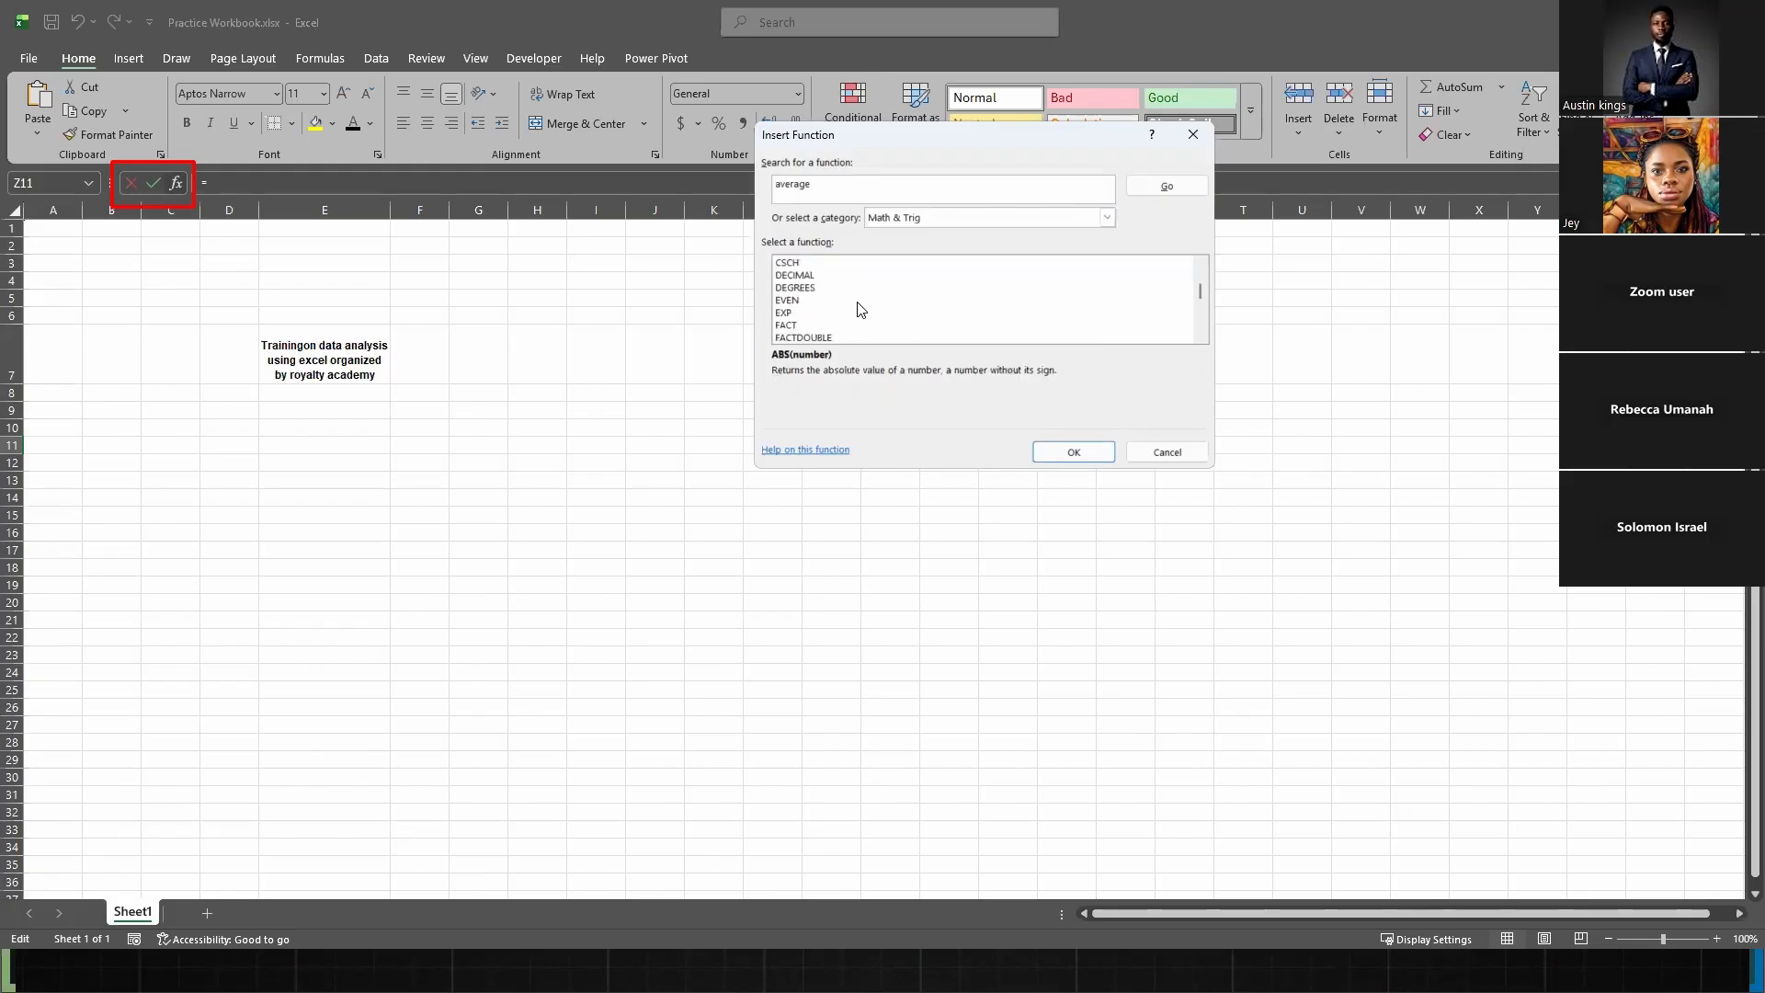
scroll(860, 312, down, 6)
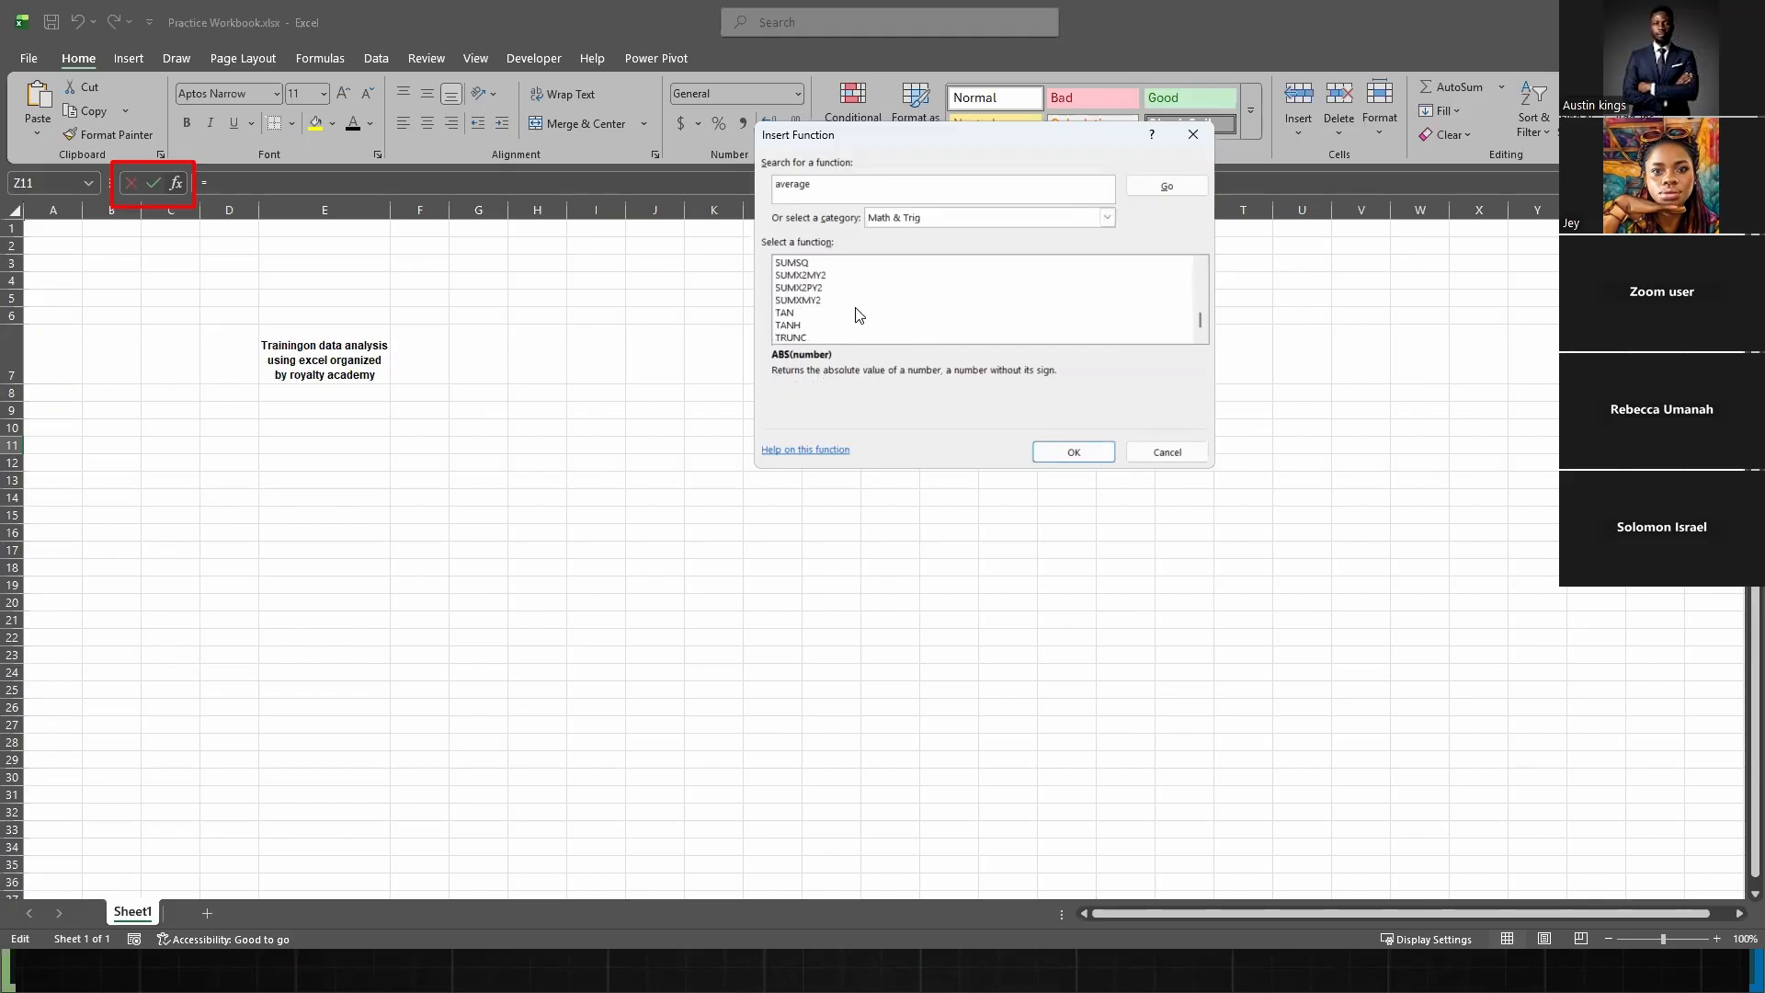
scroll(860, 317, up, 5)
scroll(825, 331, up, 15)
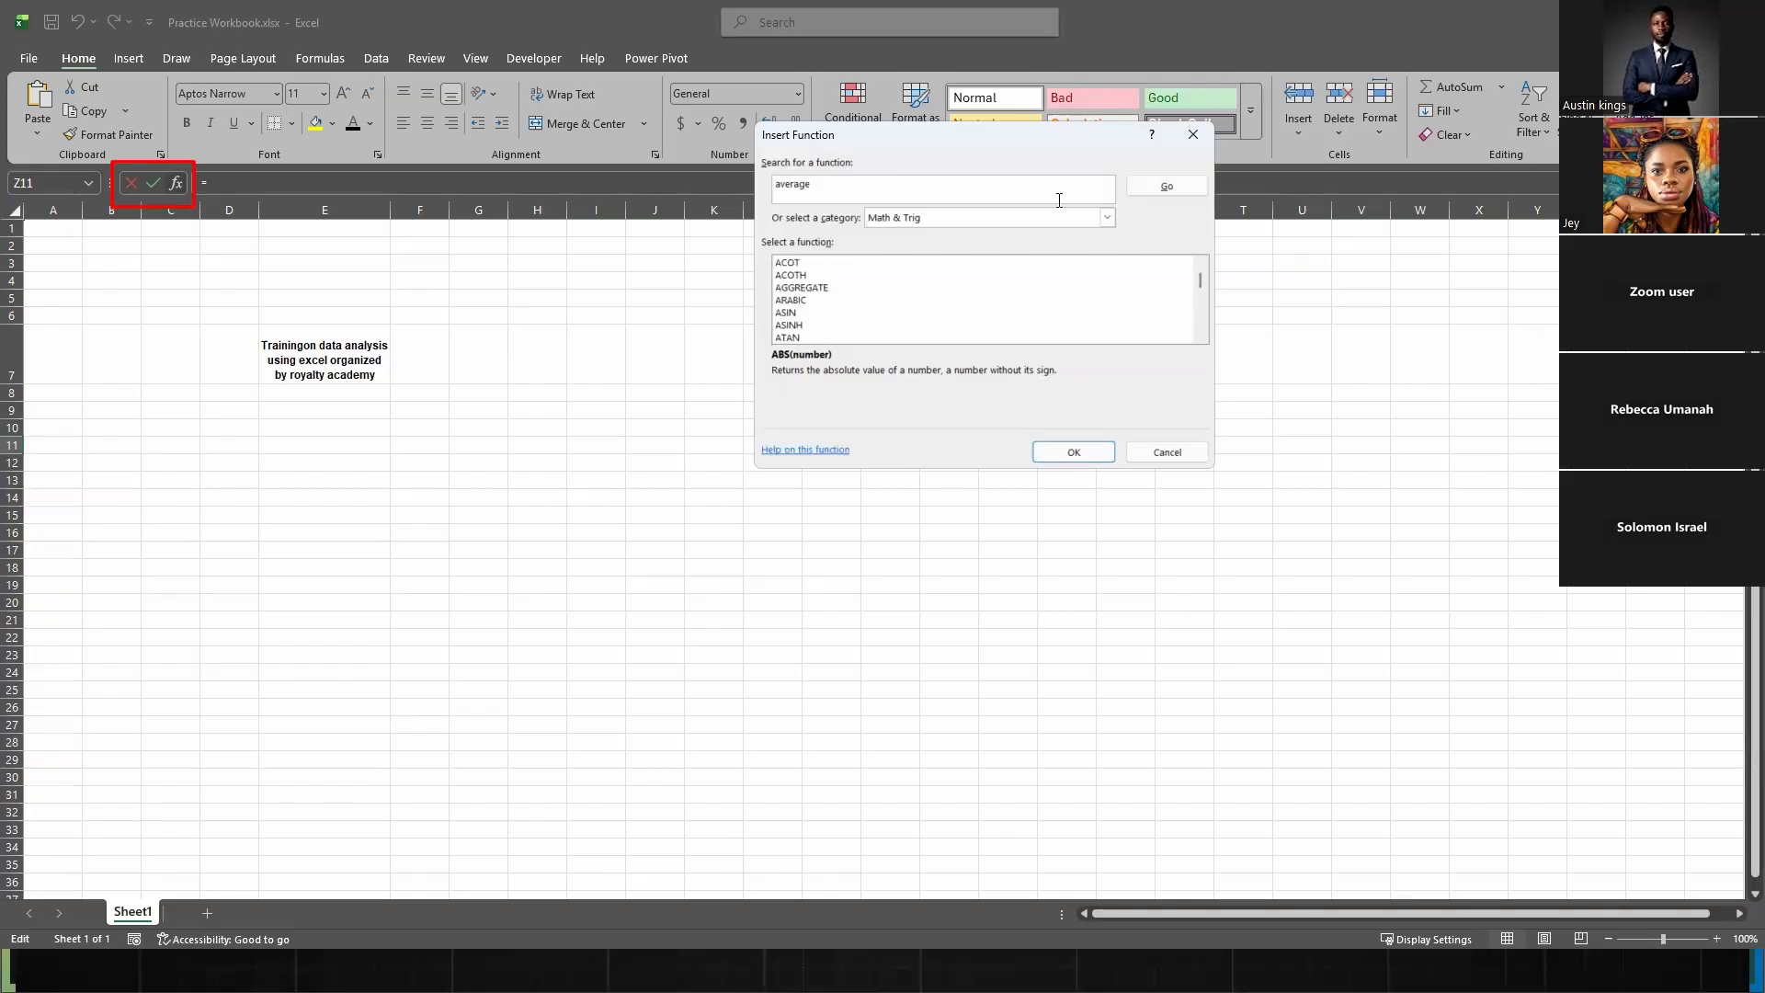
- Browse the functions in the Text category and close the Insert Function dialog without inserting one
click(1096, 216)
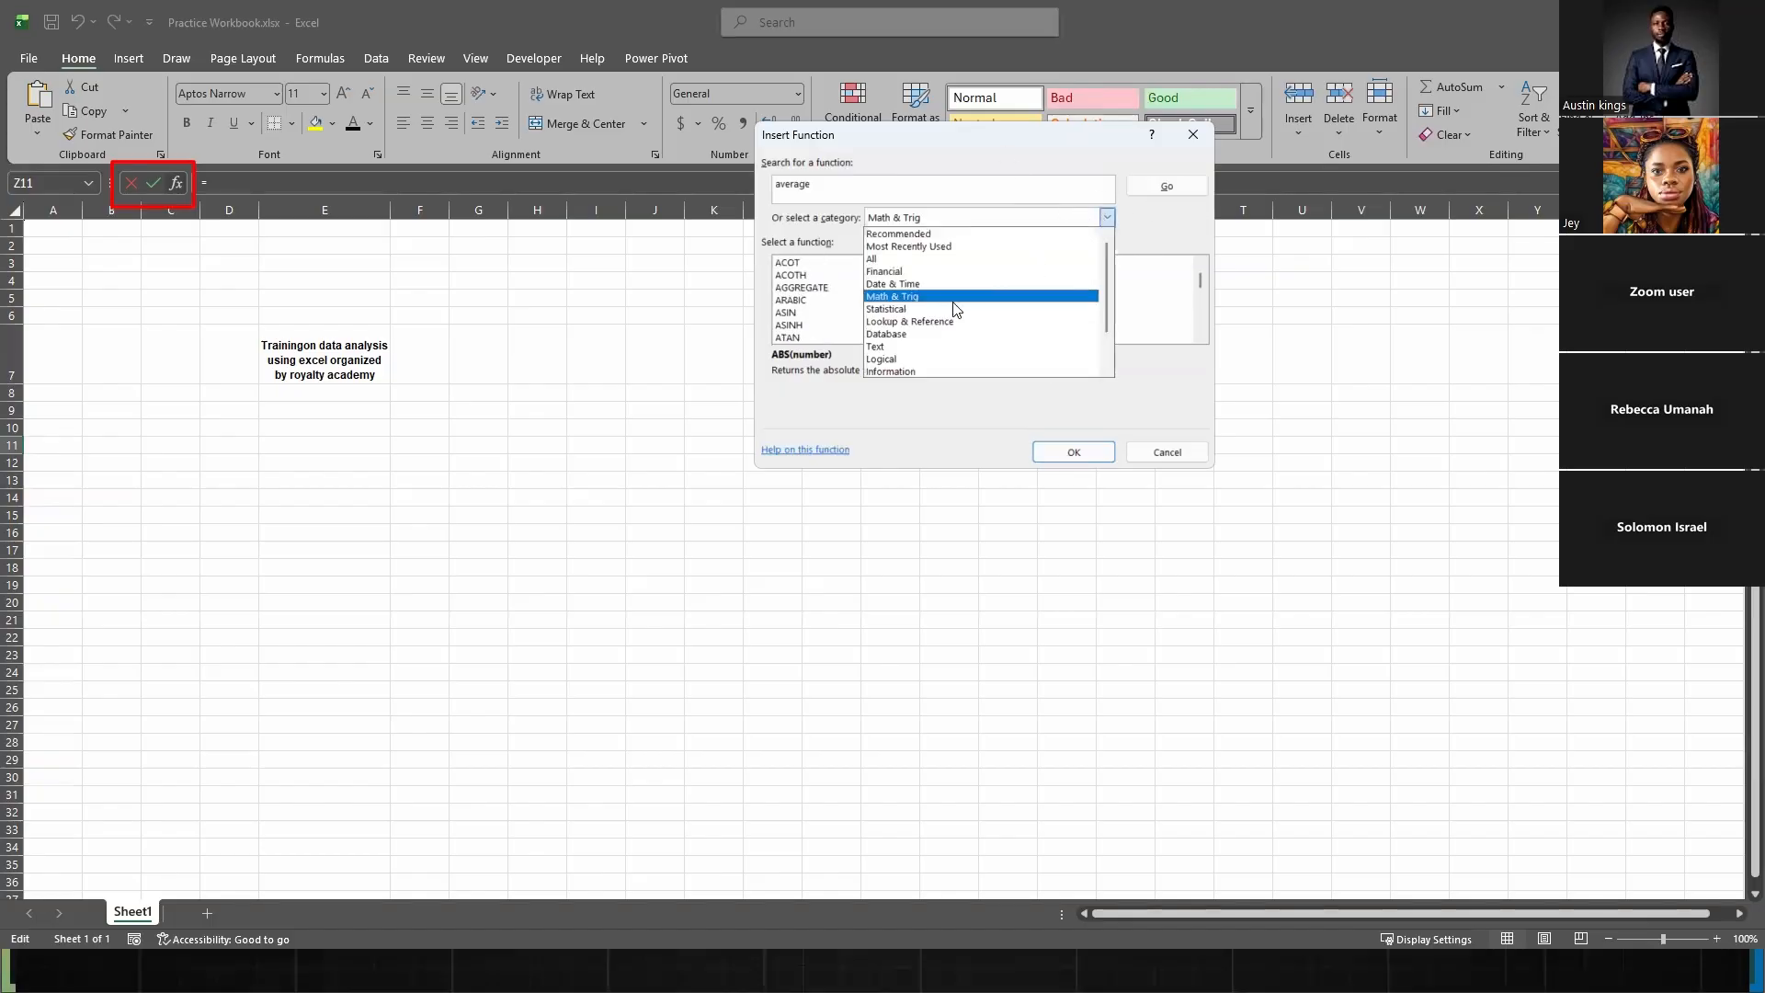
scroll(944, 327, down, 1)
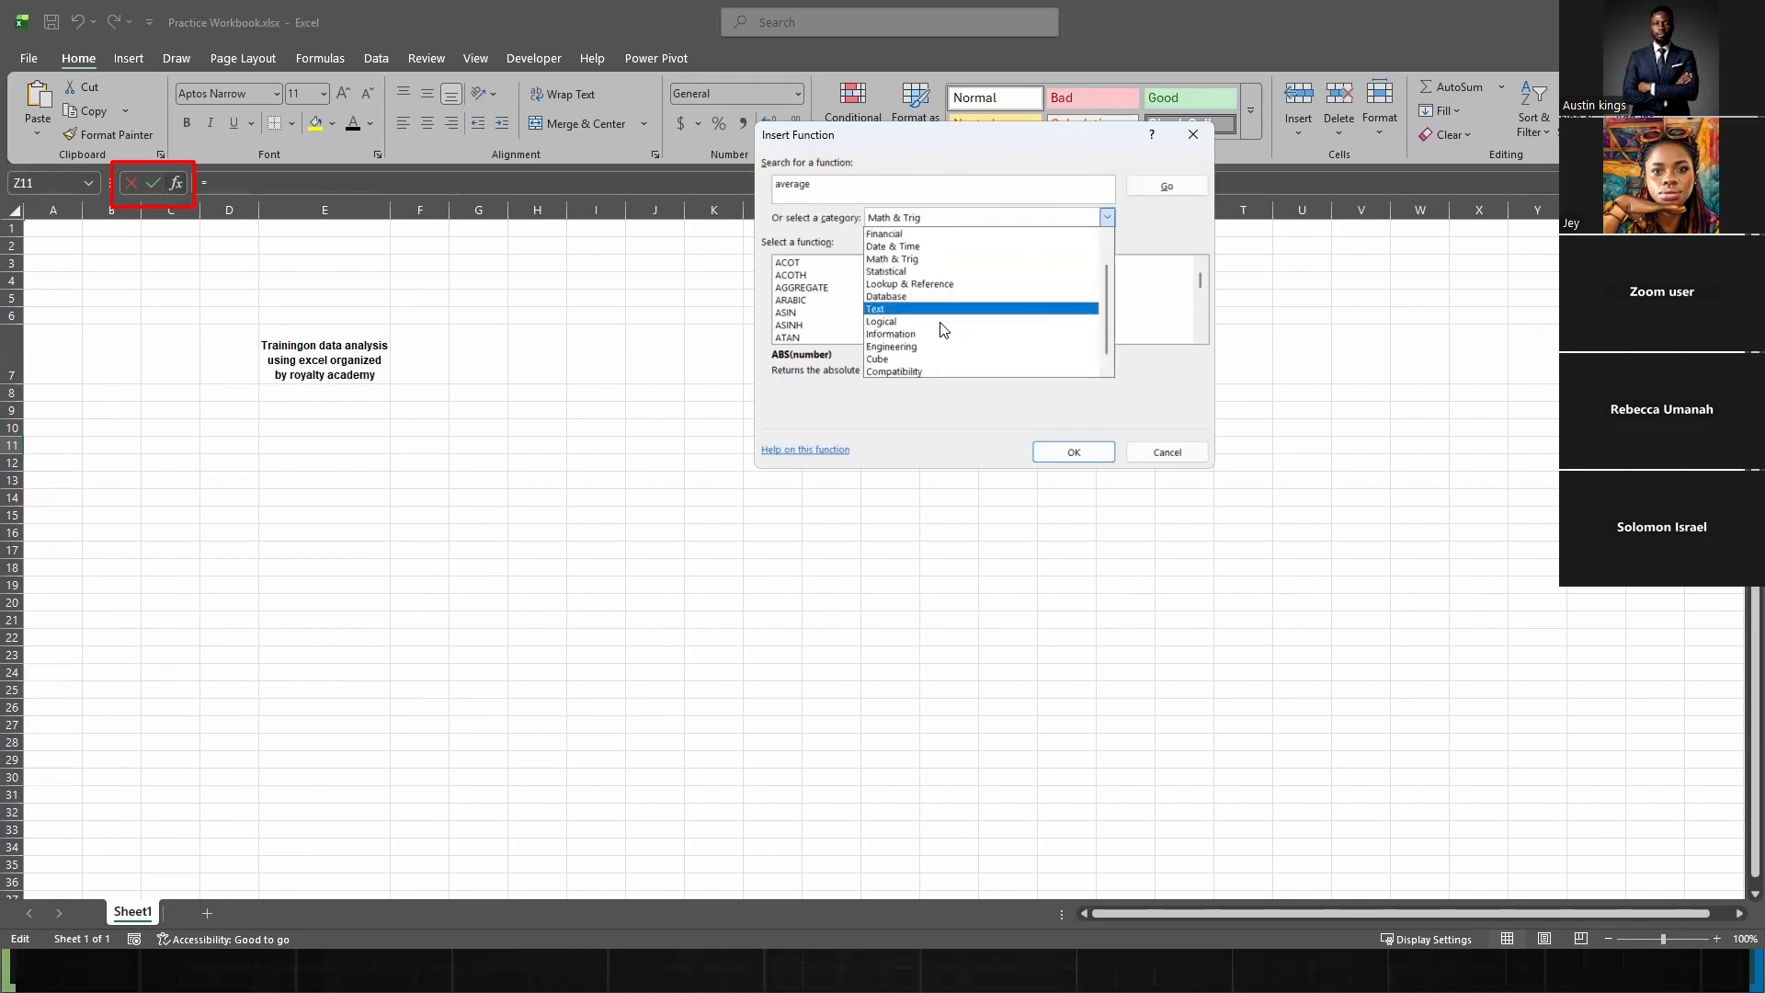
click(930, 310)
scroll(818, 302, down, 10)
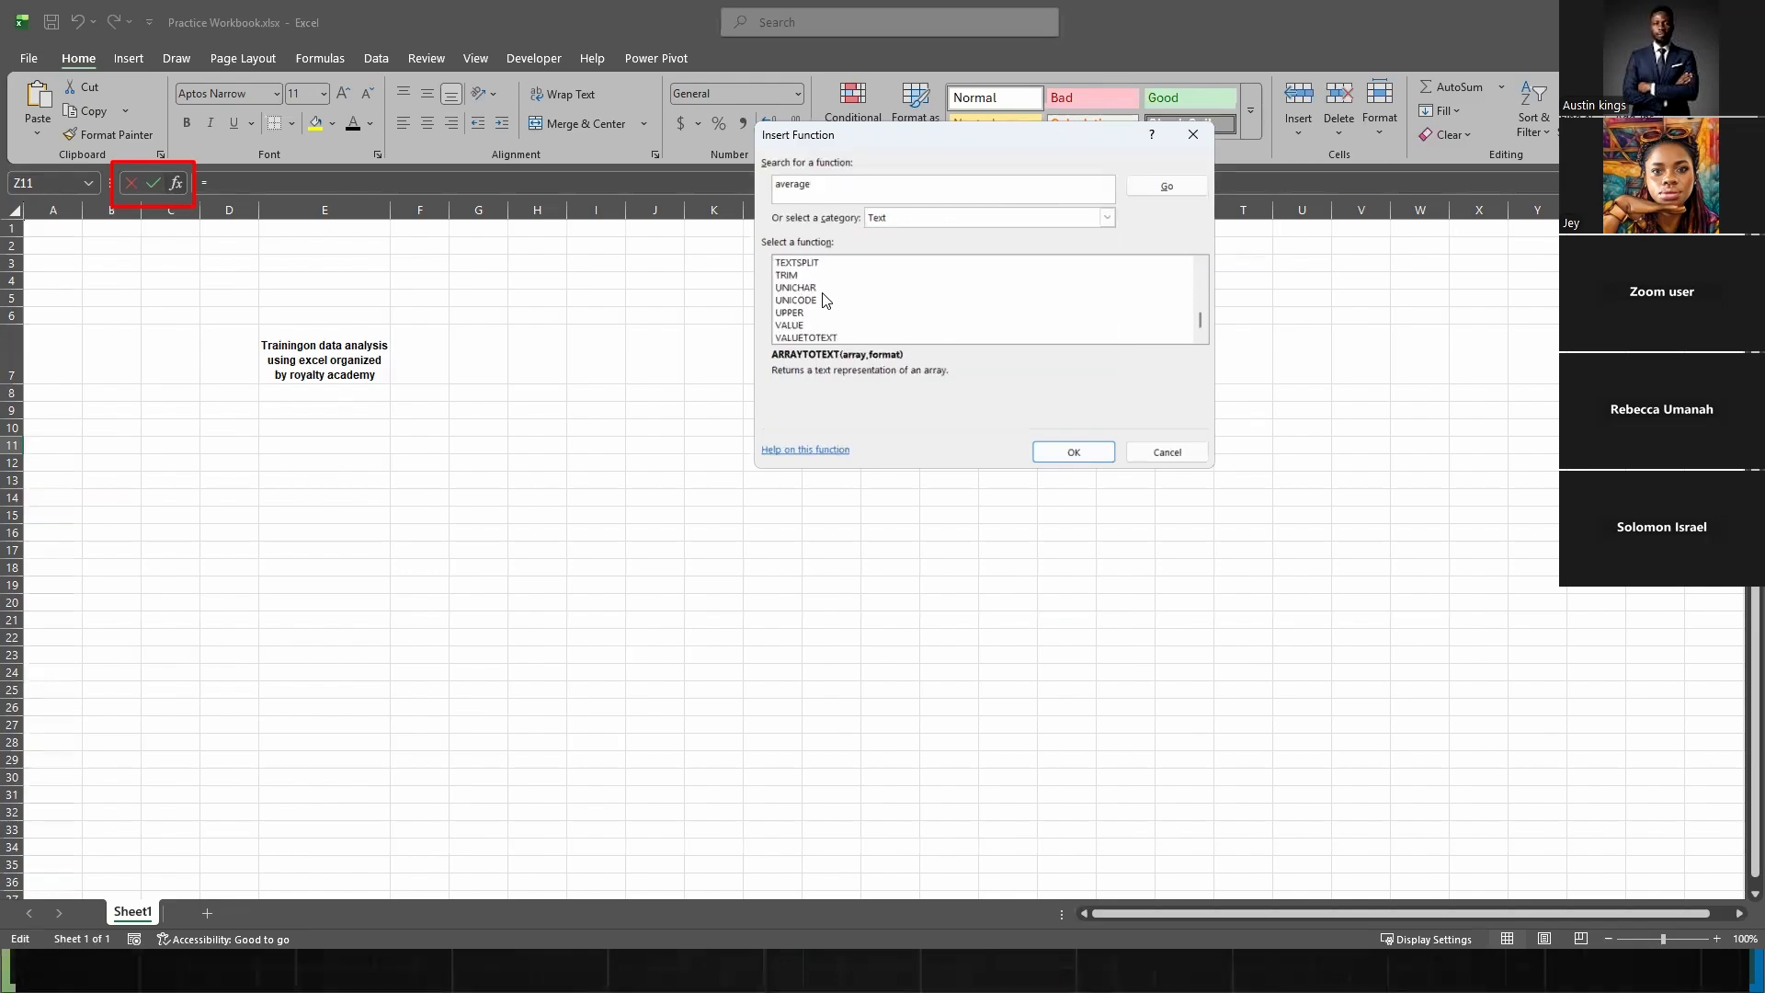
scroll(832, 308, up, 10)
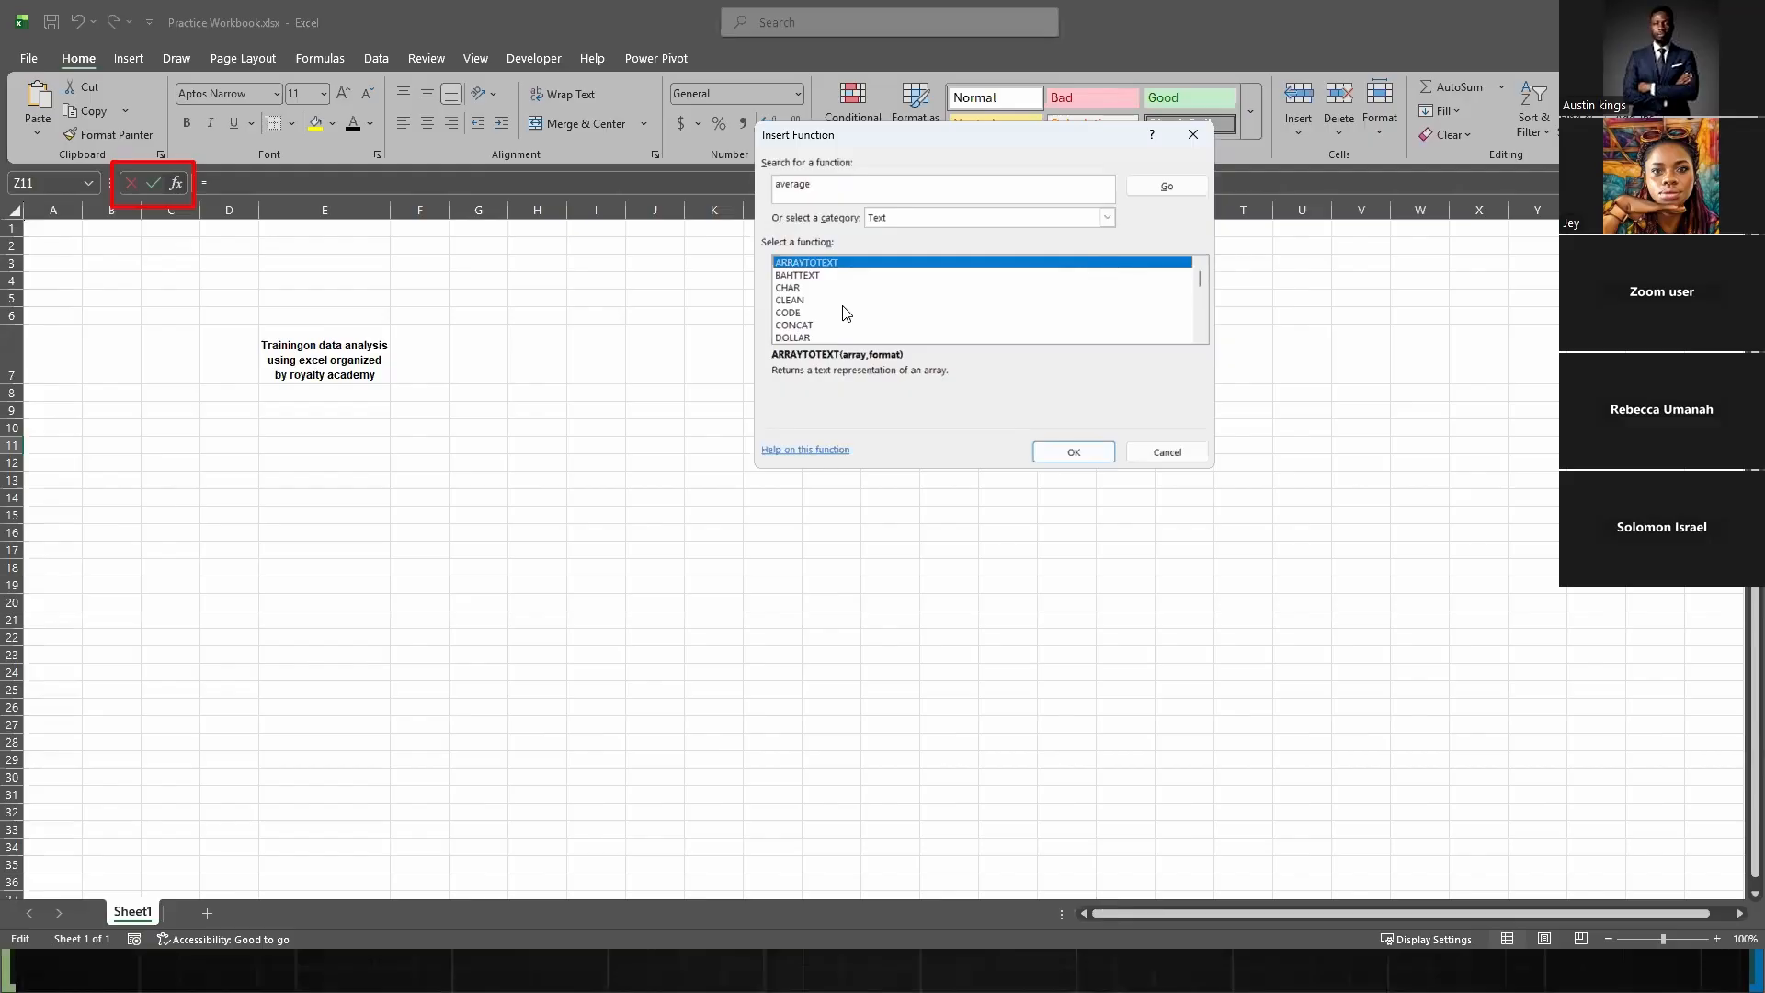
click(1167, 452)
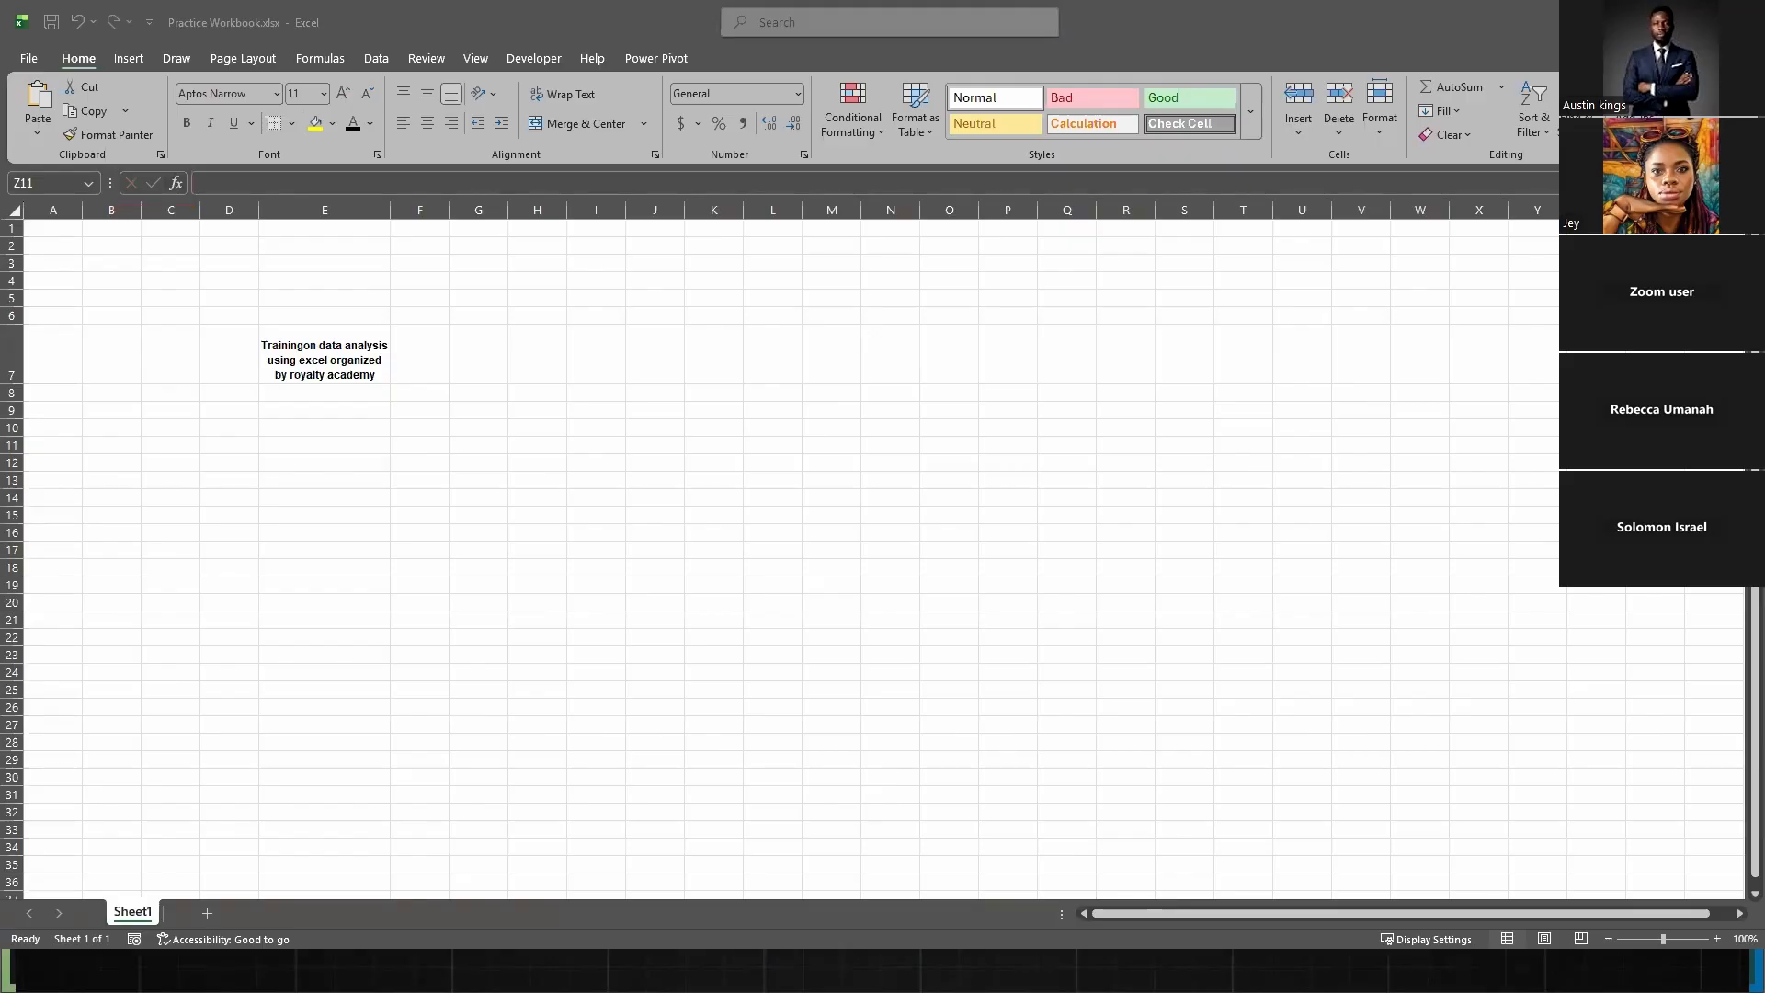
- Switch to the presentation and advance past the function categories to the Formula Bar slide
key(alt+Tab)
click(732, 570)
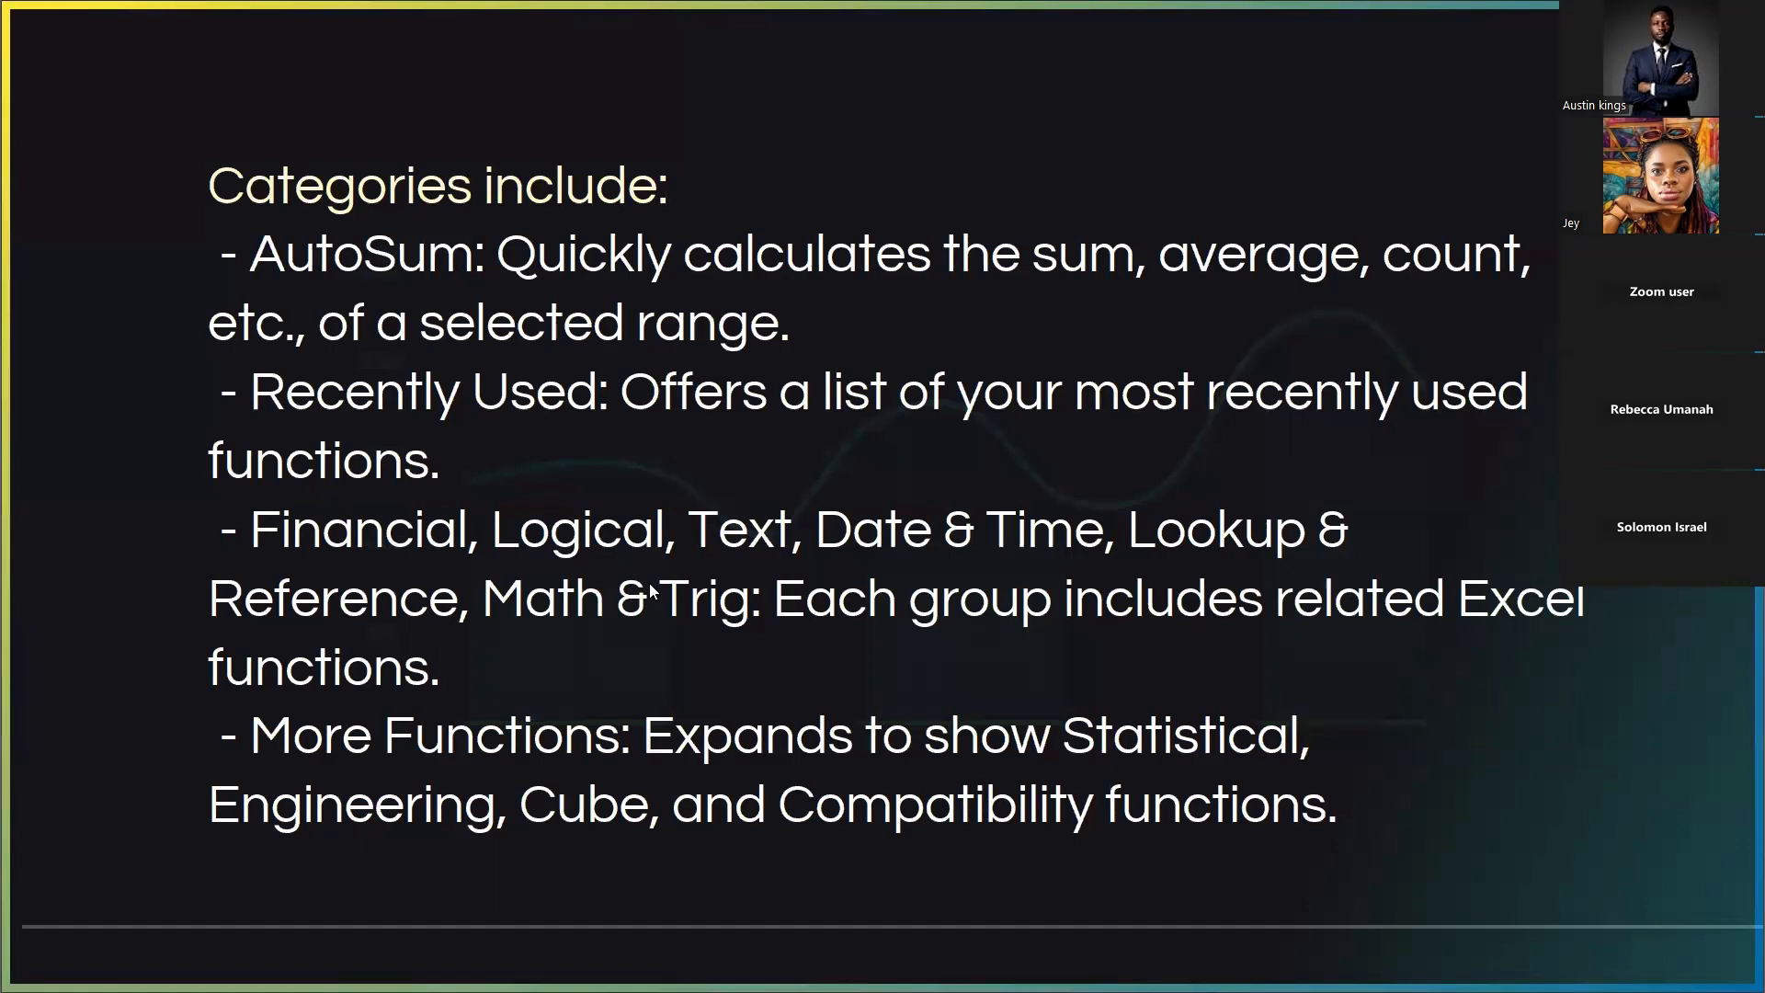
key(Right)
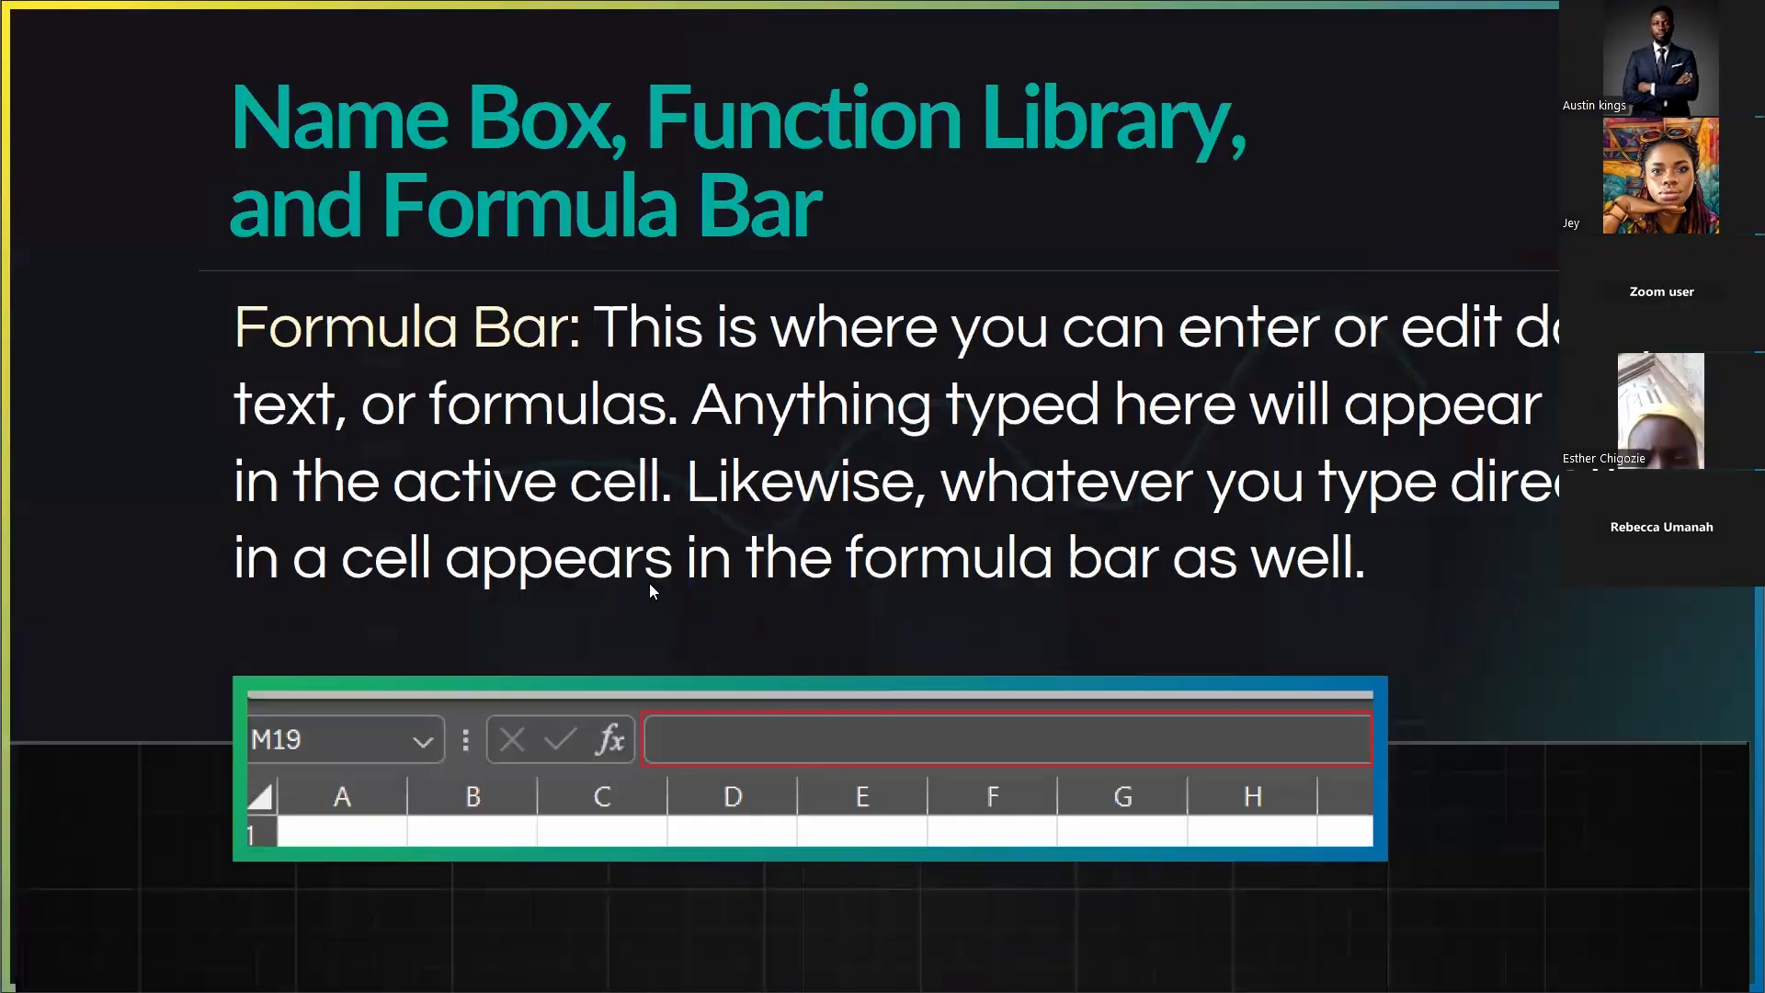
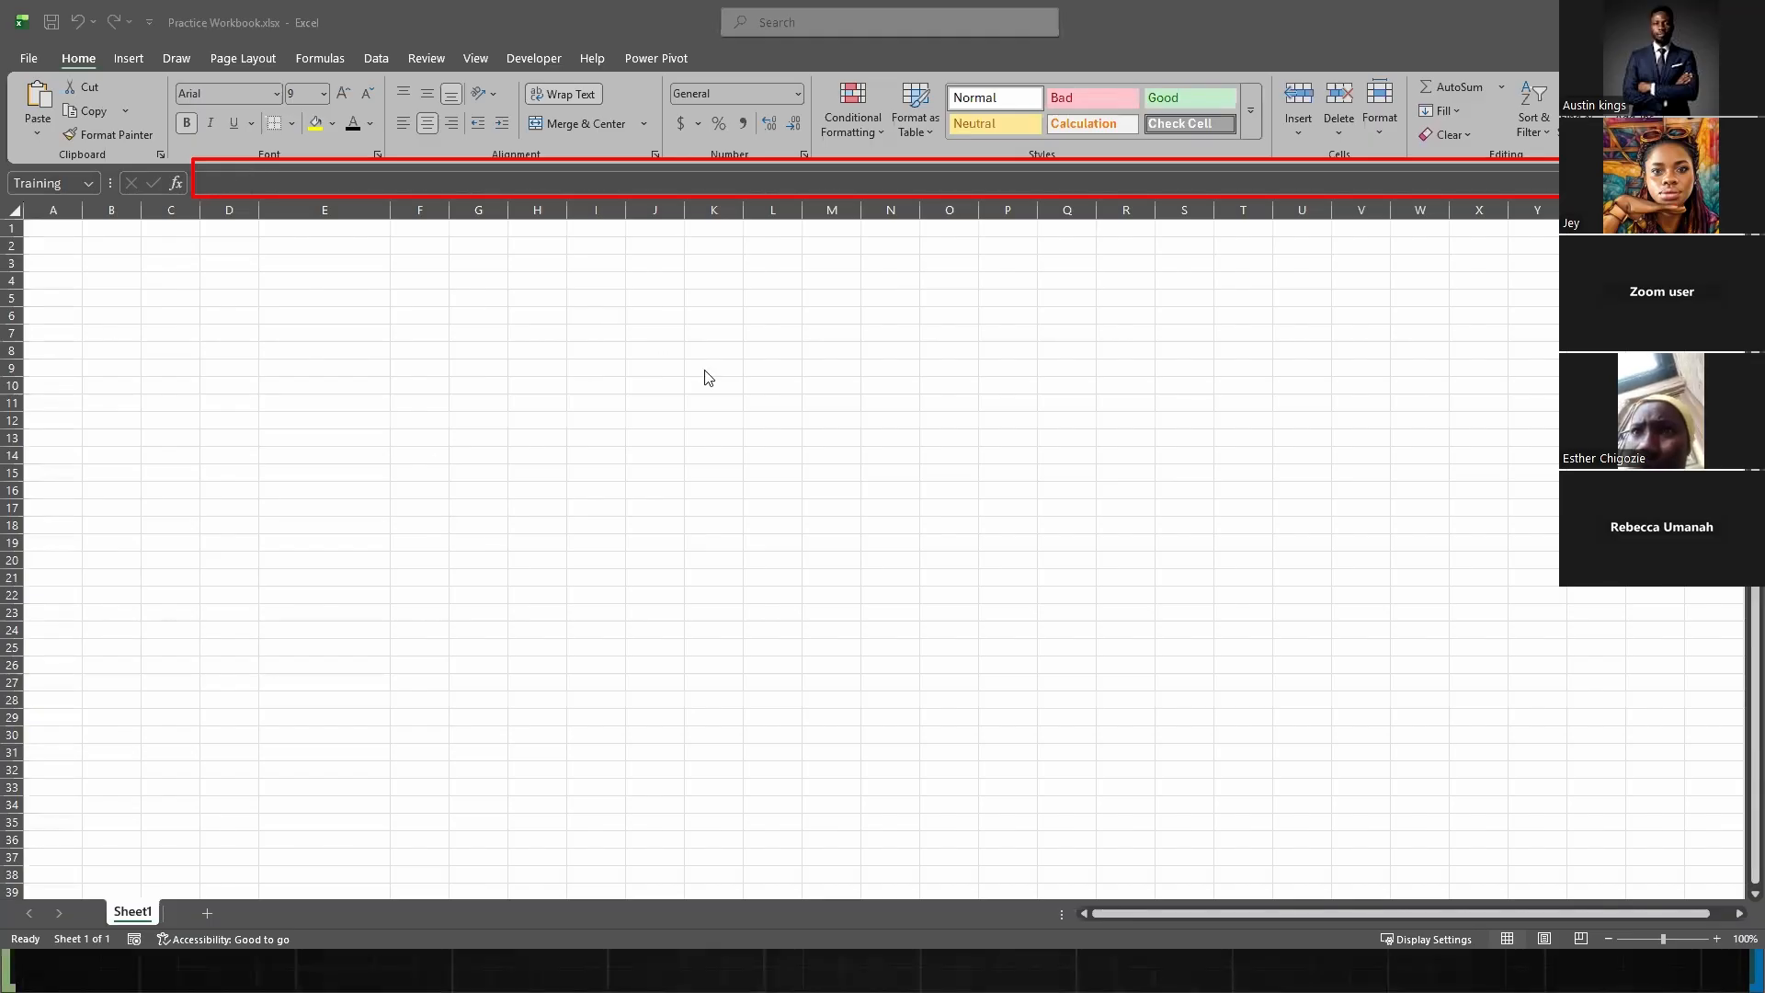
- Enter "Data Analysis" directly in cell I10, then reselect the cell to display its content in the Formula Bar
click(603, 386)
click(365, 331)
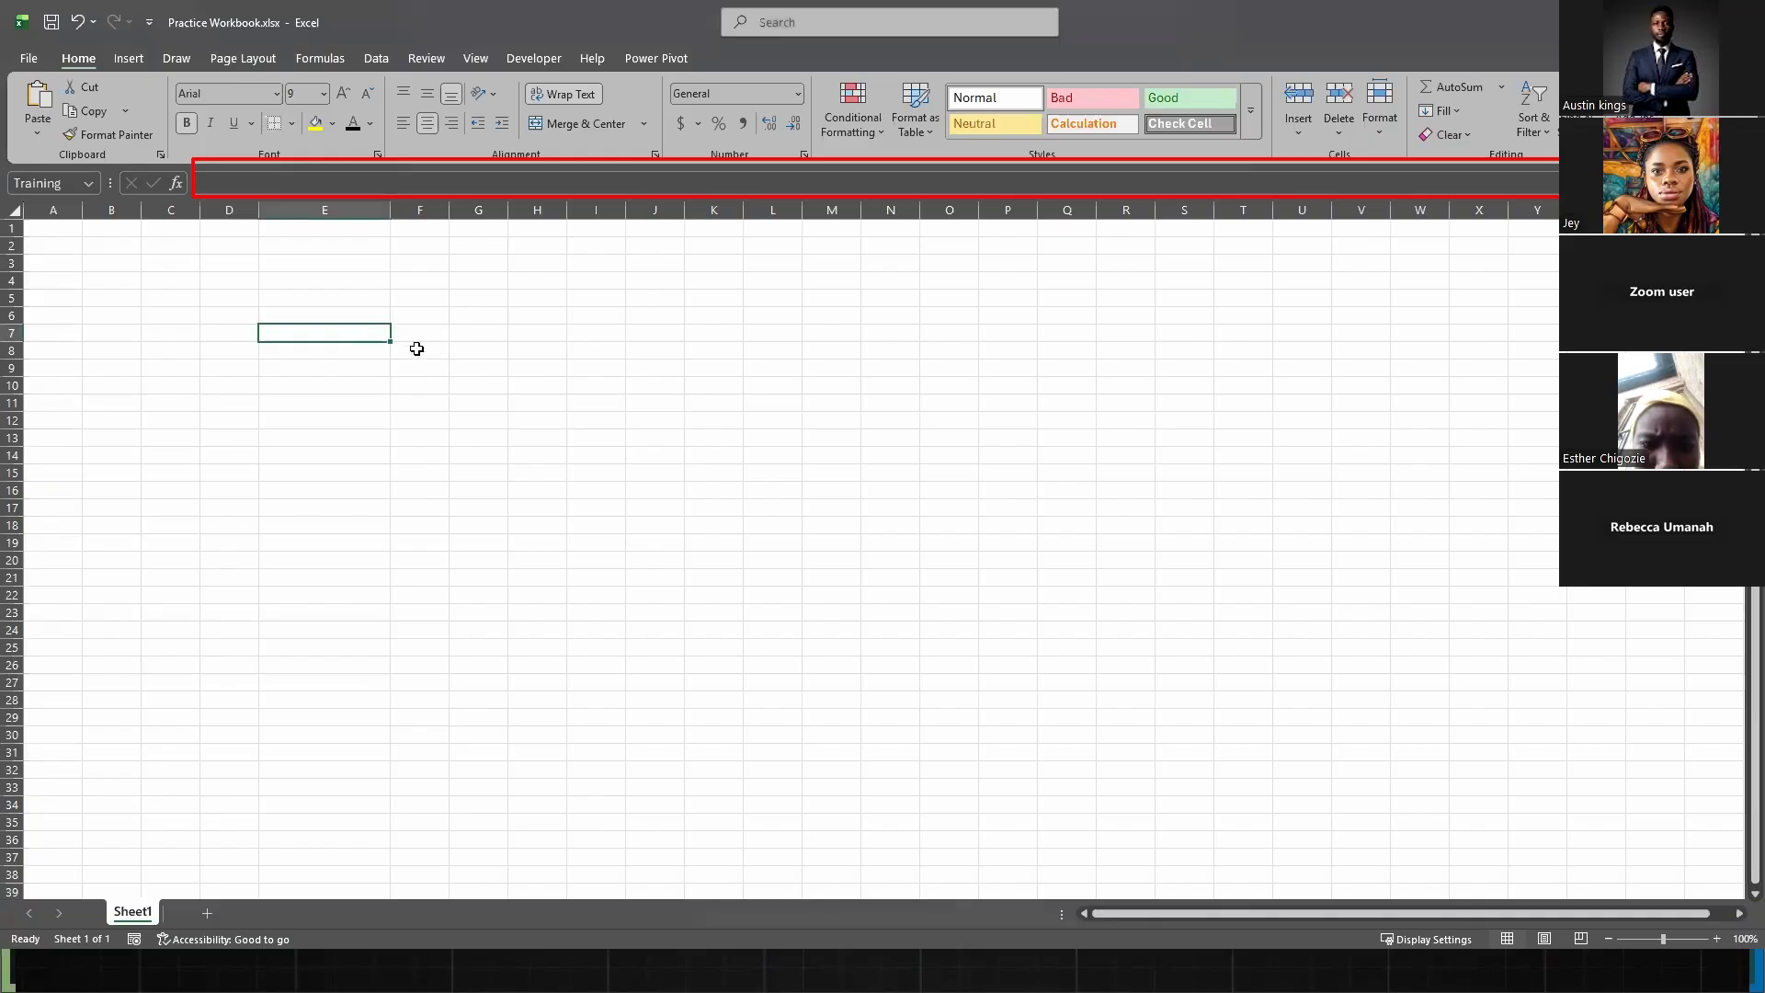
click(584, 383)
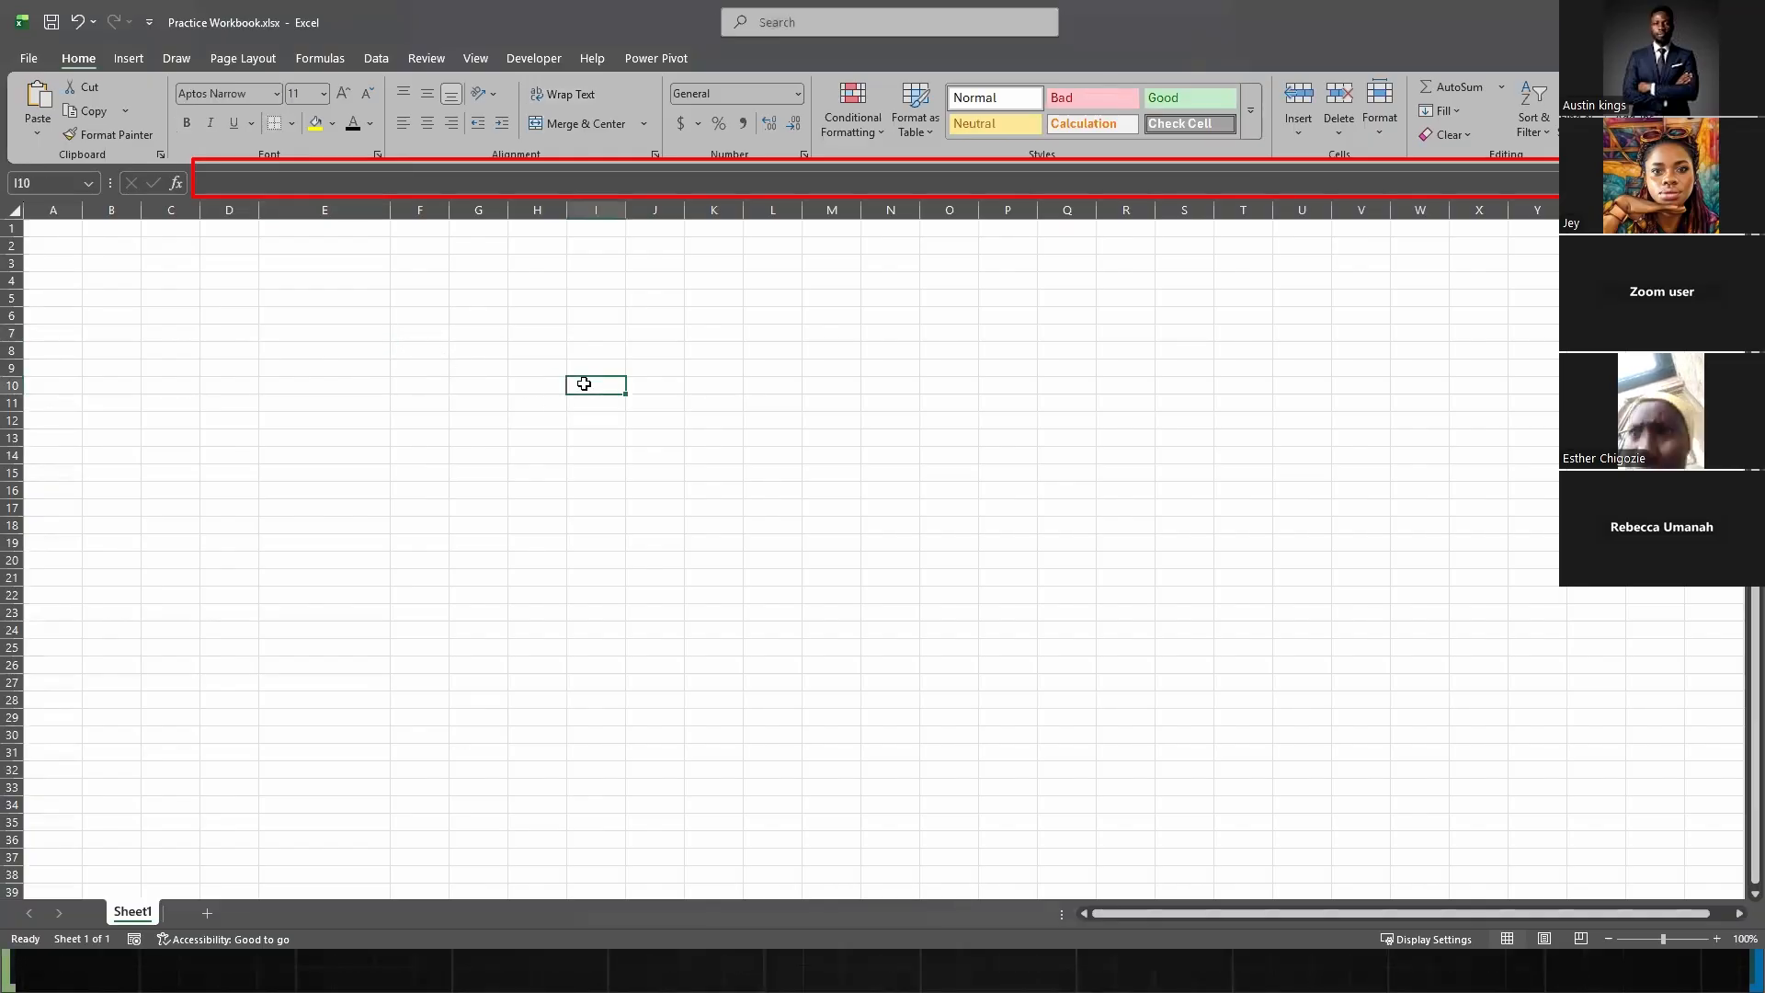
text(Data)
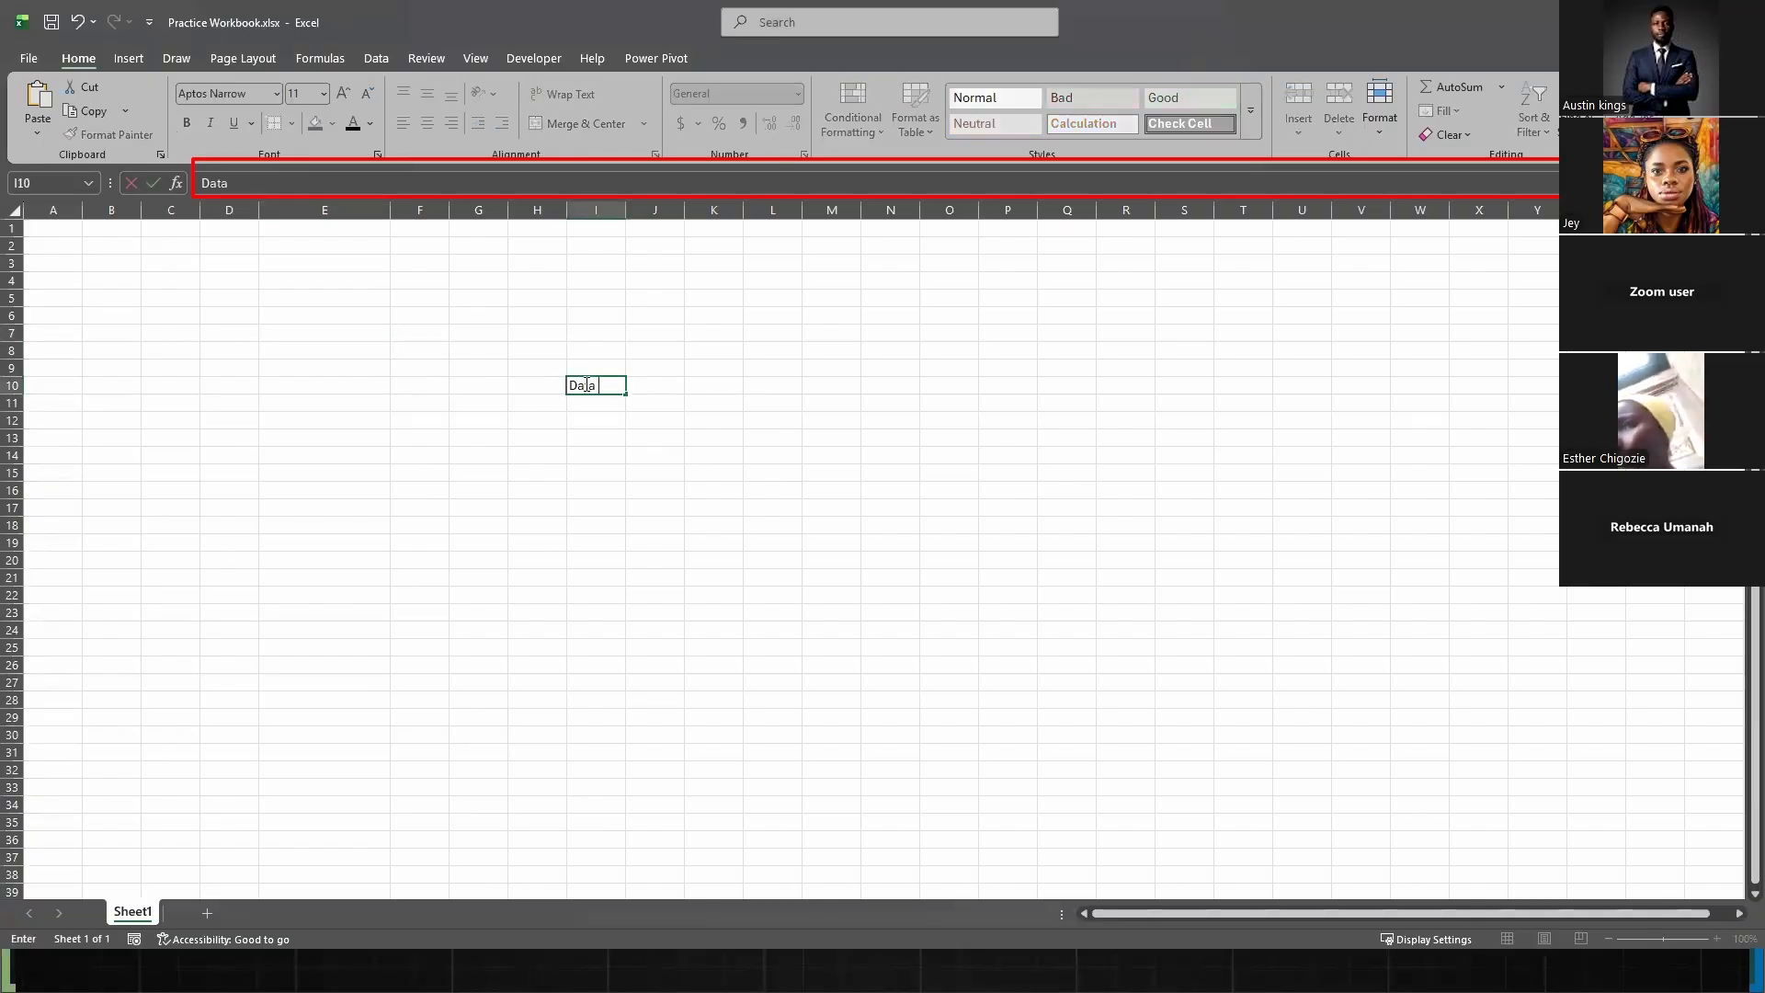
text( Analysis)
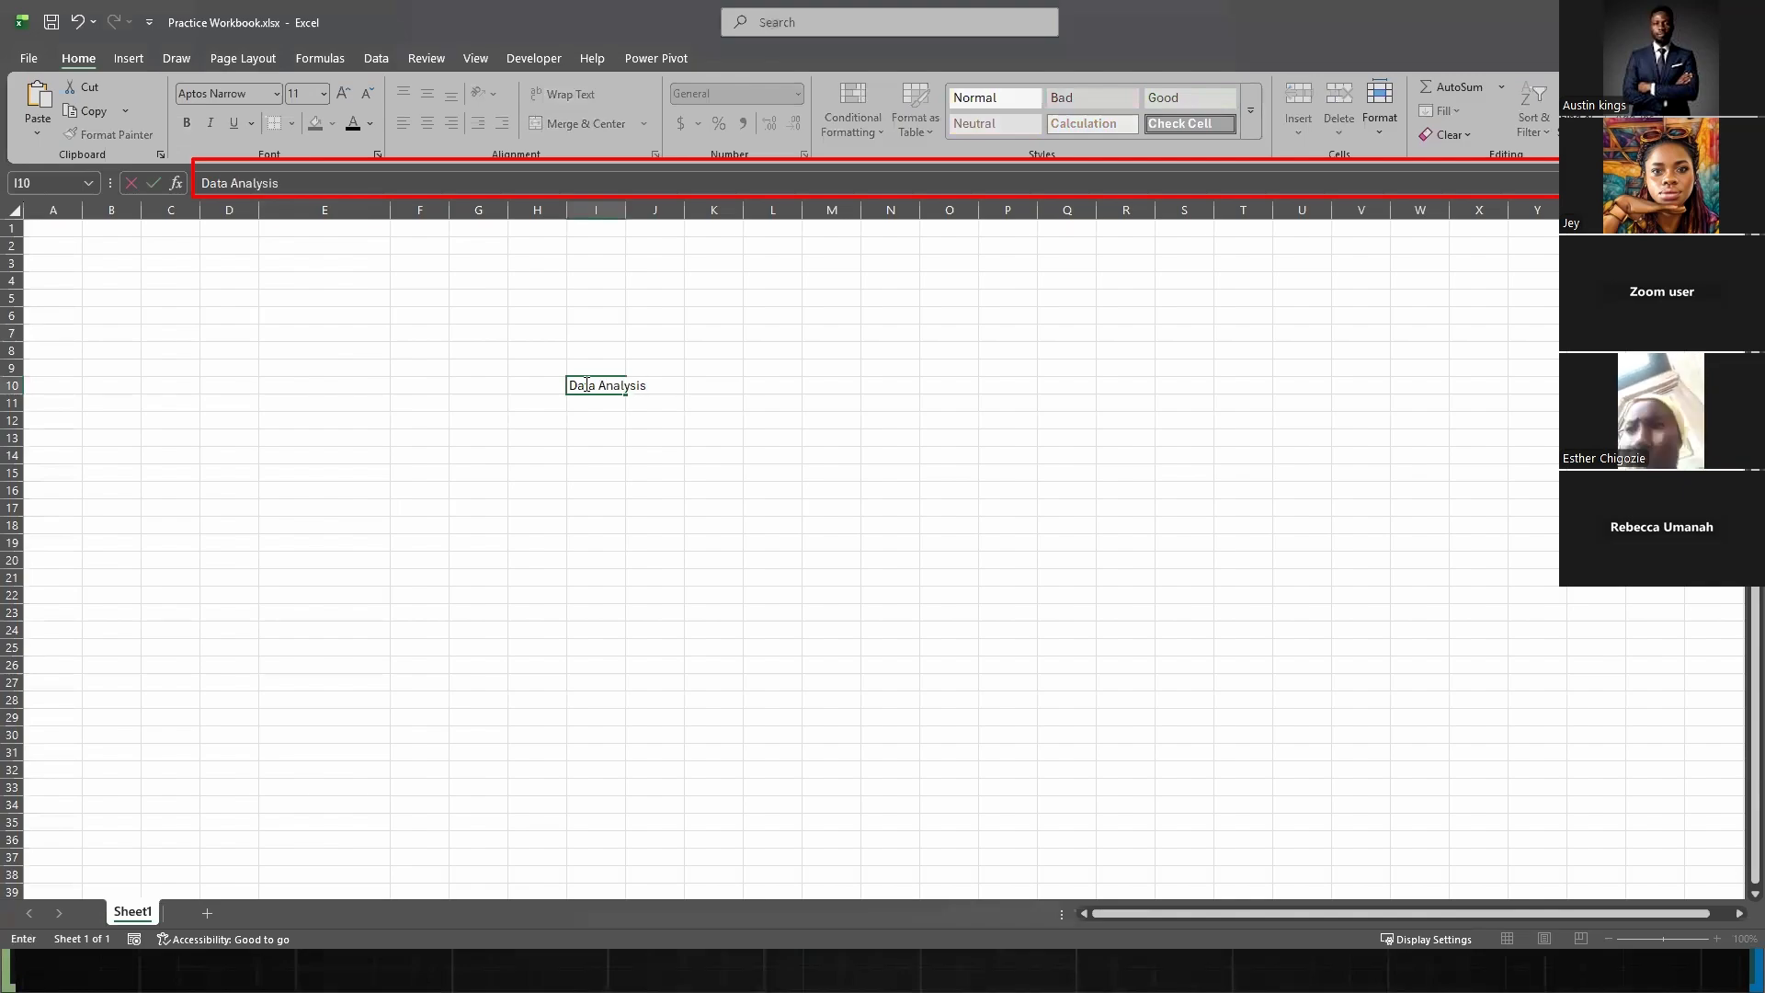
key(Return)
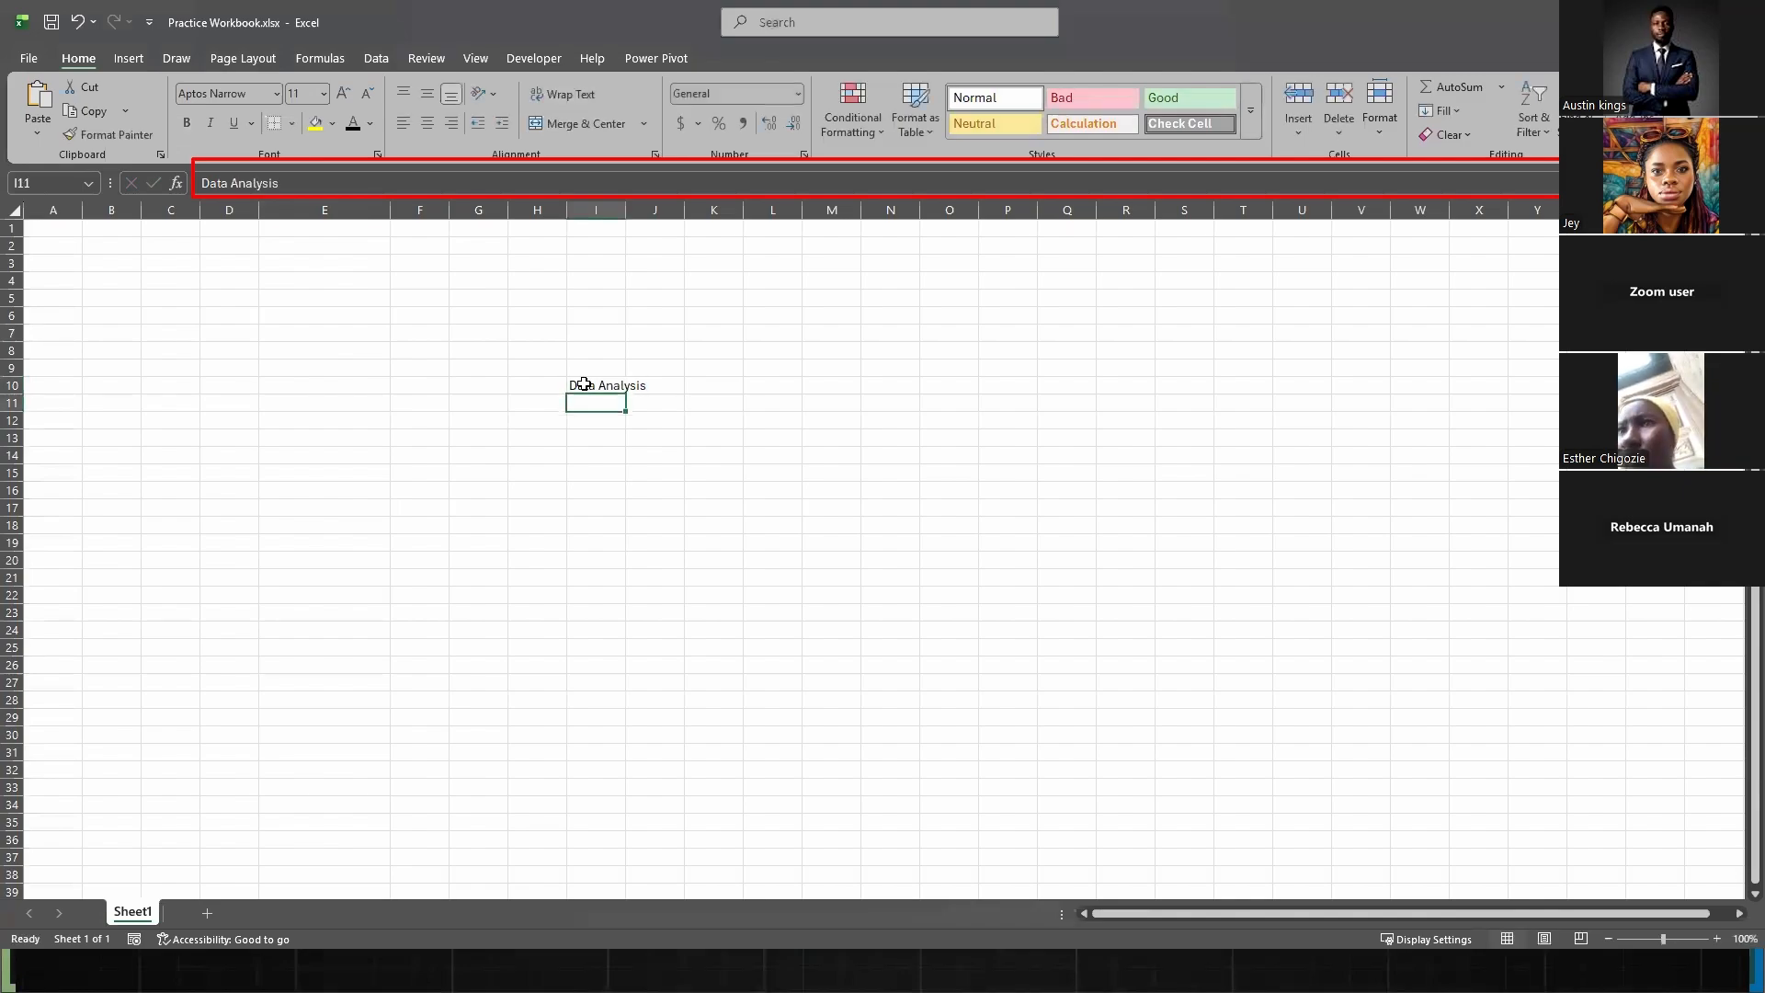
drag(624, 385, 648, 385)
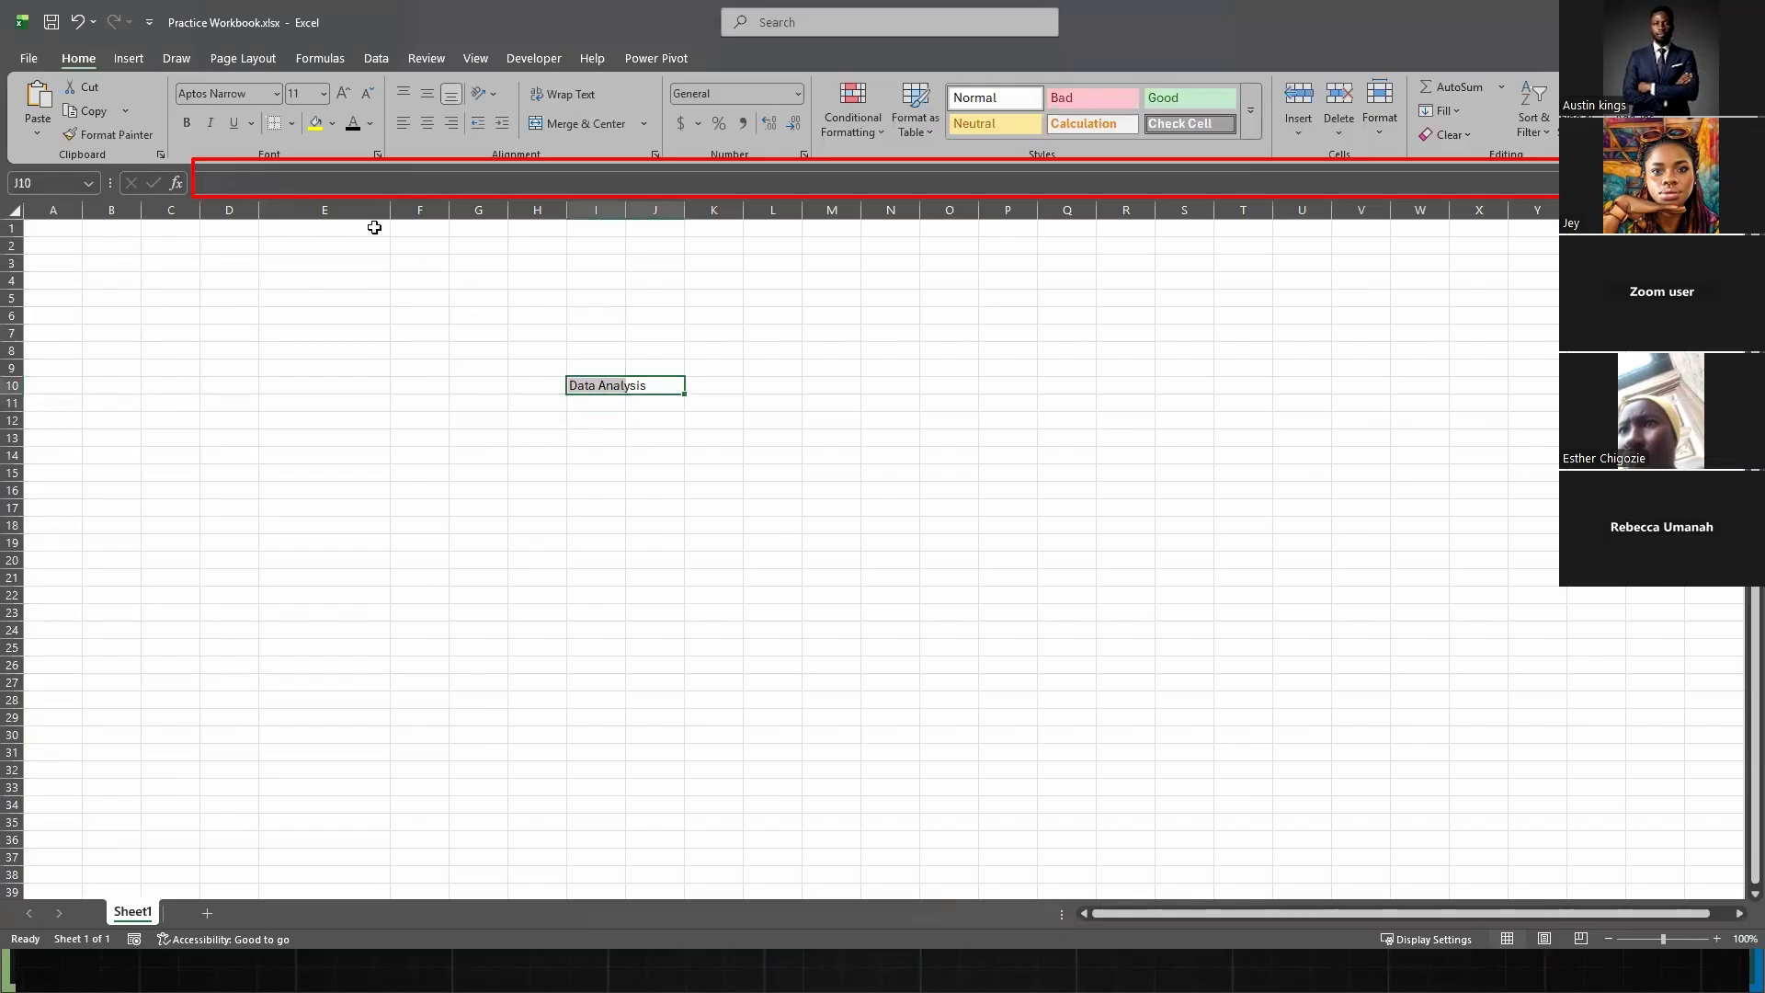
click(662, 409)
click(591, 381)
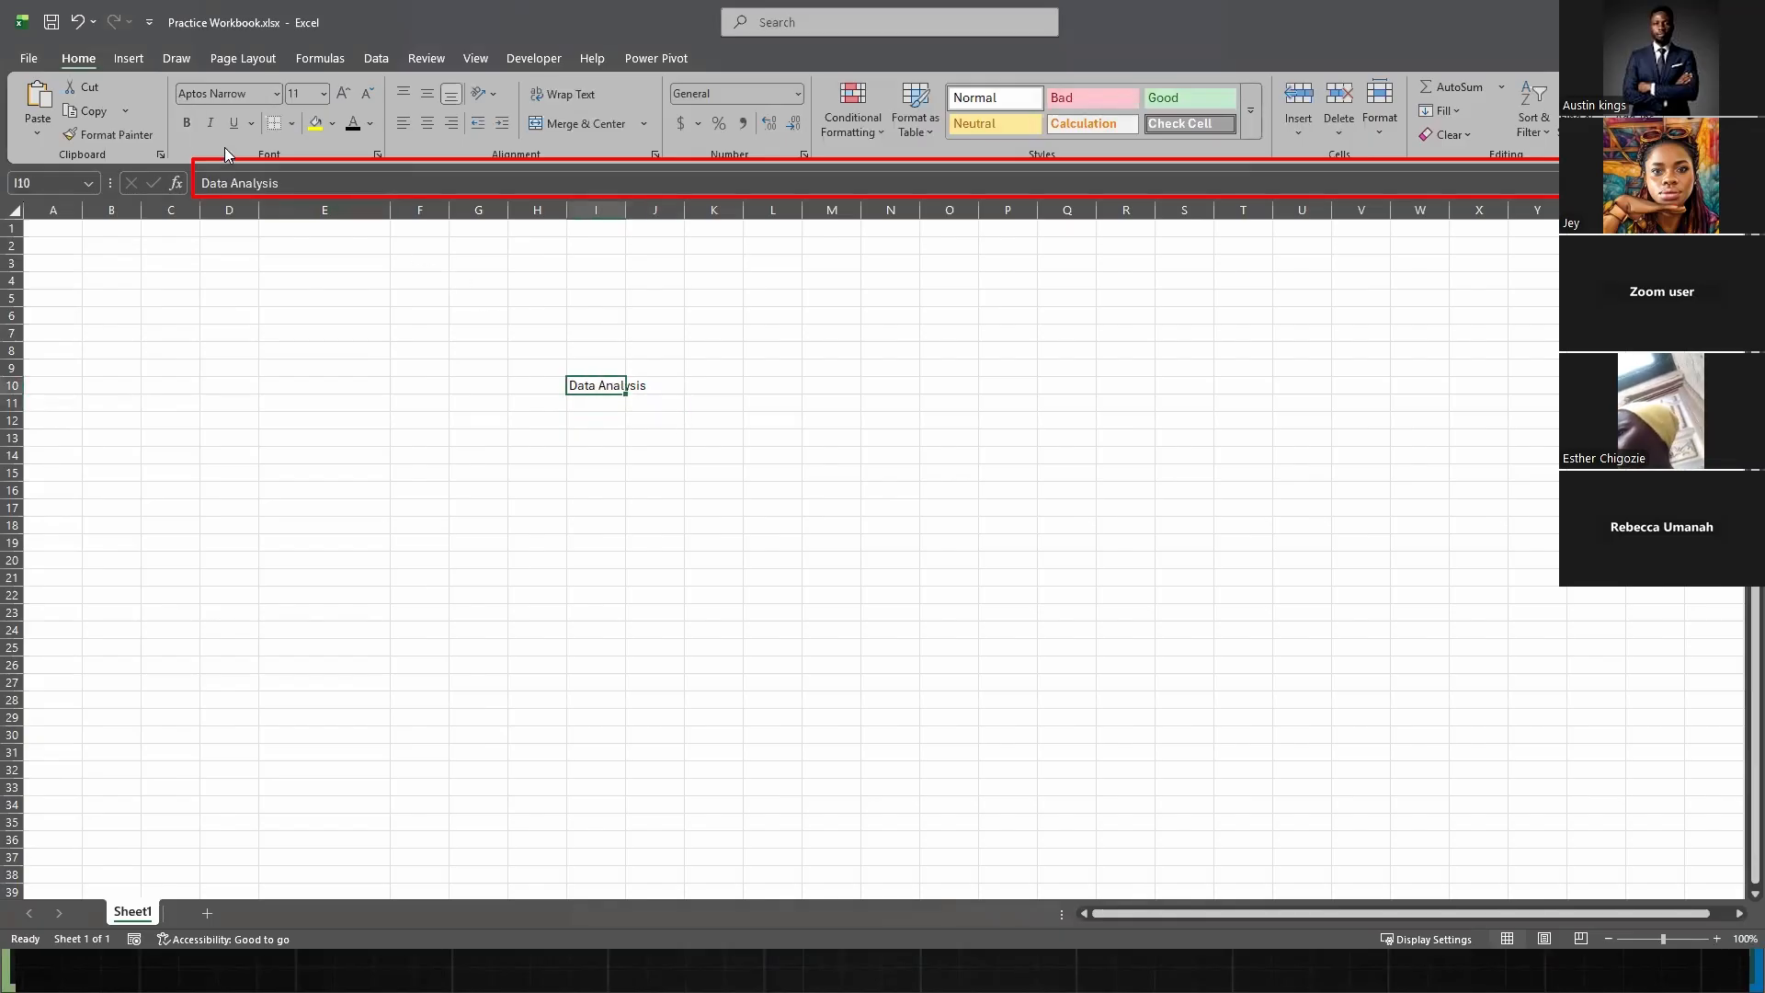
- Enter "Data Analysis" into cell Q11 through the Formula Bar
click(1058, 403)
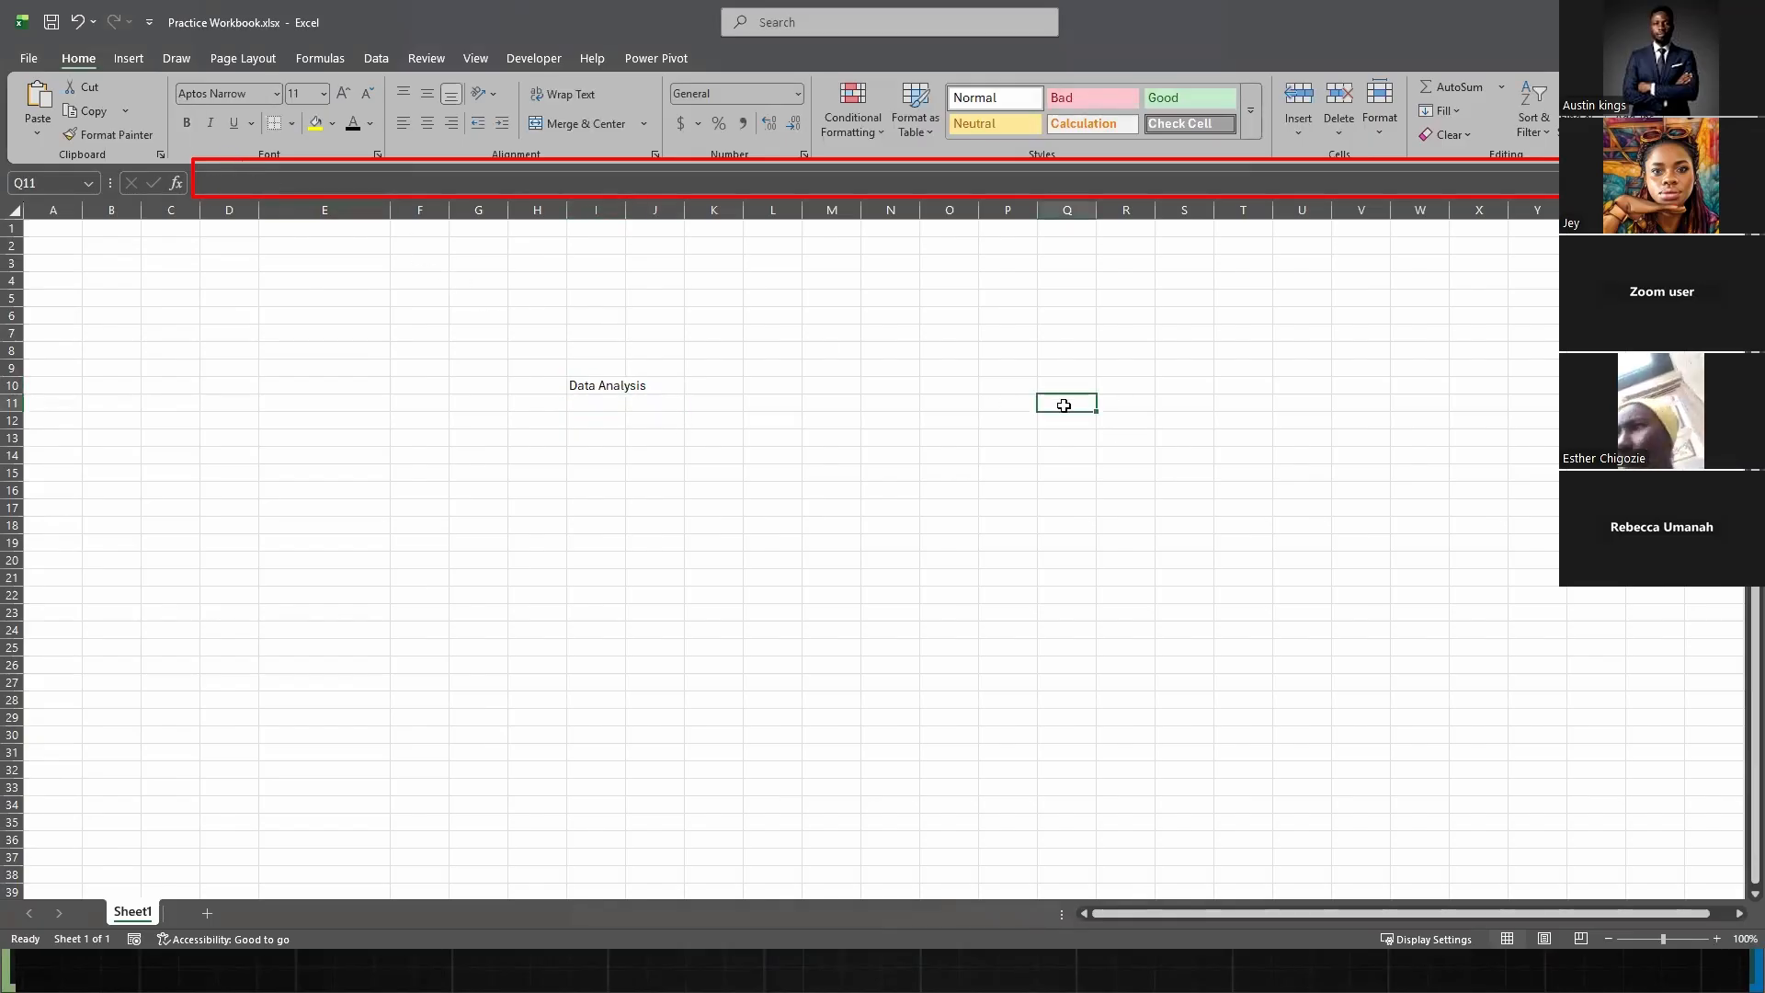
click(283, 178)
text(Da)
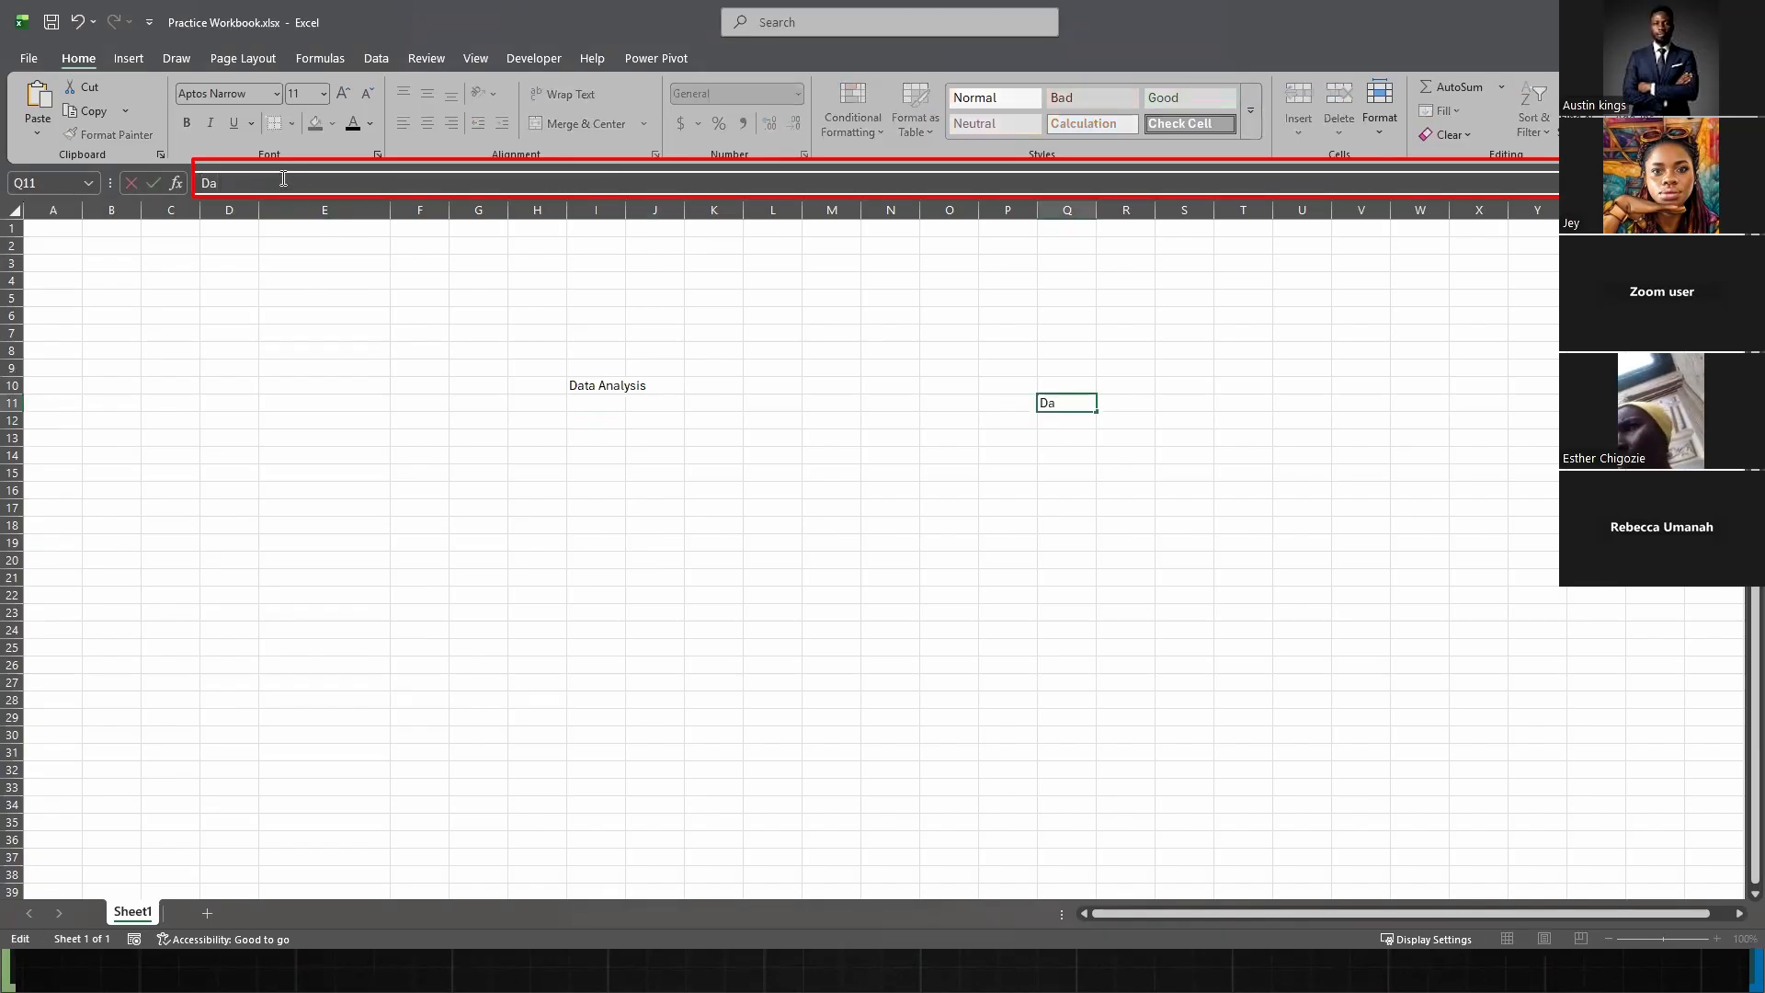
text(ta)
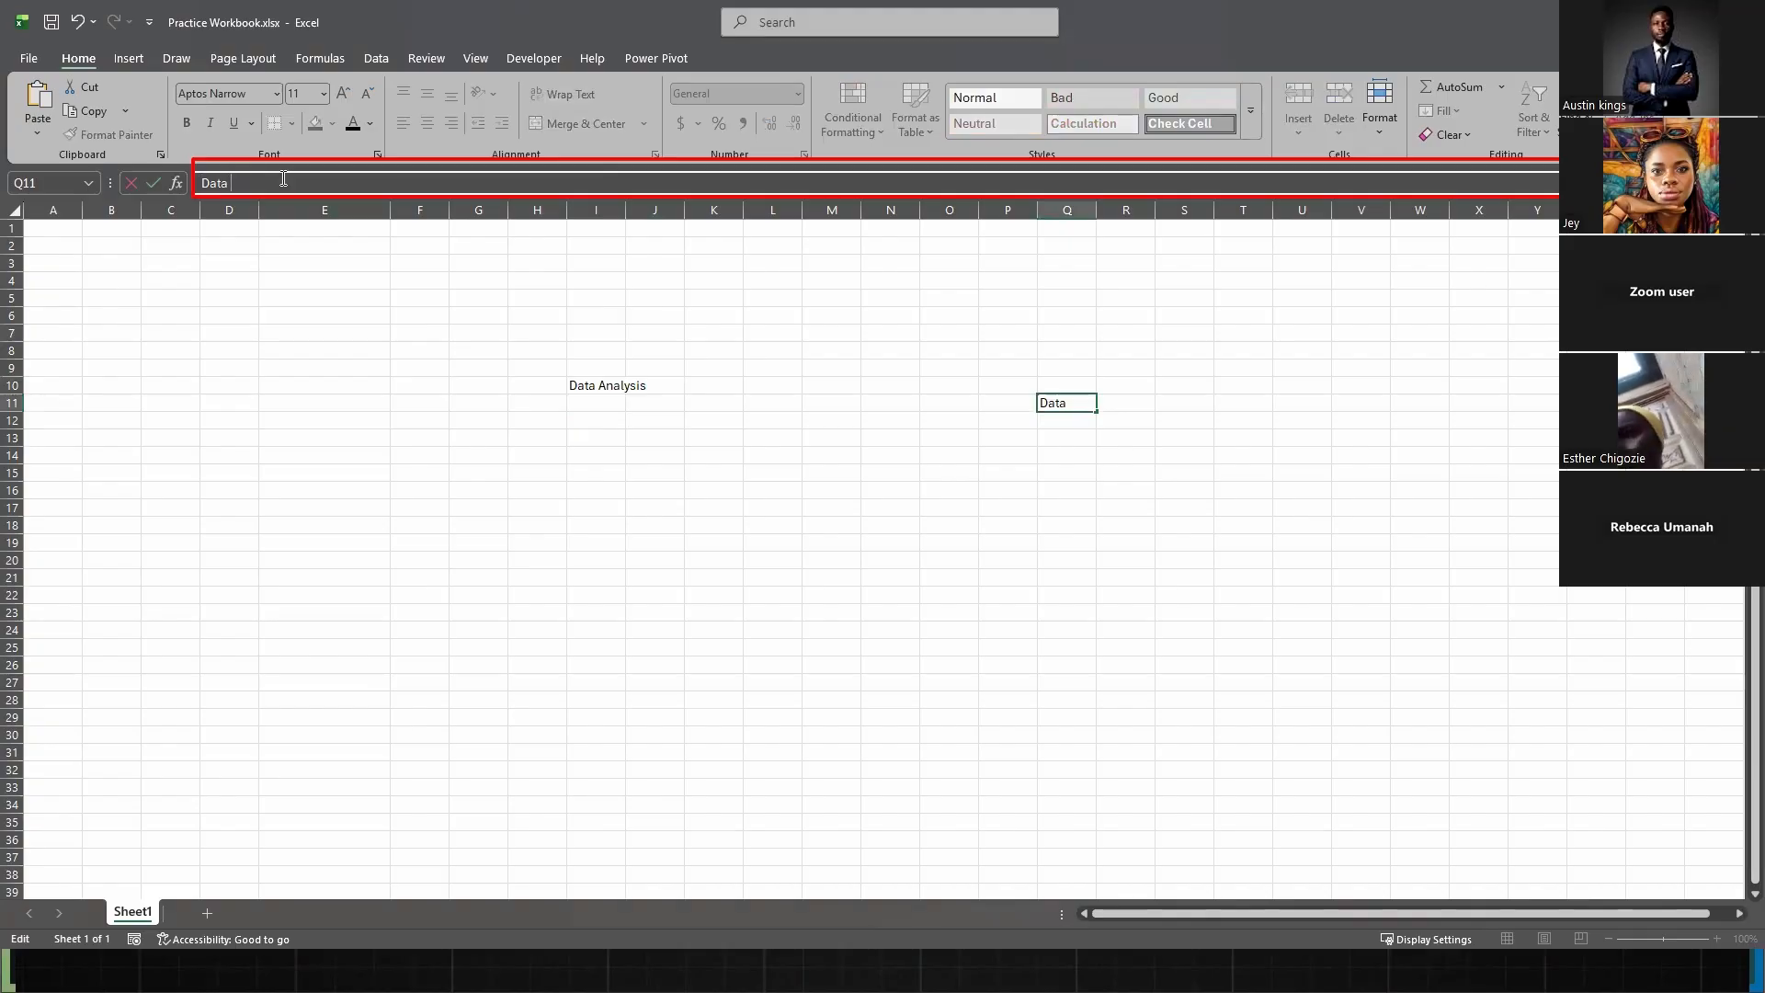
text( Analysis)
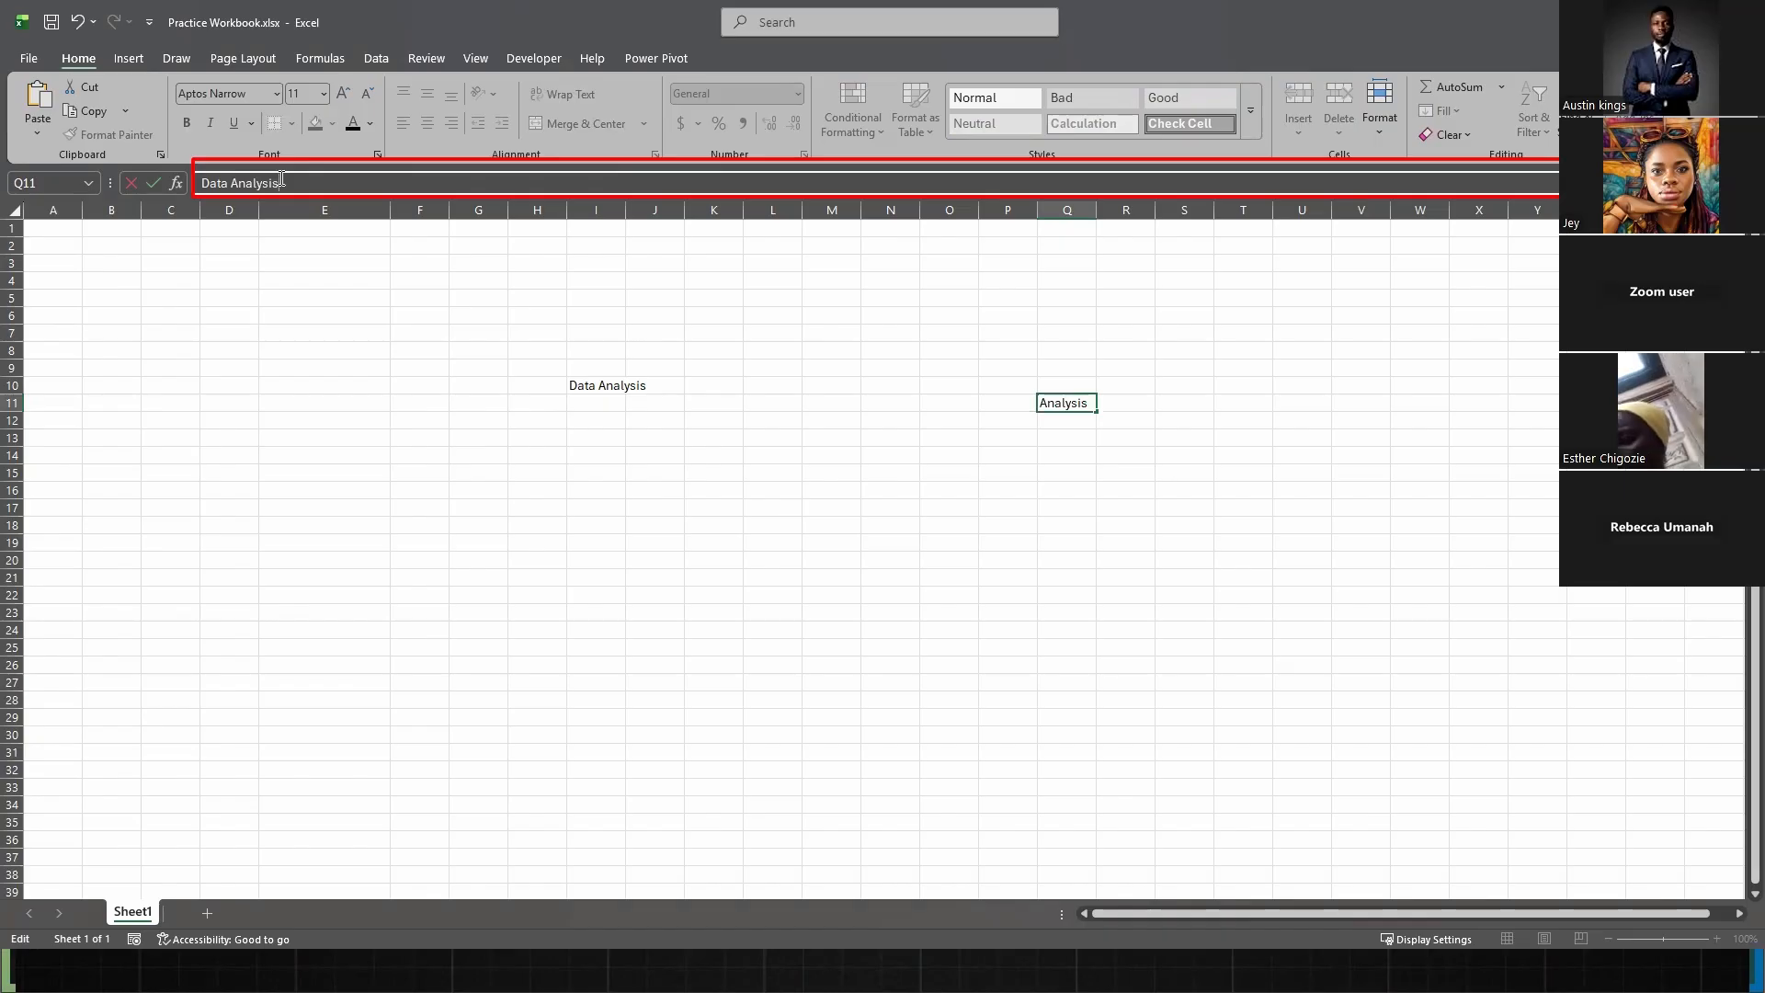
key(Return)
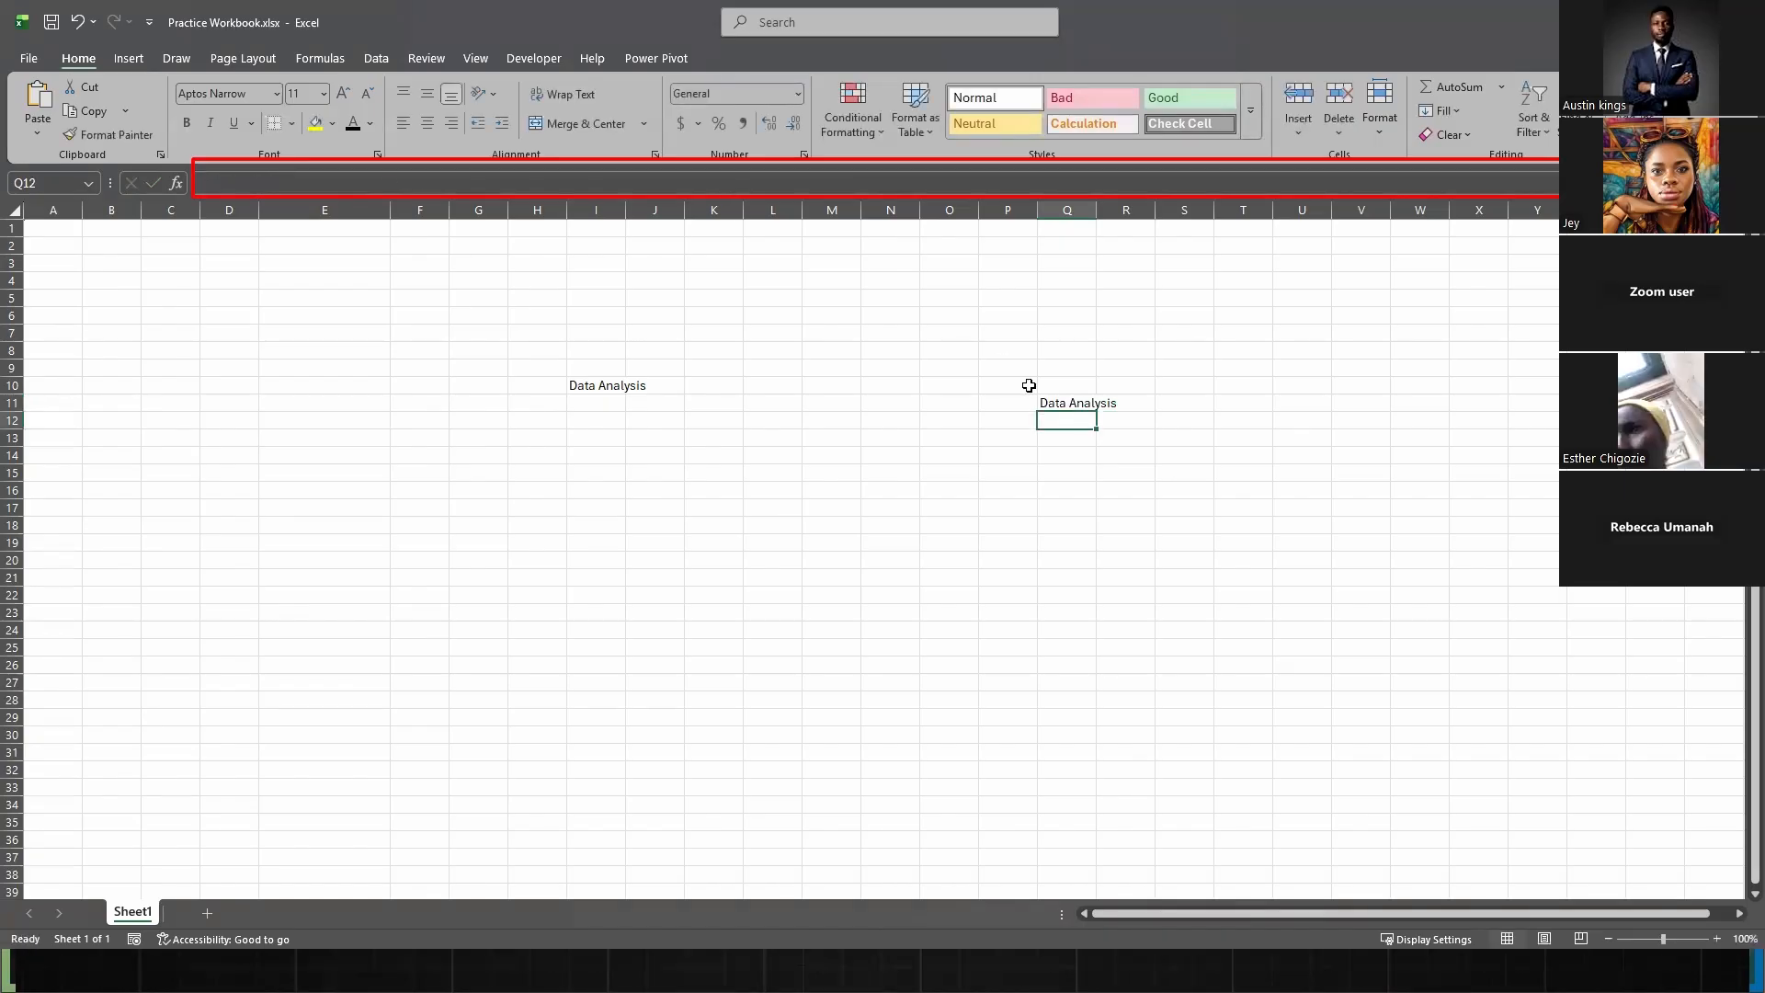
- Compare the Formula Bar contents for cells Q11 and I10 with those for empty cells
click(1085, 401)
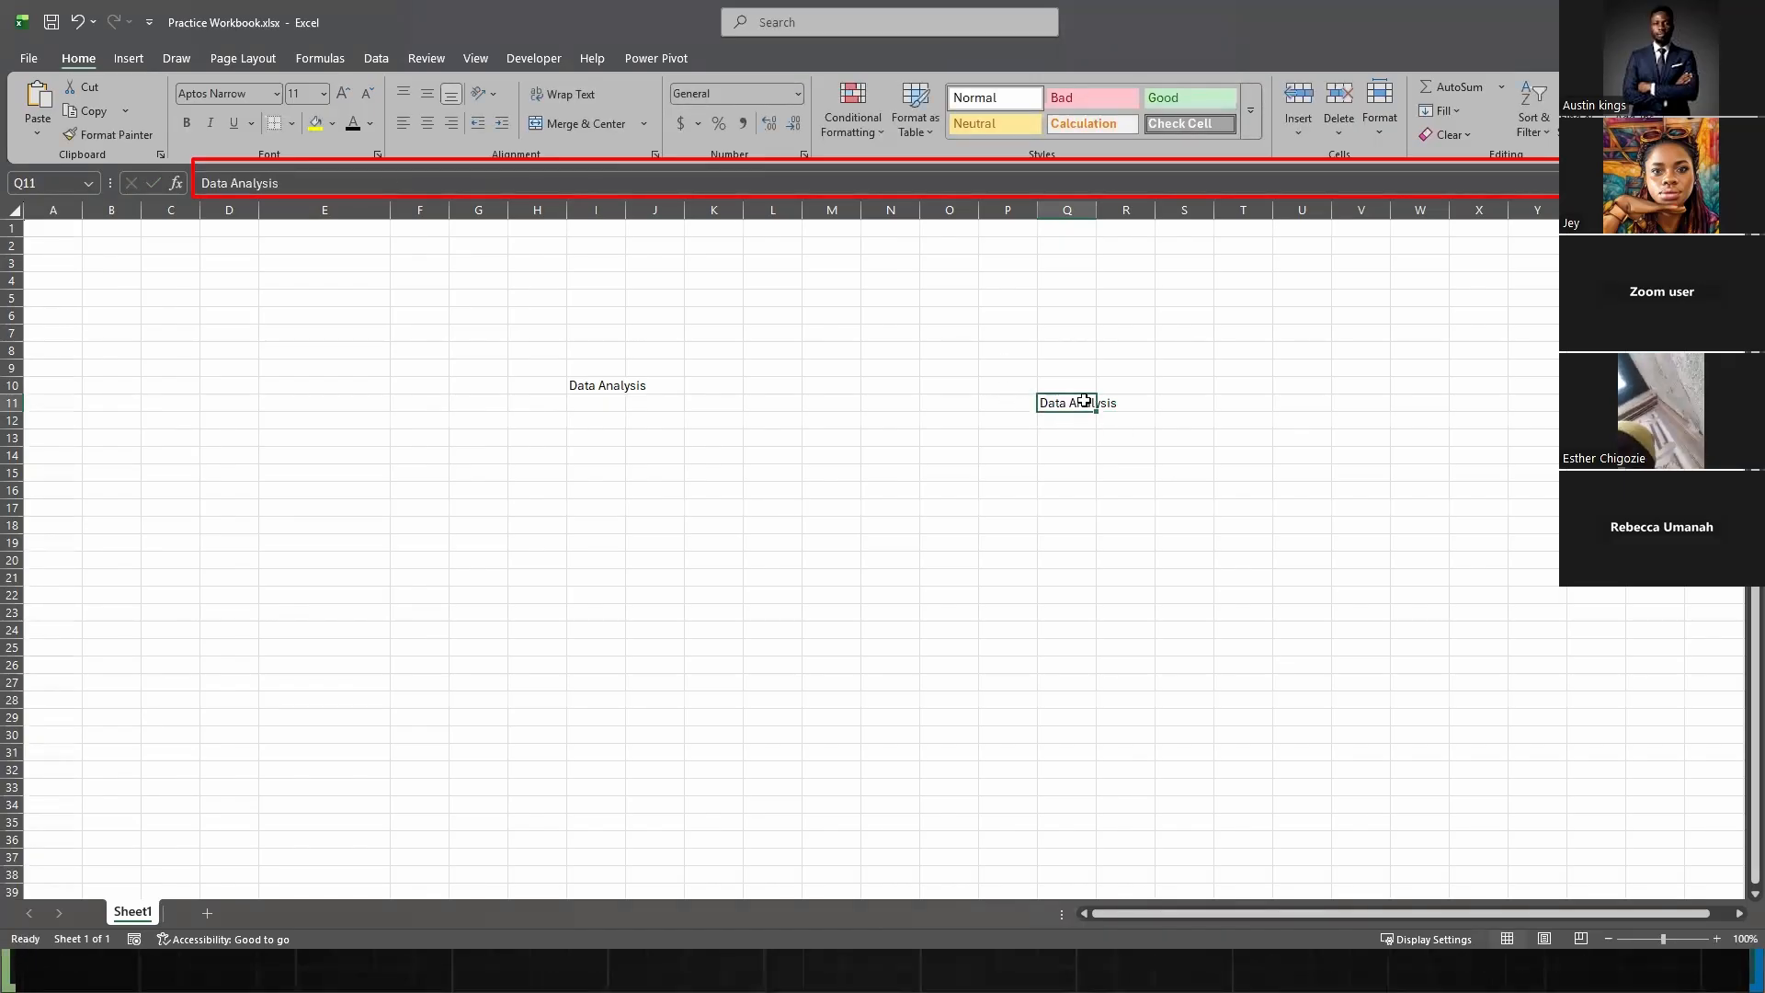
click(590, 383)
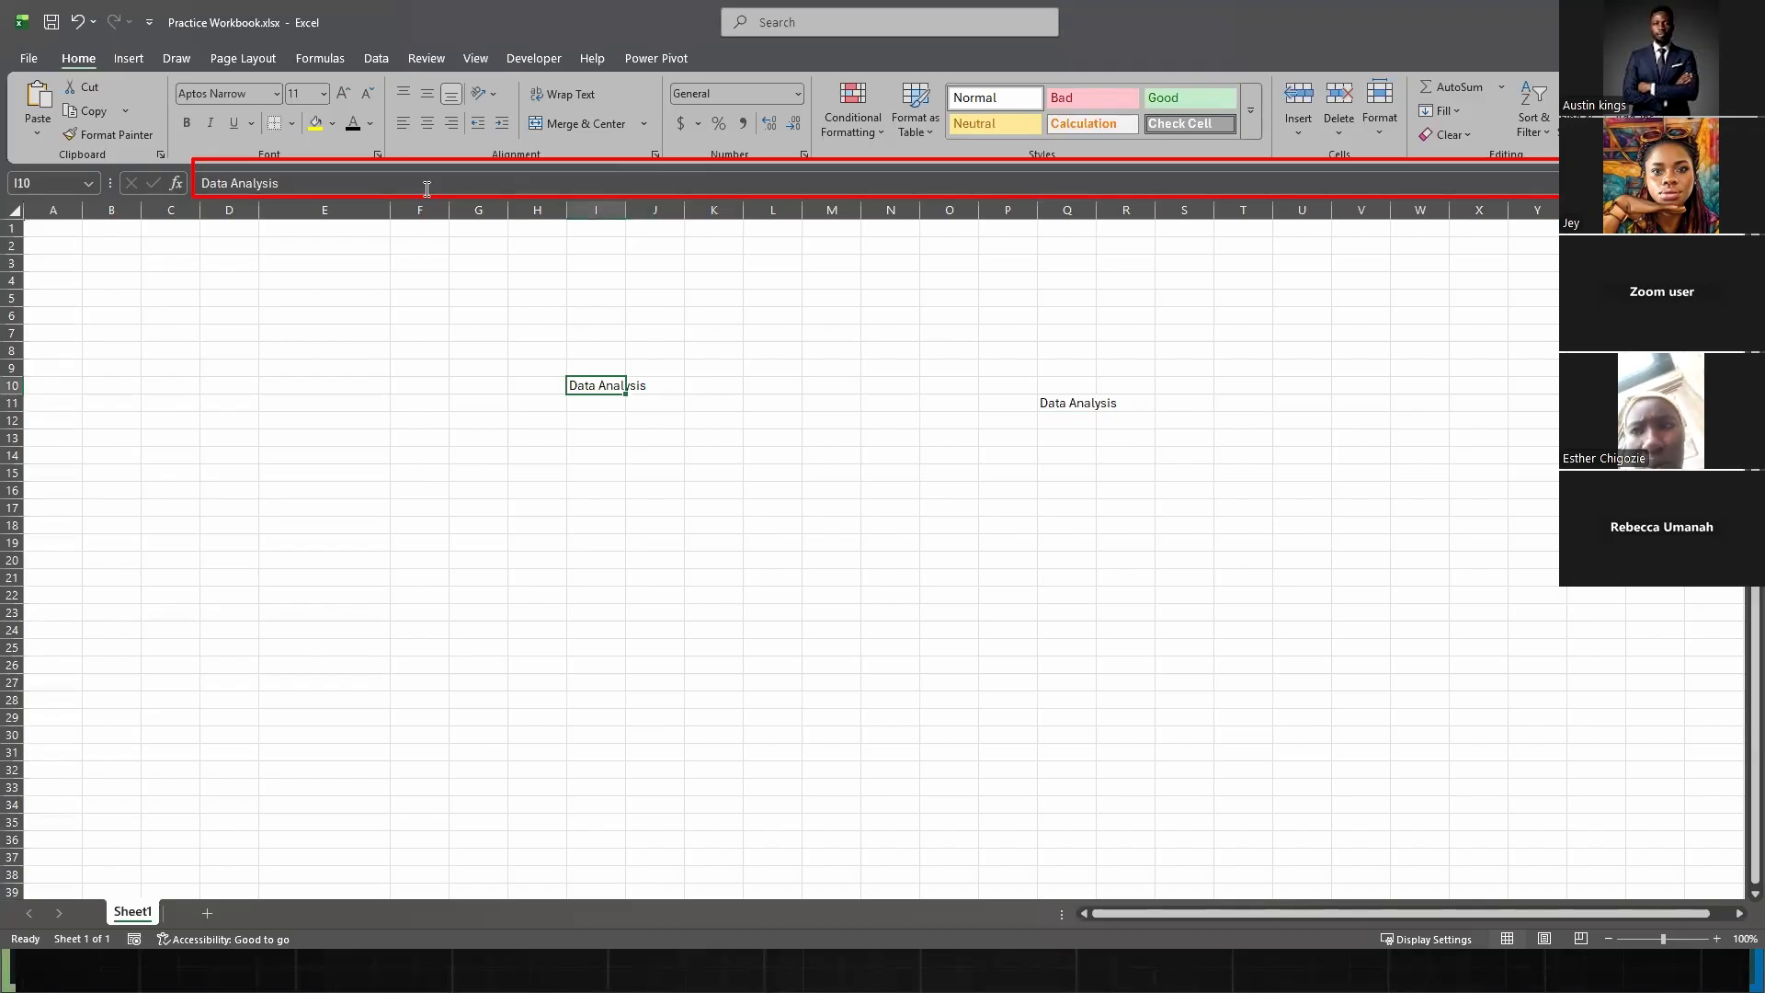
click(1100, 435)
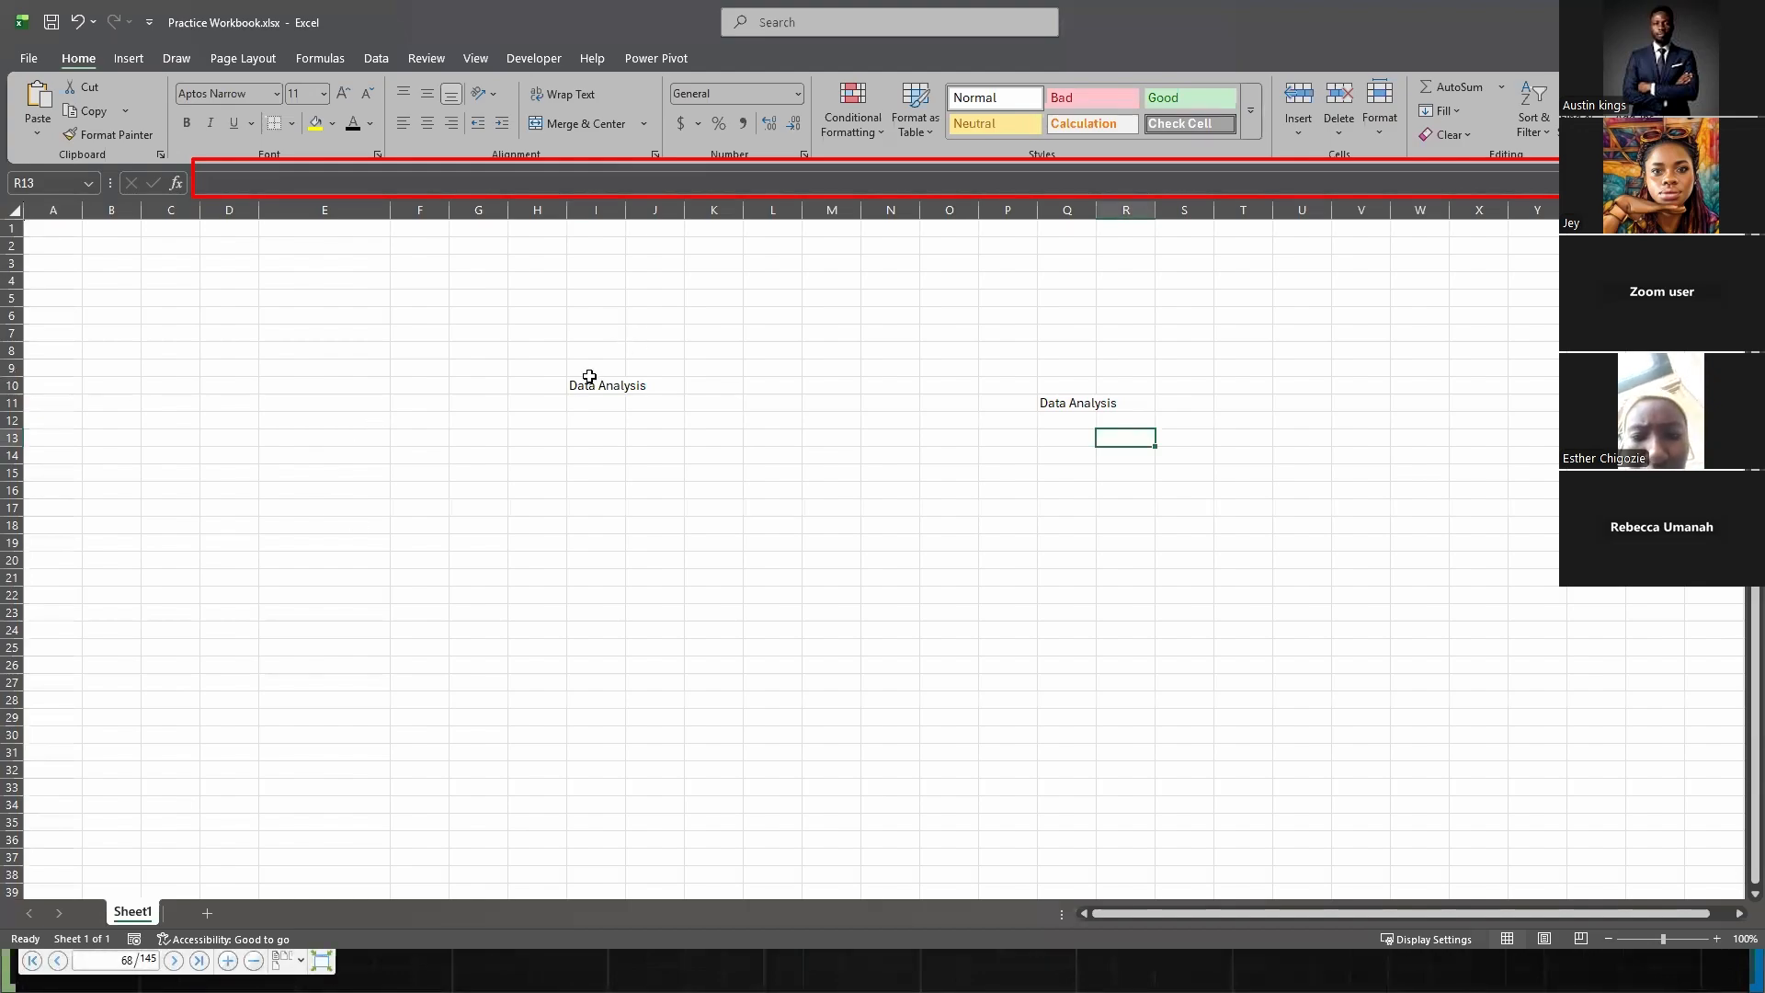
click(577, 401)
click(595, 385)
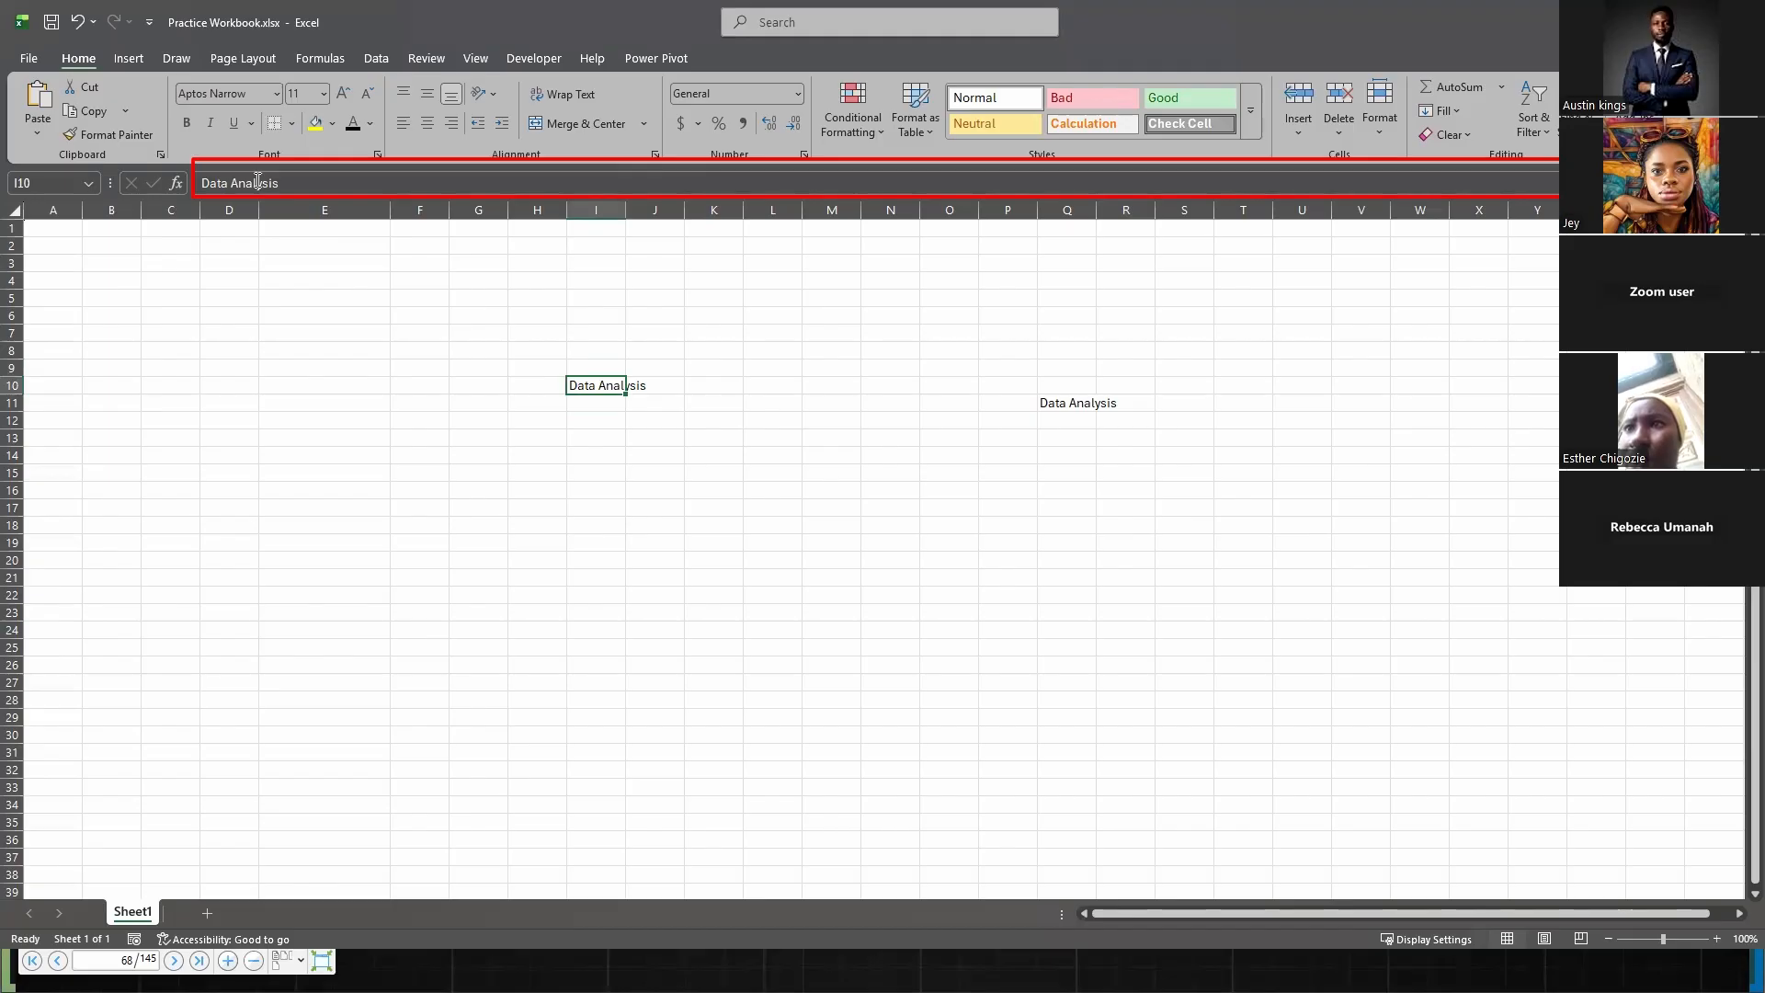
click(549, 504)
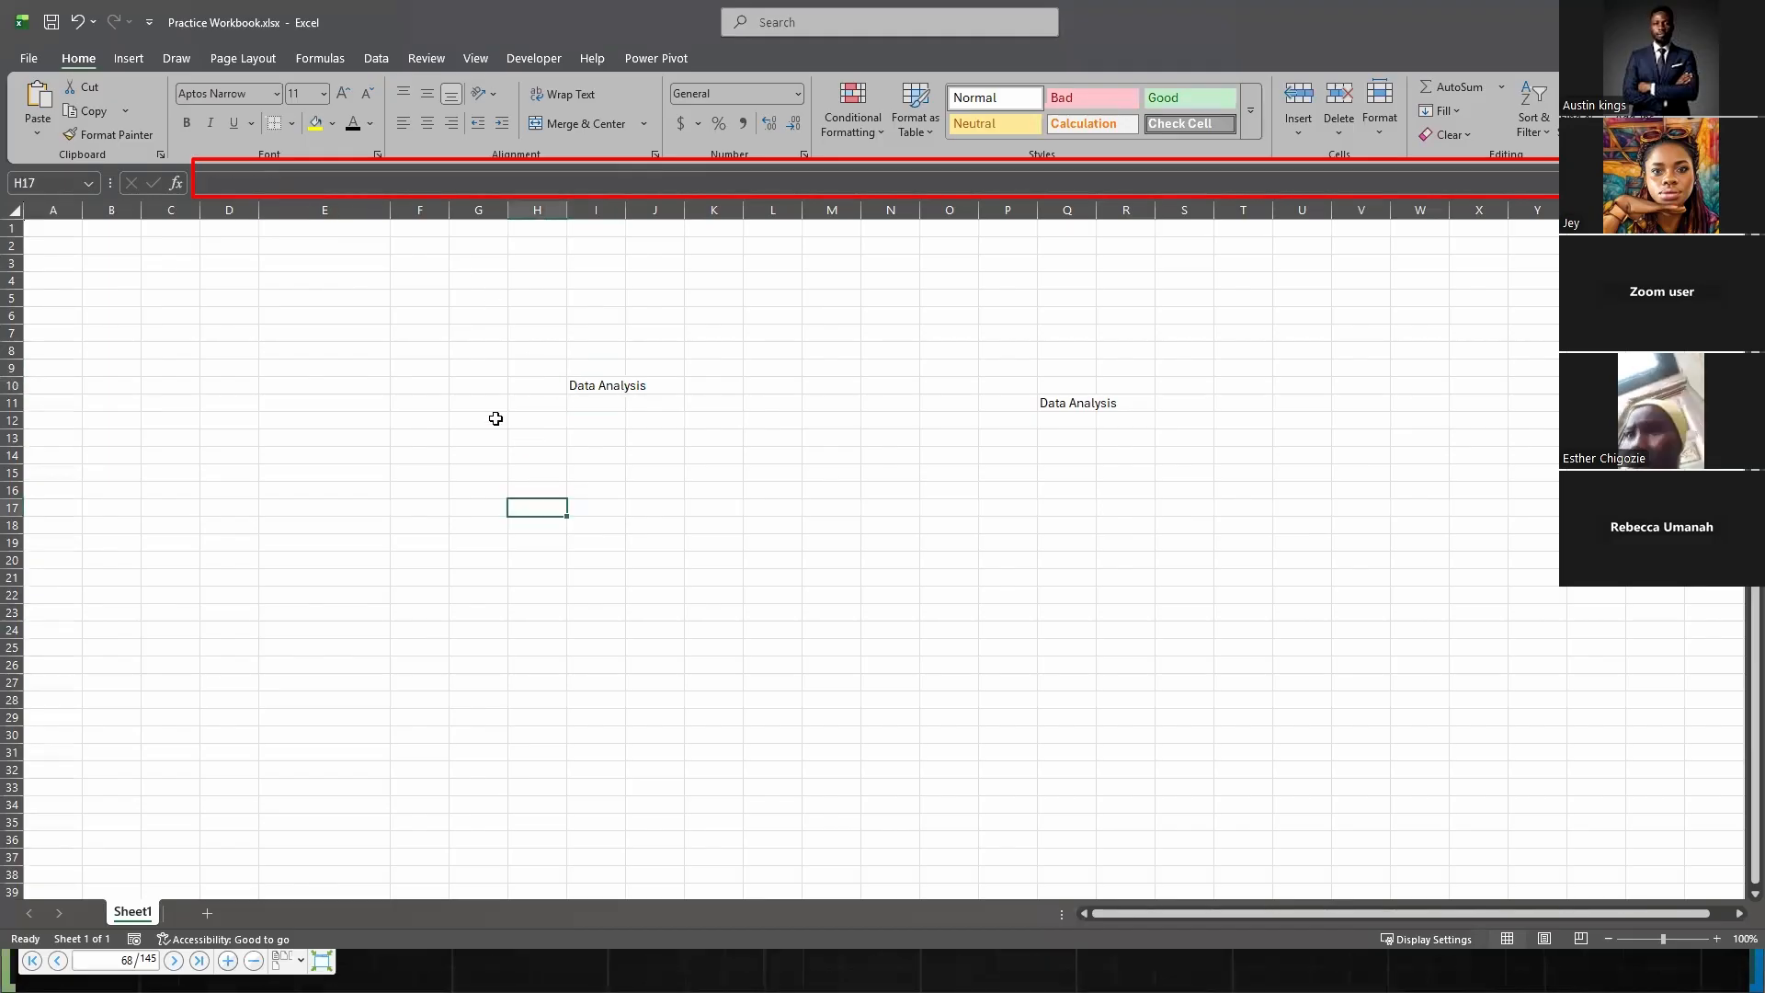
- Enter the formula =5*5 in cell L10
click(746, 383)
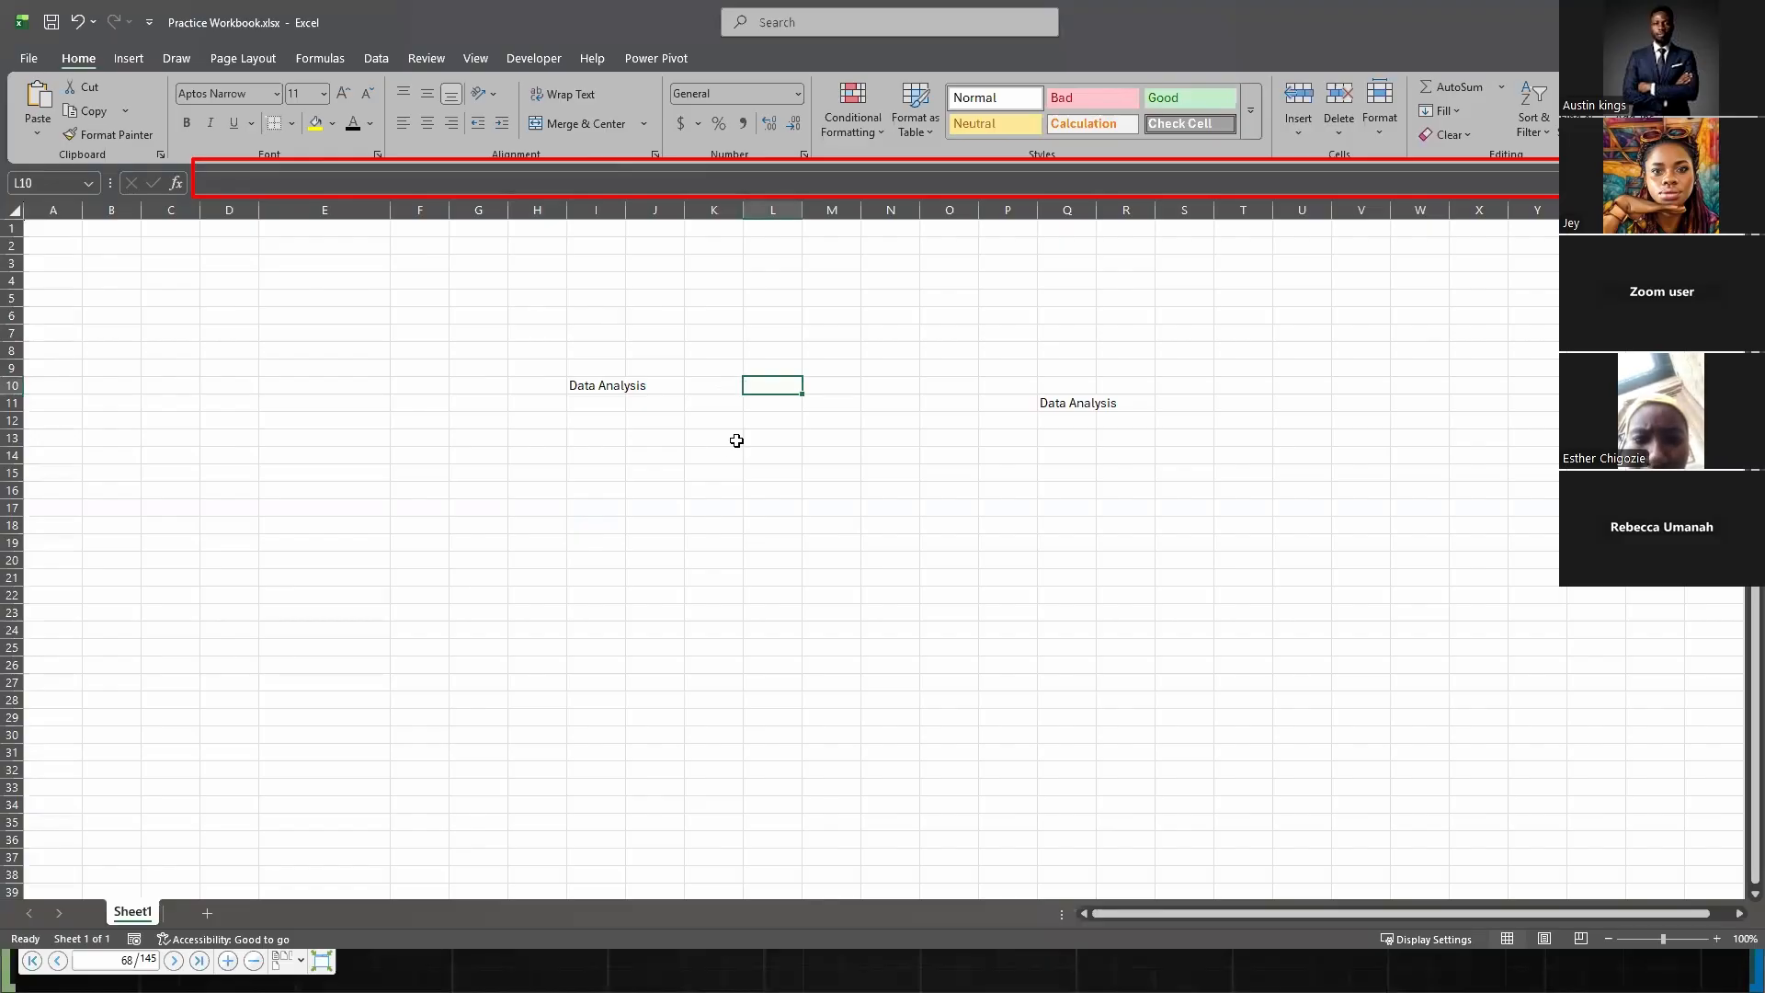
text(=)
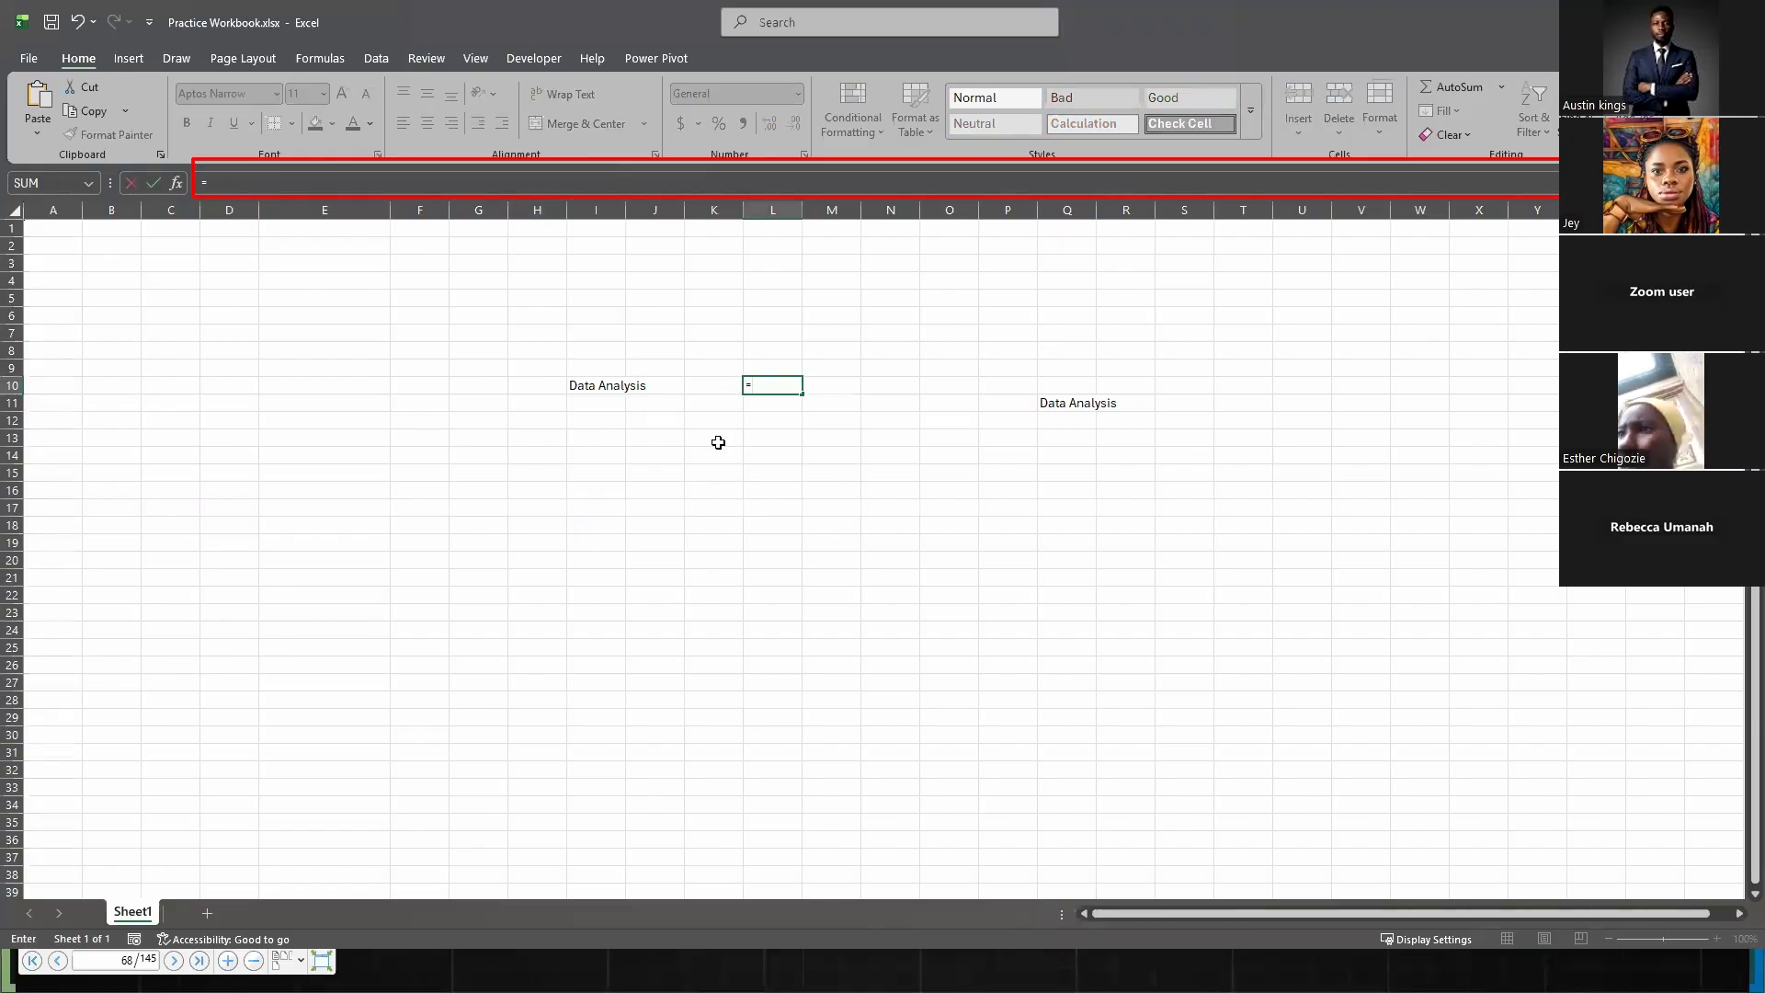
text(5)
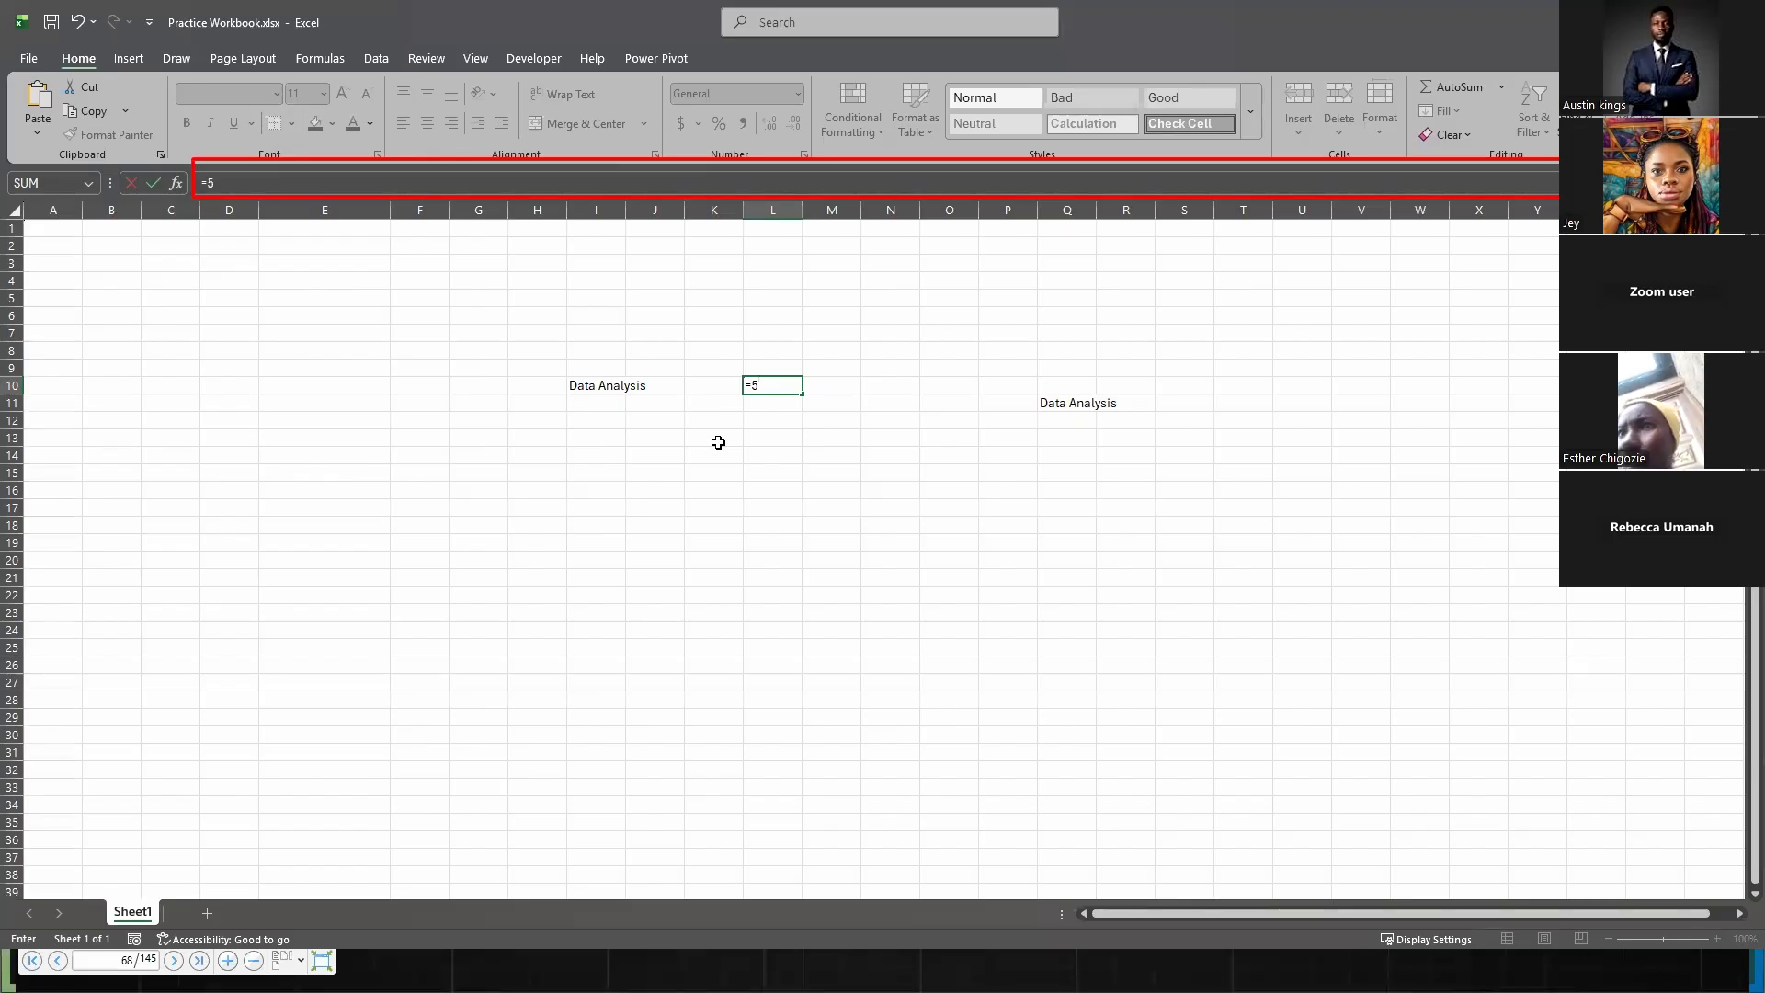
text(*)
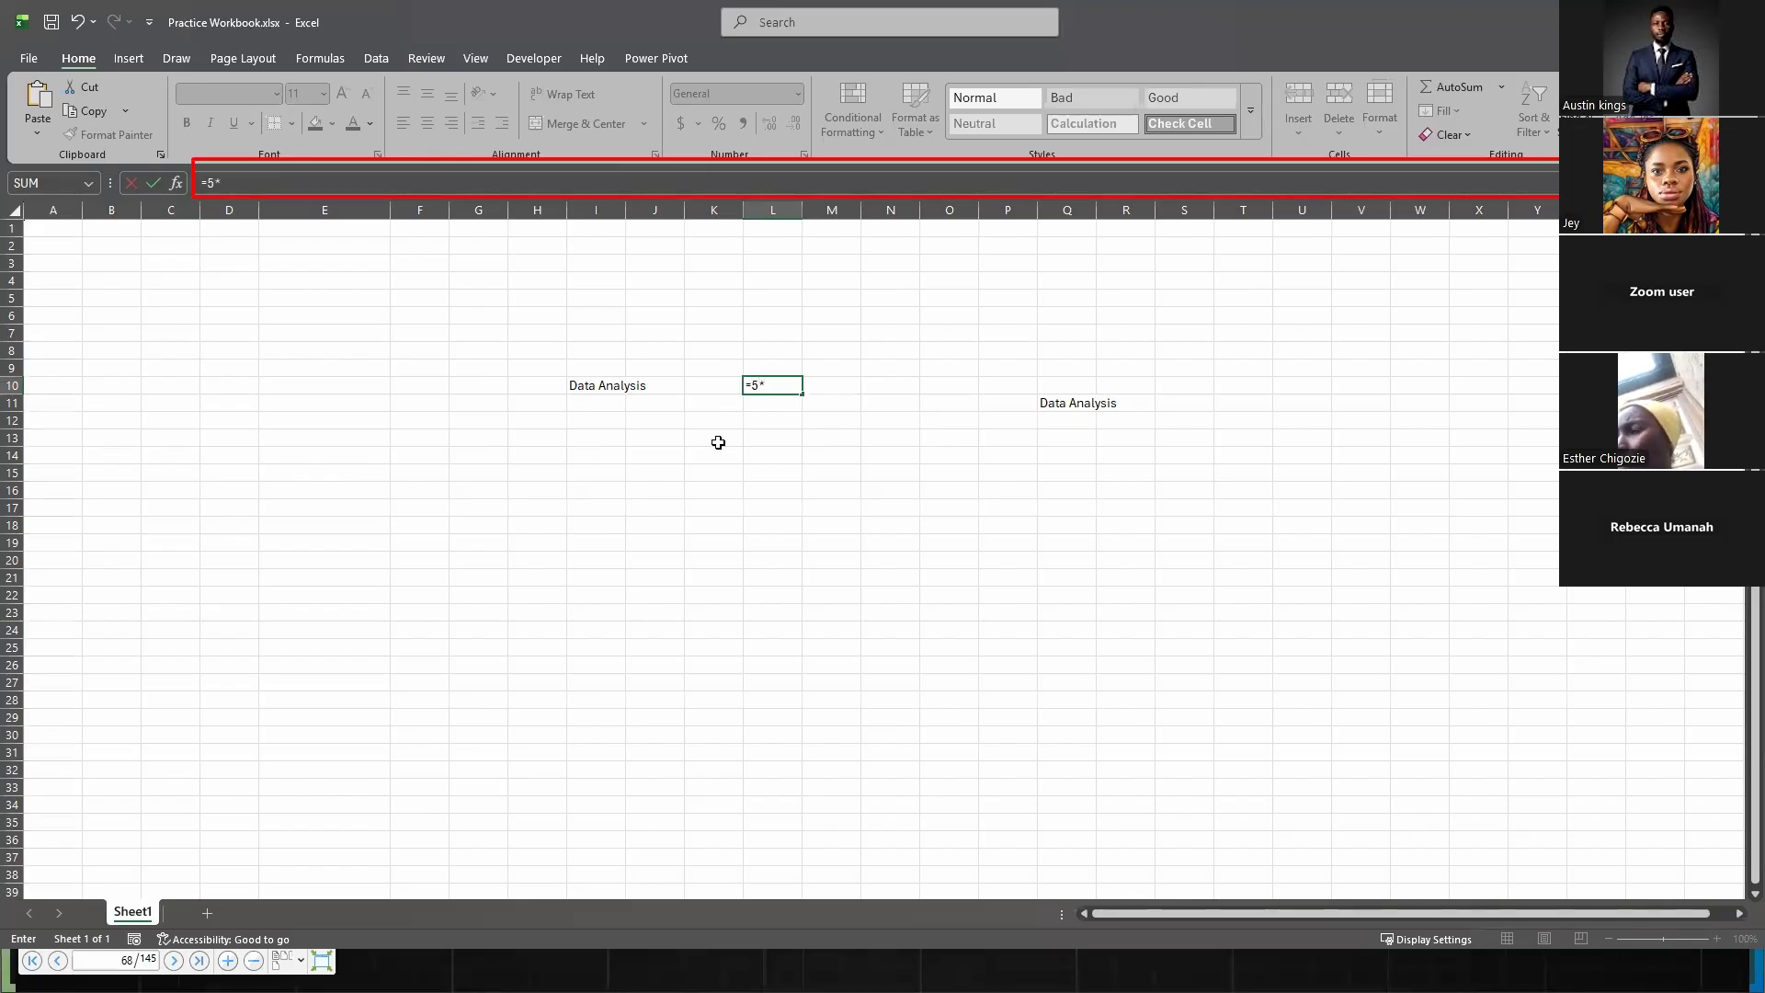
text(5)
key(Return)
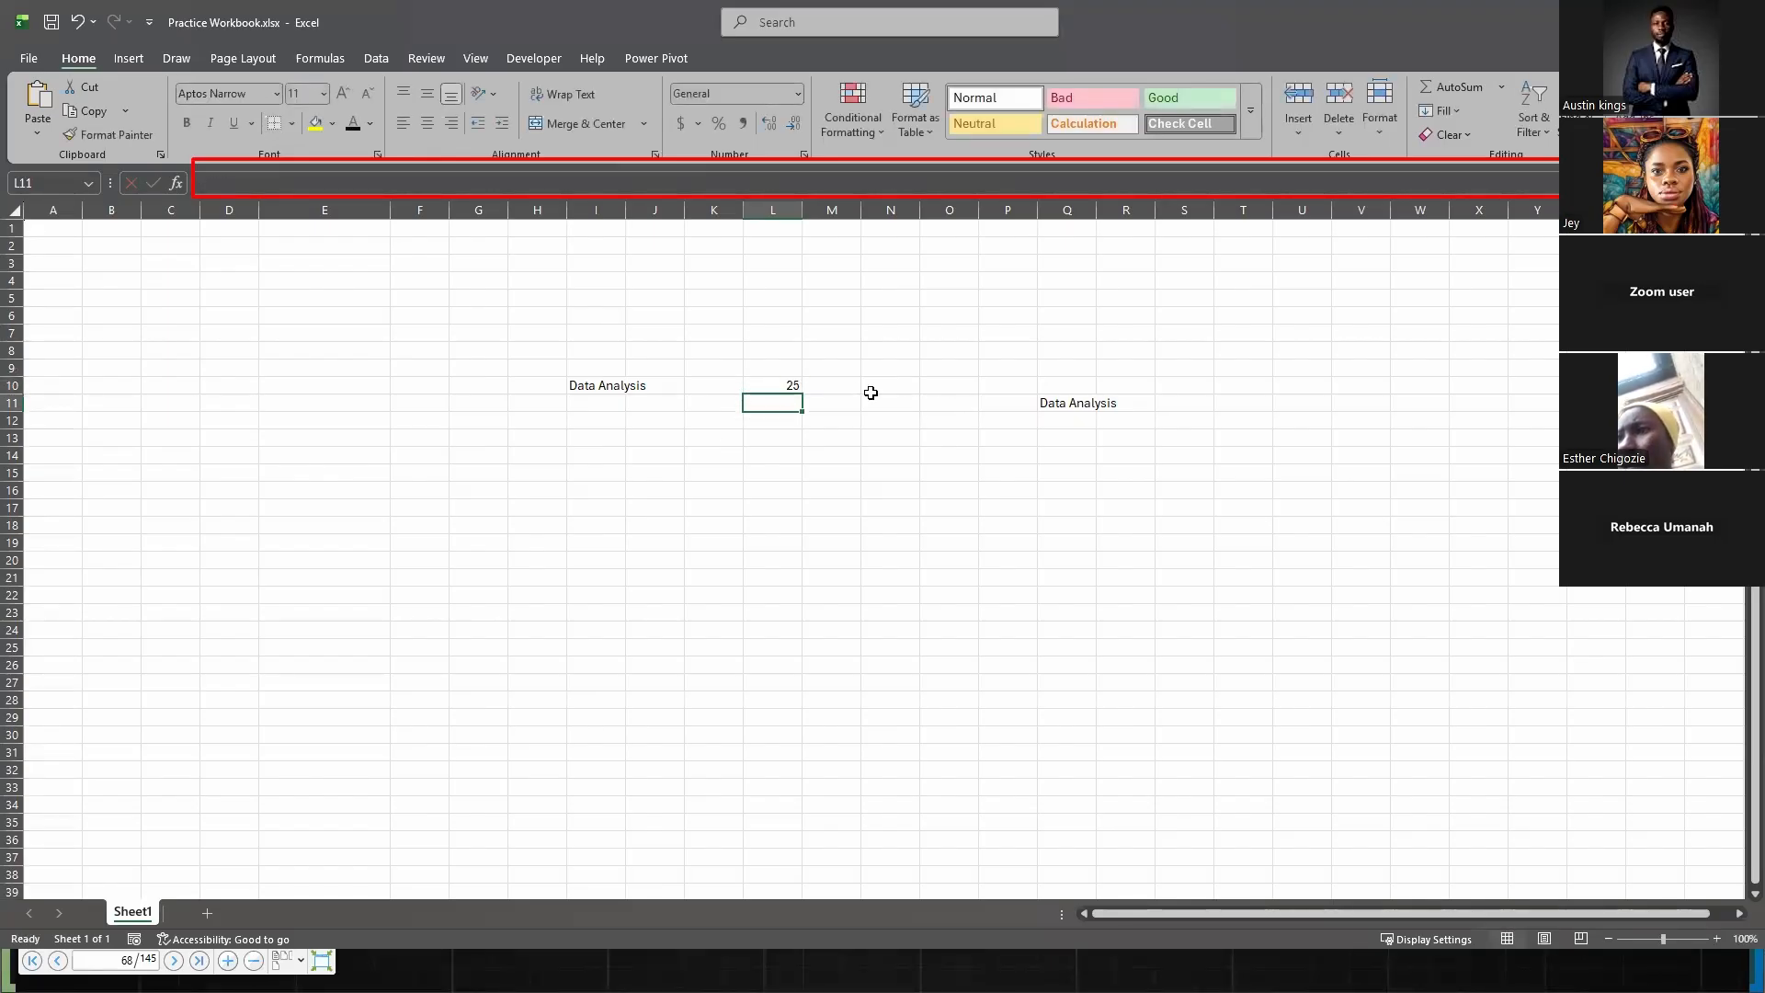
- Examine the formula behind cell L10, both in the Formula Bar and inside the cell
click(788, 384)
click(1009, 714)
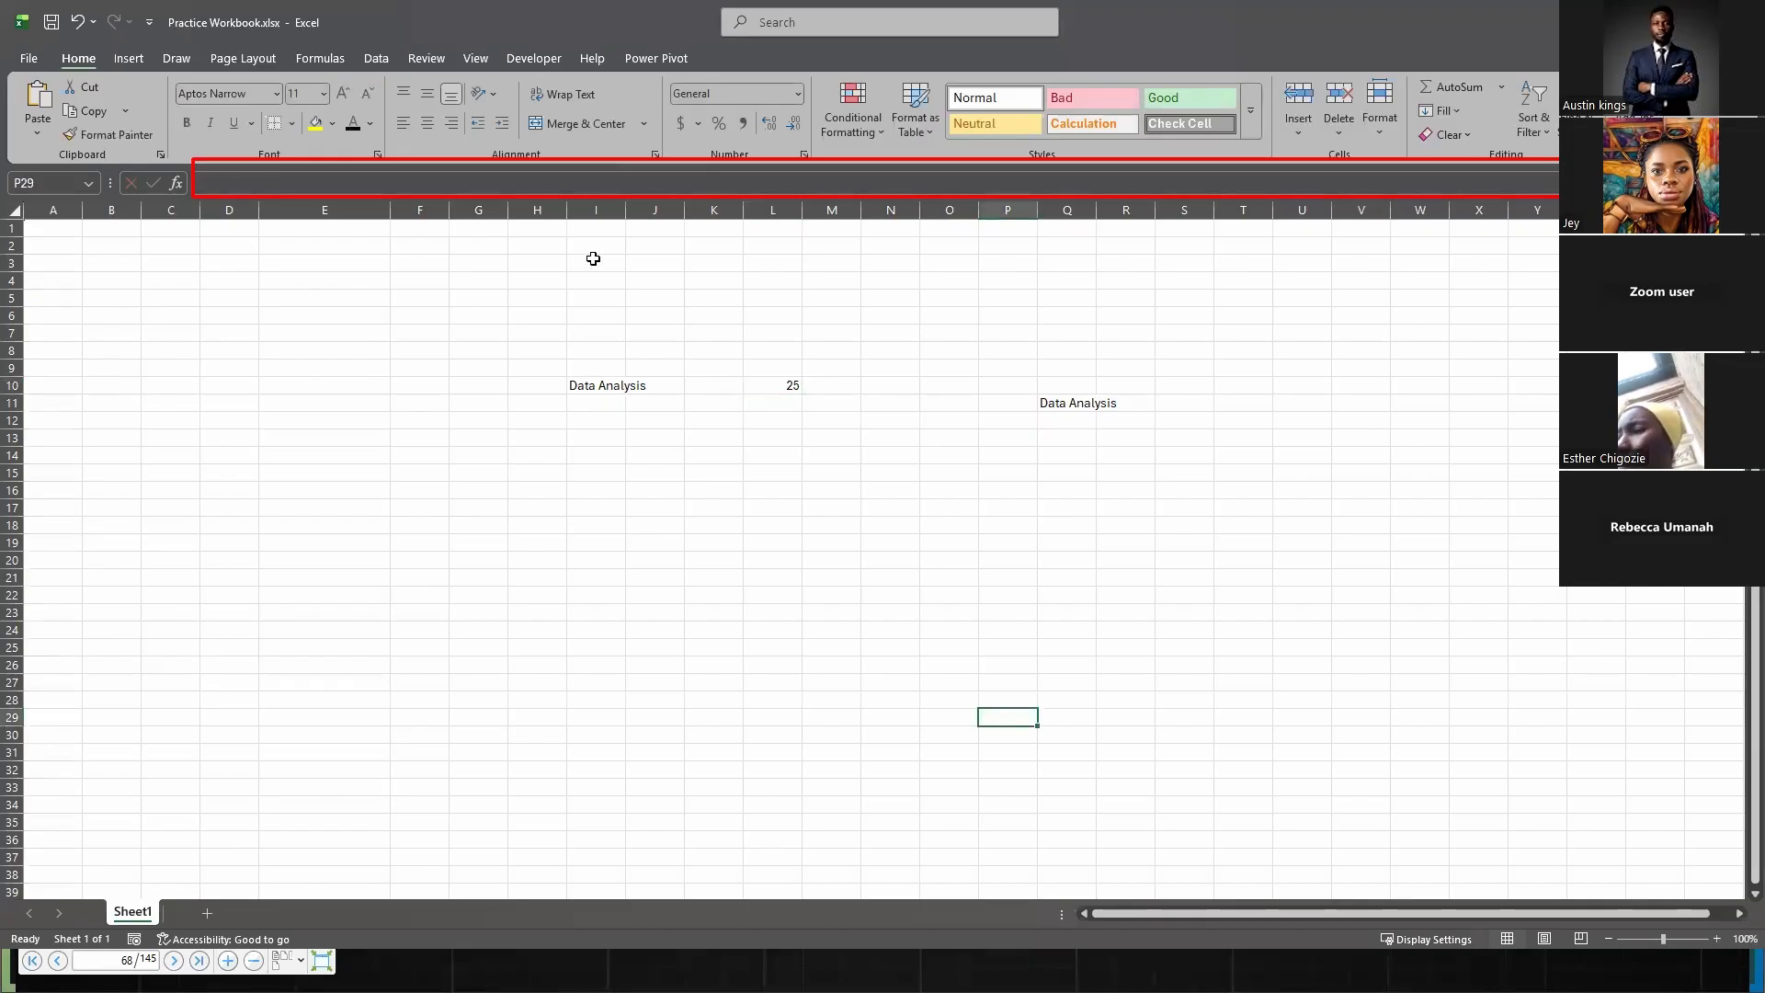
click(790, 391)
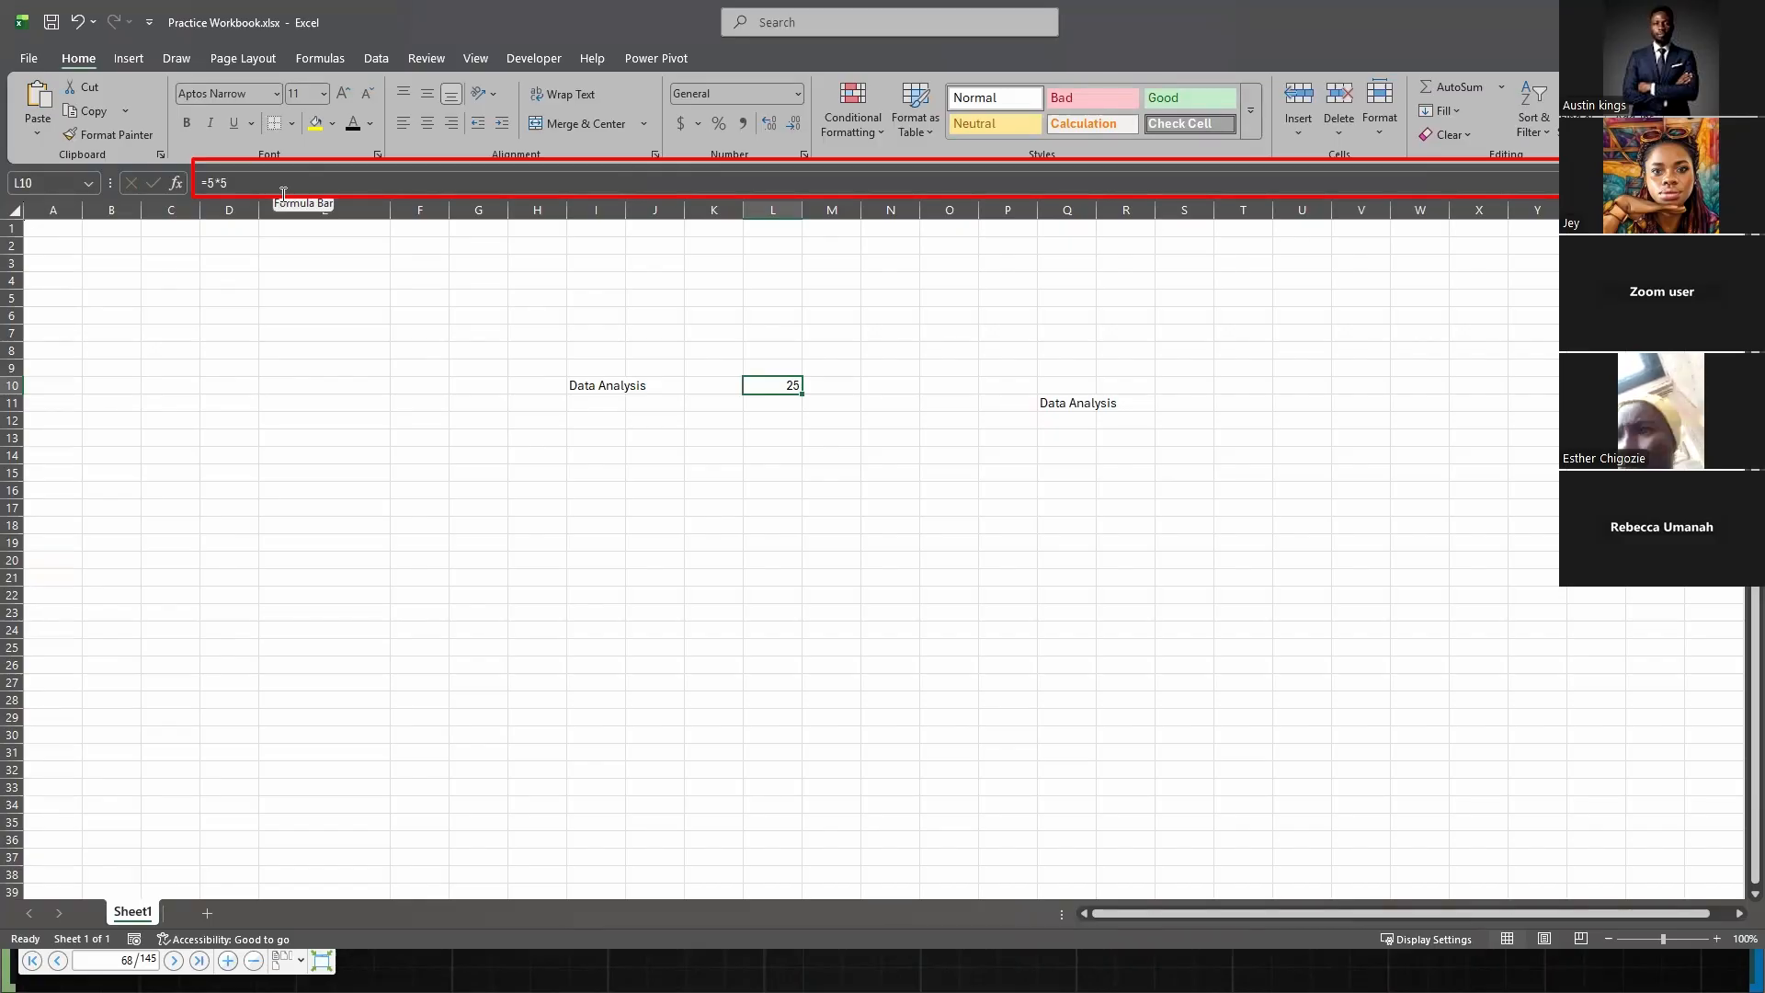
click(807, 434)
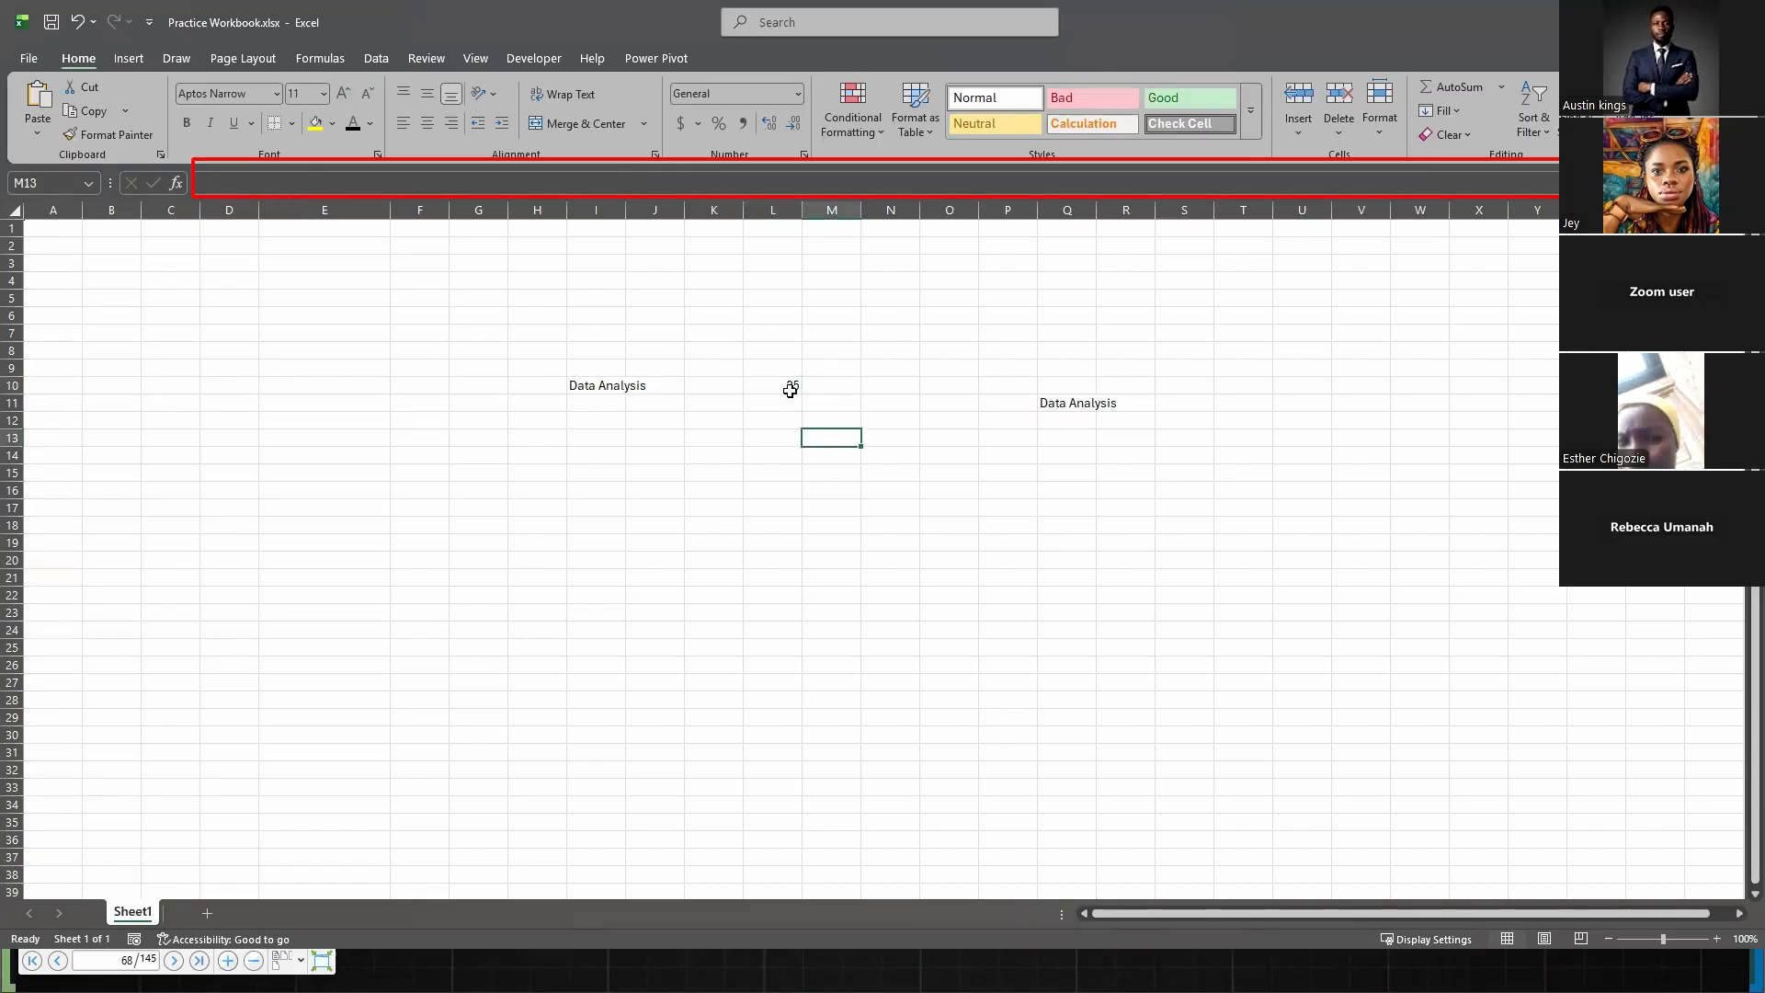
click(792, 394)
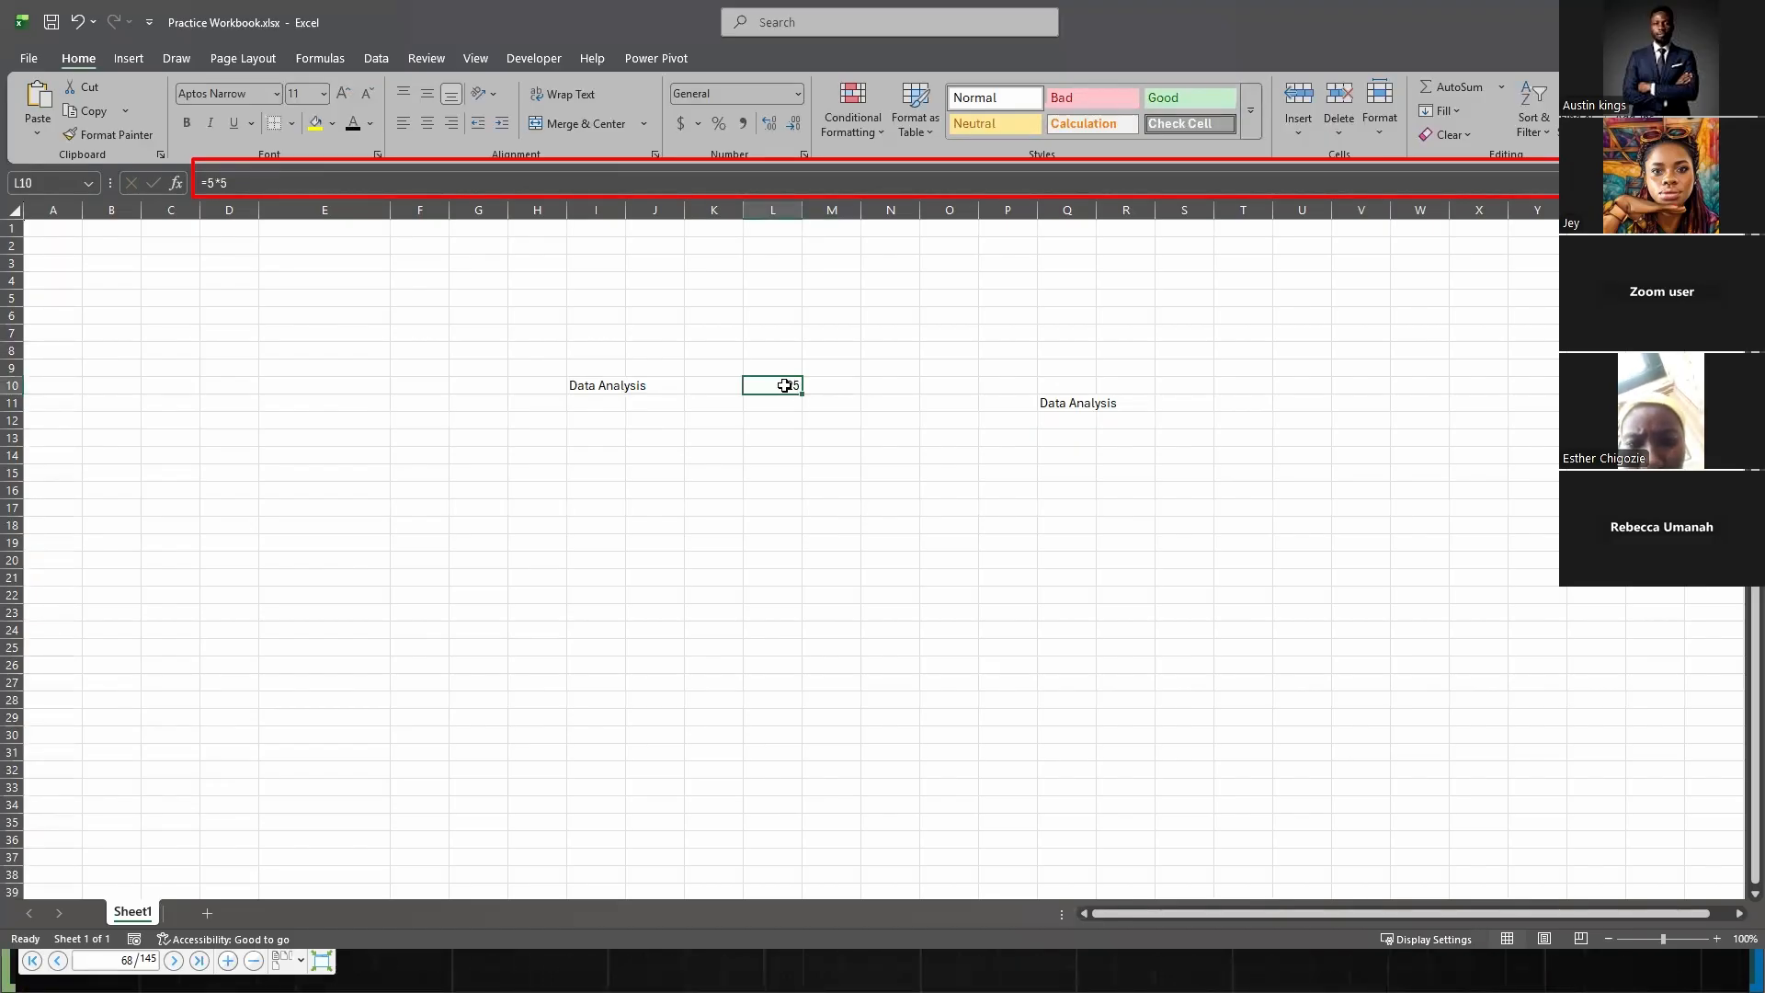
double_click(784, 385)
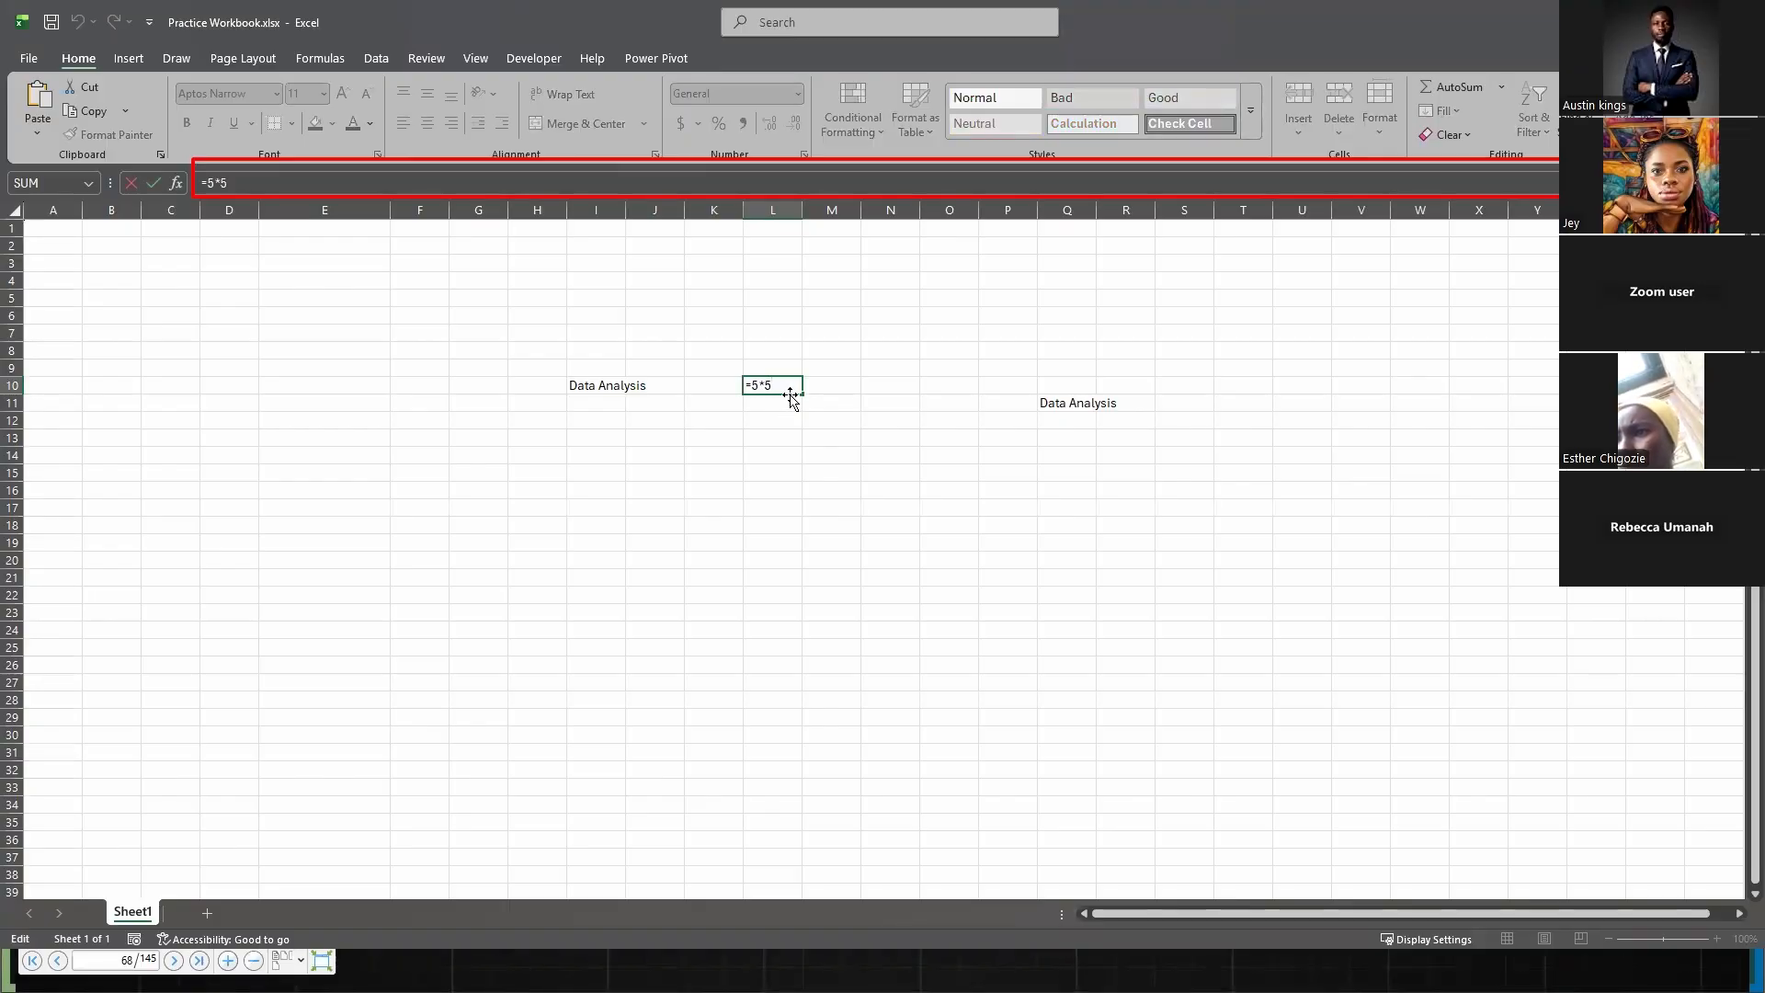
key(Return)
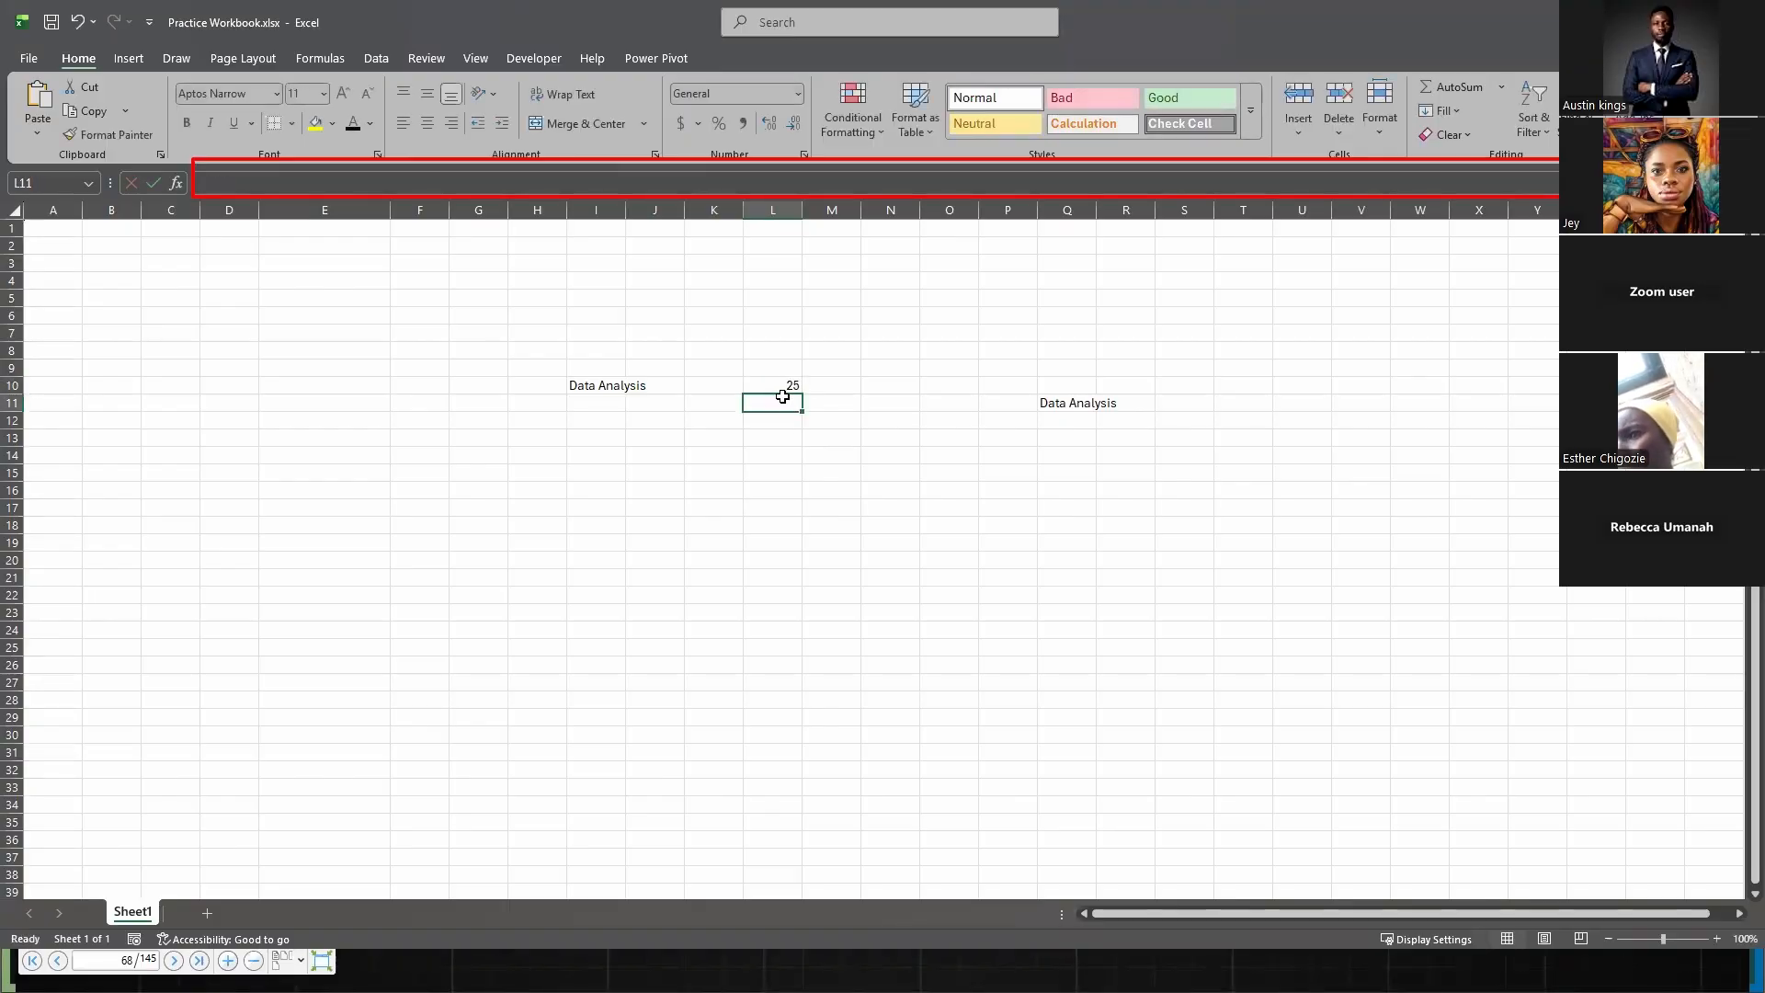
click(787, 384)
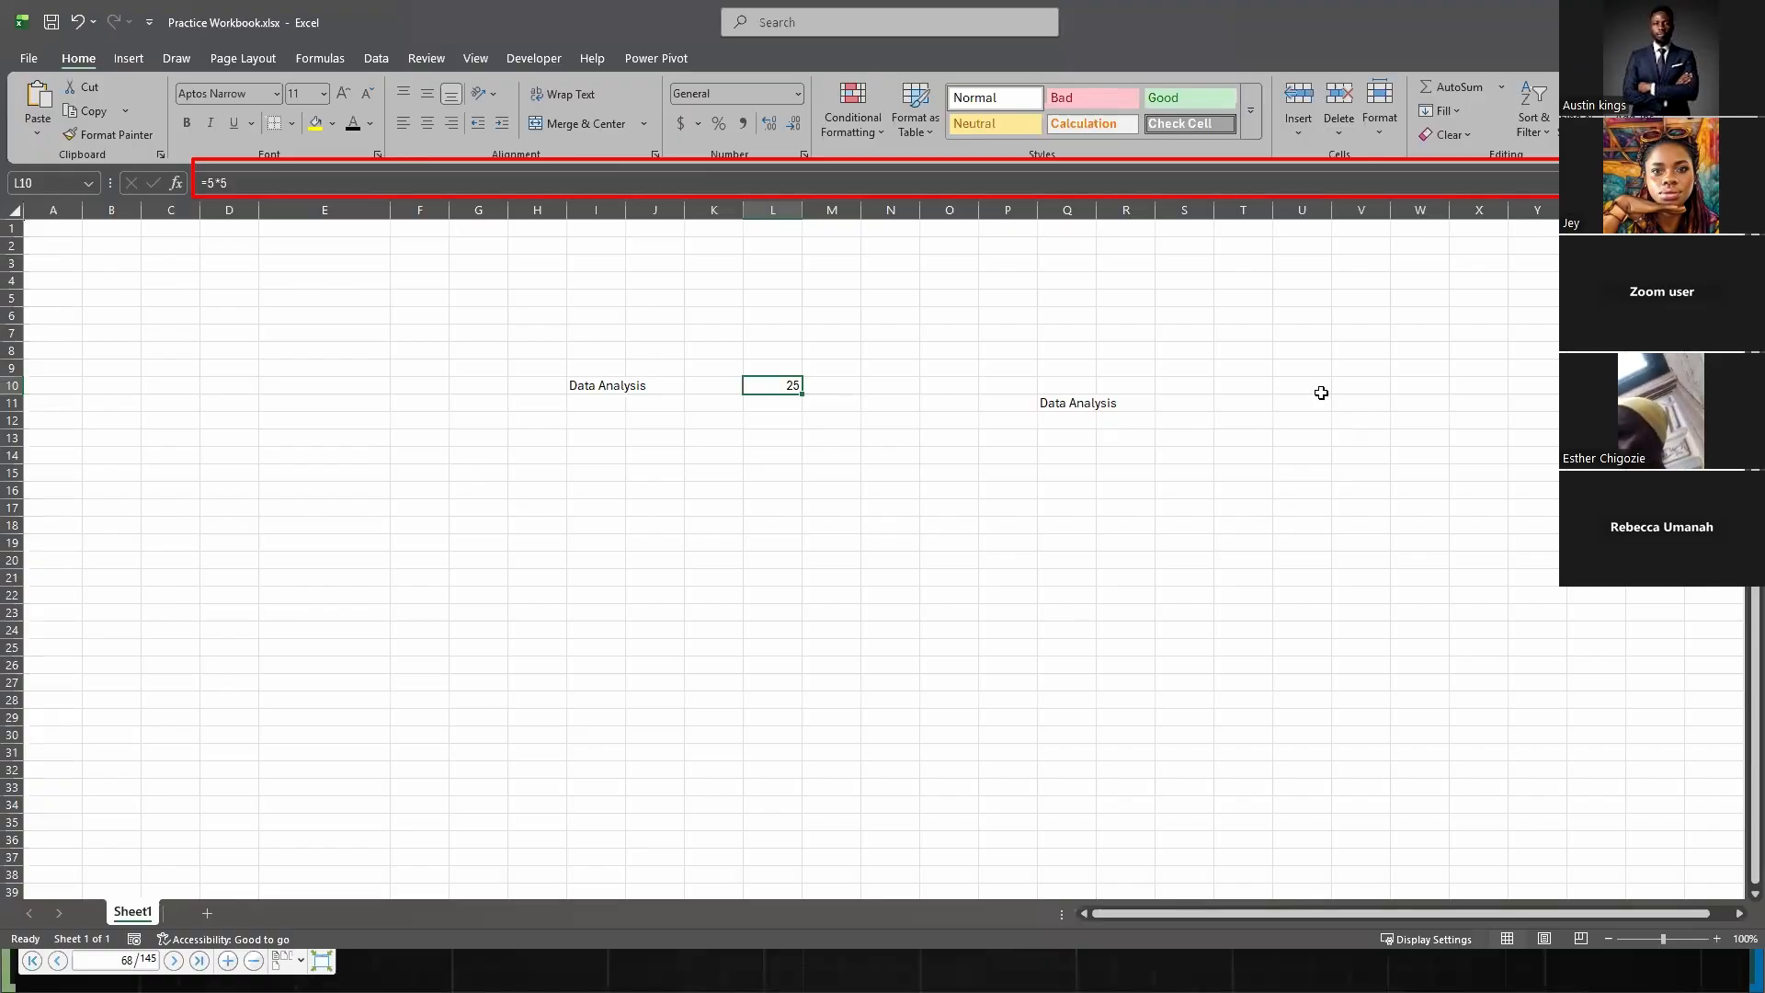
- Switch to the presentation and advance to the Worksheet Layout slide
click(678, 973)
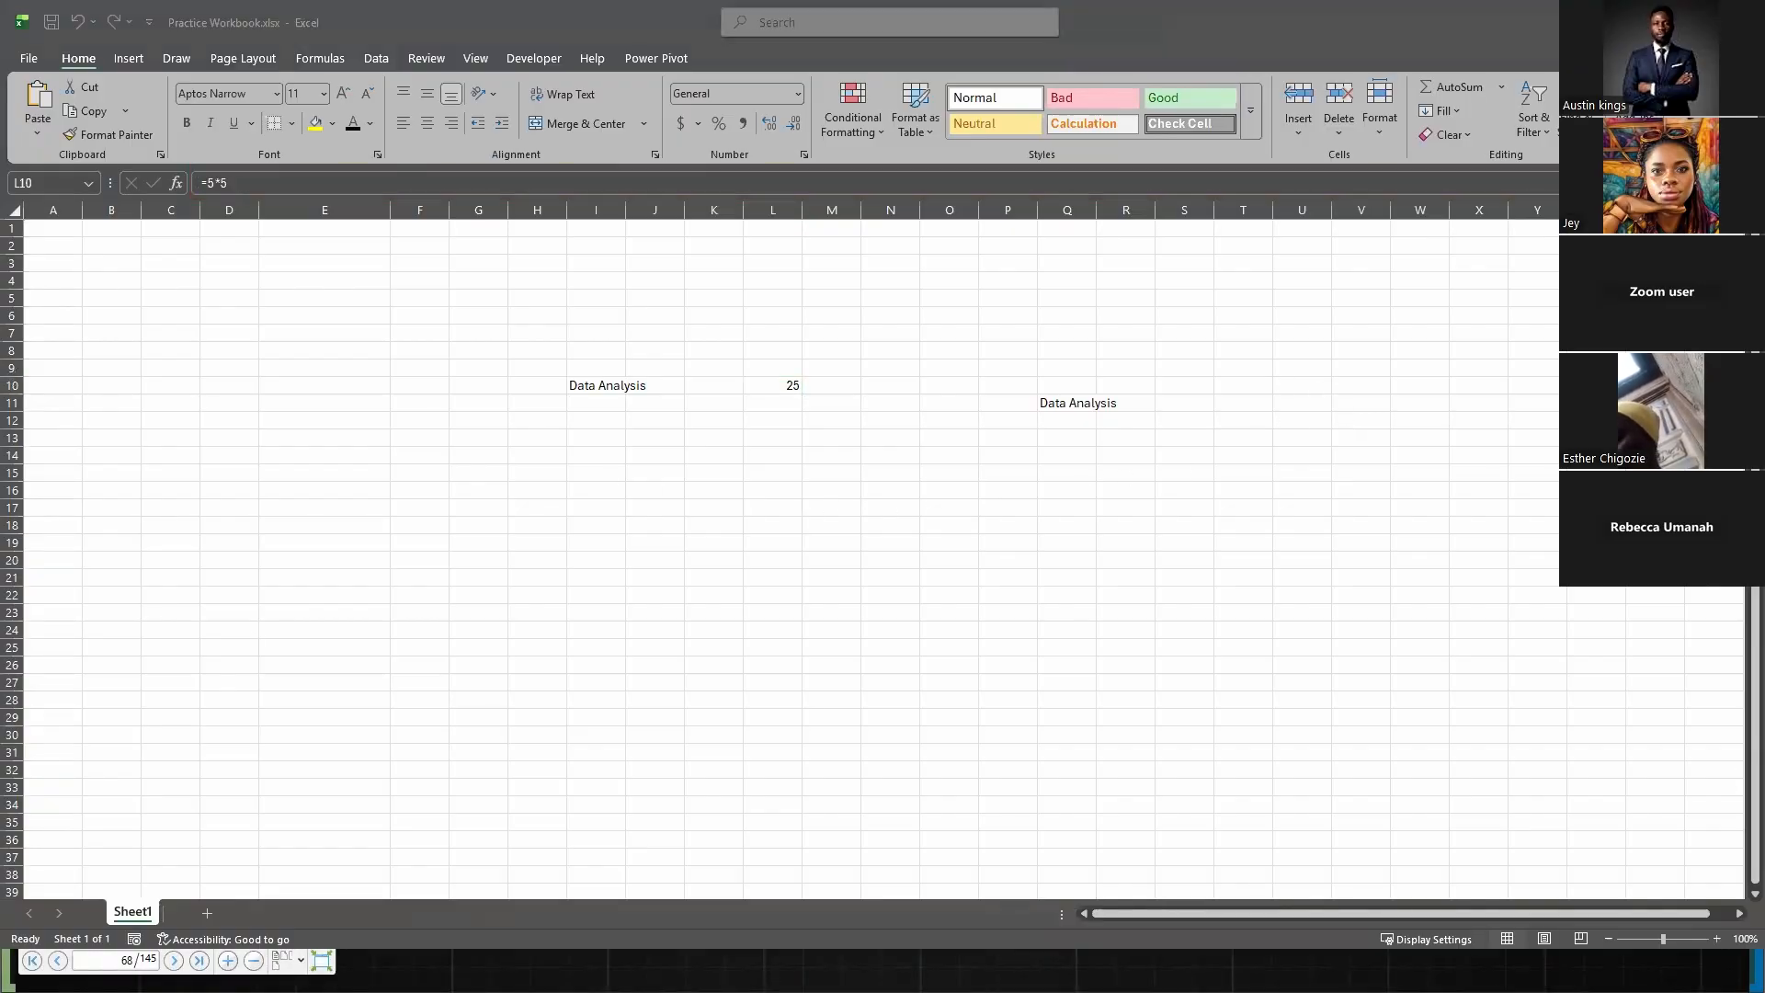
key(alt+Tab)
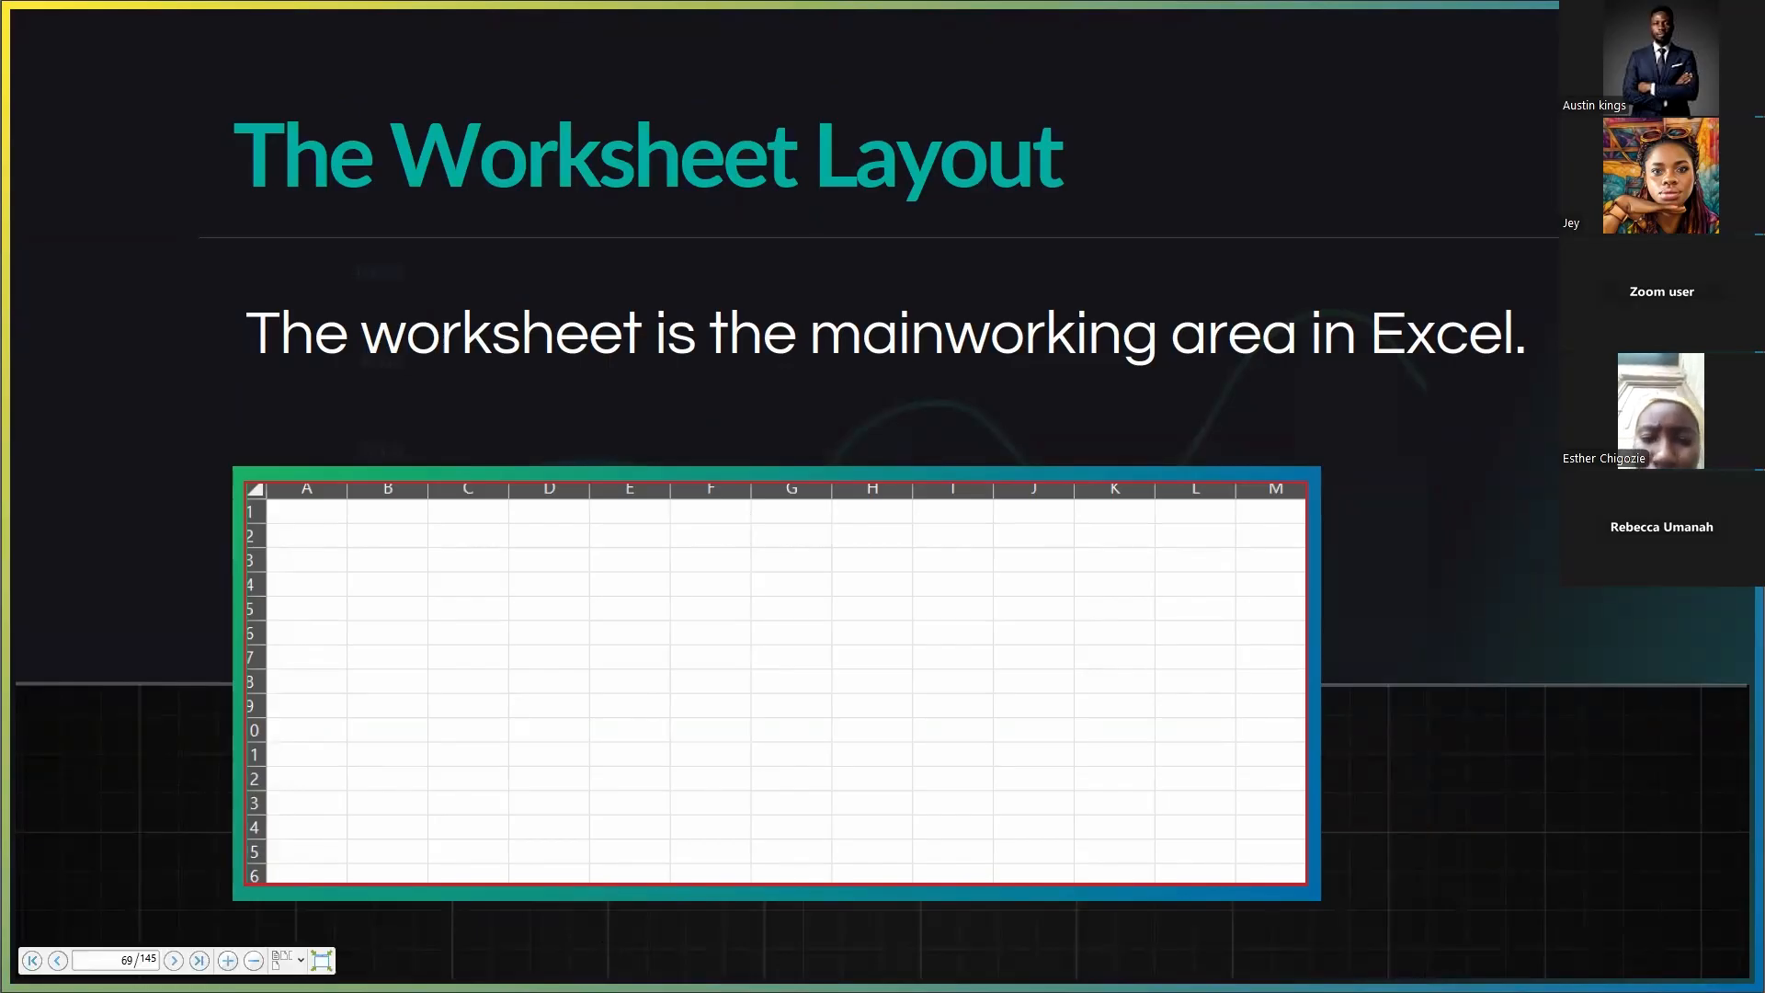
- Return to the Excel workbook and clear the block from E2 covering both "Data Analysis" entries and the L10 formula
key(alt+Tab)
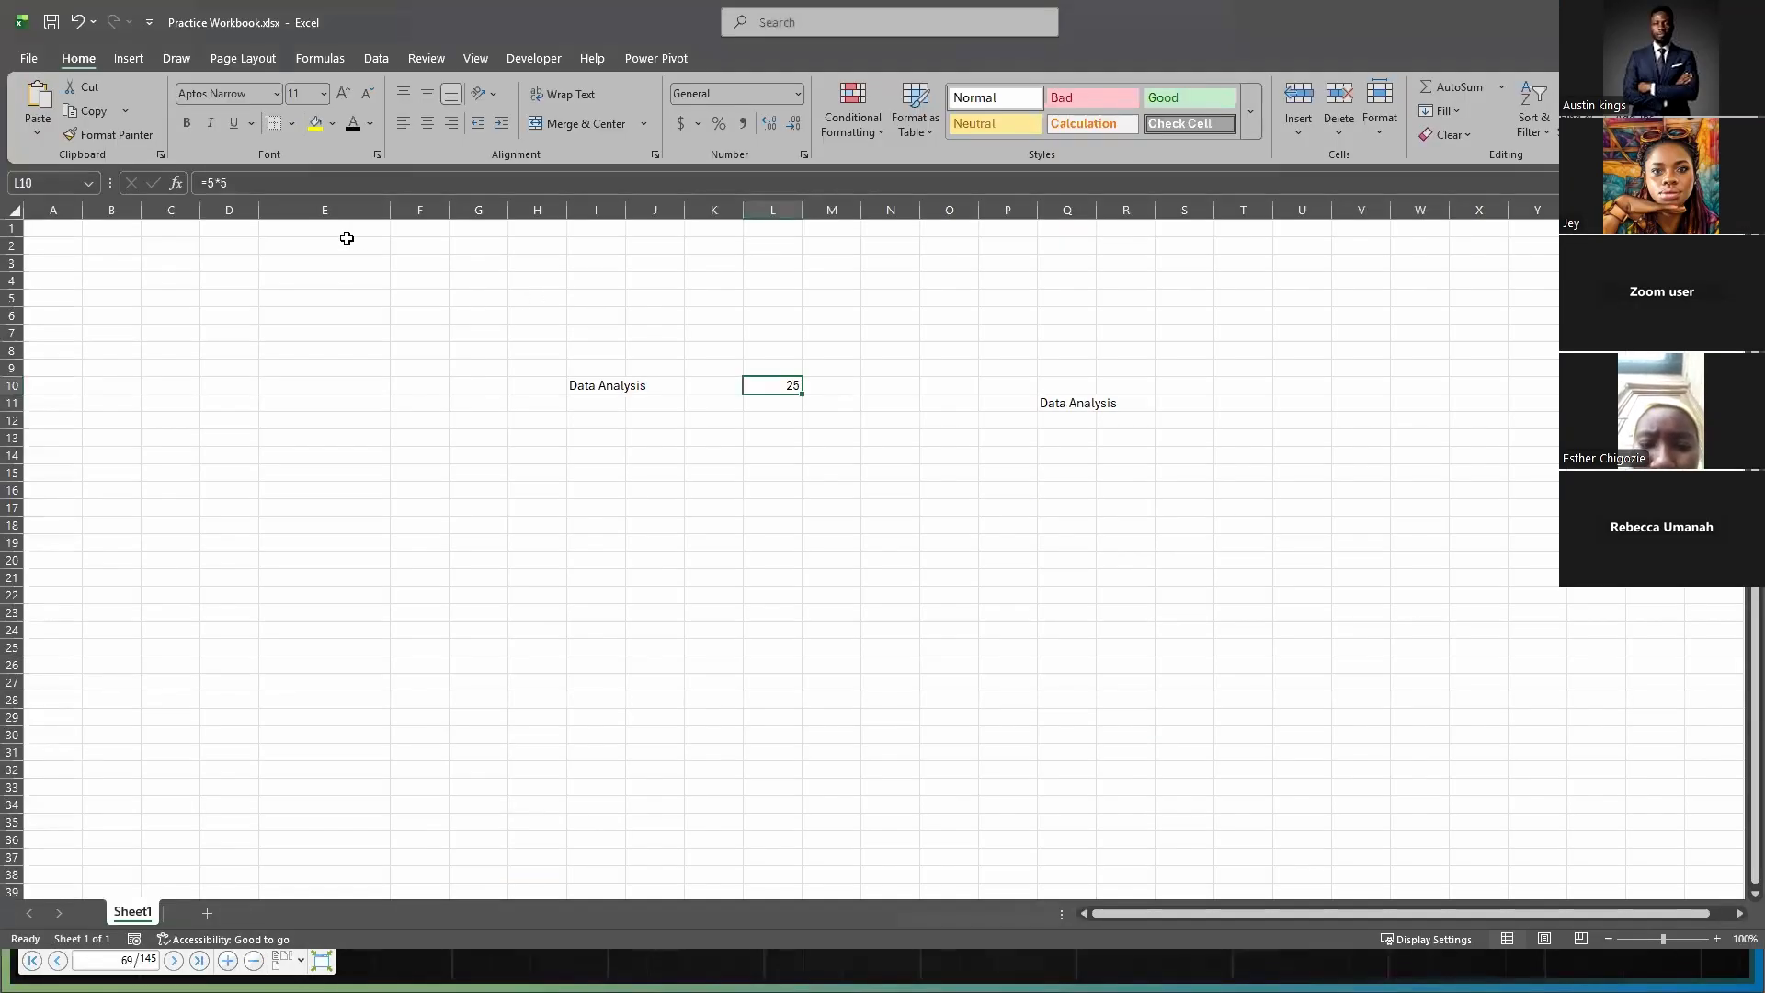
drag(347, 243, 1343, 641)
key(Delete)
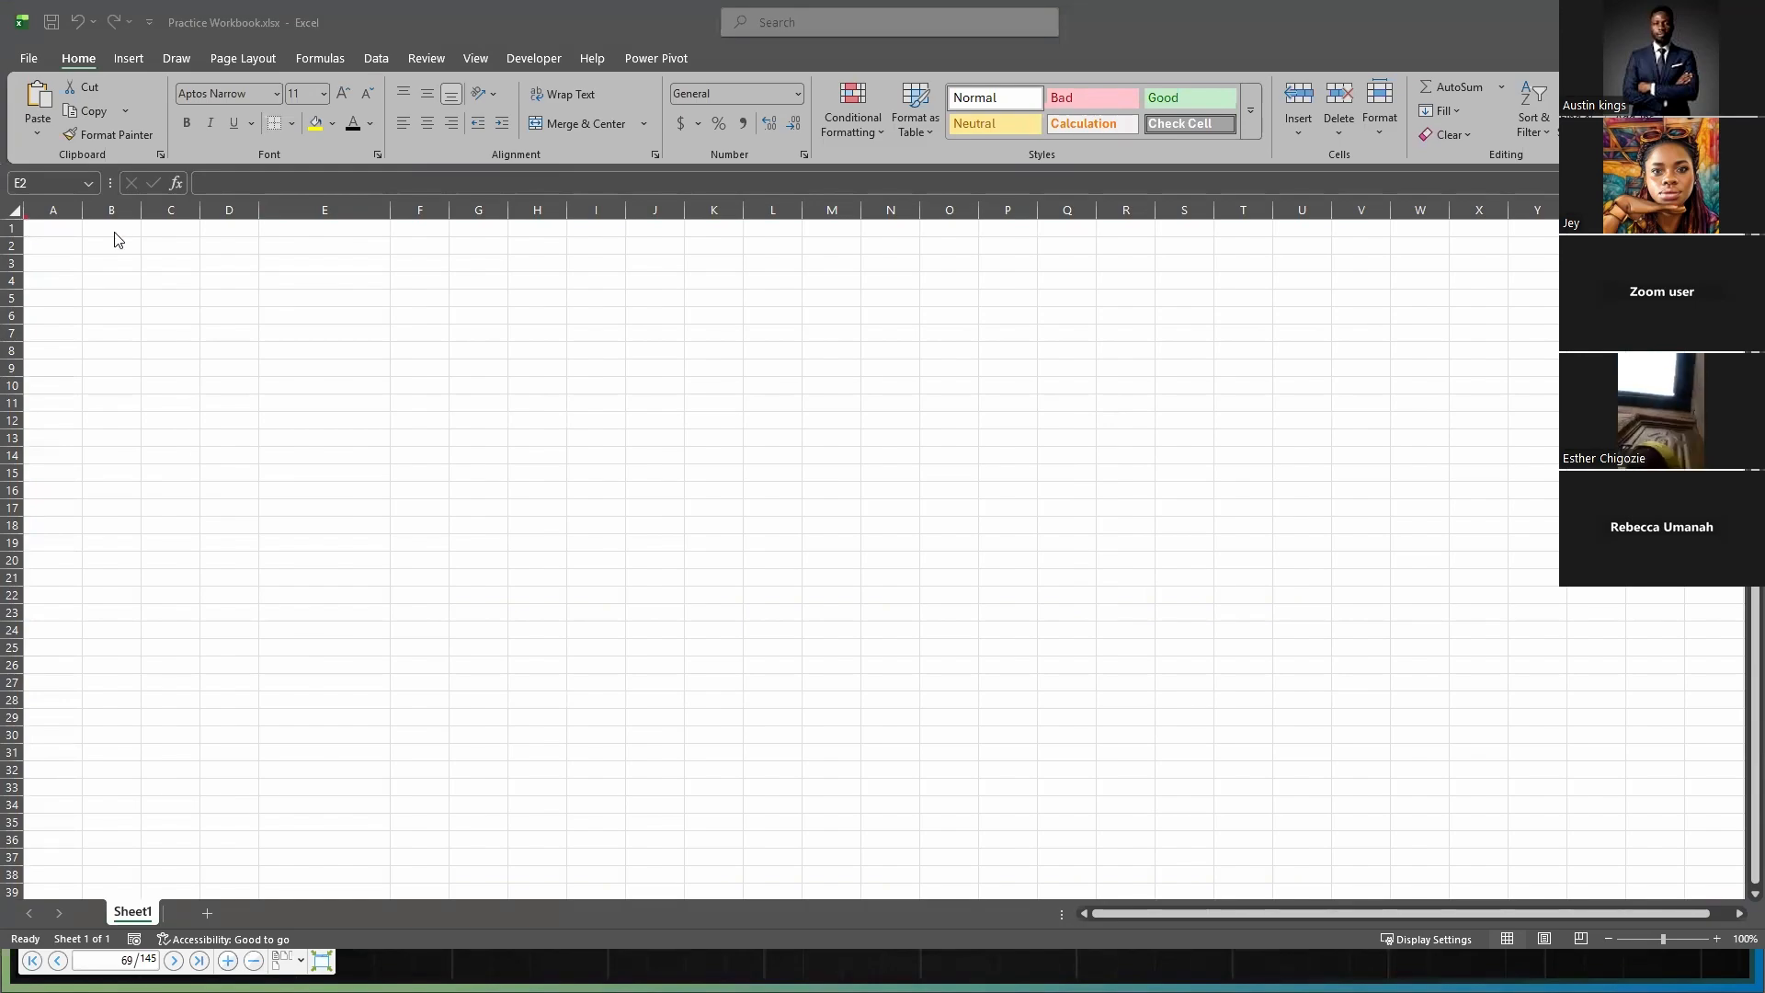
- Trace the extent of the worksheet grid, then switch back to the Worksheet Layout slide in the presentation
drag(26, 220, 1757, 903)
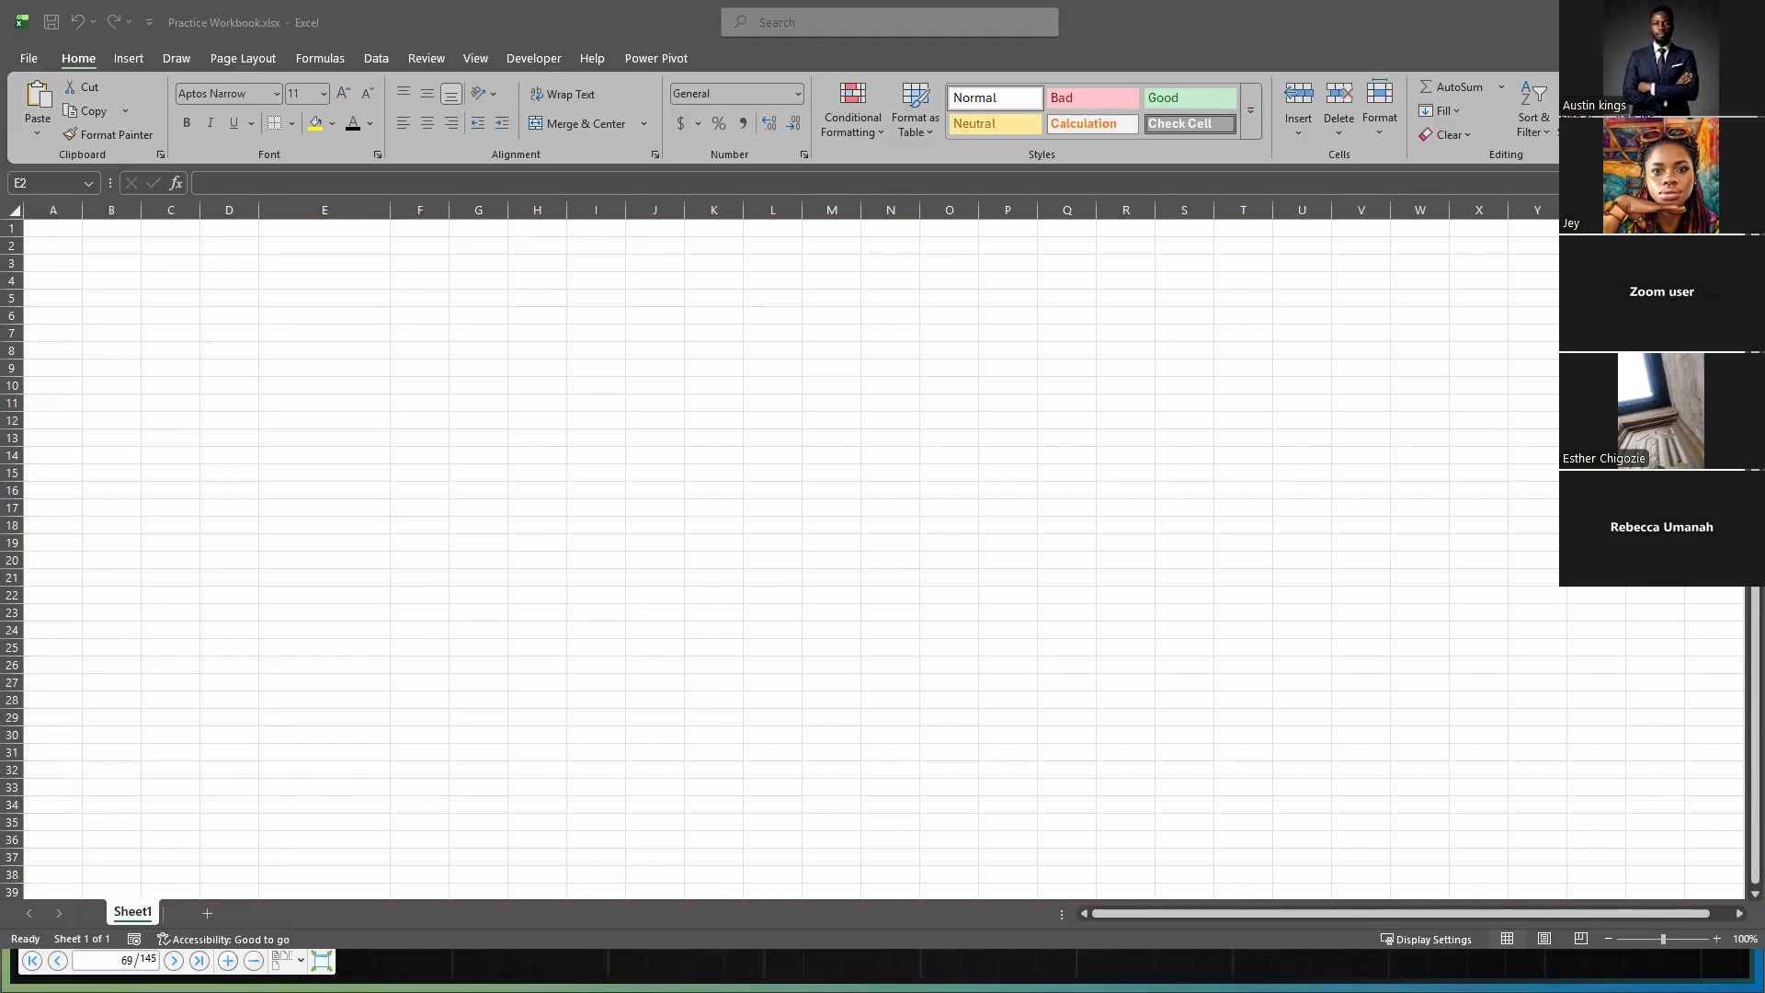
key(alt+Tab)
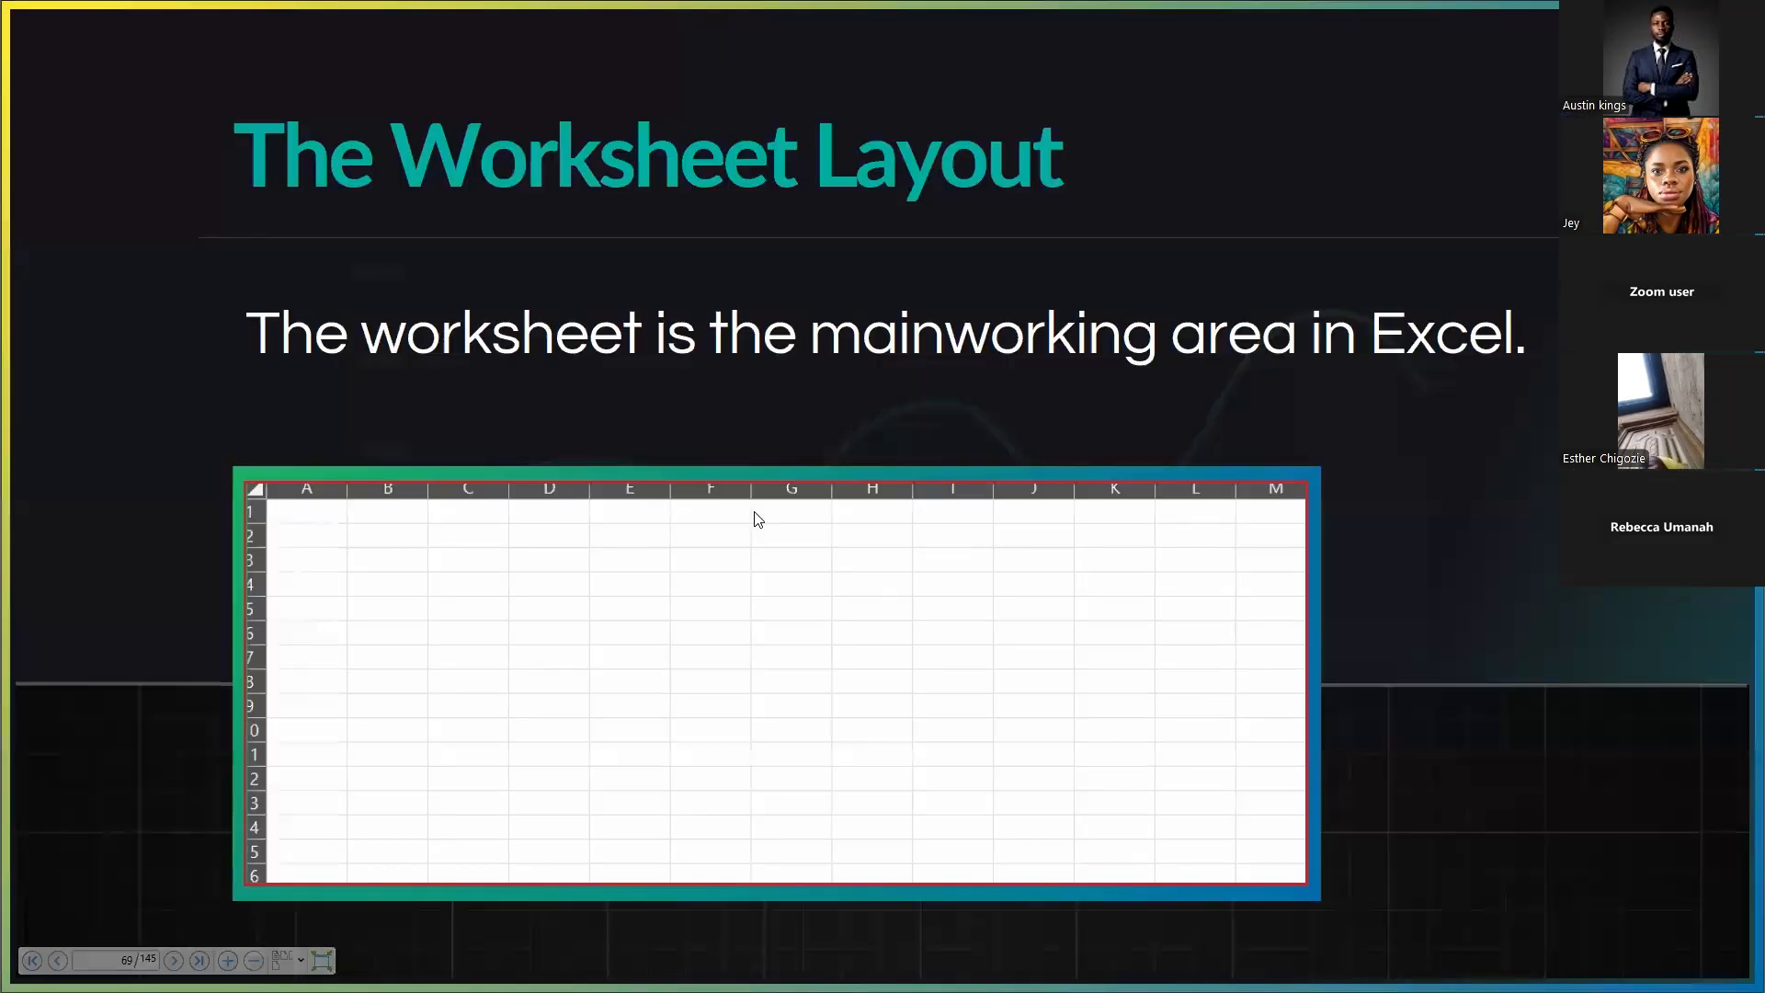
- Advance the presentation to the Rows and Columns slide
click(785, 496)
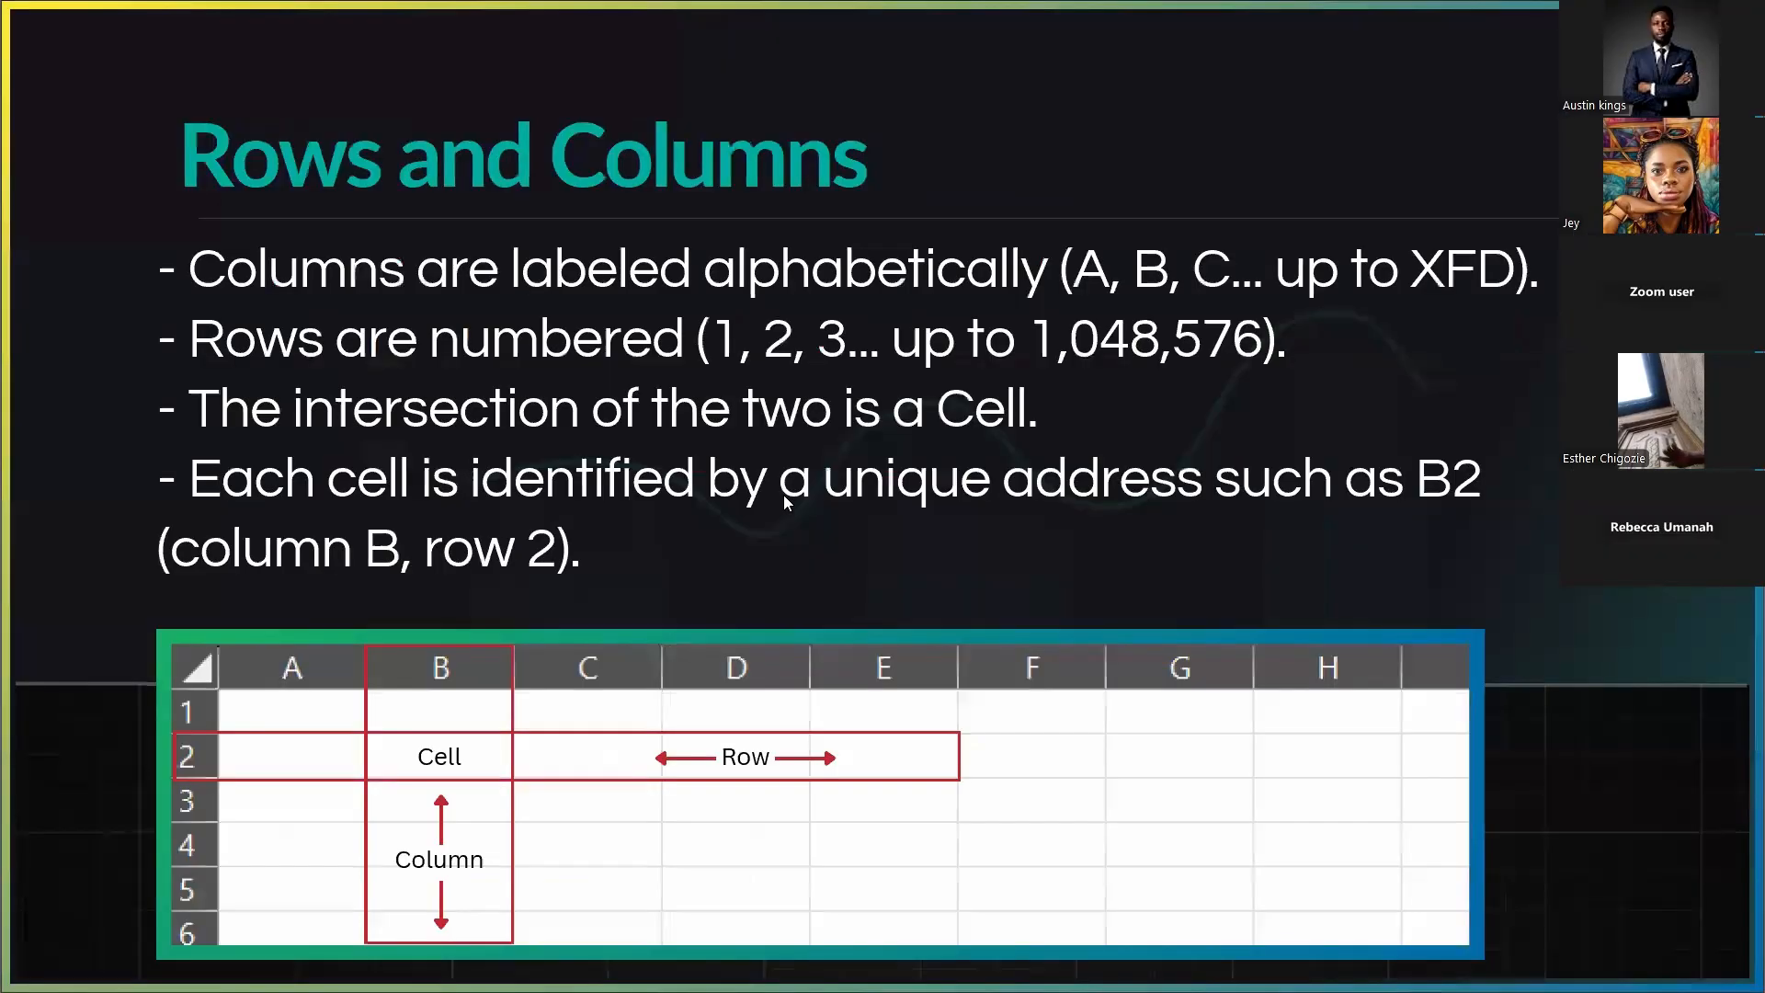
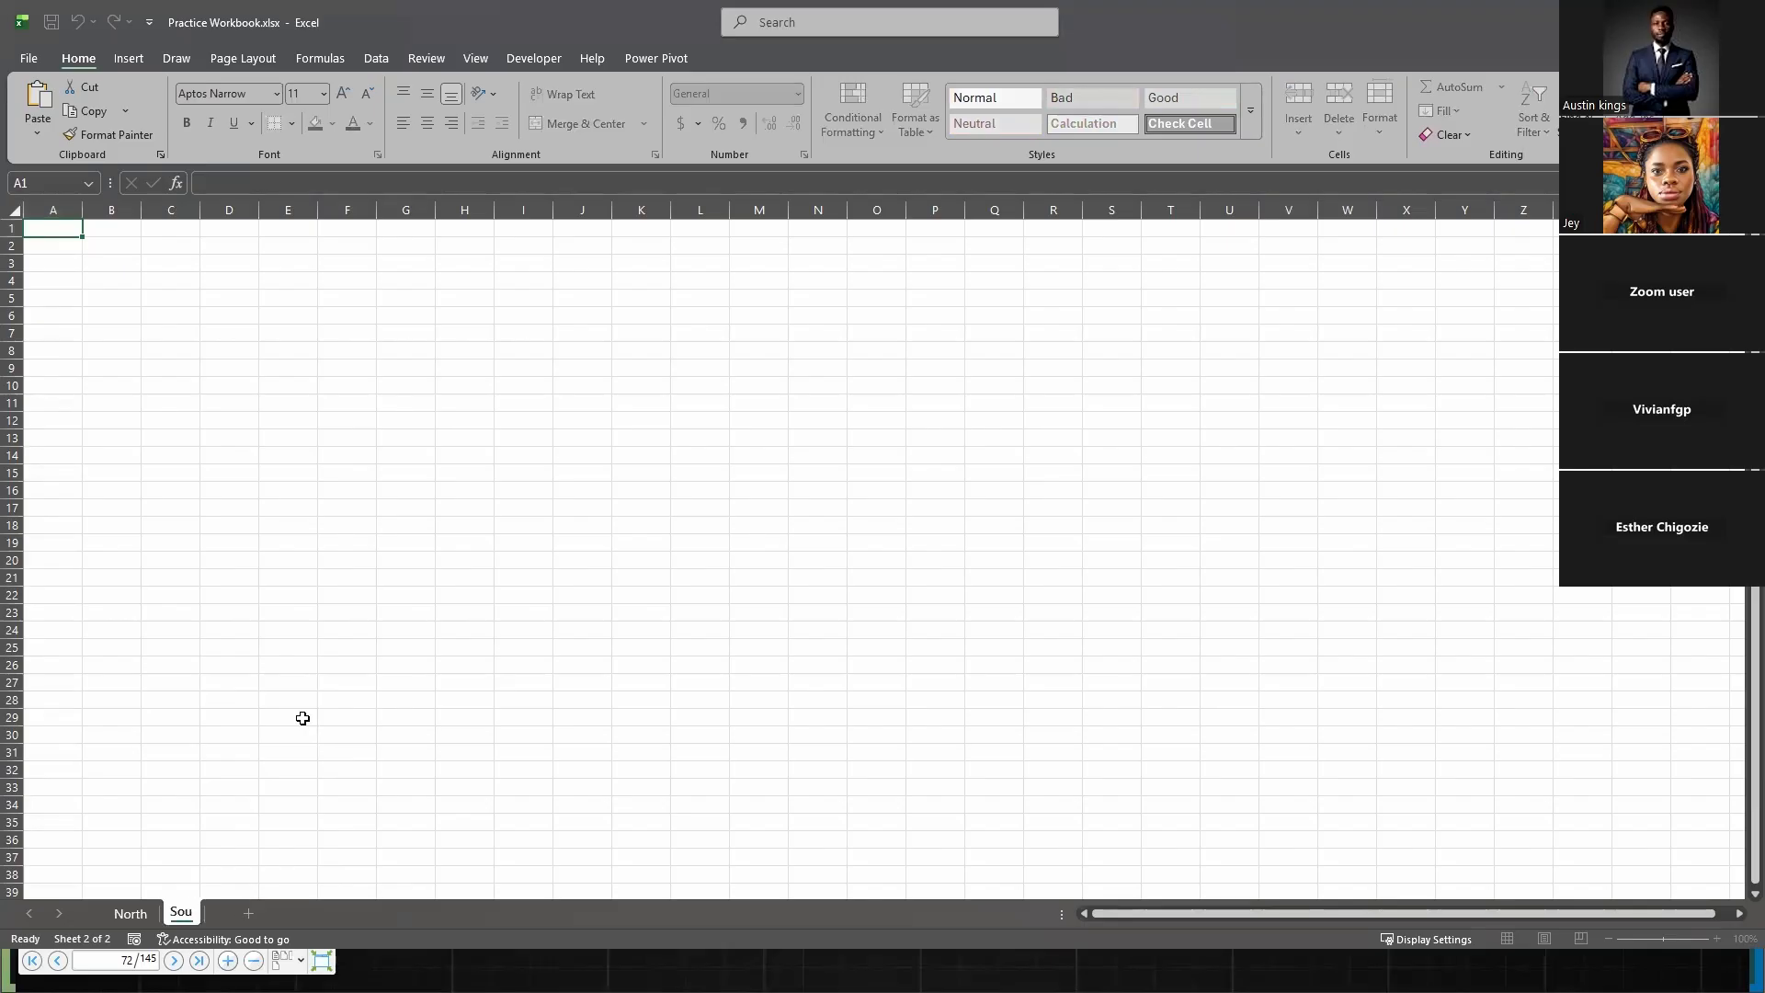
- Confirm South as the second sheet's name and add a third worksheet named East
key(Return)
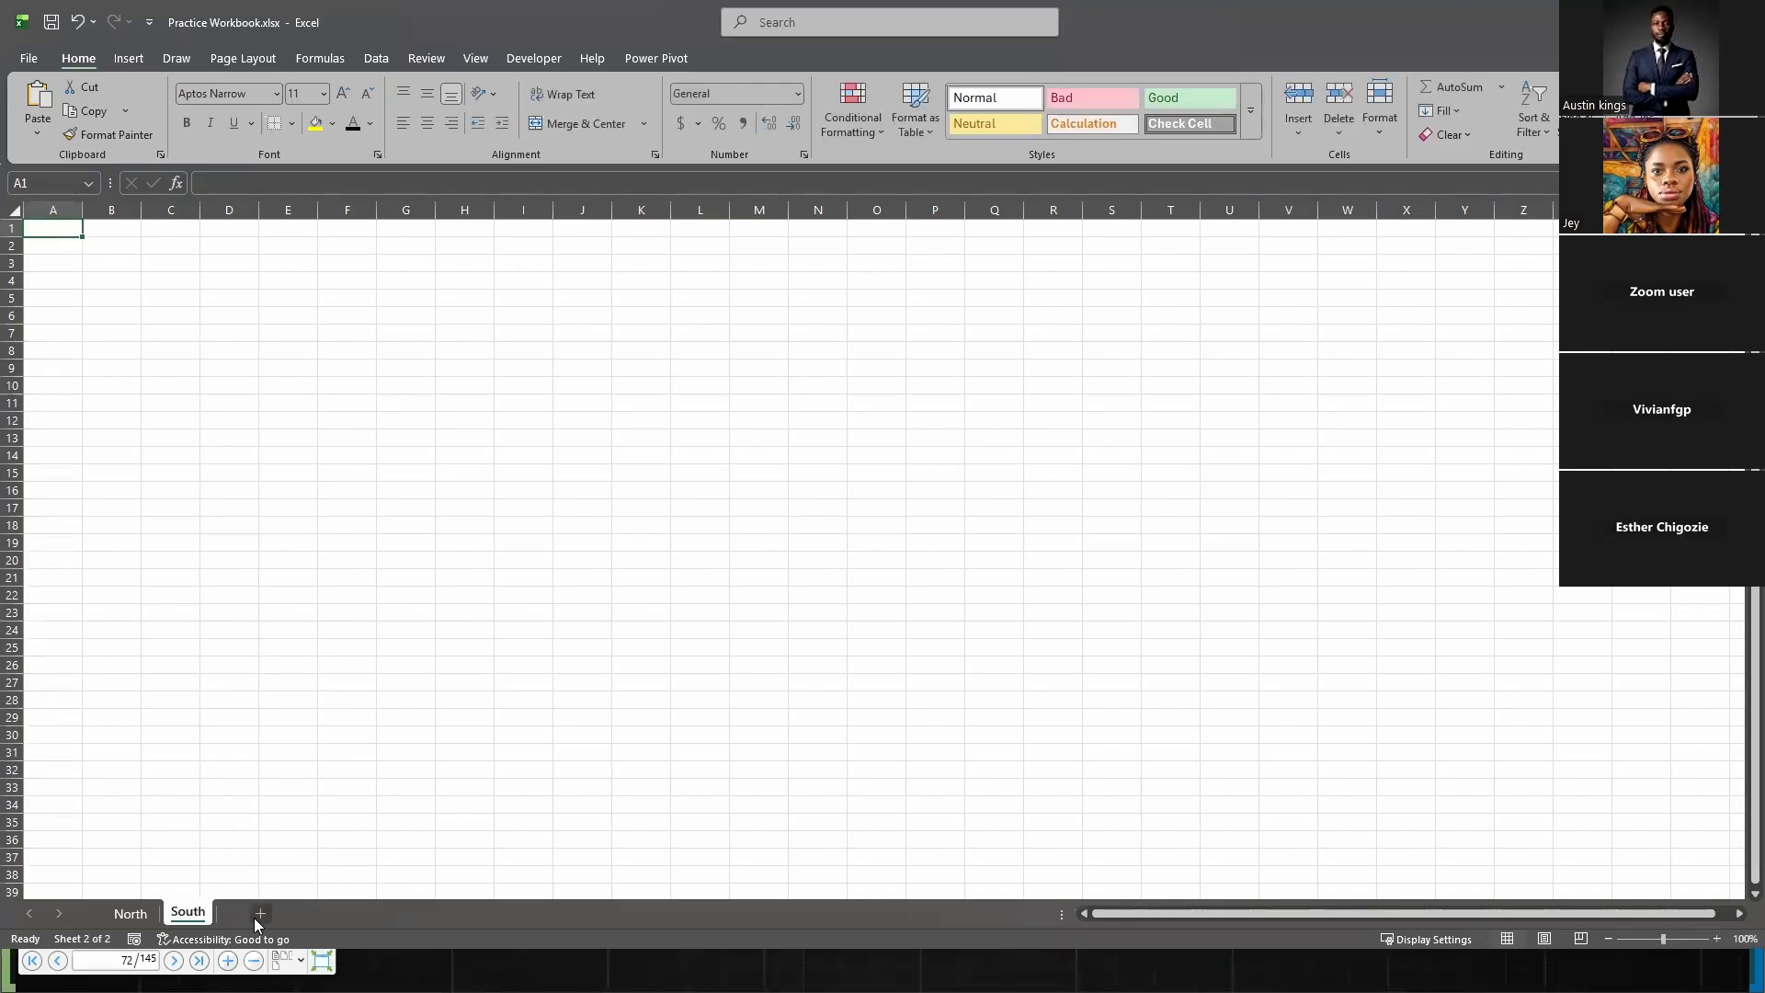
click(260, 913)
right_click(262, 915)
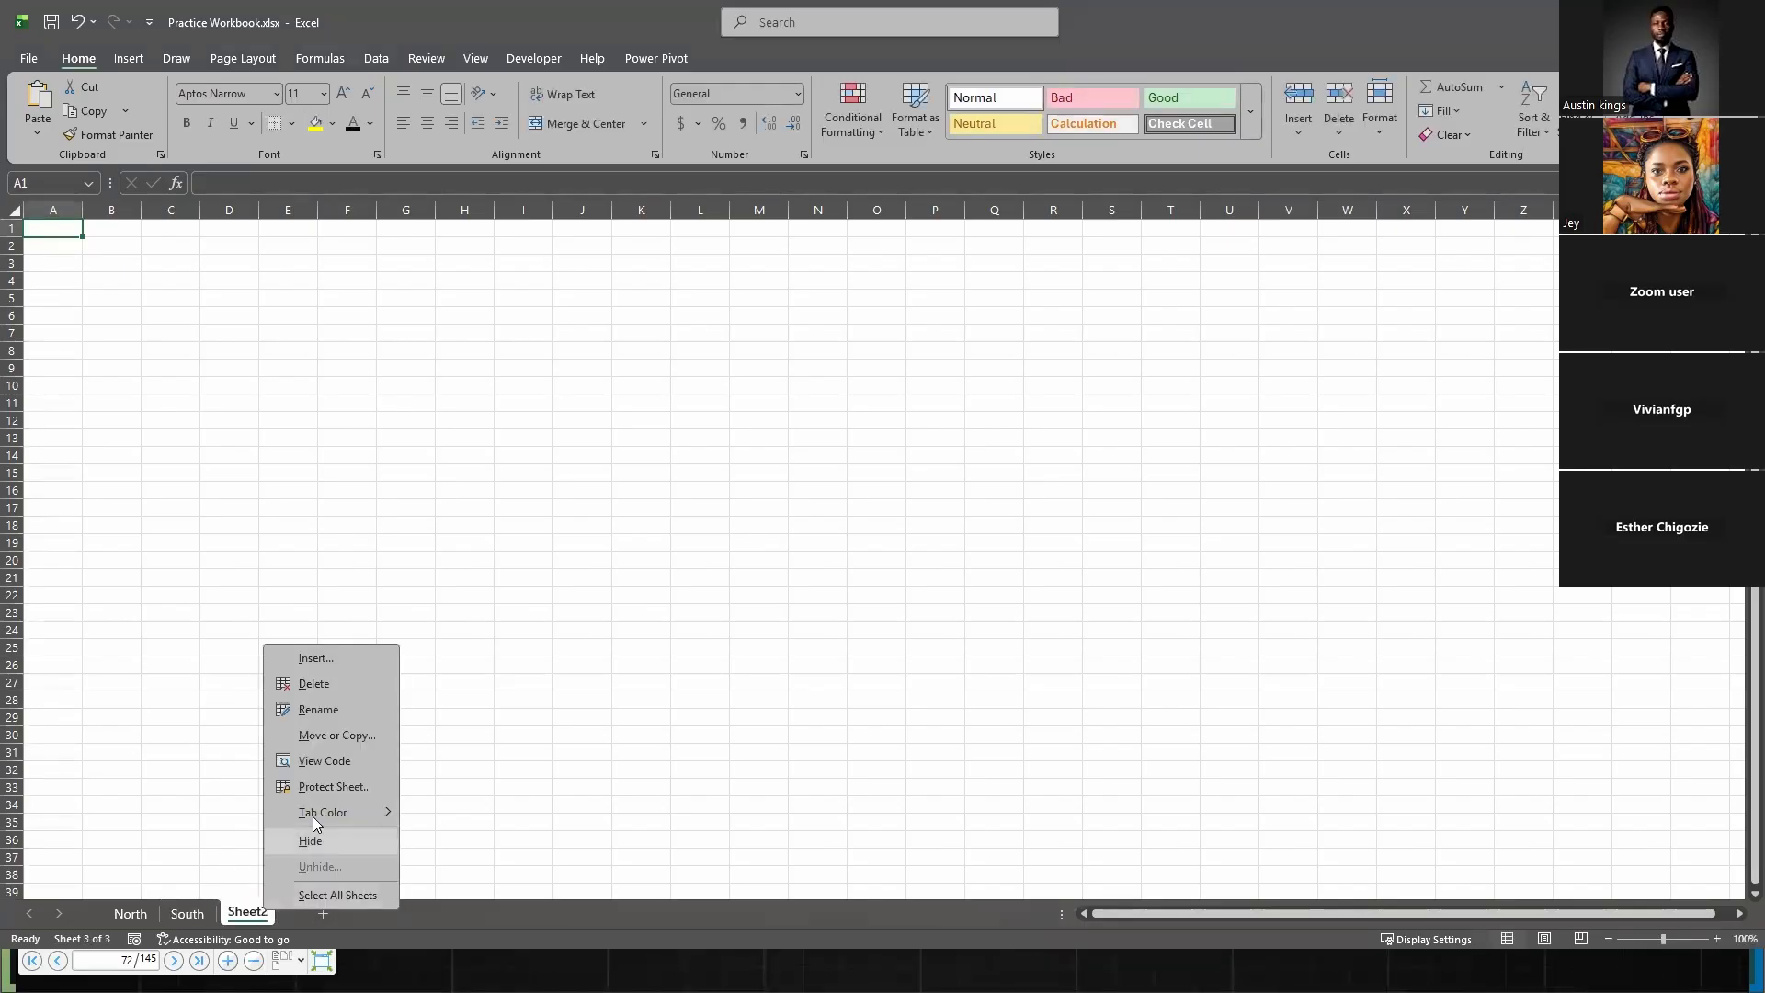
click(348, 706)
text(East)
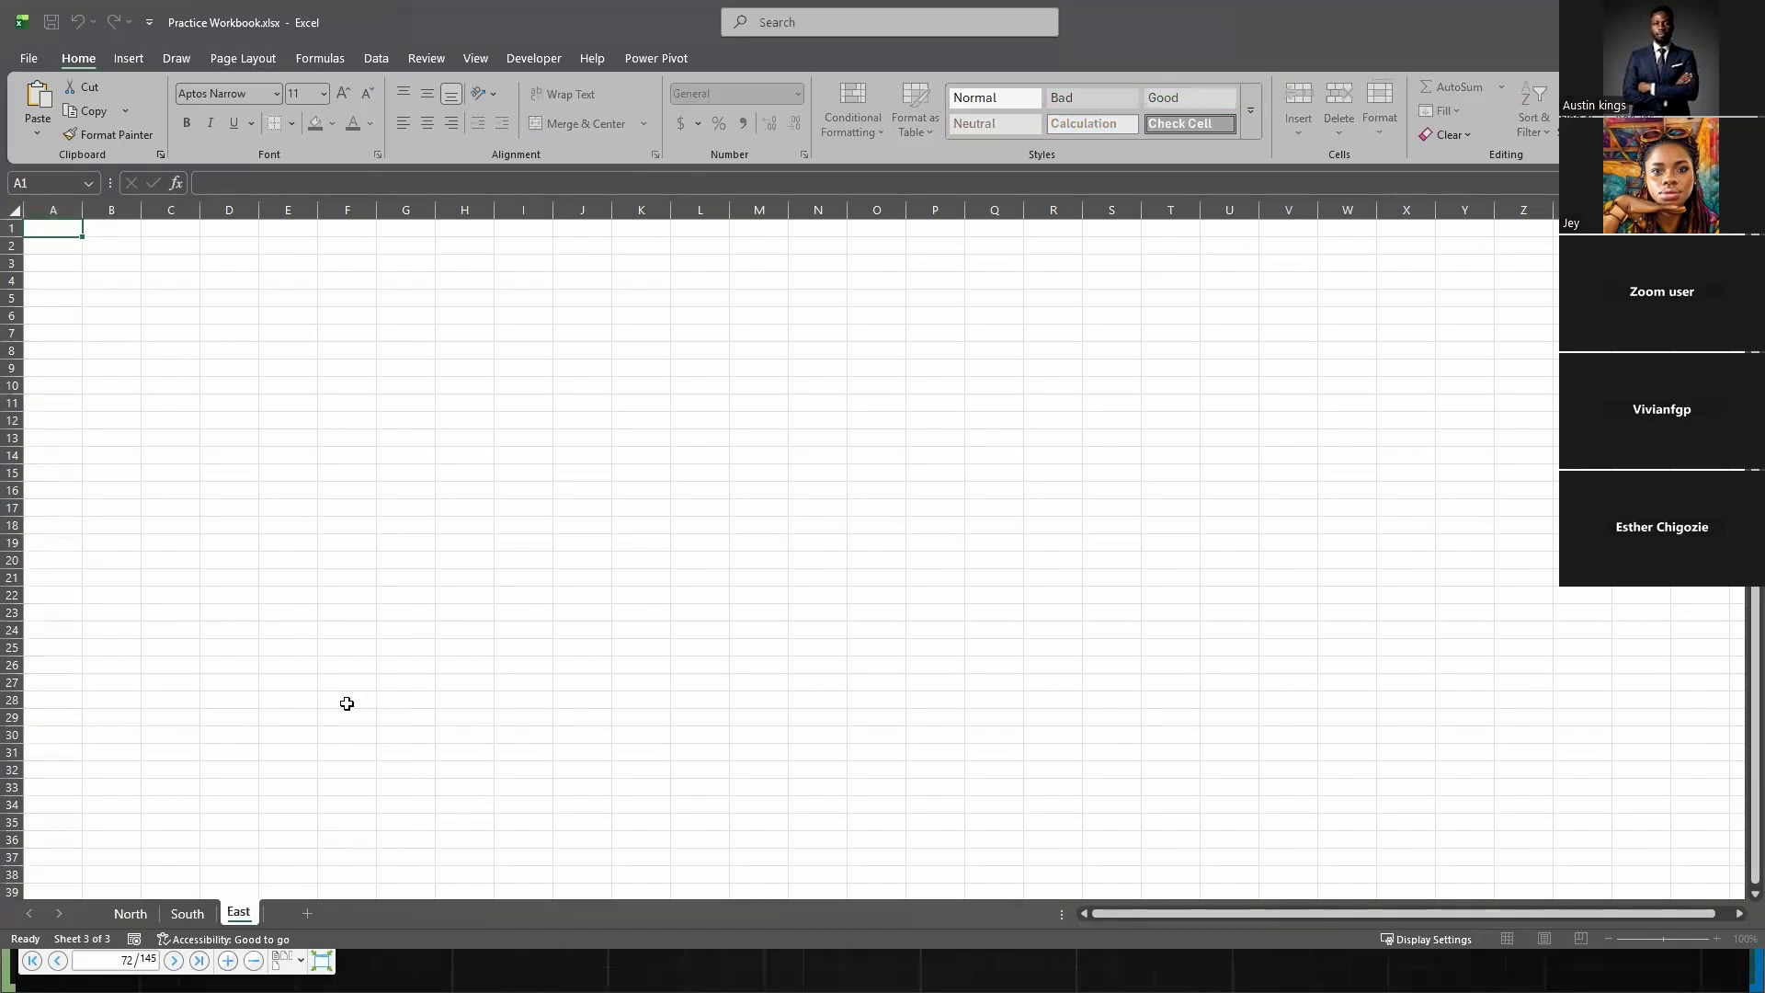
key(Return)
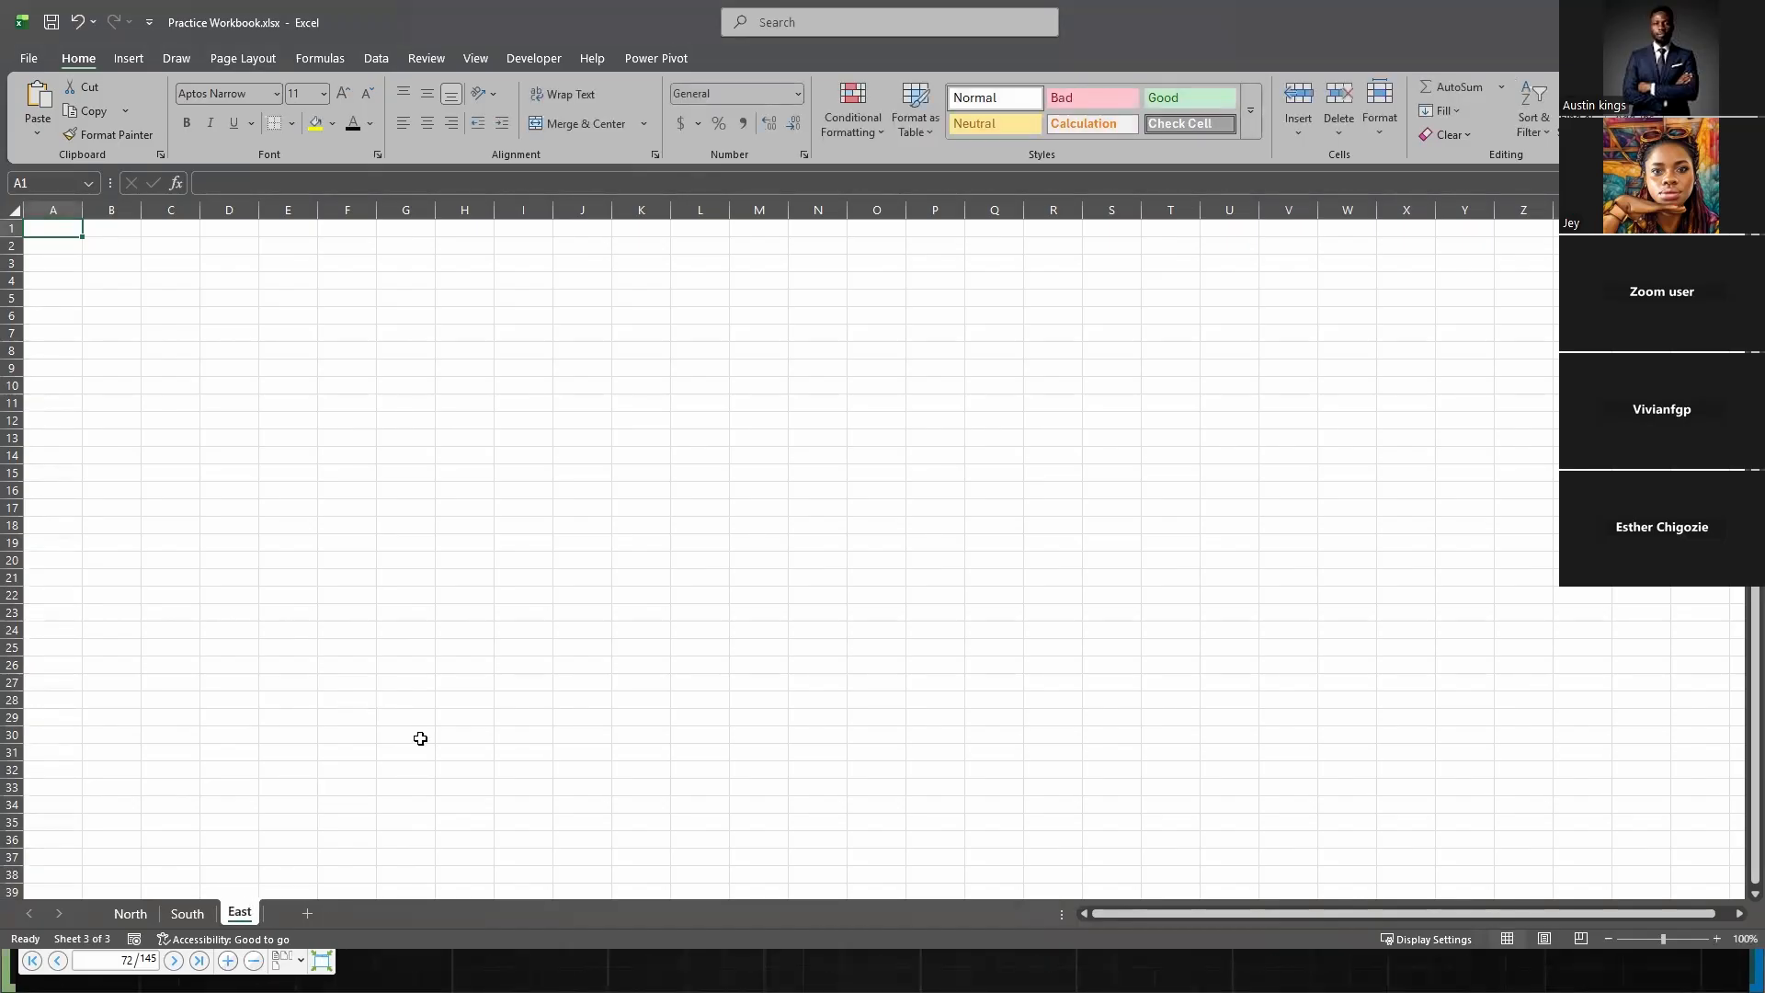
- Add a fourth worksheet after East and name it West
click(296, 911)
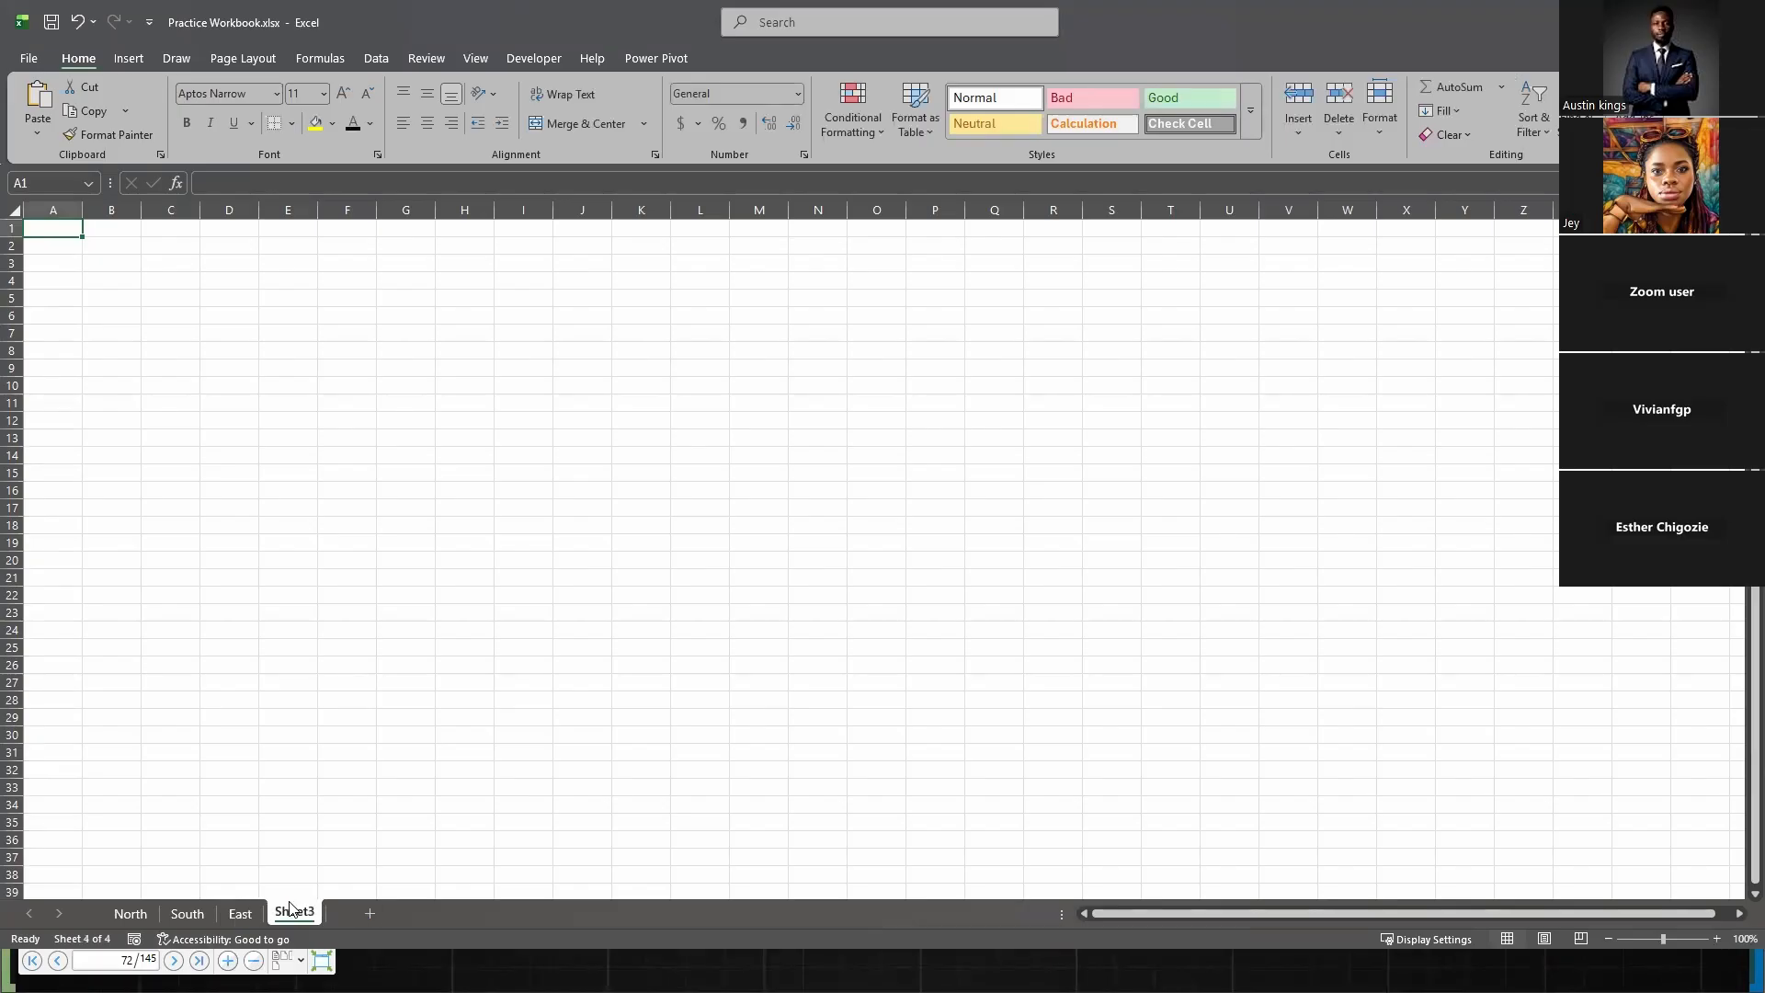
right_click(301, 912)
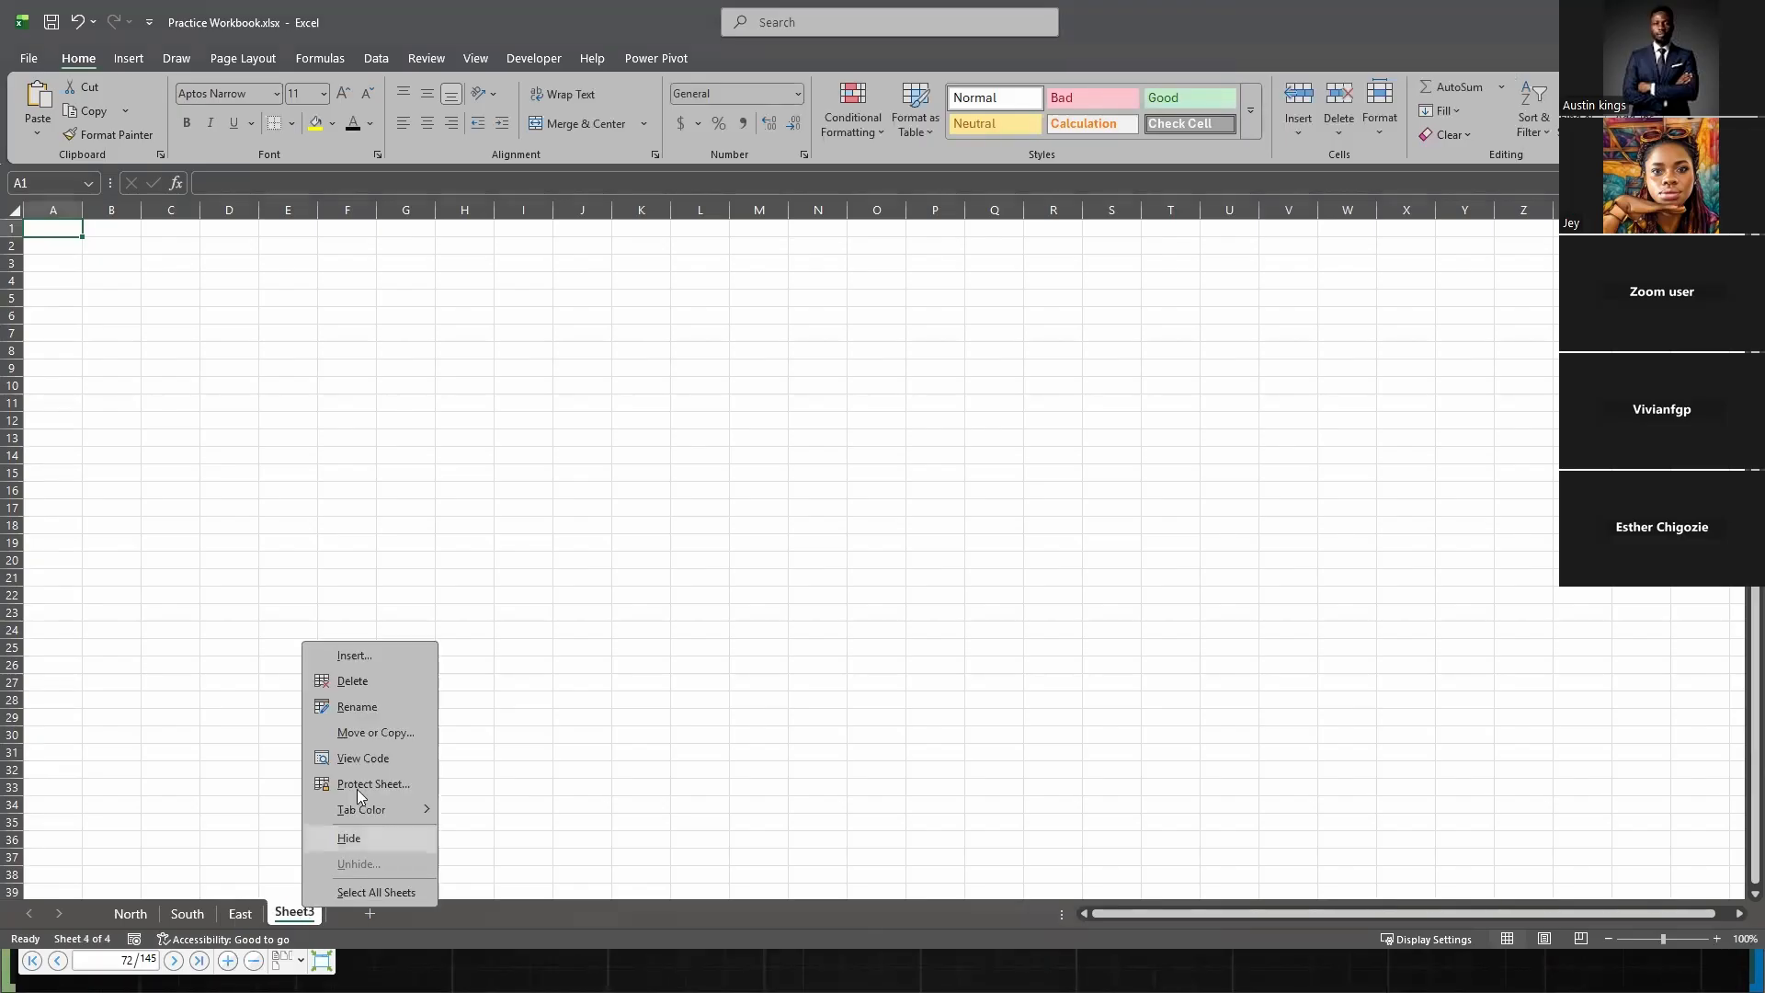
click(335, 702)
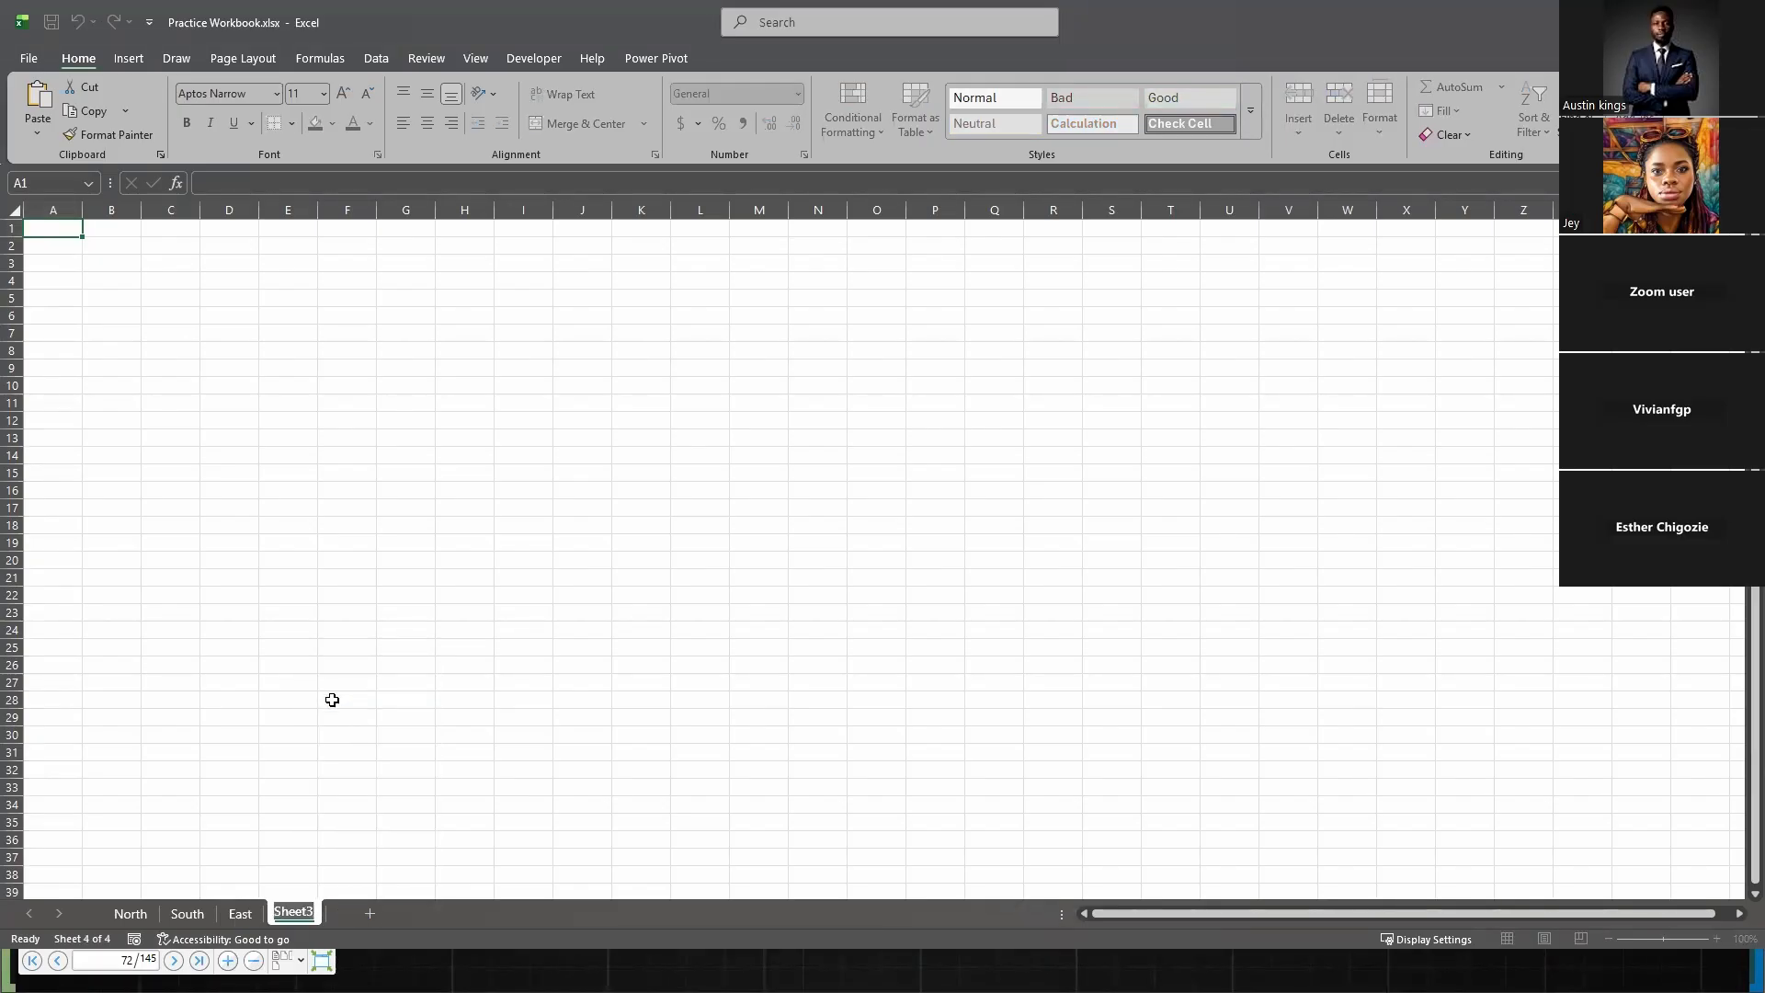
text(West)
key(Return)
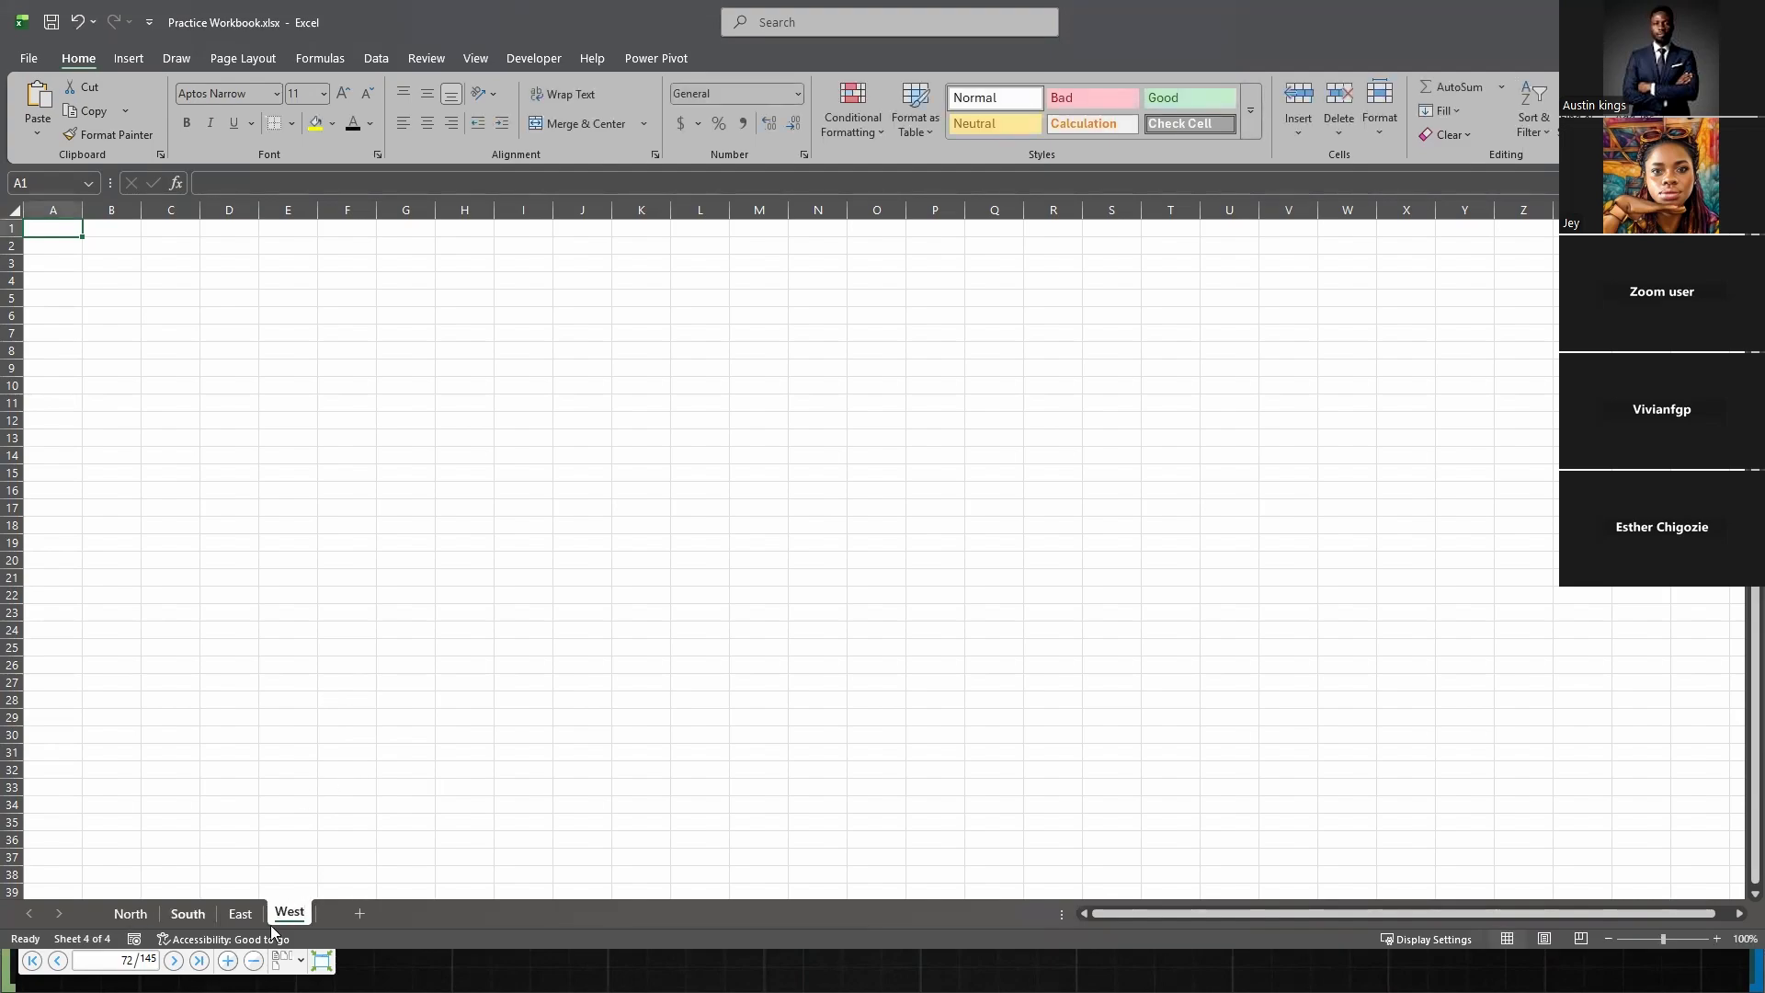
click(421, 839)
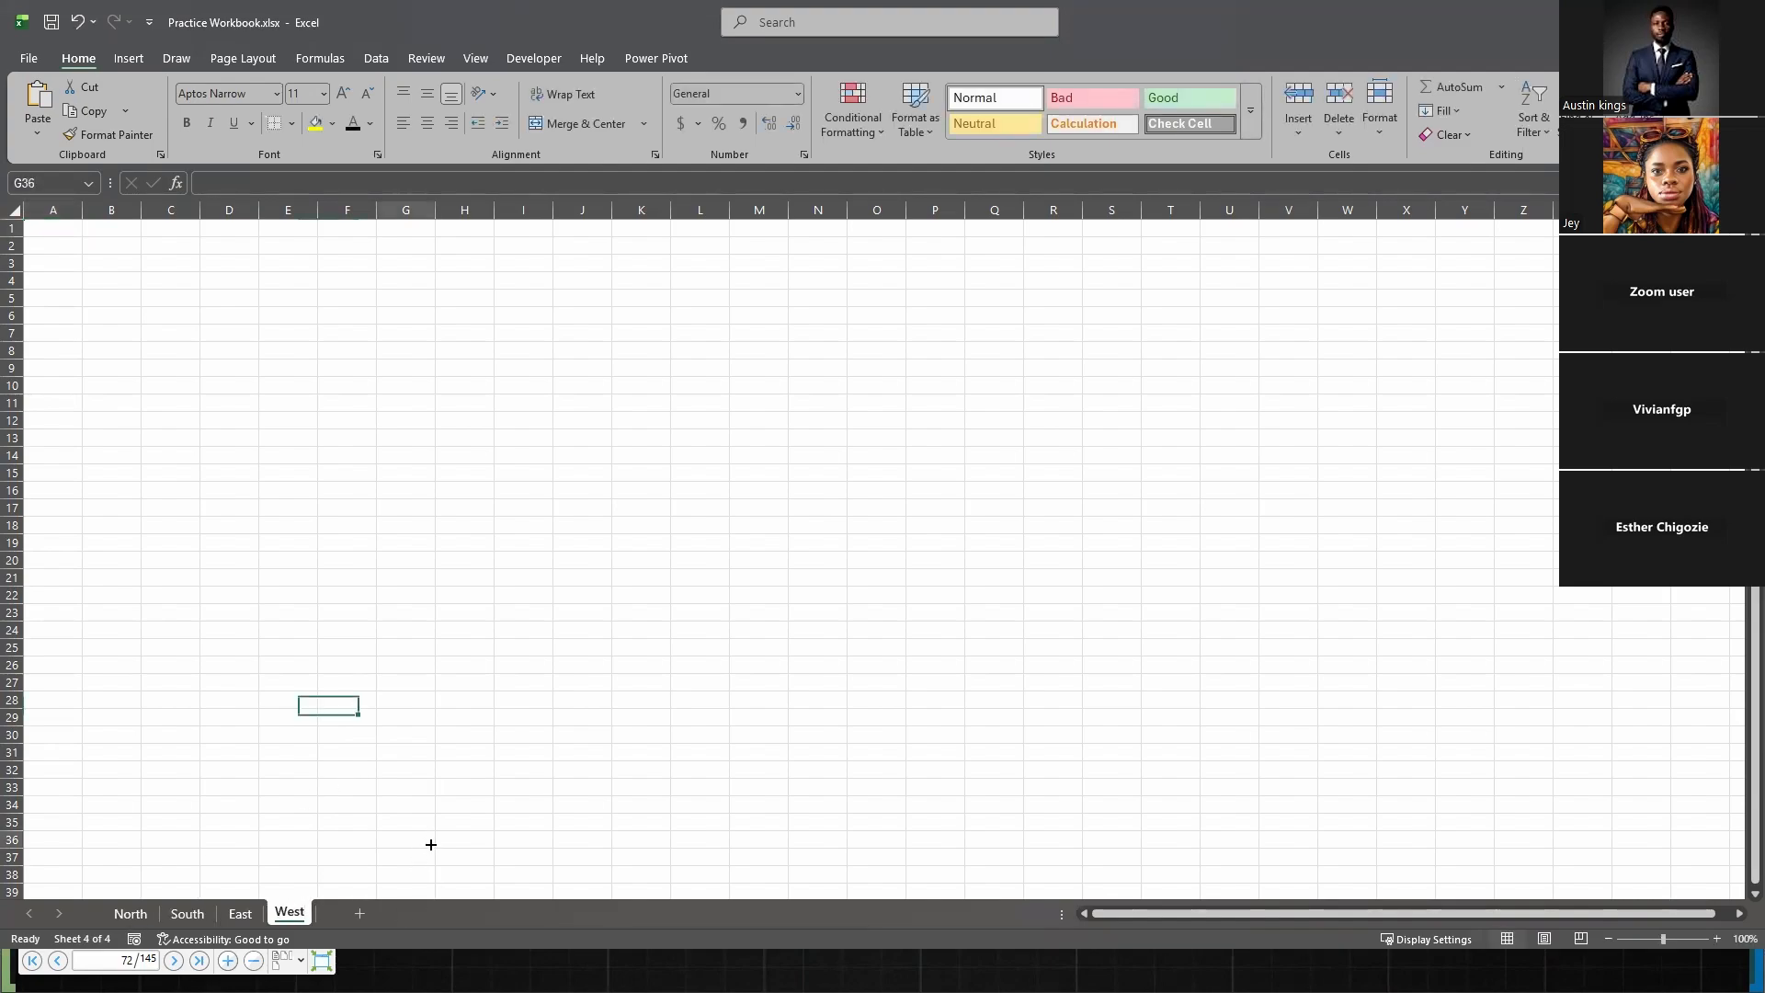
- Look through the North, South and East worksheets one after another
click(132, 916)
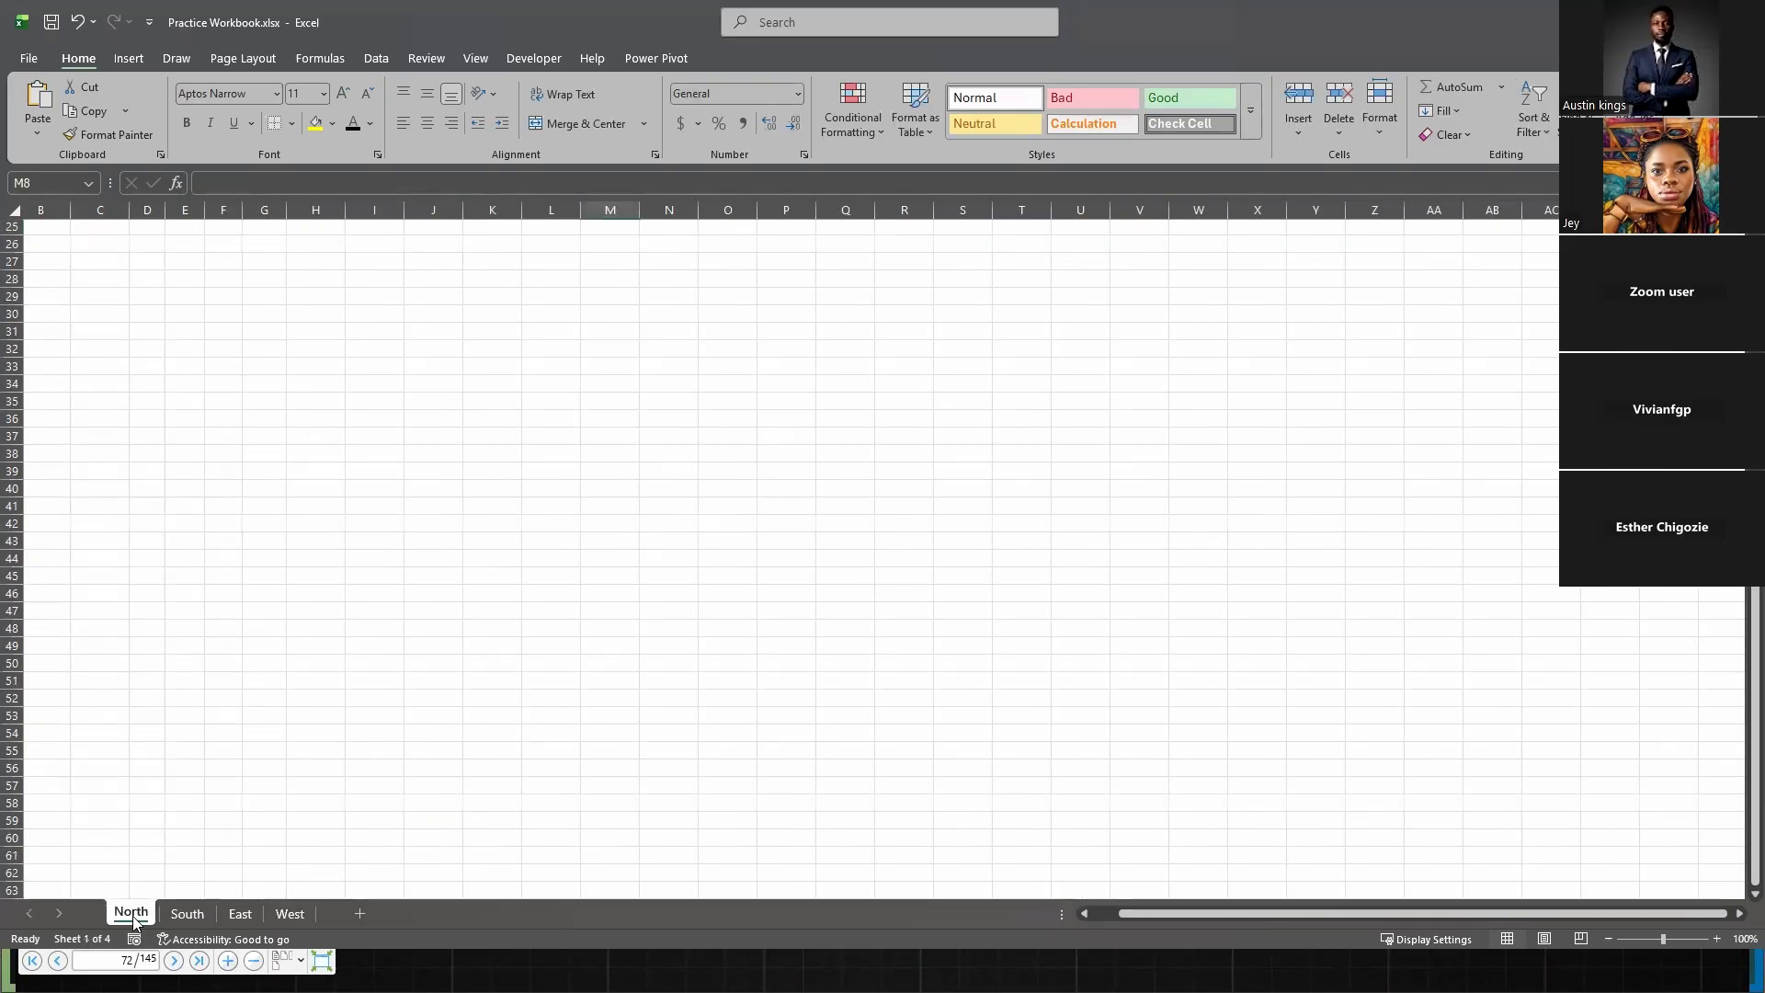
click(188, 915)
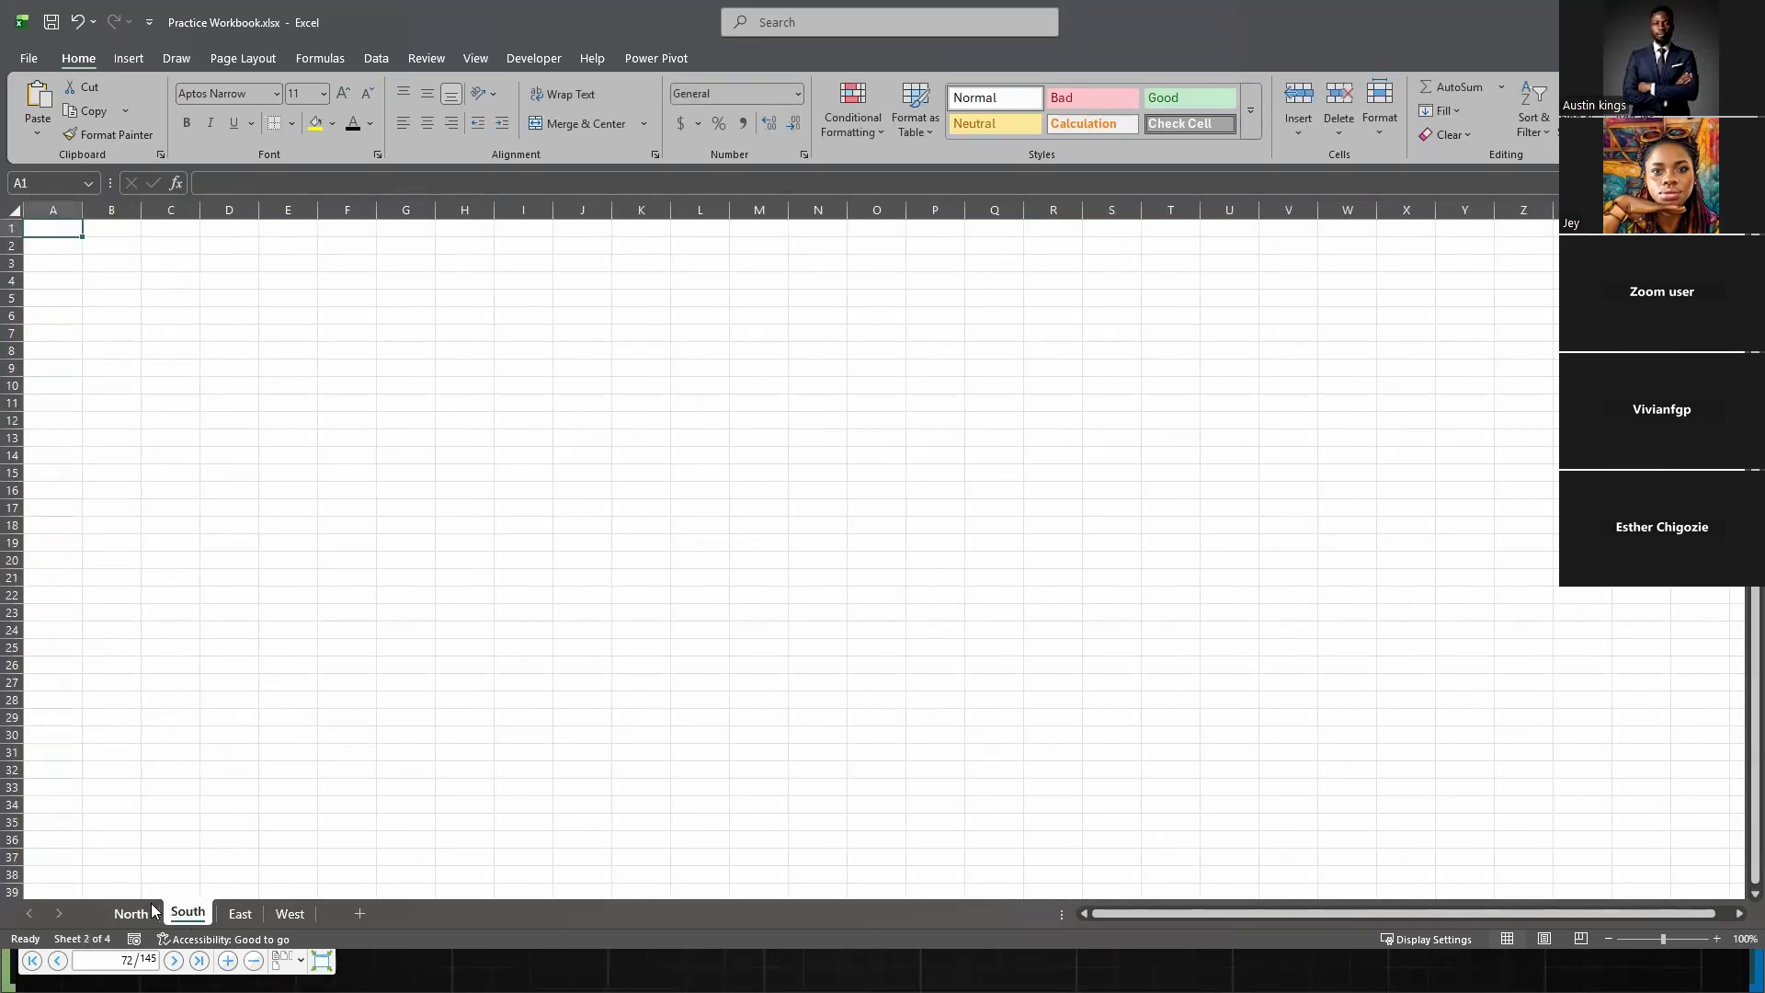
click(242, 915)
- On the North sheet, enter four people's first names down cells J30 to J33
click(136, 914)
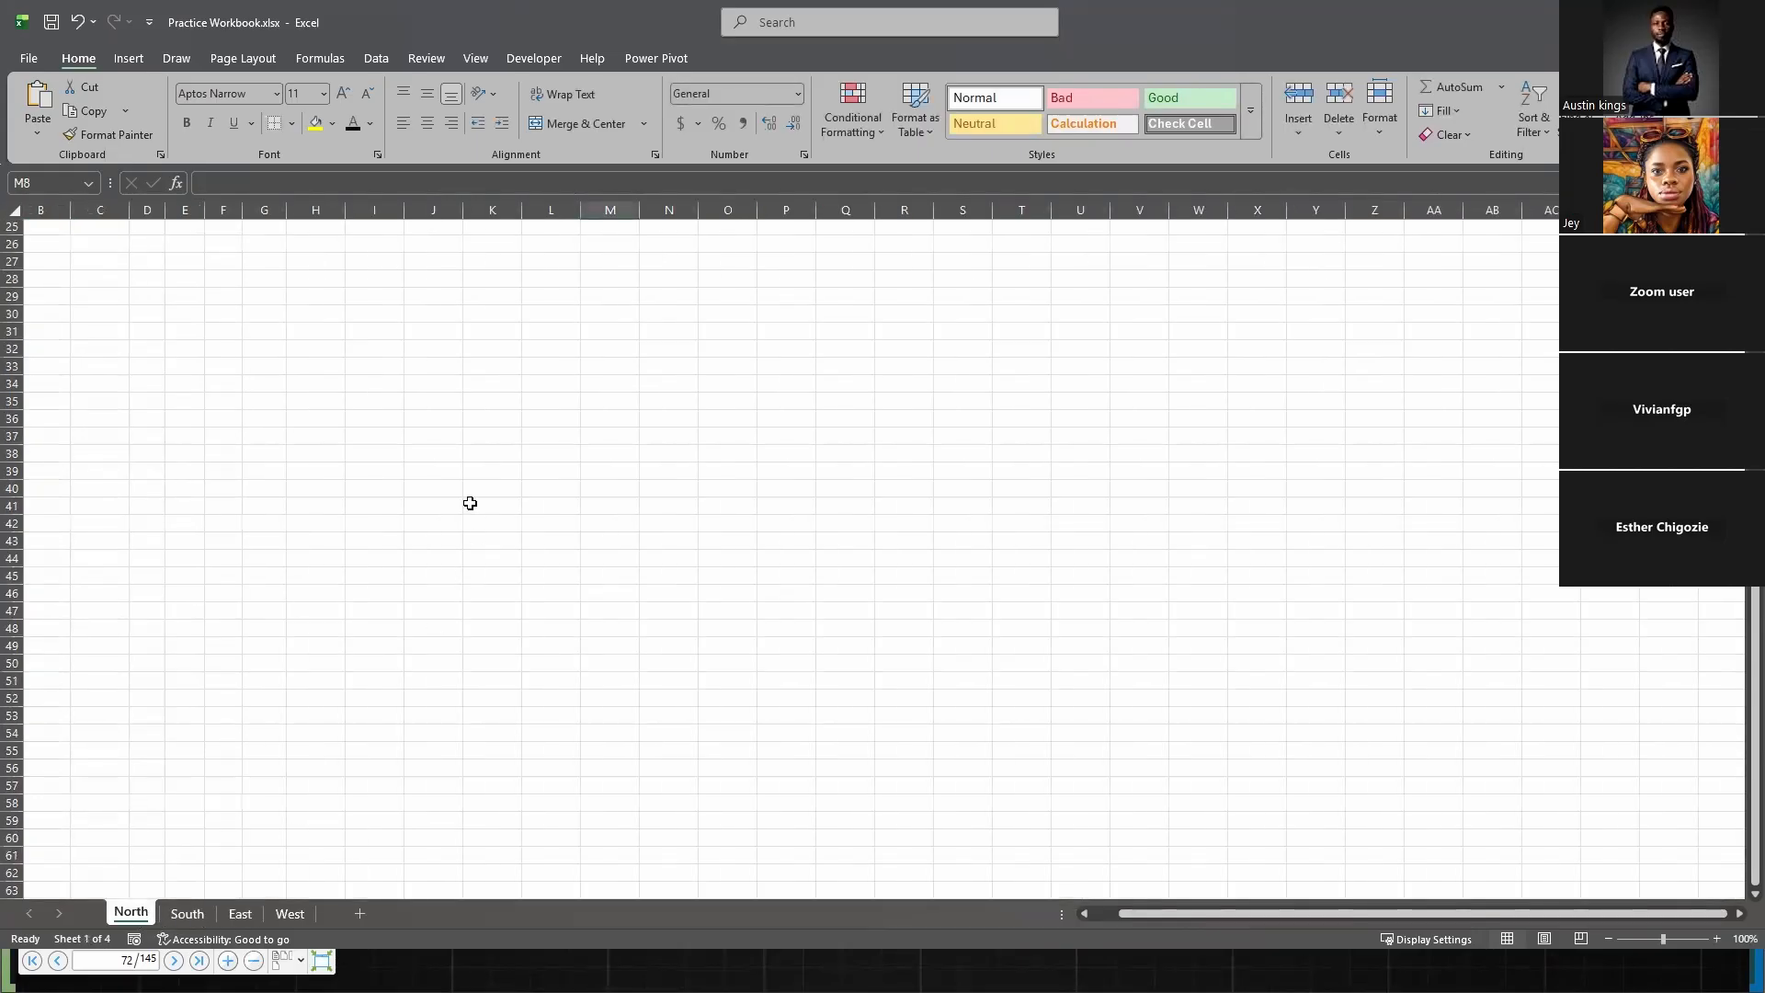
click(433, 308)
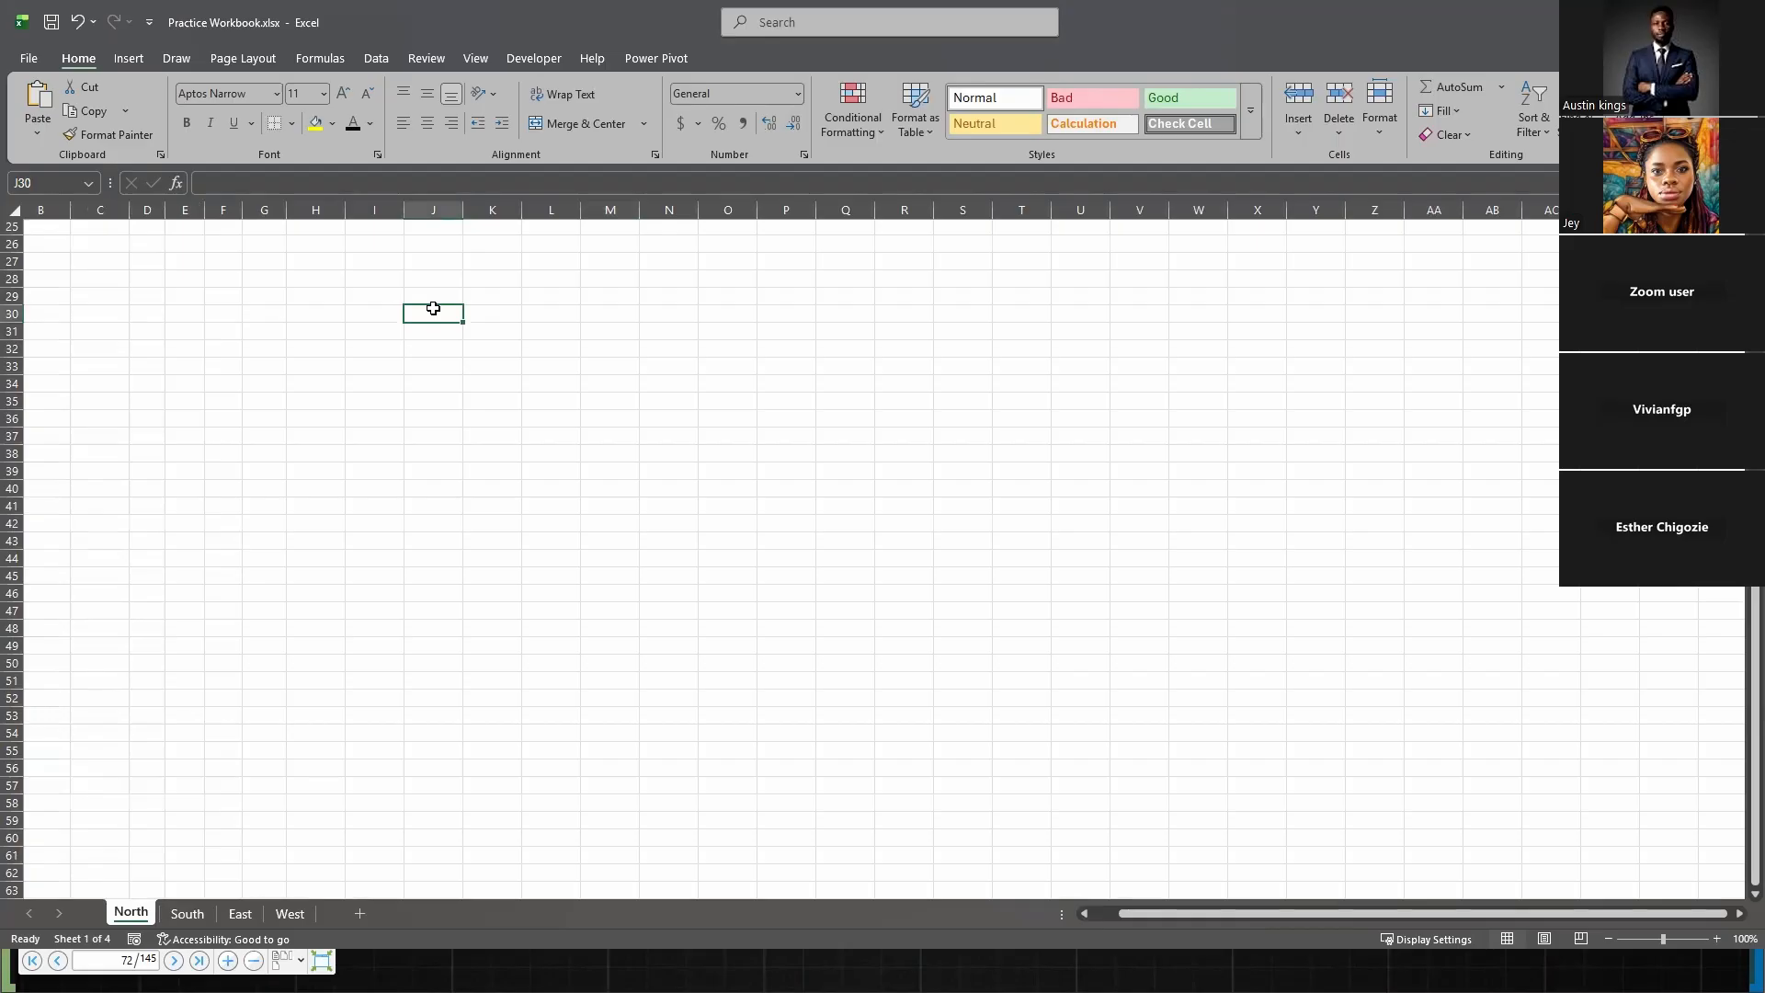
text(Musa)
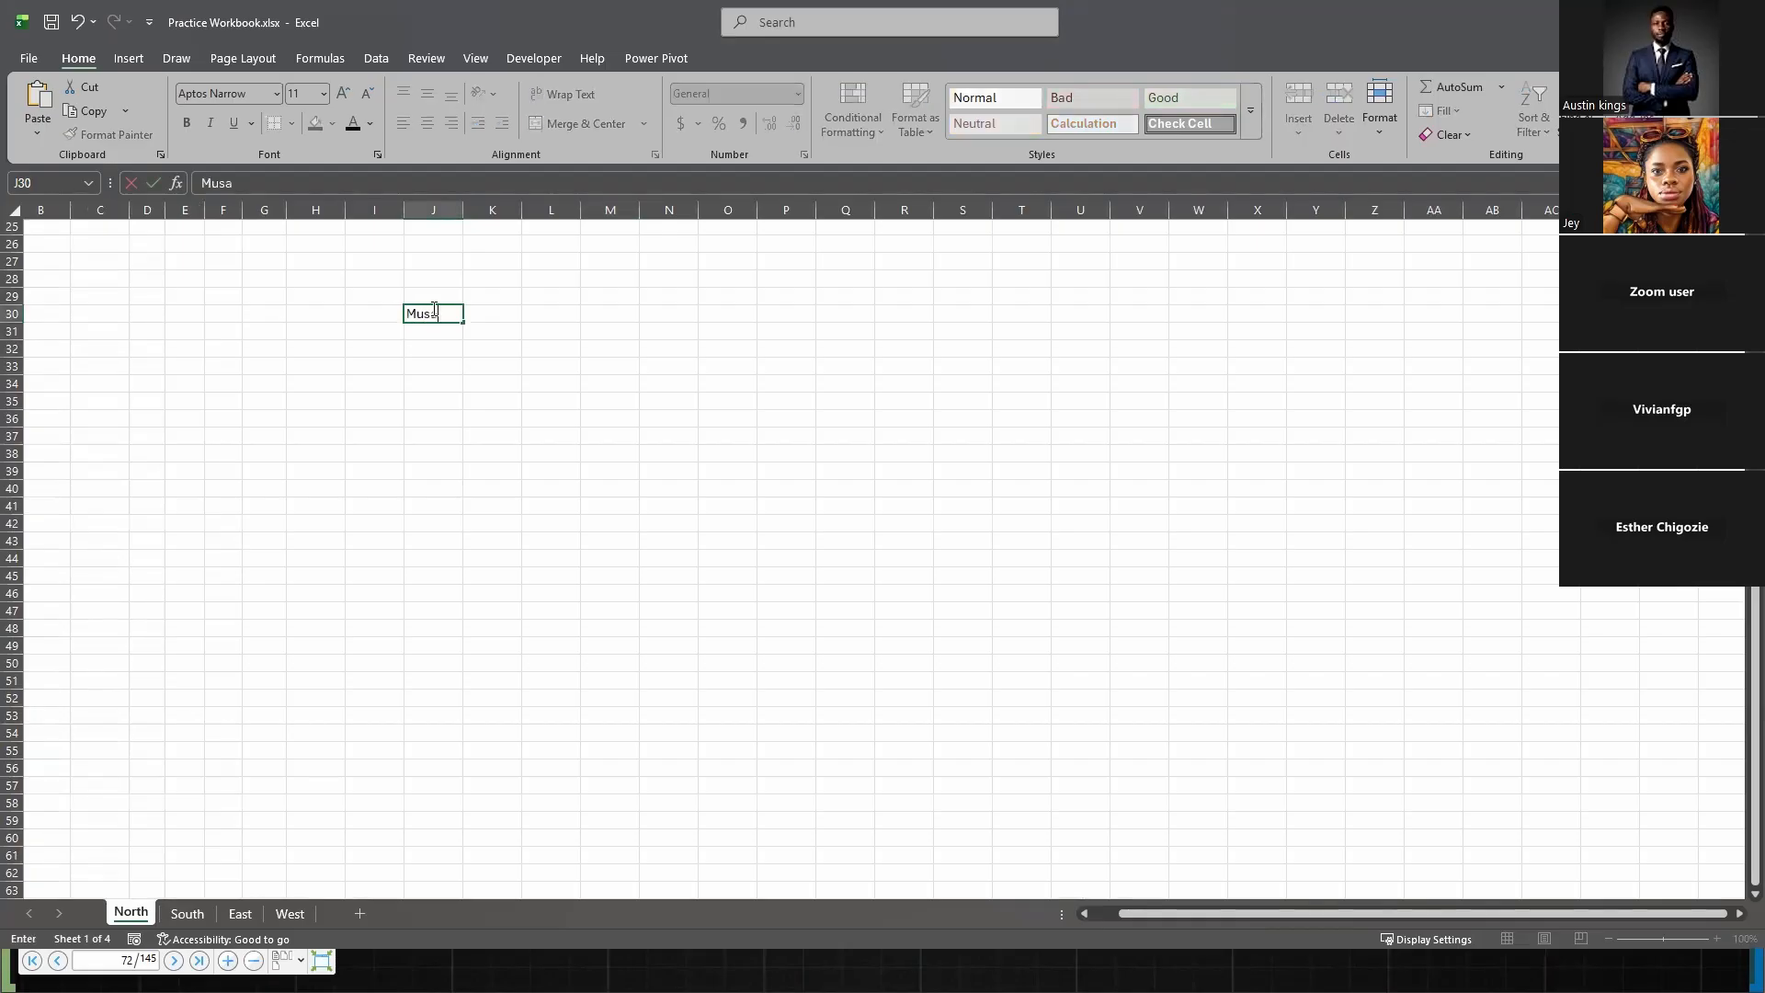
key(Return)
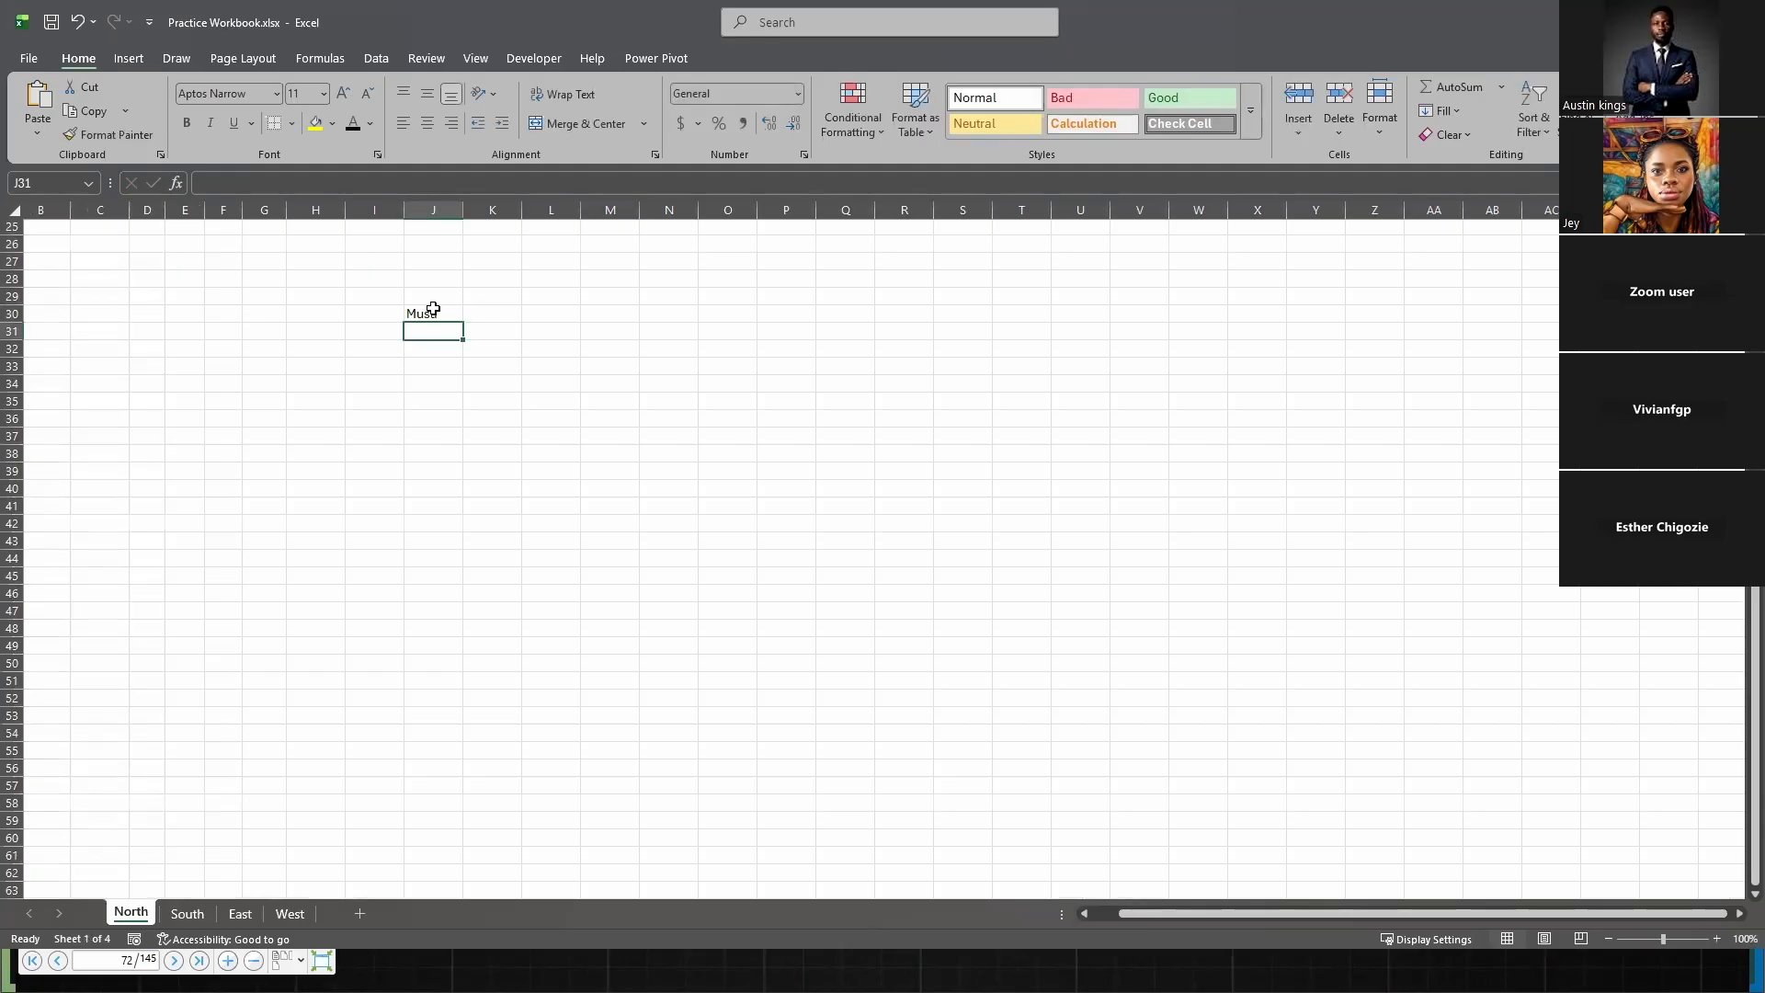
text(Ahmed)
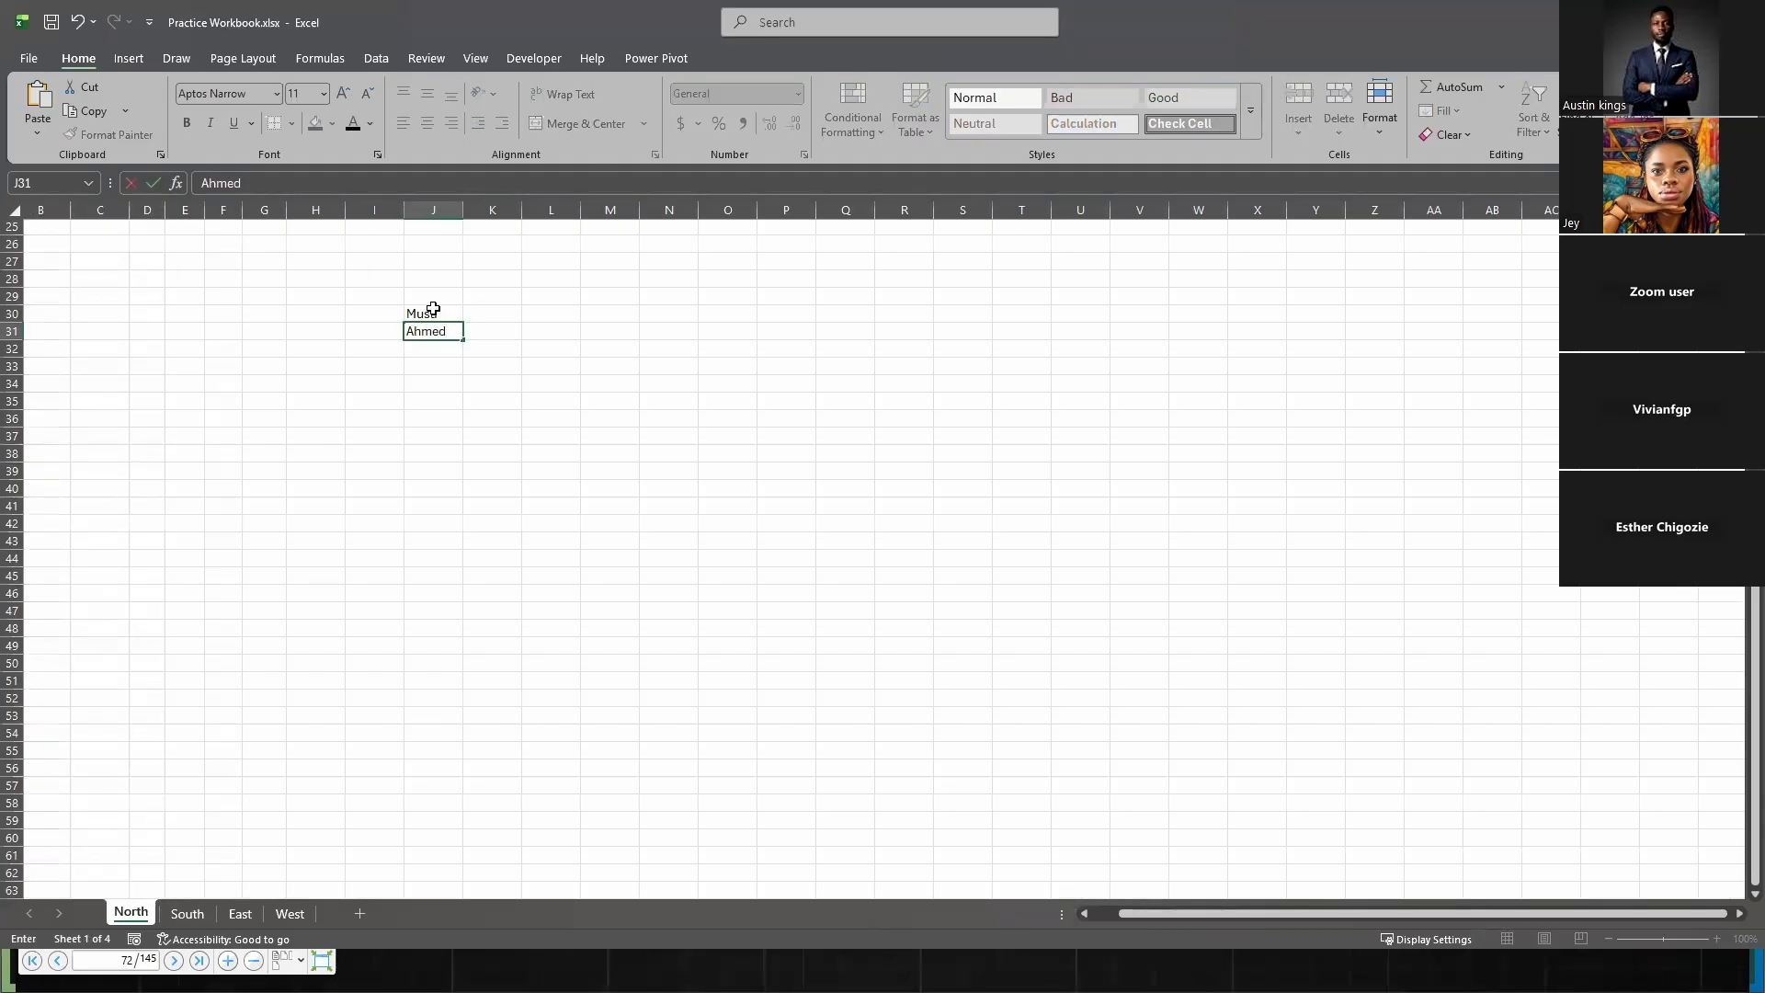
key(Return)
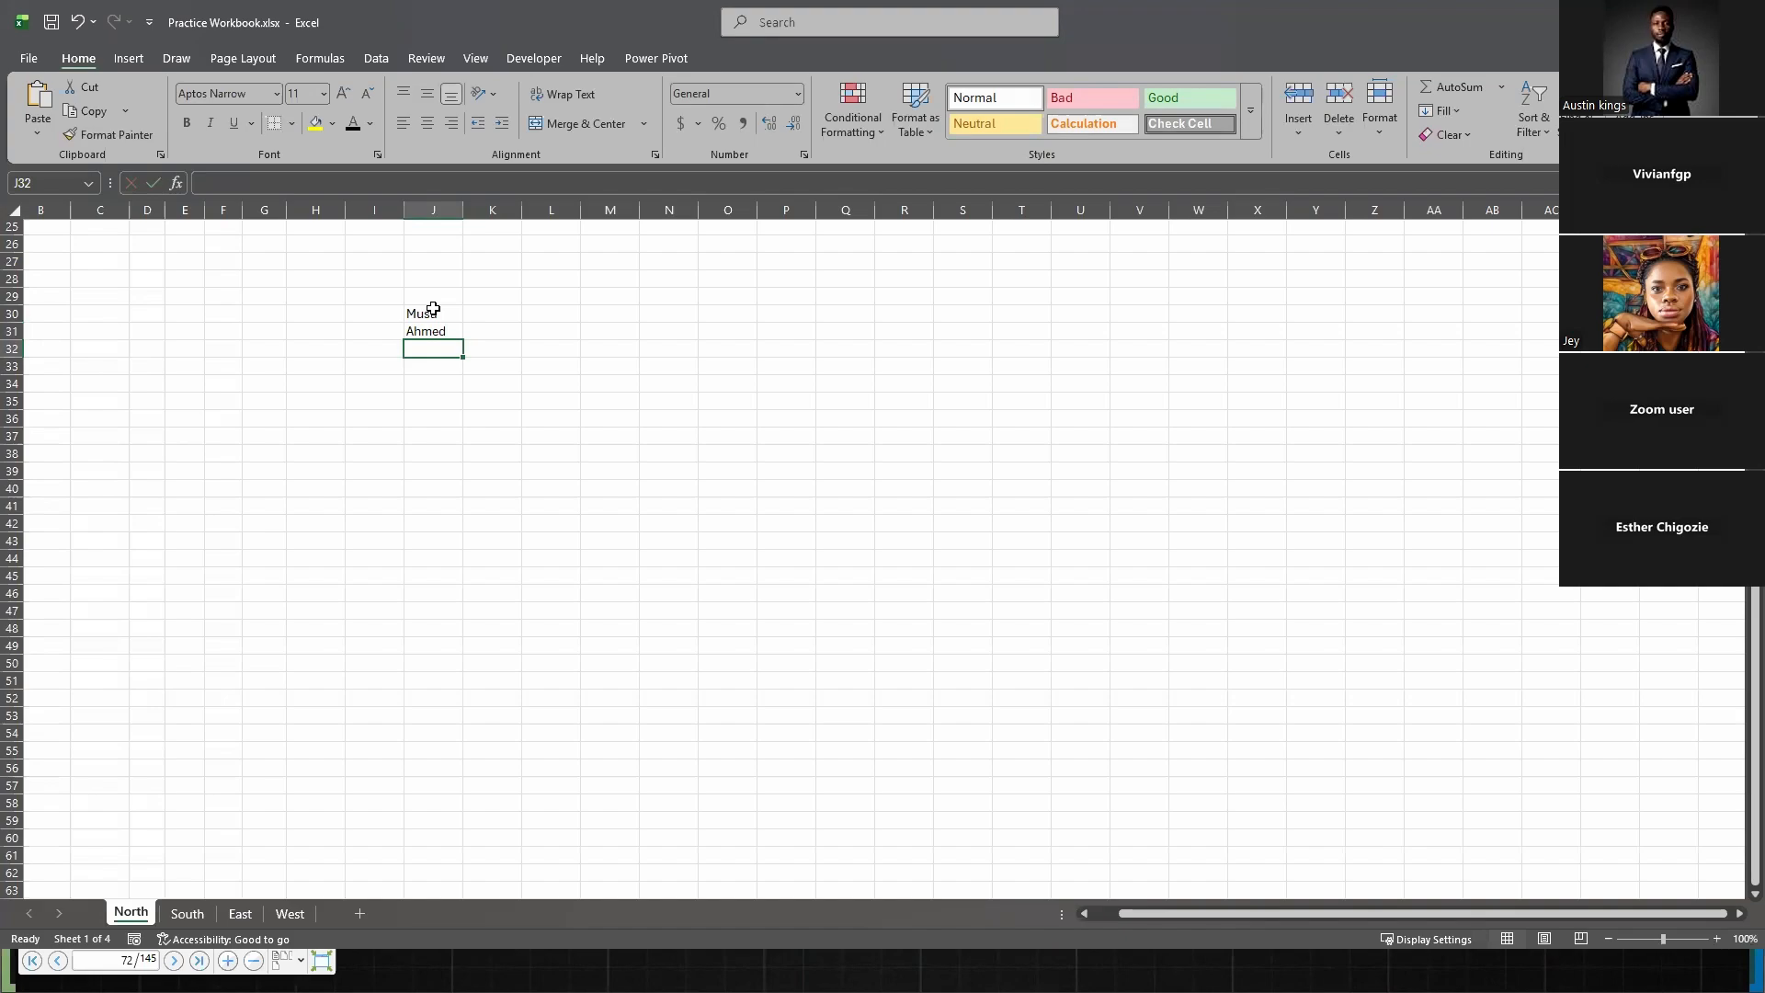
text(Must)
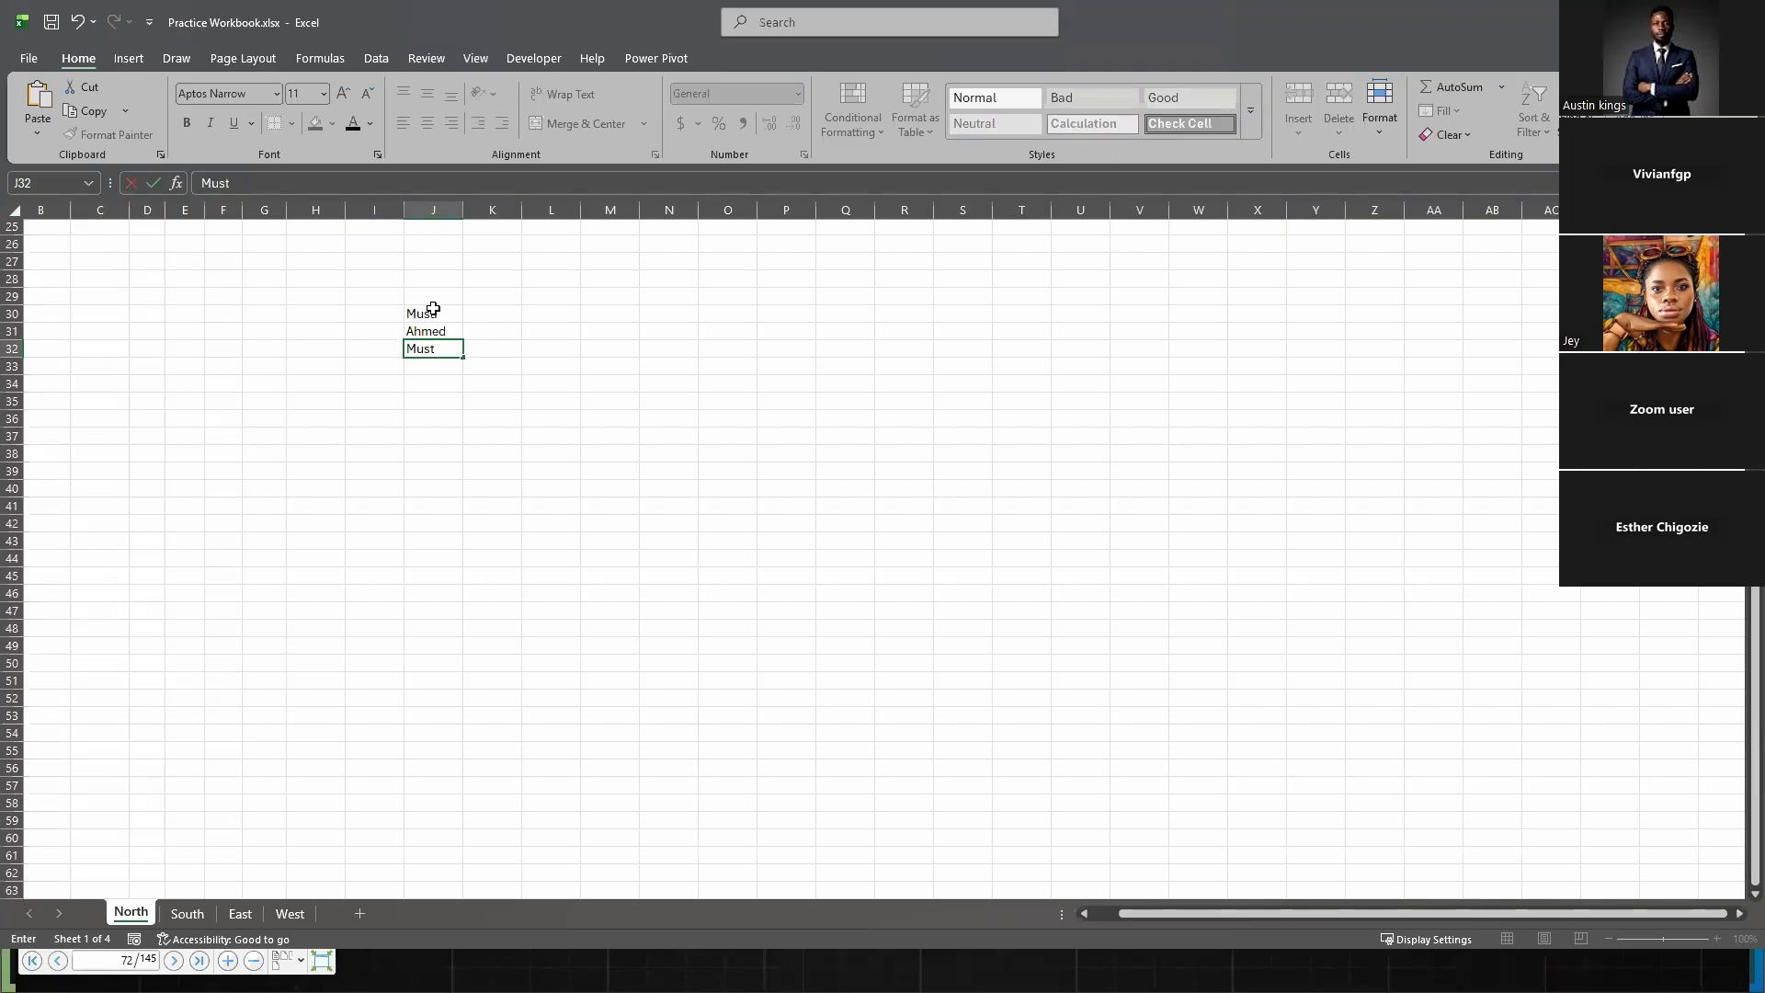
text(apha)
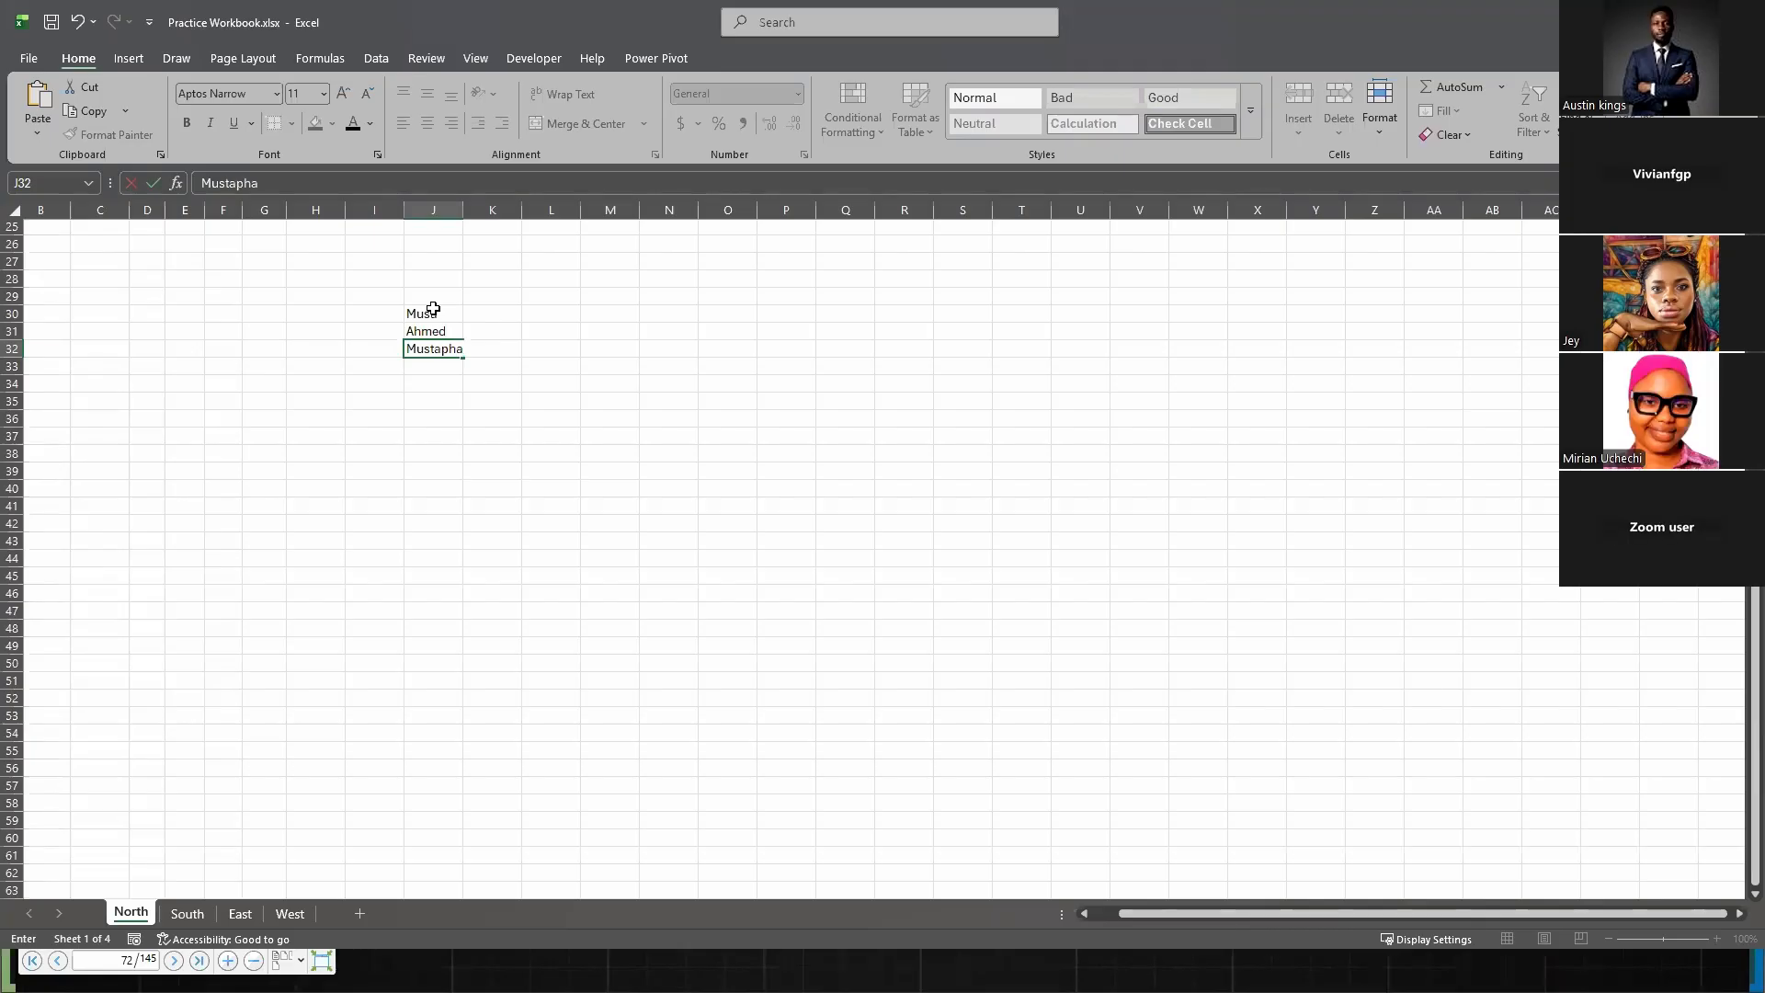
key(Return)
text(Idris)
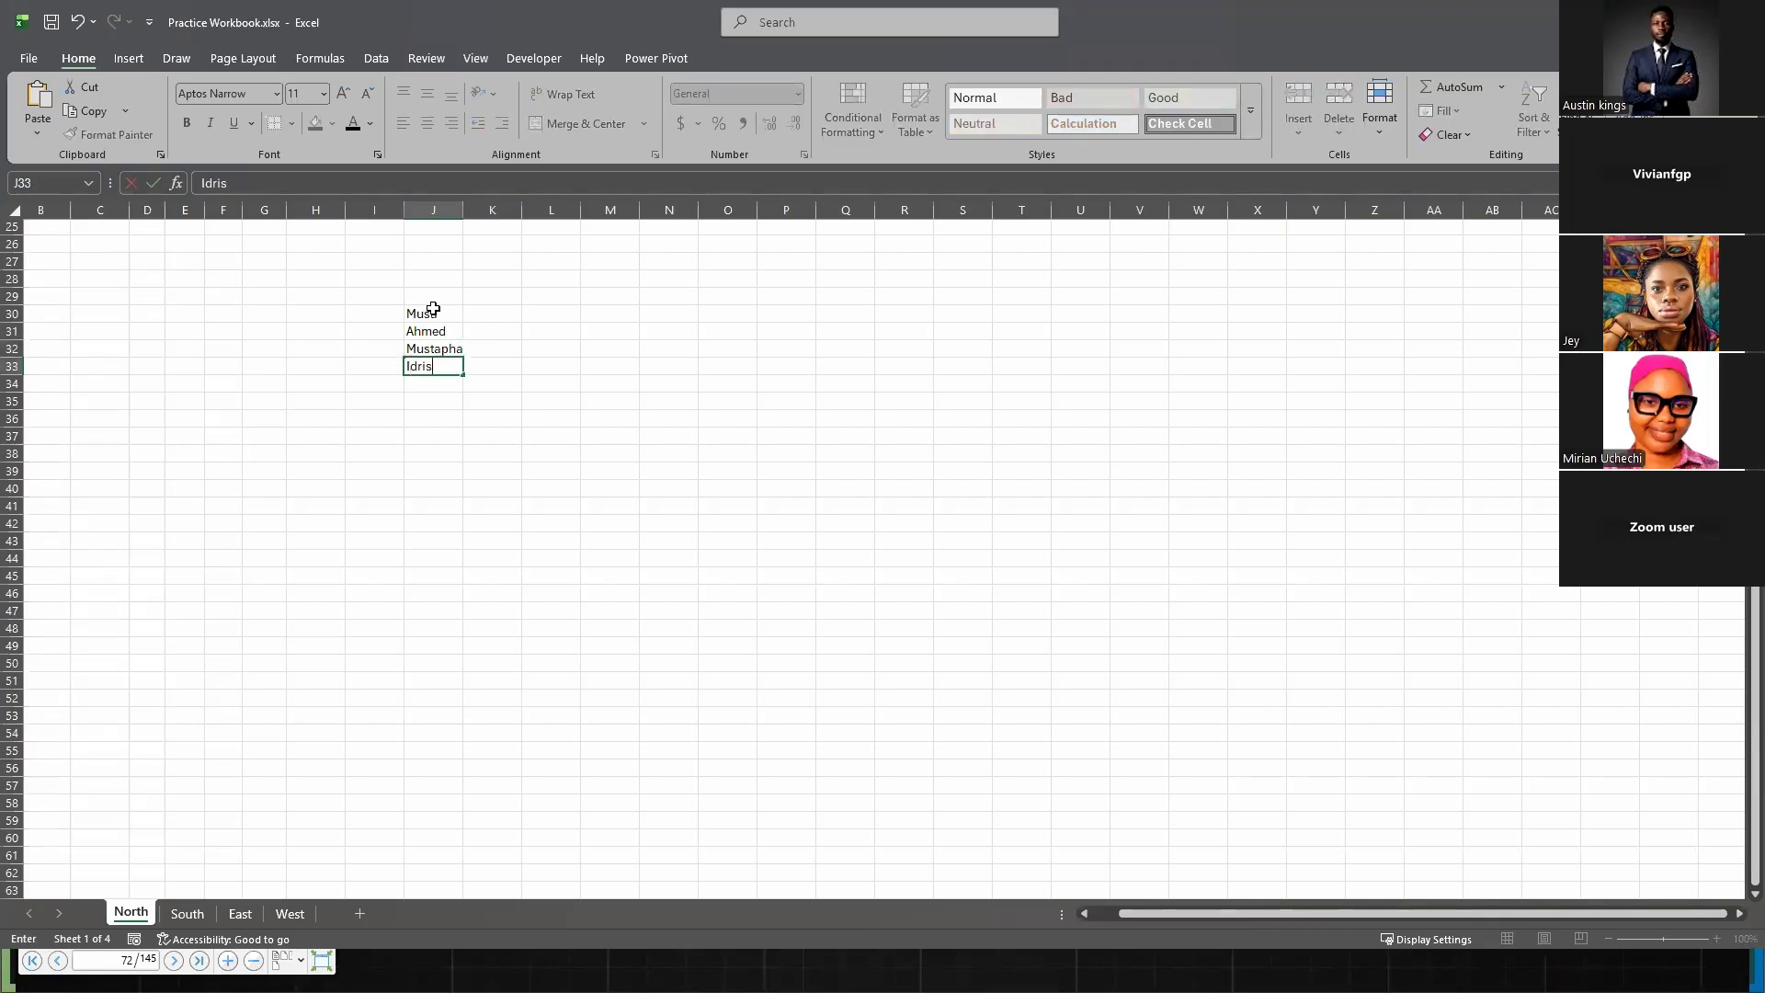
key(Return)
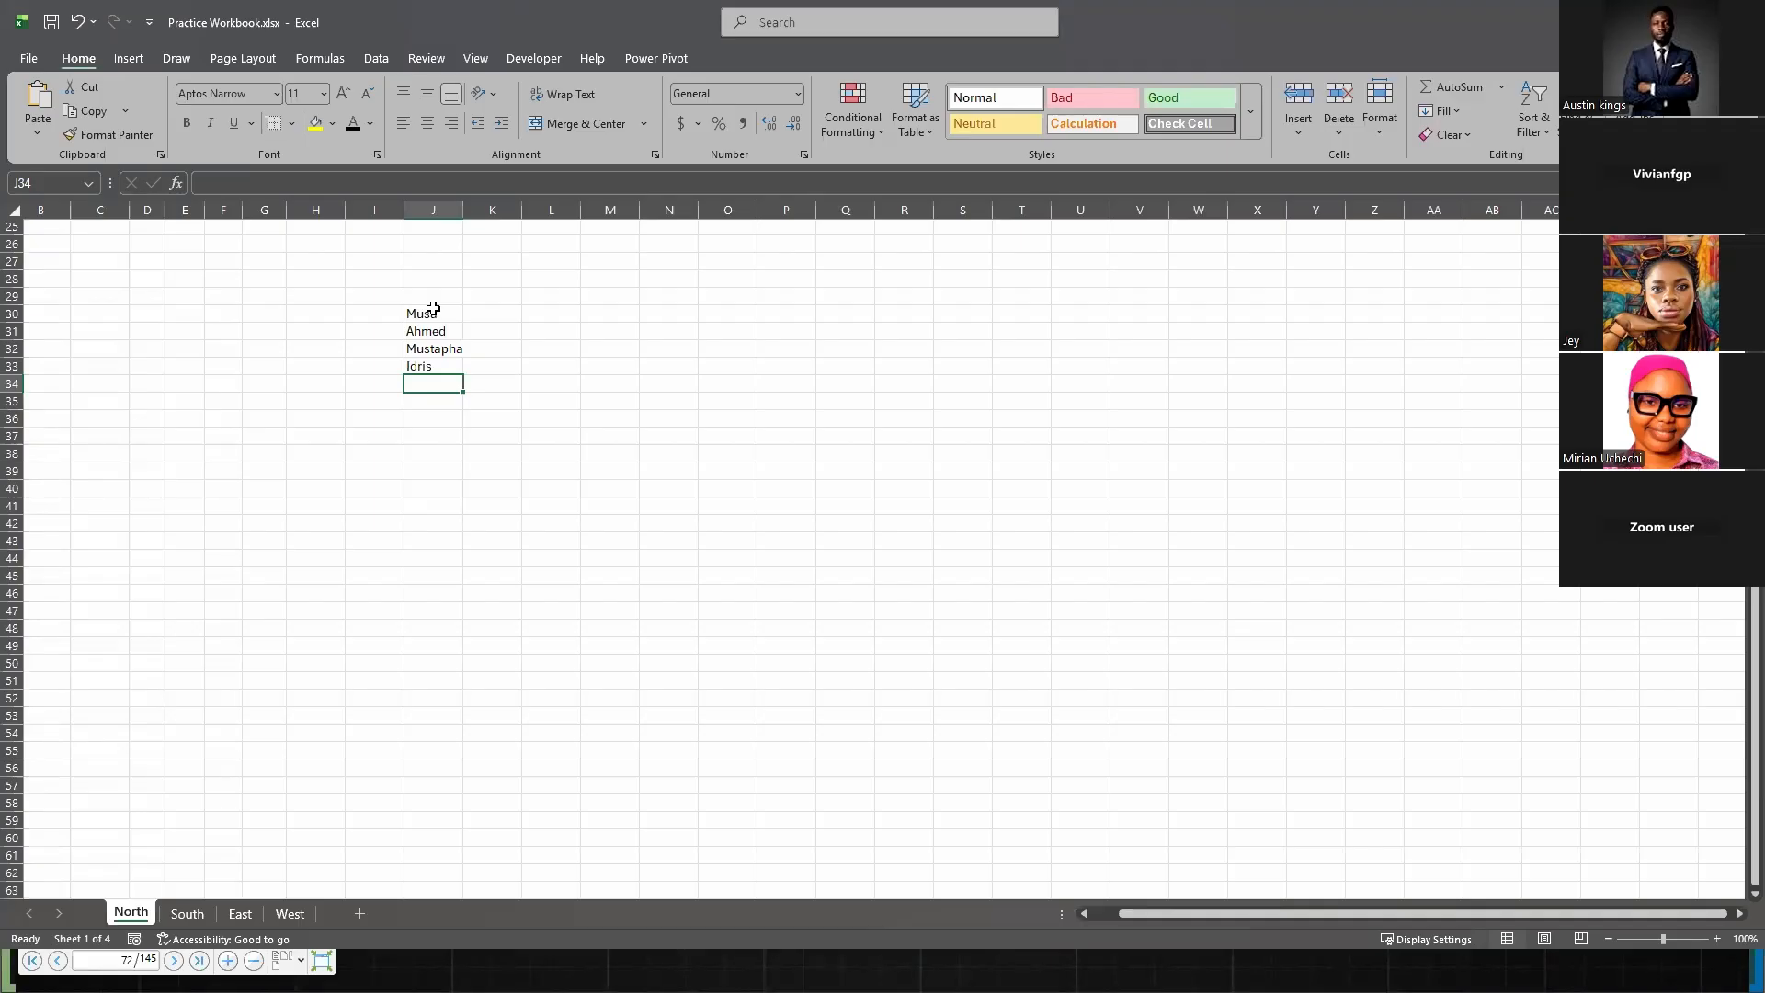
- On the South sheet, enter four people's names down cells G7 to G10
click(187, 915)
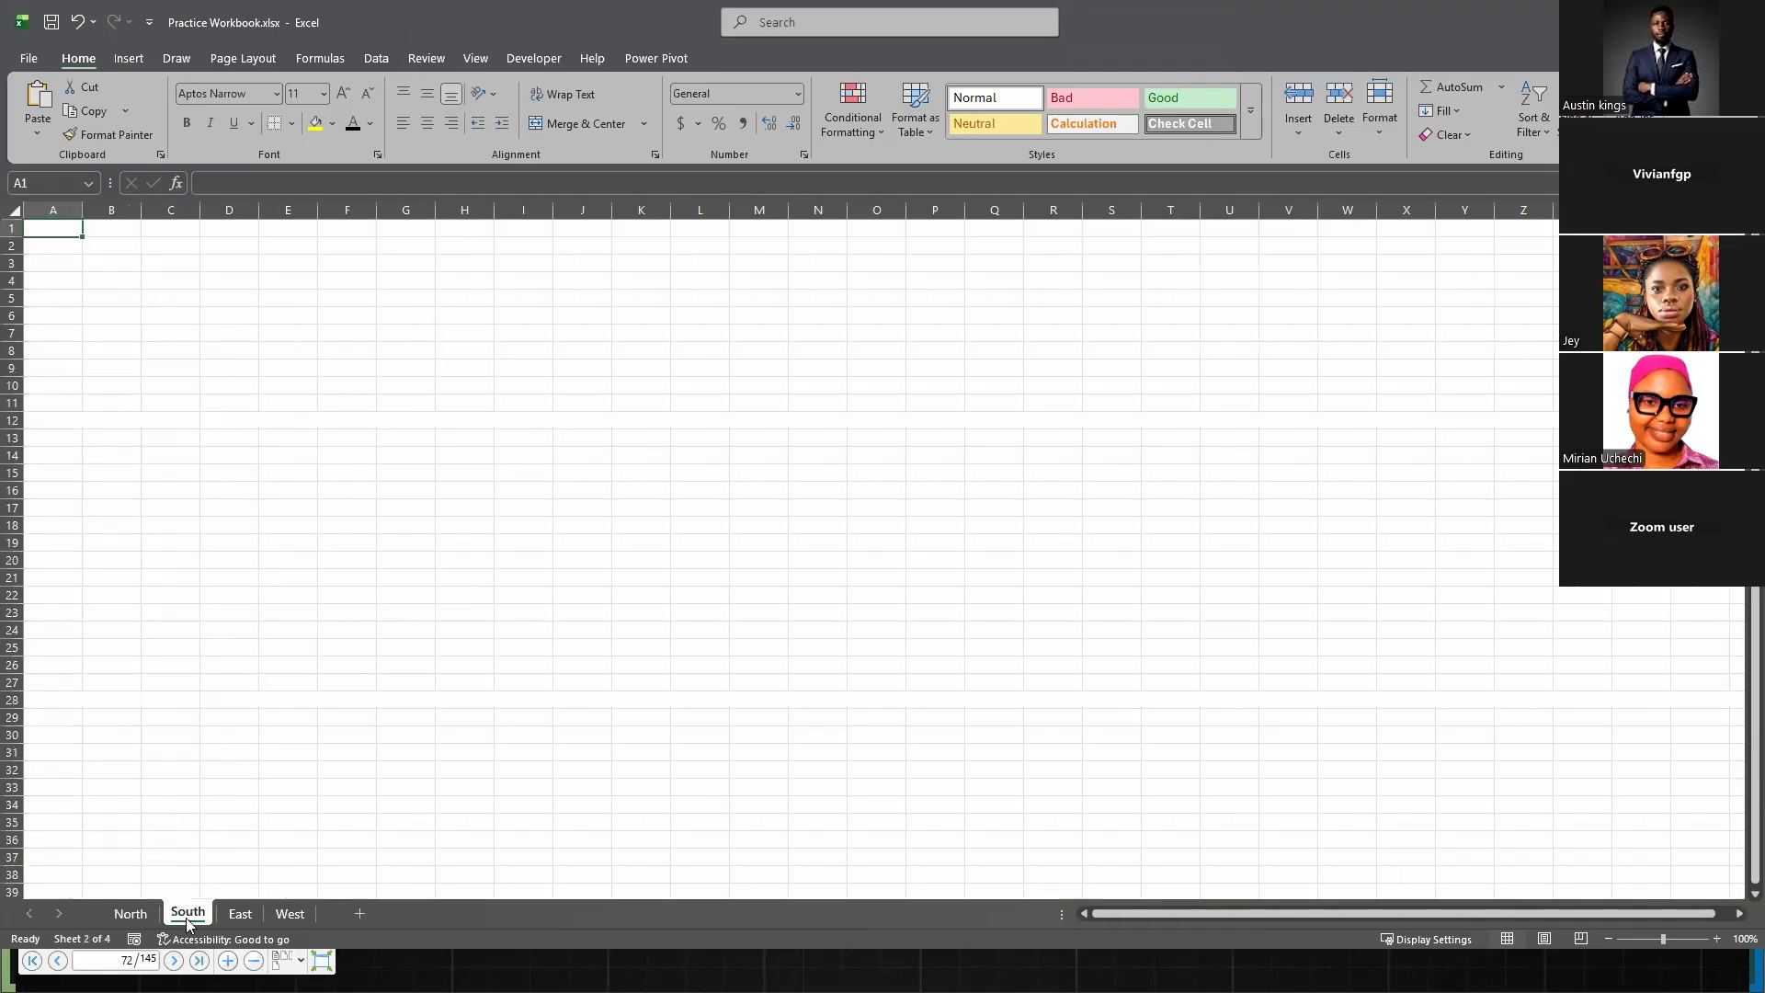
click(409, 332)
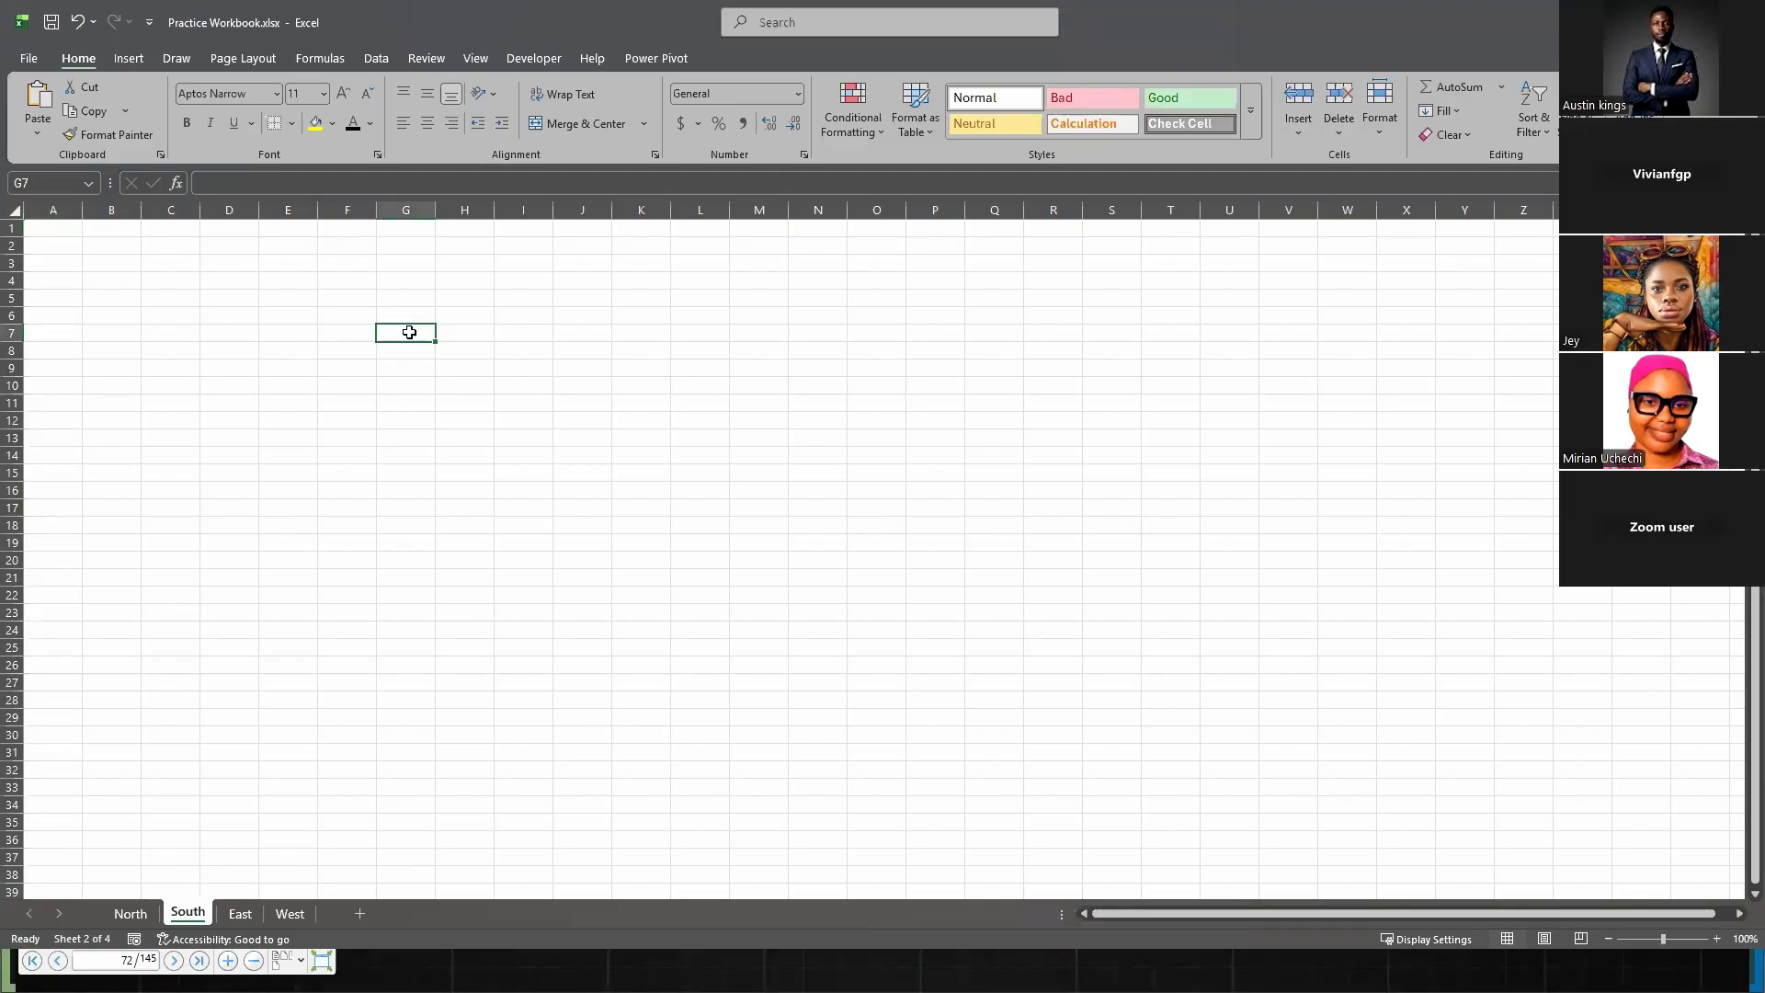
text(Ochuko)
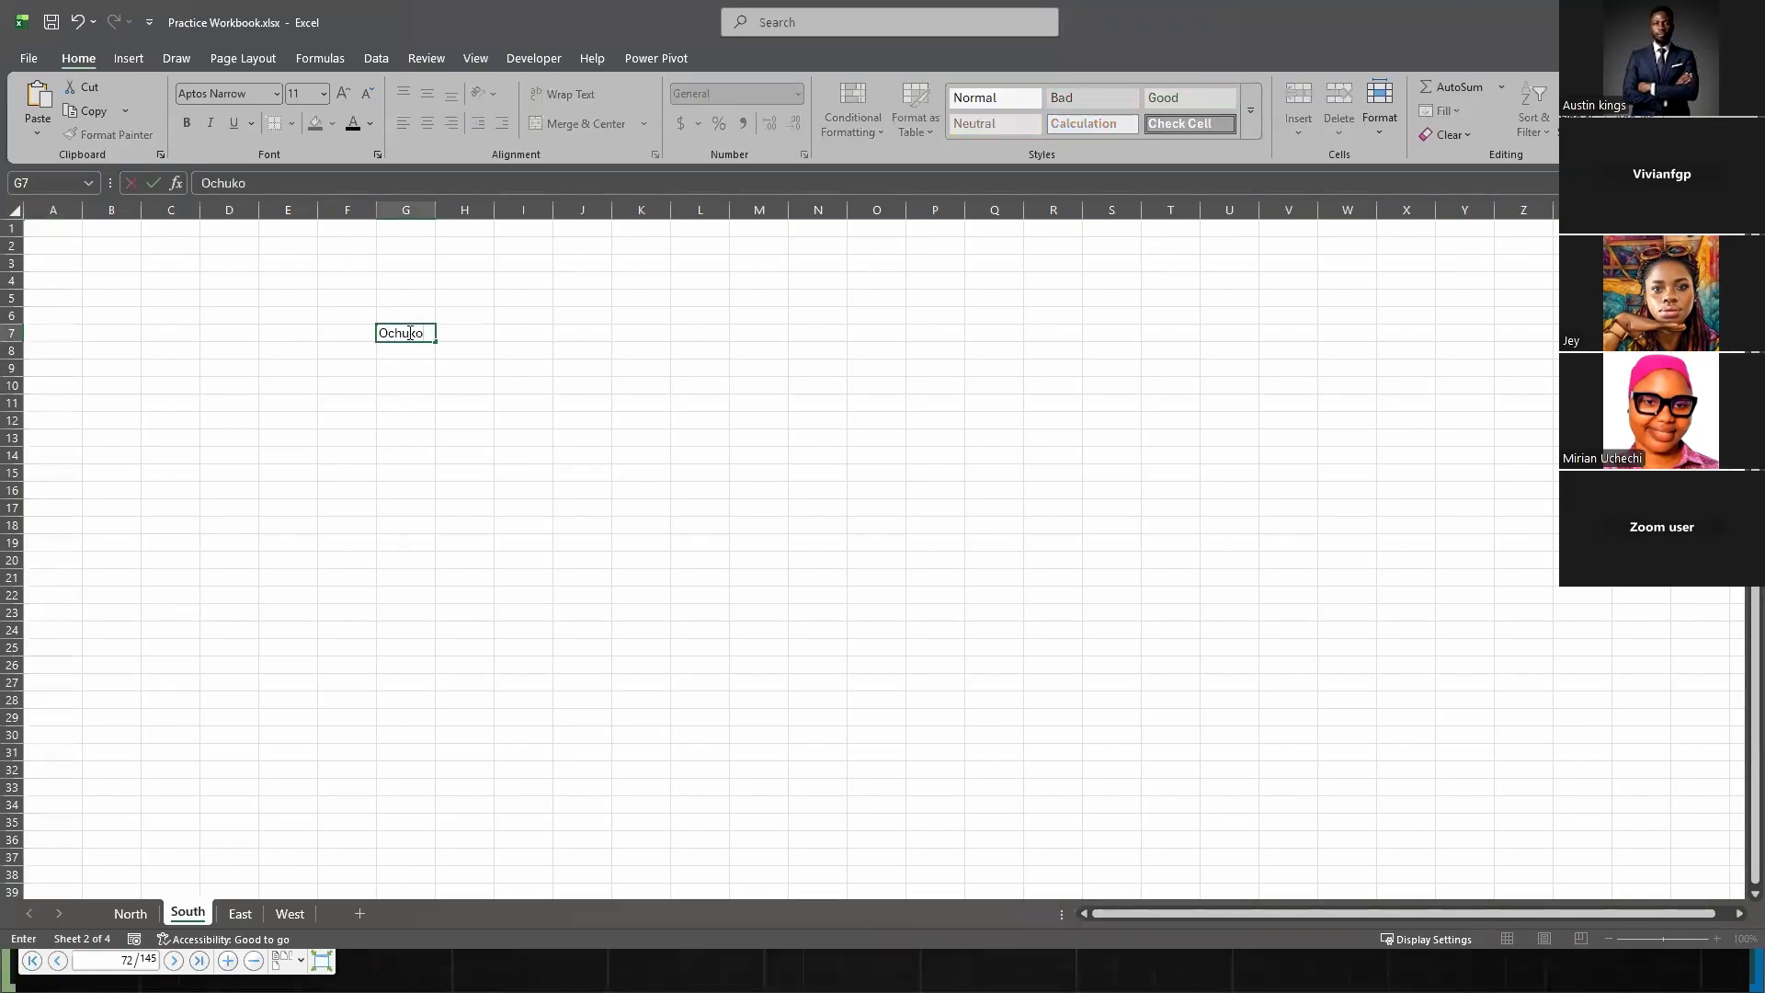
key(Return)
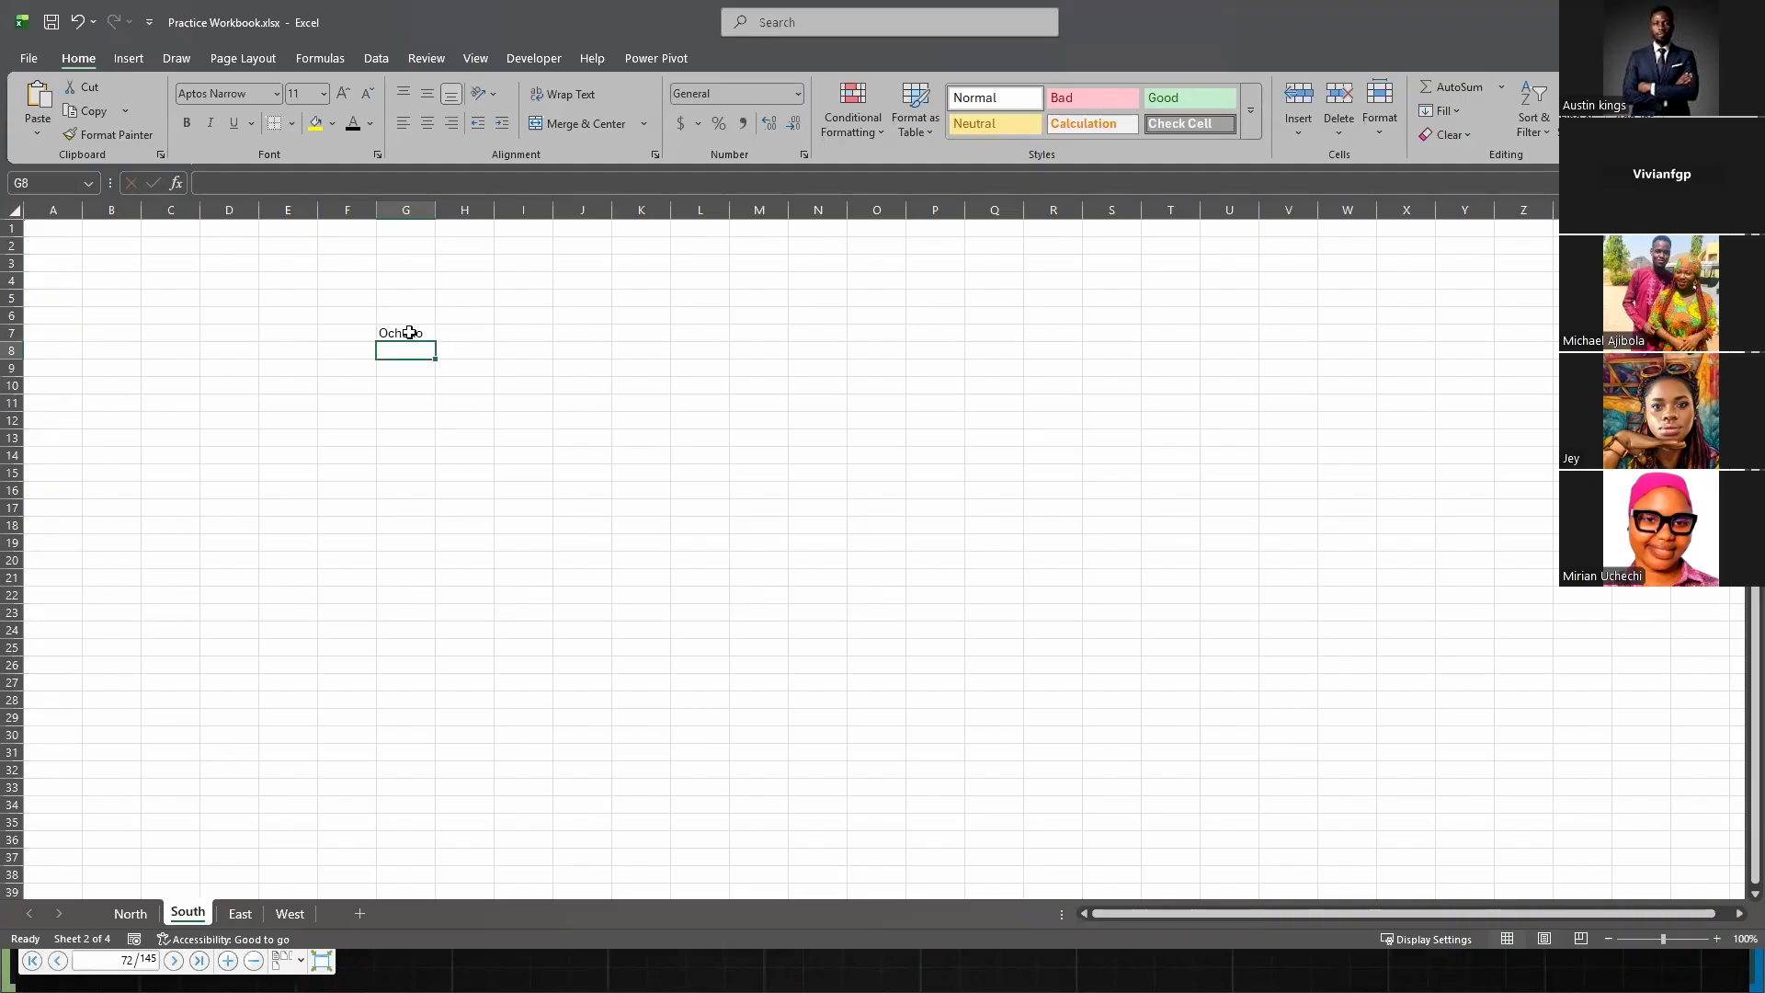
text(Okon)
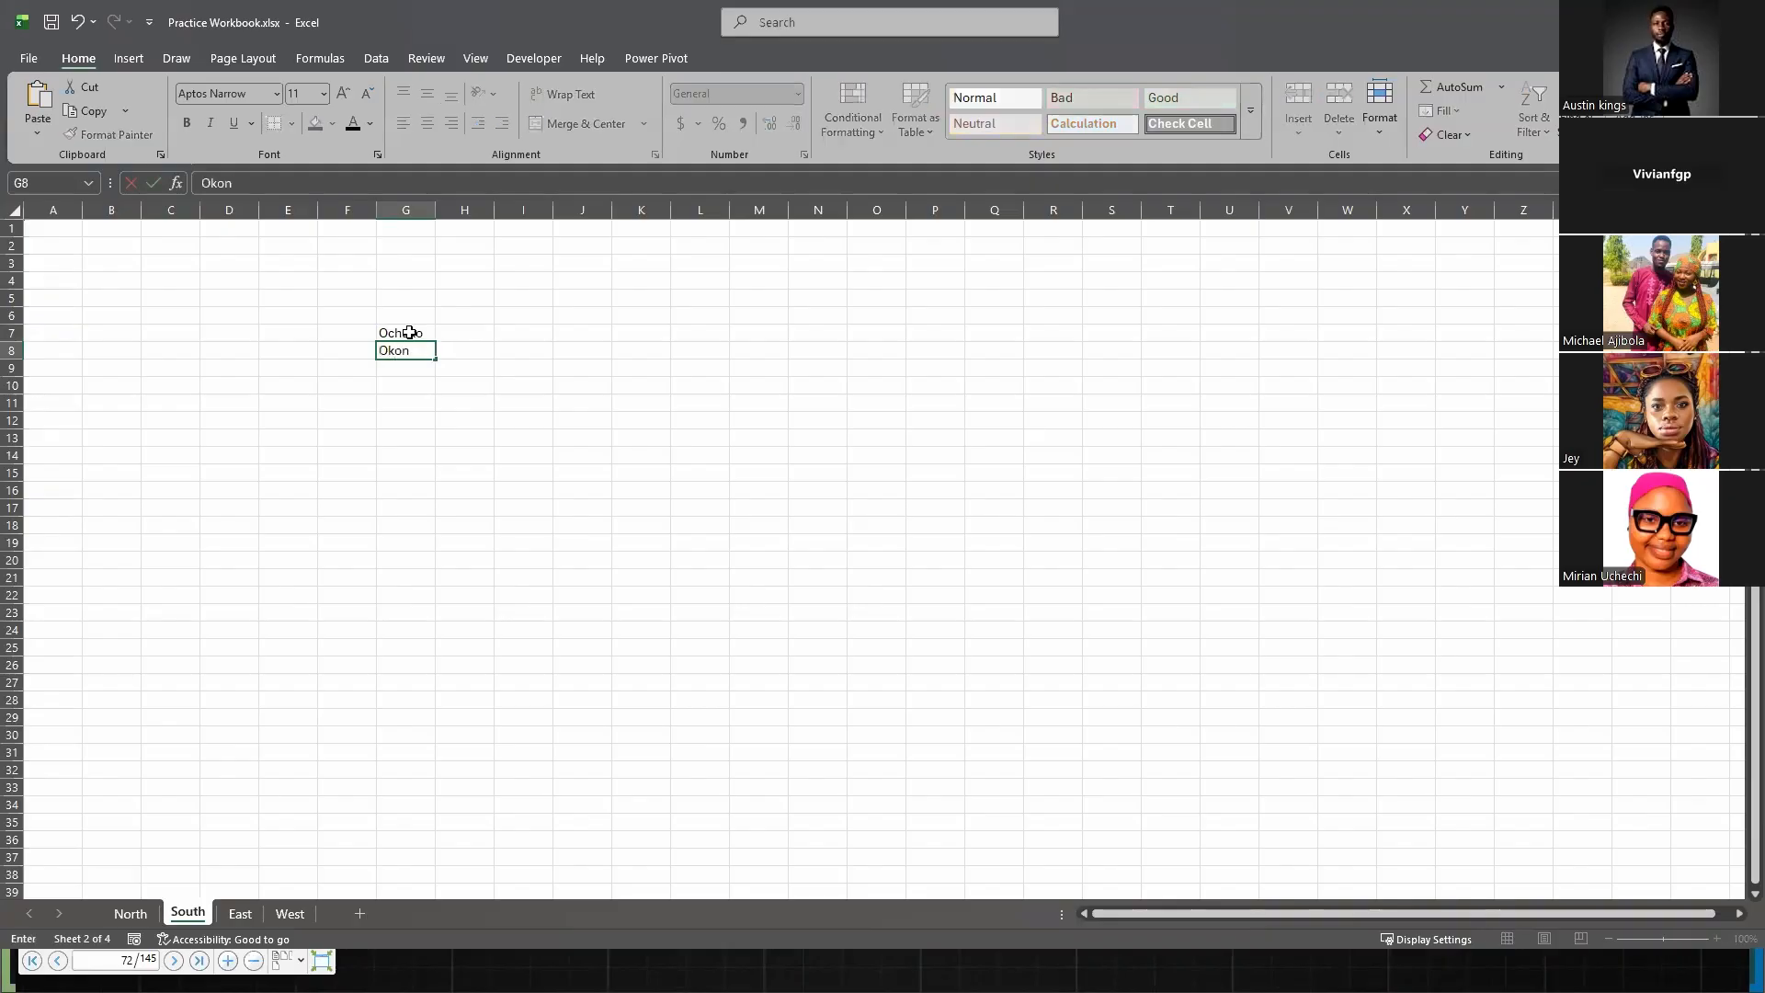
key(Return)
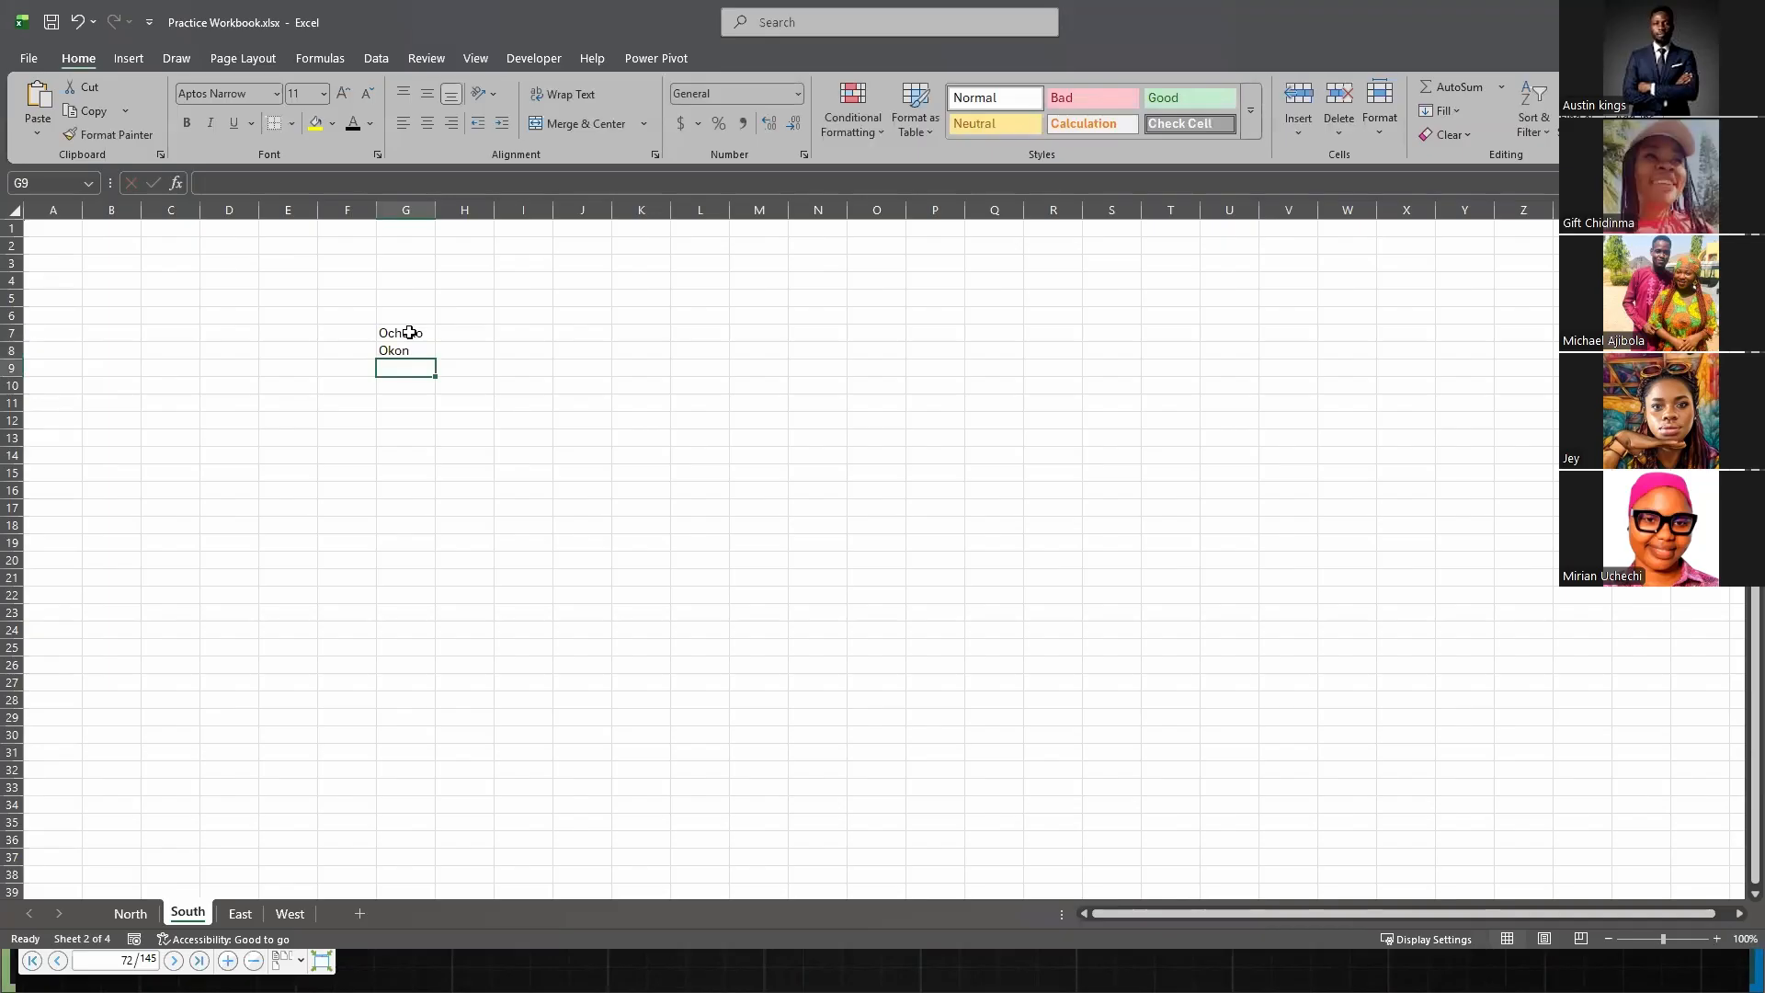
text(Wike)
key(Return)
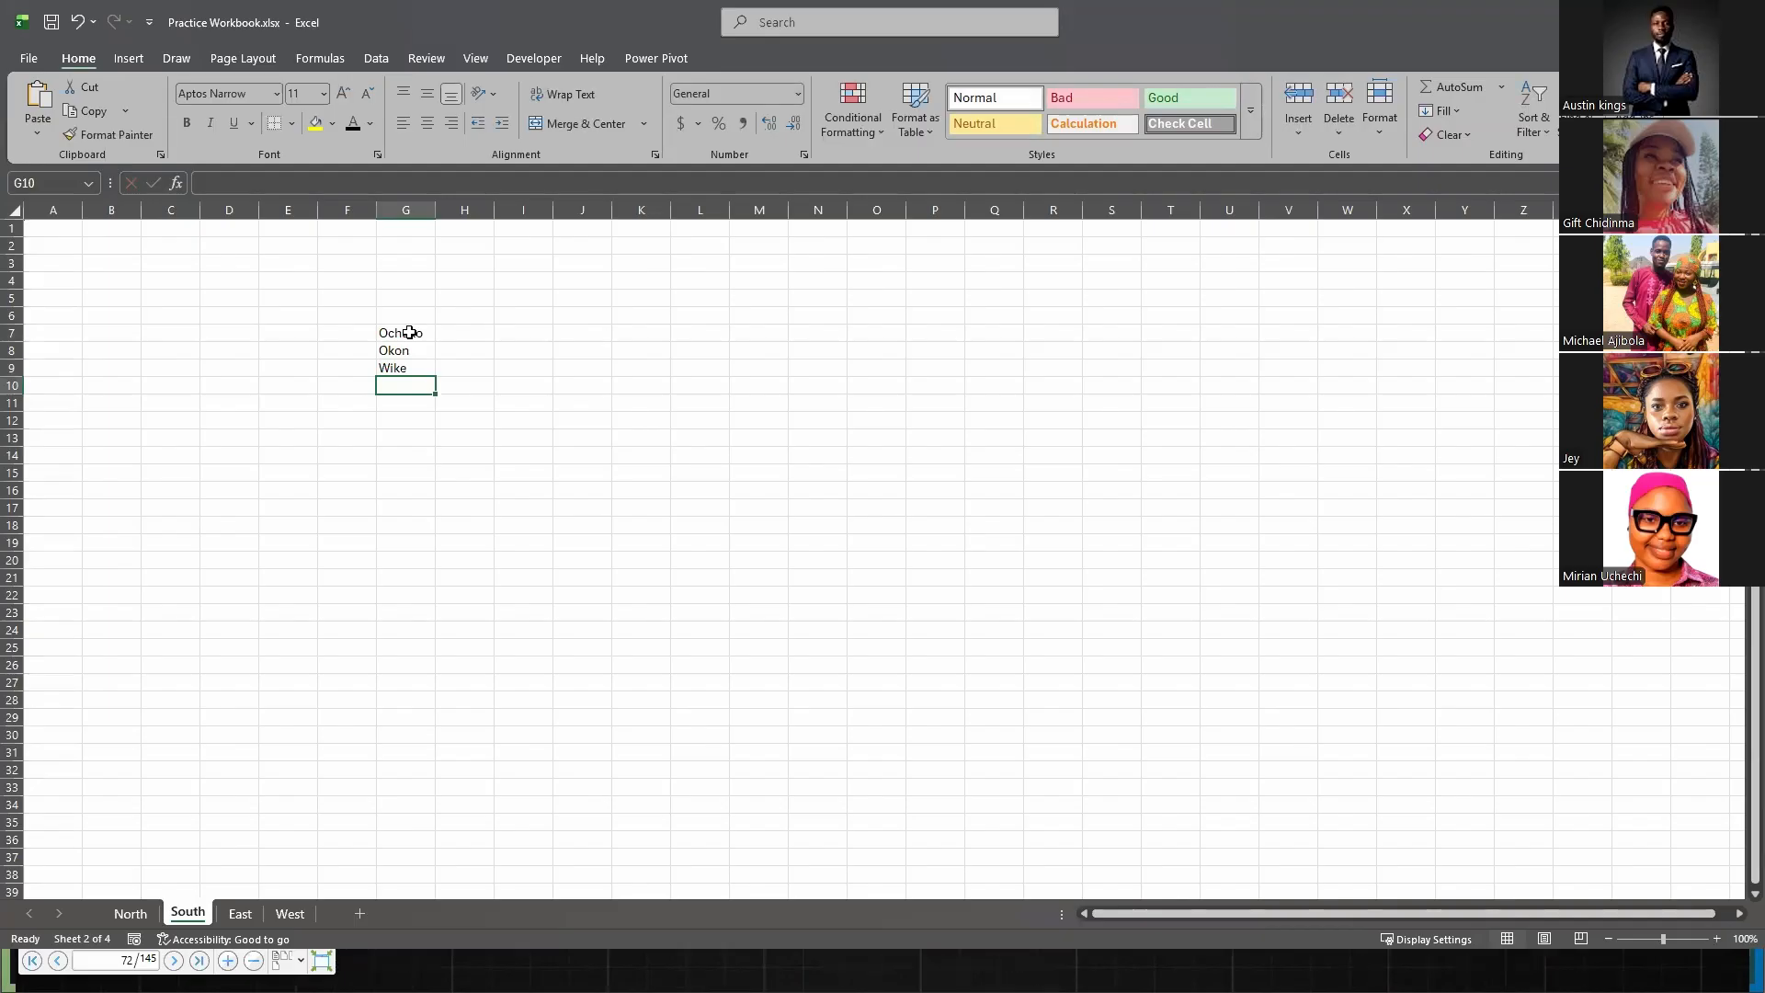
text(Itohan)
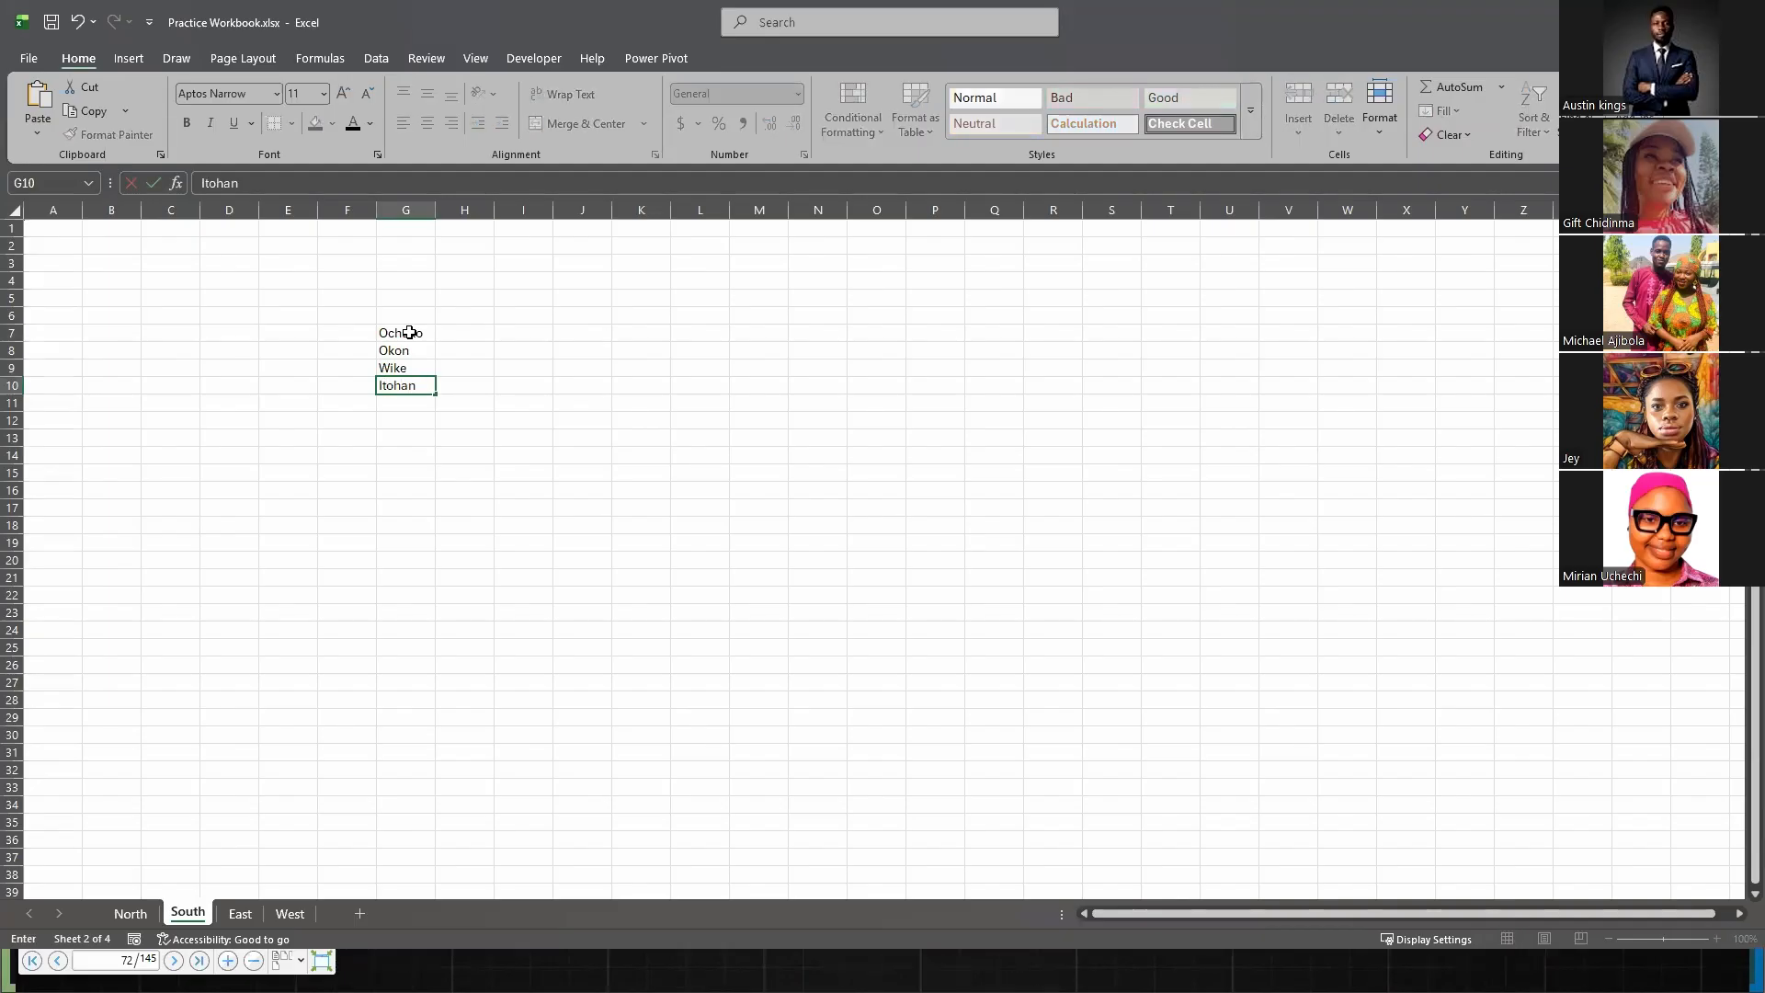
click(431, 436)
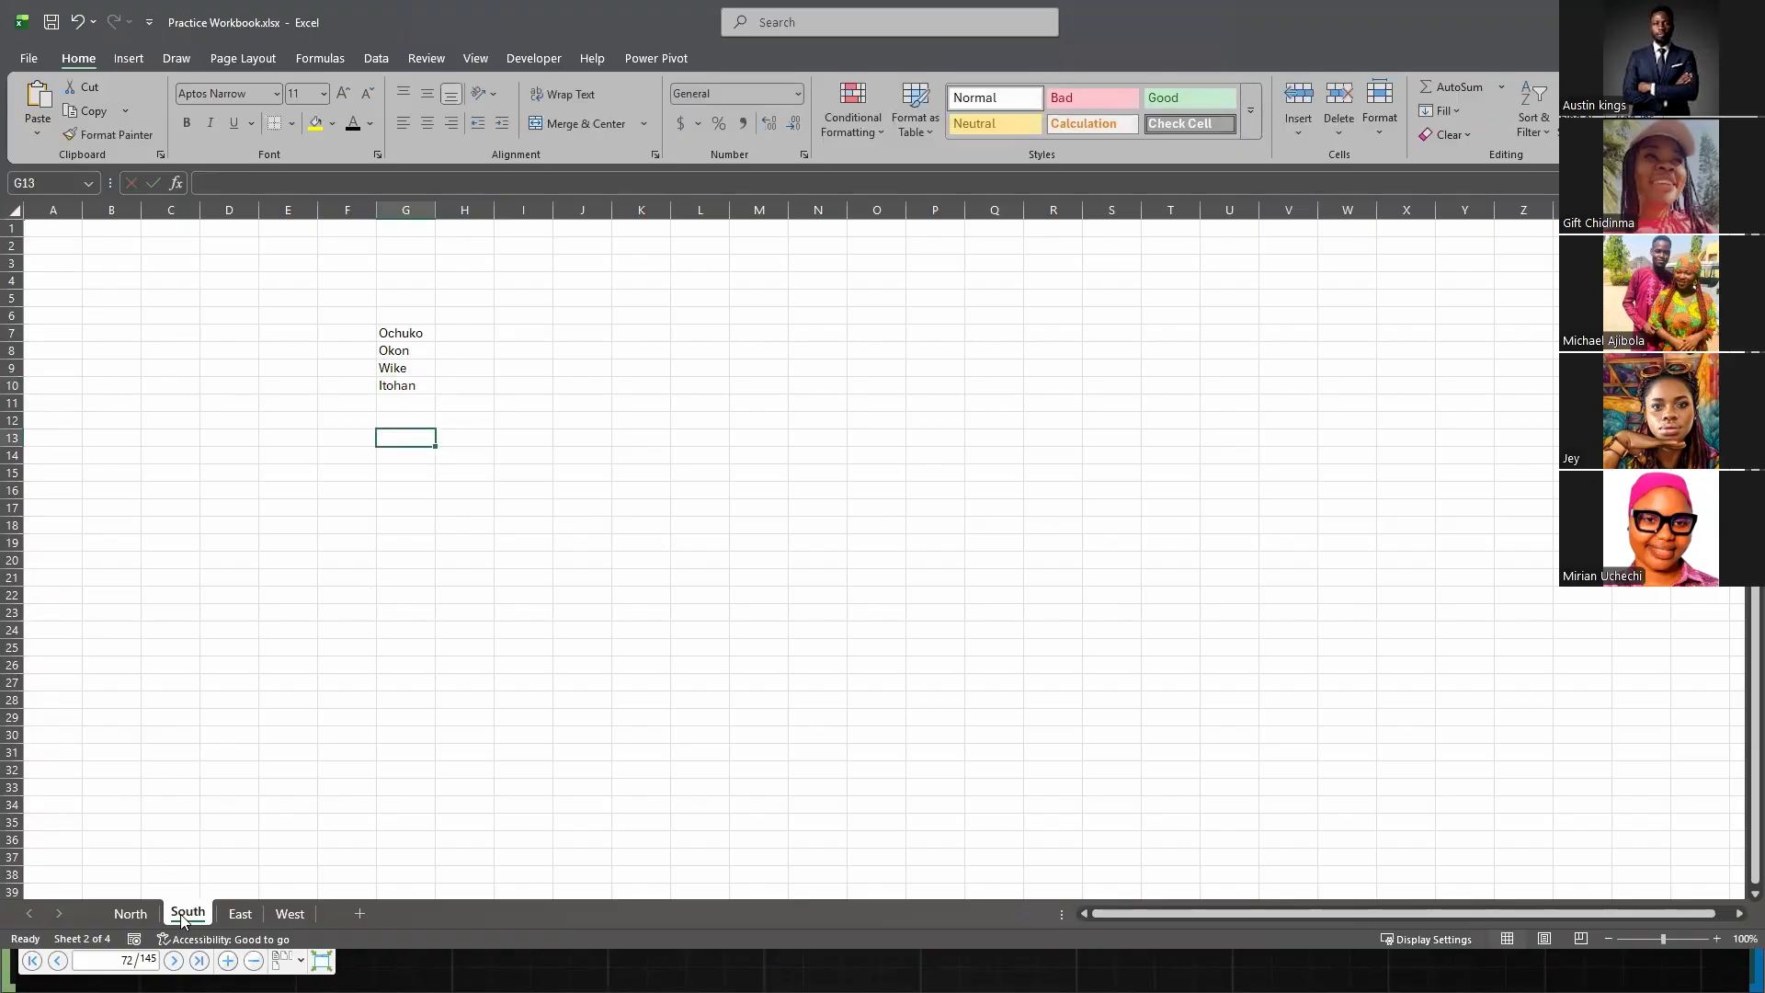
- On the East sheet, enter five people's first names down cells G7 to G11
click(246, 913)
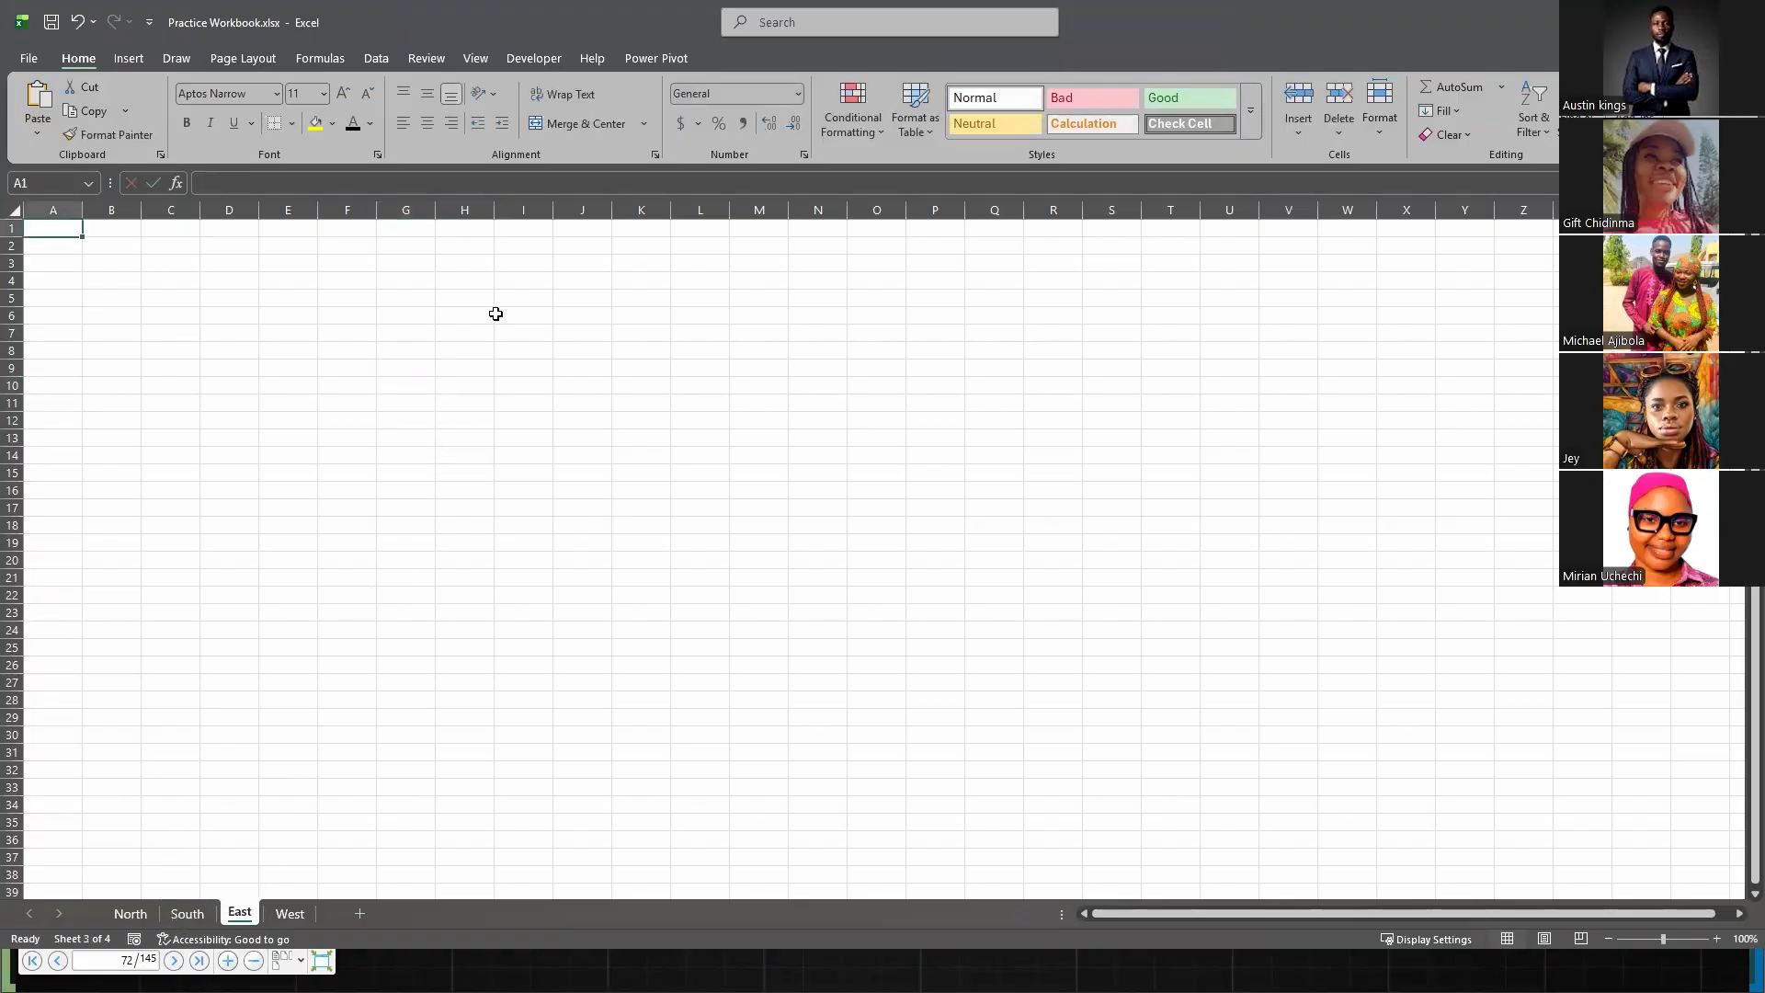
click(415, 341)
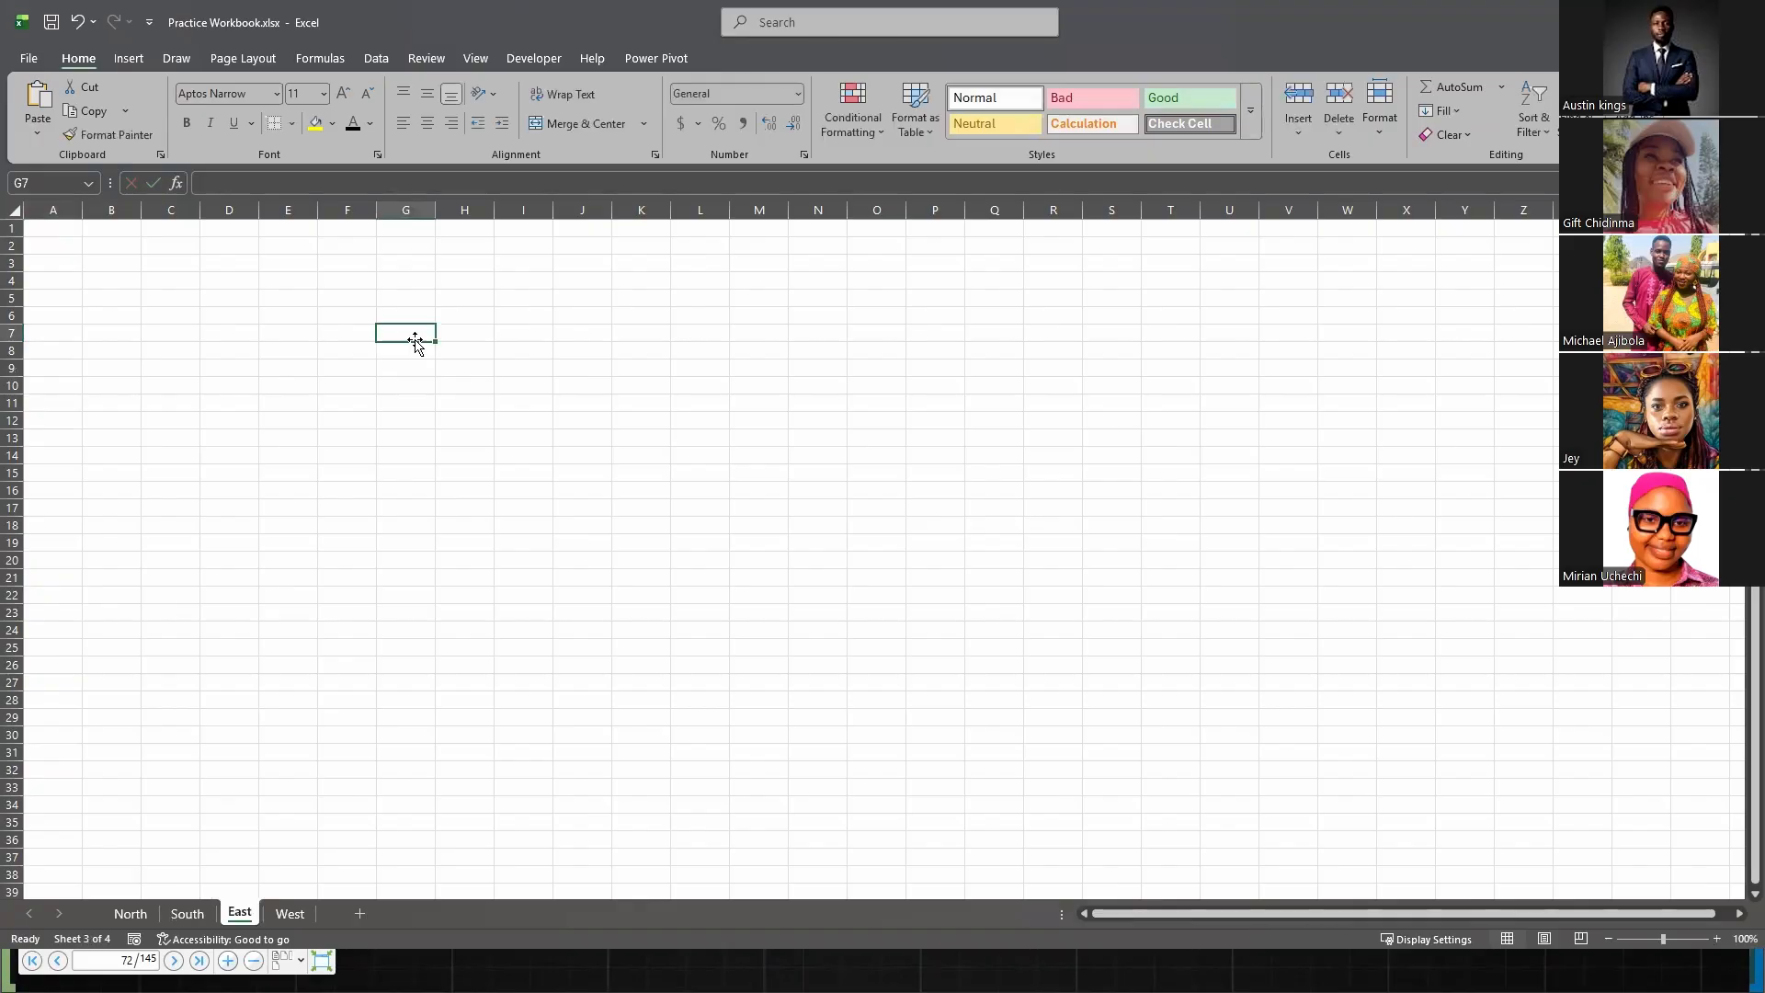
text(Amarach)
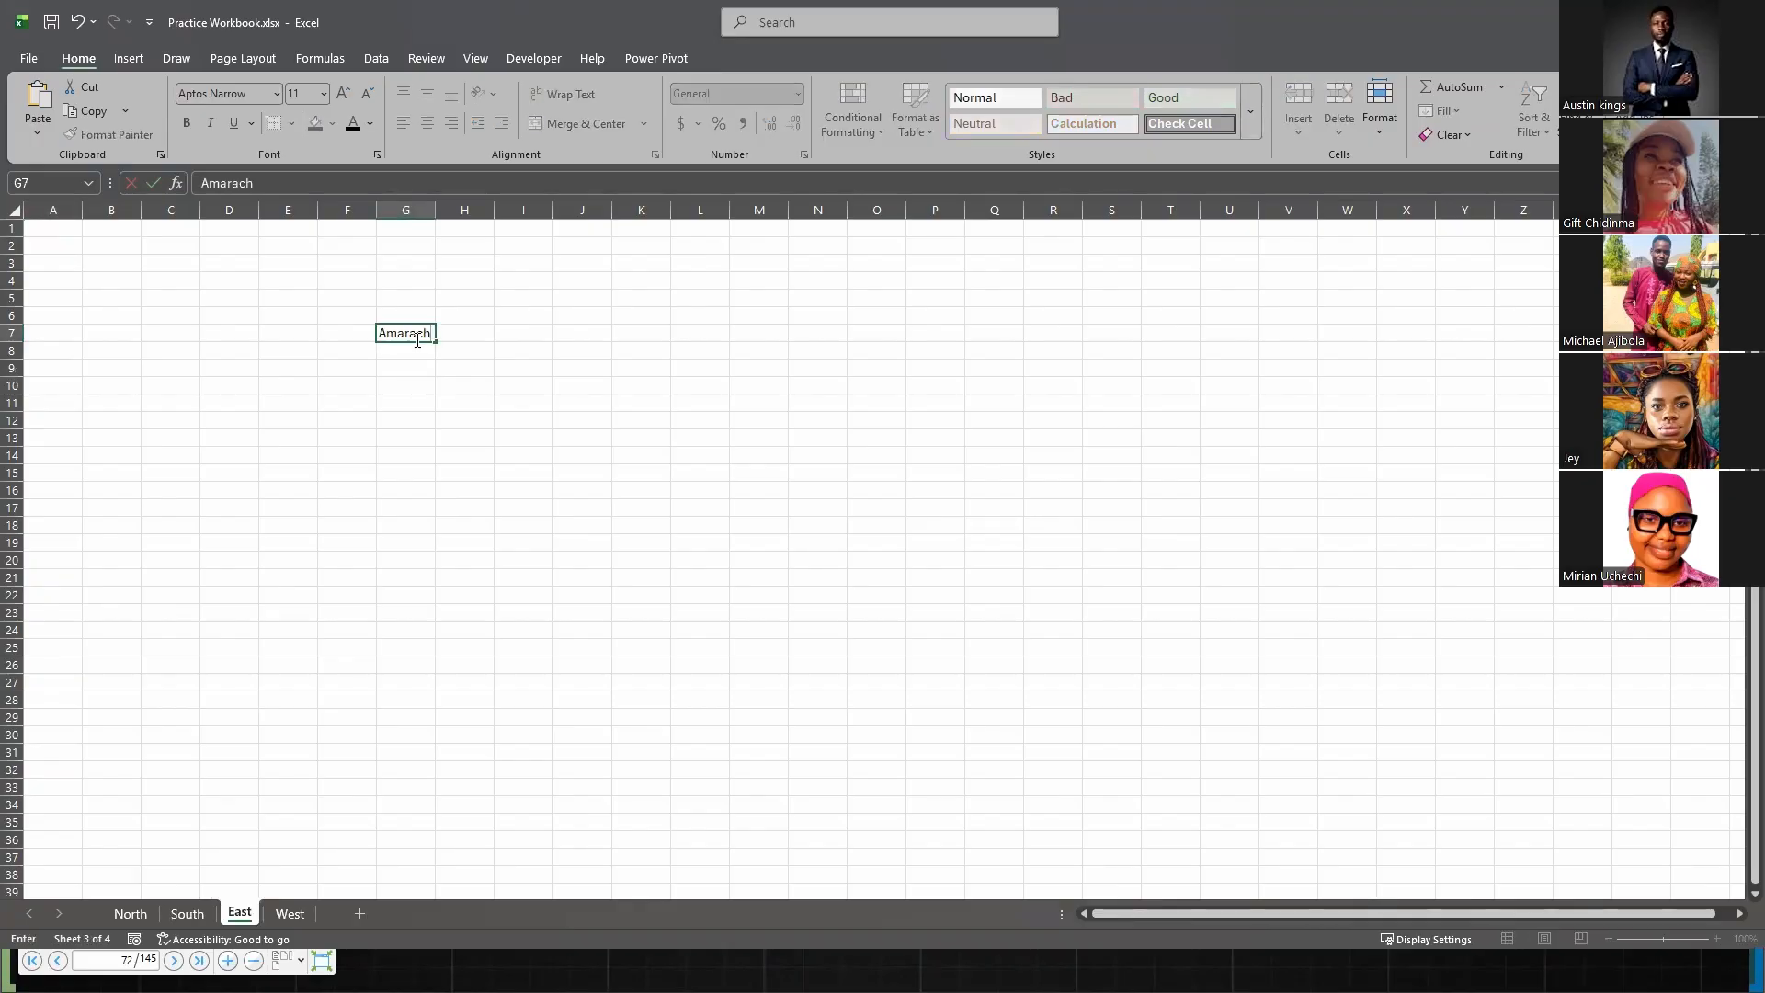
text(i)
key(Return)
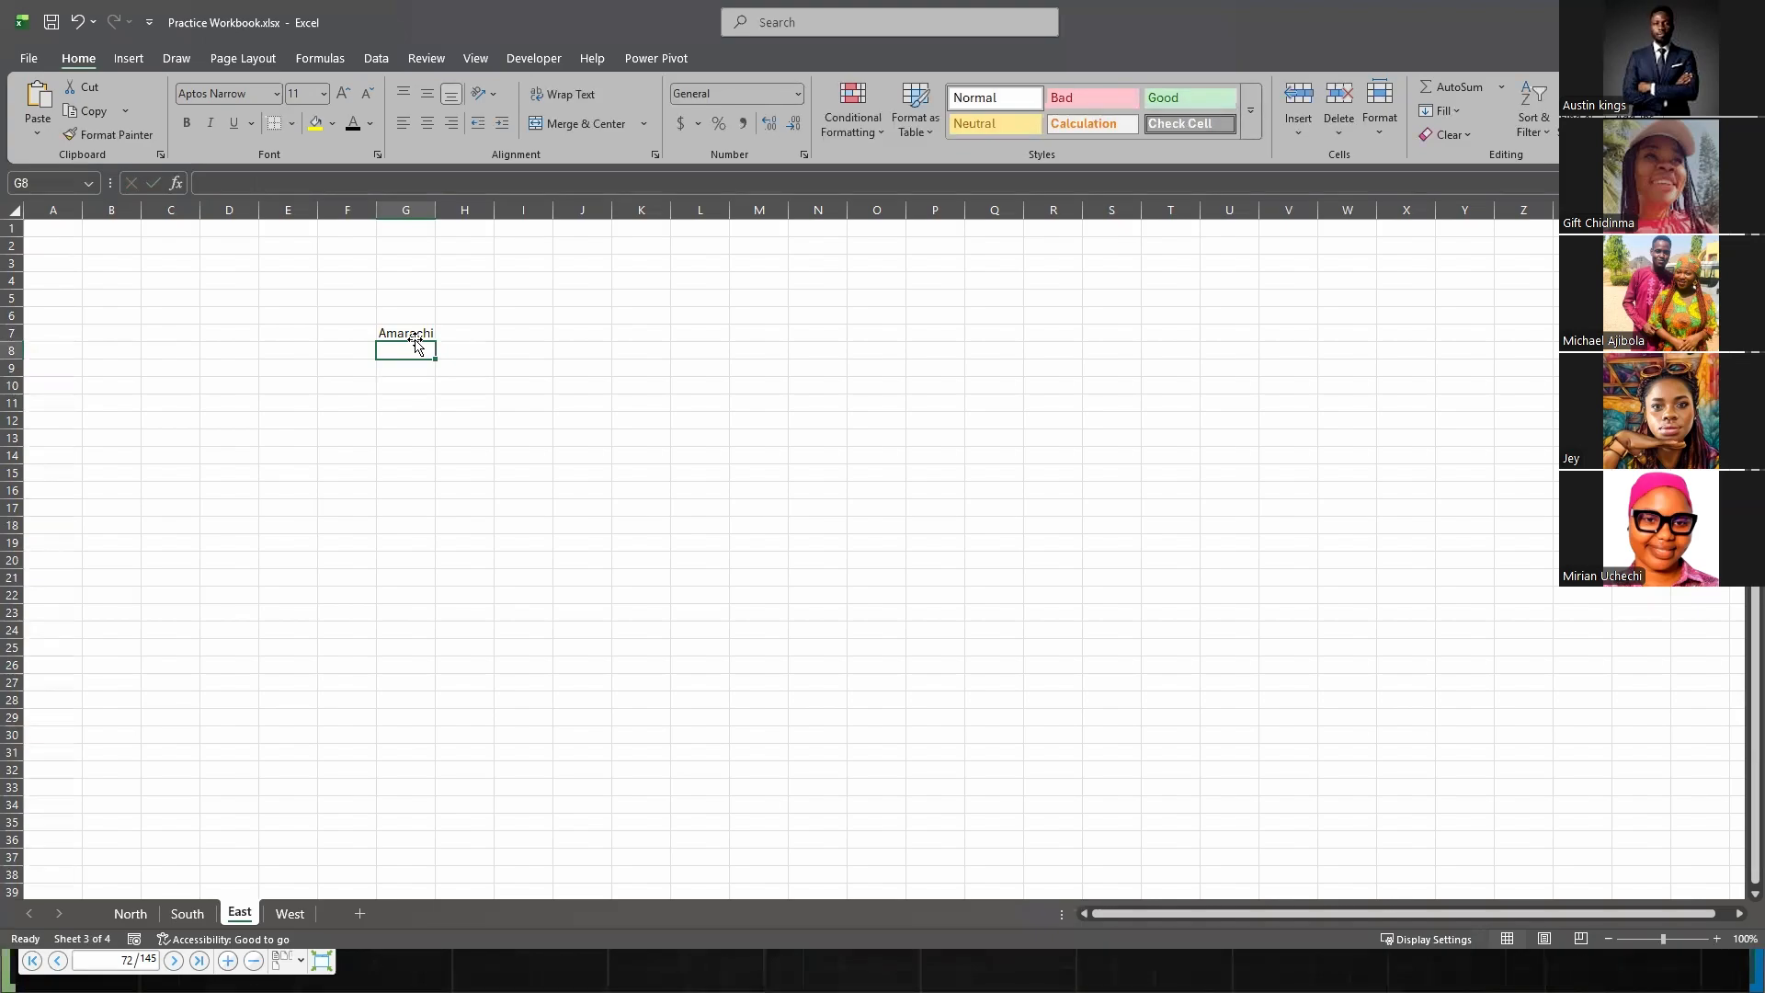
text(Ebube)
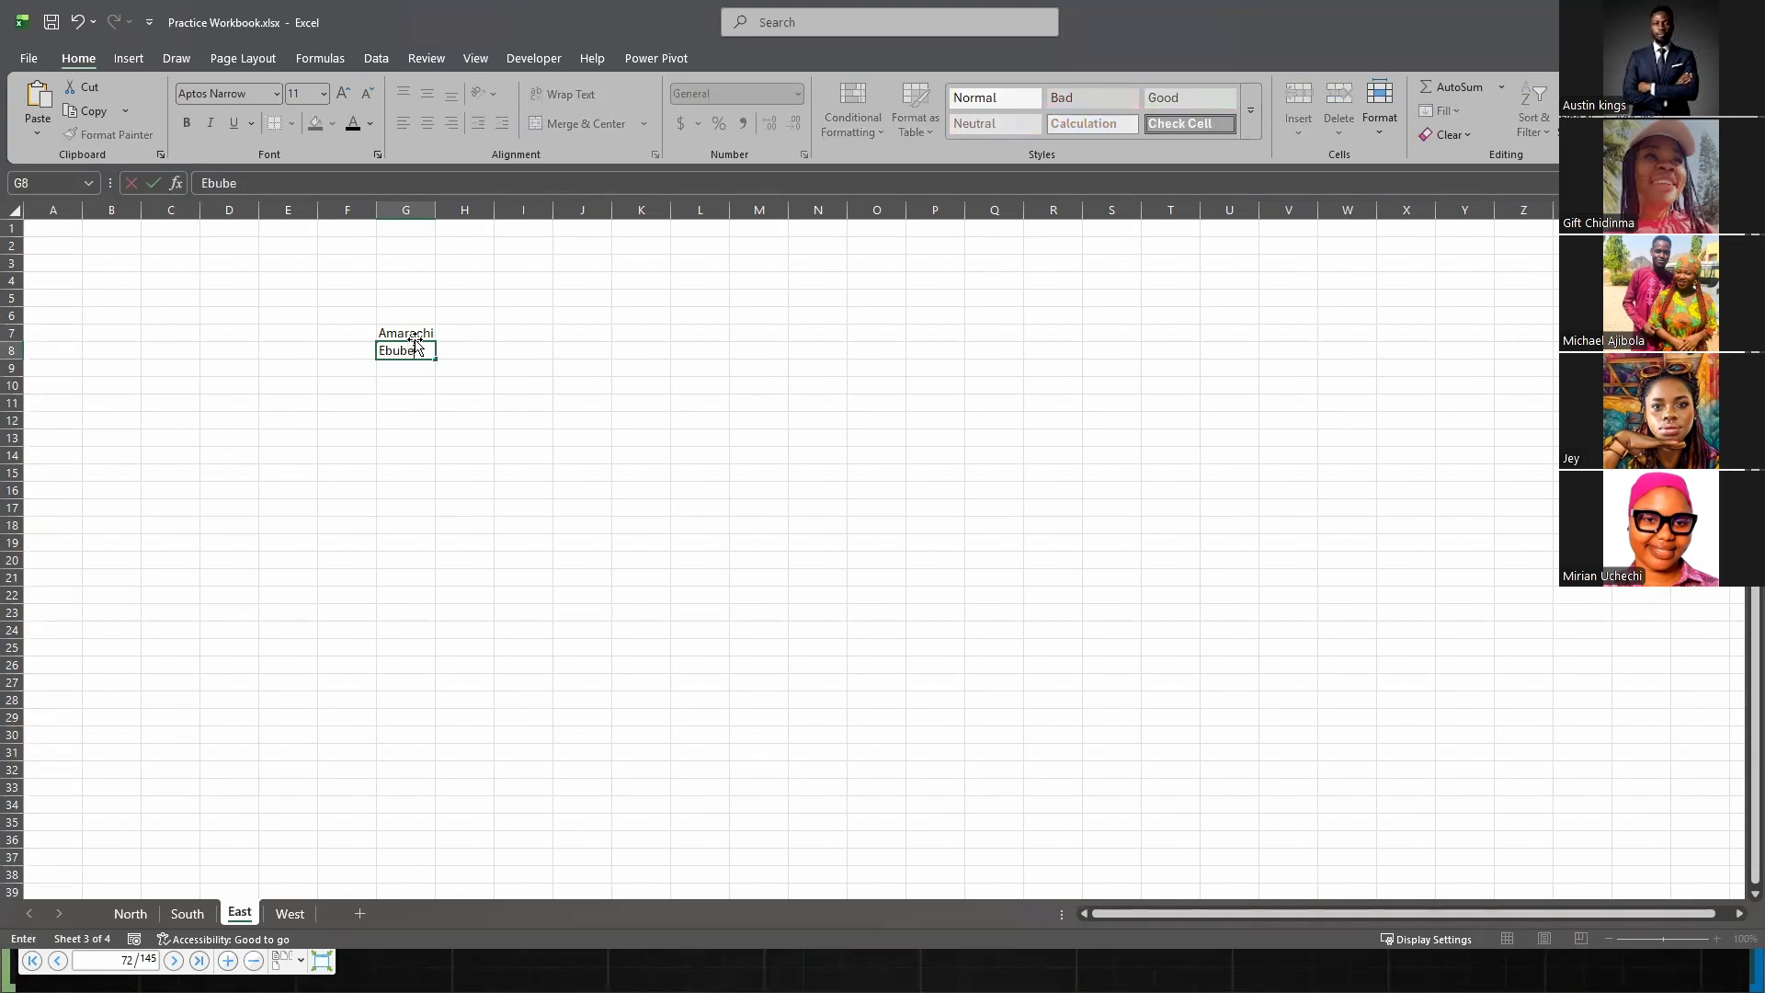
key(Return)
text(O)
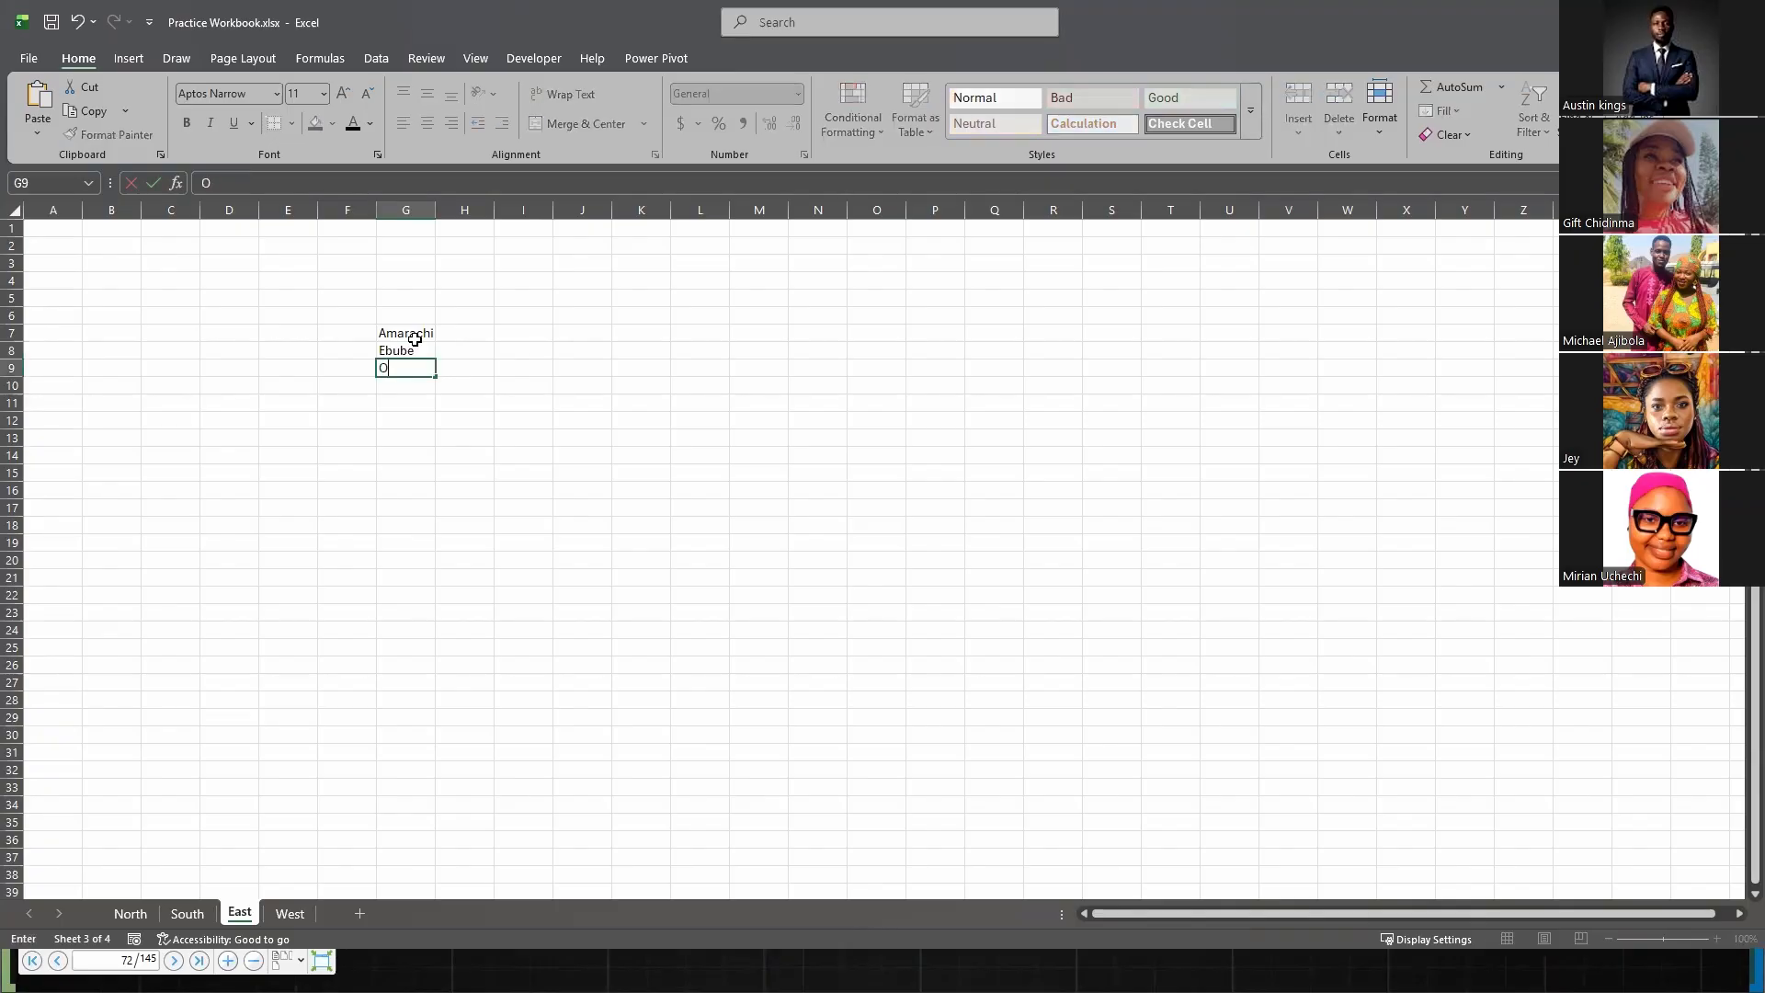
text(gechio)
key(Return)
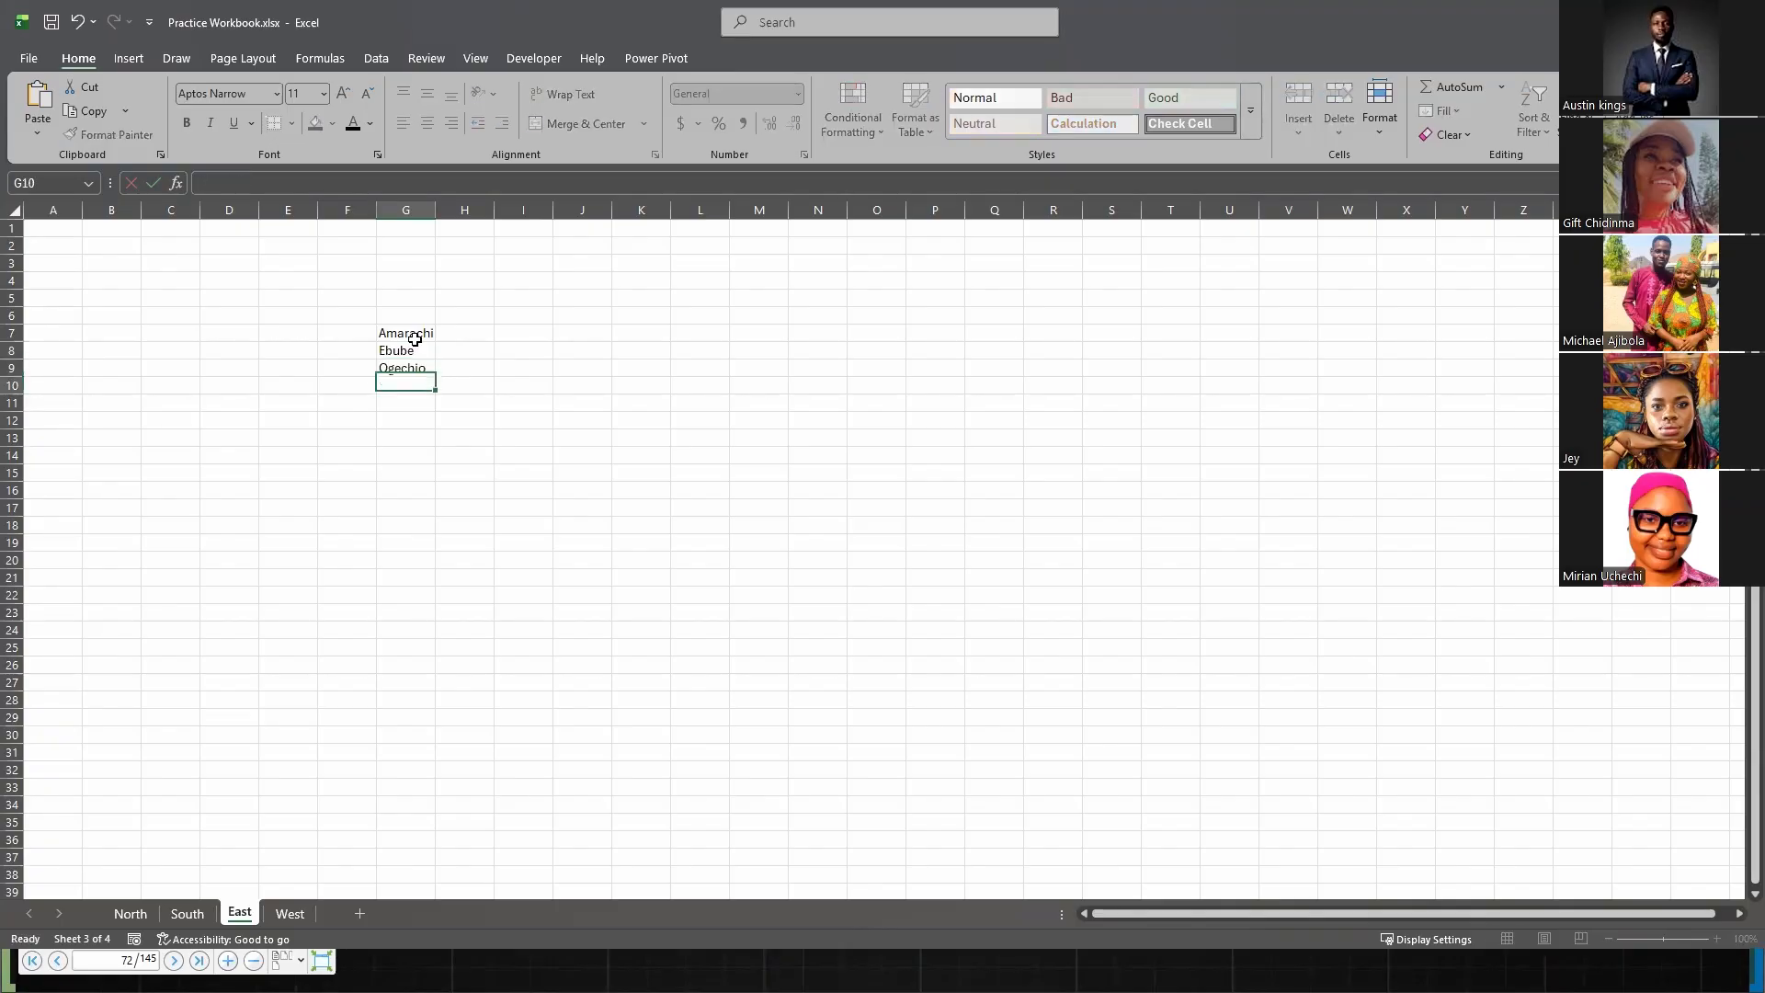
text(Chinasa)
key(Return)
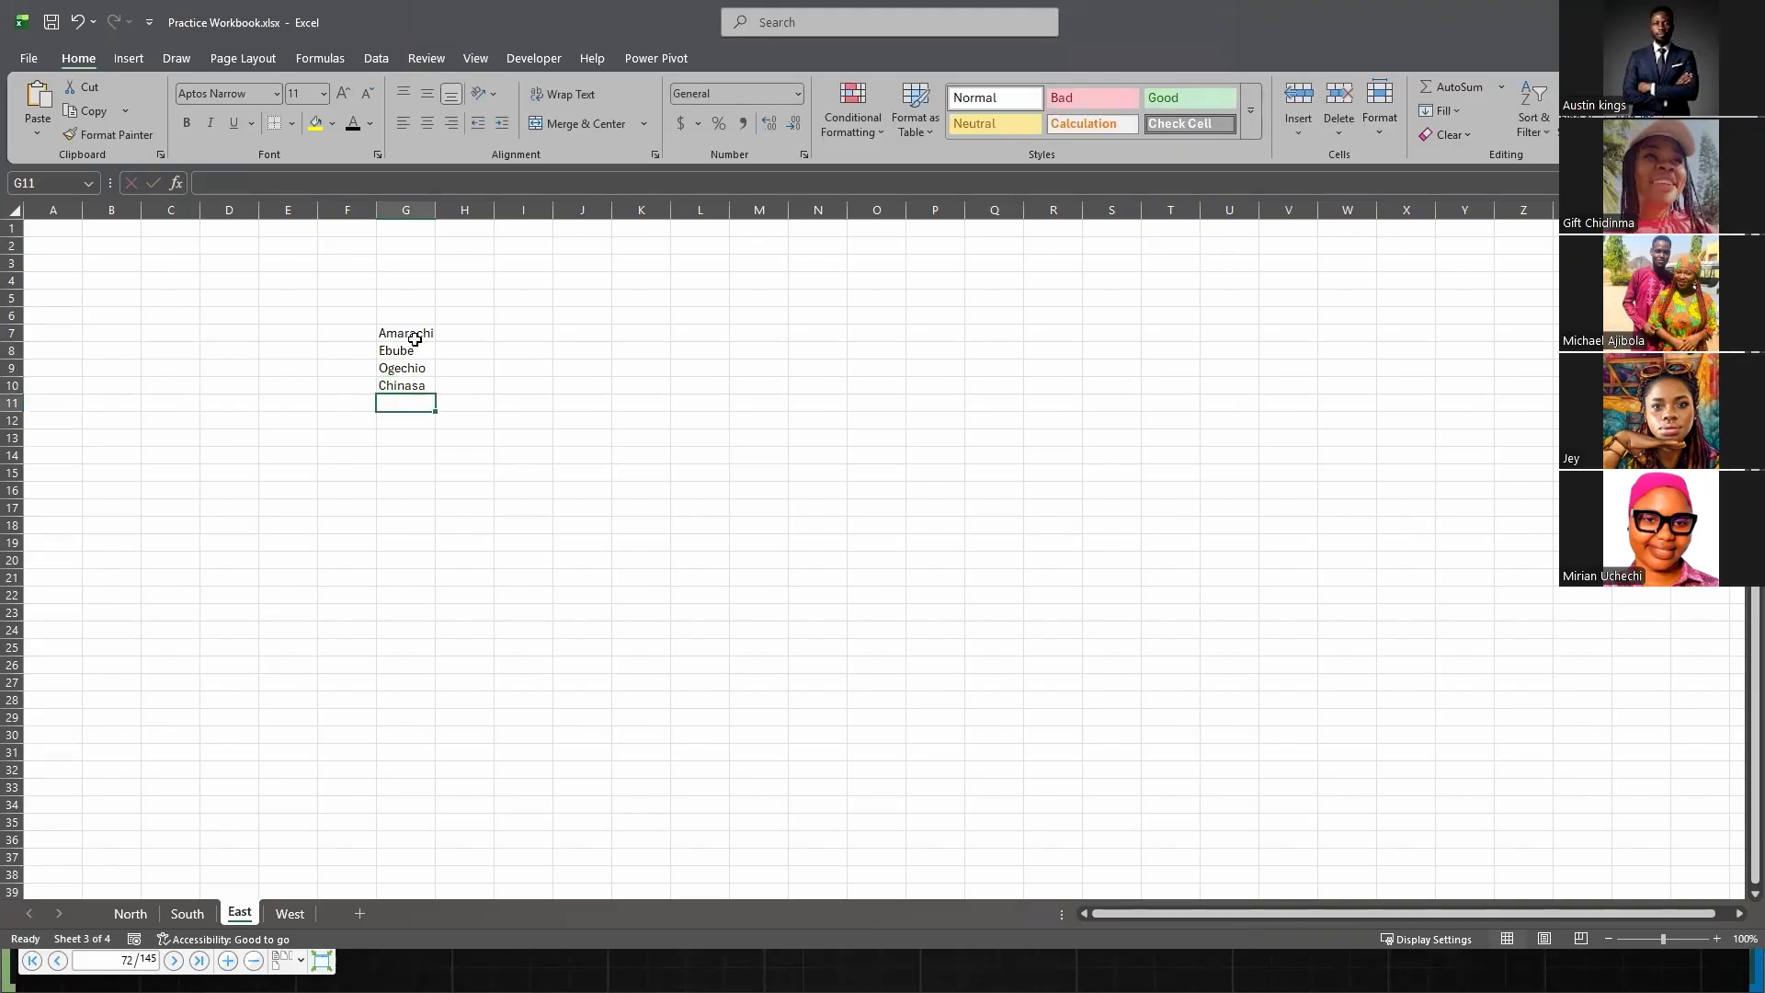
text(Emek)
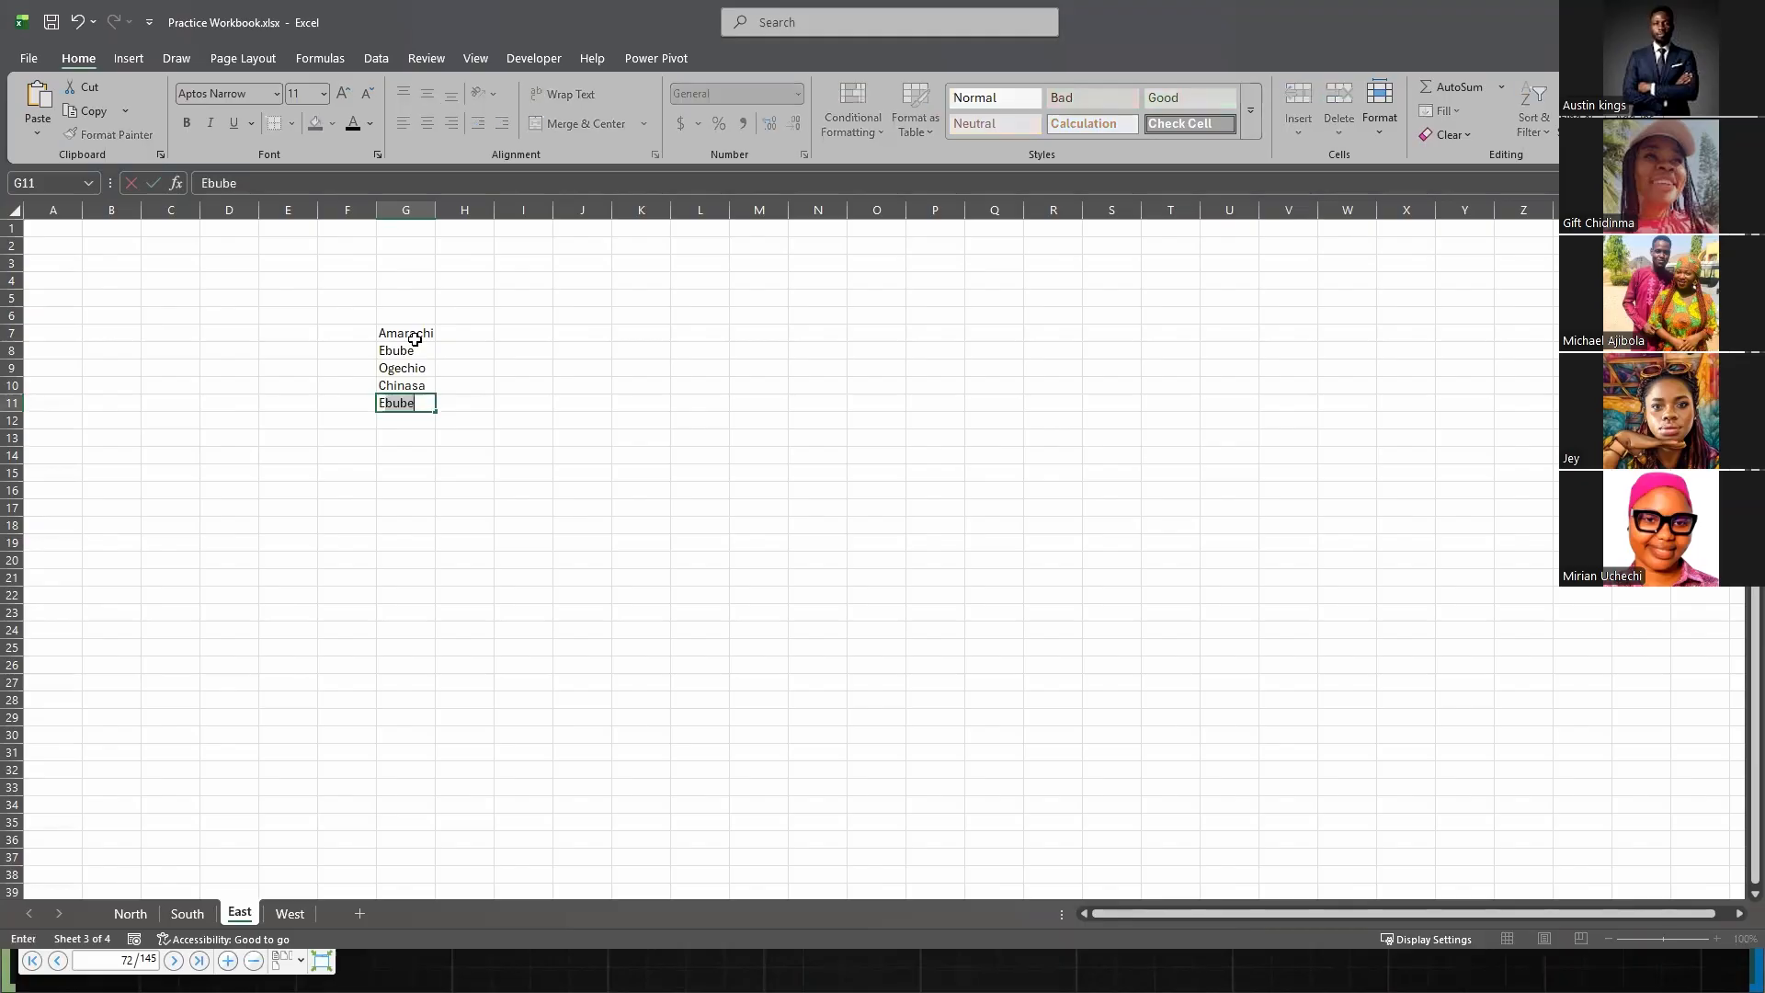
text(a)
click(346, 610)
- On the West sheet, enter five people's first names down cells G7 to G11
click(301, 910)
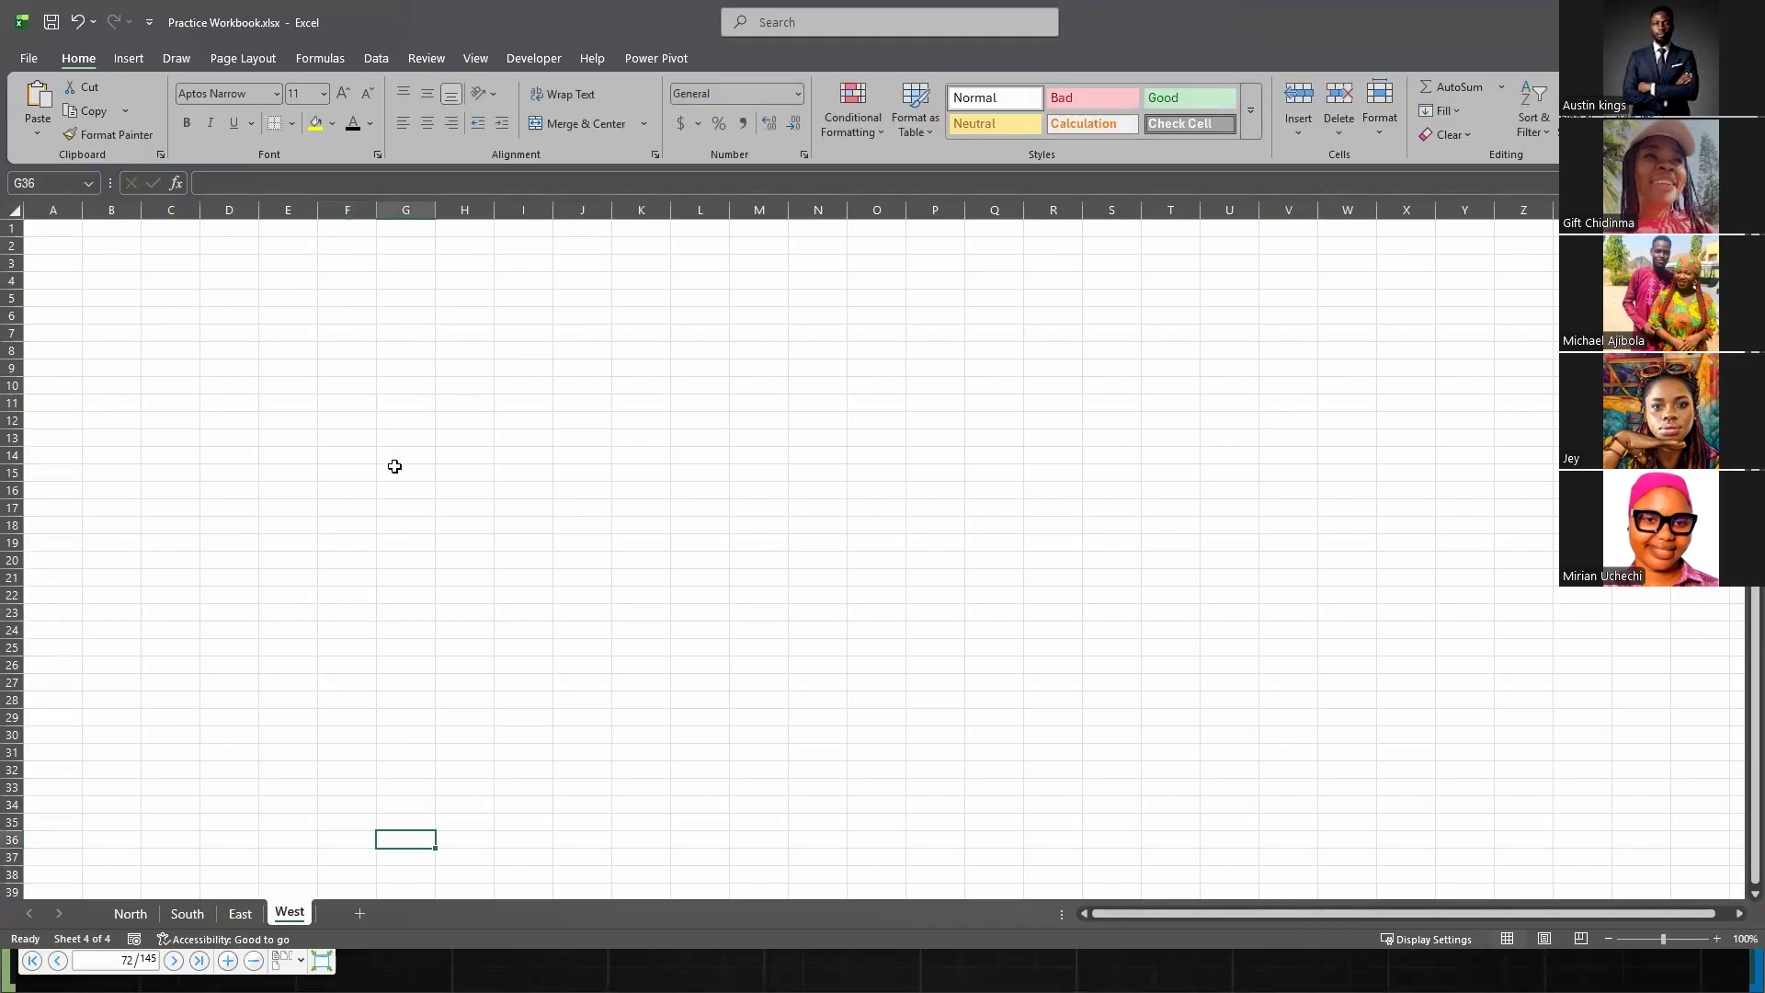
click(416, 340)
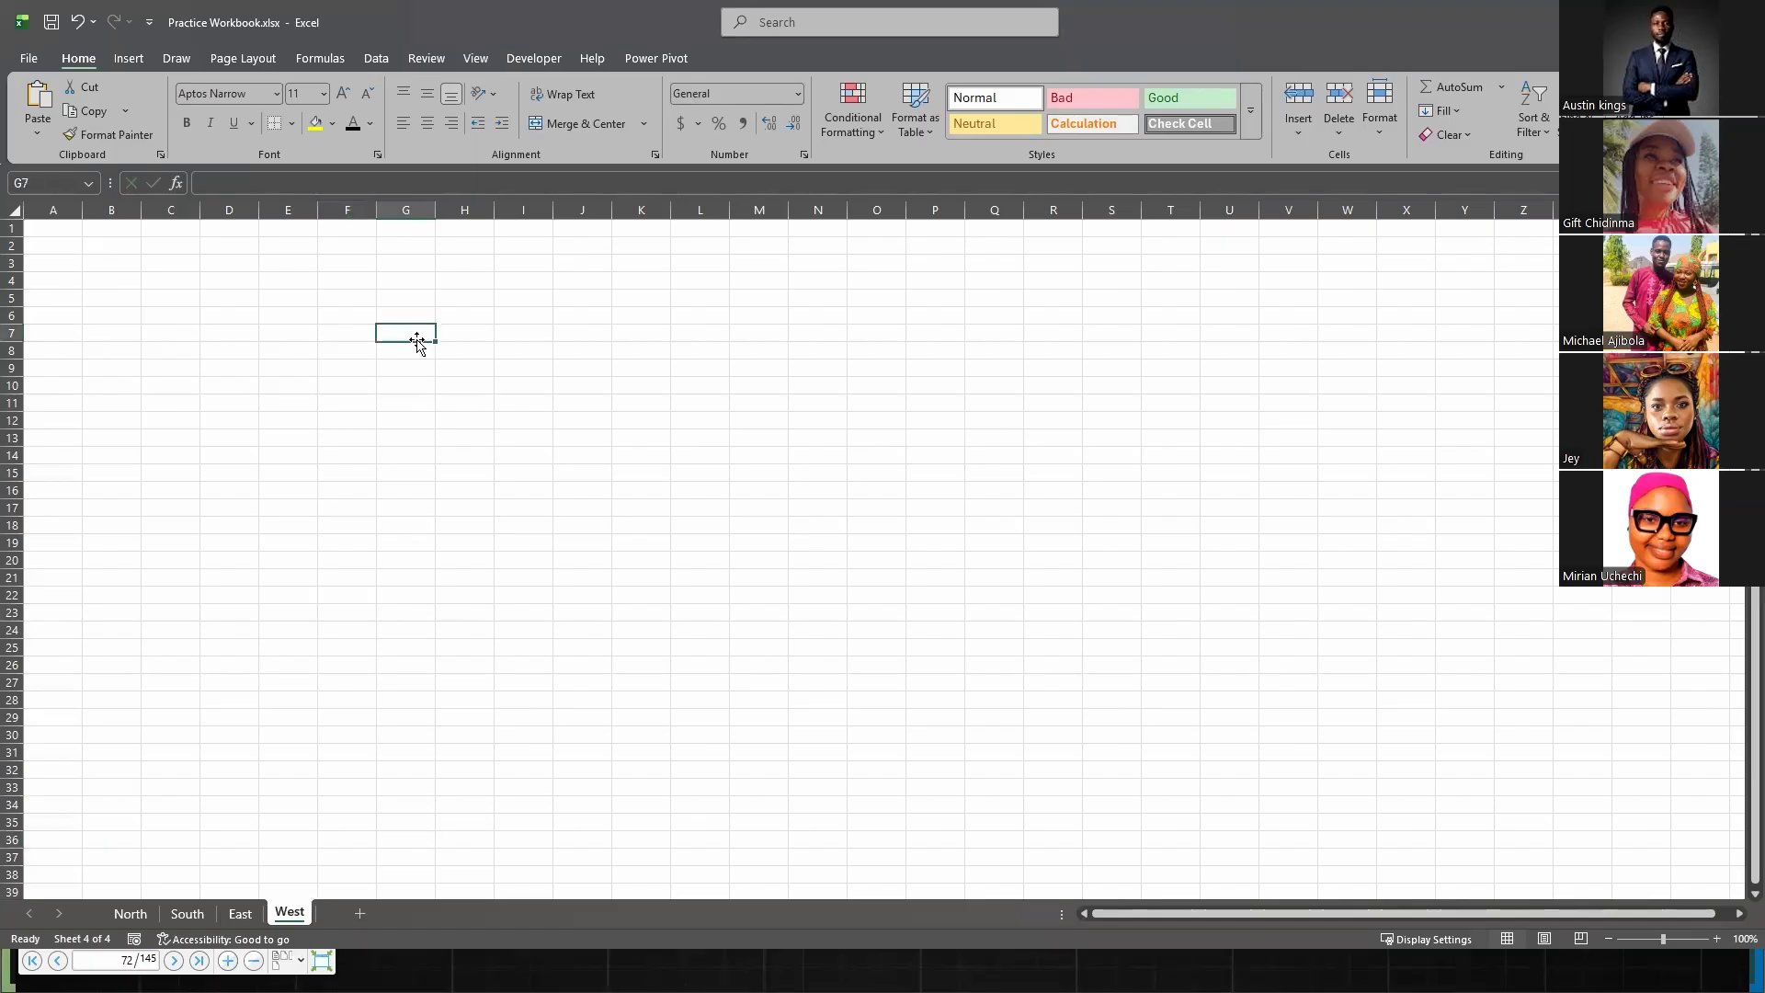
text(Afolab)
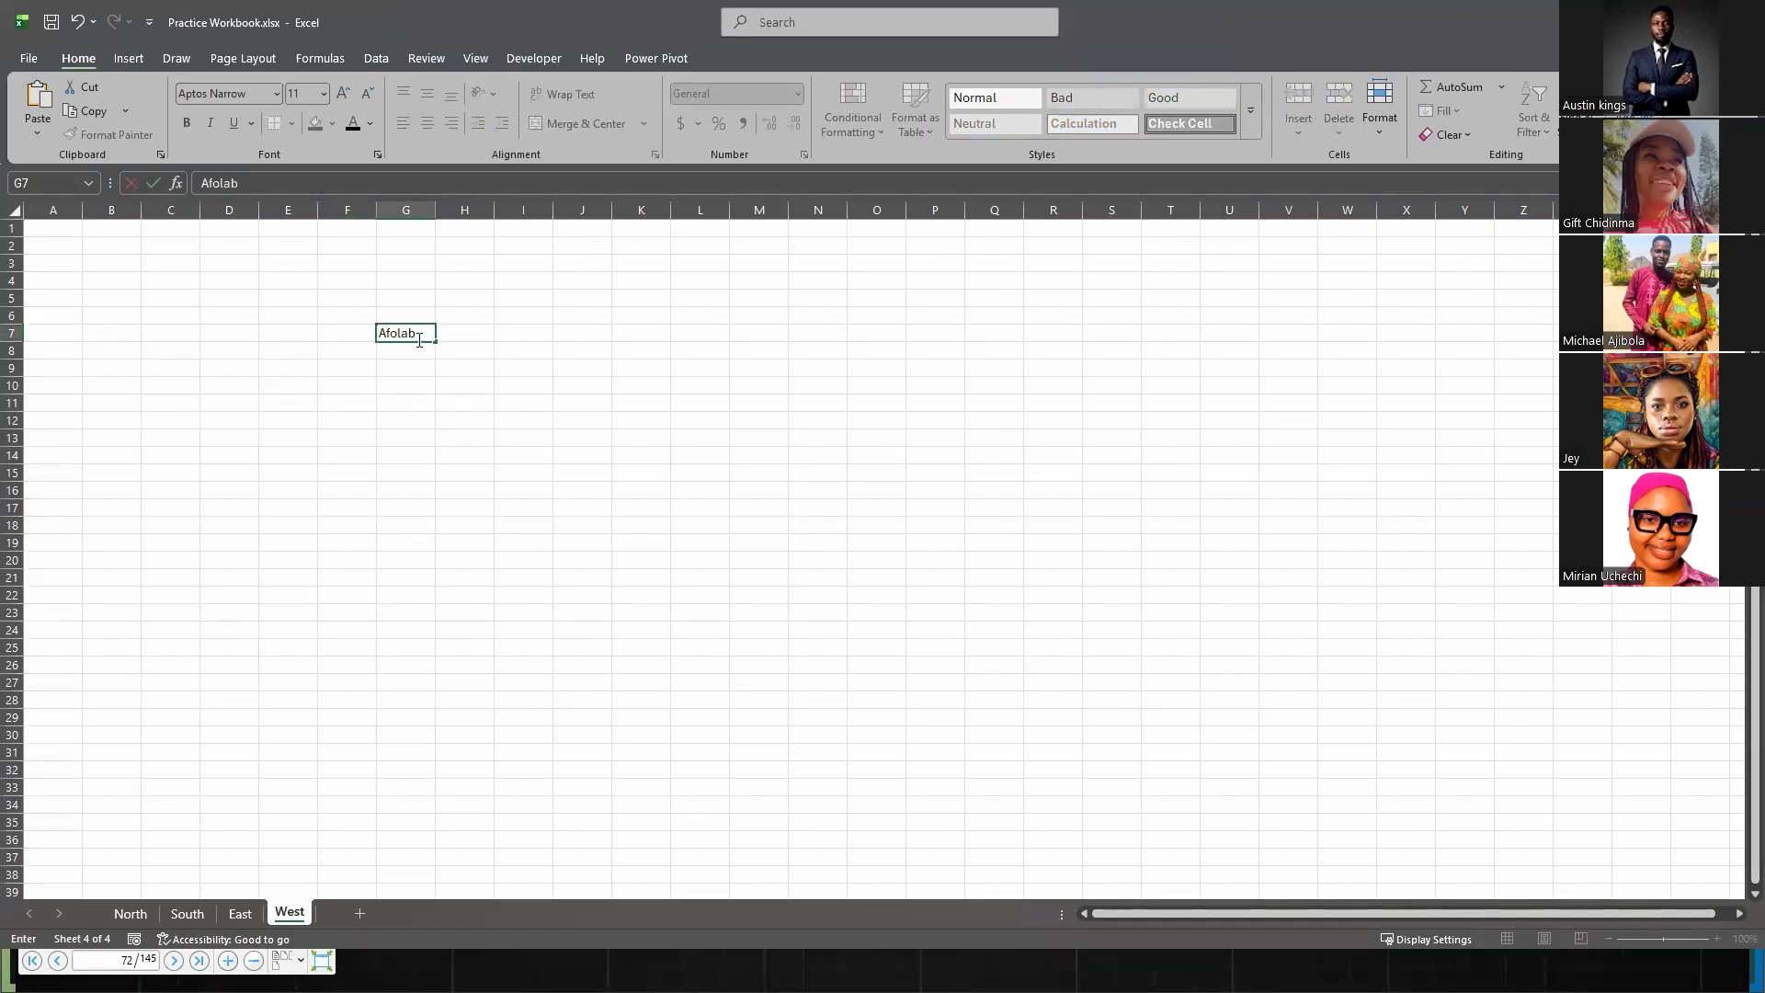
text(i)
key(Return)
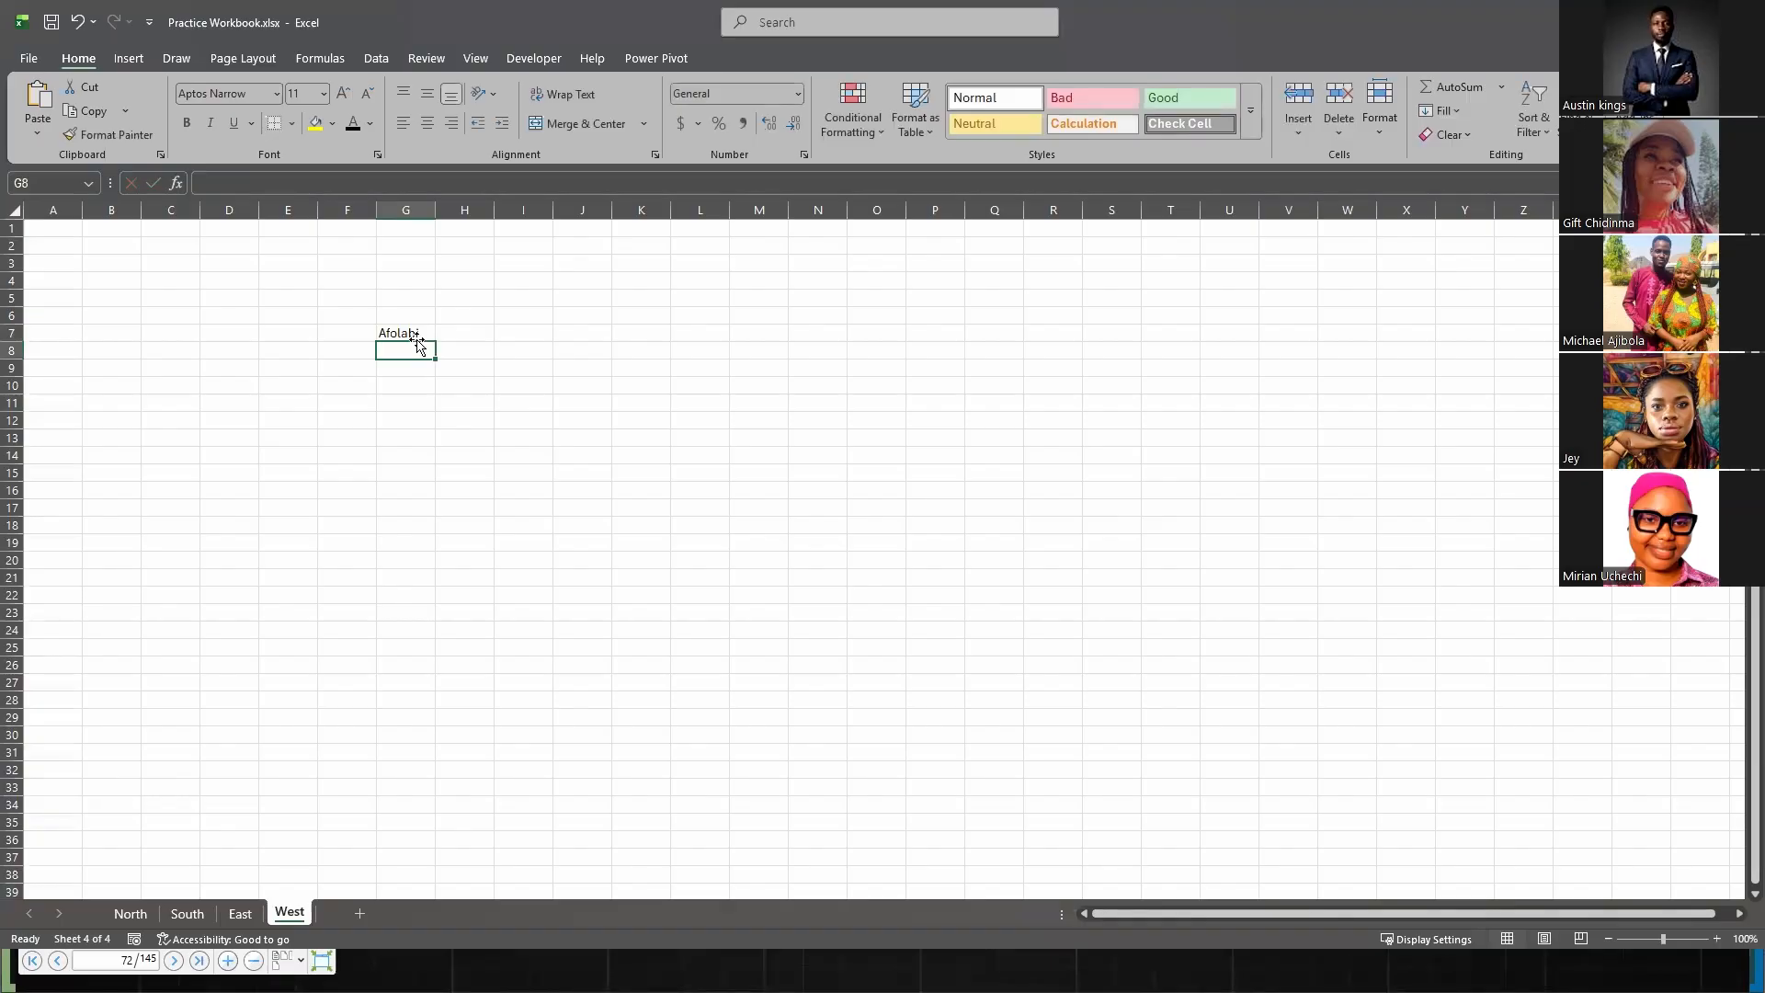
text(Lola)
key(Return)
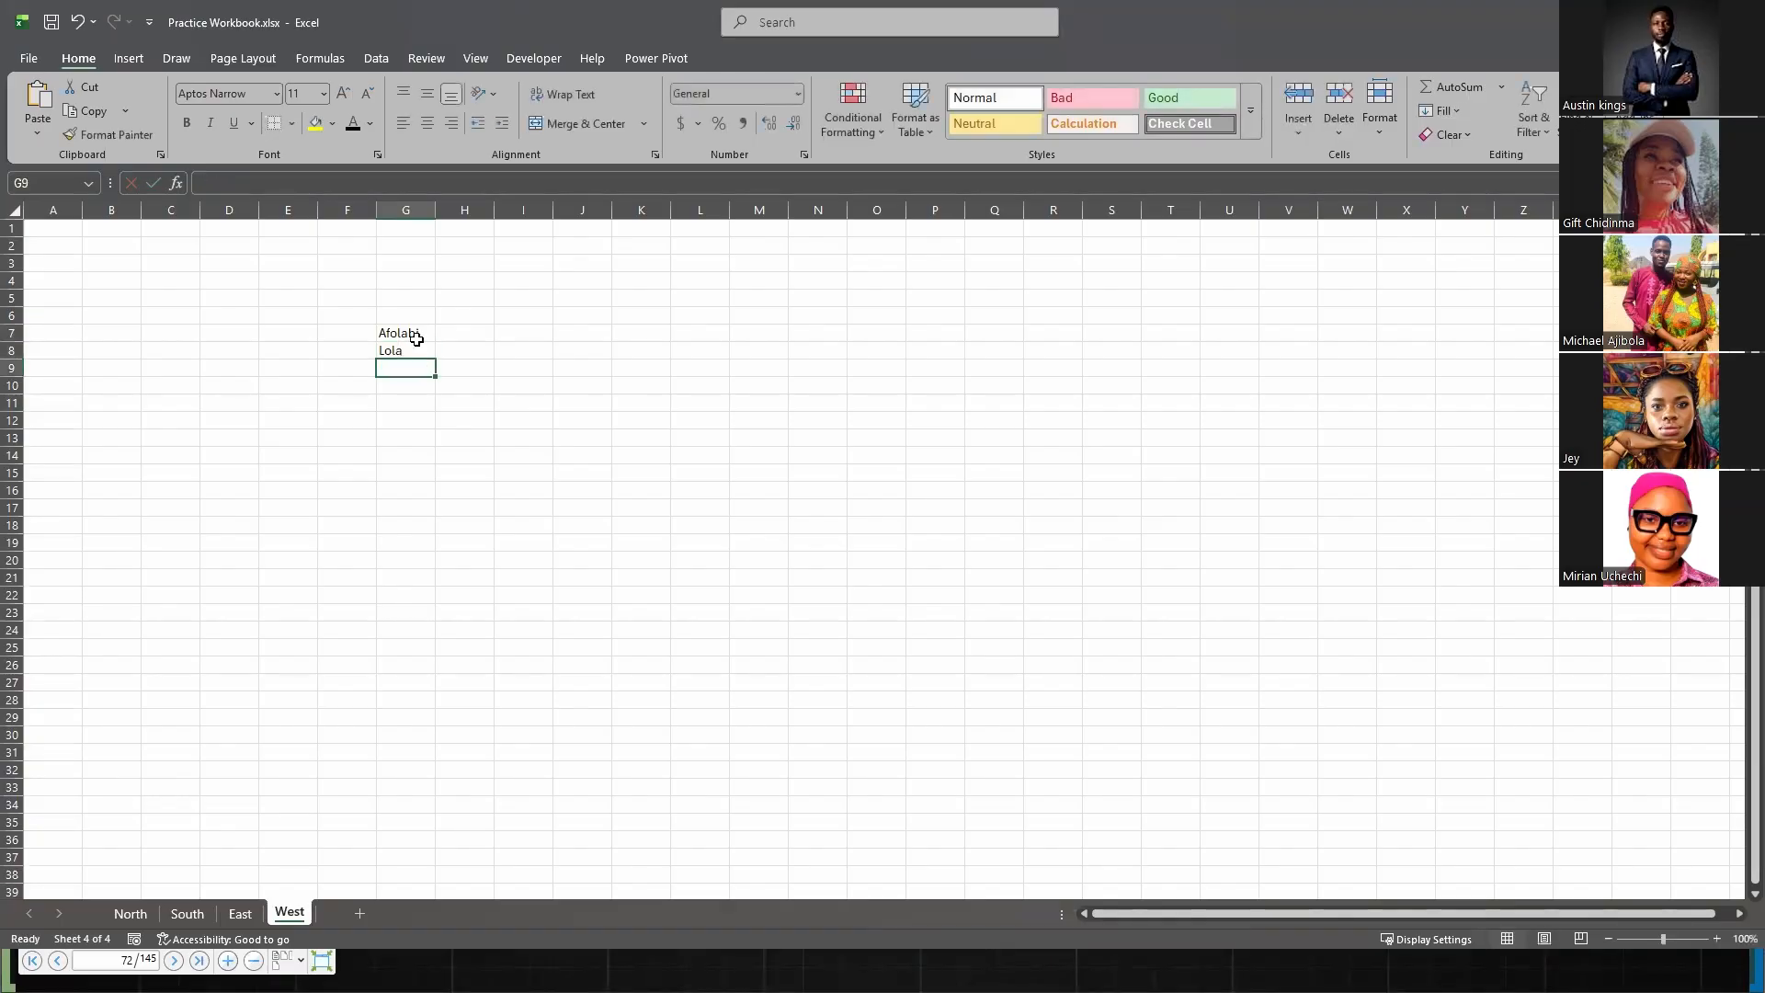
text(Femi)
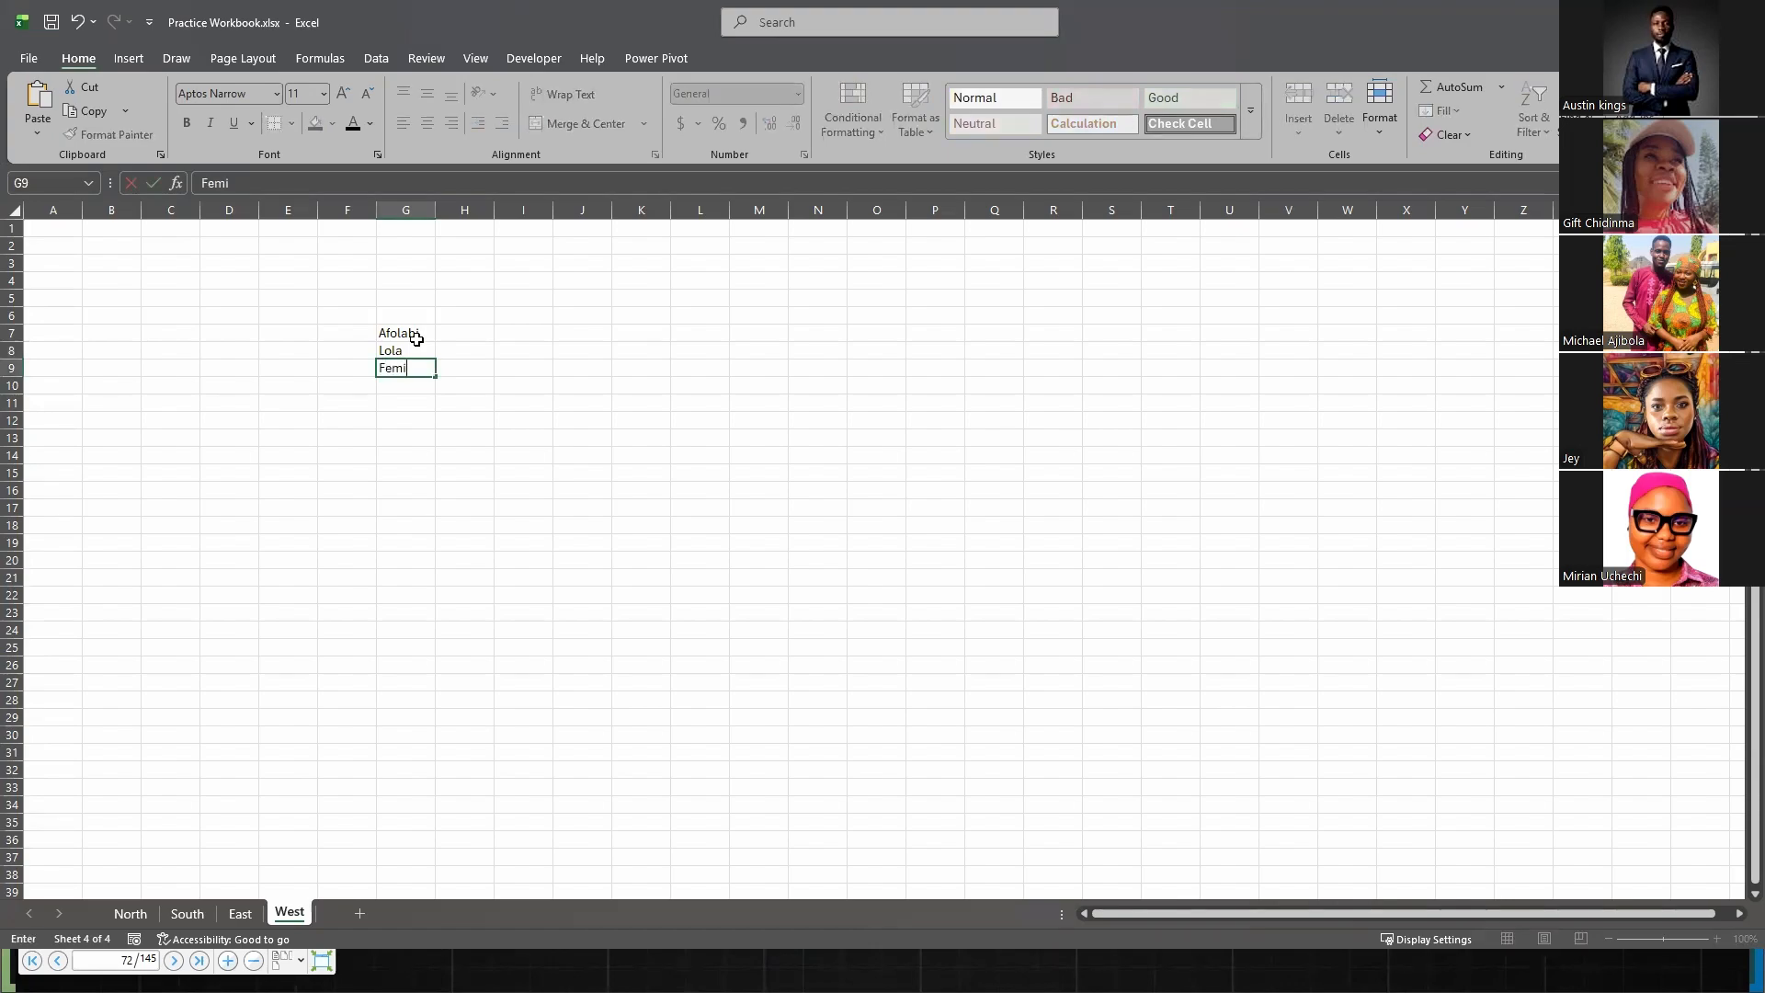
key(Return)
text(Bunmi)
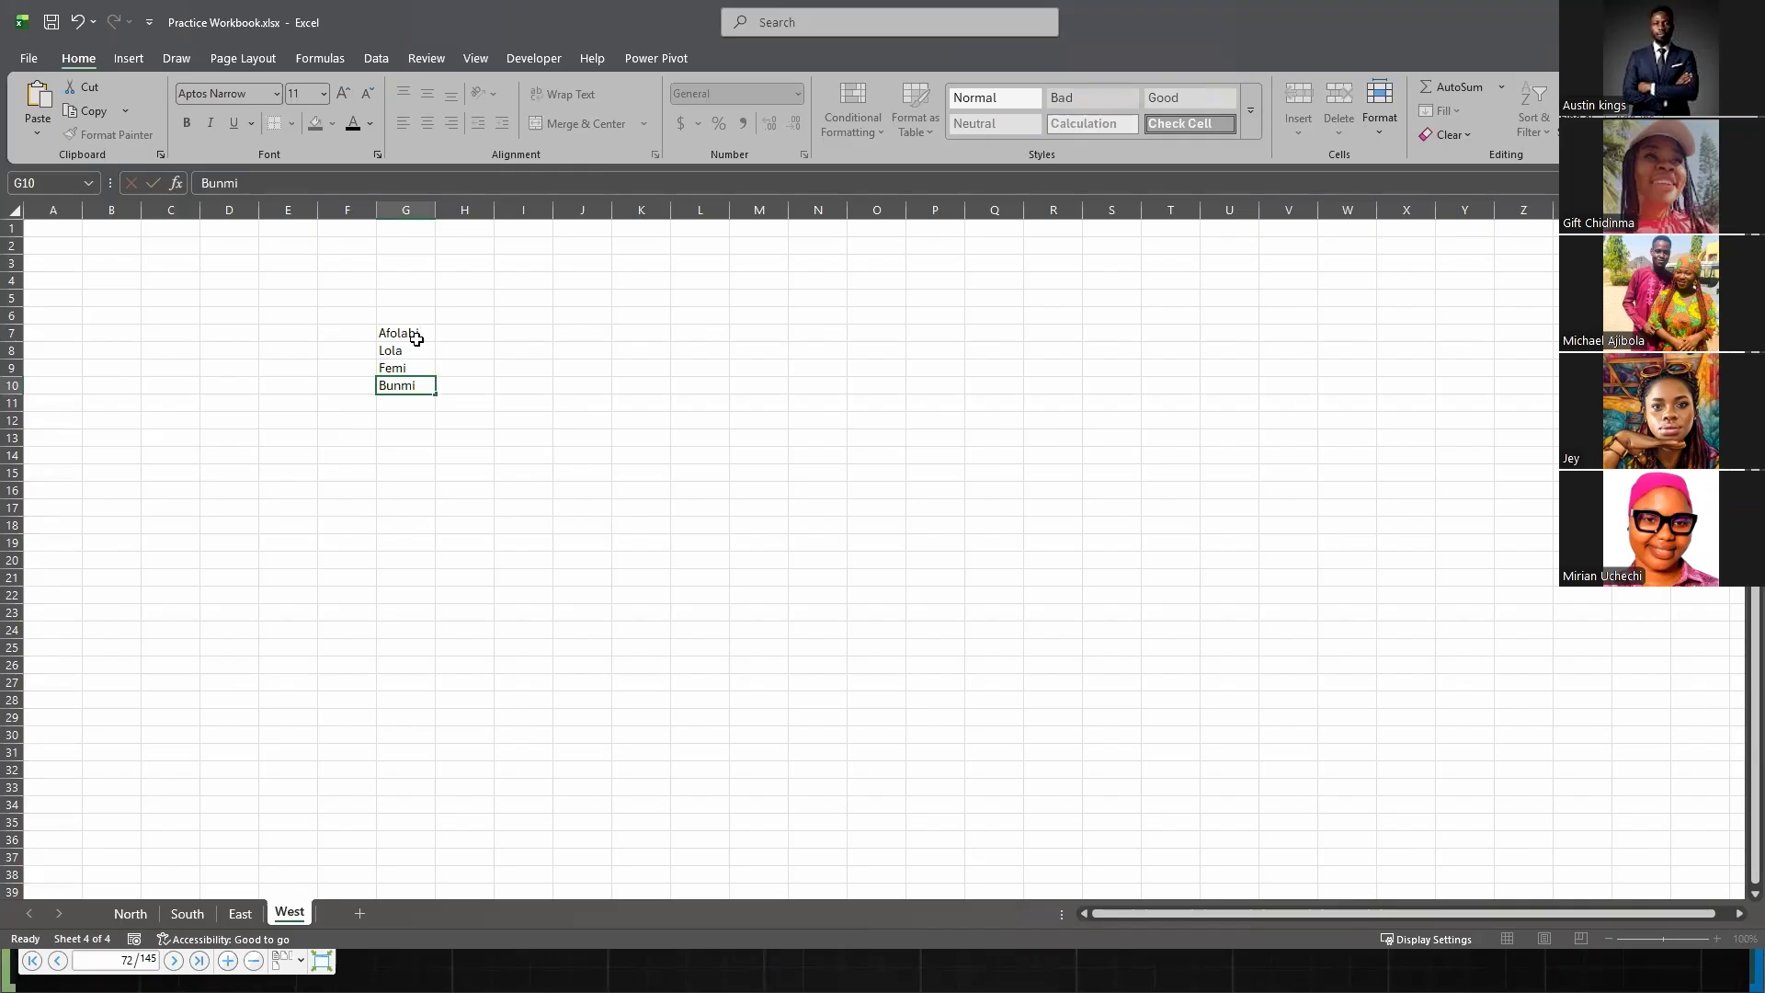
key(Return)
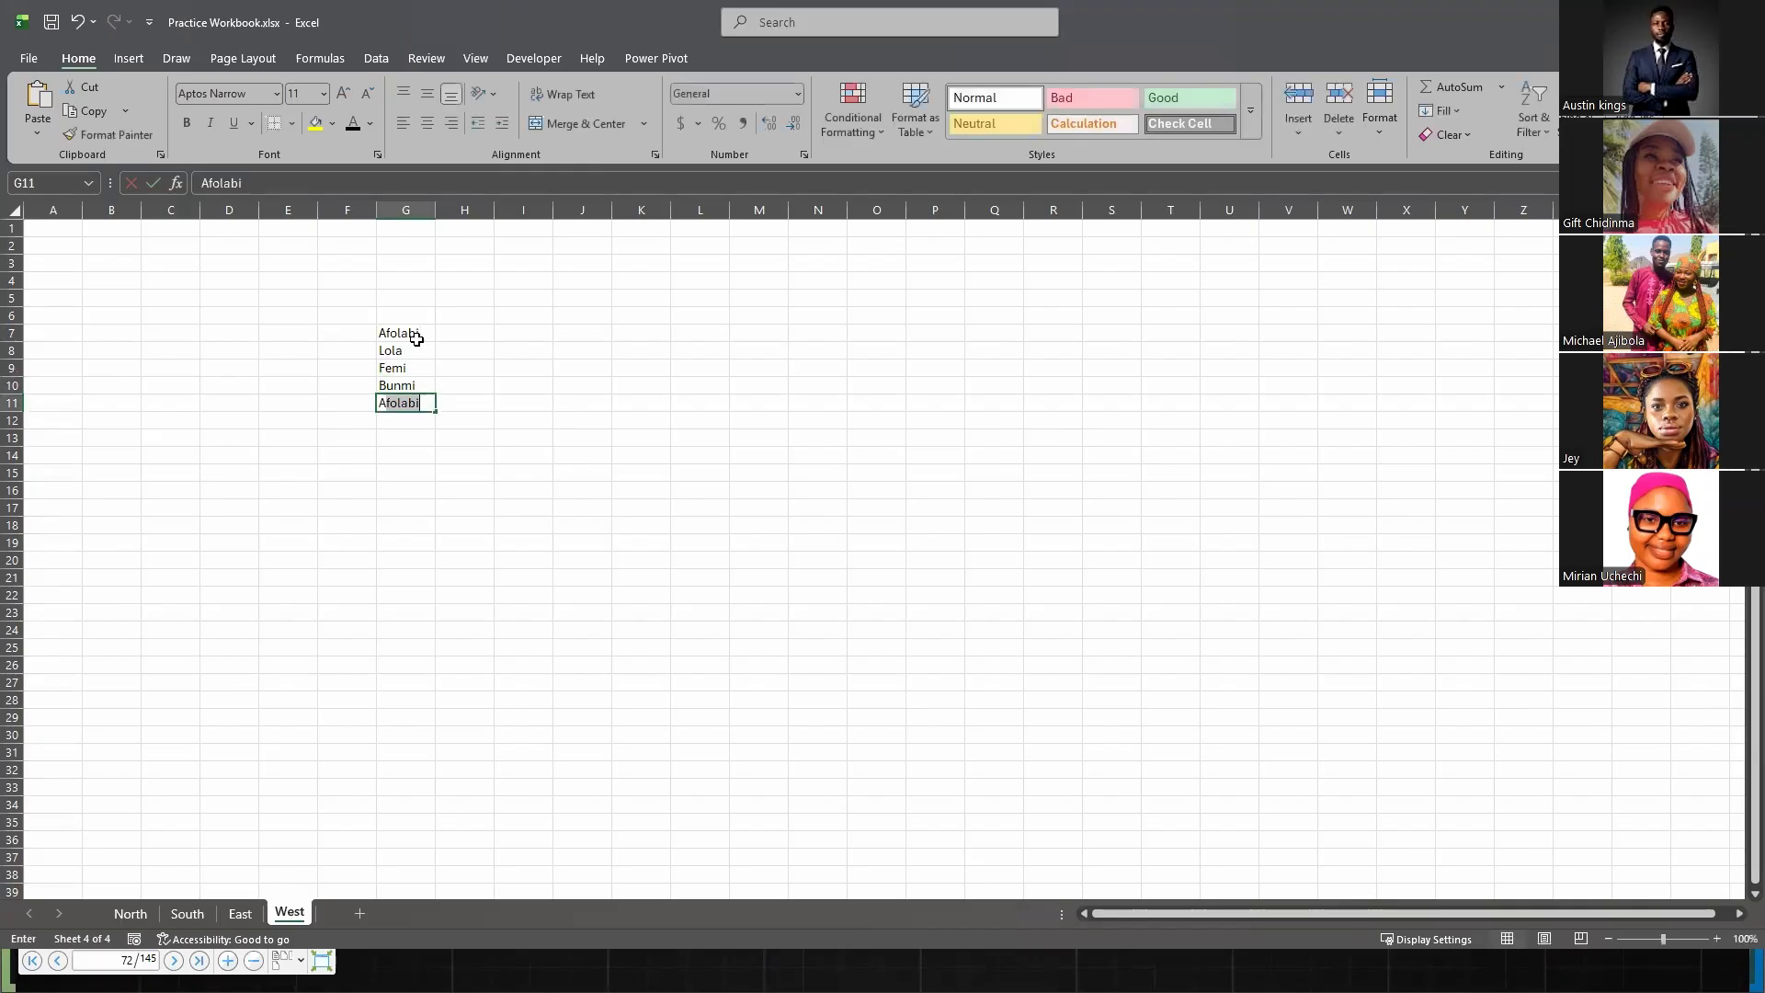
text(Ayo)
click(735, 506)
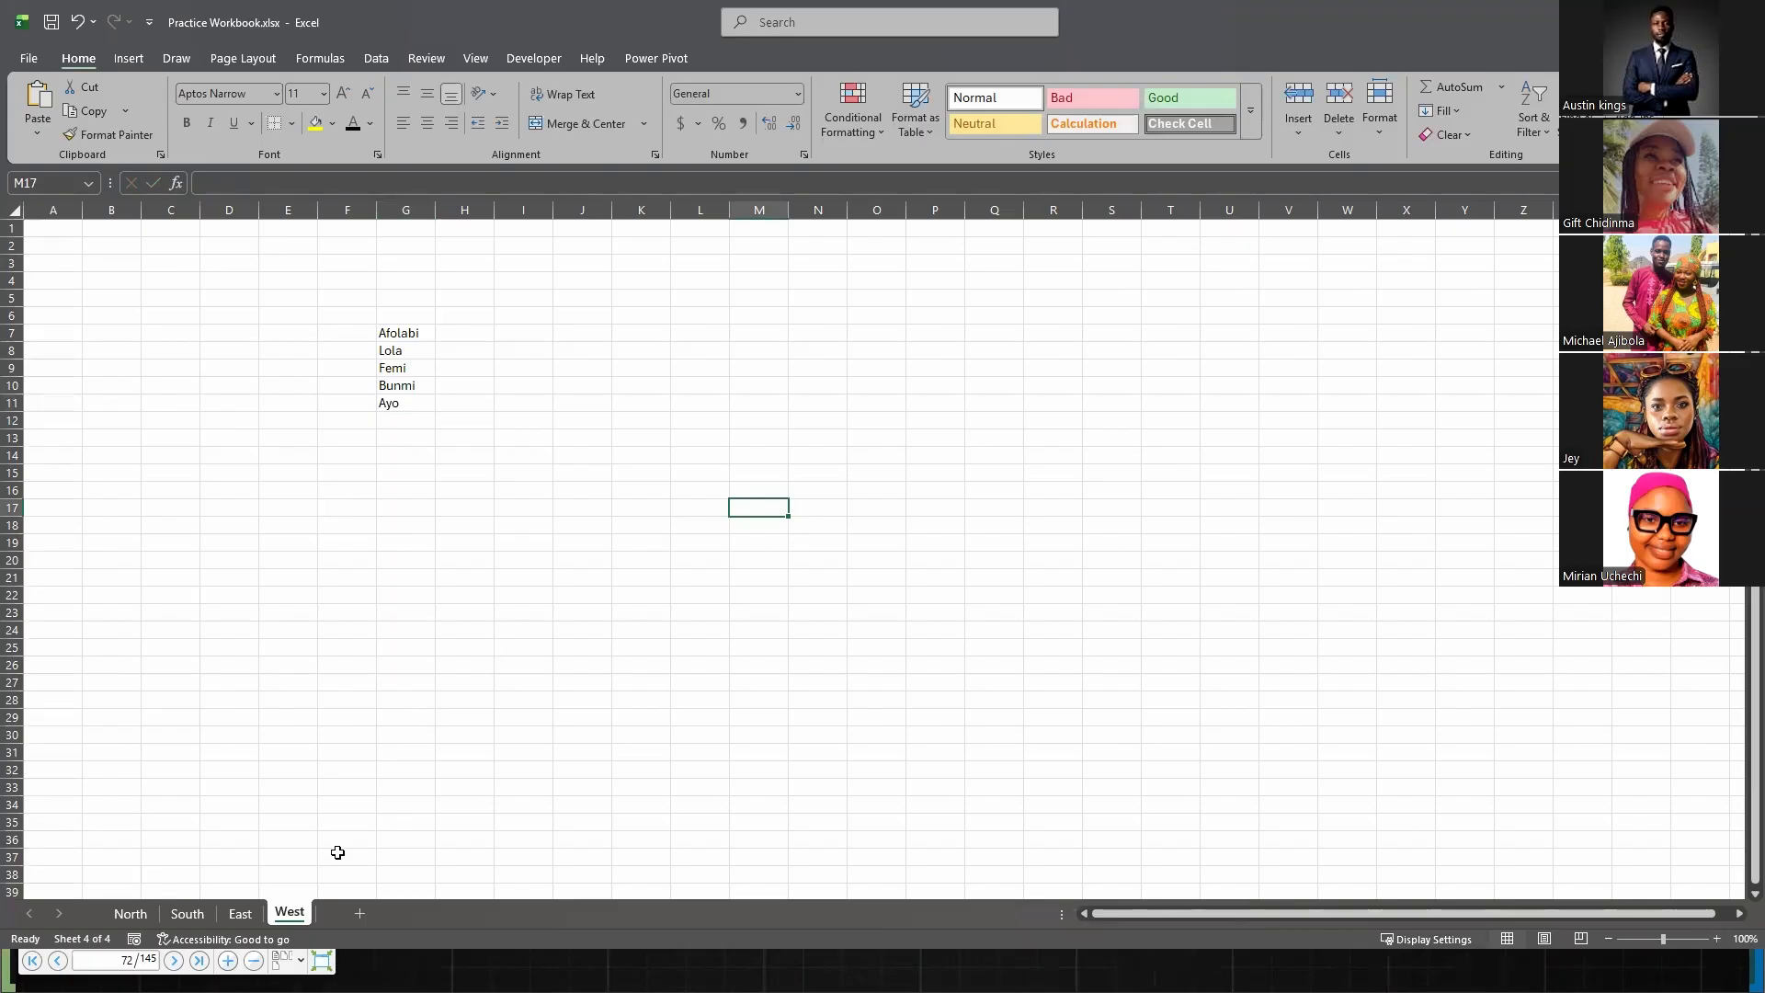
- Look through the name lists on the North, South, East and West worksheets, going back and forth and ending on North
click(129, 914)
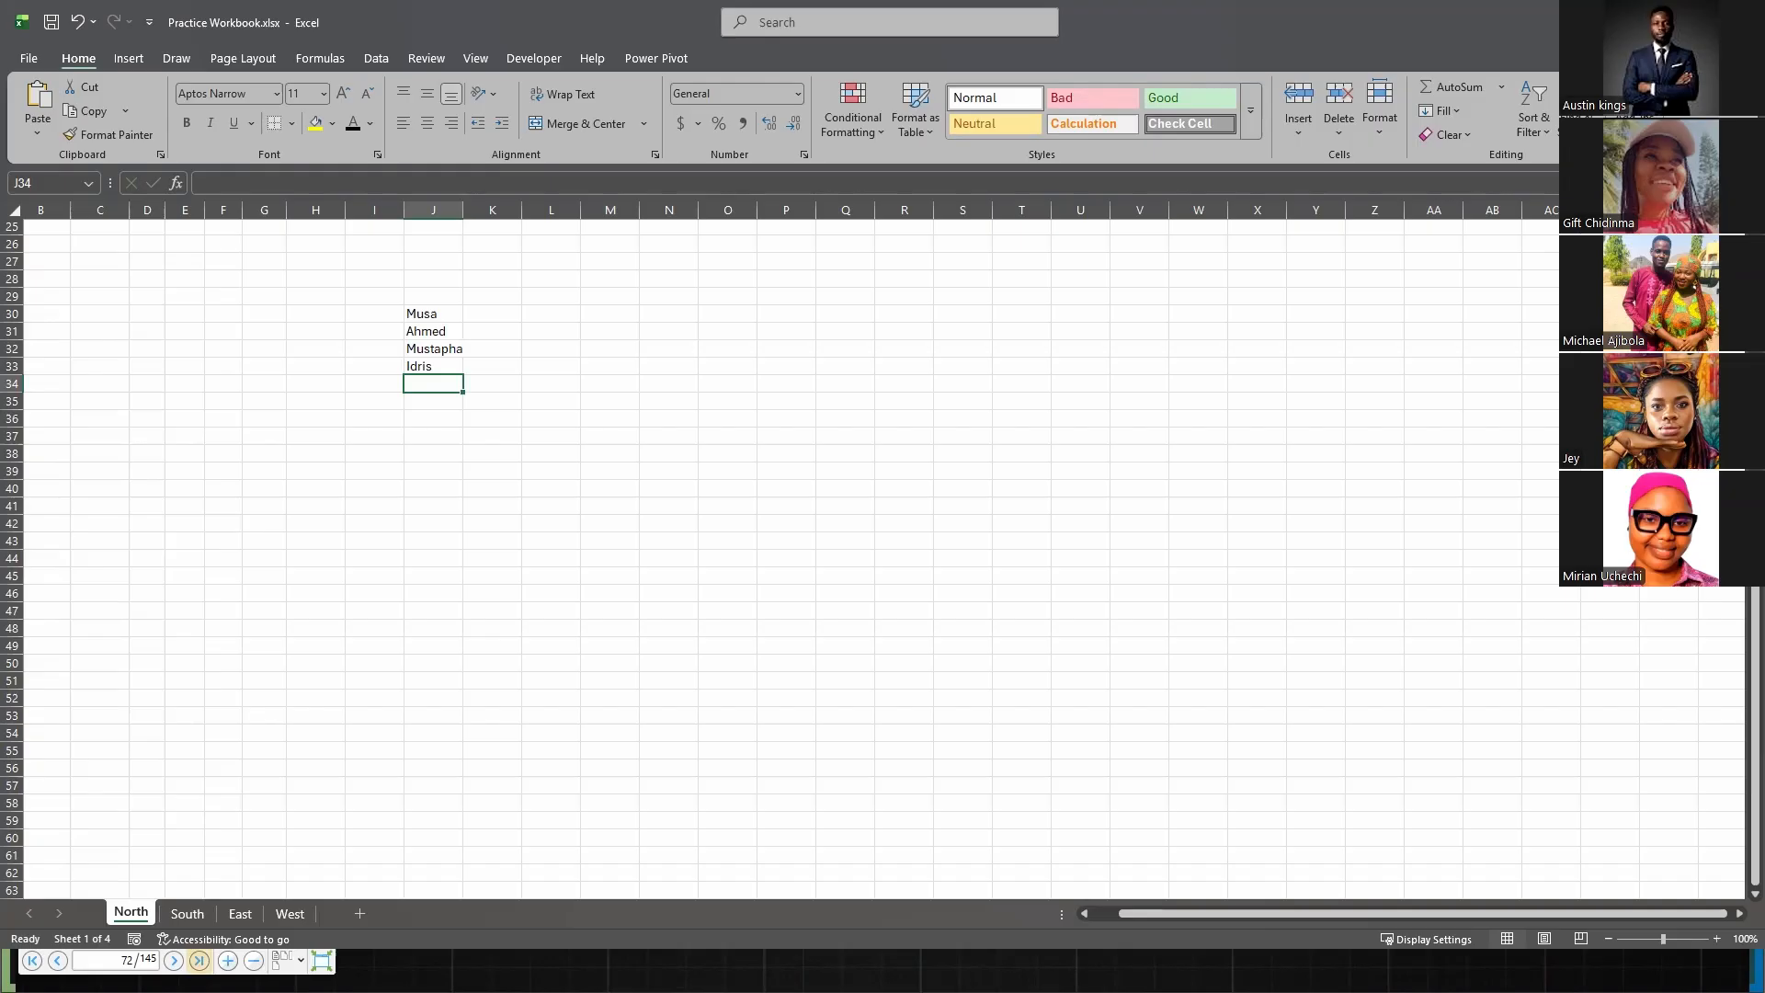
click(188, 914)
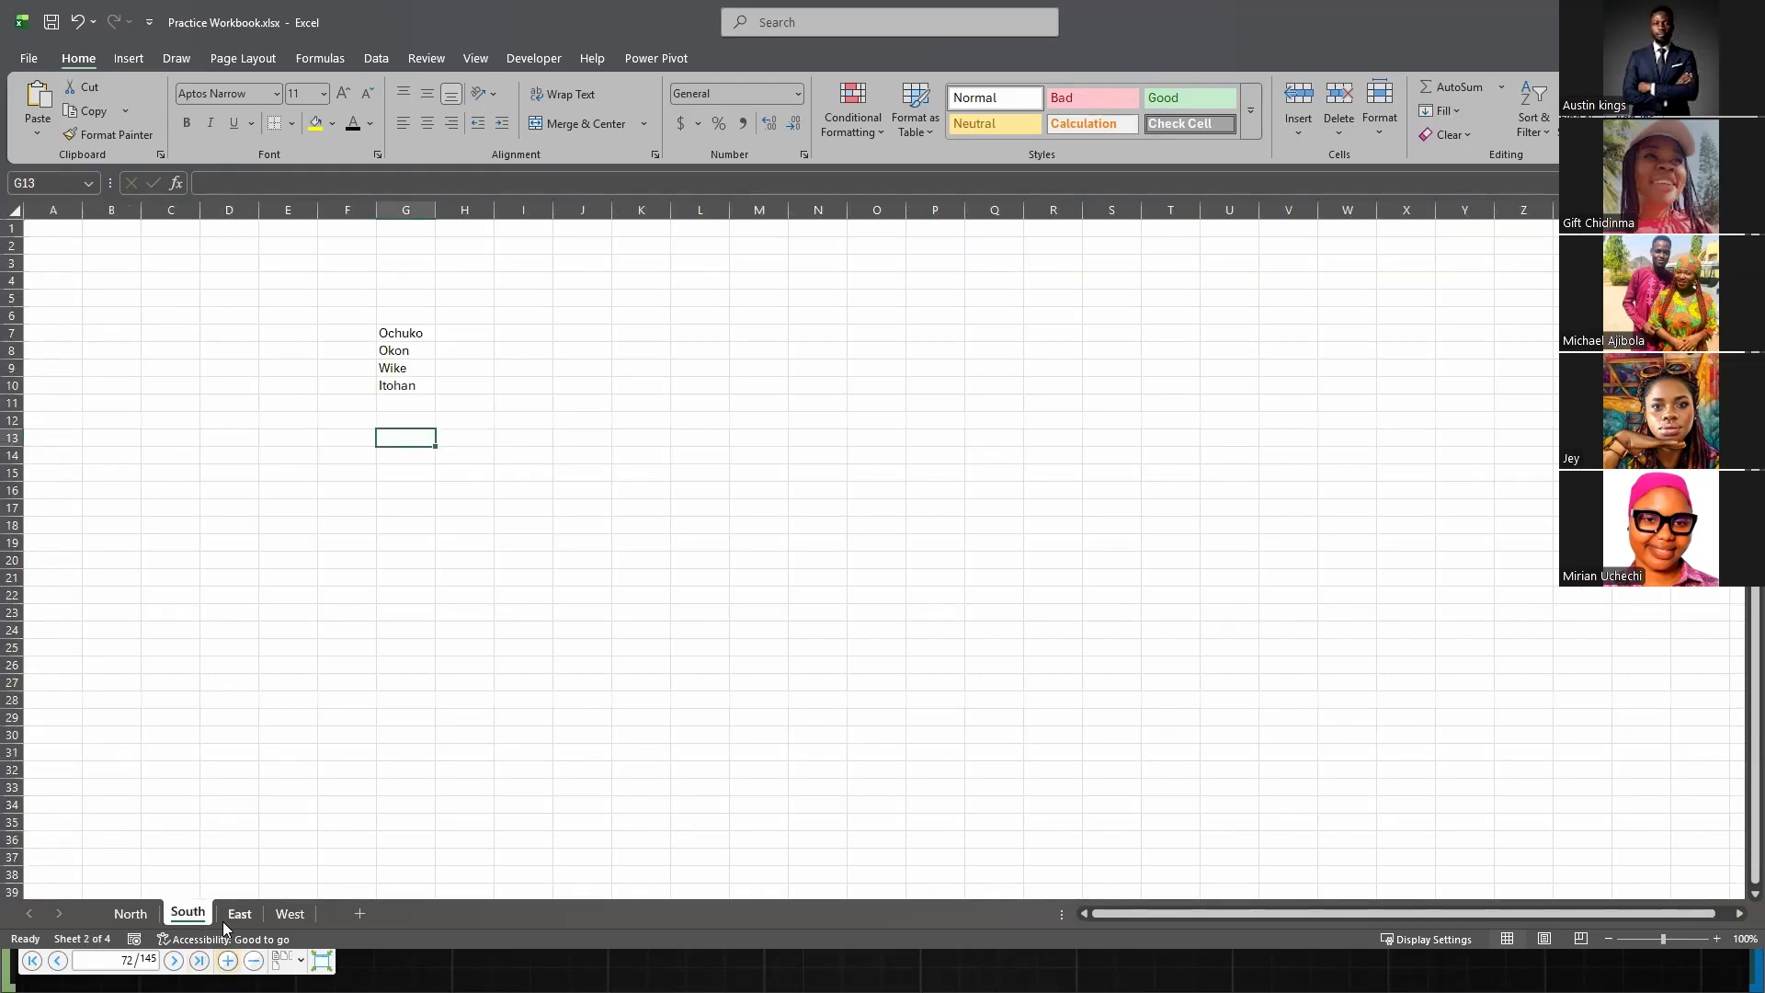
click(230, 921)
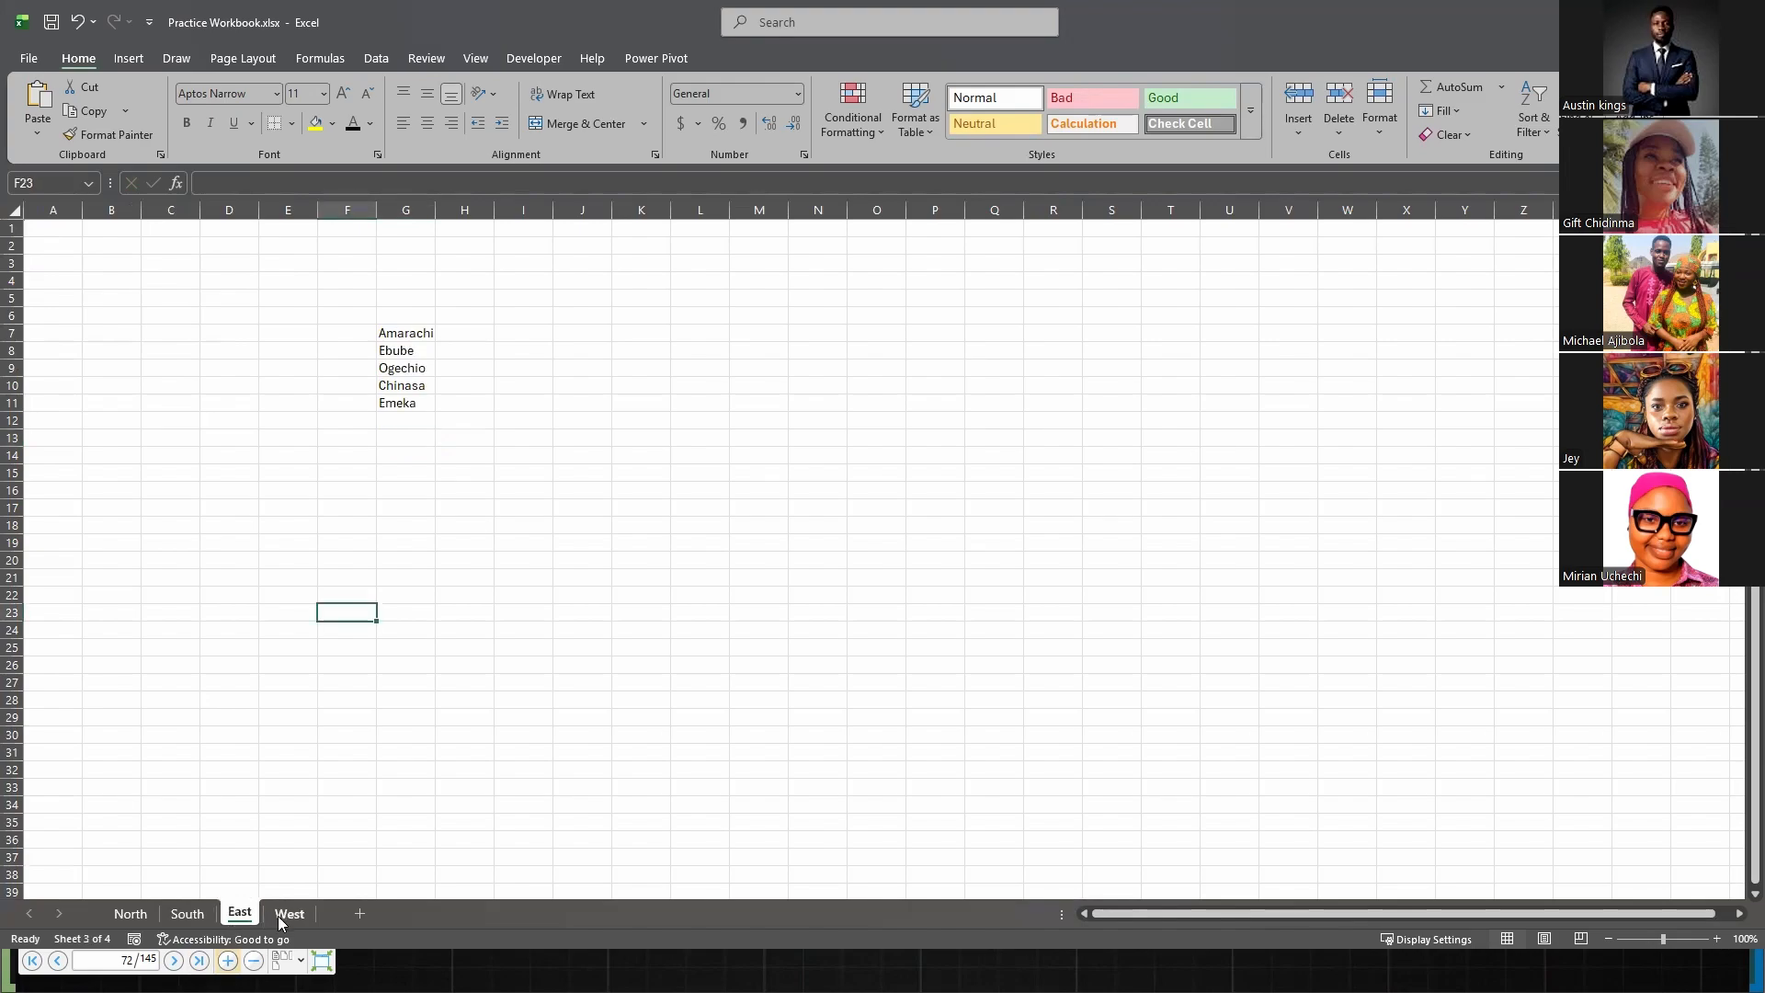
click(282, 923)
click(239, 920)
click(179, 919)
click(138, 917)
click(186, 918)
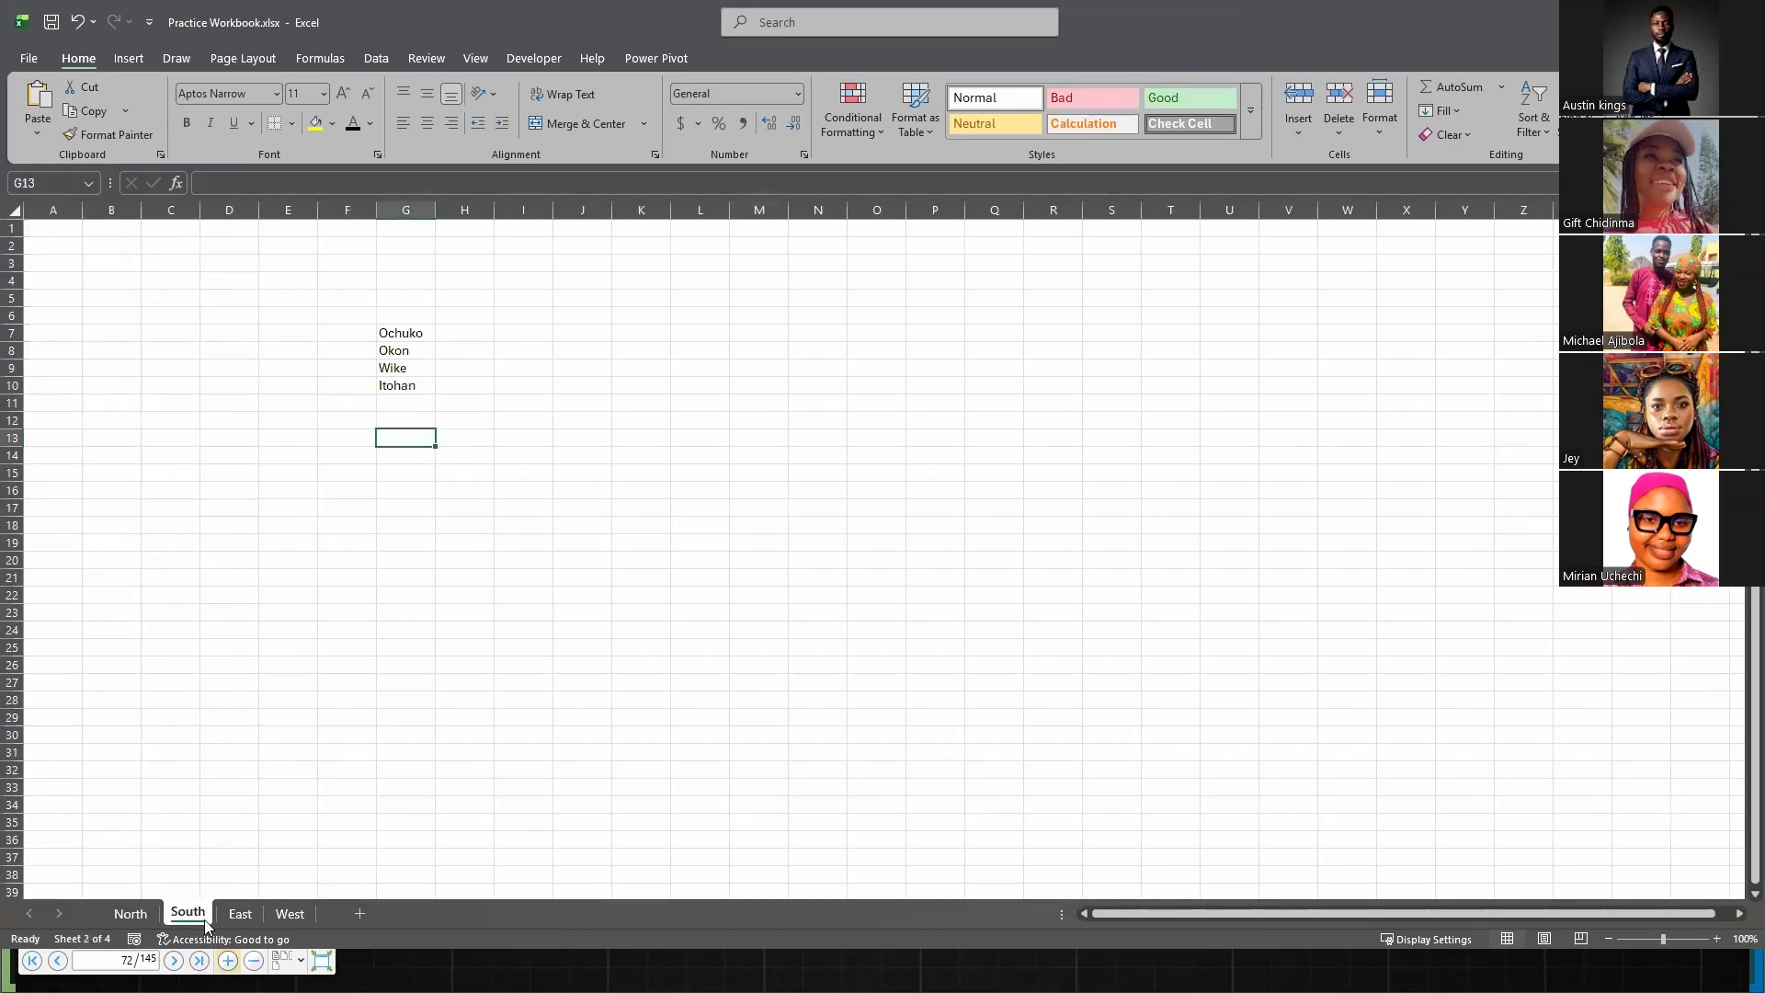
click(235, 915)
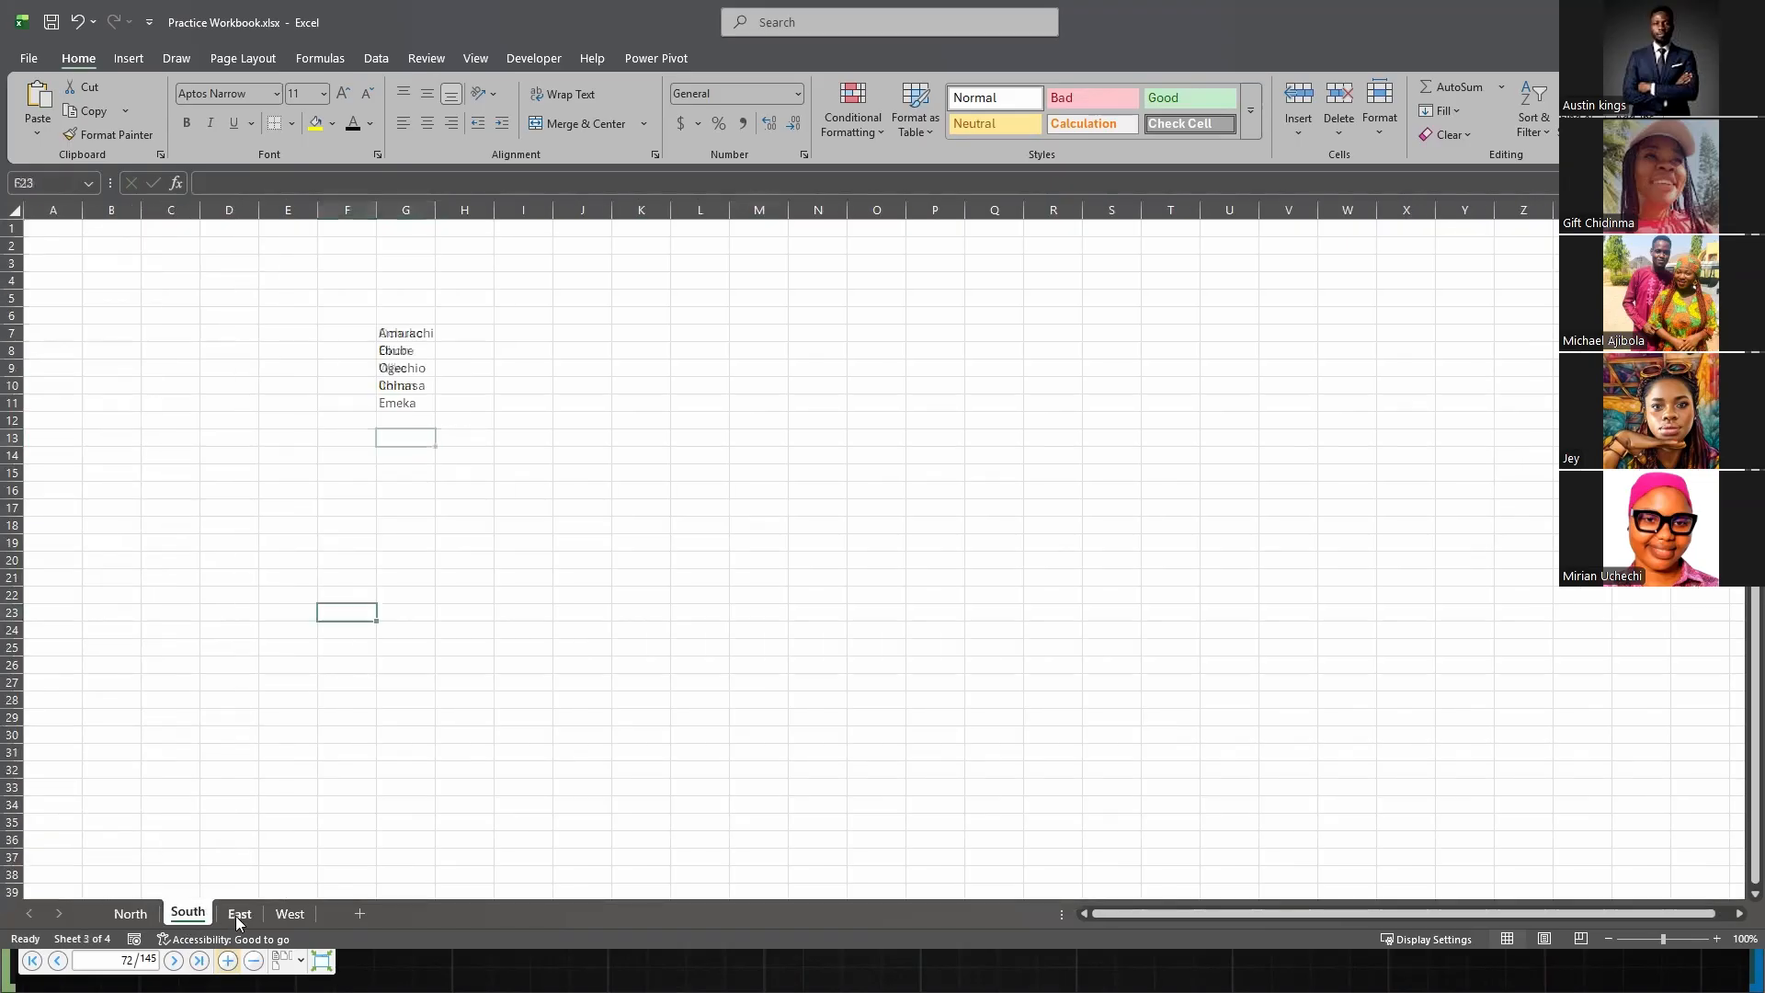
click(296, 915)
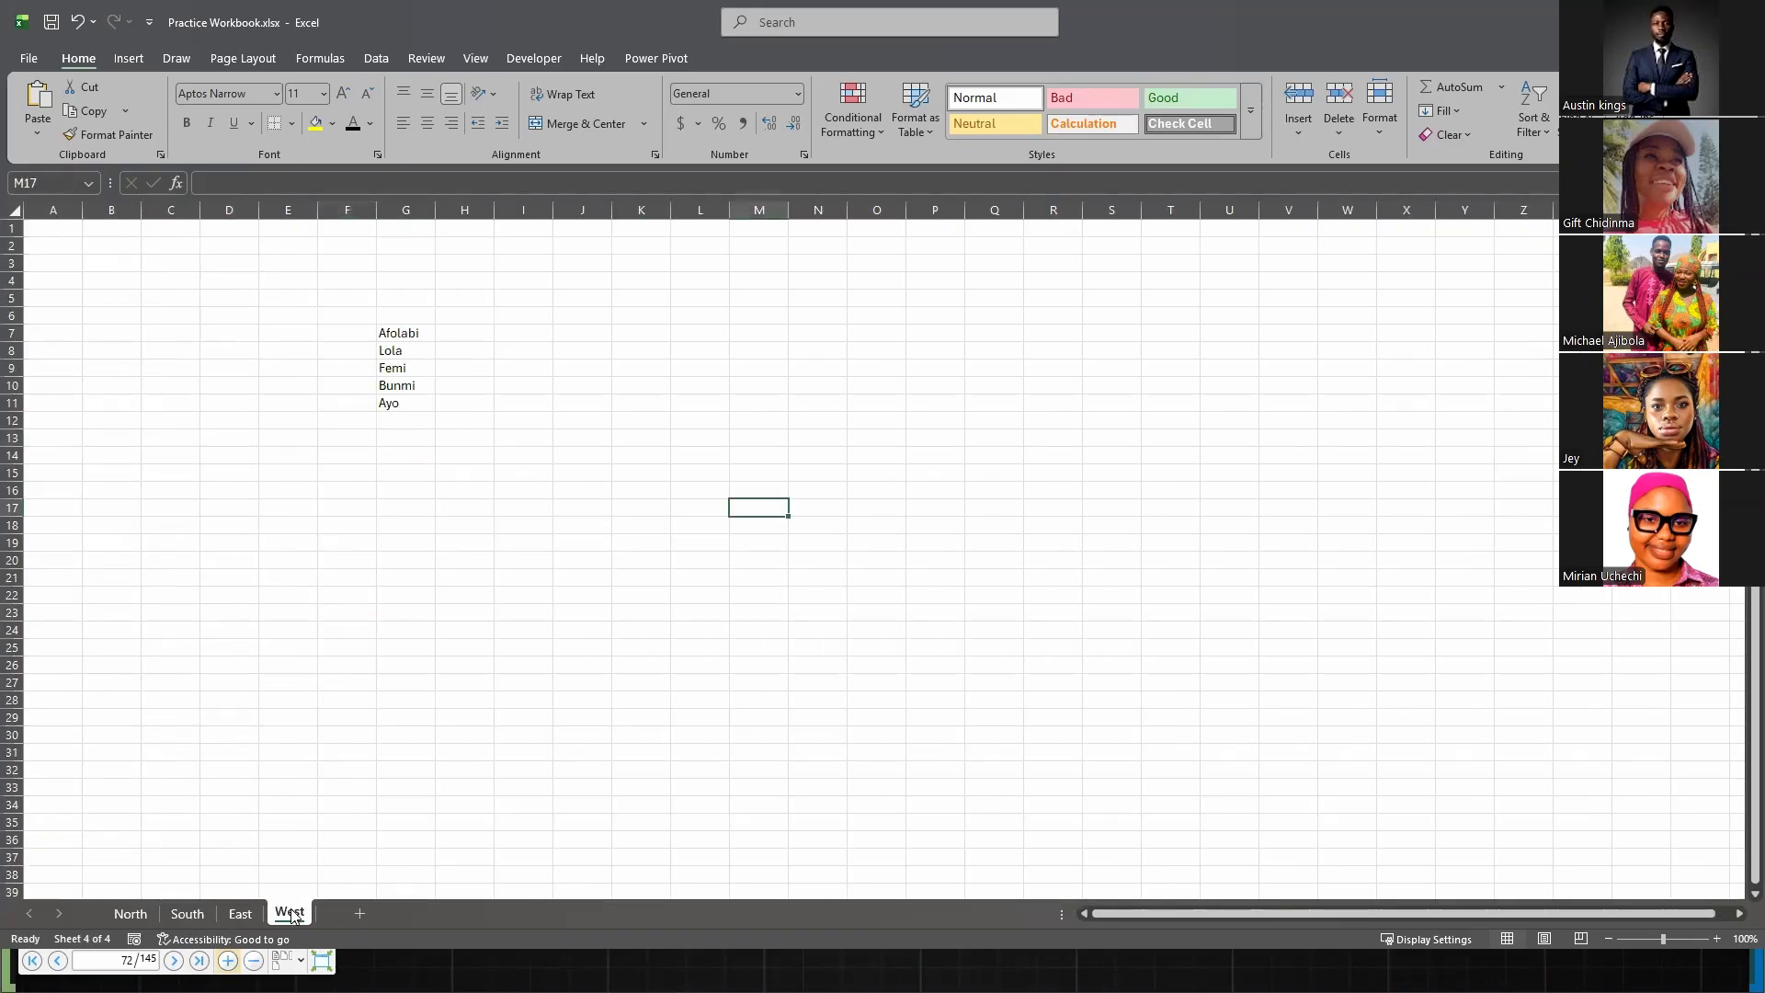
click(239, 915)
click(187, 916)
click(143, 915)
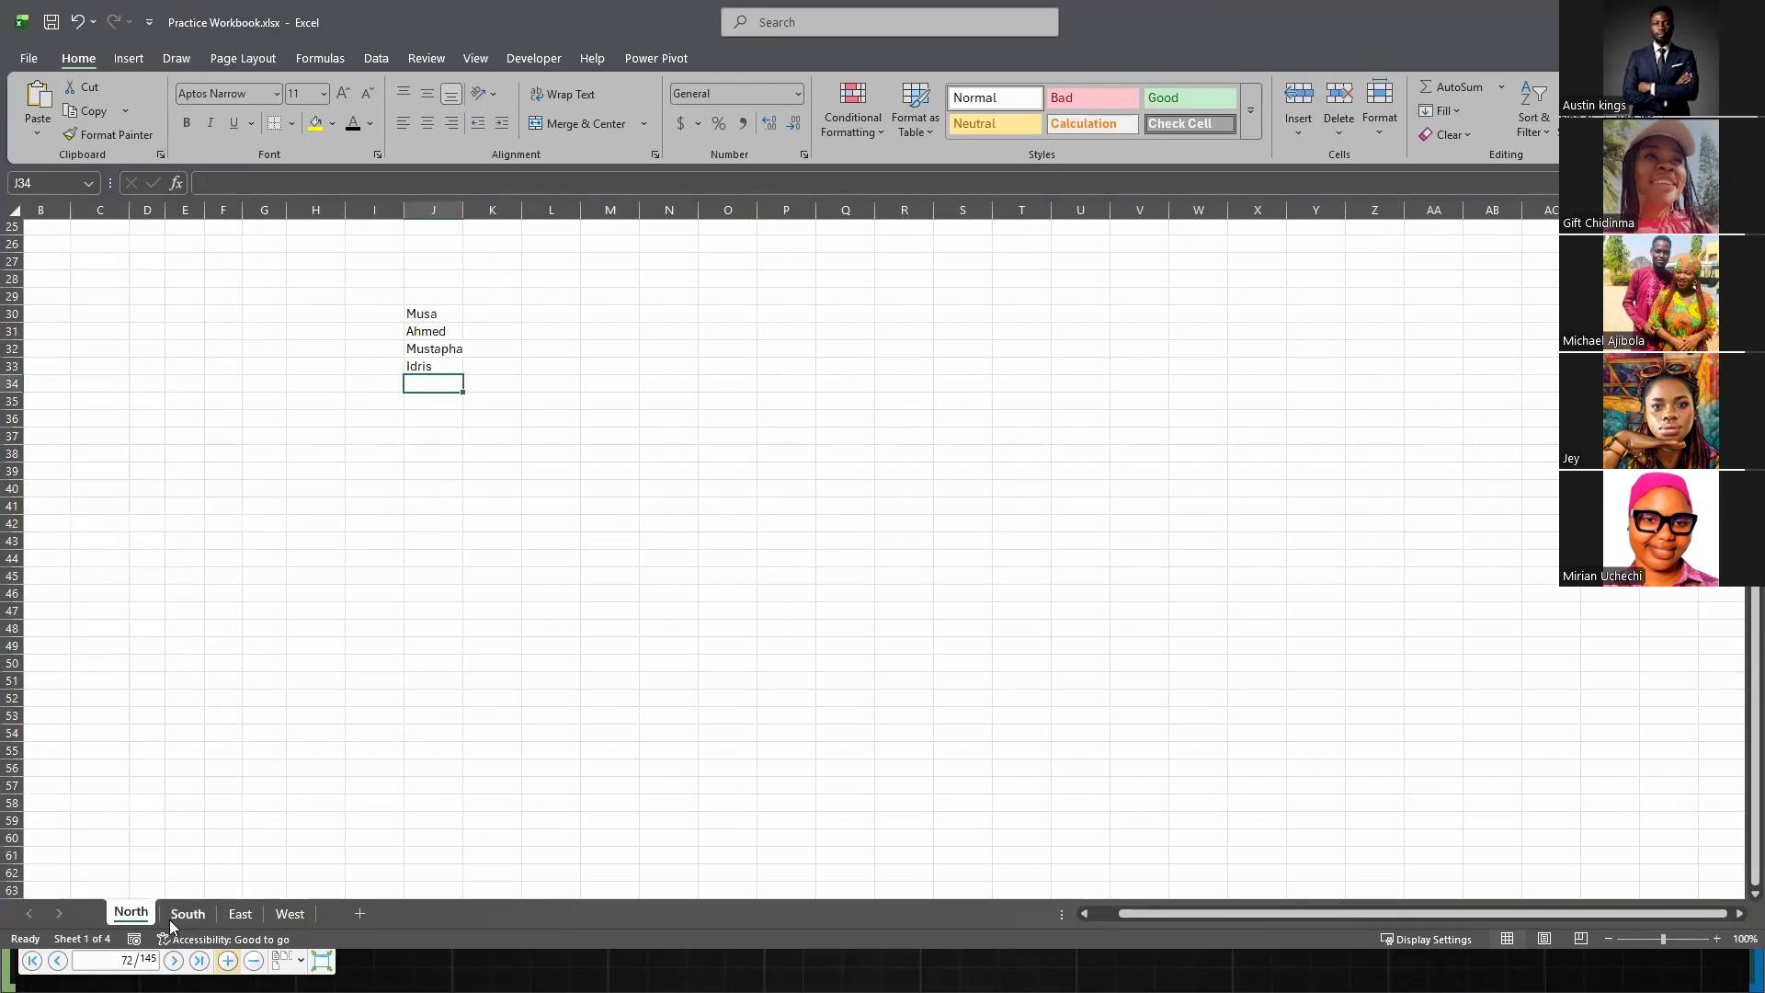
click(180, 918)
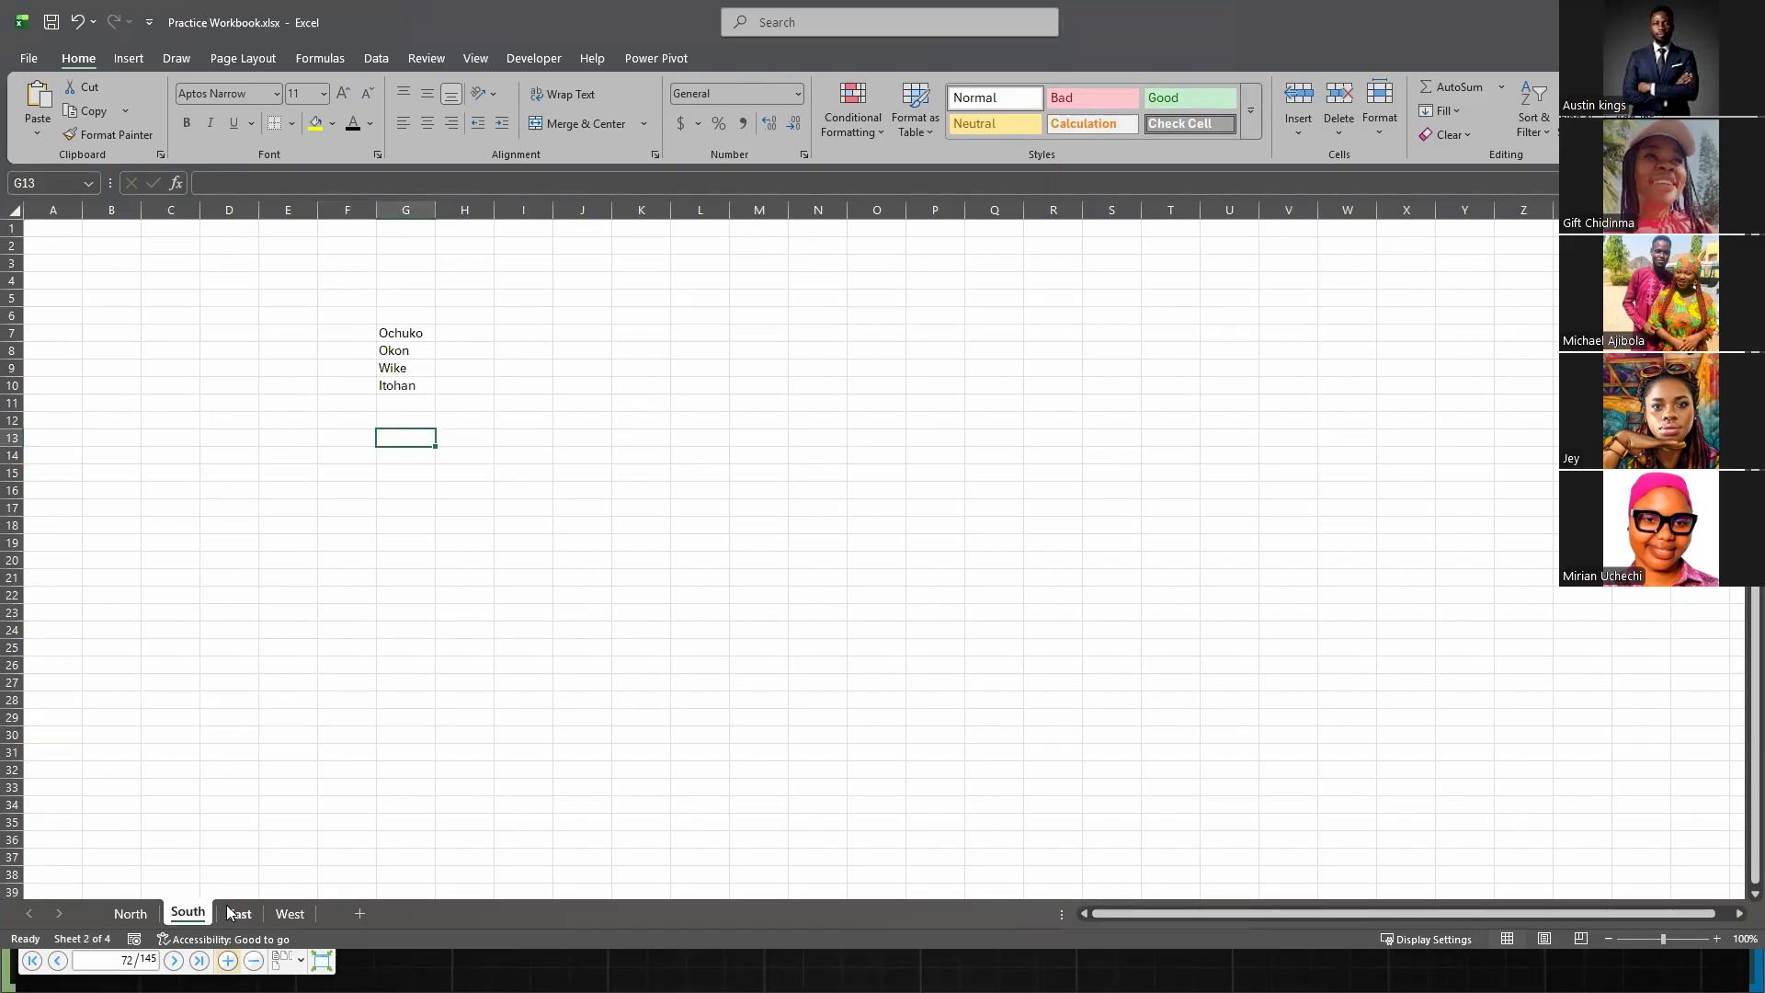
click(131, 916)
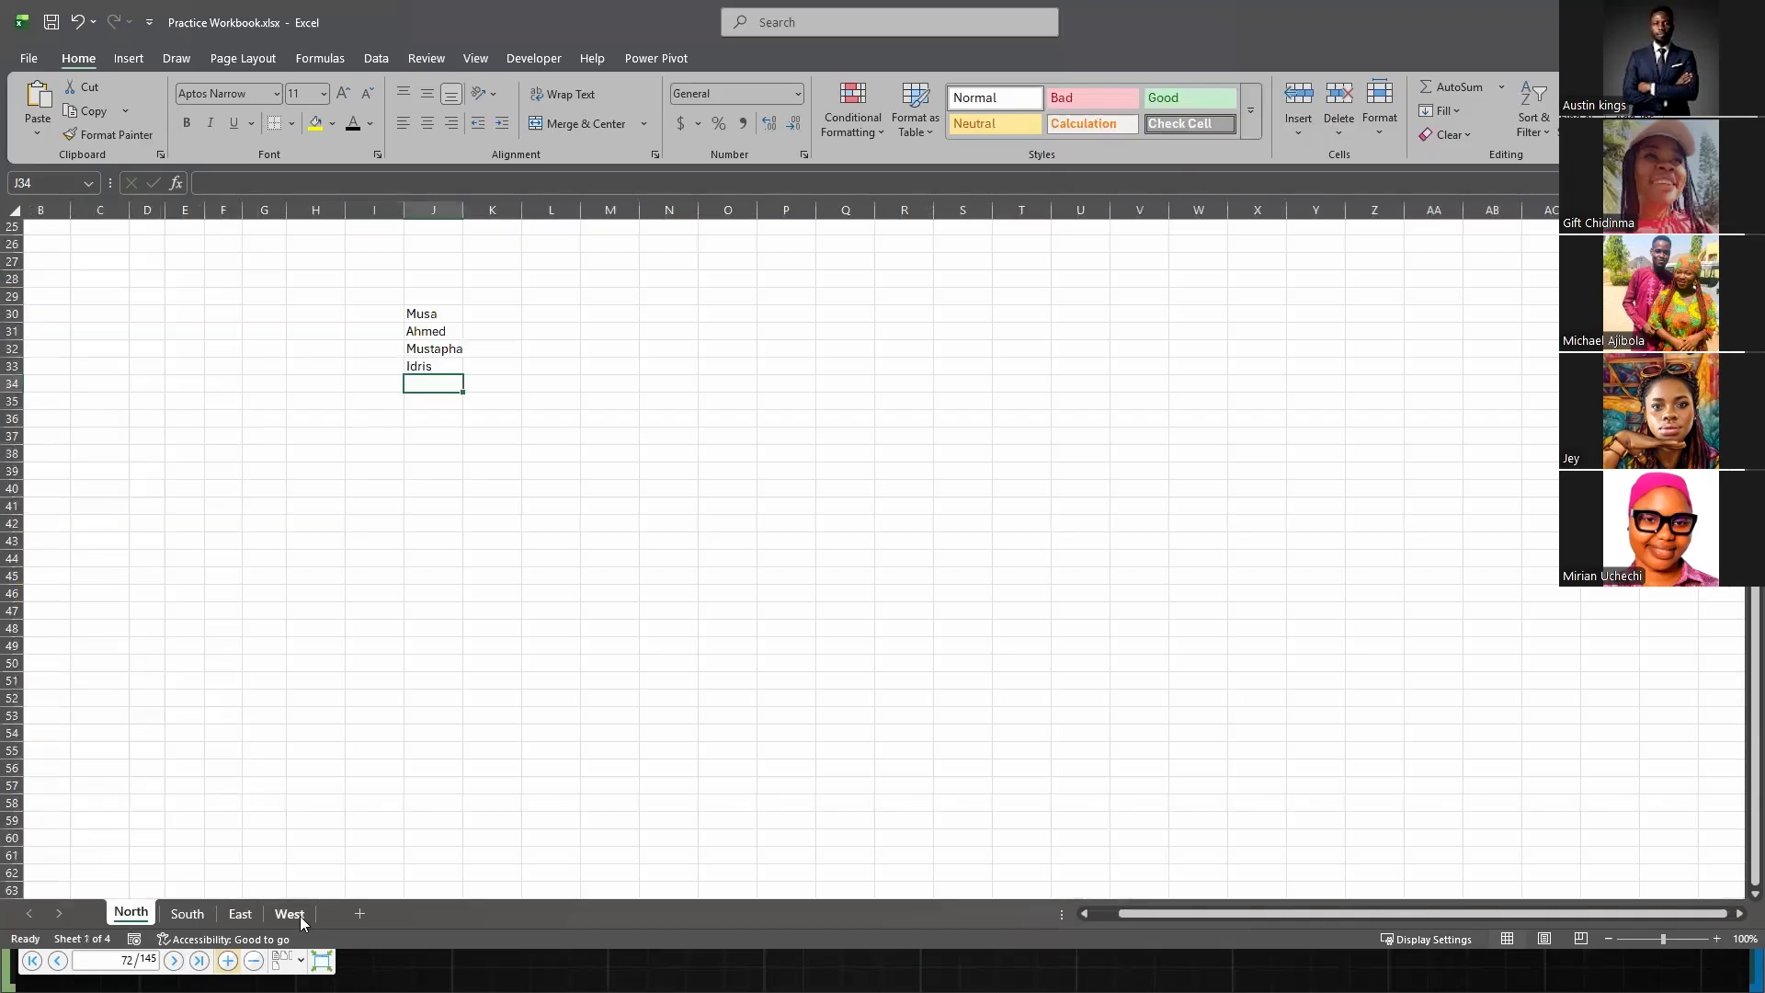
- Add one blank worksheet after North and a long run of blank ones after West, bringing the workbook to 30 sheets
click(361, 914)
click(360, 914)
click(422, 916)
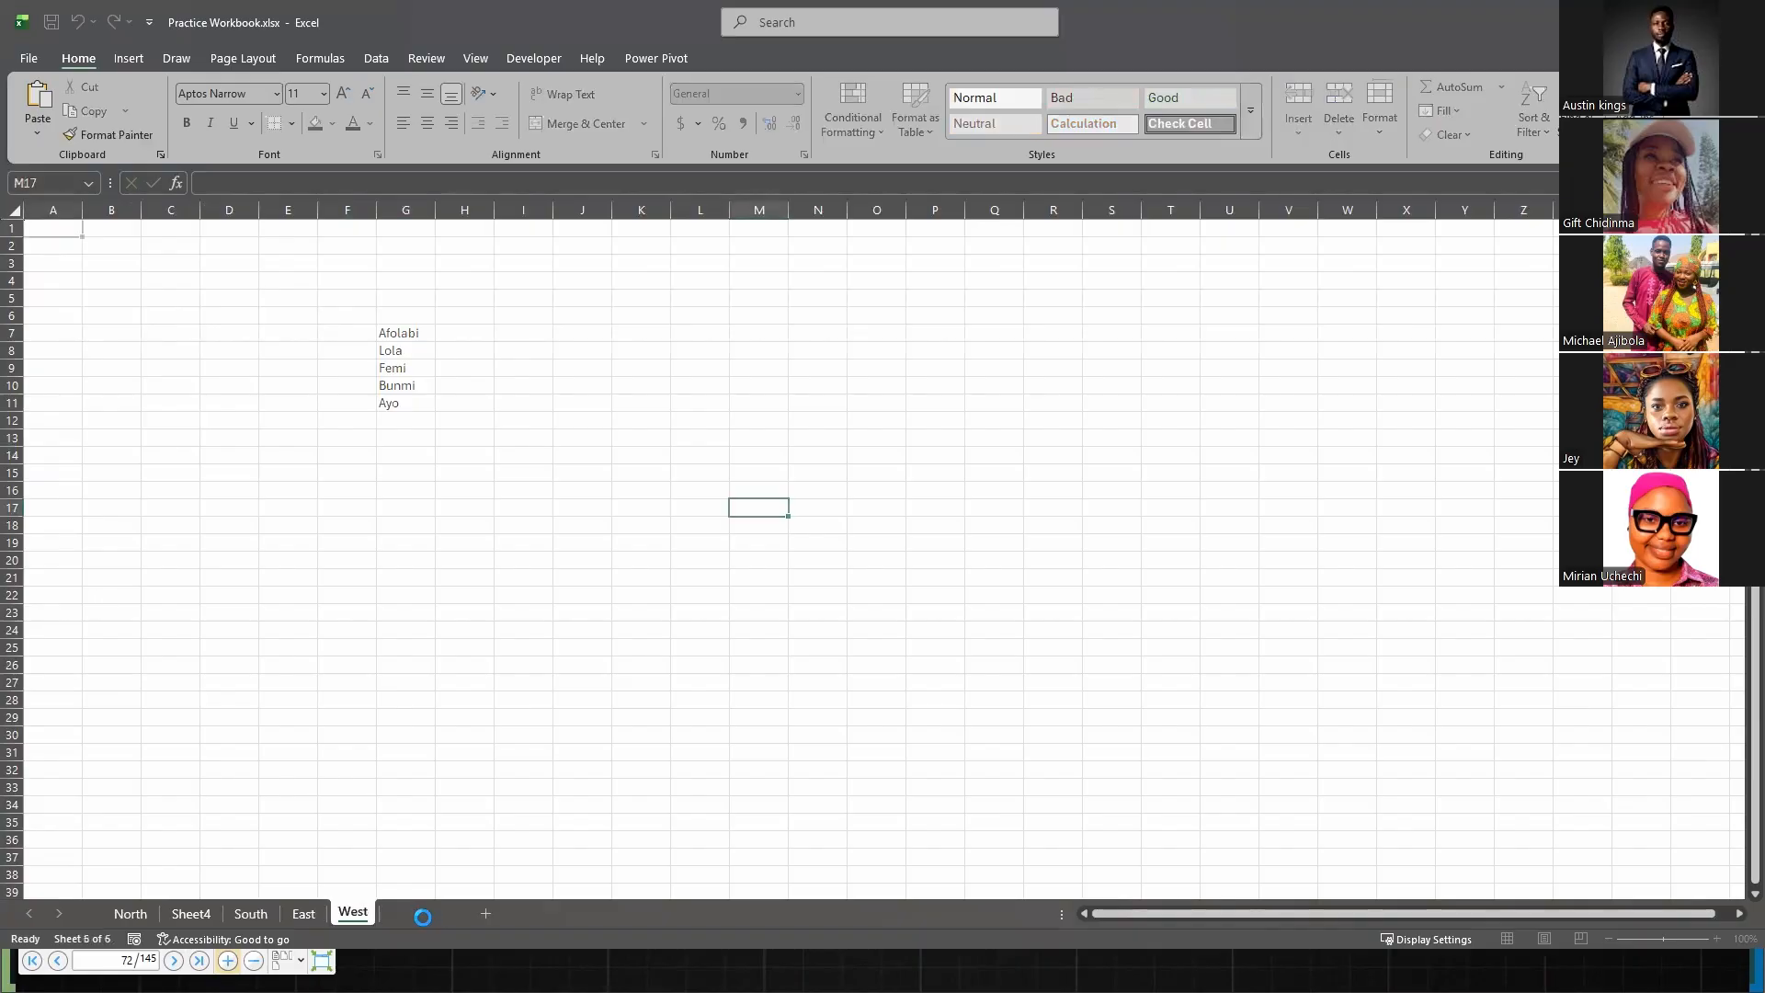
click(484, 915)
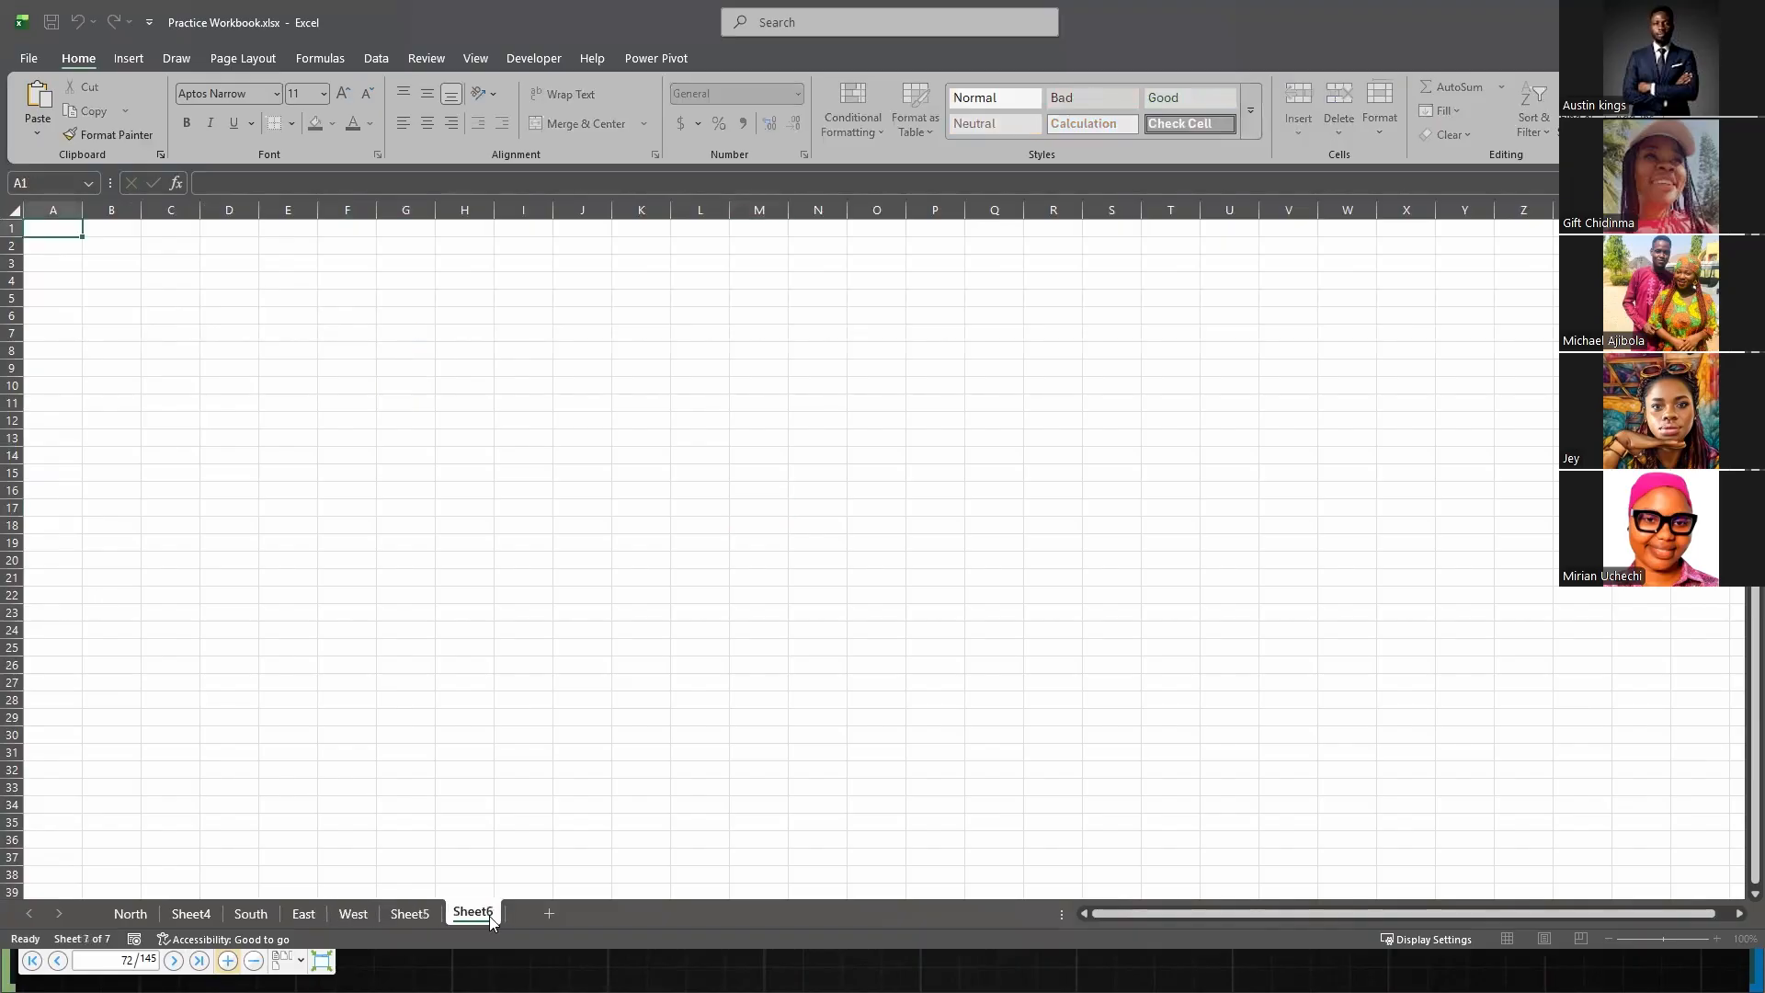
click(552, 913)
click(609, 914)
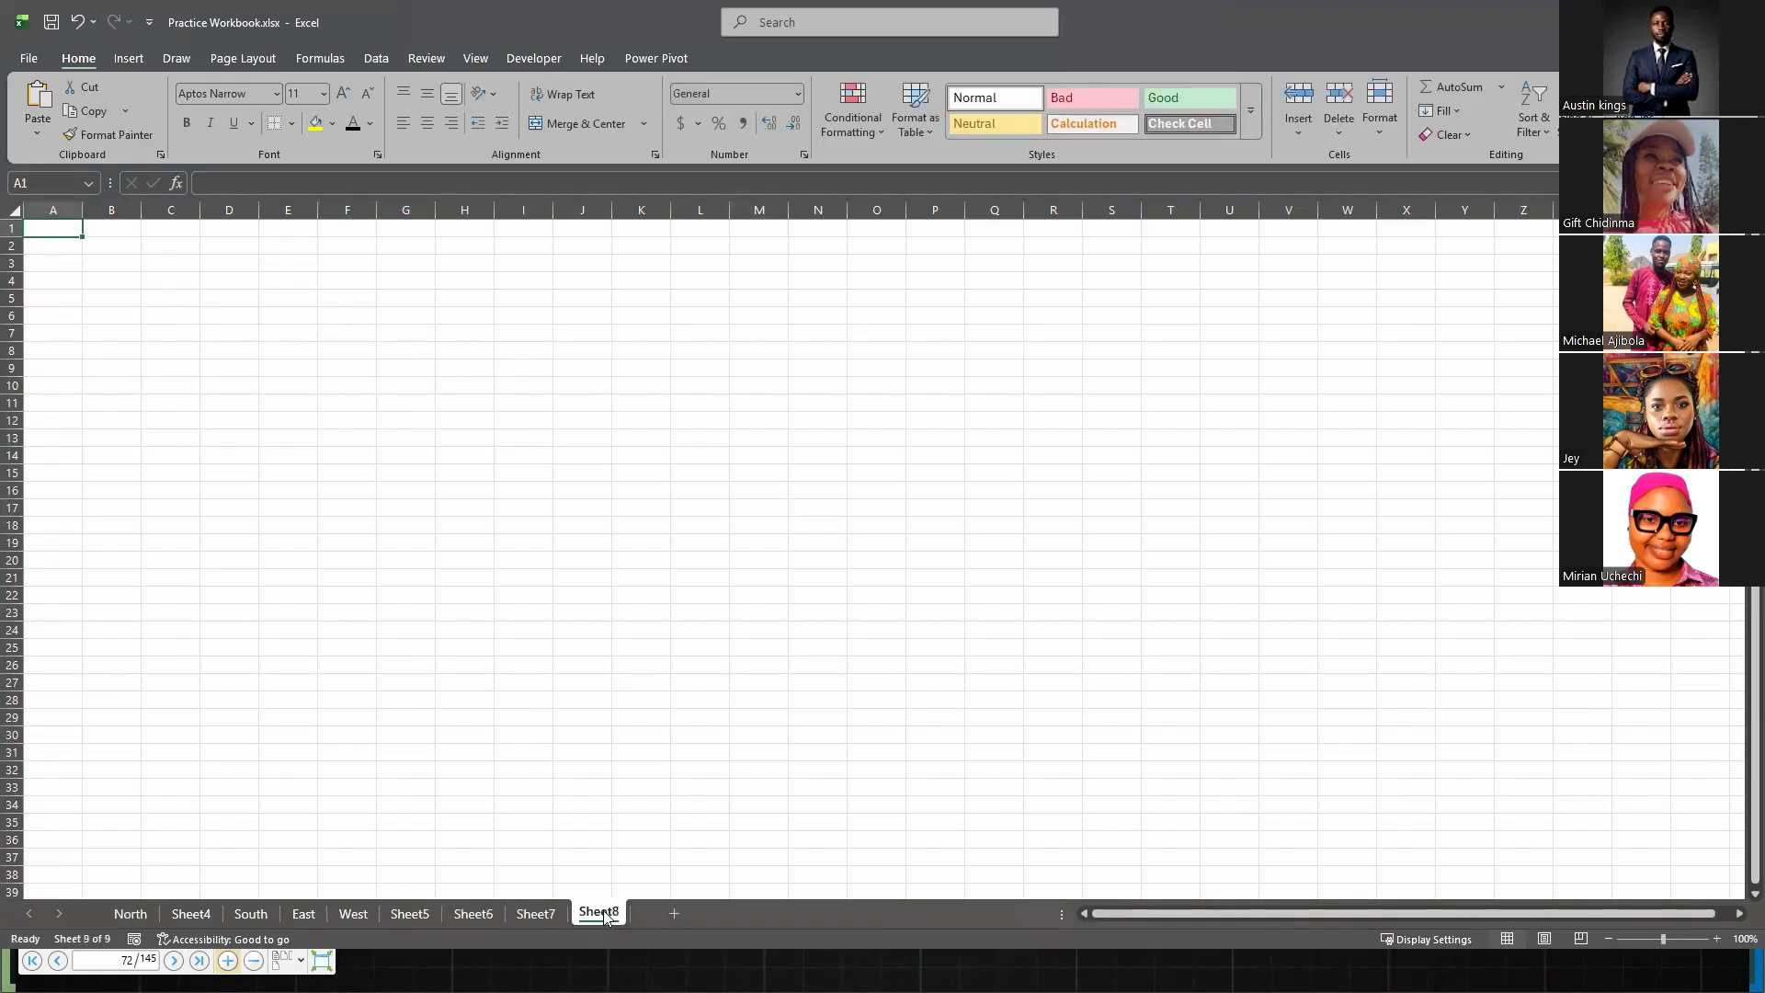
click(672, 914)
click(738, 915)
click(805, 914)
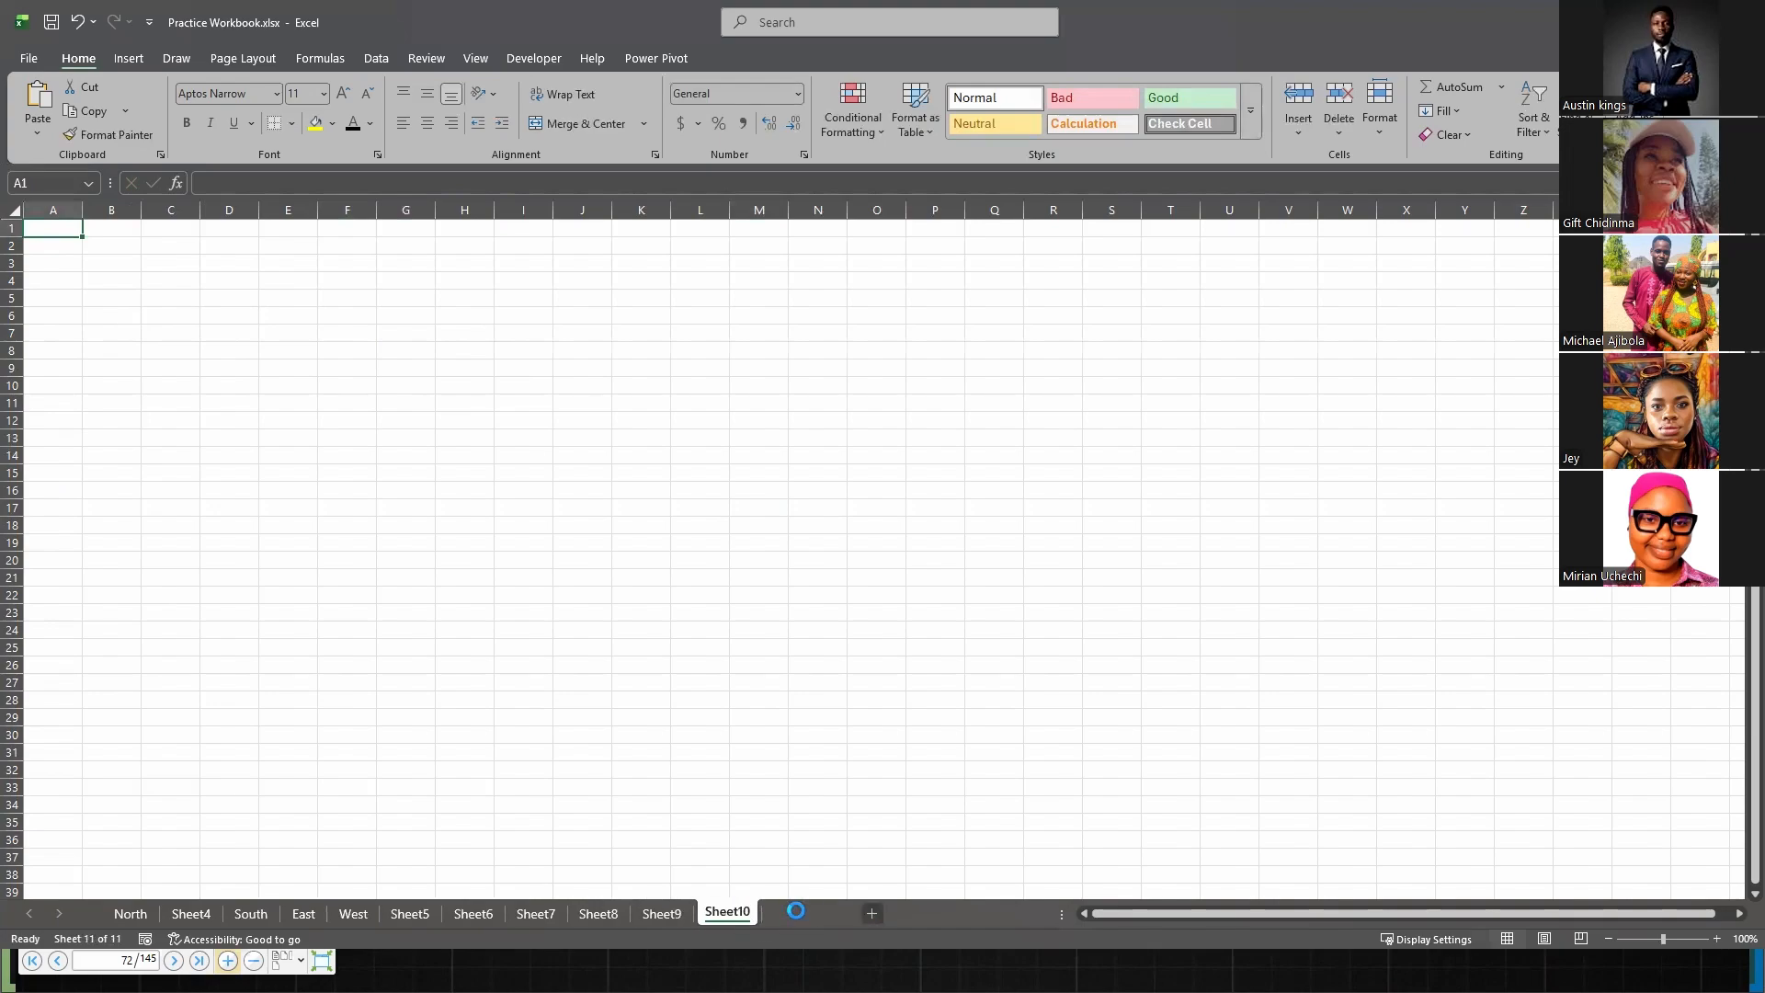
click(881, 913)
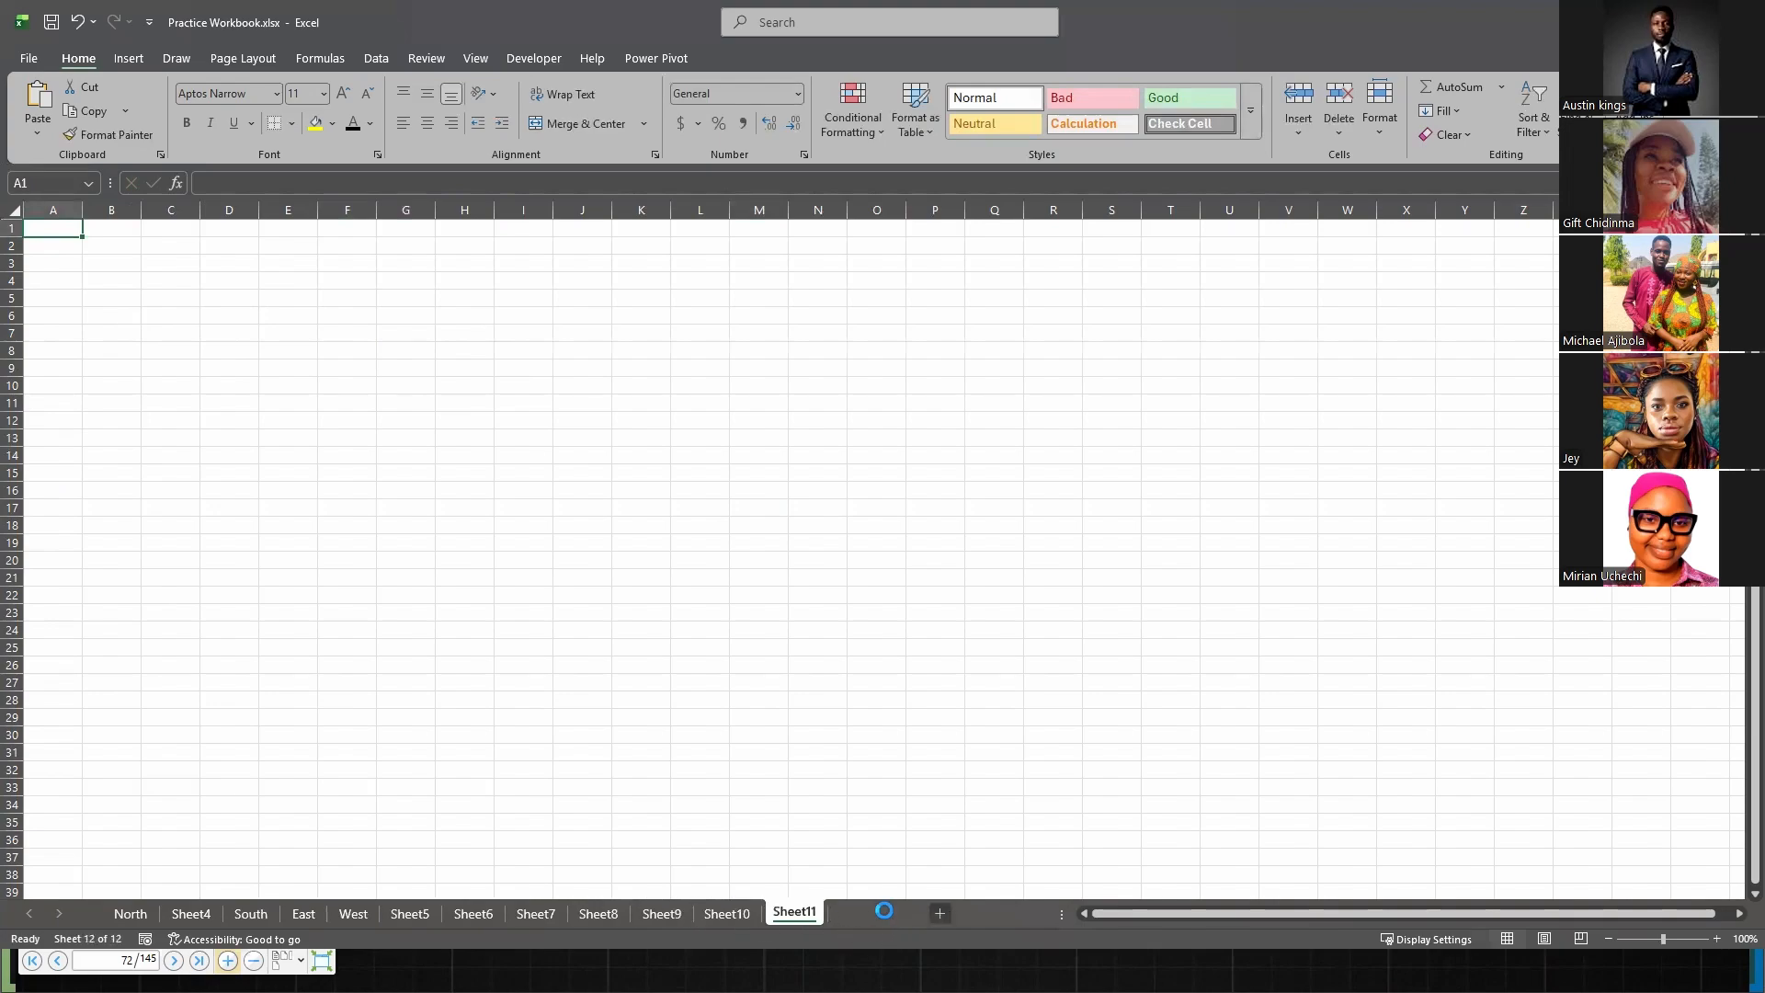
click(1008, 914)
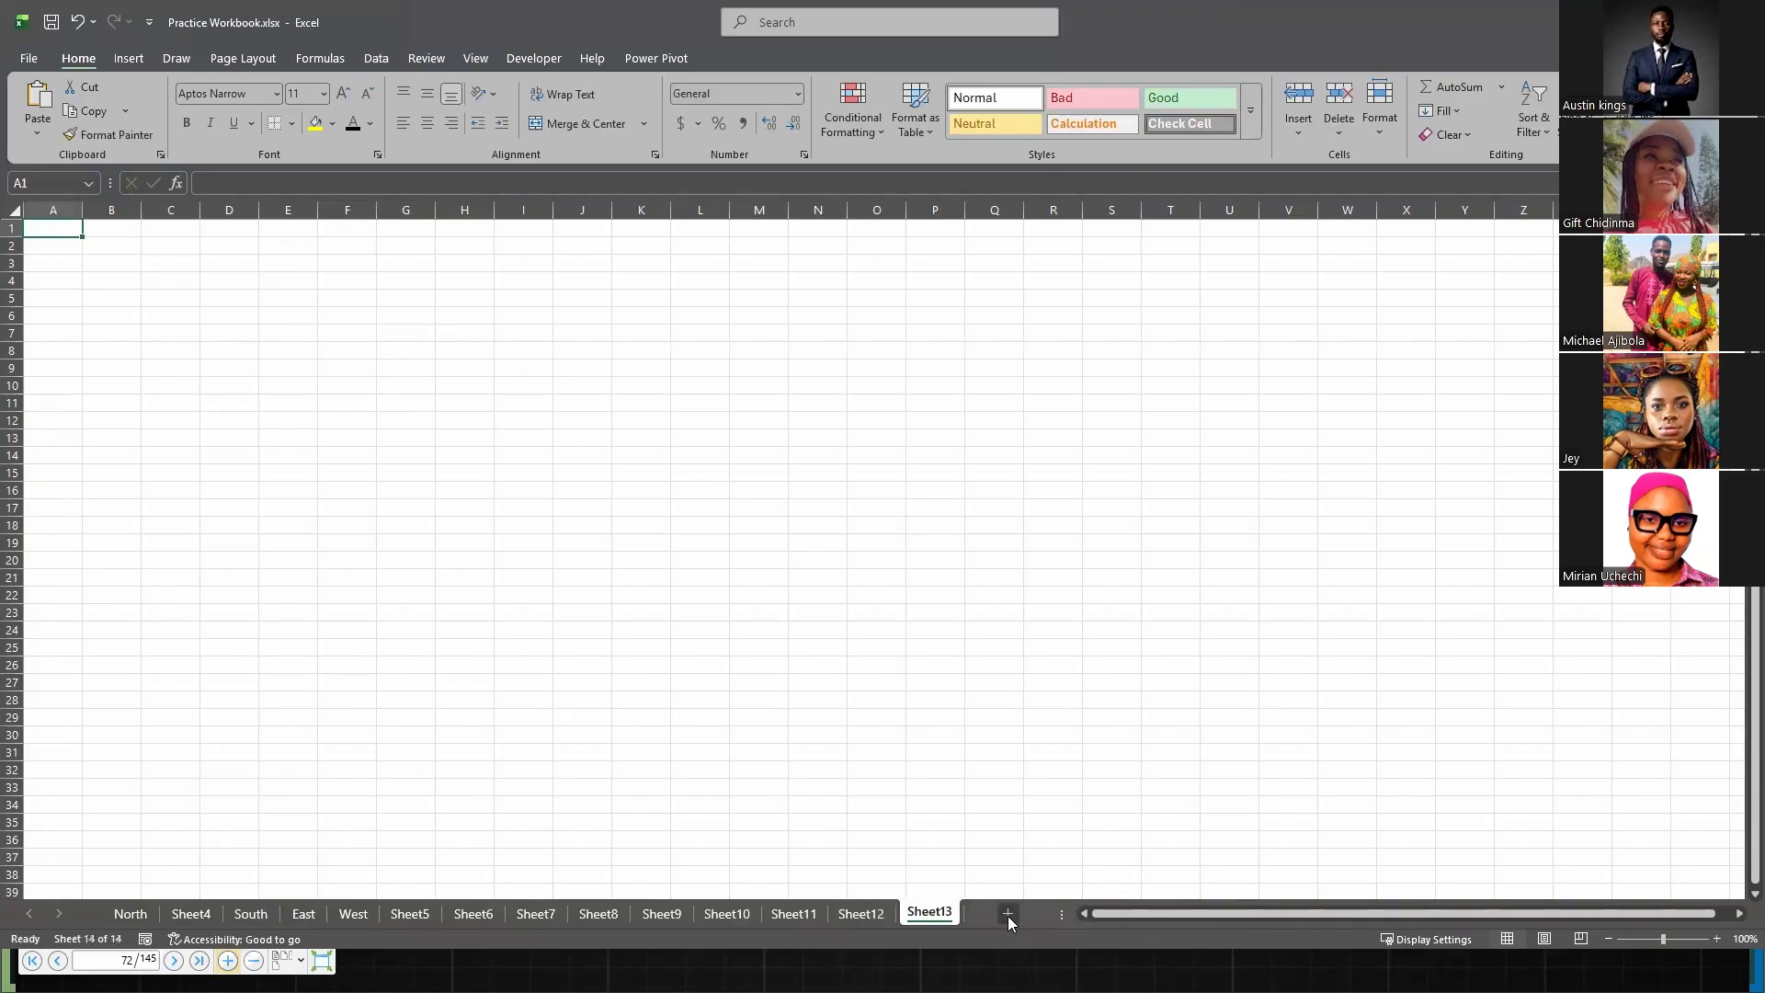
click(1033, 913)
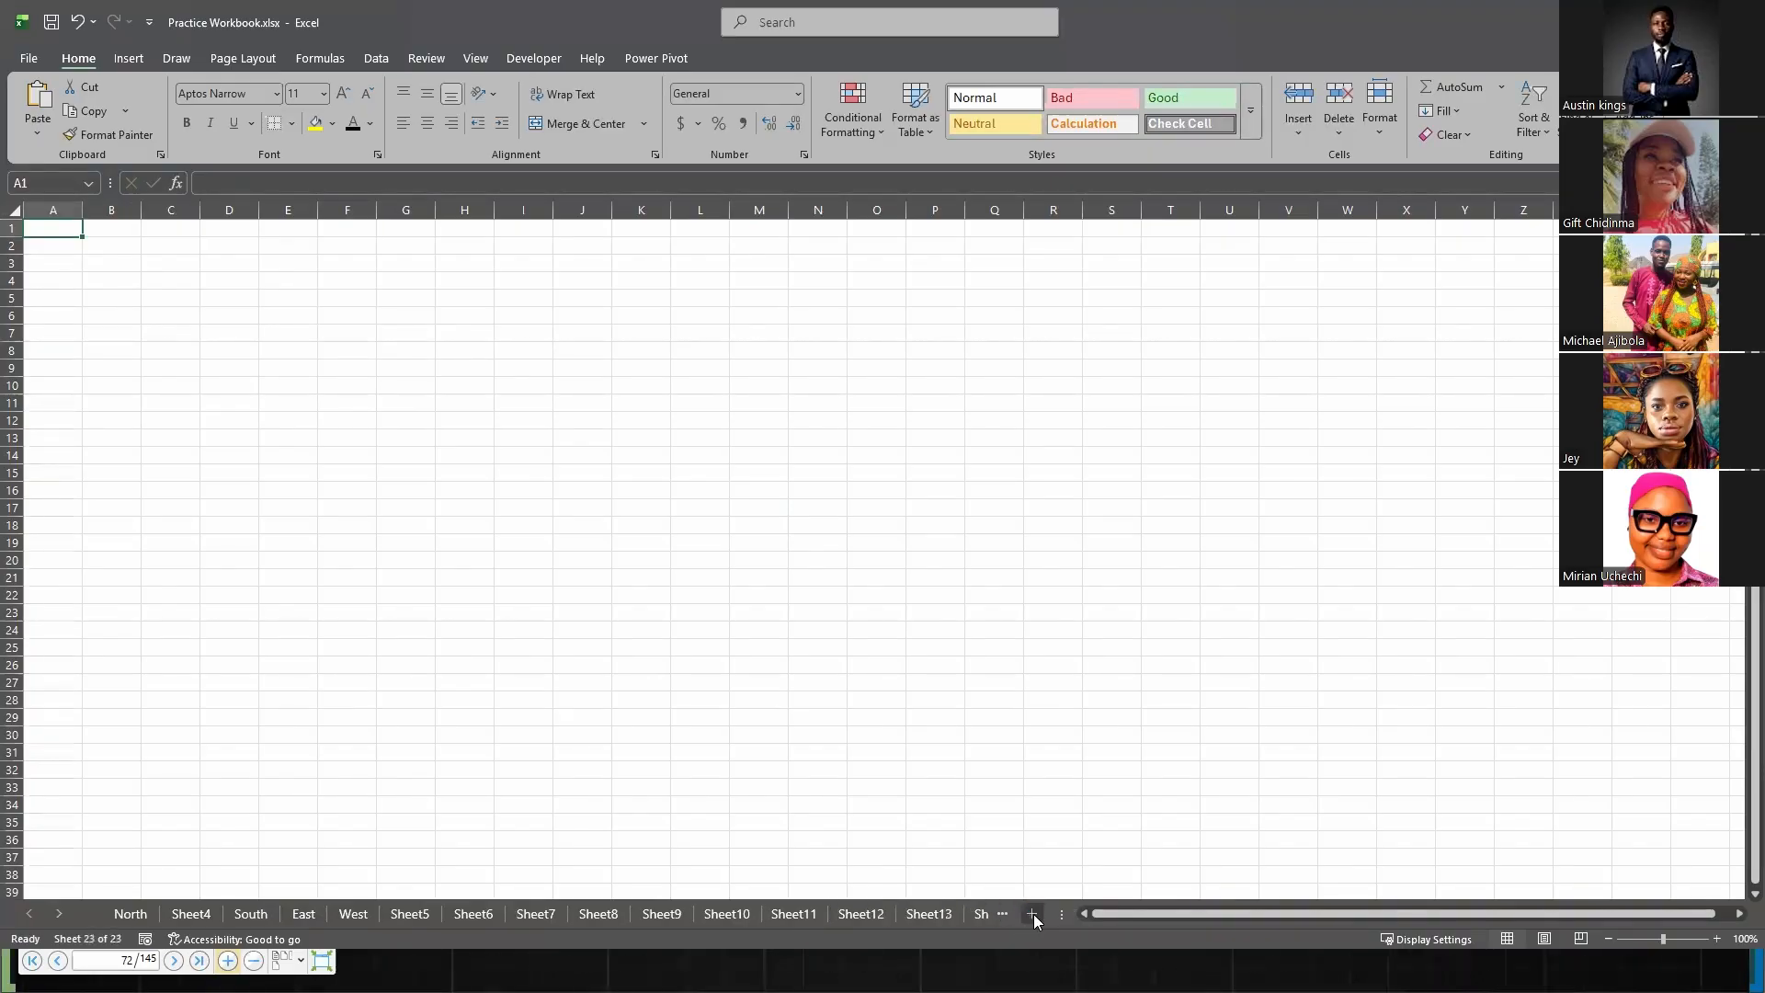
- Browse the workbook's sheet tabs forward to the last one, Sheet29, and back to the first, North
click(57, 914)
click(57, 914)
click(57, 914)
click(57, 914)
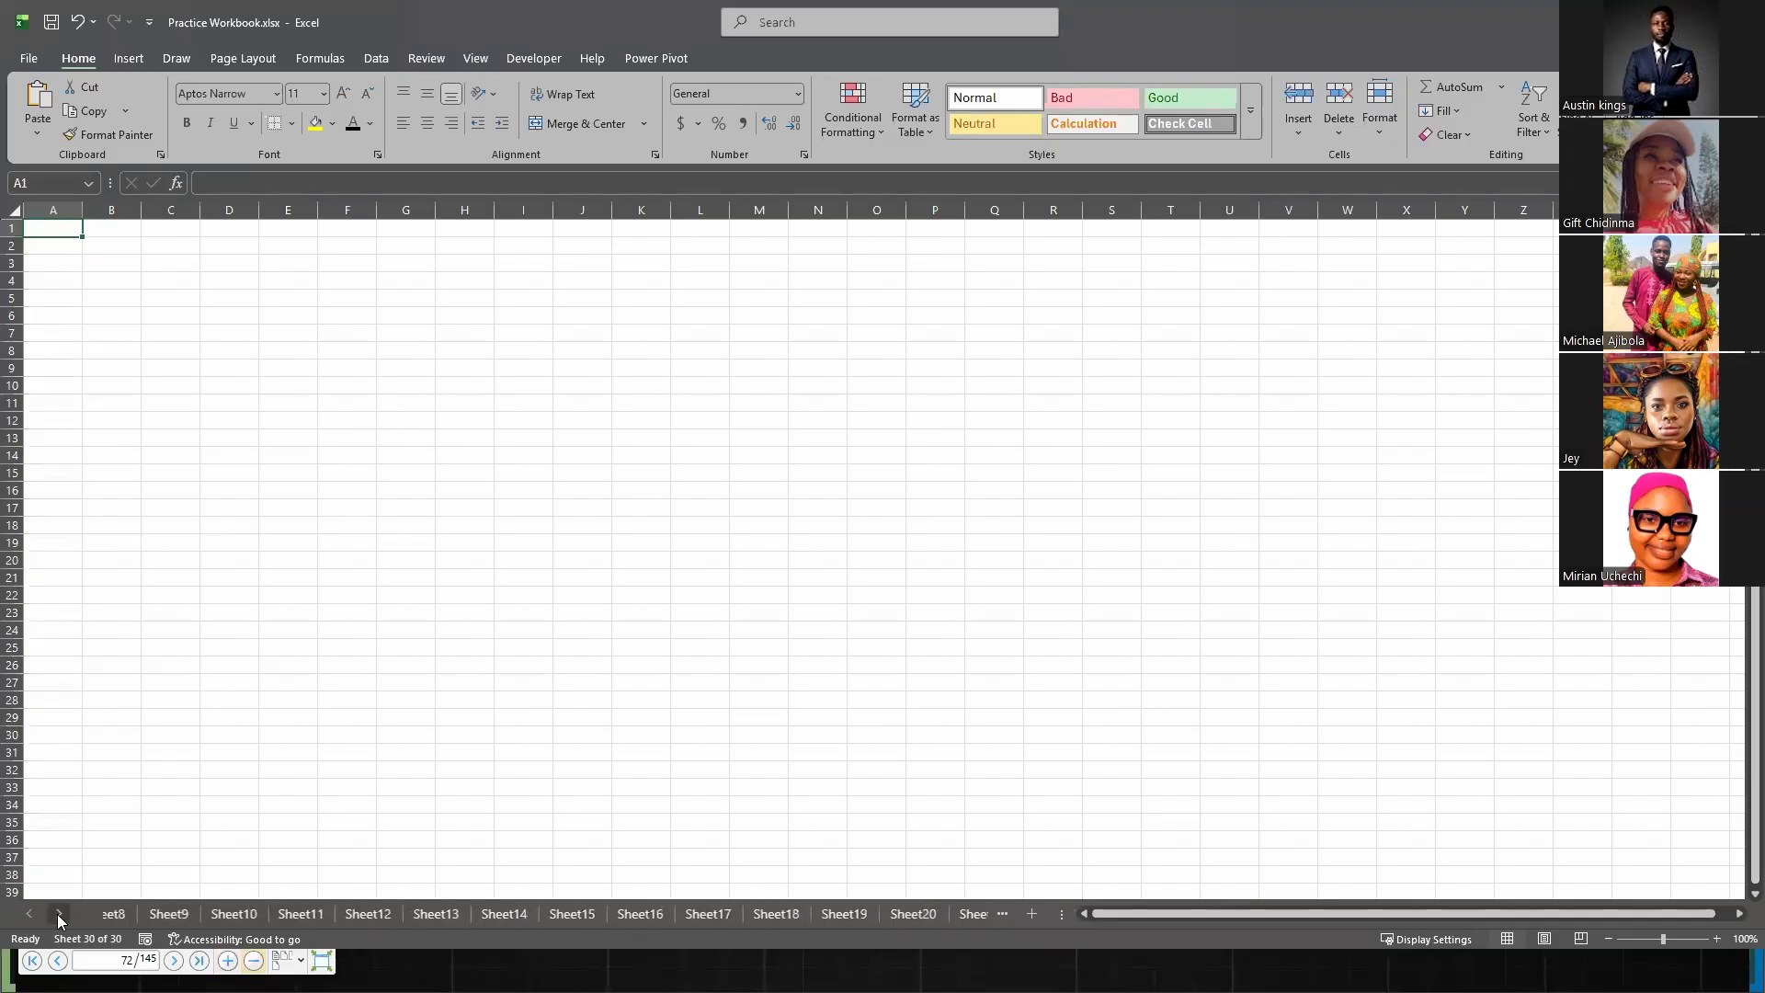
click(57, 914)
click(57, 914)
click(57, 914)
click(57, 914)
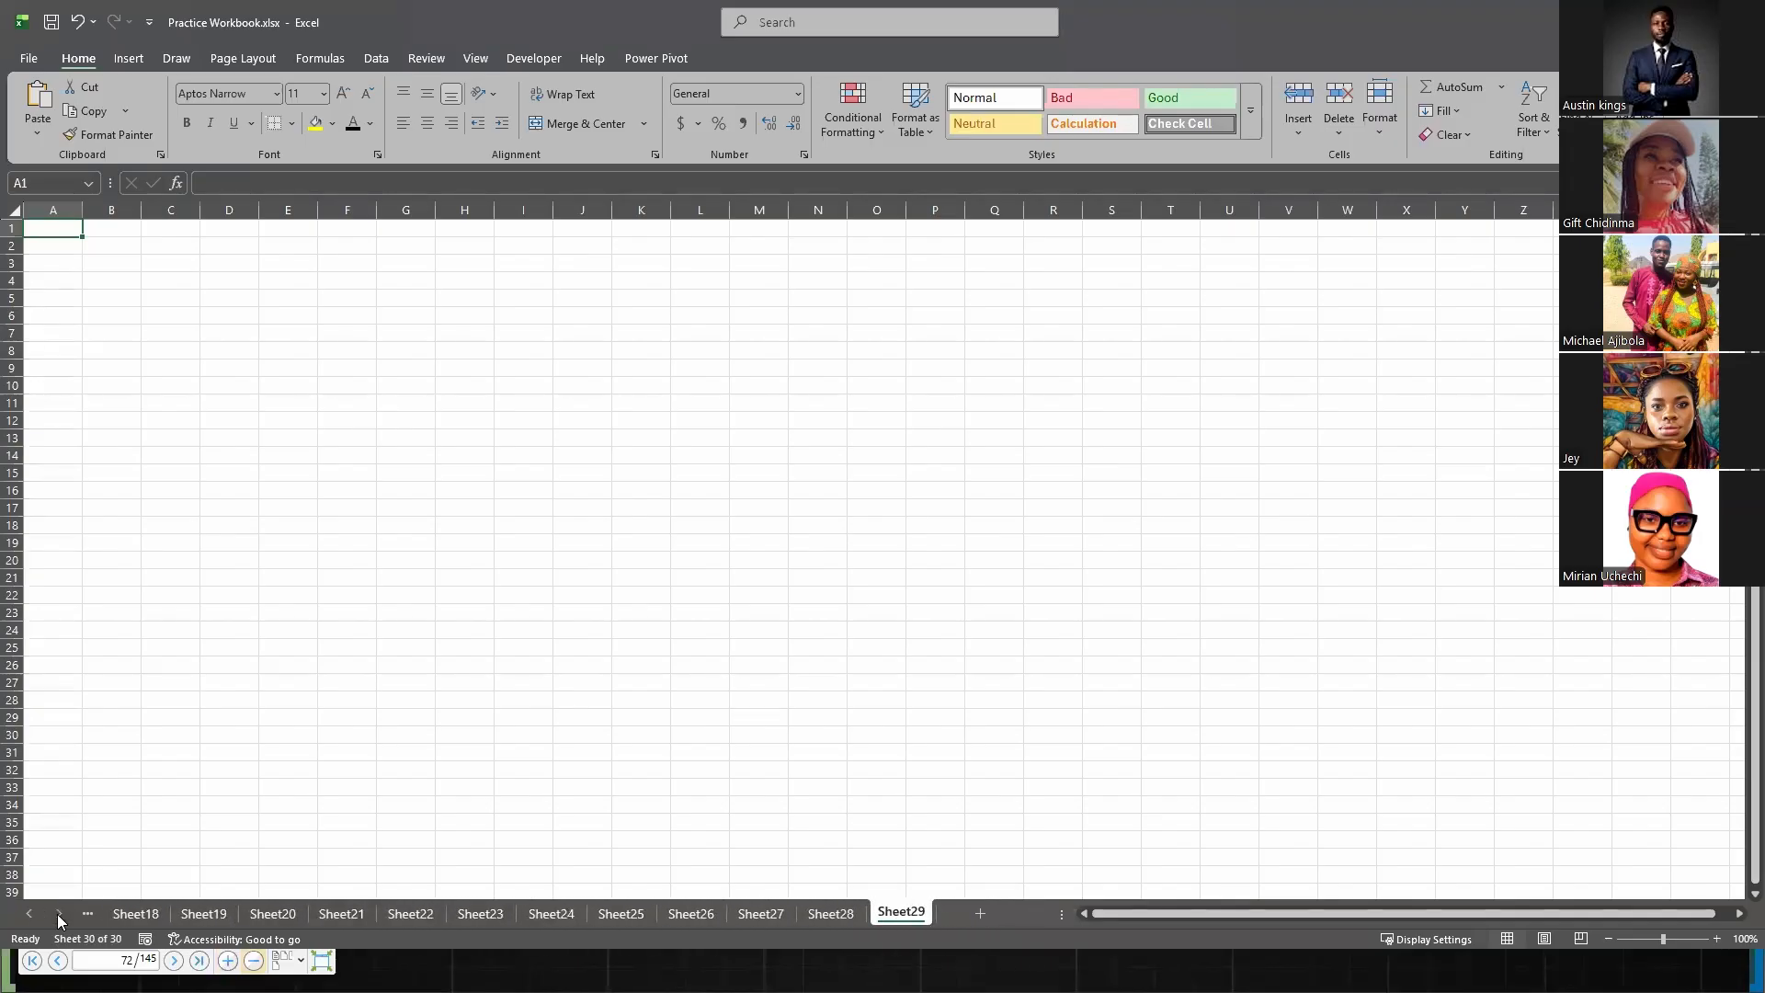
click(27, 918)
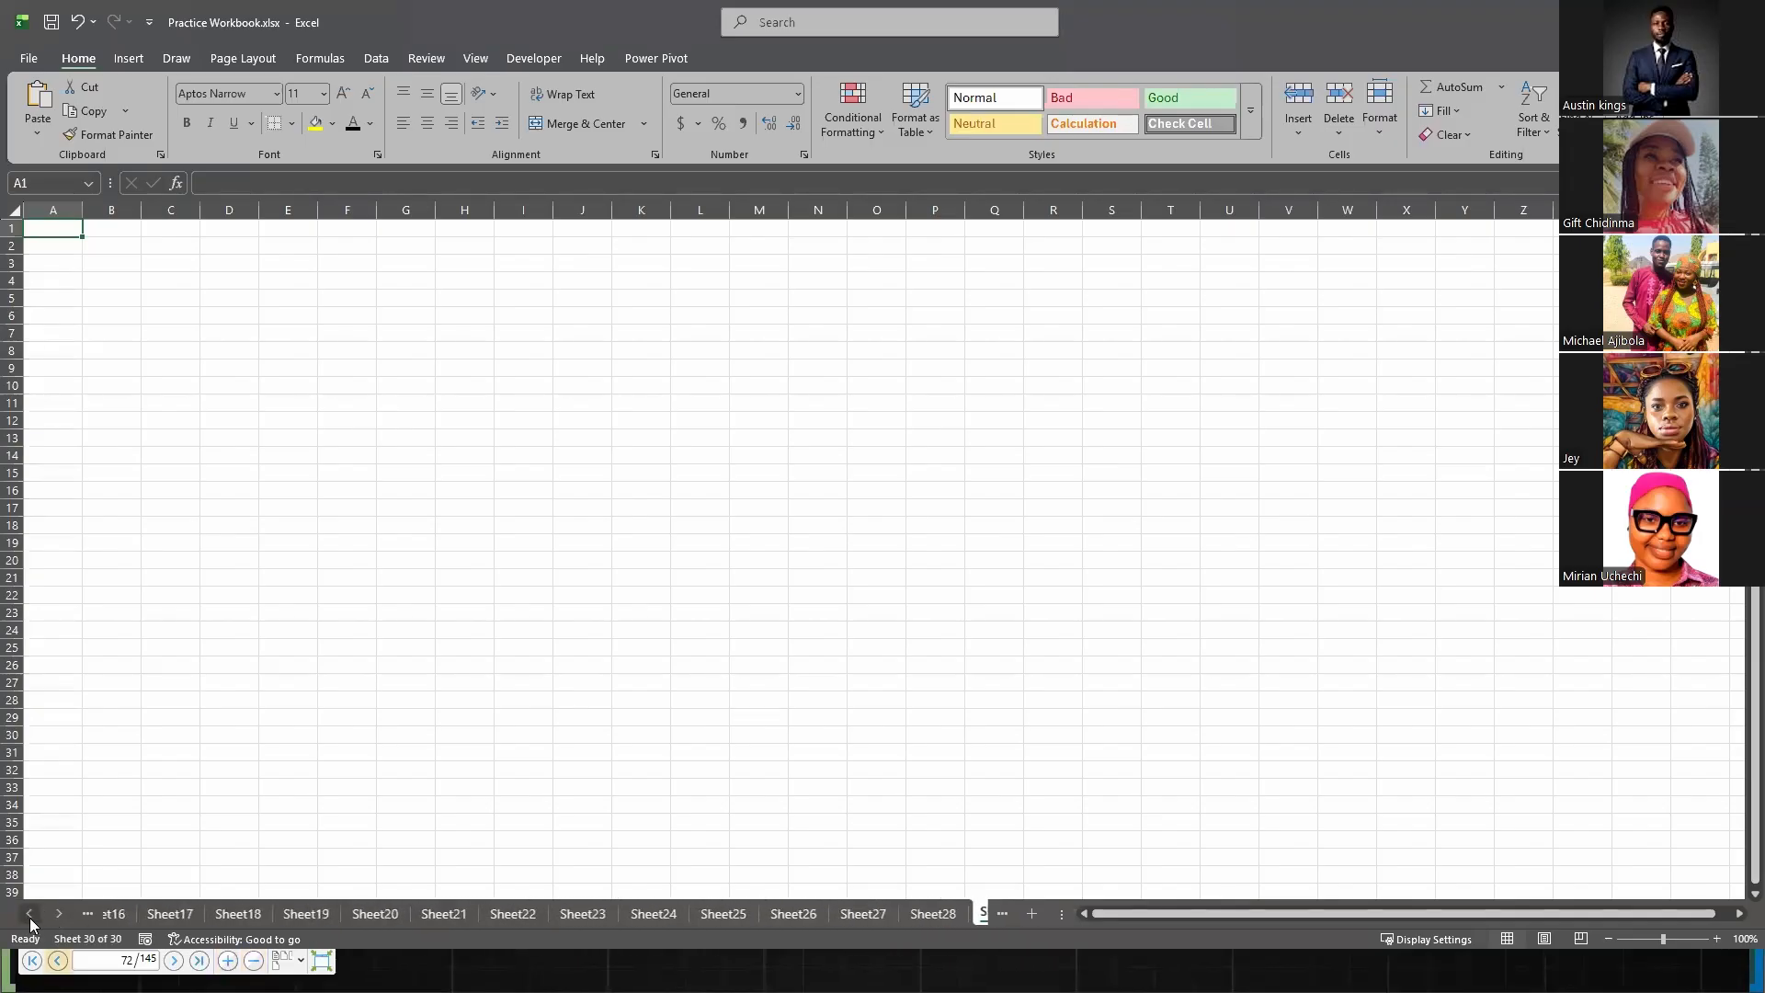
click(30, 917)
click(32, 918)
click(35, 918)
click(30, 914)
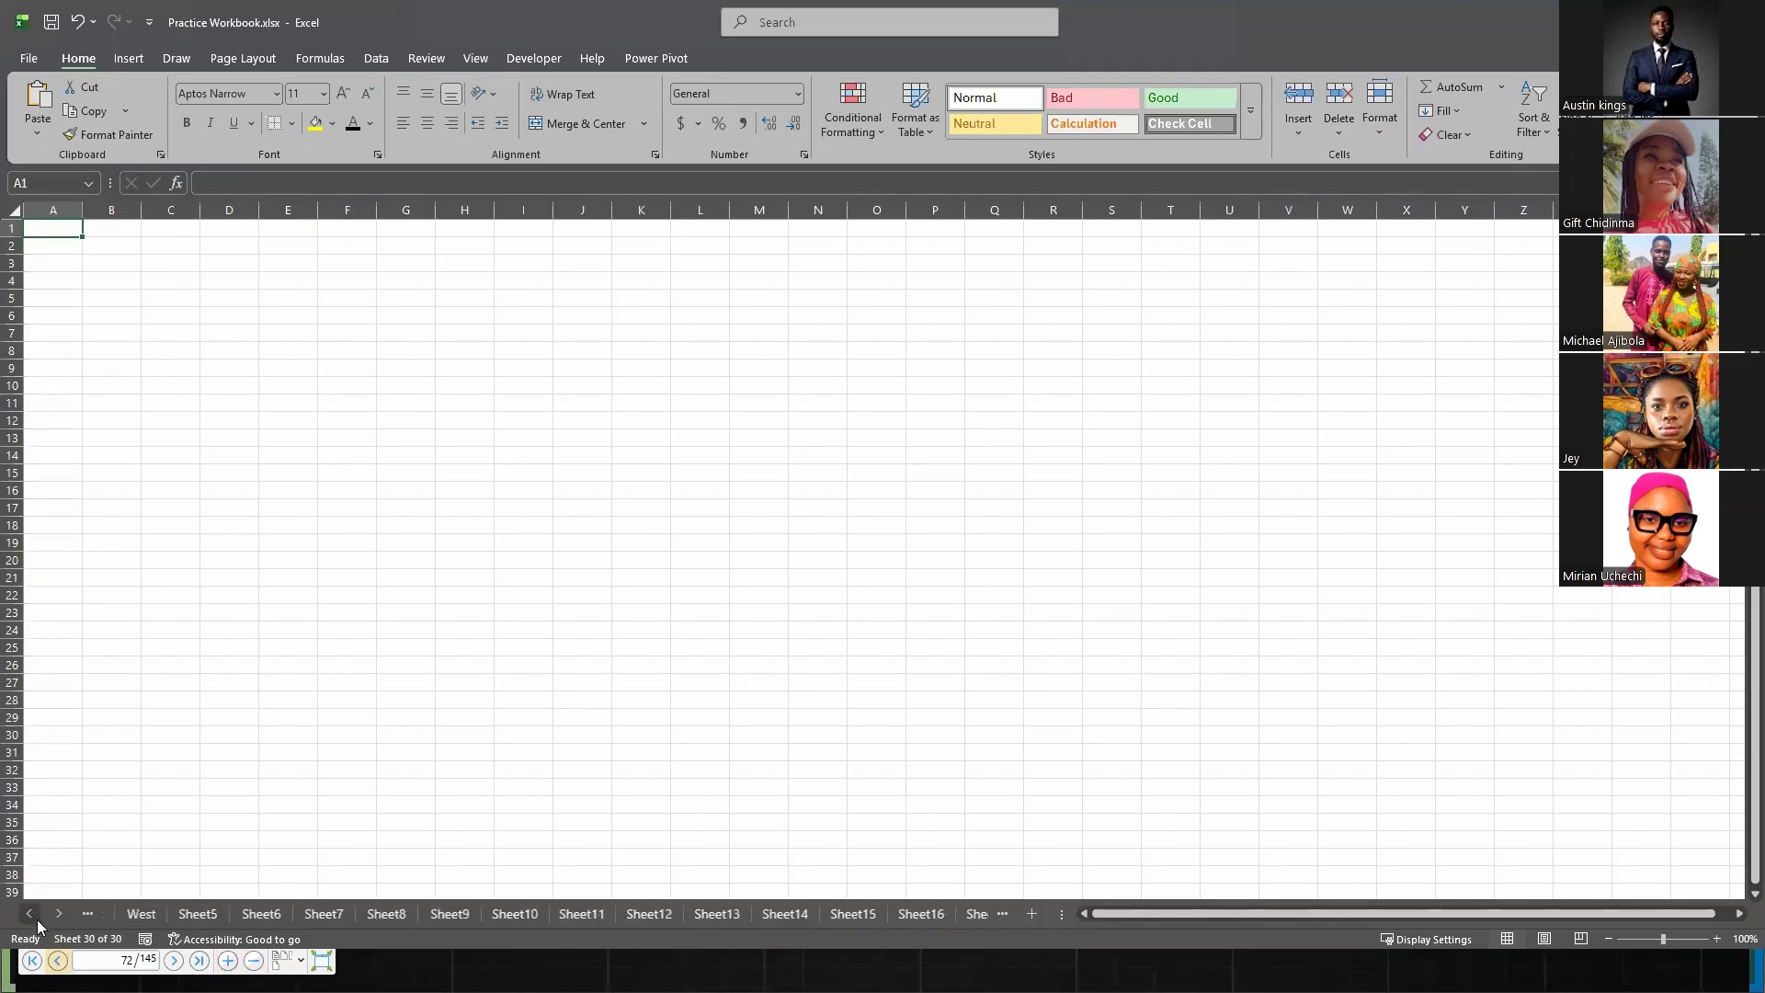
click(29, 913)
click(29, 914)
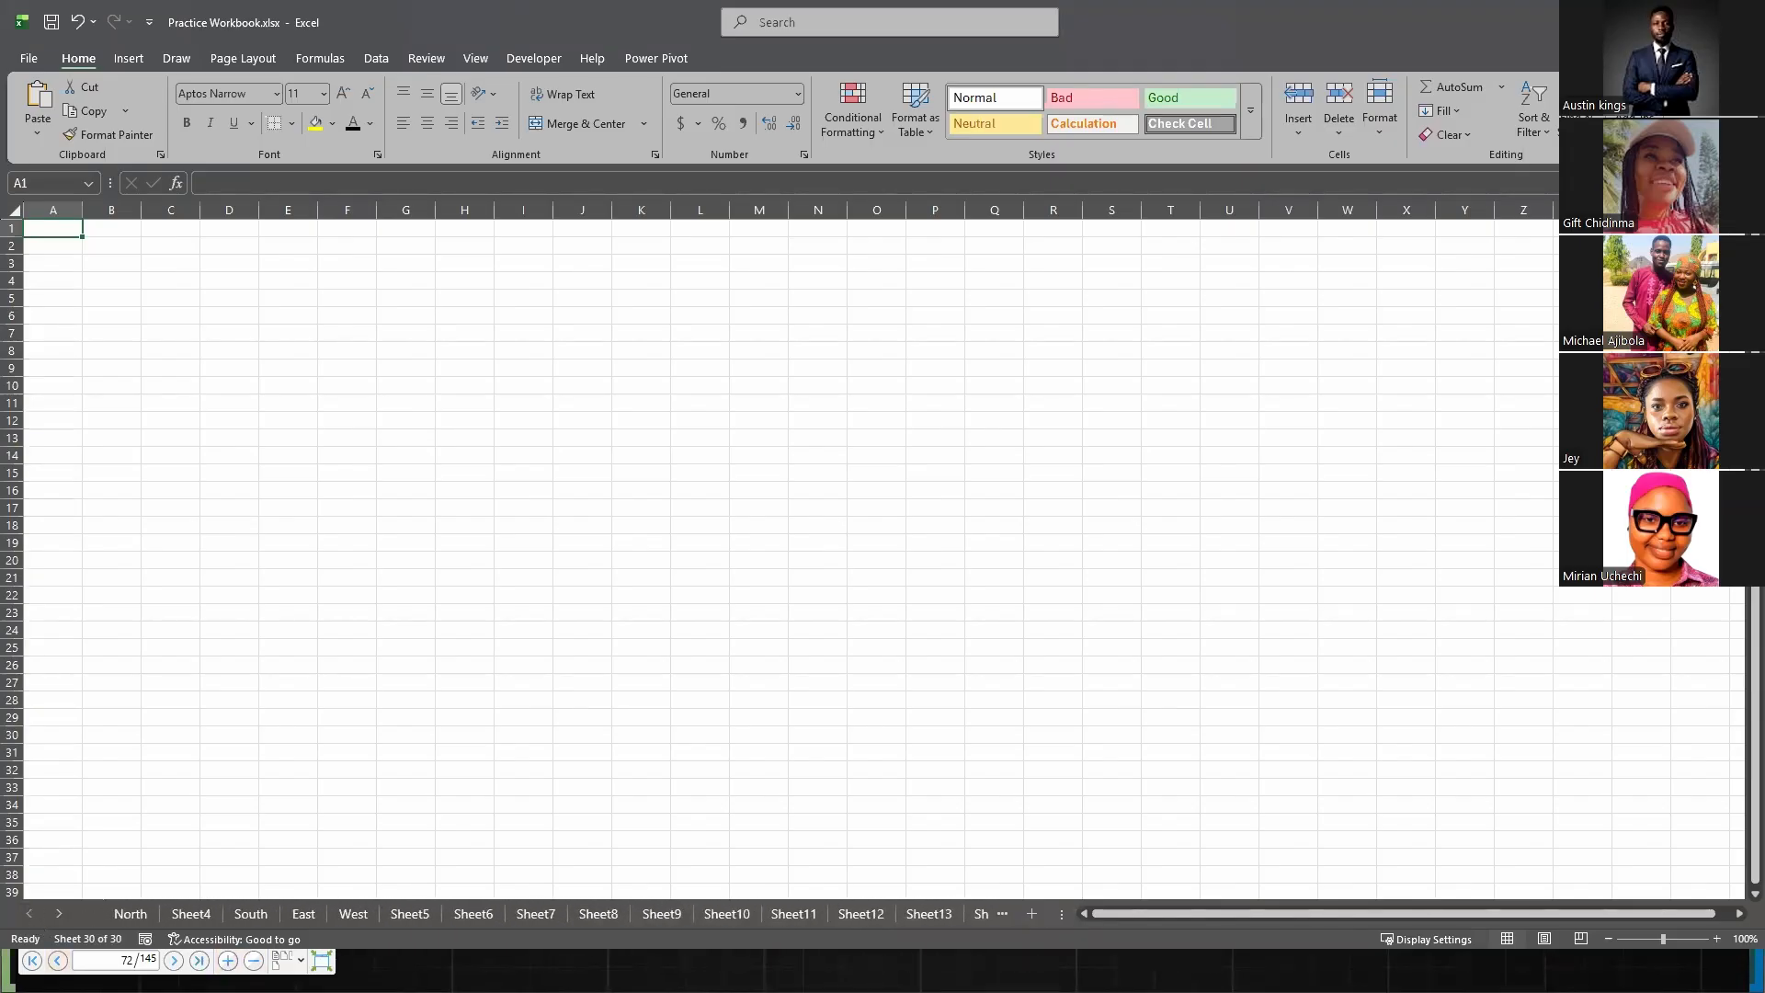
- Switch to the slides, advance from Worksheets to the Zoom and Display Controls slide, and return to Excel
key(alt+Tab)
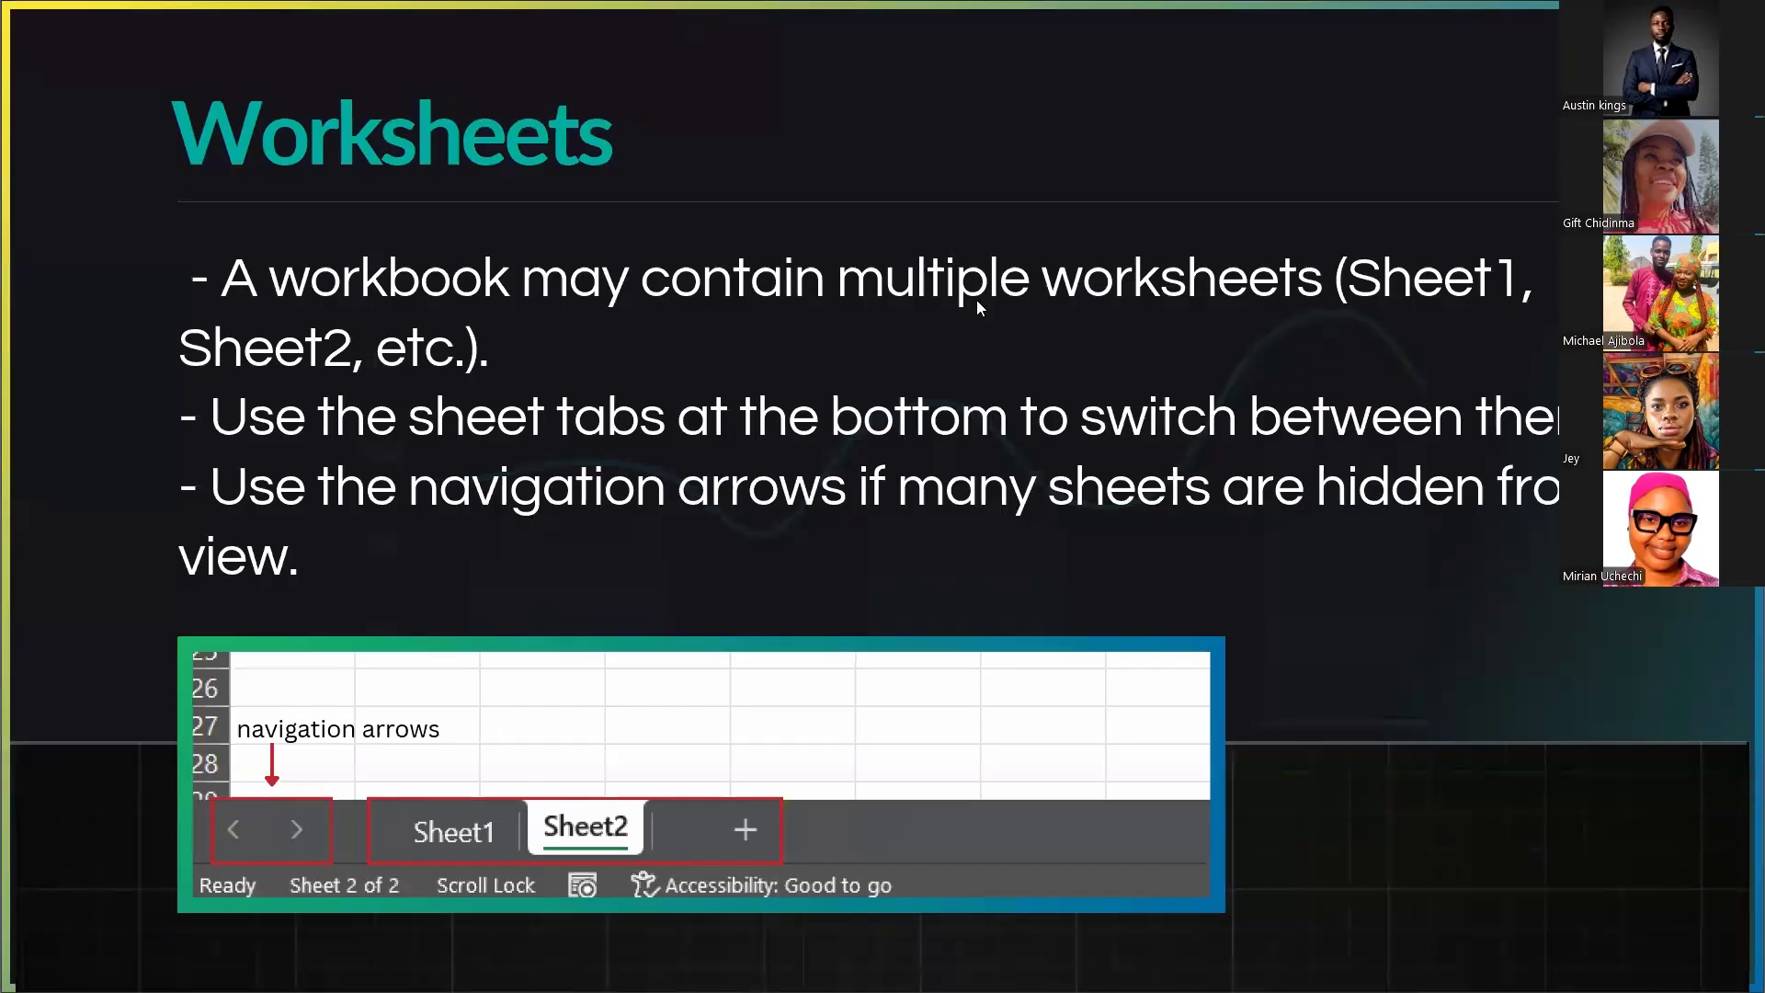
key(Right)
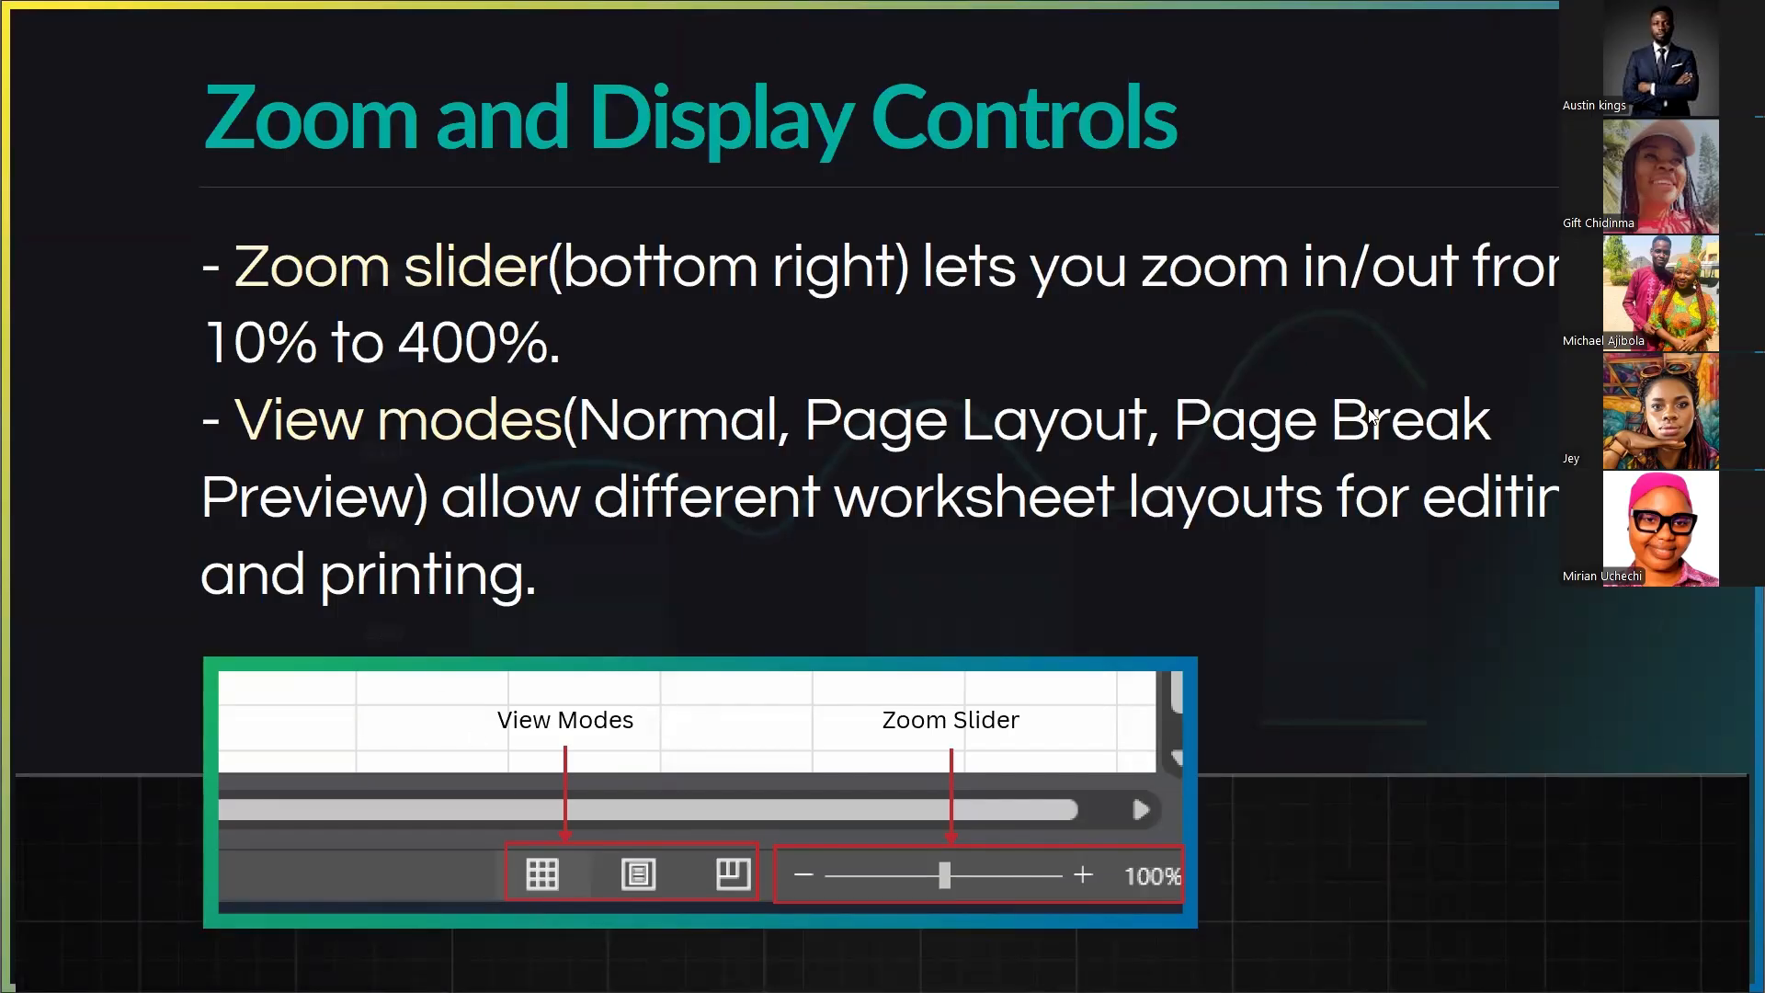
key(alt+Tab)
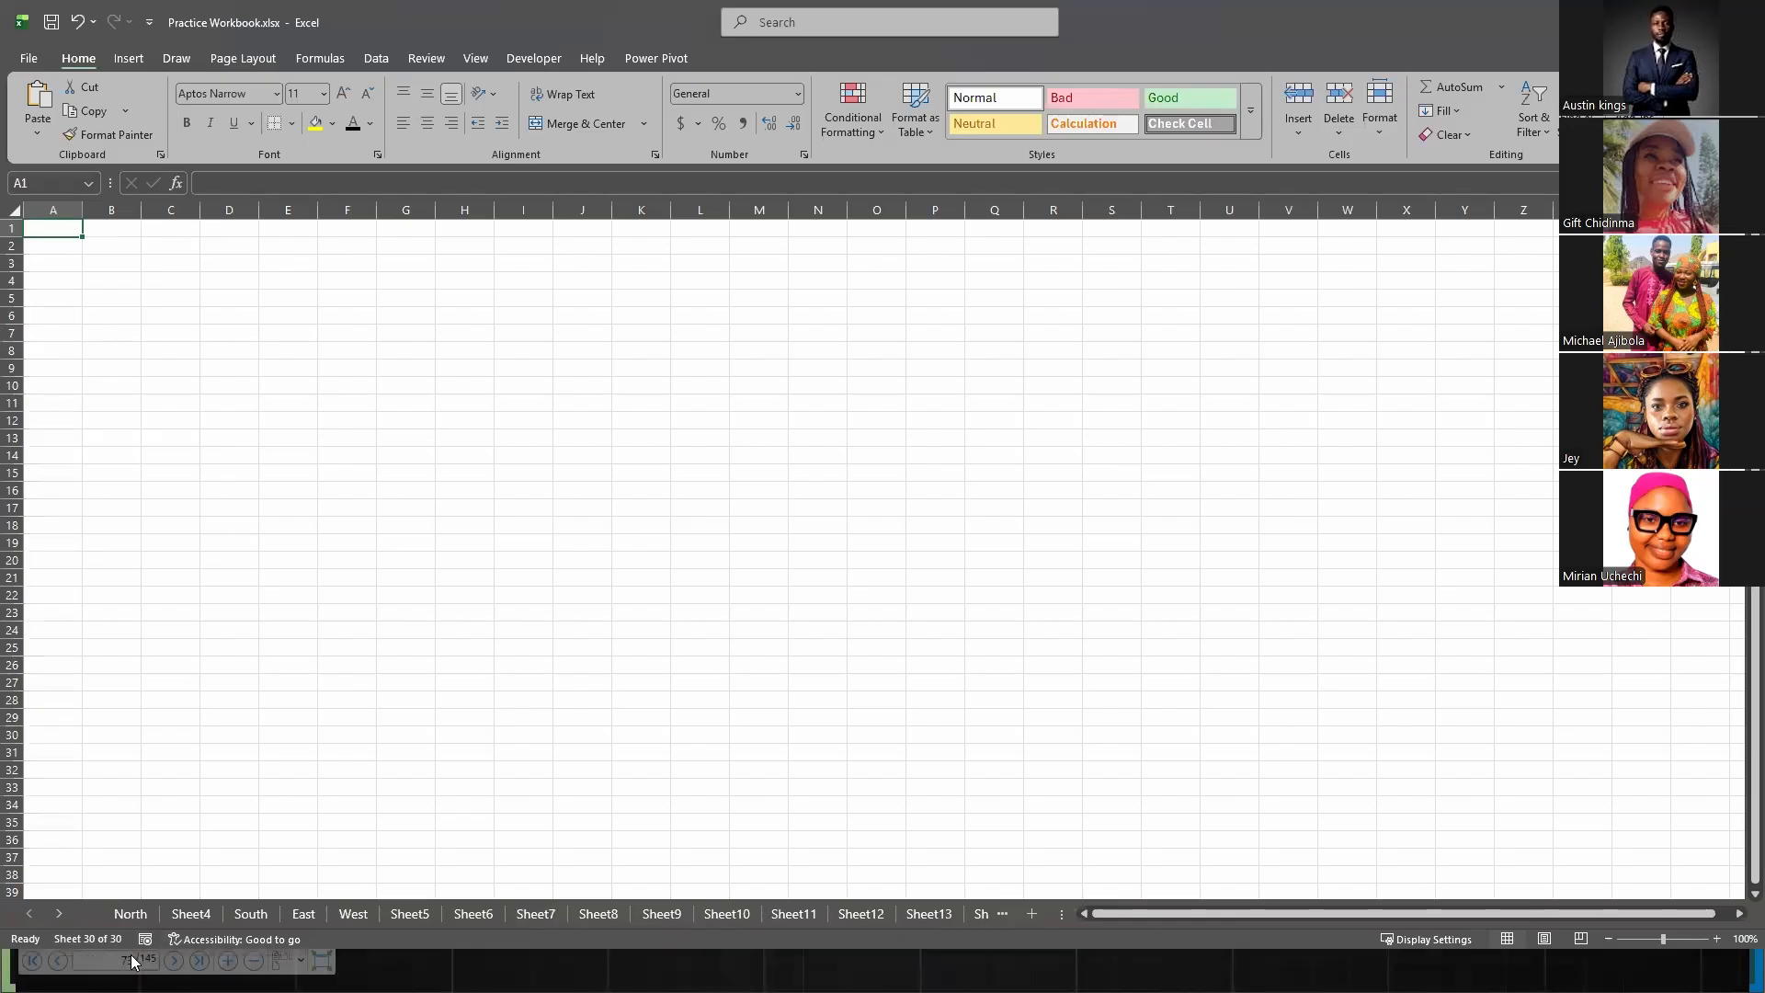
- Open the North sheet and enlarge its view to 262% to inspect the name list
click(130, 915)
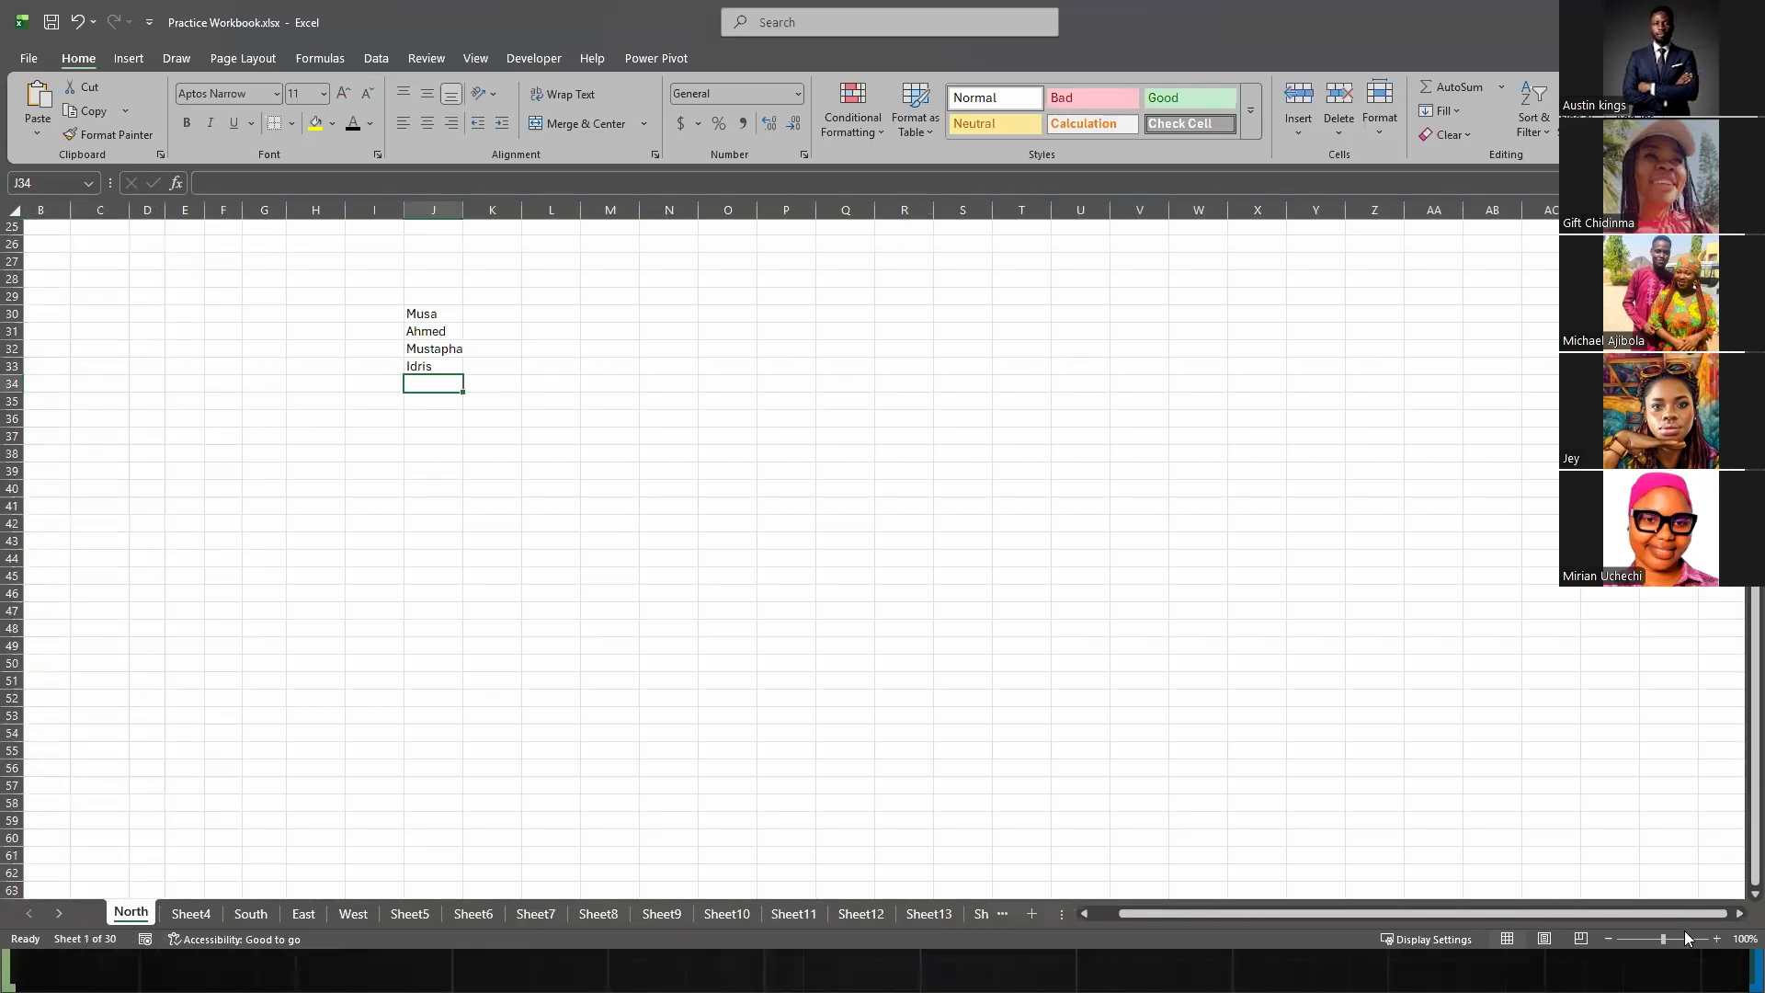
drag(1662, 938, 1687, 939)
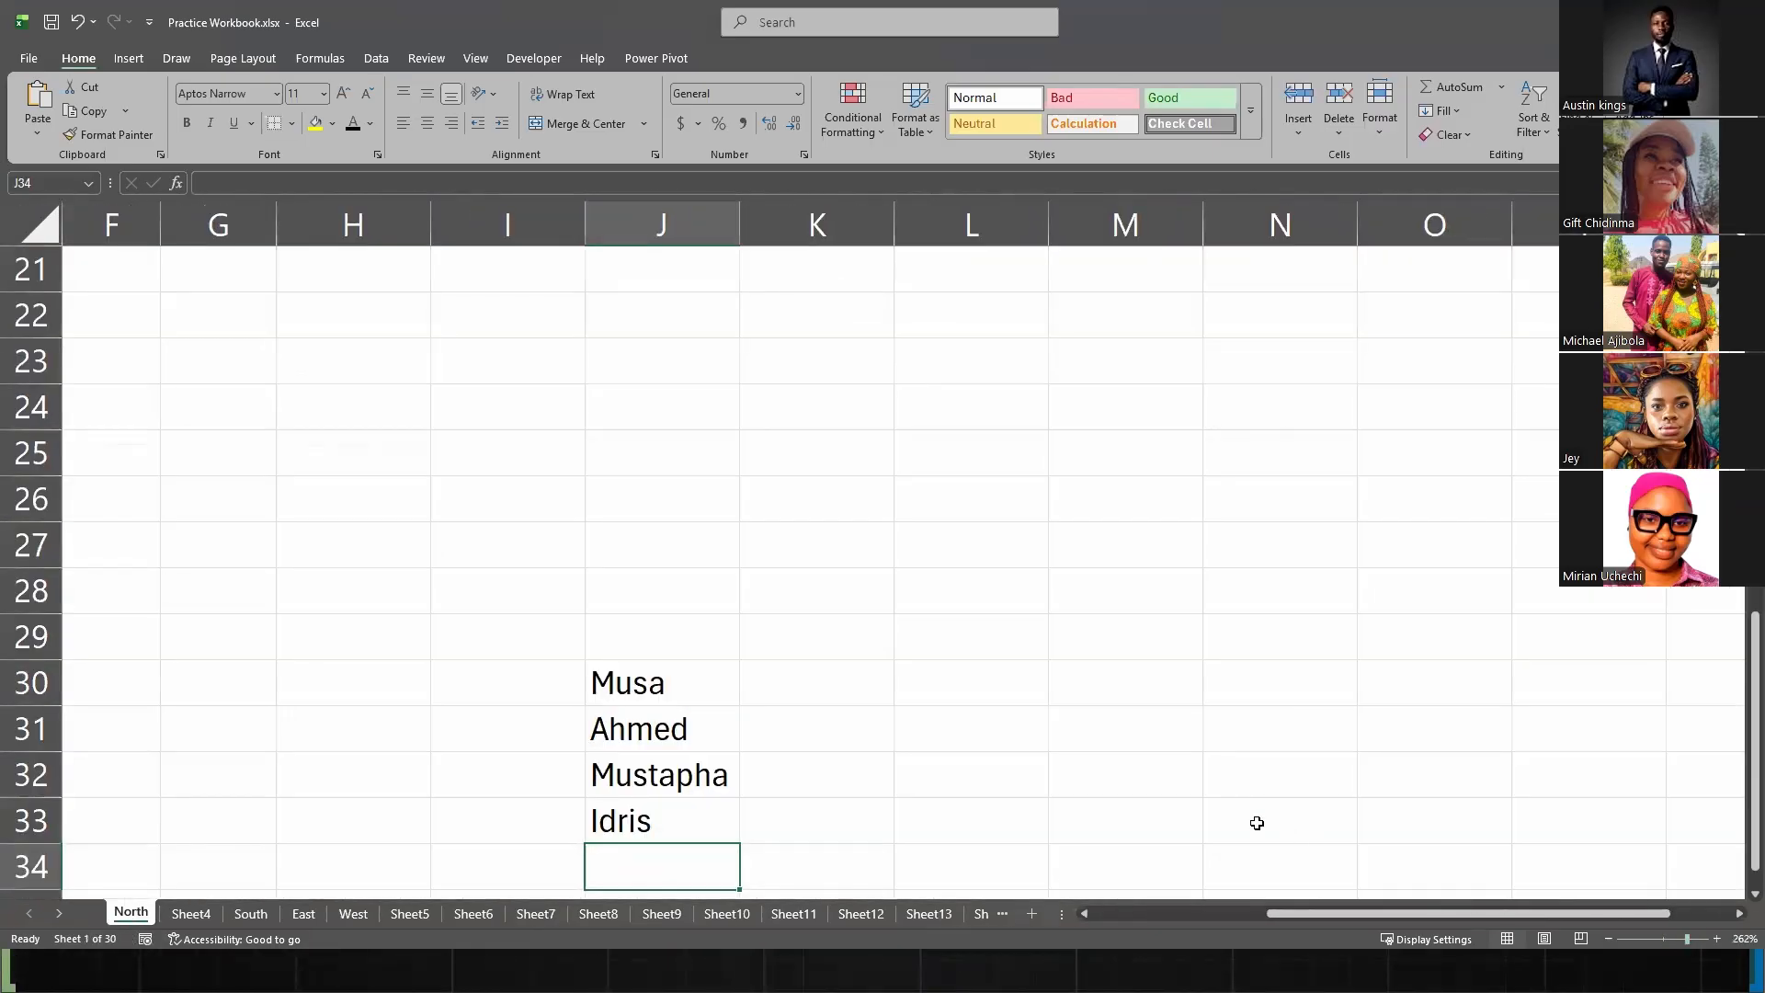
scroll(1020, 784, down, 5)
scroll(1019, 784, up, 4)
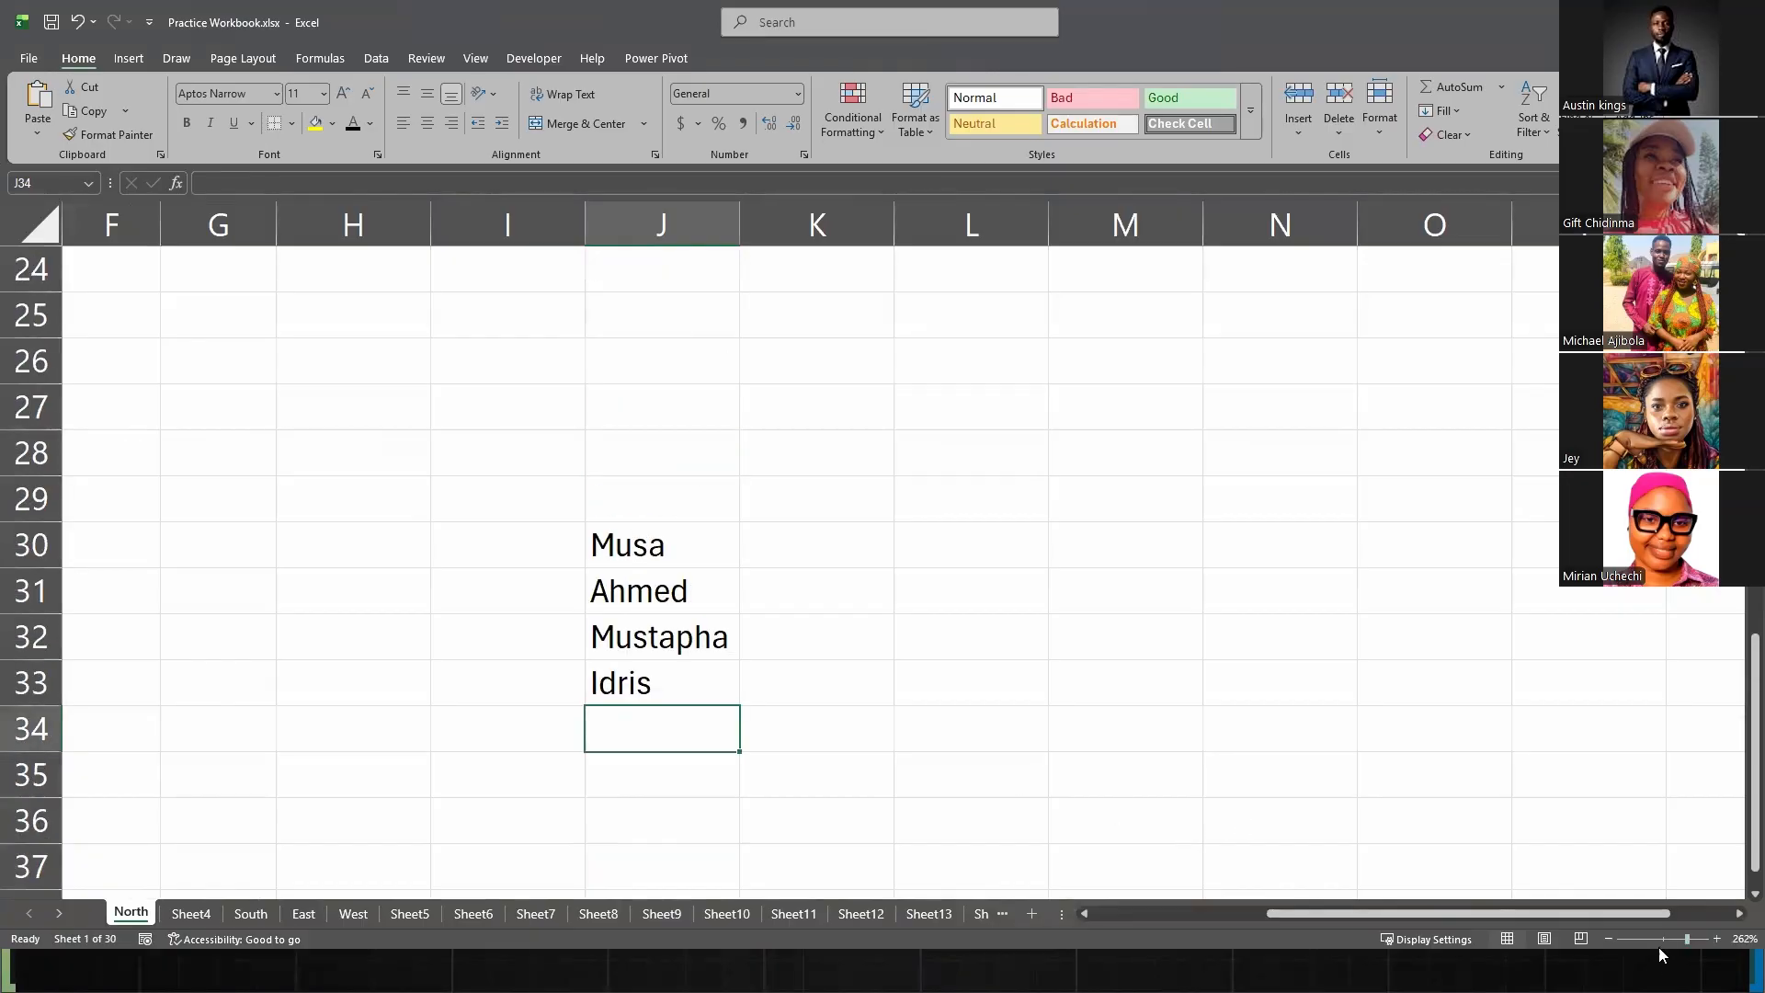
- Increase the North sheet's zoom in increments to 310%, inspecting the name list in column J
click(1719, 939)
click(1719, 939)
scroll(824, 603, down, 4)
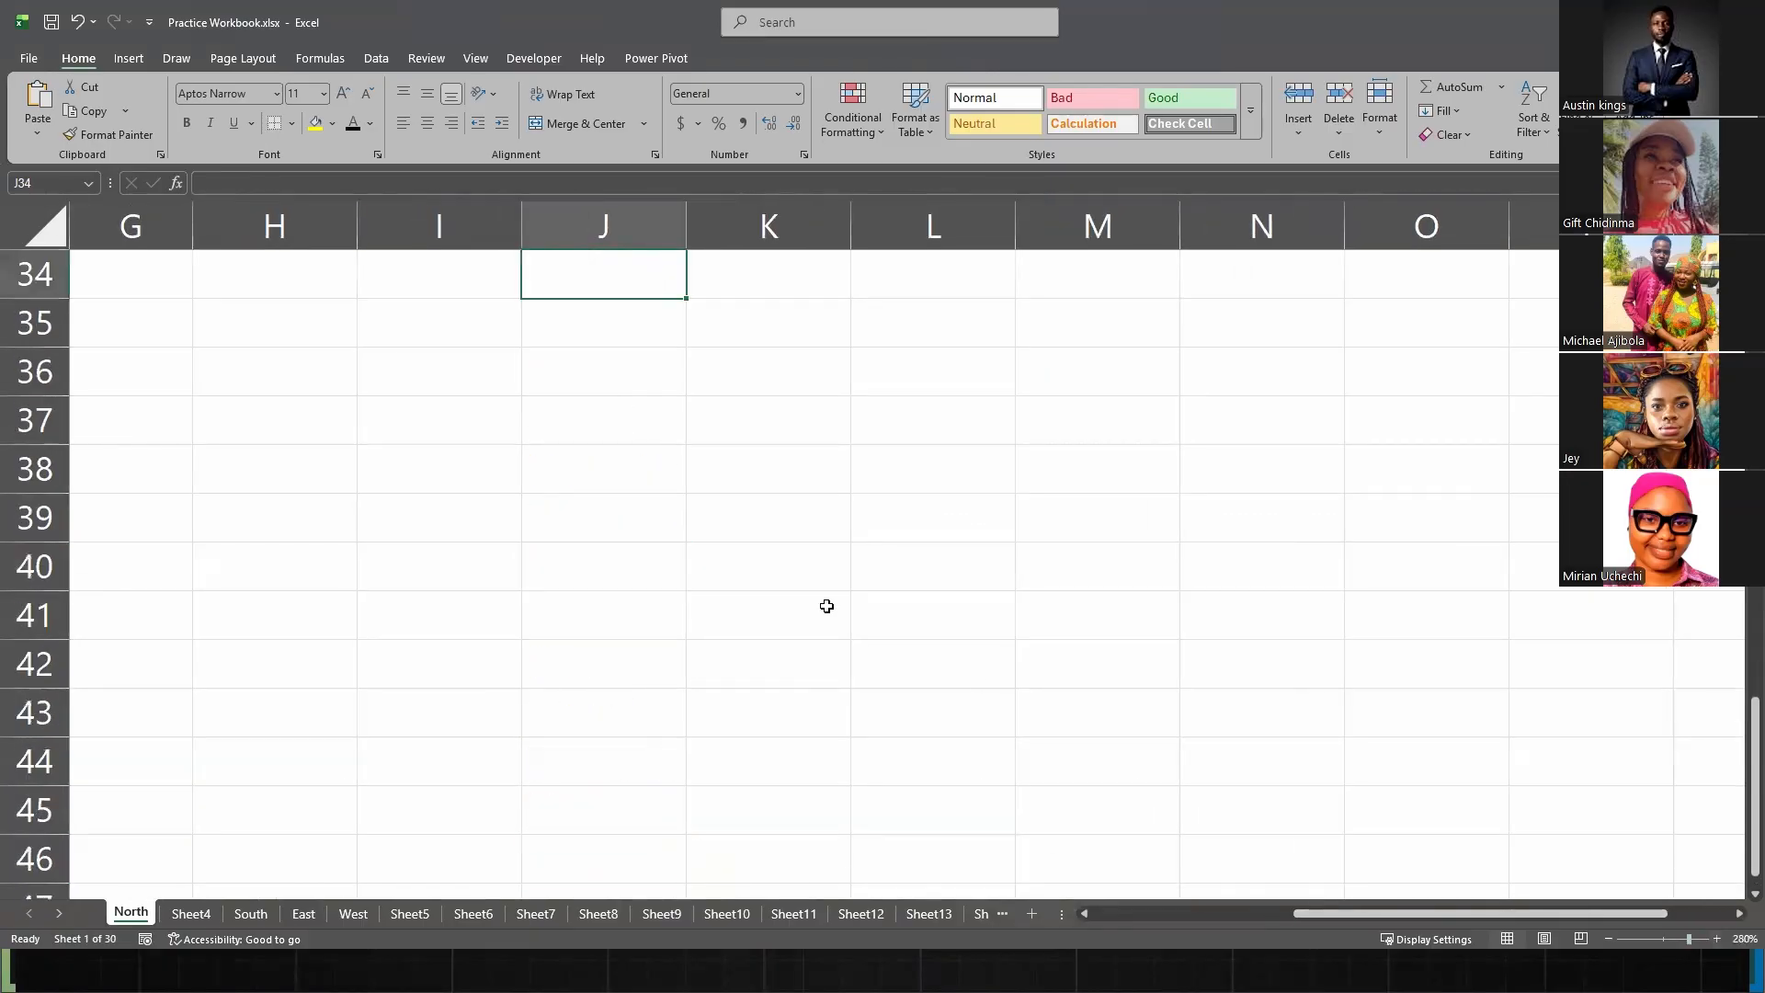
scroll(823, 603, up, 2)
click(1718, 939)
click(1718, 939)
click(1717, 938)
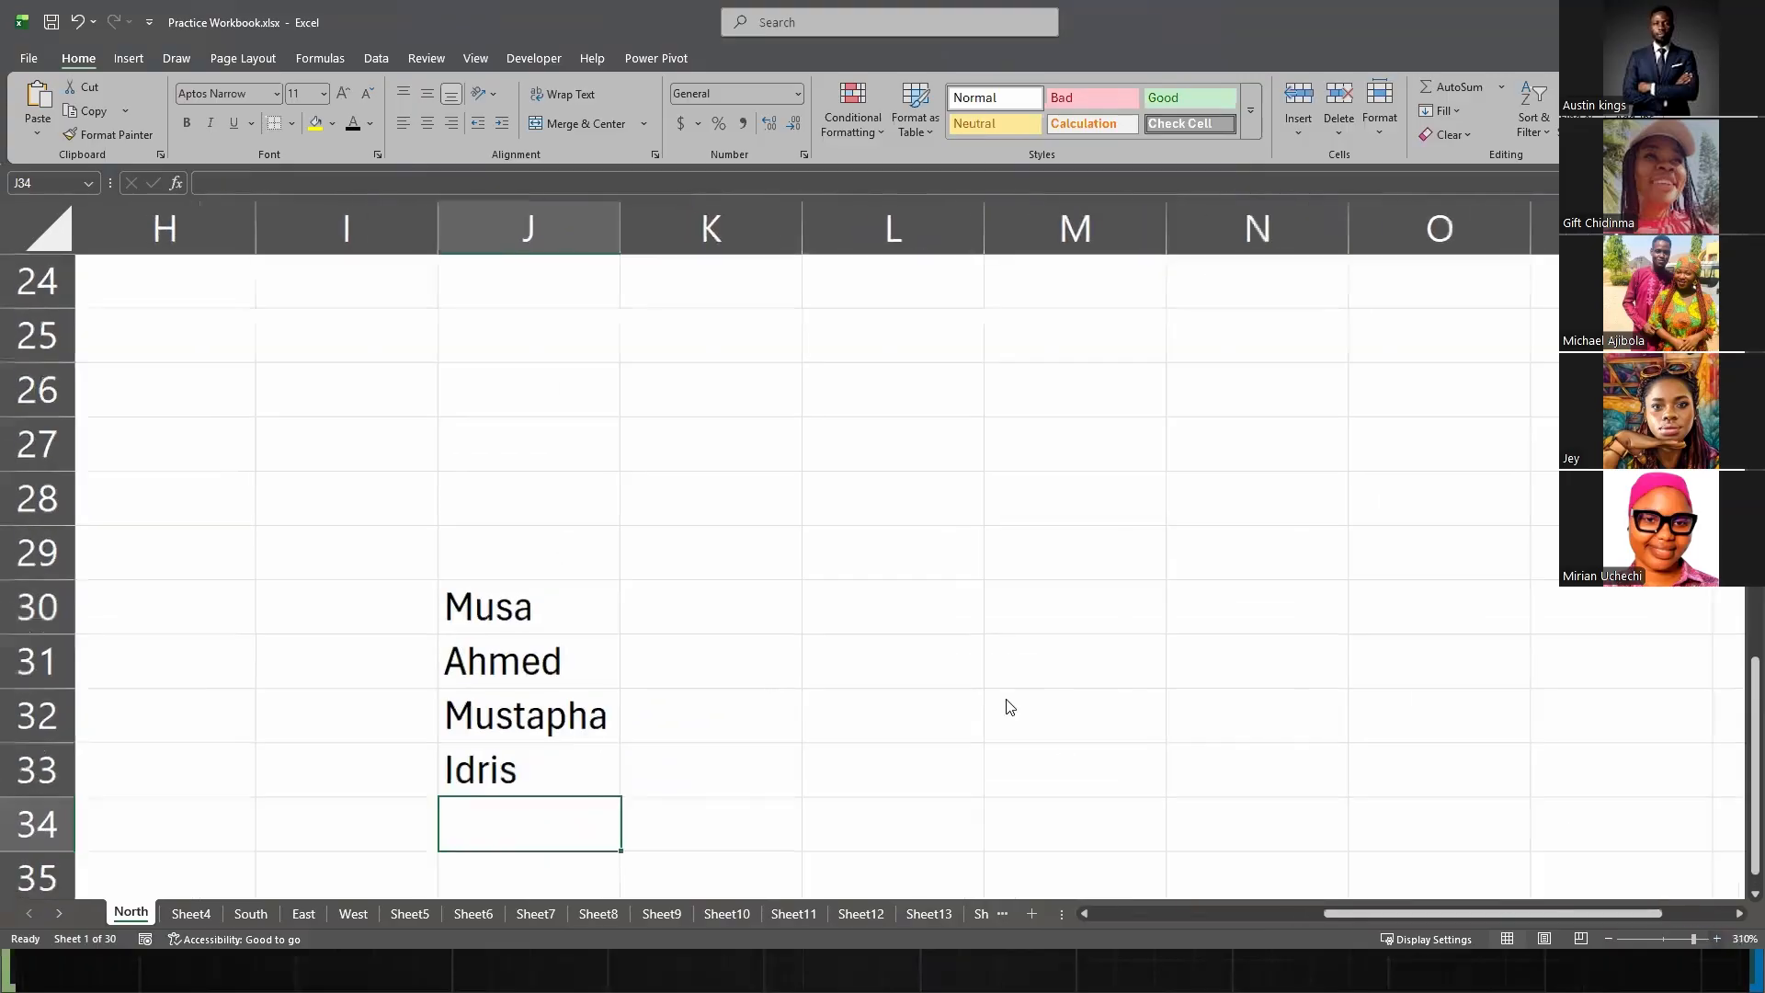
scroll(1005, 709, down, 4)
scroll(900, 604, up, 3)
scroll(900, 604, up, 2)
scroll(900, 607, down, 2)
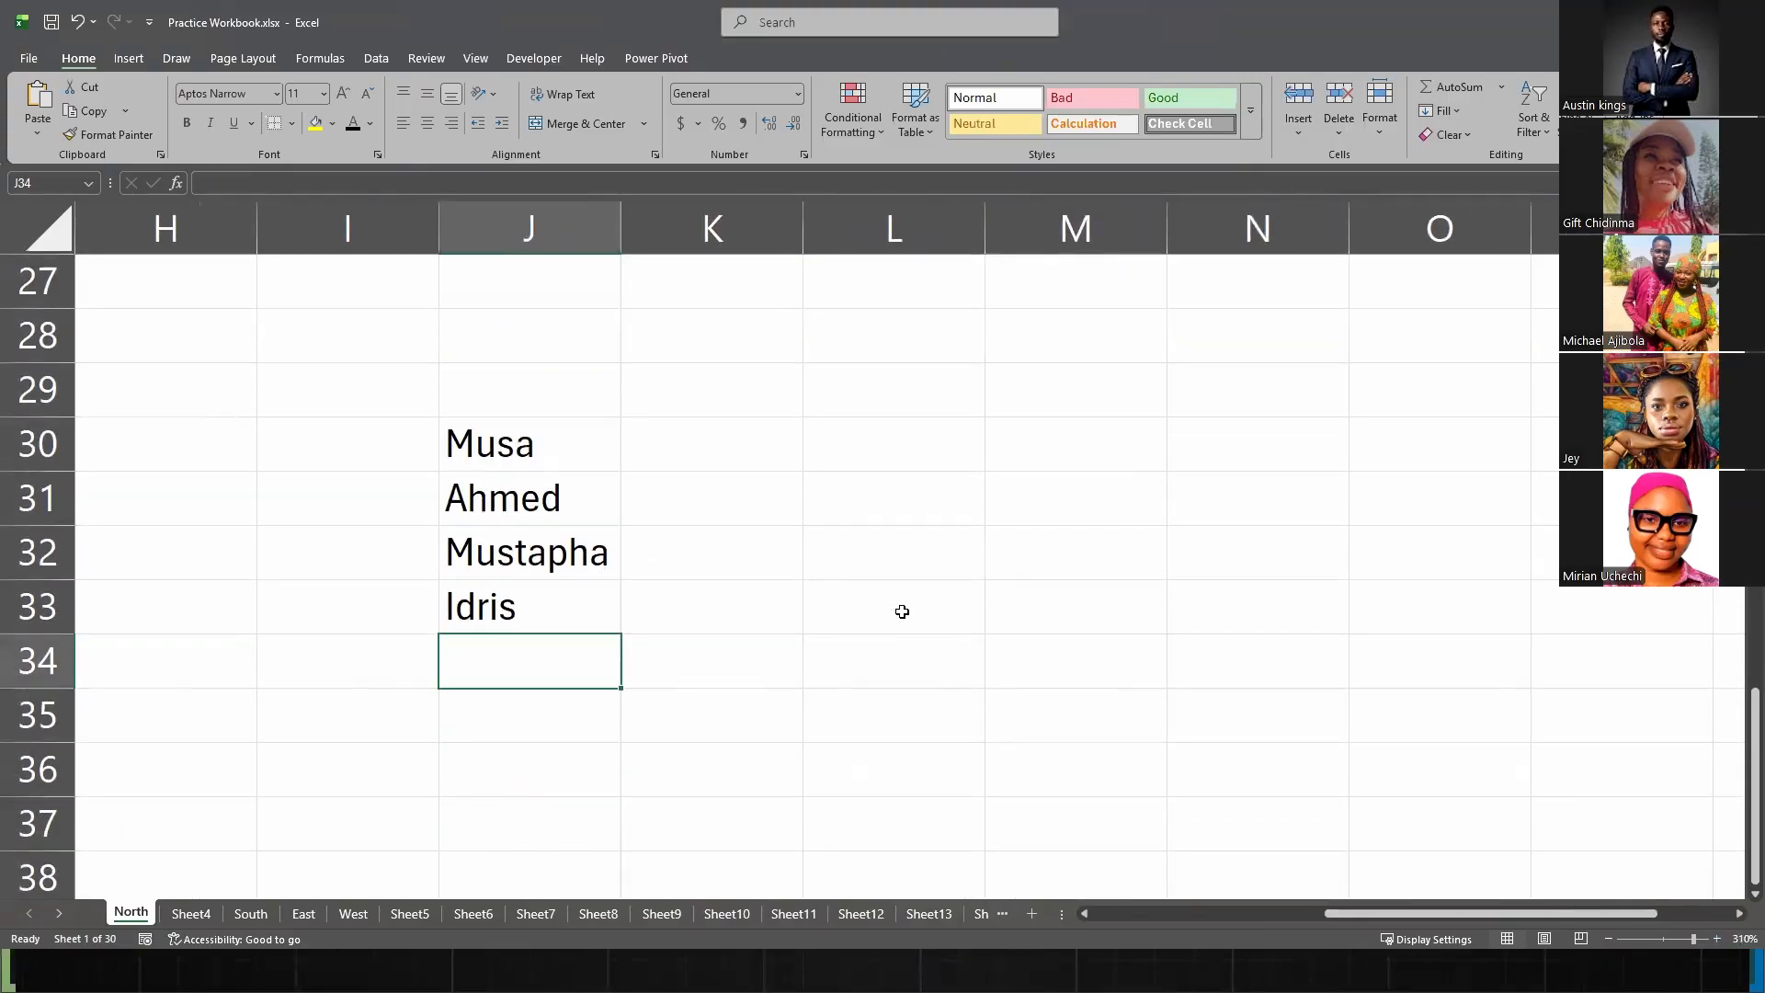
- Enlarge the North sheet to 330% and reduce the zoom back to 95%
click(1716, 937)
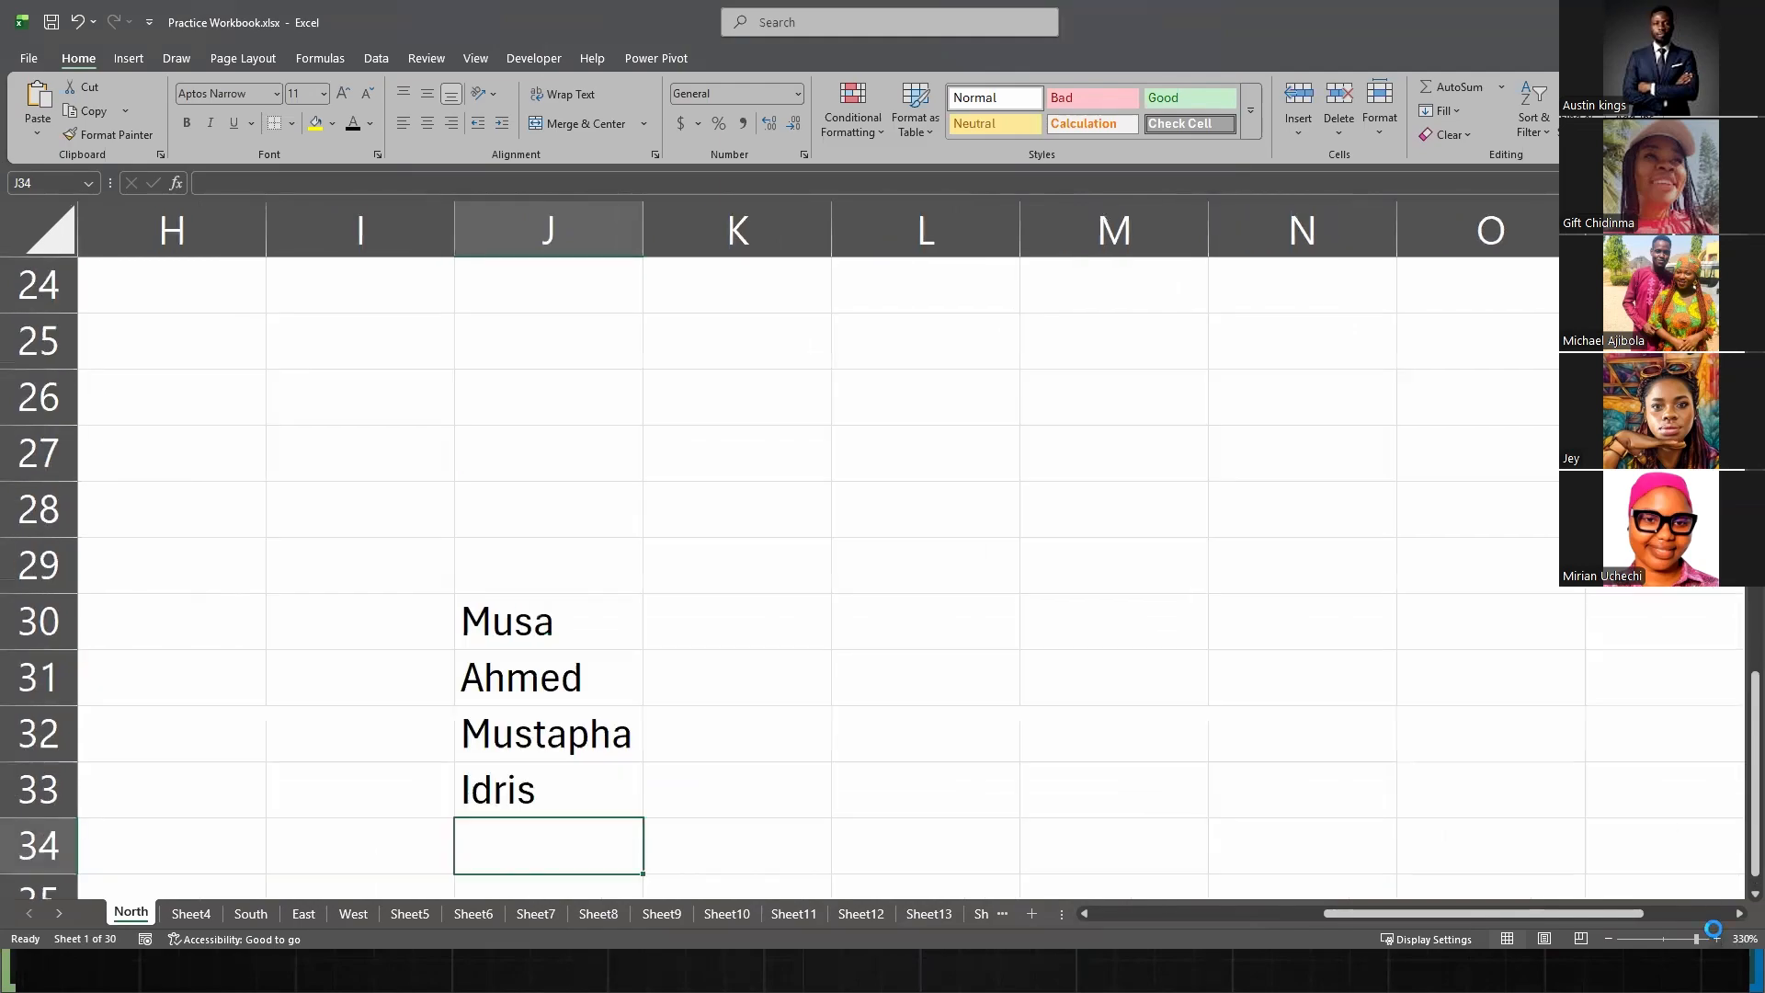
click(1715, 937)
scroll(1207, 638, down, 2)
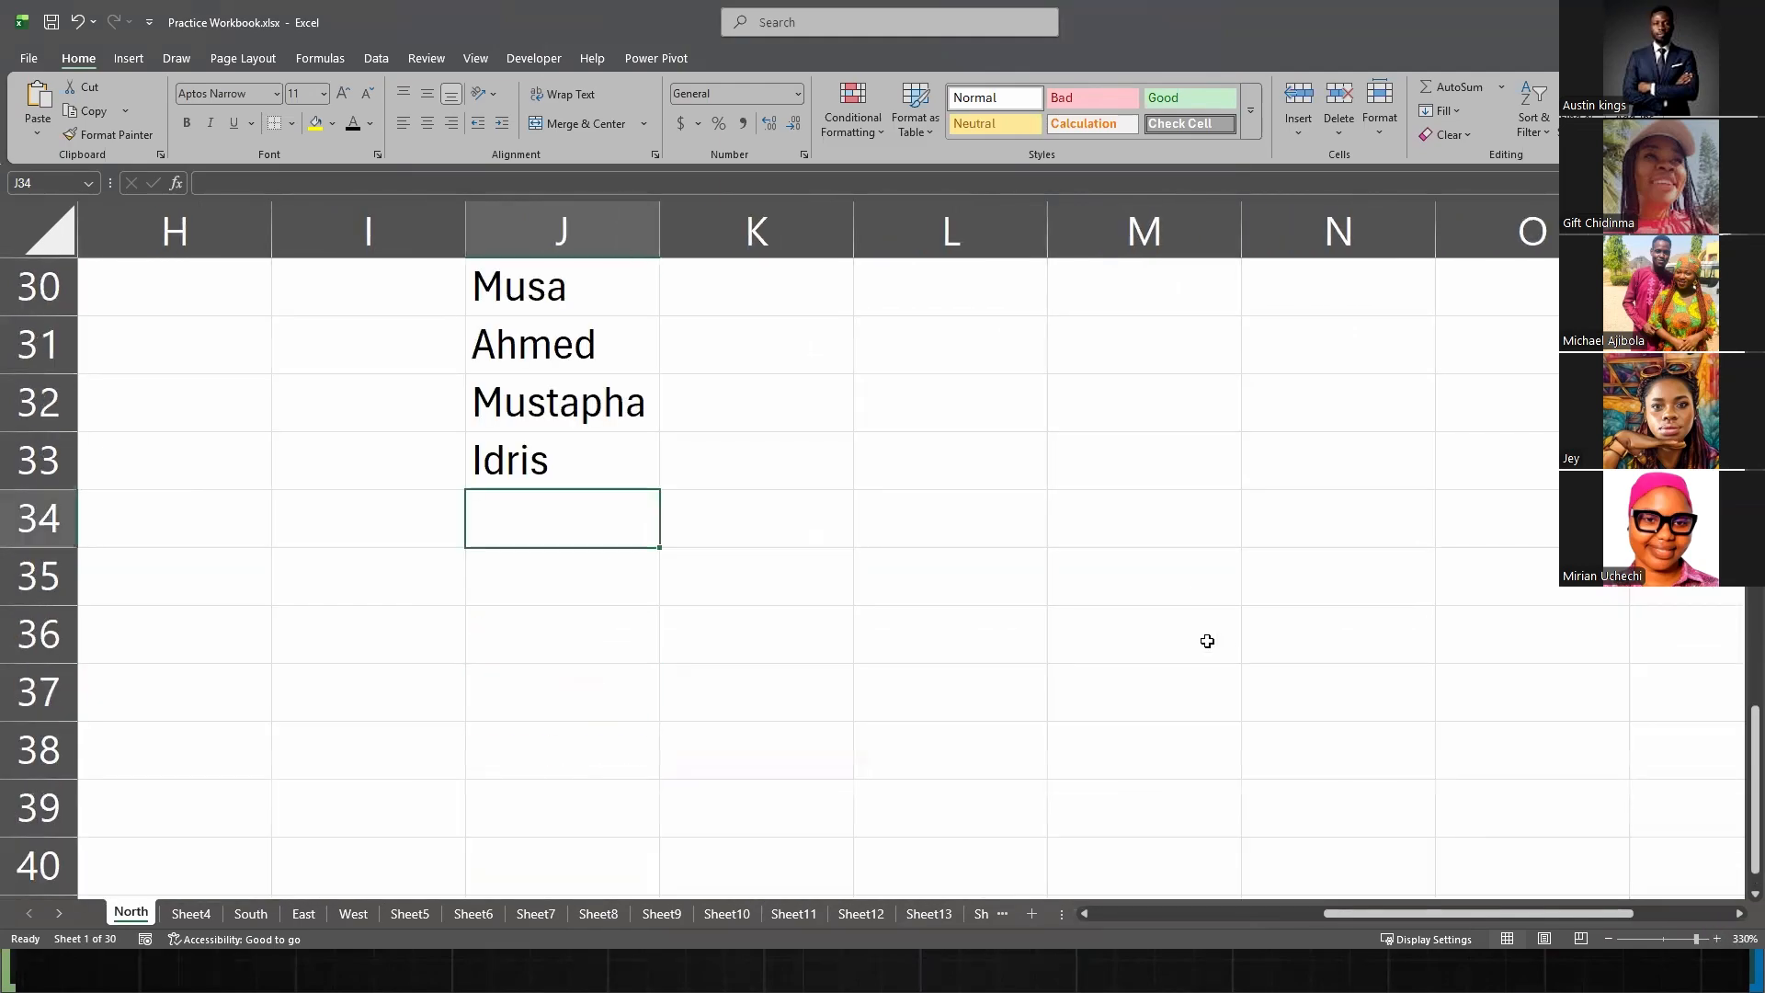
click(1661, 938)
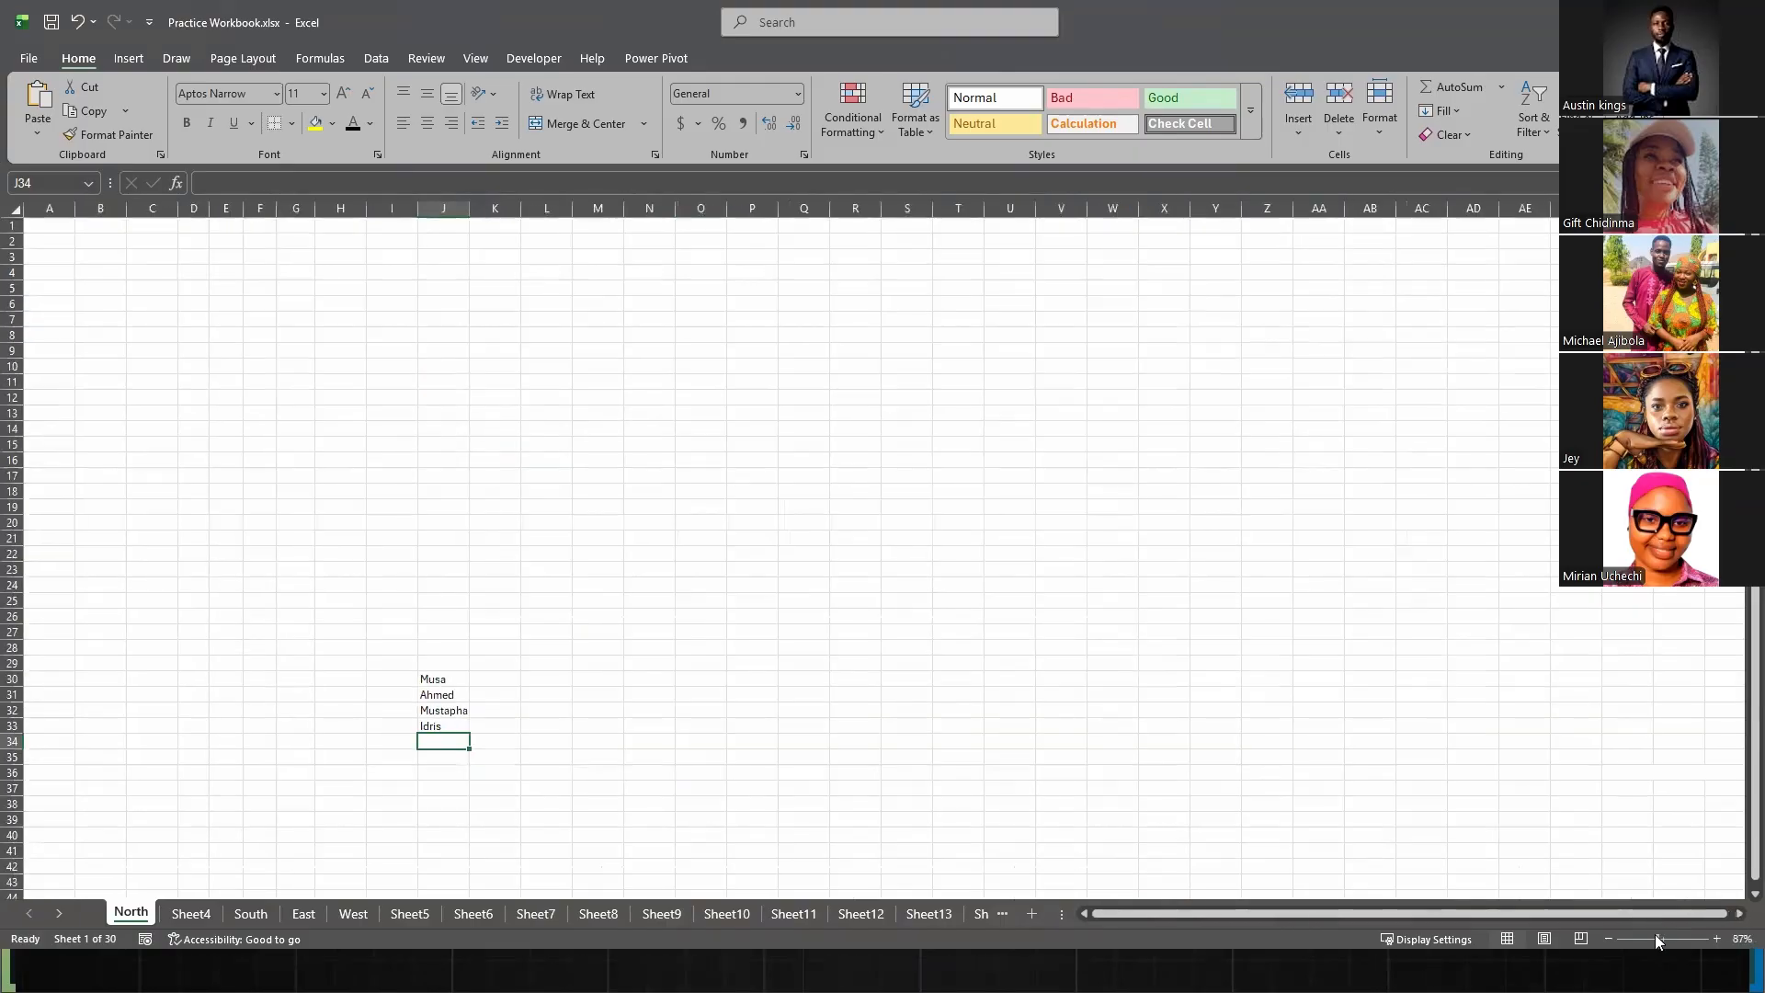
click(1660, 940)
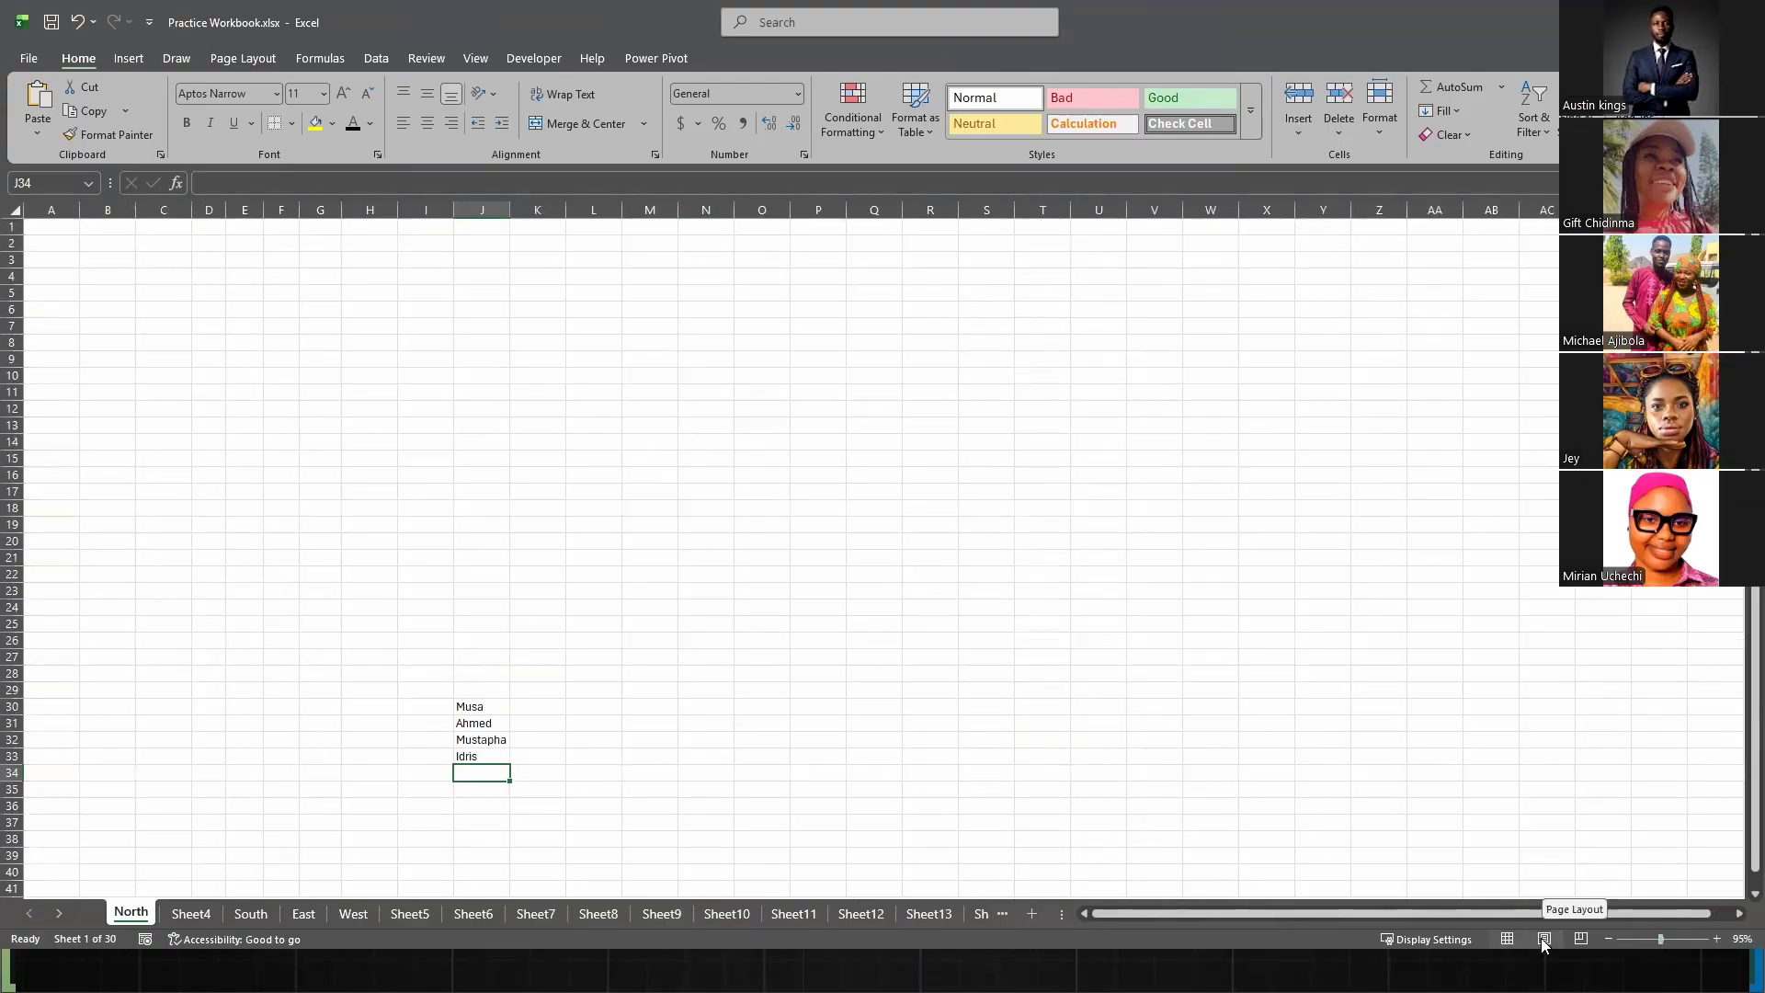
- Preview the North sheet in Page Layout view and return it to Normal view
click(1543, 939)
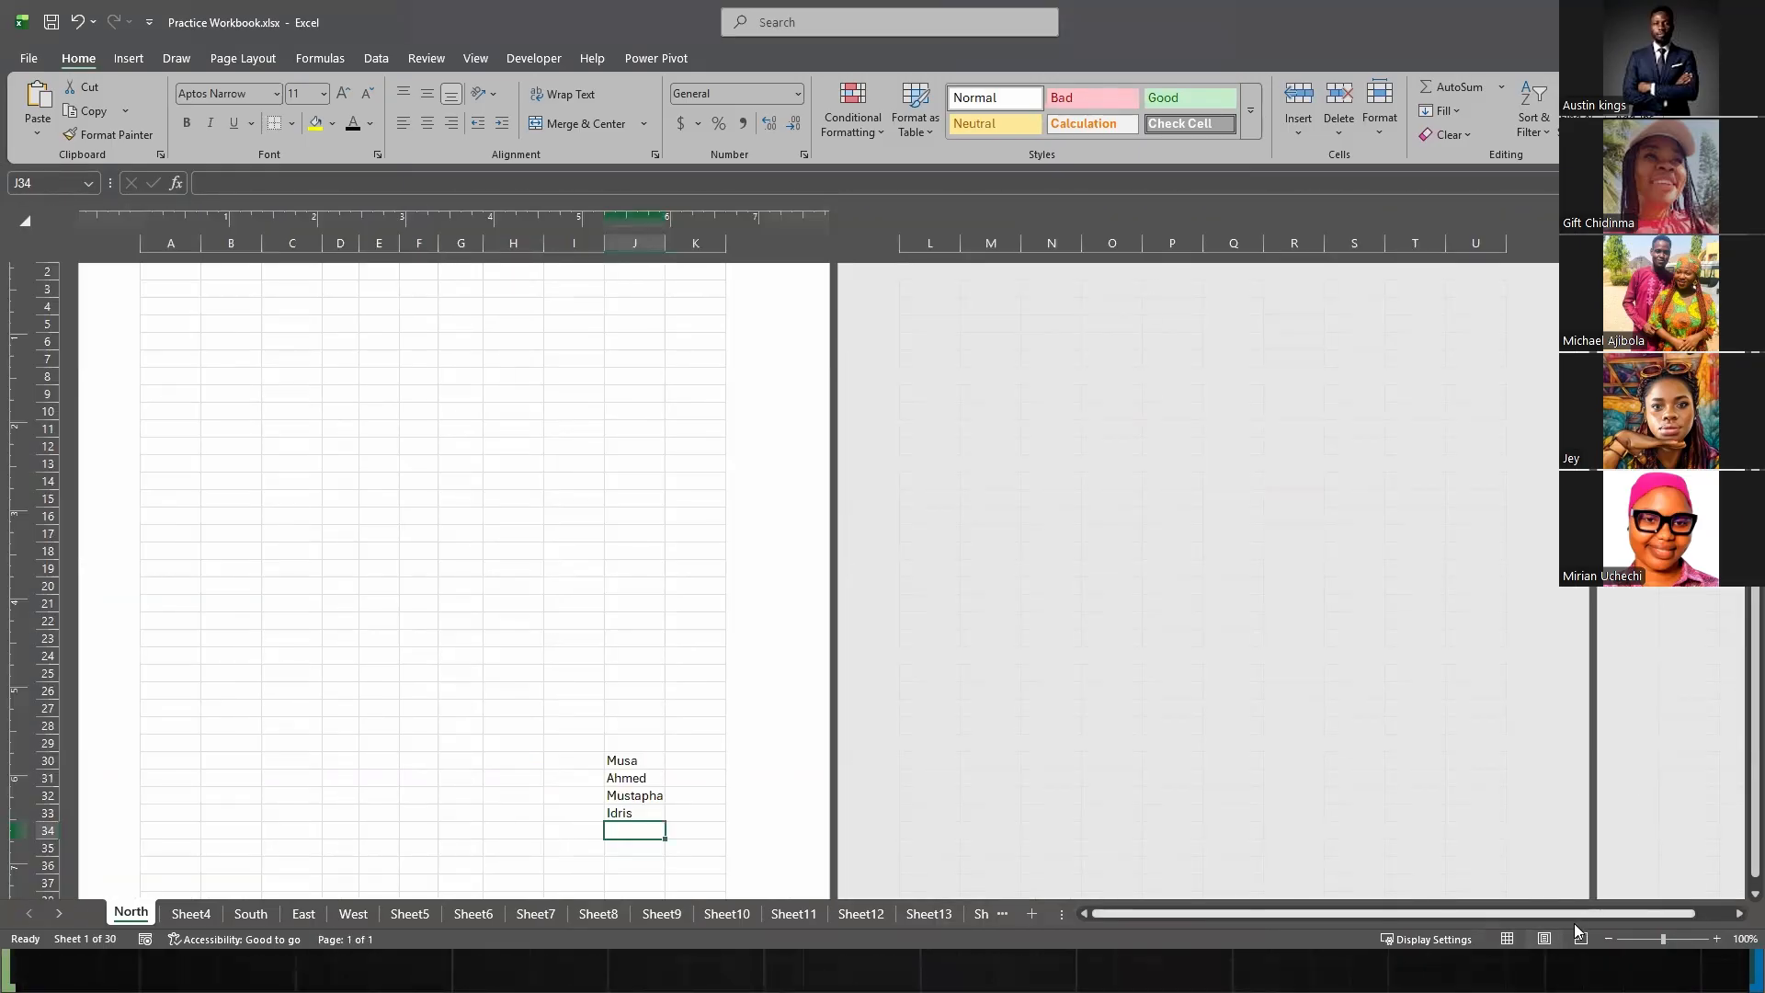
click(1509, 942)
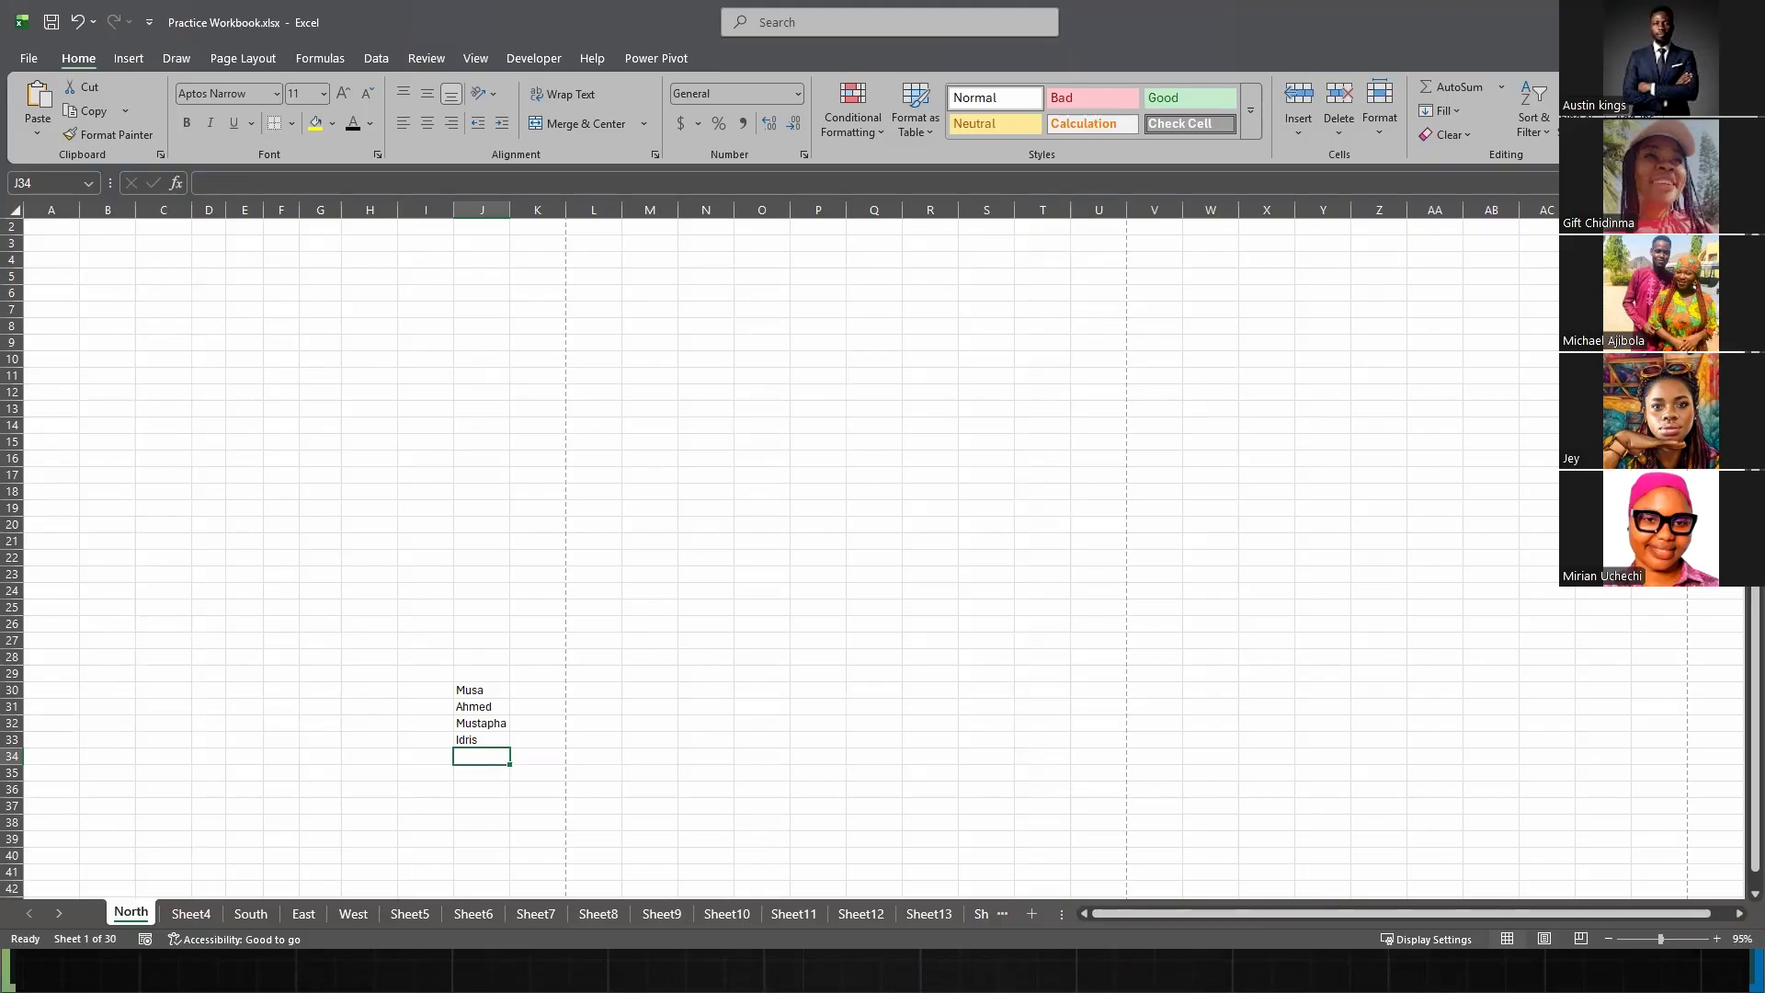
- Switch to the slides and advance through Zoom and Display Controls and Navigation Techniques
key(alt+Tab)
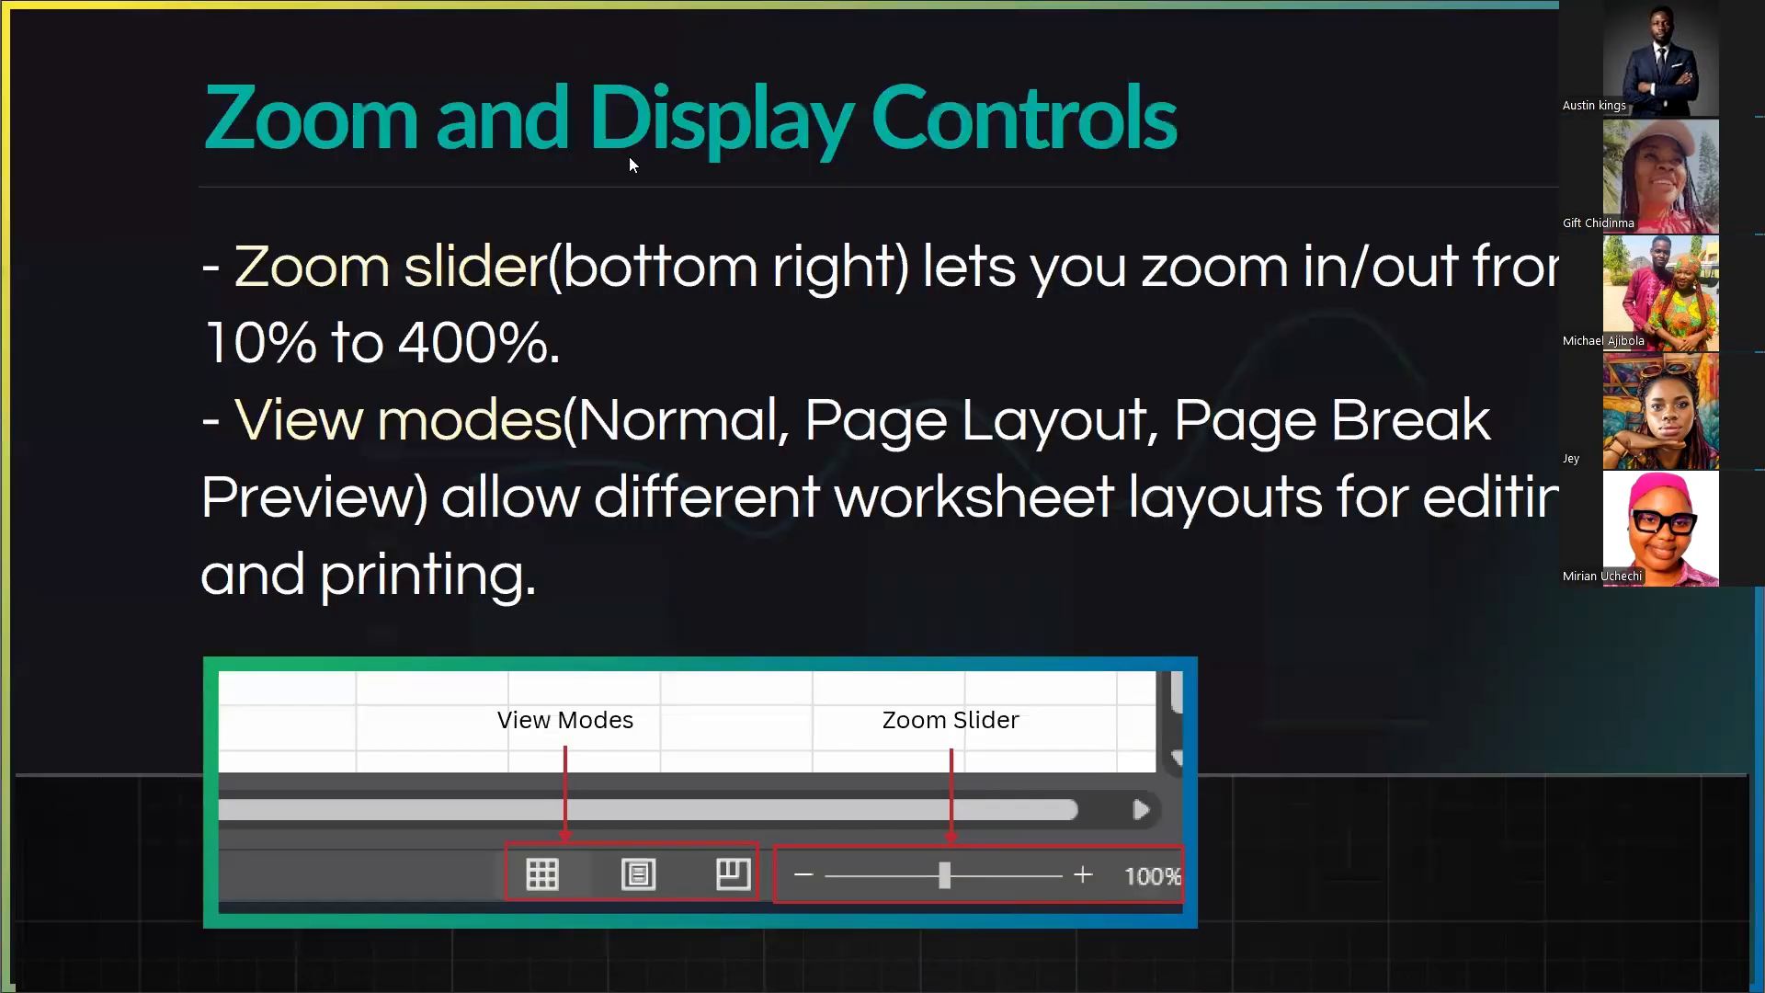
click(873, 499)
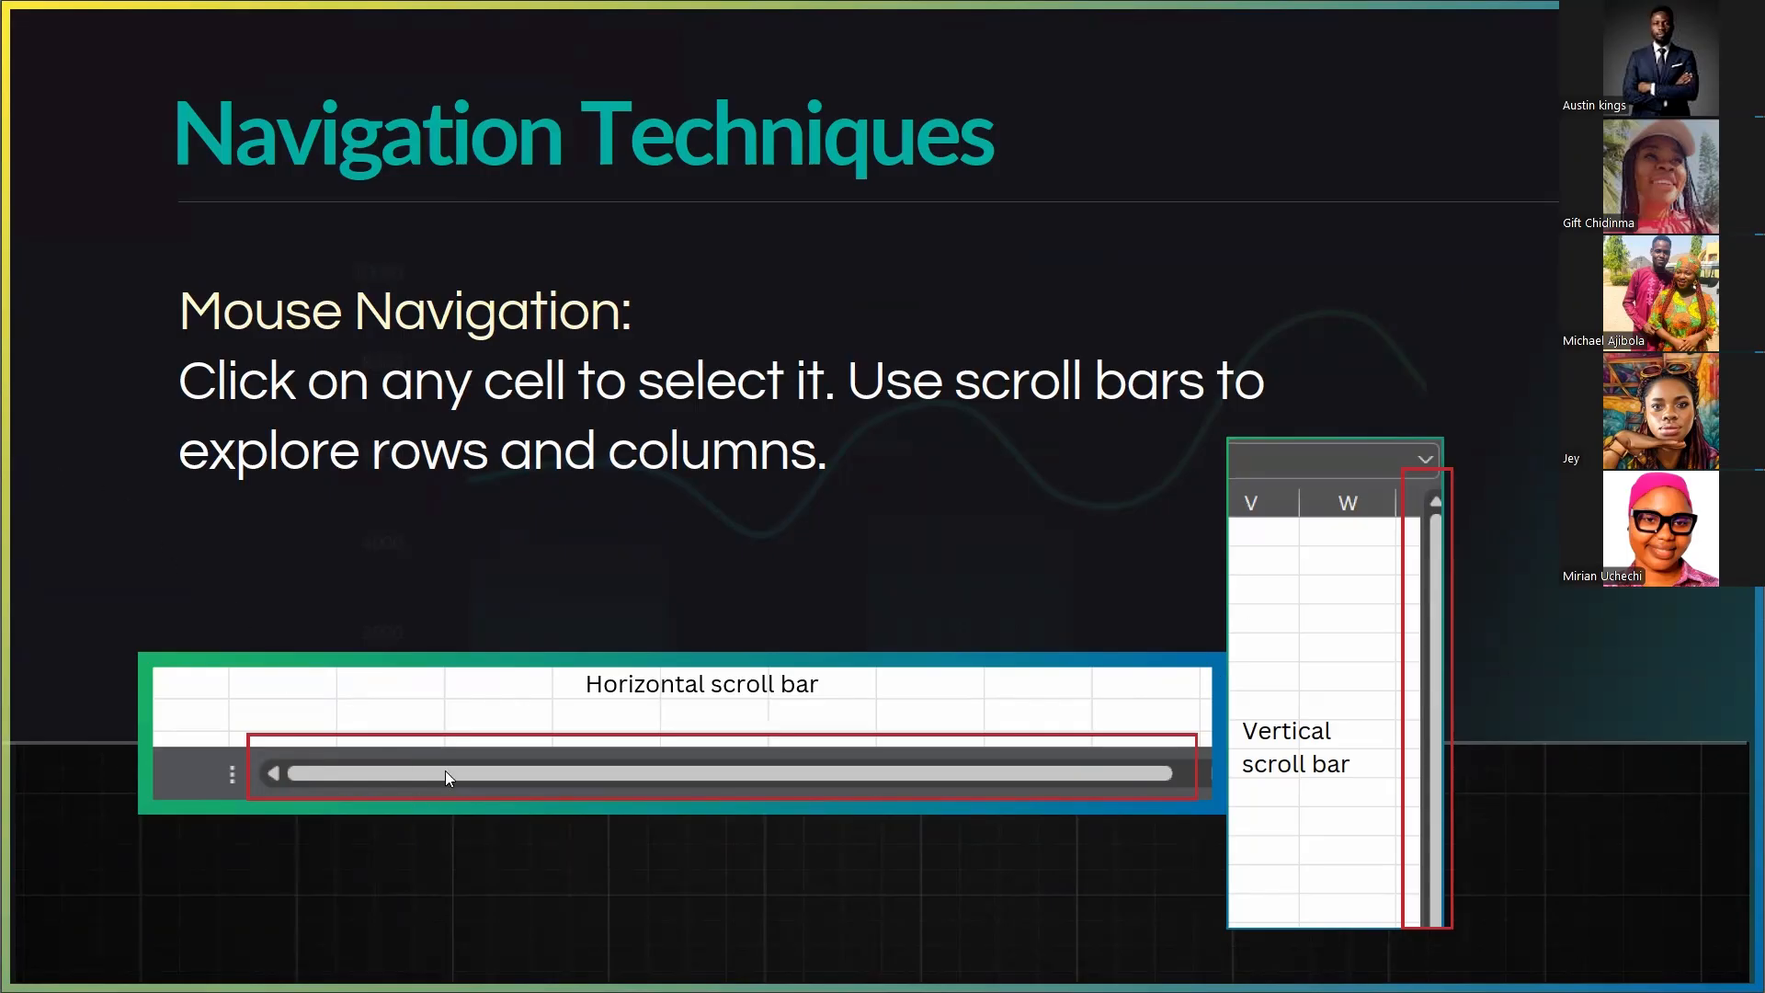
click(845, 543)
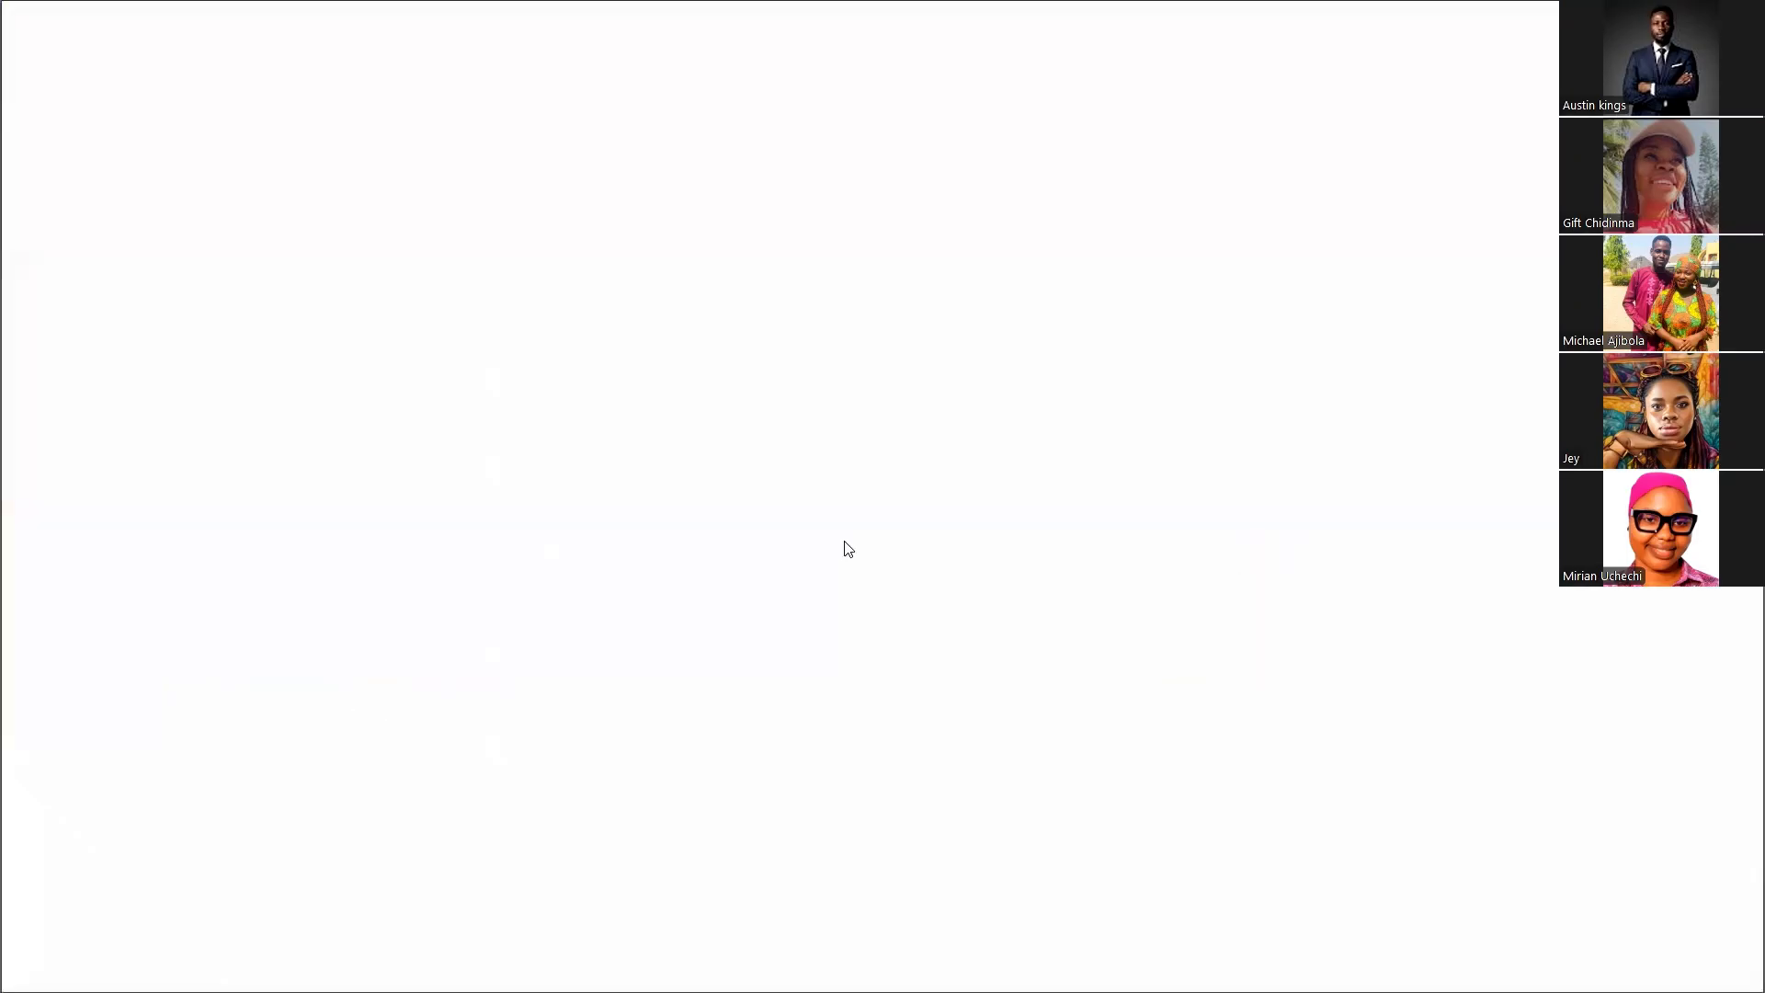
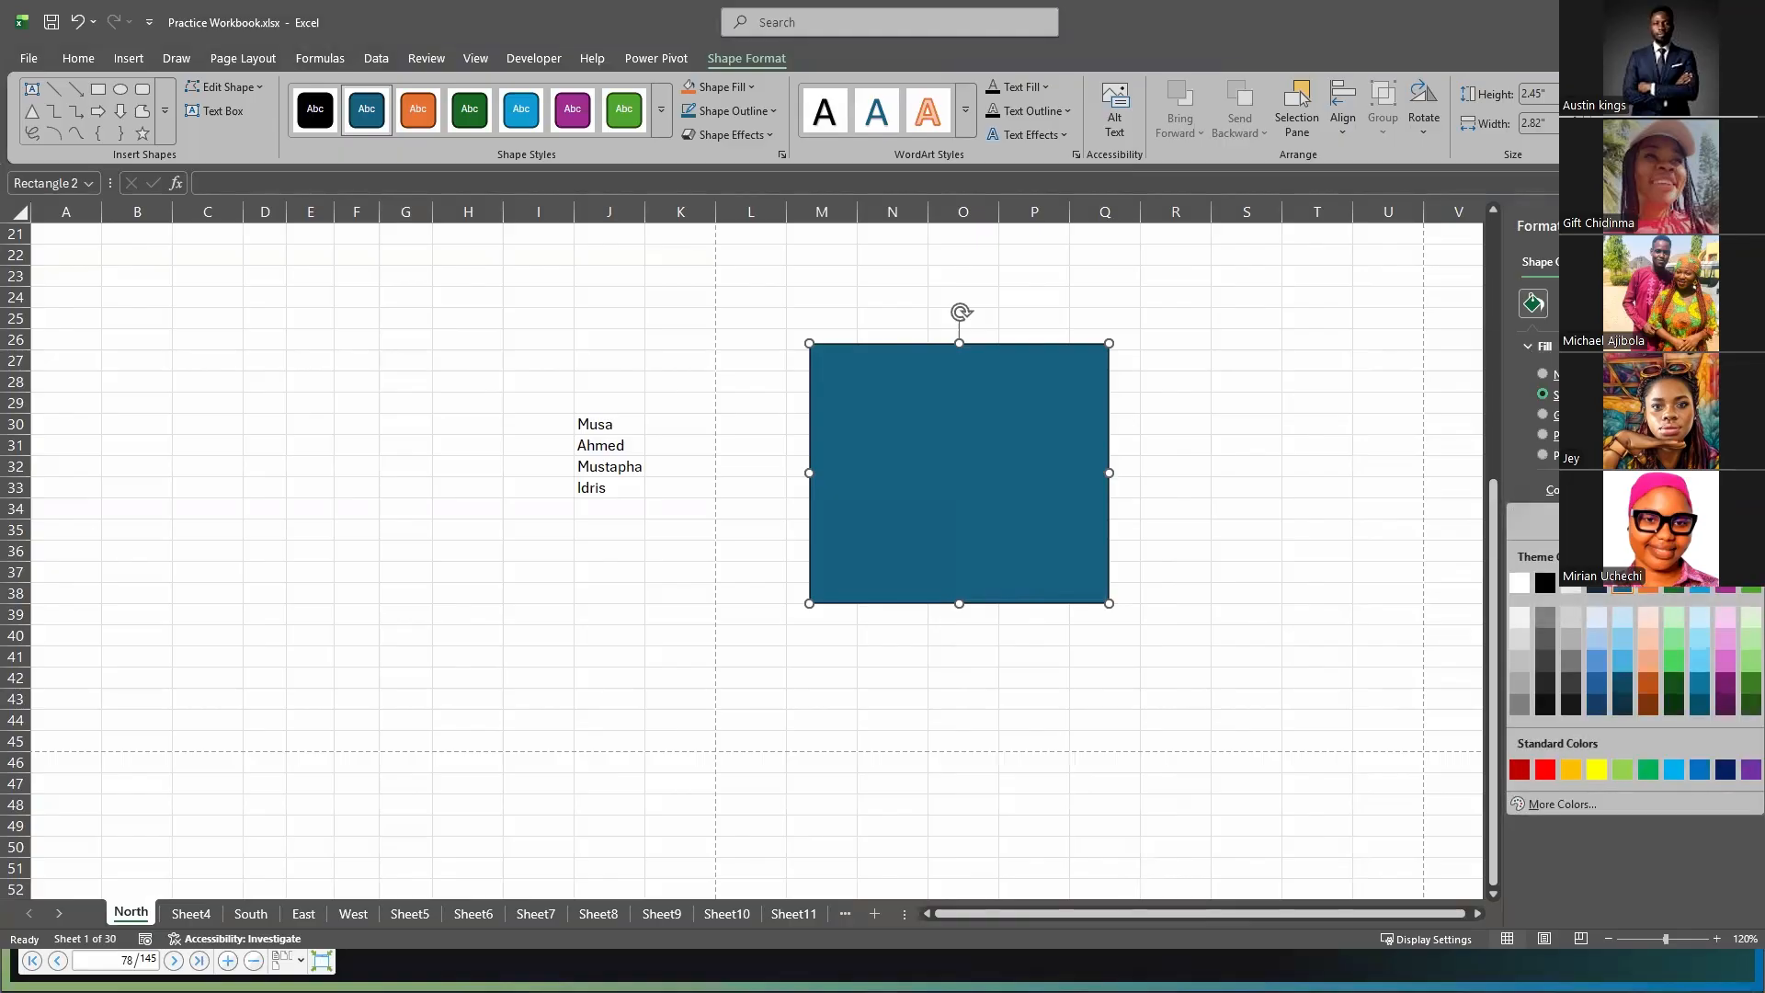
- Change the rectangle's fill on the North sheet to a light orange and remove its outline
click(1658, 678)
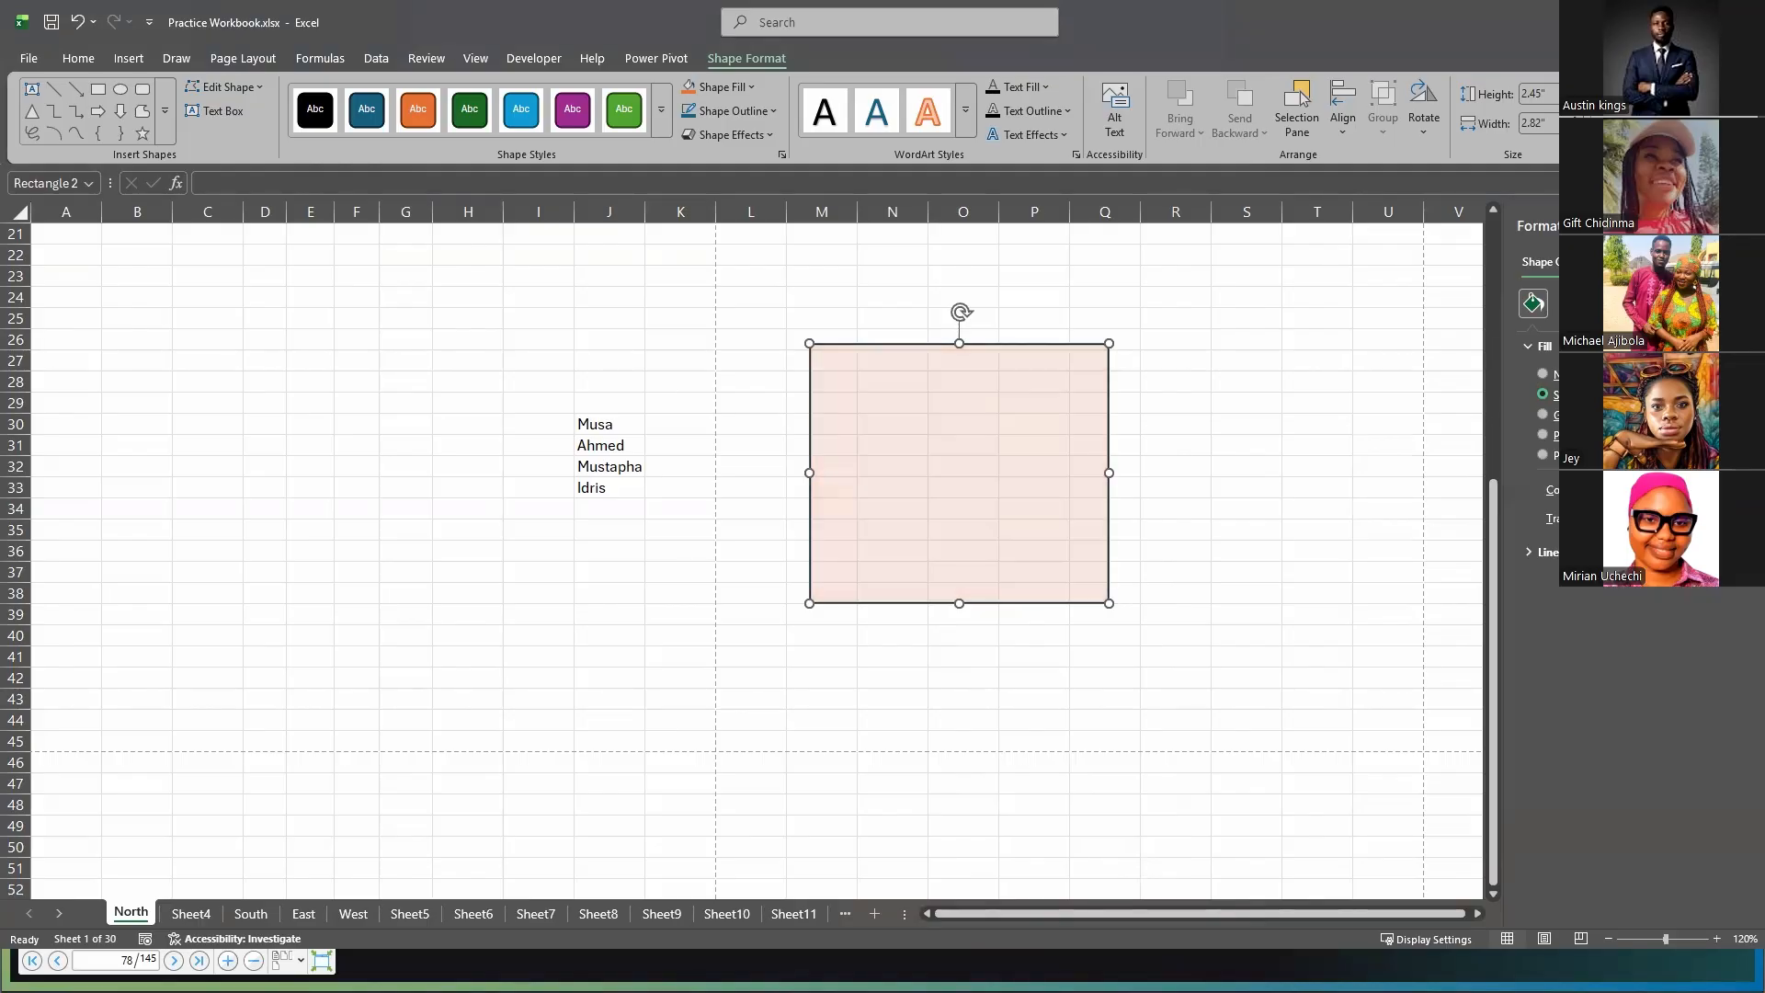
click(1203, 633)
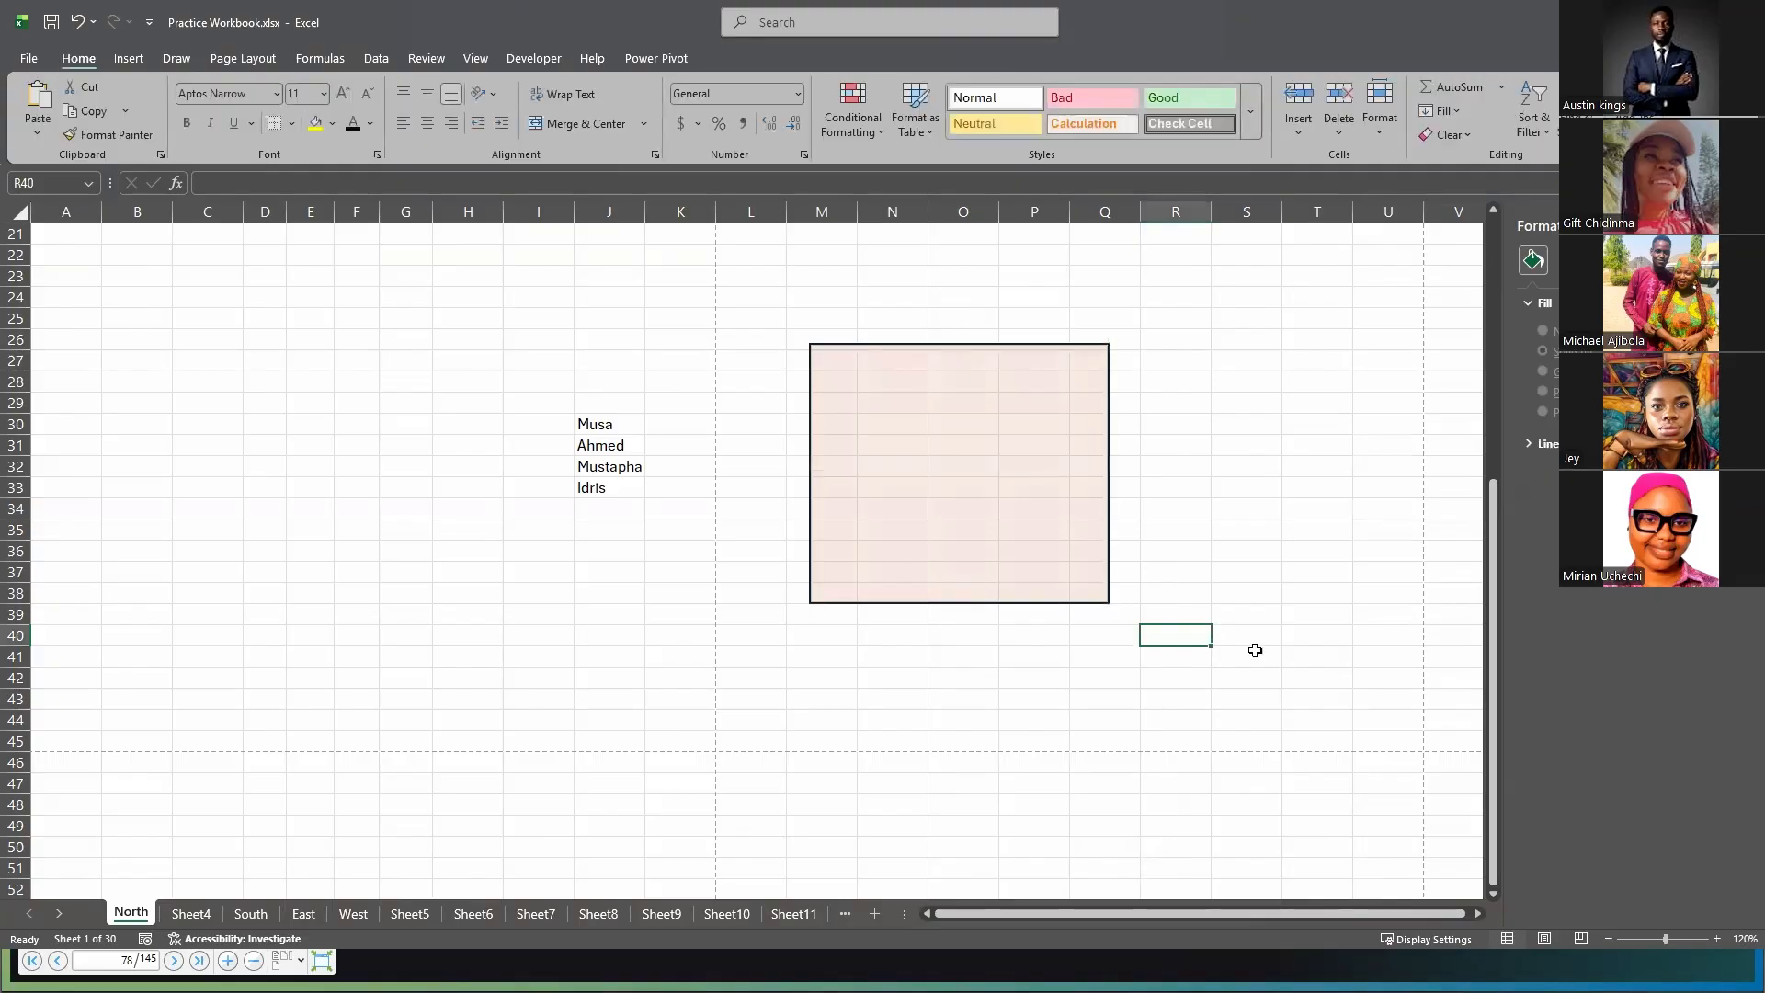
click(1064, 517)
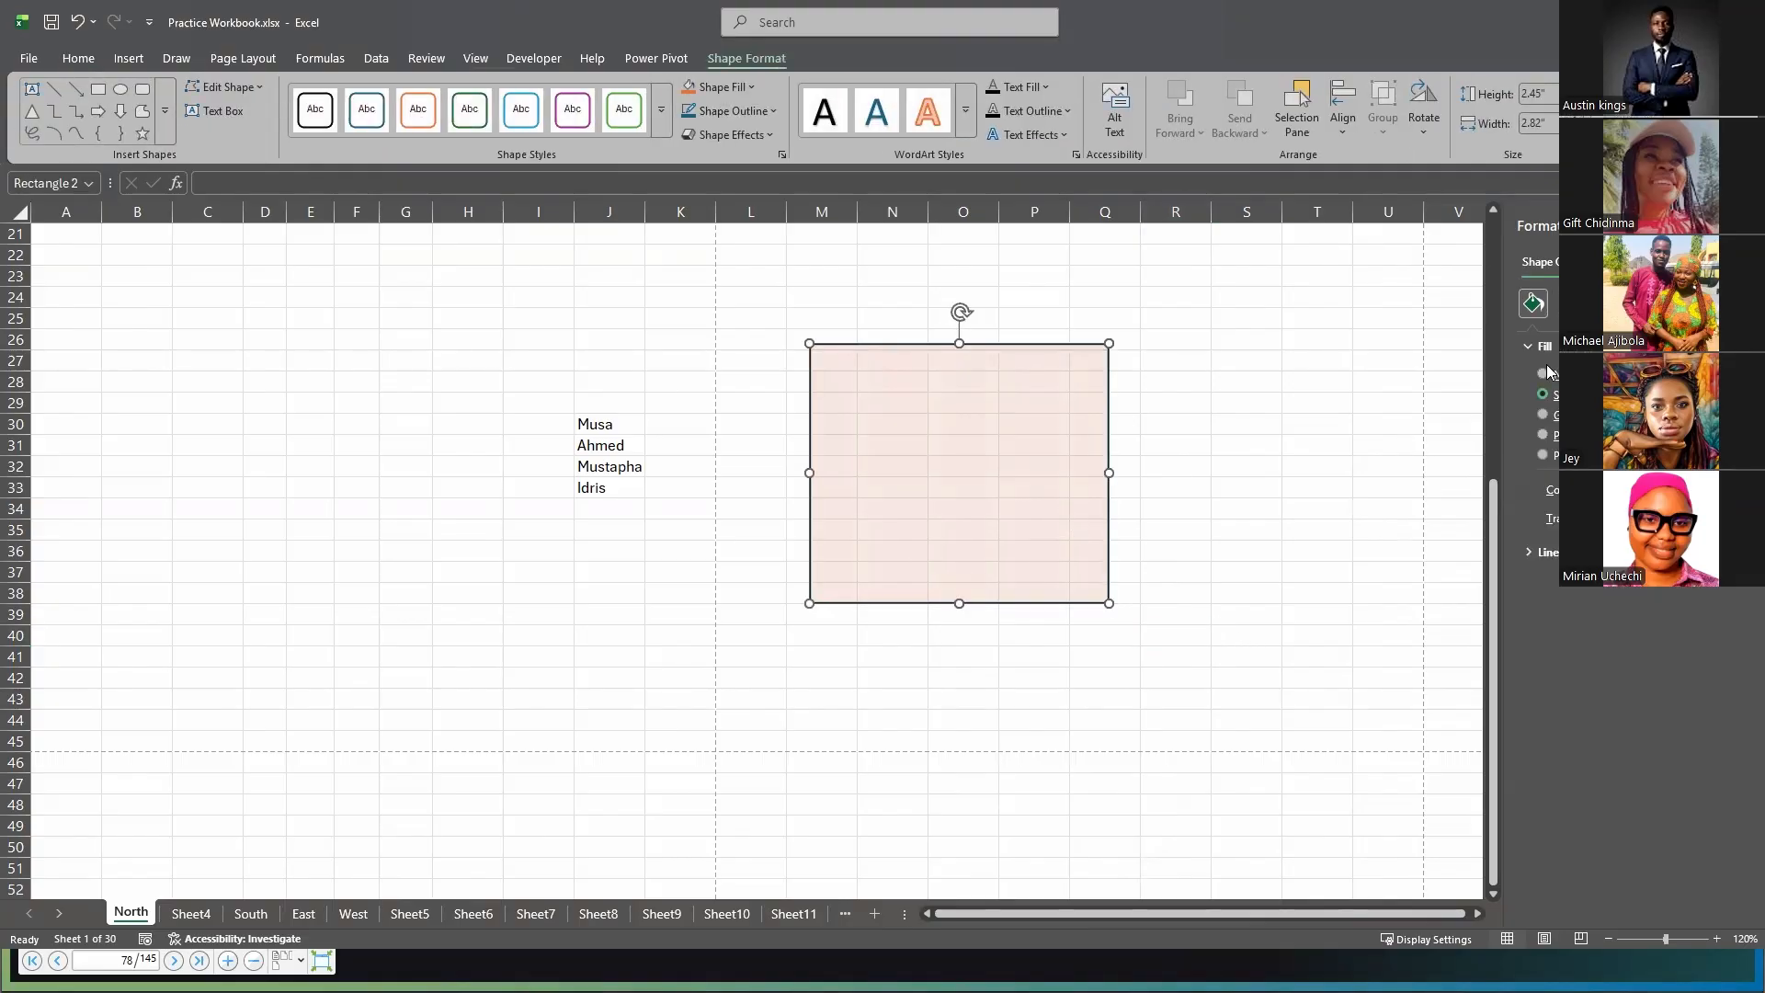
click(1528, 346)
click(1528, 371)
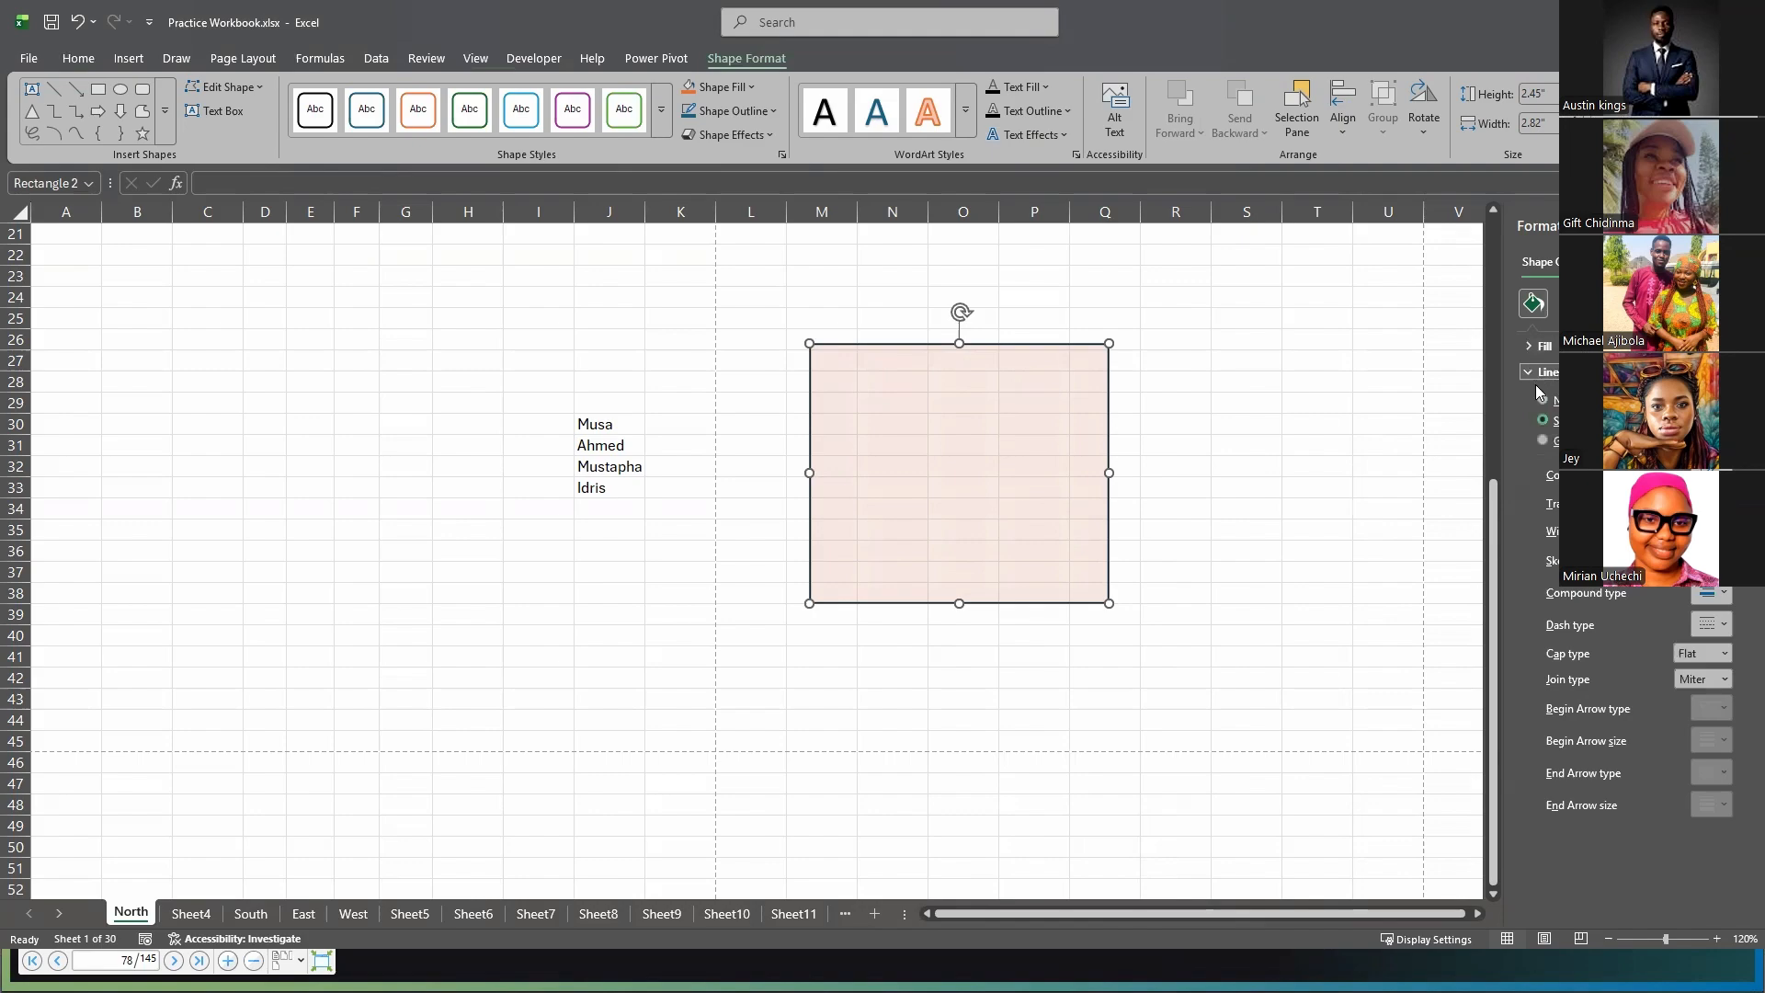
click(1316, 511)
click(1080, 531)
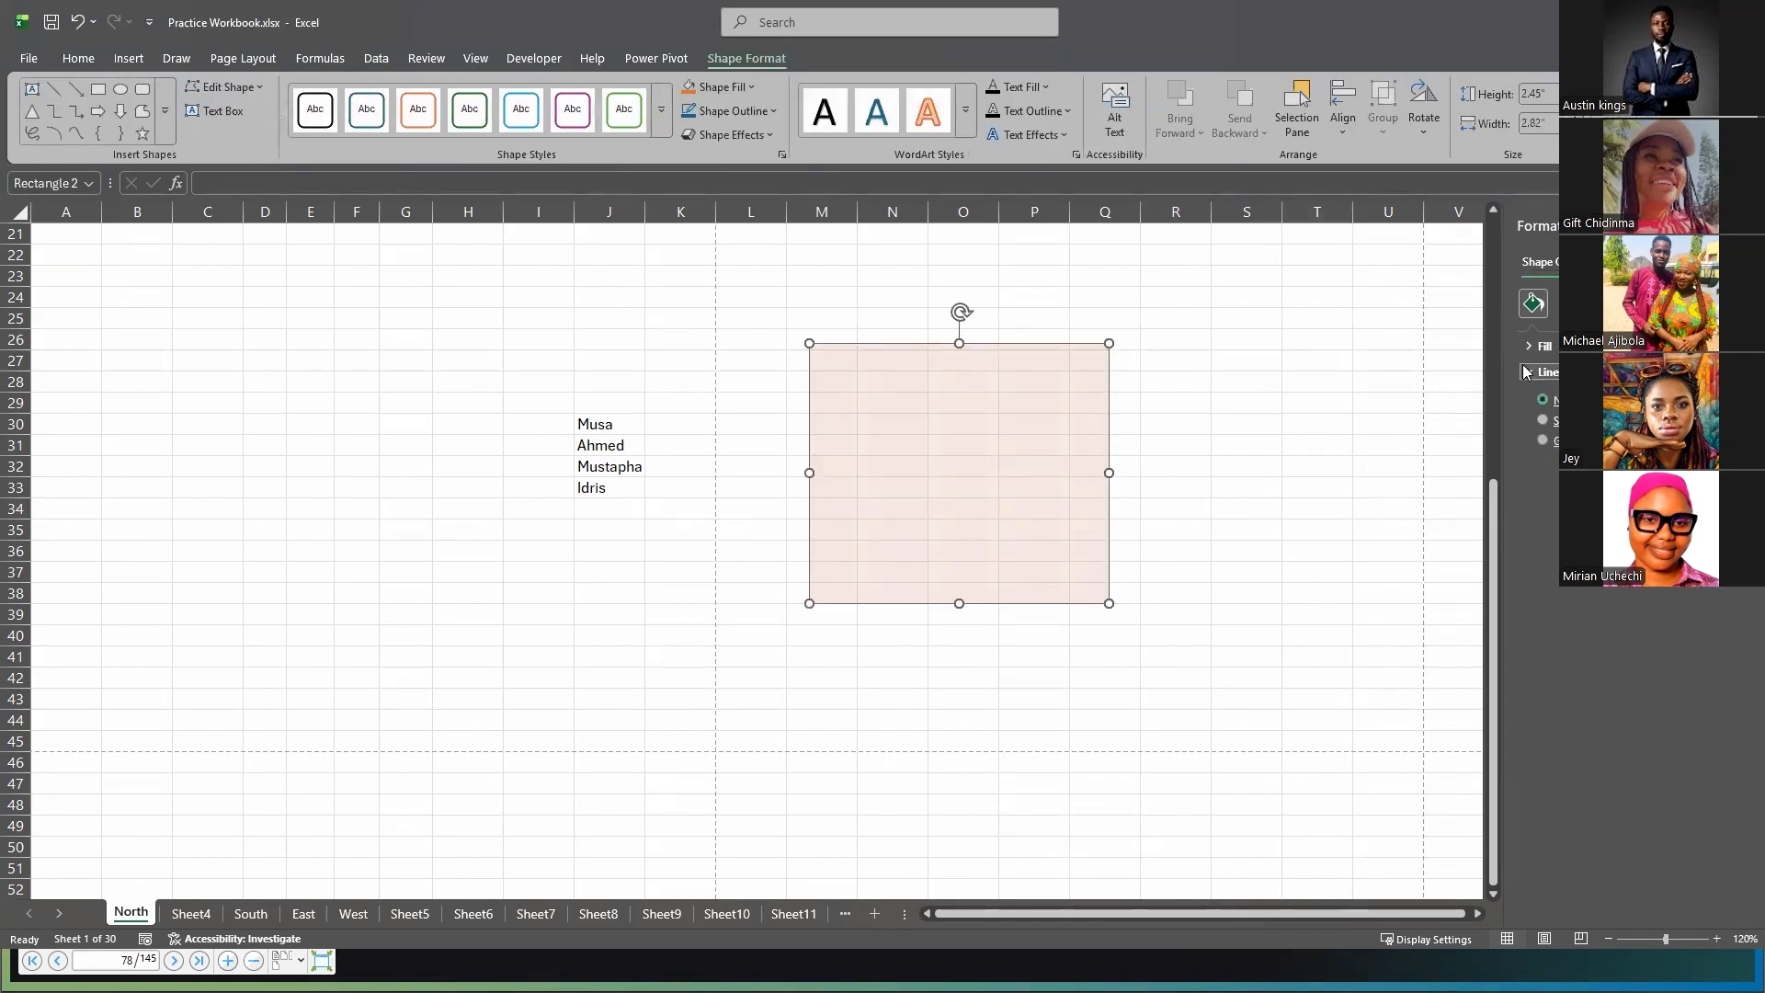
- Apply an outer shadow preset to the rectangle beside the name list
click(1561, 304)
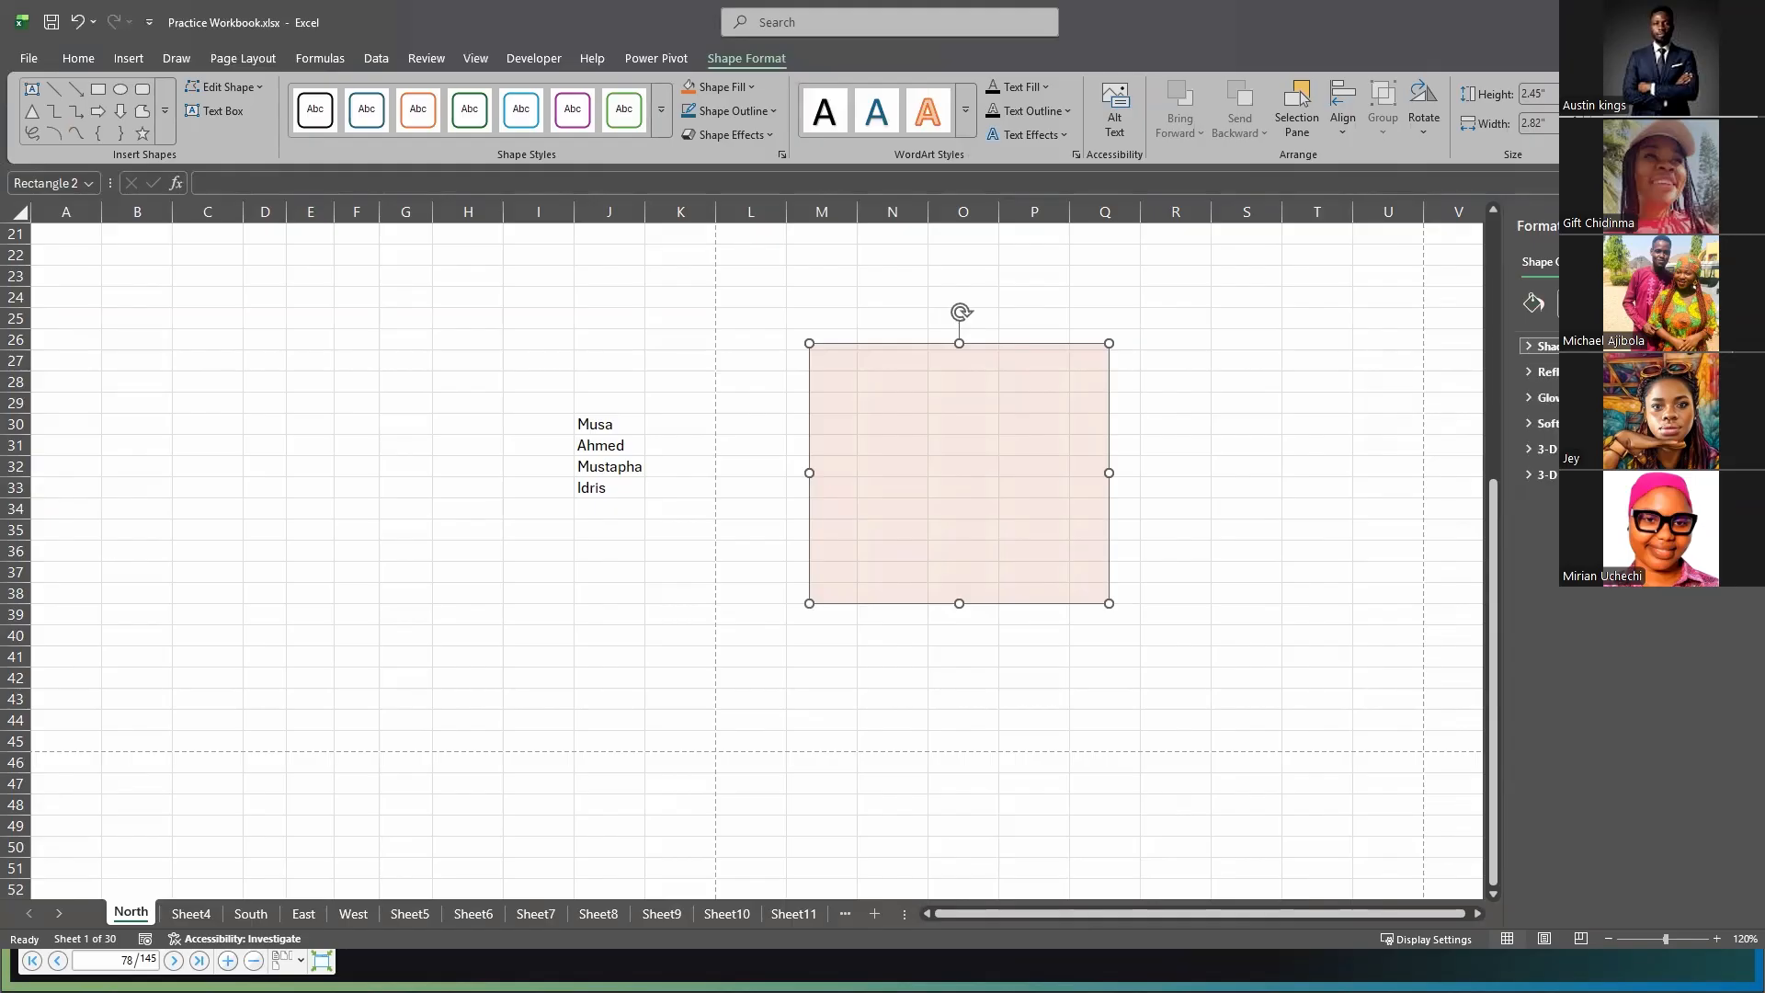
click(1534, 347)
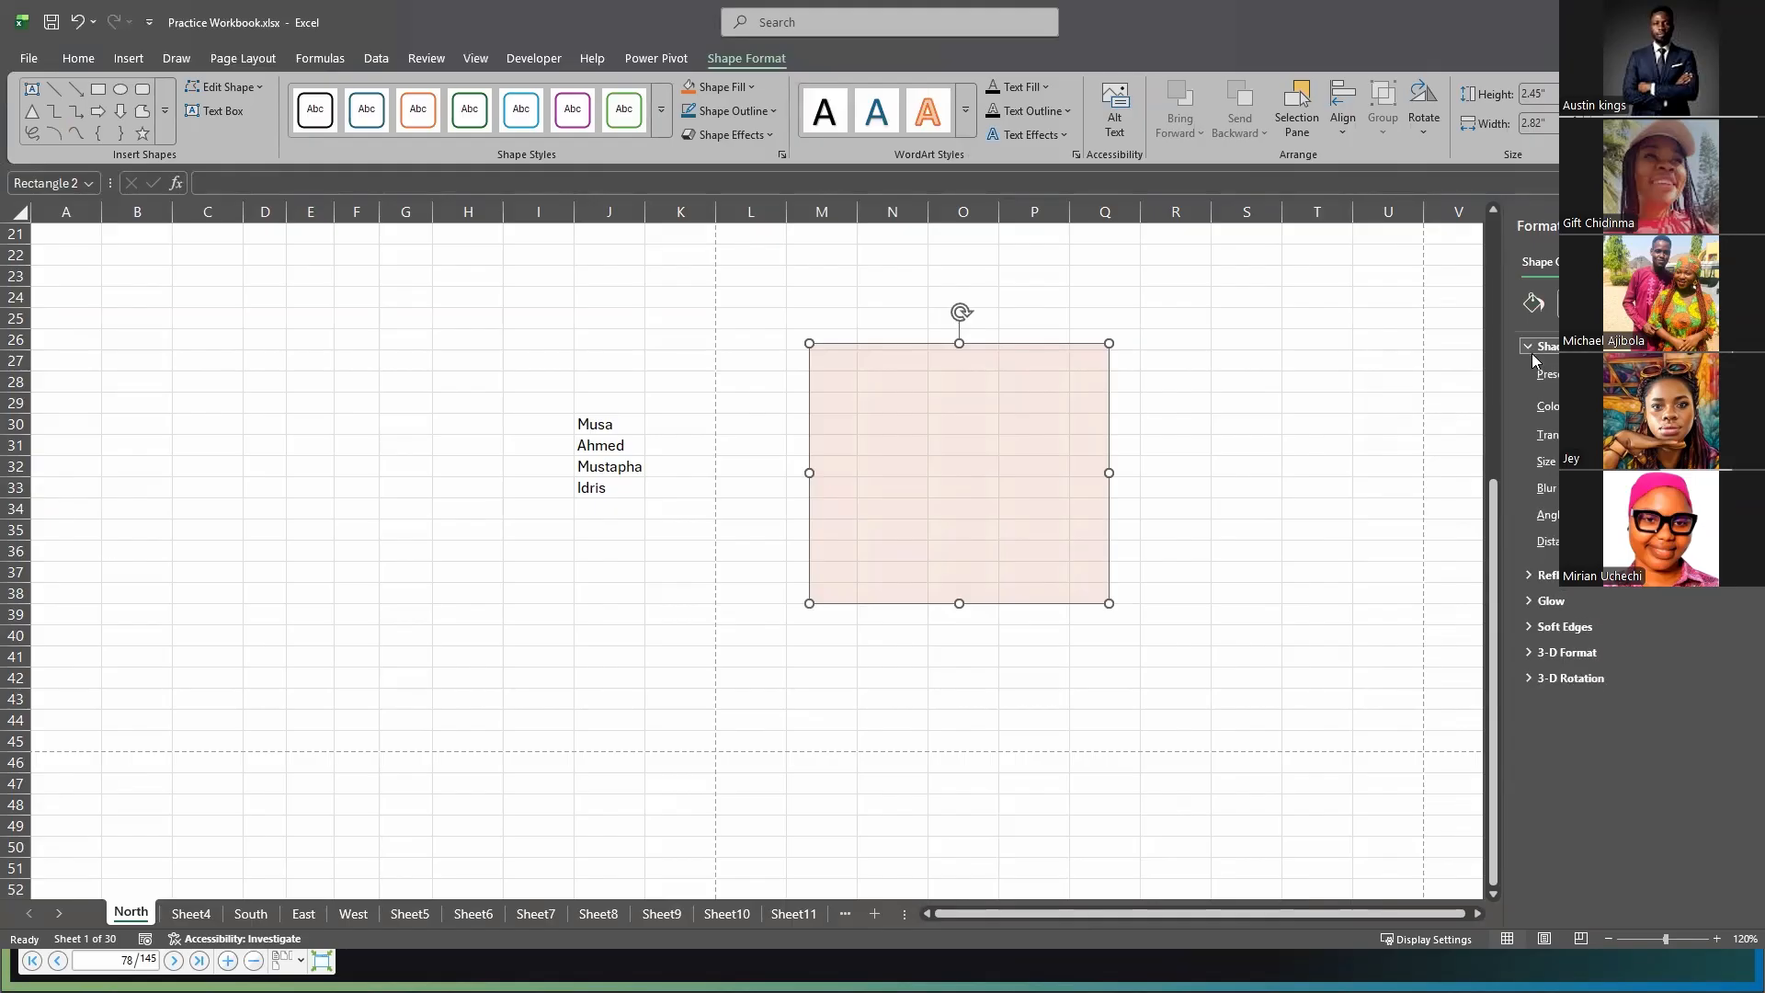
click(1618, 375)
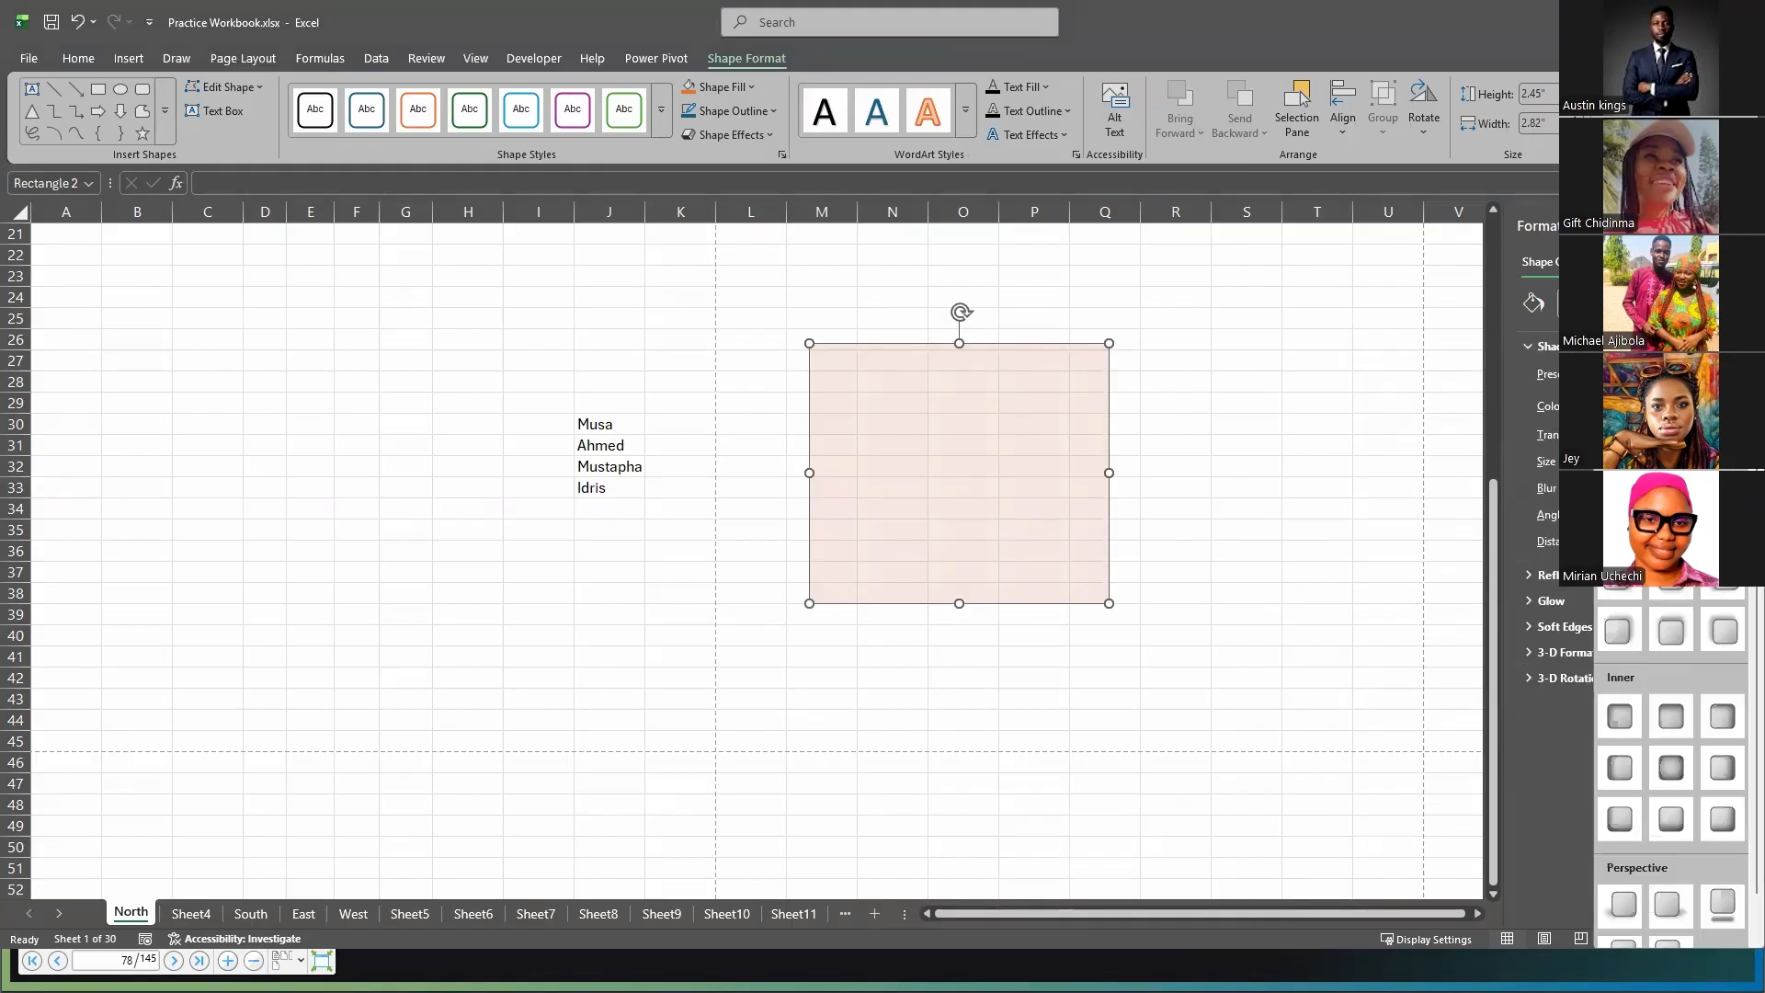
click(1618, 542)
click(1283, 550)
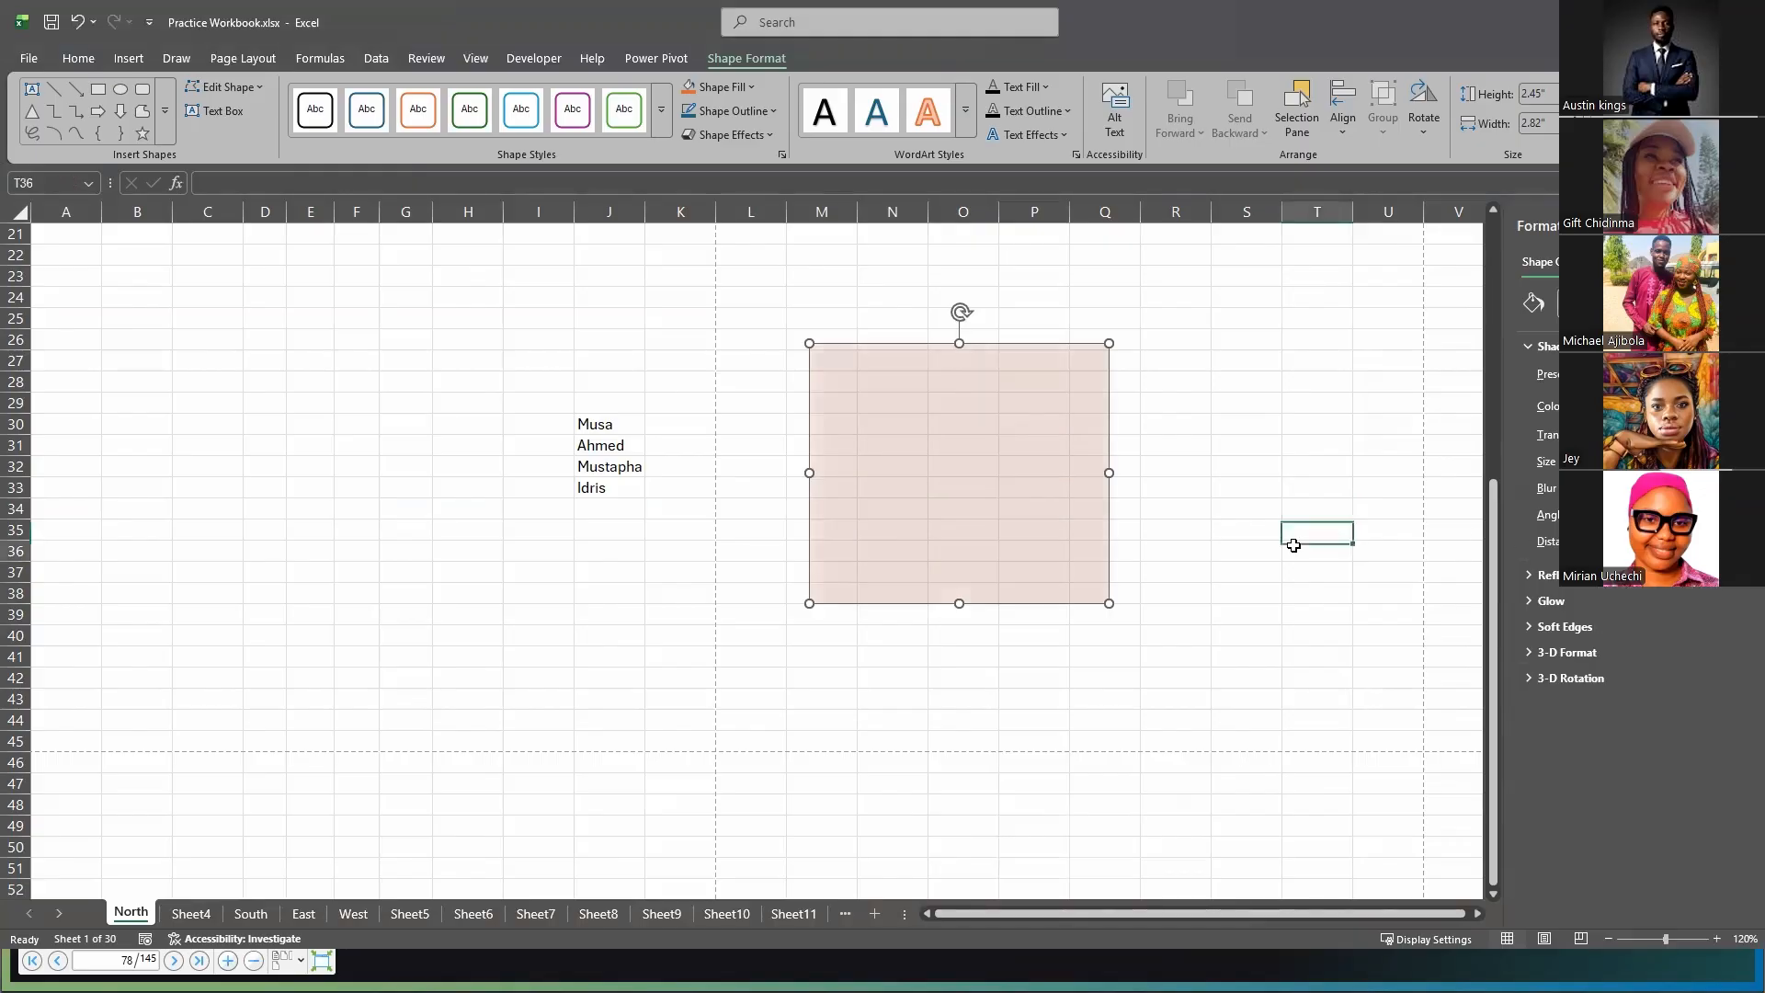
- Select the rectangle again and display the Home formatting commands for it
click(1009, 521)
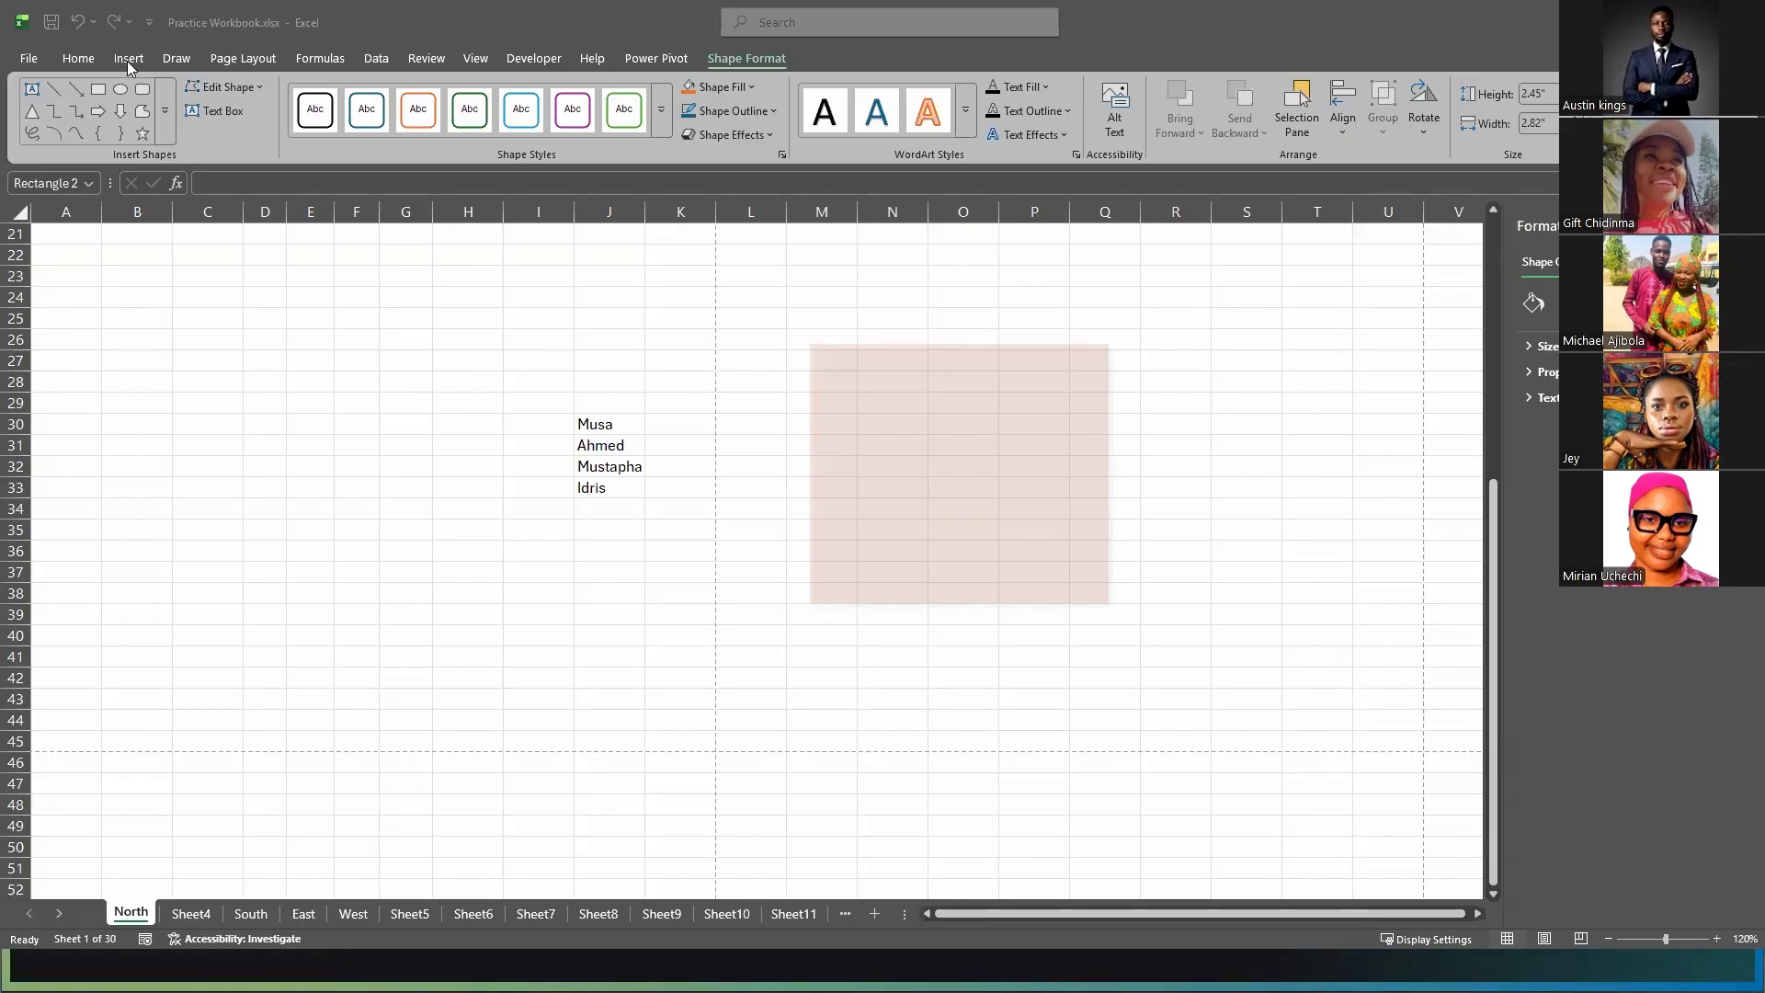
click(79, 59)
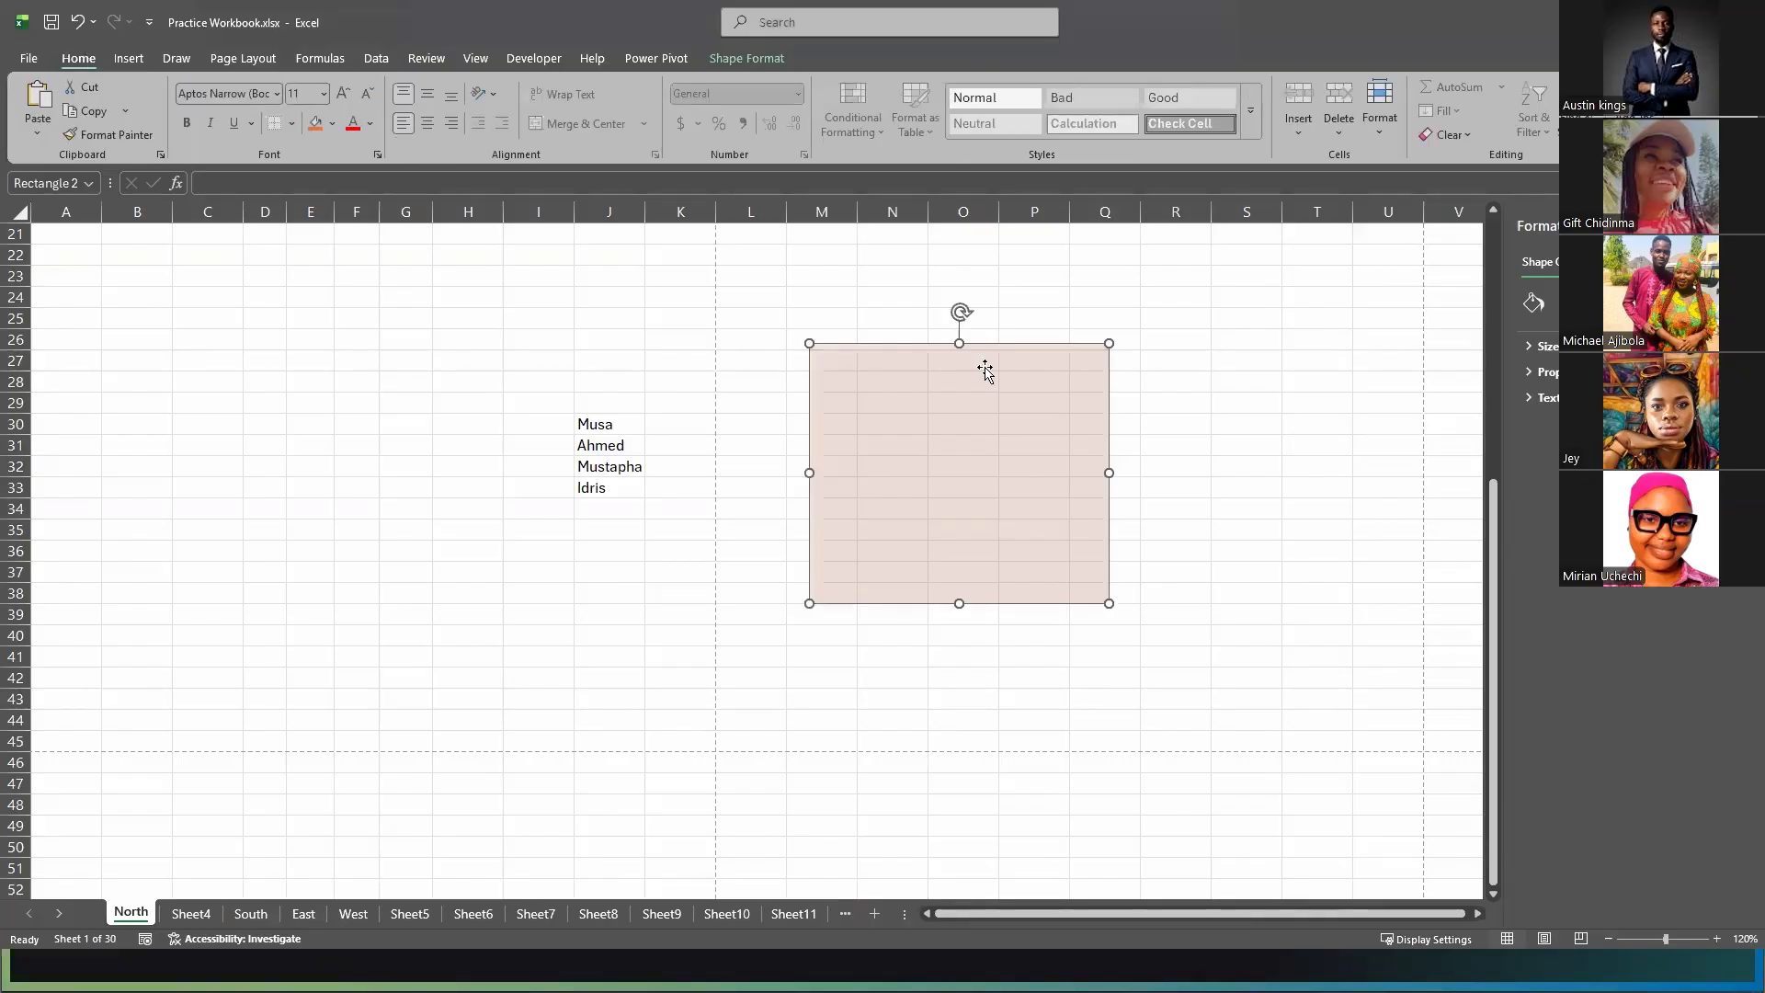
- Close the shape formatting pane, then switch to the slides and advance to Understanding the Active Cell
click(1739, 226)
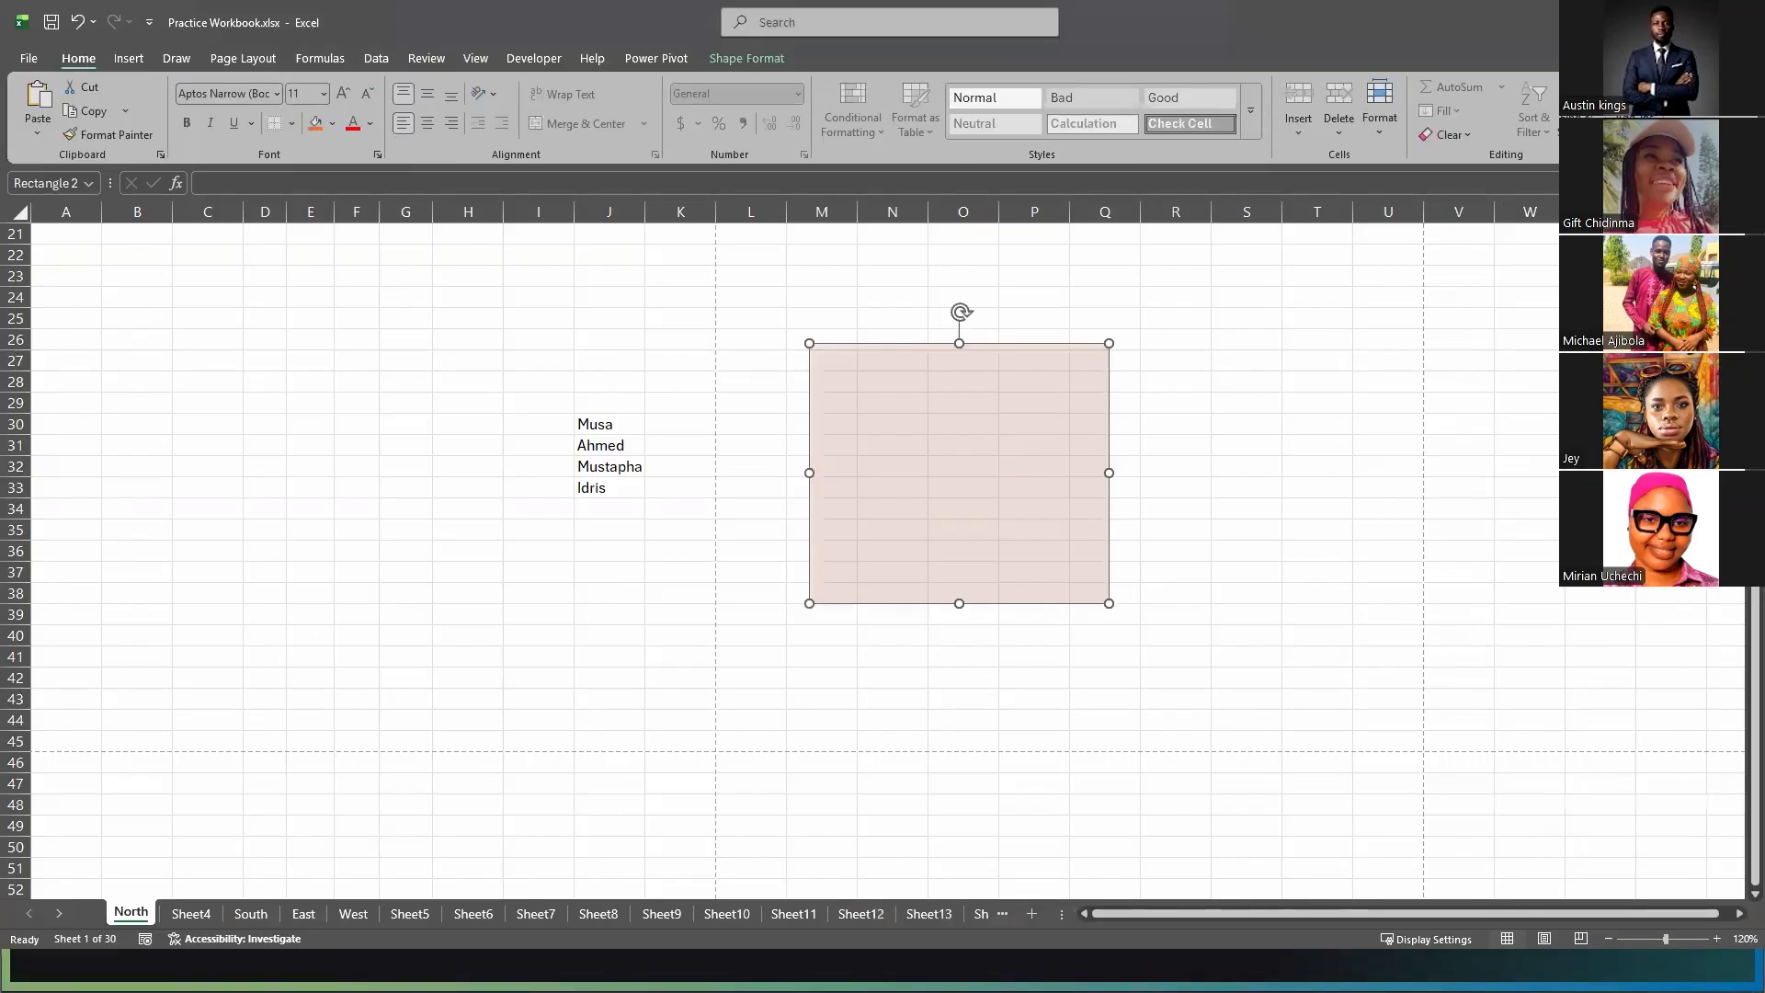
key(alt+Tab)
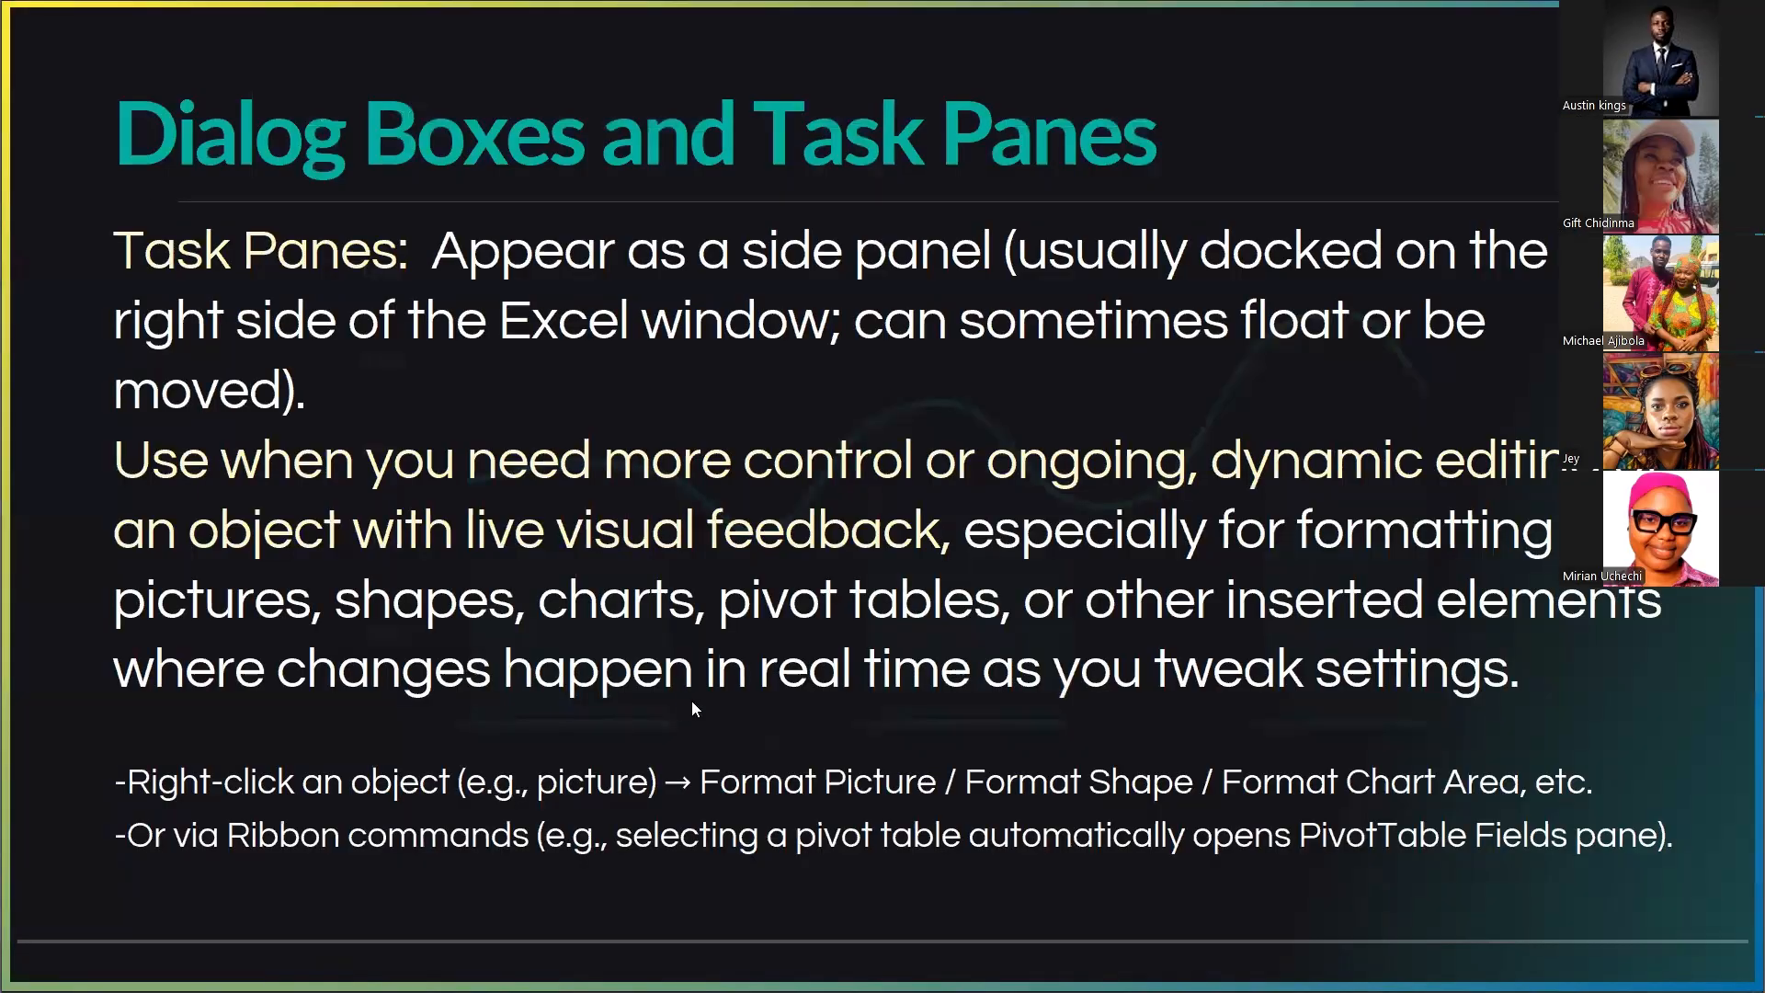
key(Right)
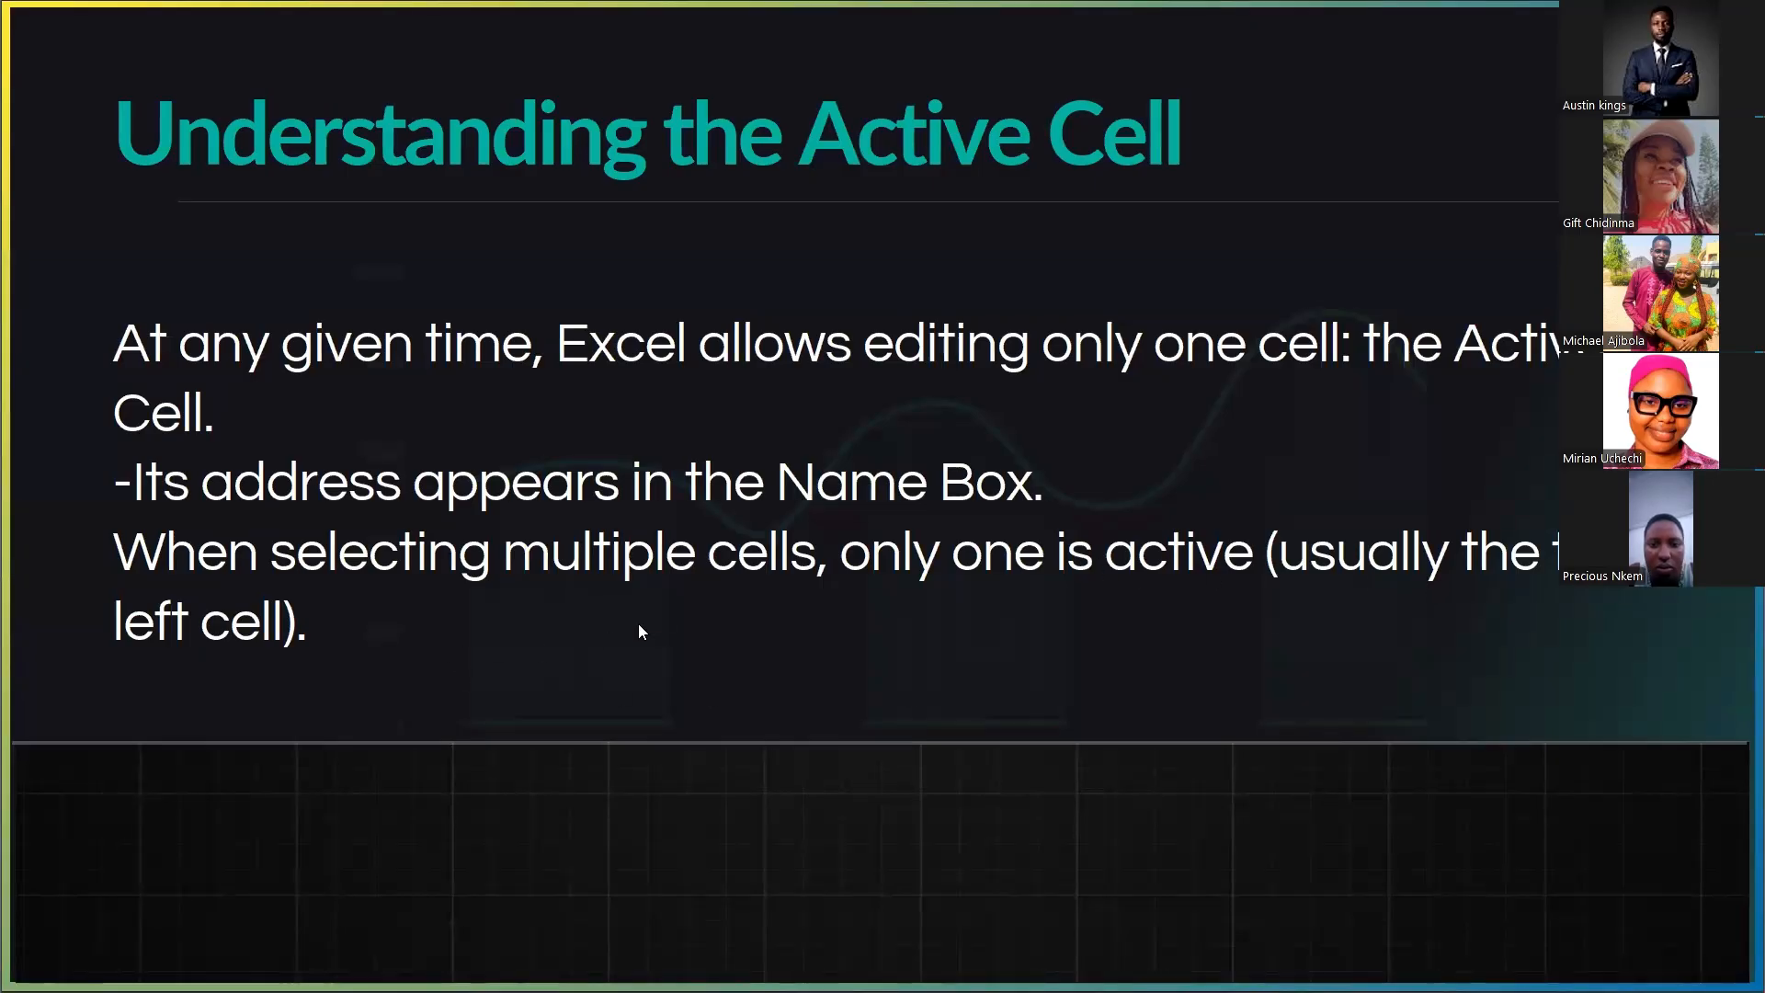
mouse_move(172, 961)
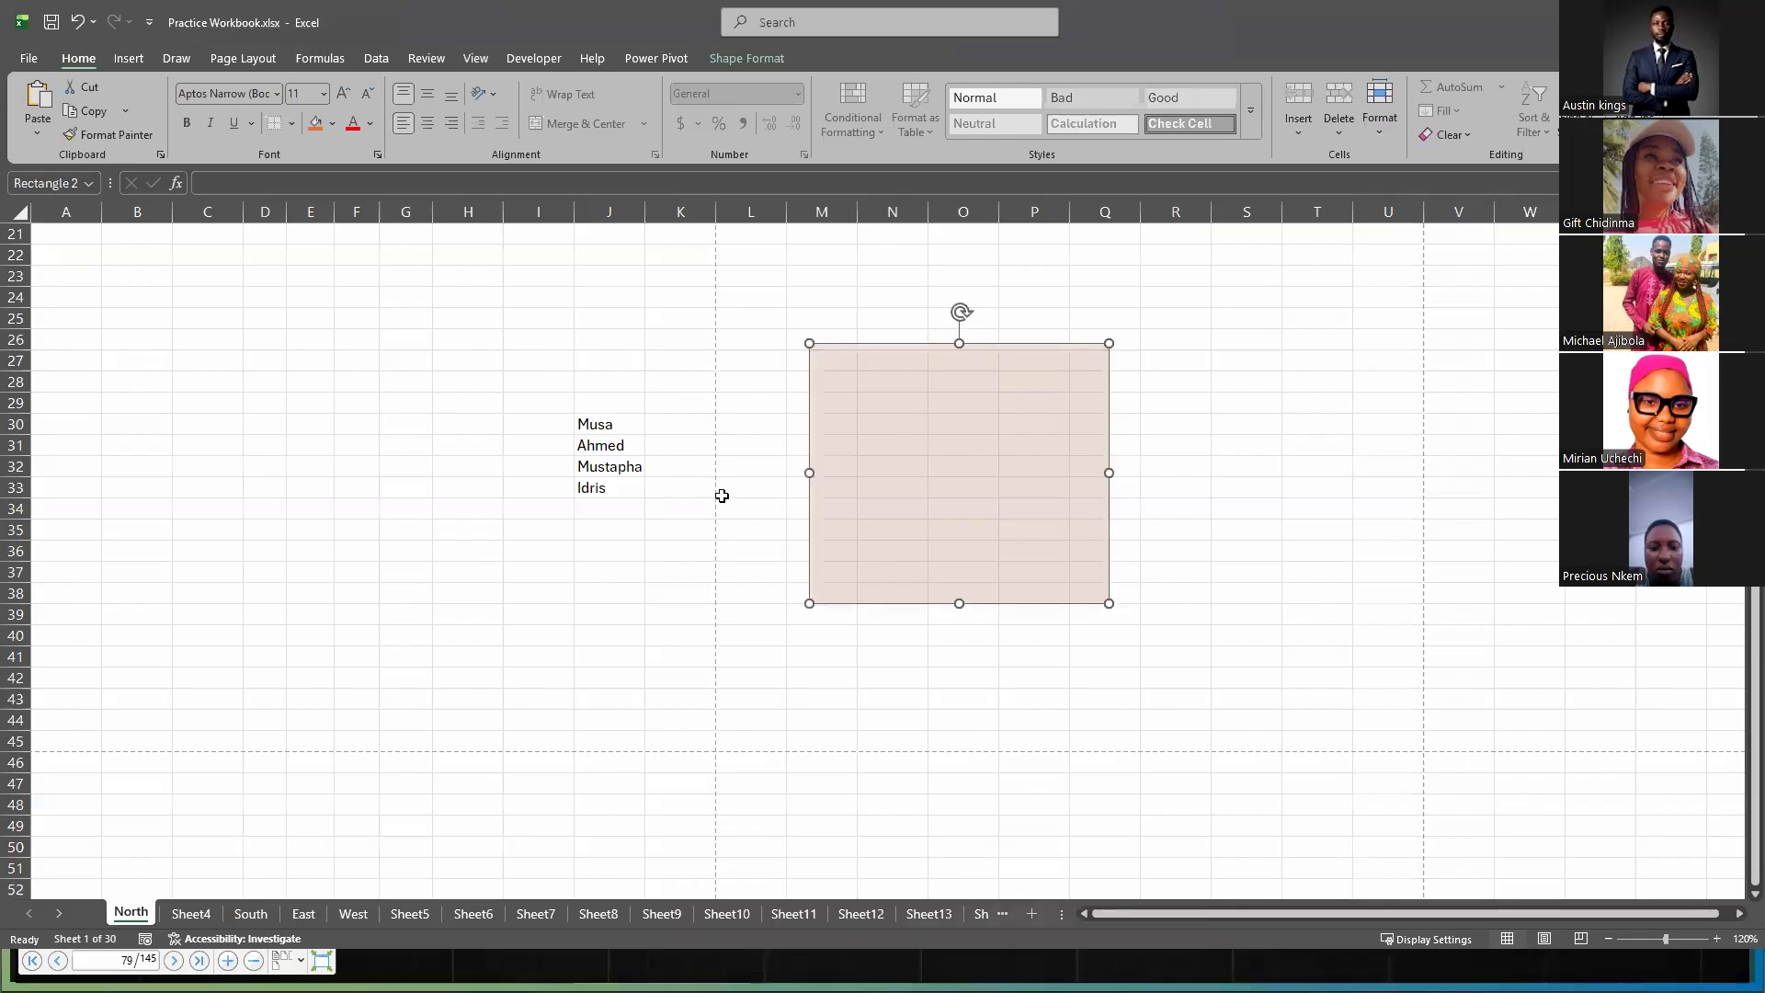
- Fill cell J30, the first entry of the name list, with yellow and undo the fill
click(822, 665)
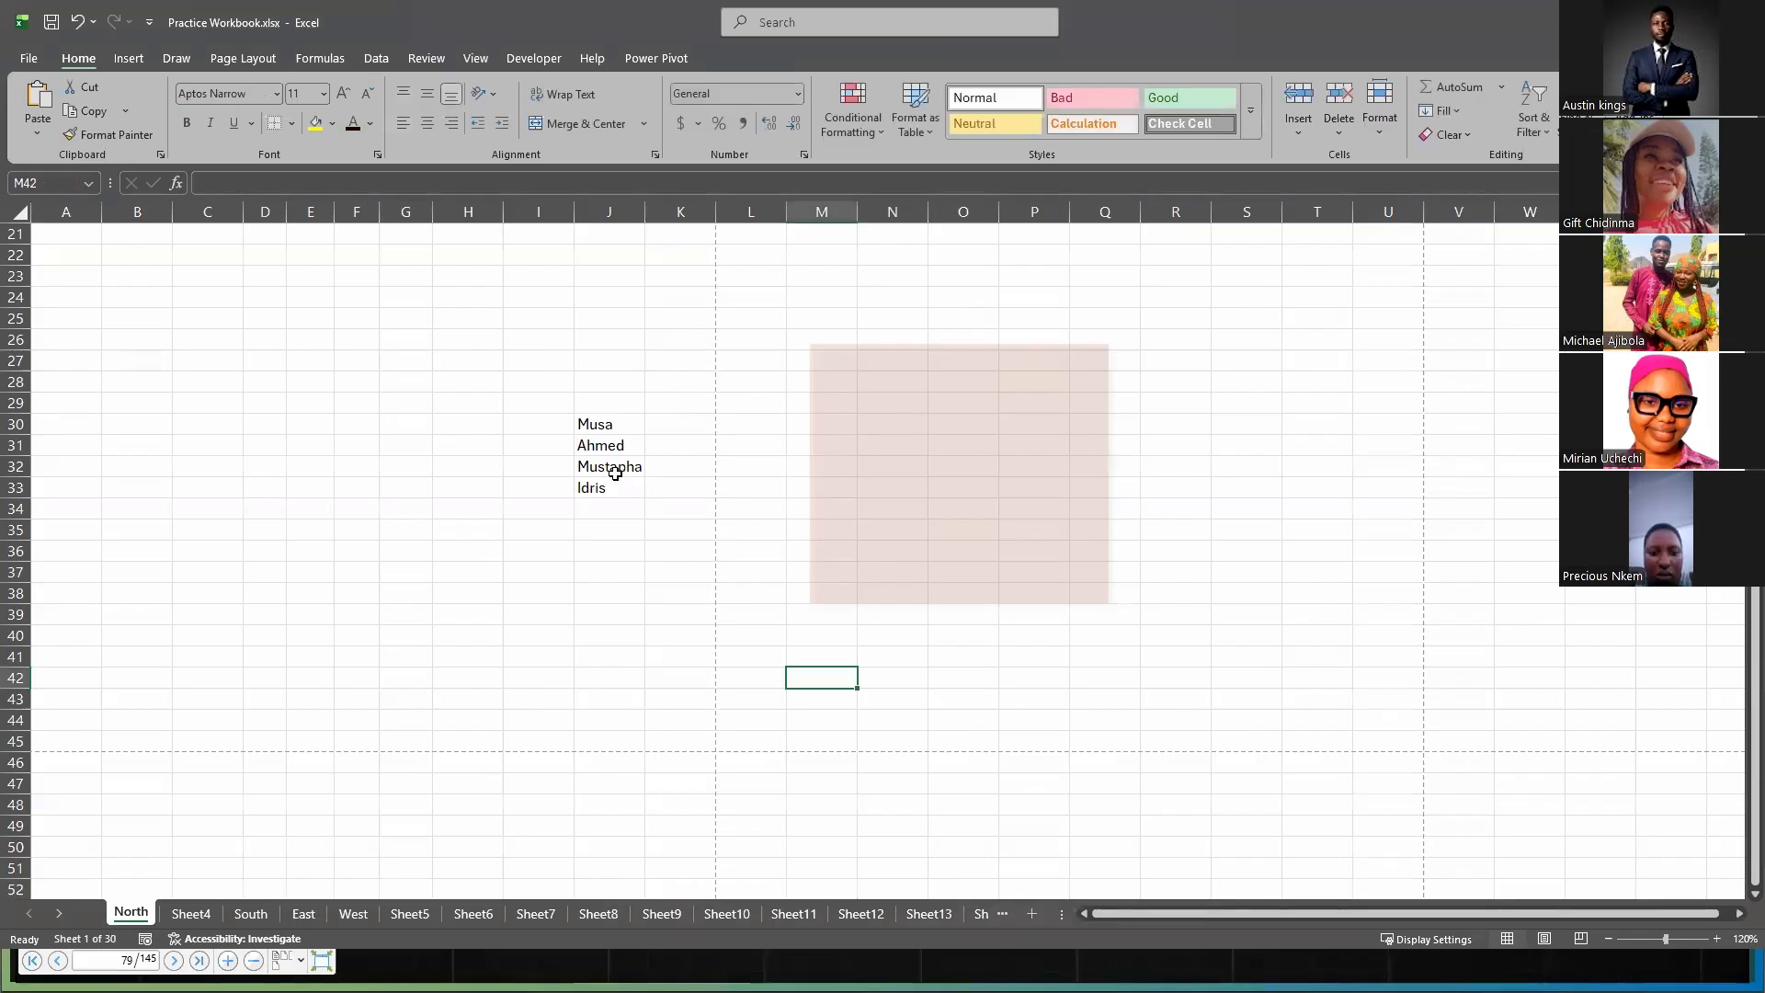
click(621, 424)
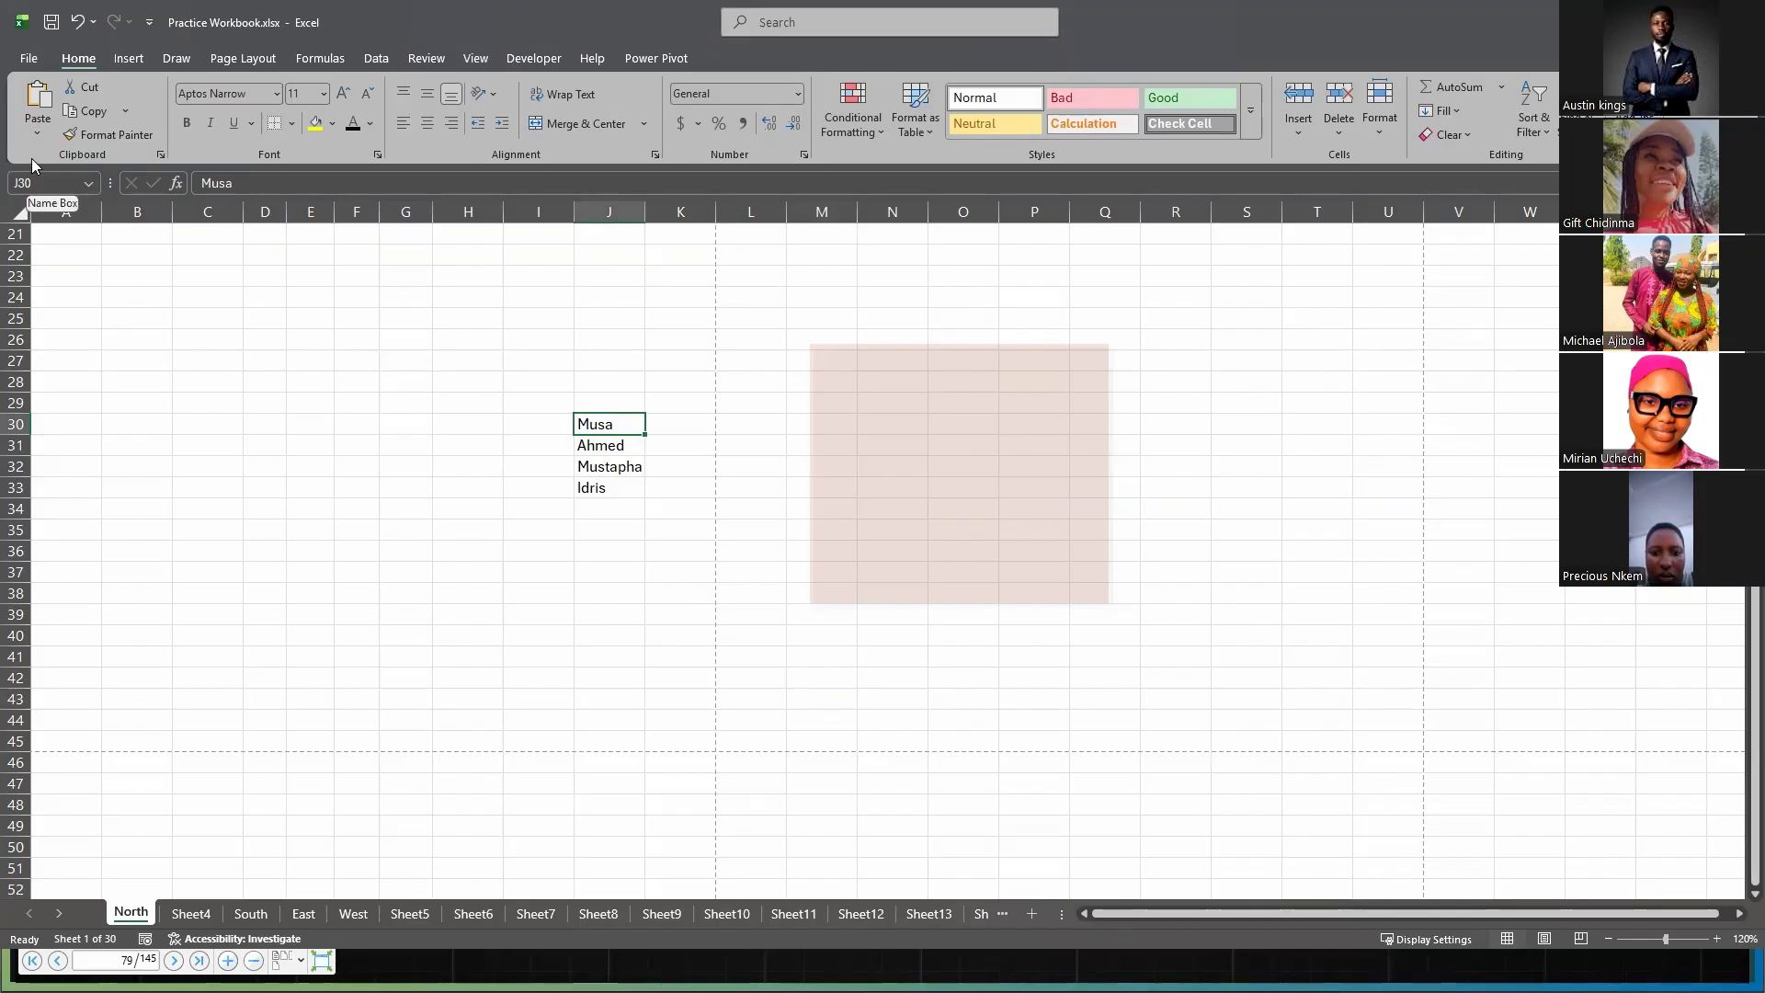
click(315, 123)
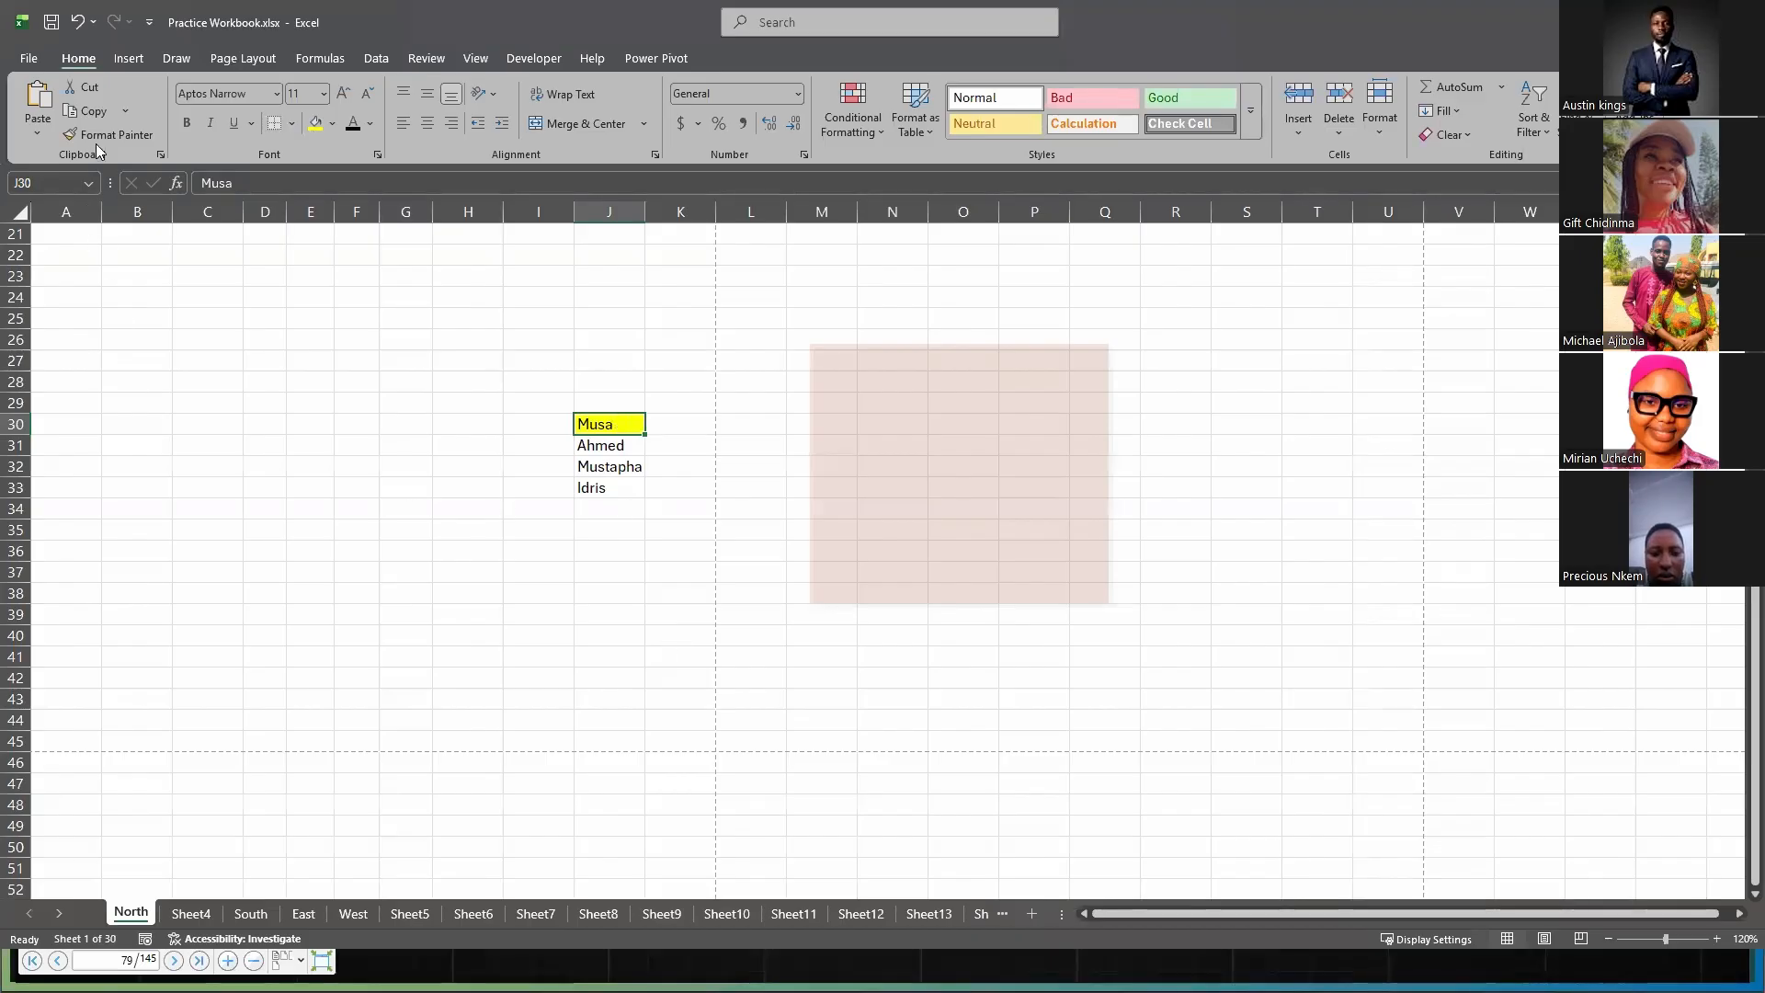
click(89, 25)
click(655, 482)
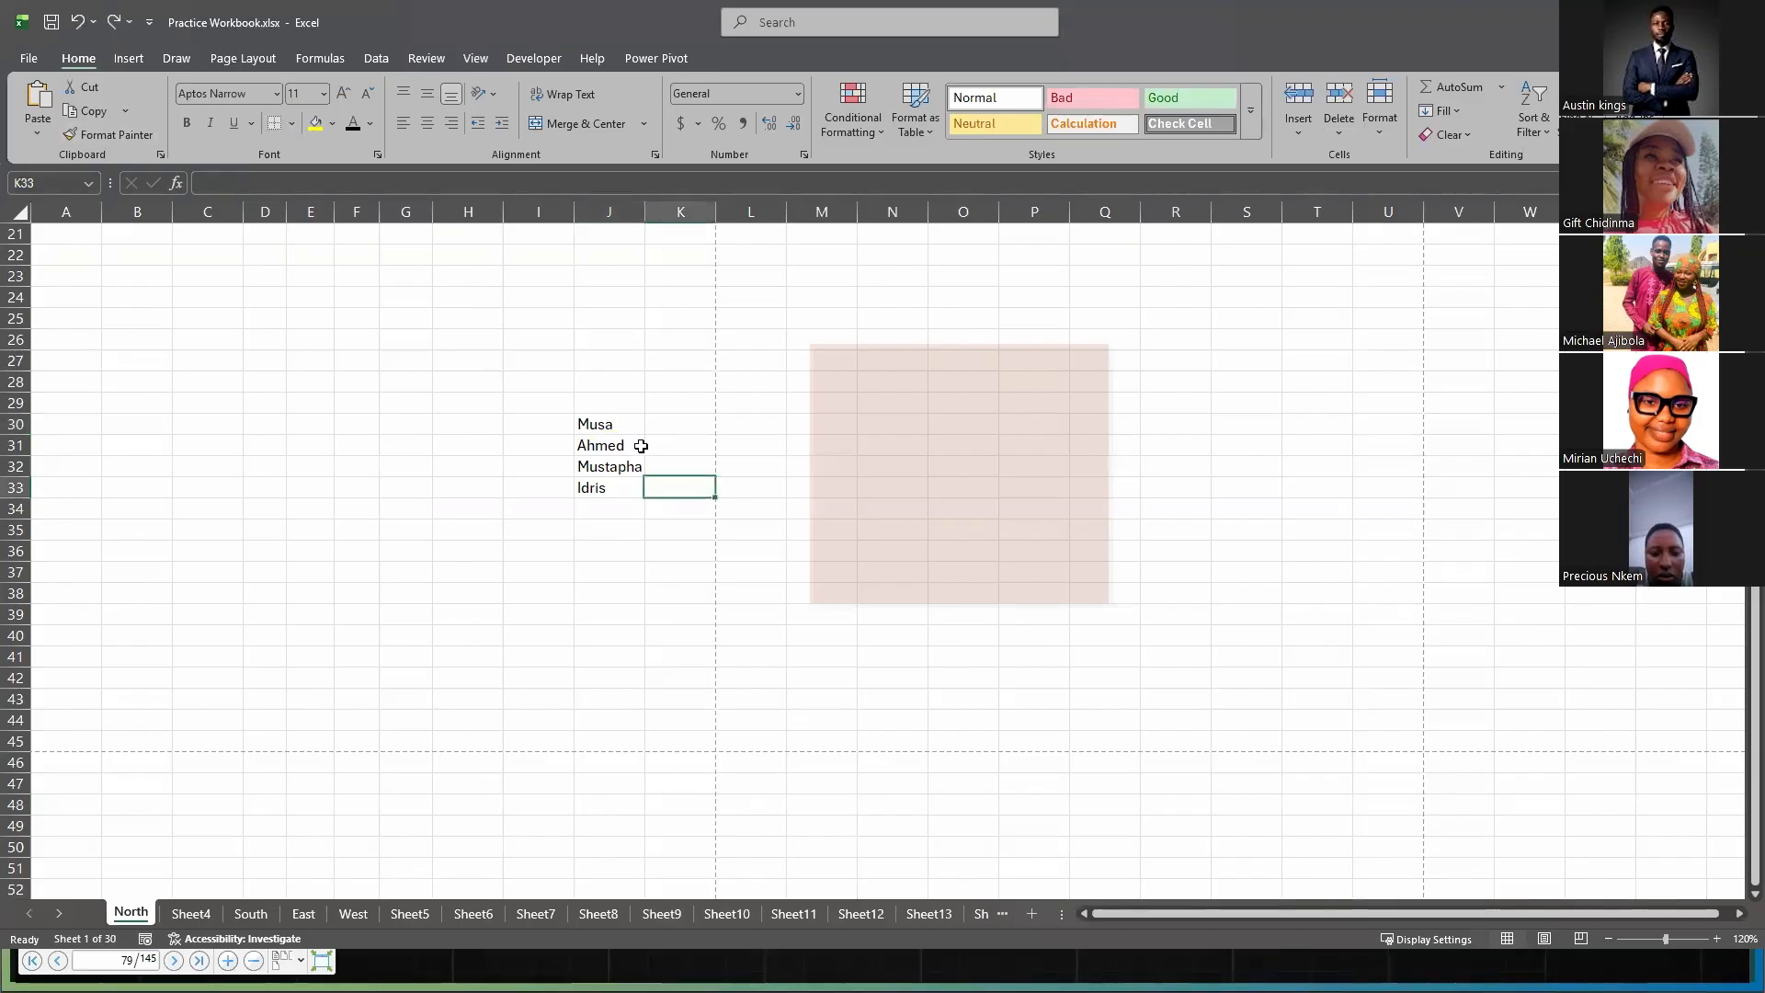
- Enter a surname in K30 beside the first name in the list and correct its spelling
drag(615, 433, 613, 492)
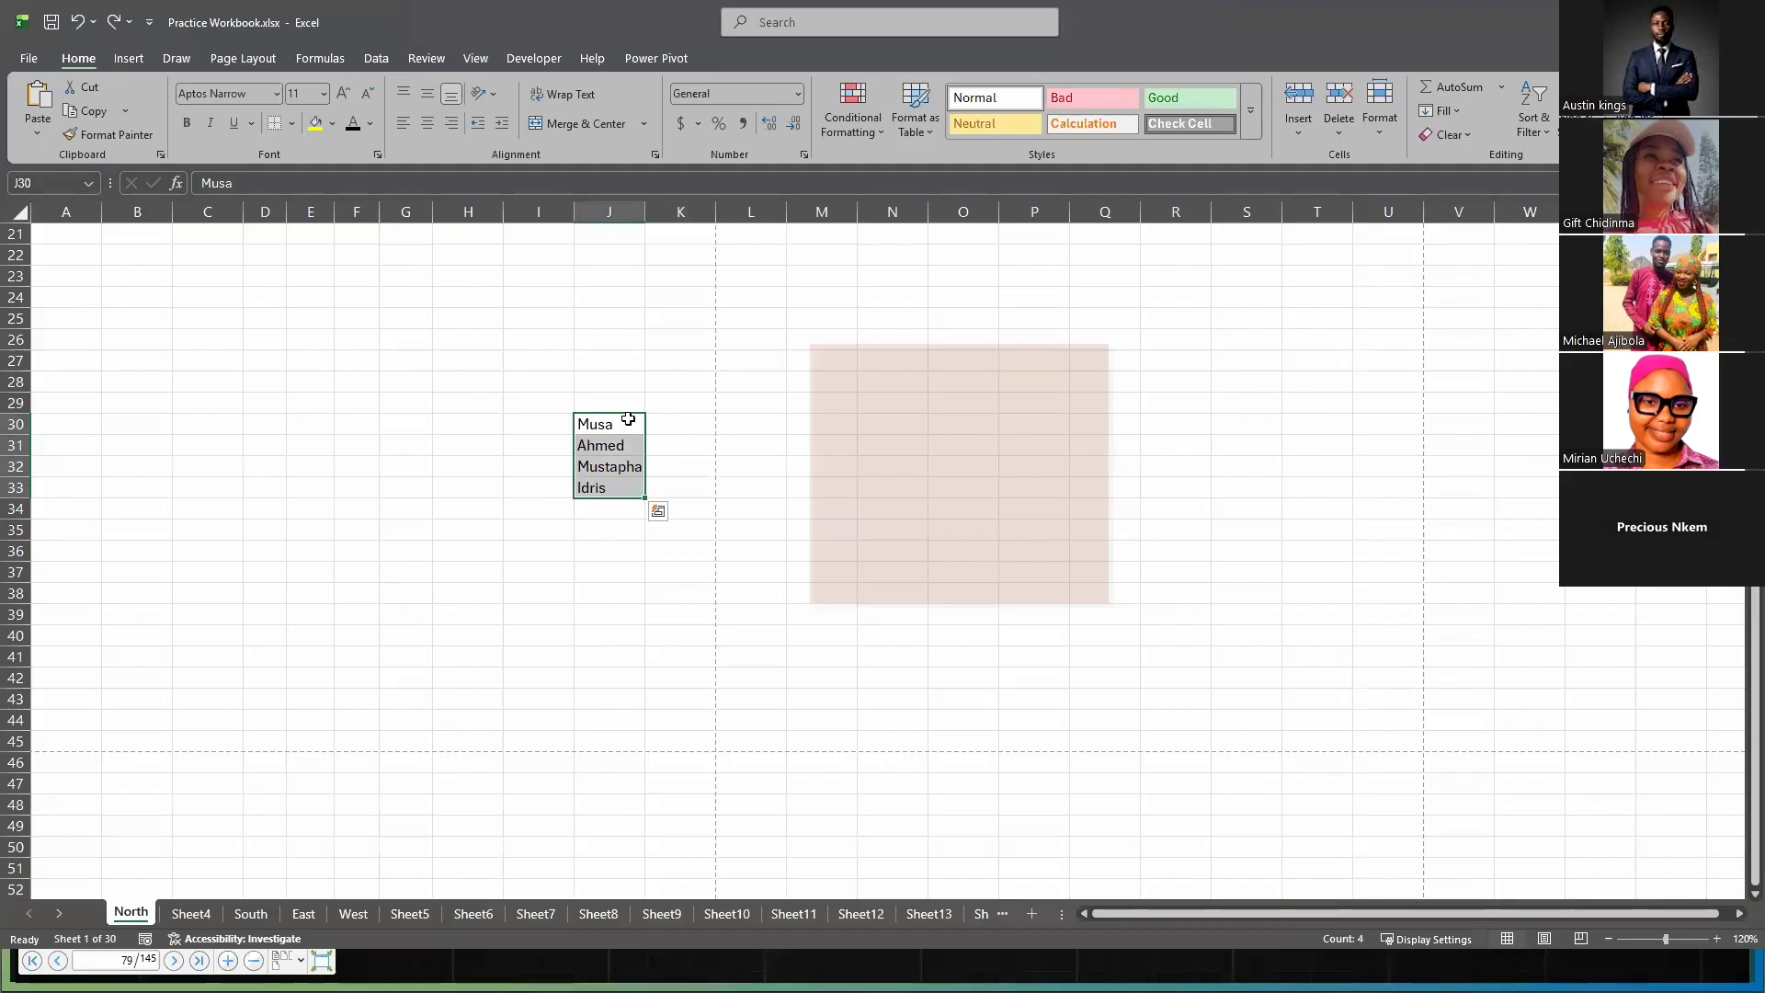
click(676, 420)
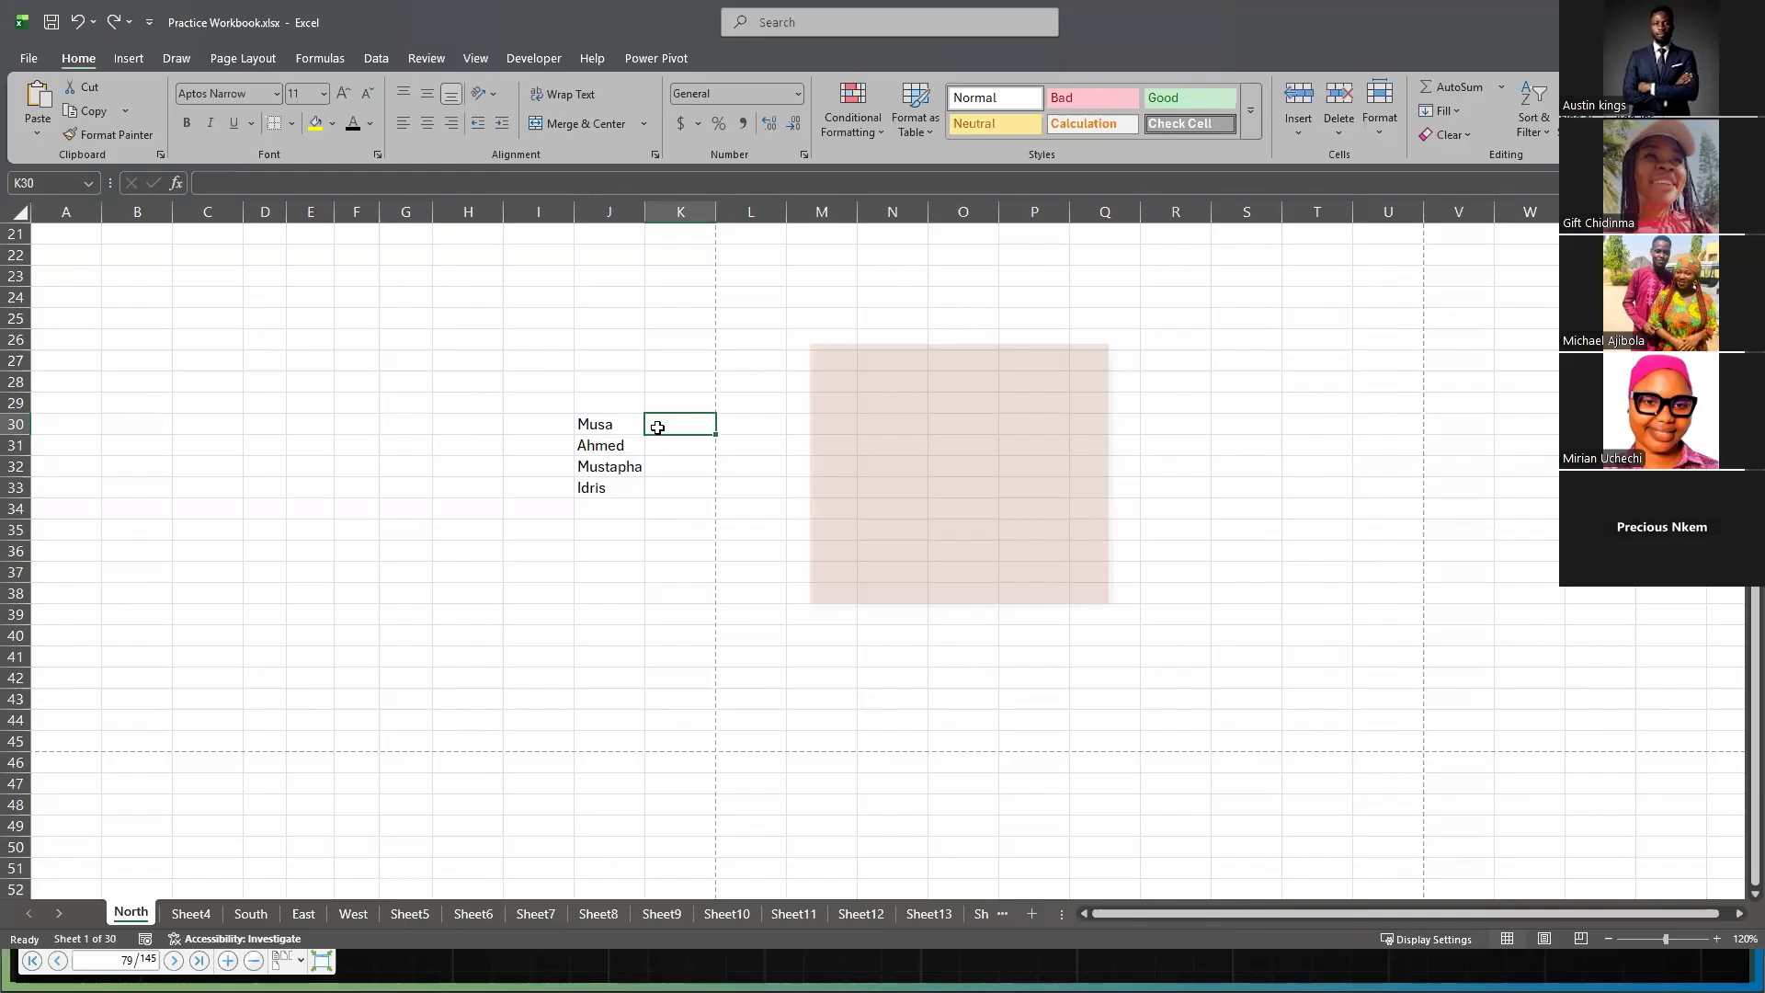
text(buihari)
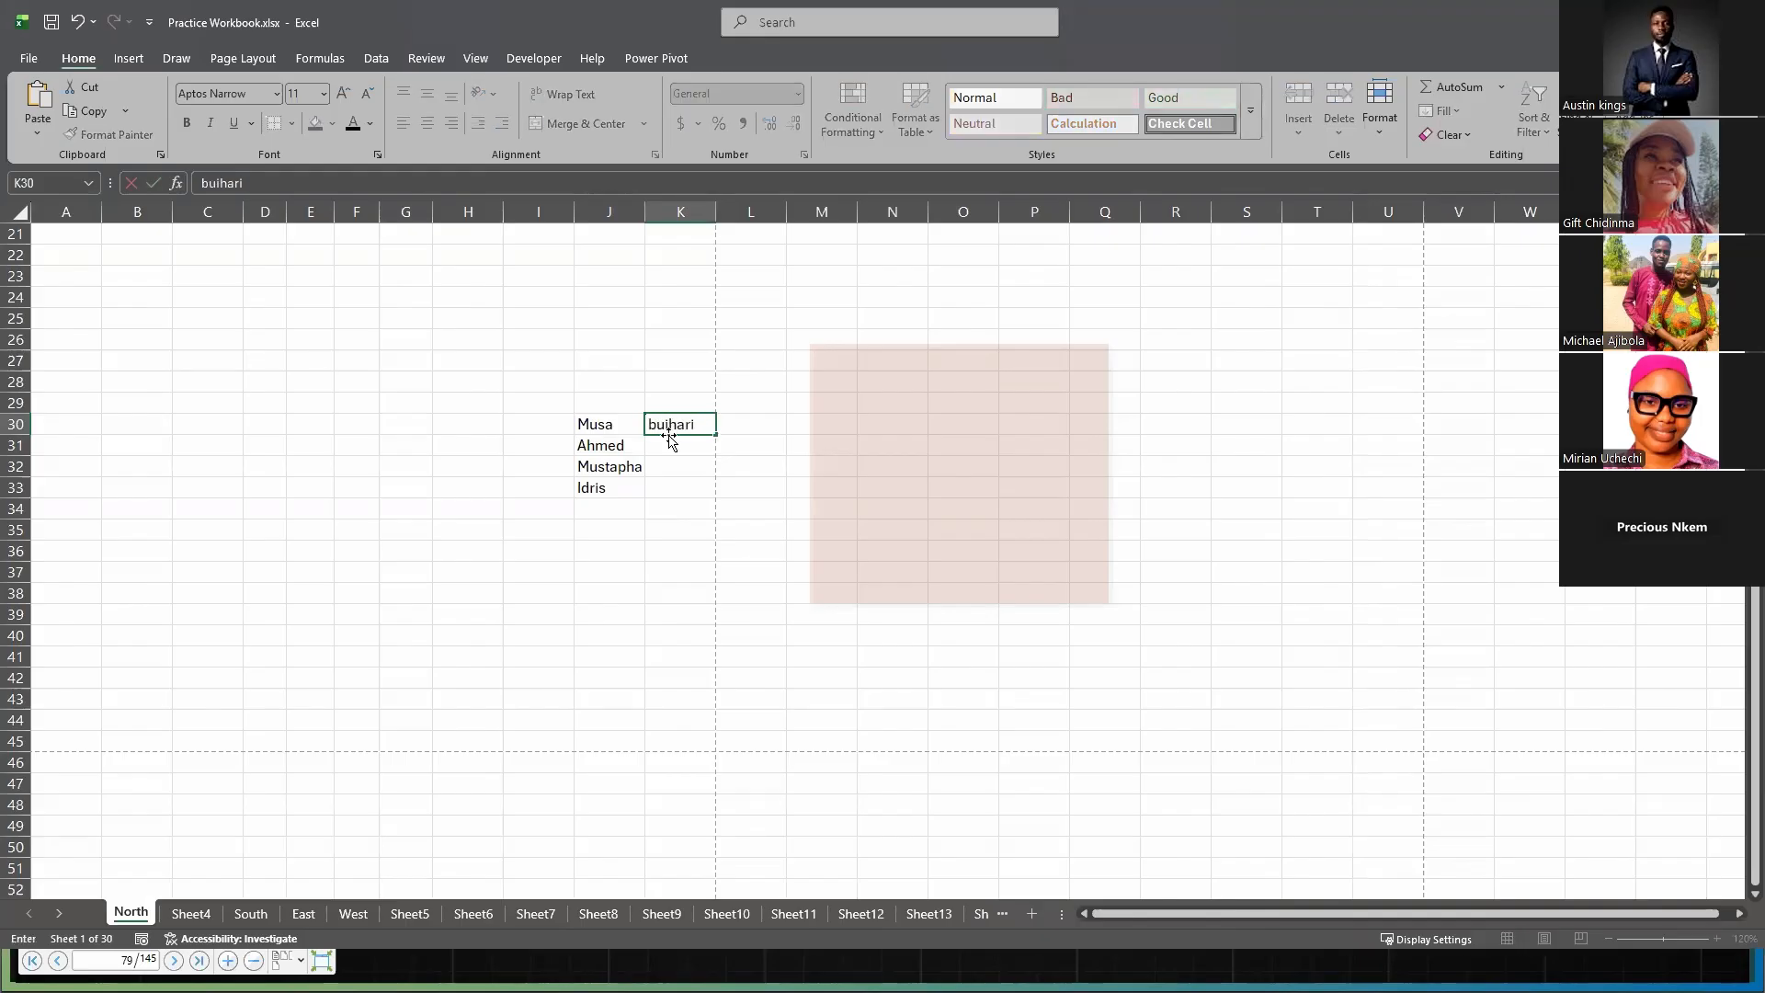
key(Left)
key(Left)
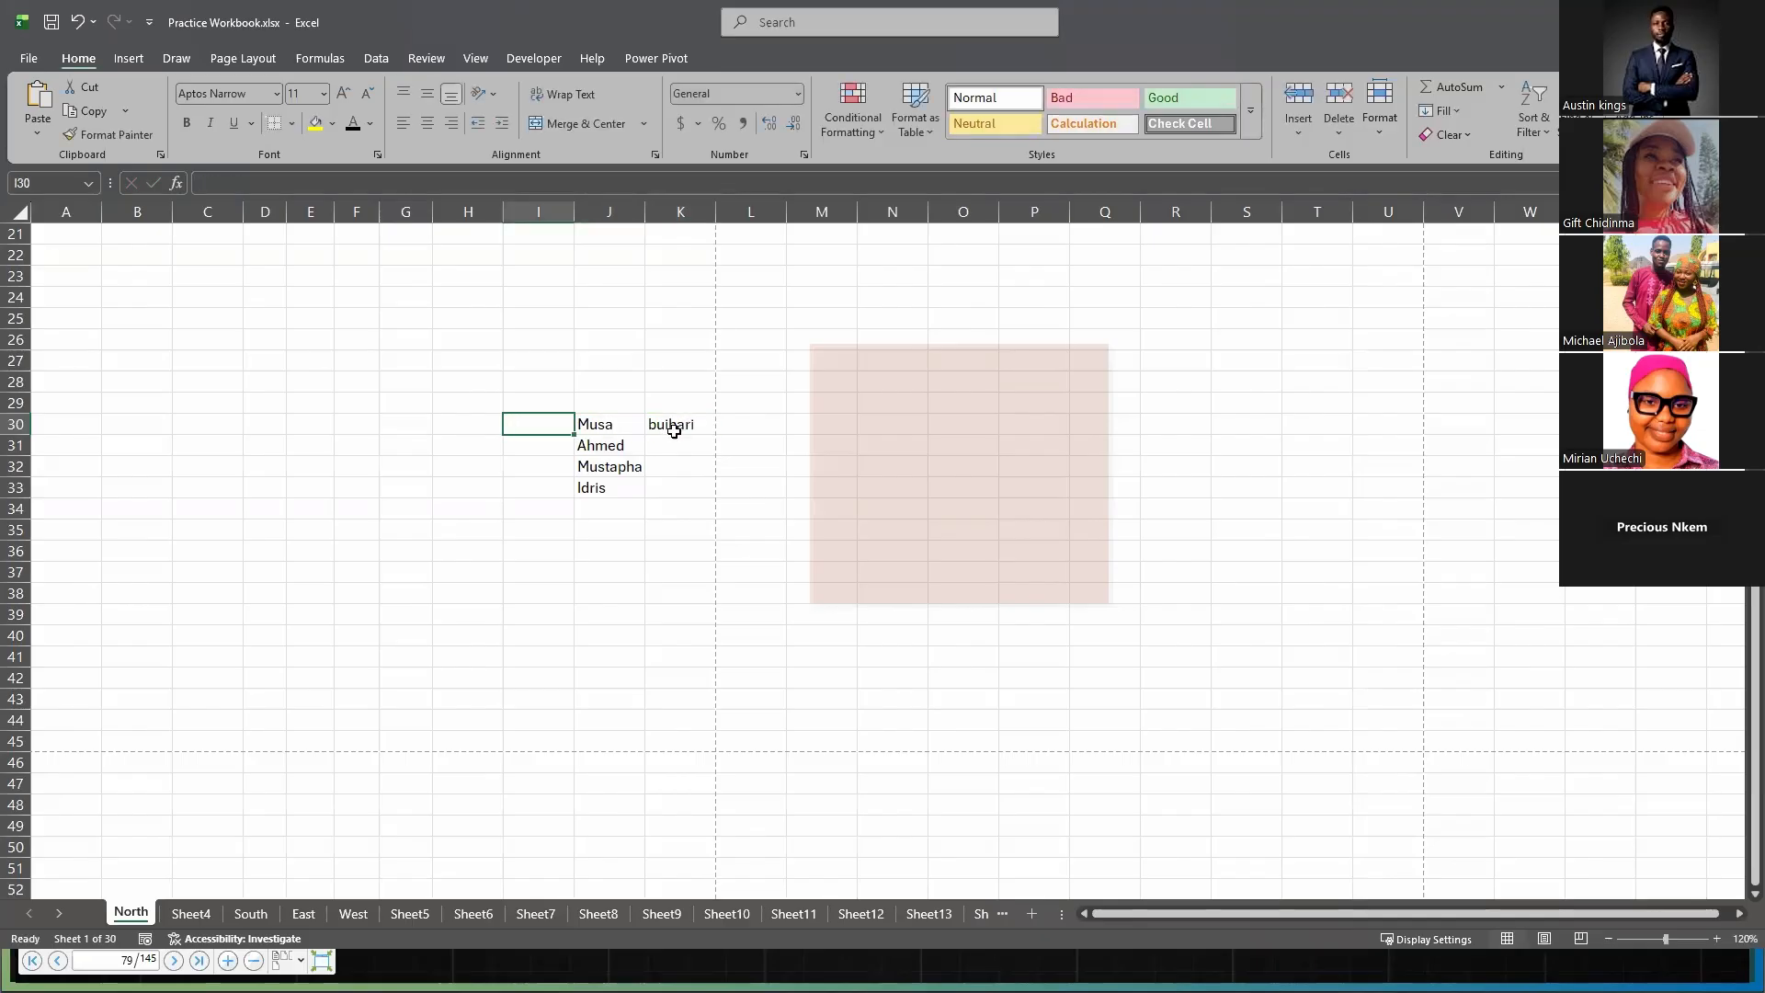
double_click(670, 426)
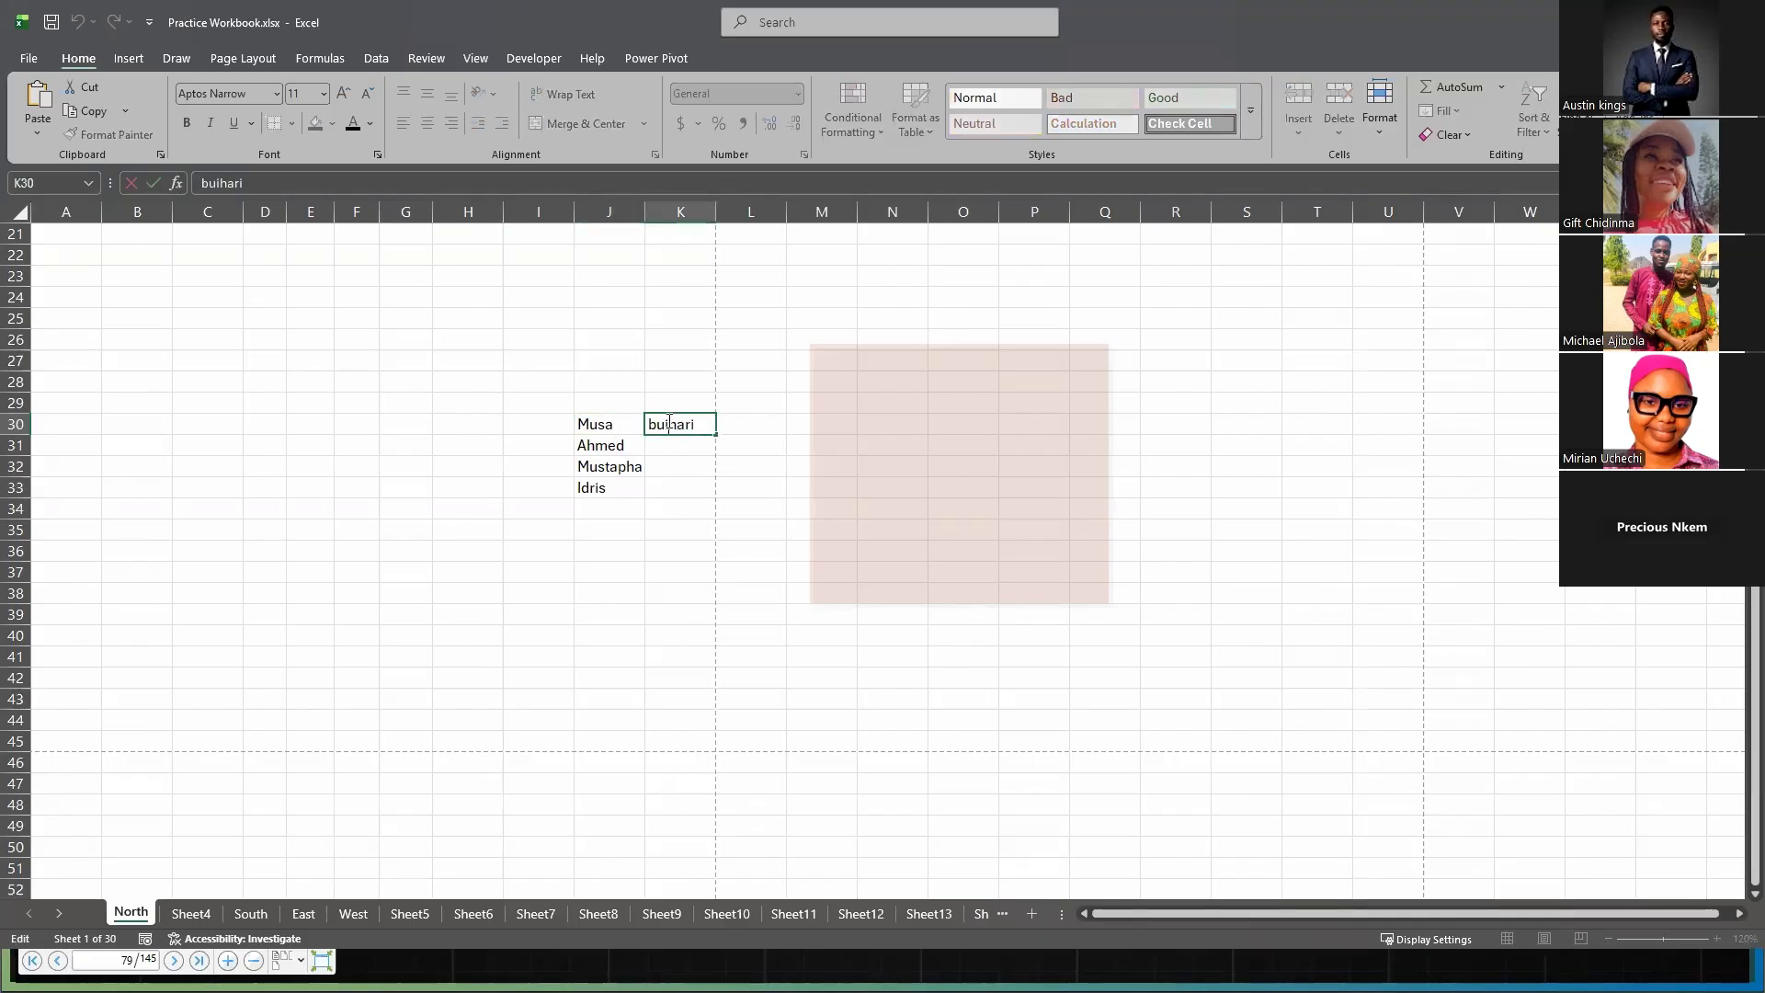
key(BackSpace)
click(742, 563)
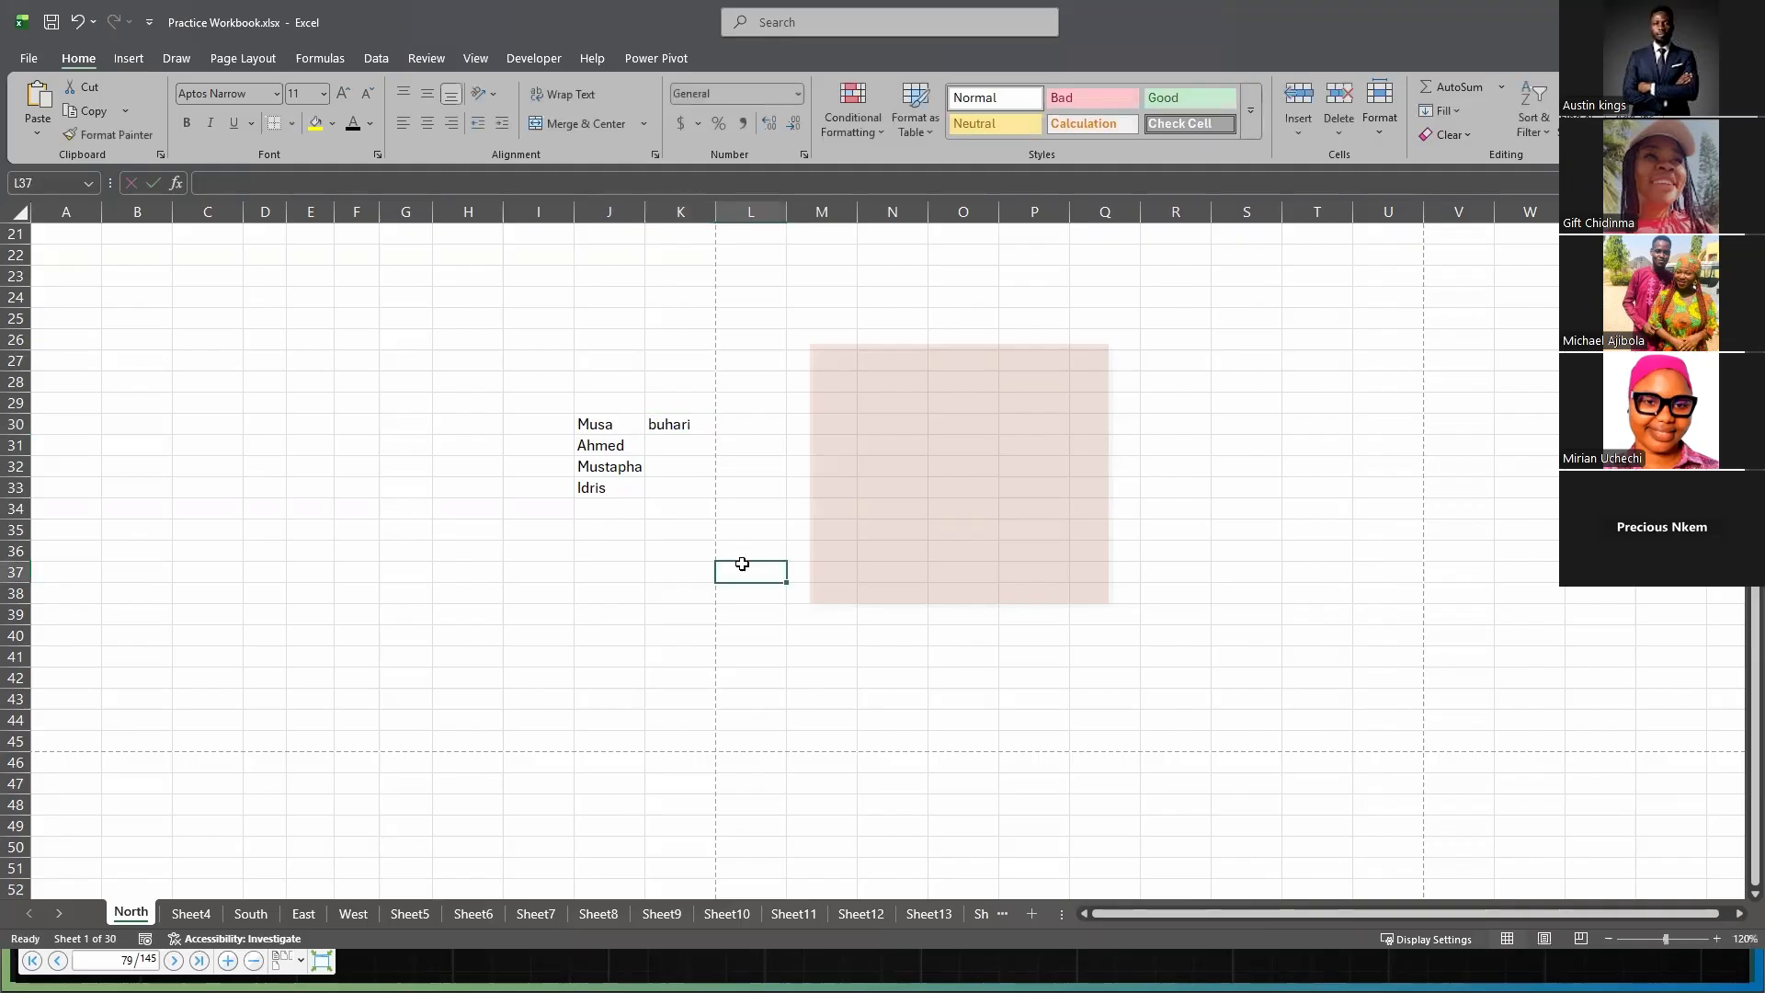
- Fill the range J30:K33 around the name list with yellow and undo the fill
drag(615, 432, 670, 479)
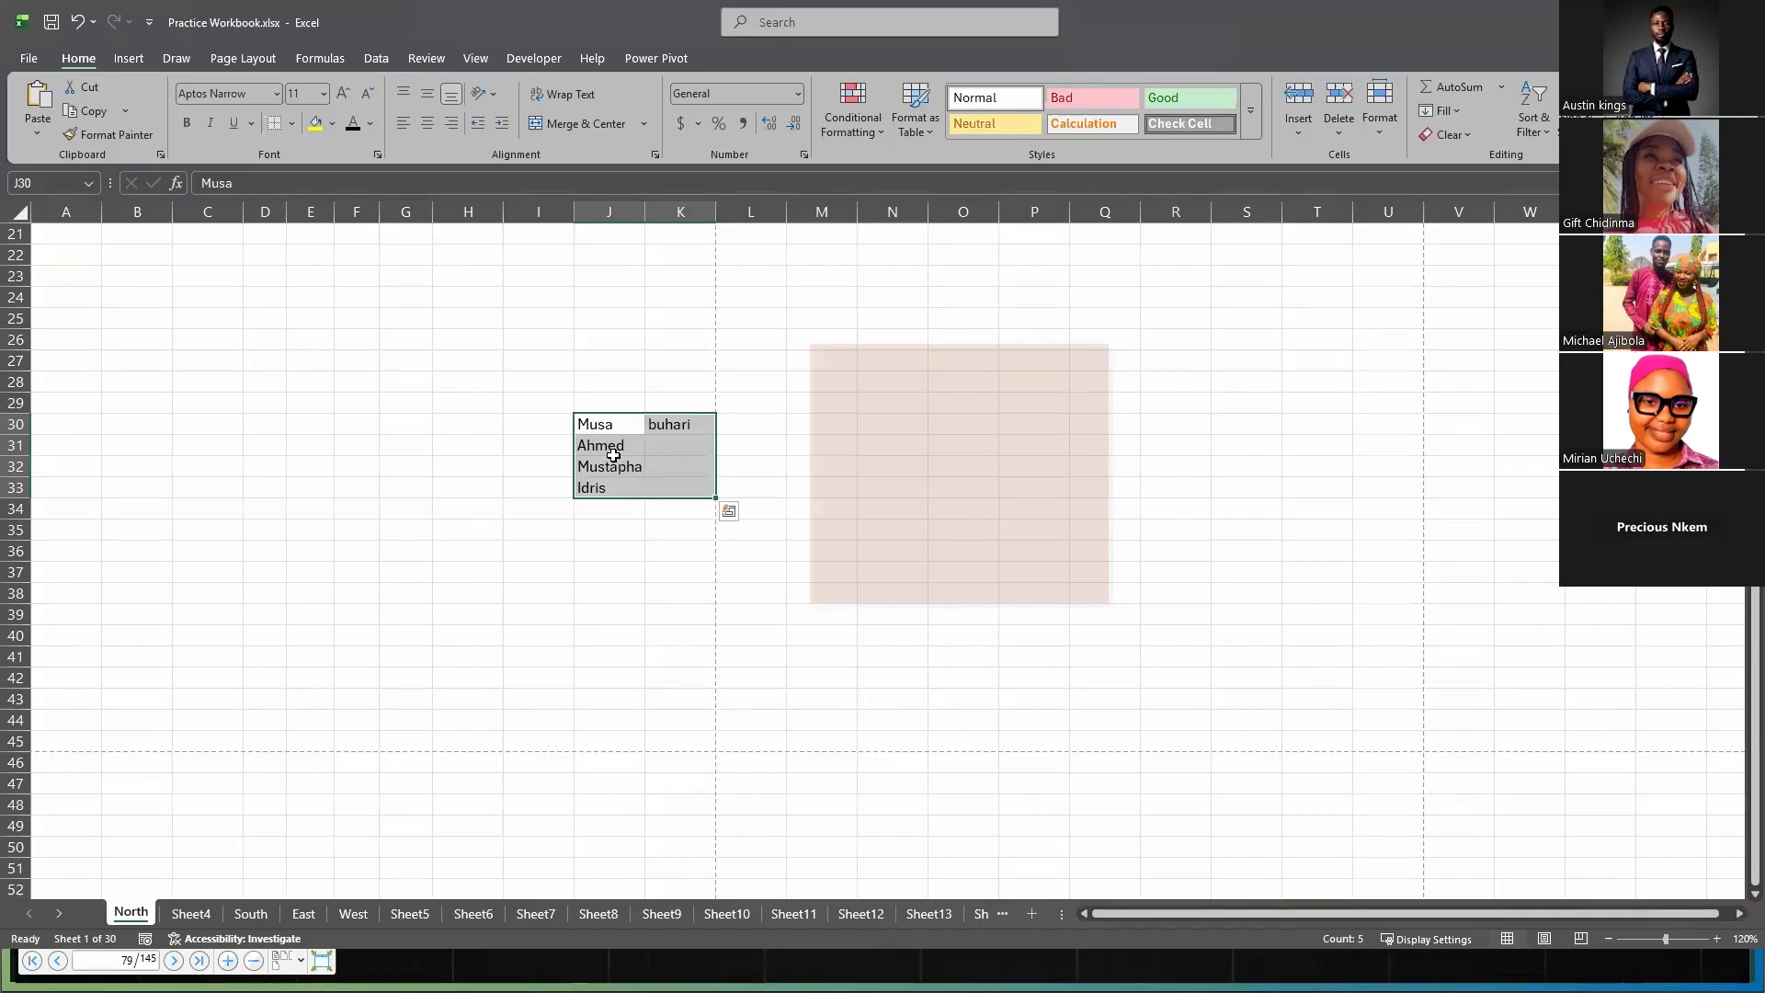
click(316, 123)
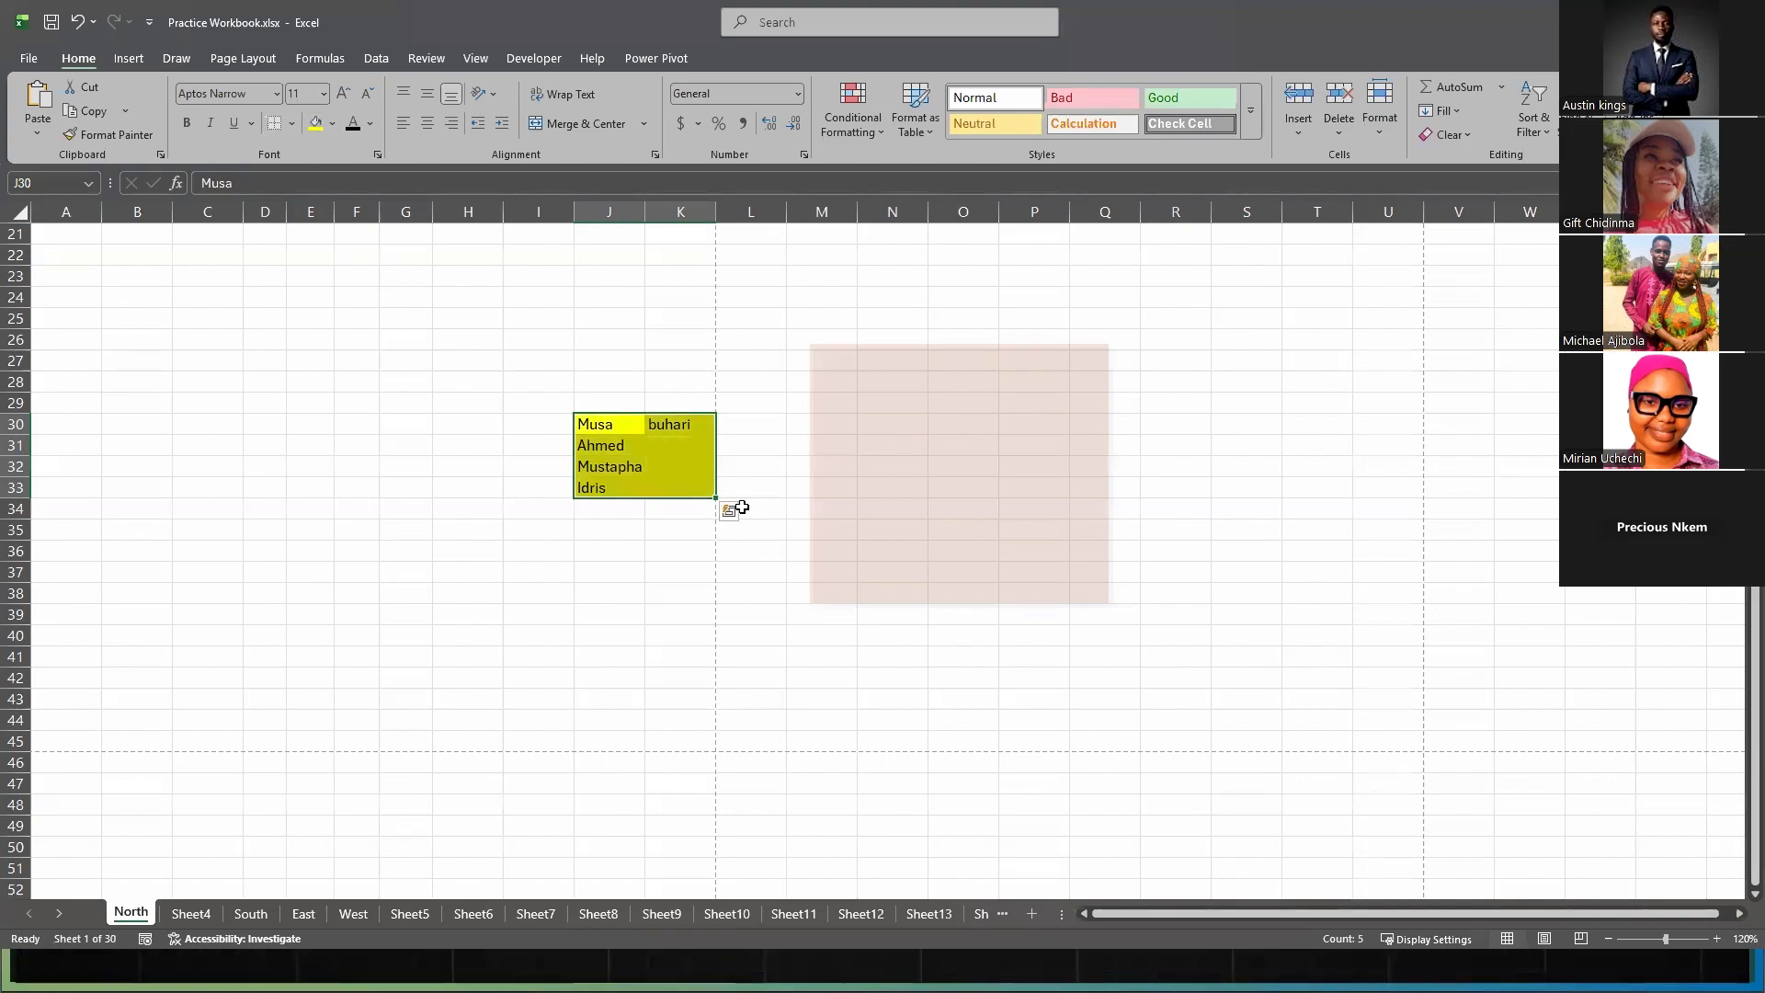
key(ctrl+z)
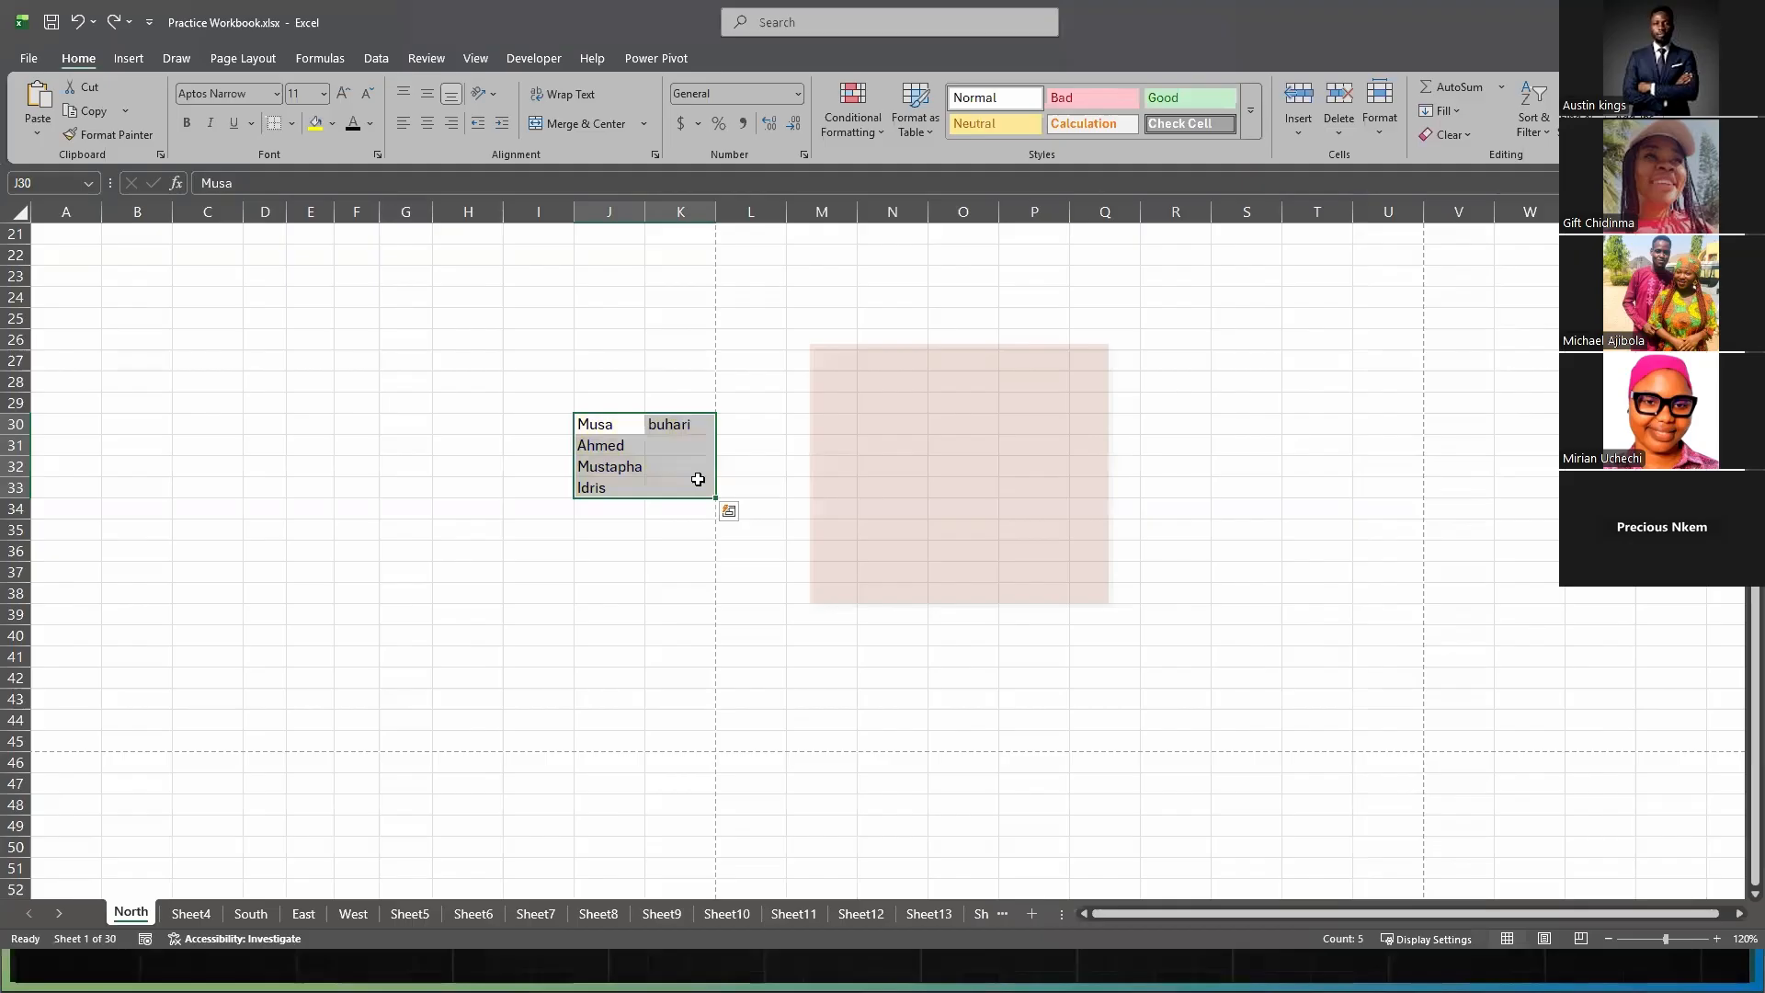
click(649, 700)
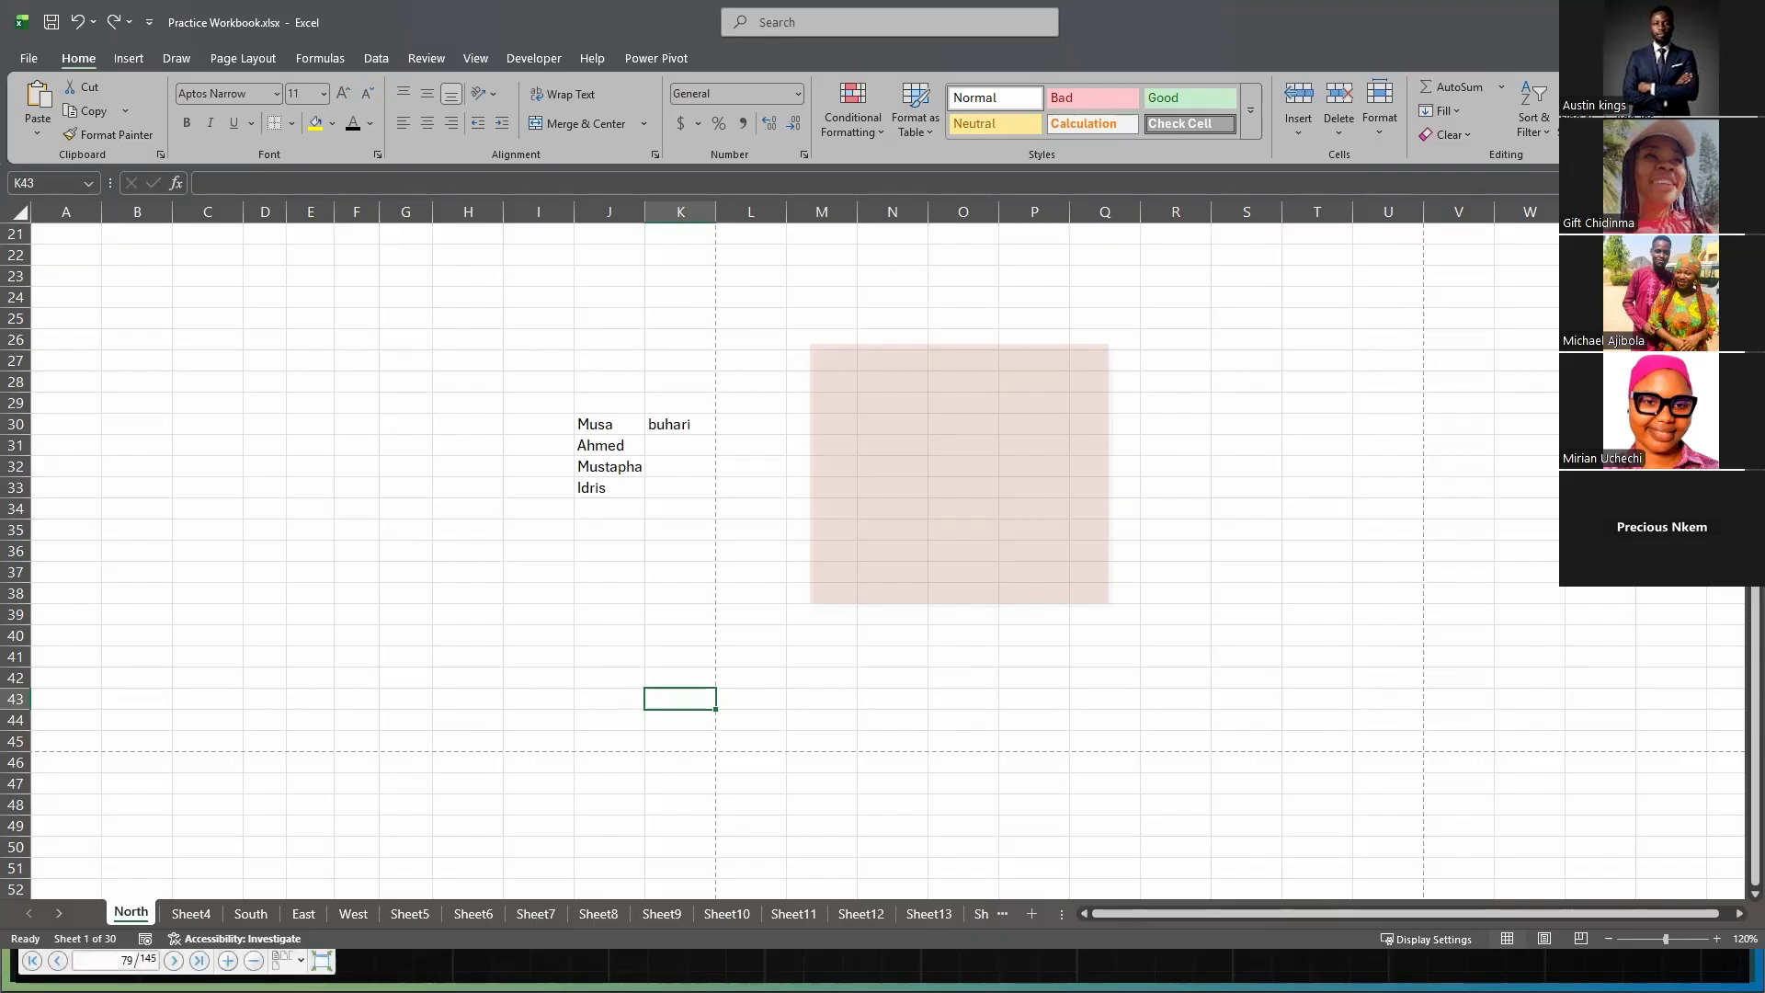
- Switch to the slides and advance through What Is a Workbook? to Creating a New Workbook
click(588, 970)
key(Right)
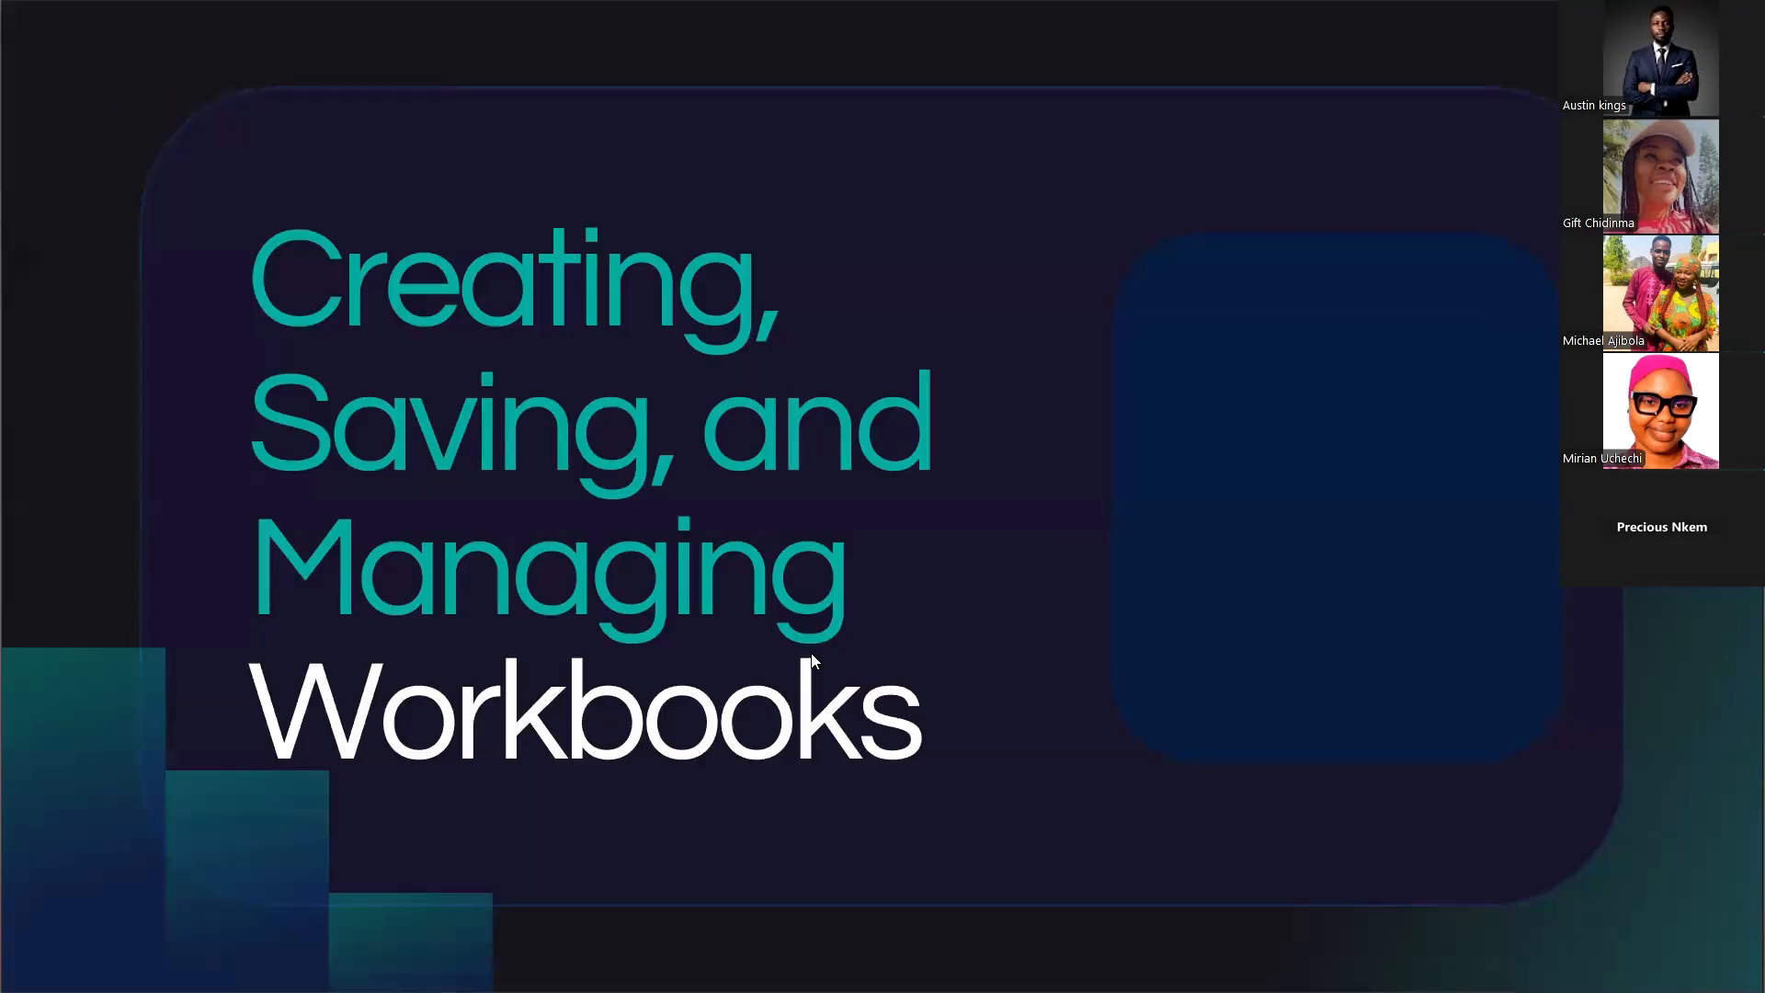
key(Right)
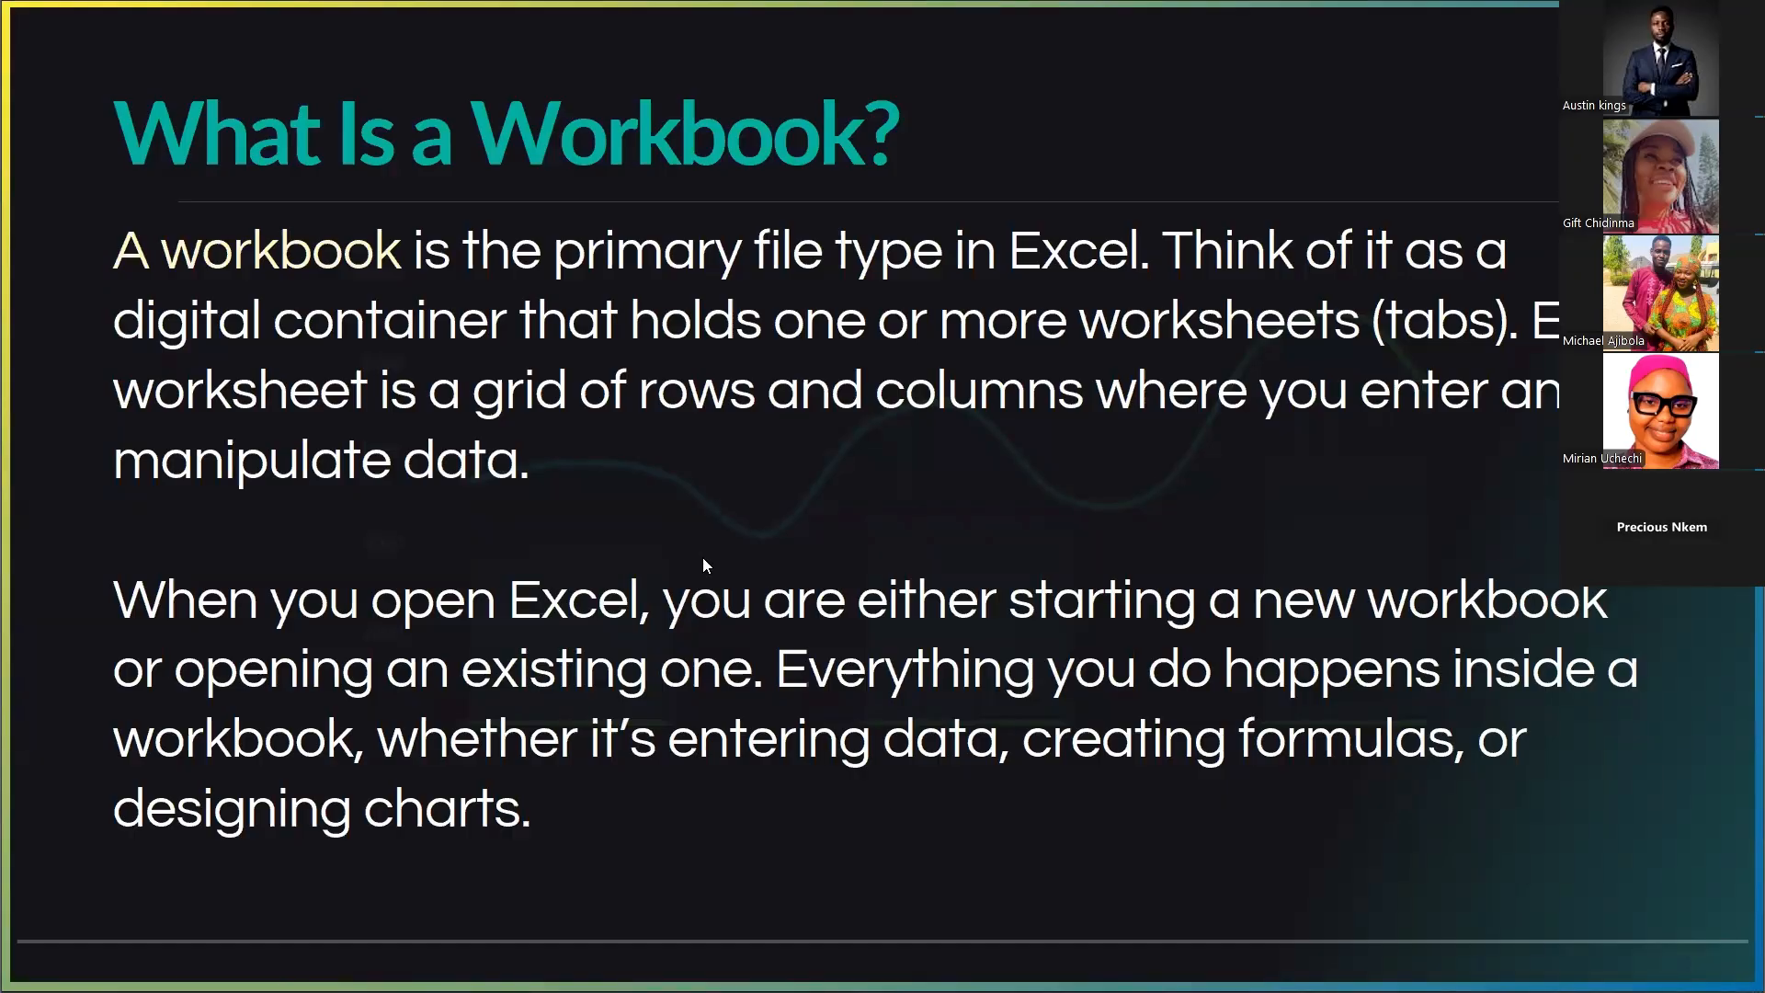
key(Right)
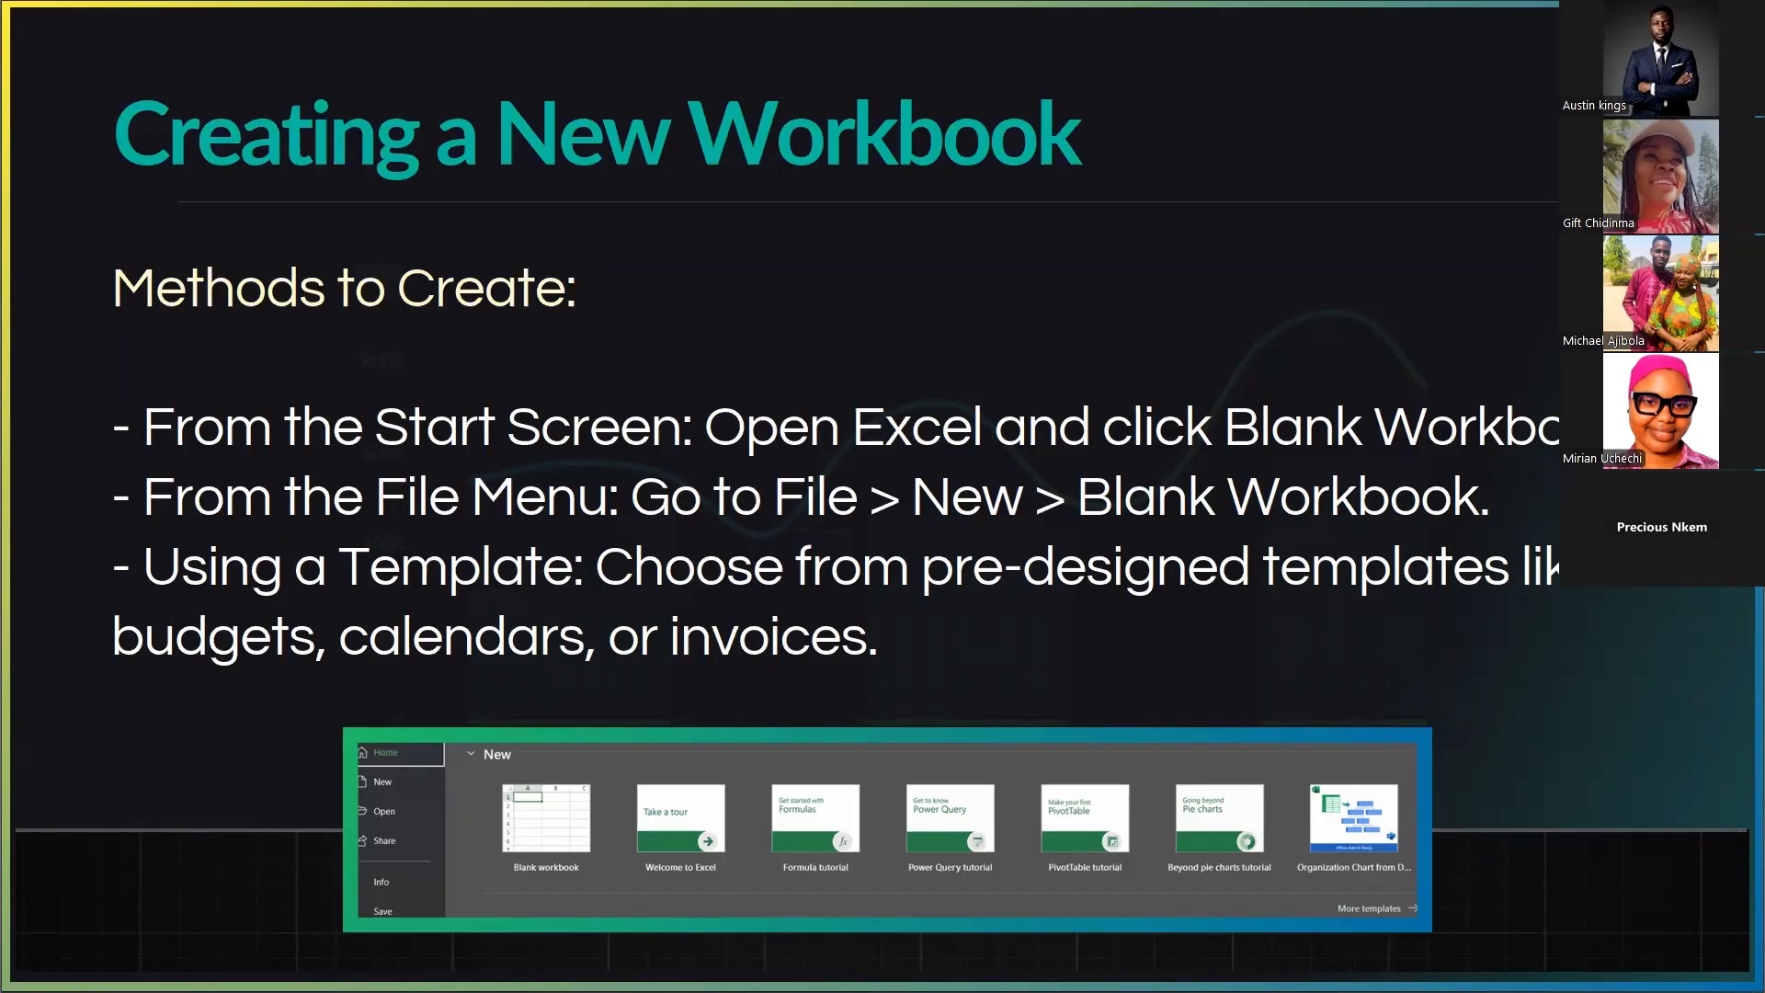
mouse_move(108, 841)
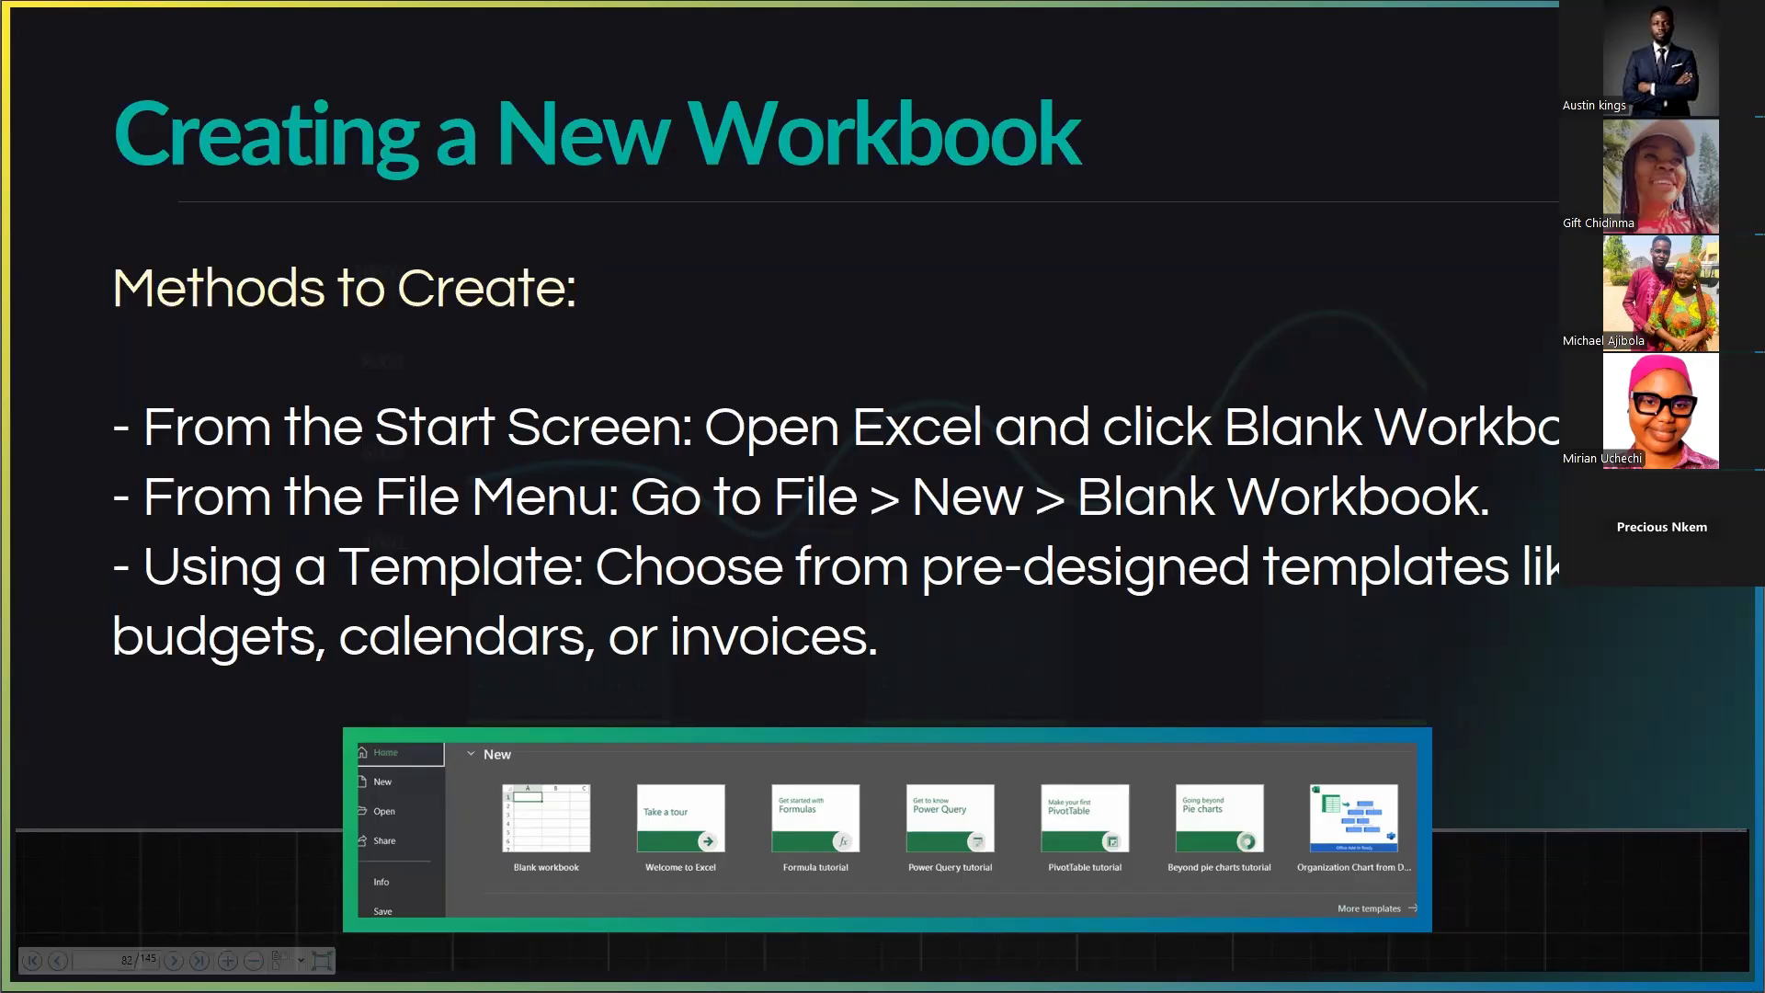
- Switch back to Excel and create a new blank workbook
key(alt+Tab)
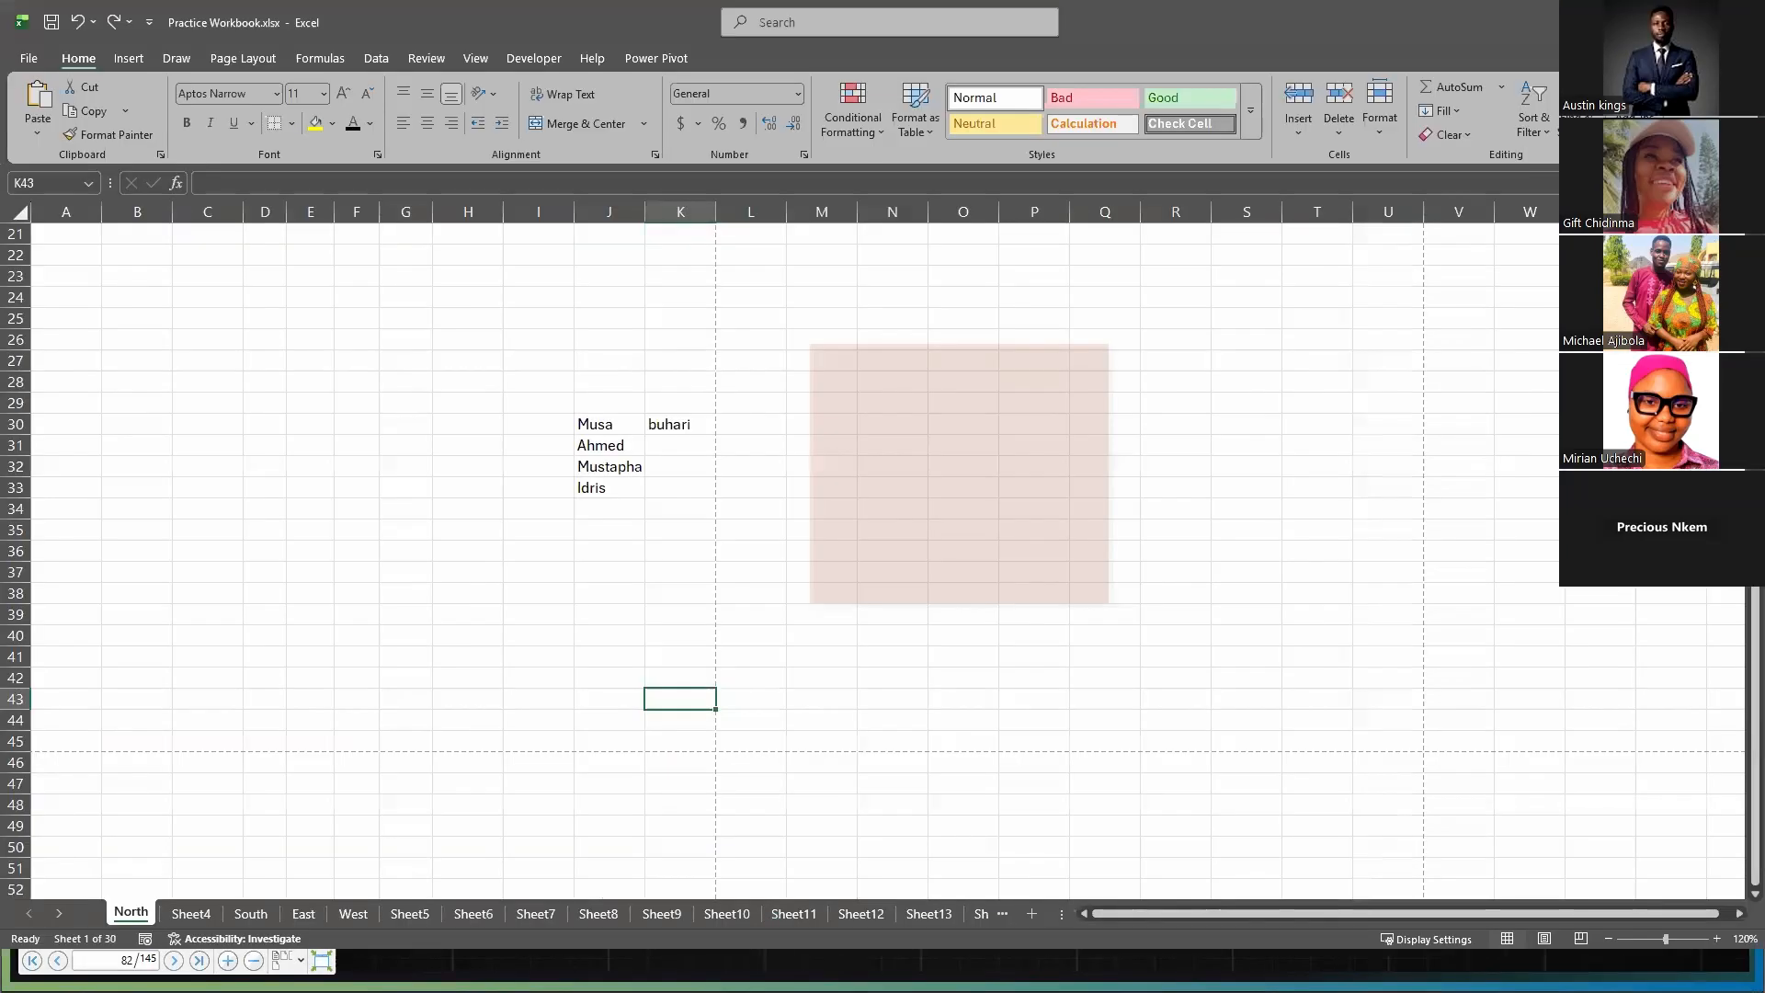
click(696, 575)
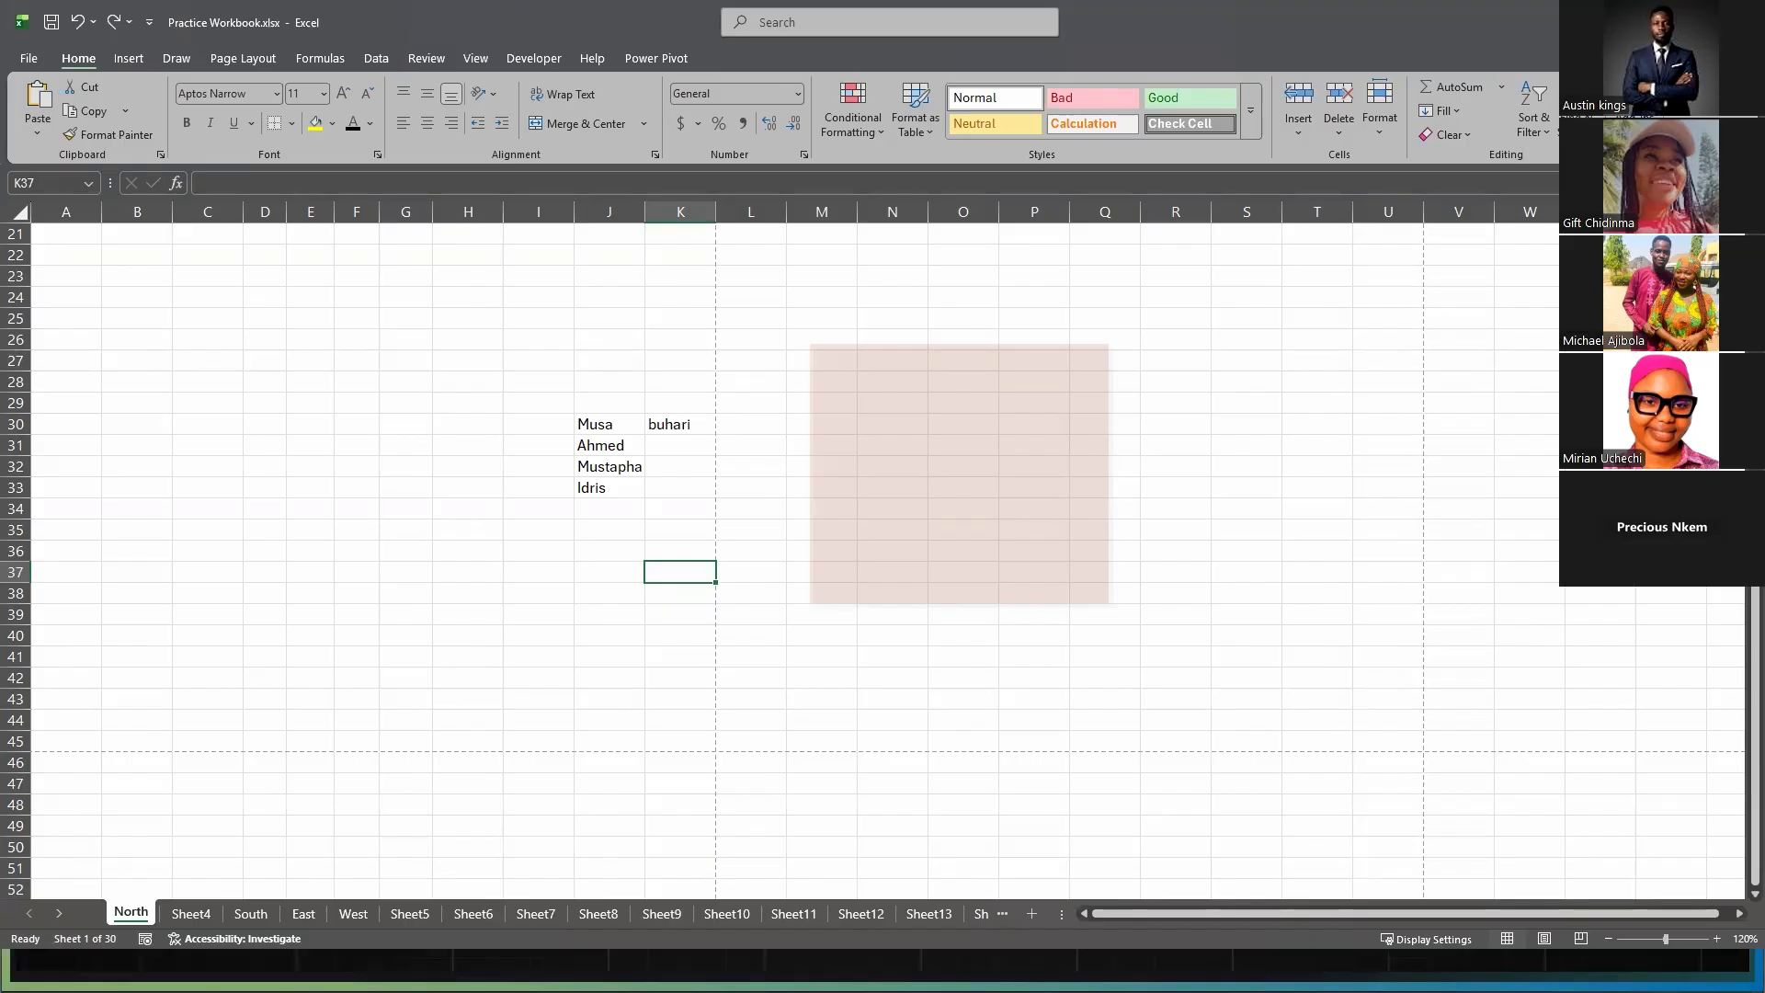
click(29, 58)
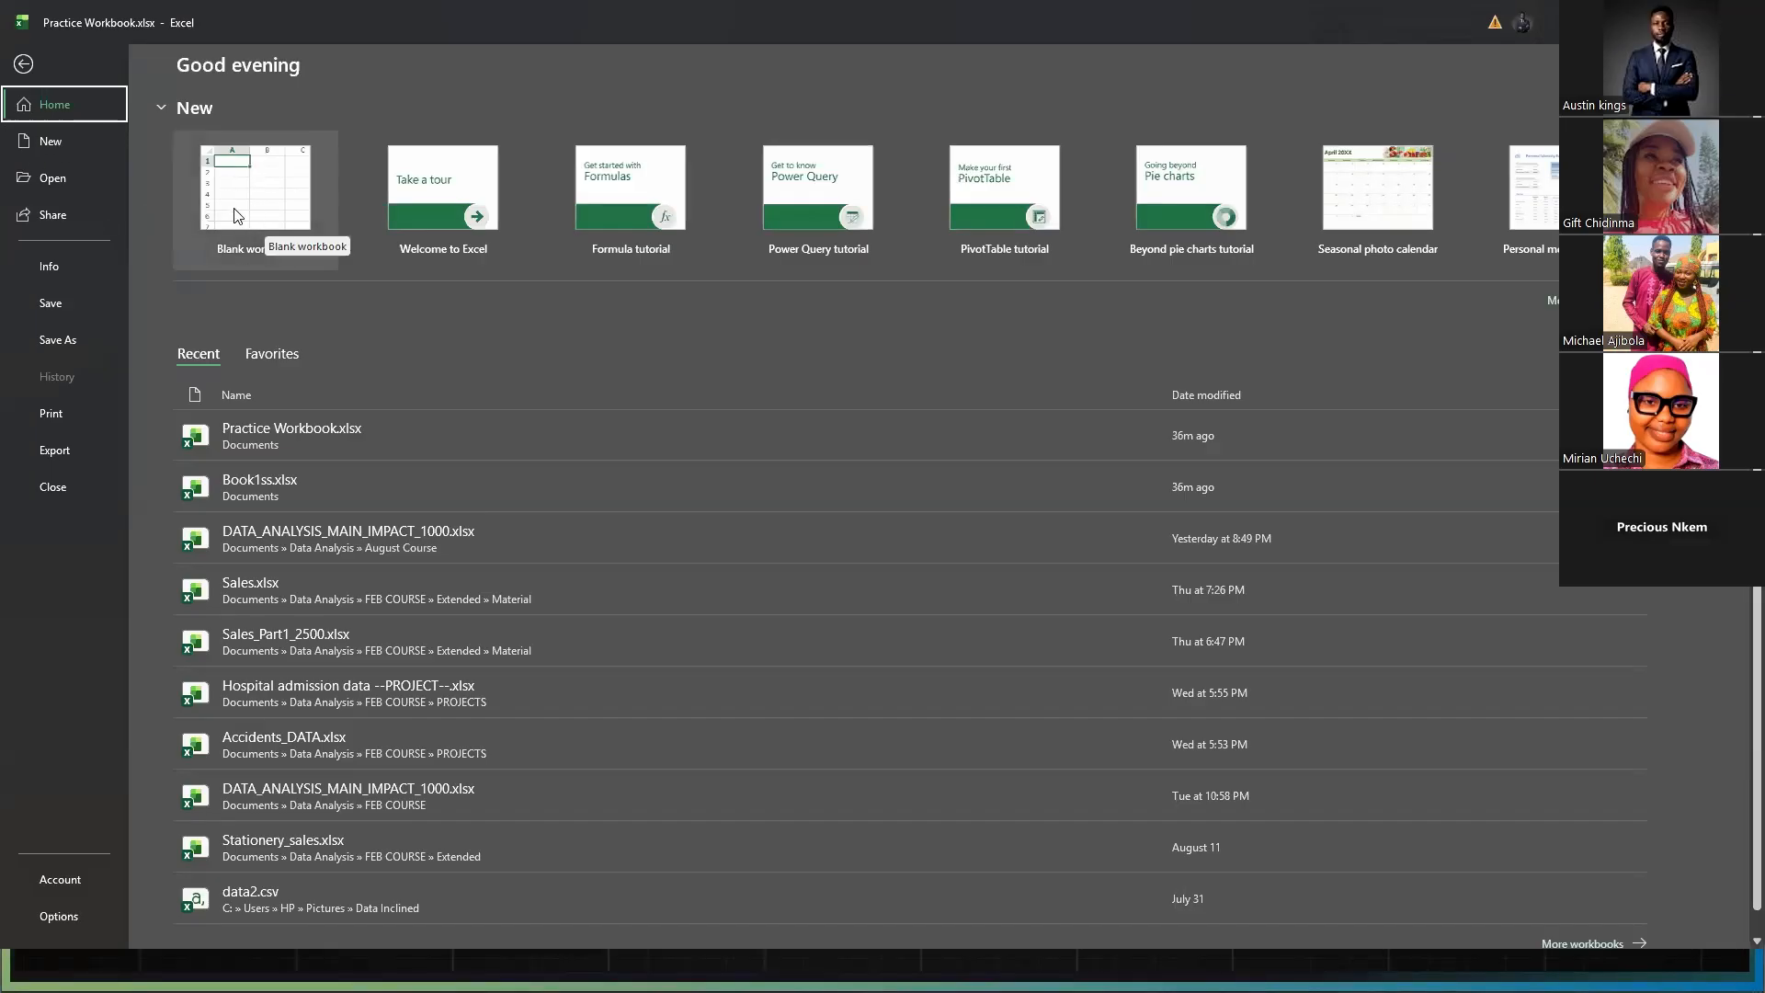
click(264, 167)
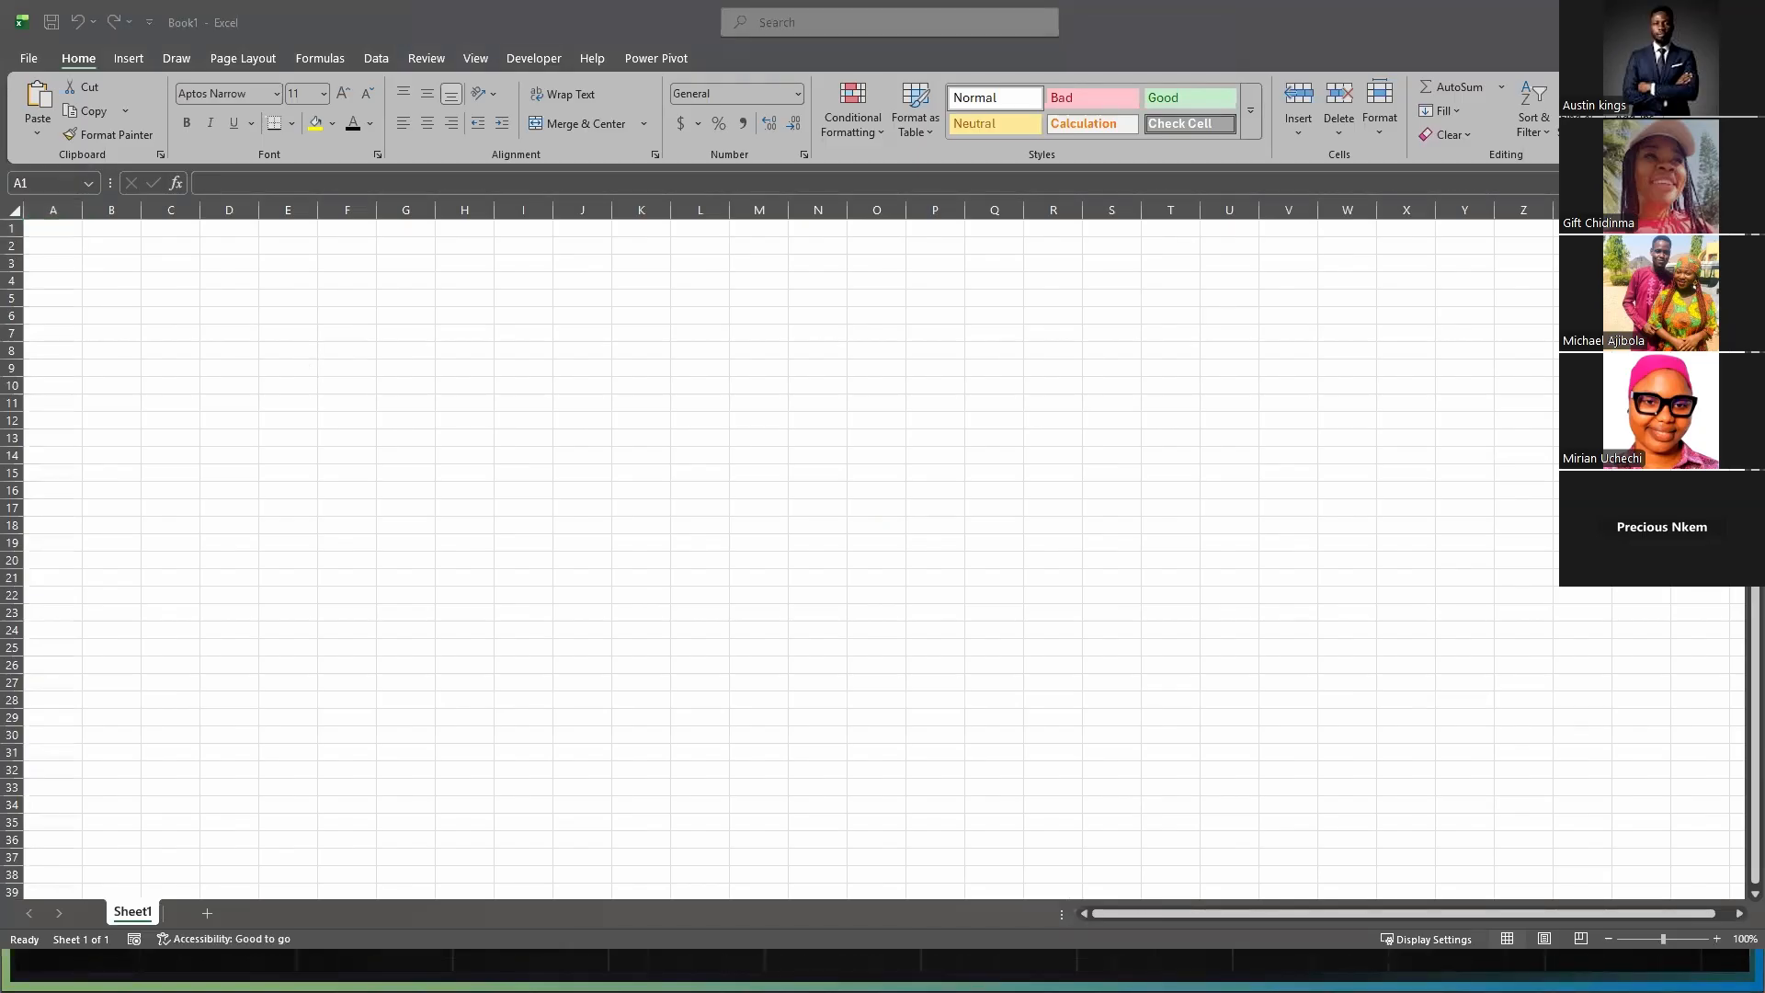
- Switch to the slides and advance to Saving a Workbook
key(alt+Tab)
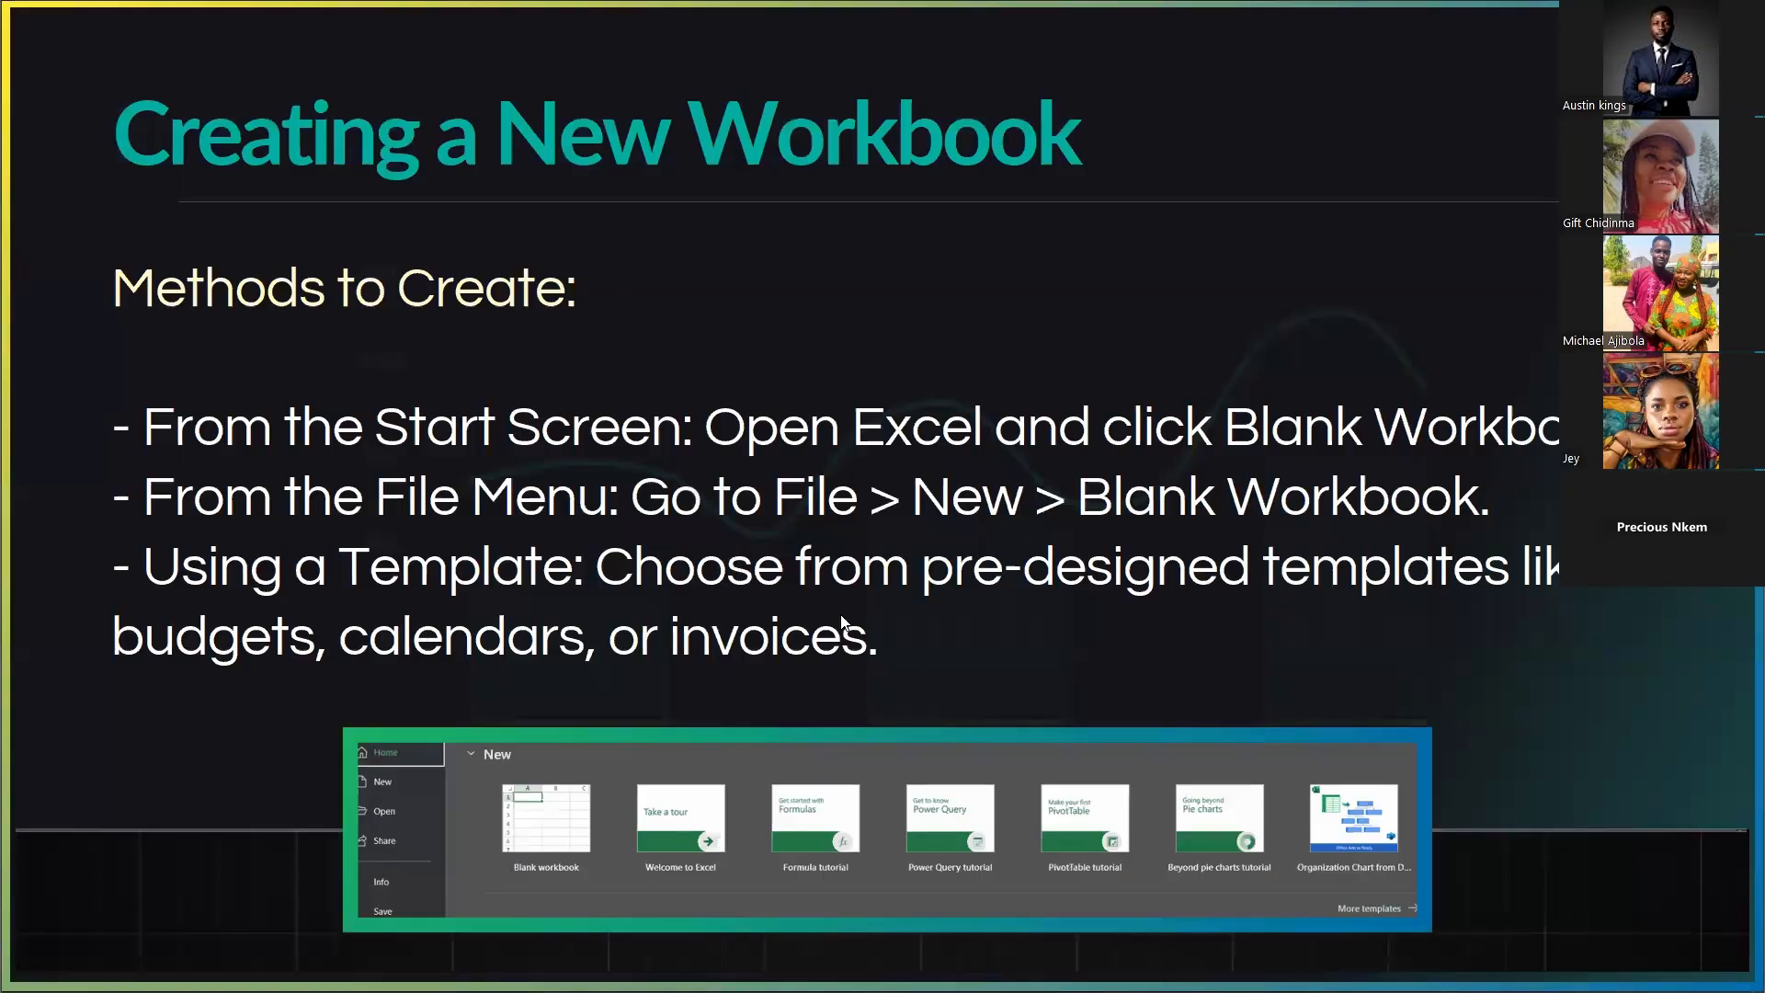
click(909, 585)
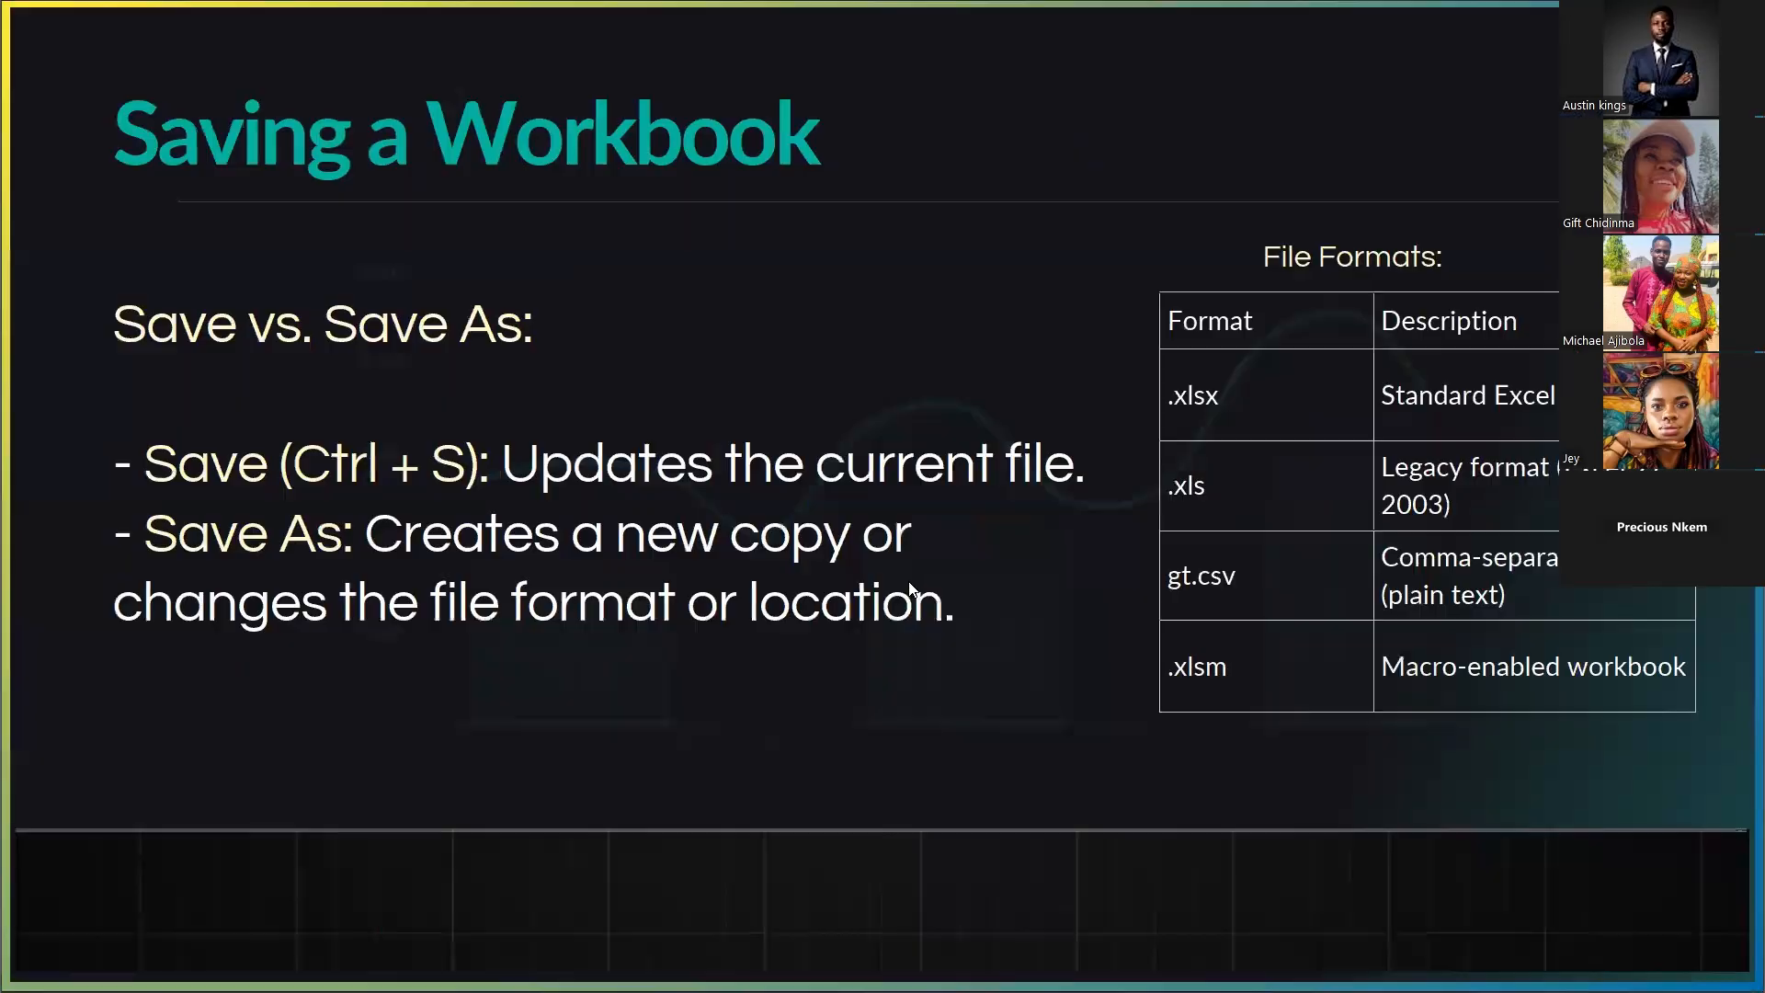
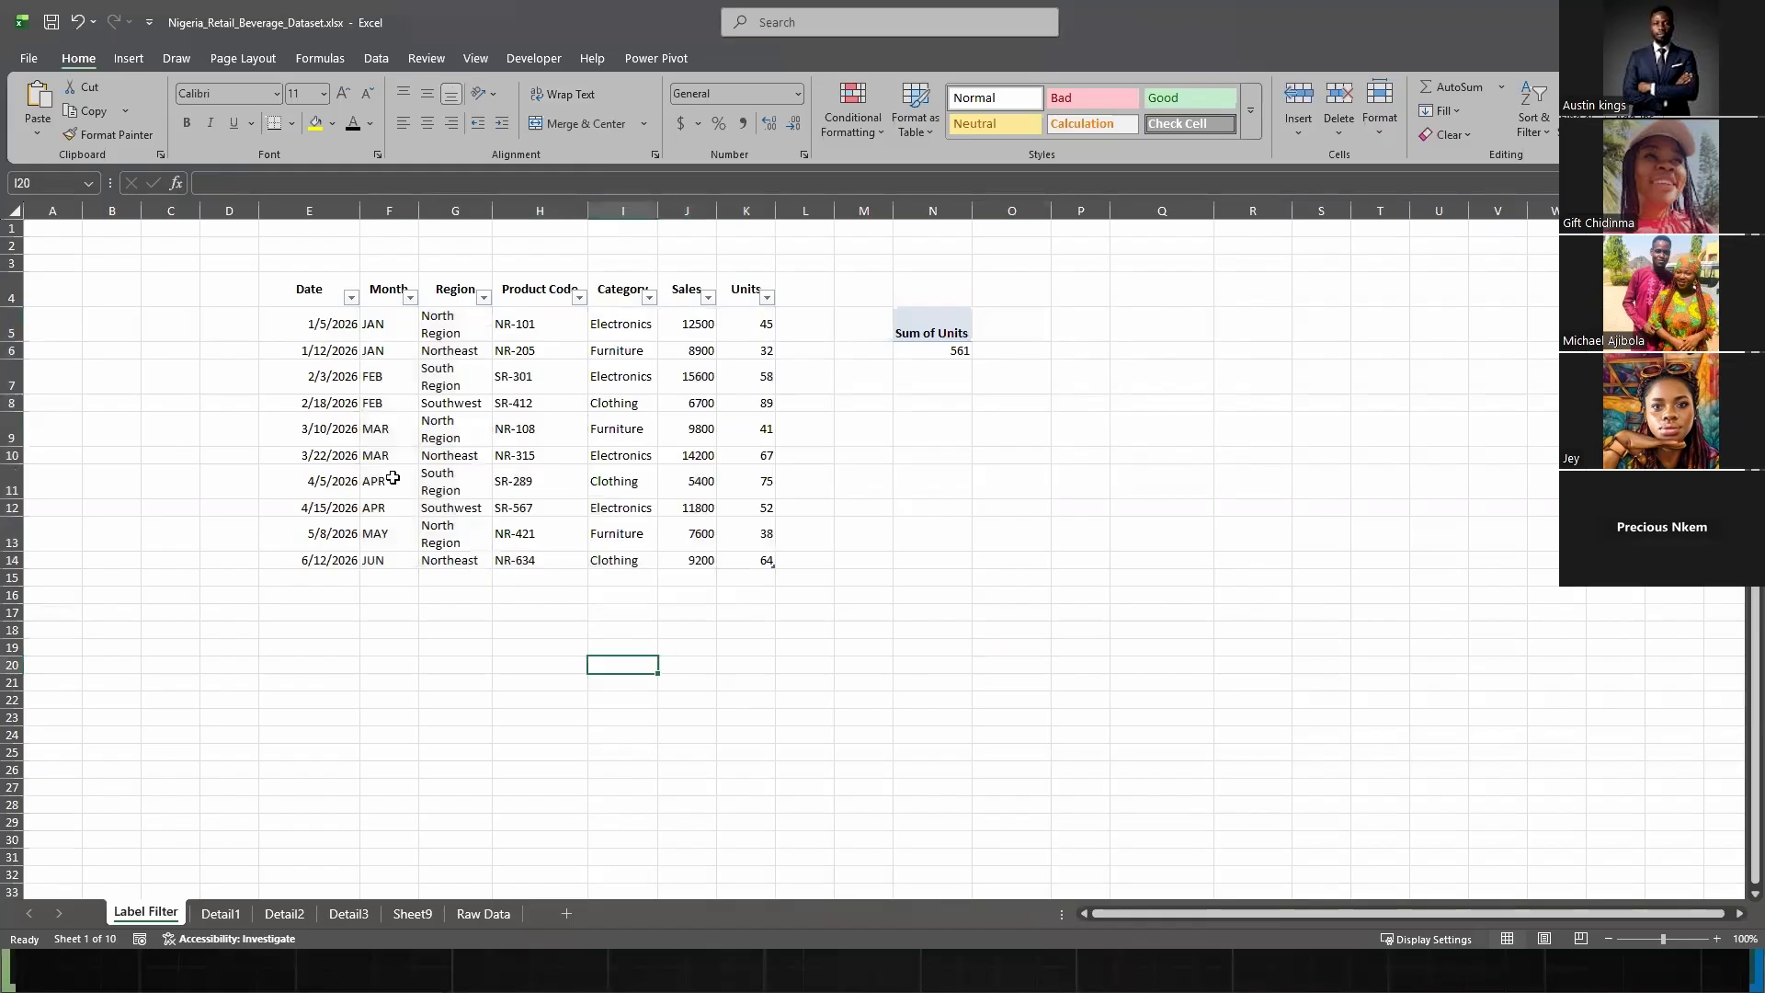
- Copy the table range F5:K14 on the Label Filter sheet and add a new worksheet
drag(386, 333, 733, 556)
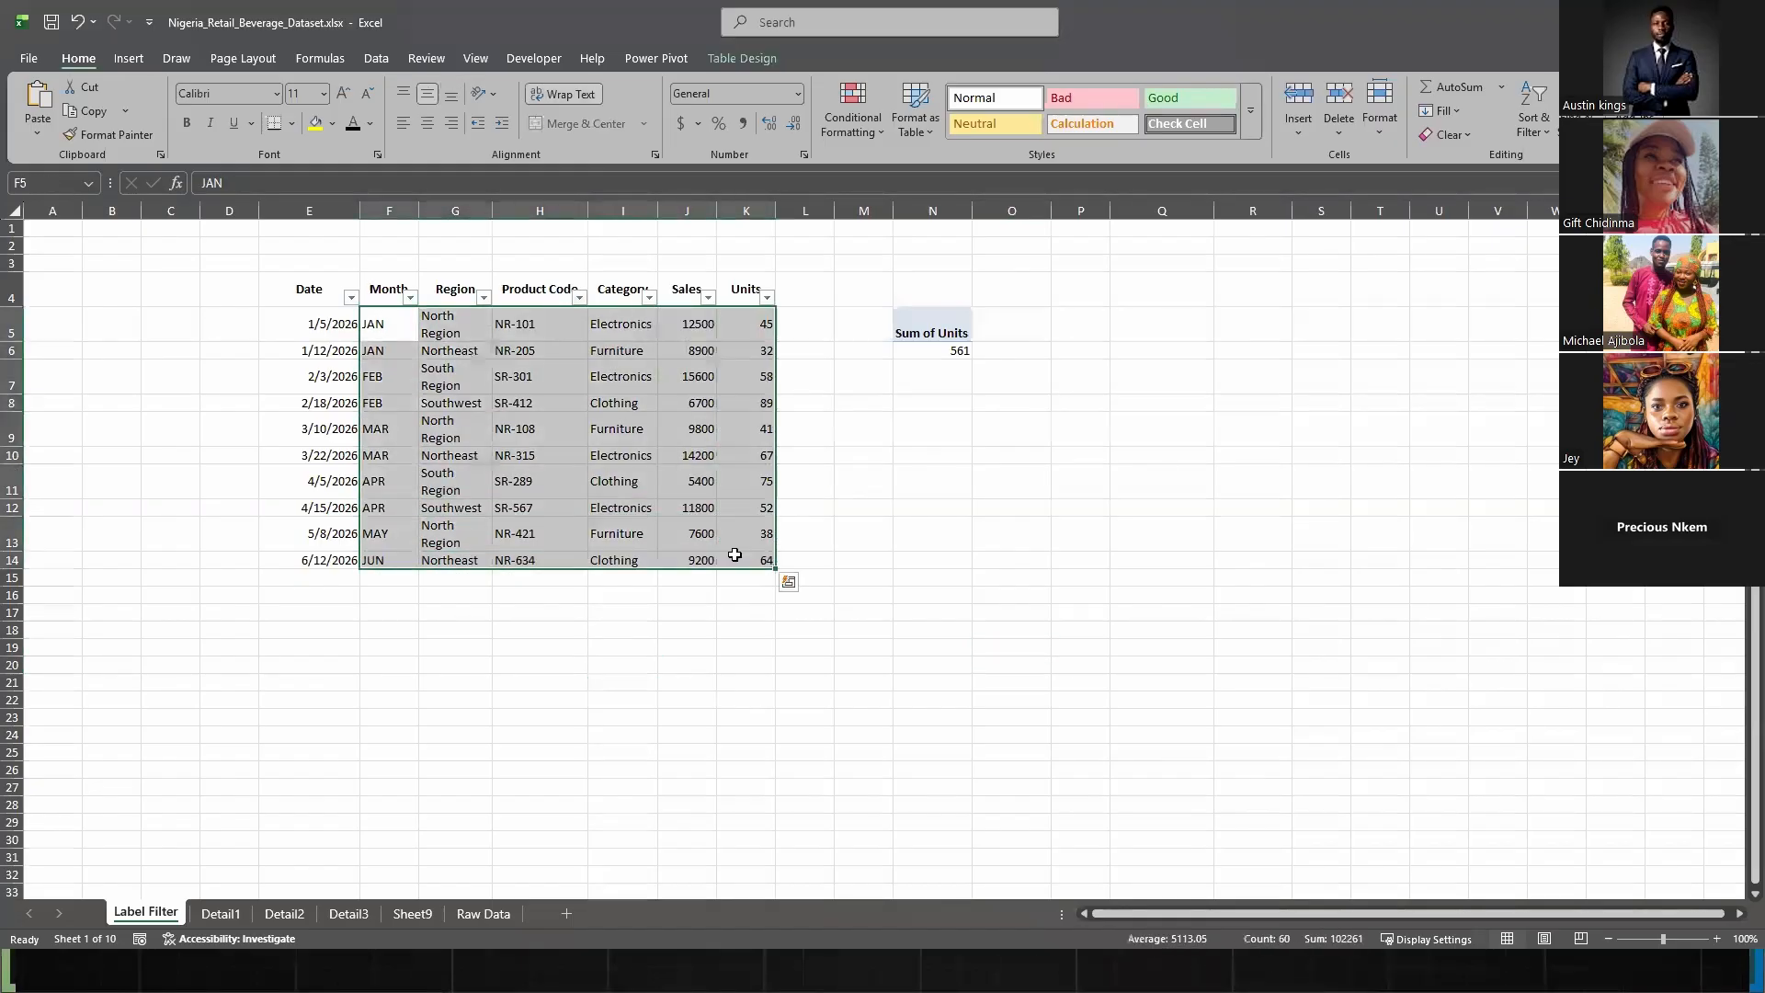
key(ctrl+c)
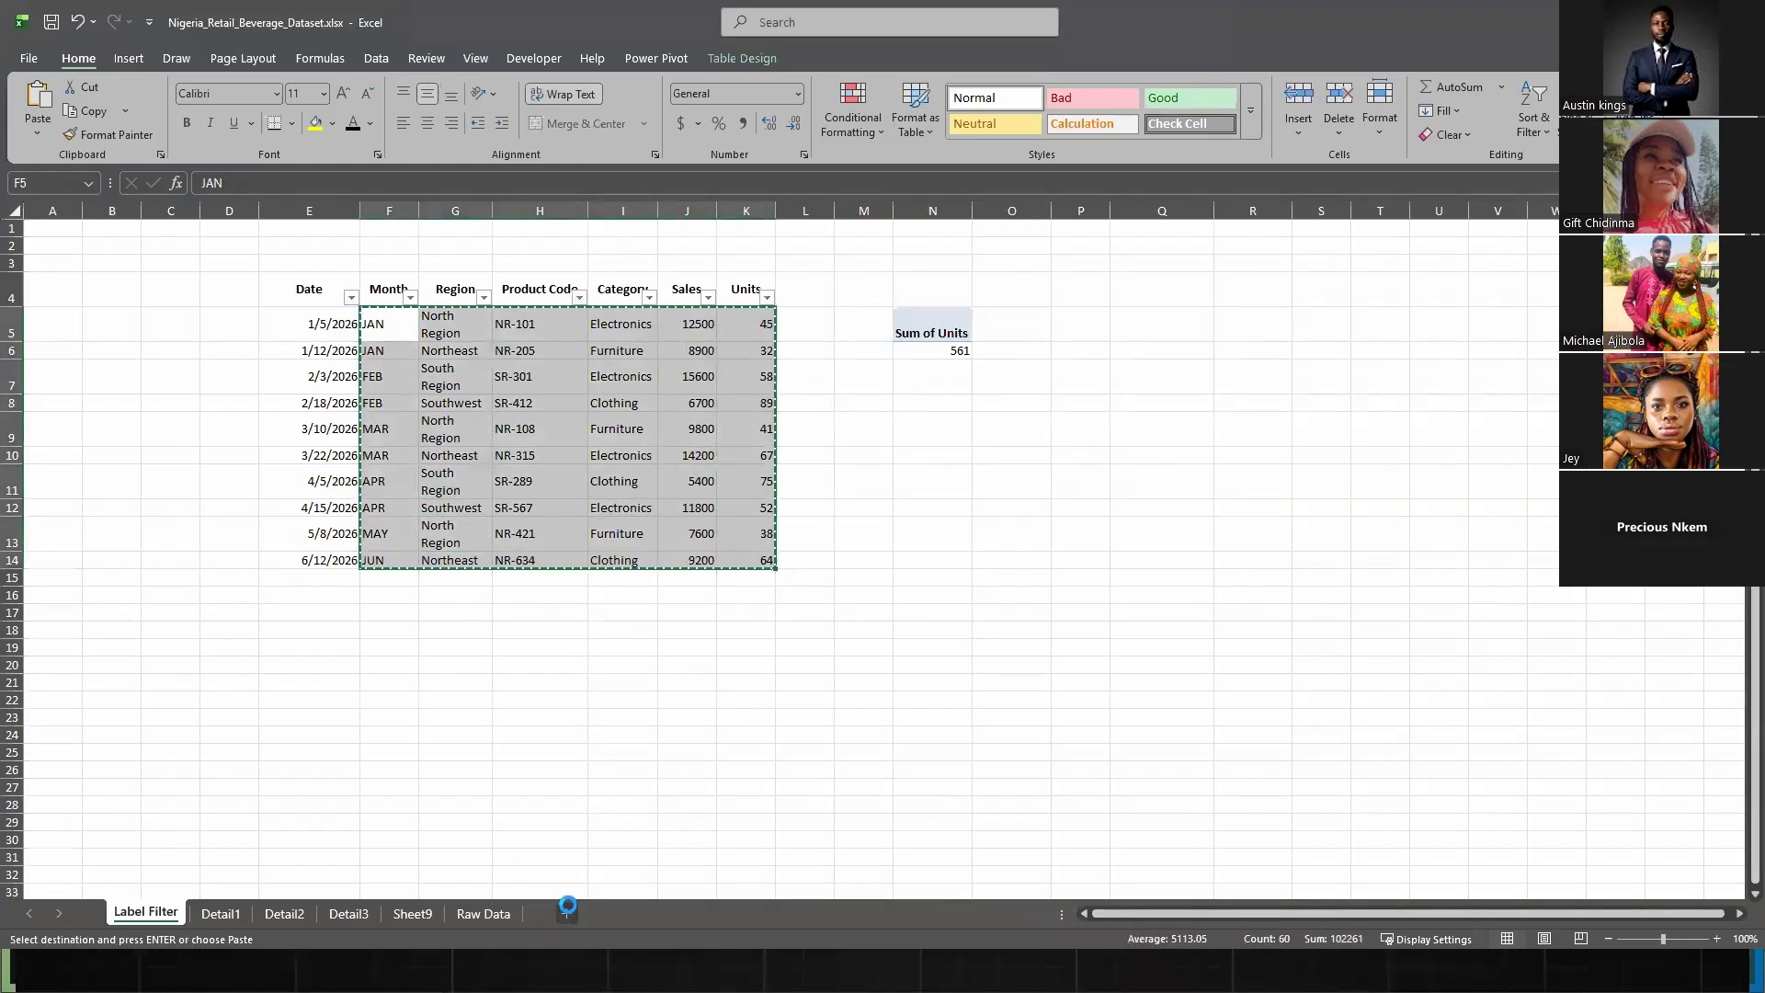
click(567, 913)
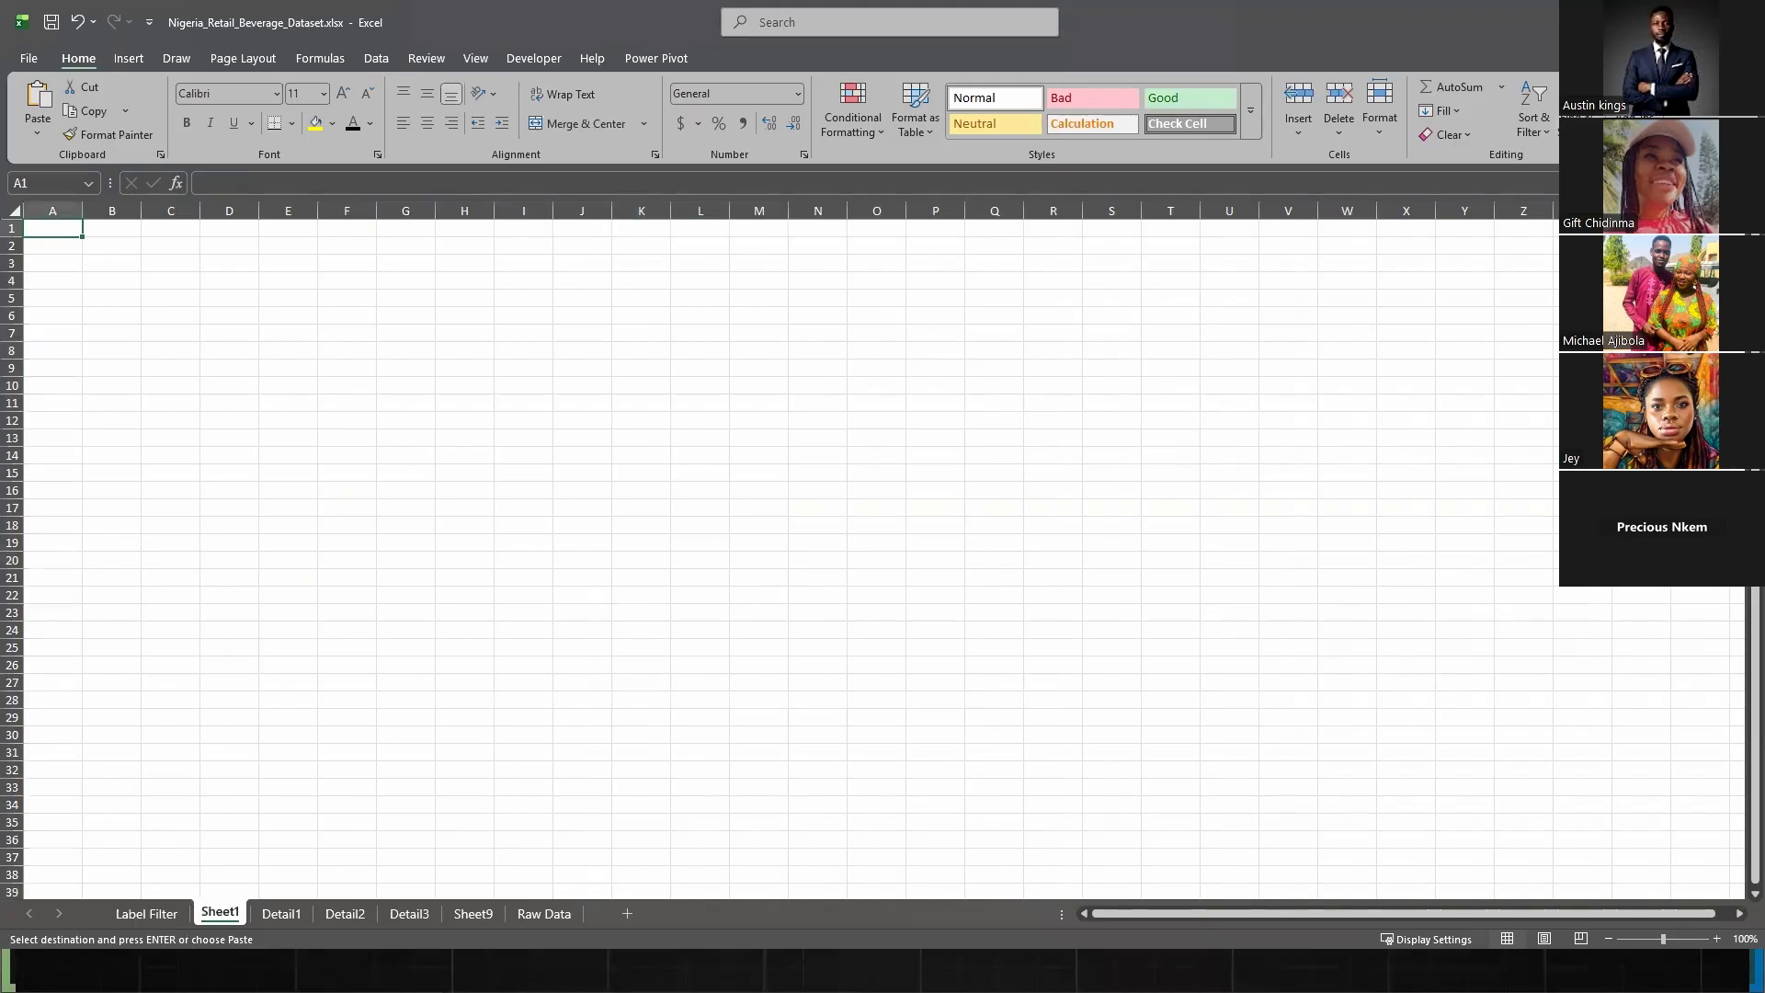
- Close the Nigeria_Retail_Beverage_Dataset workbook without saving and return to the North sheet of Training workbook
key(ctrl+w)
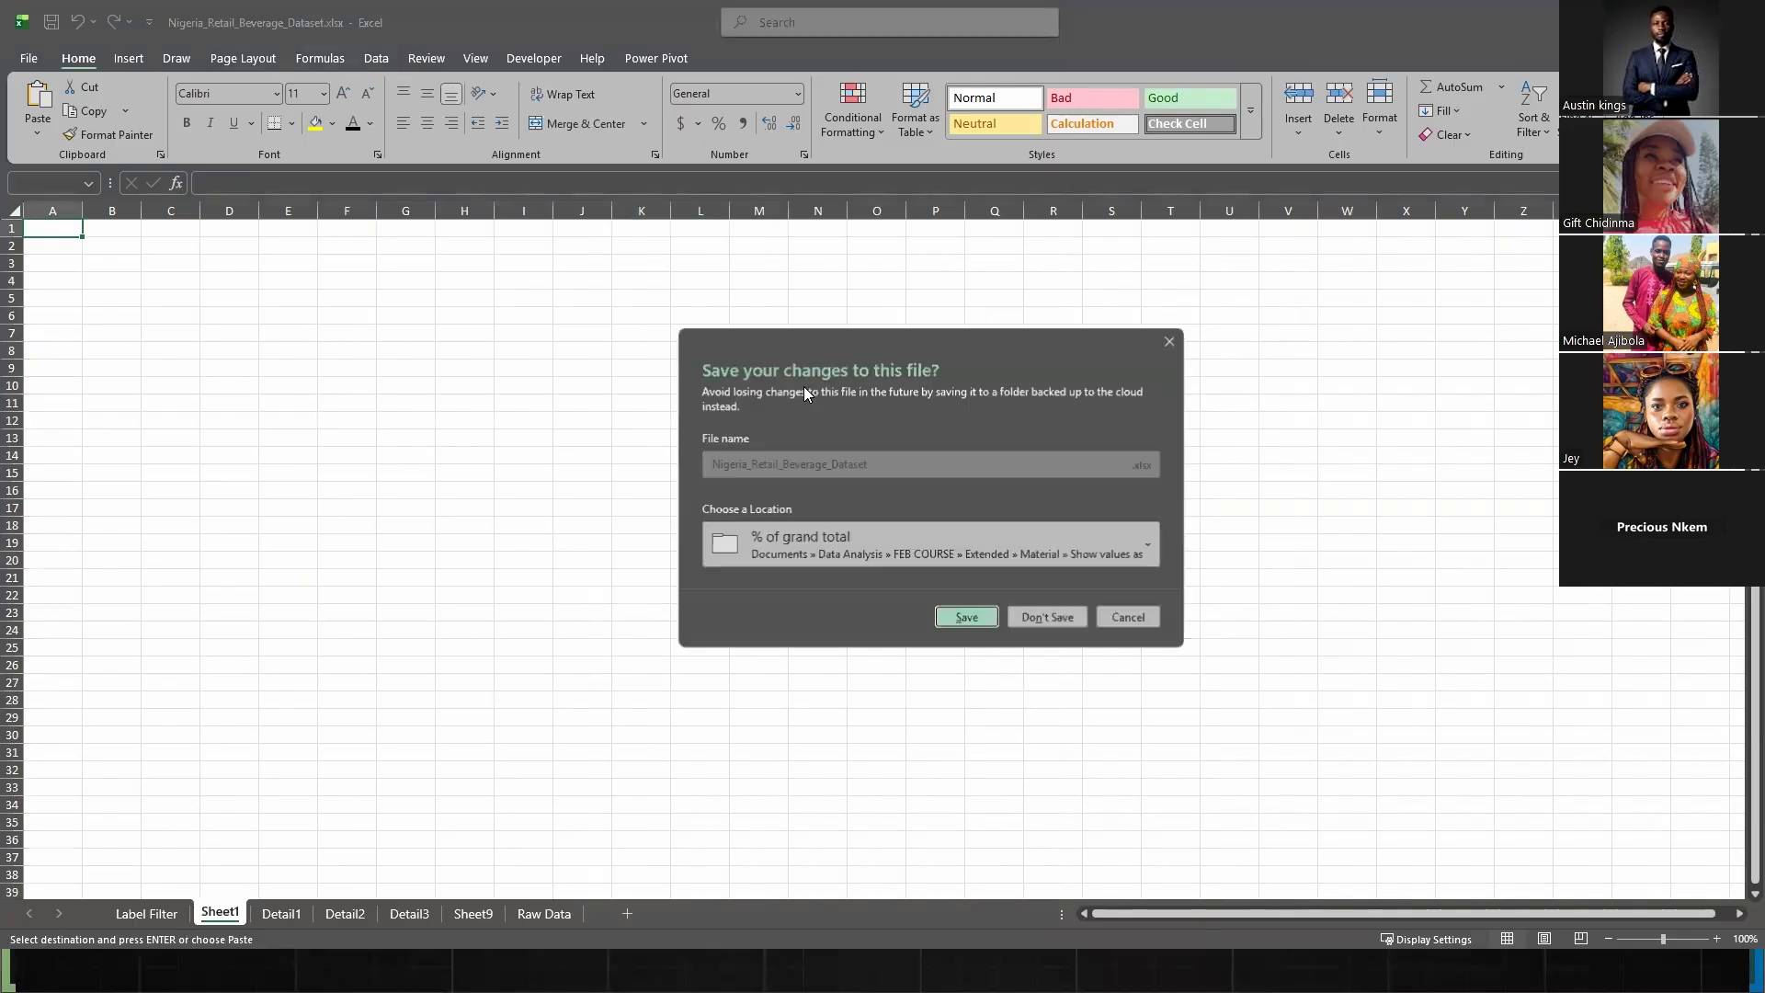
click(1081, 614)
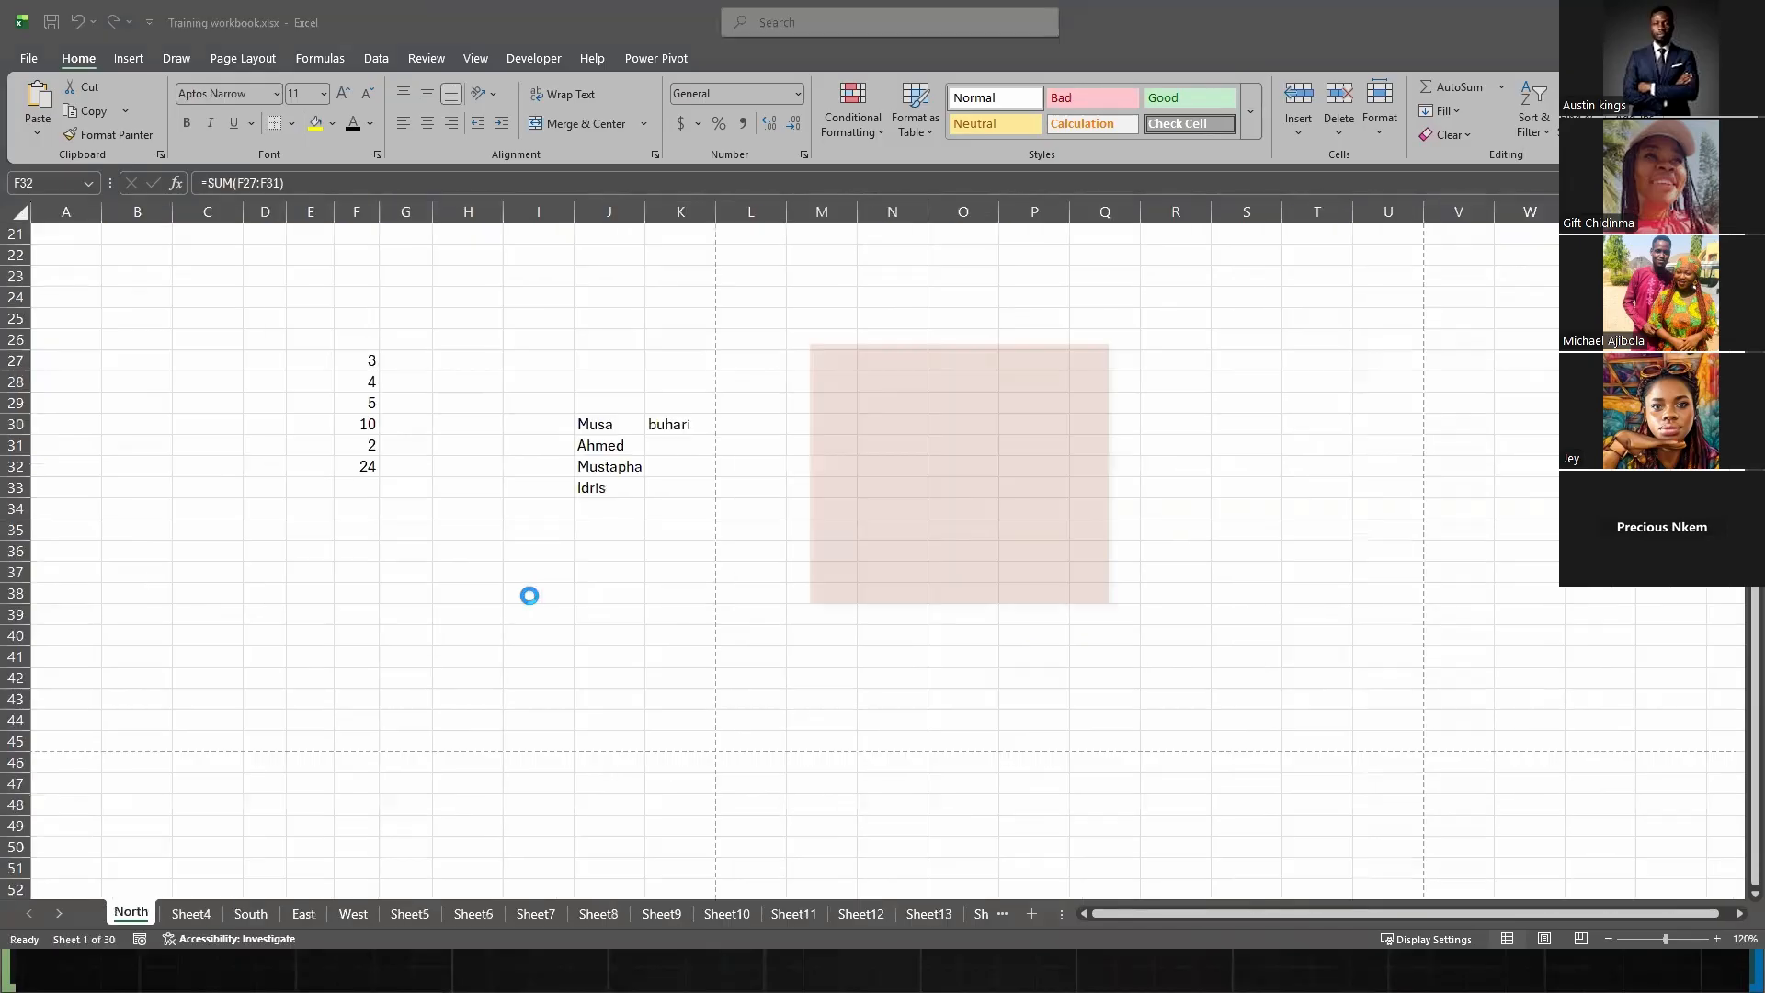
scroll(392, 914, down, 5)
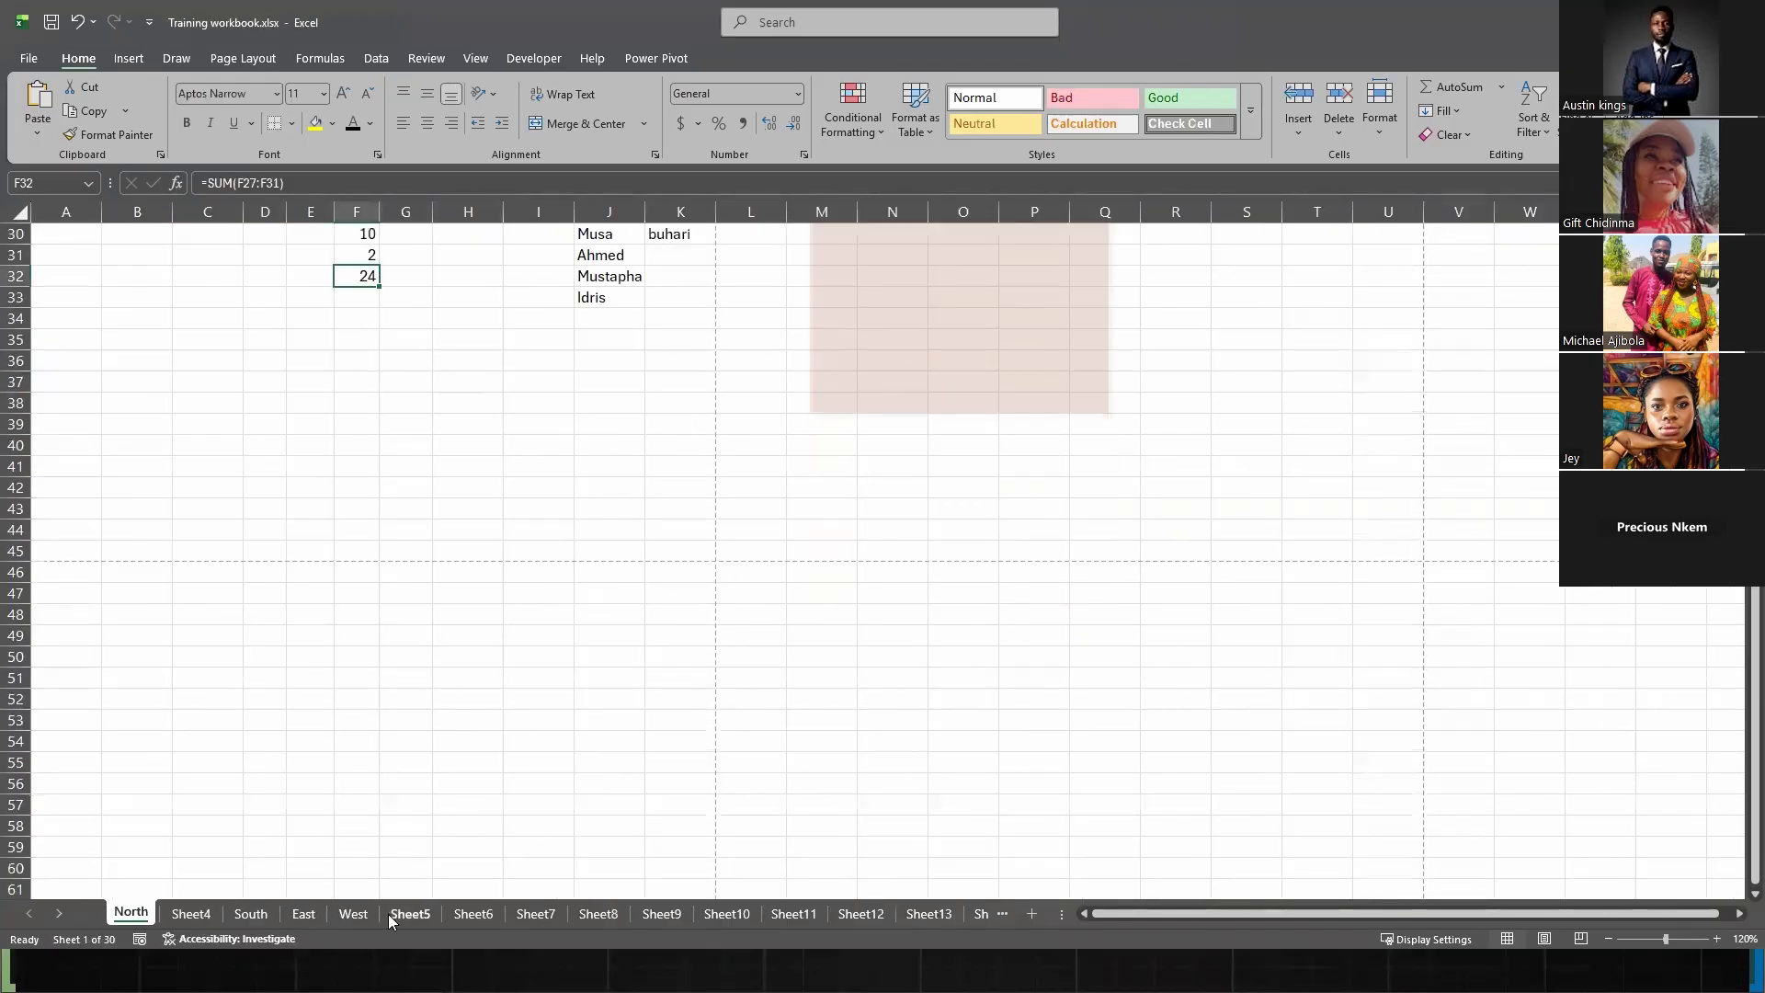
- Delete the empty worksheets Sheet5 through Sheet29 together as one group
click(391, 913)
scroll(460, 914, down, 4)
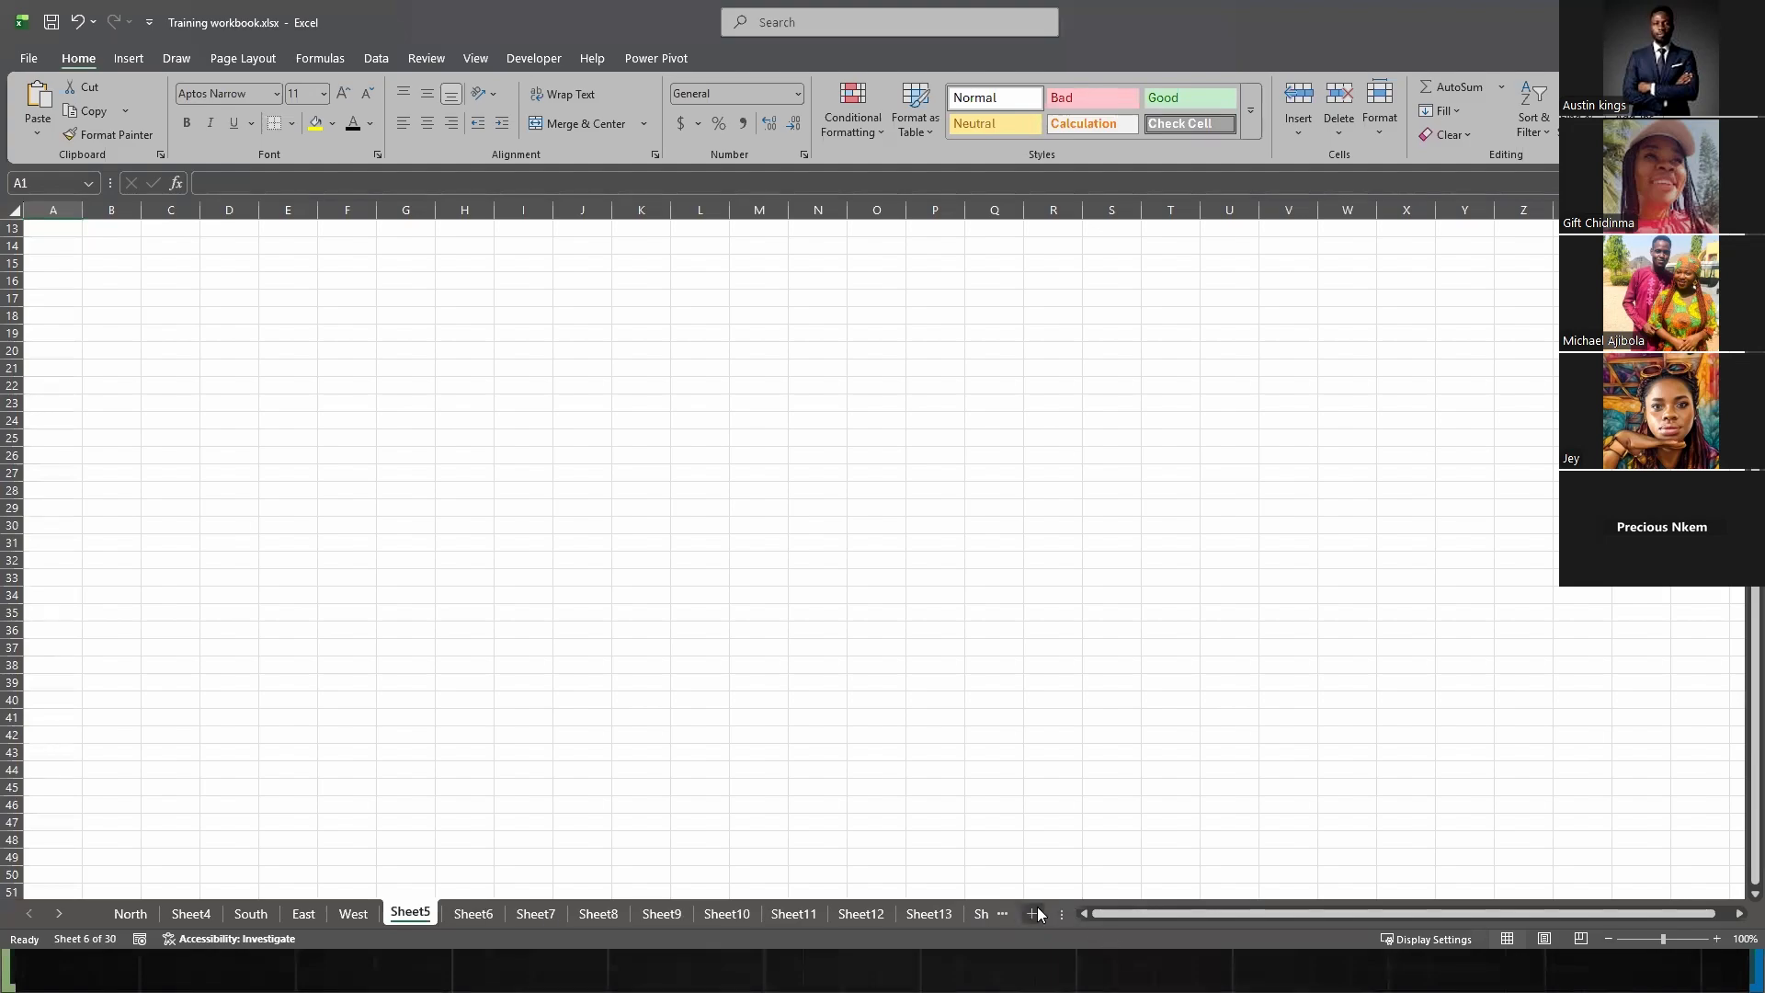
click(59, 912)
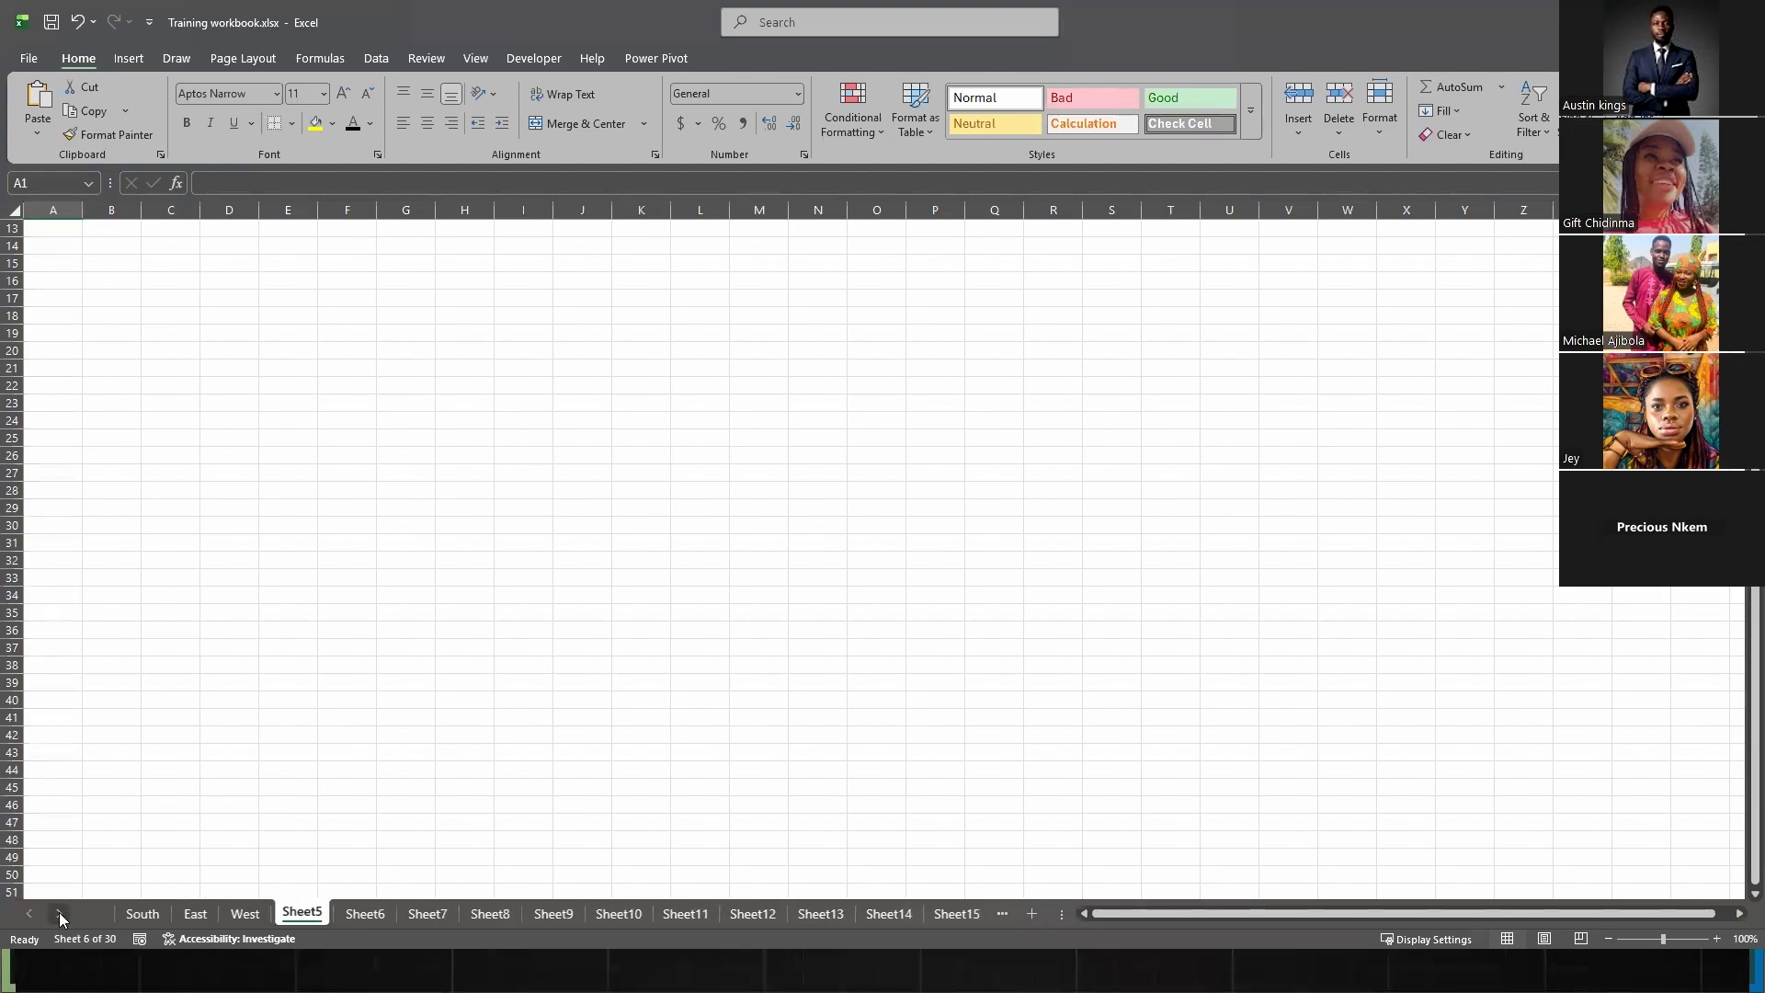
click(59, 912)
click(59, 912)
click(59, 912)
click(59, 912)
click(59, 912)
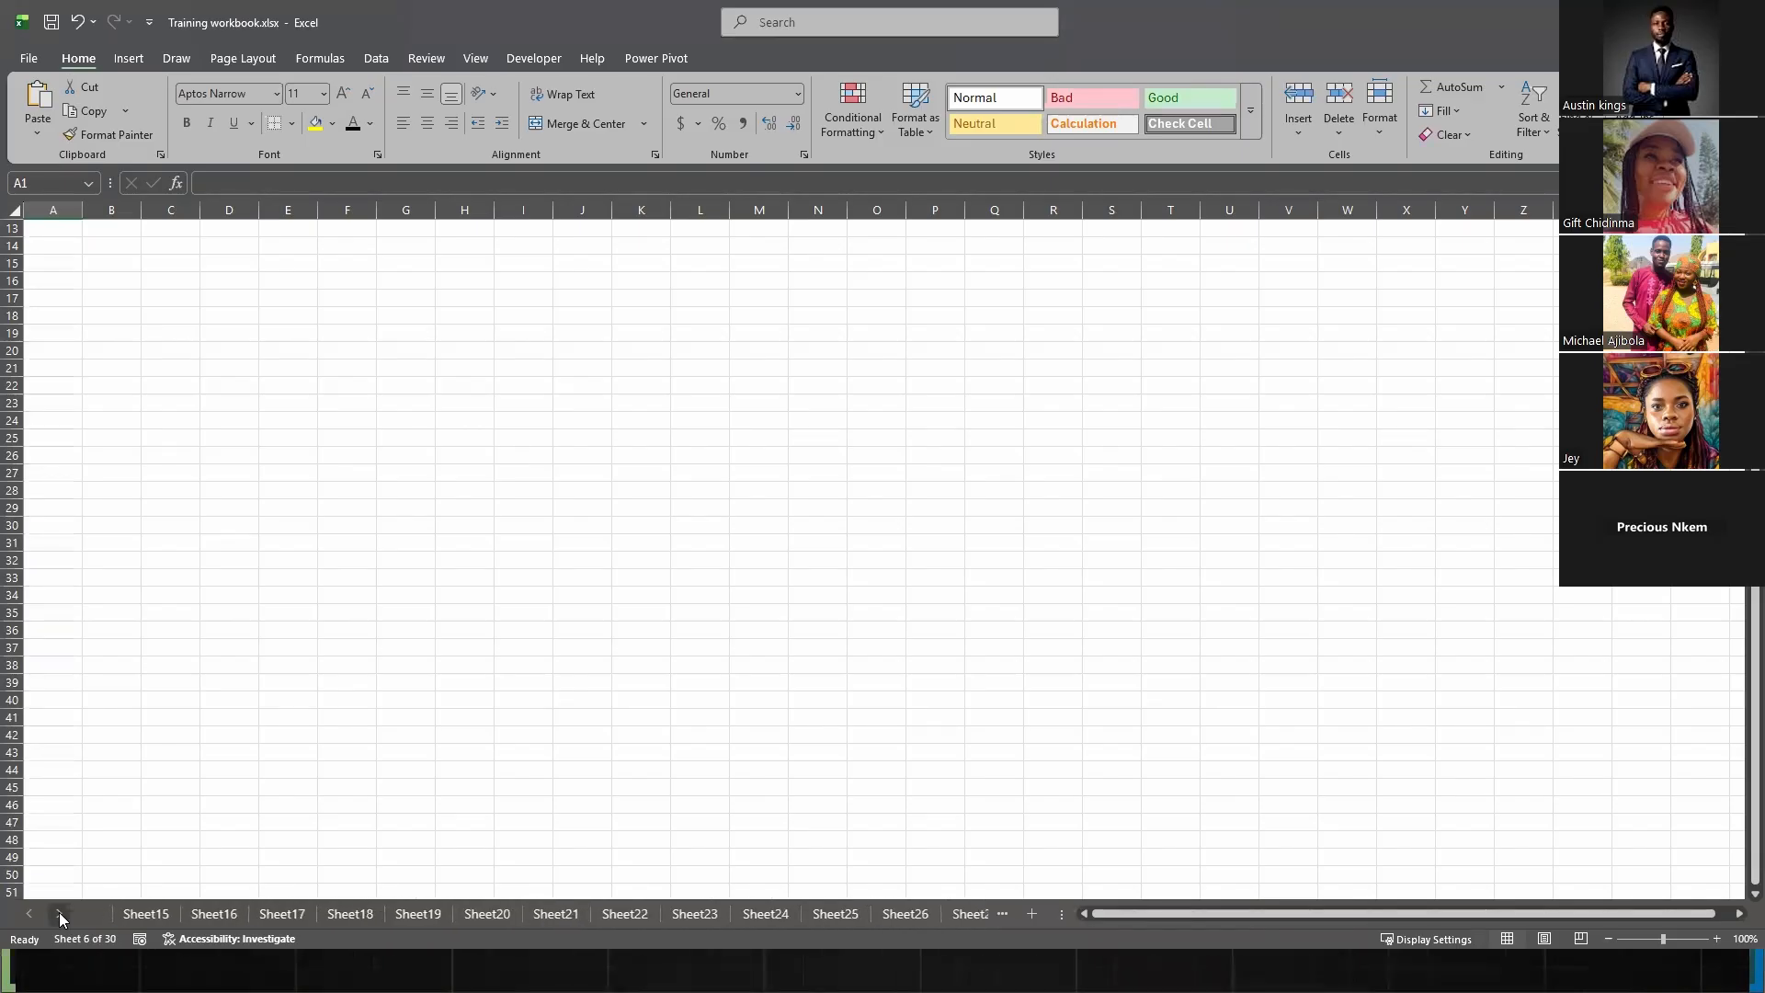
click(59, 912)
click(58, 912)
click(59, 912)
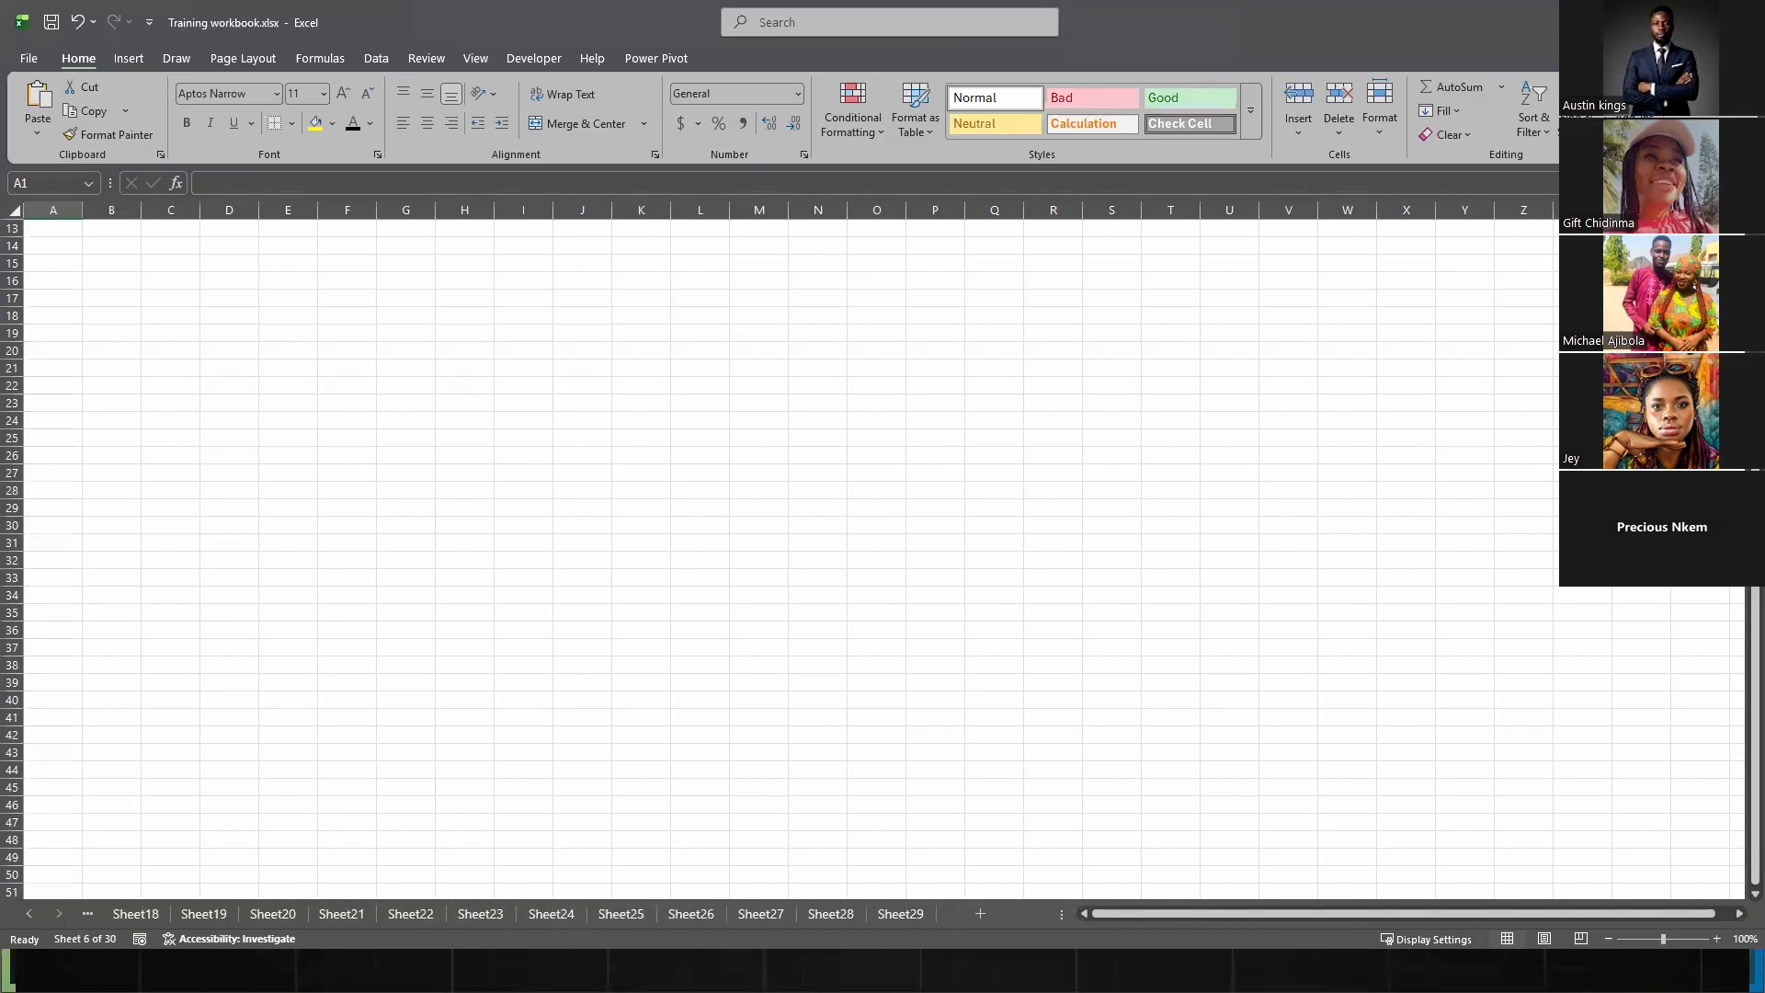
shift+click(915, 914)
right_click(899, 912)
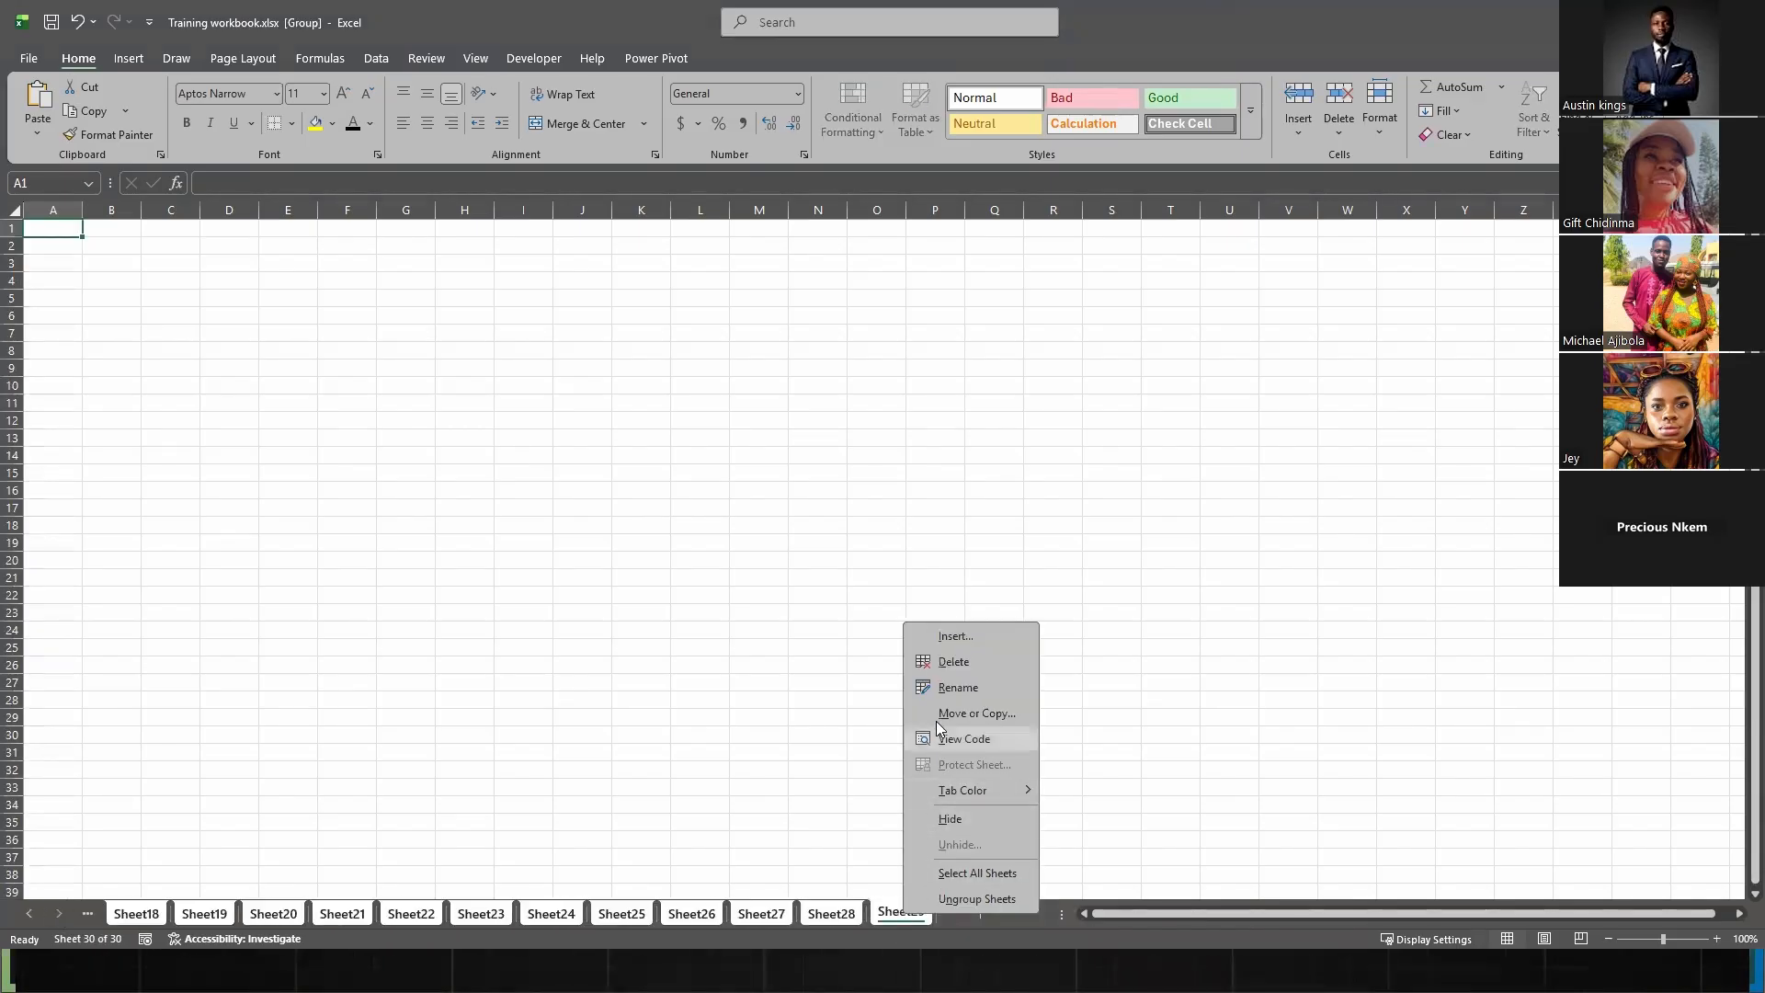
click(954, 662)
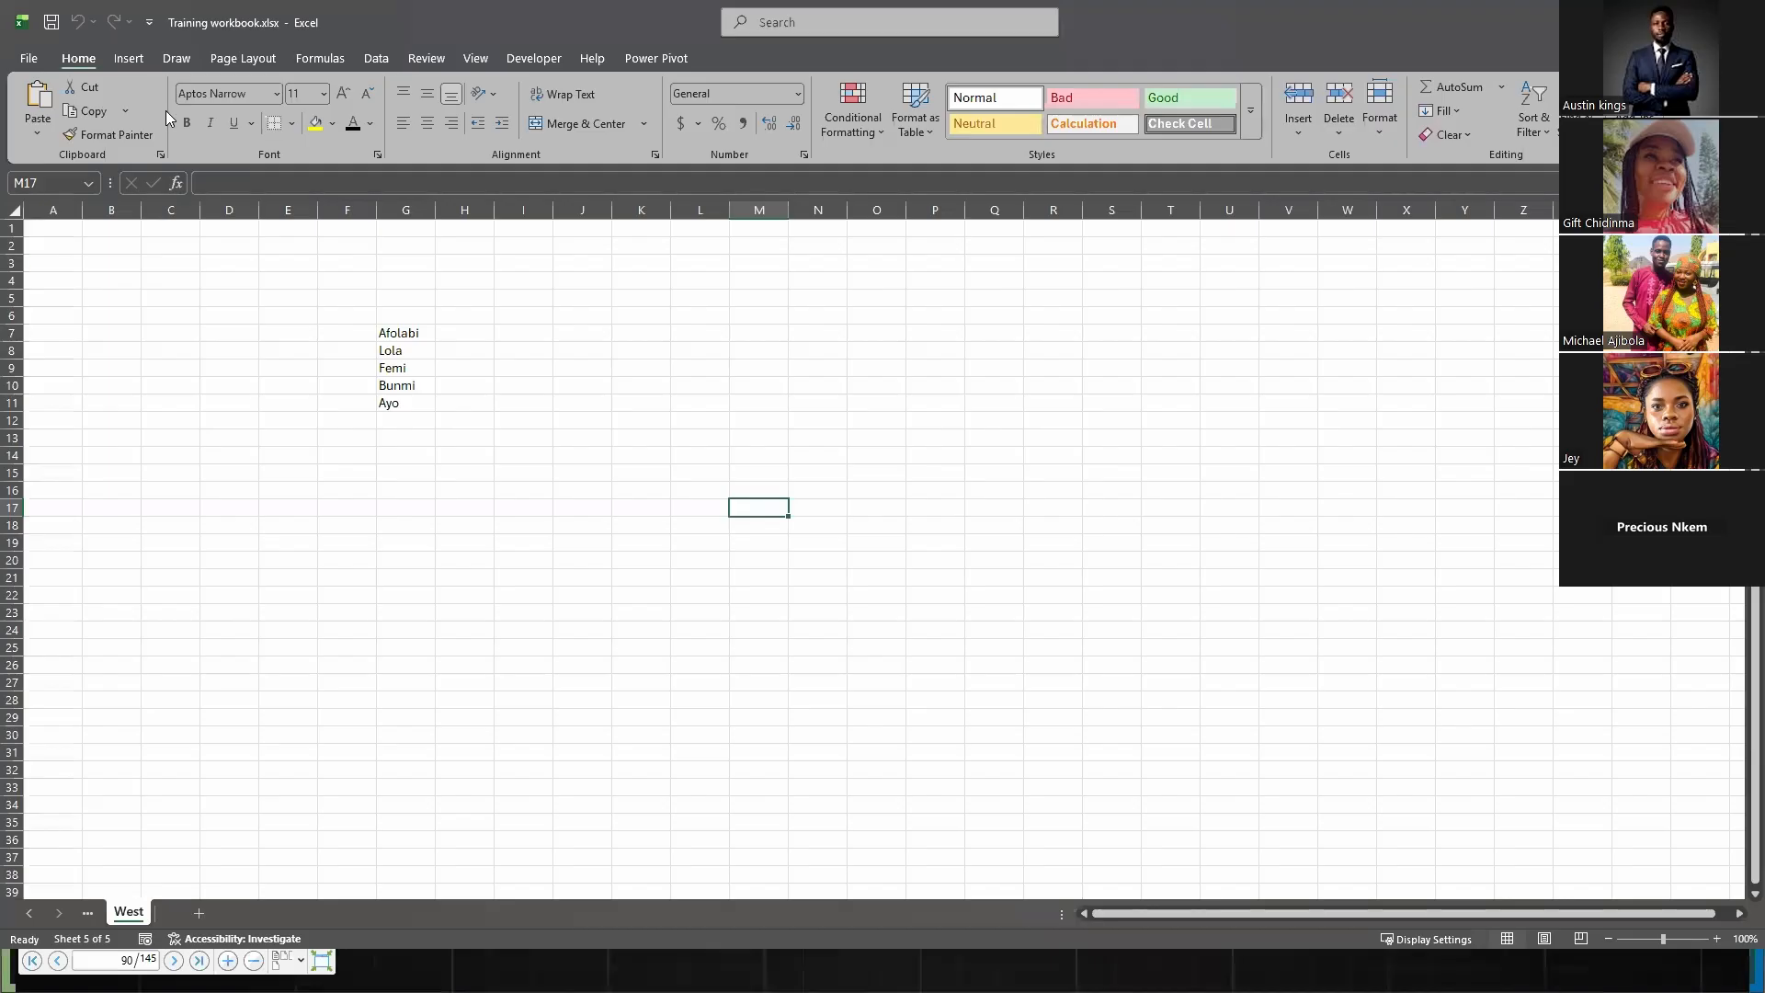
- Delete the empty Sheet4 worksheet located between North and South
click(32, 912)
click(31, 912)
click(31, 912)
click(32, 912)
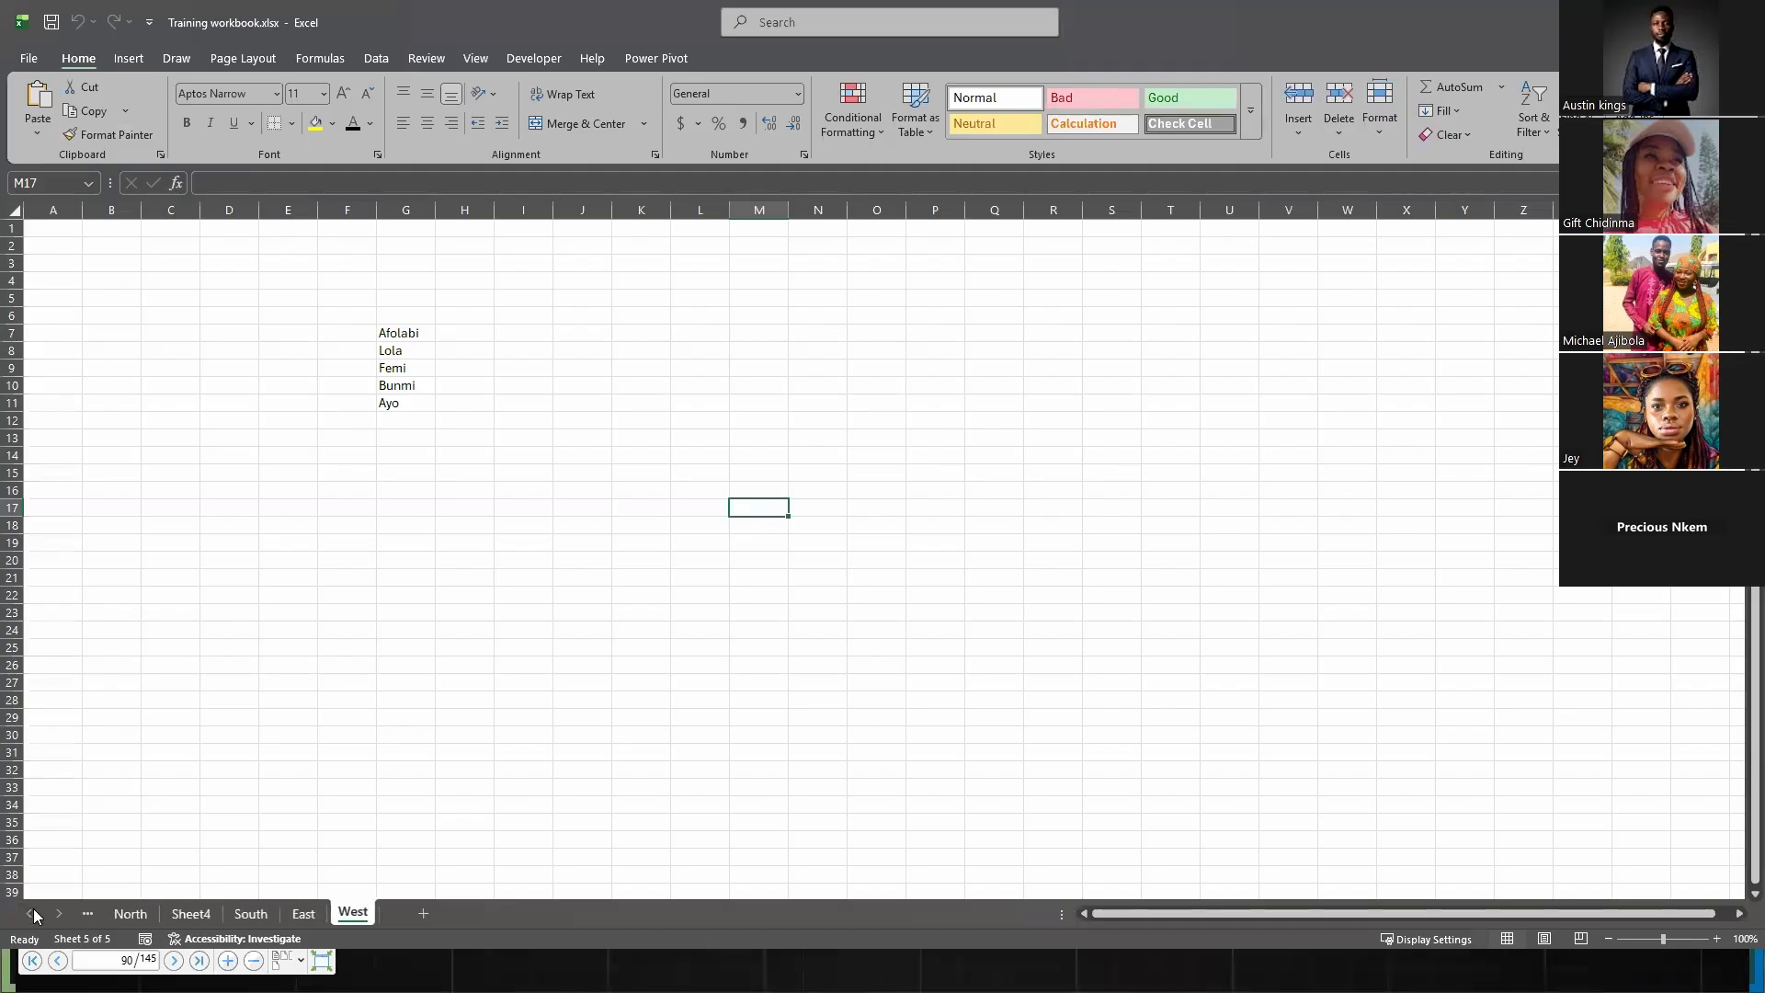
right_click(193, 915)
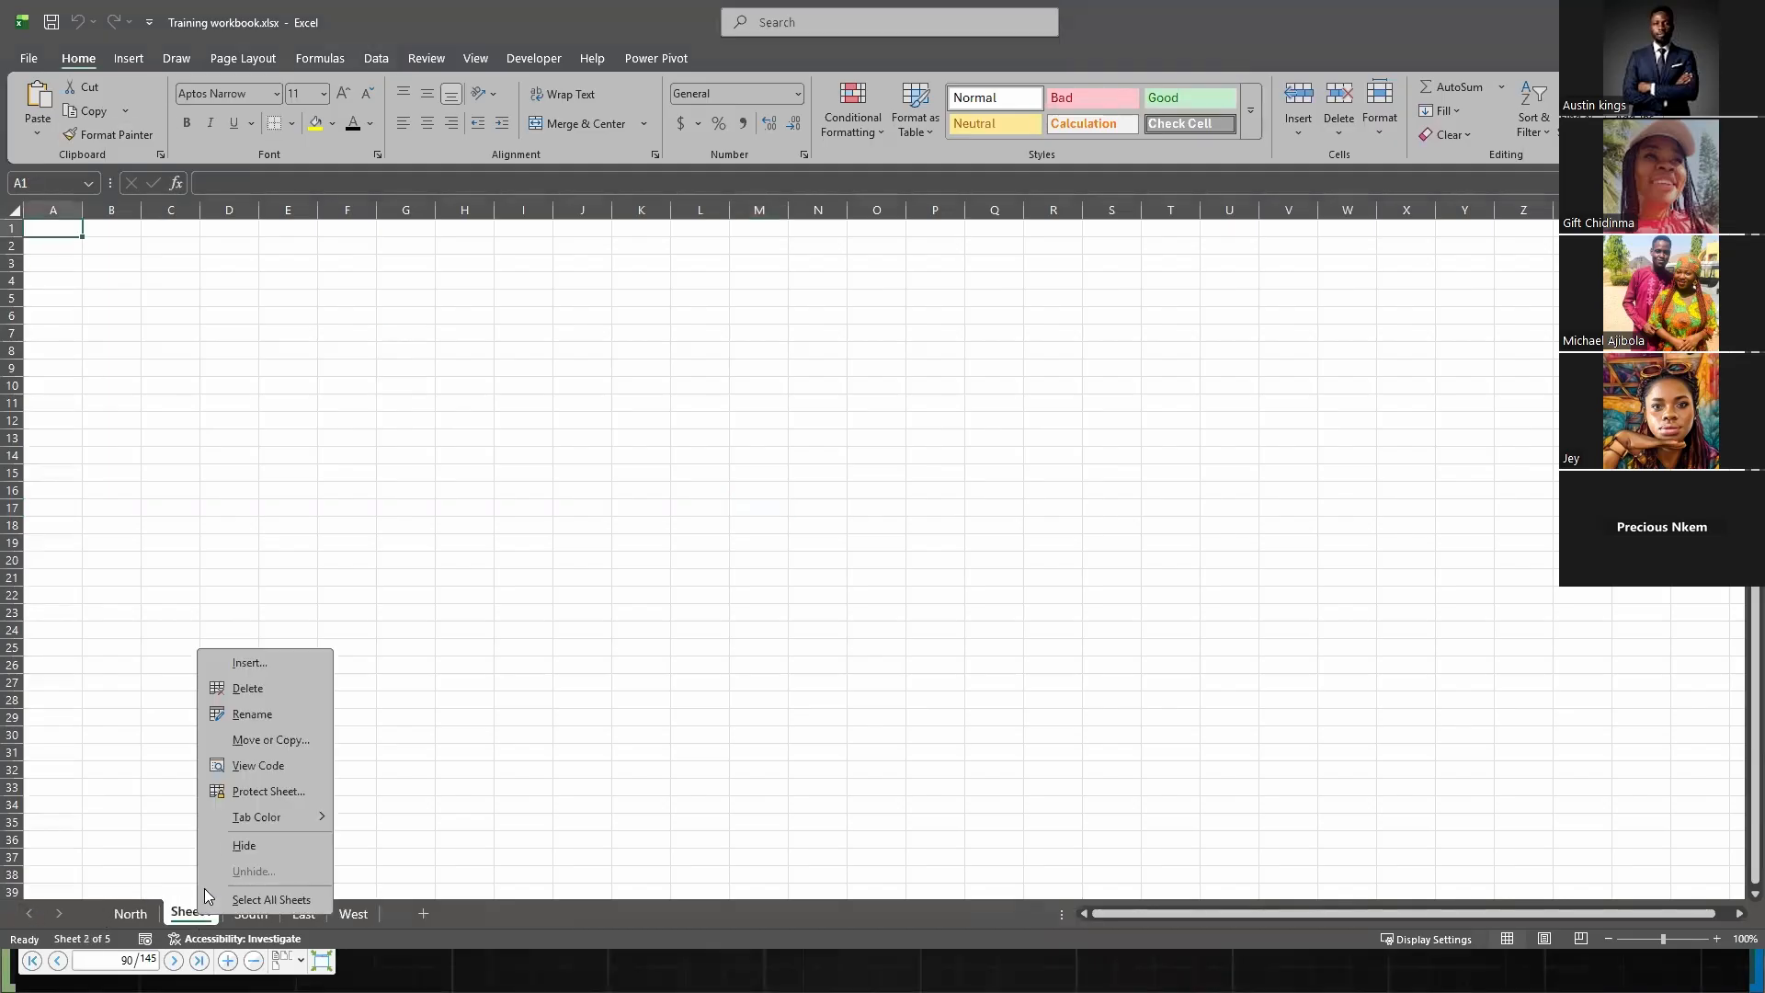
click(261, 687)
click(577, 696)
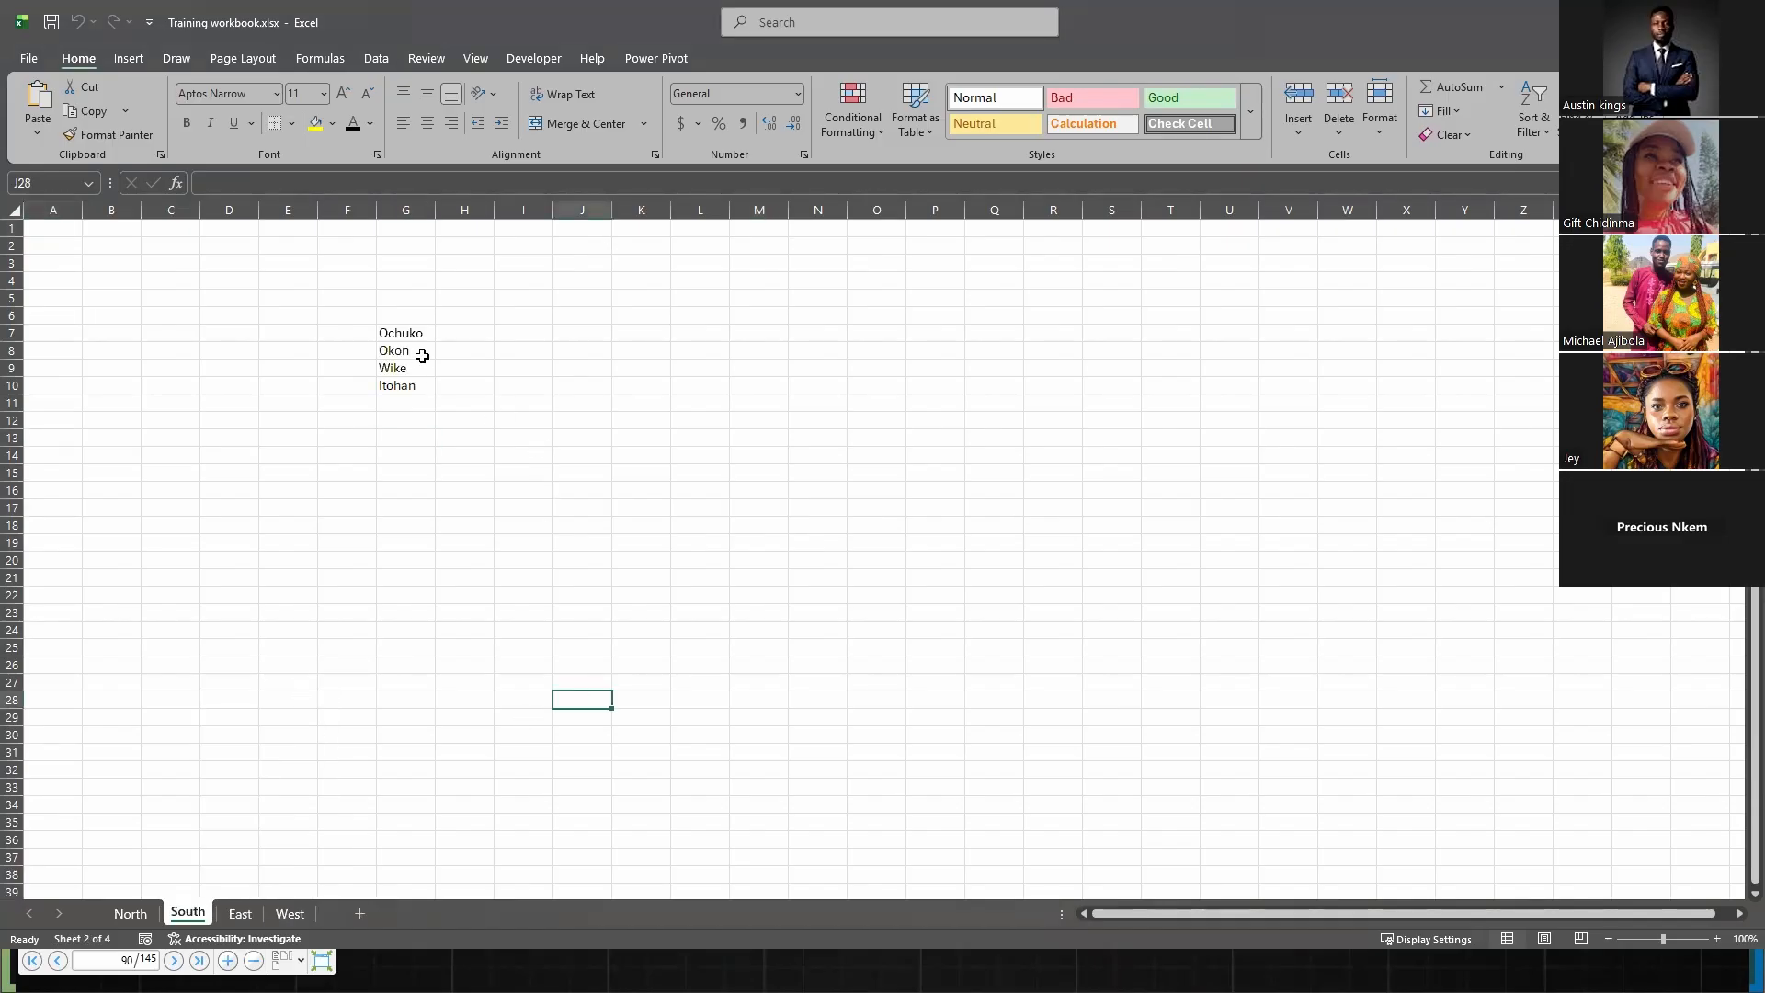
- Paste the copied table at K7 on the South sheet and autofit column L to its contents
click(558, 507)
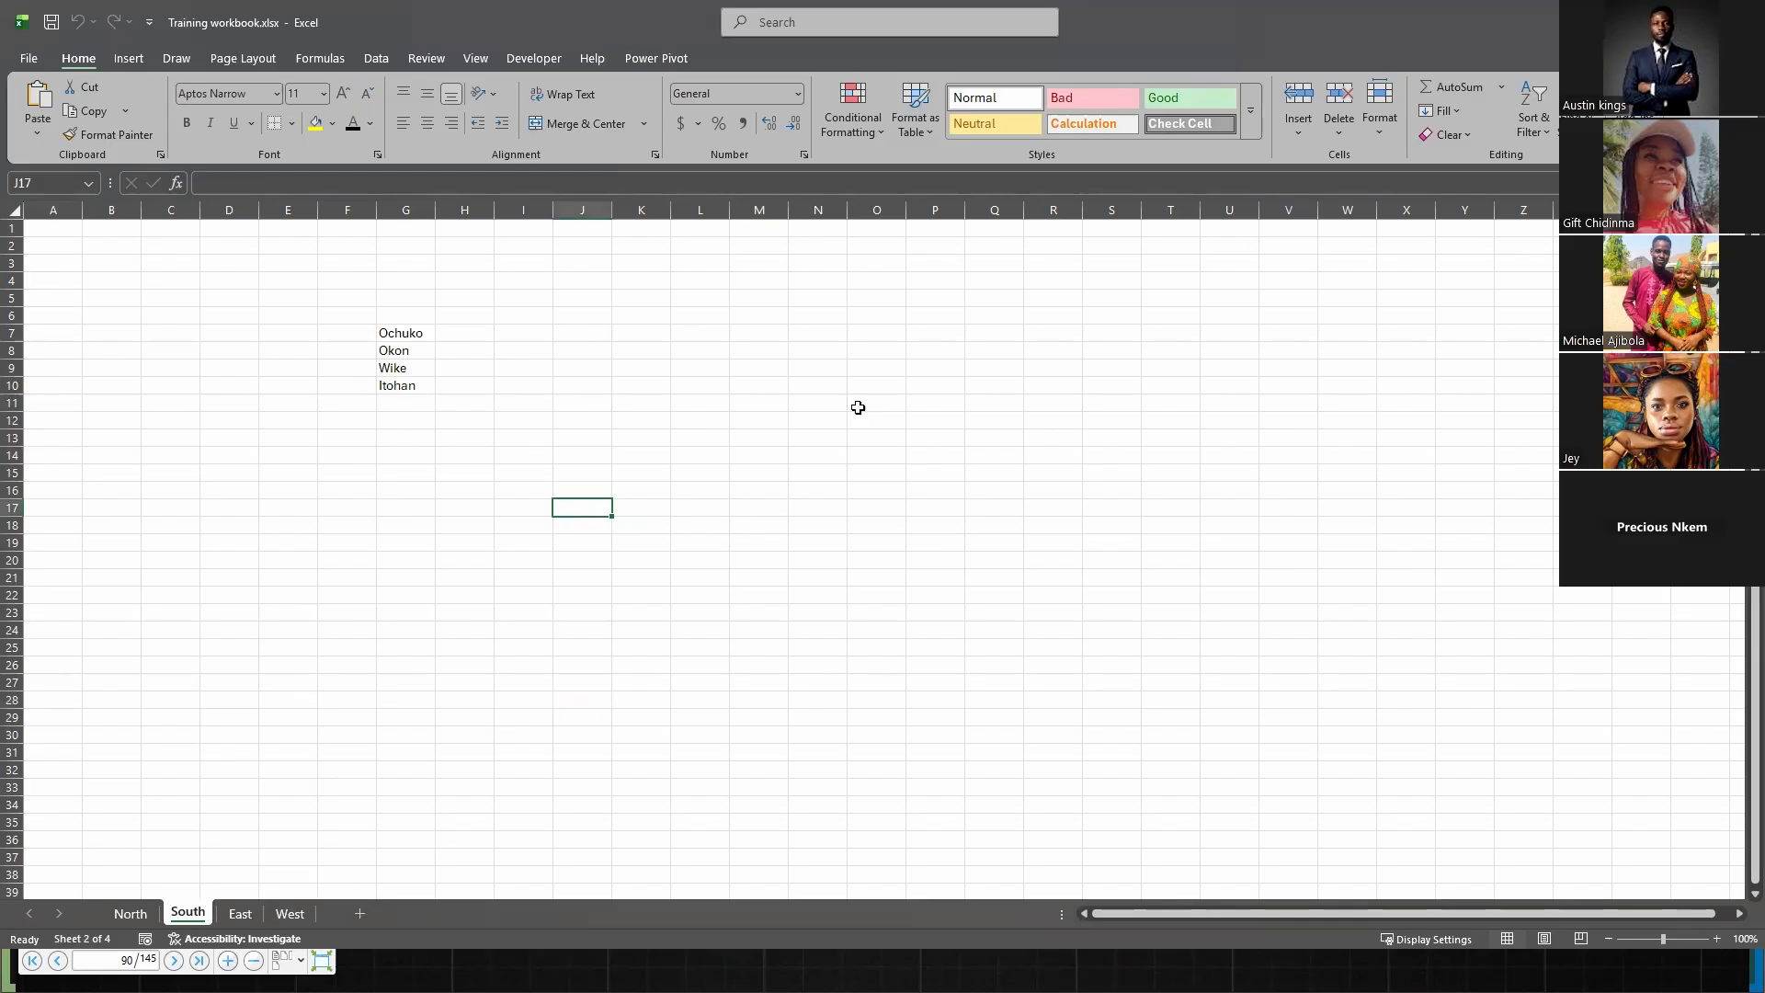
click(648, 328)
key(ctrl+v)
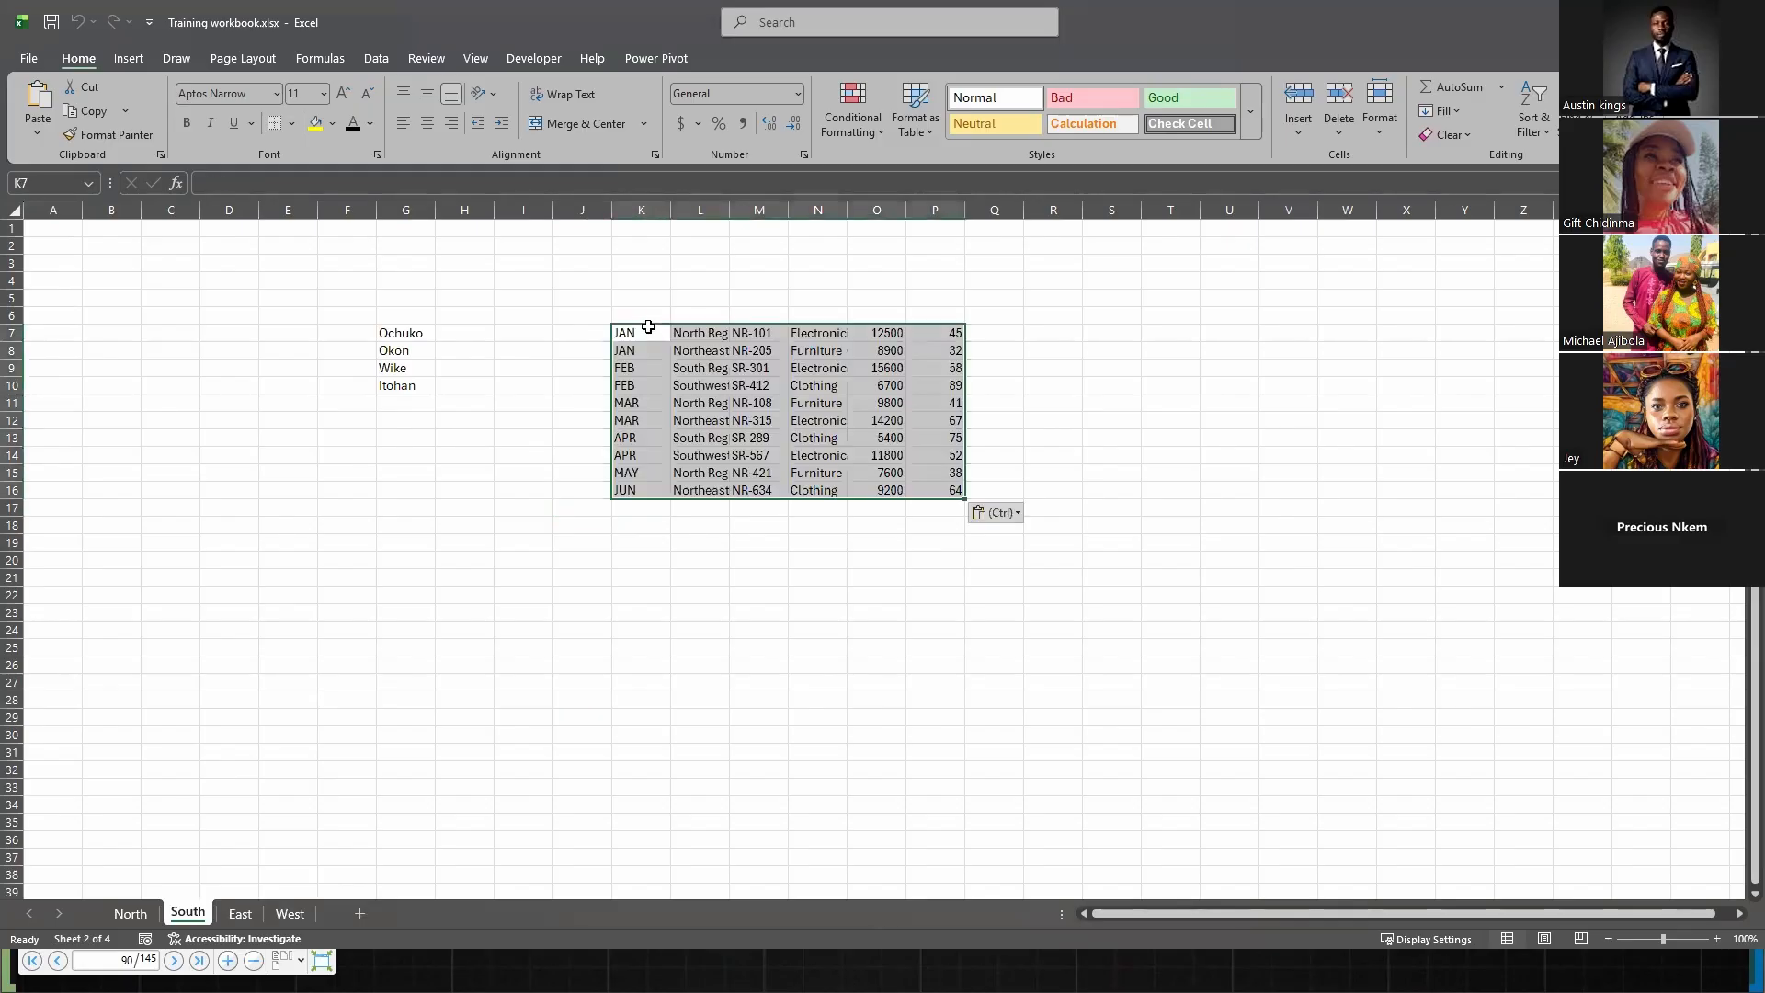
drag(761, 595, 793, 595)
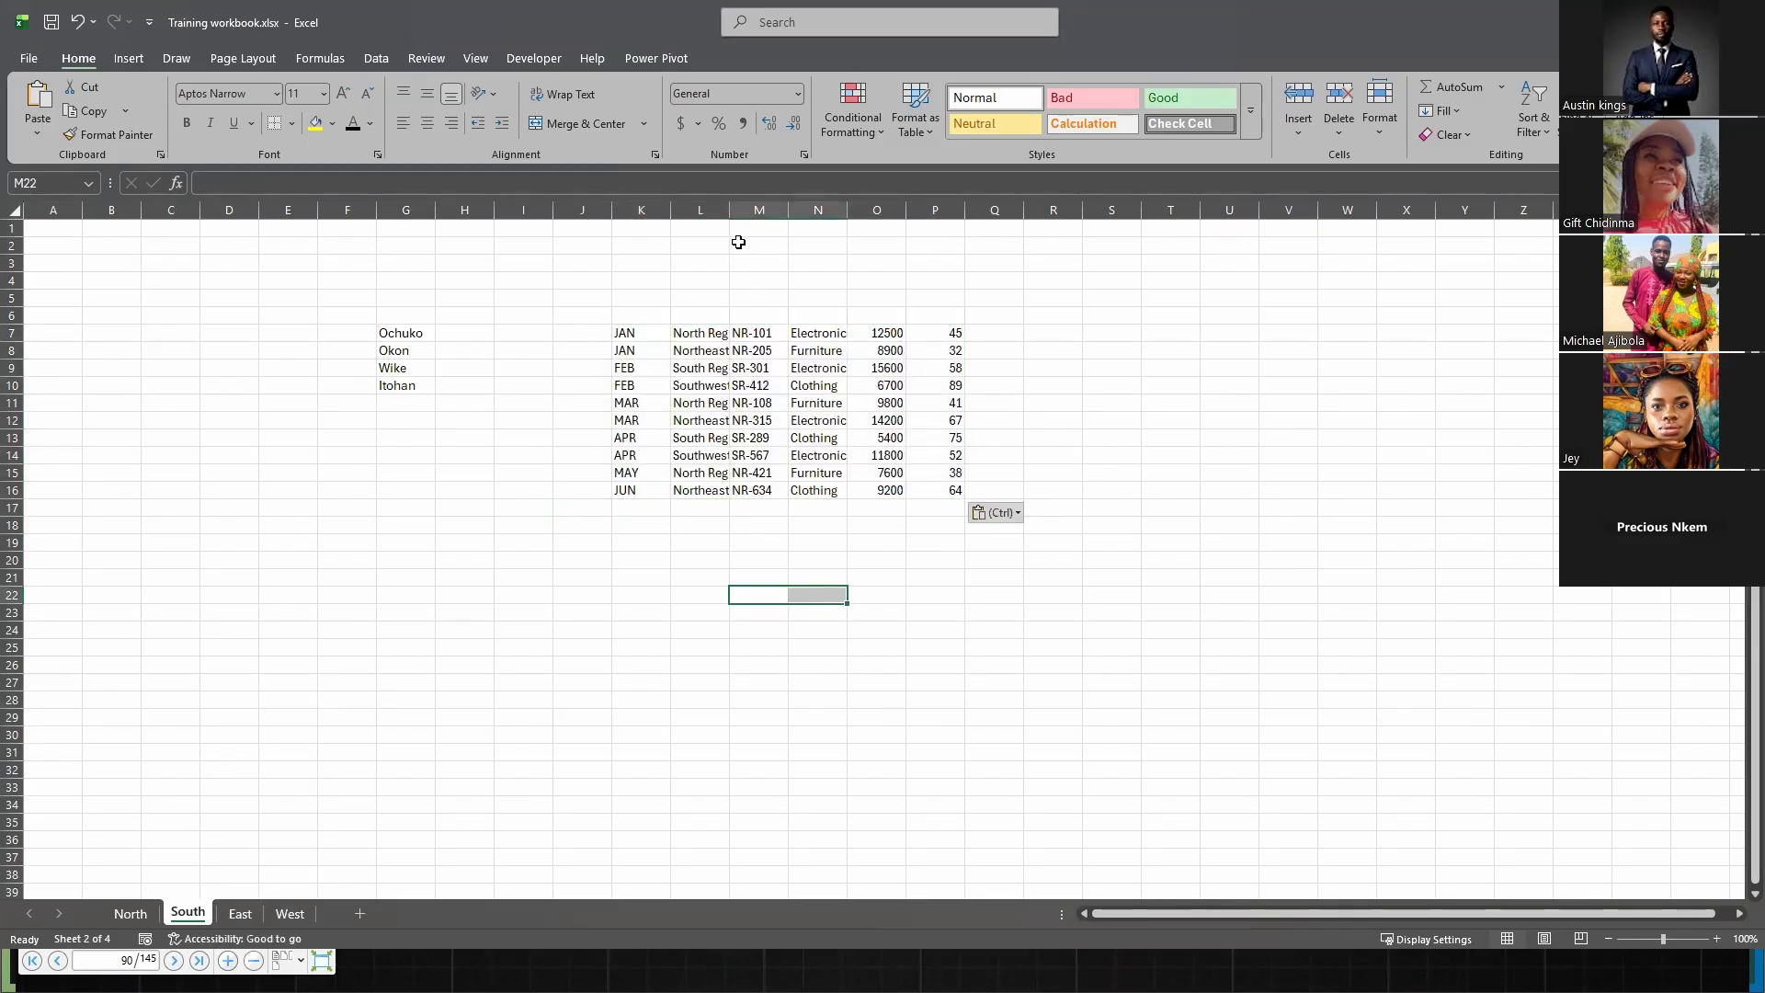
double_click(729, 211)
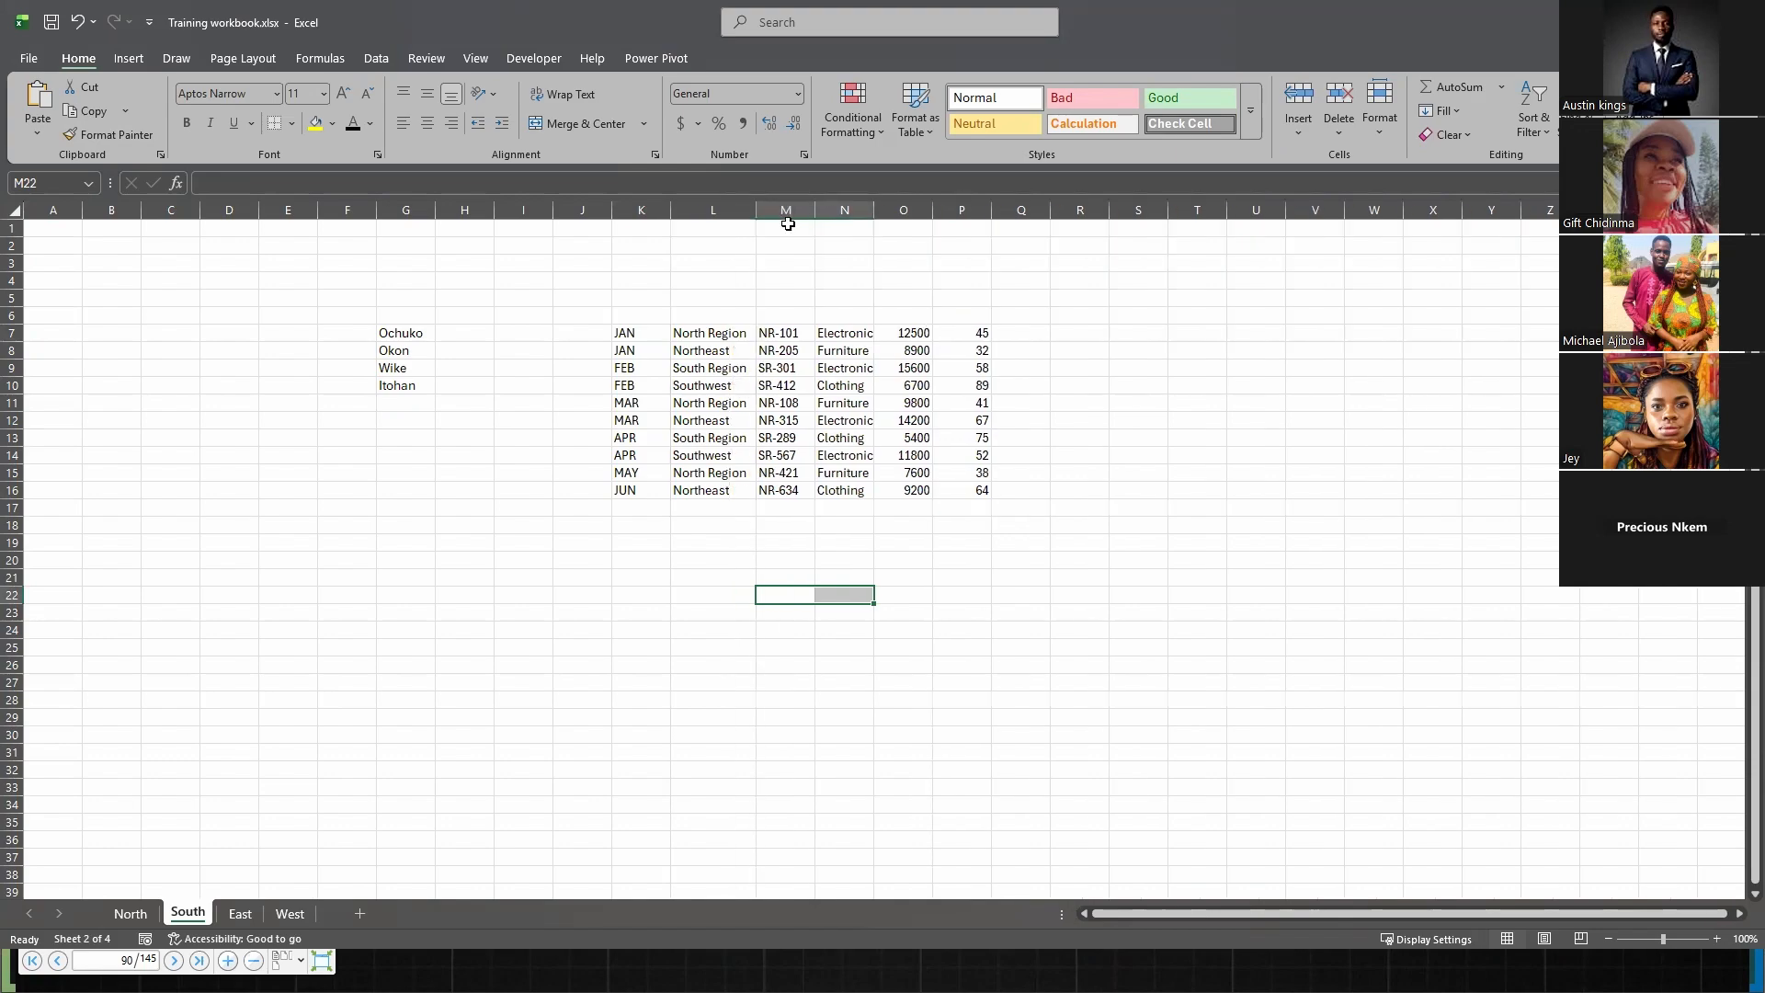
- Examine the month, region, code and category entries in the pasted table
click(631, 335)
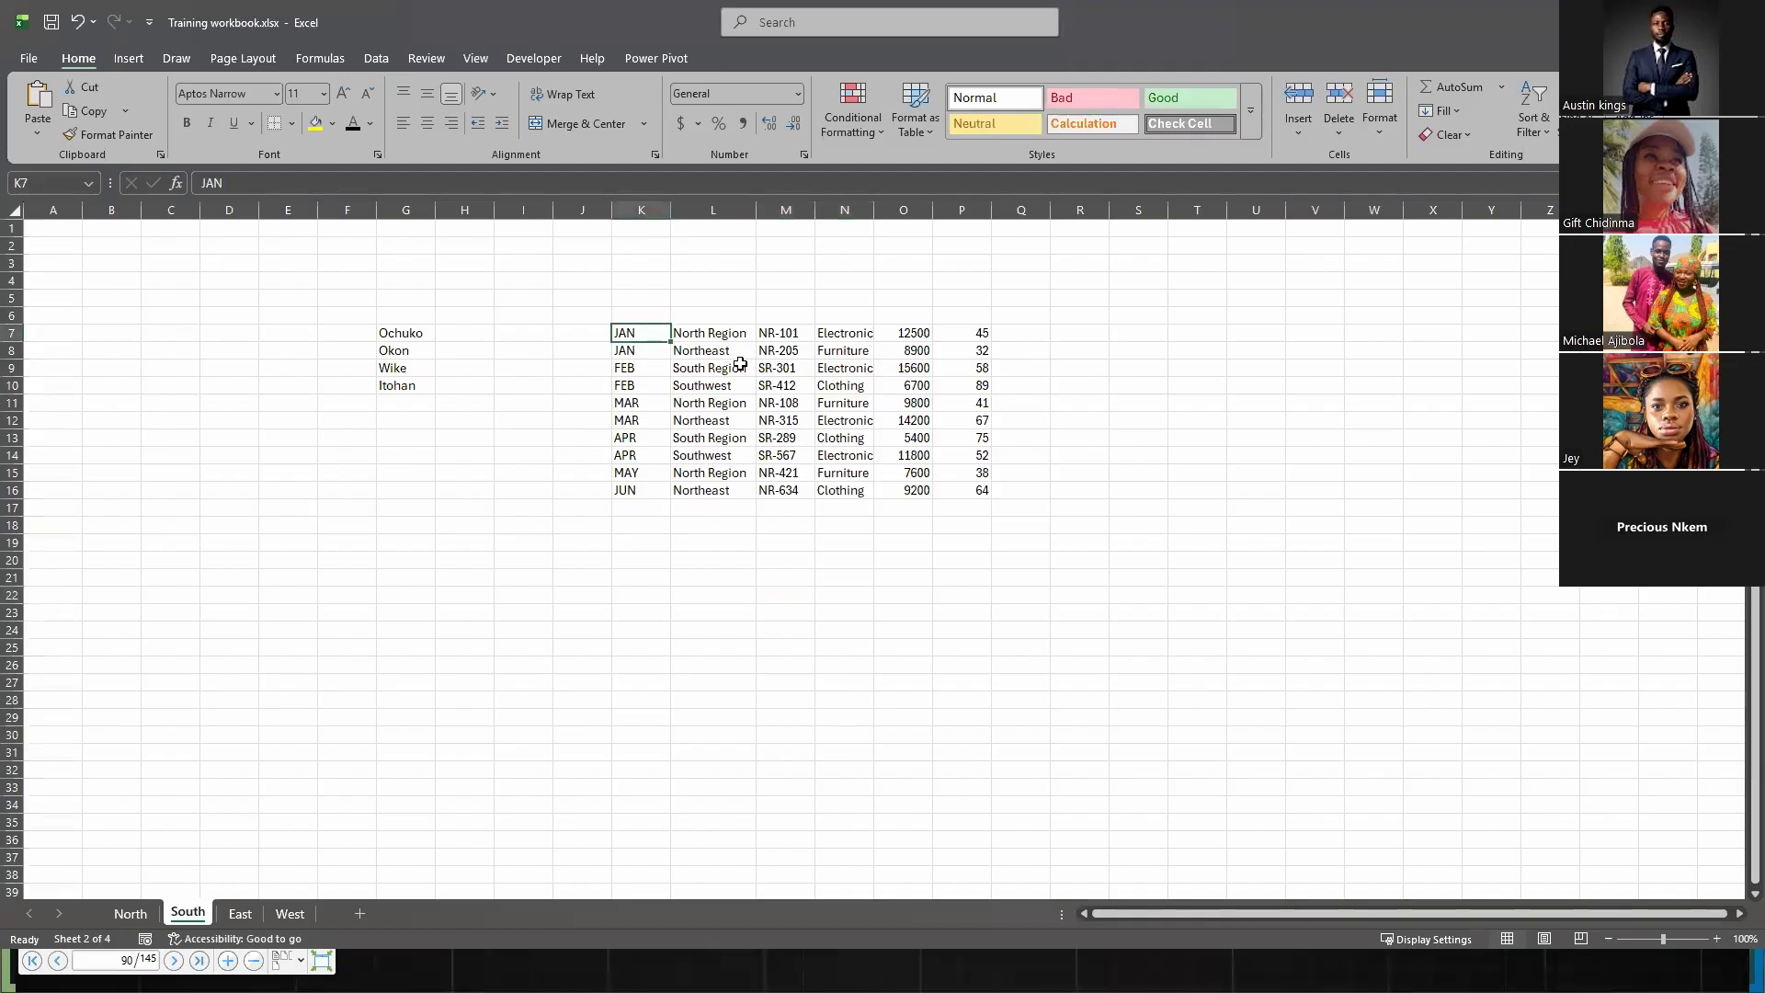
click(740, 366)
click(841, 435)
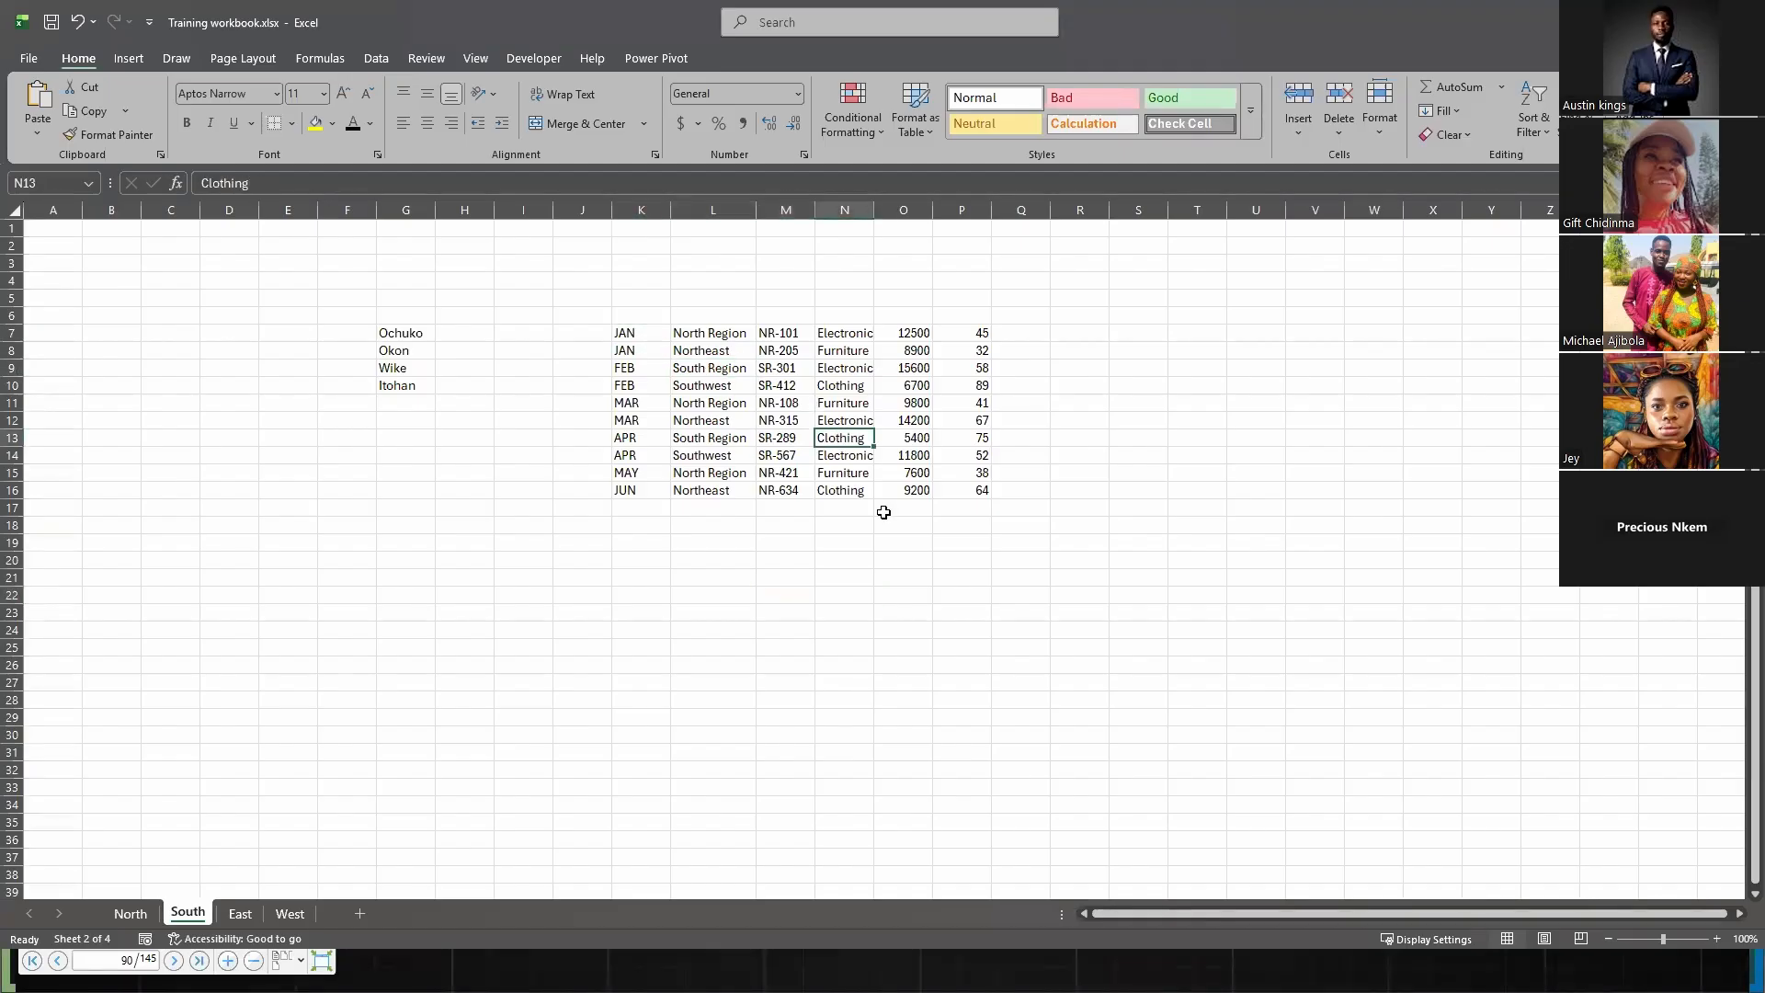
click(809, 520)
click(679, 420)
click(780, 373)
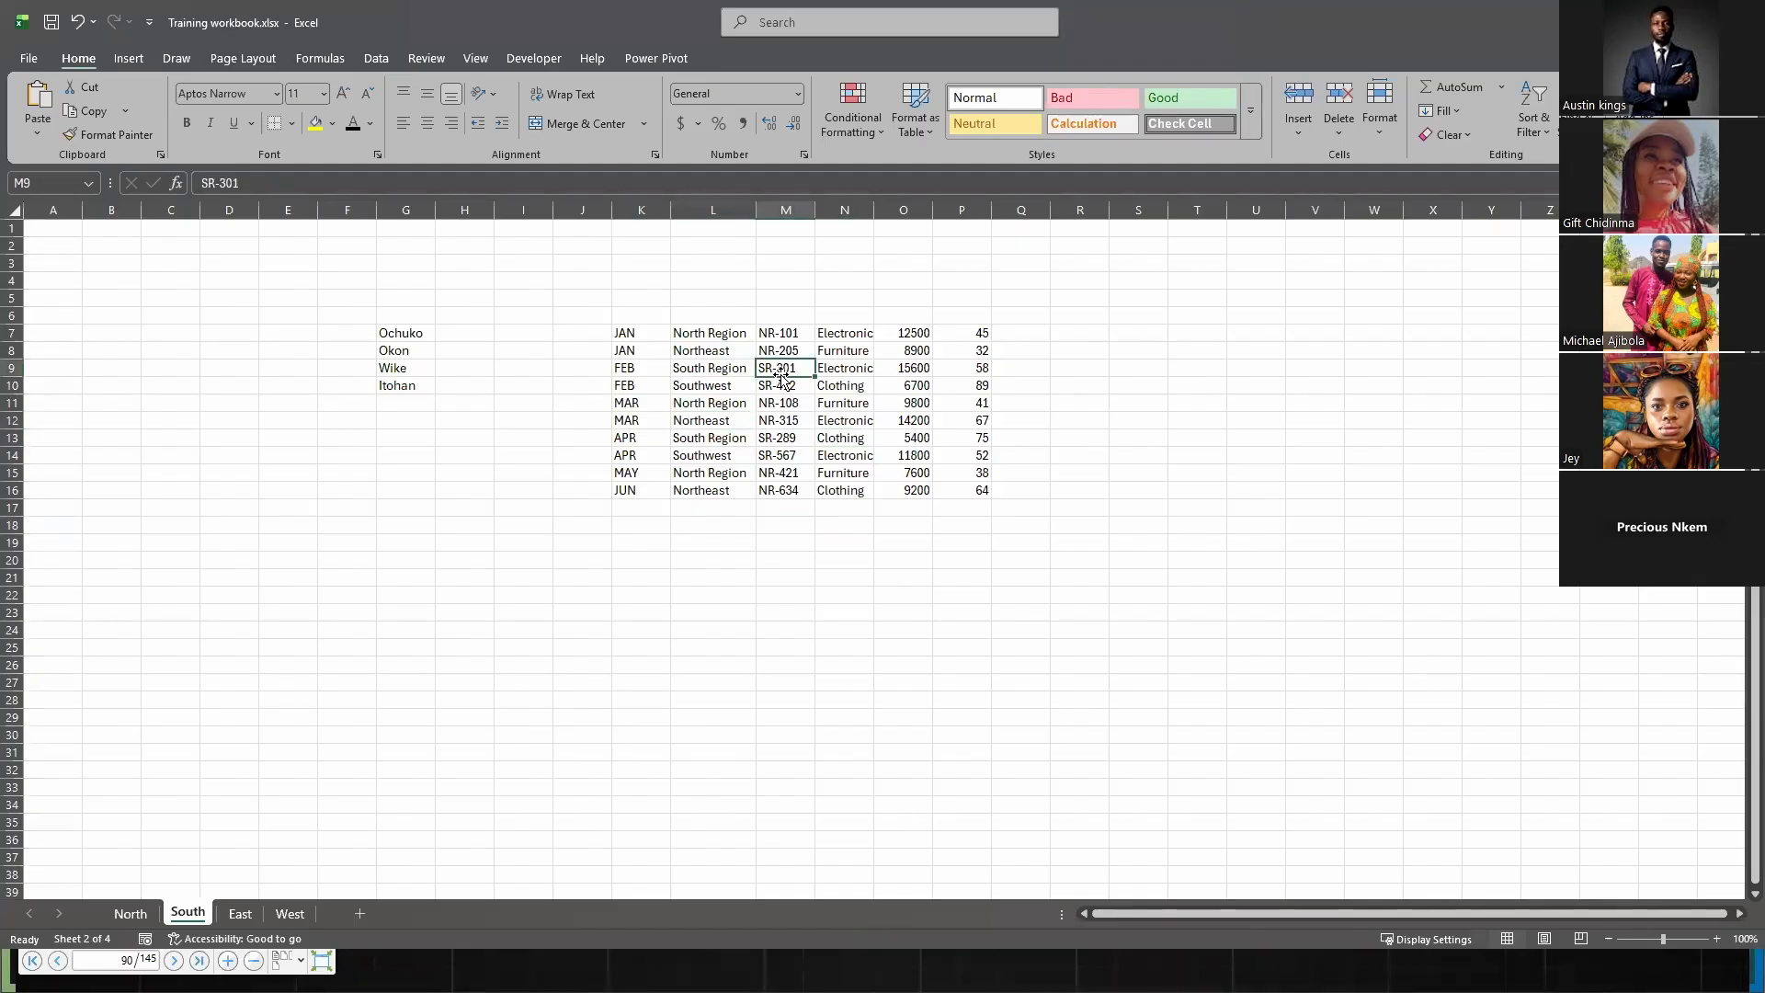
click(784, 457)
click(634, 389)
click(634, 331)
- Enter the header MONTH in cell K6 above the table's first column
click(633, 311)
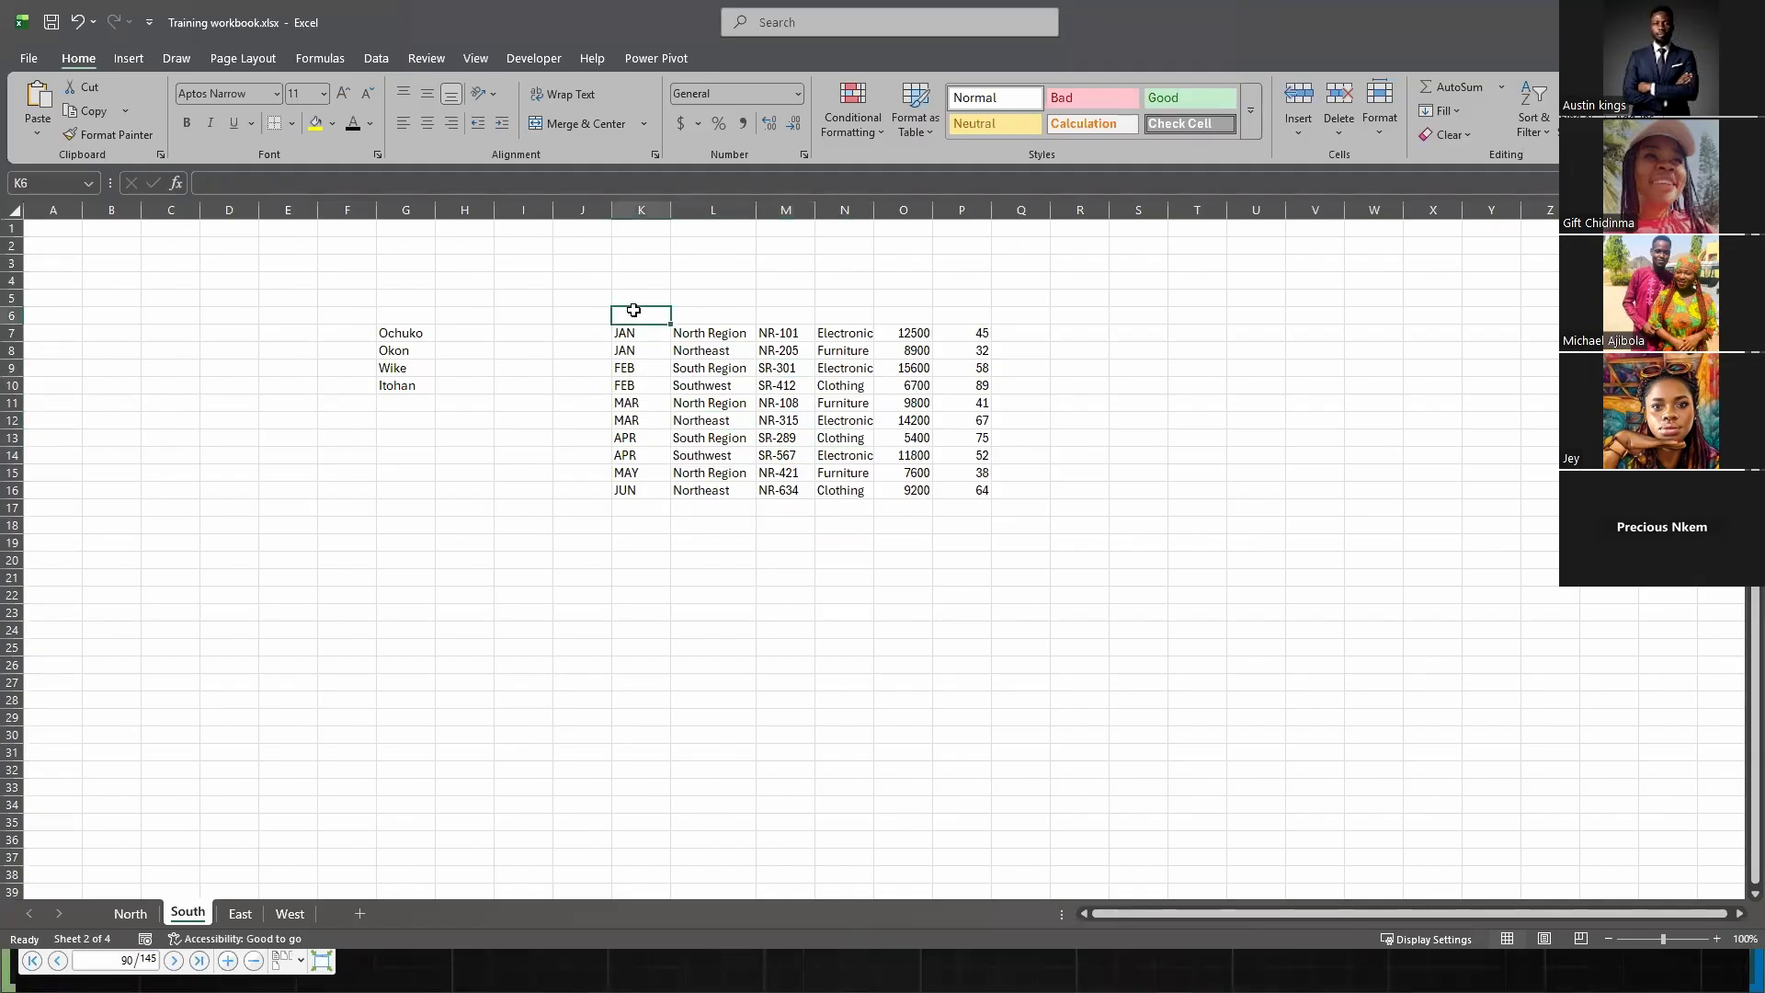
text(mONTH)
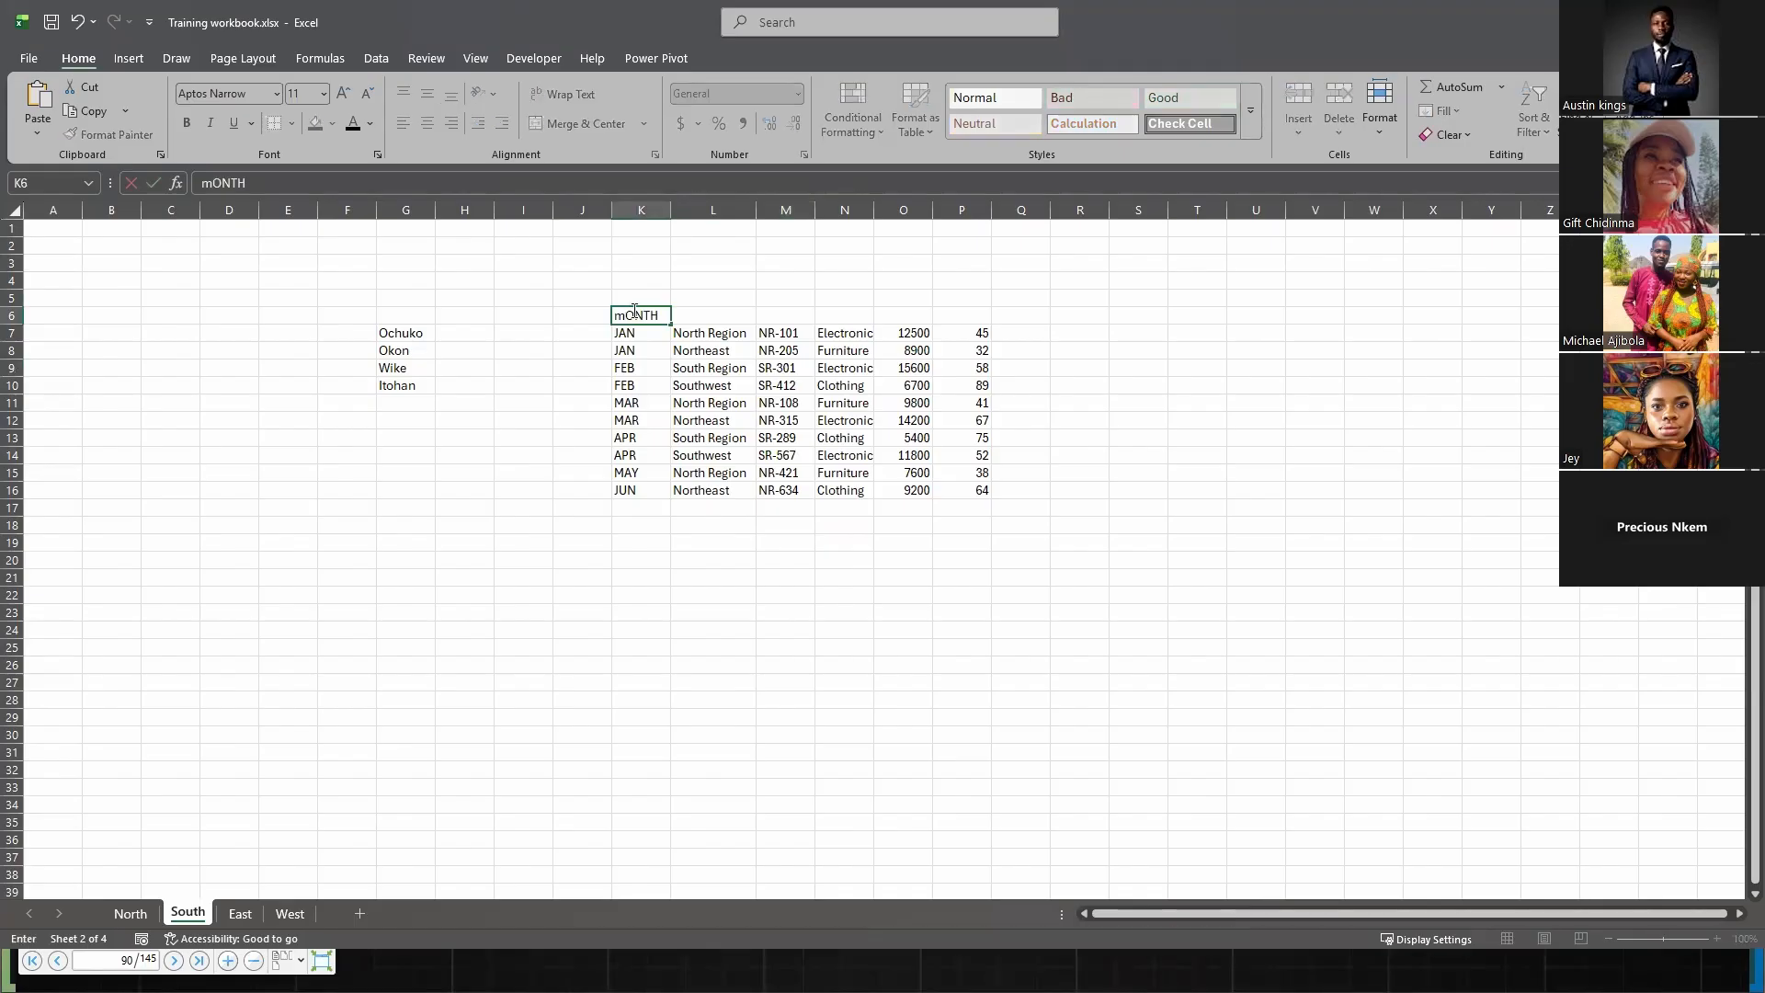
key(BackSpace)
key(BackSpace)
key(BackSpace)
key(BackSpace)
key(BackSpace)
text(MON)
- Enter the headers REGION, REGION CODE and PRODUCT in cells L6 to N6
click(687, 314)
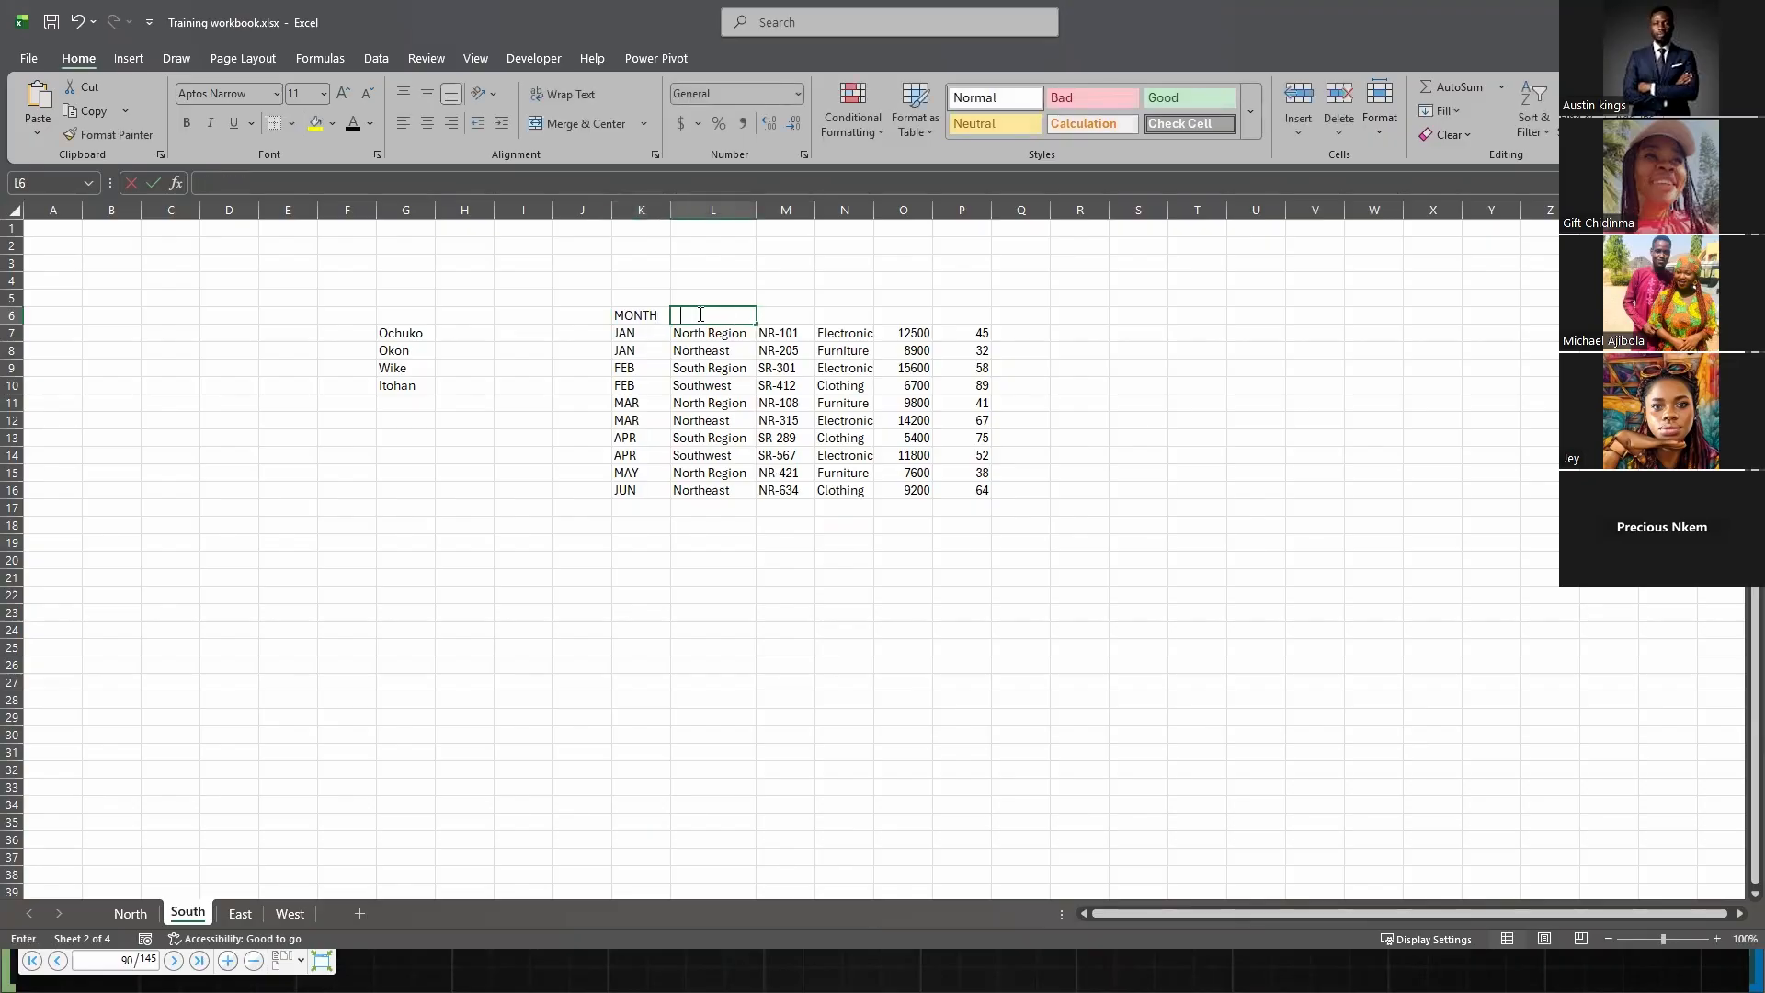
text(REGION)
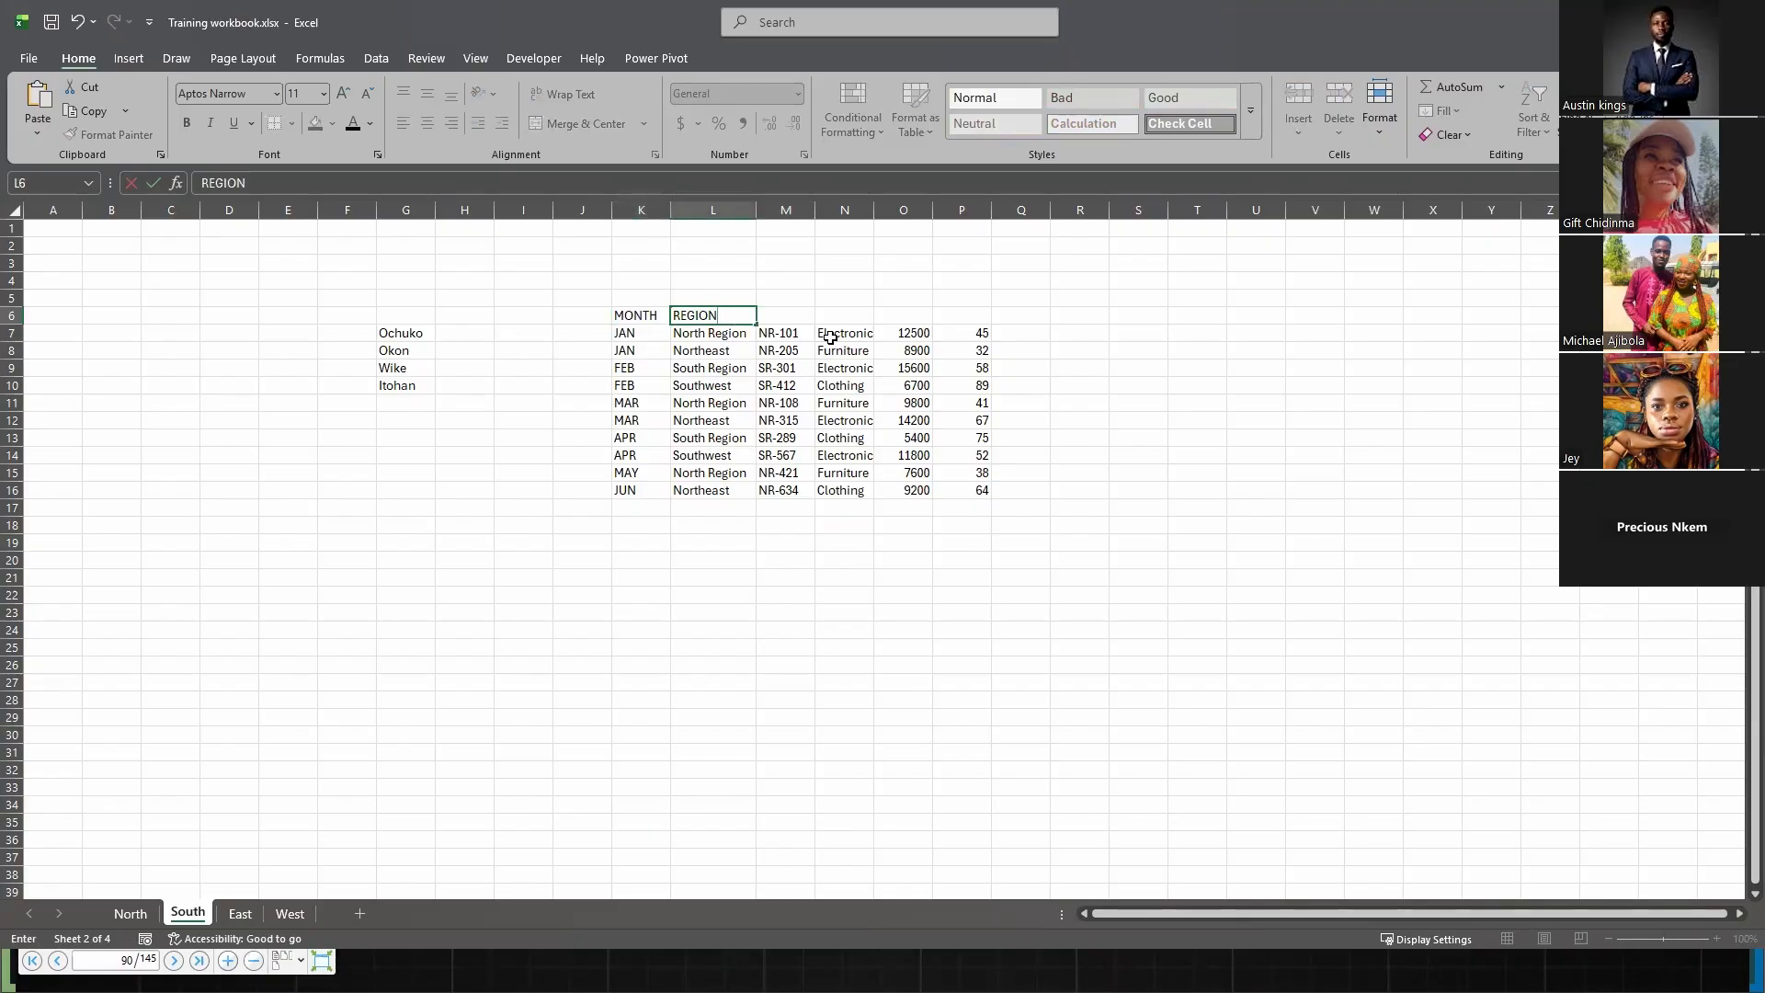
click(797, 316)
text(R)
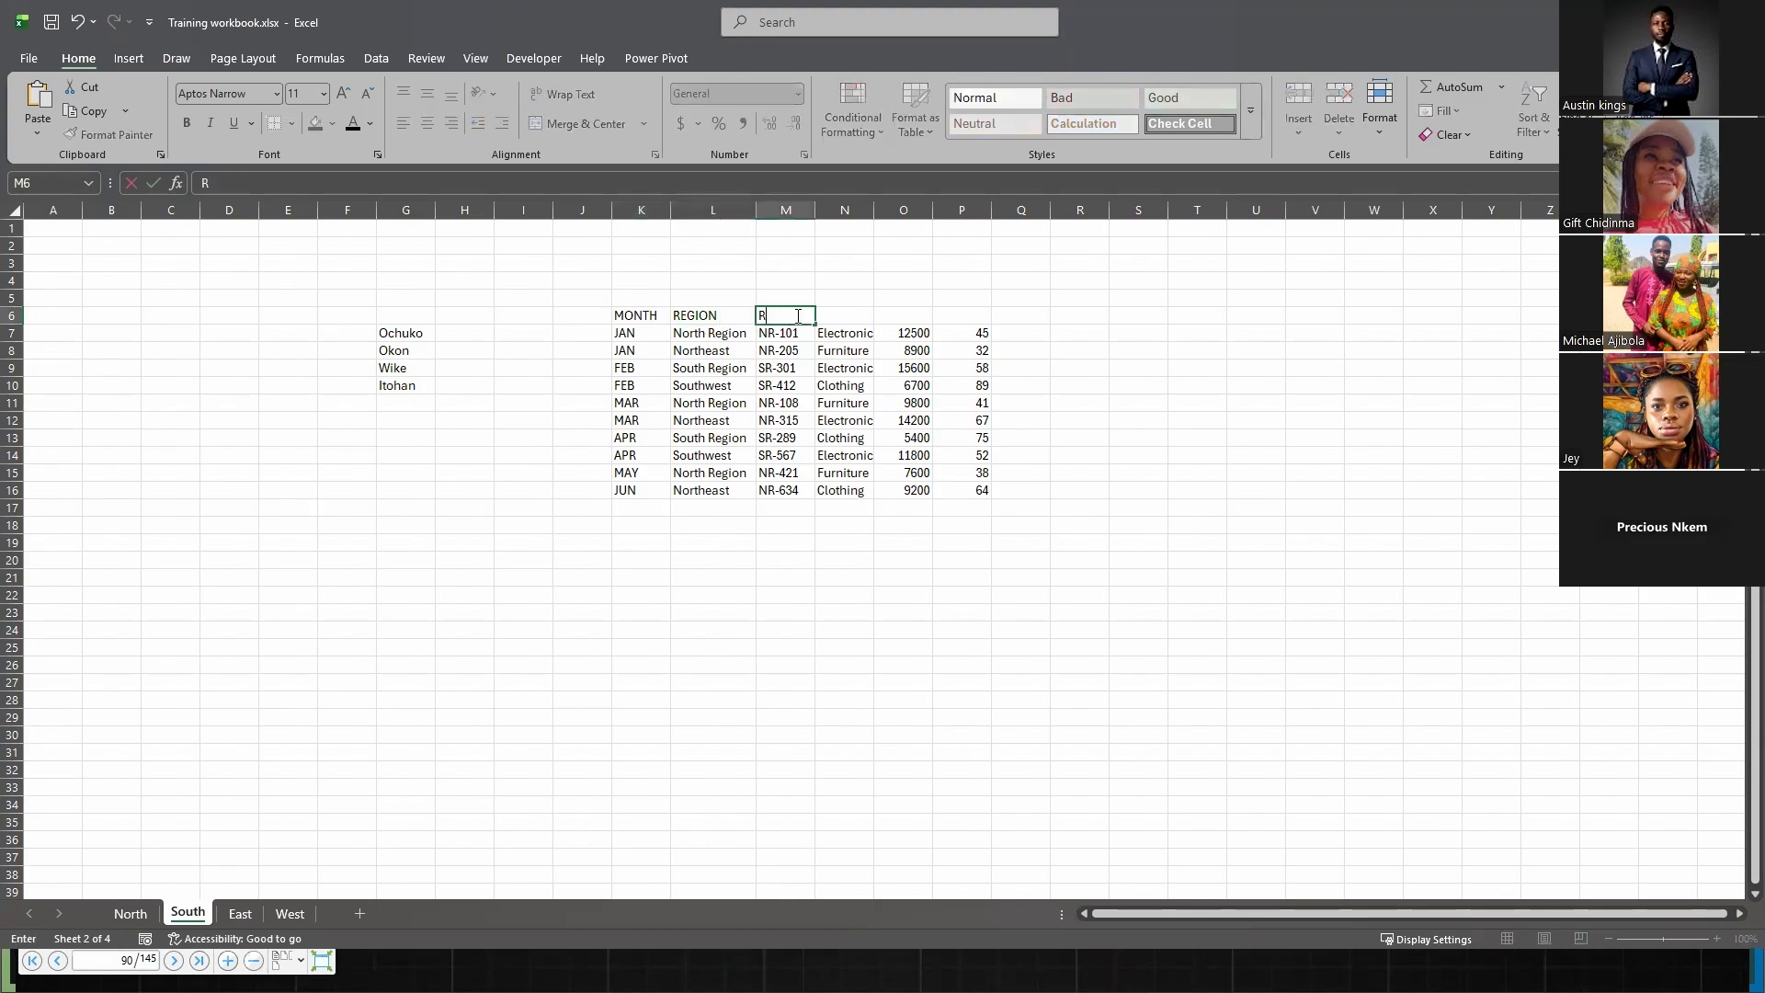
text(EGION CODE)
click(943, 331)
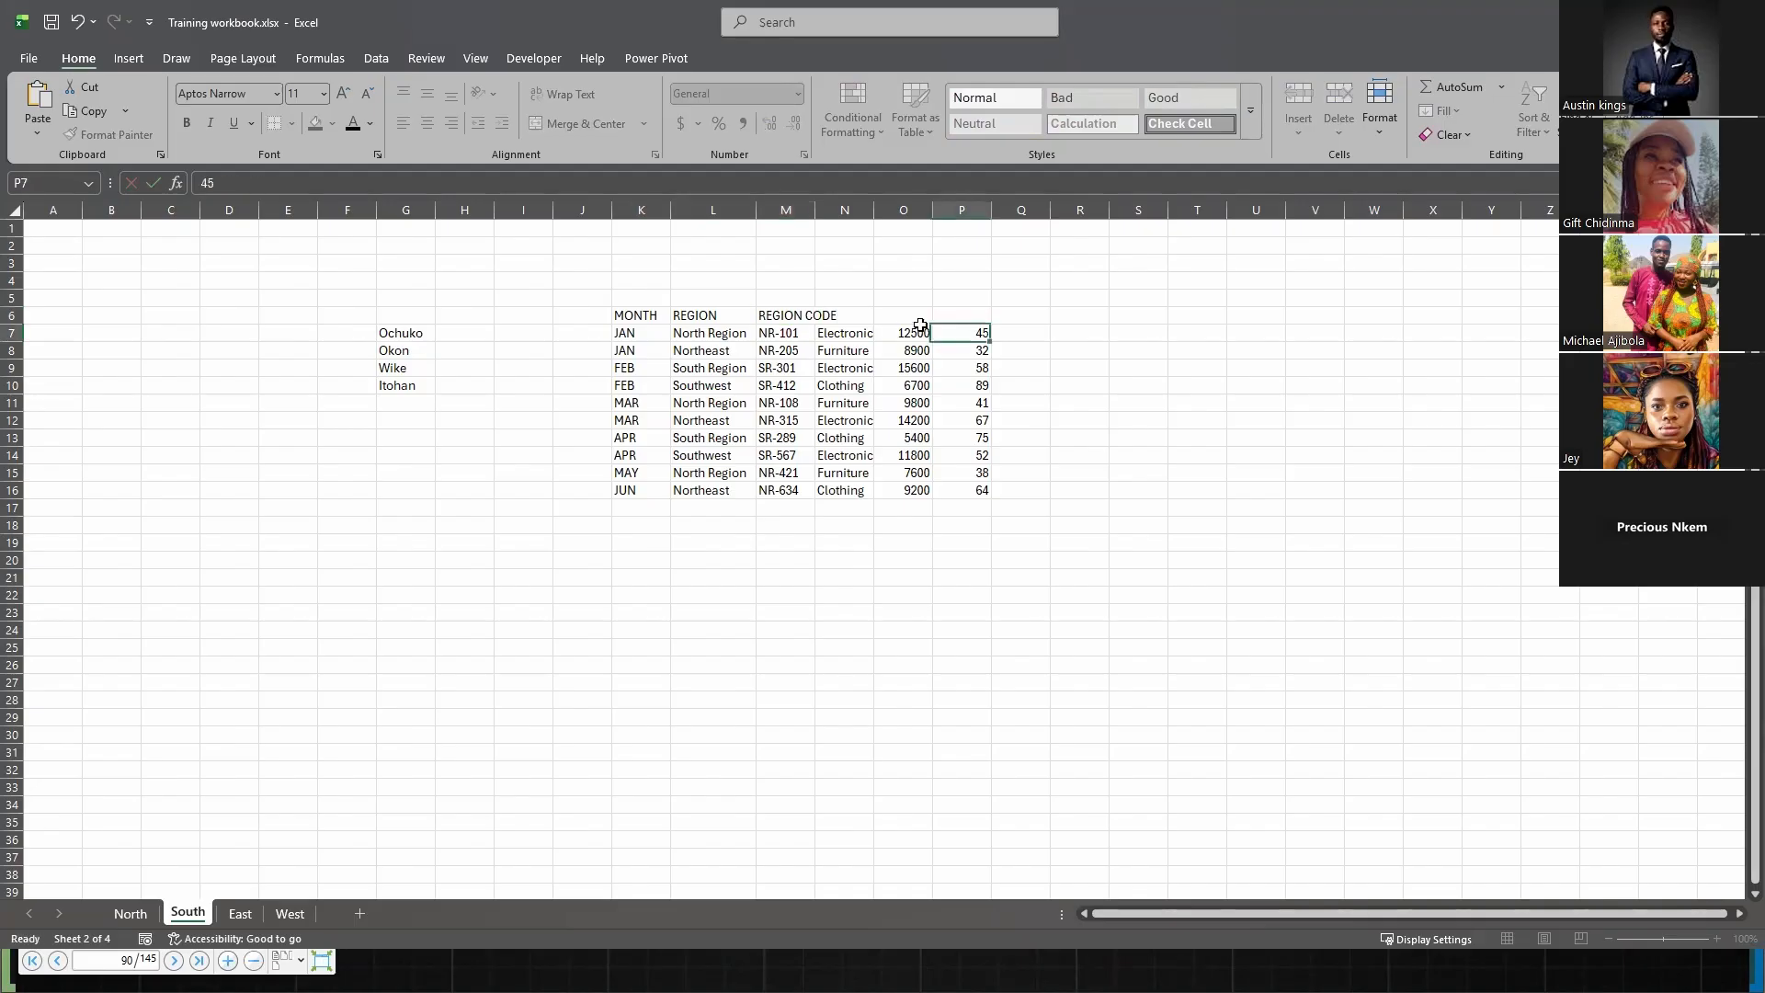
click(865, 315)
text(PRODUCT)
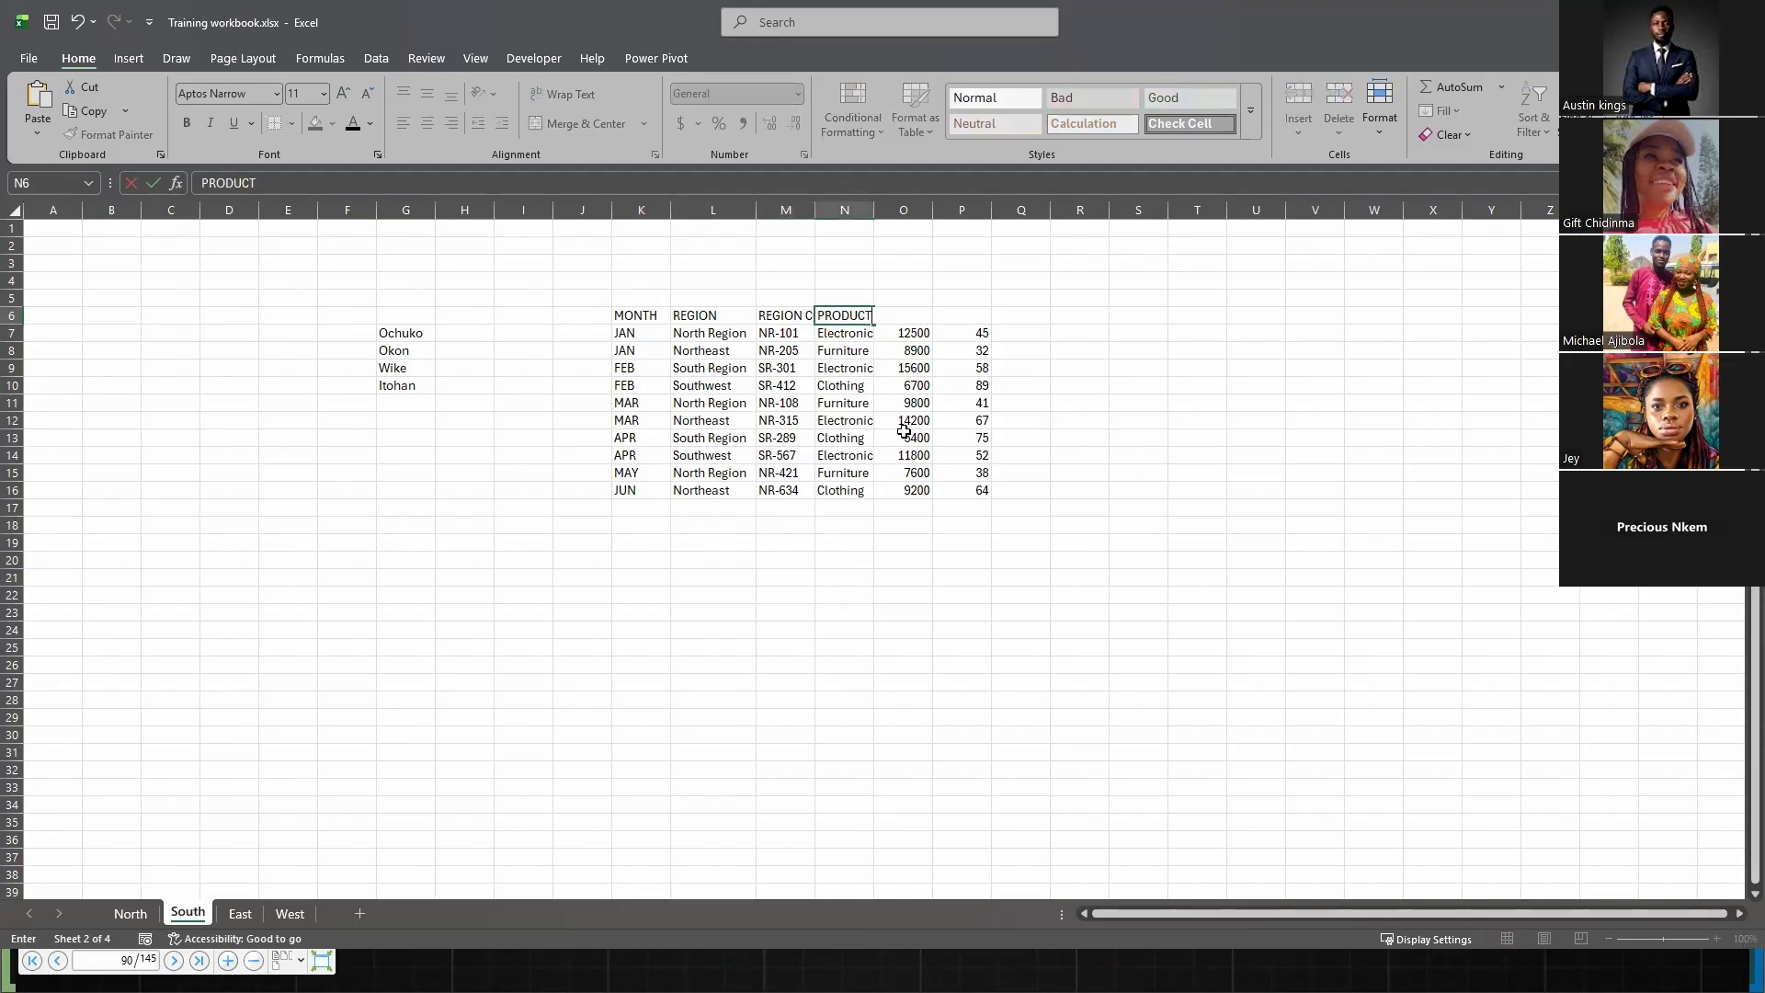
key(Tab)
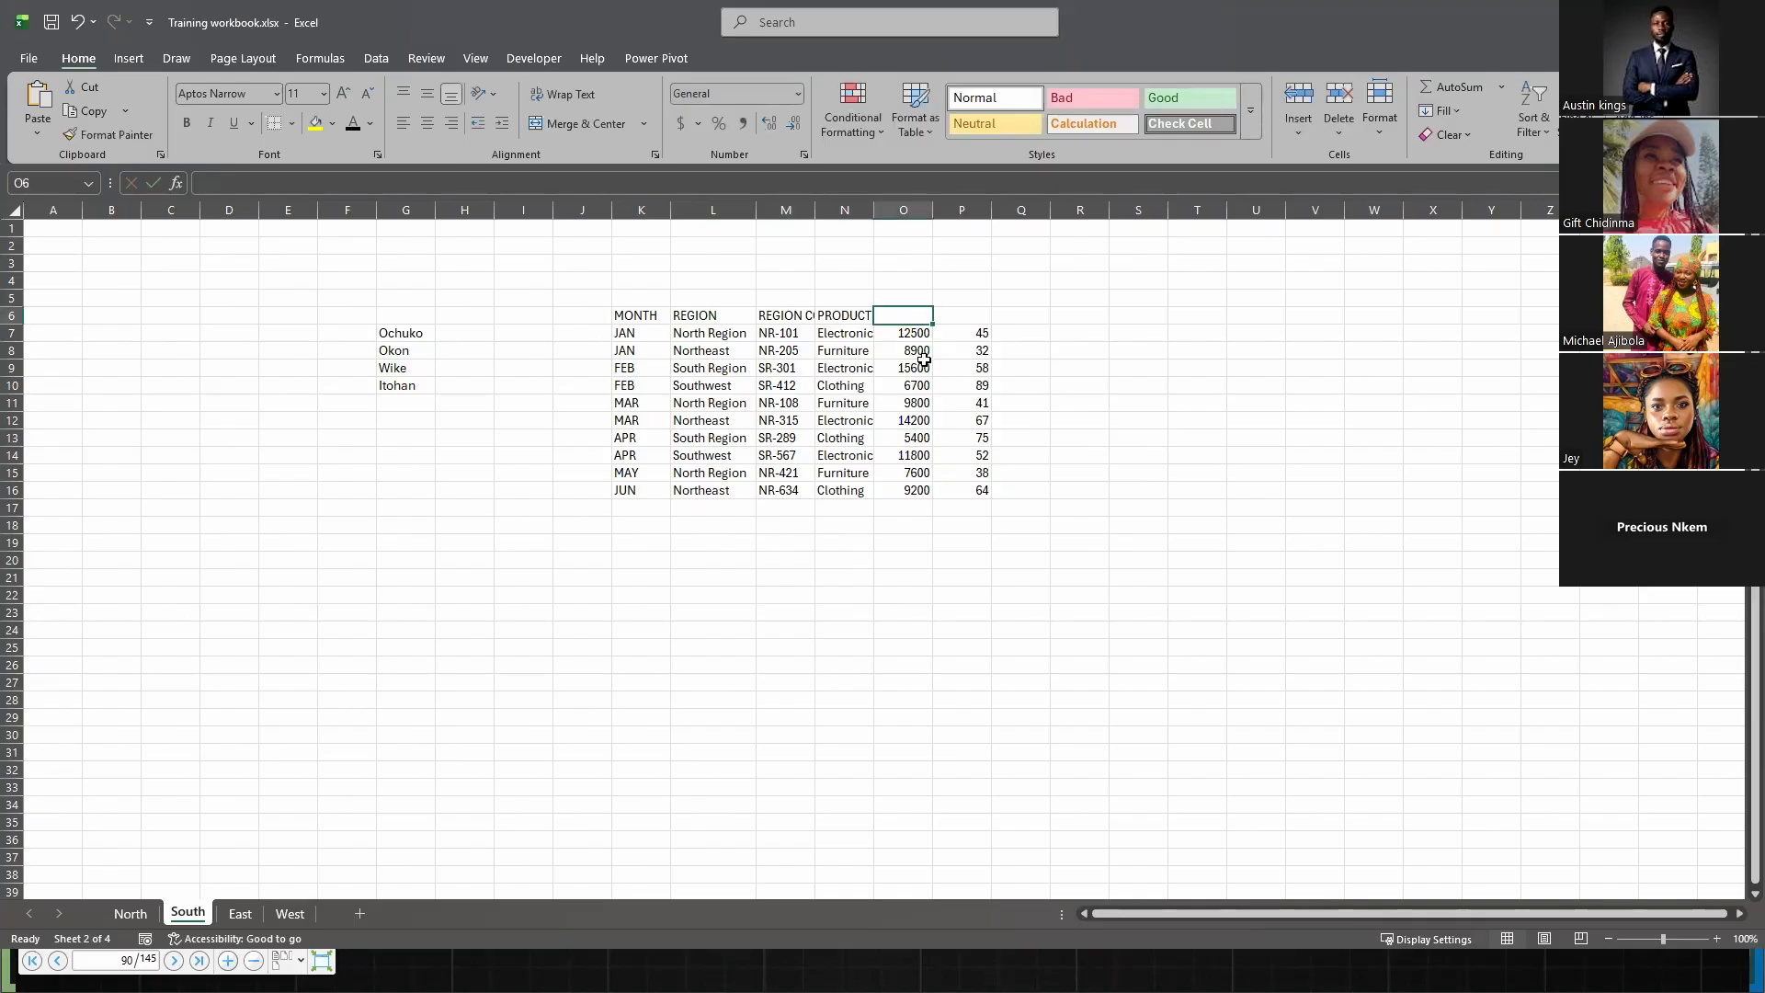
- Enter the header REVENUE in O6 and the header QUANITY in P6
text(REVENUE)
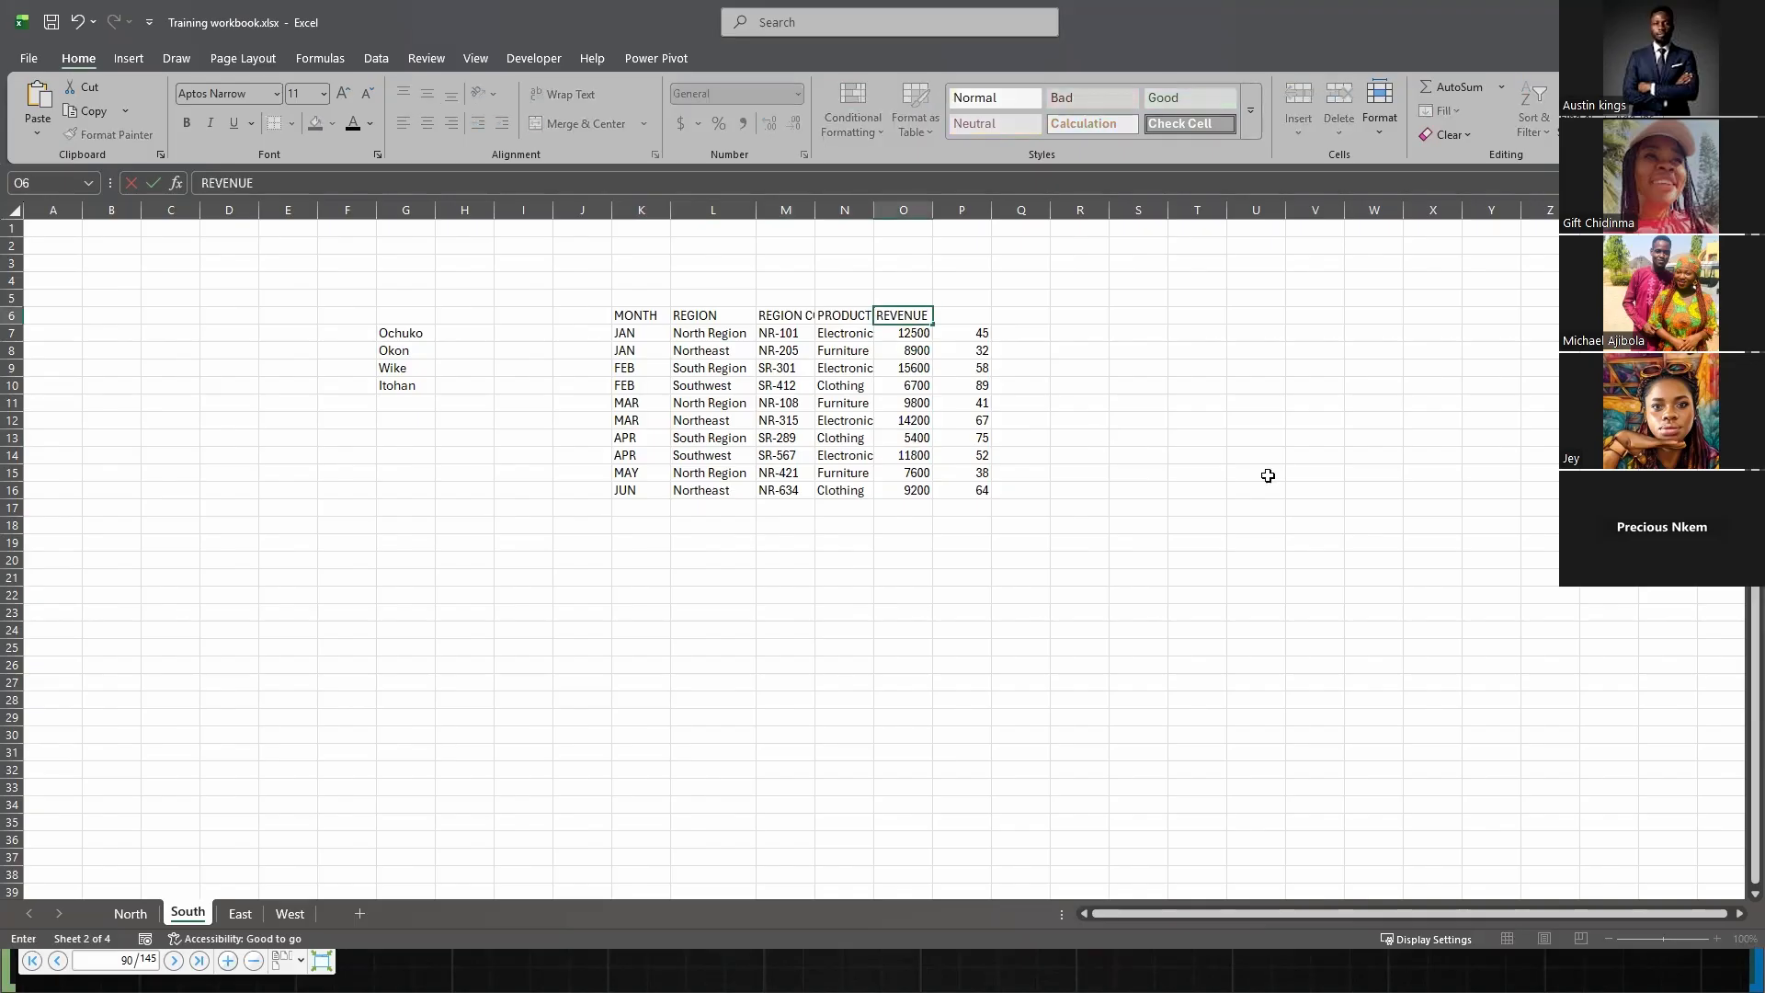
click(1260, 478)
click(965, 315)
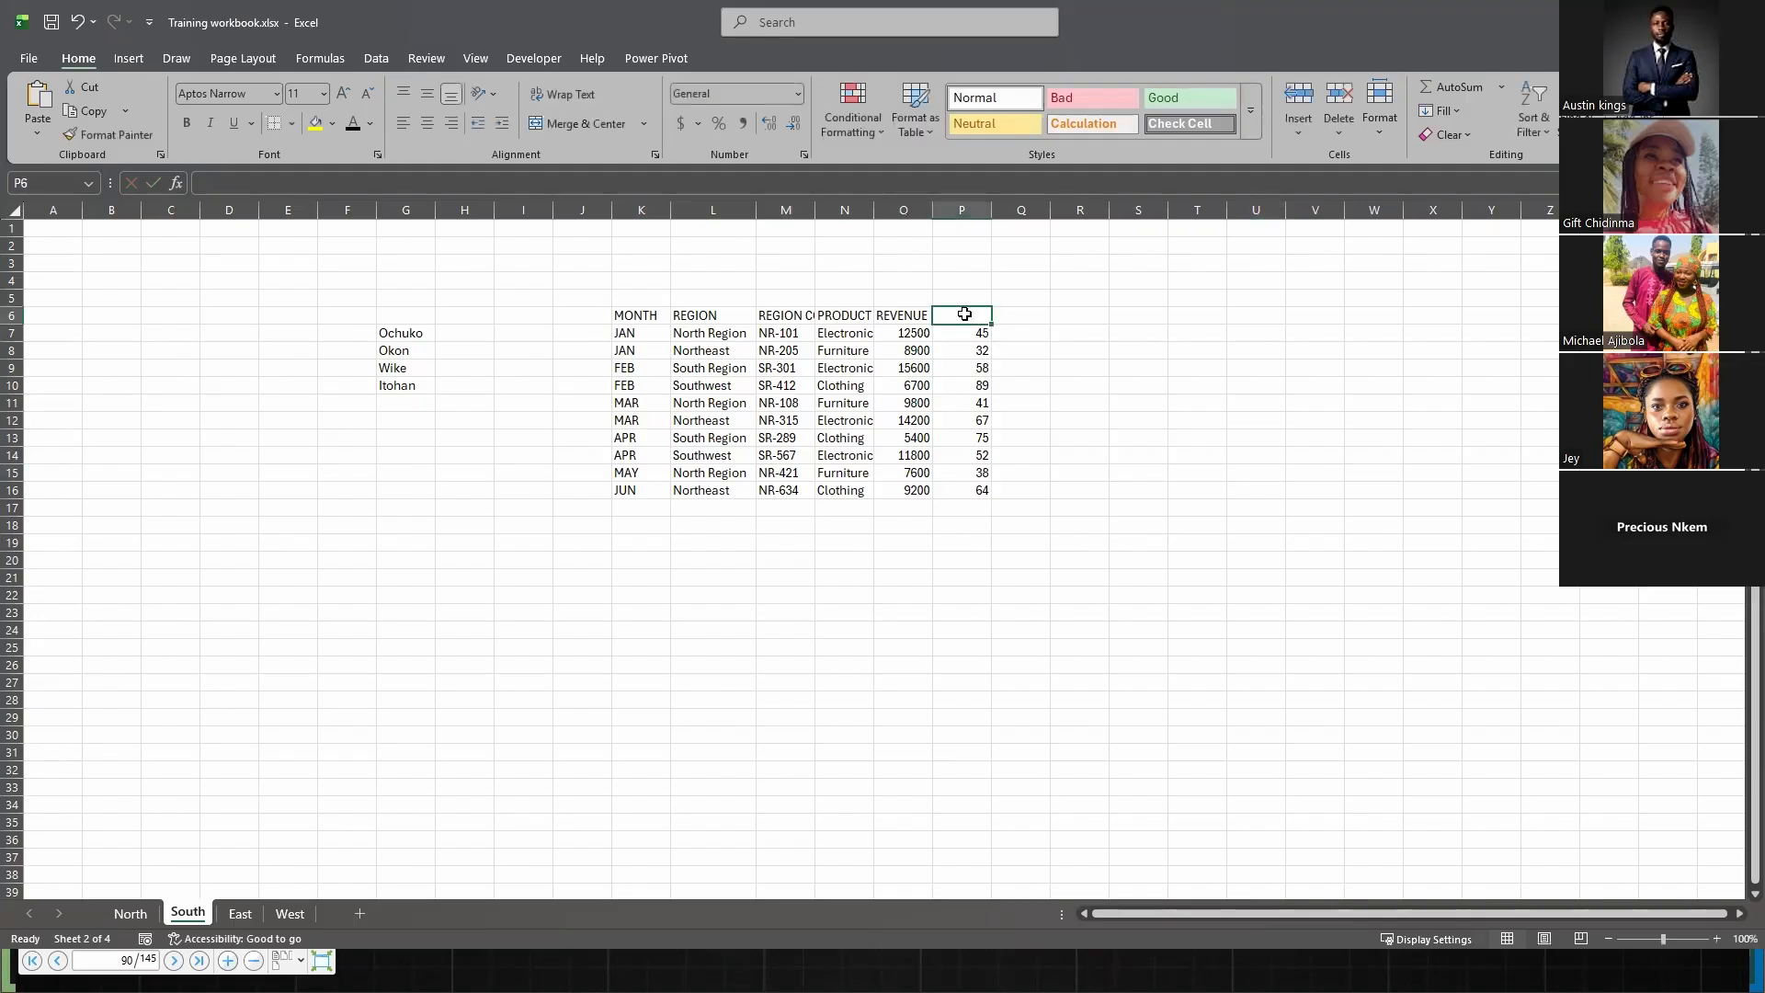
text(QU)
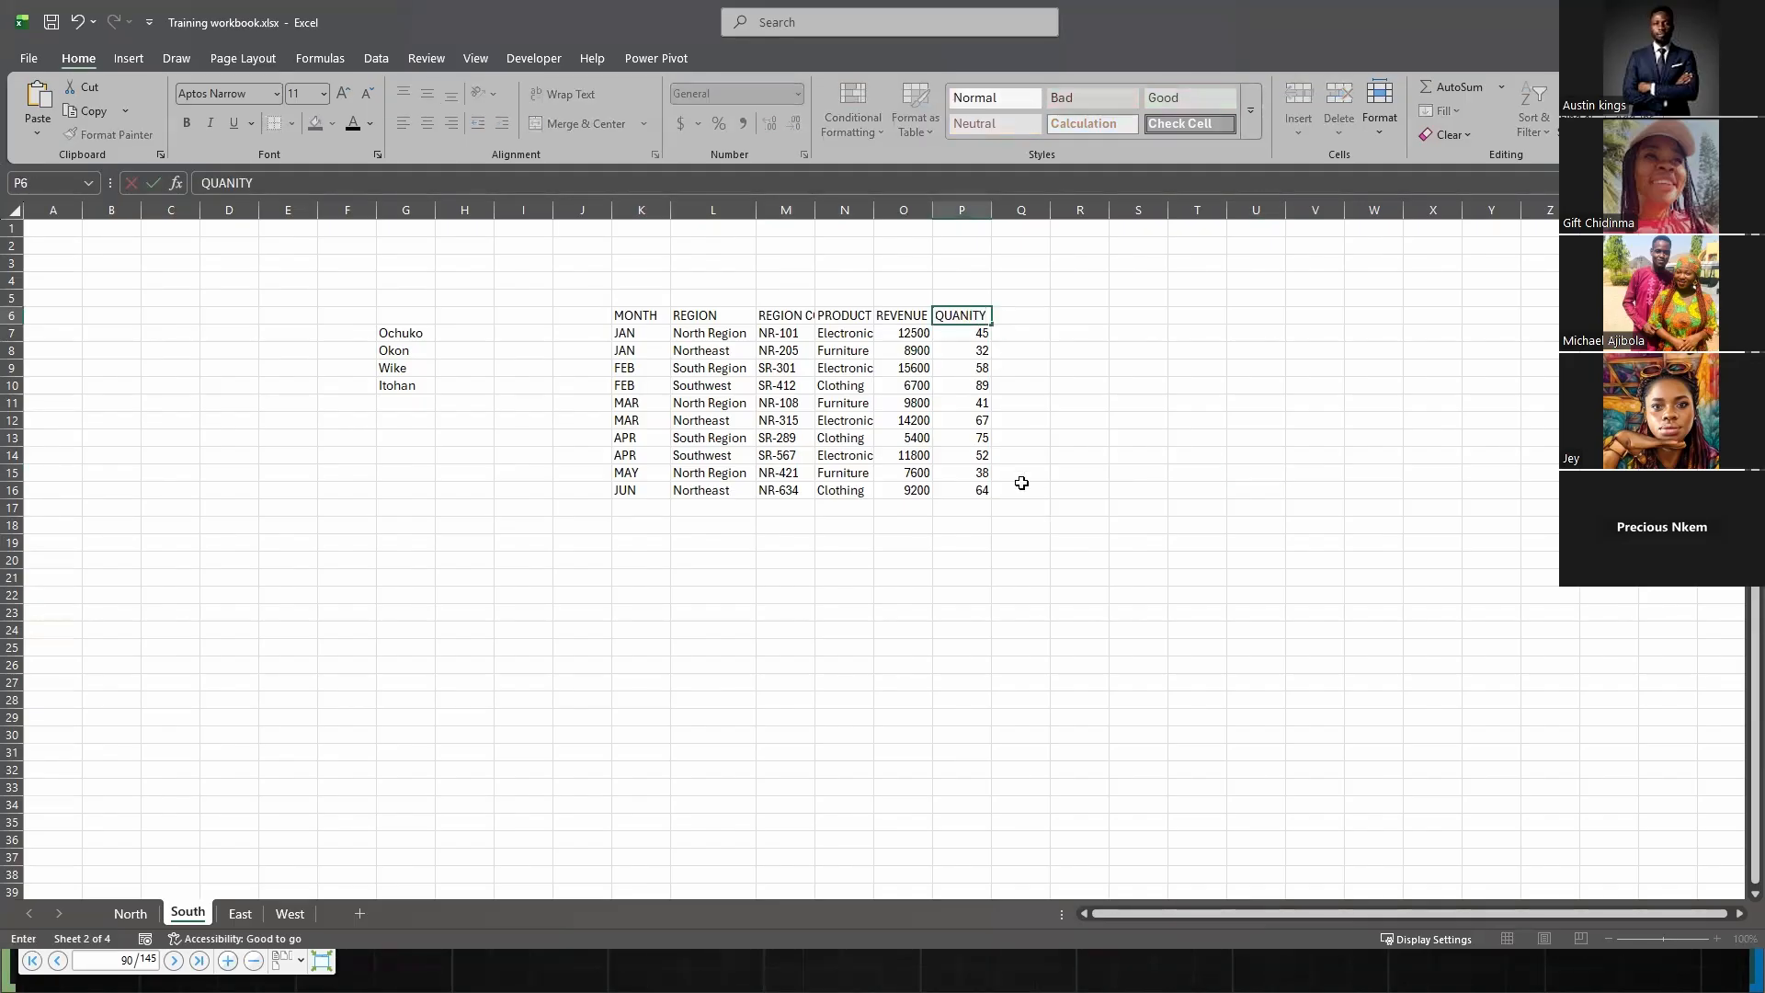
text(ANITY)
click(1022, 482)
- Replace the header in cell O6 with UNIT PRICE
click(902, 318)
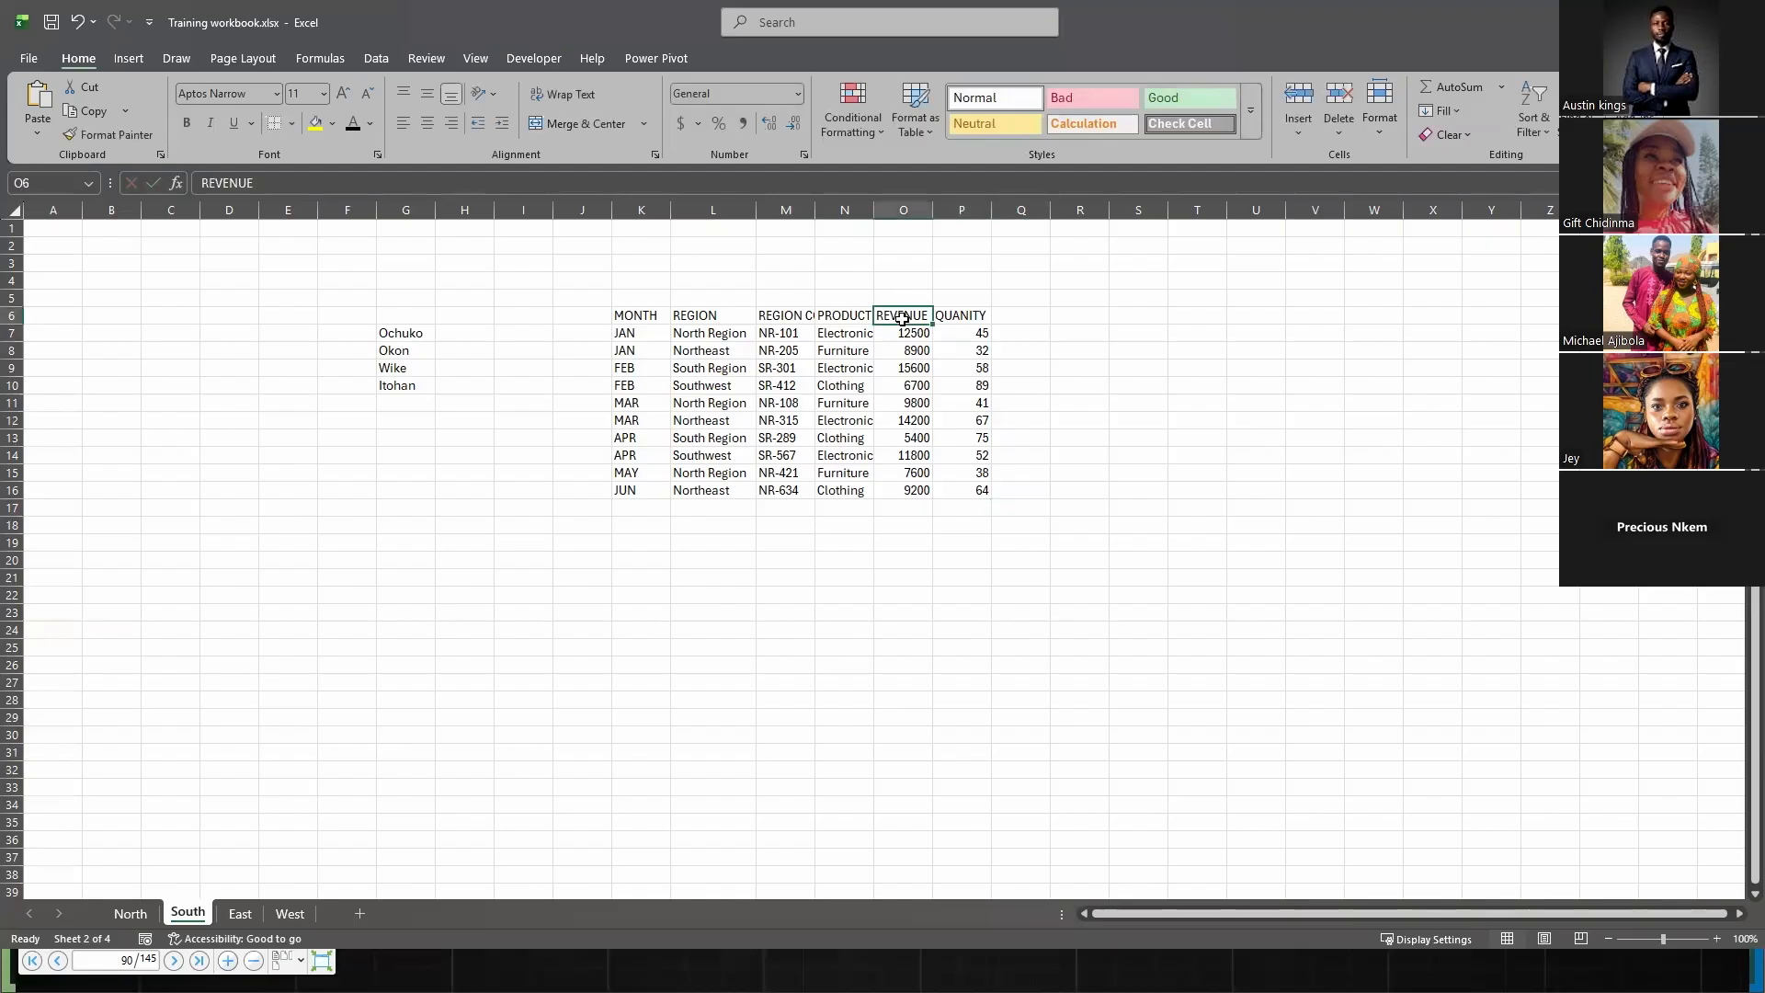
text(PRI)
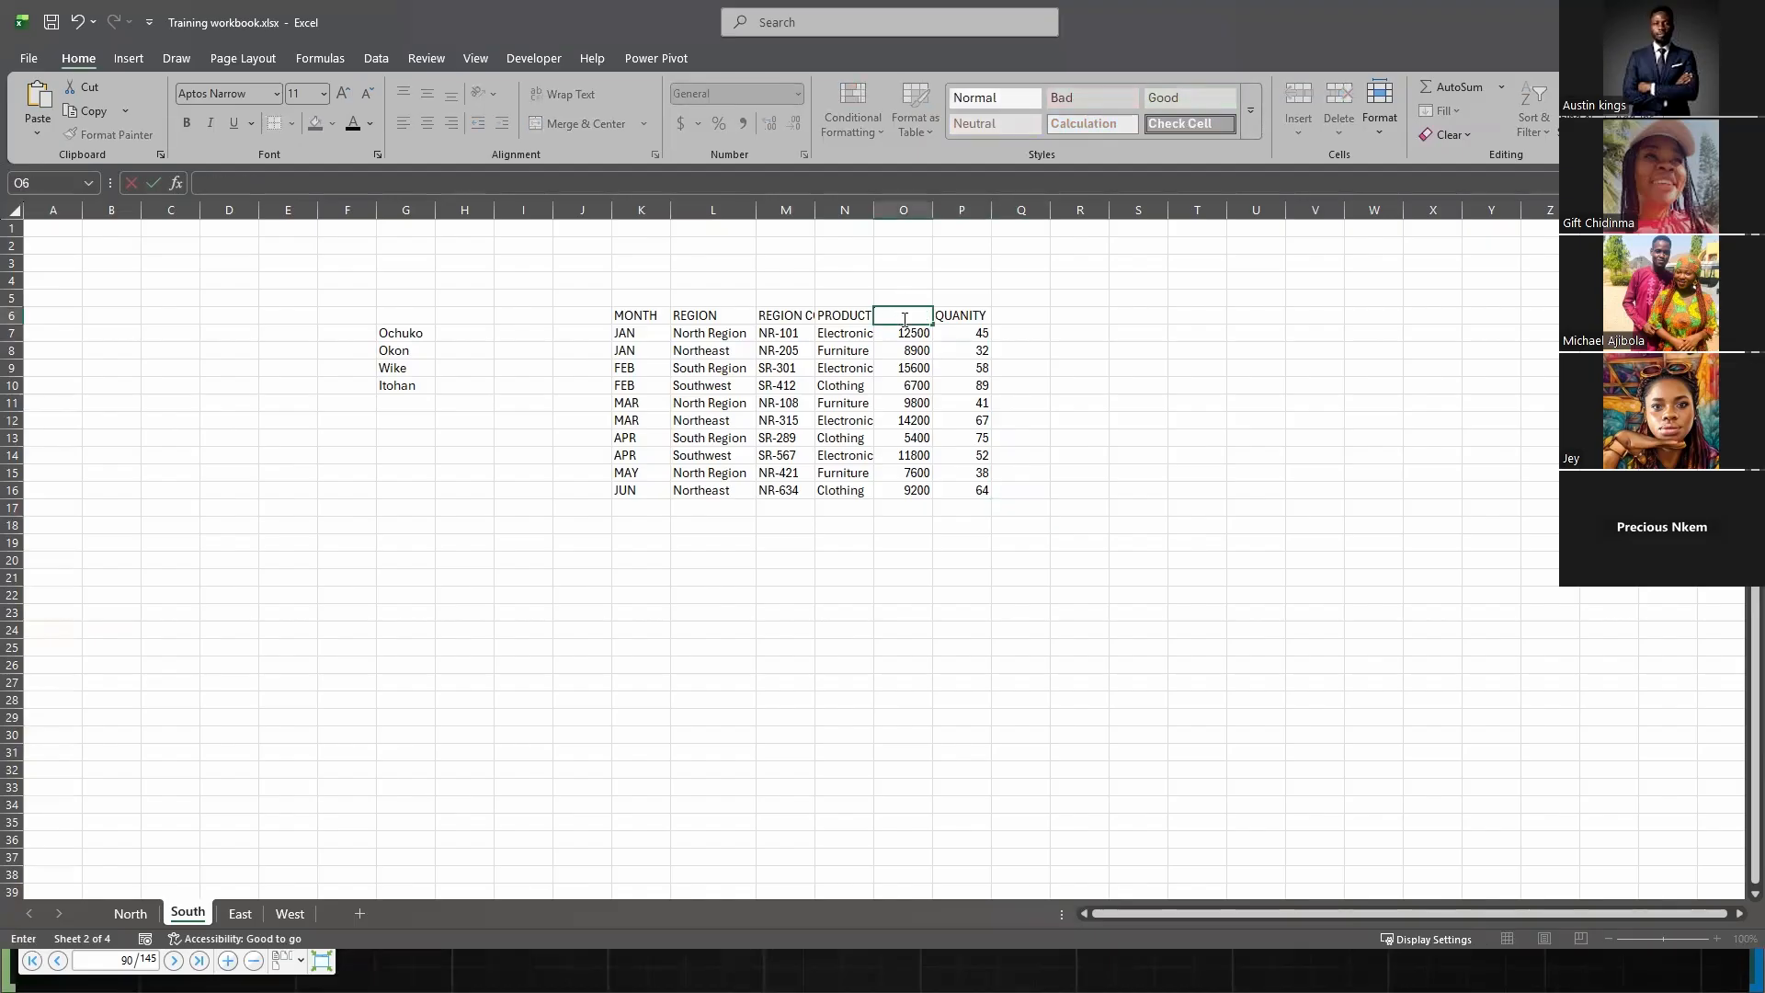
text(T)
text( PRICCE)
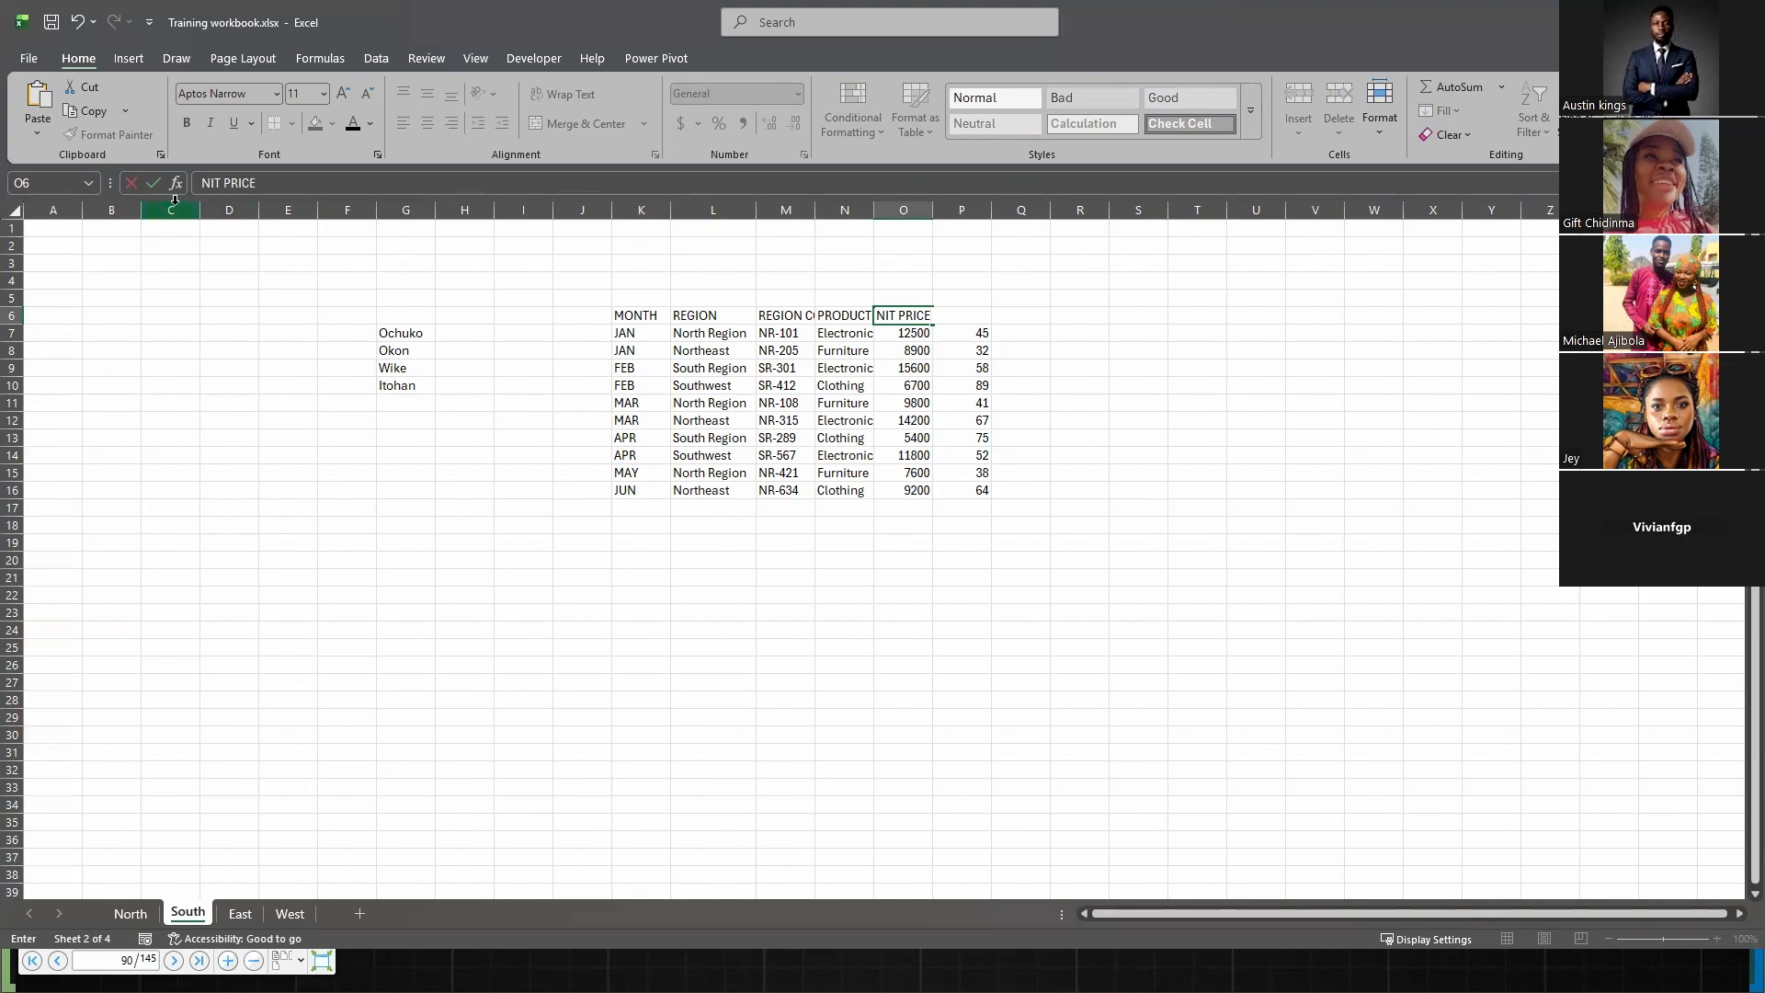
click(201, 183)
text(U)
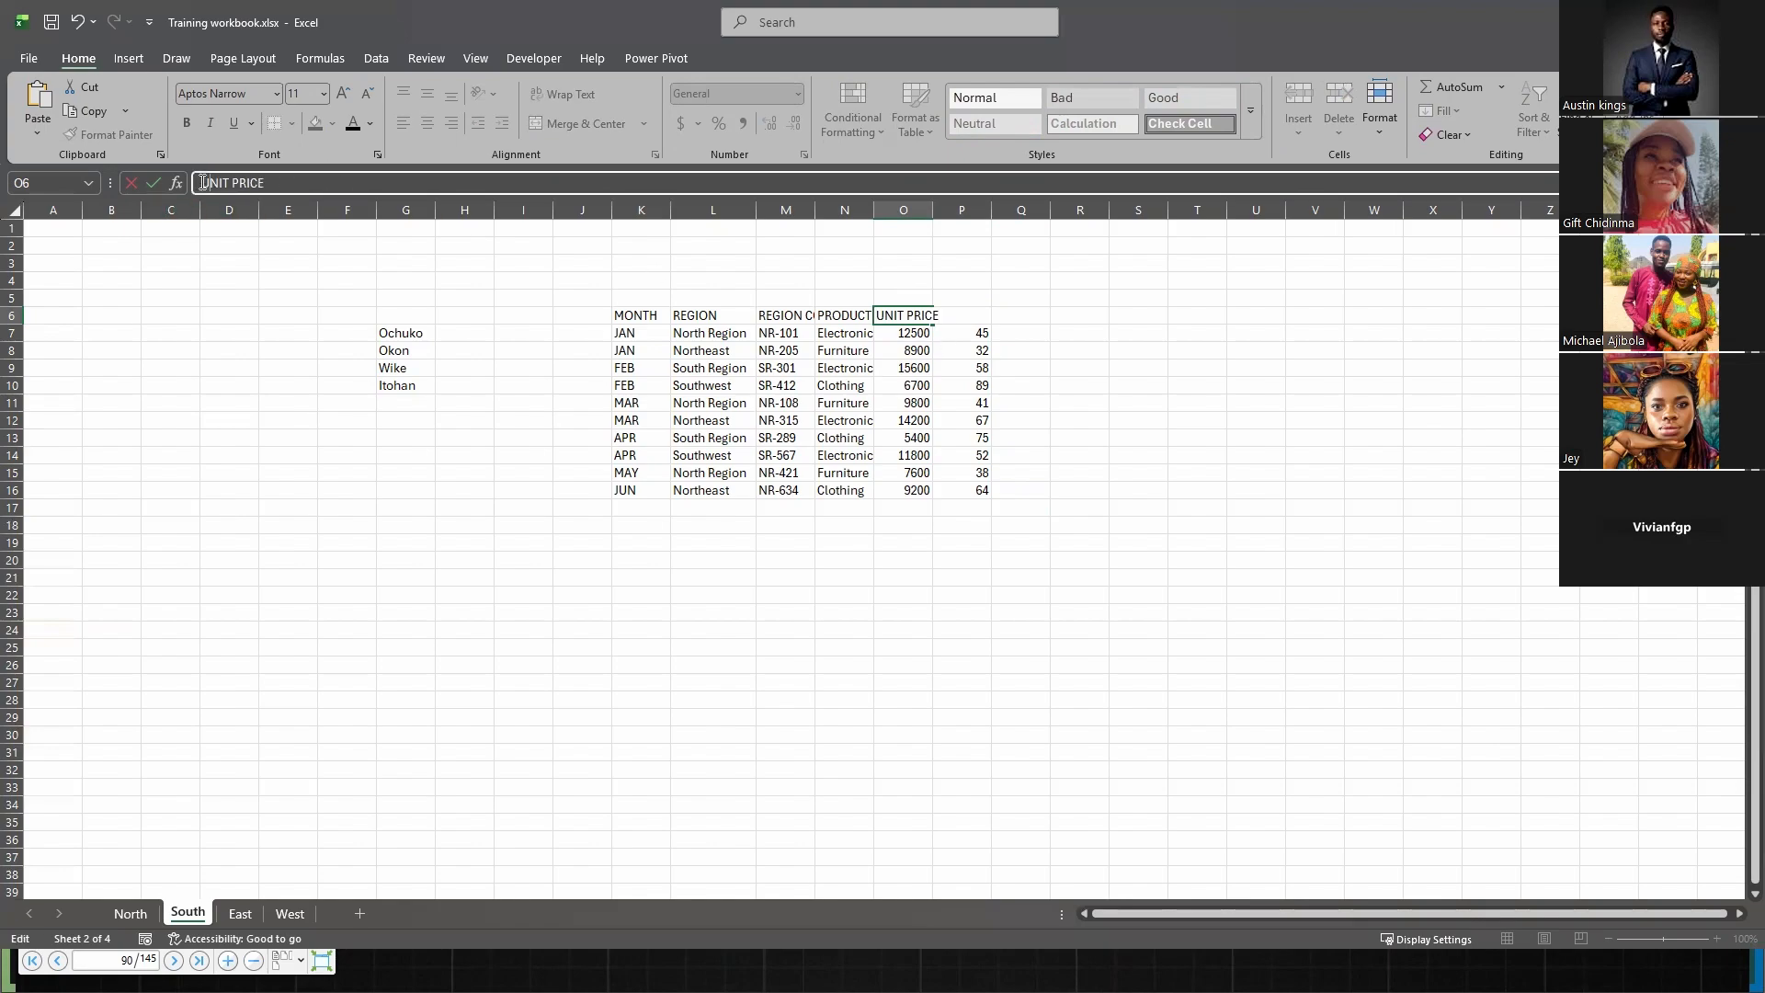
click(1046, 664)
click(1141, 487)
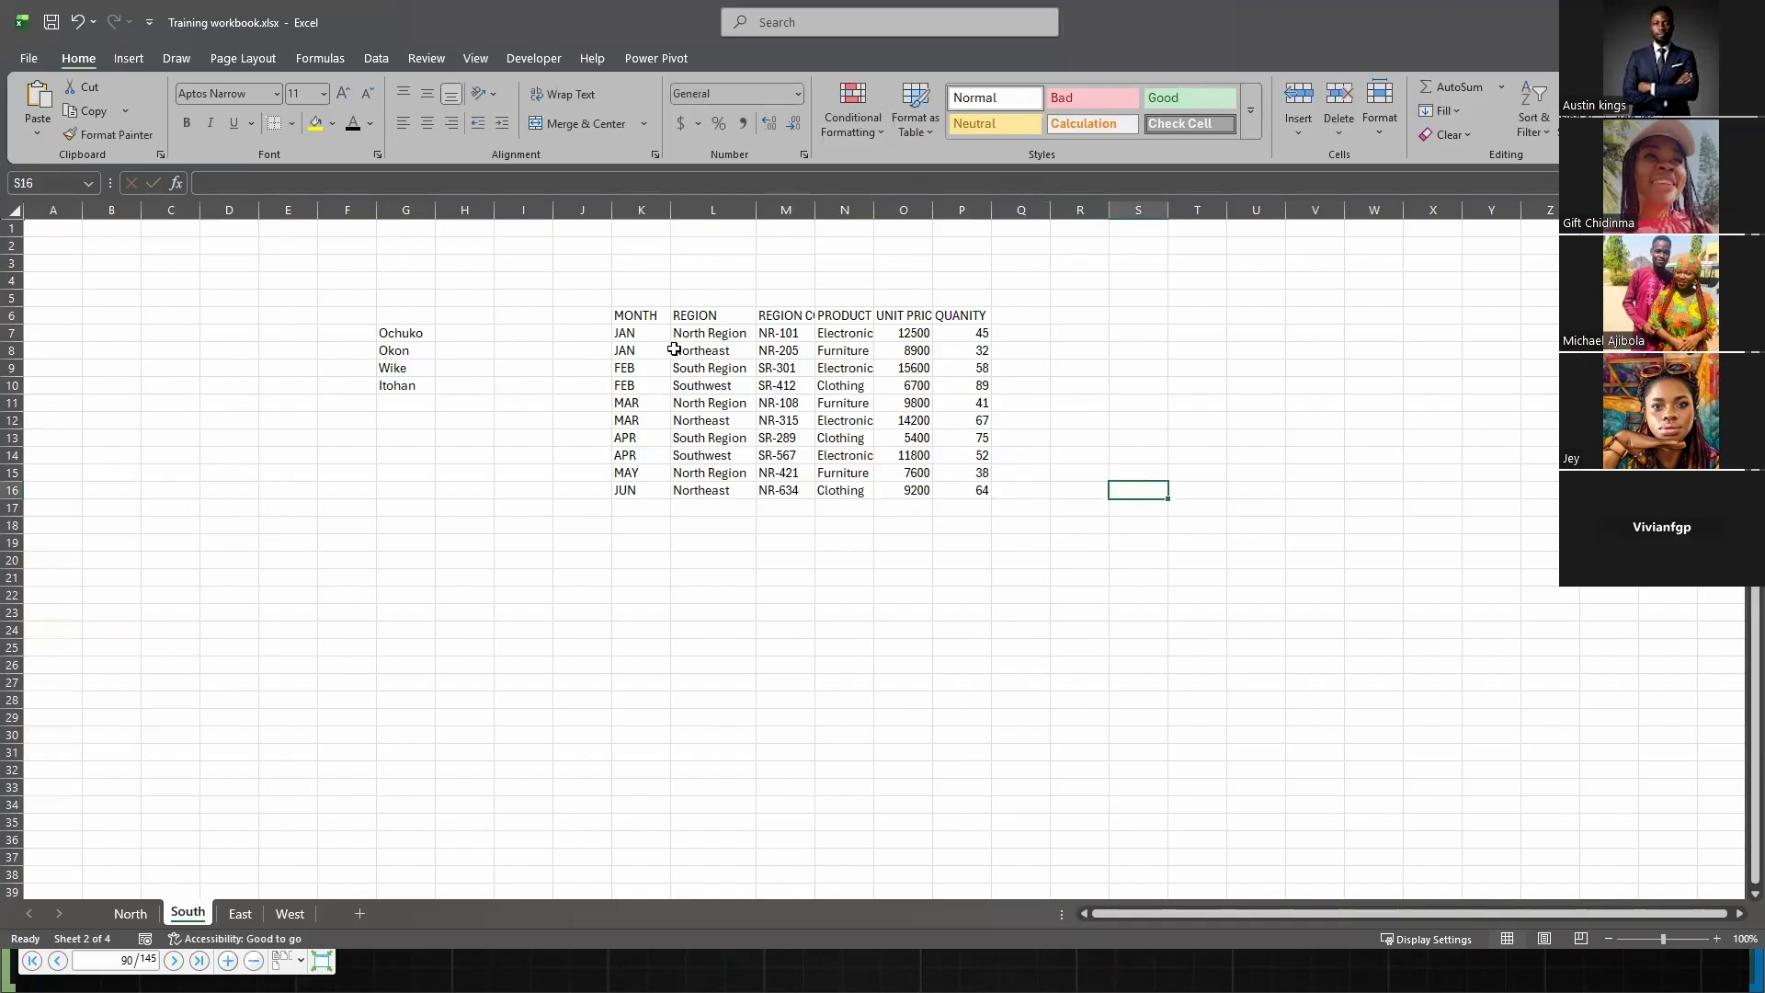
- Fill the header row K6:P6 with the lightest tint of the dark green theme colour
drag(635, 315, 947, 314)
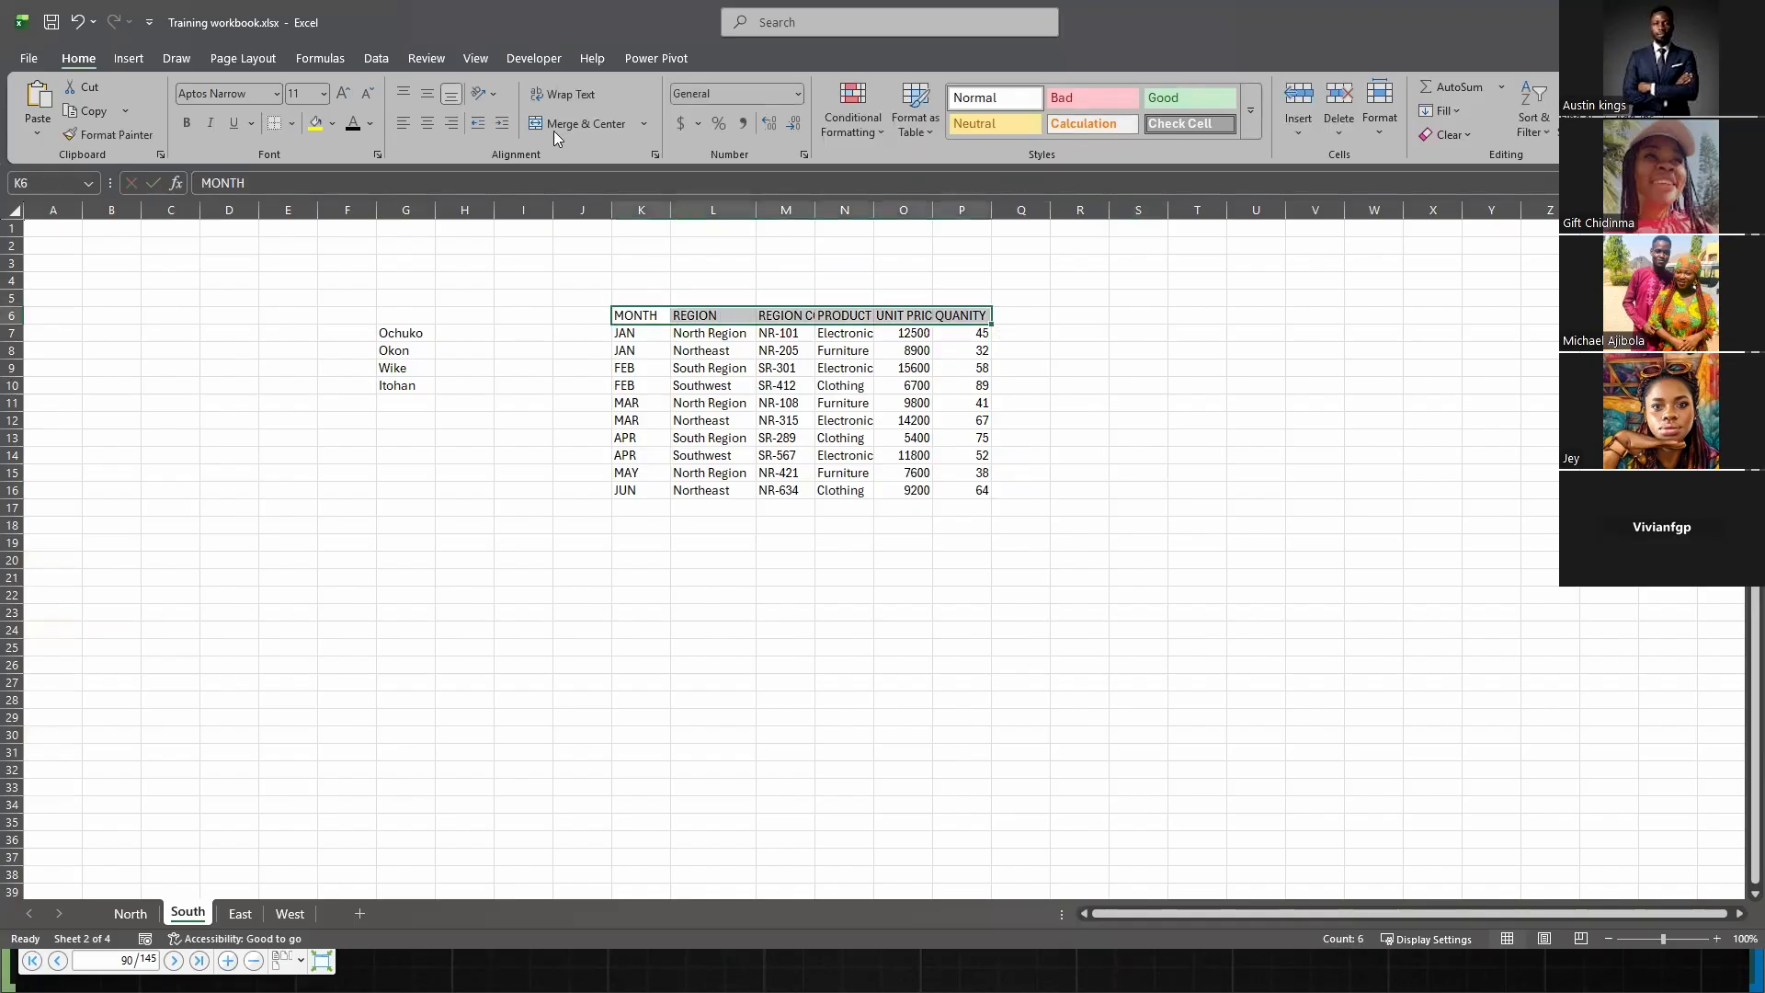
click(336, 129)
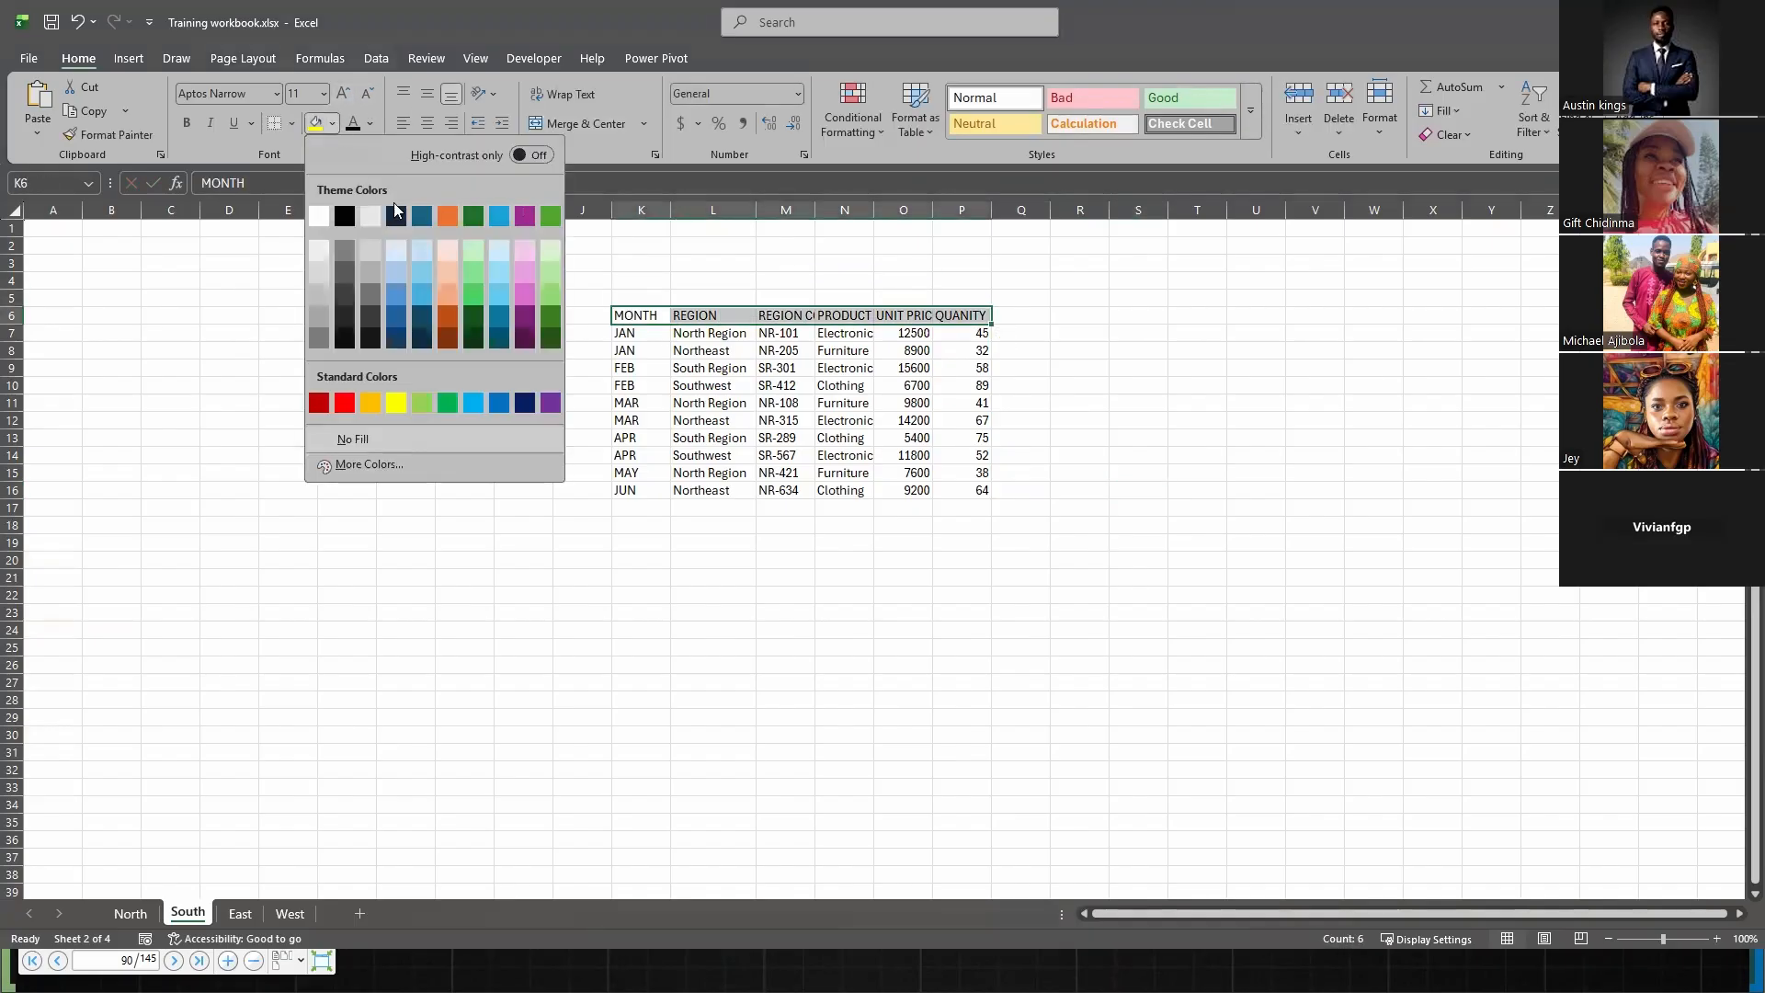
click(473, 244)
click(899, 420)
key(Right)
key(Right)
key(Right)
click(709, 437)
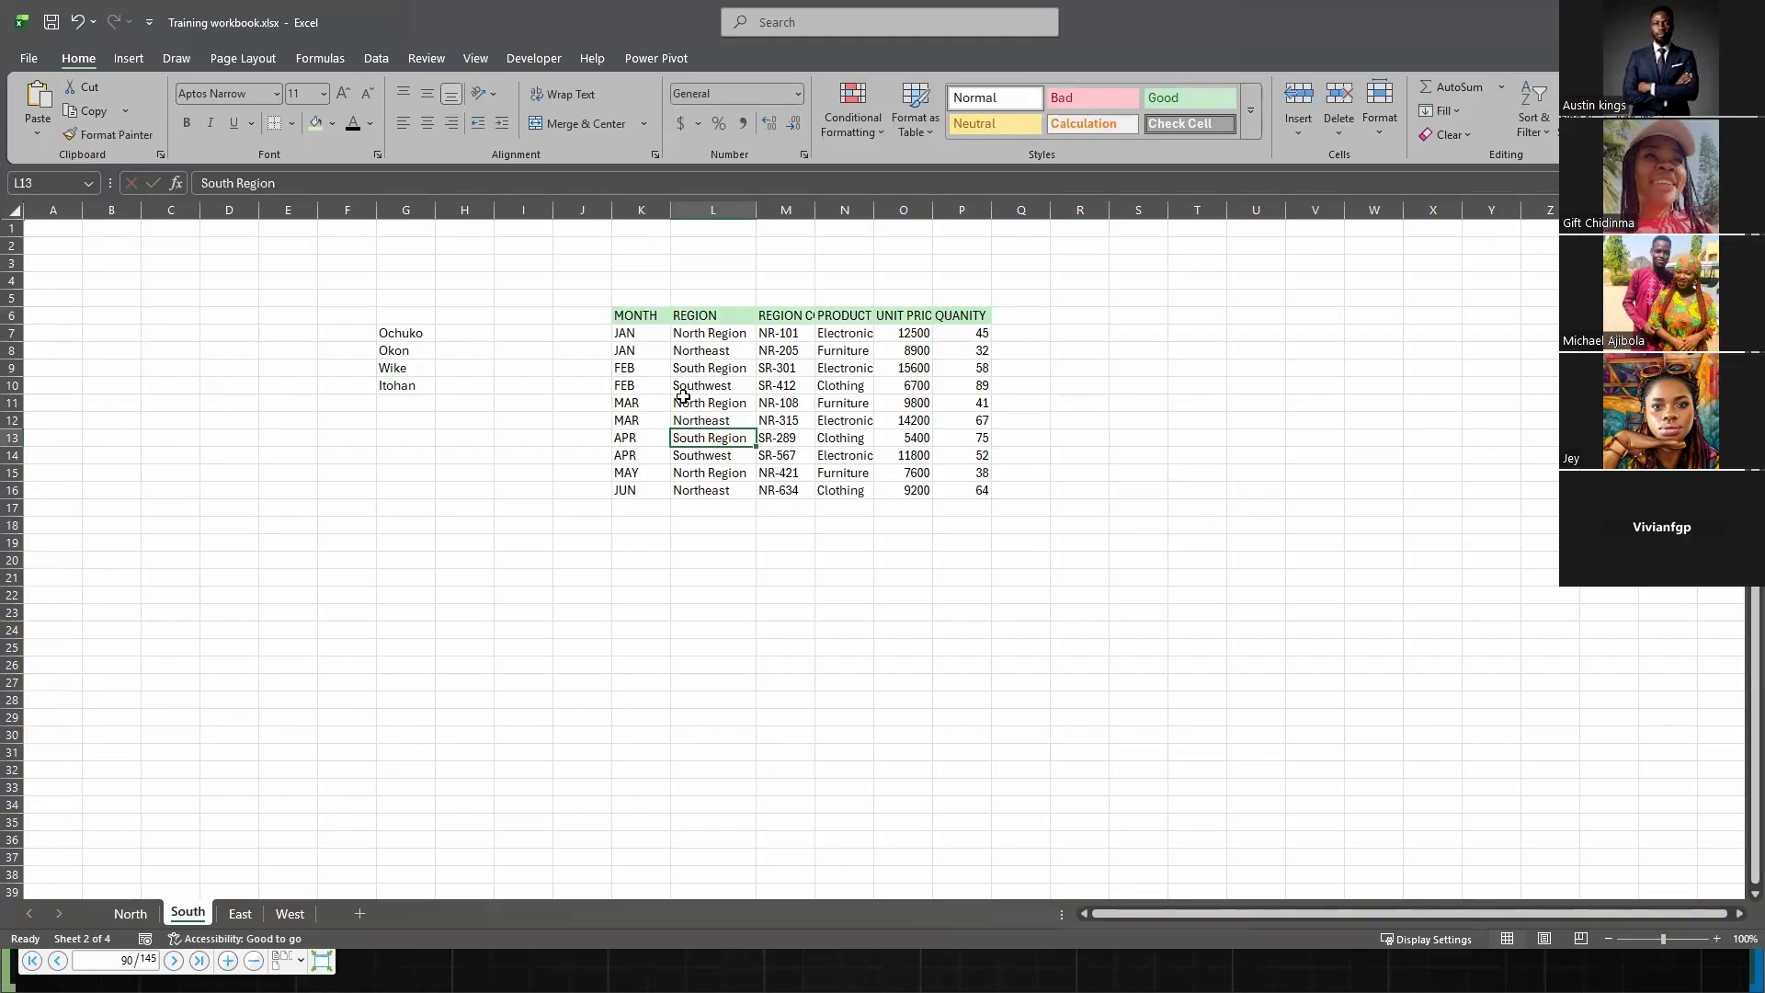
- Convert the data range K6:P16 into a table with headers
click(692, 367)
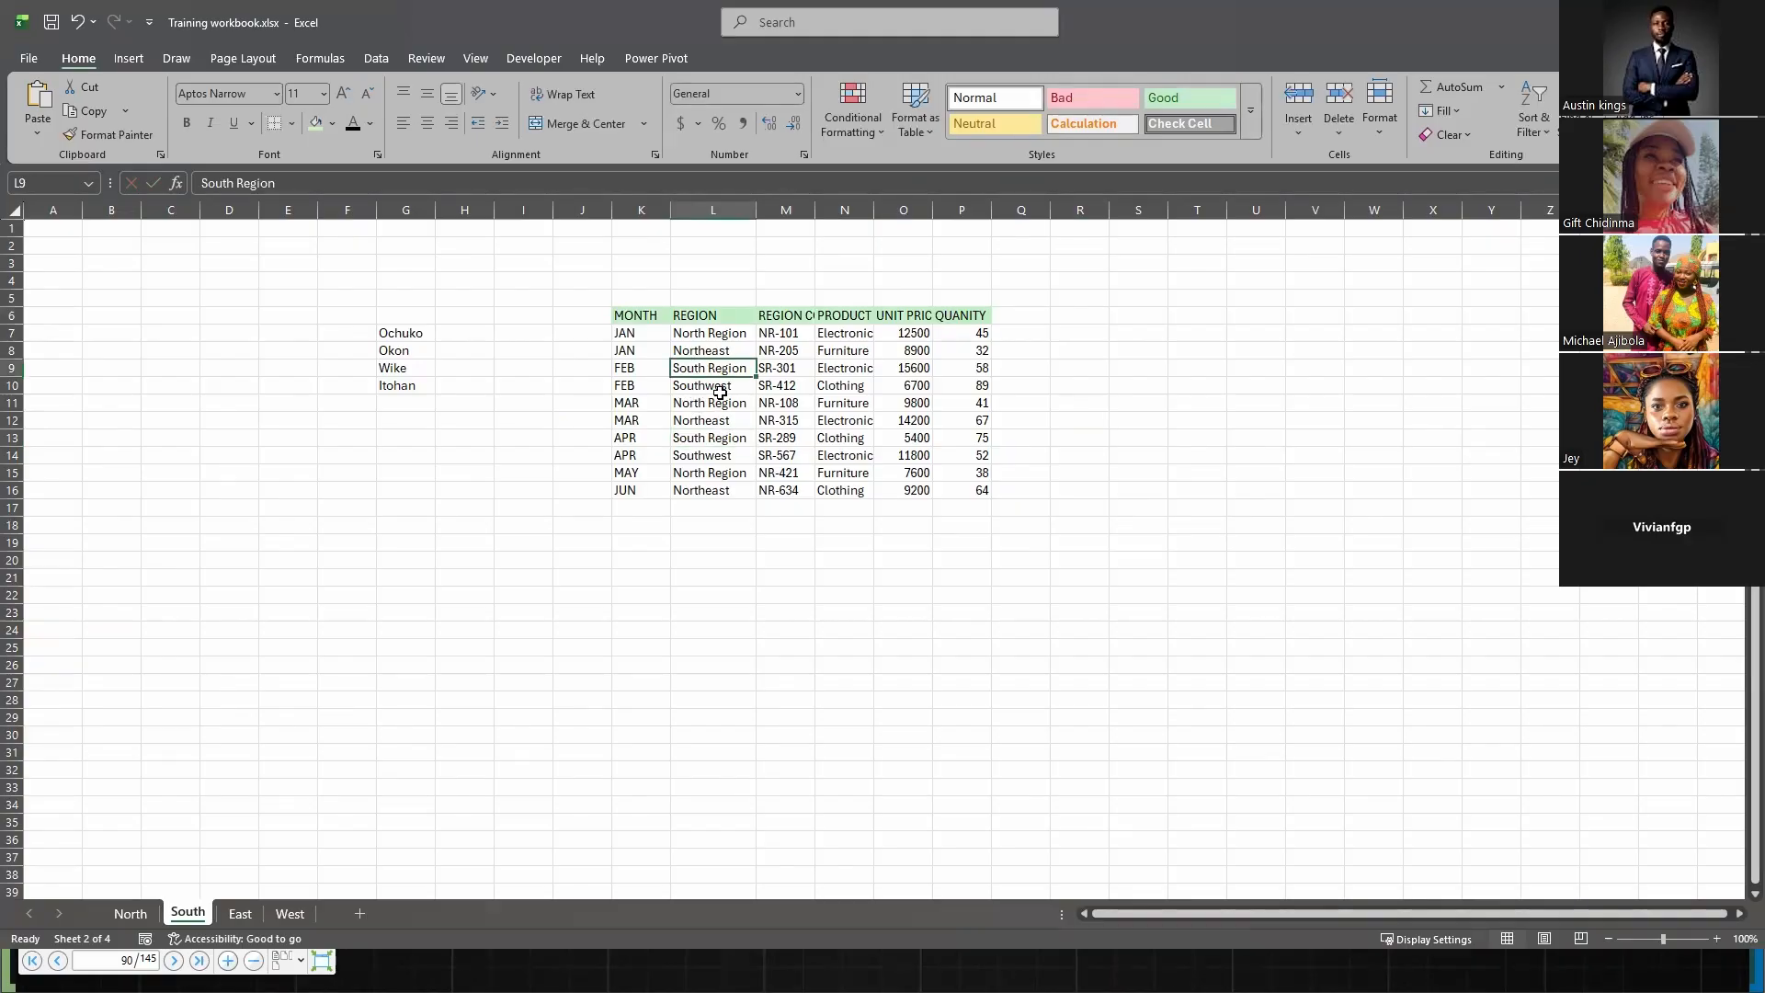
click(788, 368)
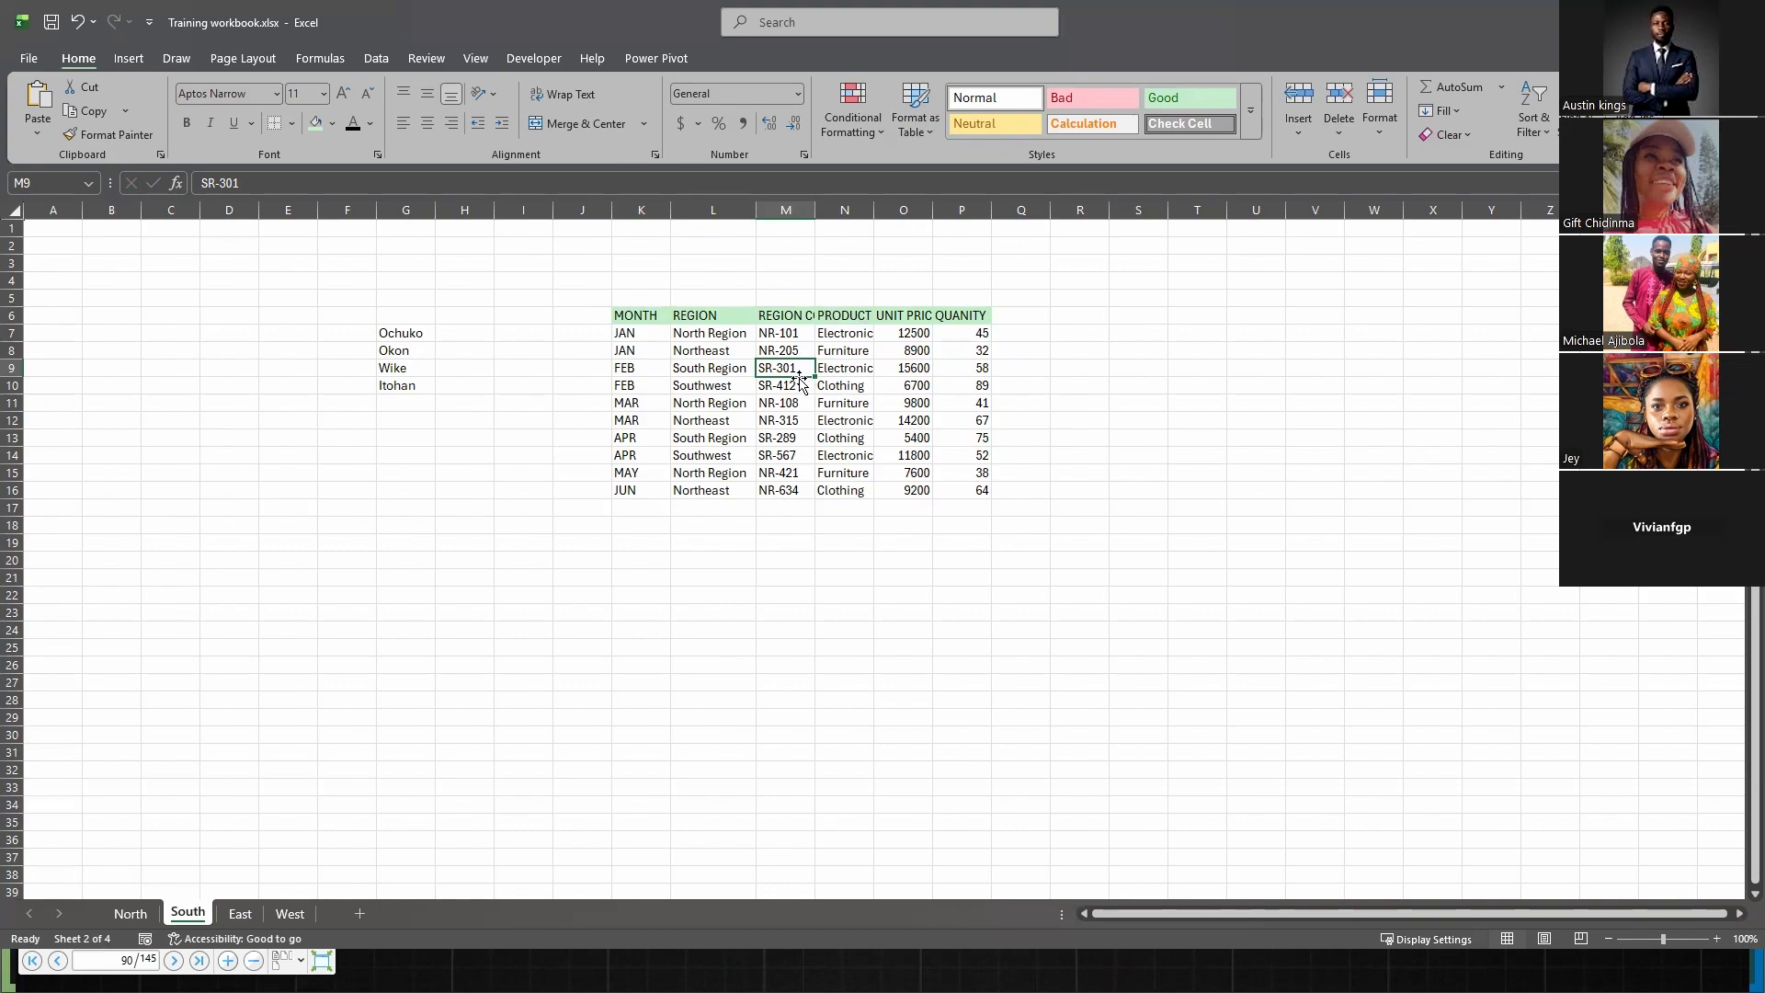
click(797, 419)
key(ctrl+t)
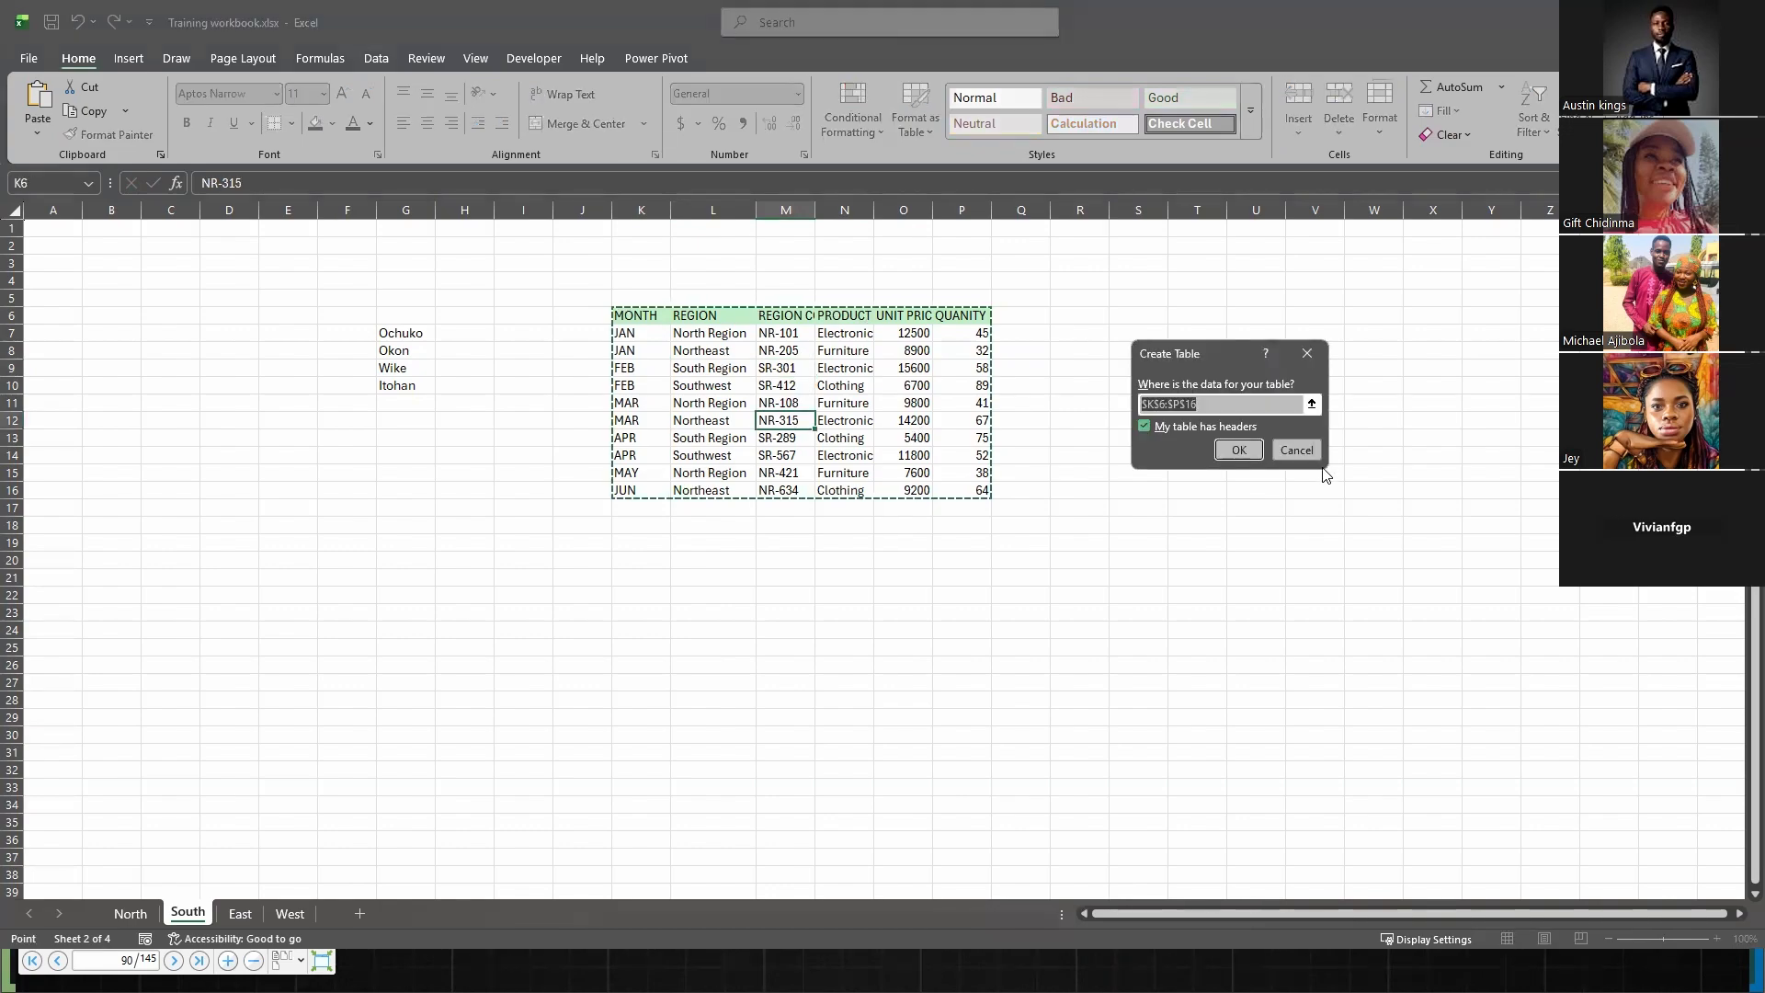
drag(1195, 358, 477, 462)
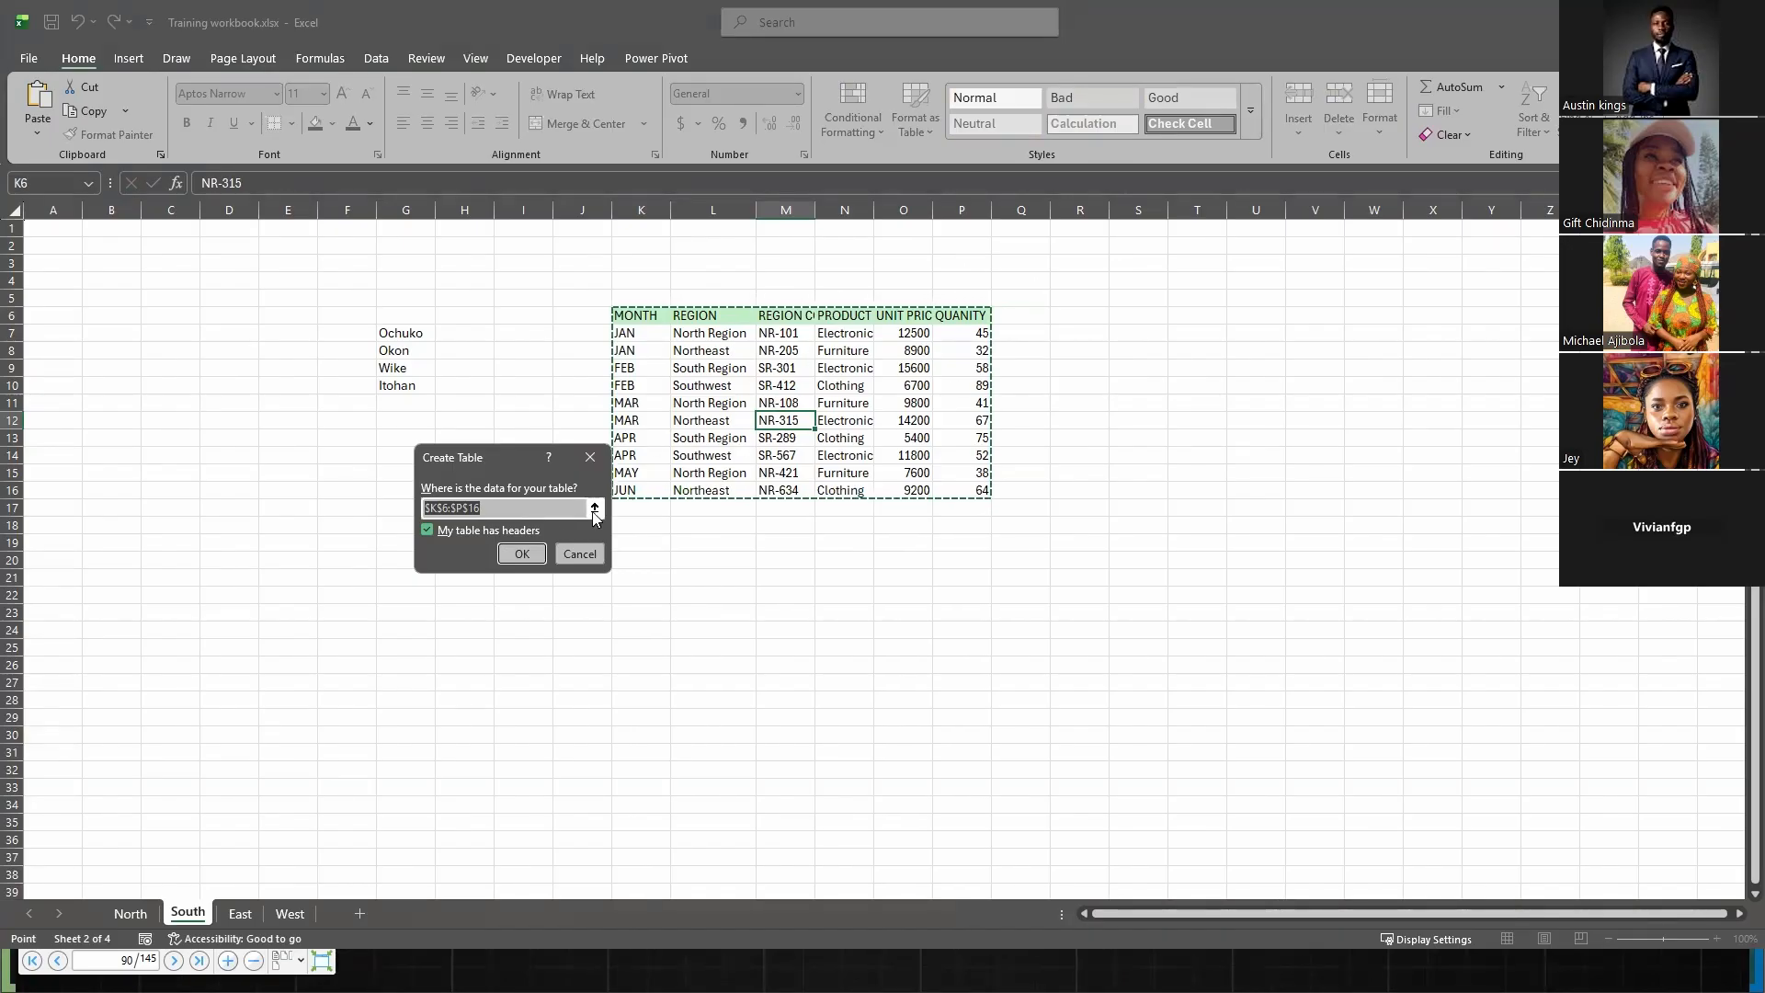
click(522, 554)
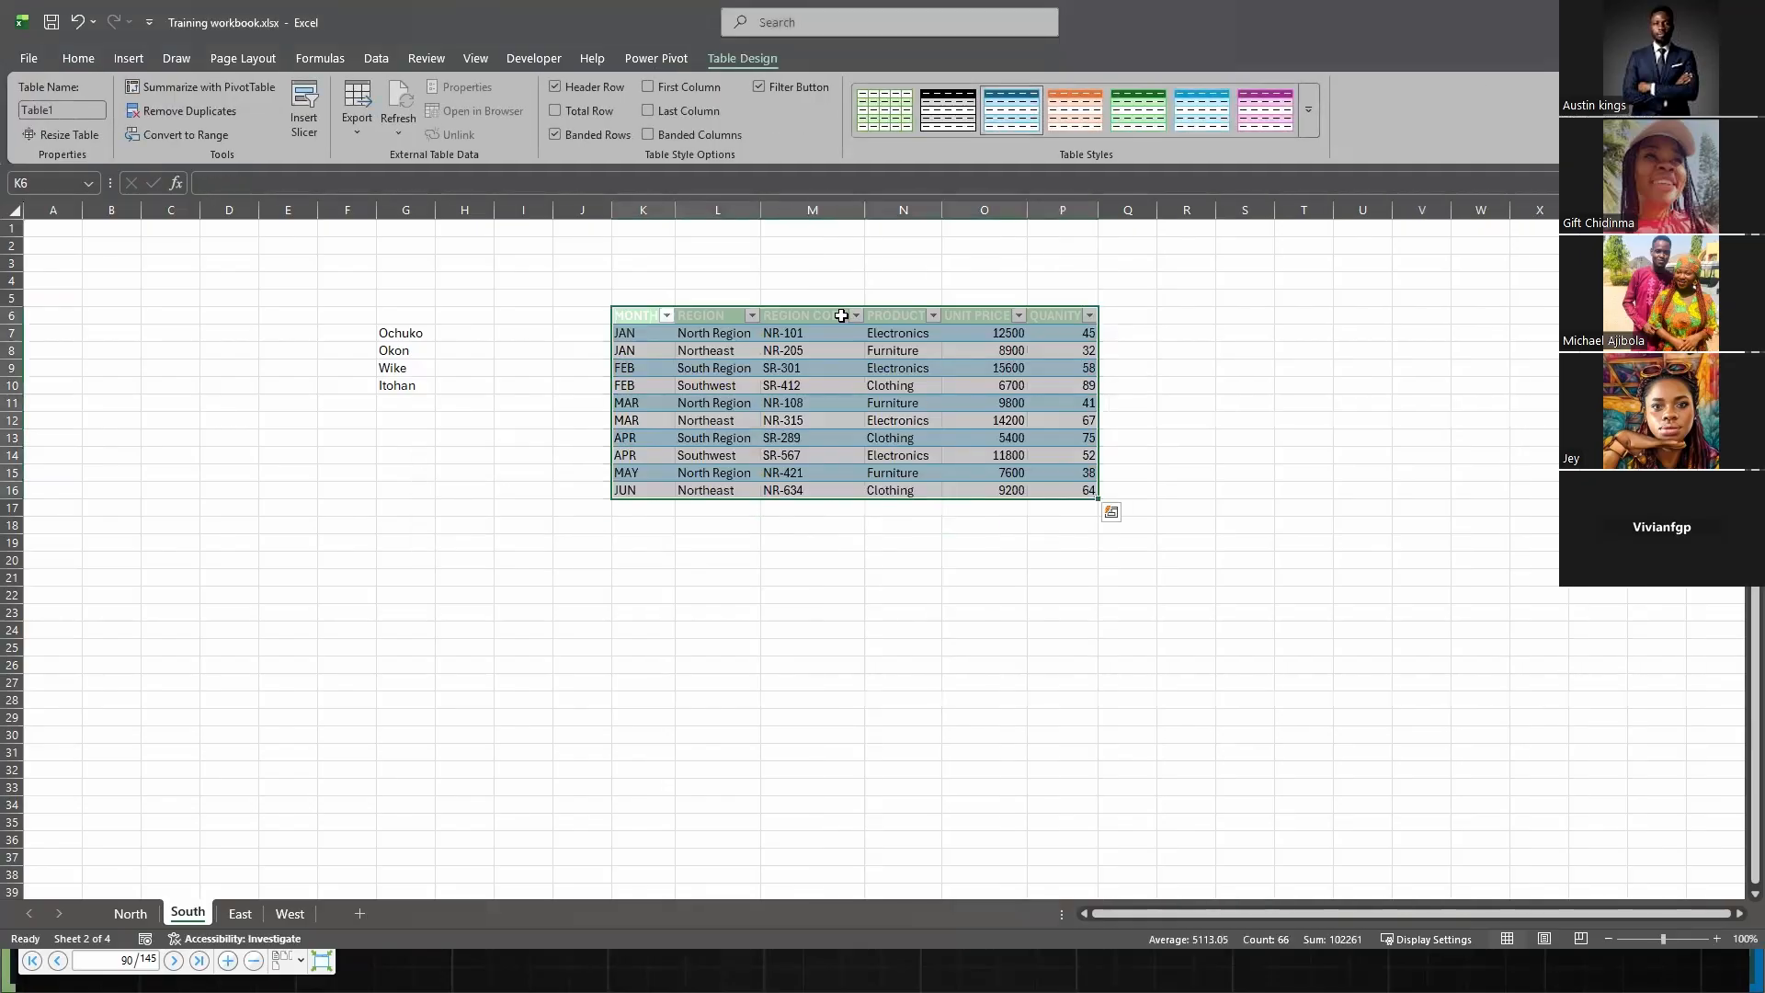
click(770, 658)
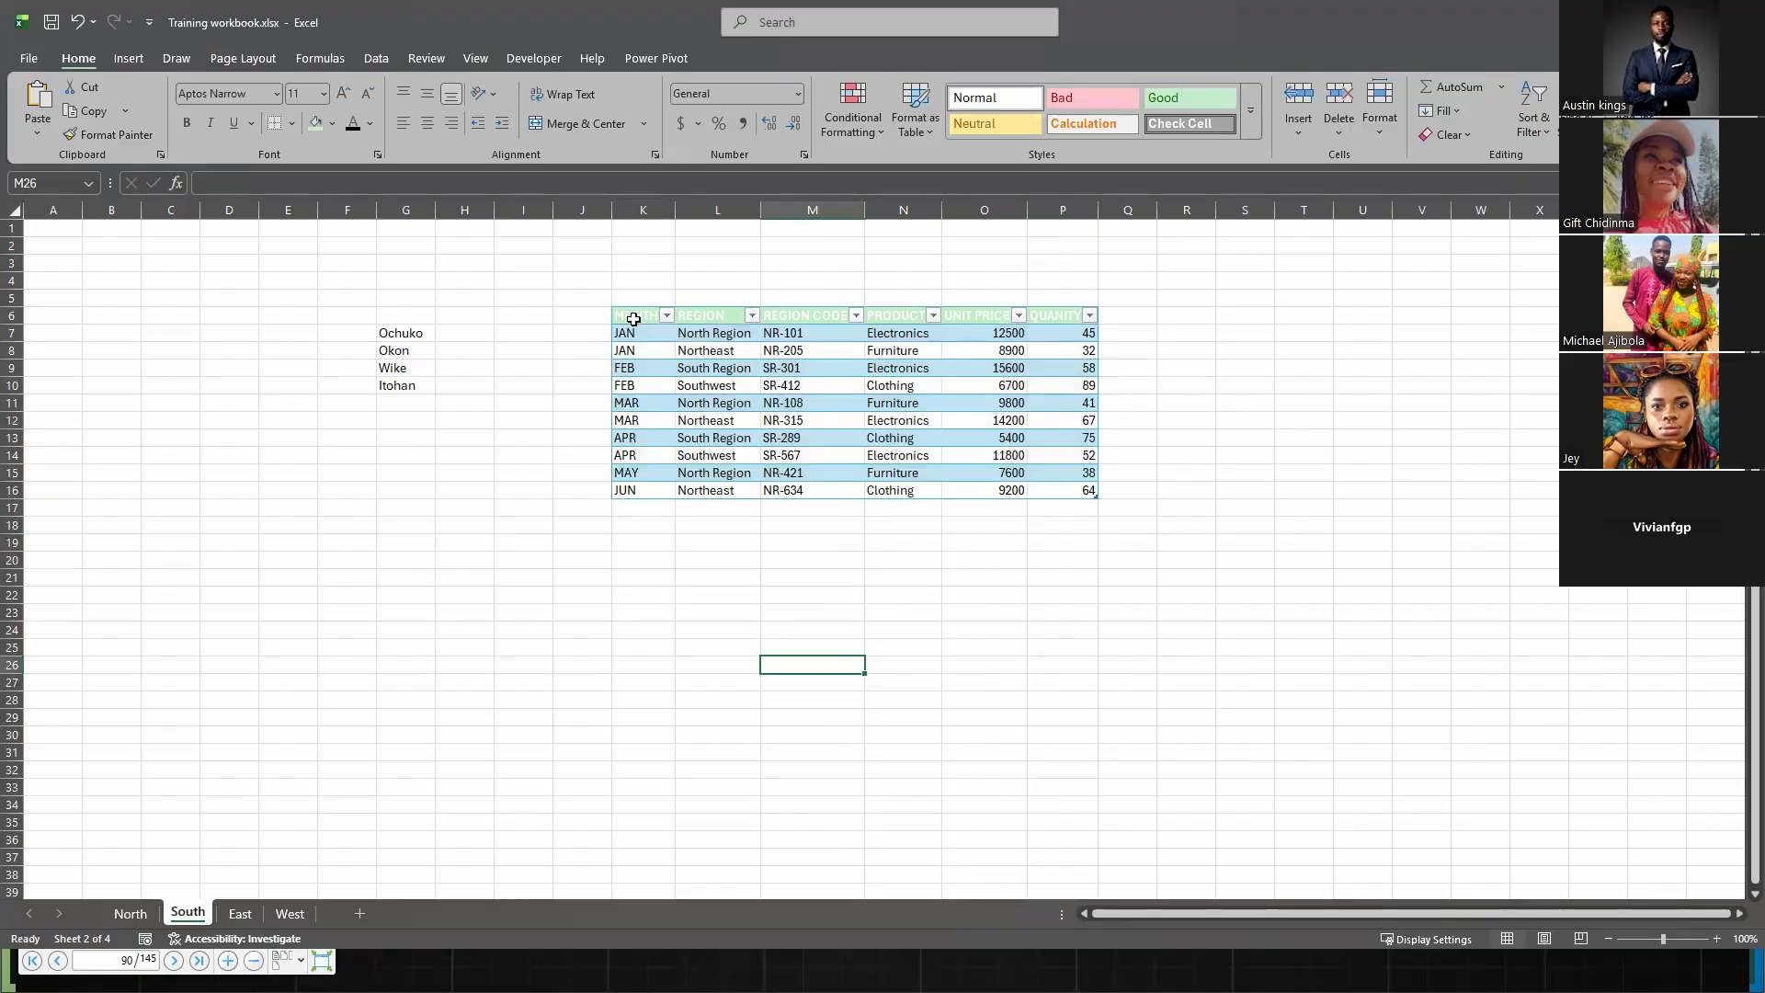
- Change the text colour of the table's header row K6:P6 to black
drag(639, 317, 1069, 309)
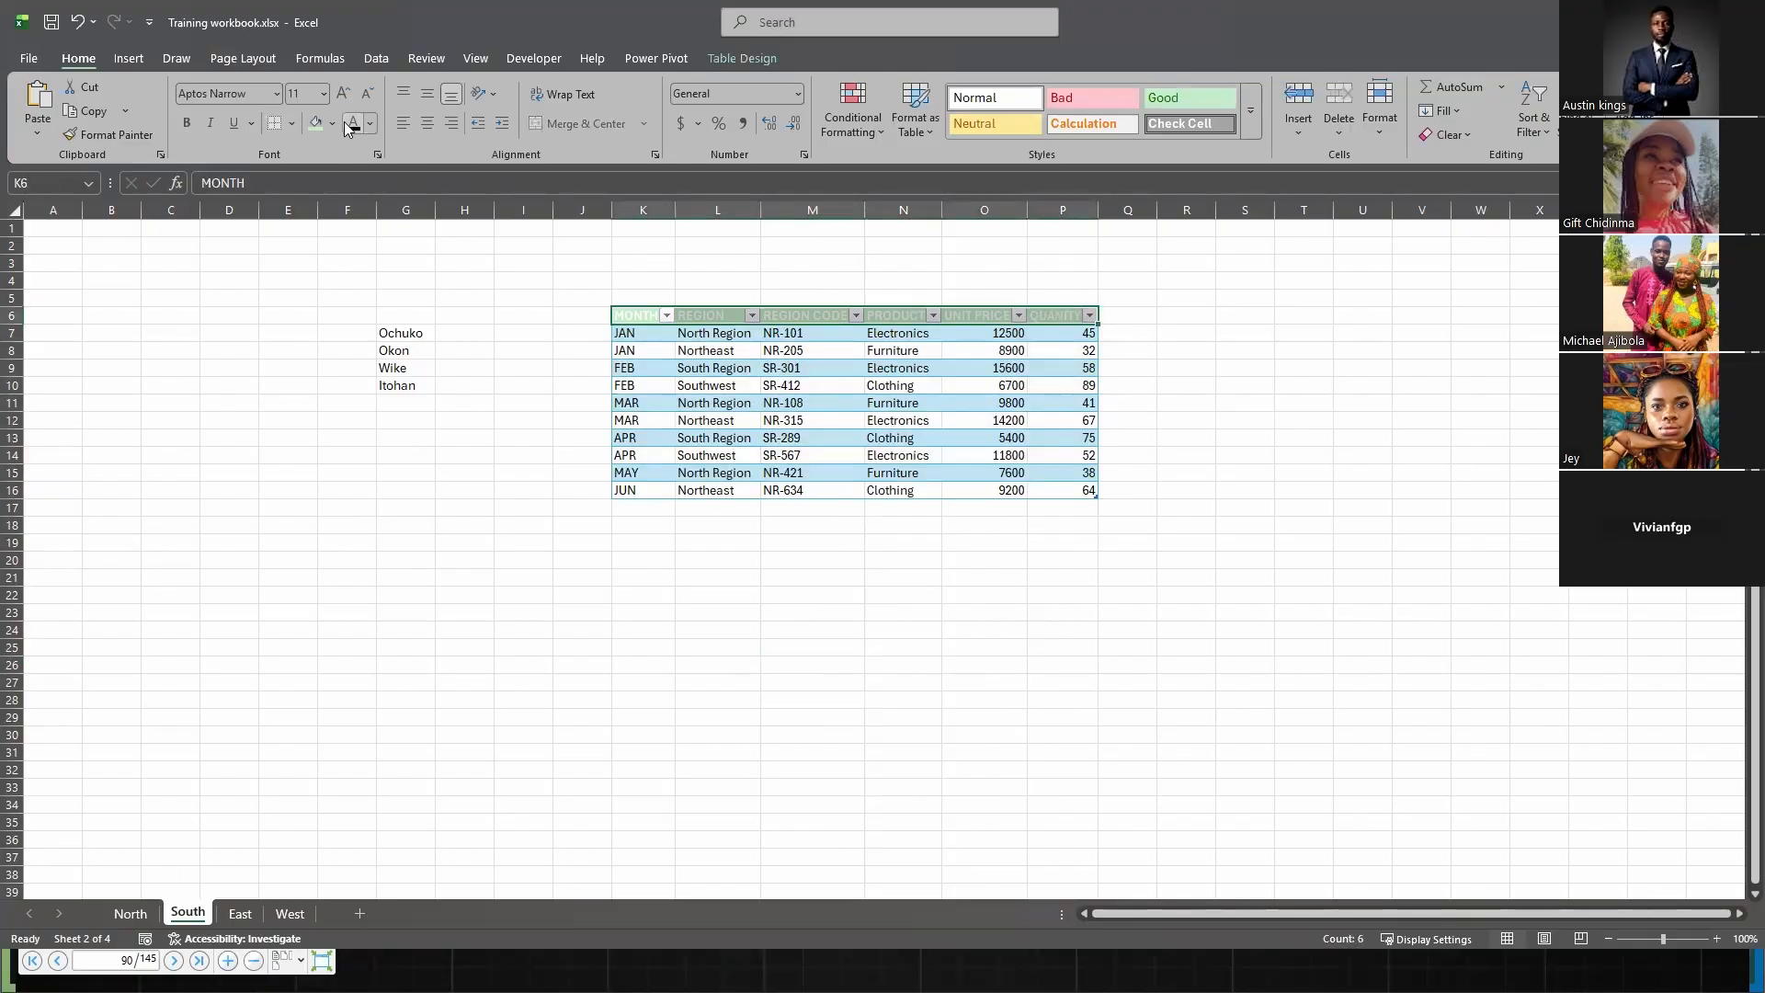
click(737, 630)
click(575, 403)
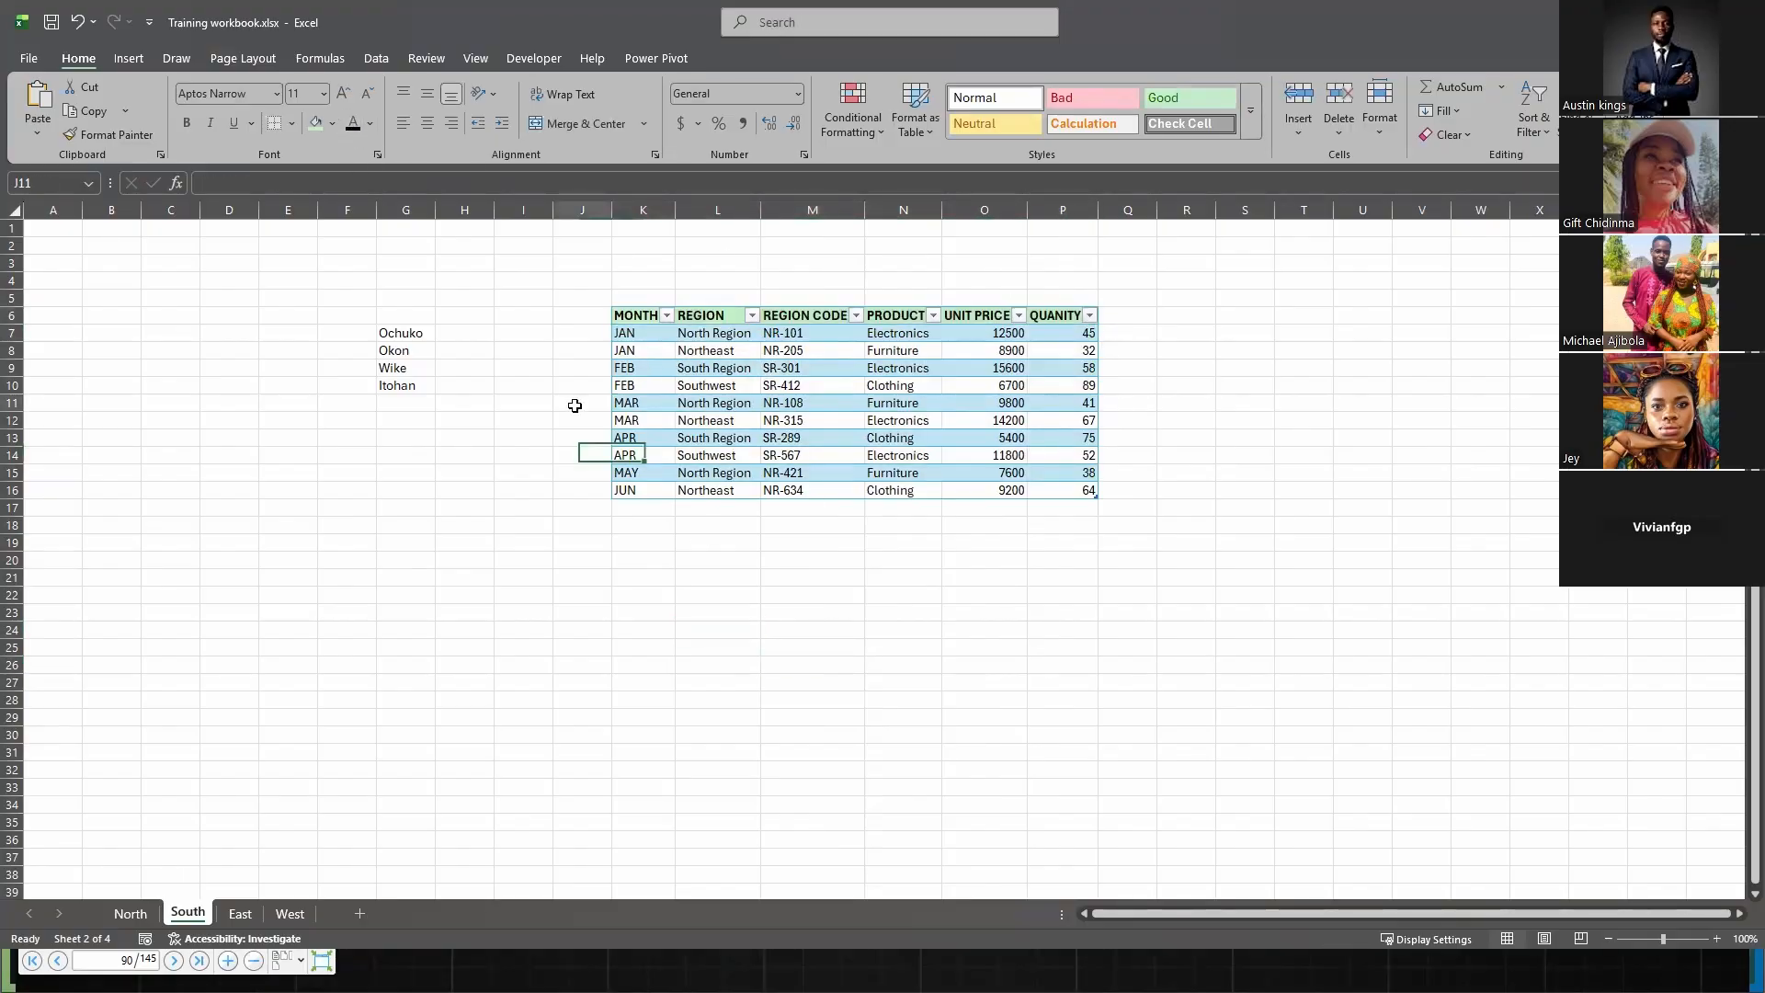
- Examine the sort and filter options of the MONTH, REGION and REGION CODE headers without filtering the table
click(937, 370)
click(901, 382)
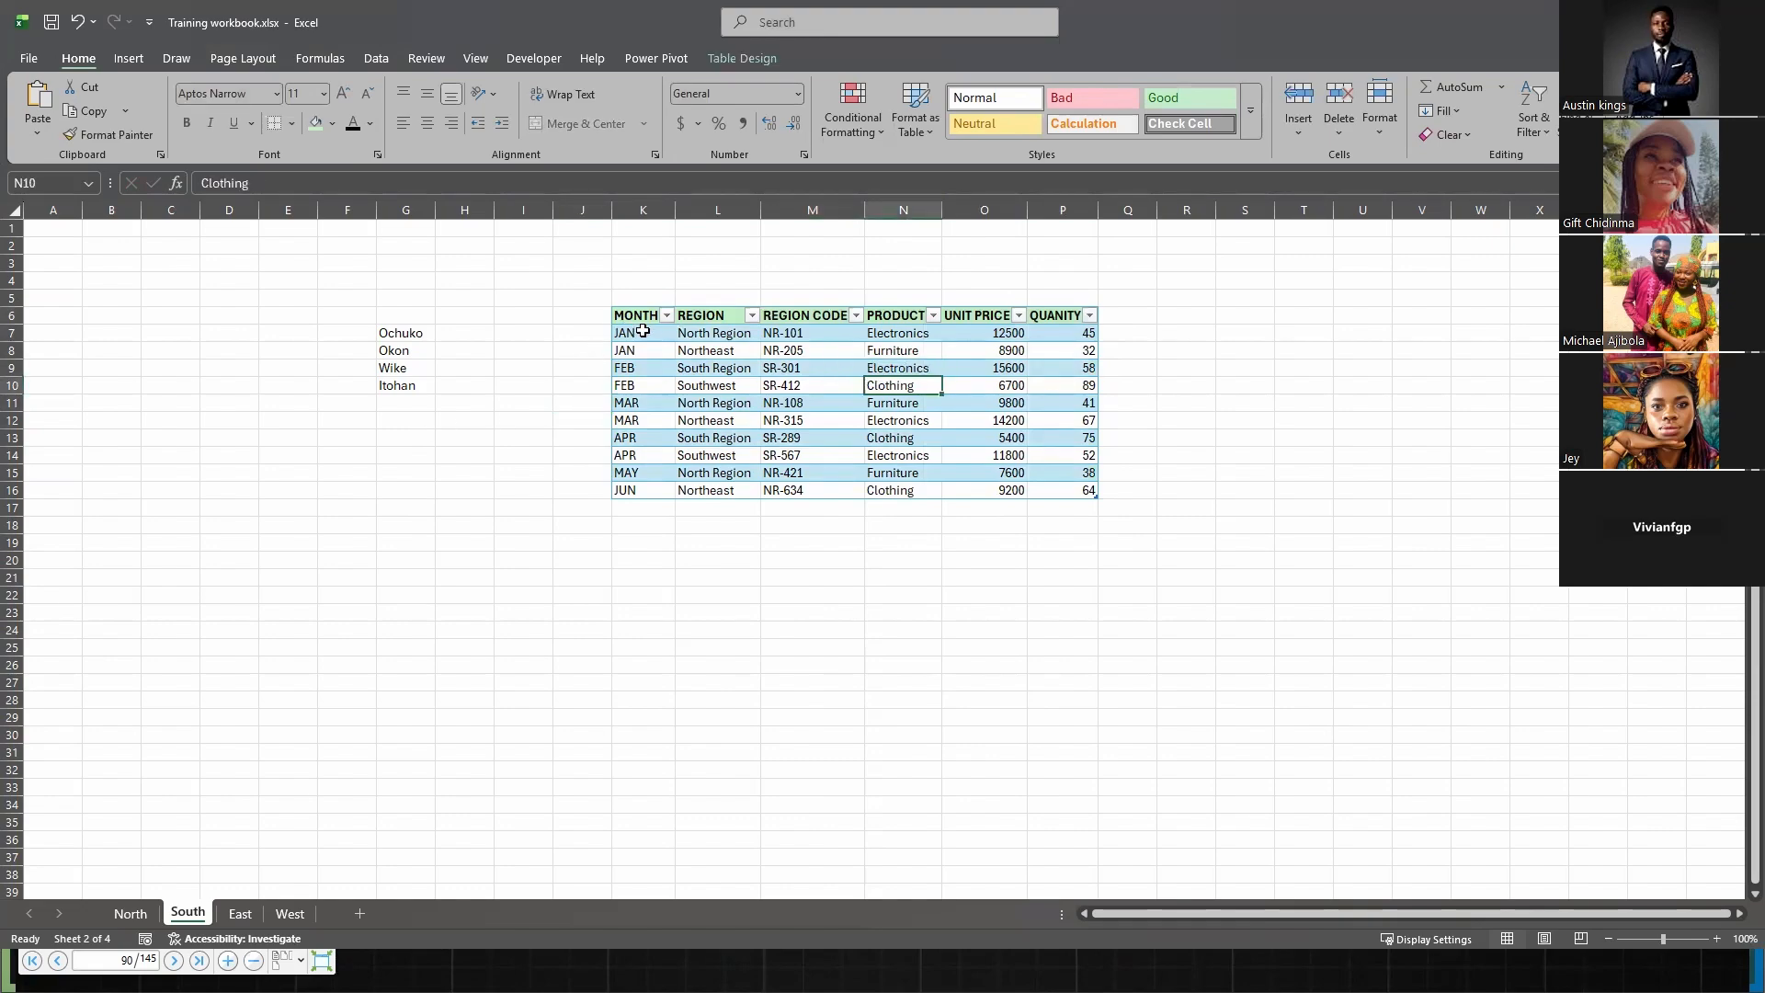
click(667, 316)
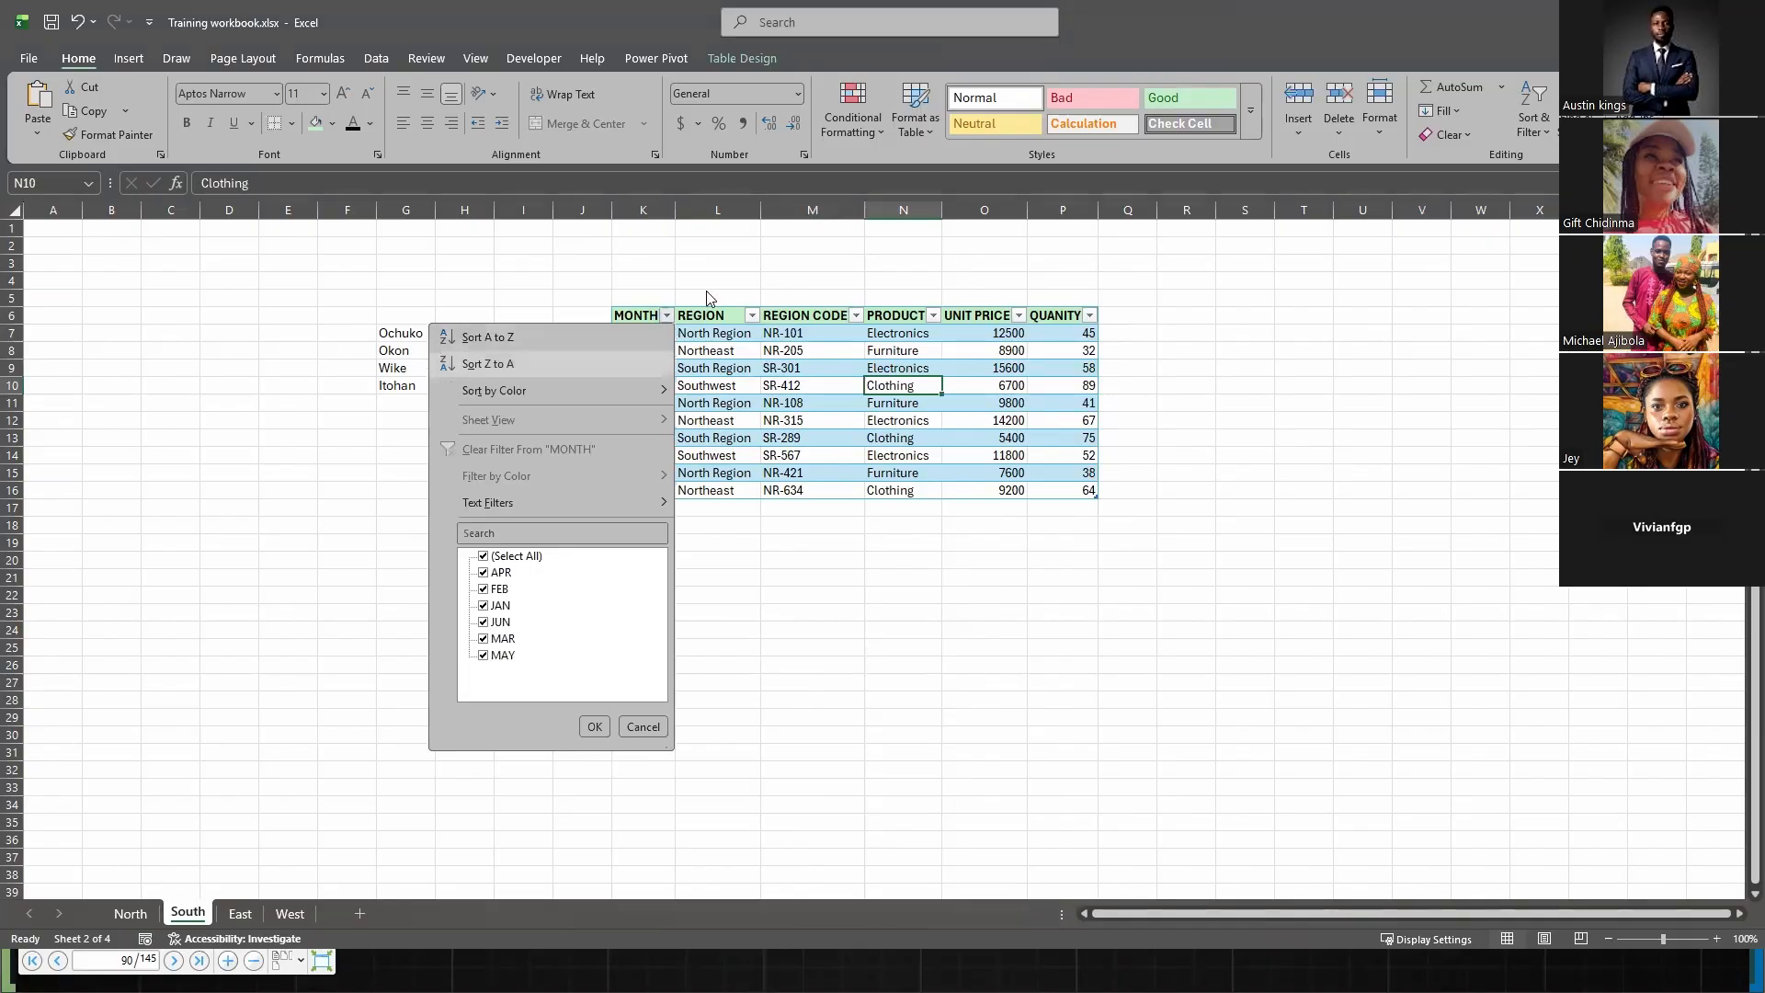
click(752, 315)
click(752, 315)
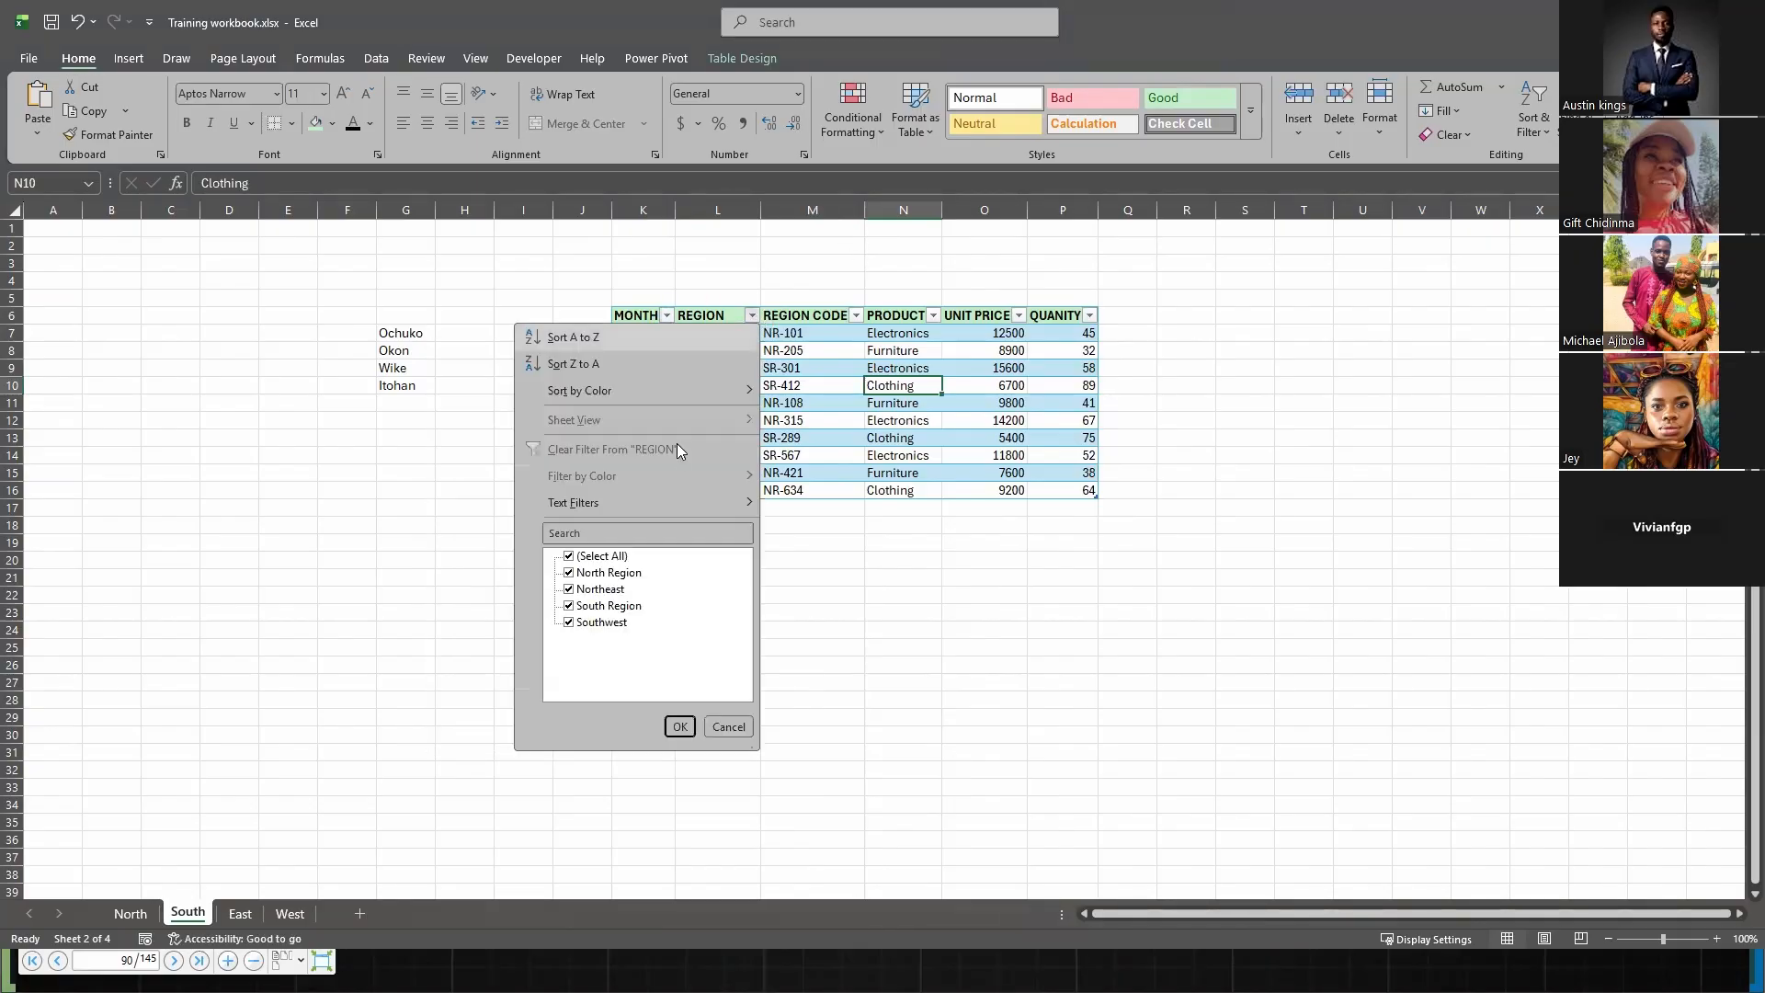
click(680, 726)
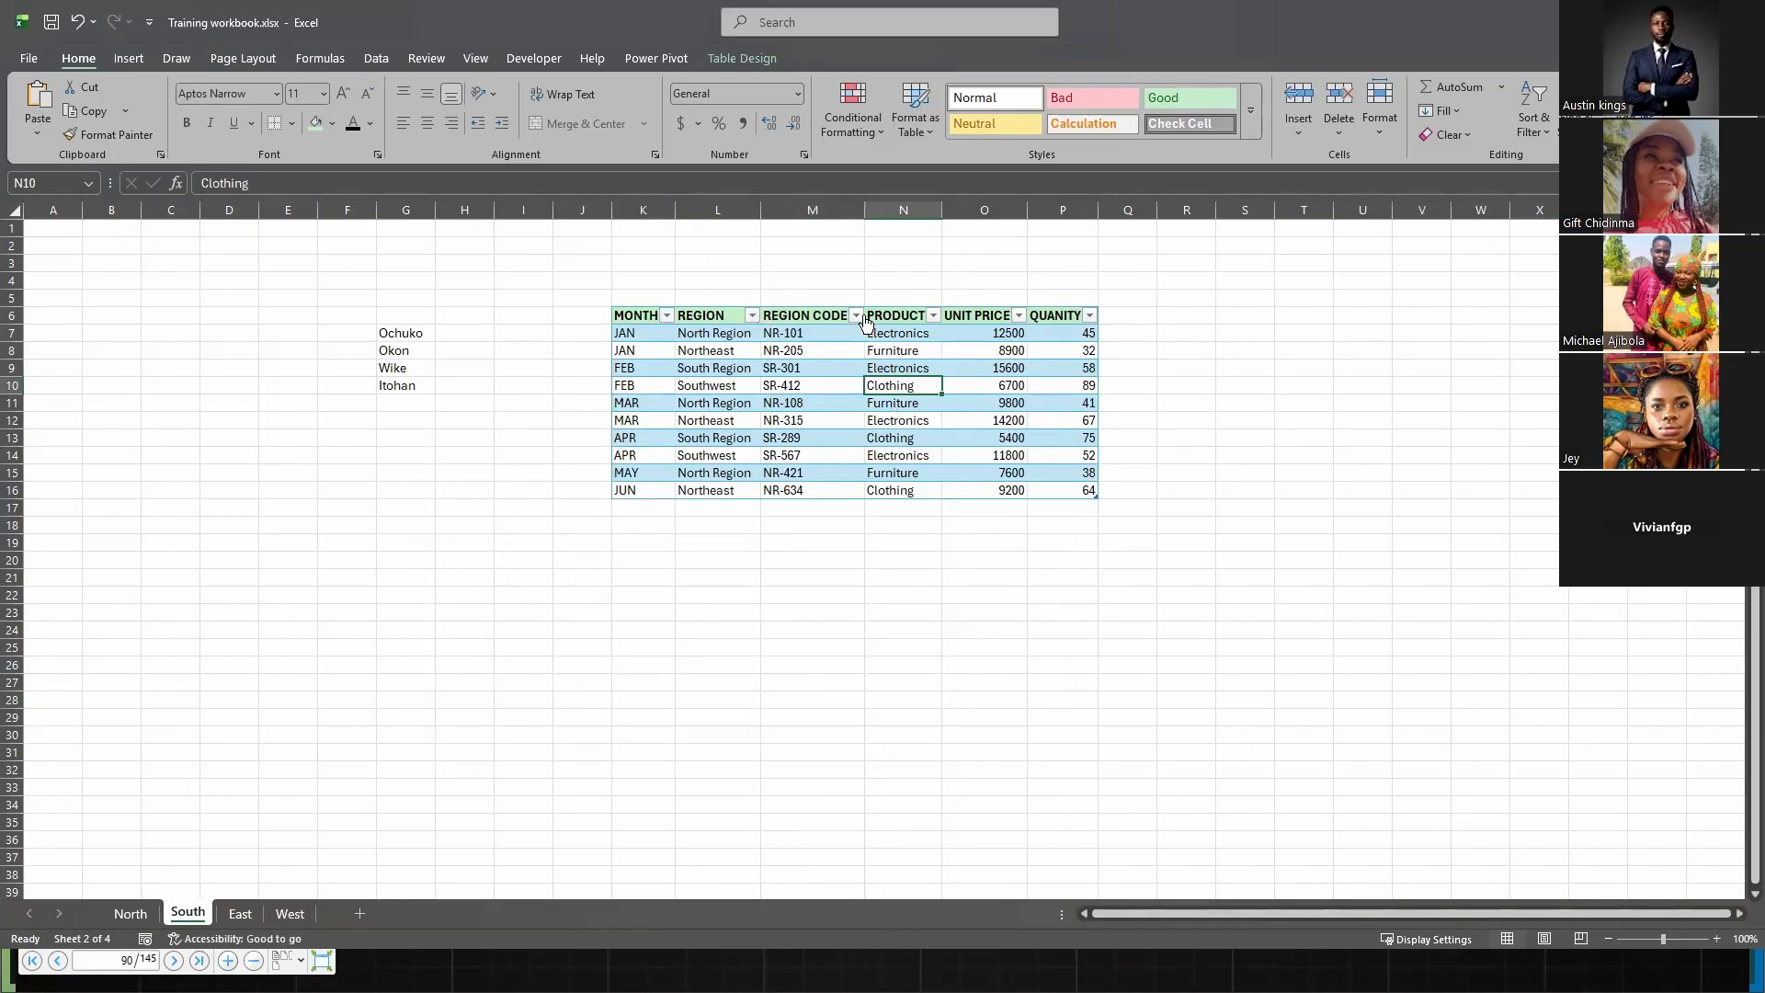
click(856, 315)
click(971, 423)
click(932, 352)
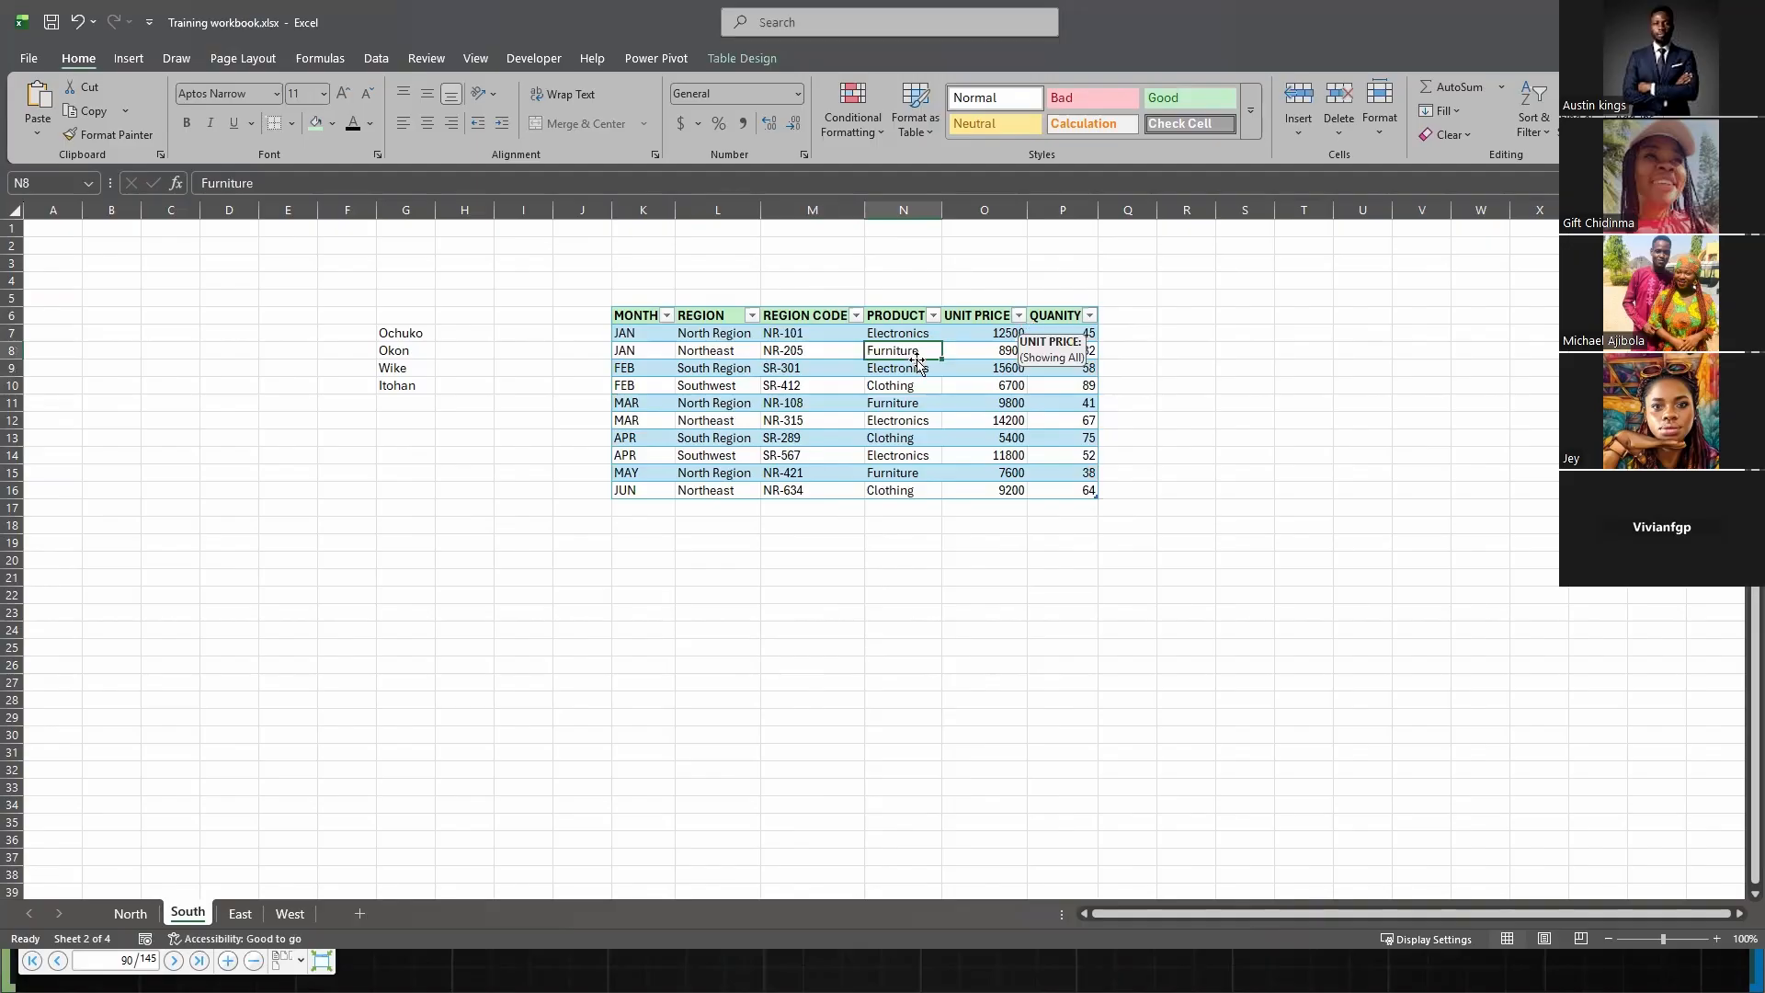
click(922, 403)
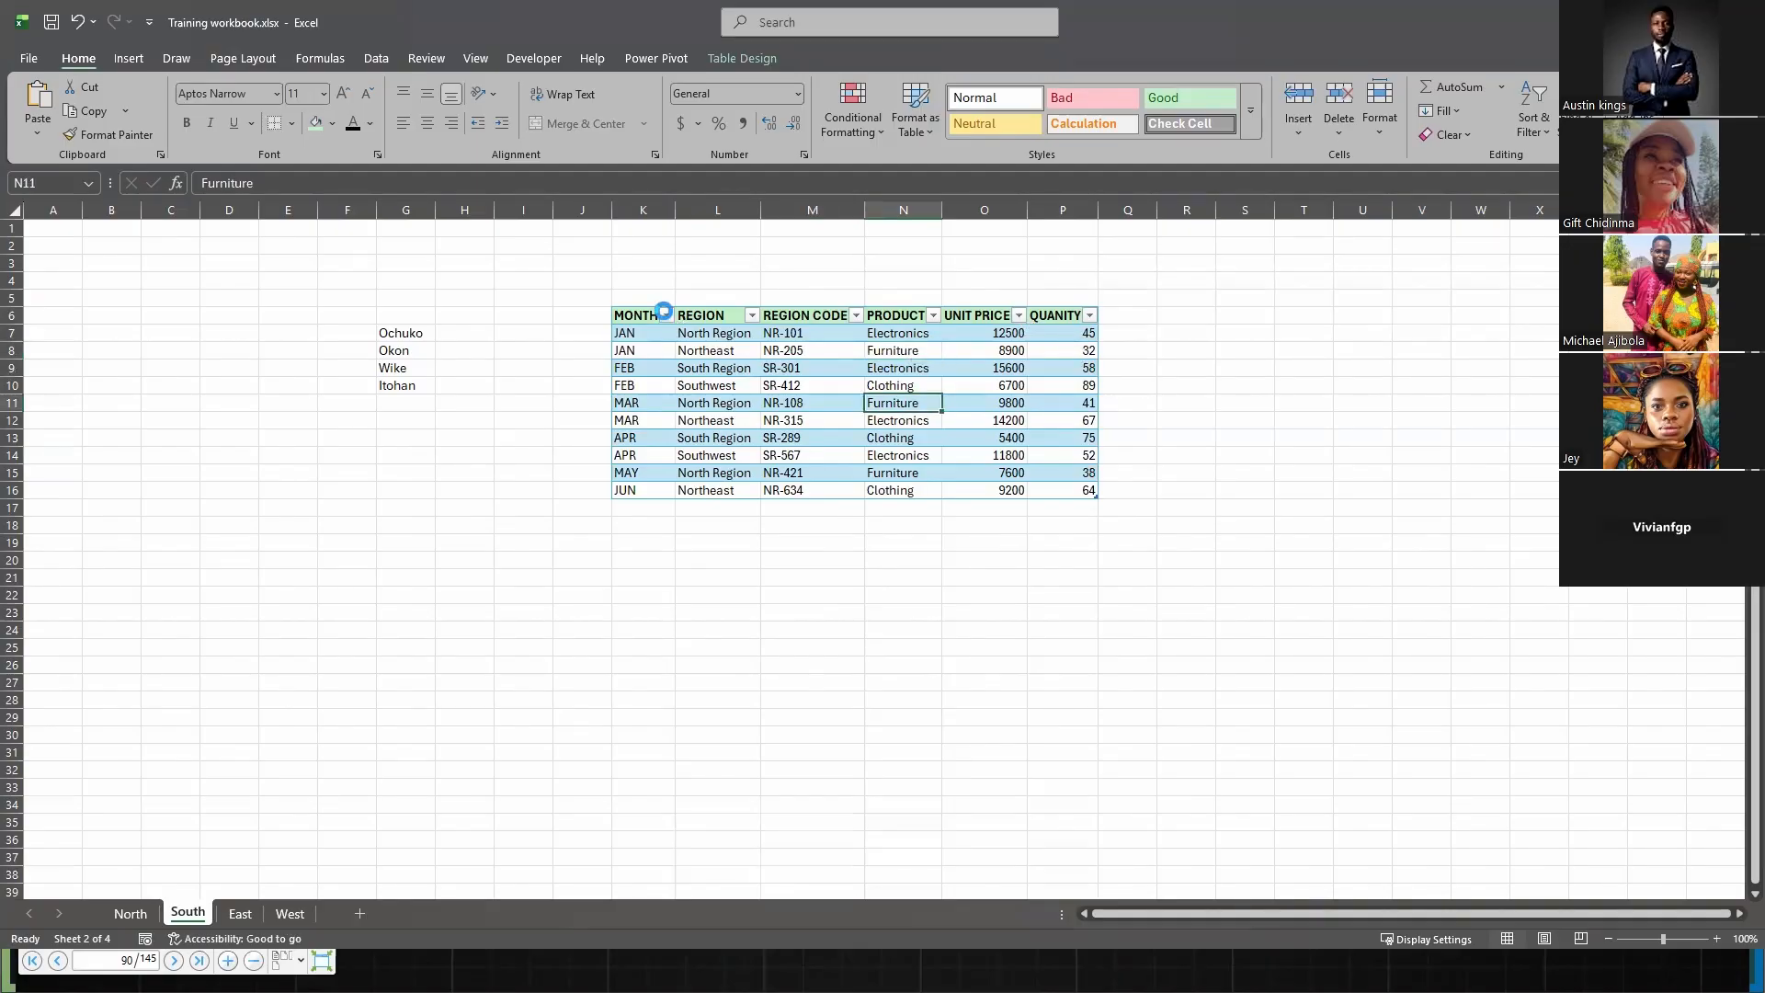
click(667, 315)
click(983, 344)
click(973, 365)
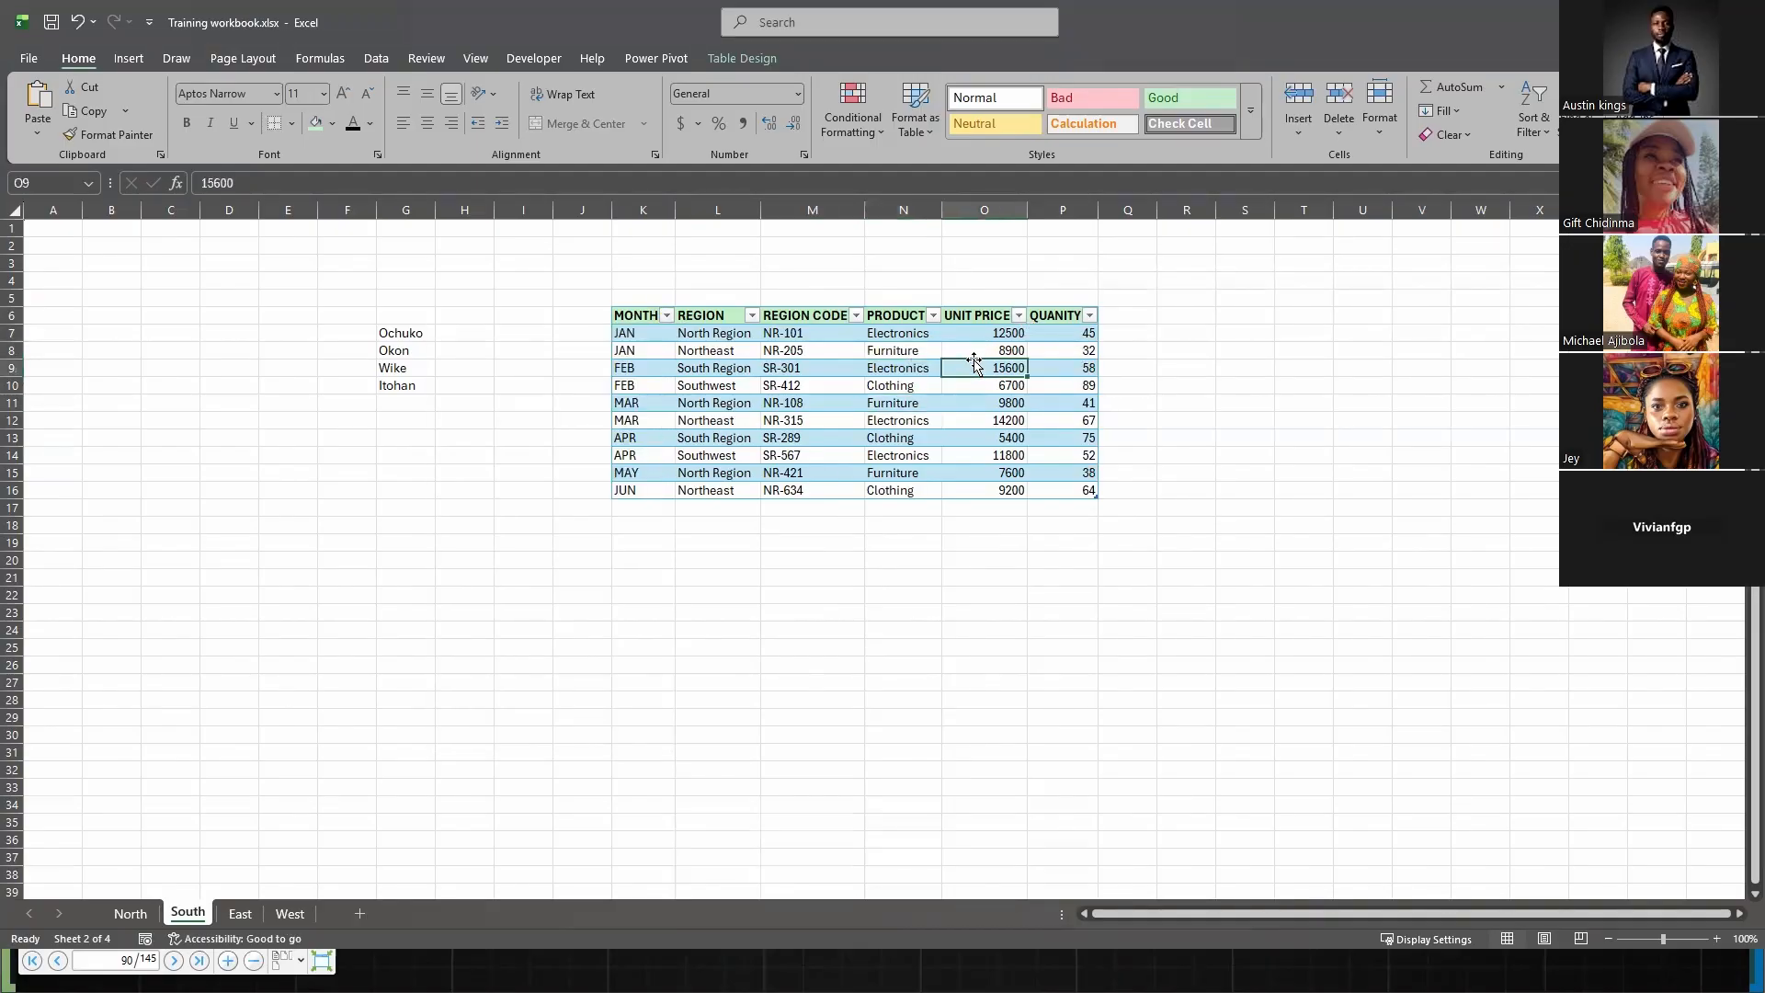
- Undo the header text colour change and the table conversion
key(ctrl+z)
key(ctrl+z)
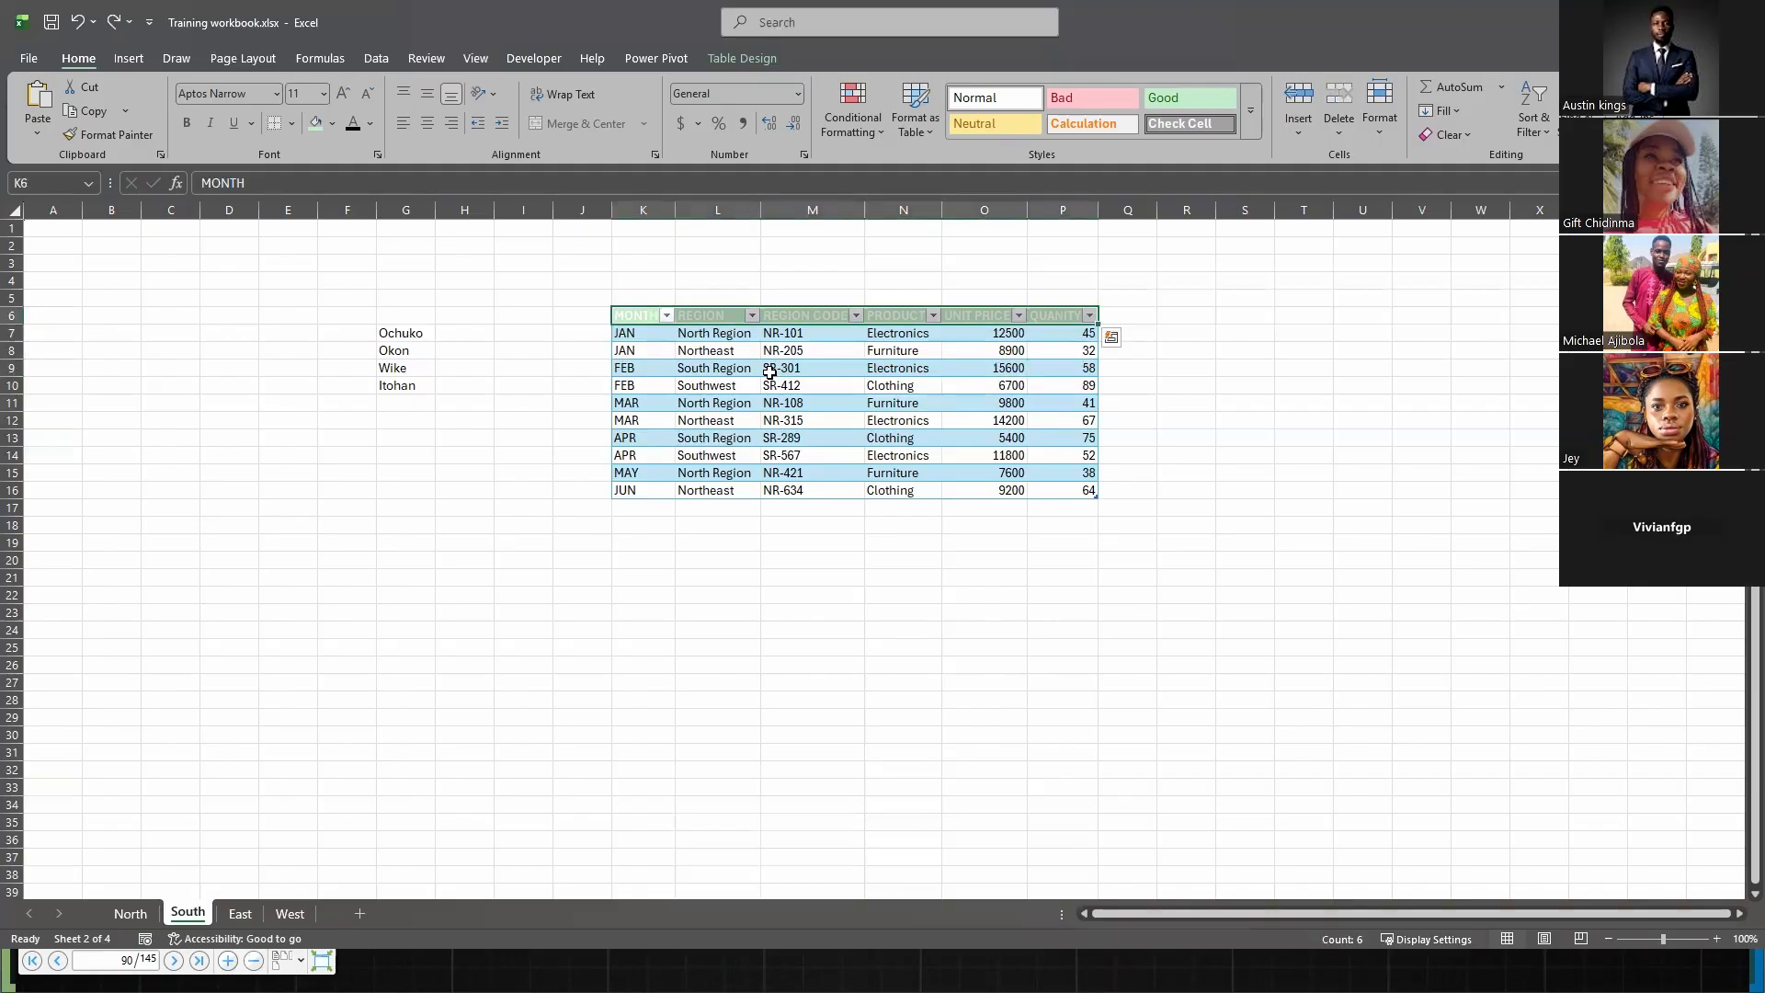
click(796, 405)
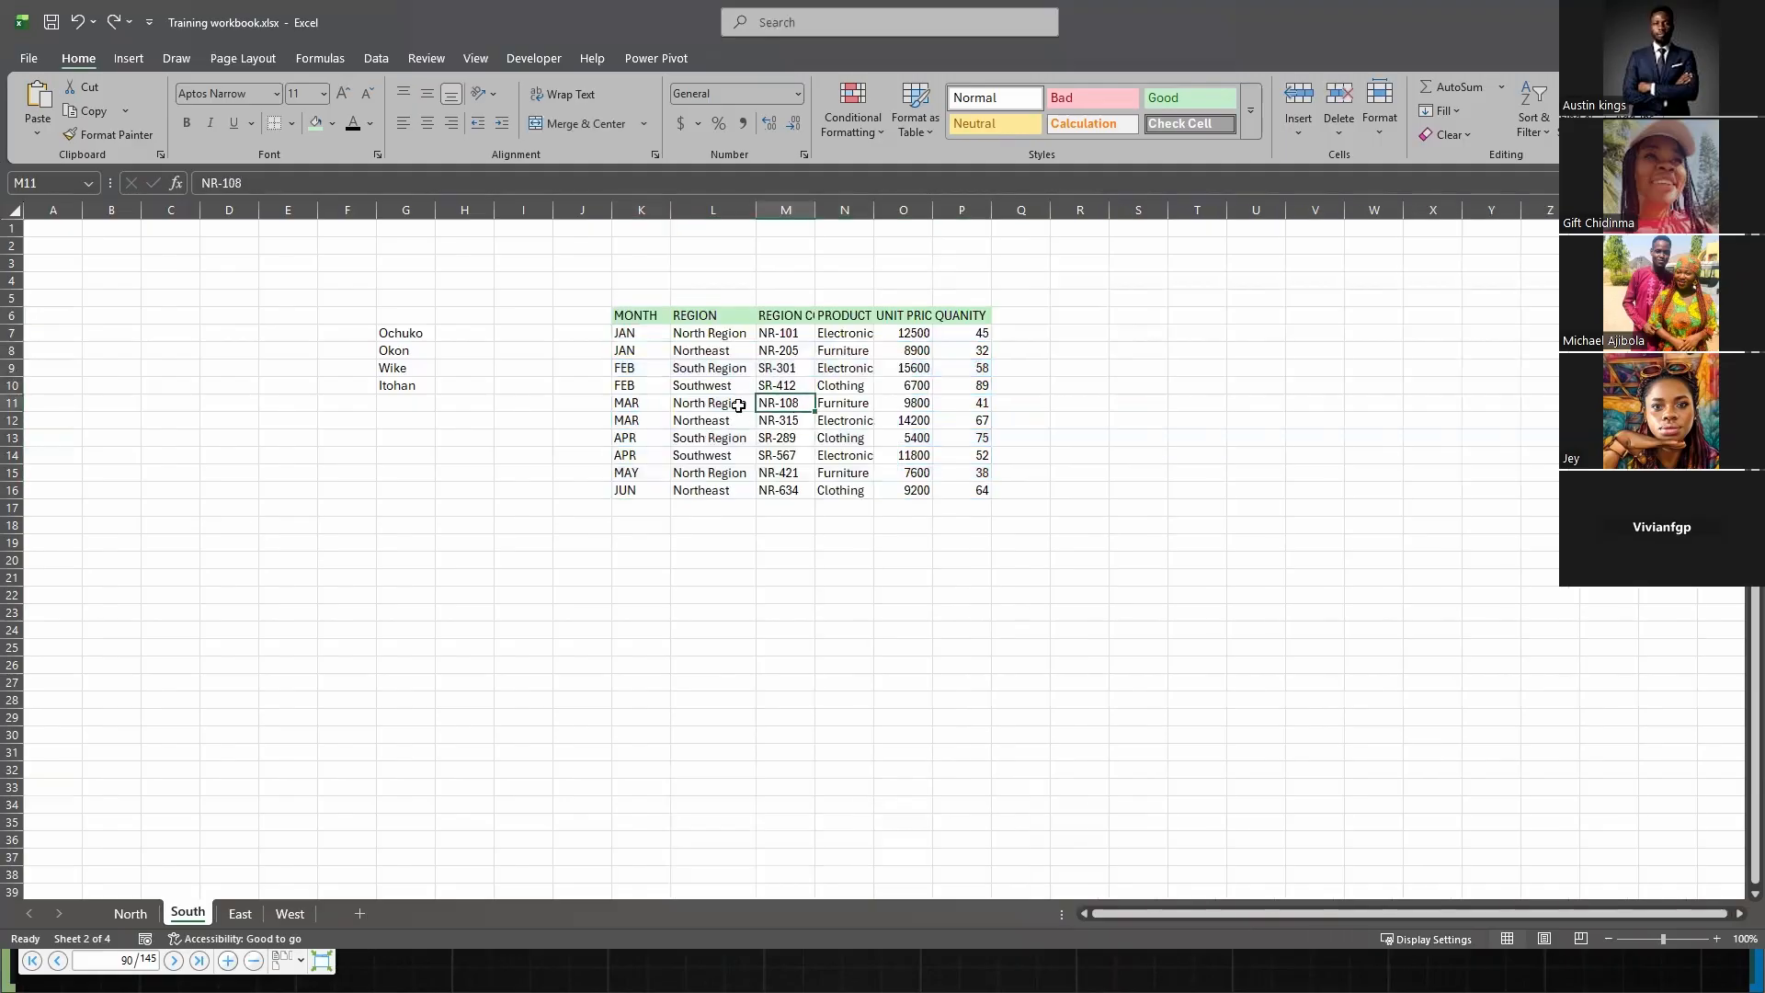
click(697, 434)
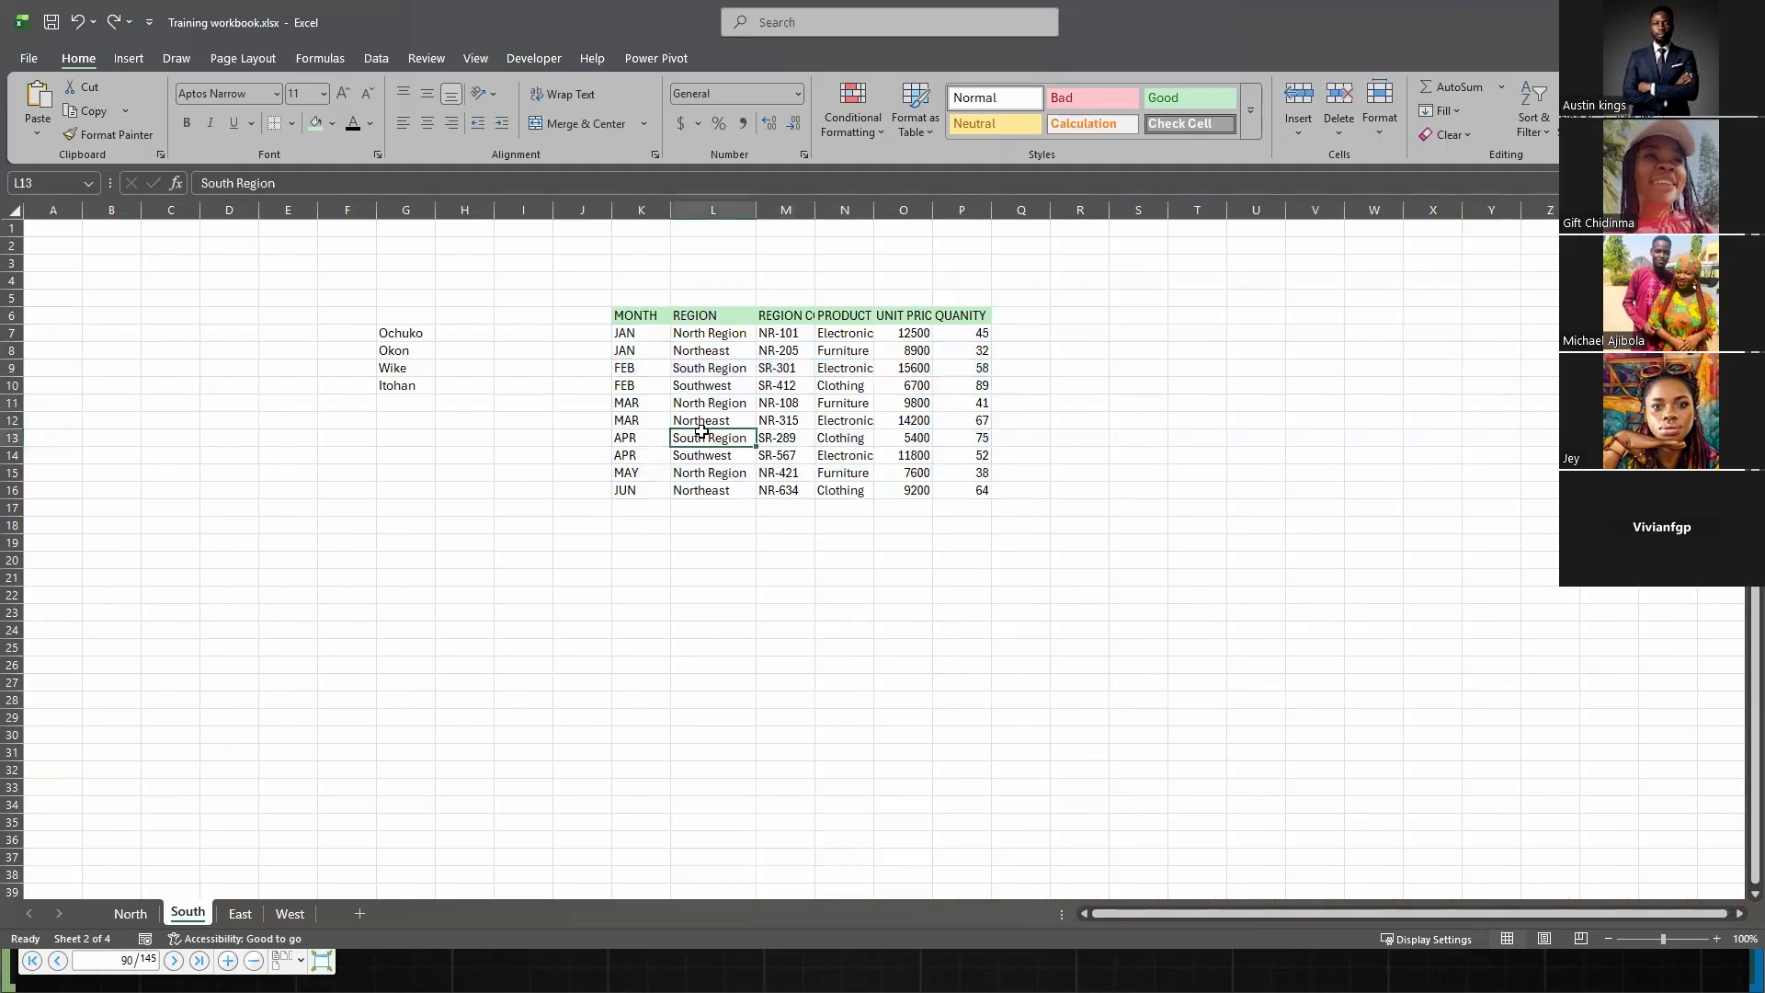
- Insert a table with headers over the sales data in K6:P16
click(115, 59)
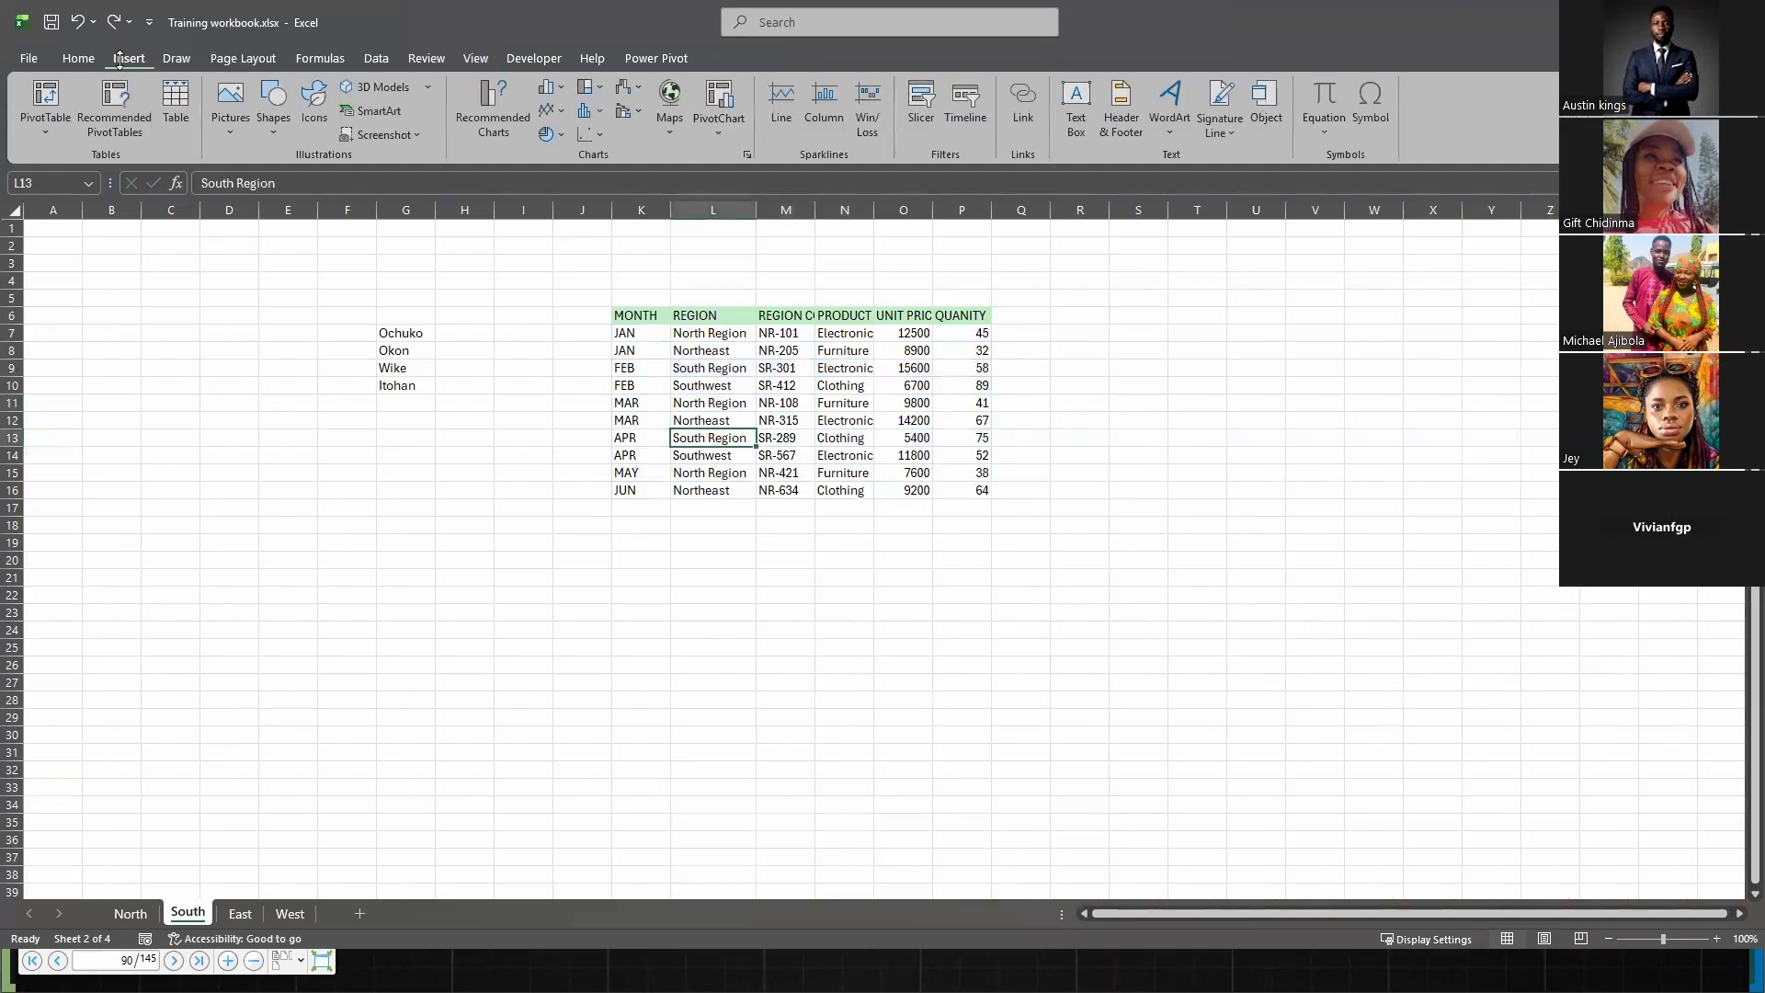
click(171, 99)
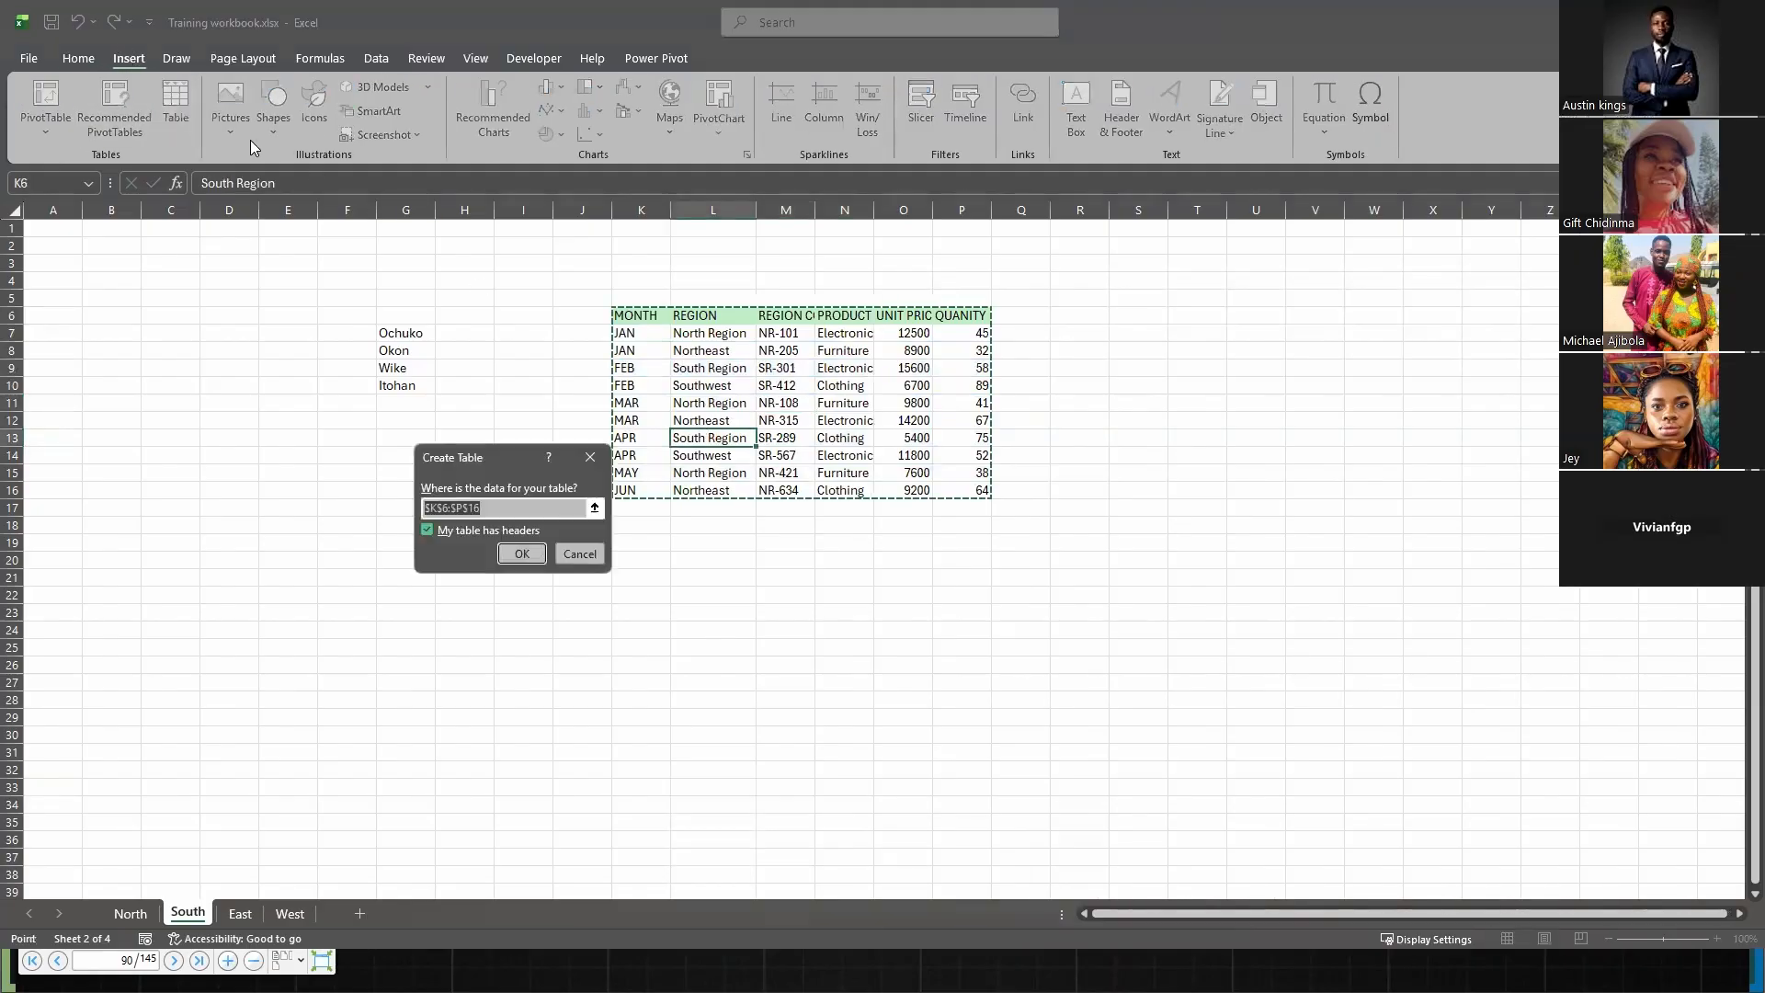
click(524, 553)
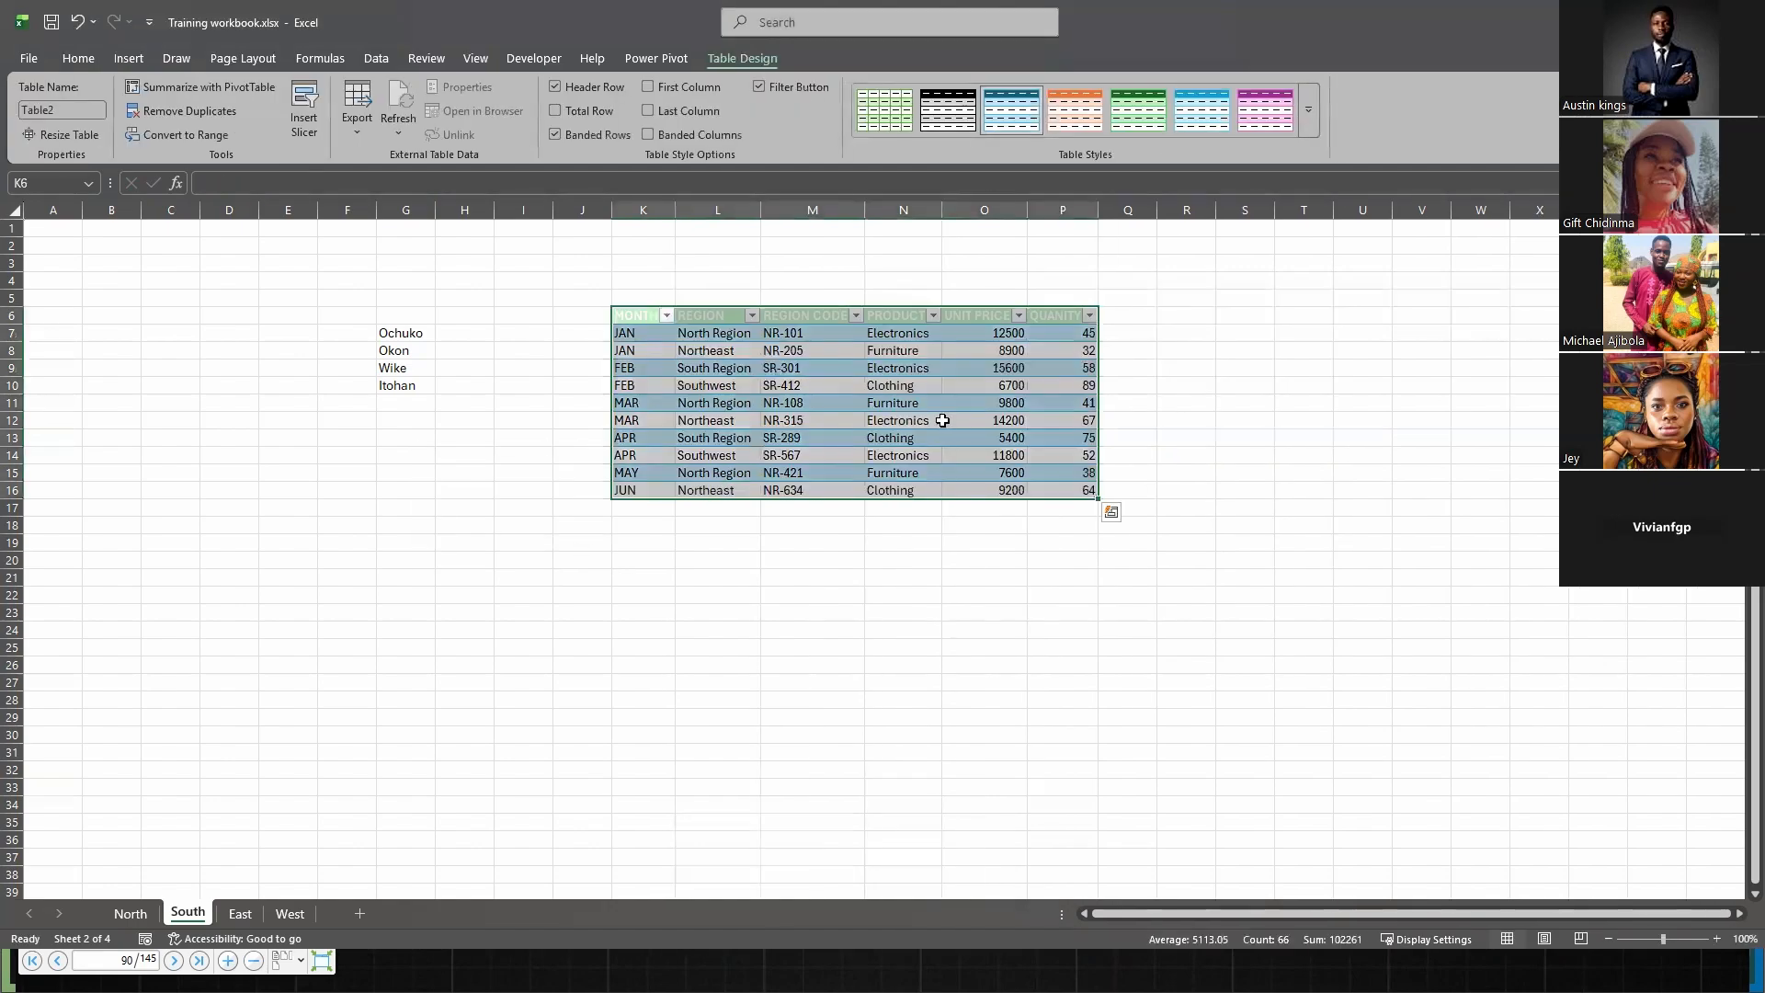
click(966, 438)
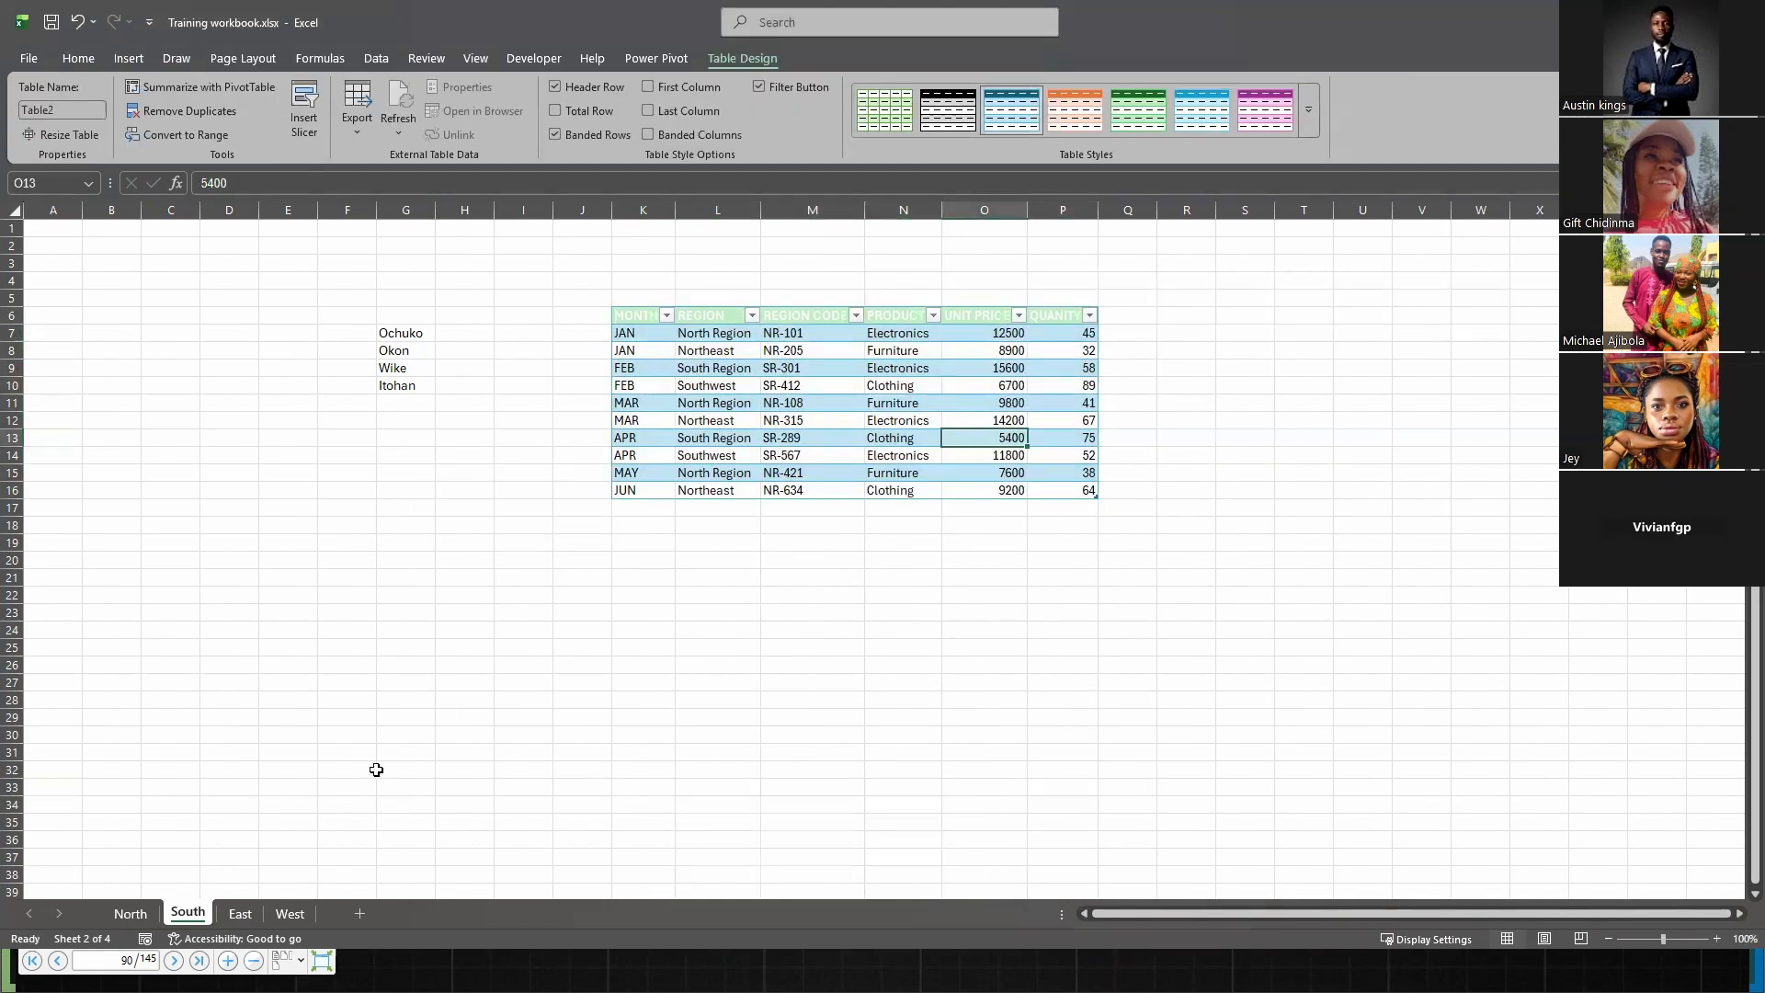
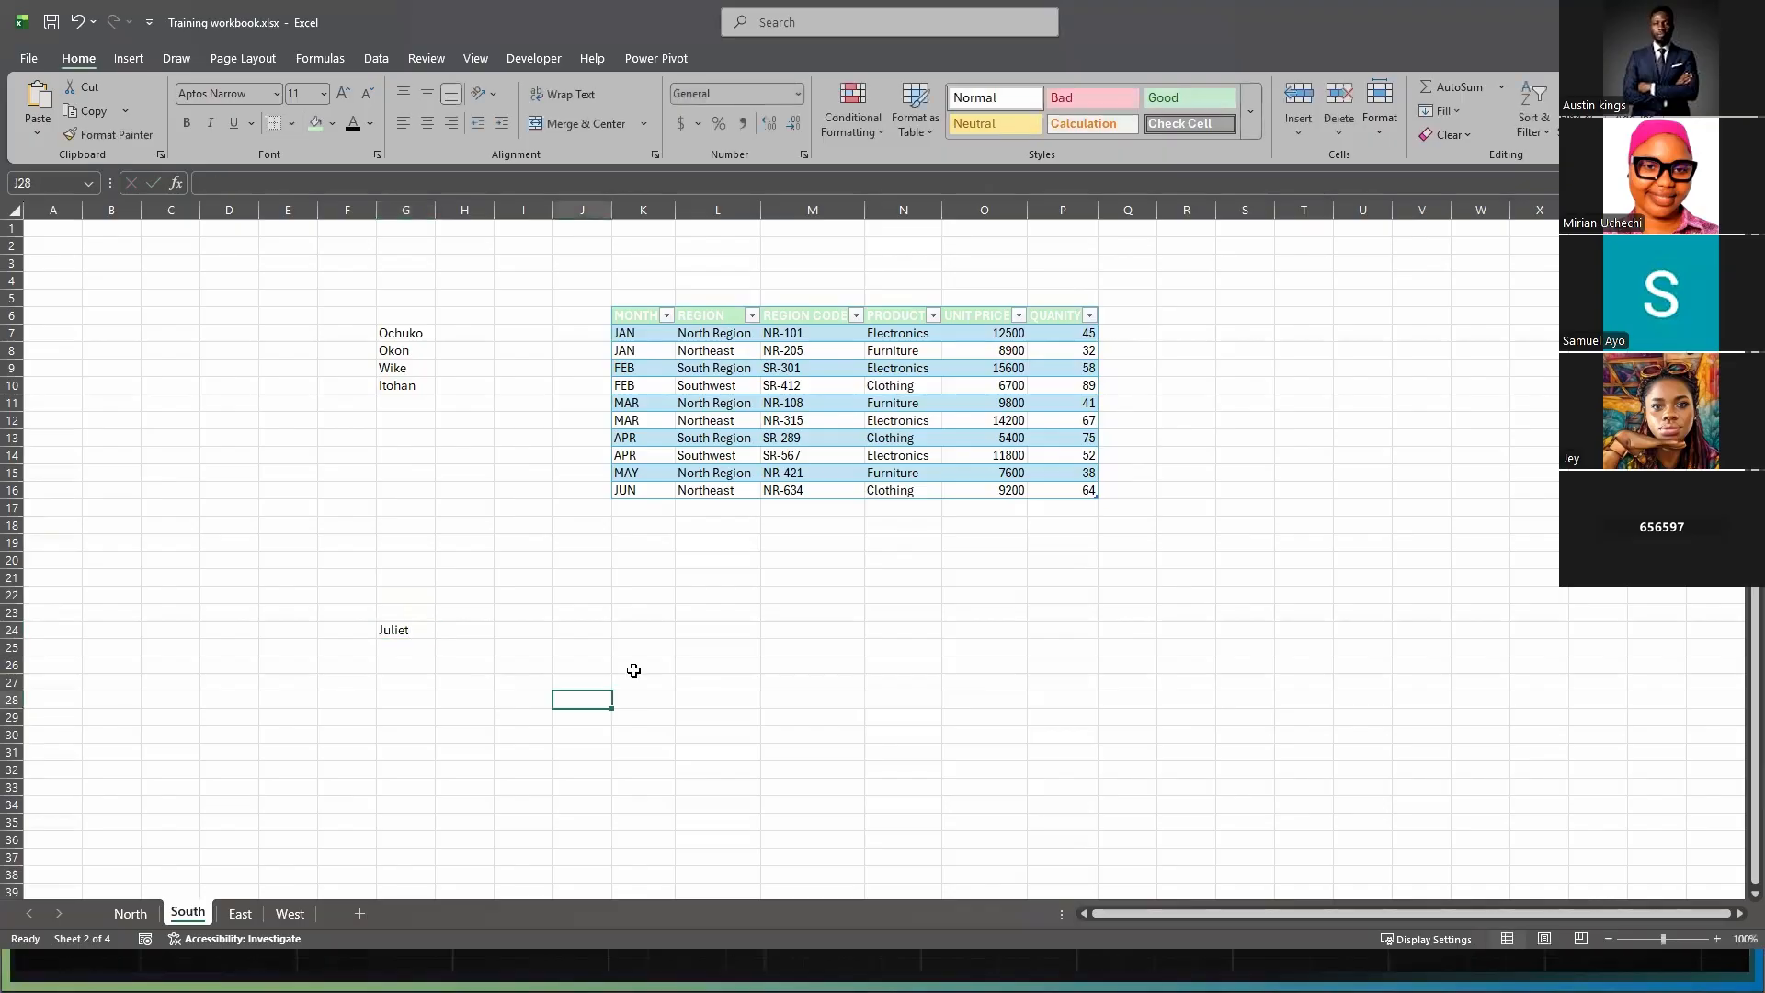
- Enter the header Name in cell G23 and the header Age in cell H23
click(461, 635)
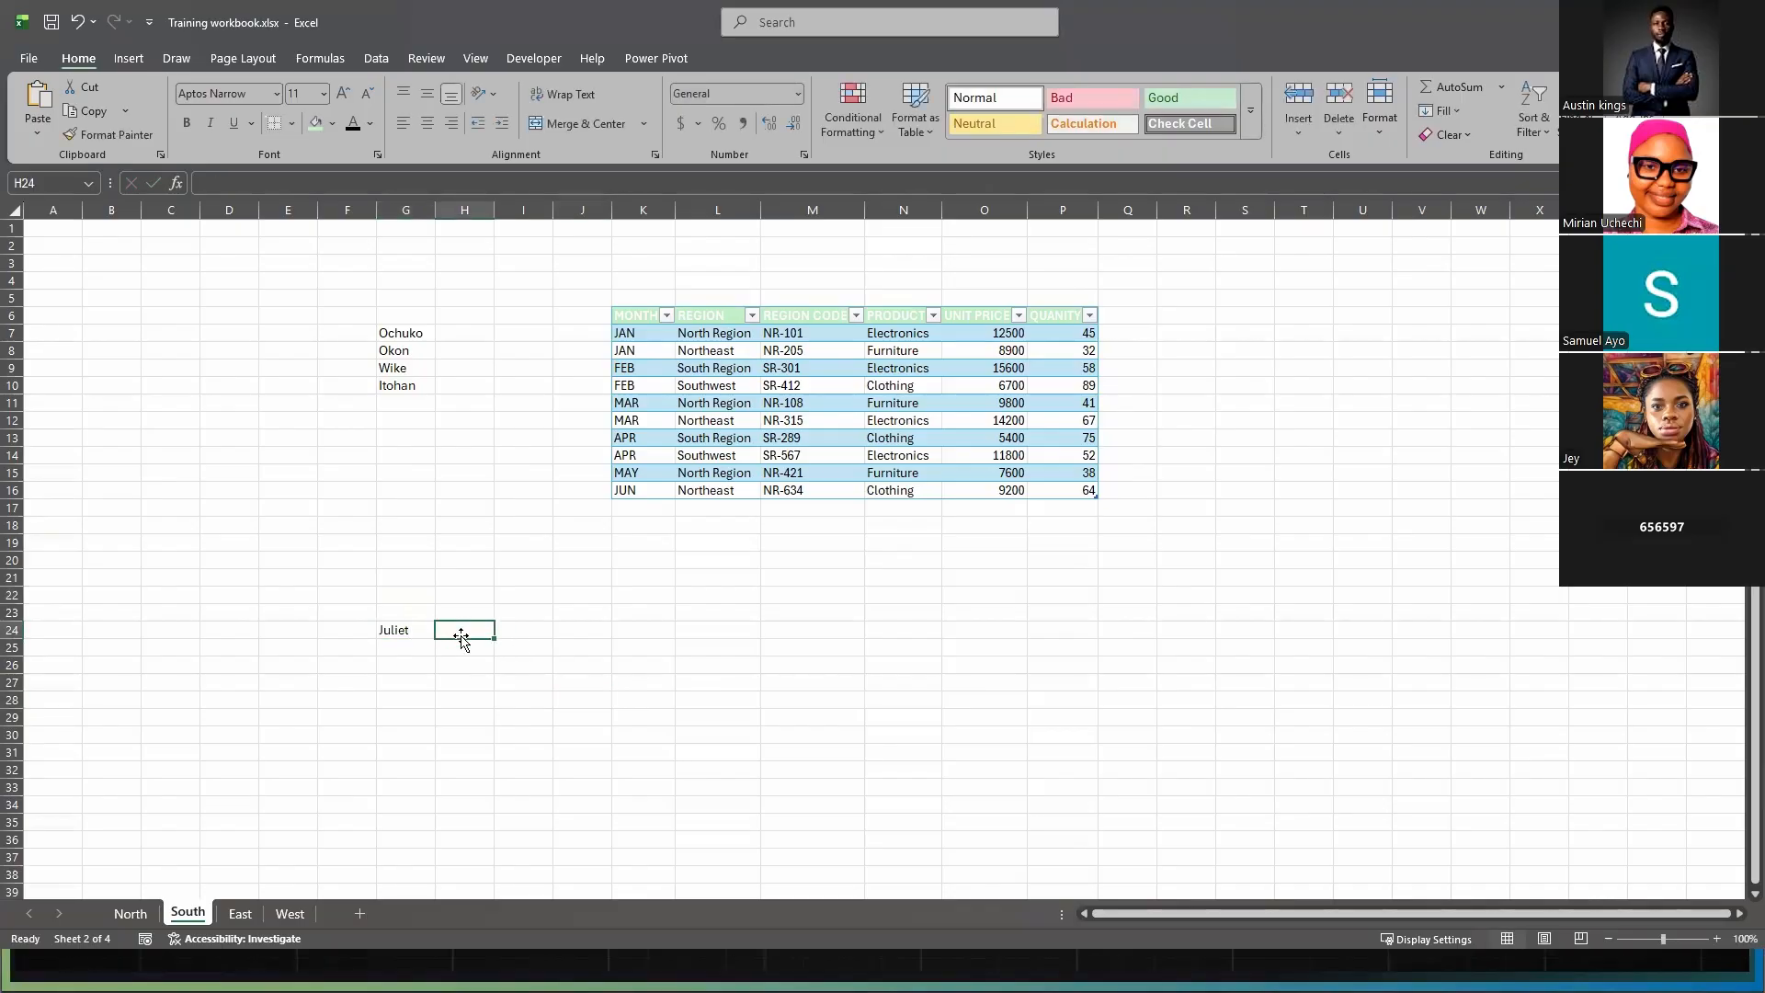
click(412, 609)
text(Name)
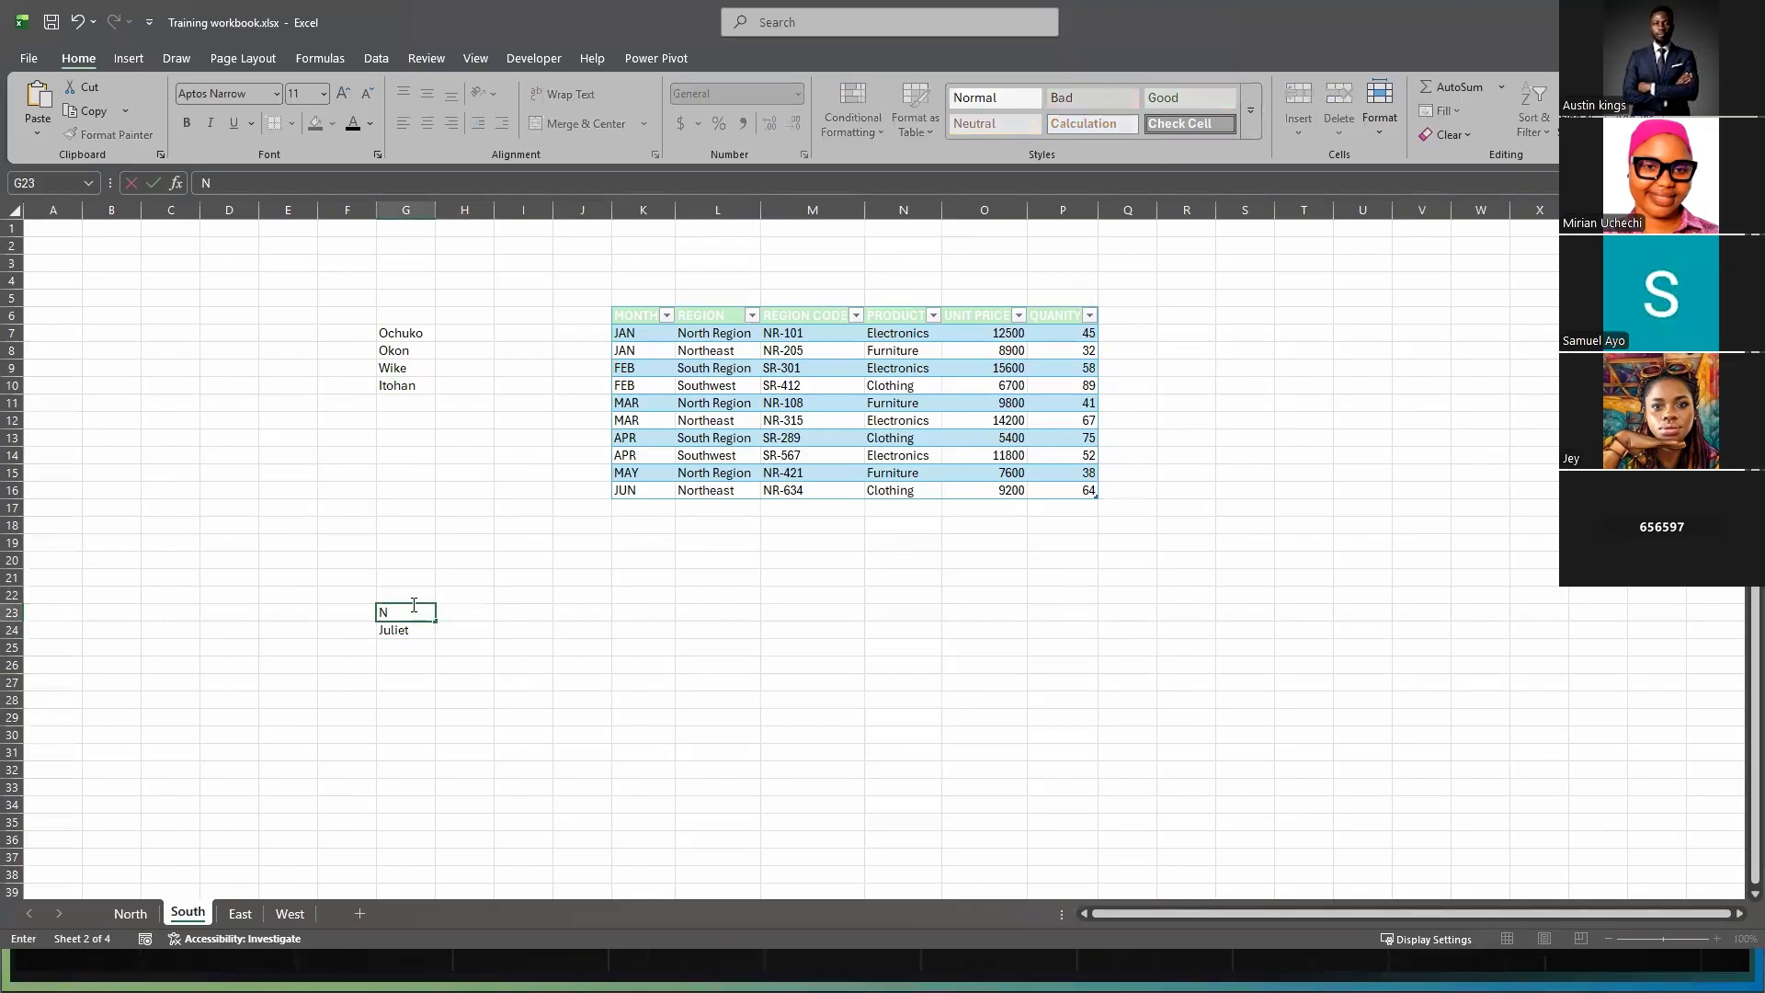
click(455, 664)
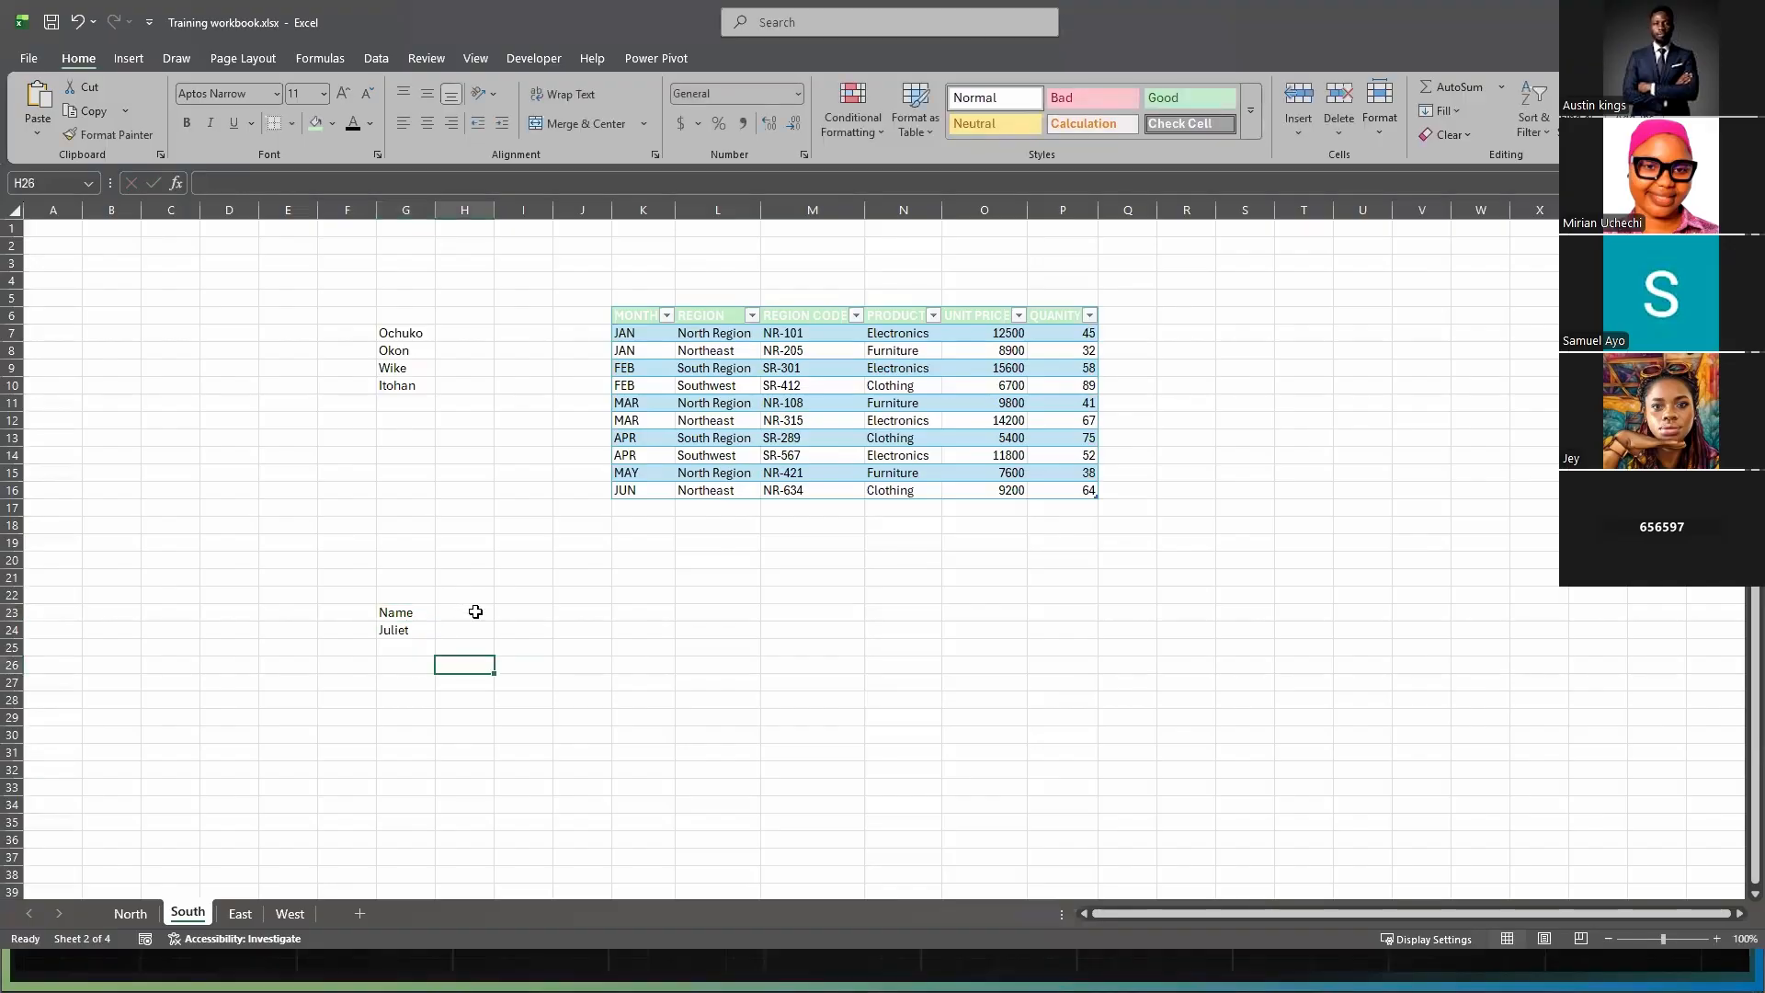
click(469, 611)
text(Age)
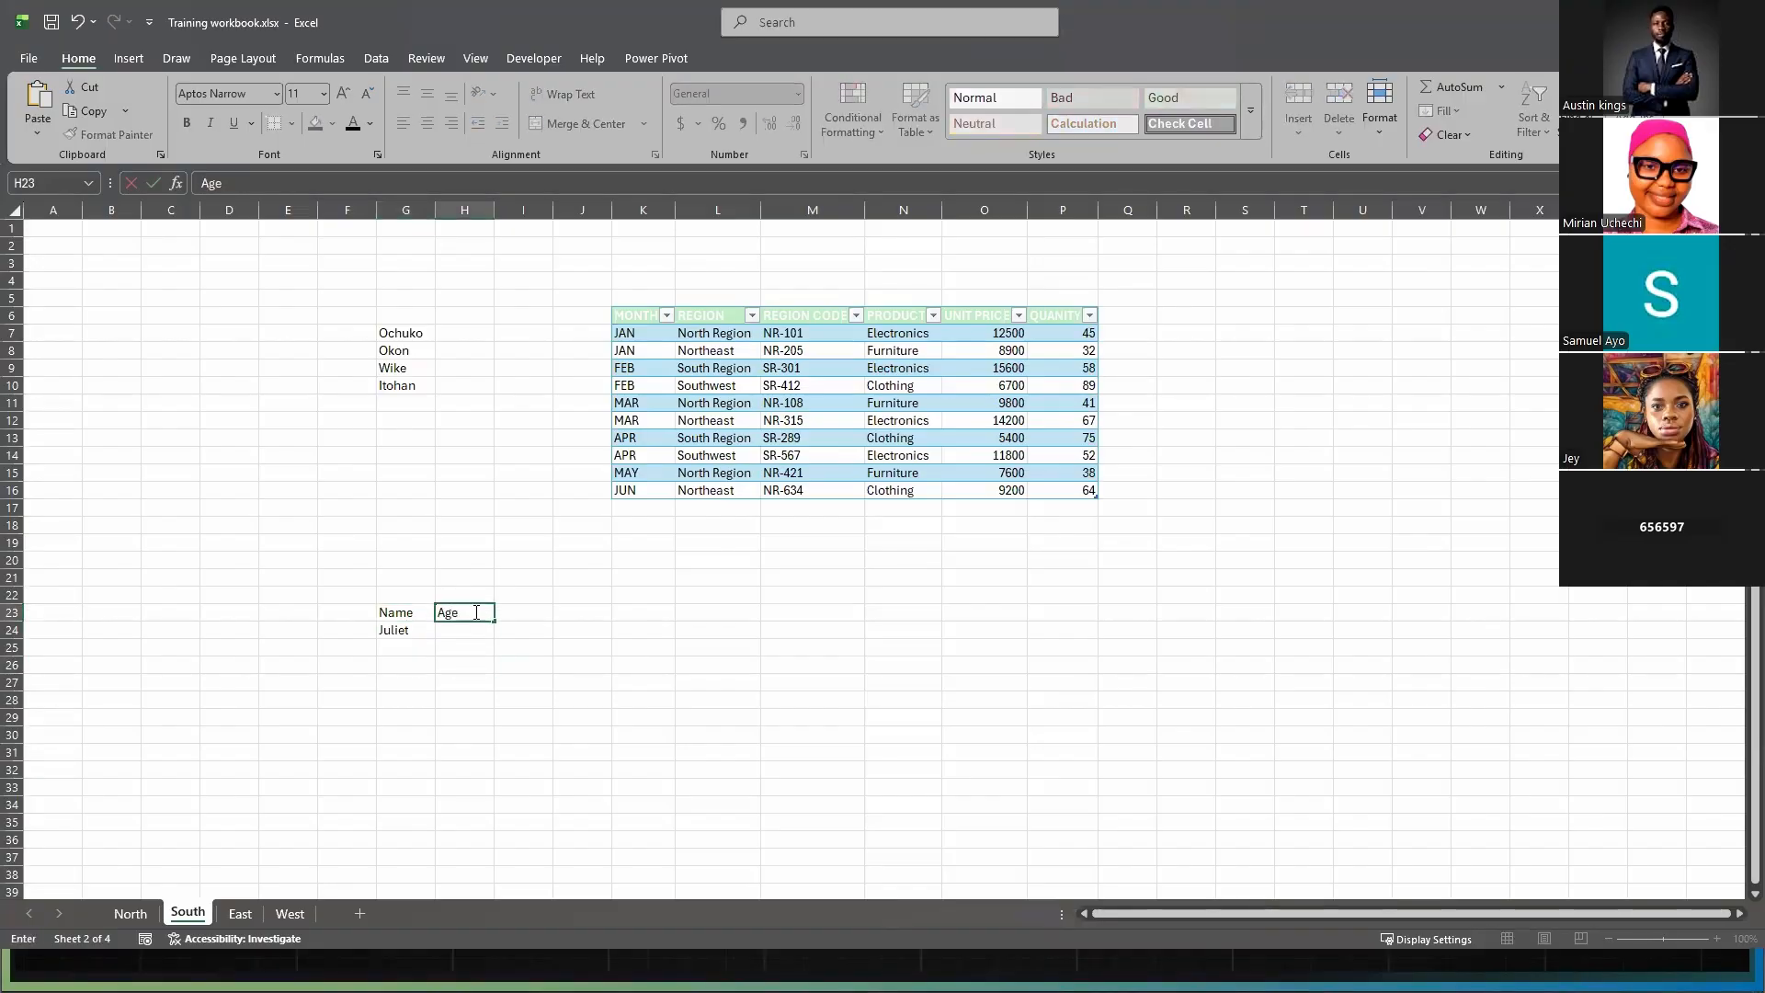
click(517, 766)
- Enter the age 26 in cell H24 under the Age header
click(470, 629)
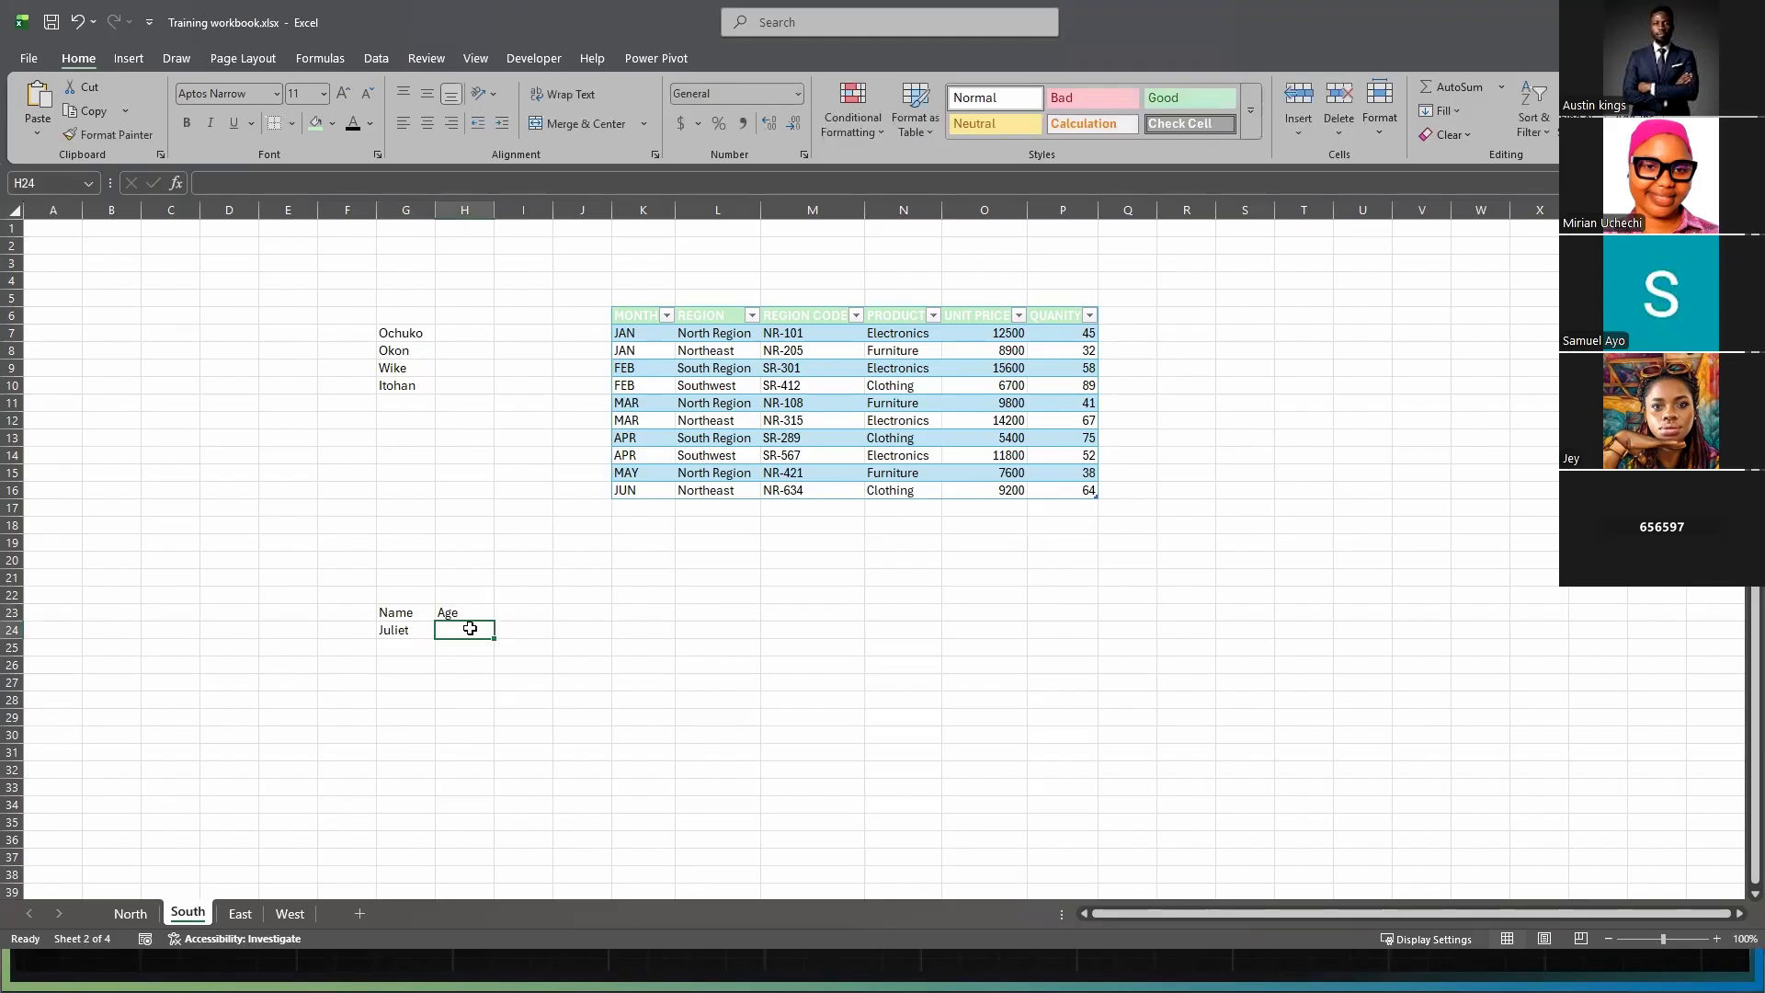
text(26)
click(620, 732)
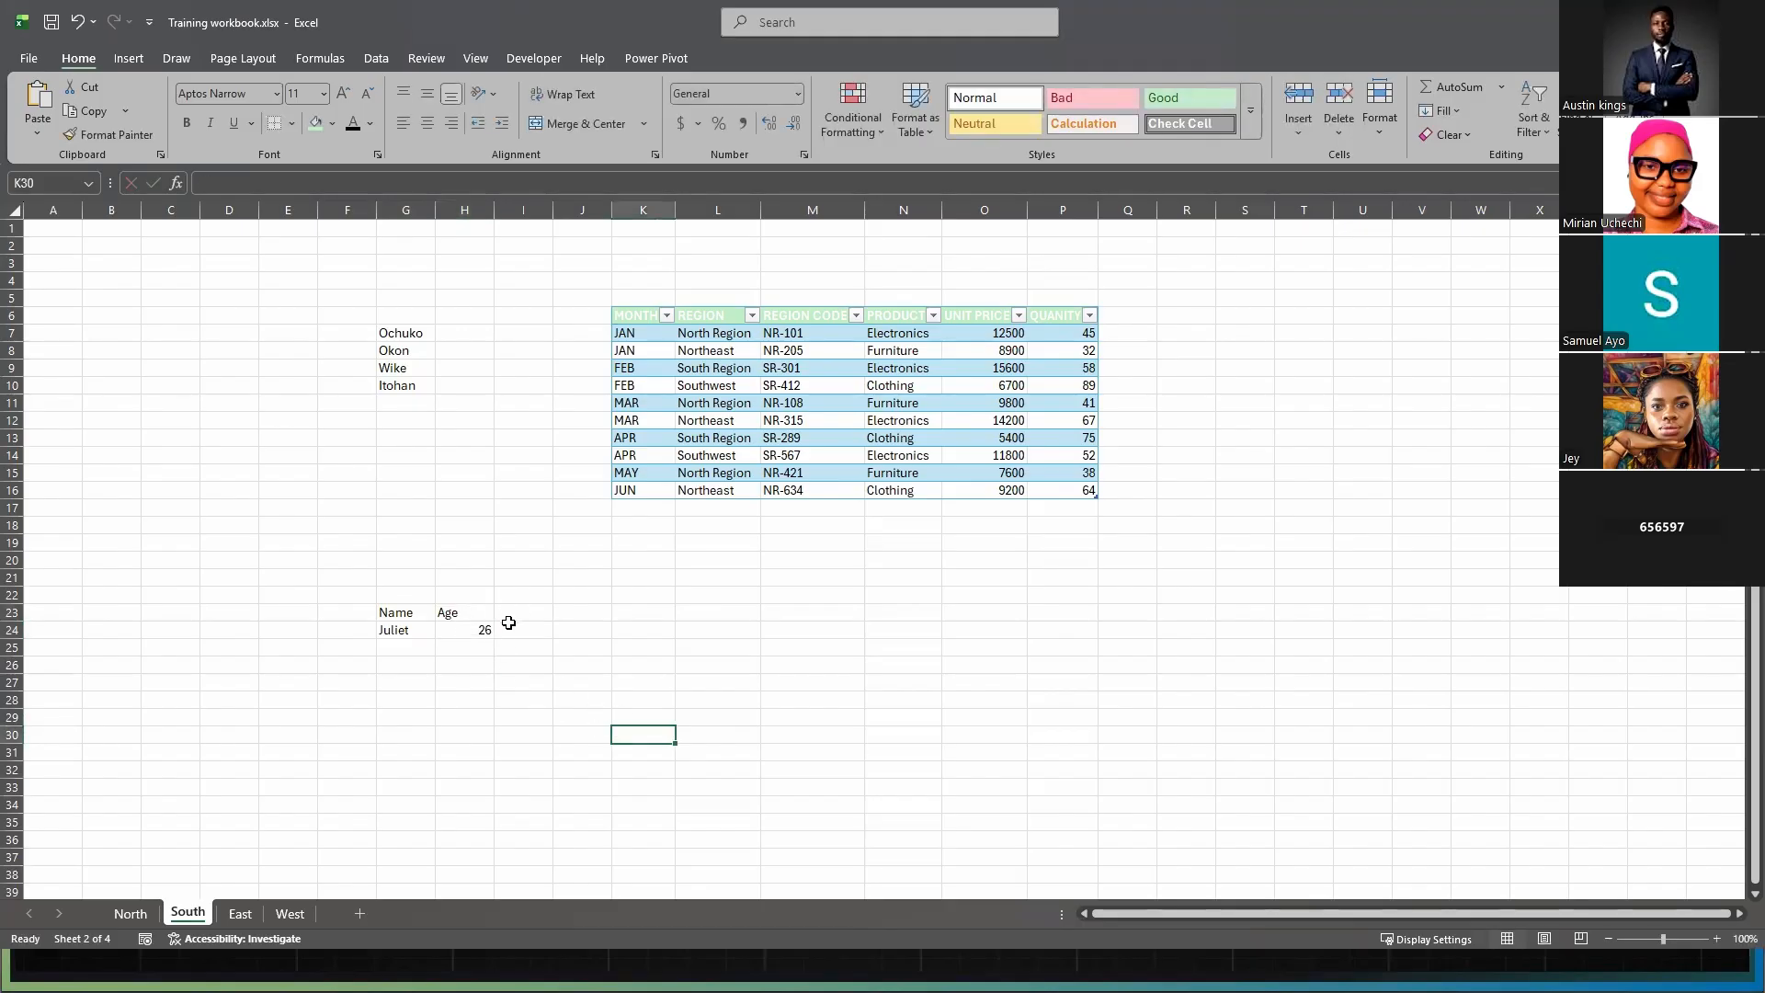
click(458, 612)
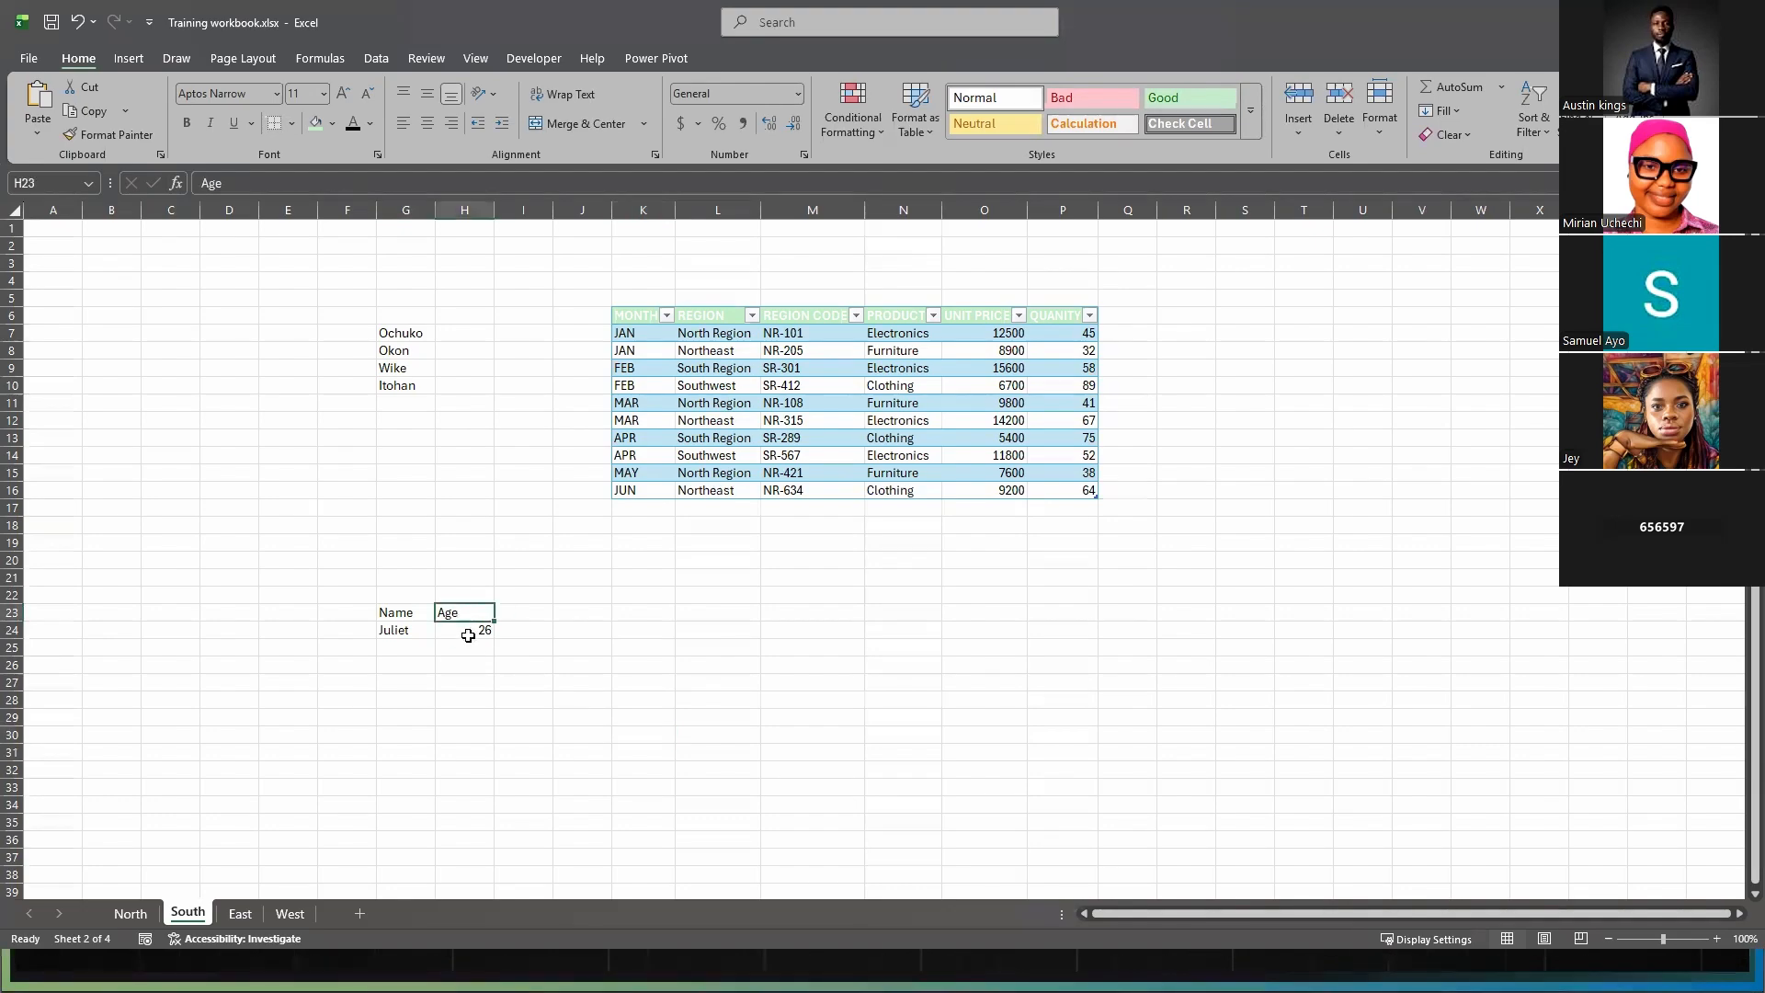
click(469, 634)
click(466, 612)
- Enter the header Team in cell I23 and the value Blue below it in I24
click(528, 613)
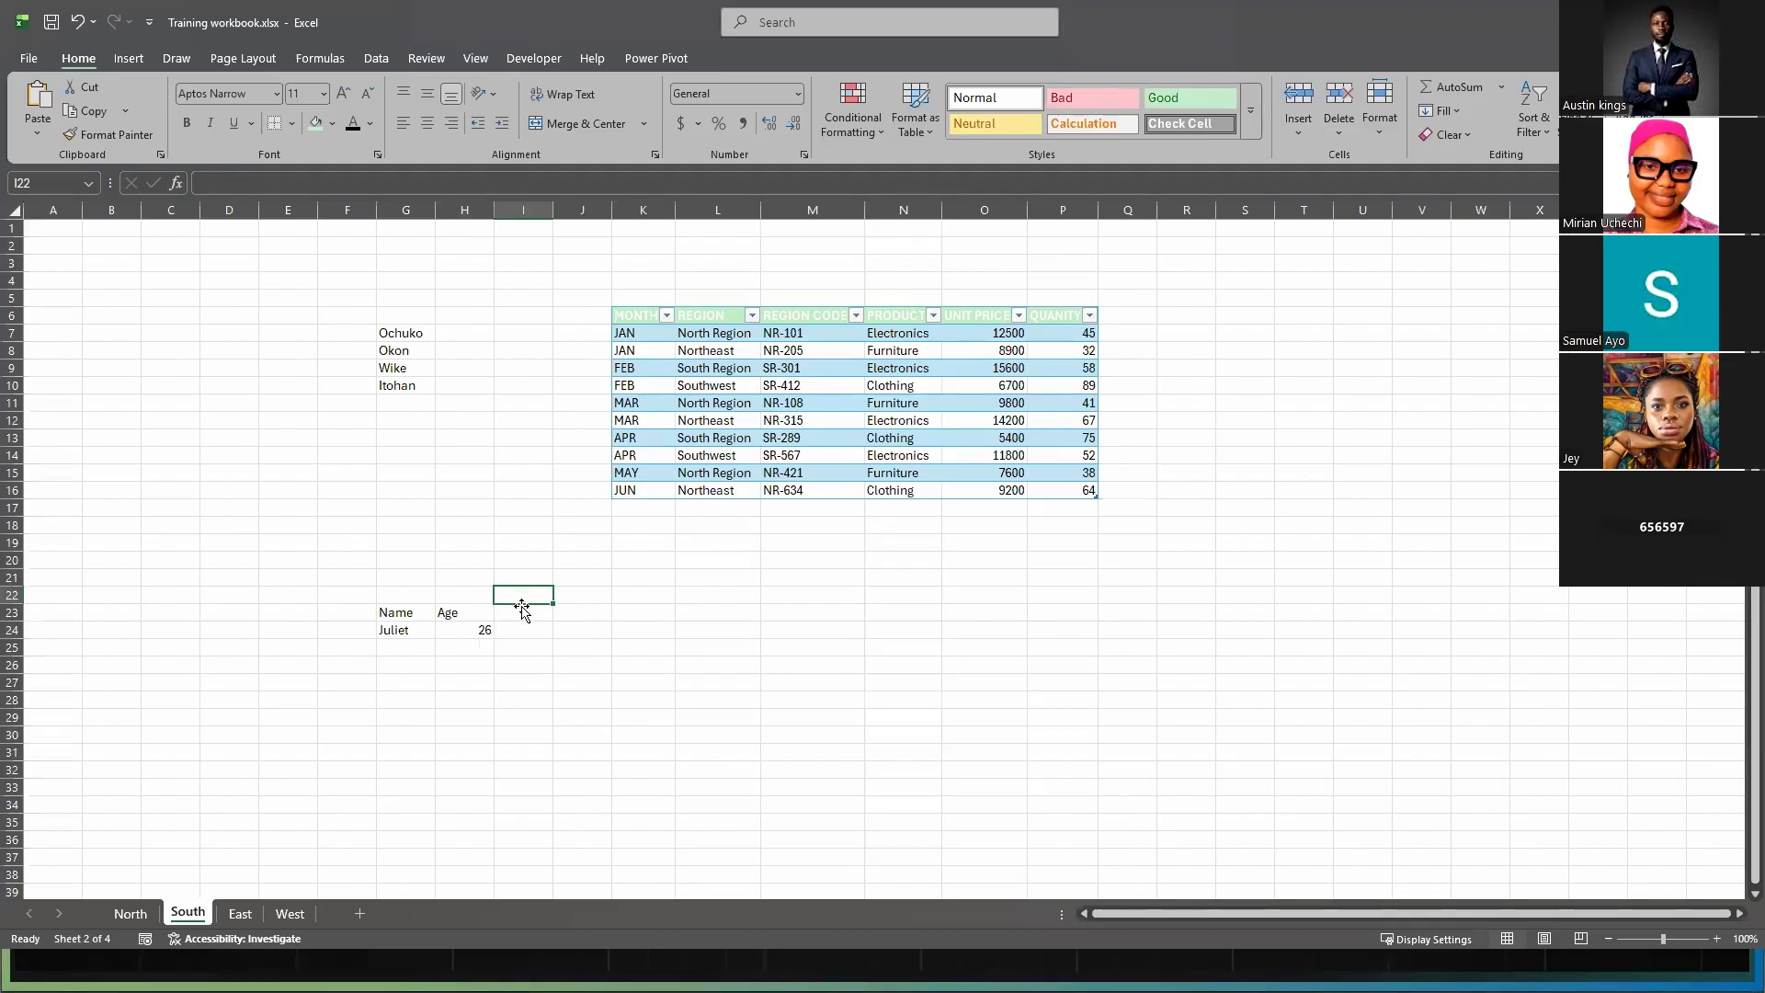
text(Team)
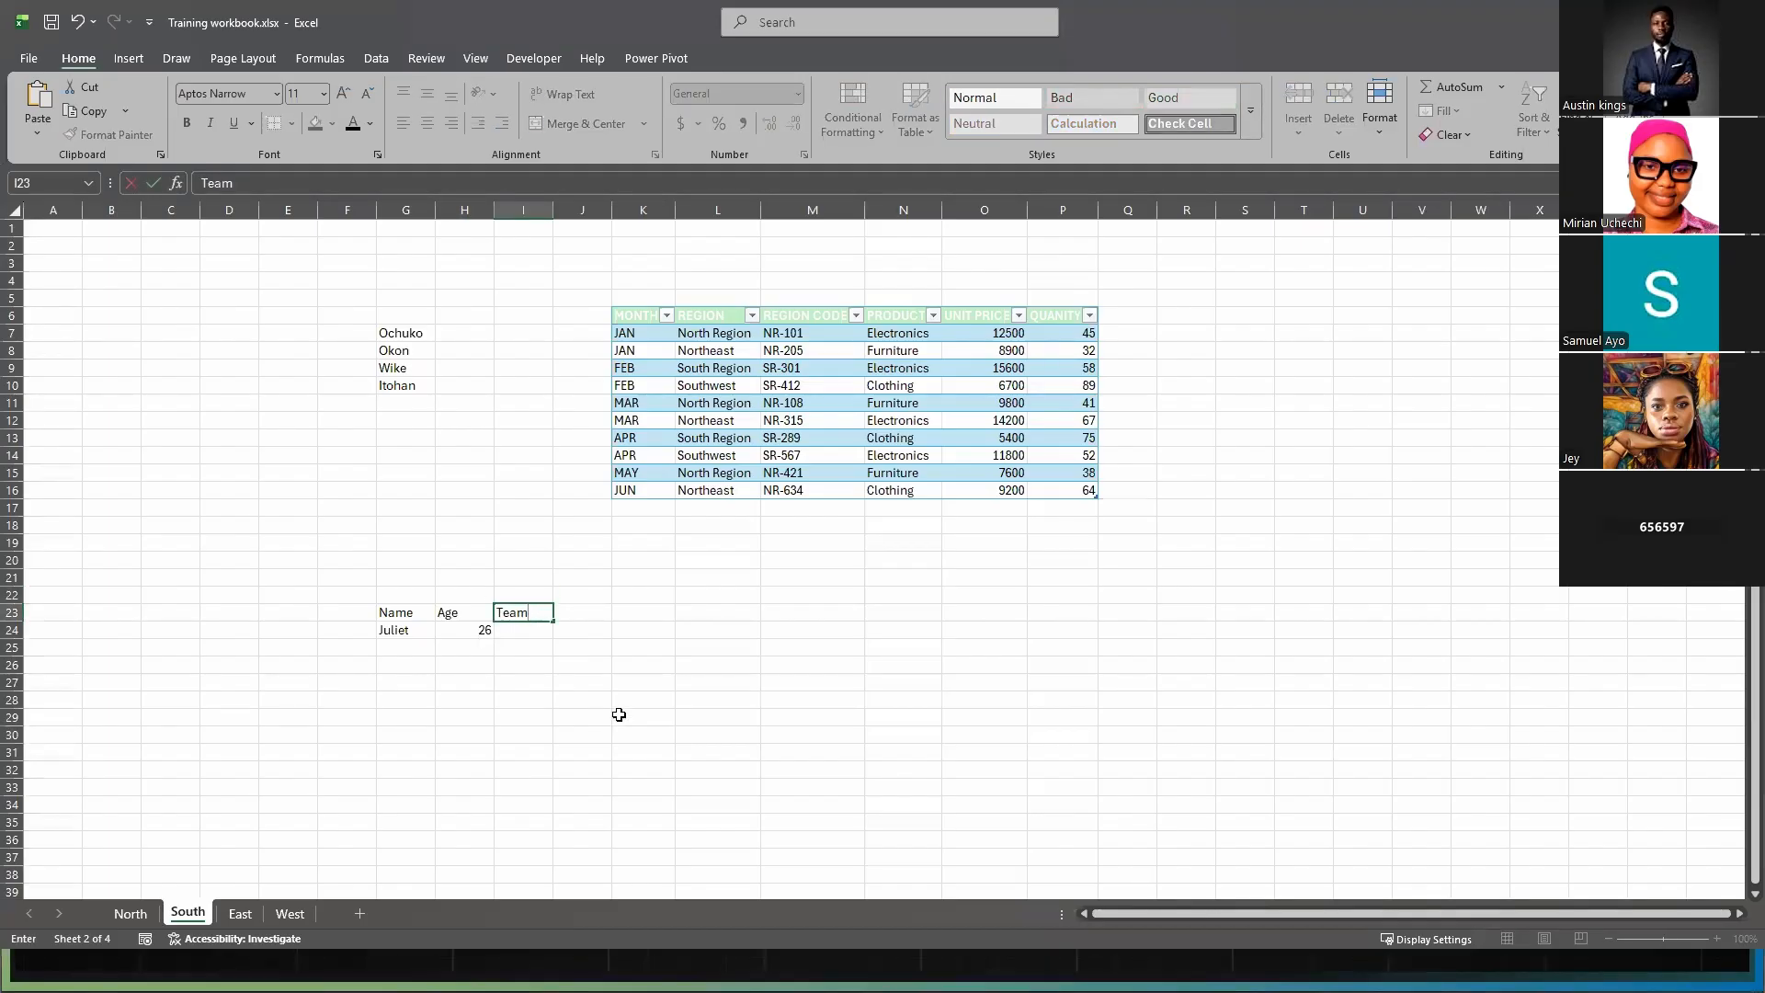
click(536, 656)
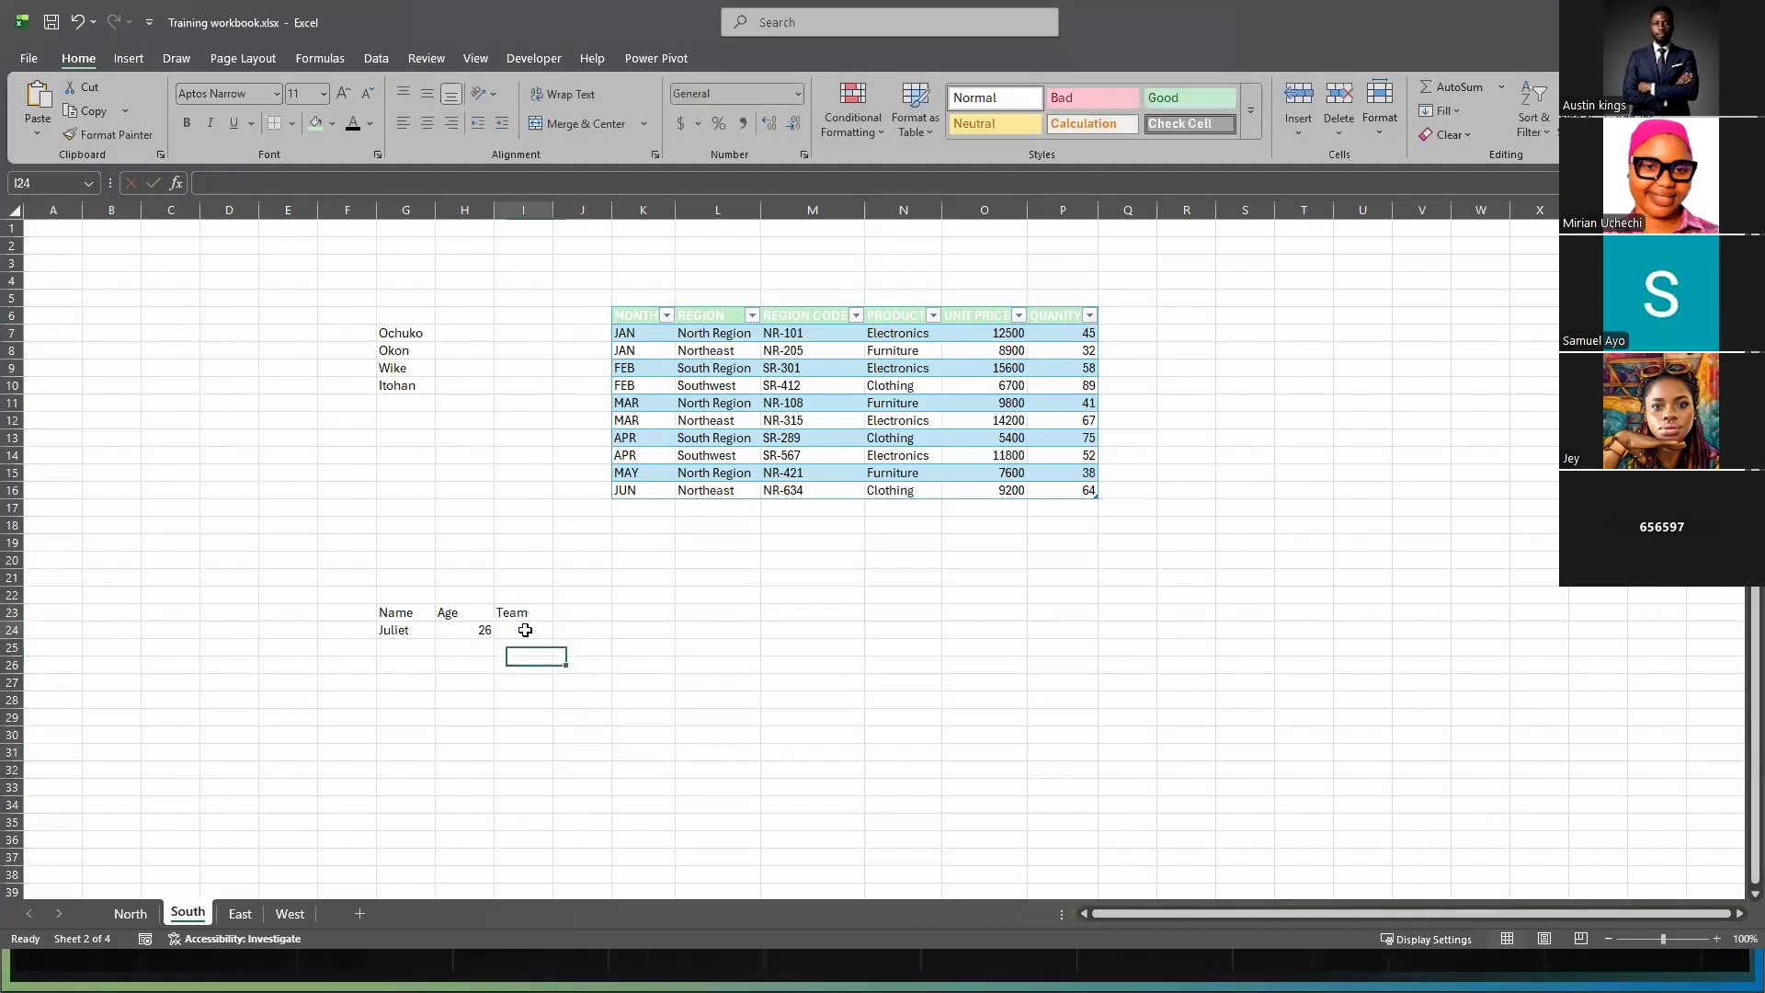
click(526, 630)
text(Blue)
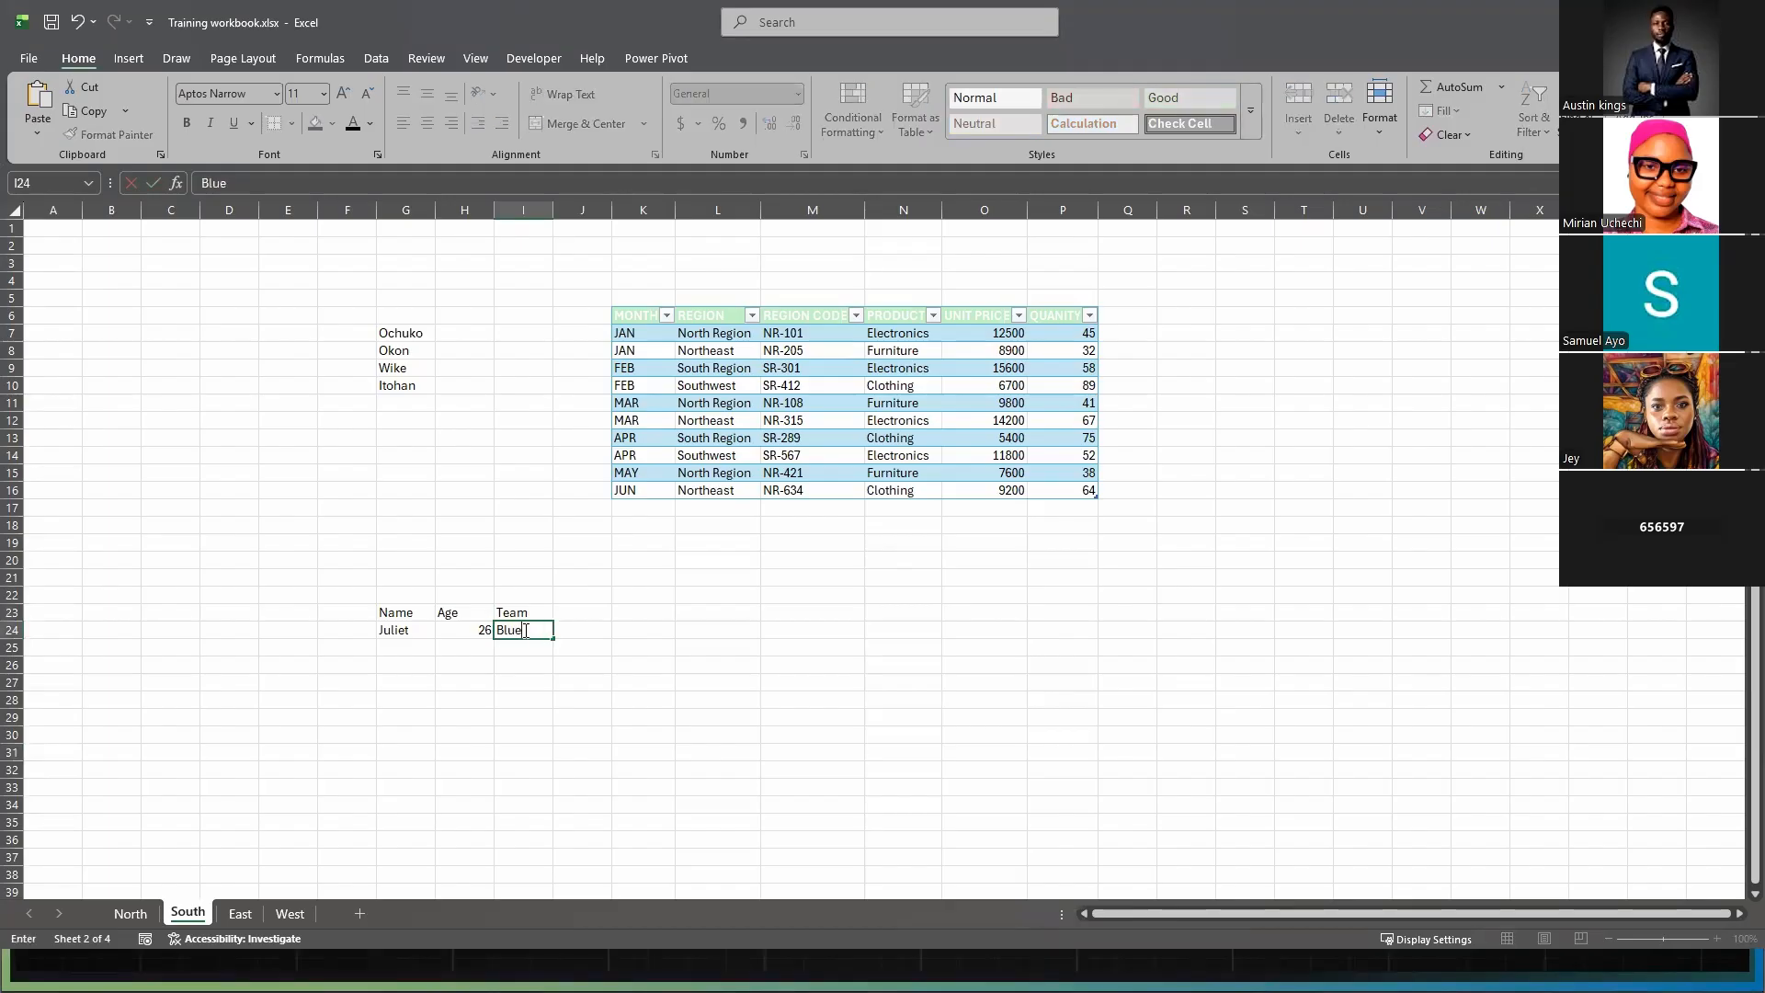
click(616, 752)
click(573, 609)
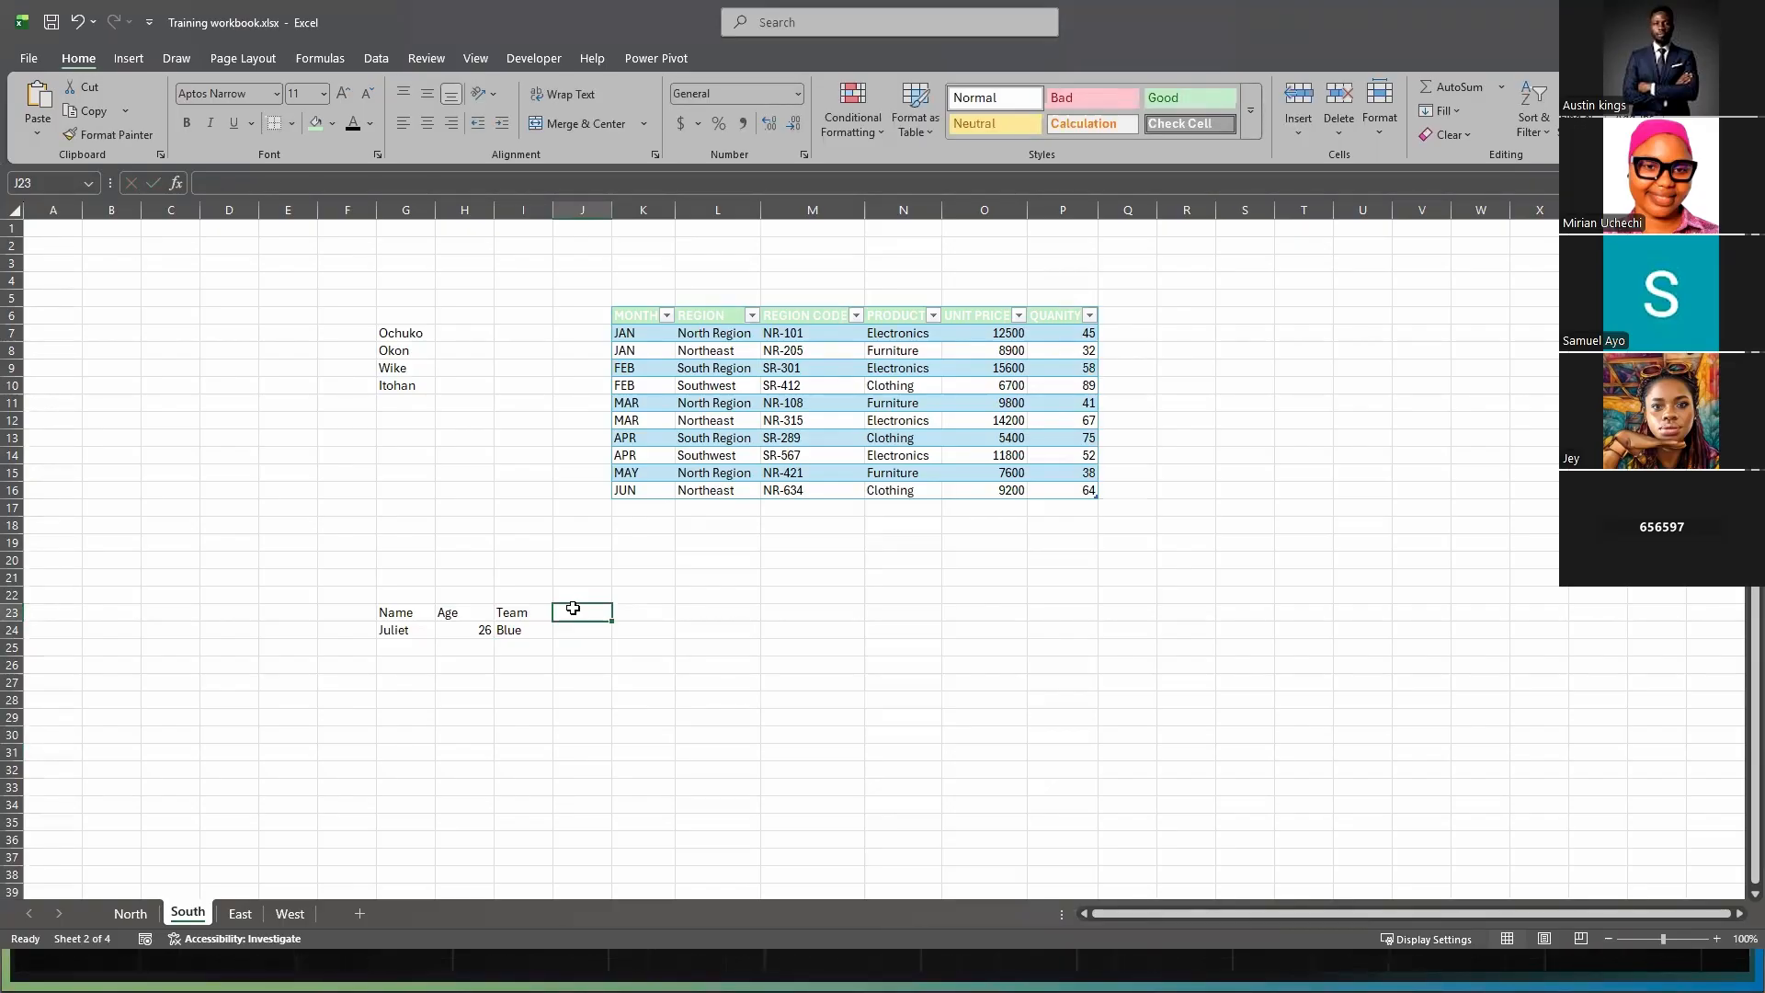
- Enter the header Score in cell J23
text(Scor)
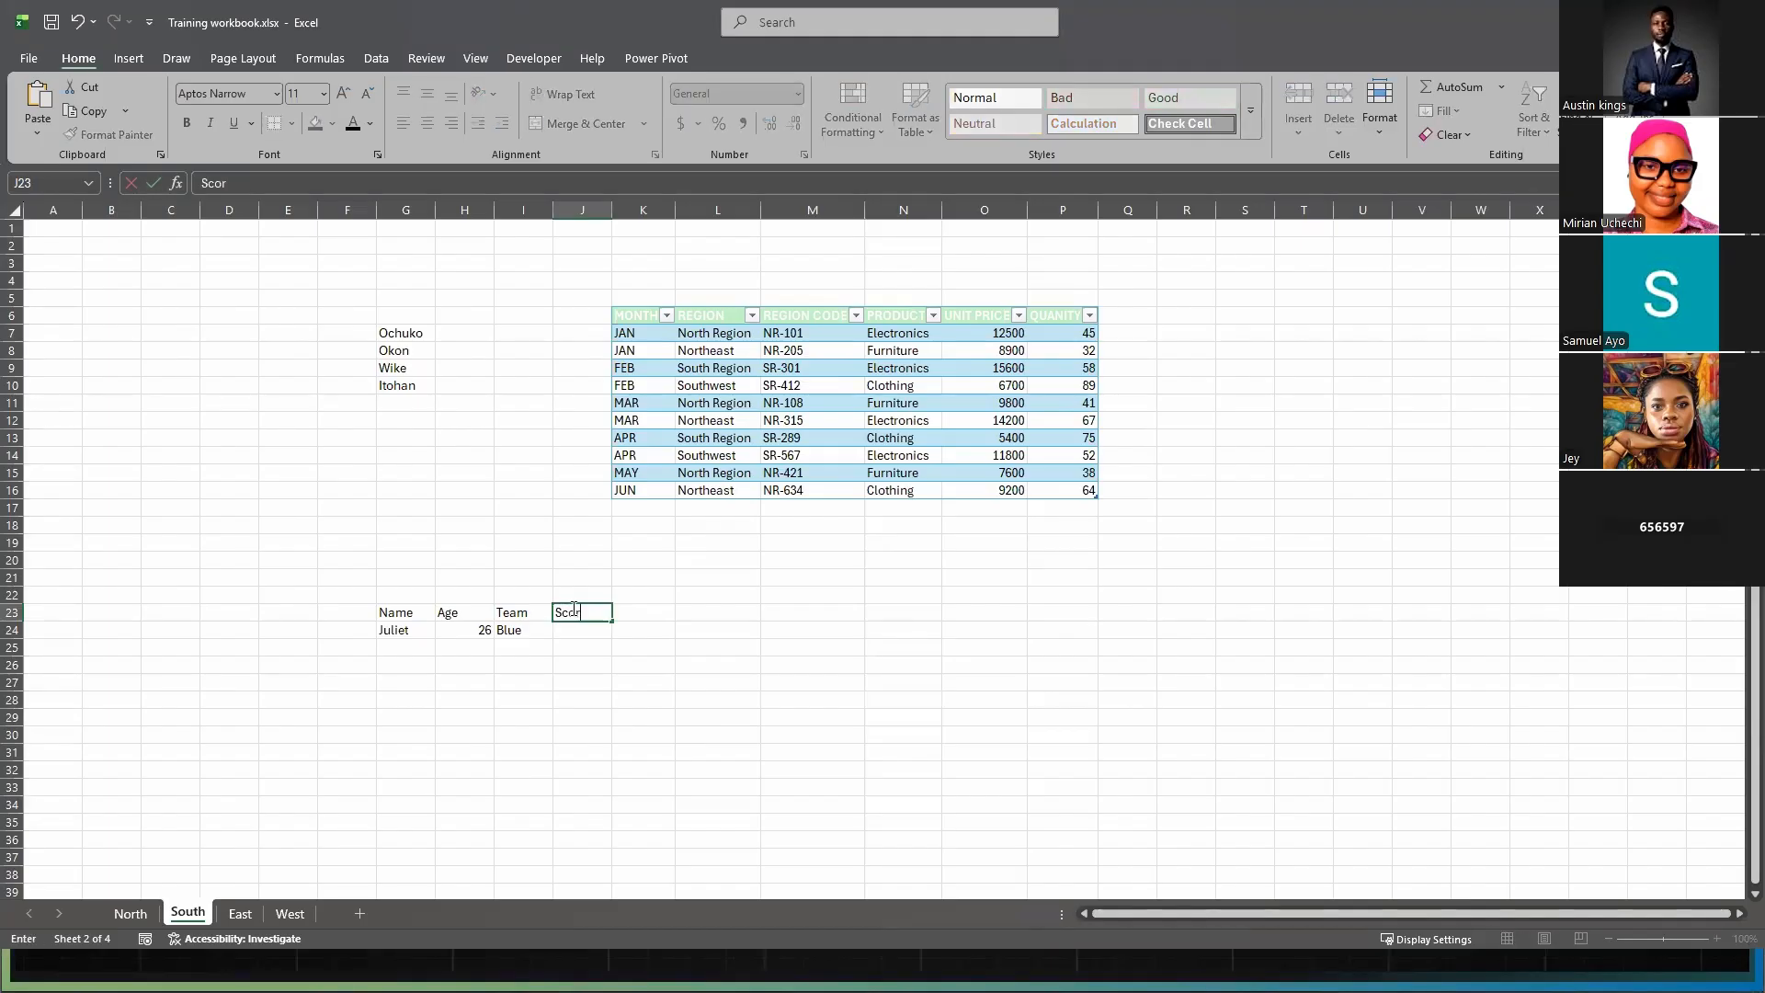
text(e)
click(765, 865)
click(561, 634)
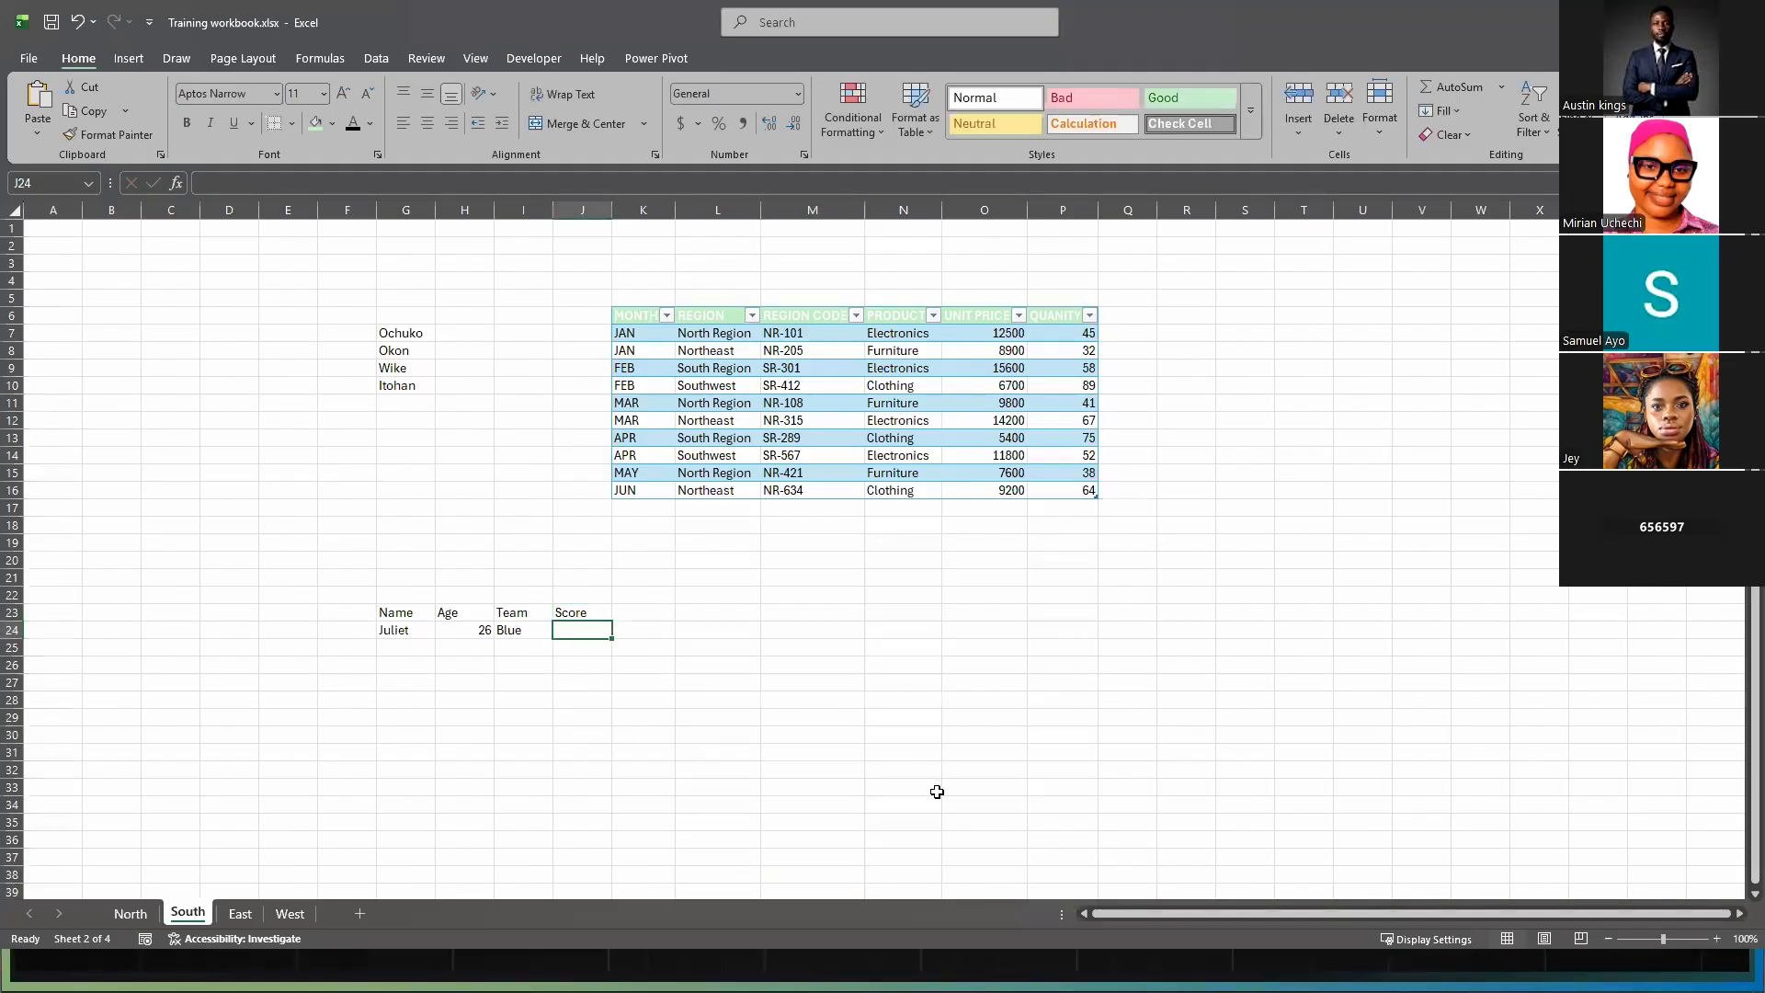
- Replace the header in cell J23 with Test 1 score
click(593, 613)
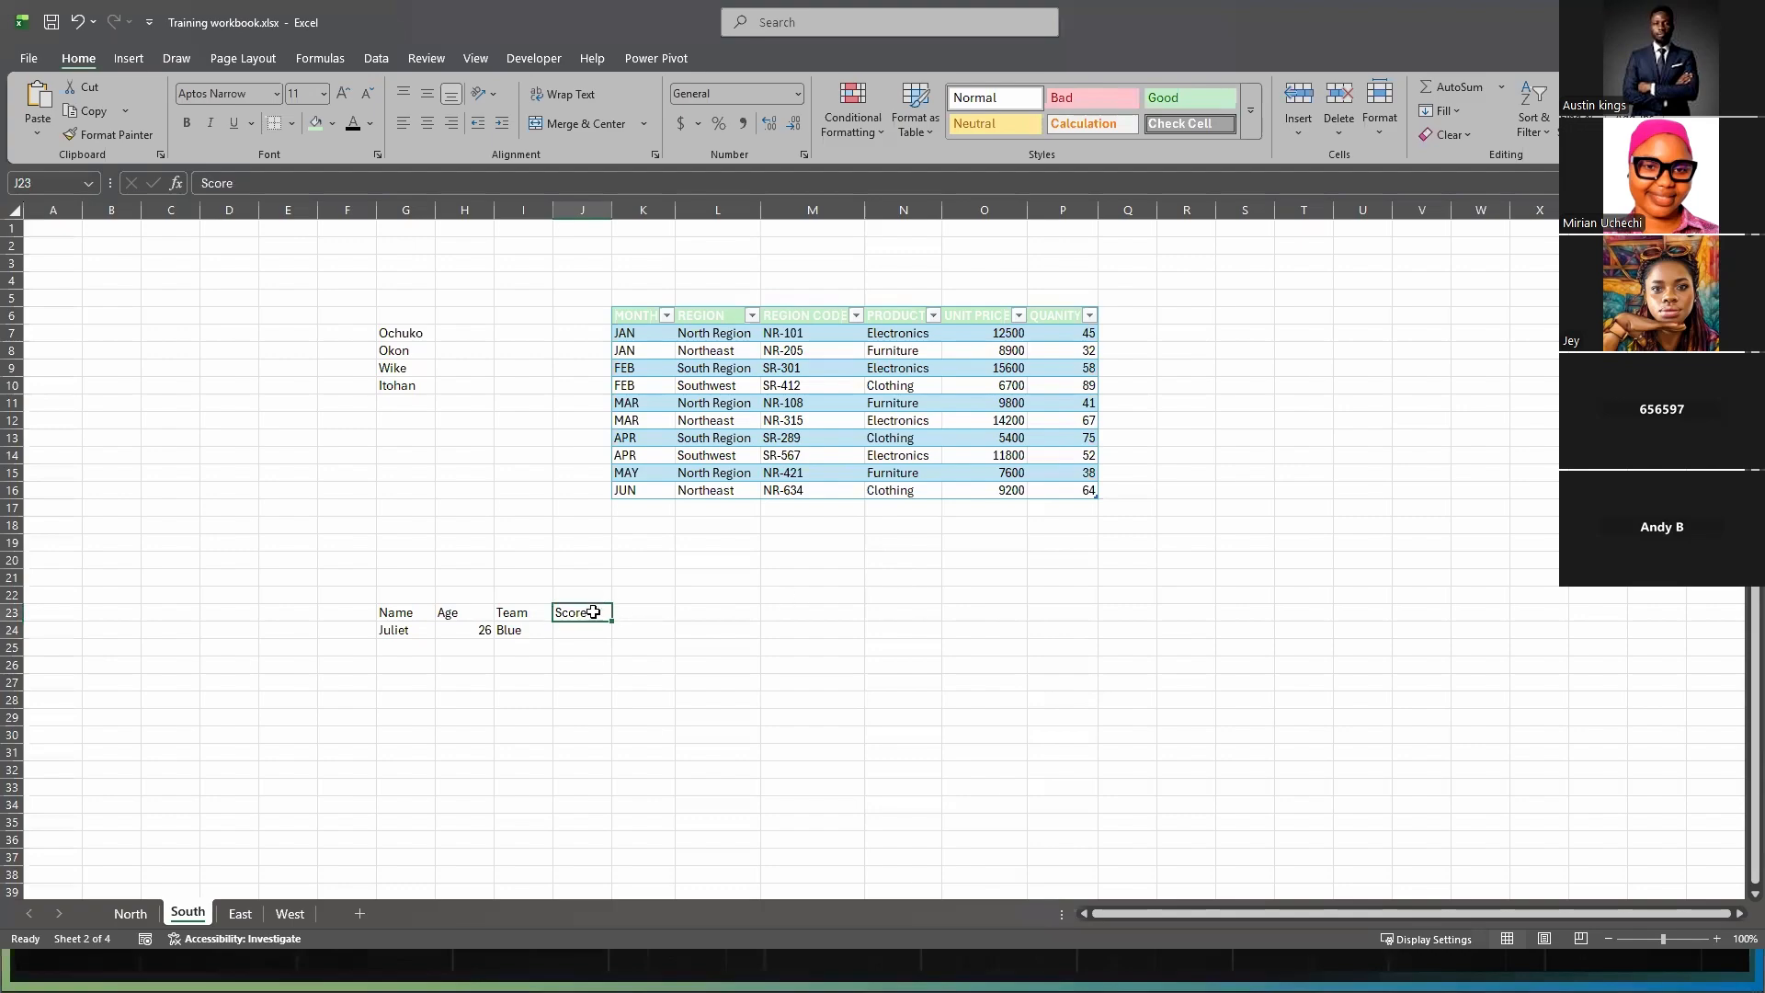
double_click(594, 613)
key(BackSpace)
key(BackSpace)
key(BackSpace)
key(BackSpace)
key(BackSpace)
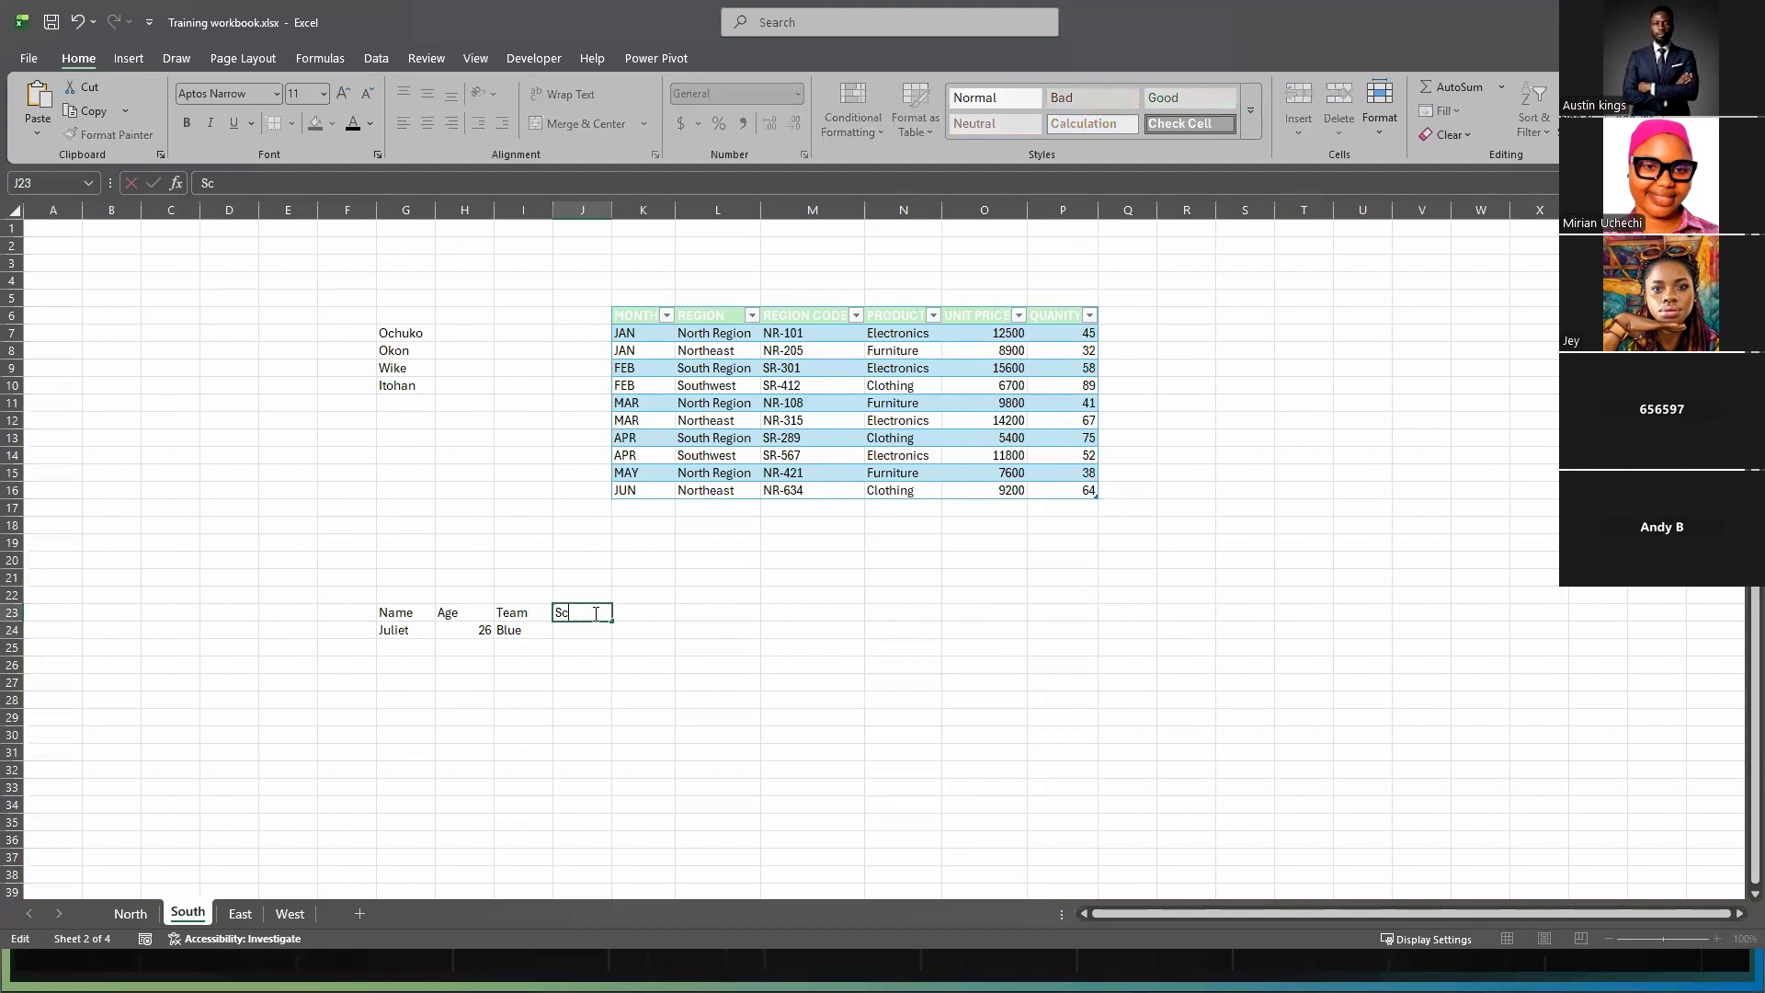
text(Test 1 score)
click(707, 768)
- Enter the score 80 in cell J24 under the Test 1 score header
click(571, 631)
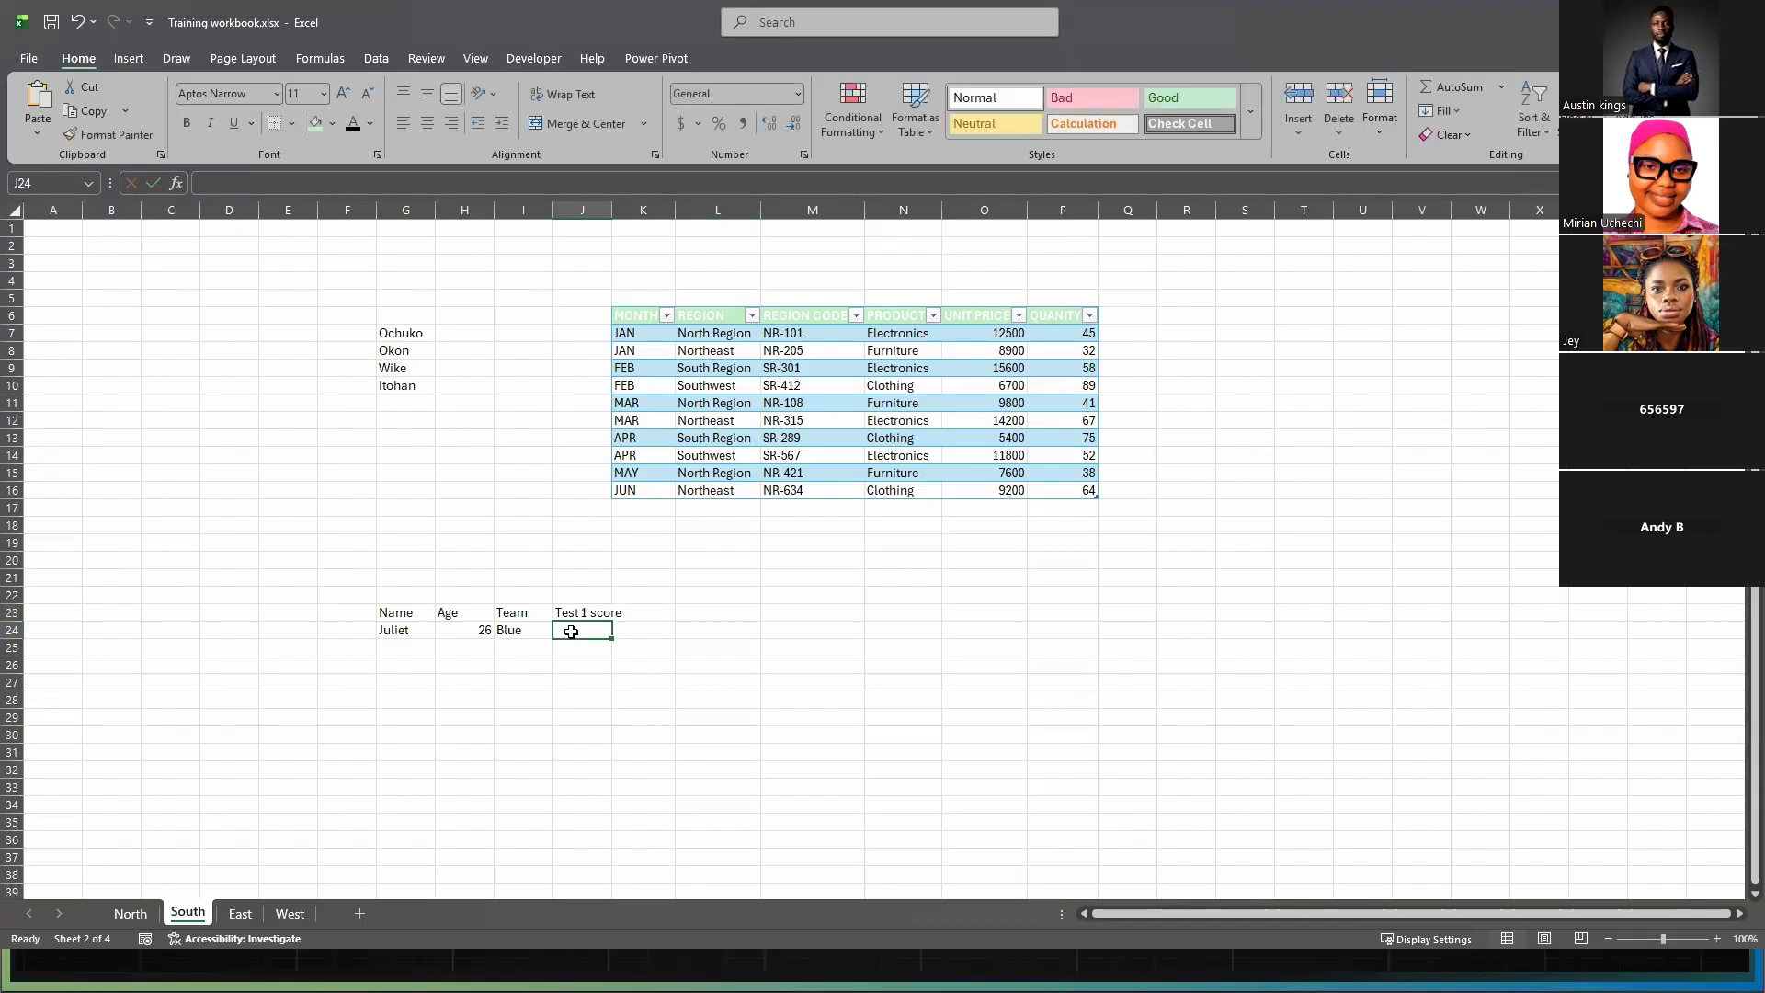
text(80)
click(708, 754)
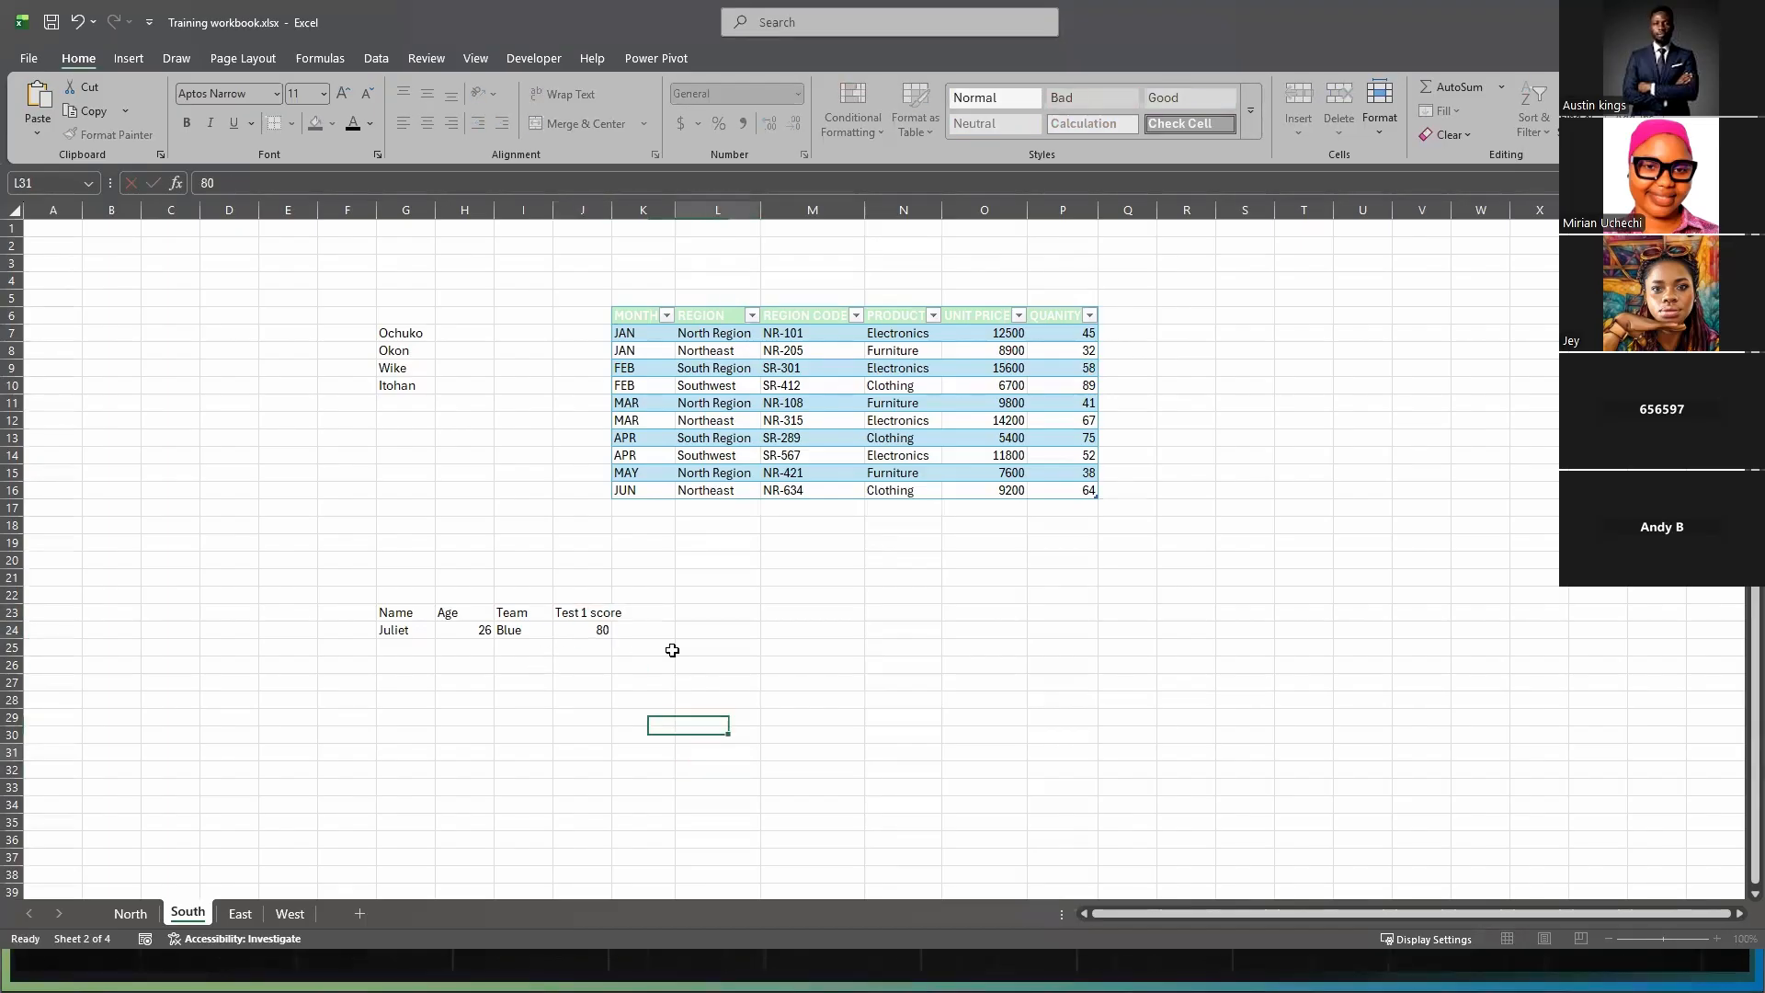
- Enter the header Test 2 score in cell K23 and the value 75 below it in K24
click(655, 612)
text(Test)
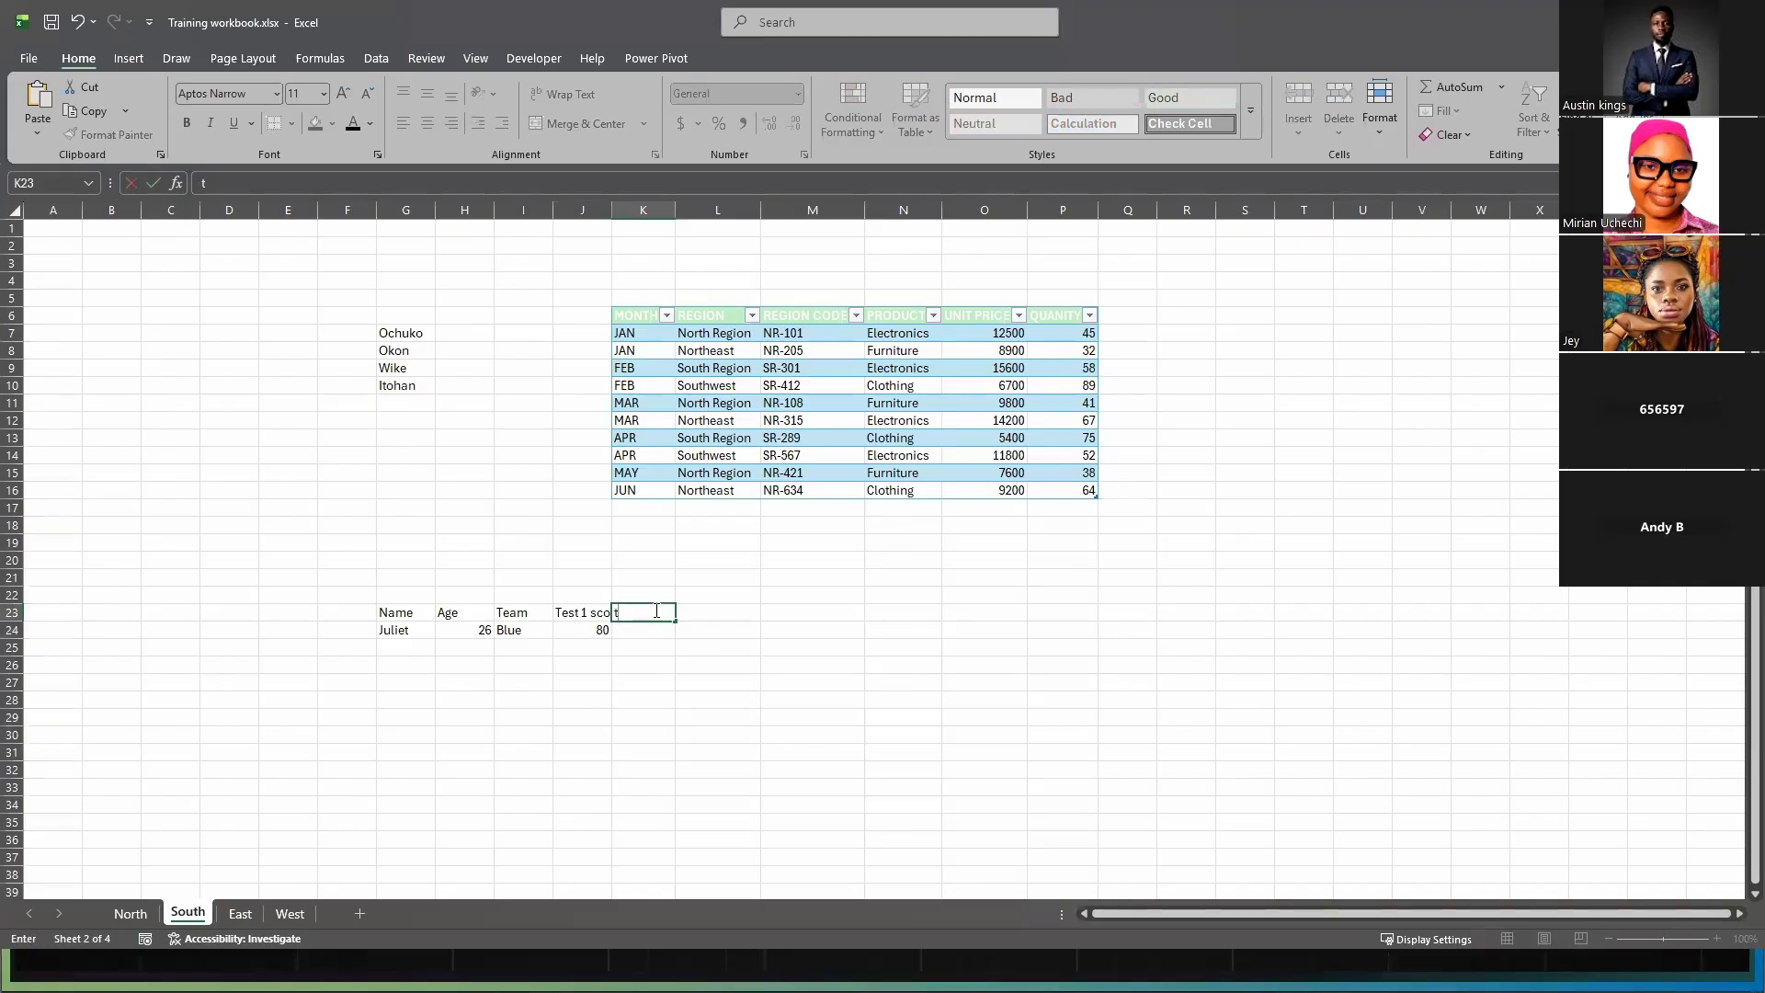
text( 2 score)
click(819, 837)
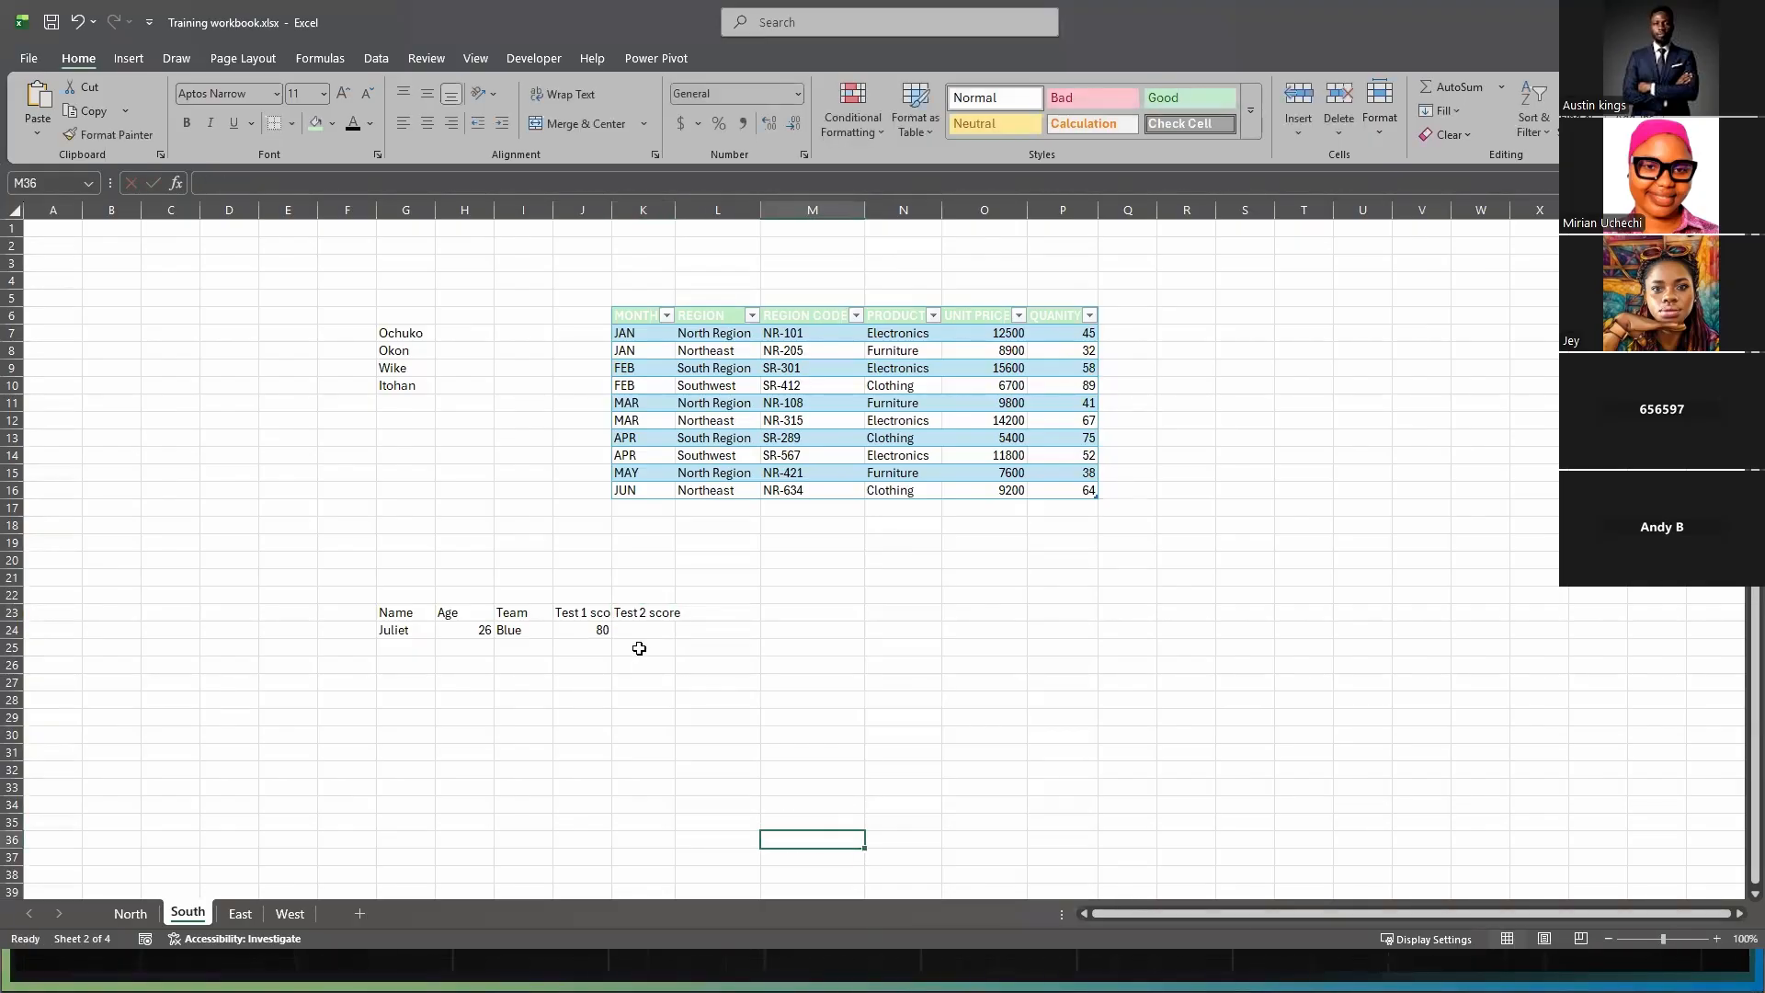
click(639, 631)
text(75)
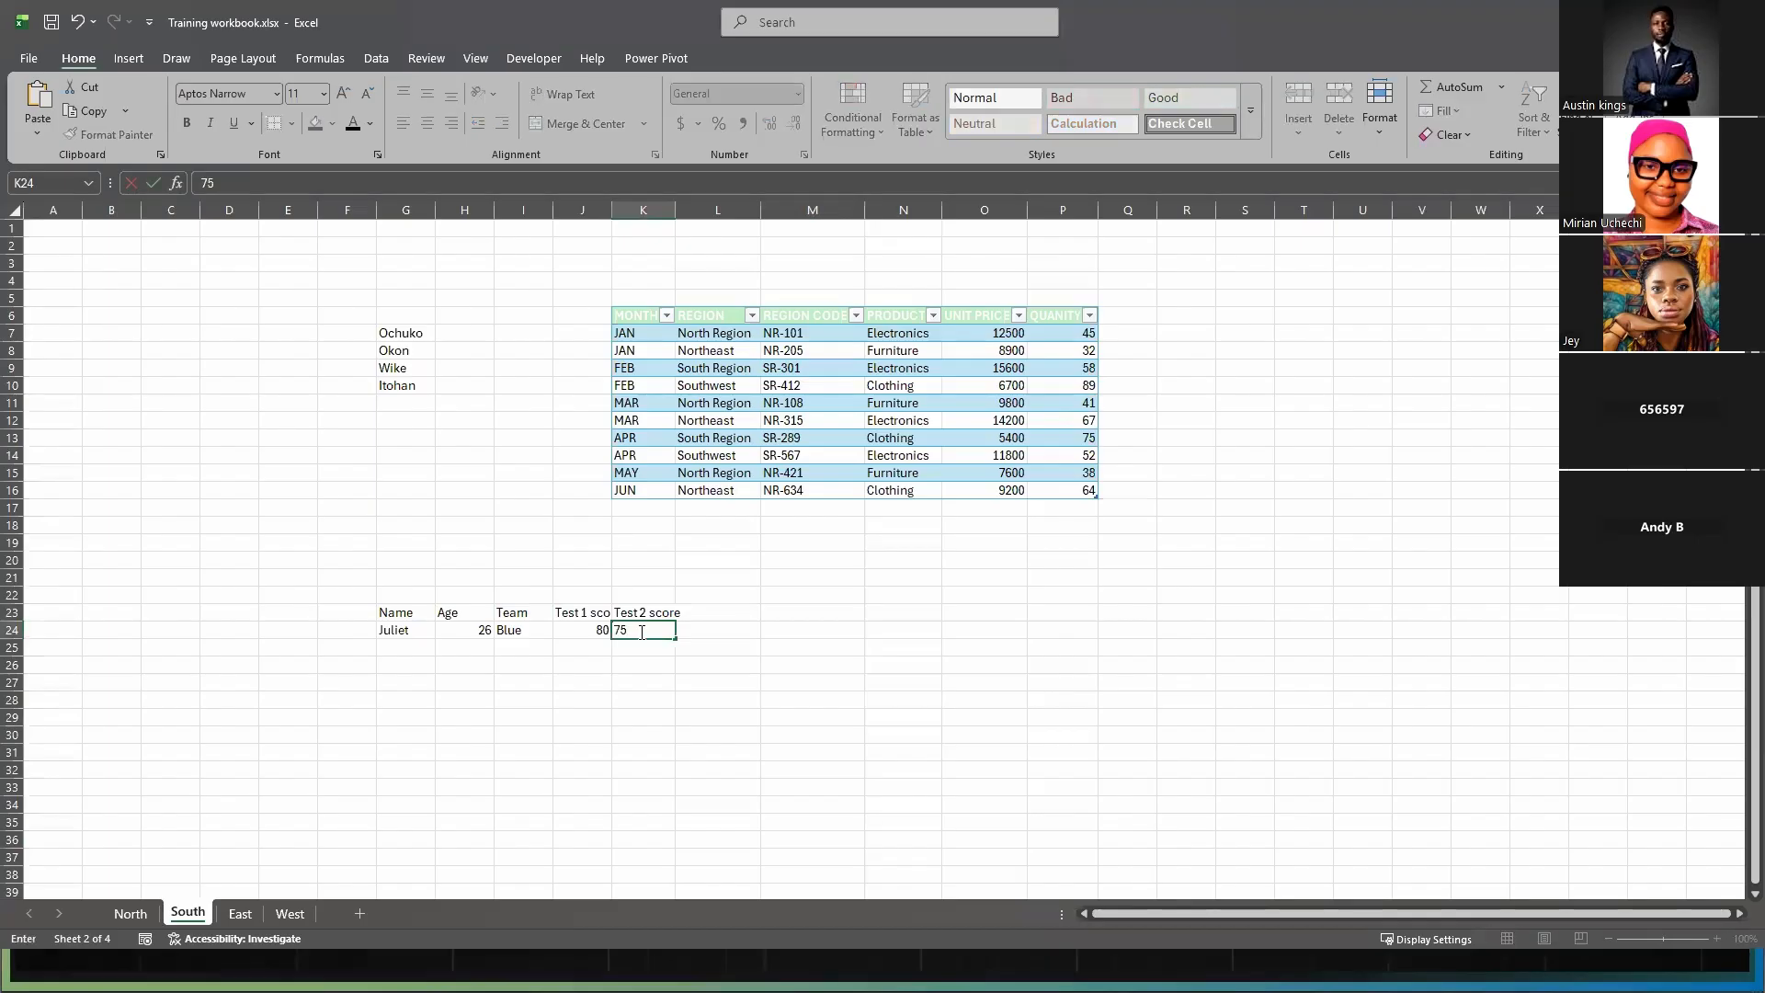
click(773, 747)
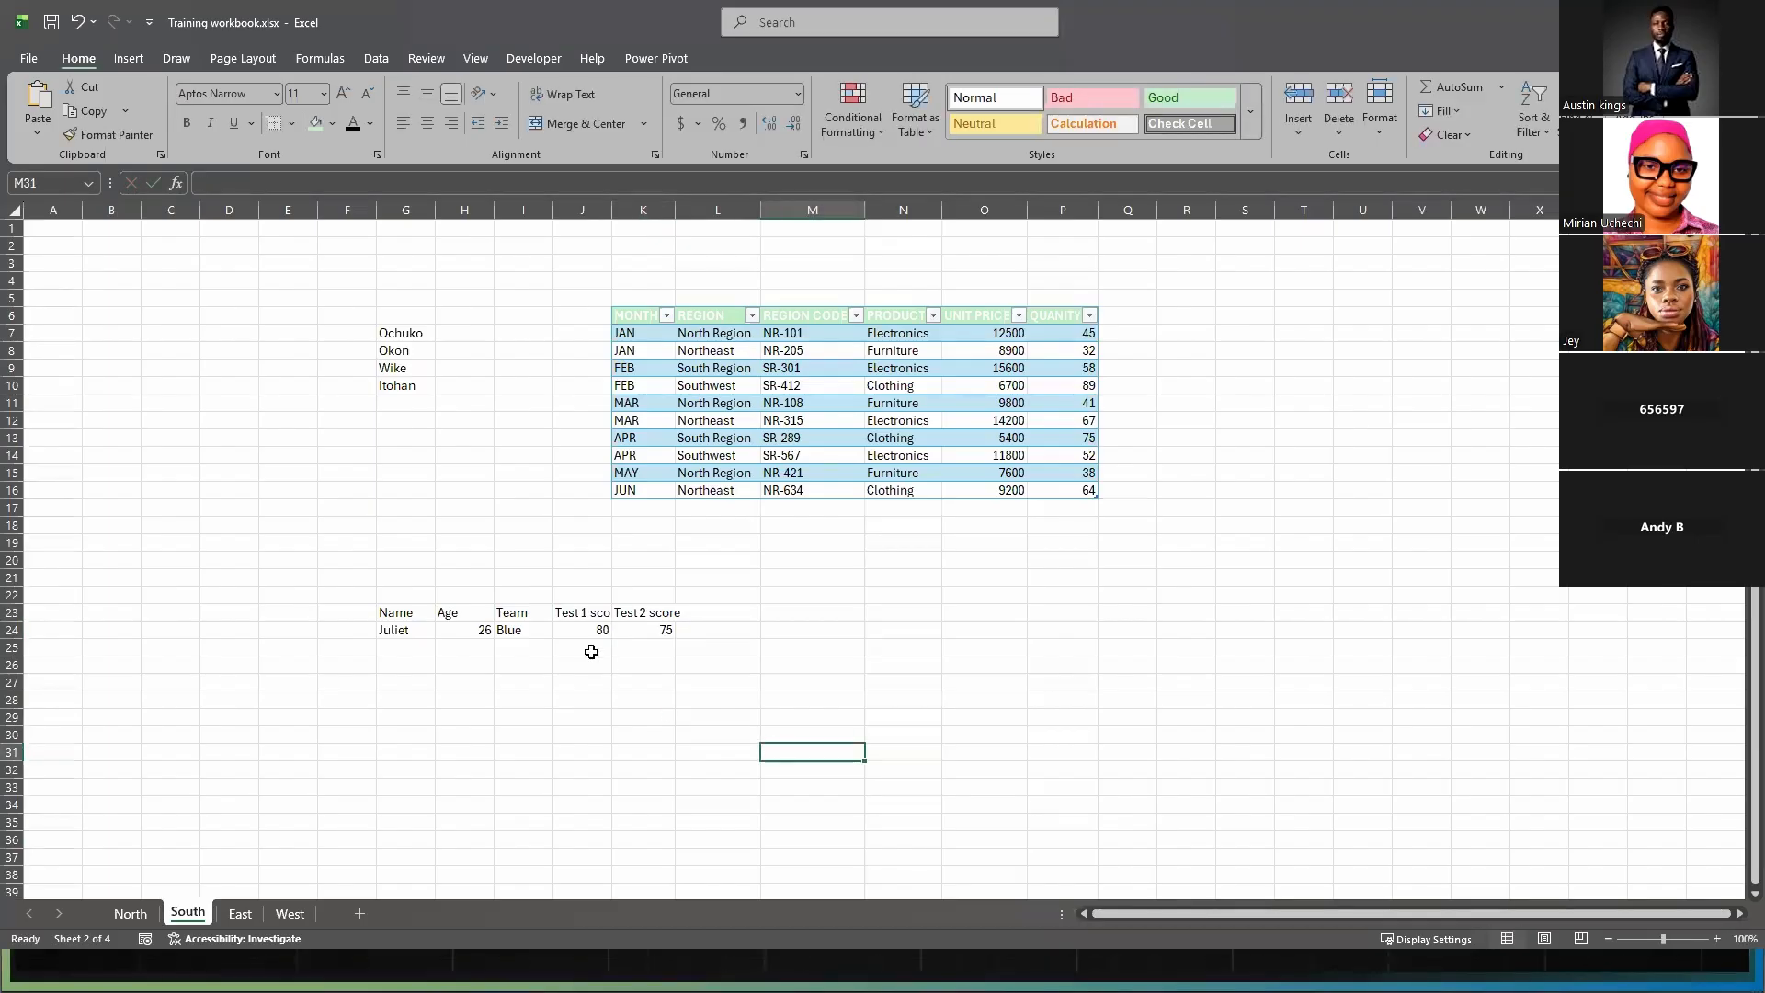
- Enter the header Average in cell L23
click(719, 611)
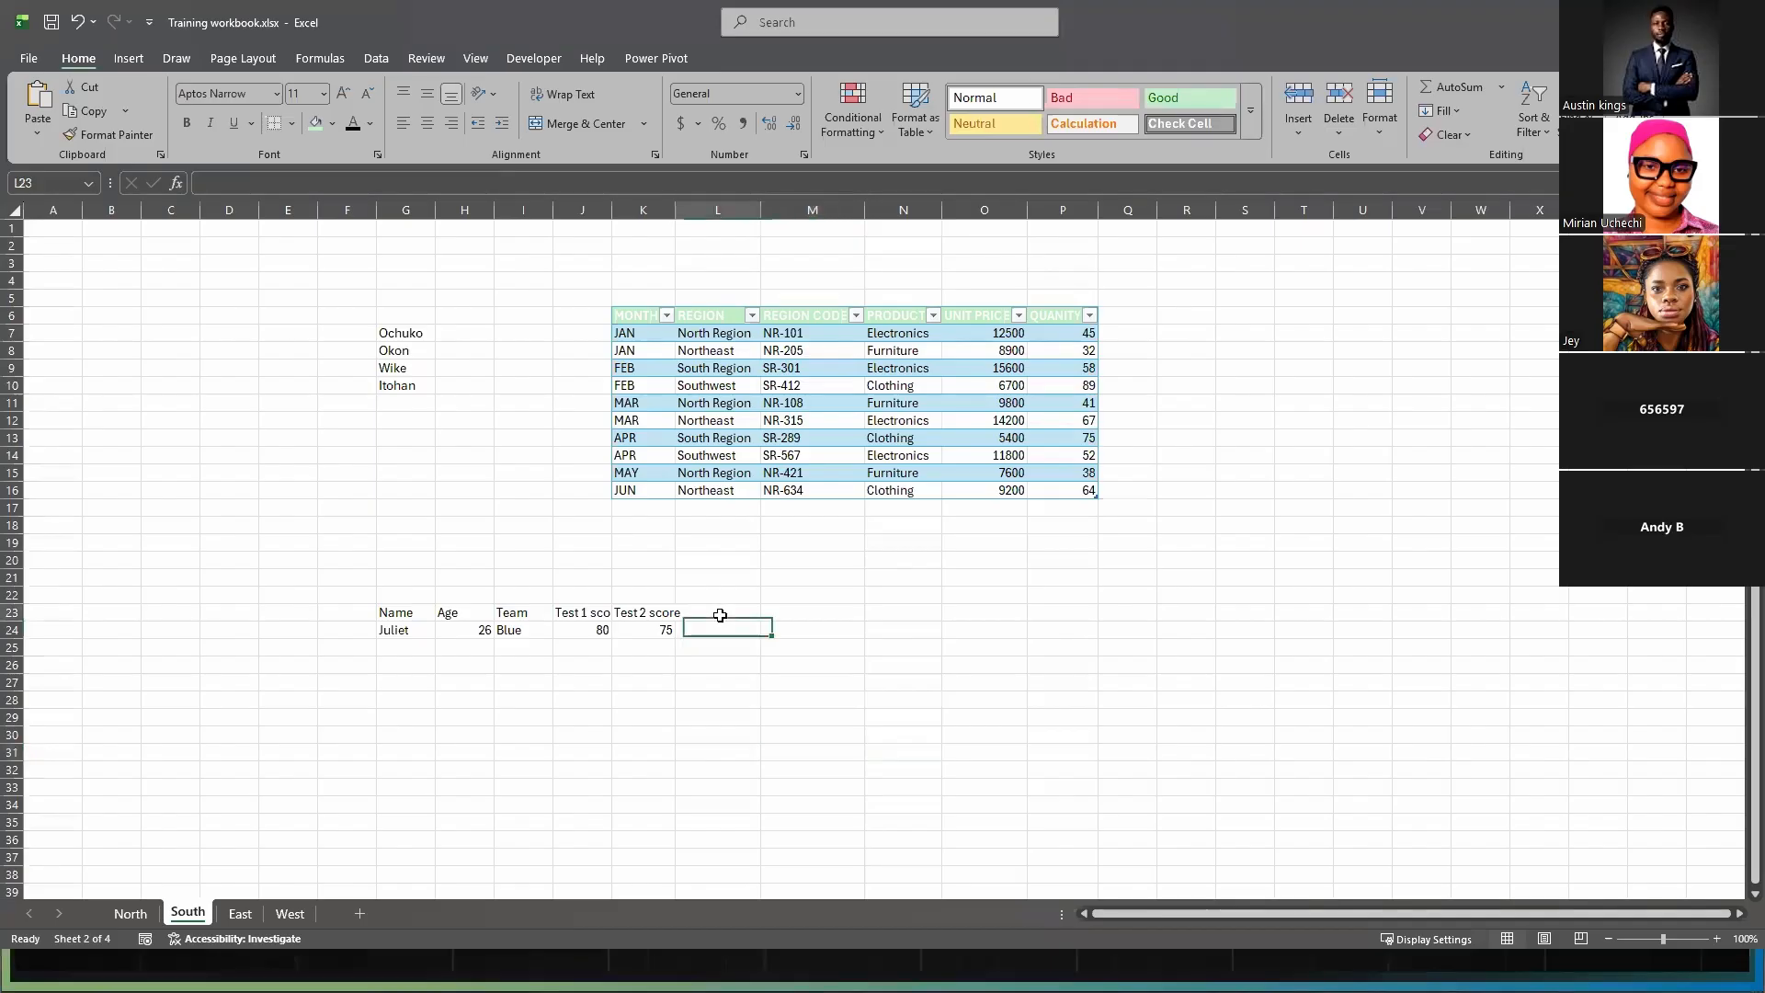
text(Avera)
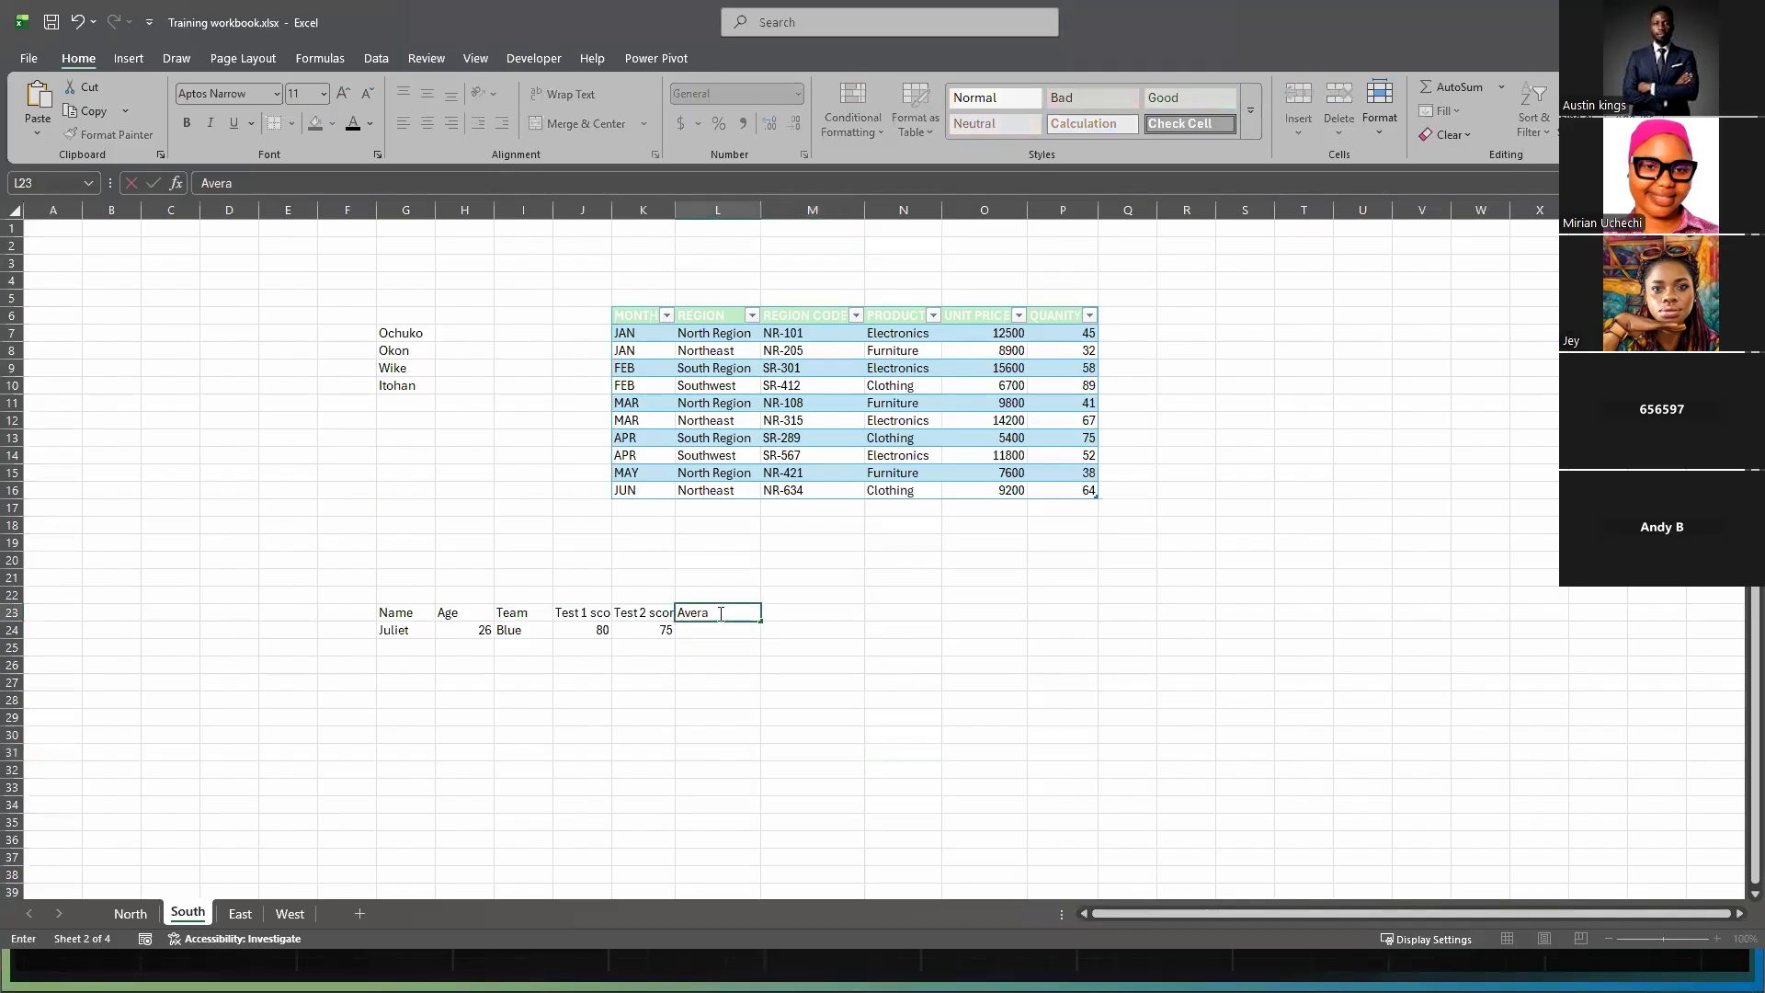
text(ge)
click(837, 731)
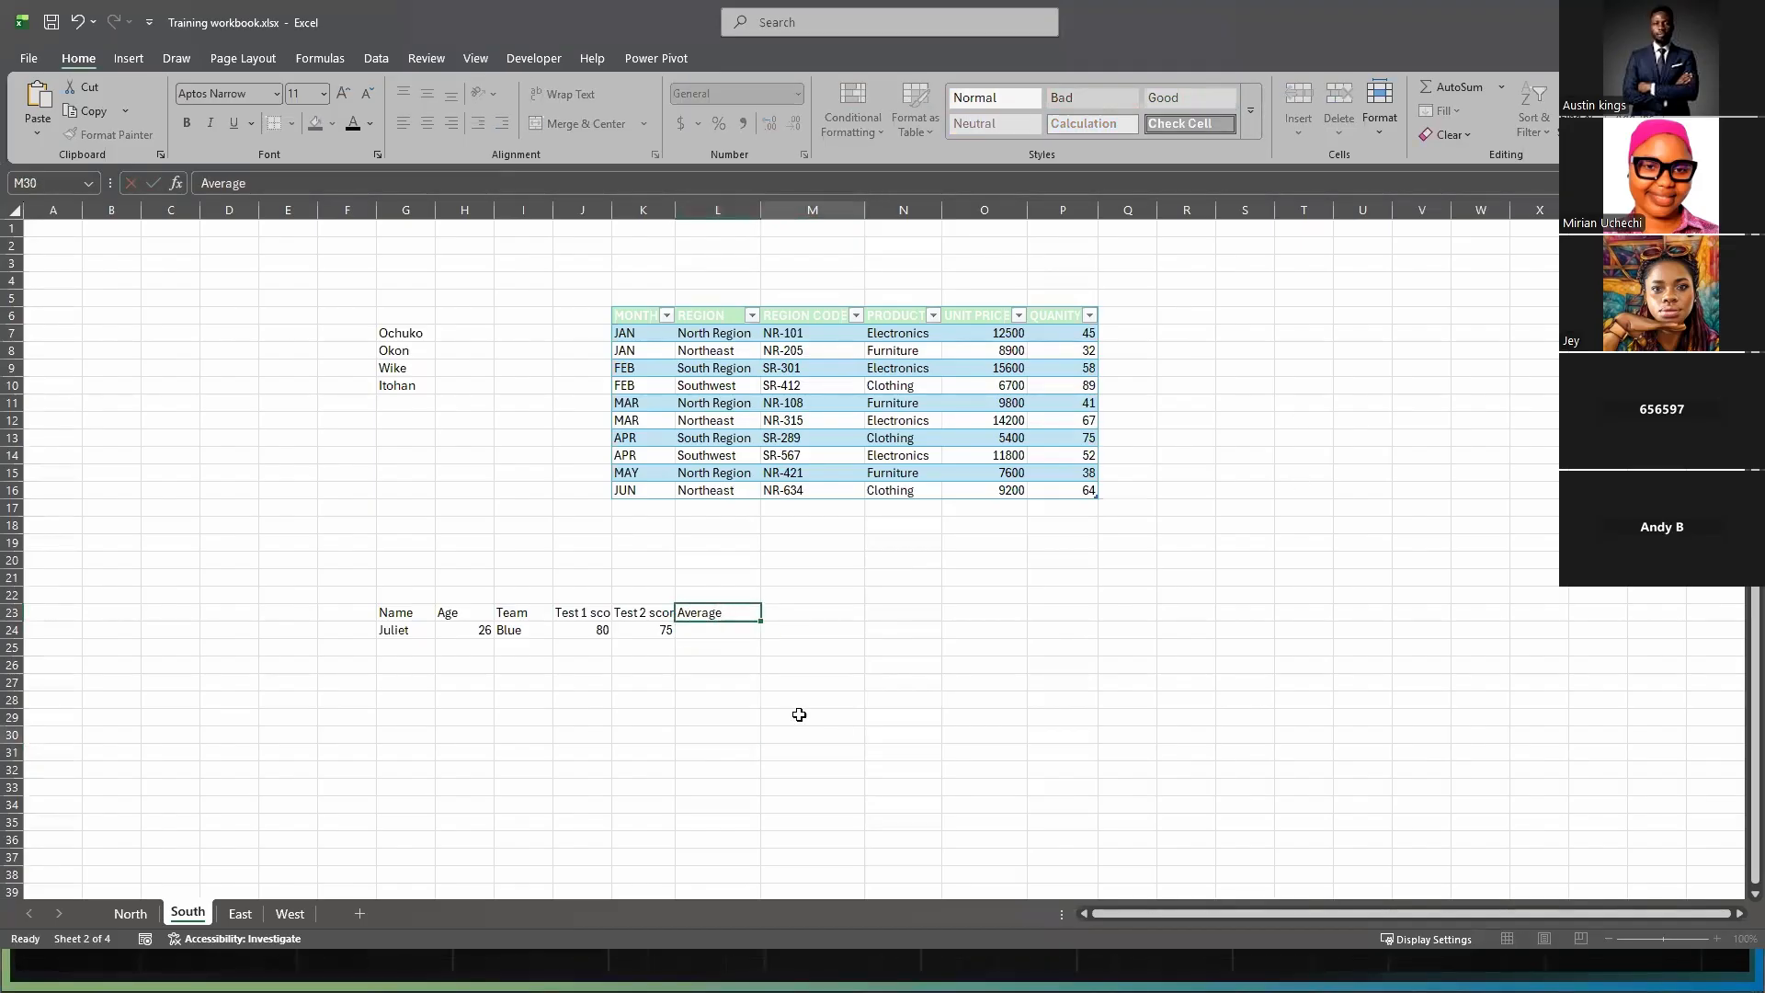
- Calculate the average of the two test scores in cell L24 with the AVERAGE function over J24:K24
click(735, 624)
text(=ave)
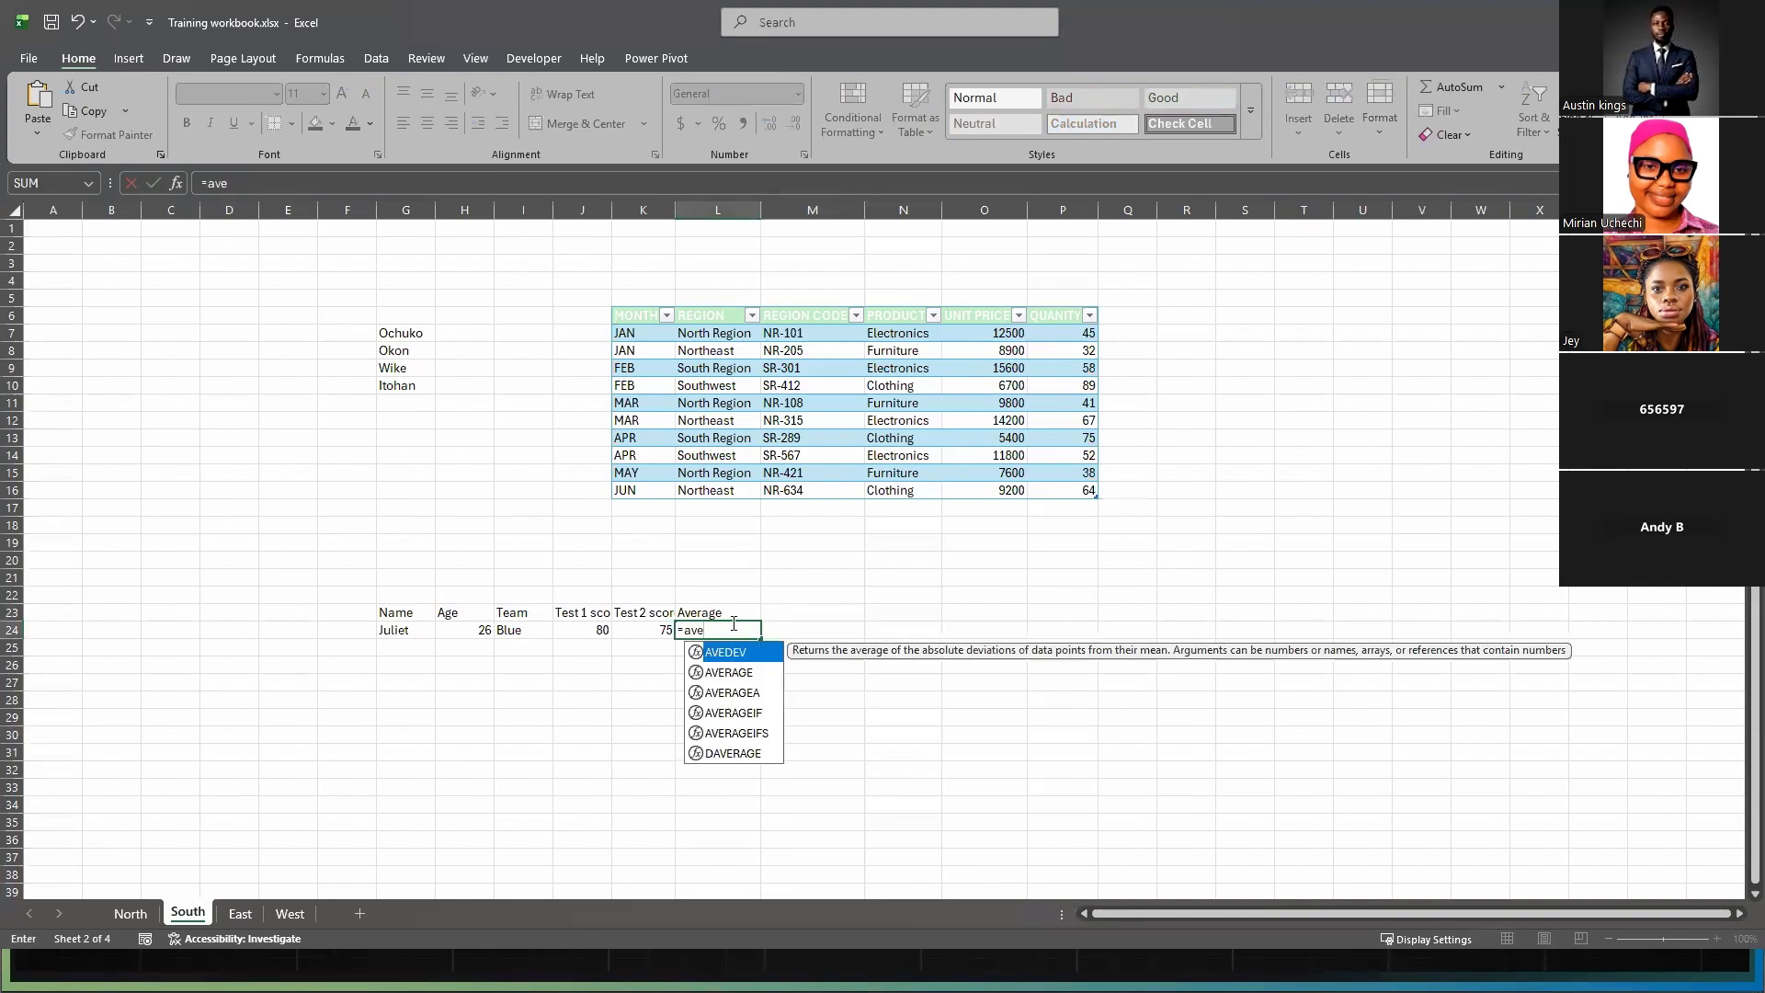
key(Down)
key(Tab)
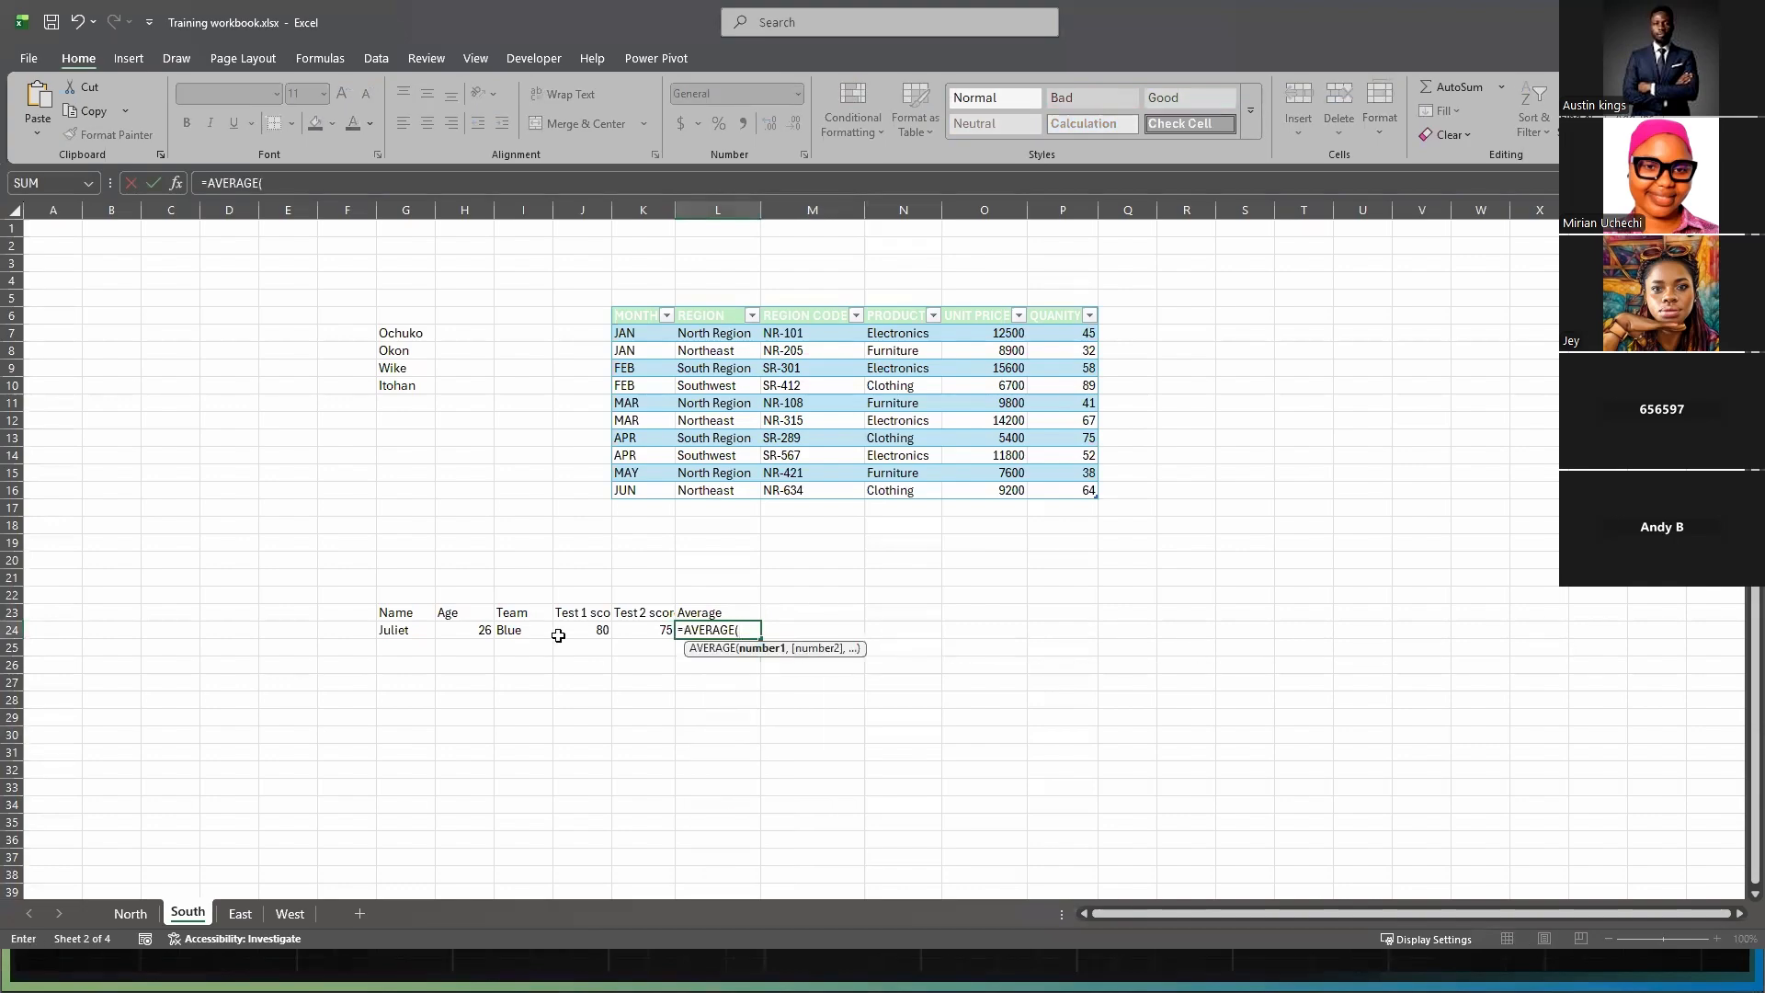
drag(558, 635, 650, 630)
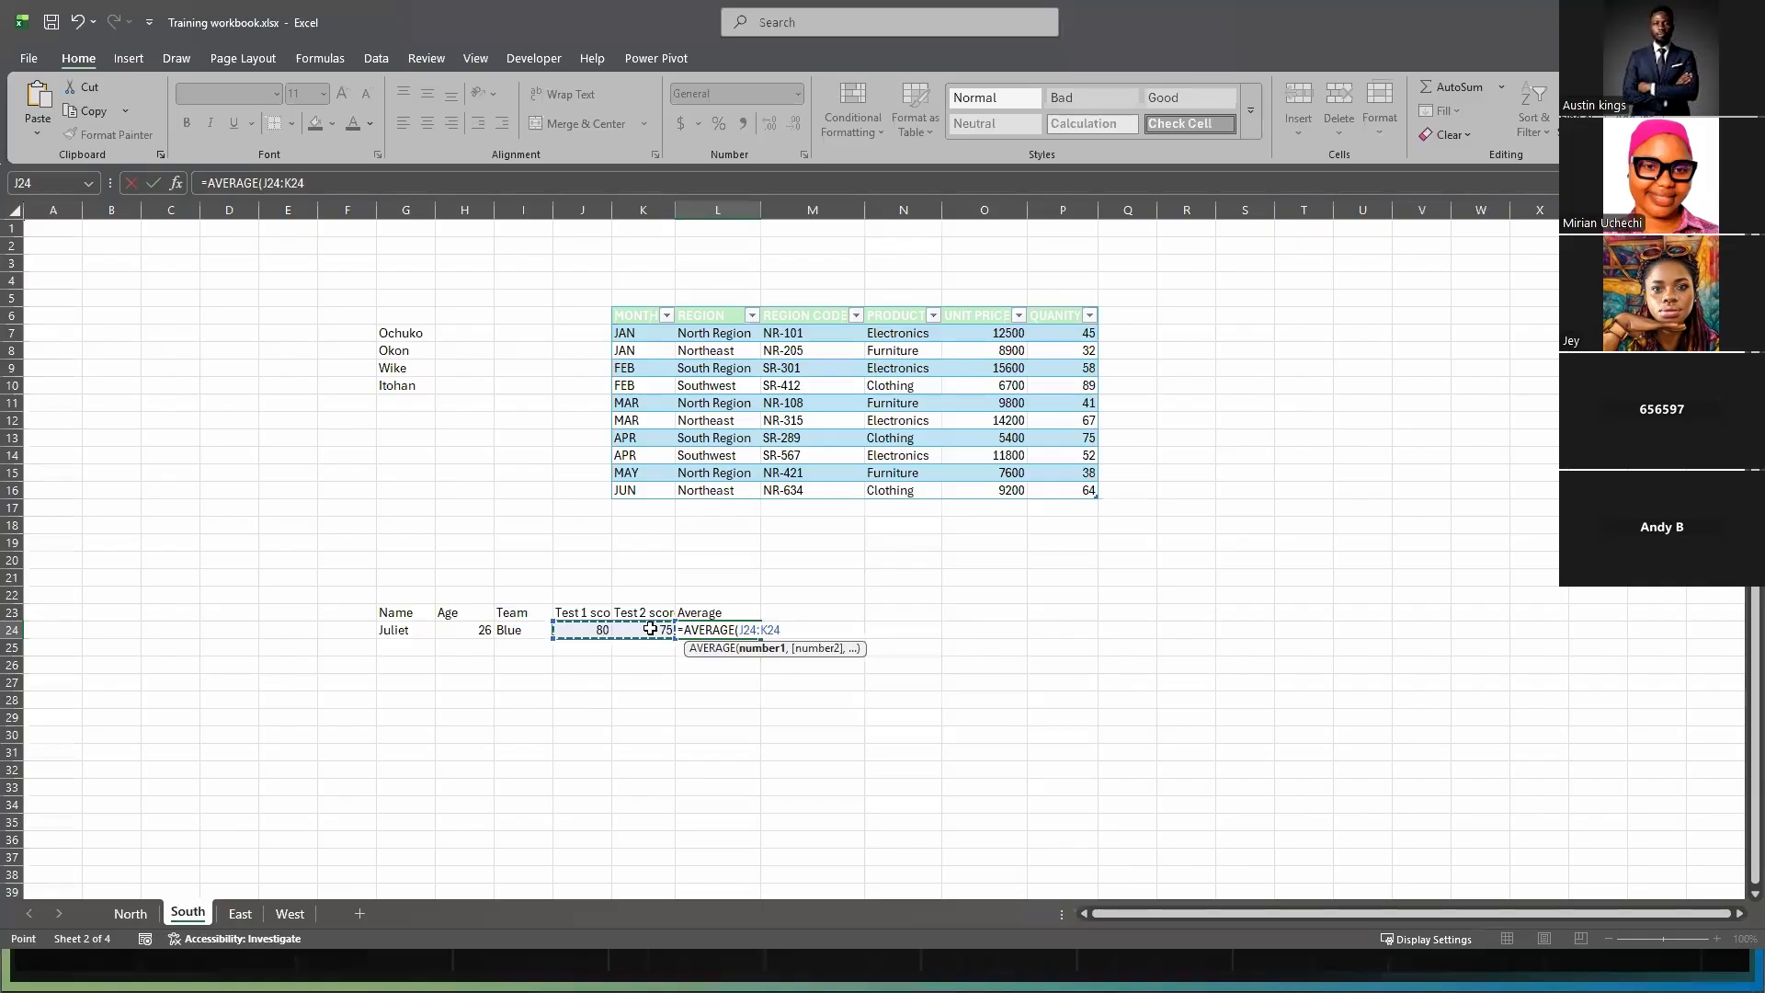
key(Return)
click(840, 634)
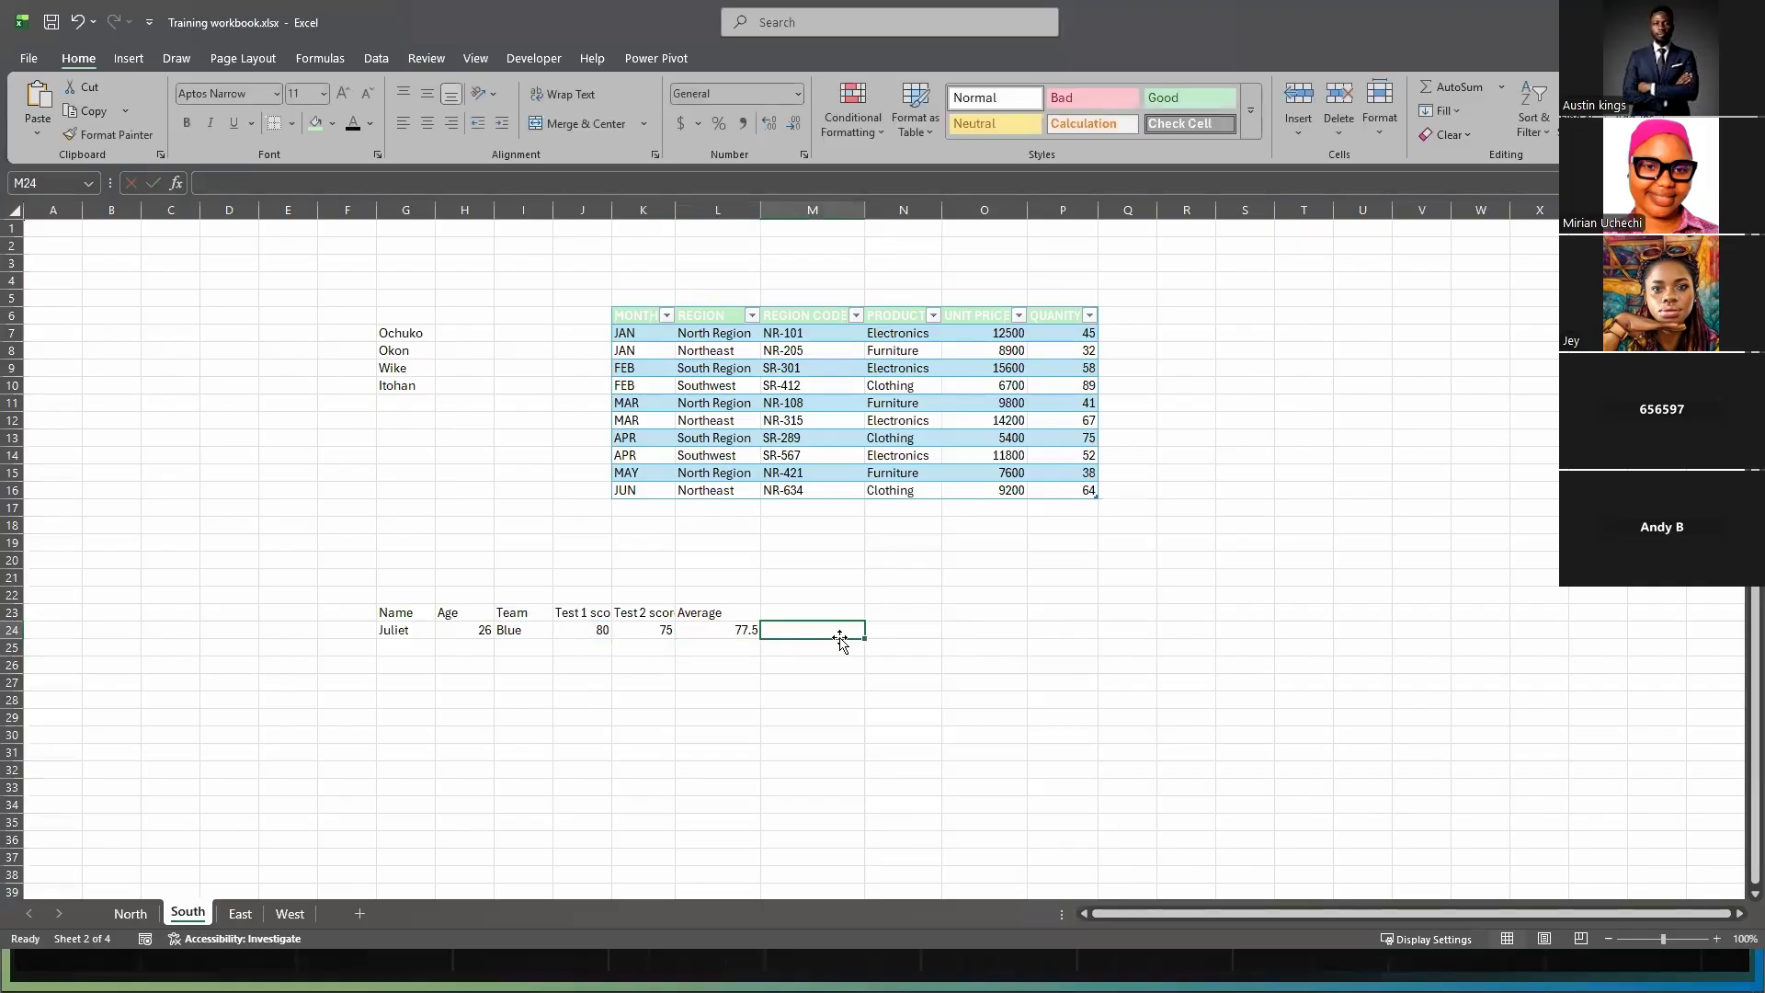
- Review the average formula in L24 and the name, age, team and score entries of the record in row 24
click(728, 634)
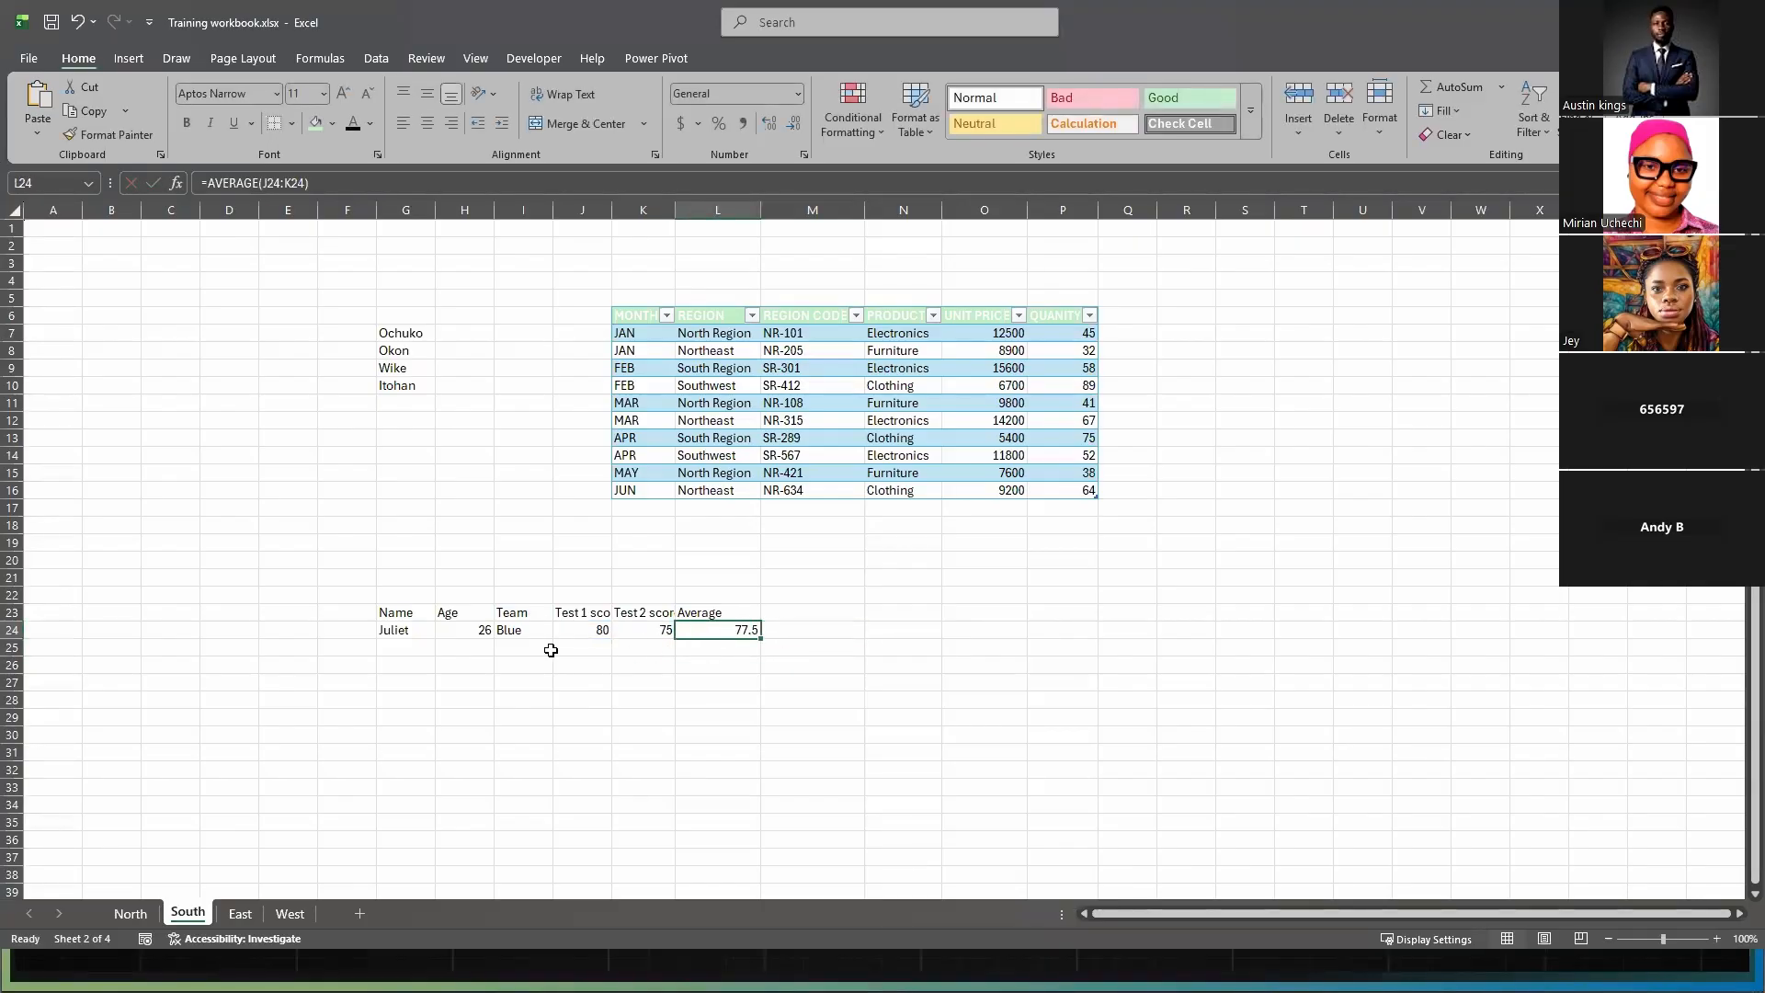
drag(386, 557, 396, 685)
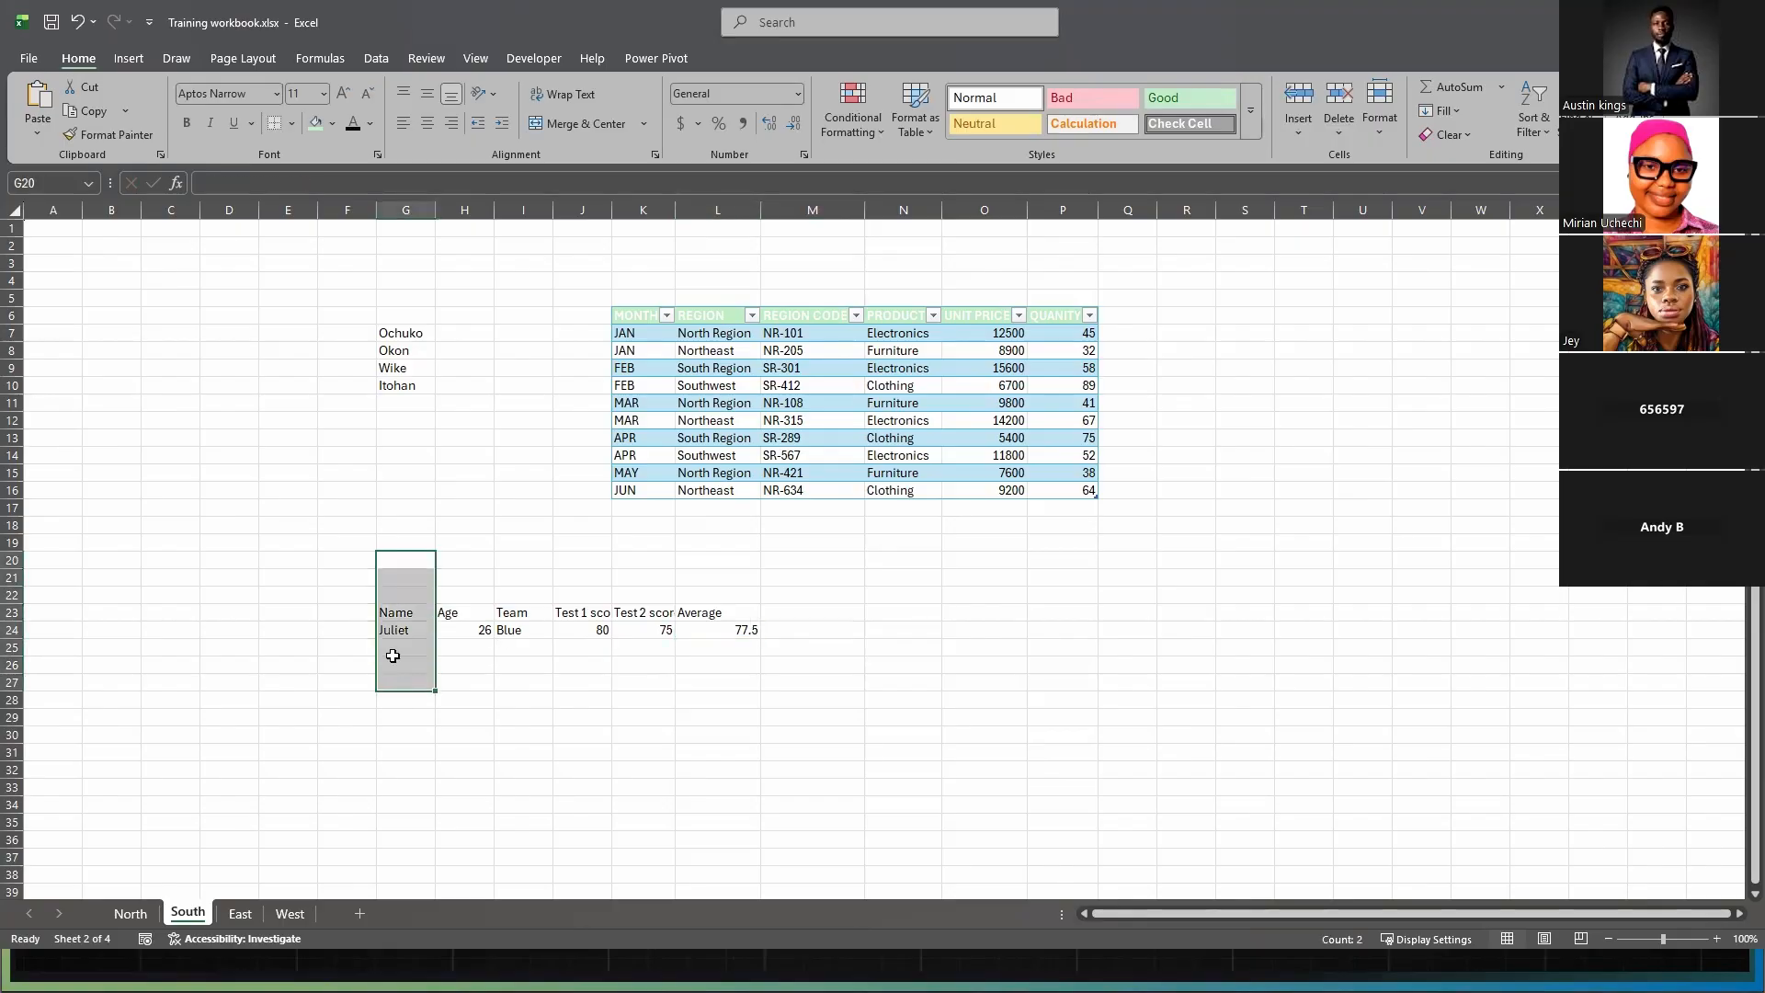
click(467, 630)
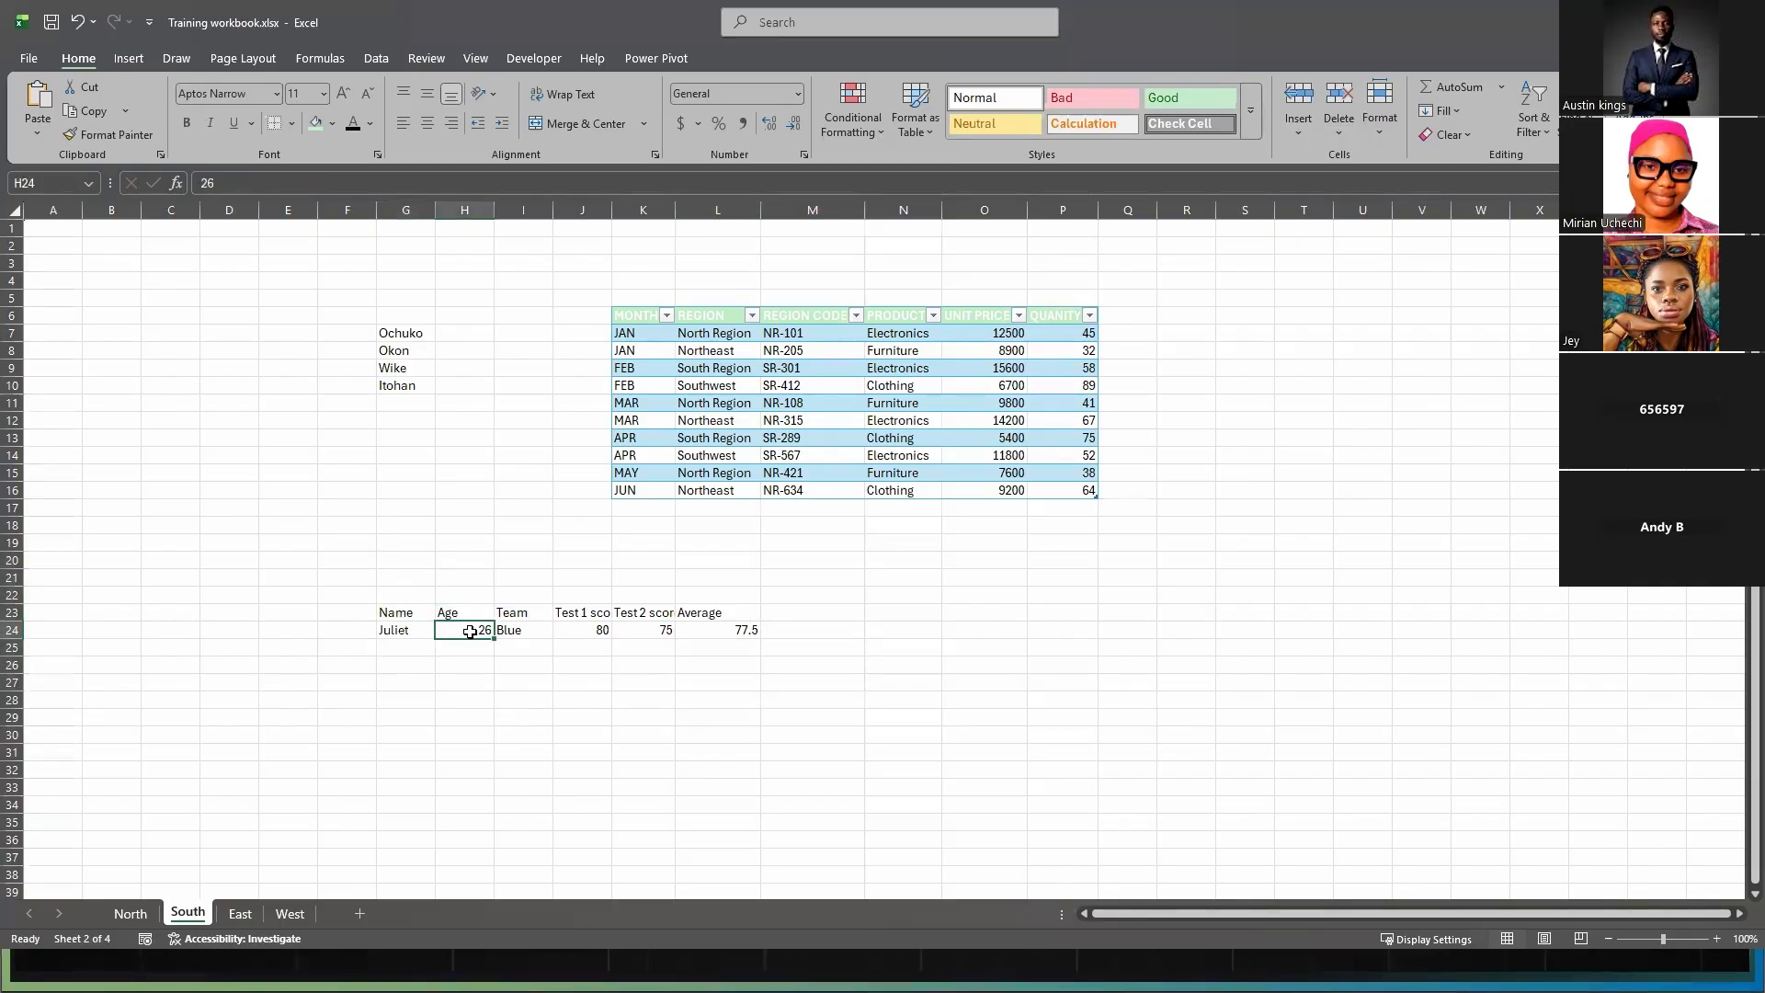
click(533, 633)
click(607, 629)
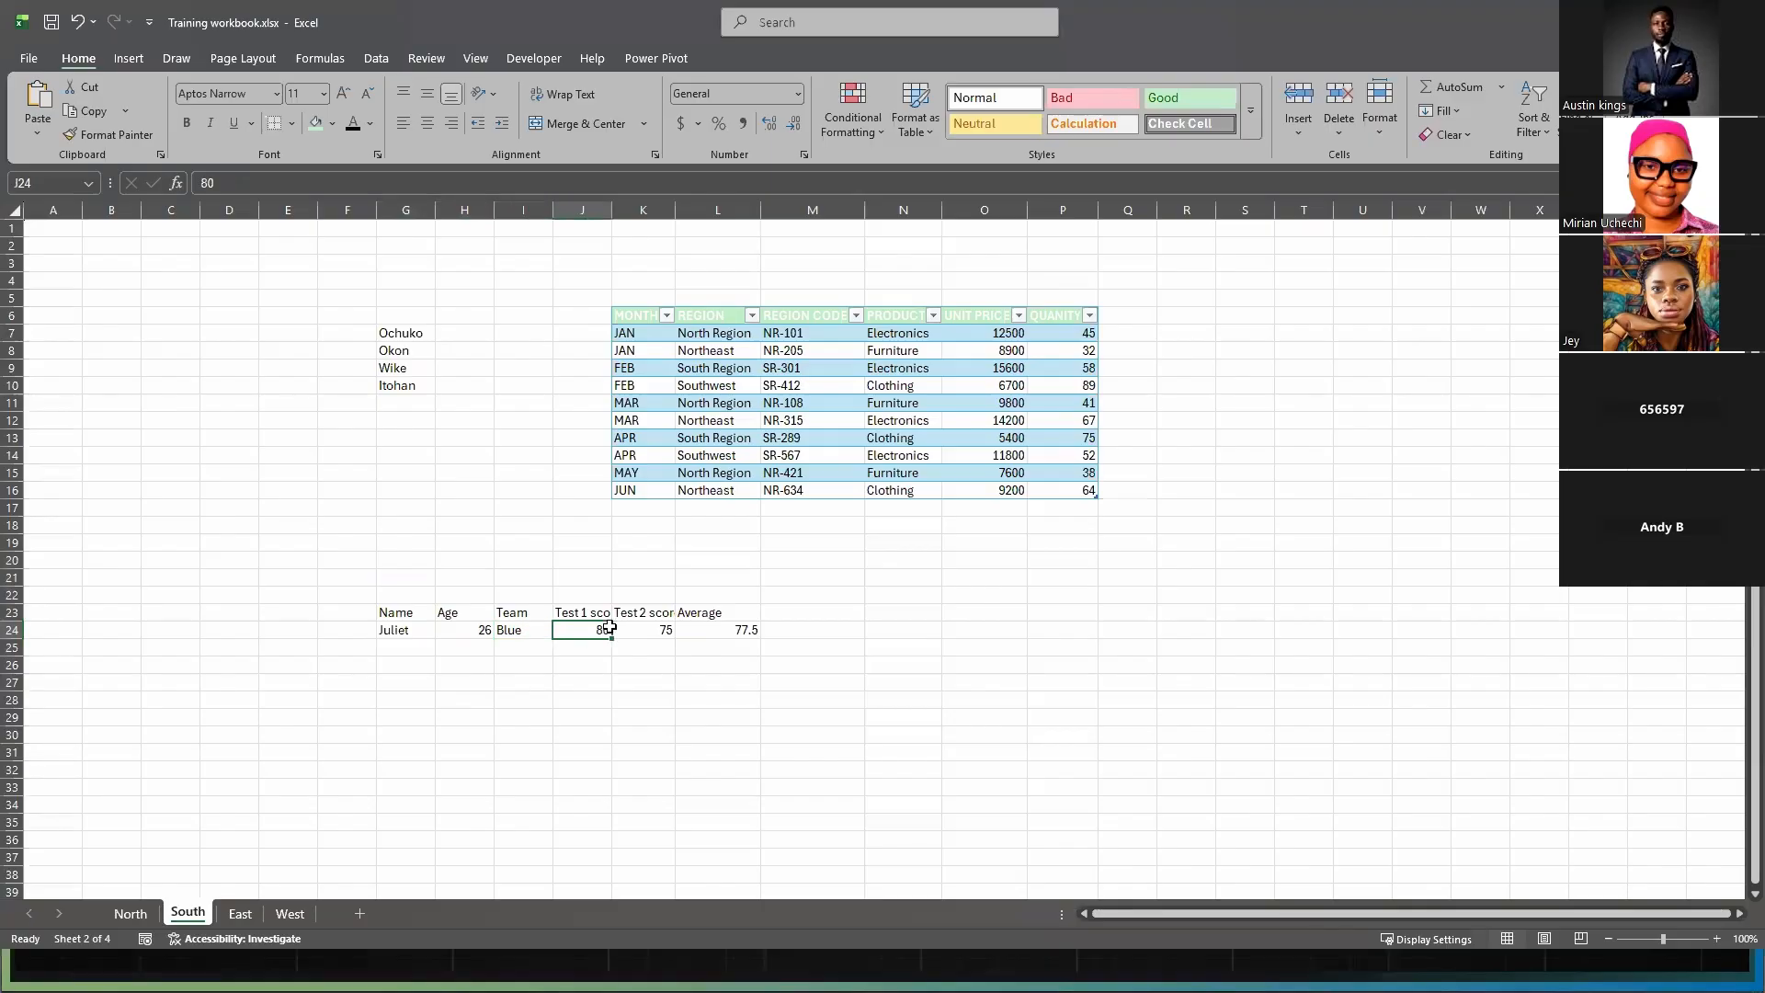
click(680, 632)
click(882, 658)
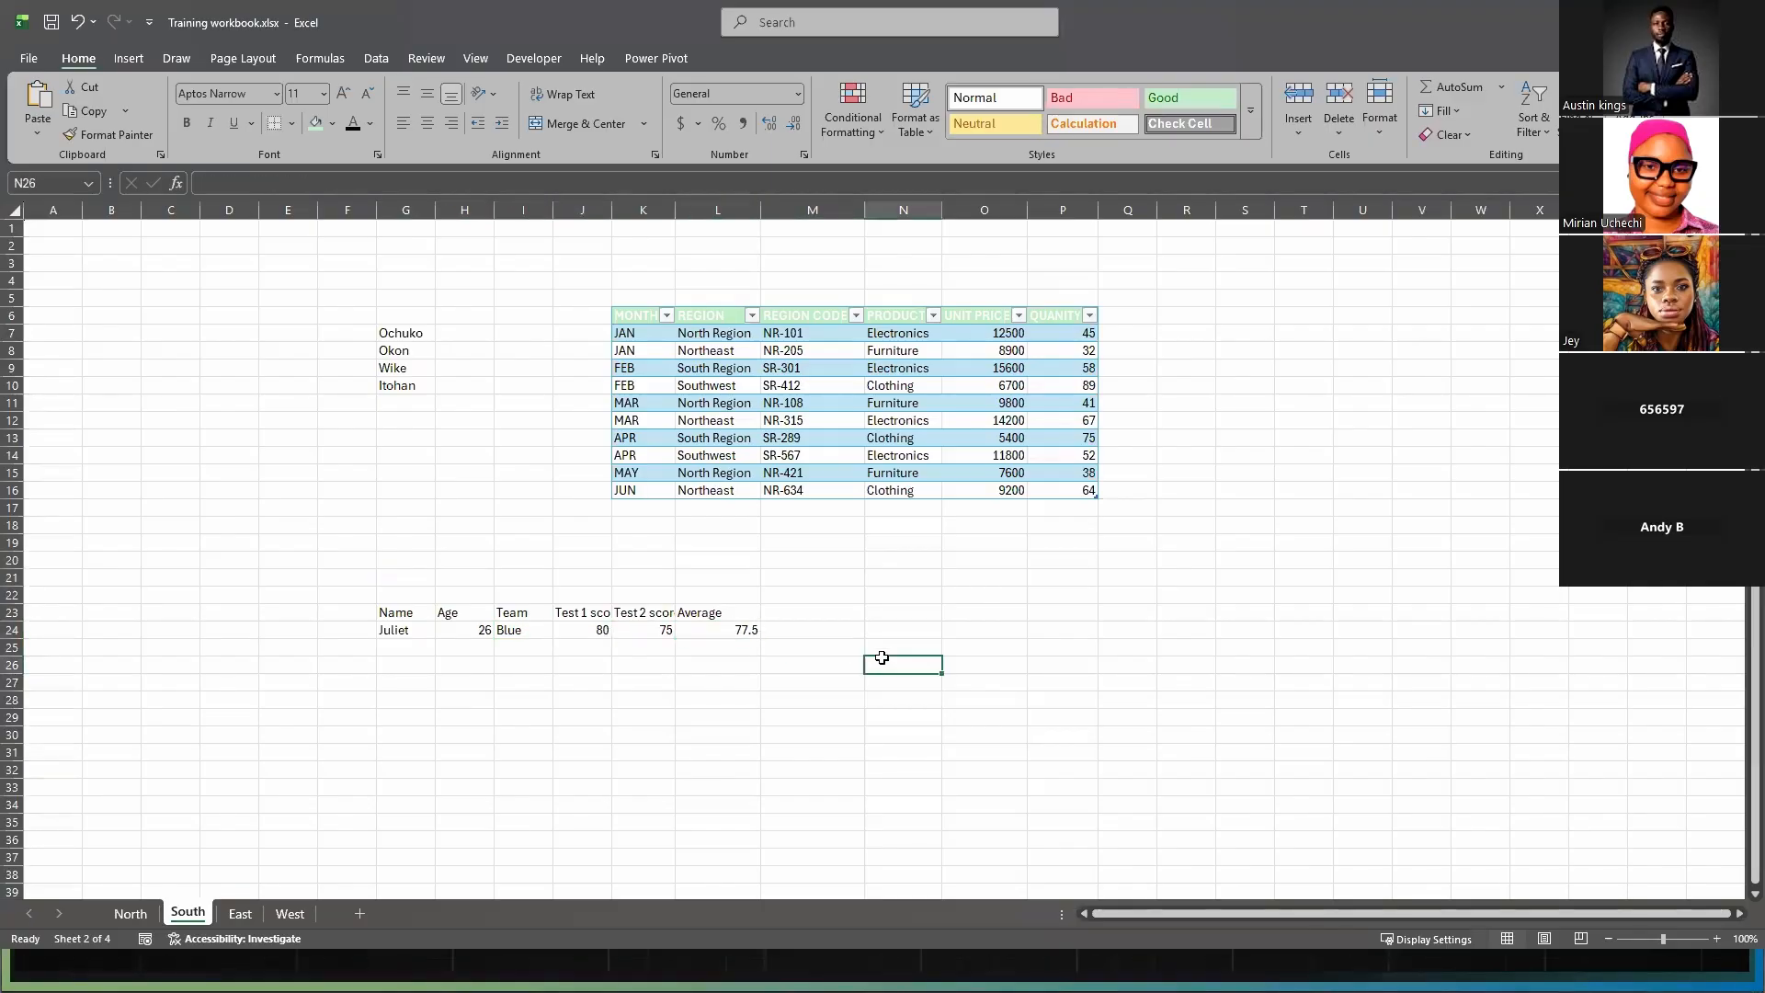
- Insert a new blank column H before the Age column
click(469, 628)
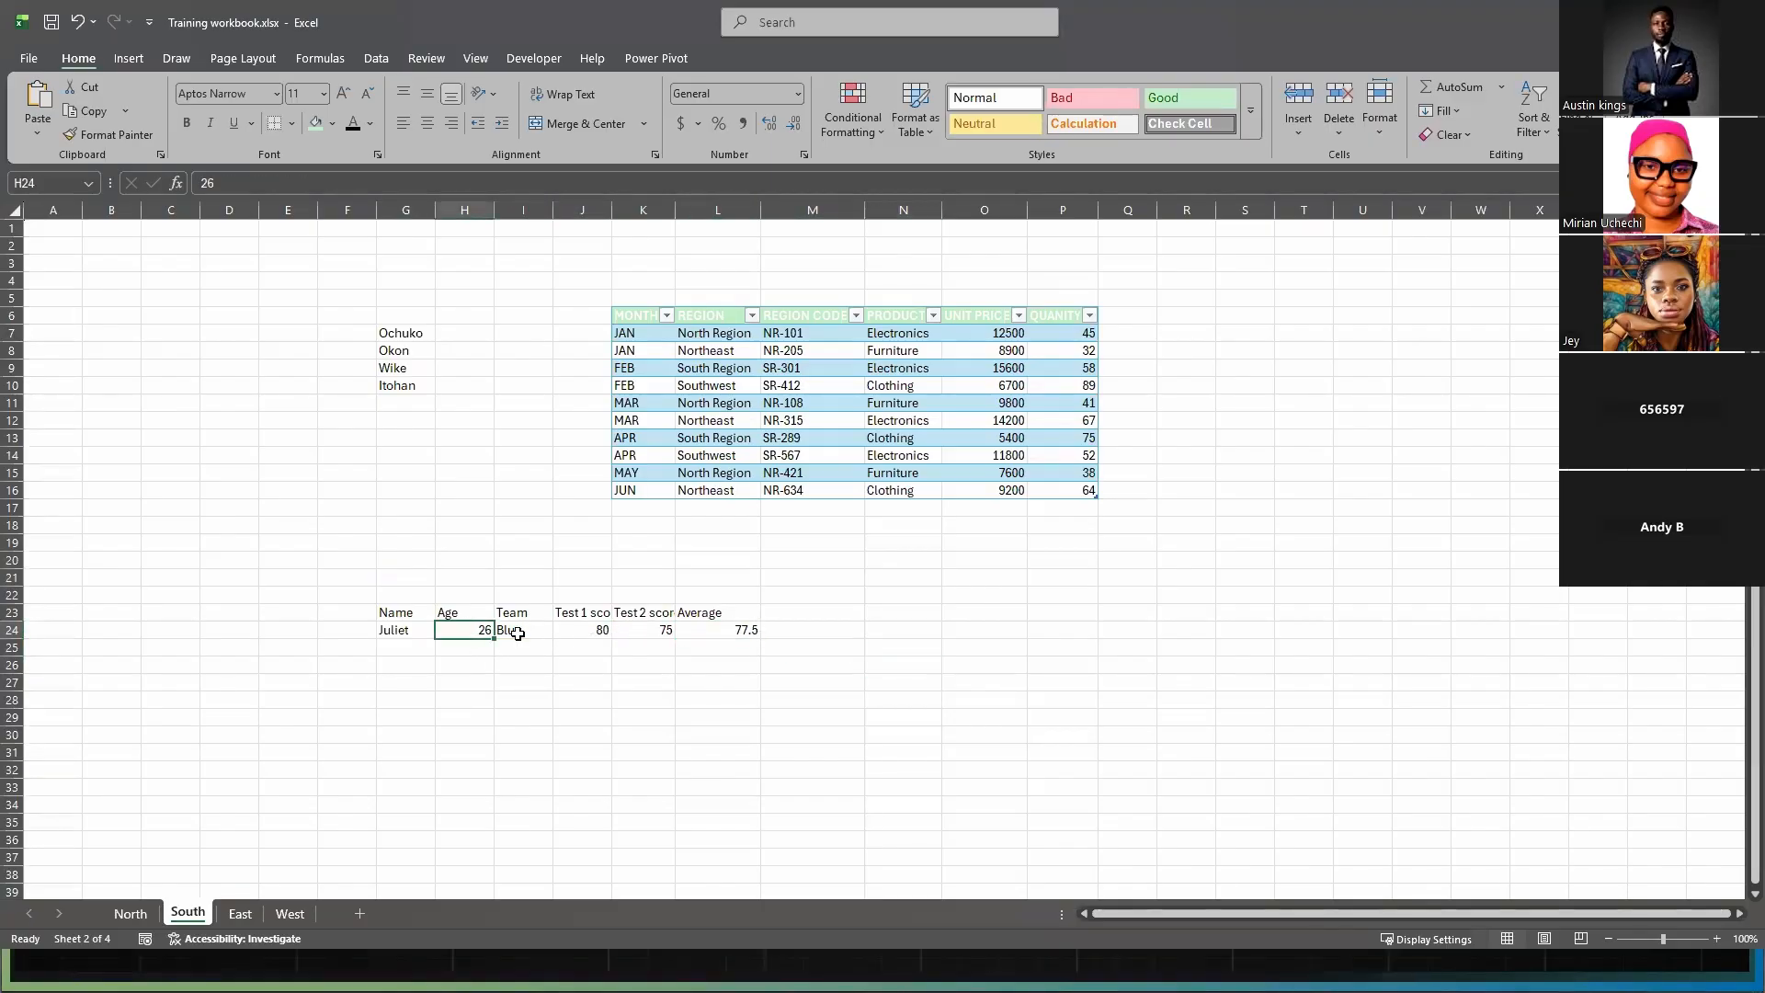
click(477, 206)
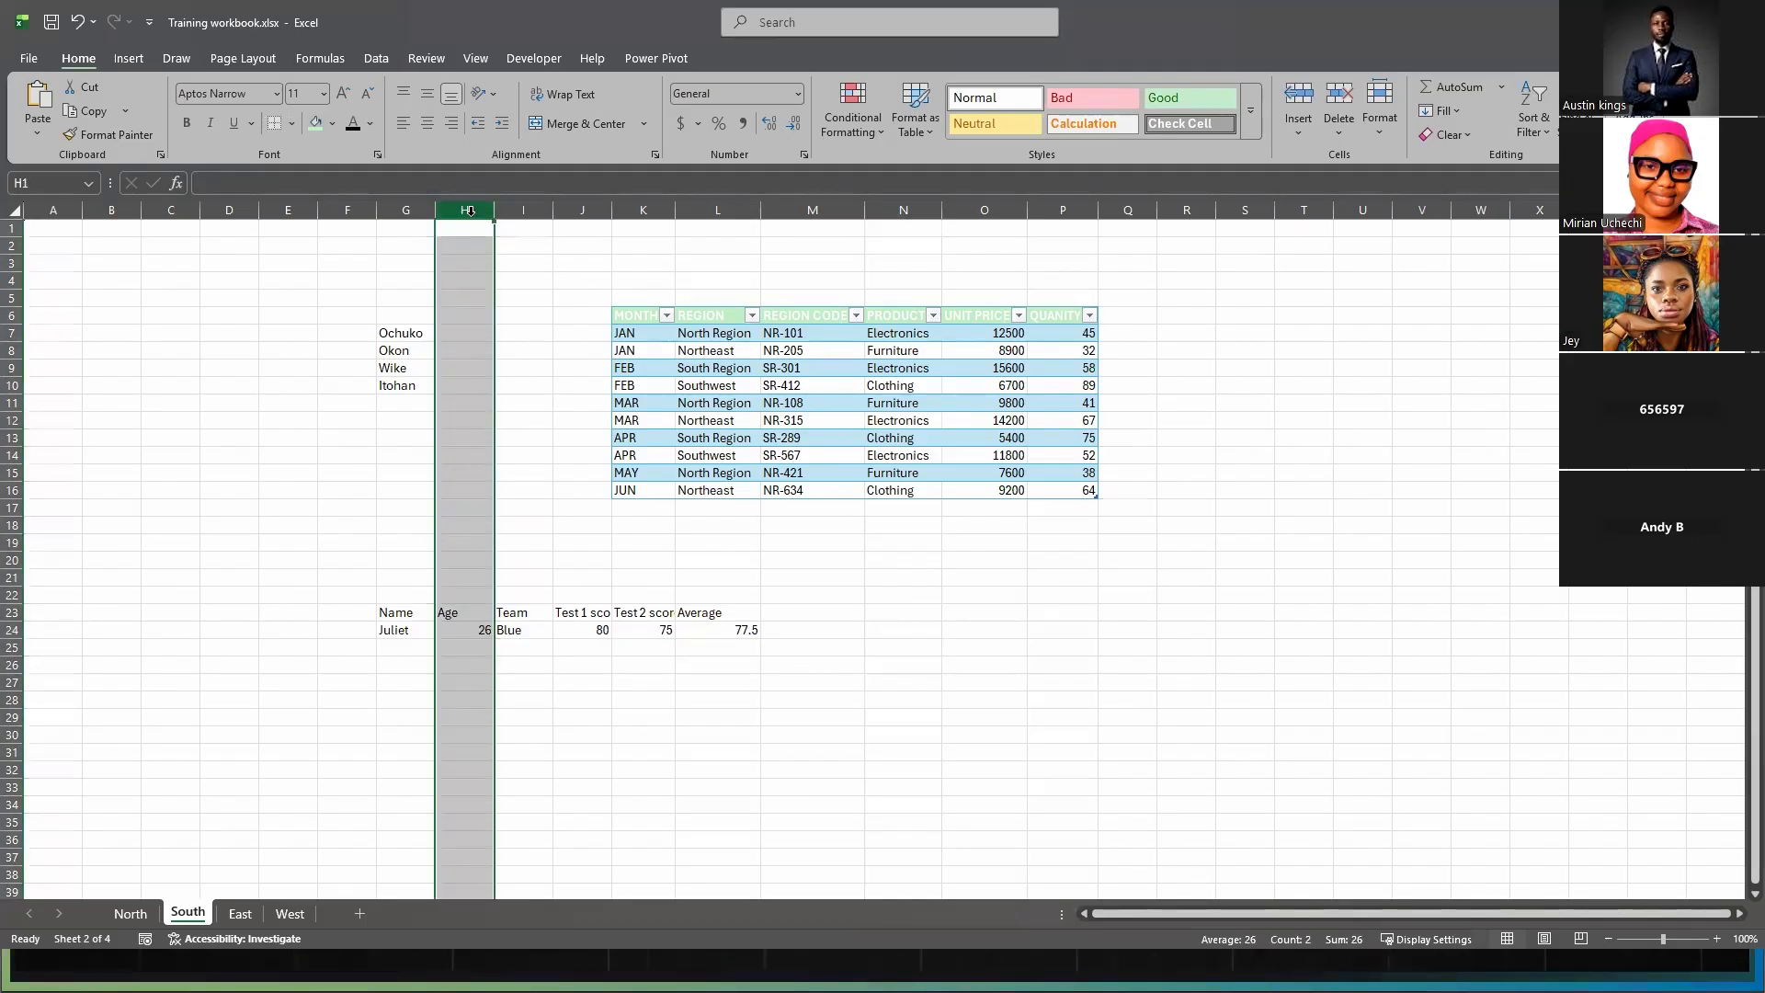
right_click(470, 211)
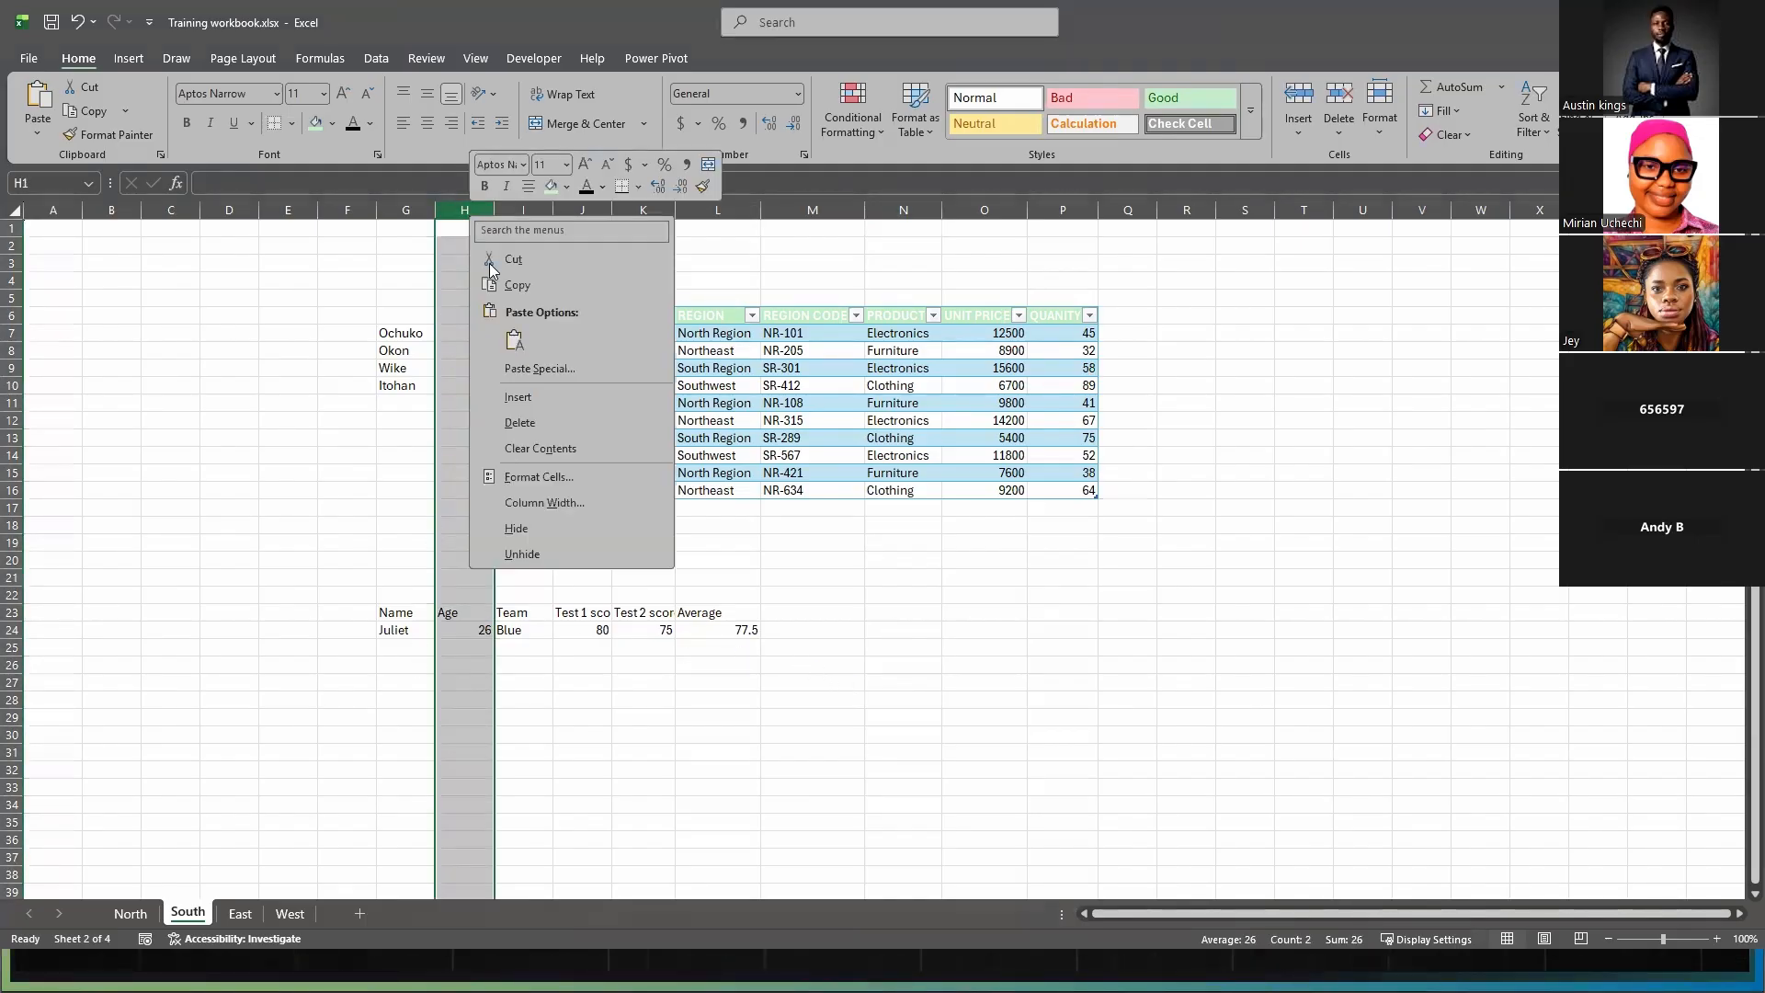
click(563, 396)
- Enter the header Date of birth in cell H23
click(459, 613)
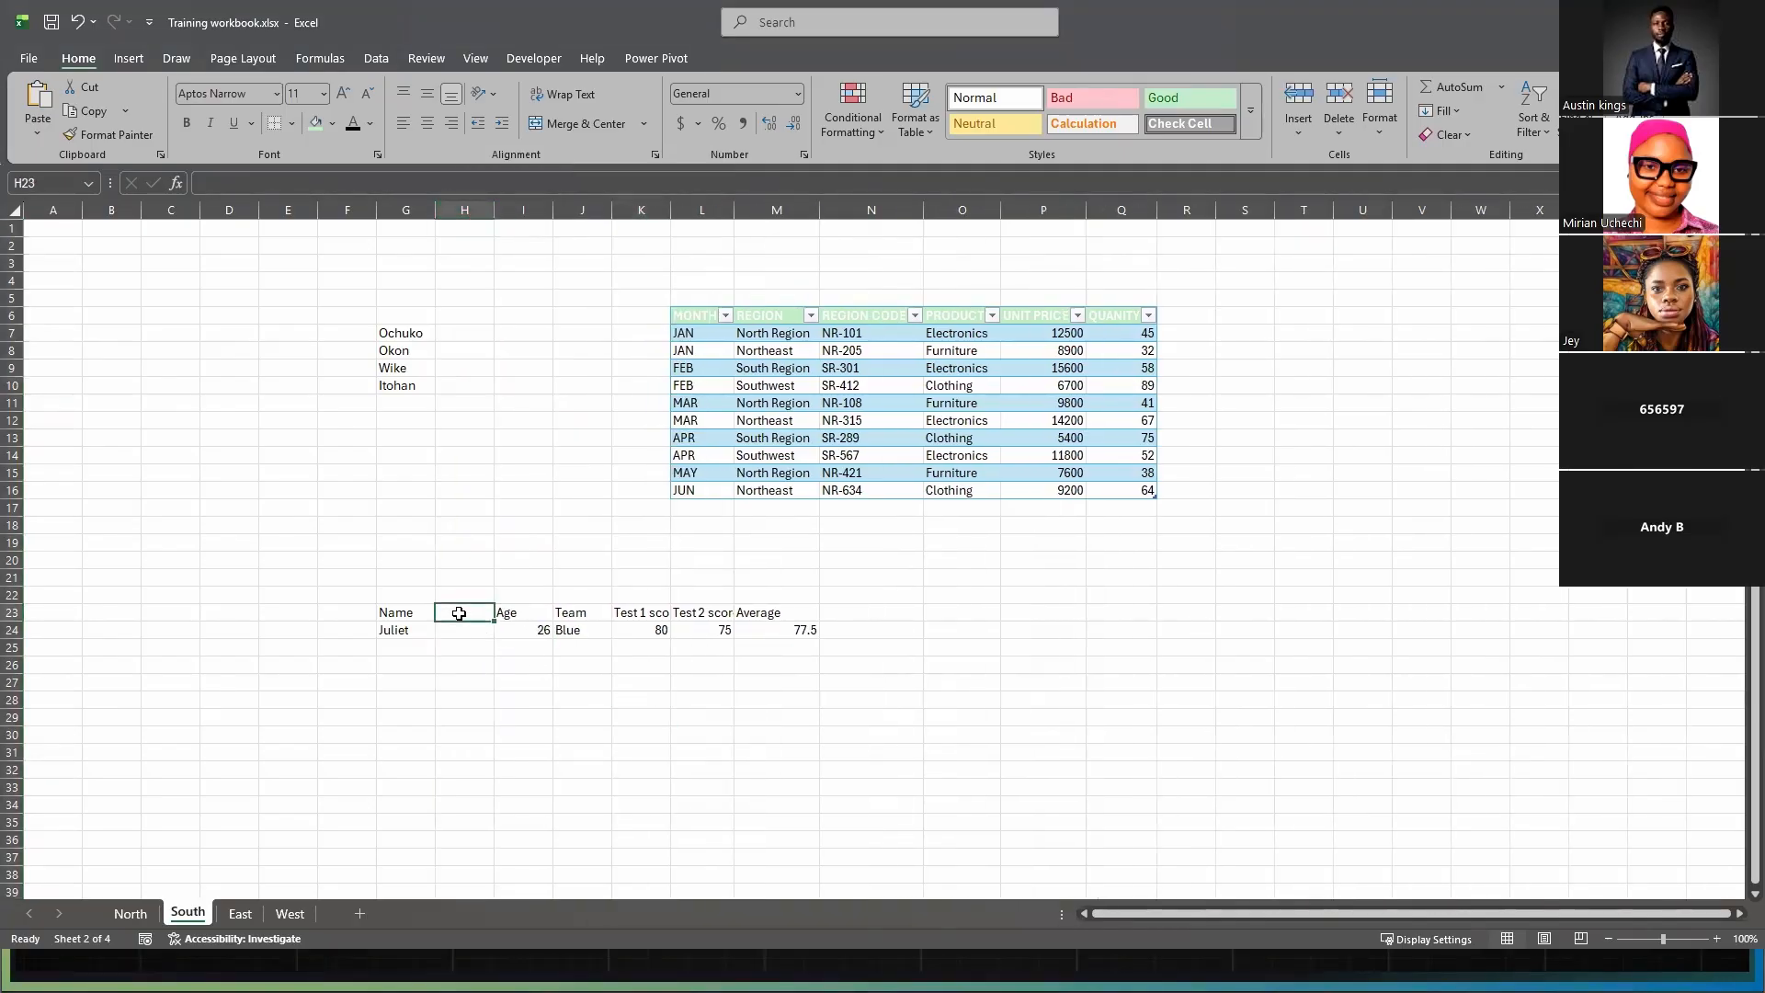
text(Date)
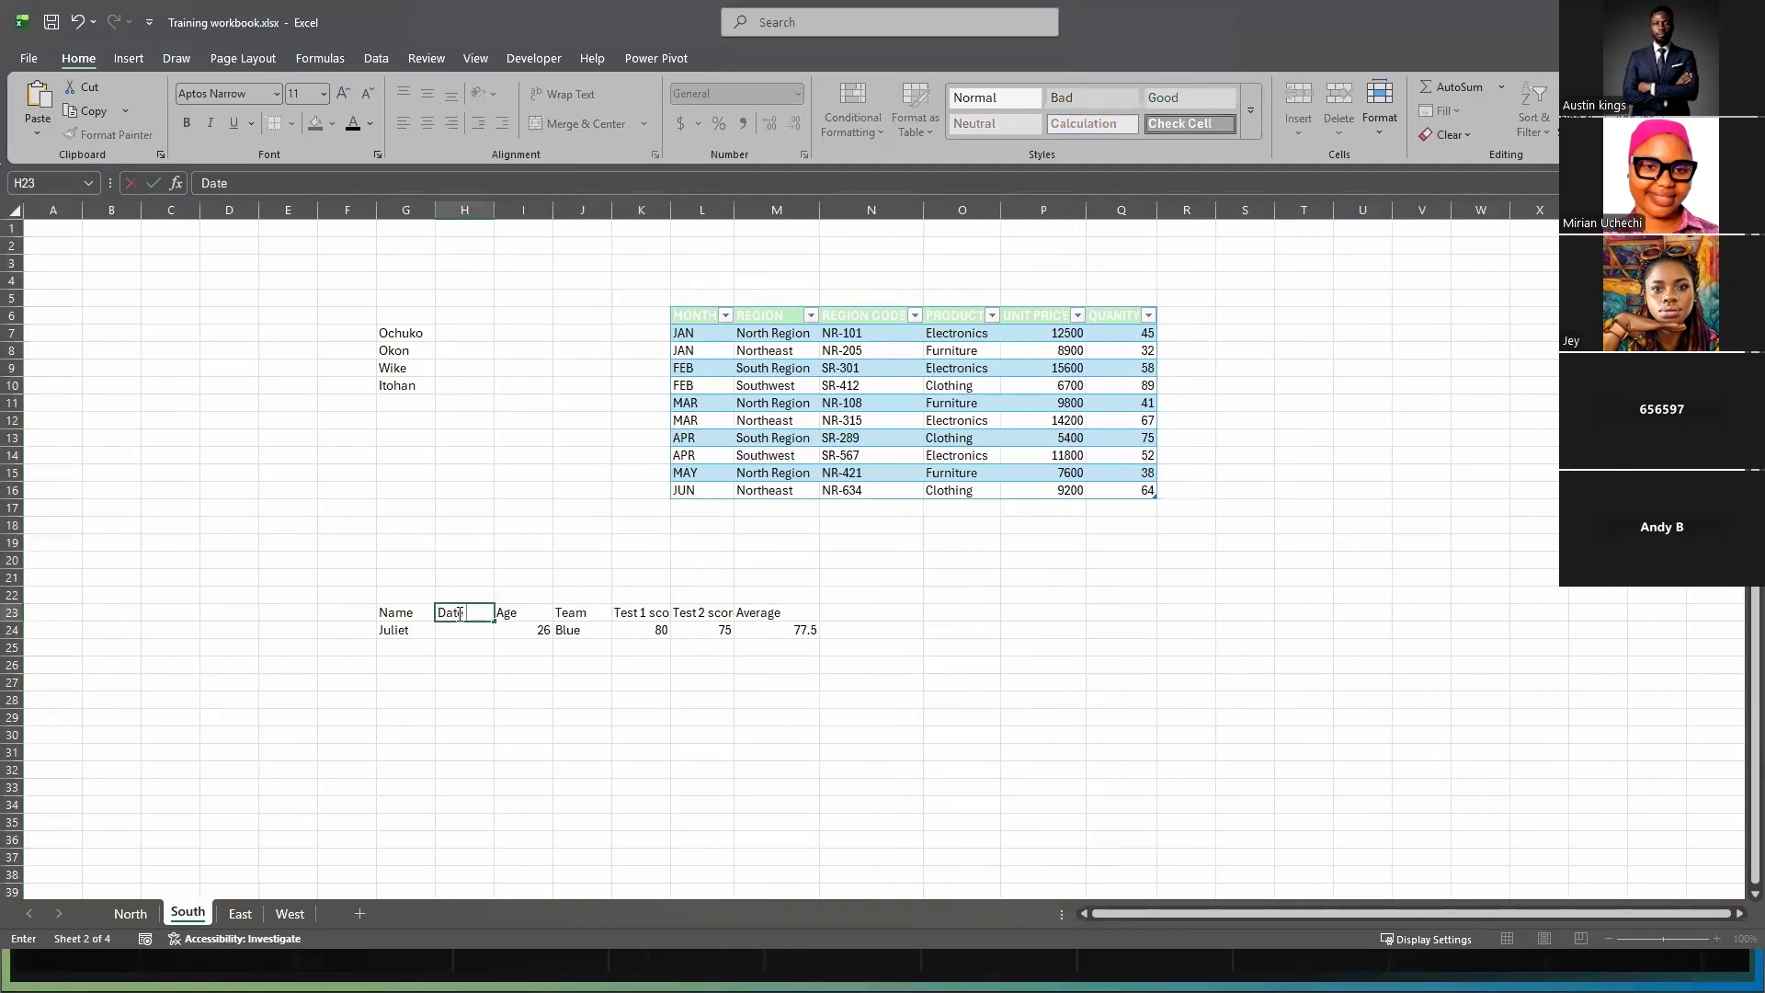
text( of birth)
click(582, 735)
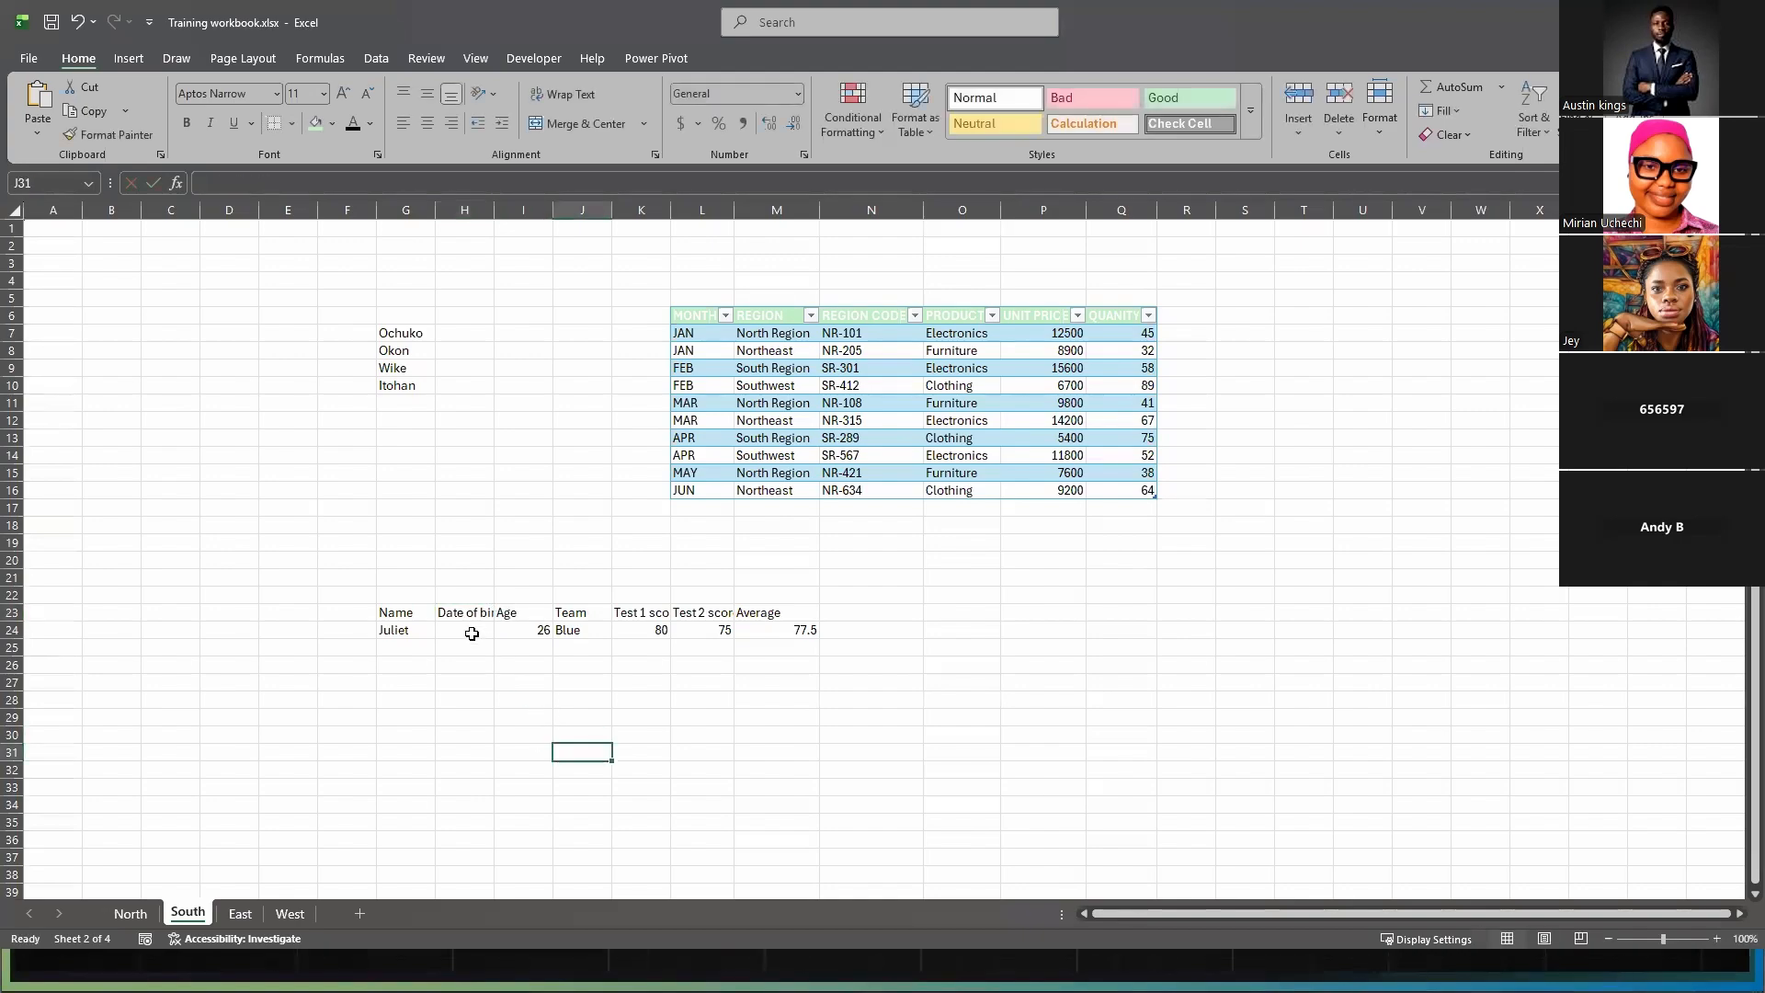
- Enter the person's date of birth in cell H24 under the Date of birth header
click(472, 634)
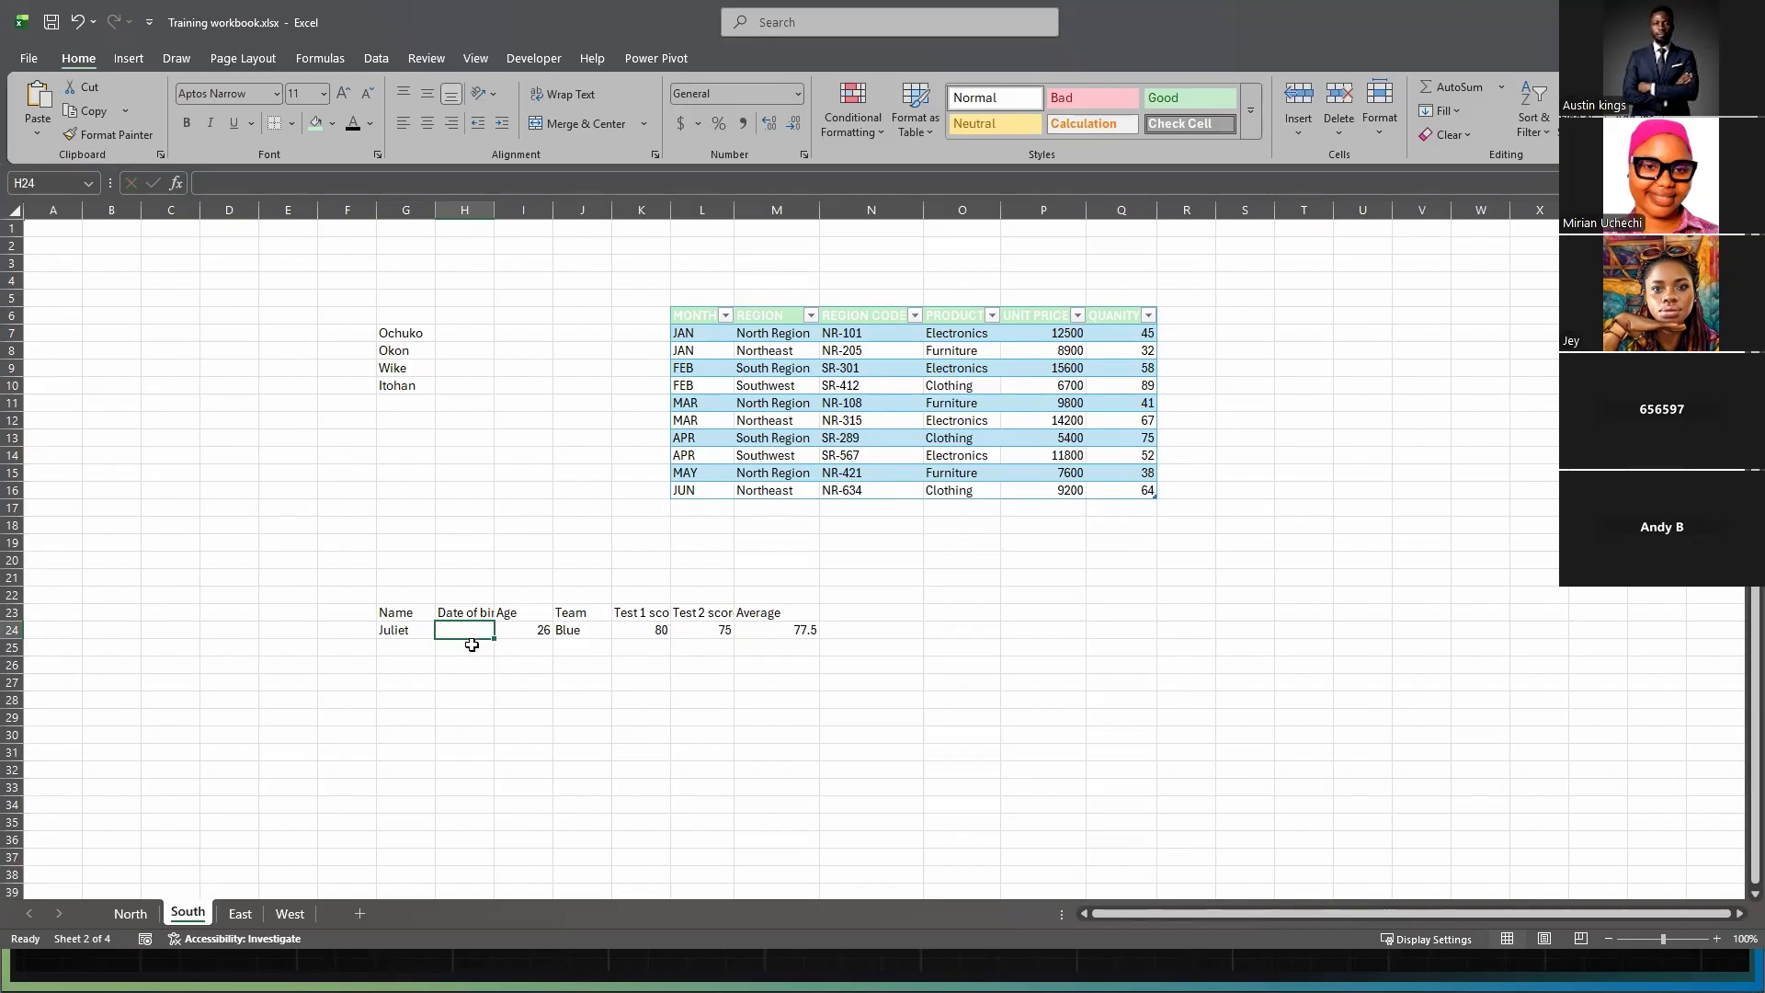
text(03/07)
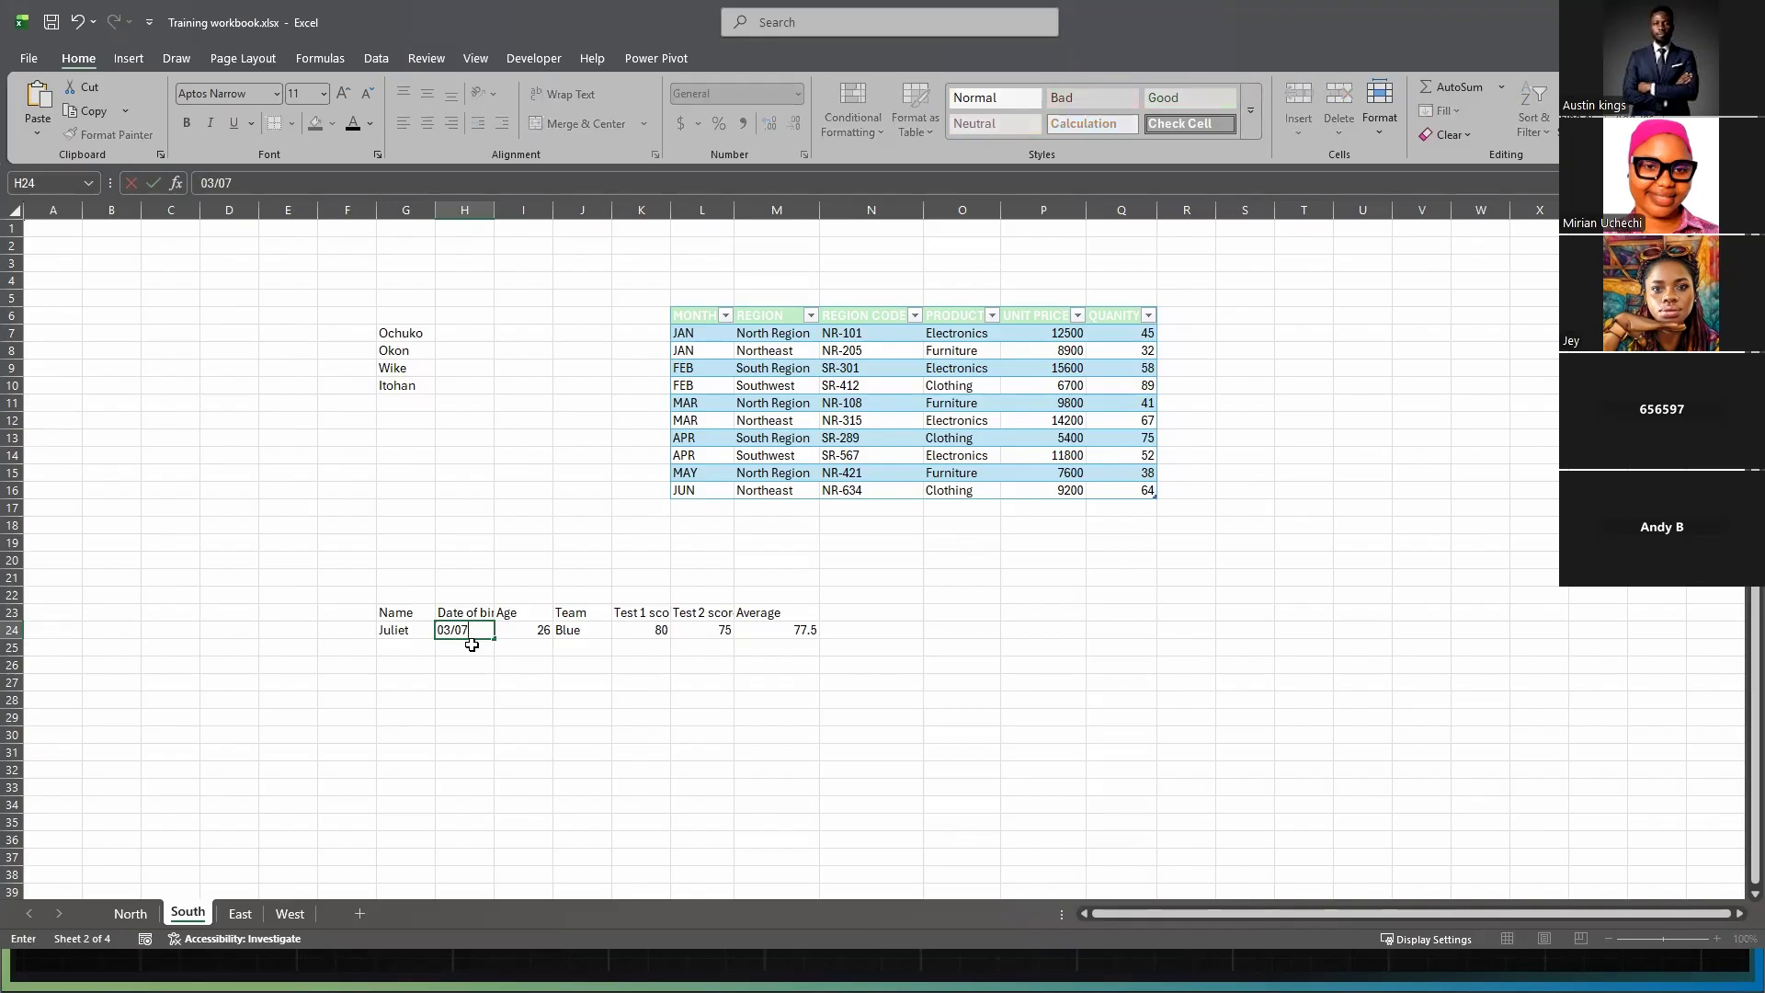
text(/2003)
key(Return)
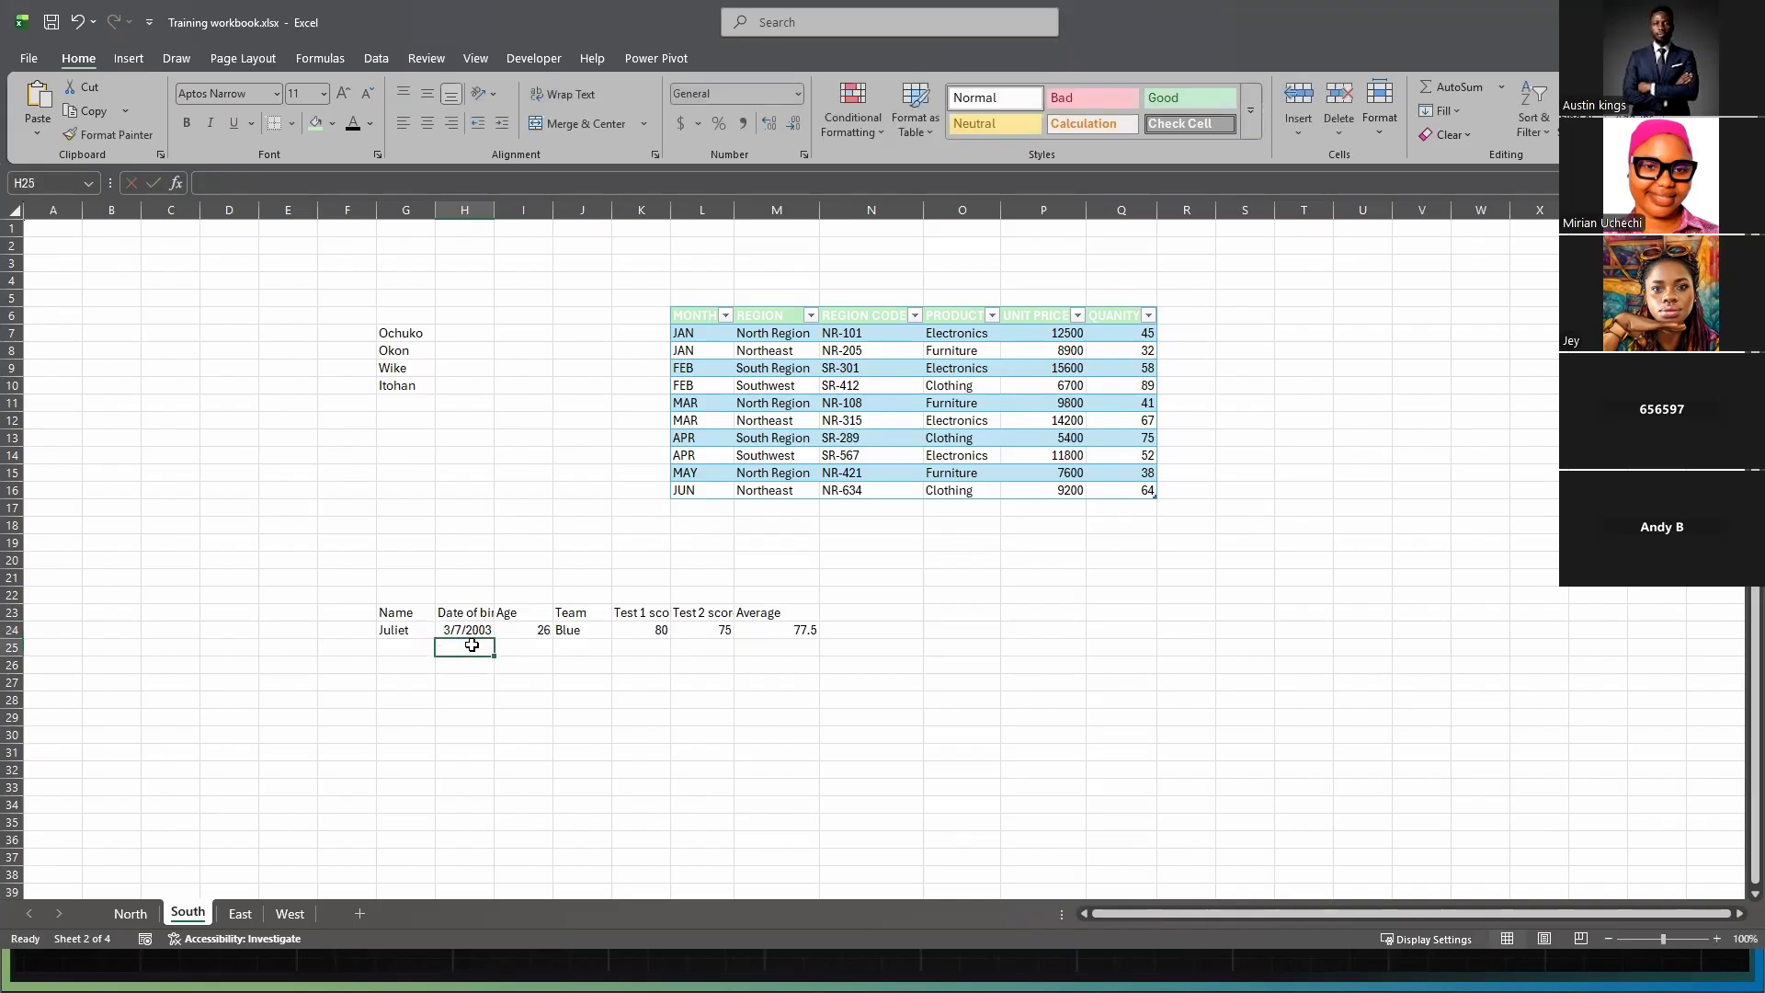
- Examine the data types of the date of birth, name, age and average cells in row 24
click(478, 681)
click(468, 628)
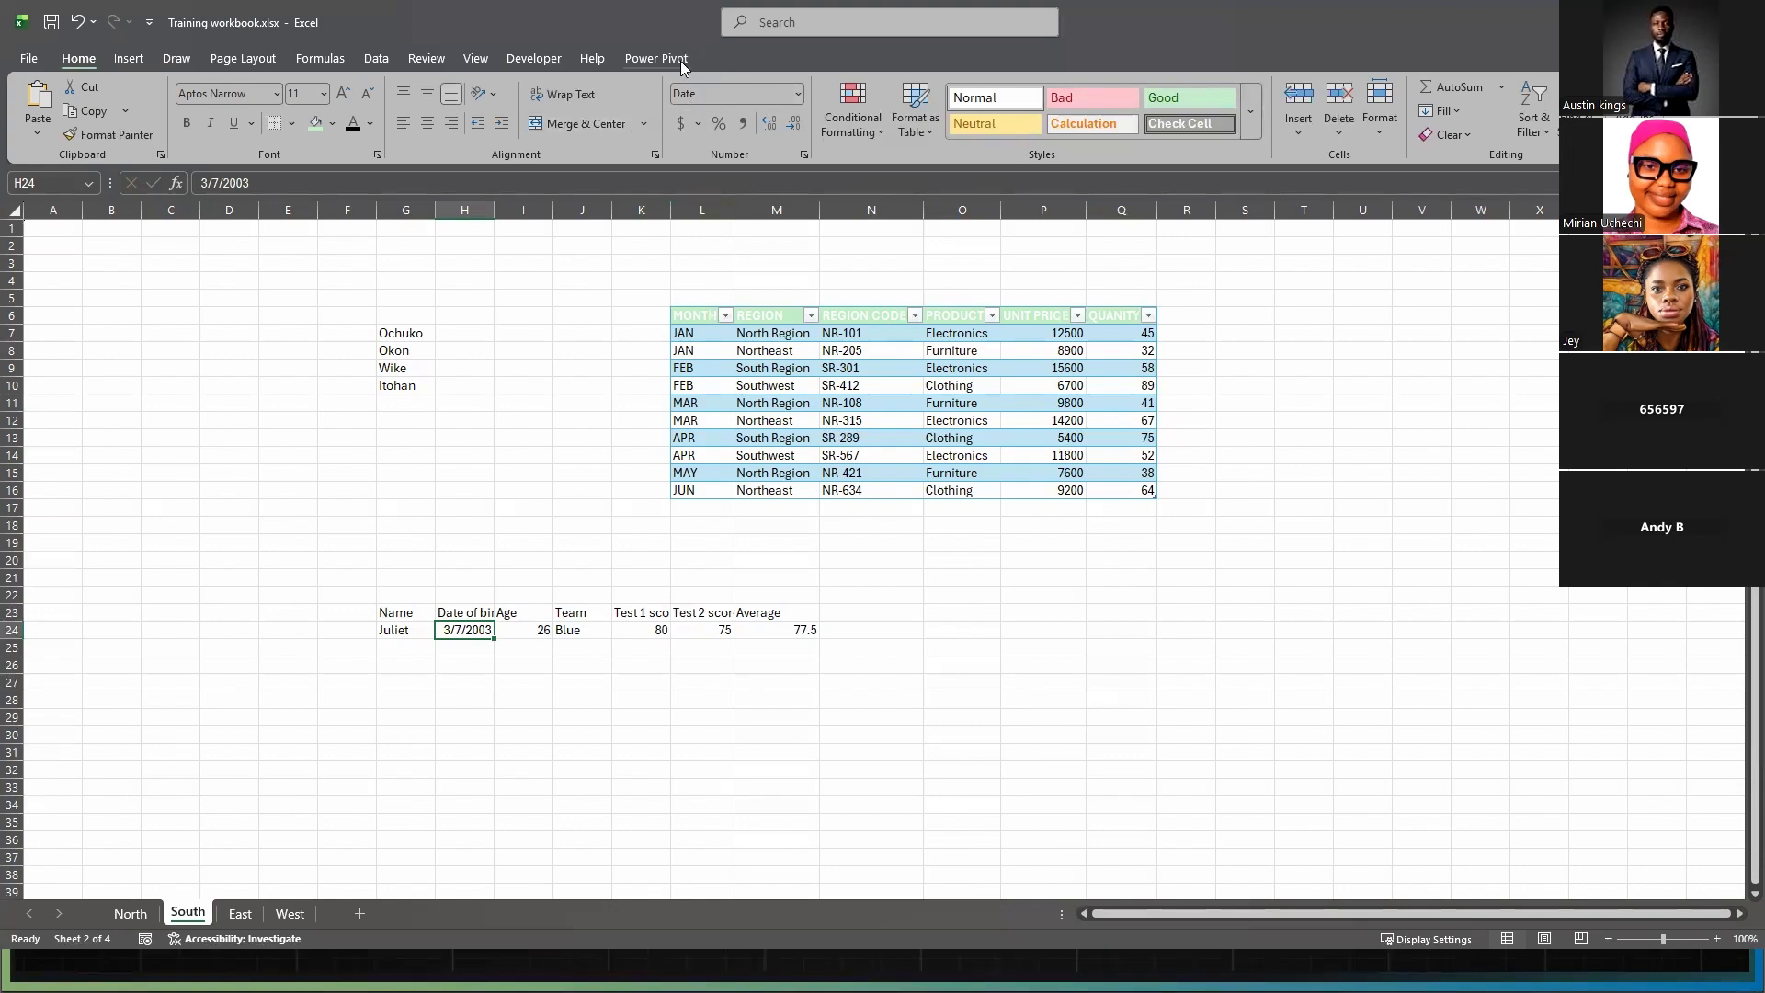
click(396, 632)
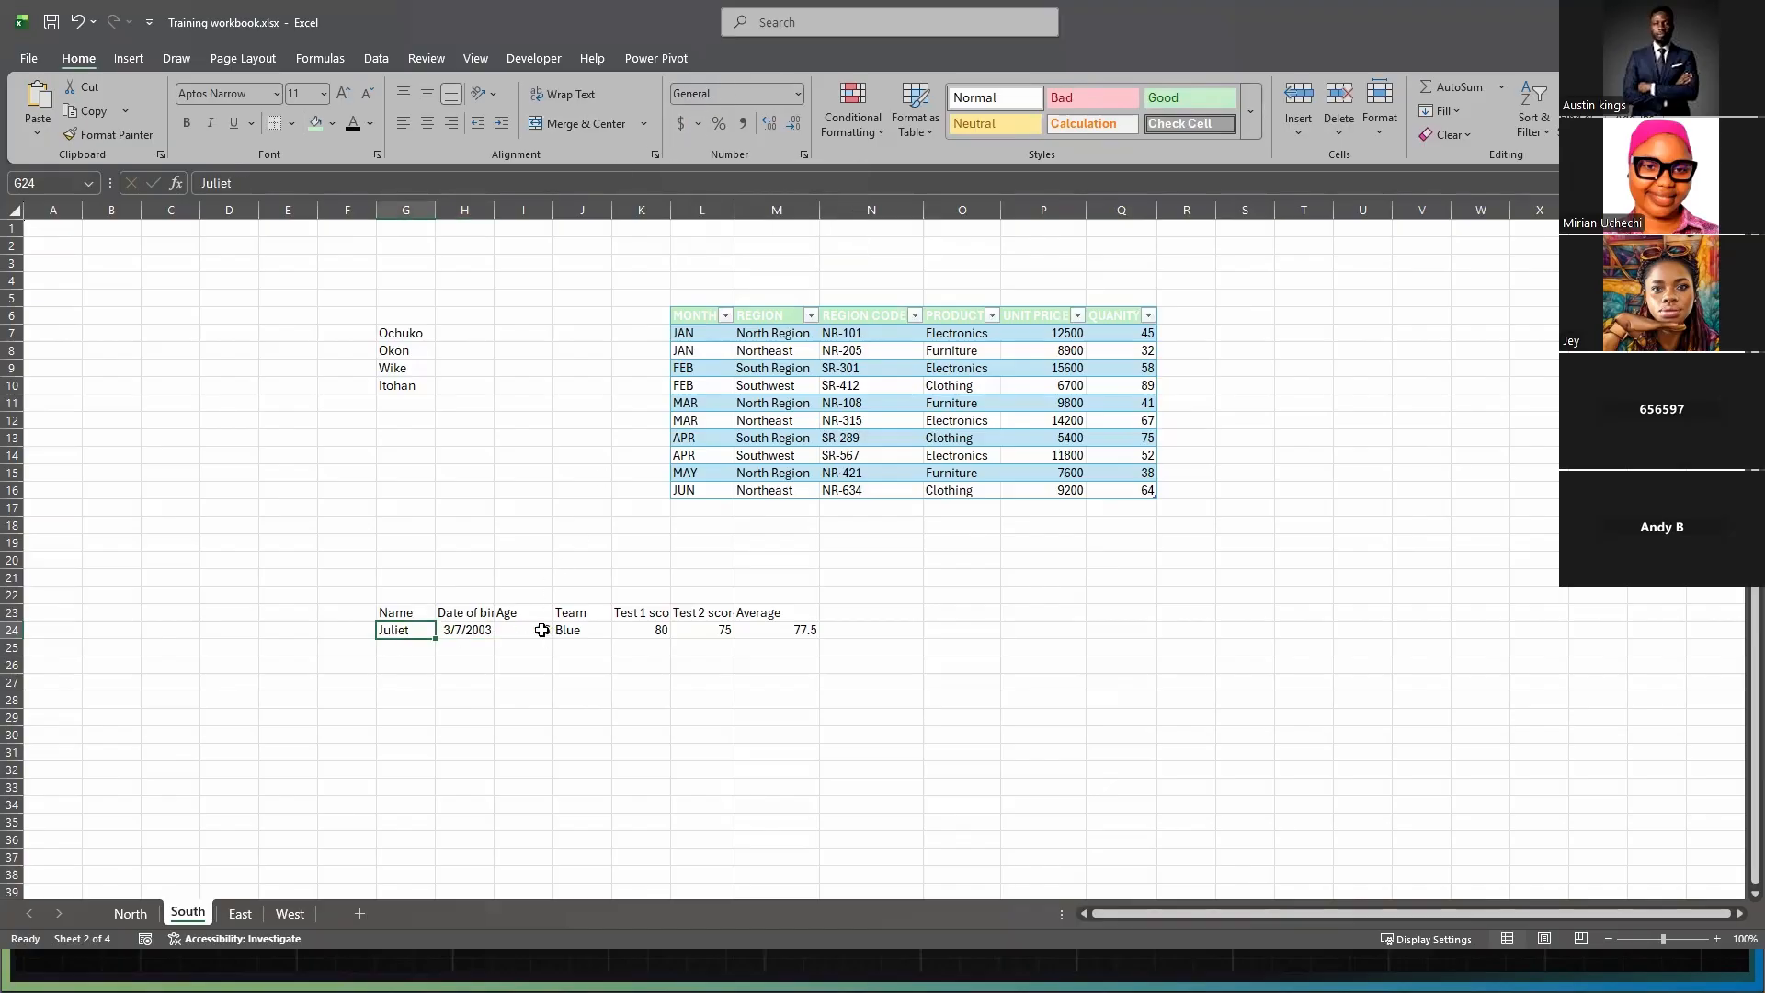
click(542, 631)
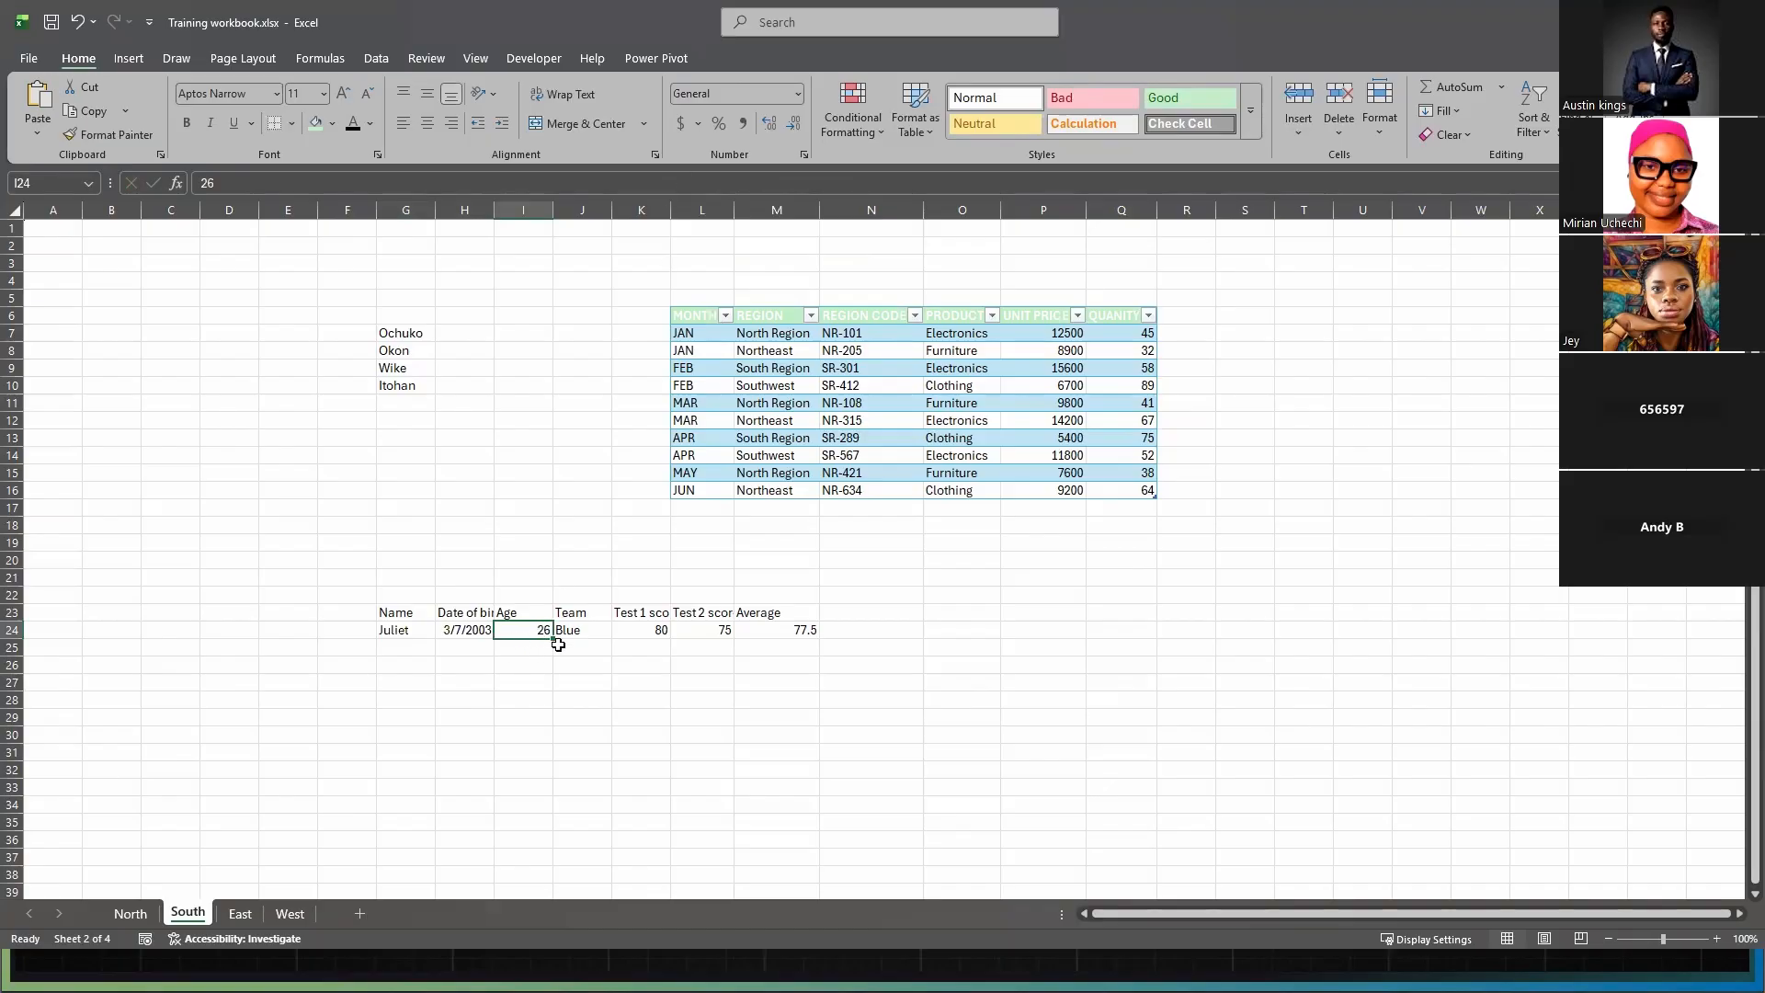
click(784, 629)
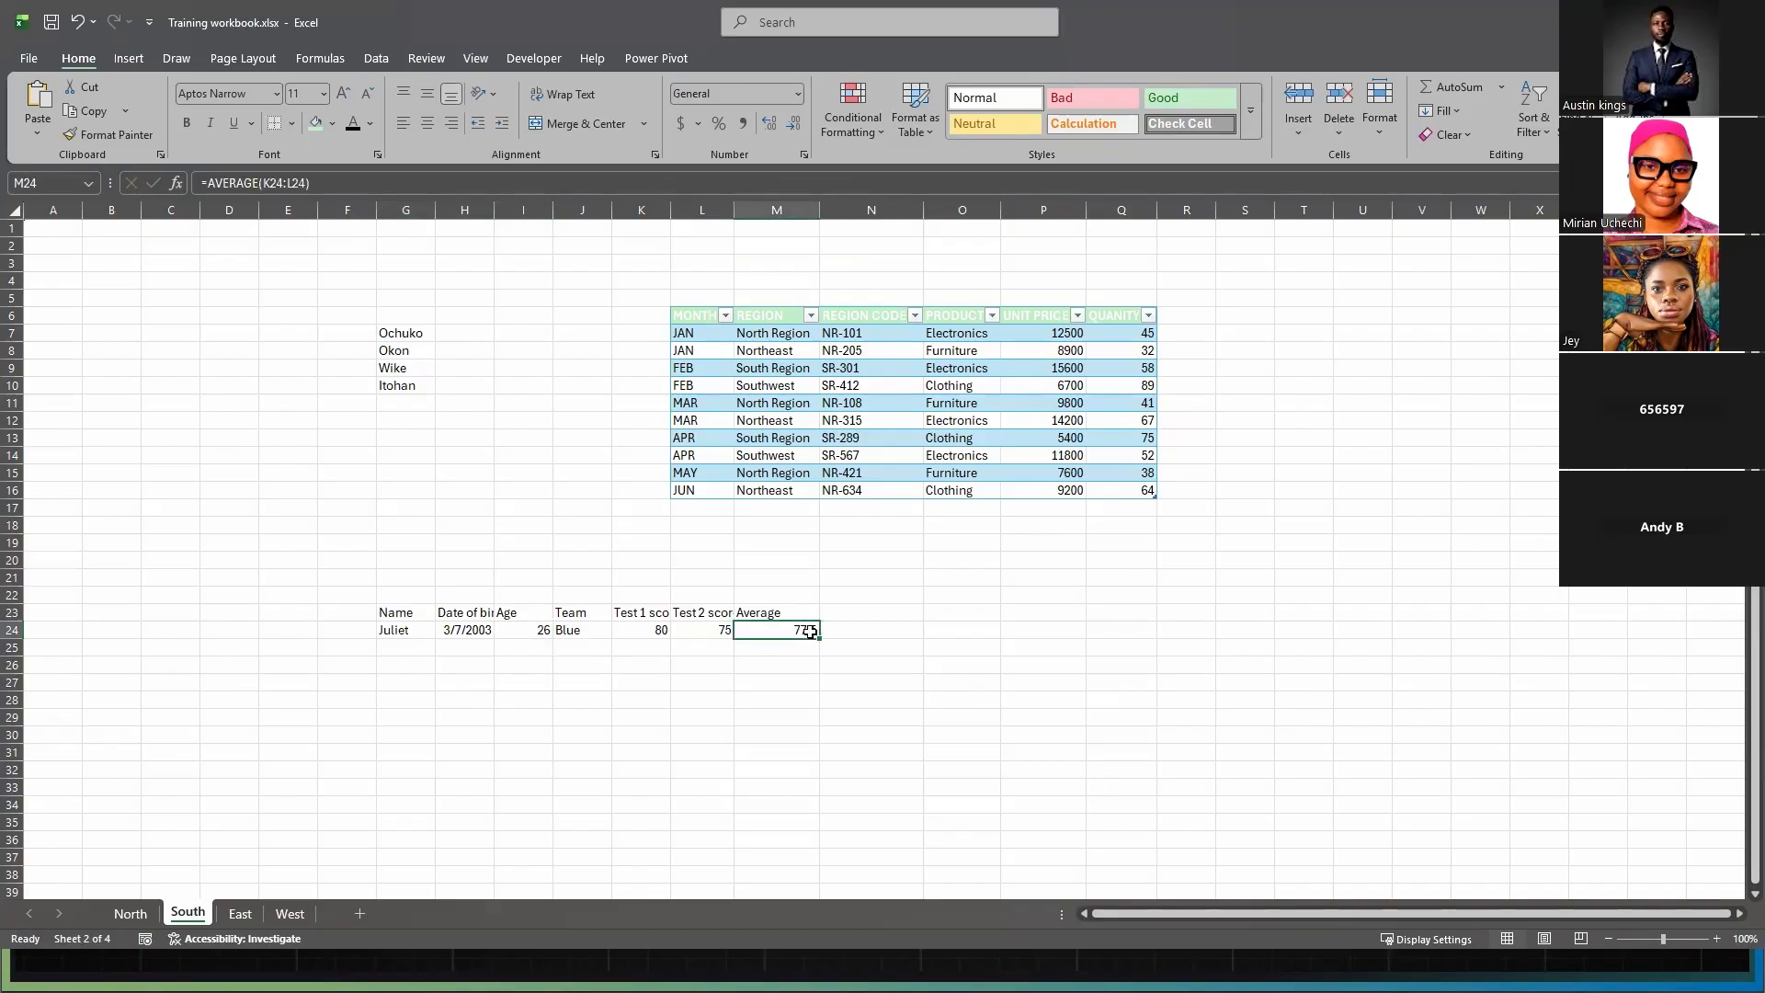
- Select the record in row 24 from F24 to M24 and compare it with the Entering Data into Cells slide
drag(349, 631, 801, 636)
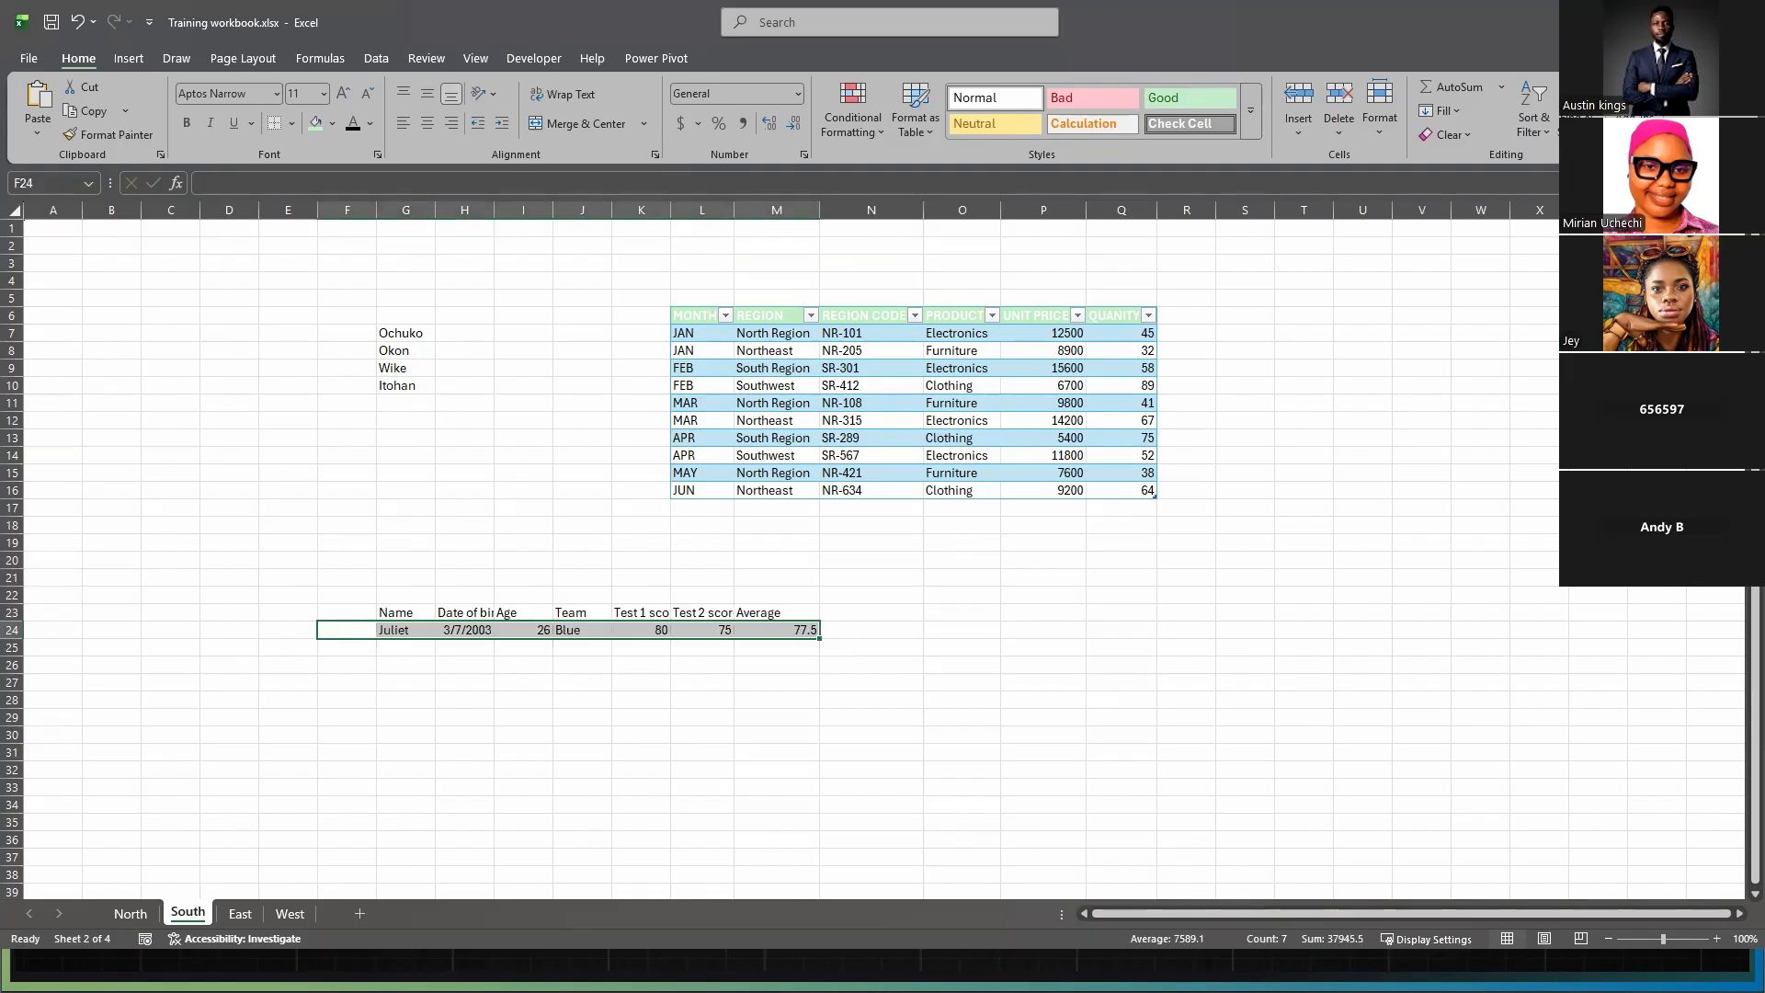
key(alt+Tab)
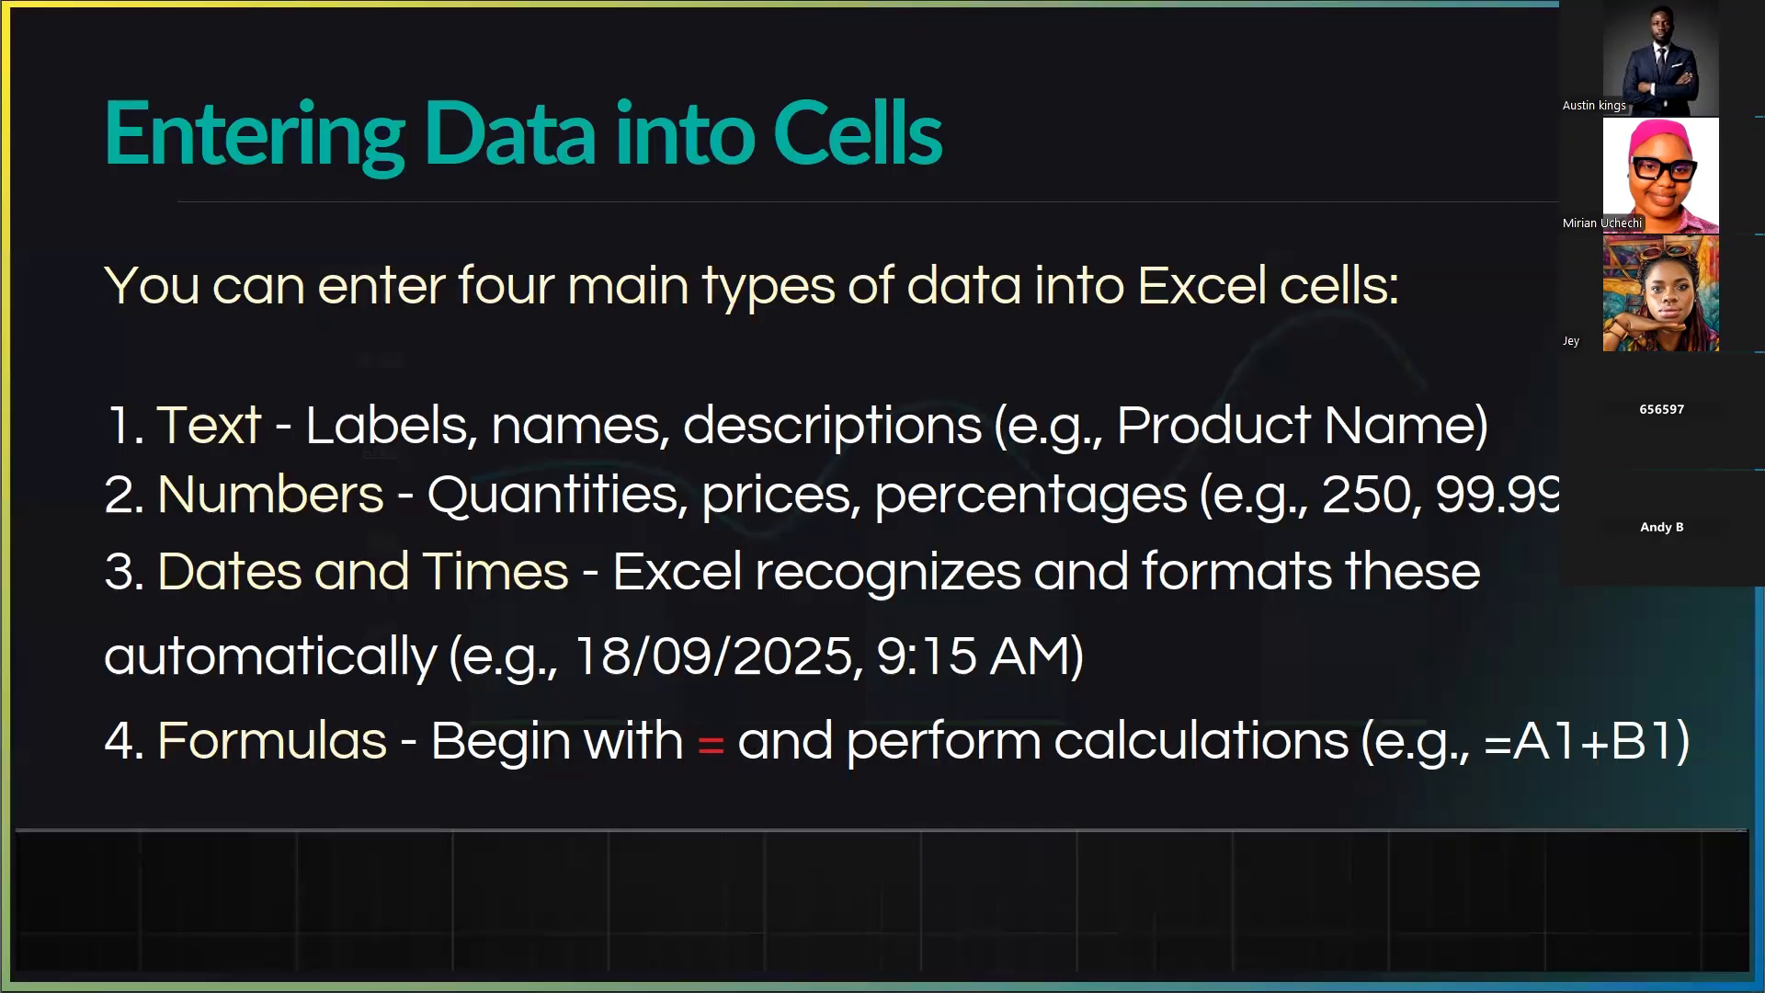
key(alt+Tab)
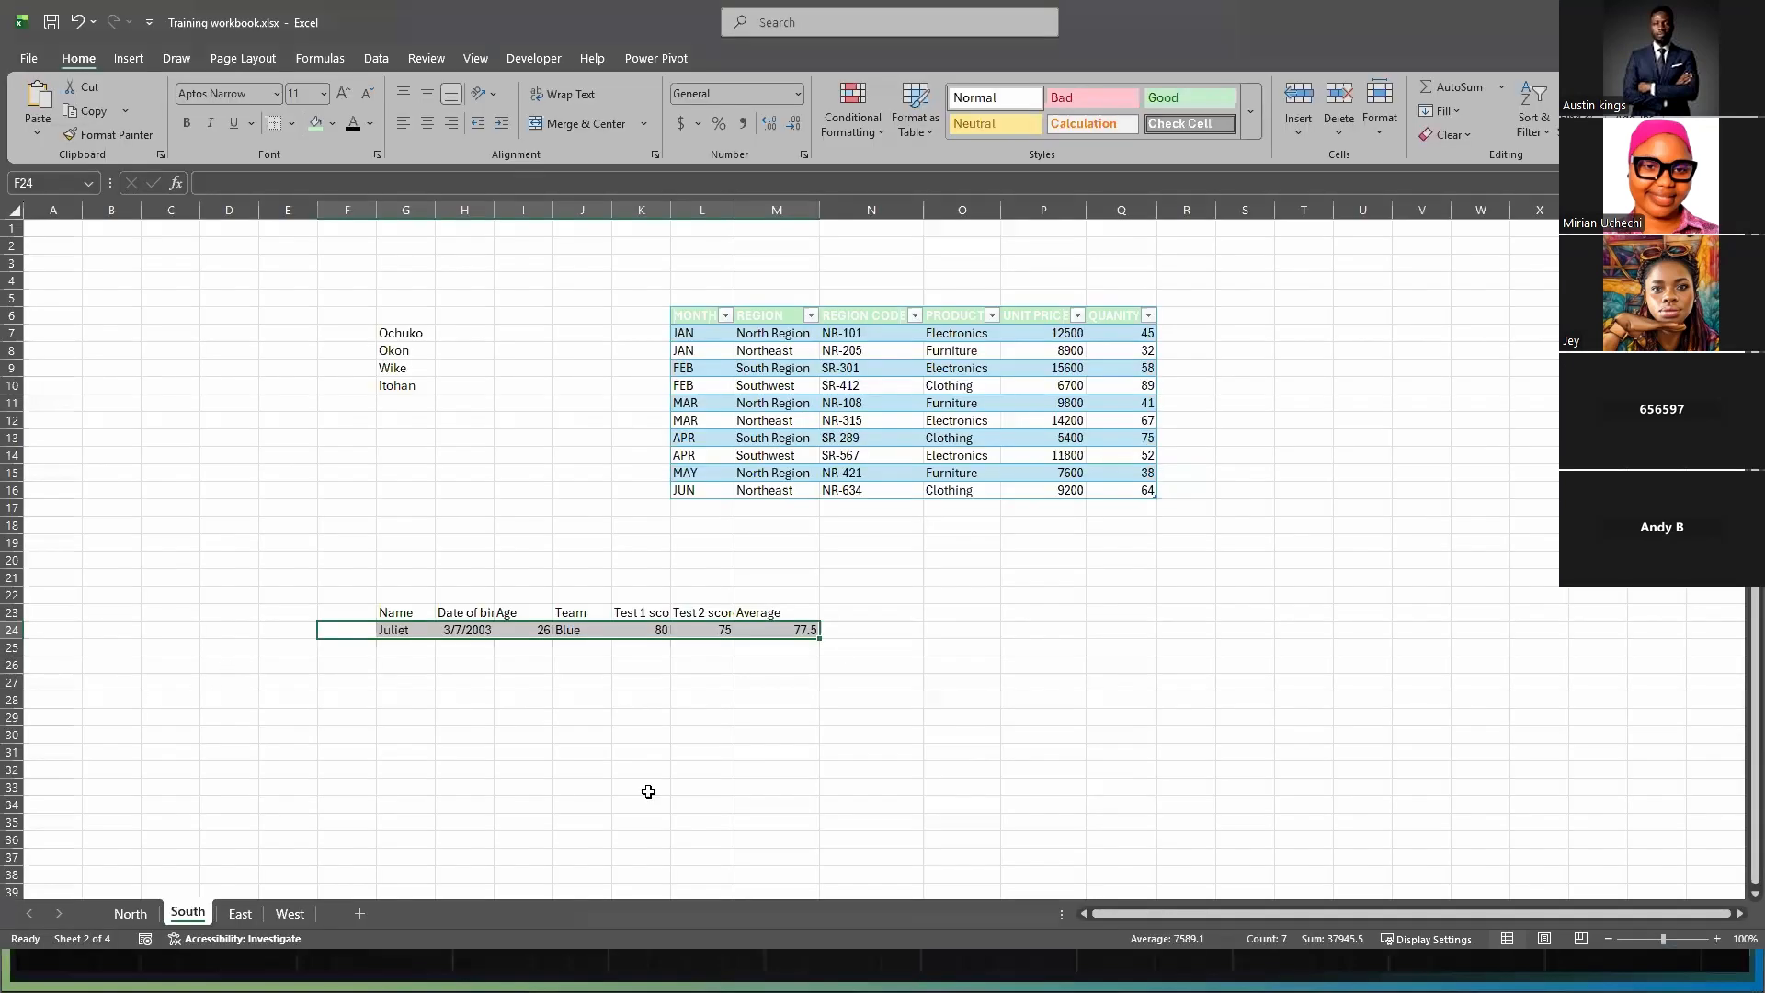
- Inspect the AVERAGE formula in cell M24 and the cells it references, leaving the formula unedited
click(805, 737)
click(796, 635)
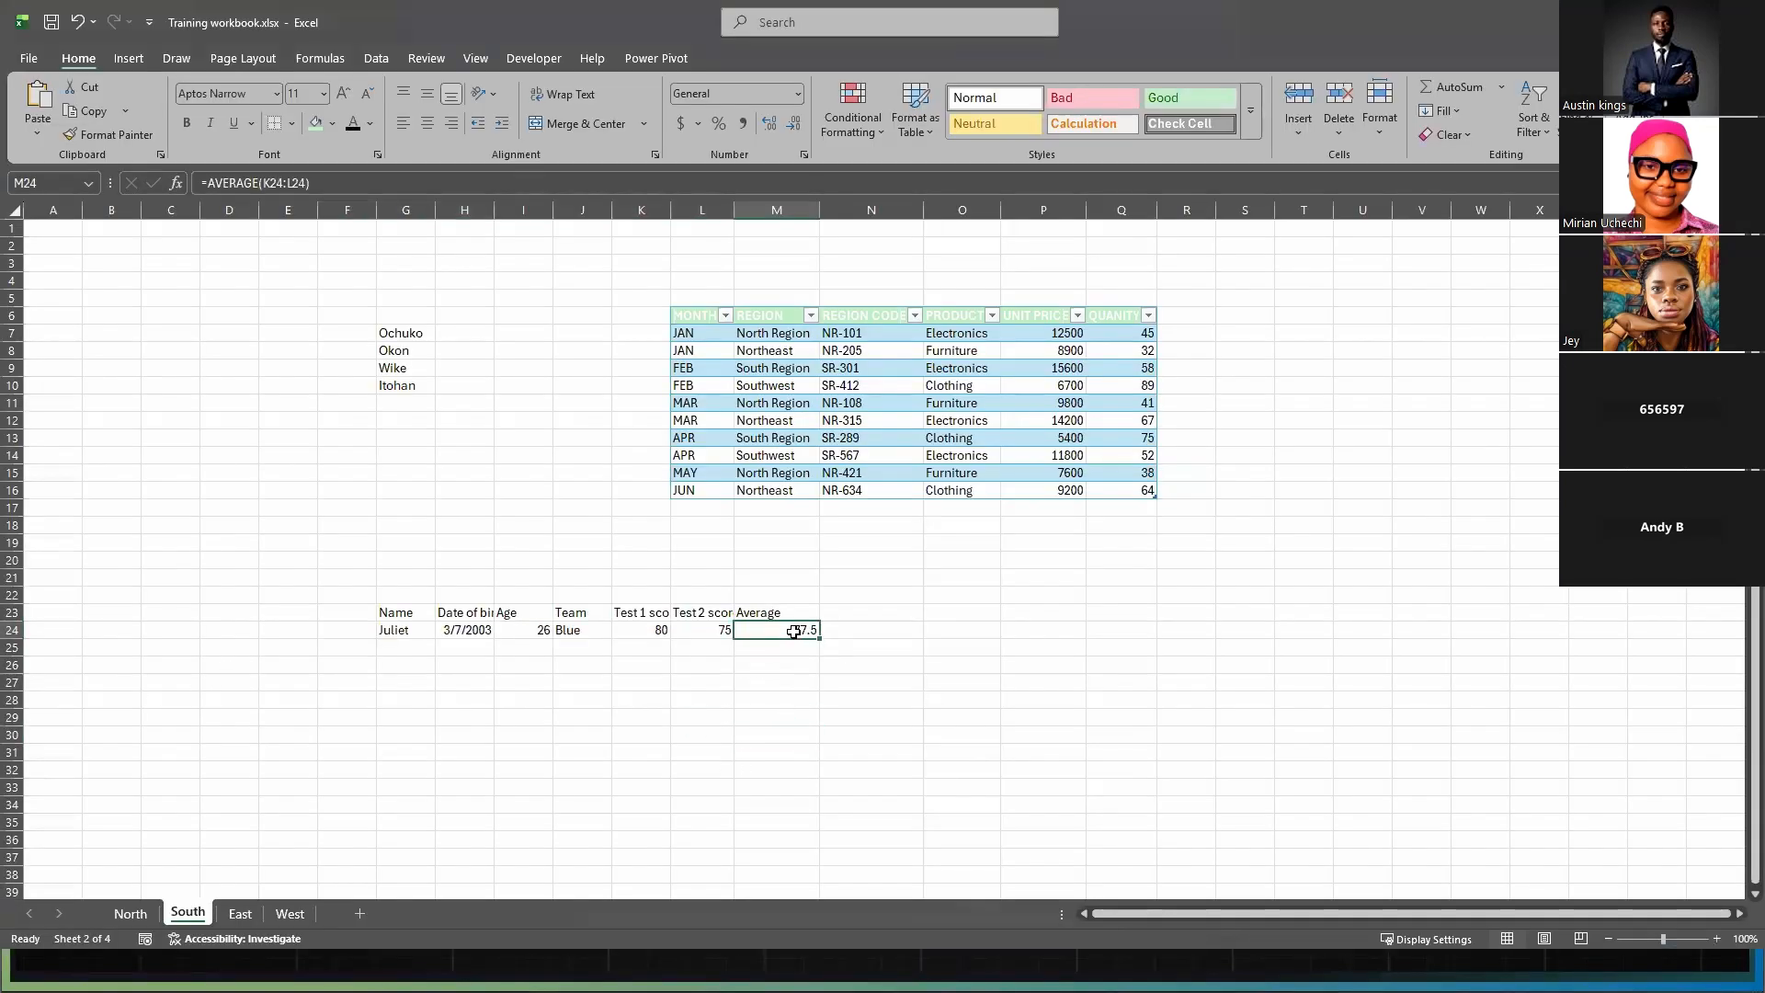
click(207, 185)
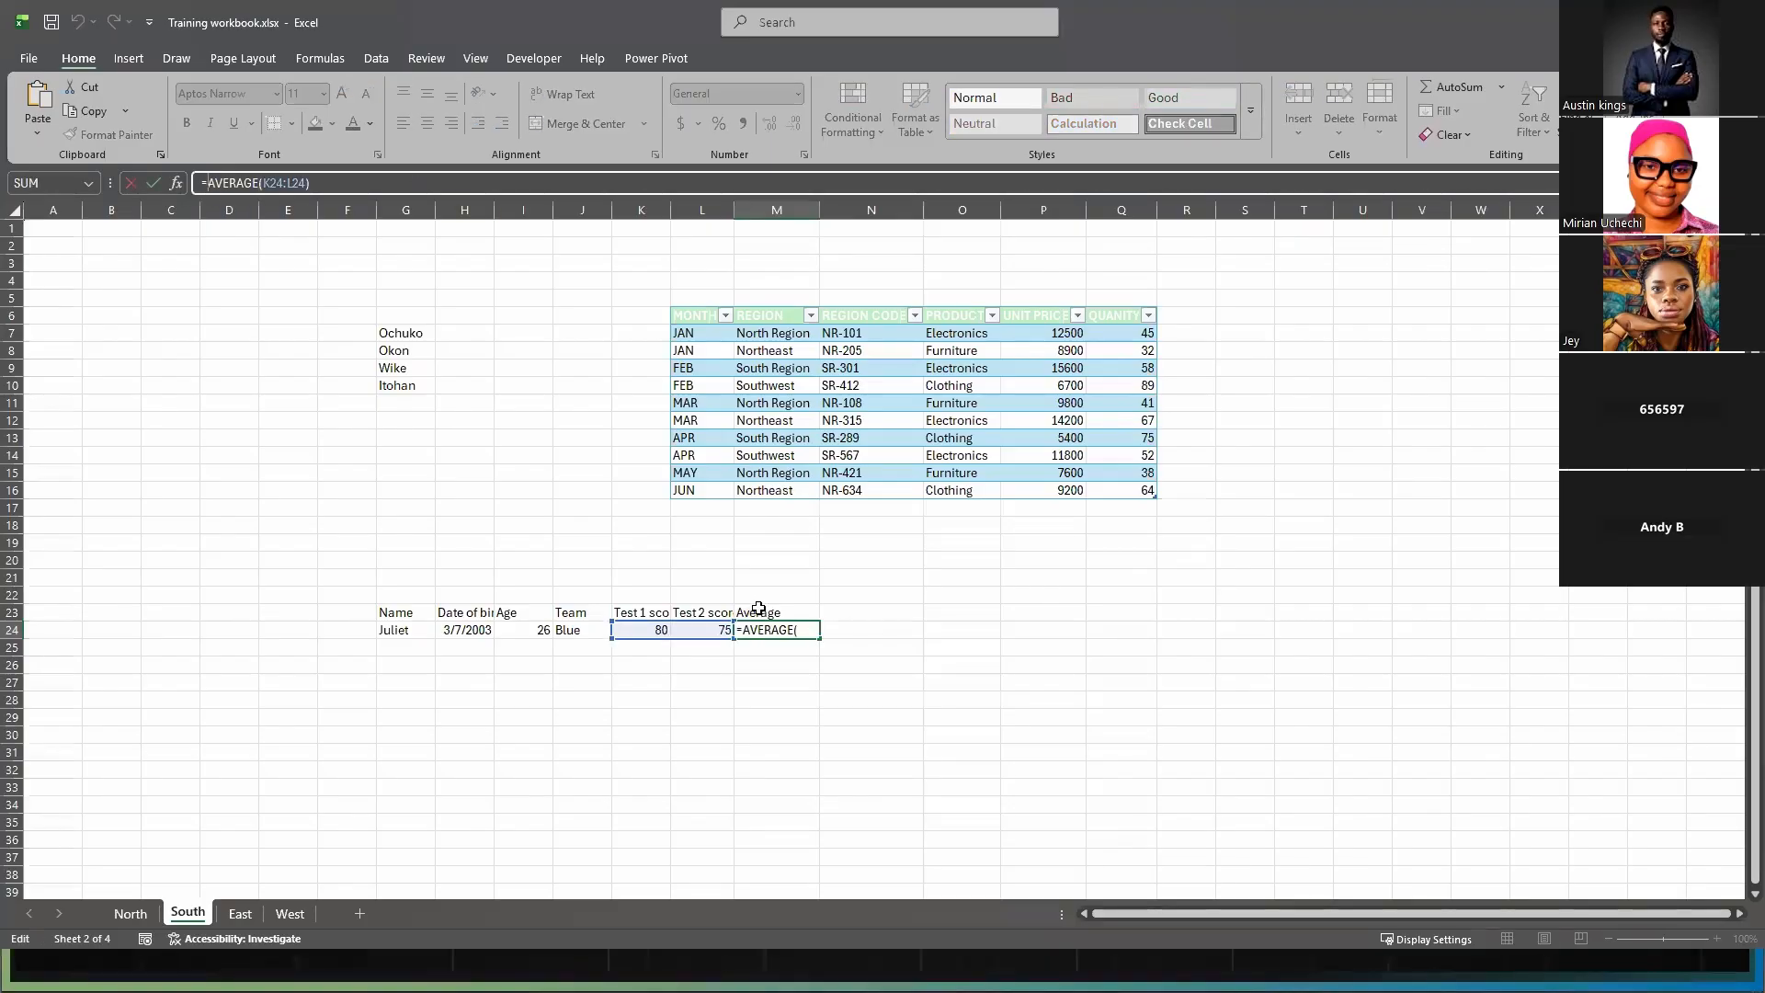
click(858, 689)
key(Escape)
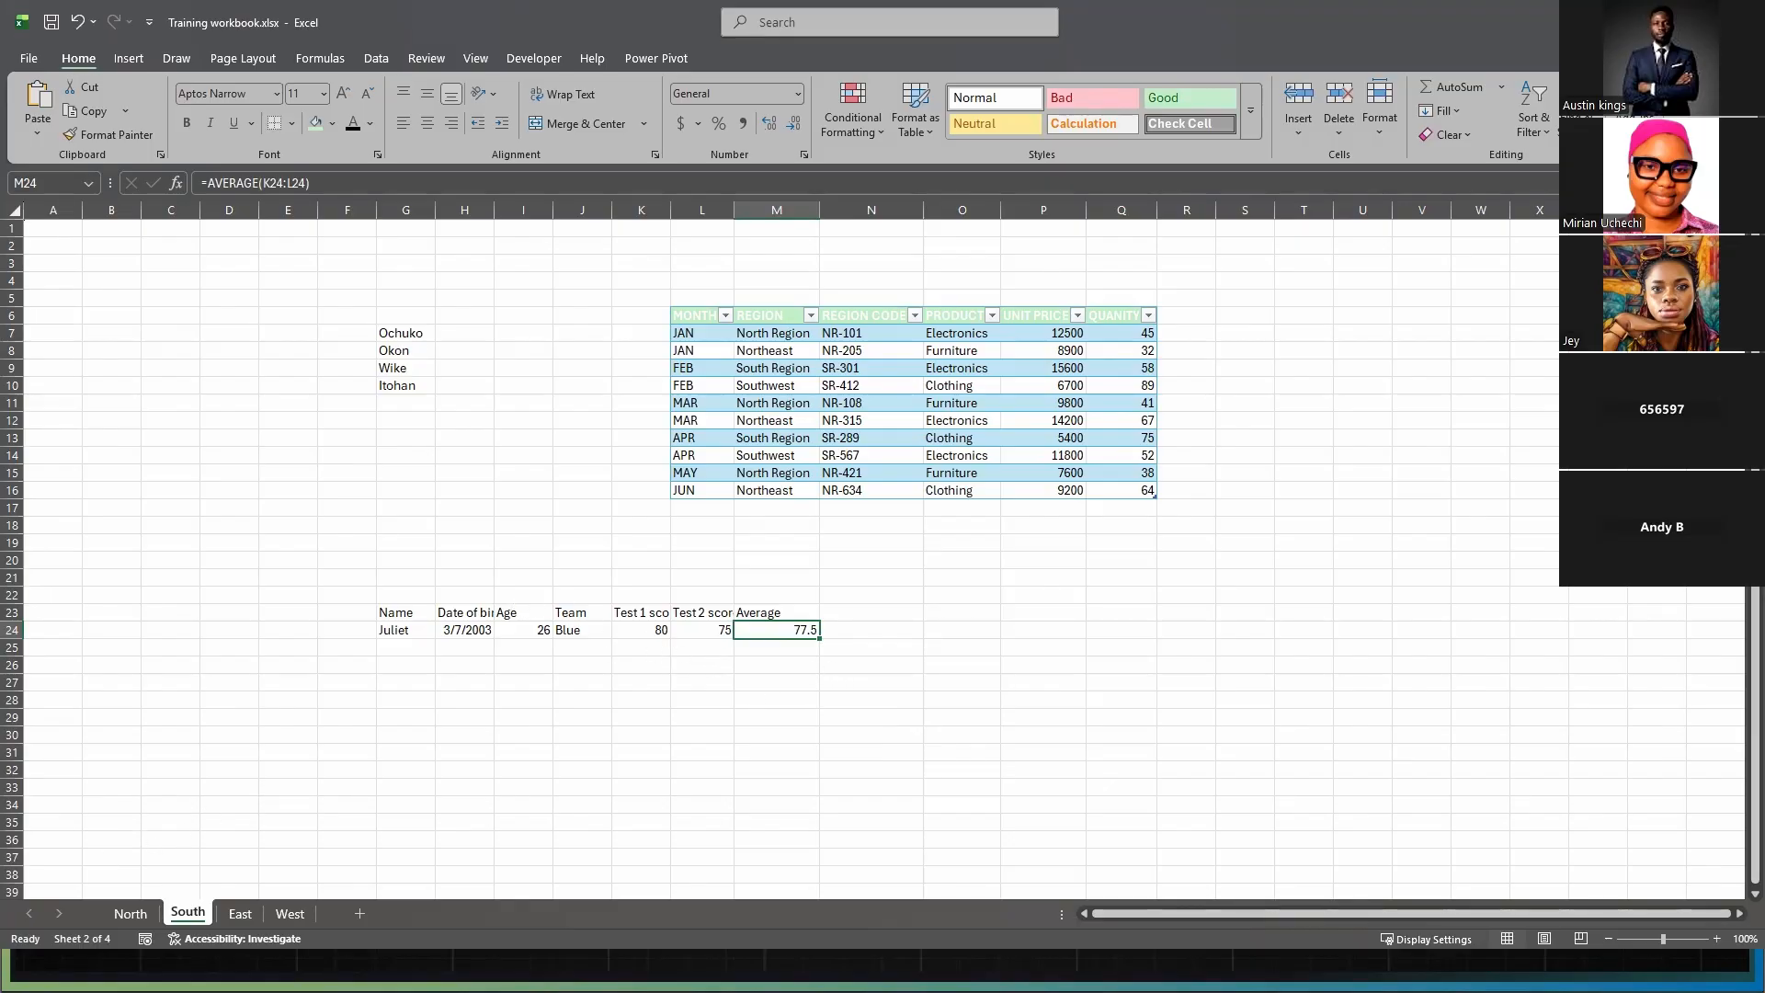
- Switch to the presentation, advance to the Editing and Clearing Data slide, and return to the Excel workbook
key(alt+Tab)
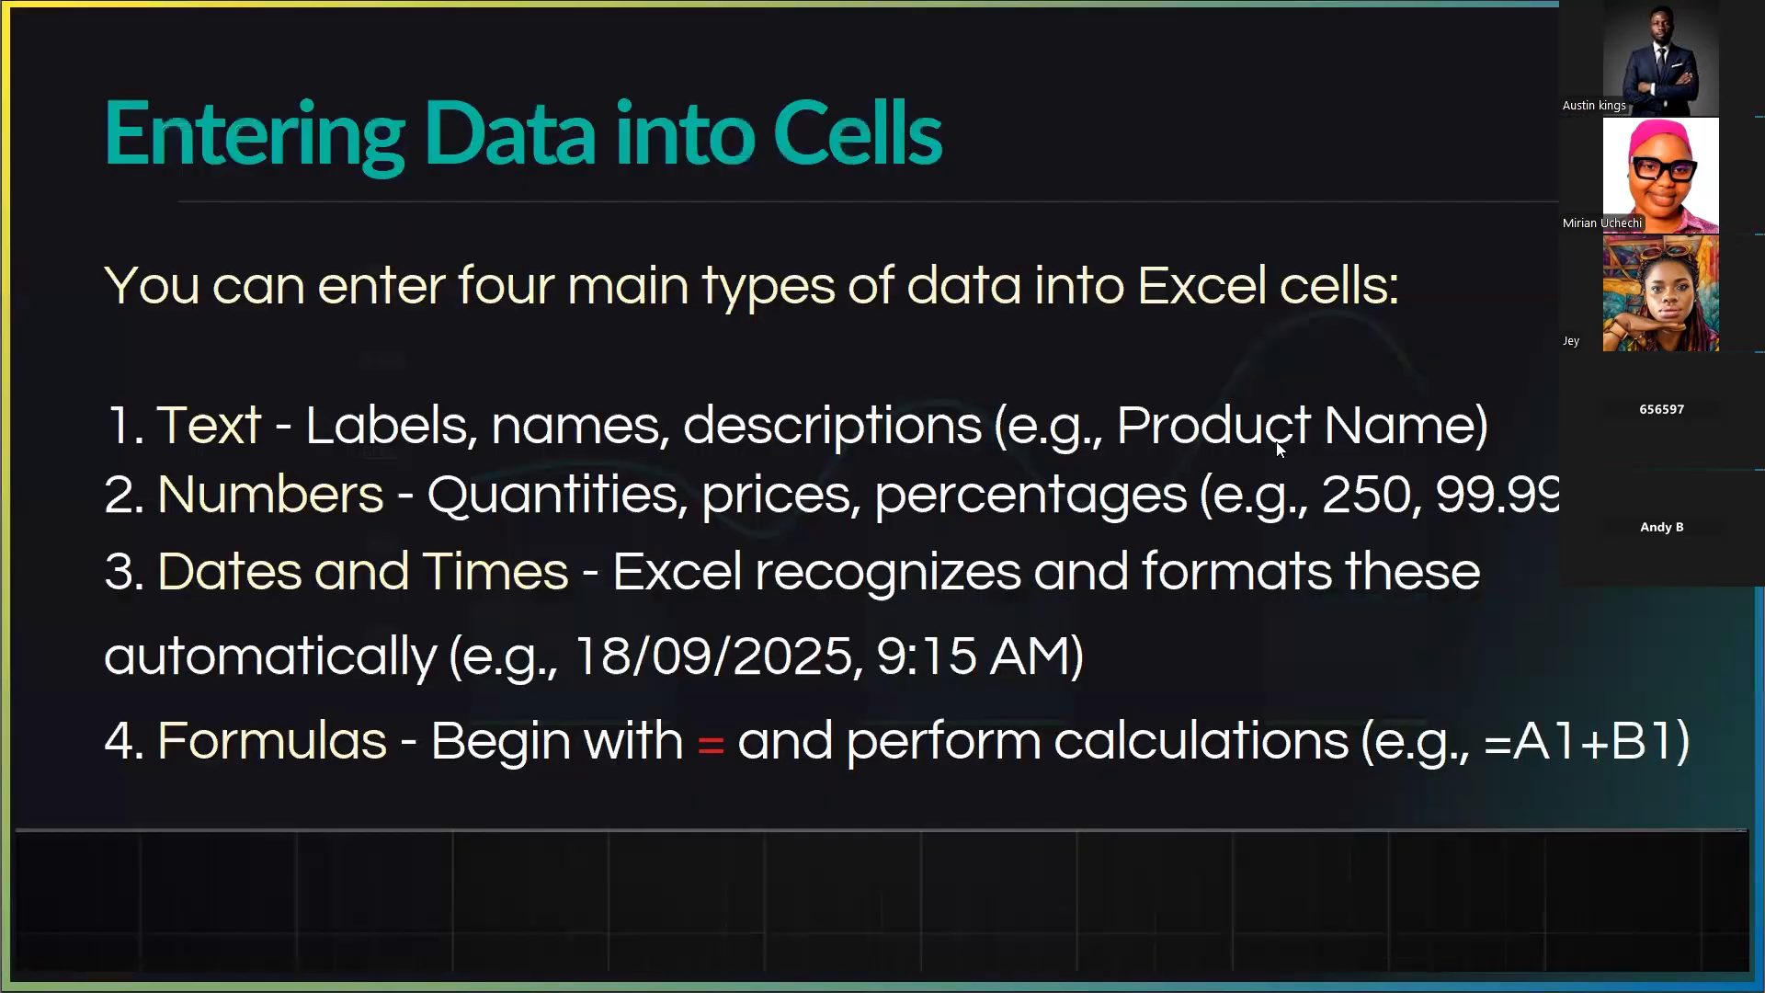
click(943, 539)
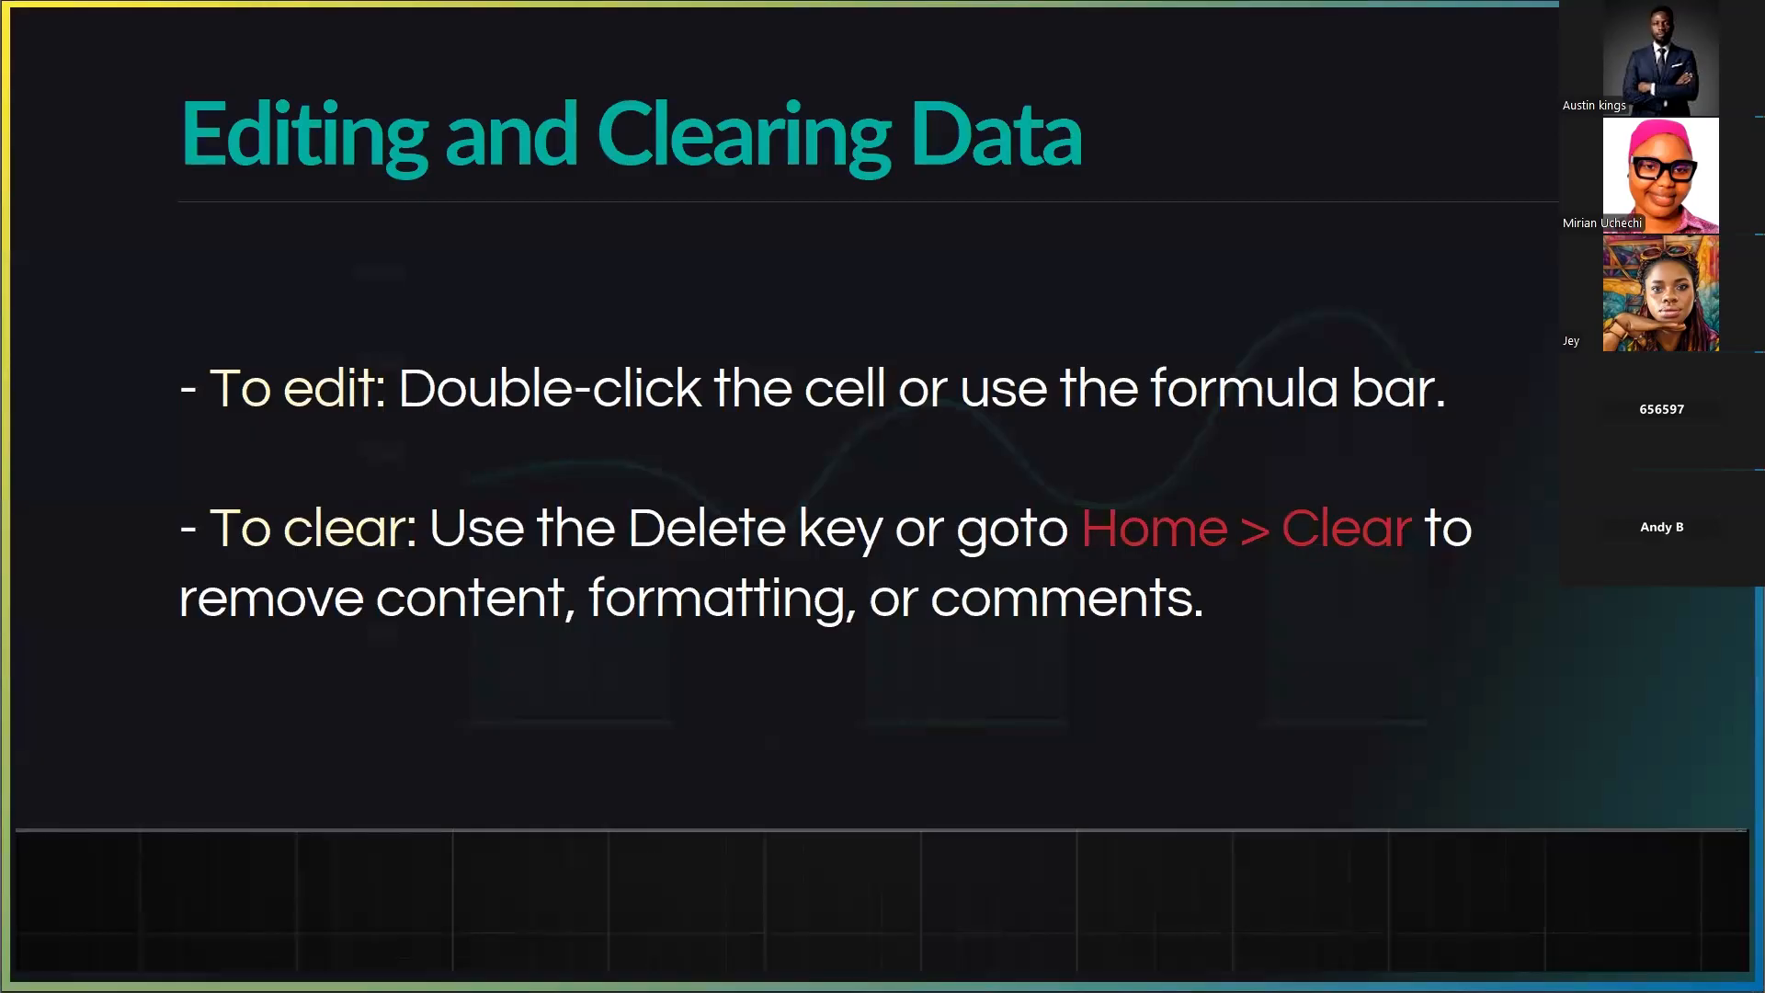
key(alt+Tab)
- Try overwriting the name in cell G24 with rf, and undo the replacement
click(862, 701)
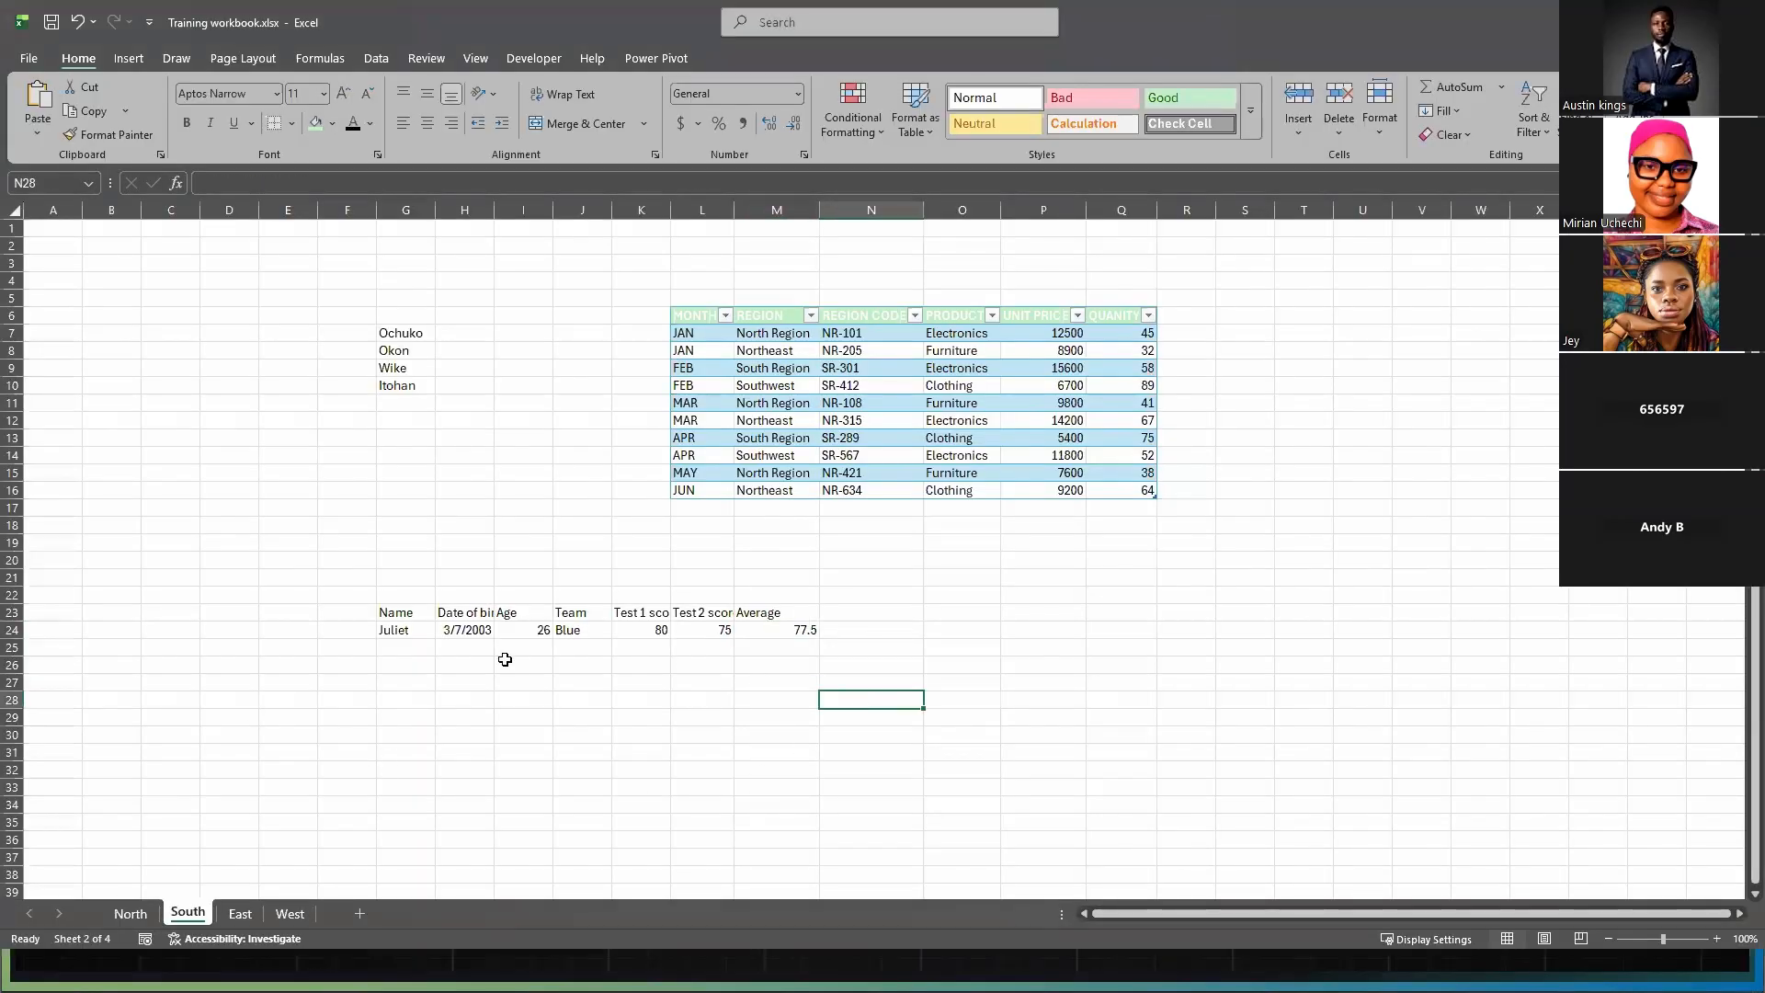
click(410, 632)
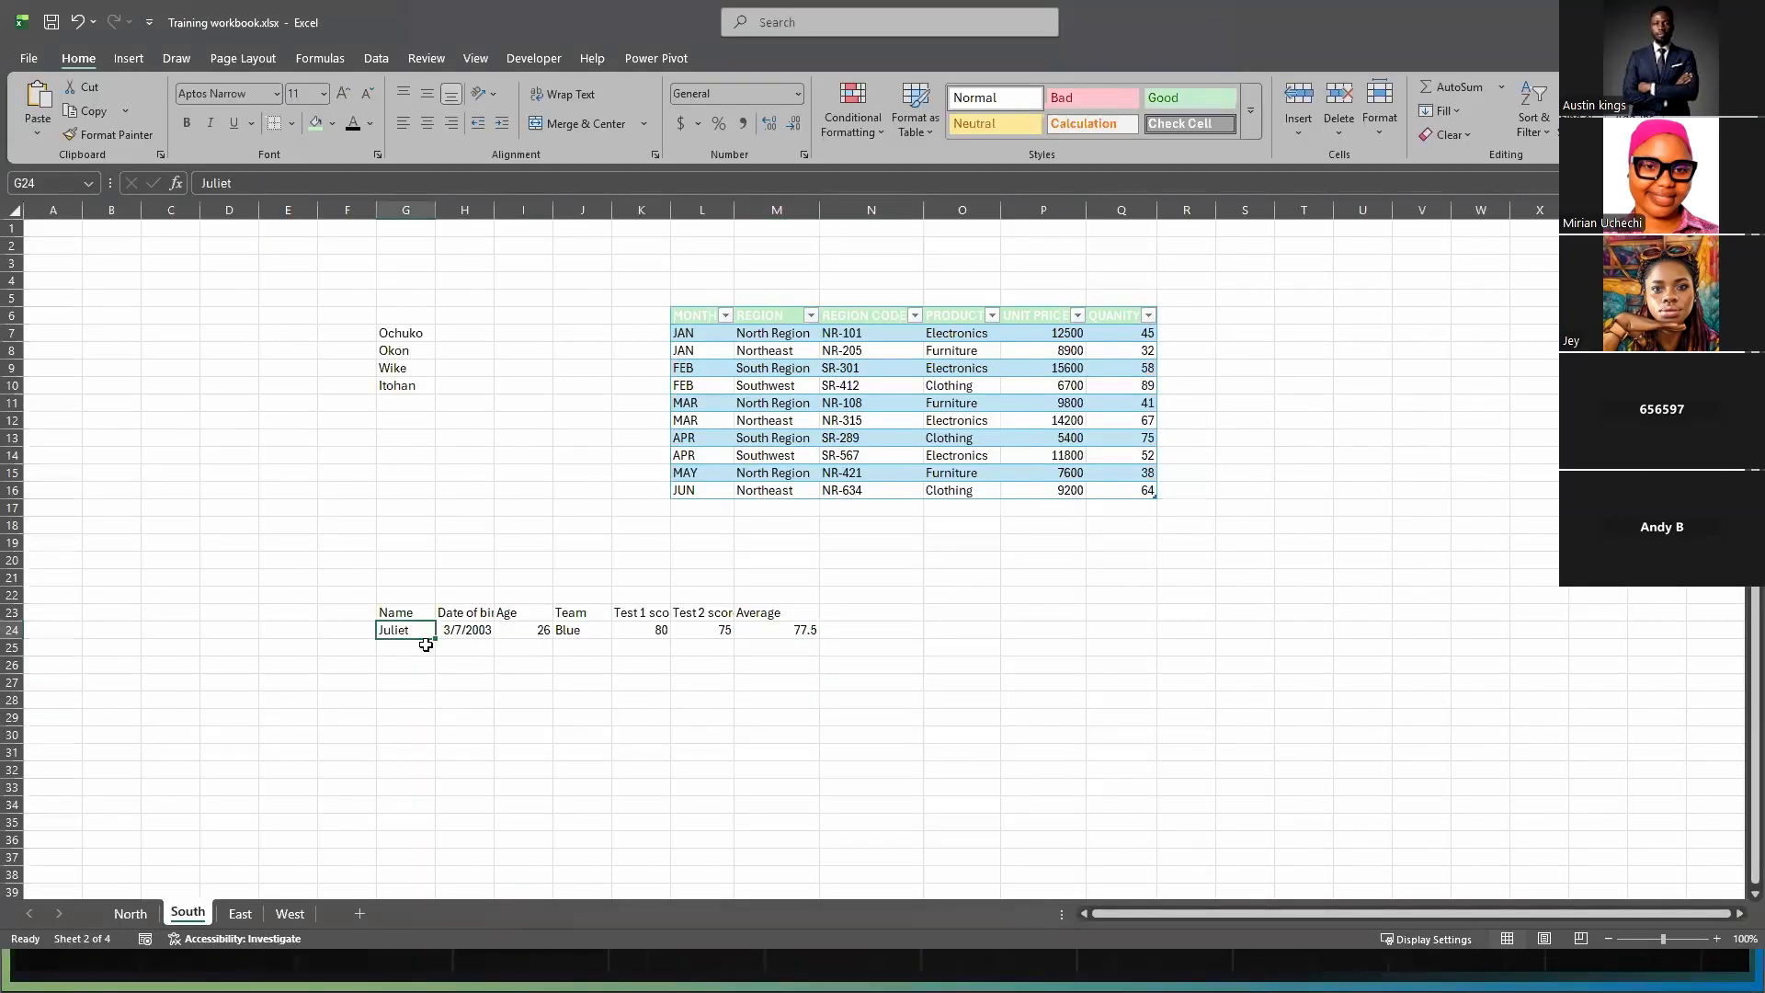
click(406, 734)
click(410, 633)
text(rf)
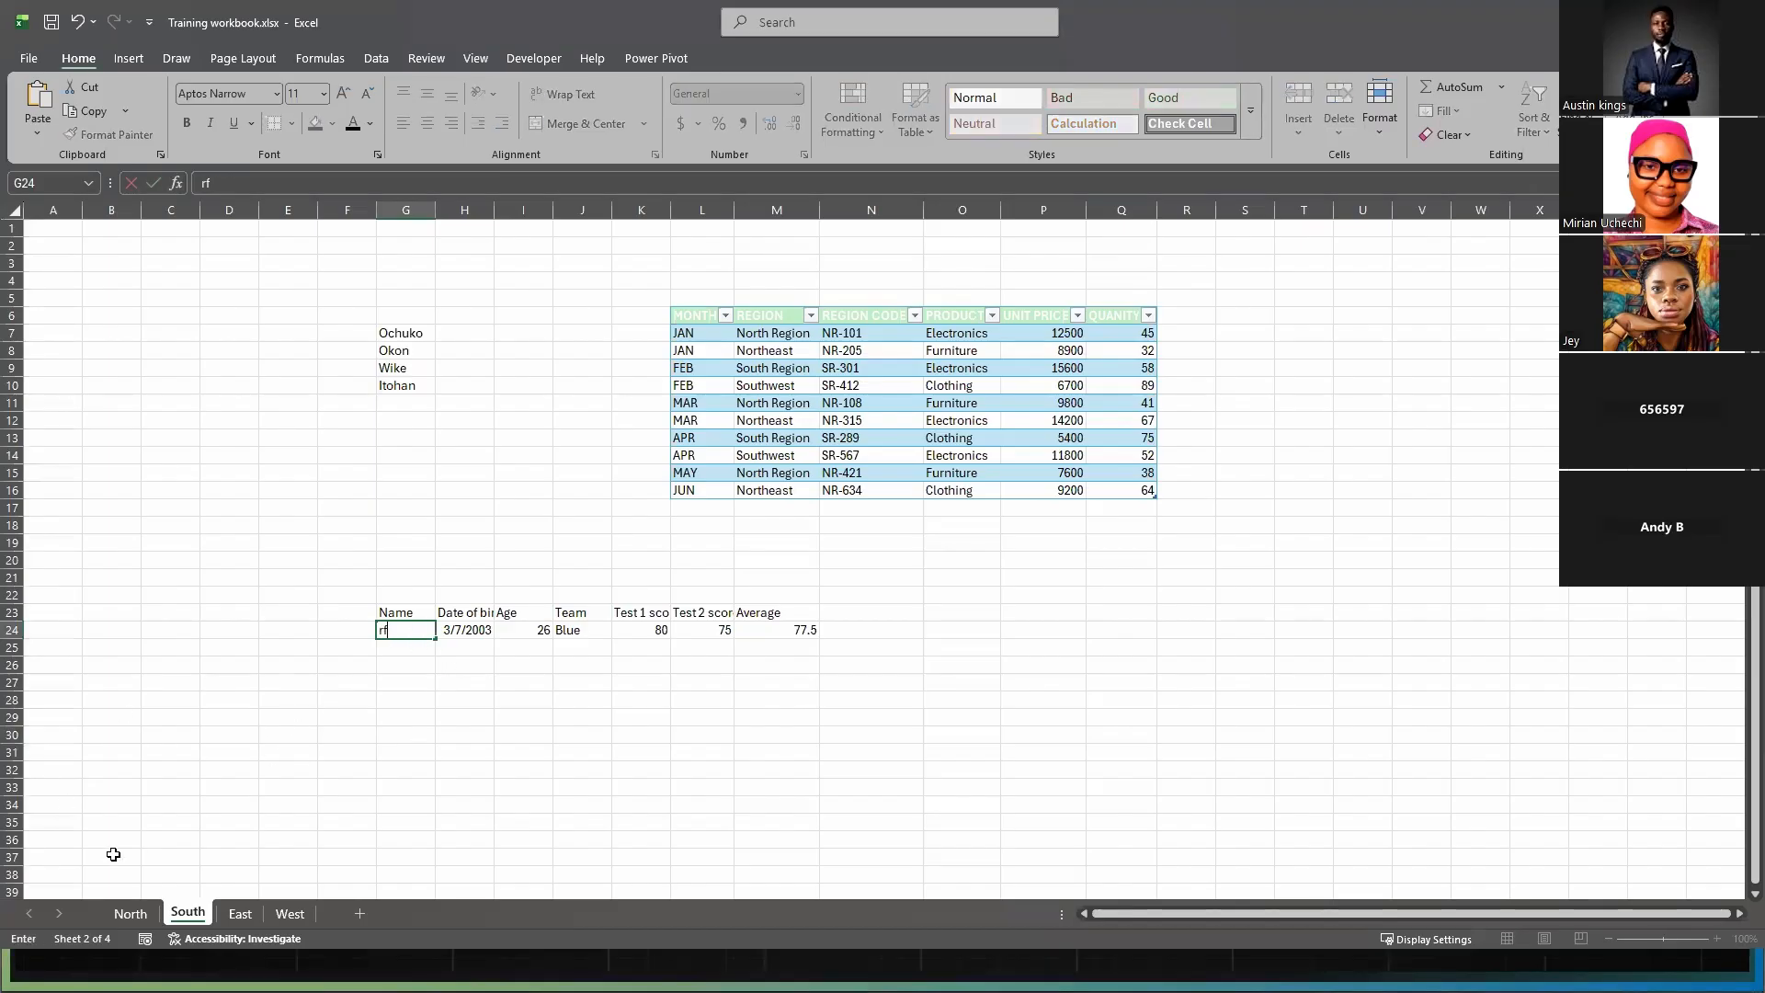
click(644, 803)
key(ctrl+z)
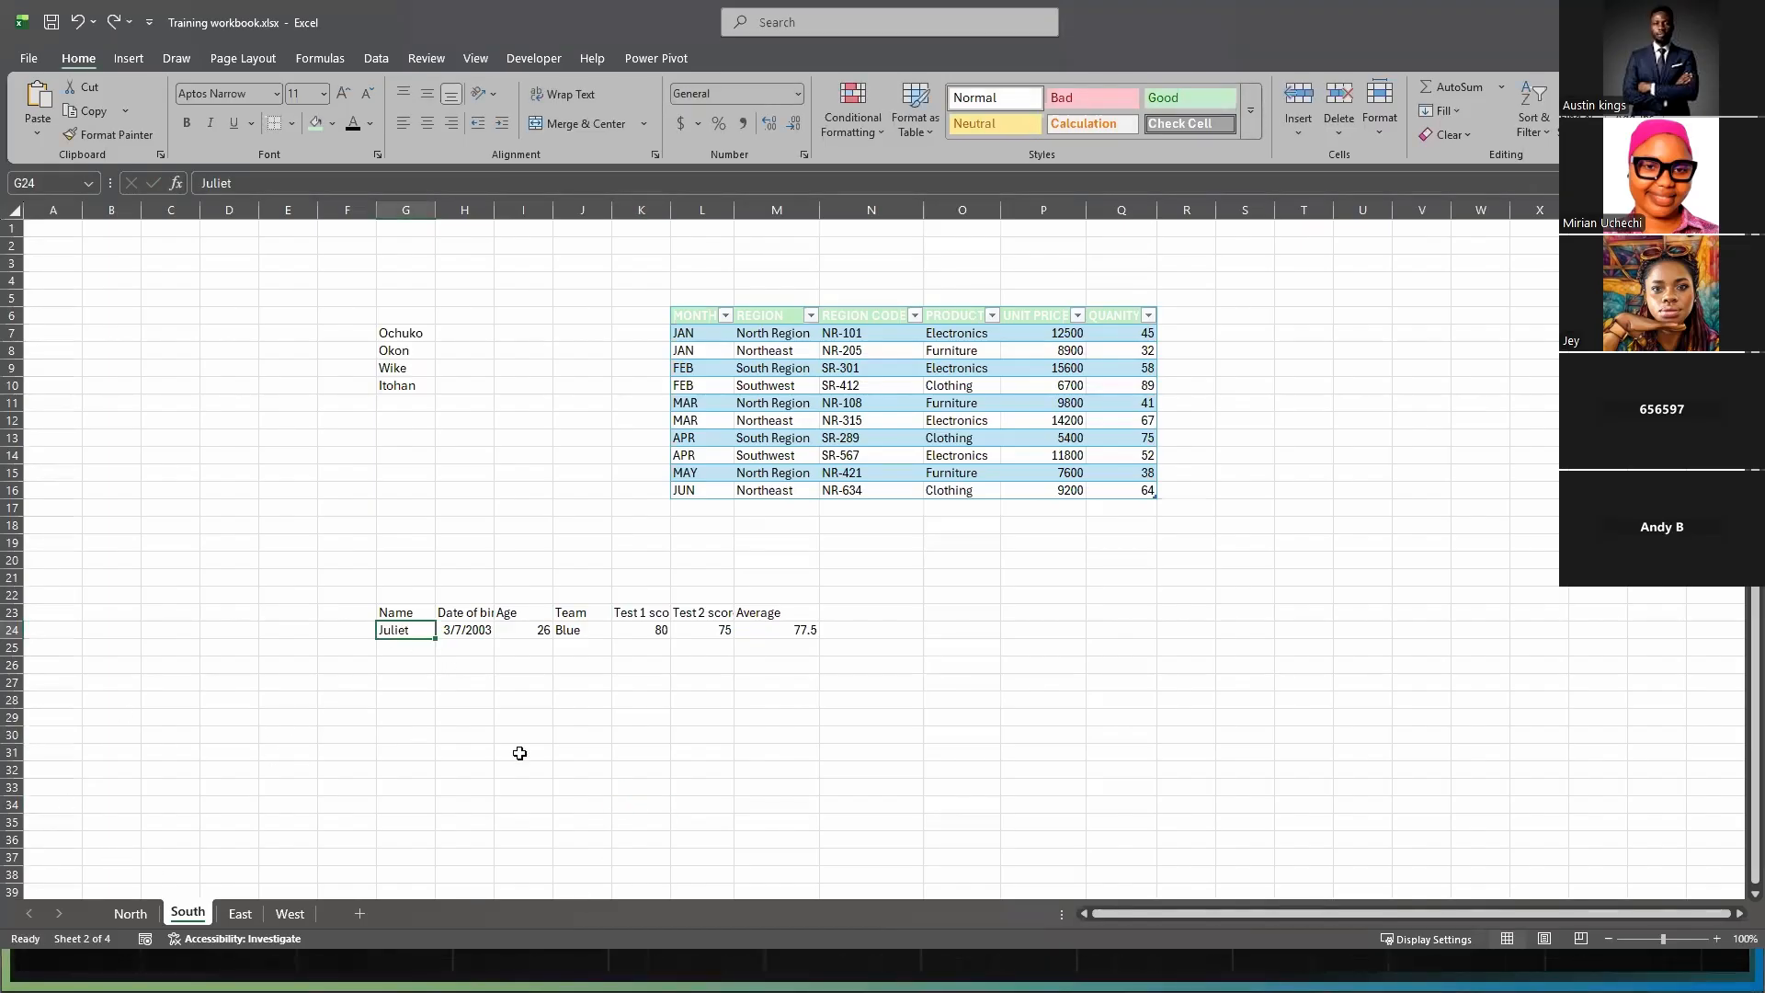
- Overwrite the name in cell G24 with a different first name and undo the replacement
click(469, 662)
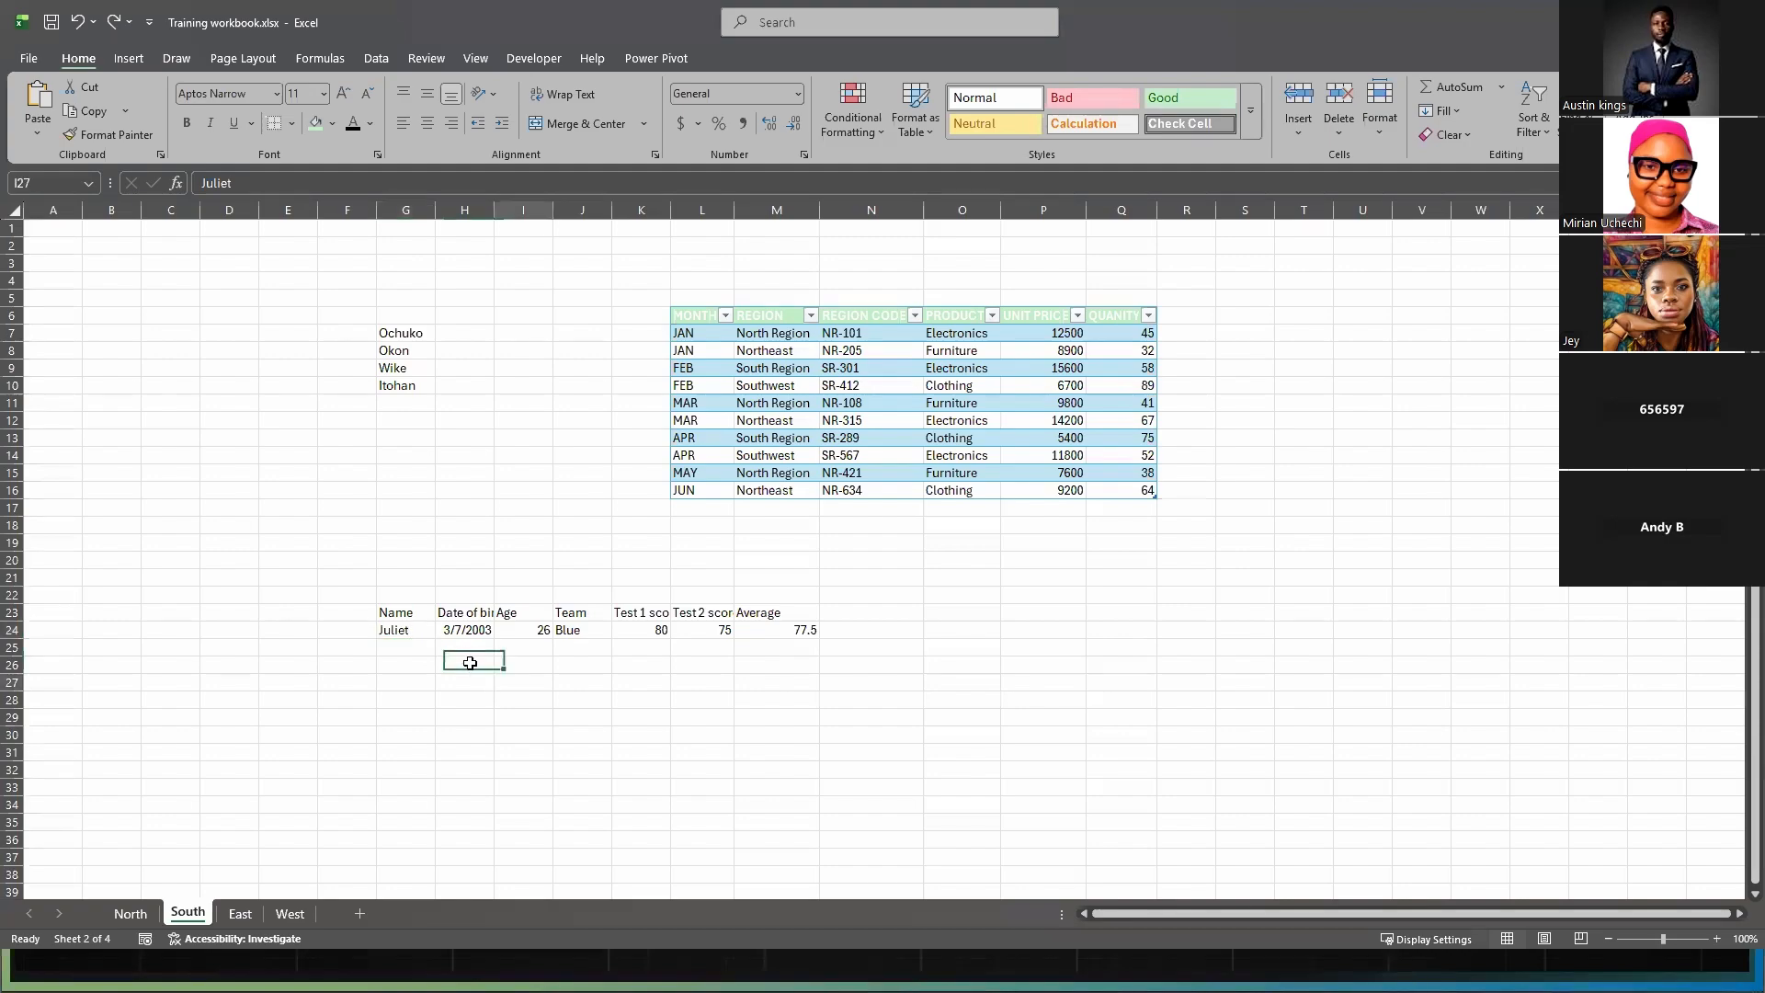
click(522, 681)
click(415, 632)
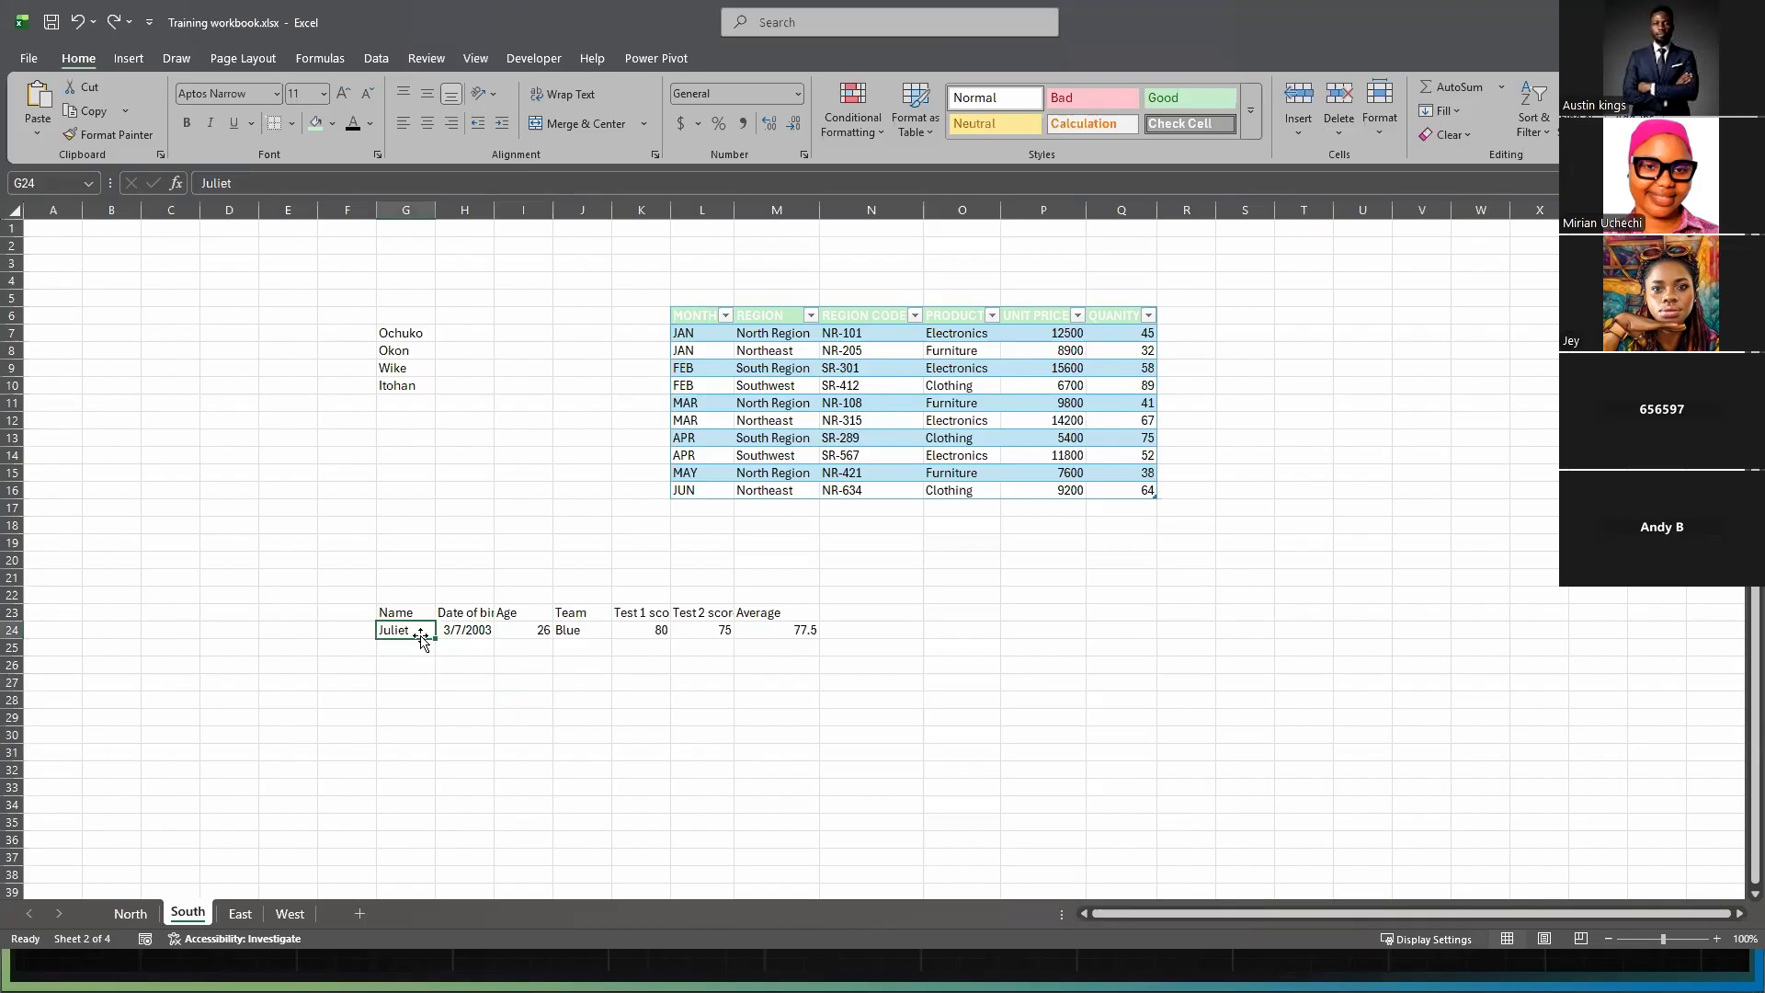
text(tricia)
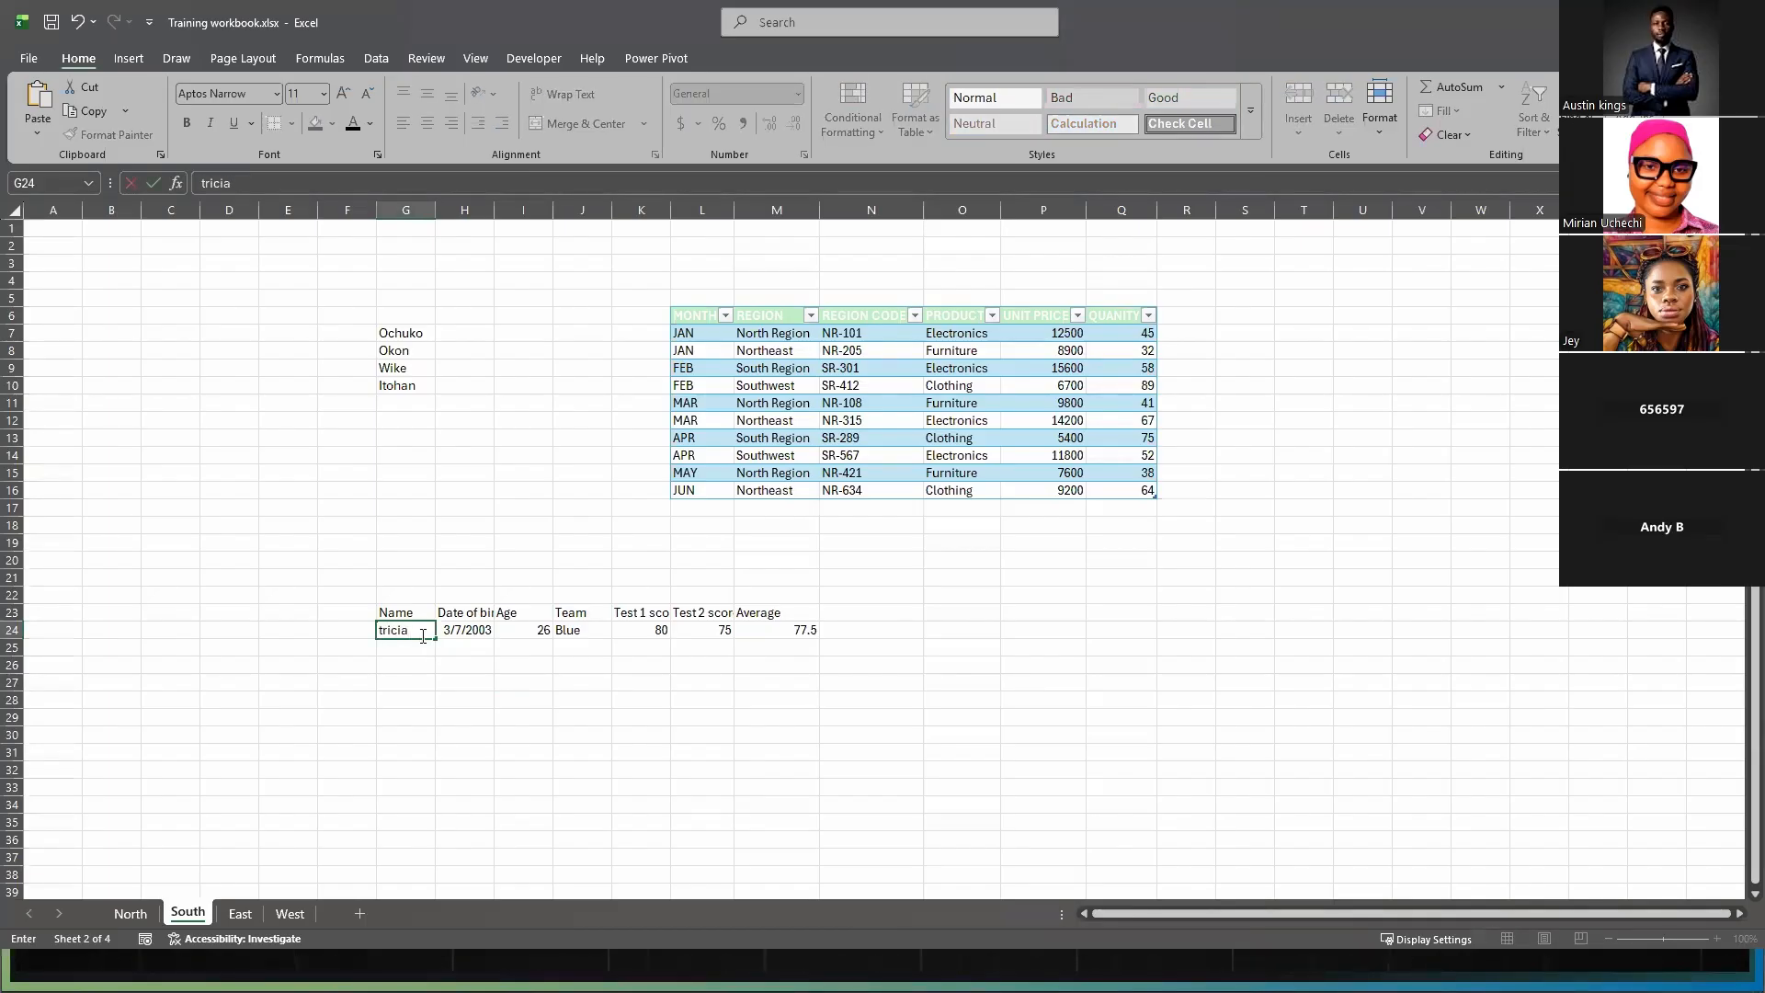
click(445, 681)
click(417, 634)
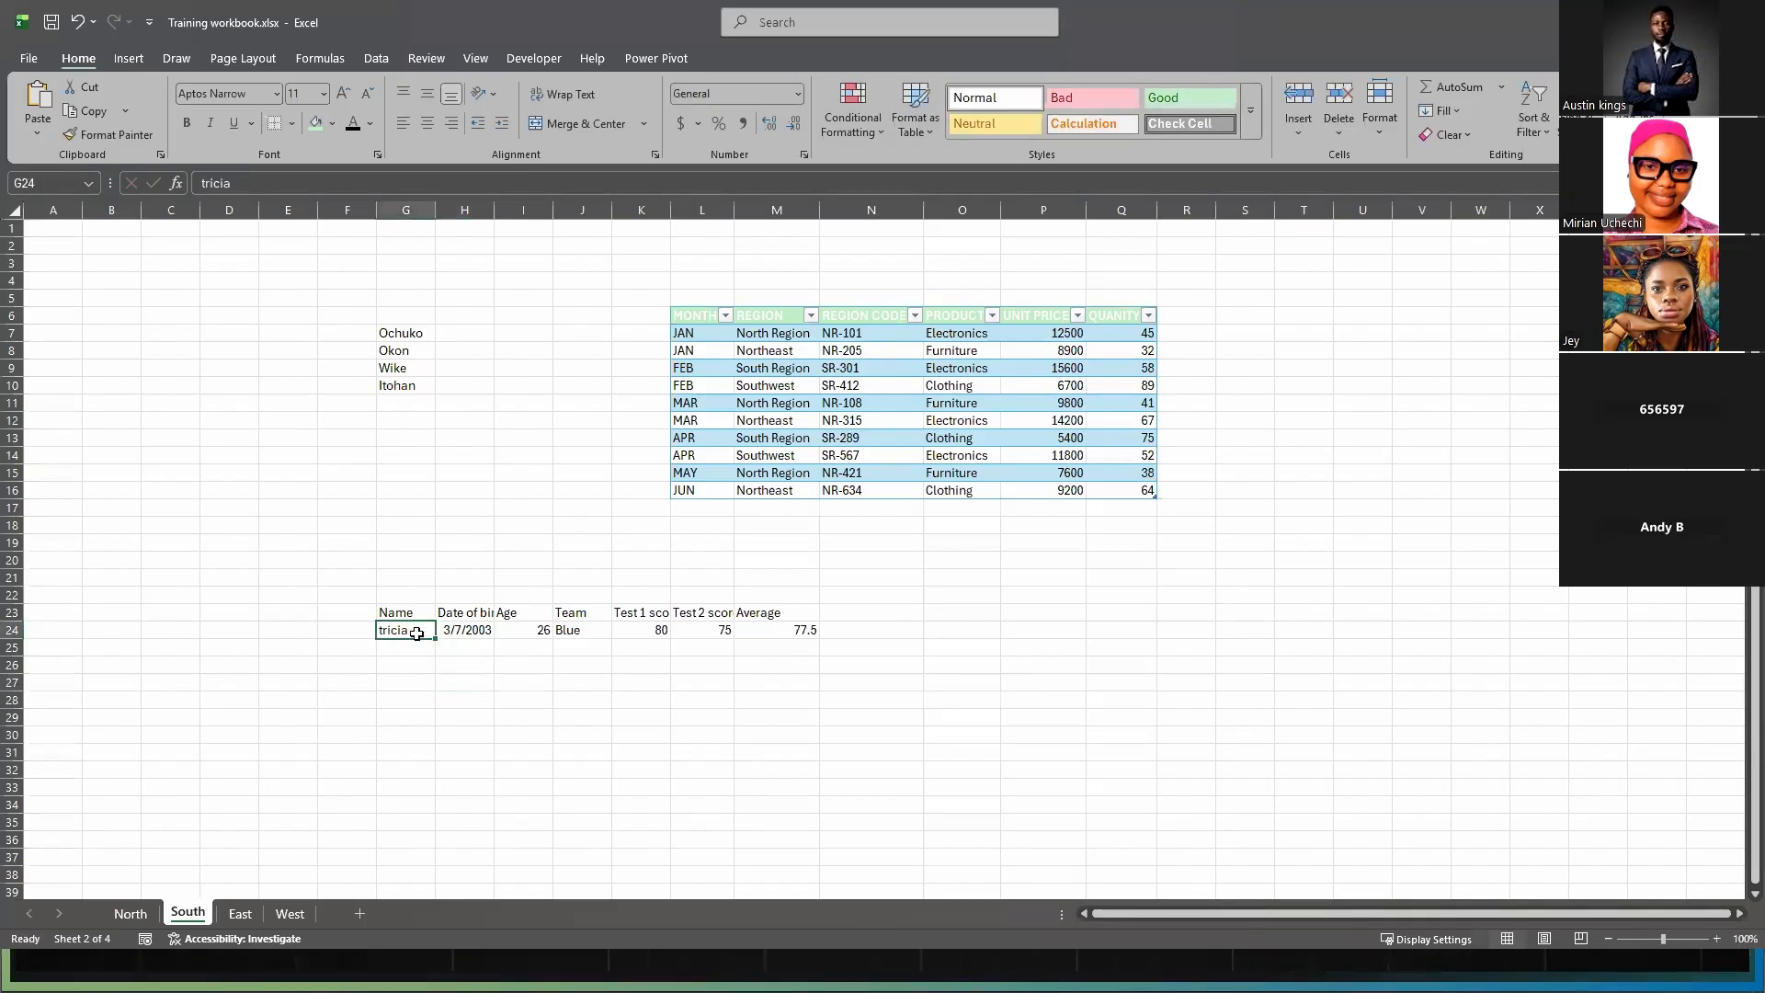
click(422, 695)
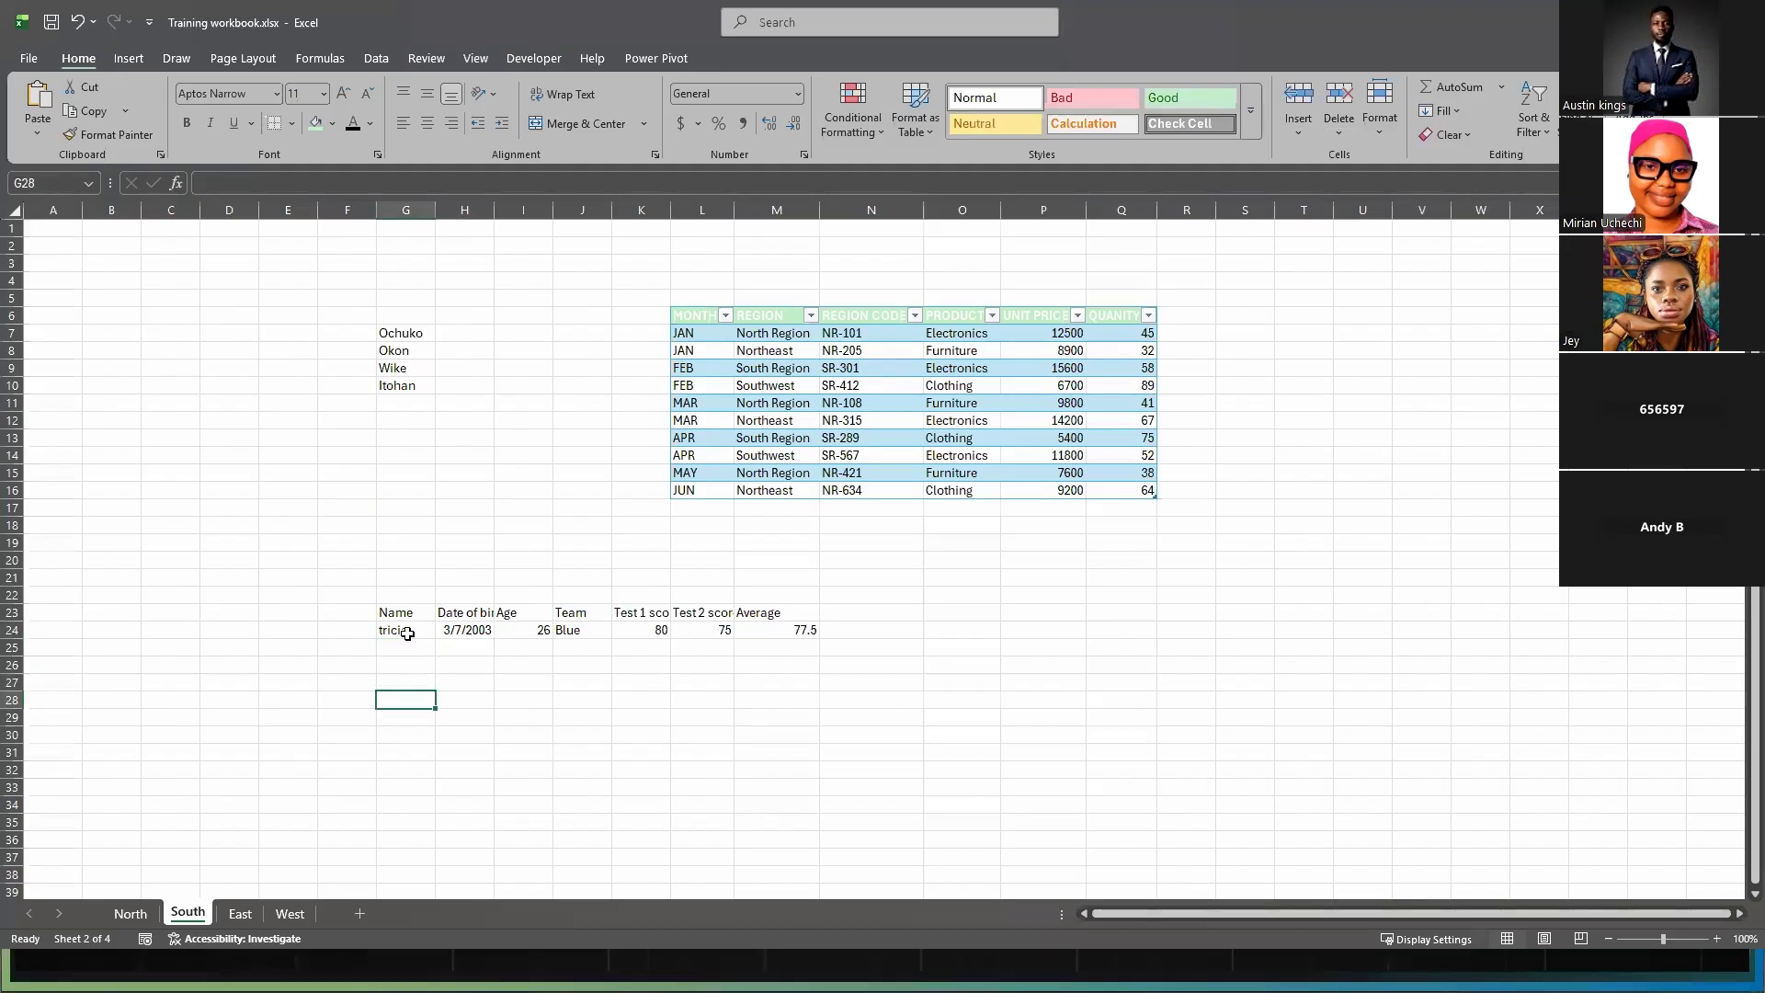
click(454, 672)
key(ctrl+z)
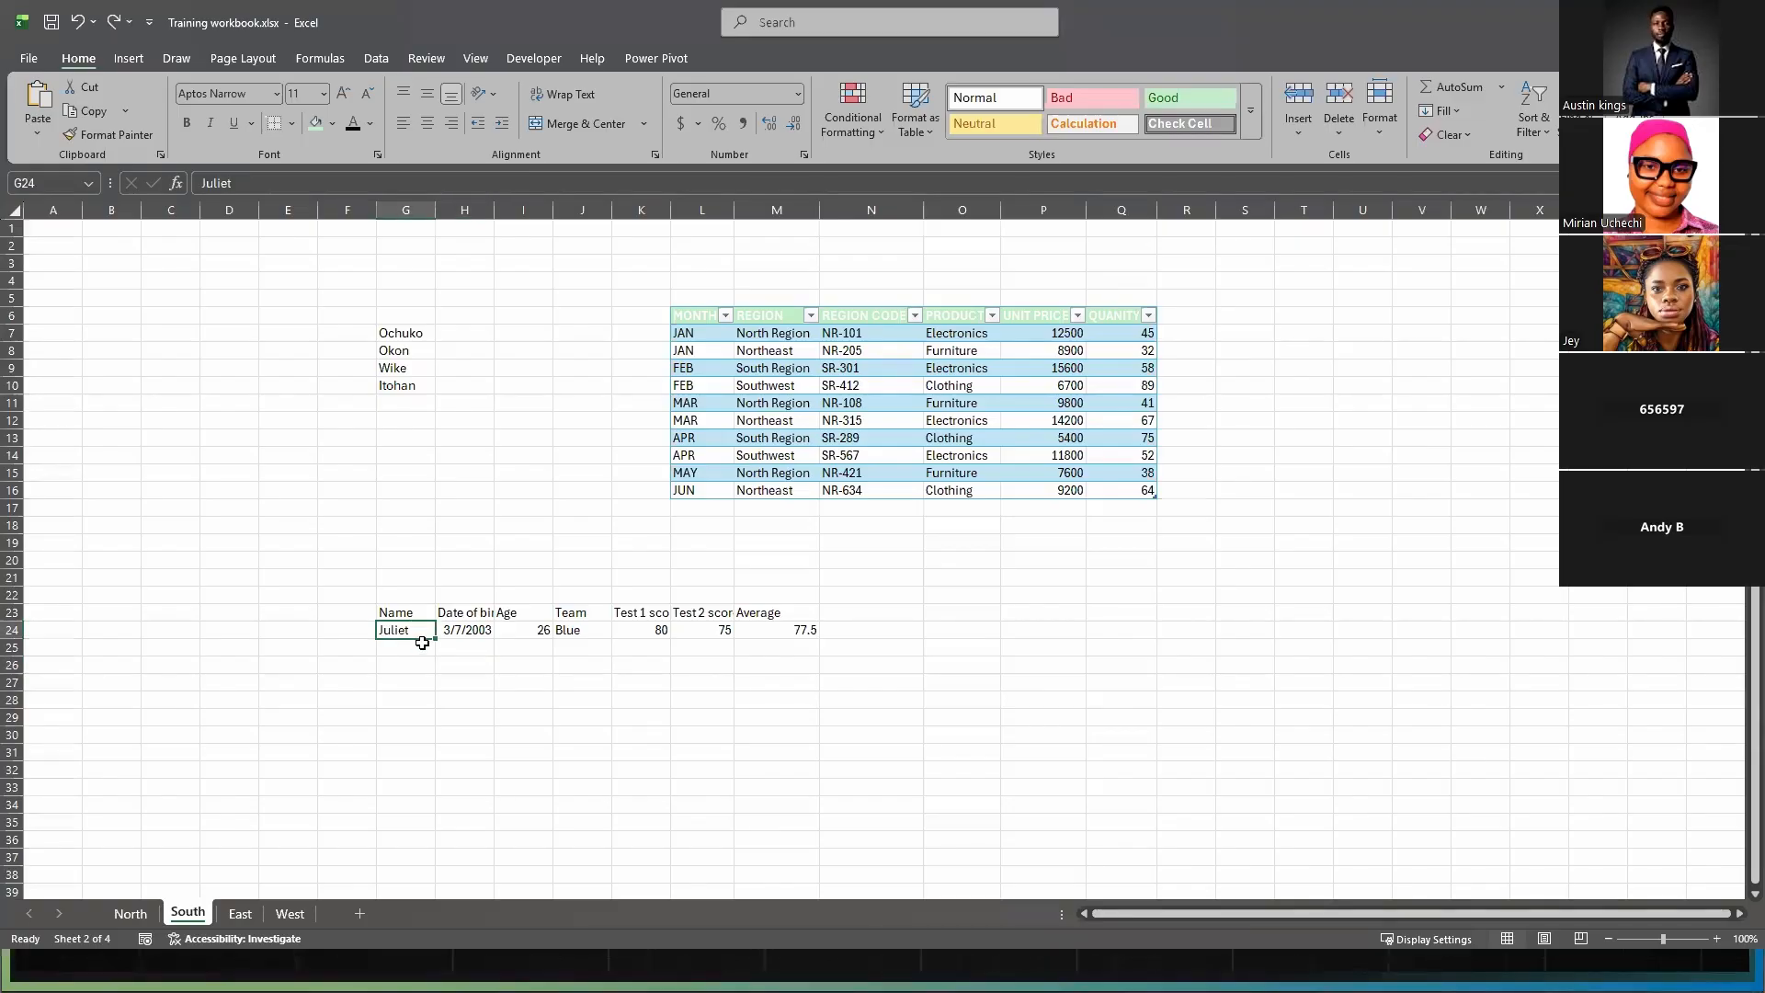
- Append a surname to the name in G24 by editing inside the cell, and undo the addition
click(422, 642)
click(422, 631)
double_click(426, 630)
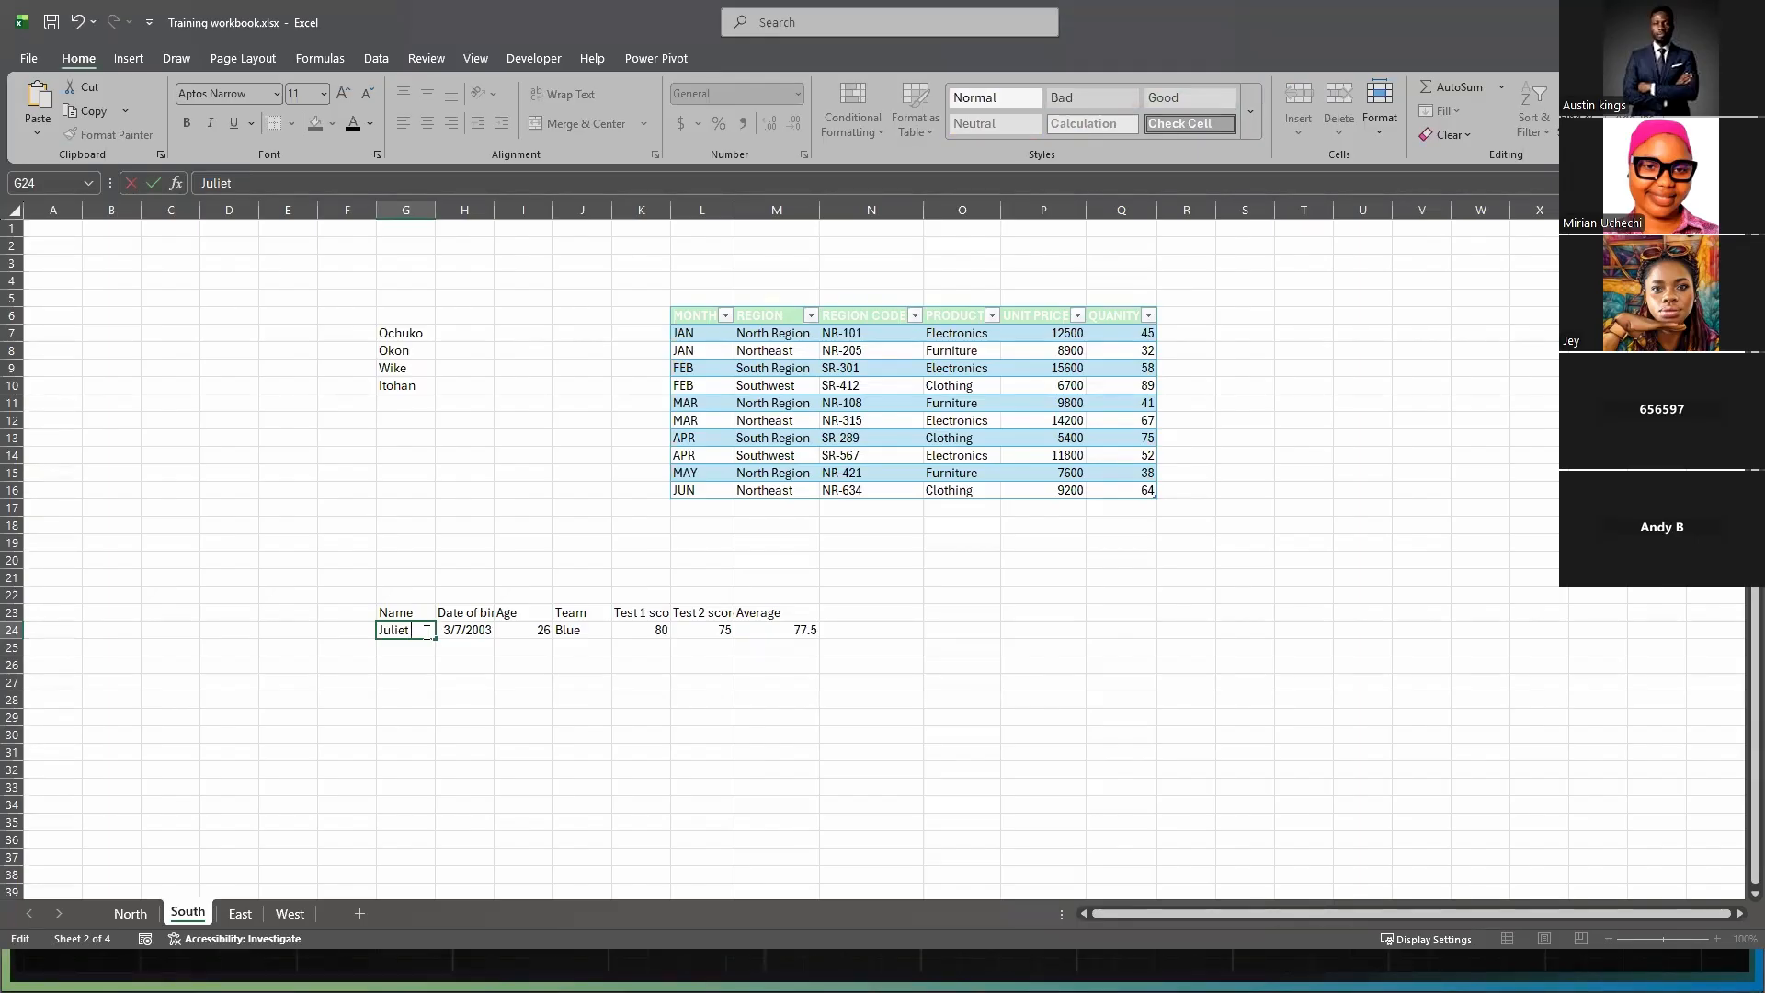
text(Benson)
key(Return)
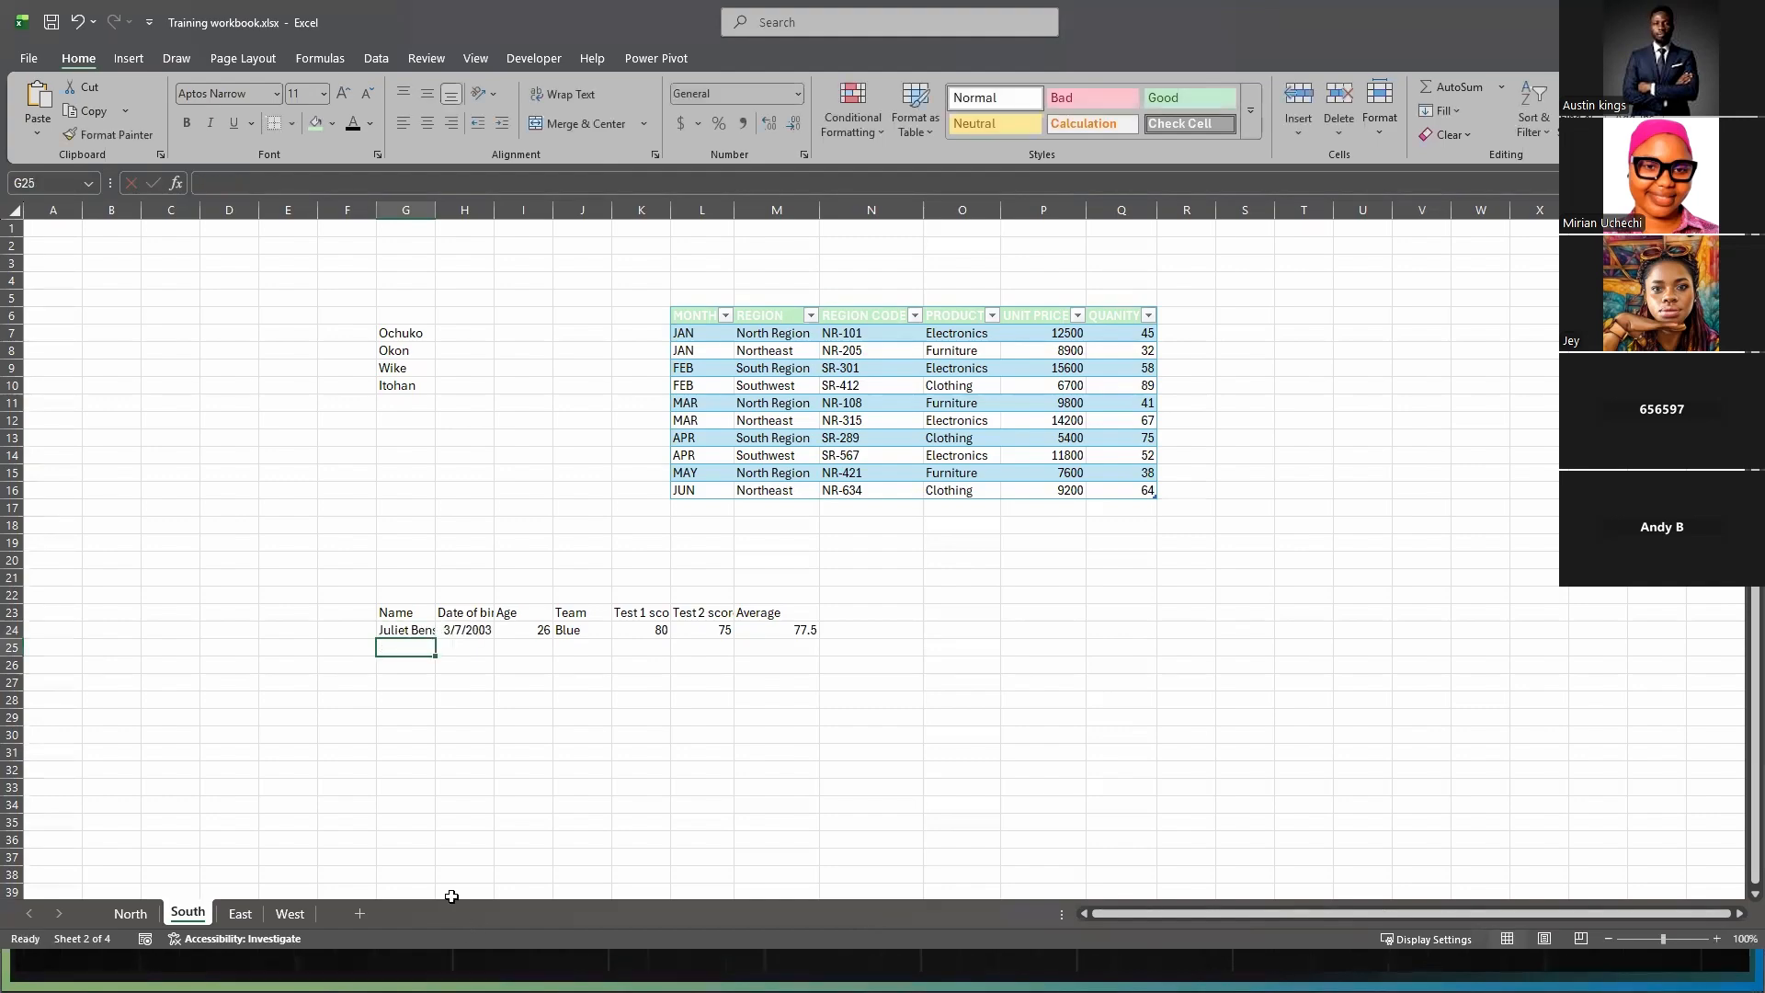
click(421, 632)
key(ctrl+z)
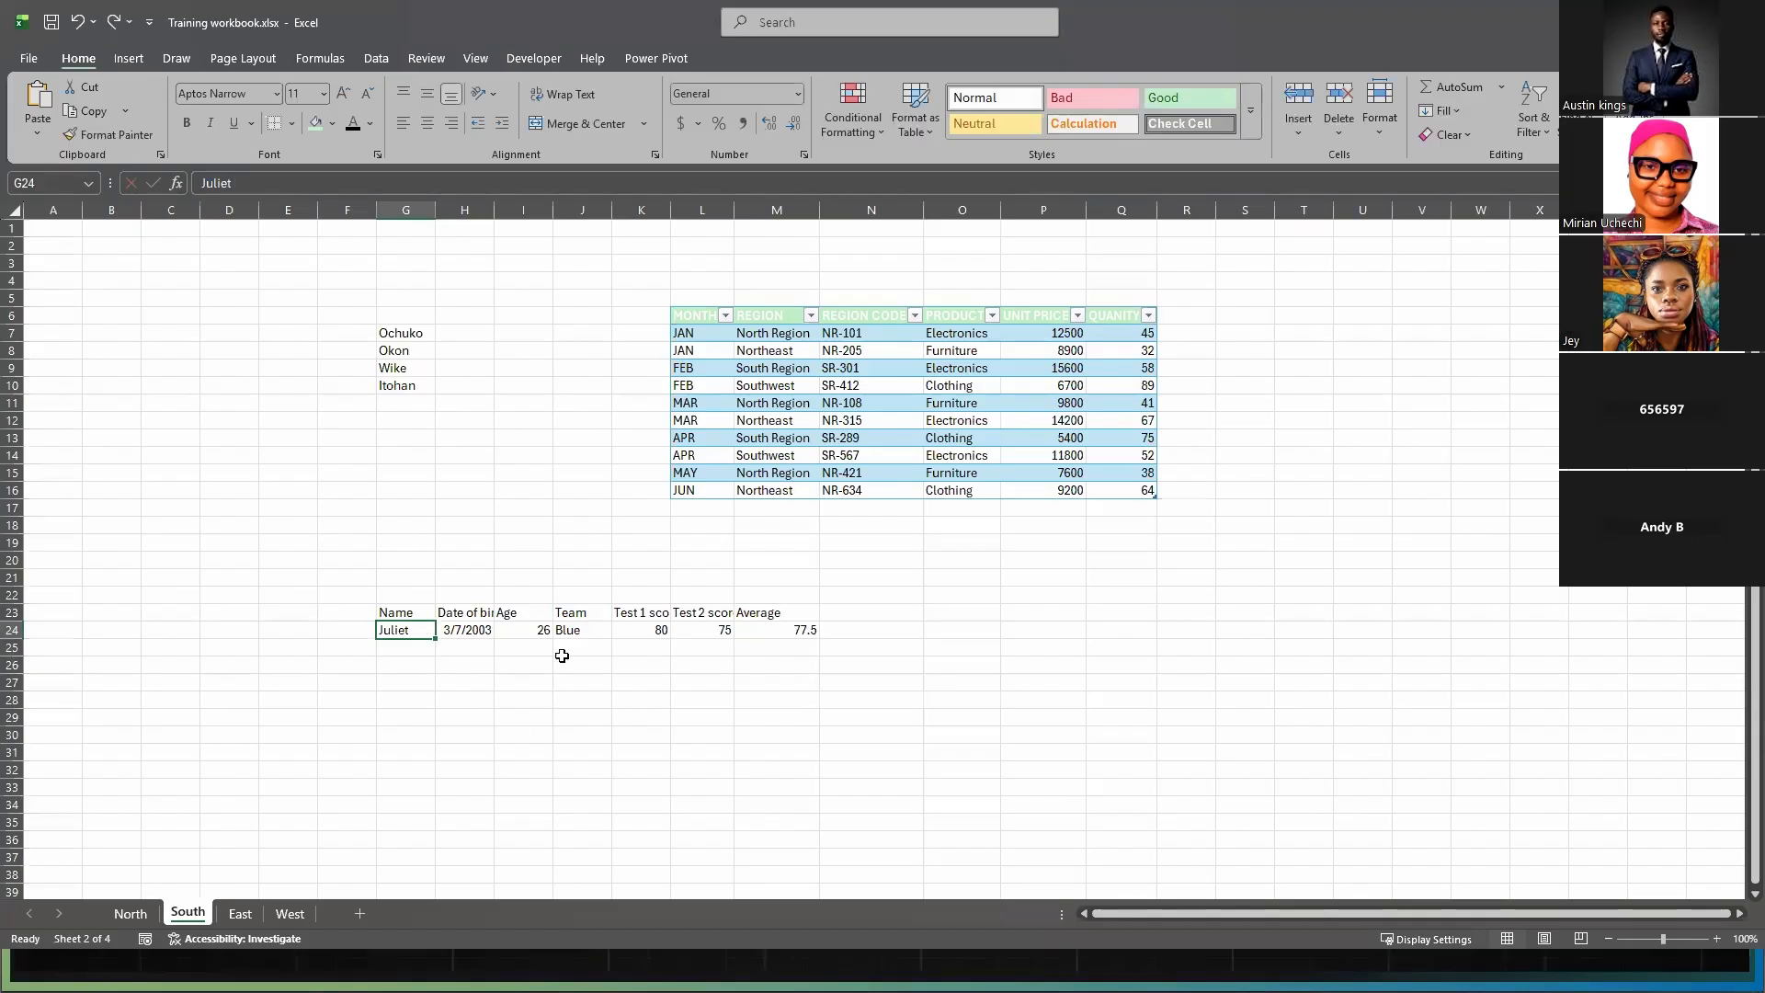
- Append a surname to the first name in G24, editing the entry in the formula bar
click(501, 735)
click(394, 627)
click(455, 681)
click(411, 632)
click(246, 185)
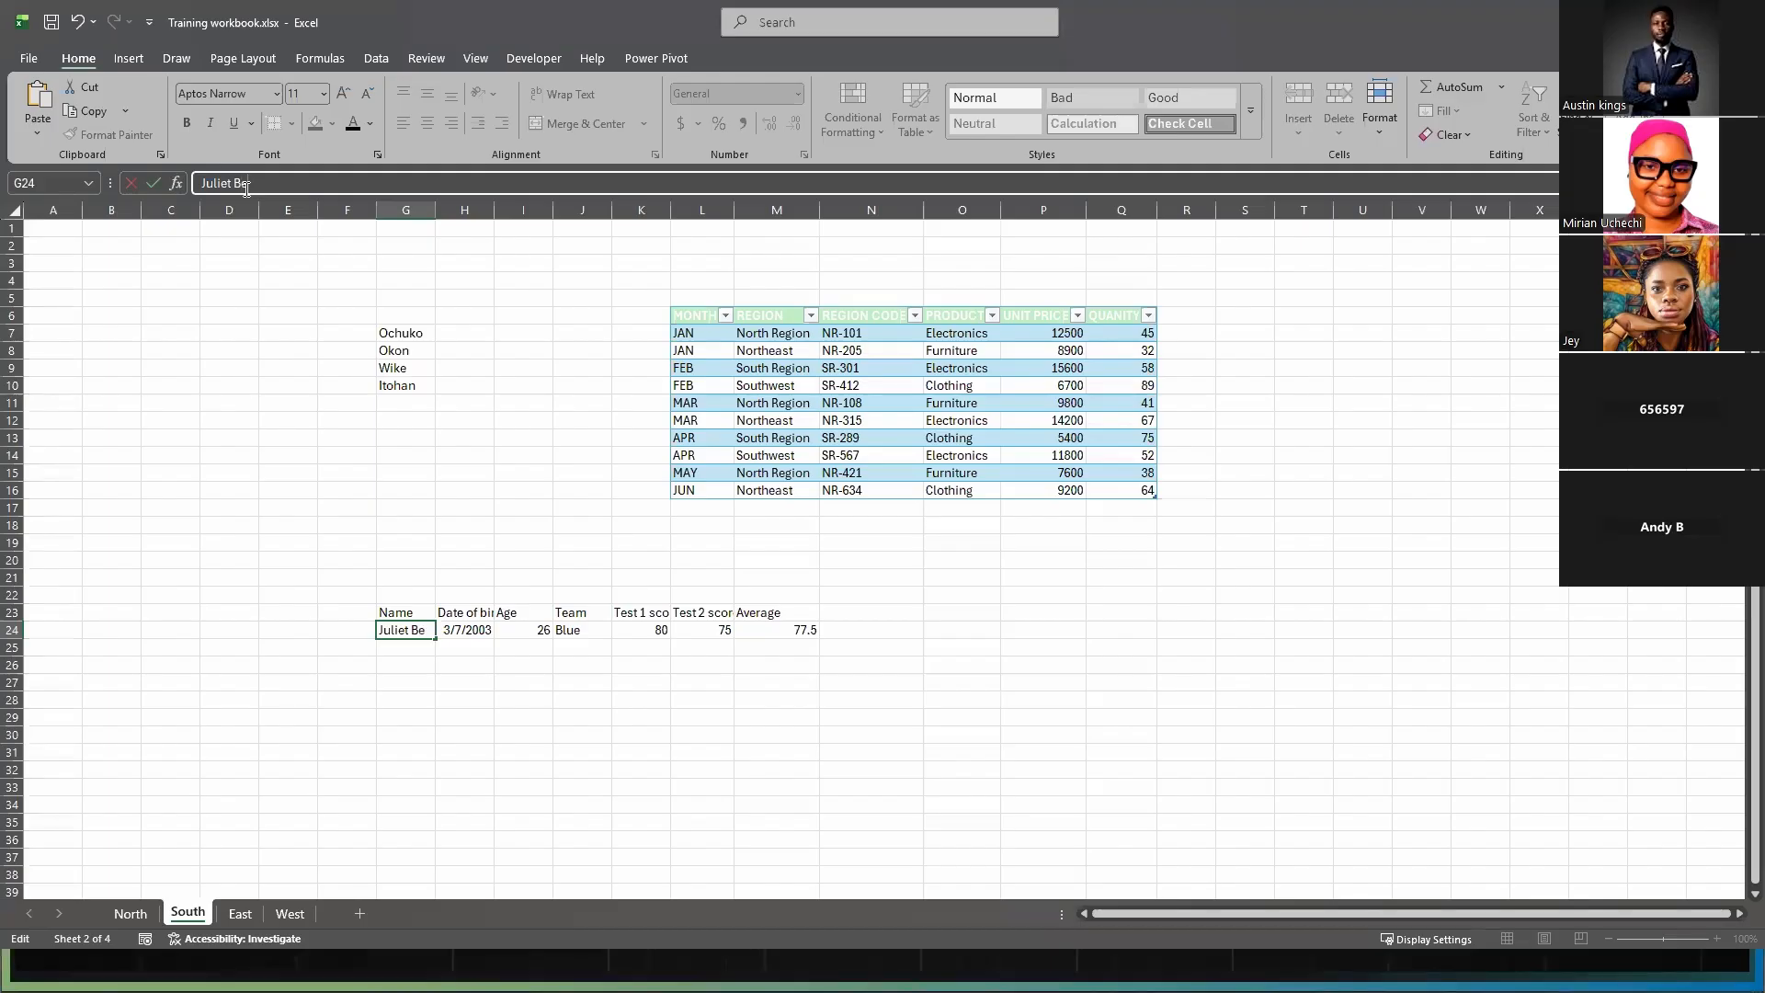
text(Benson)
key(Return)
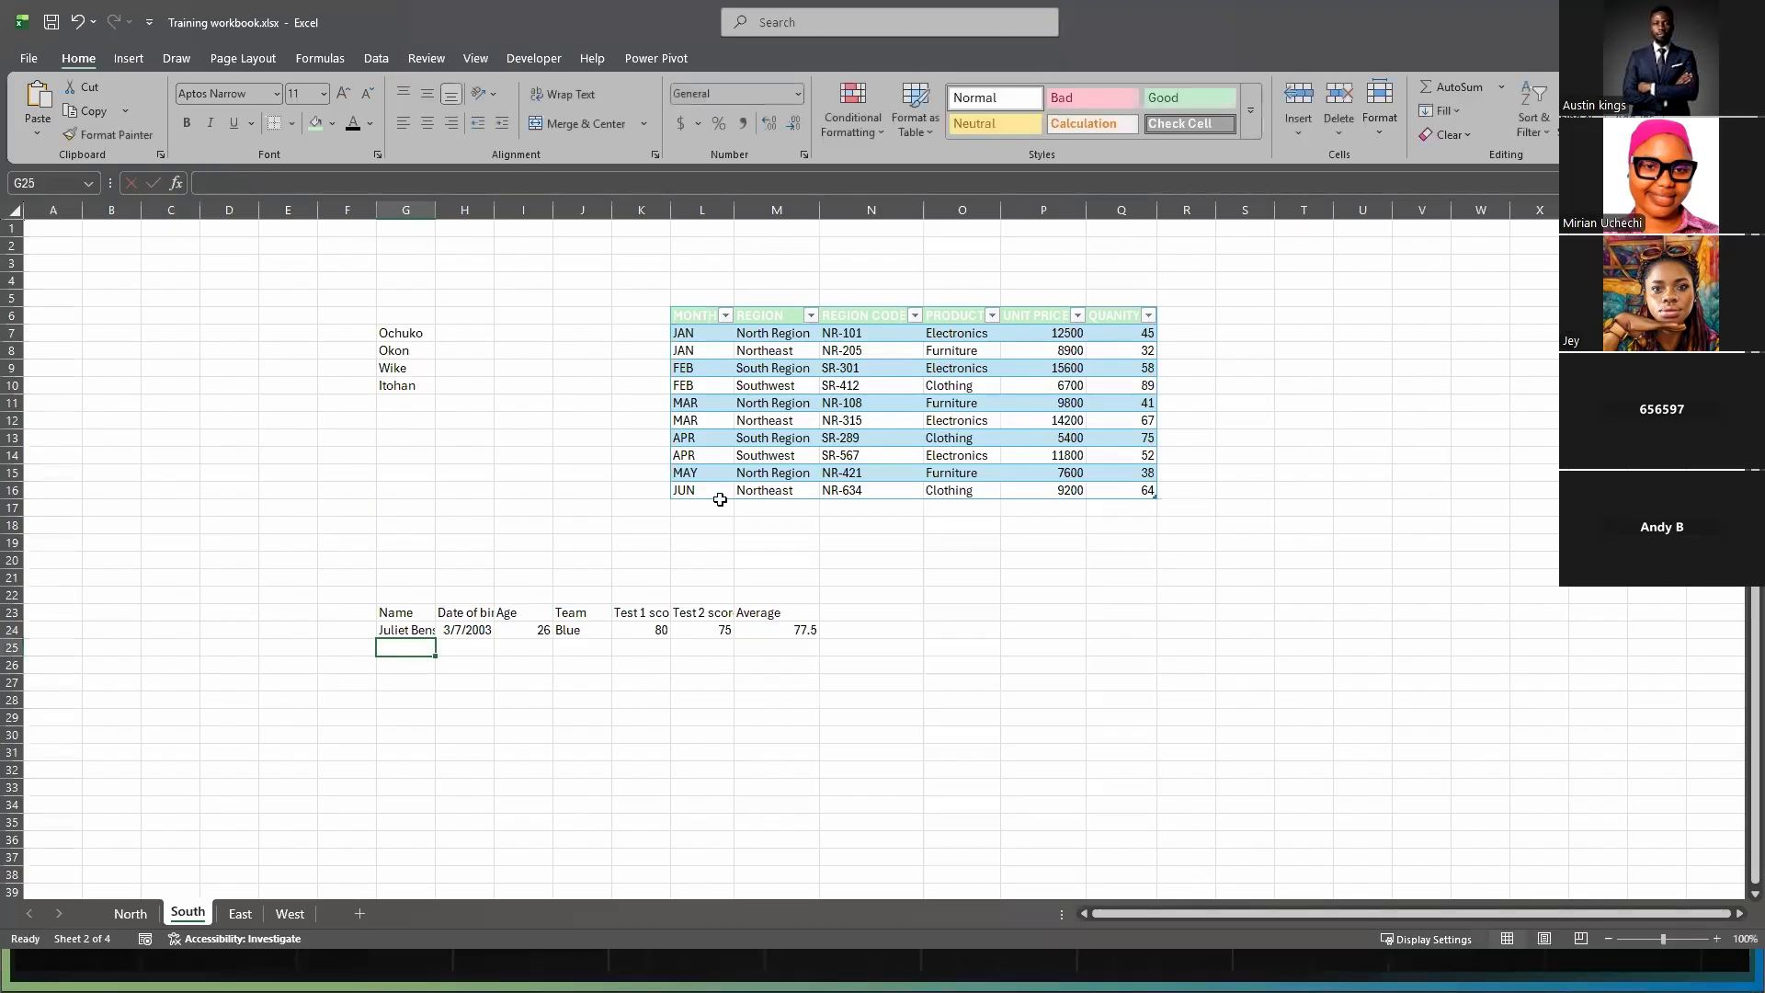
- Widen column G to fit the full name and remove the extra letter from the surname in G24
click(406, 630)
drag(436, 212, 474, 214)
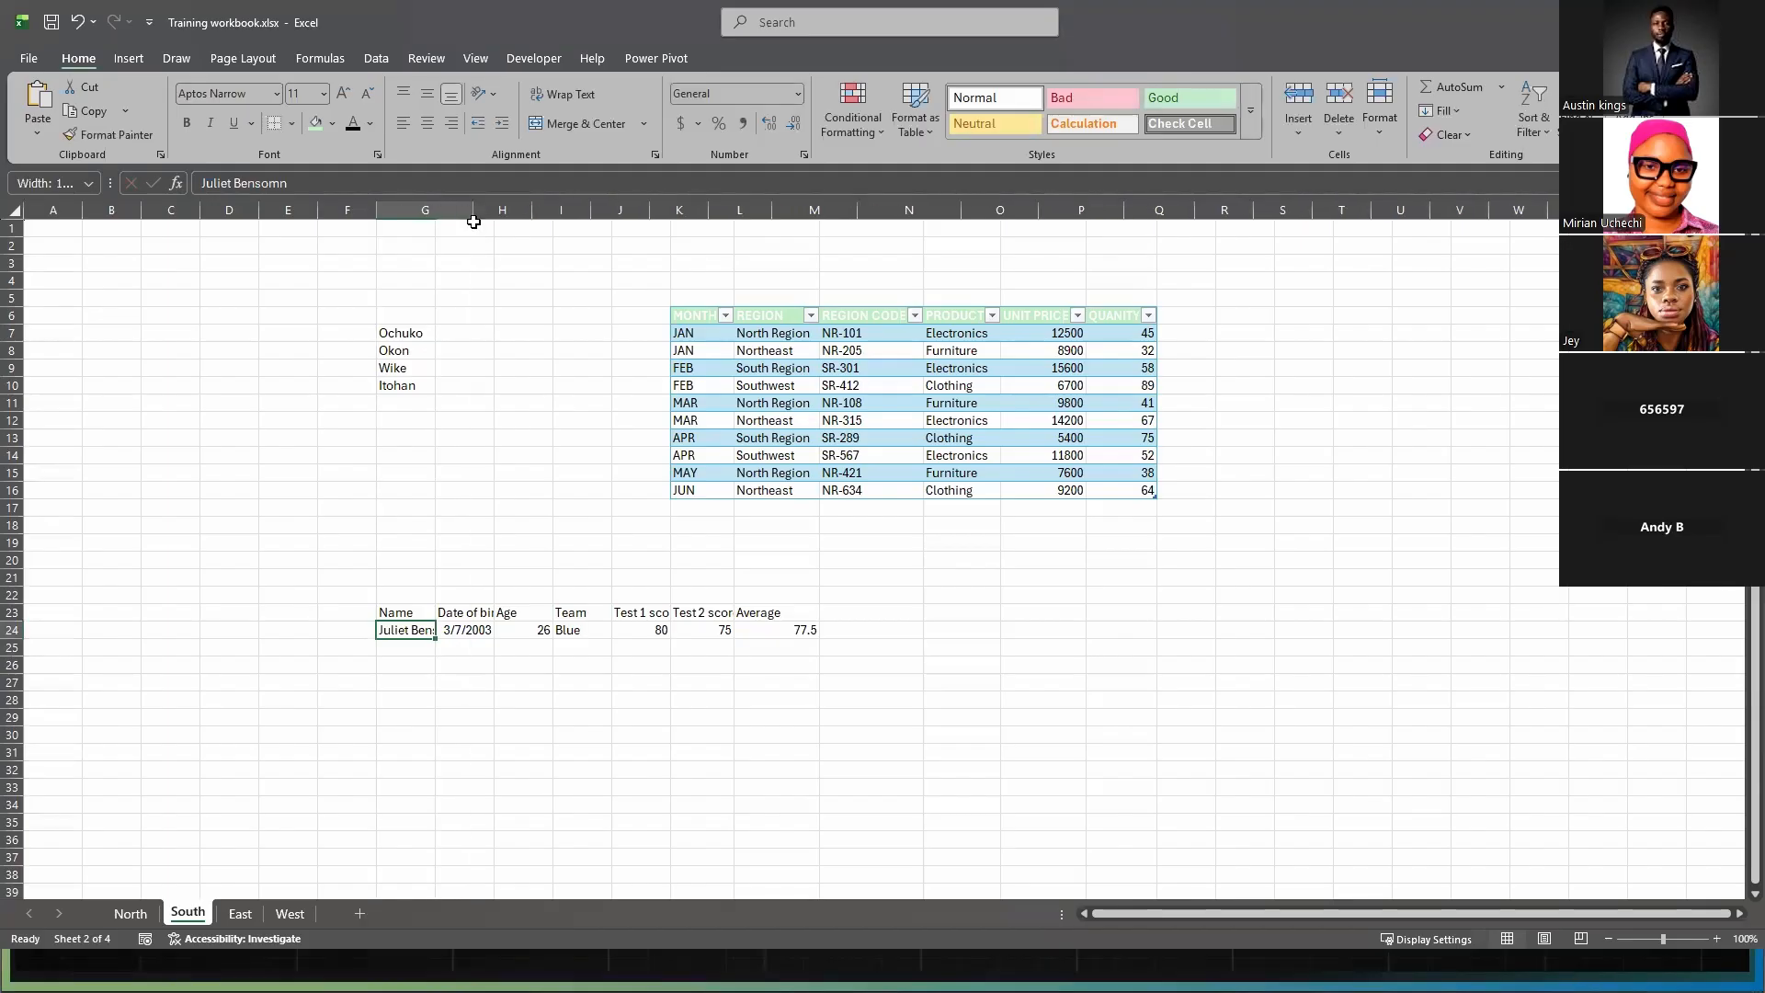
click(281, 184)
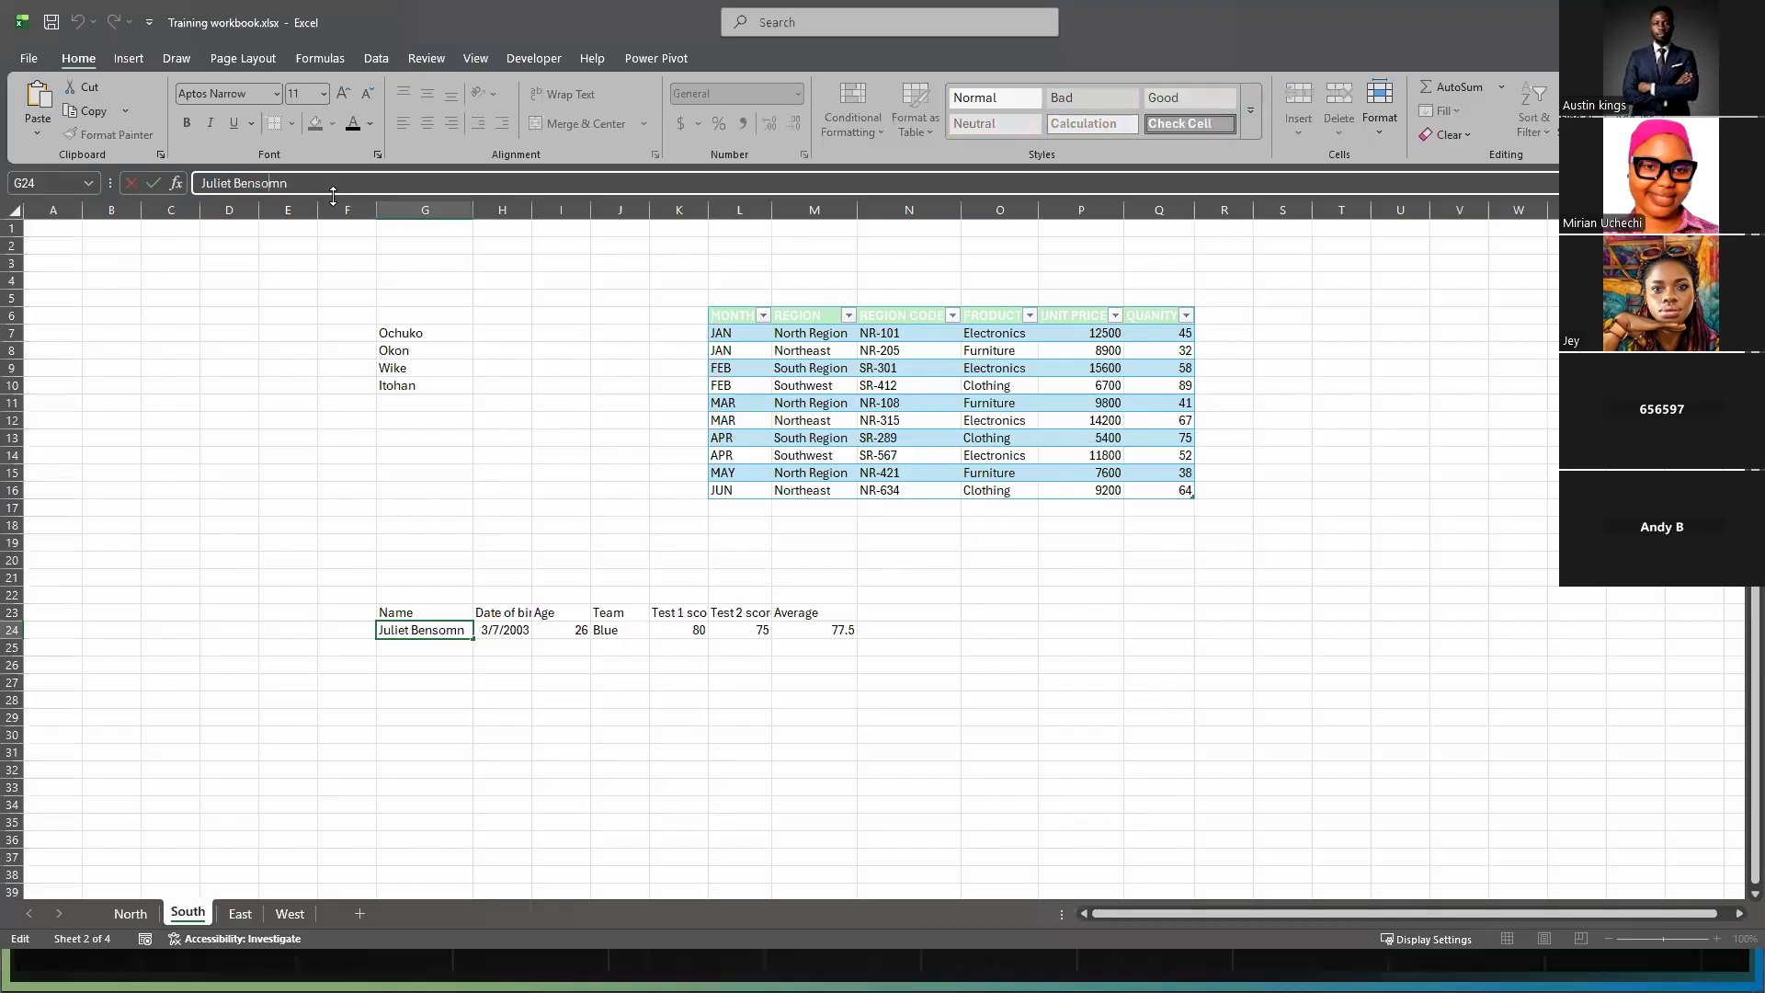
key(BackSpace)
click(422, 727)
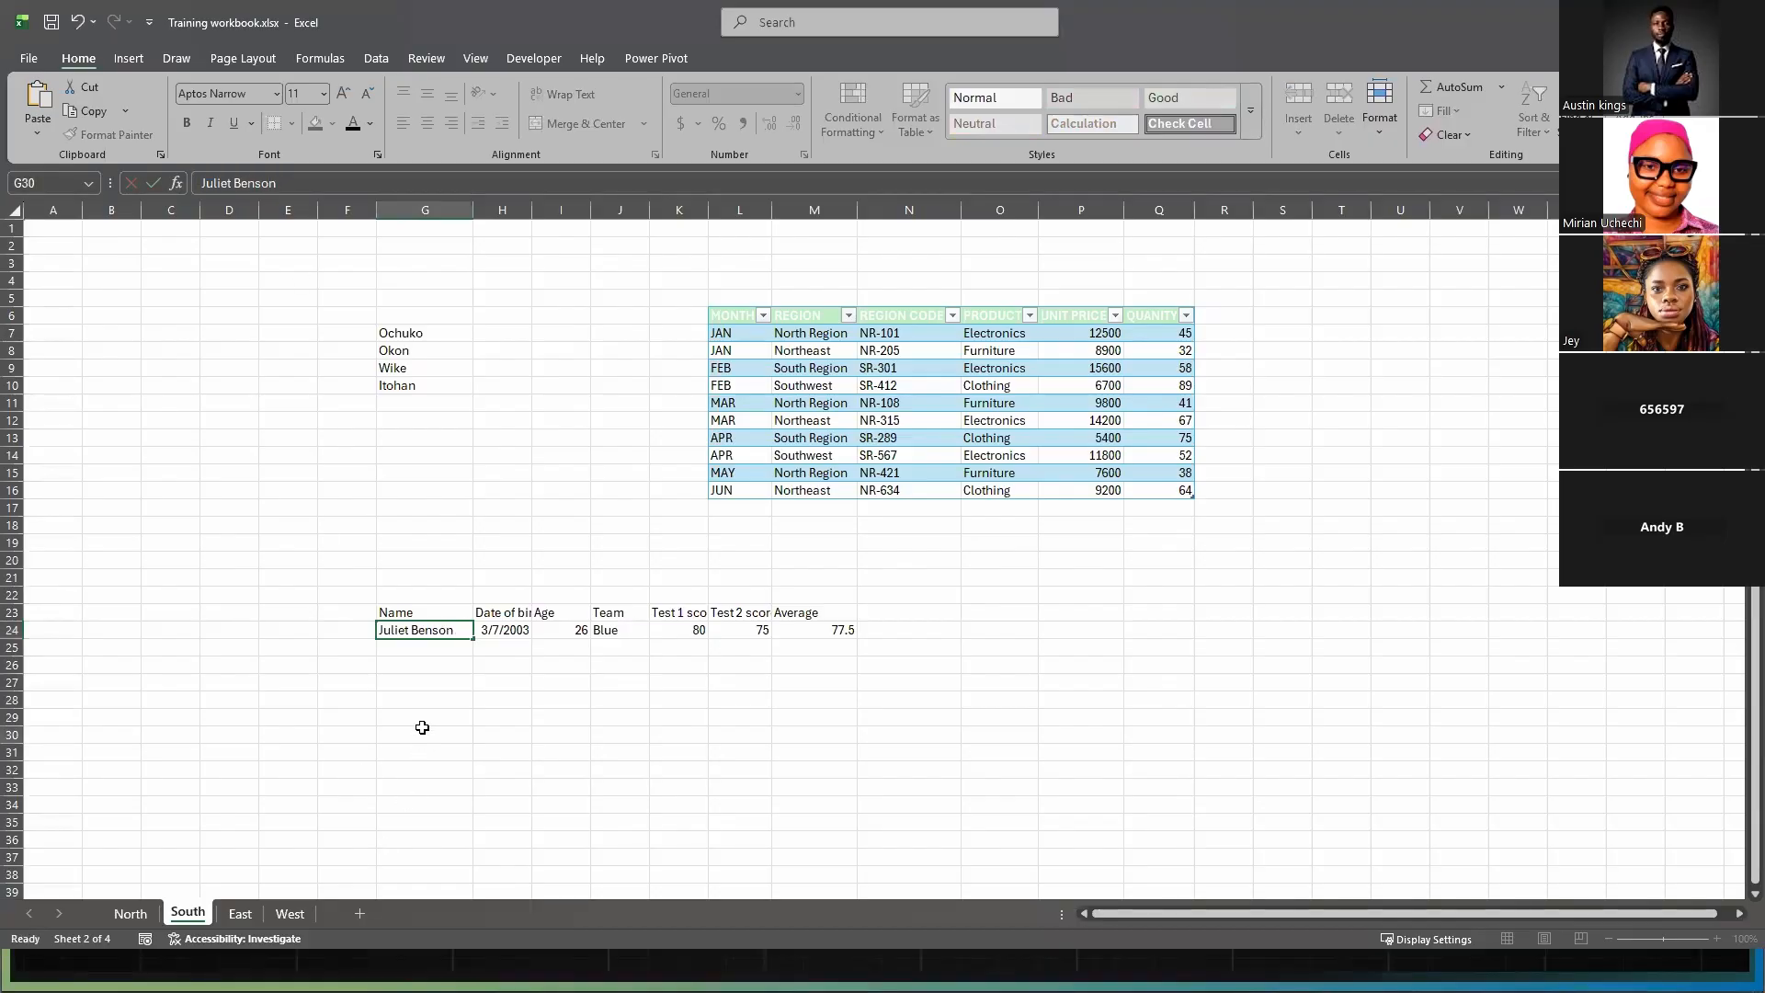
click(413, 629)
click(379, 700)
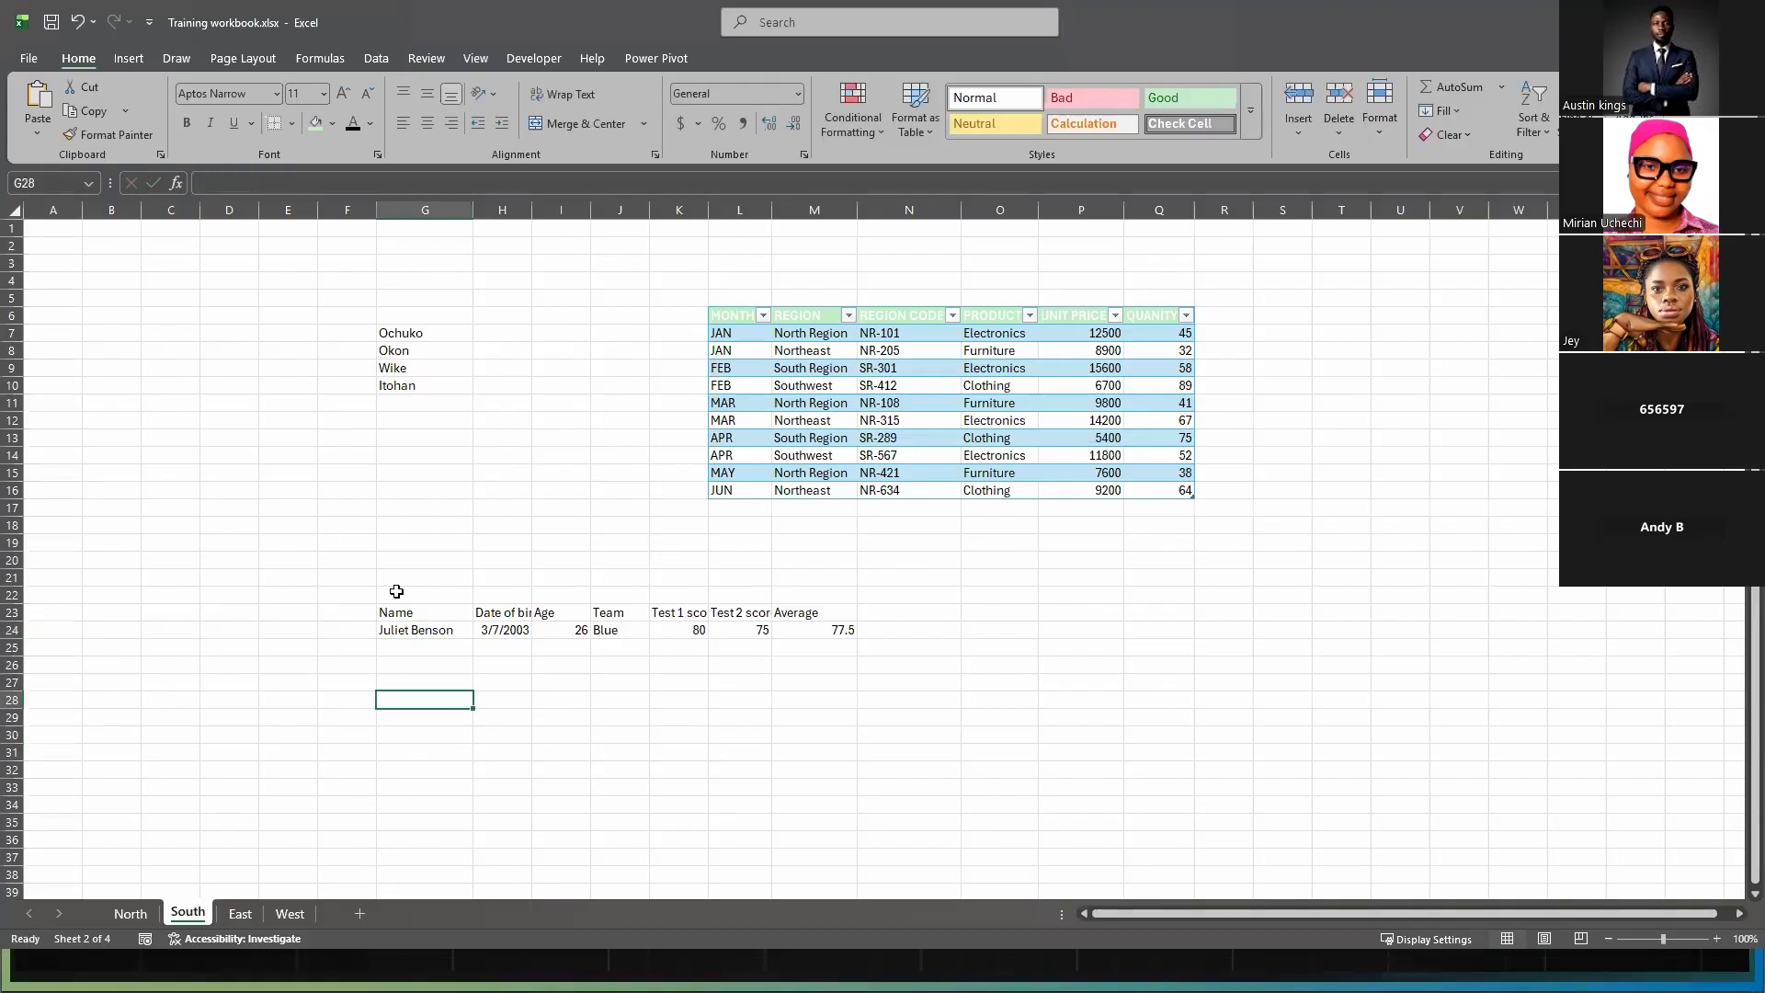
click(411, 628)
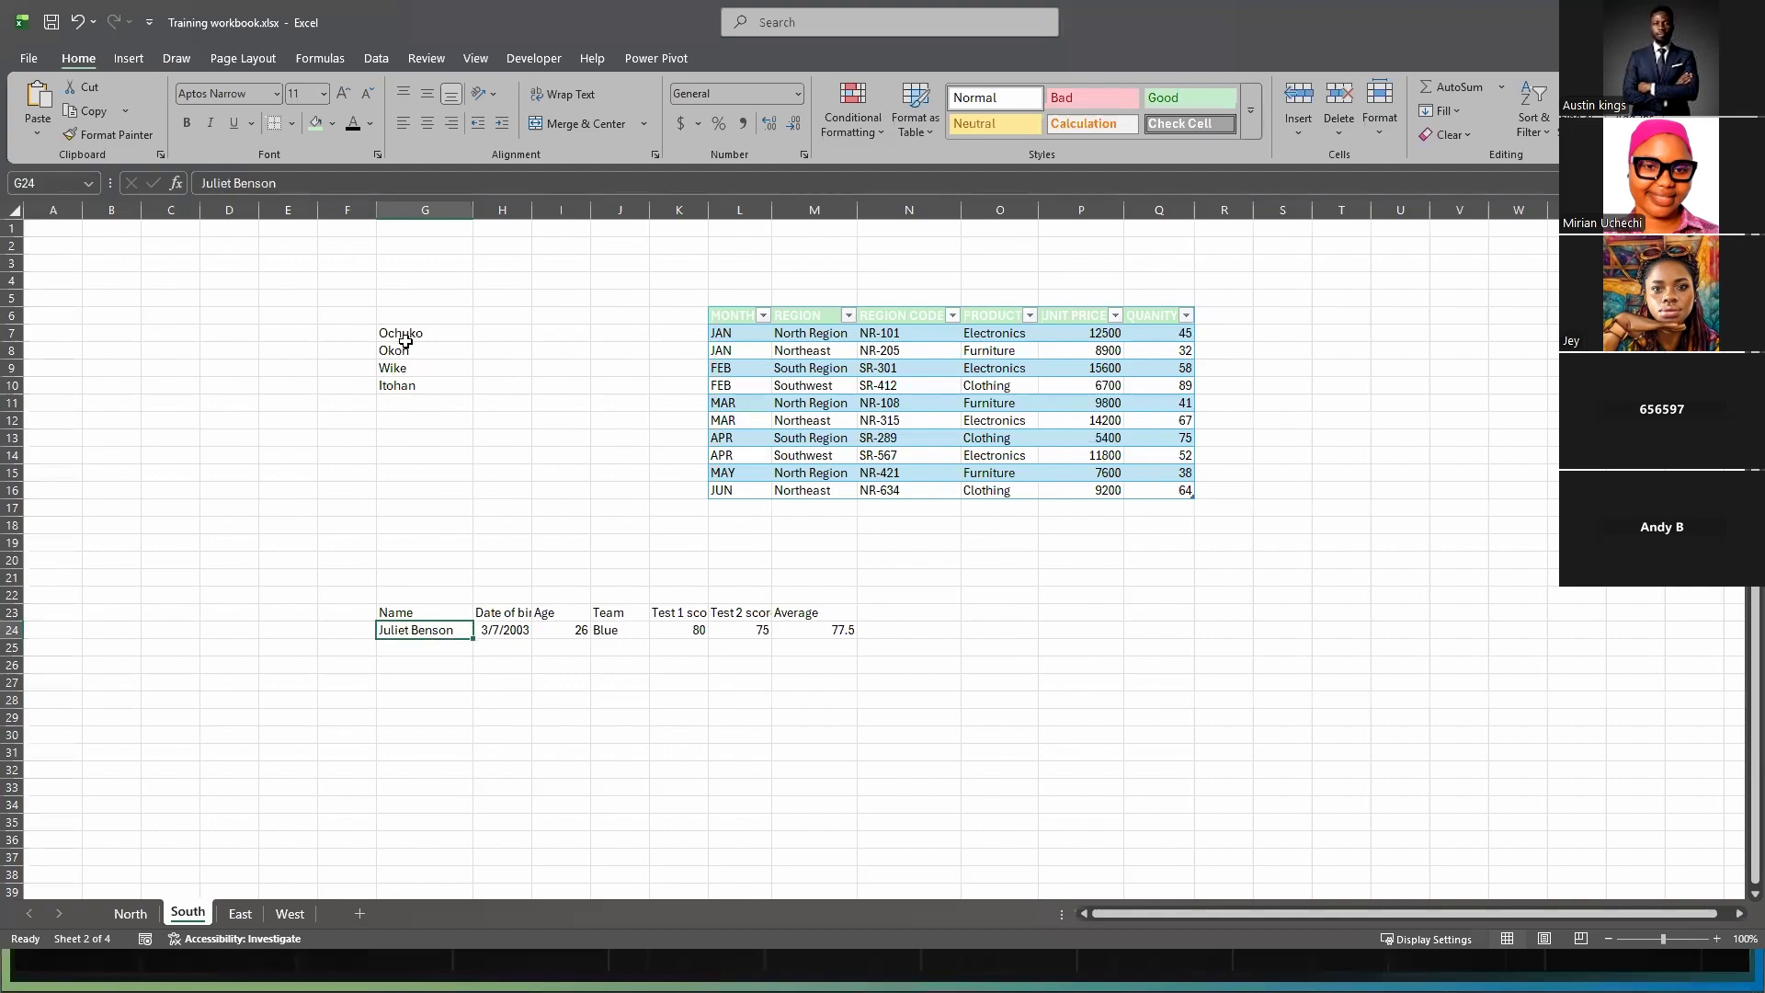
click(294, 183)
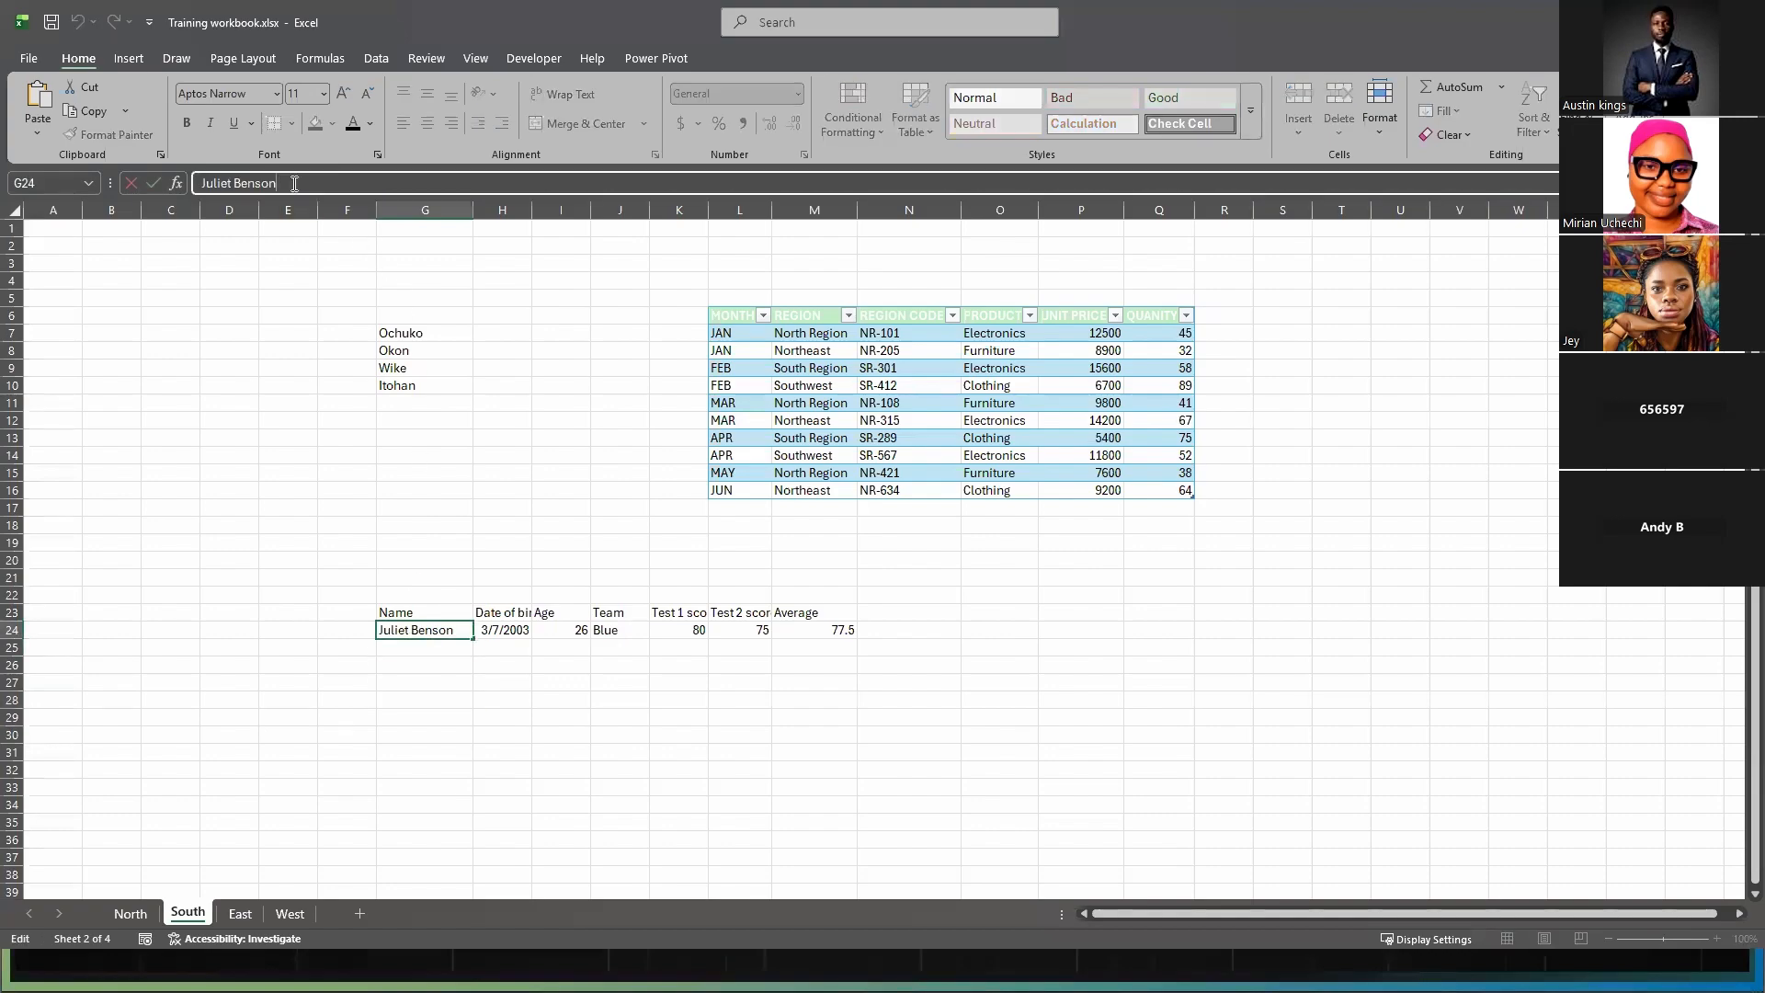
click(466, 704)
click(425, 643)
- Clear everything from the name cell G24 with Clear All and undo the clearing
click(429, 626)
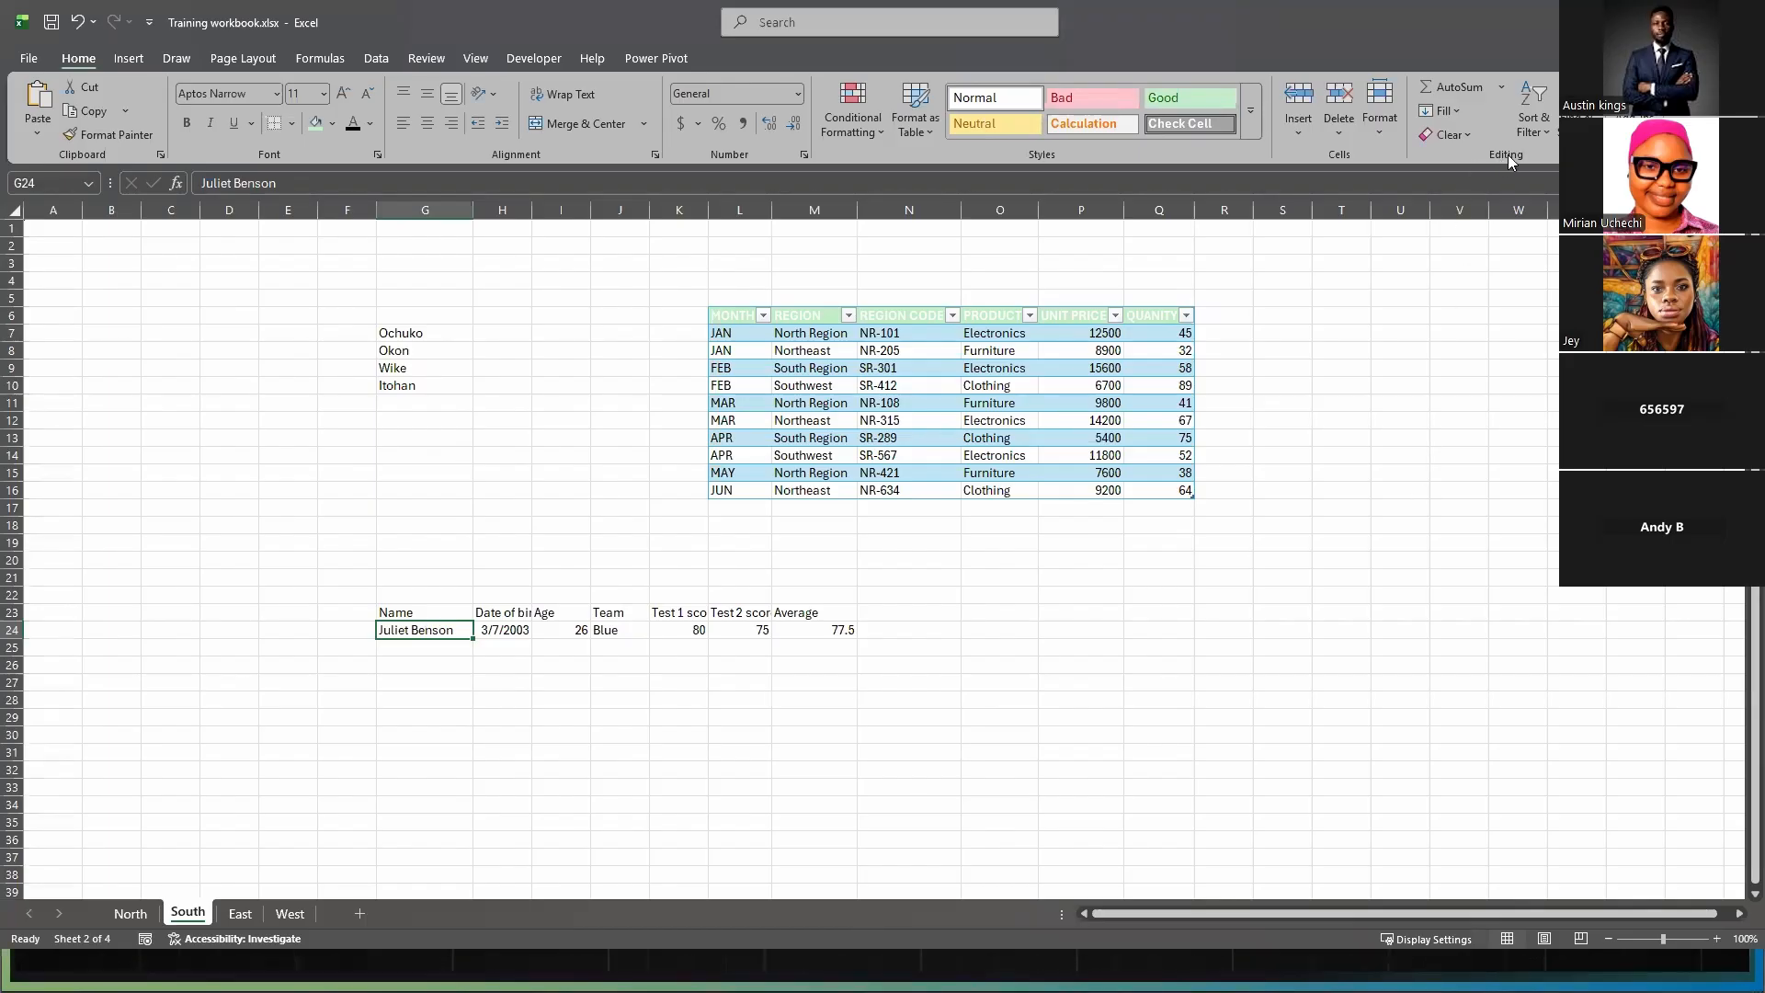
click(1438, 136)
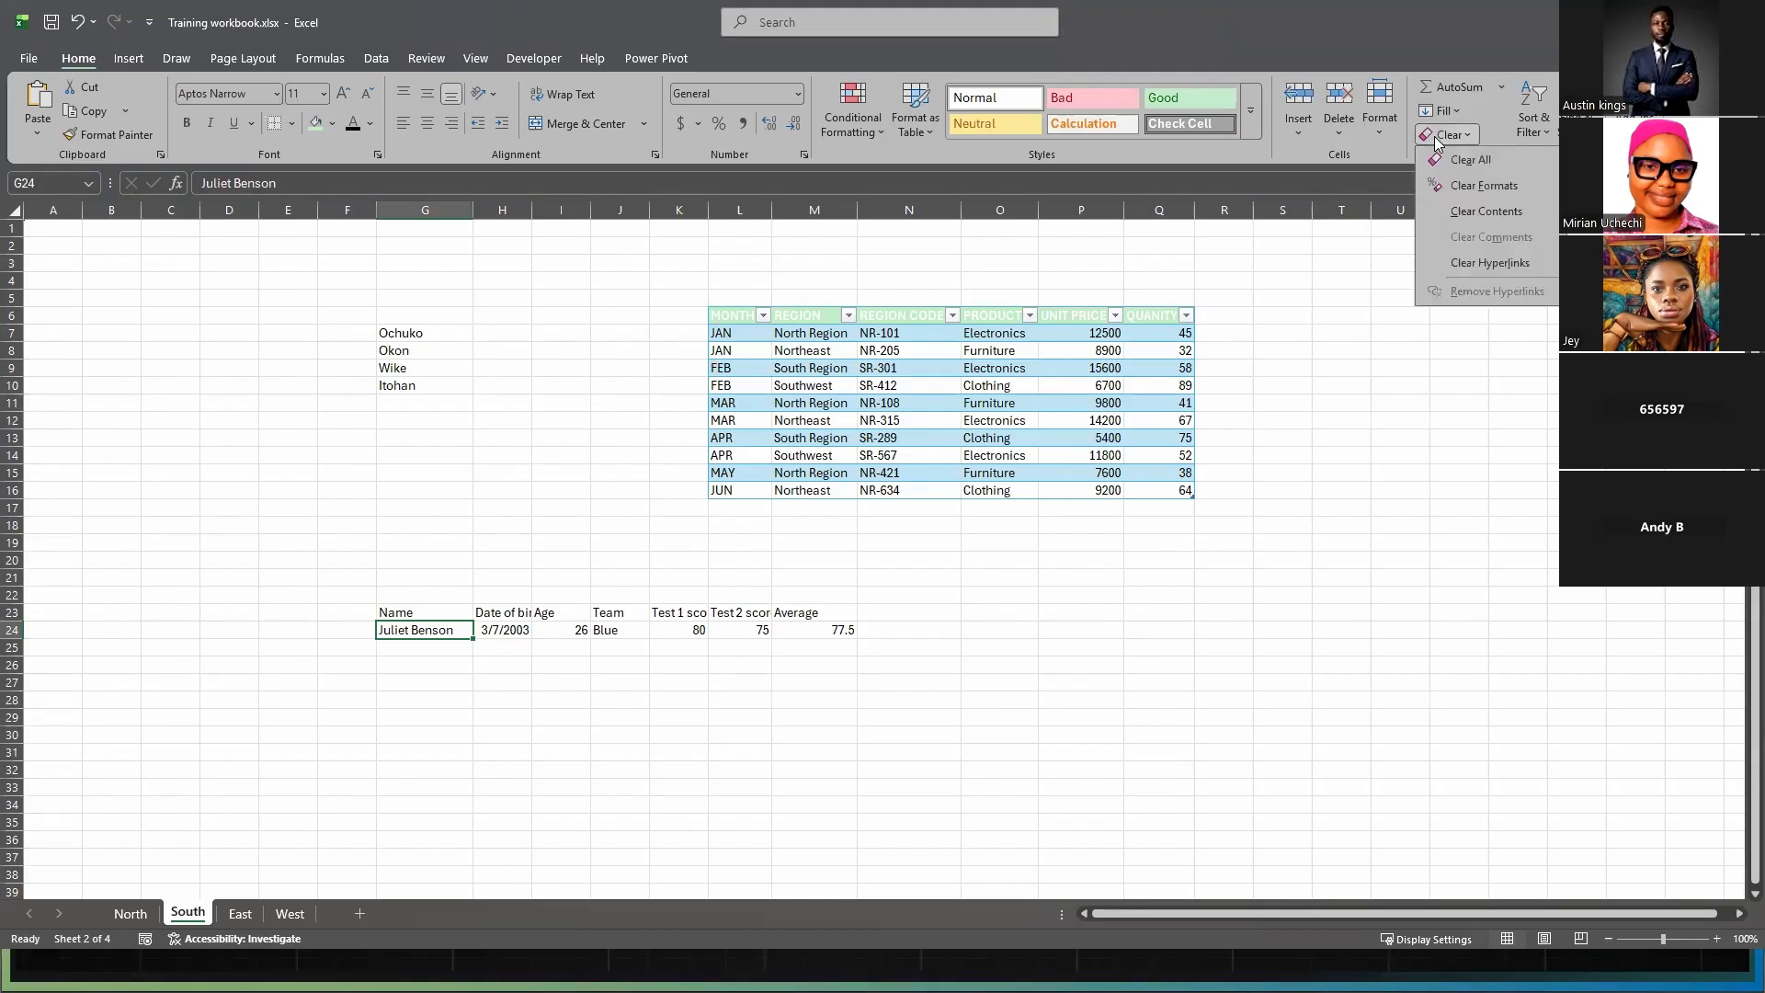
click(1483, 159)
click(558, 680)
click(431, 630)
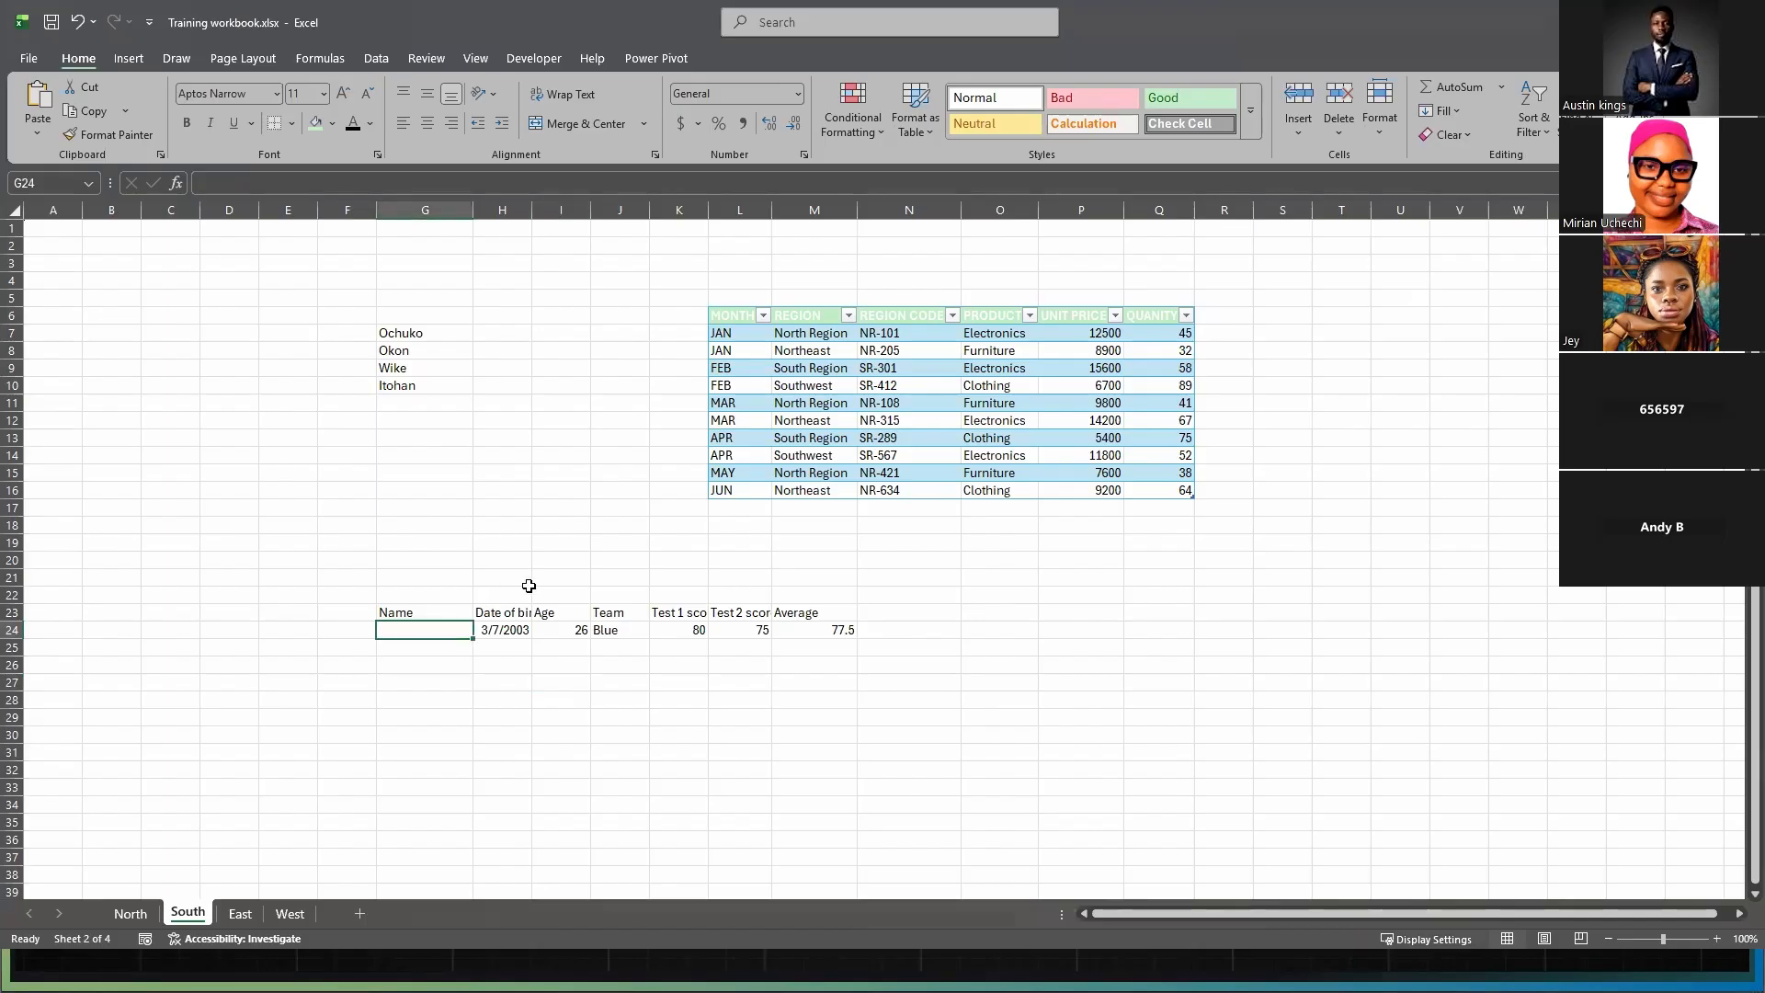
key(ctrl+z)
- Apply a light green fill to the name cell G24 and remove it with Clear Formats
click(317, 124)
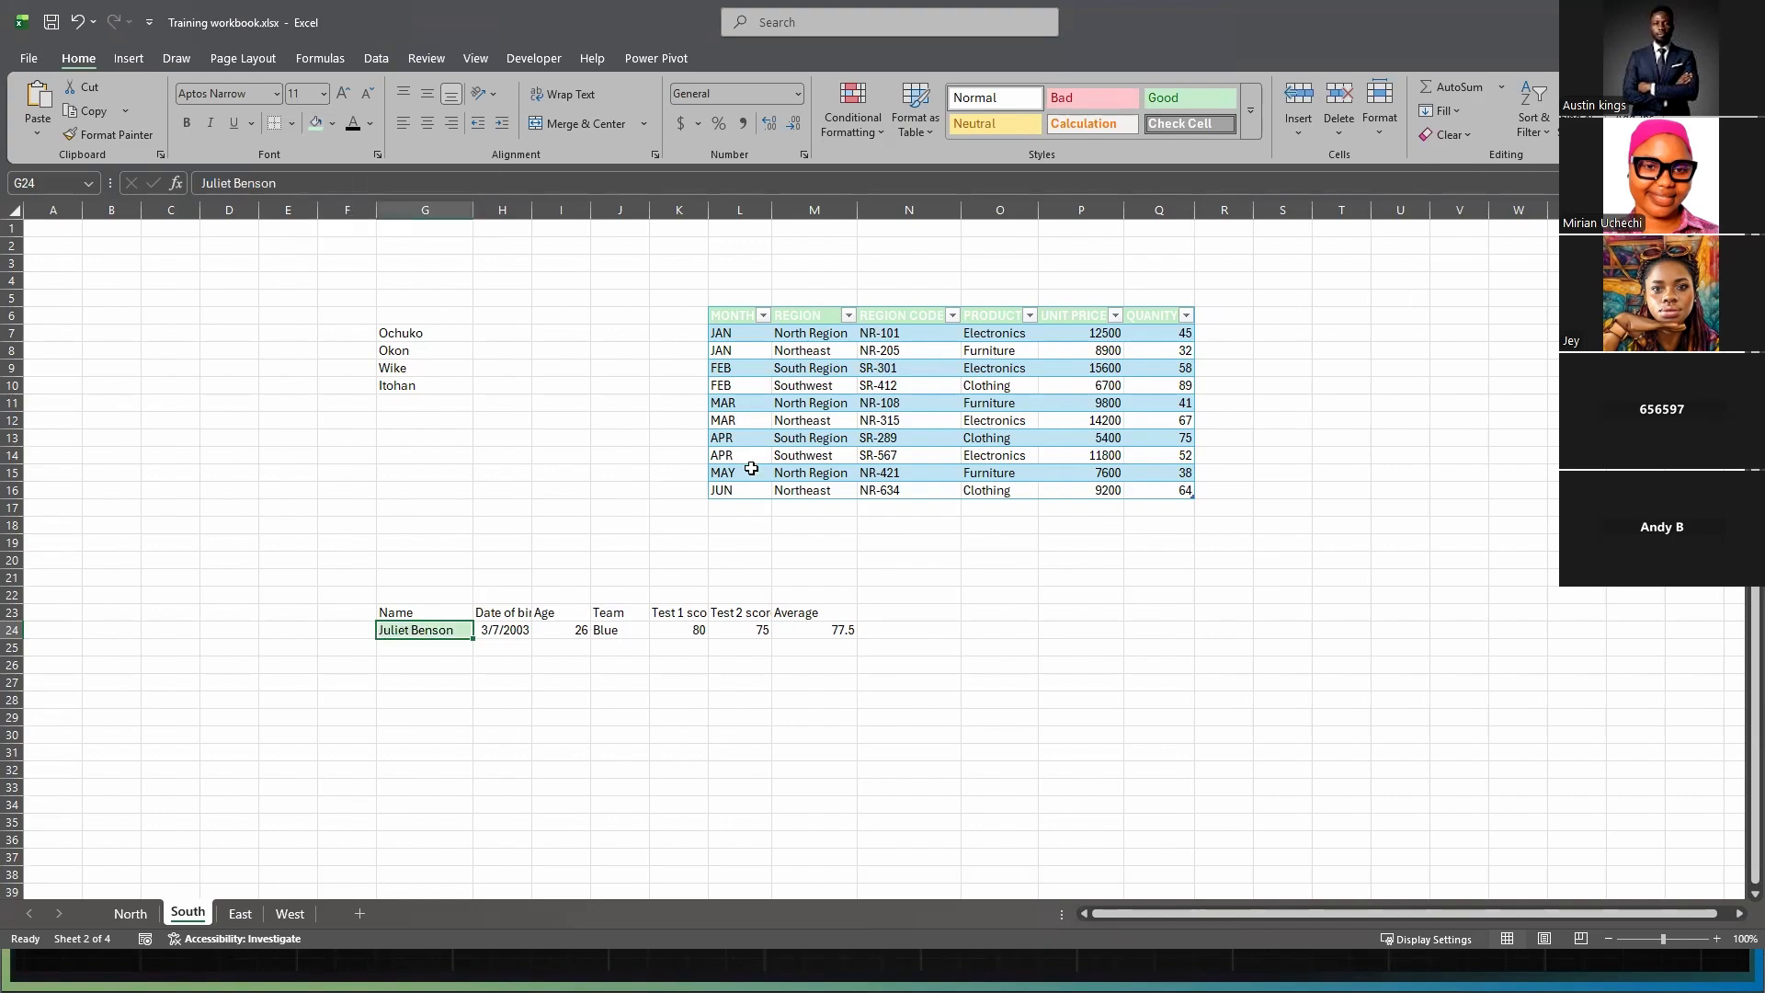
click(1473, 134)
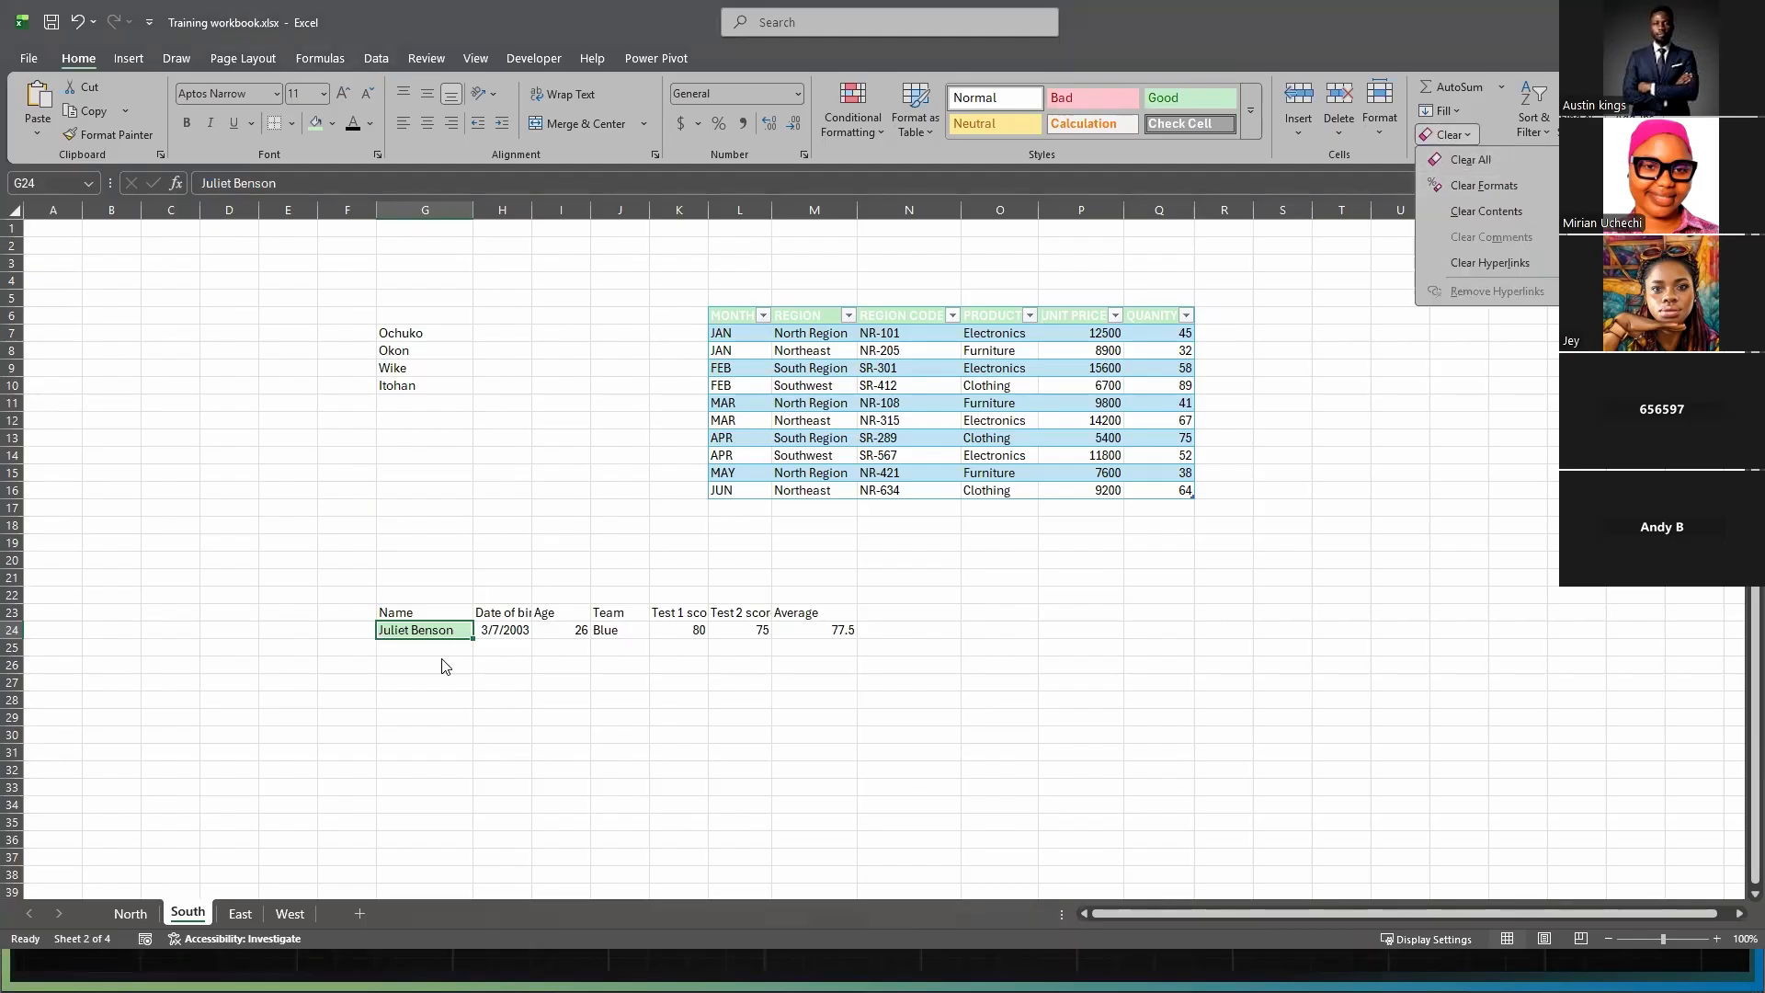
click(1506, 187)
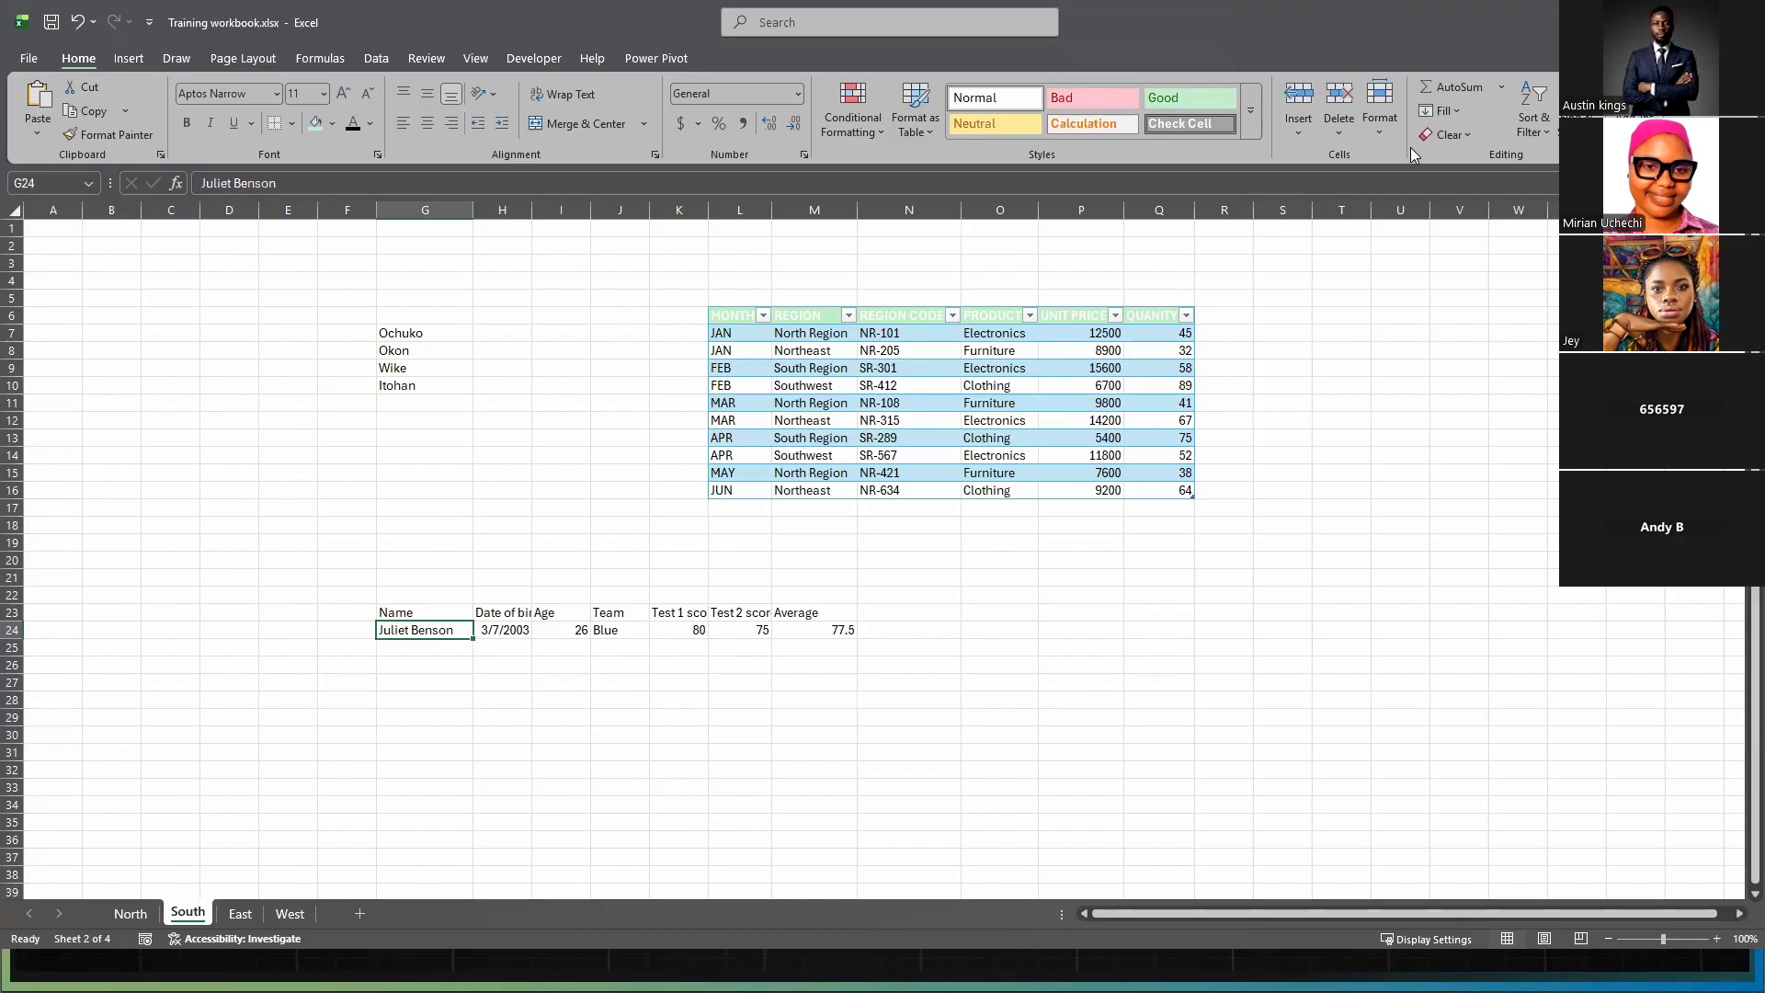
- Remove only the text from G24 with Clear Contents and undo the removal
click(1468, 135)
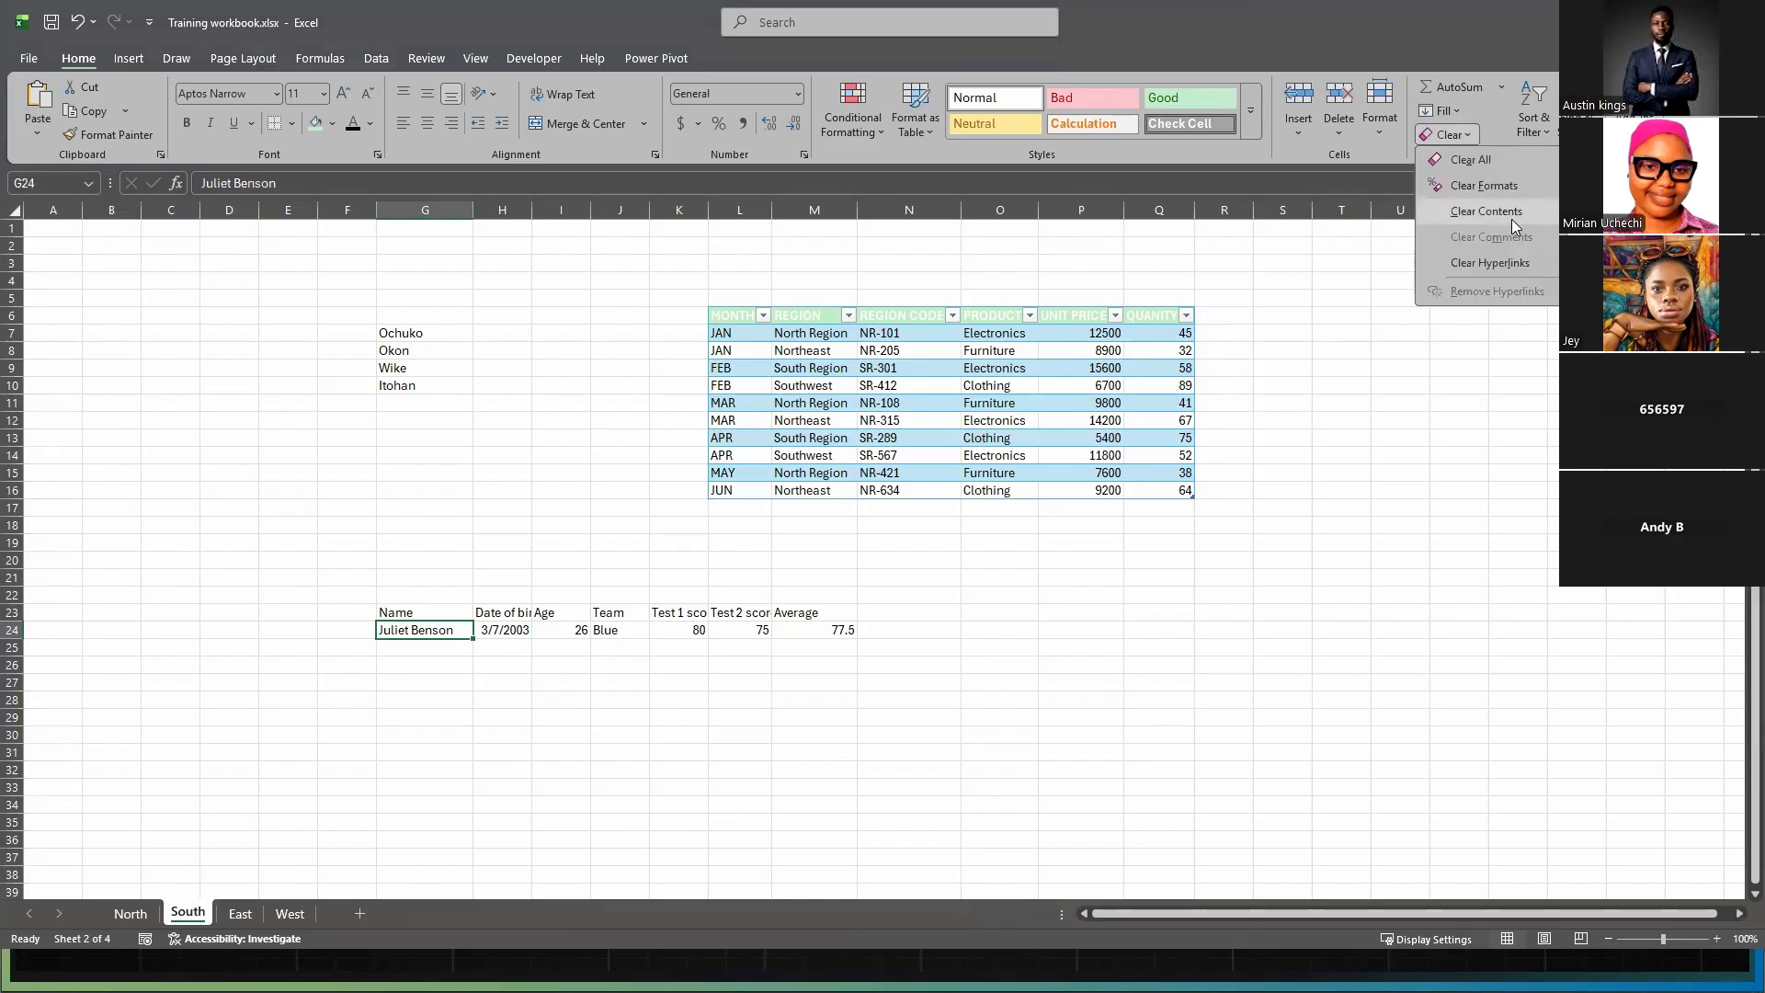
click(1508, 213)
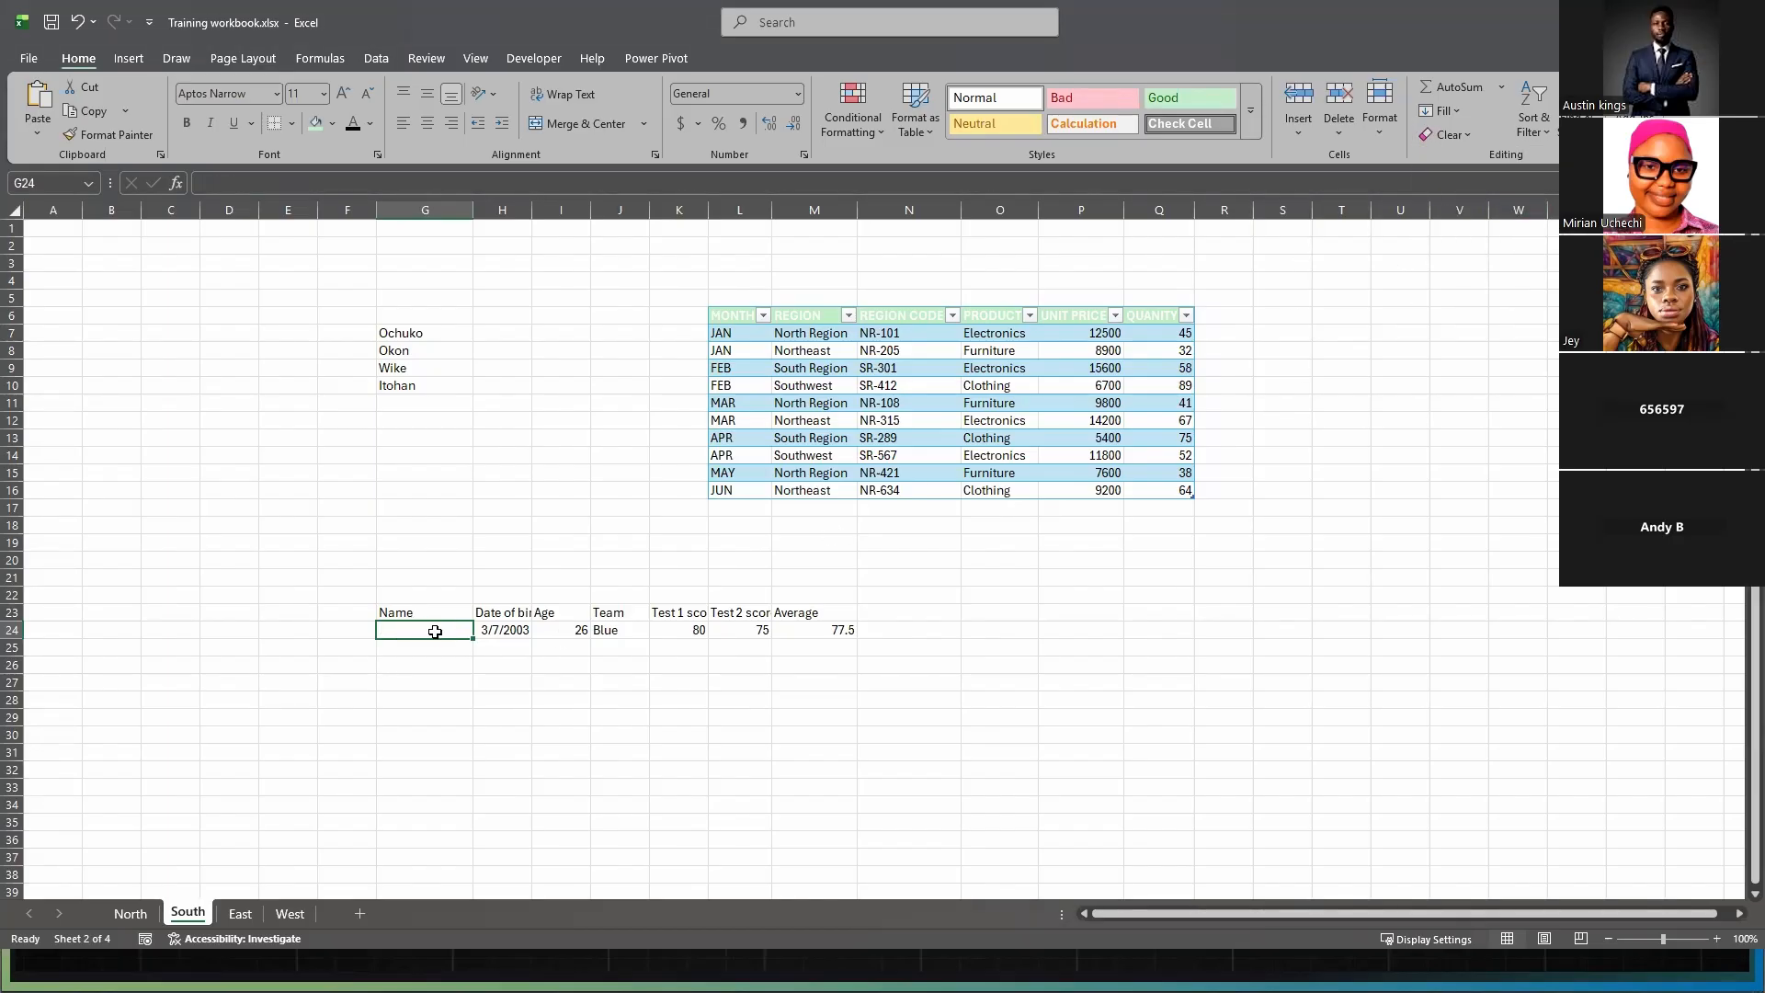
key(ctrl+z)
click(1466, 131)
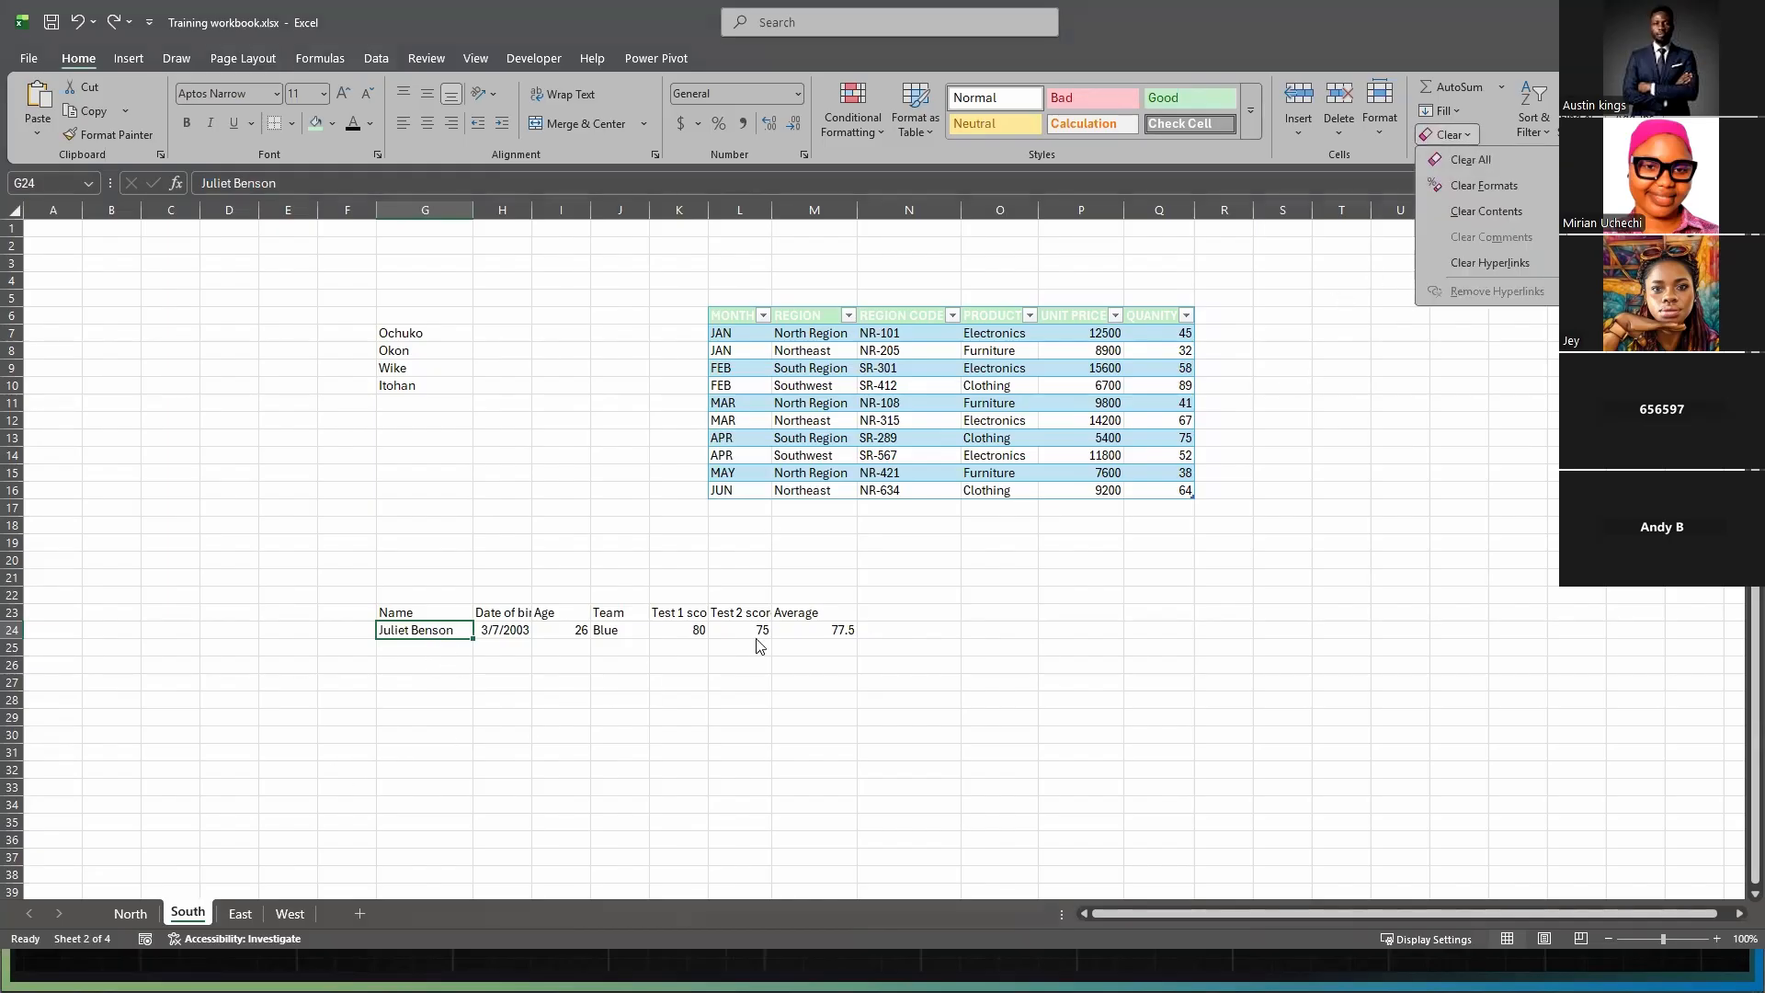
click(647, 741)
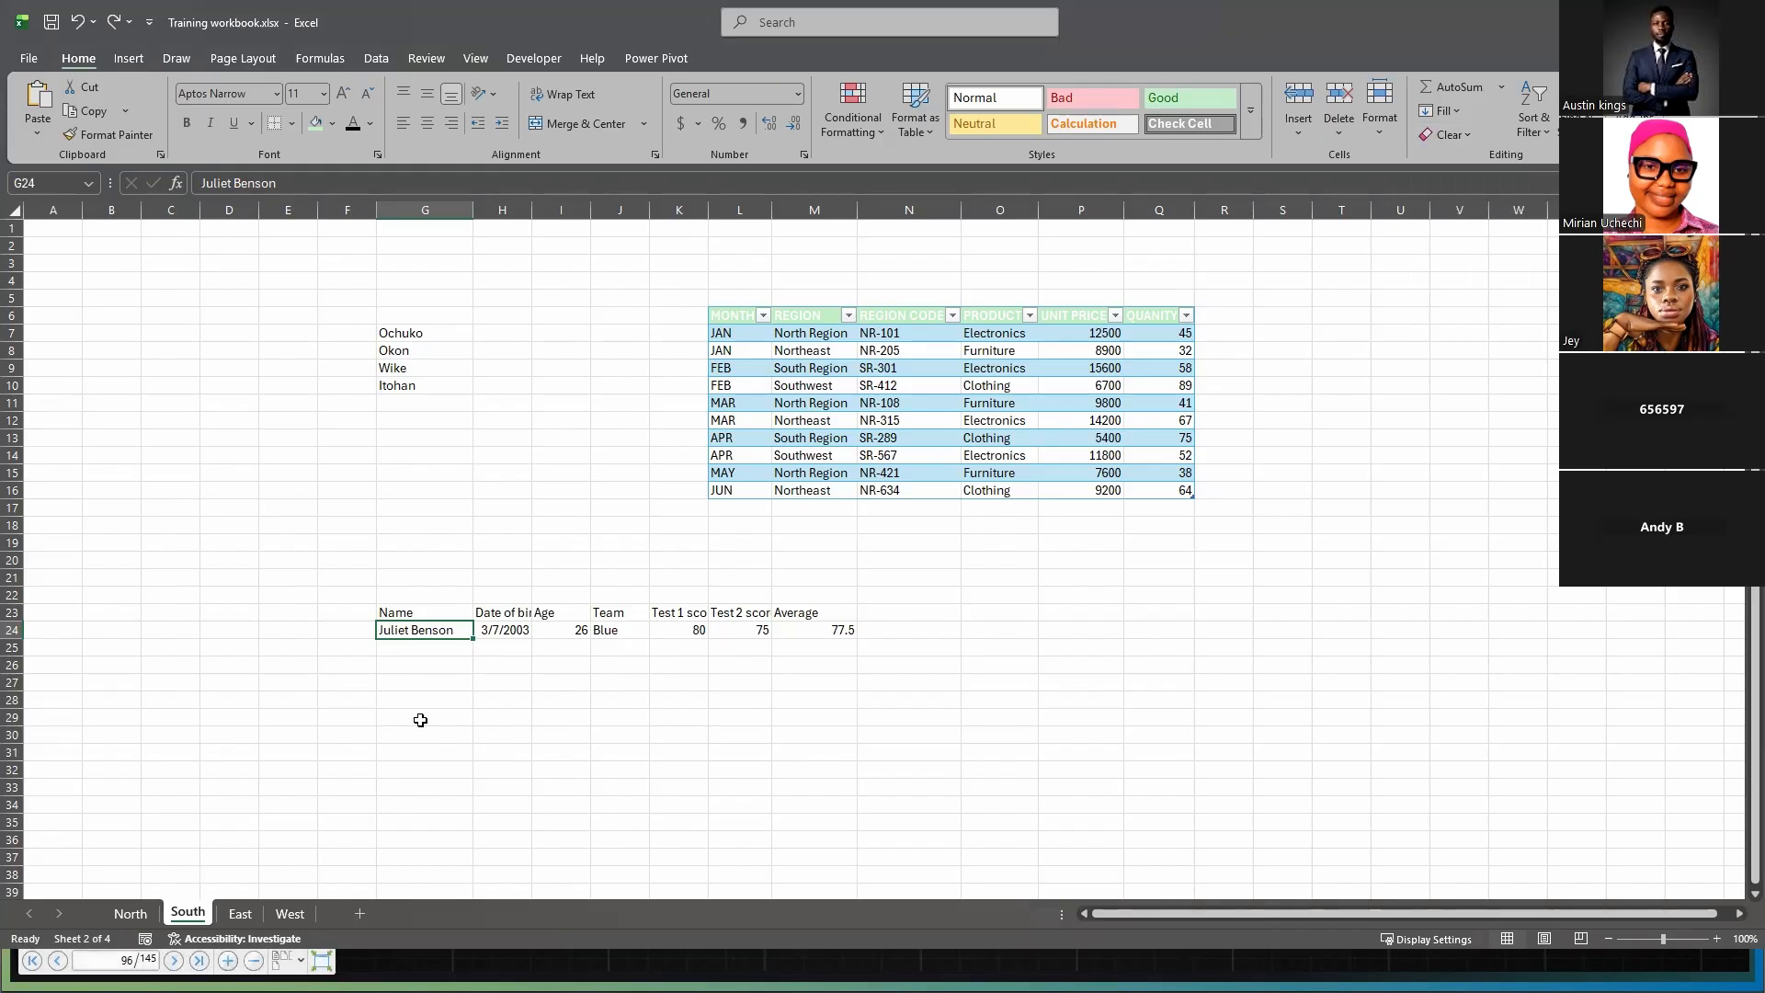
click(420, 720)
click(413, 629)
- Try to strip the formatting from the sales table's data rows L7:Q16 with Clear Formats
drag(726, 333, 1177, 490)
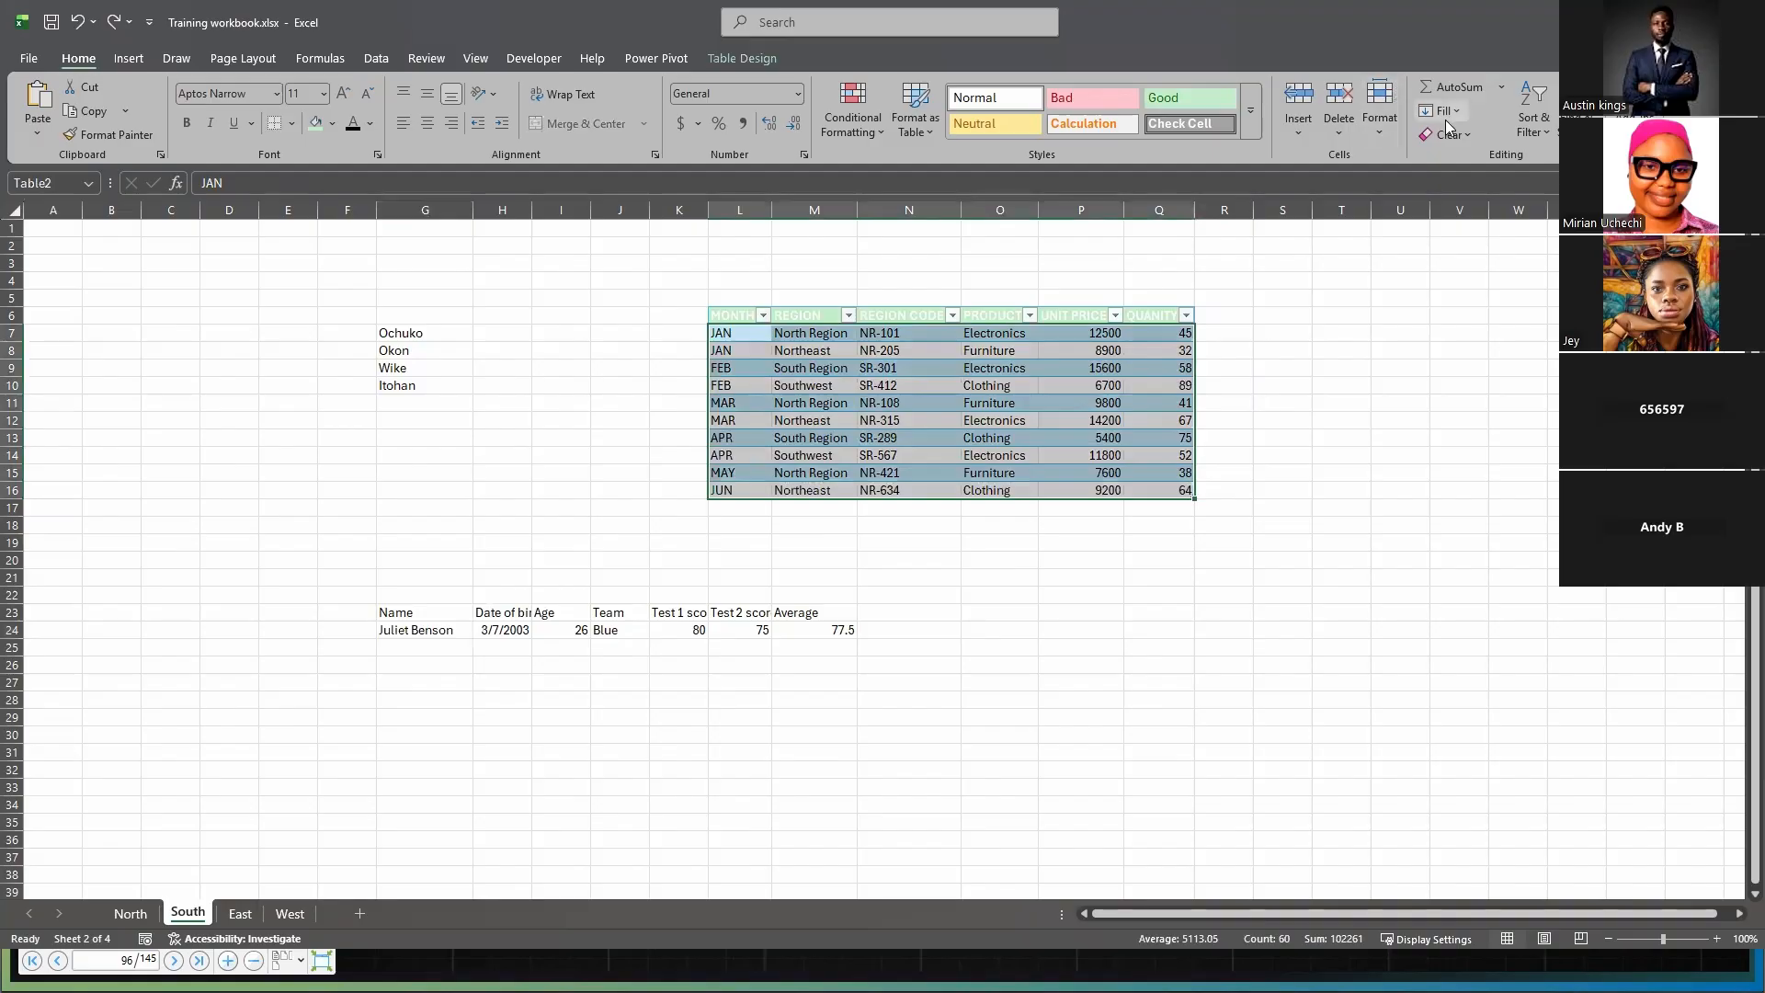
click(1447, 134)
click(1482, 185)
click(642, 515)
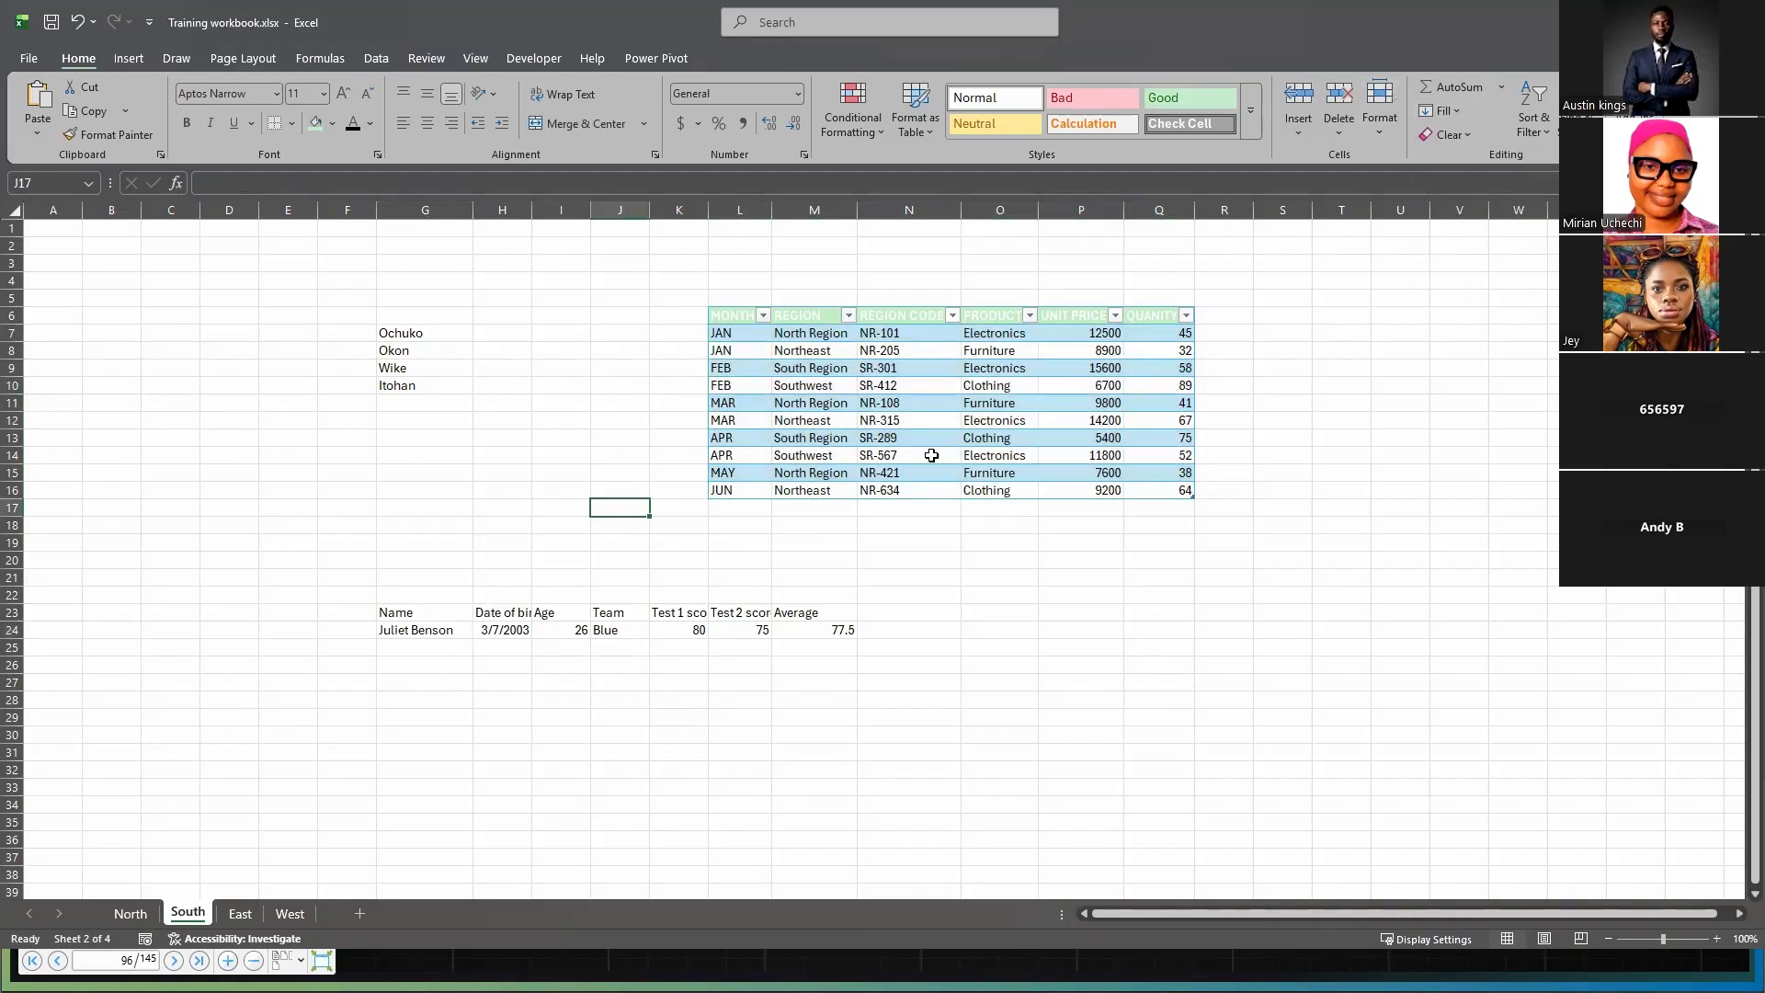
- Apply the first Light table style, without banding or borders, to the sales table
click(807, 404)
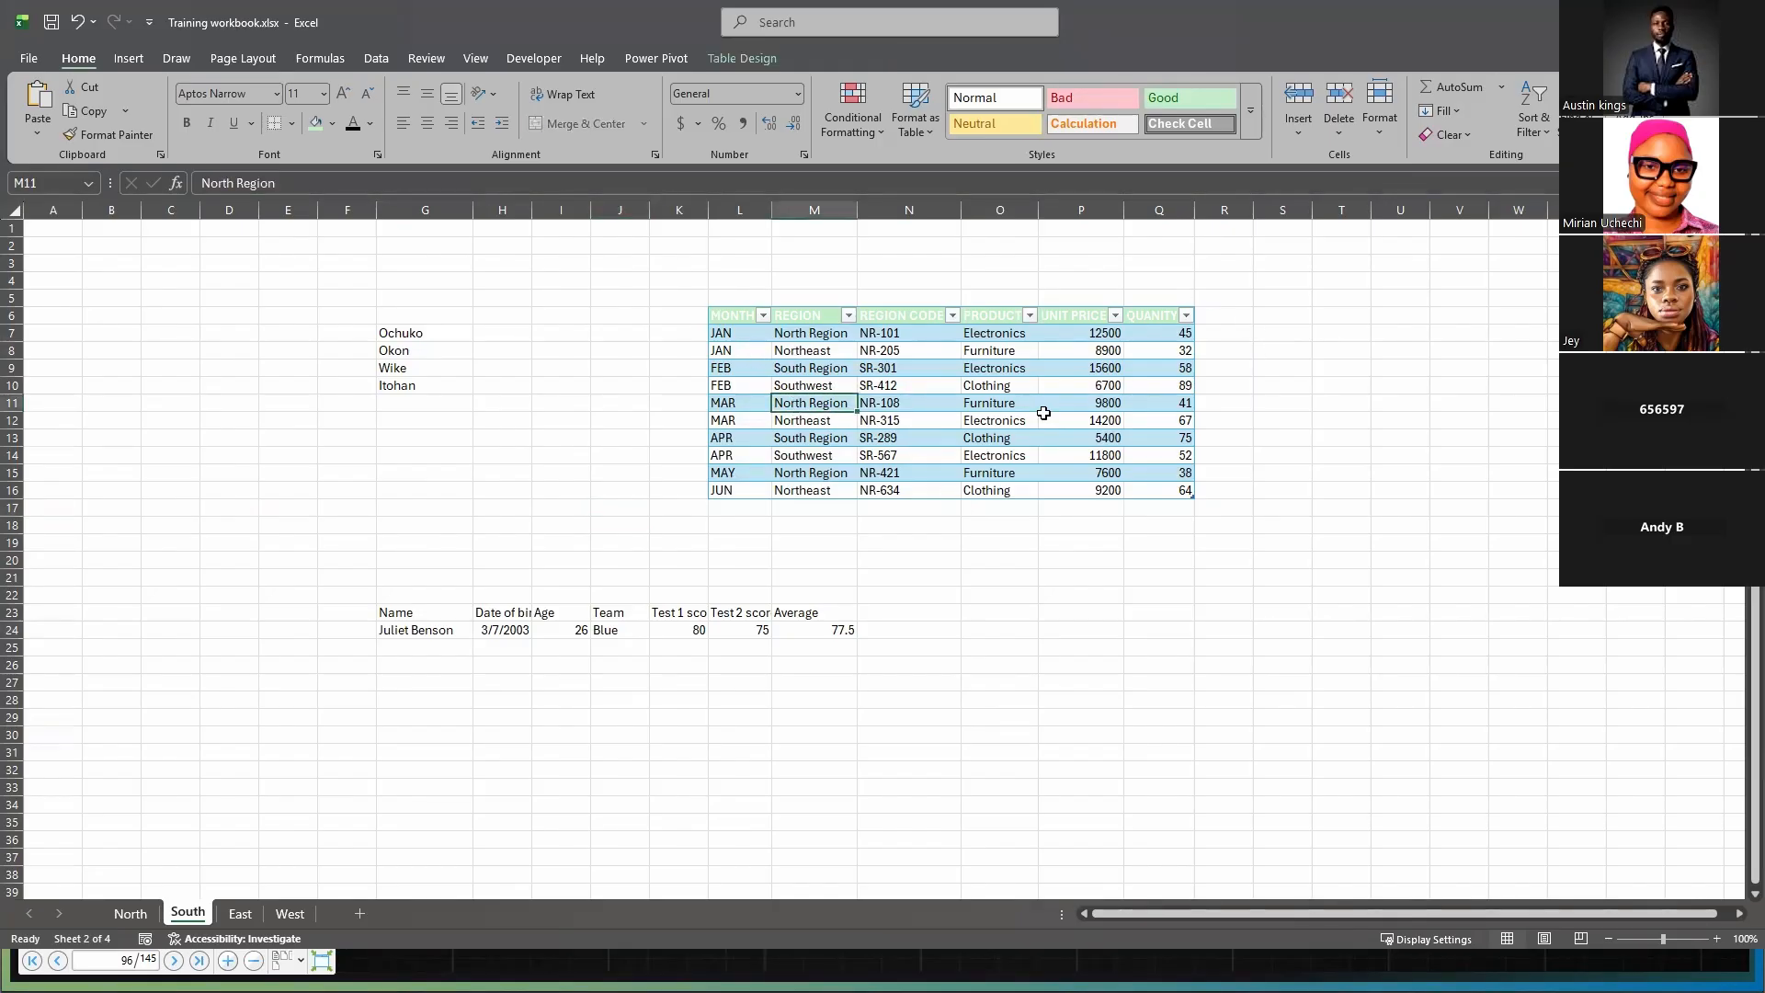
click(1134, 384)
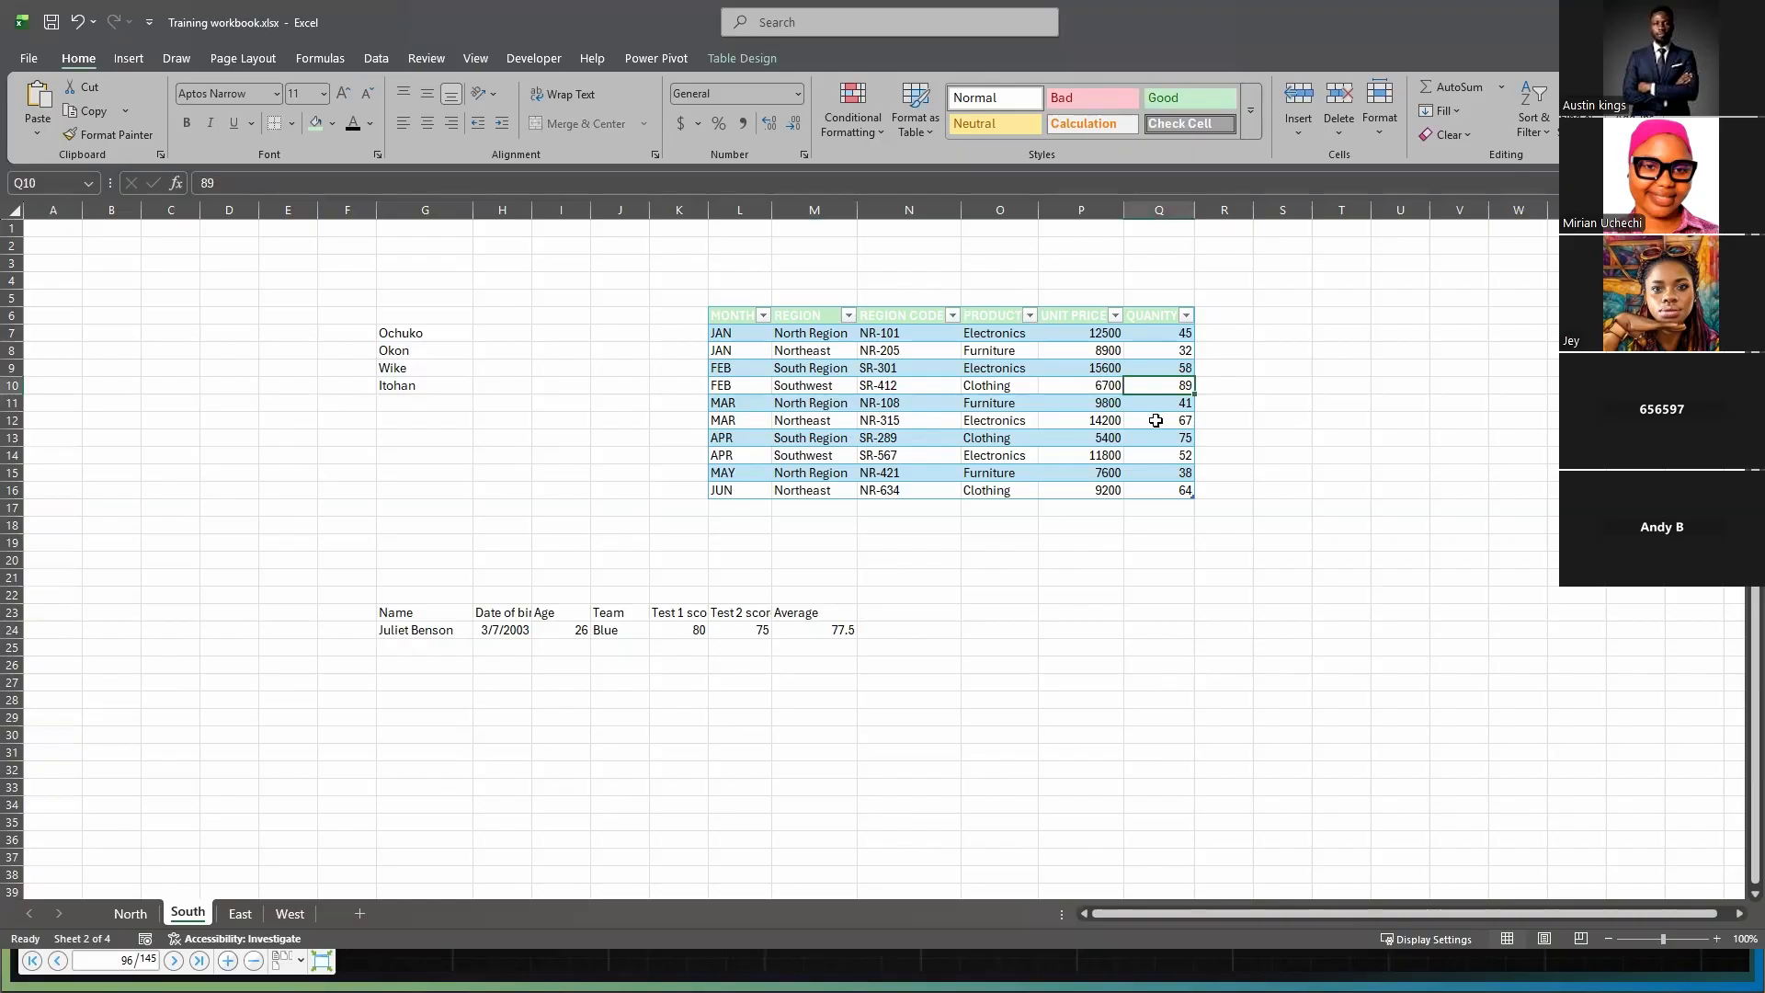
click(918, 419)
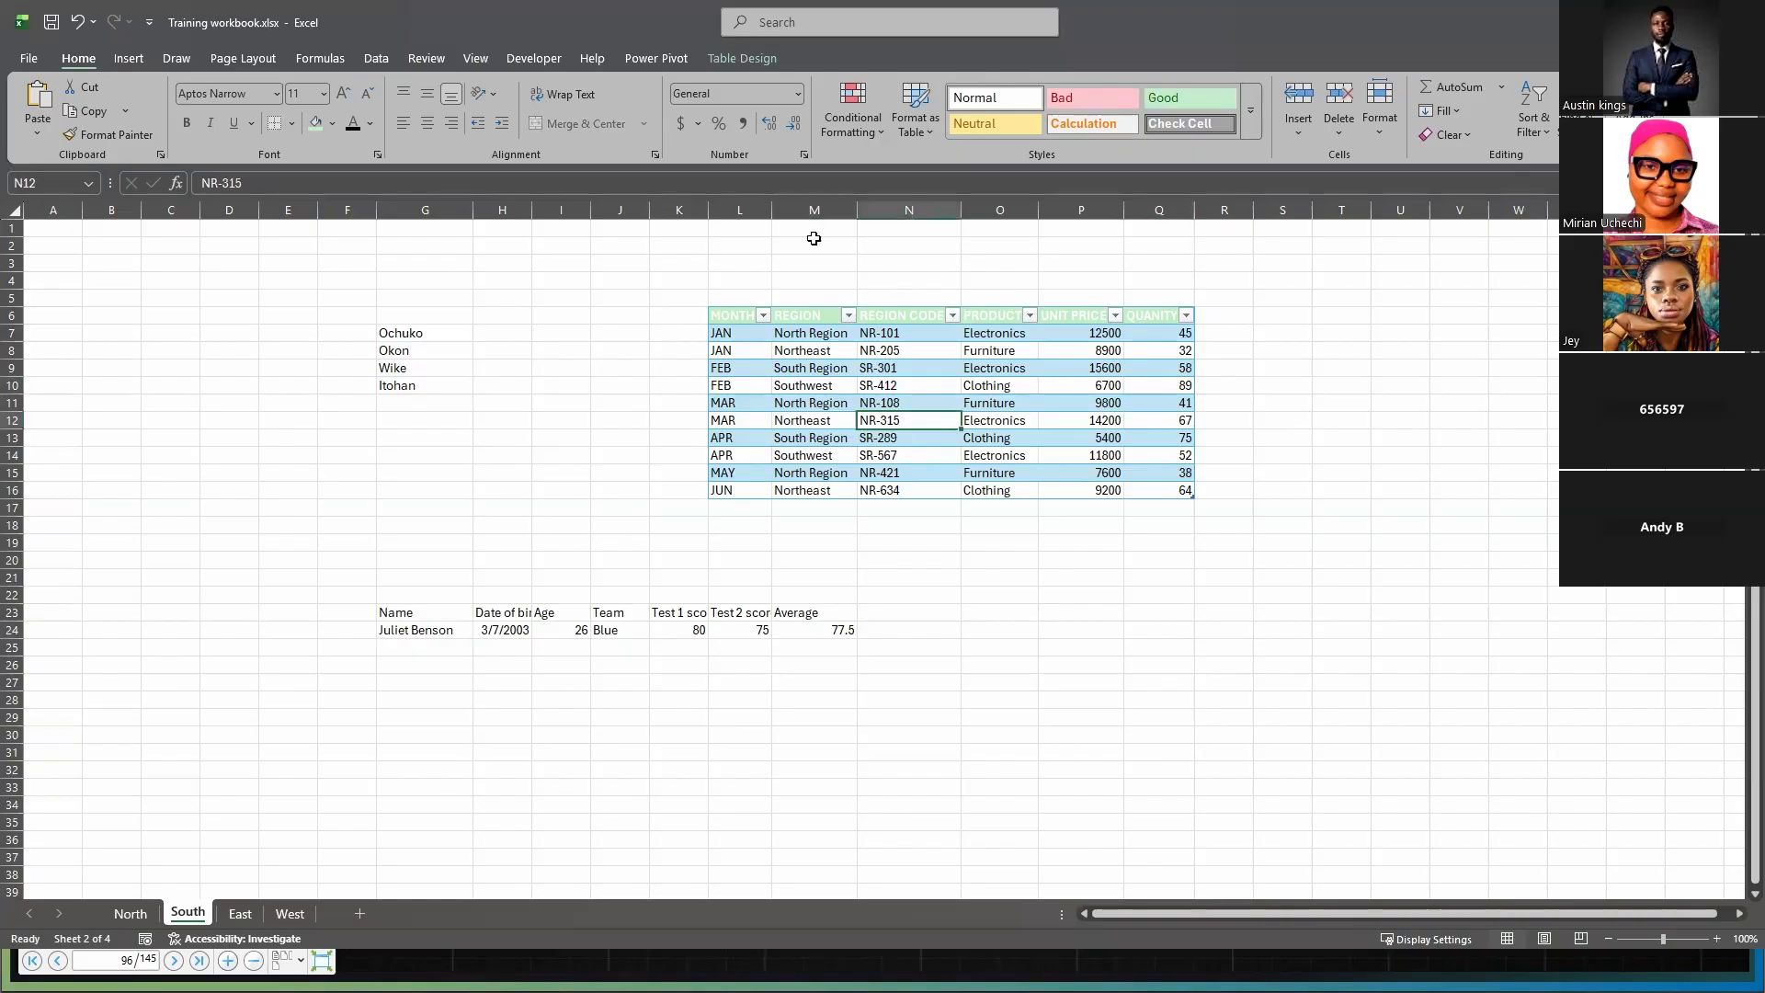
click(736, 59)
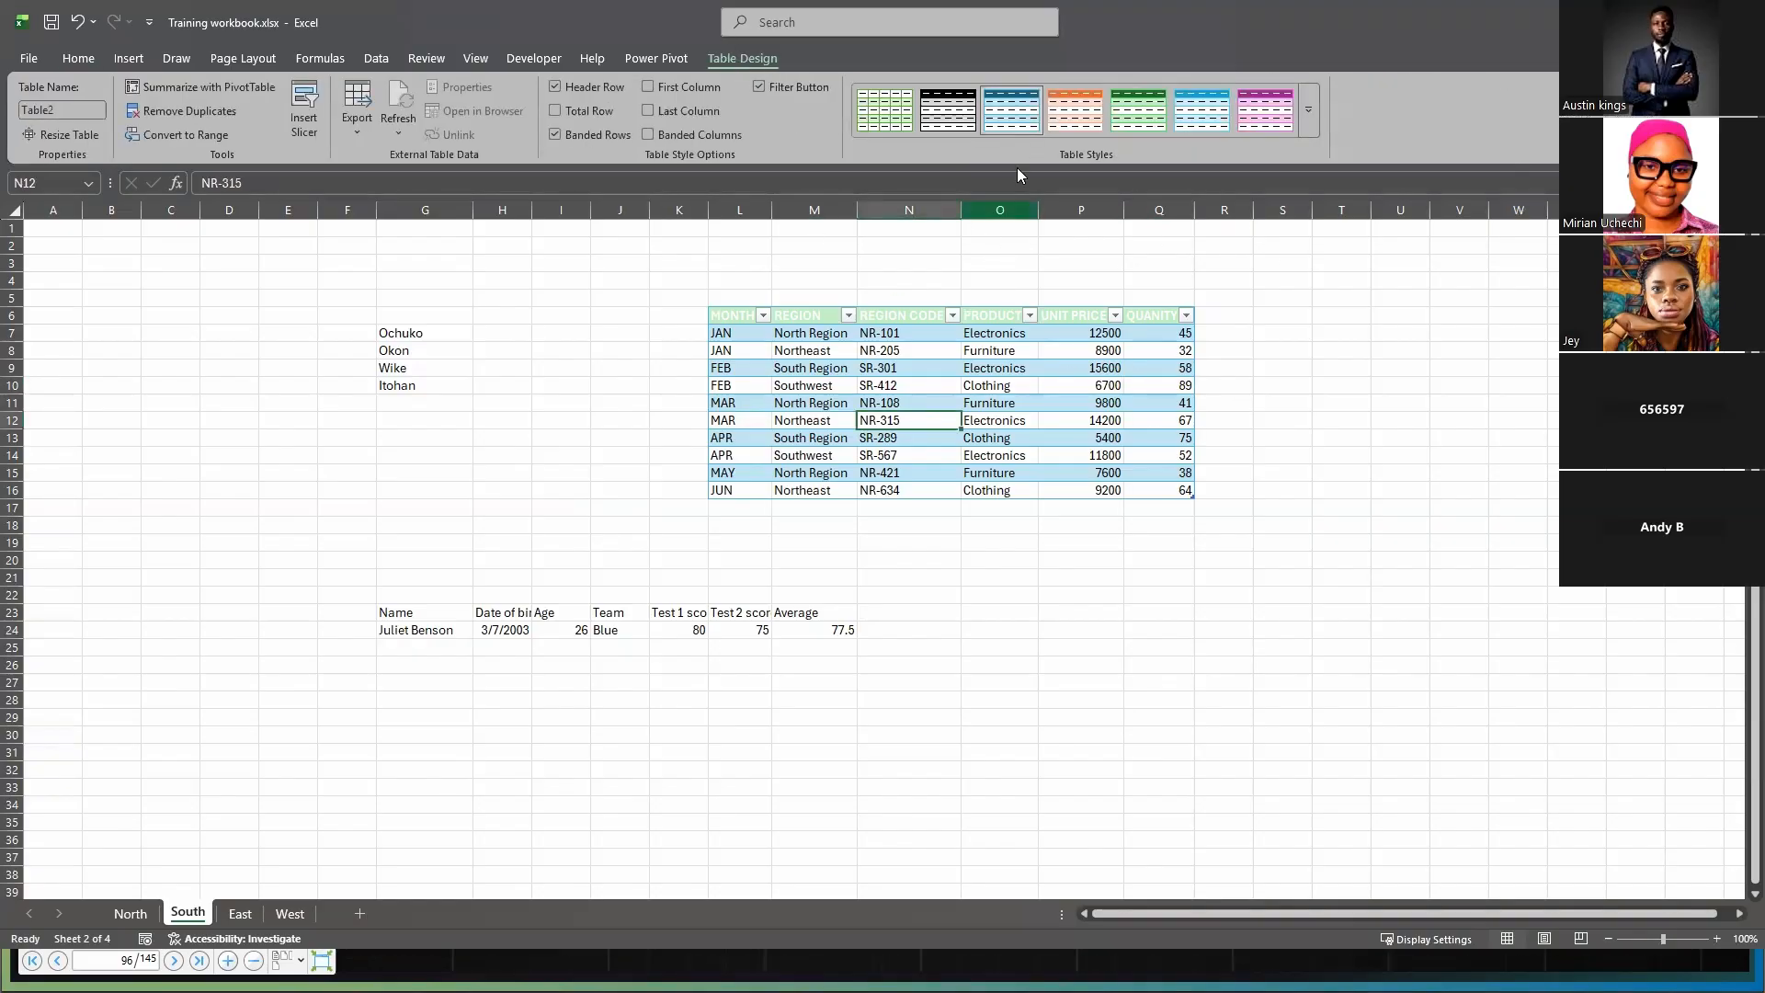
click(1313, 106)
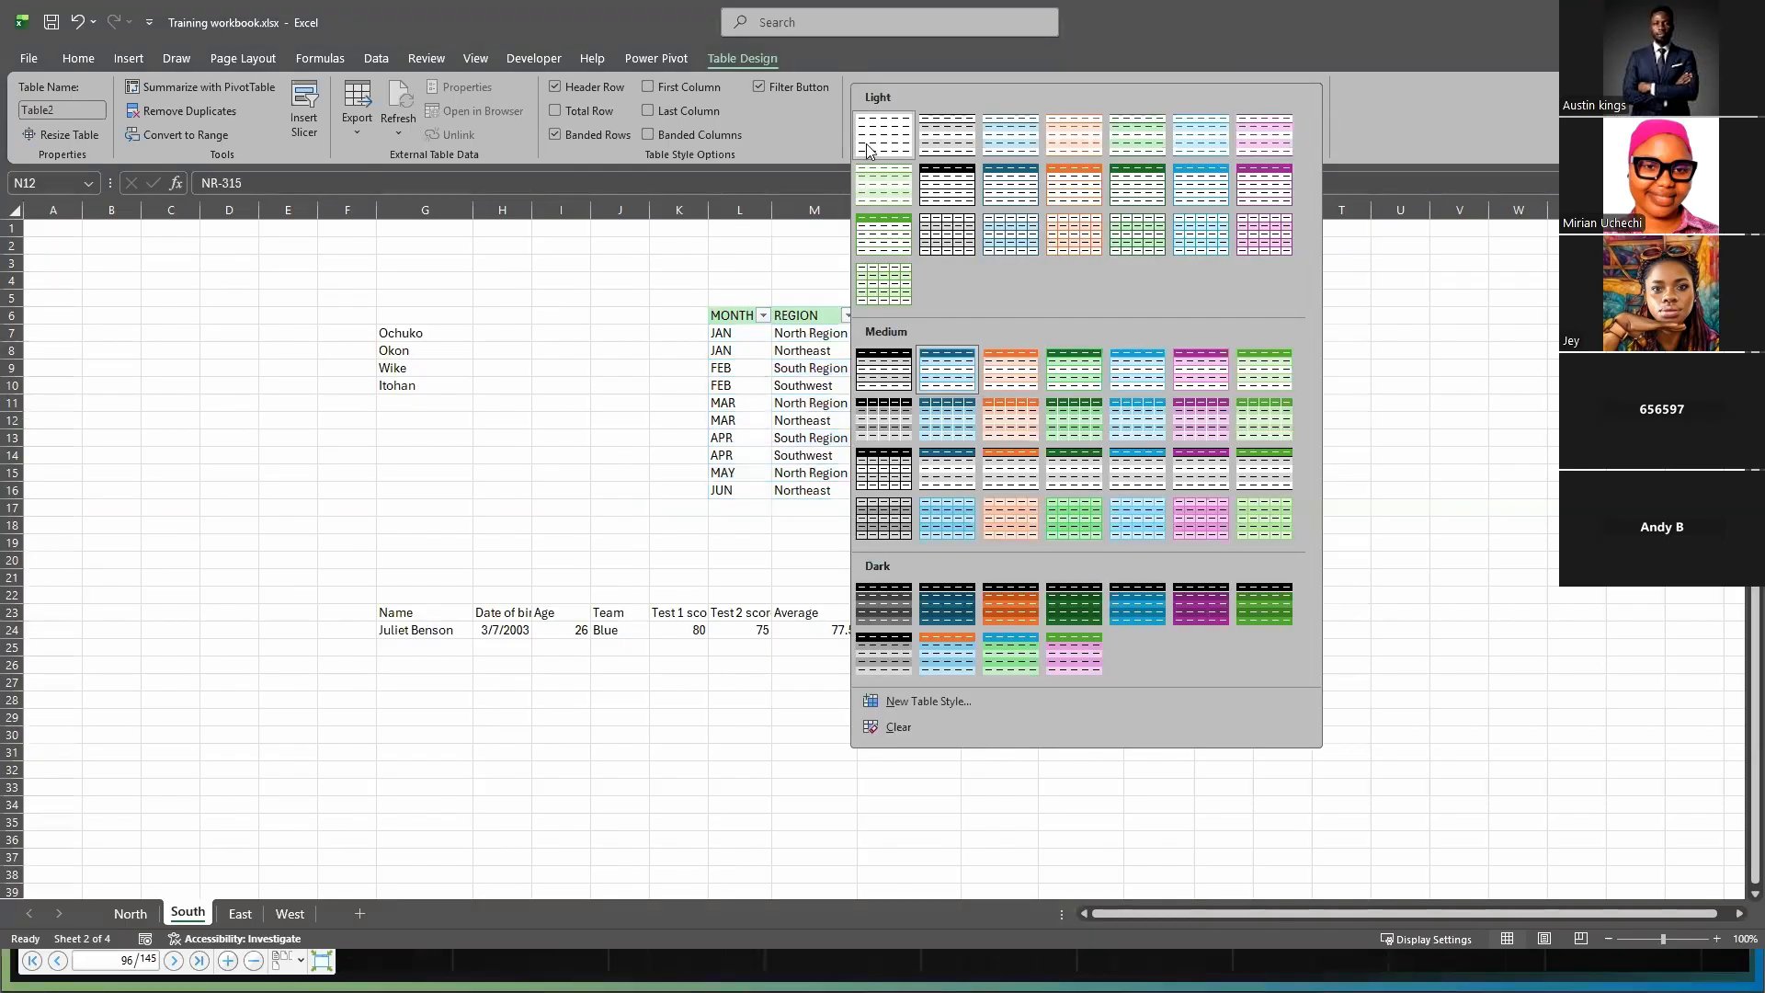
click(881, 177)
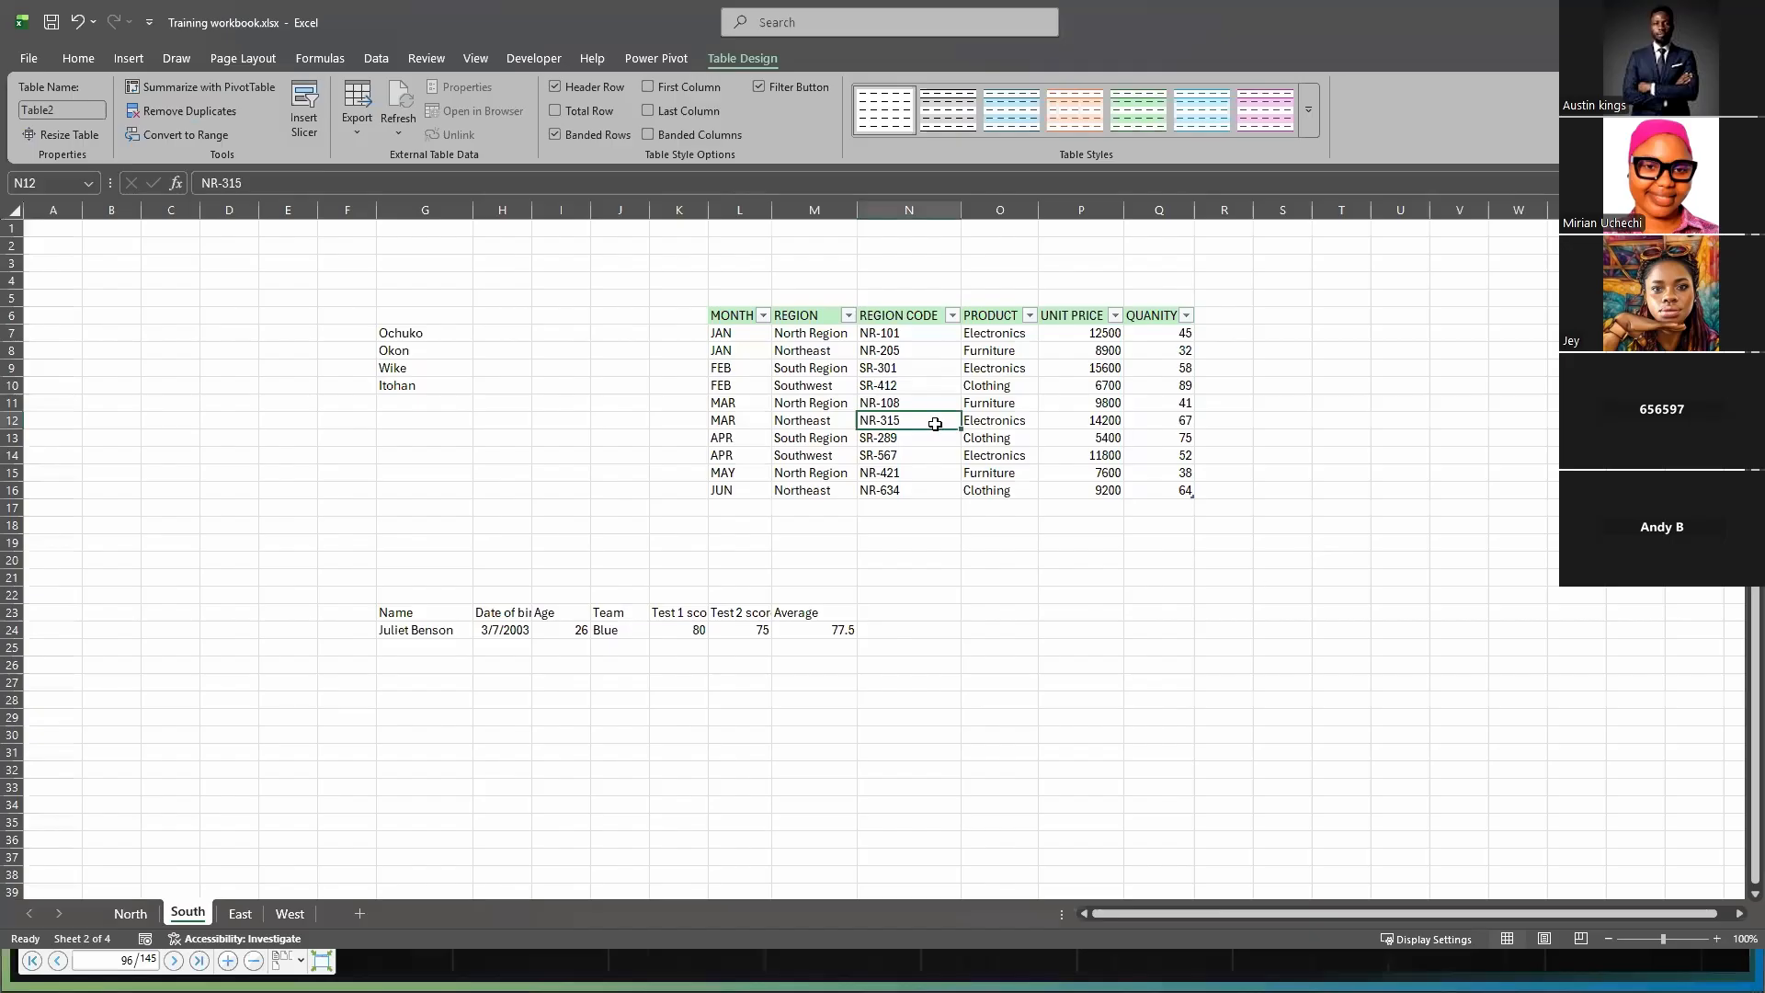
- Apply a light green fill to the header row G23:M23
click(883, 489)
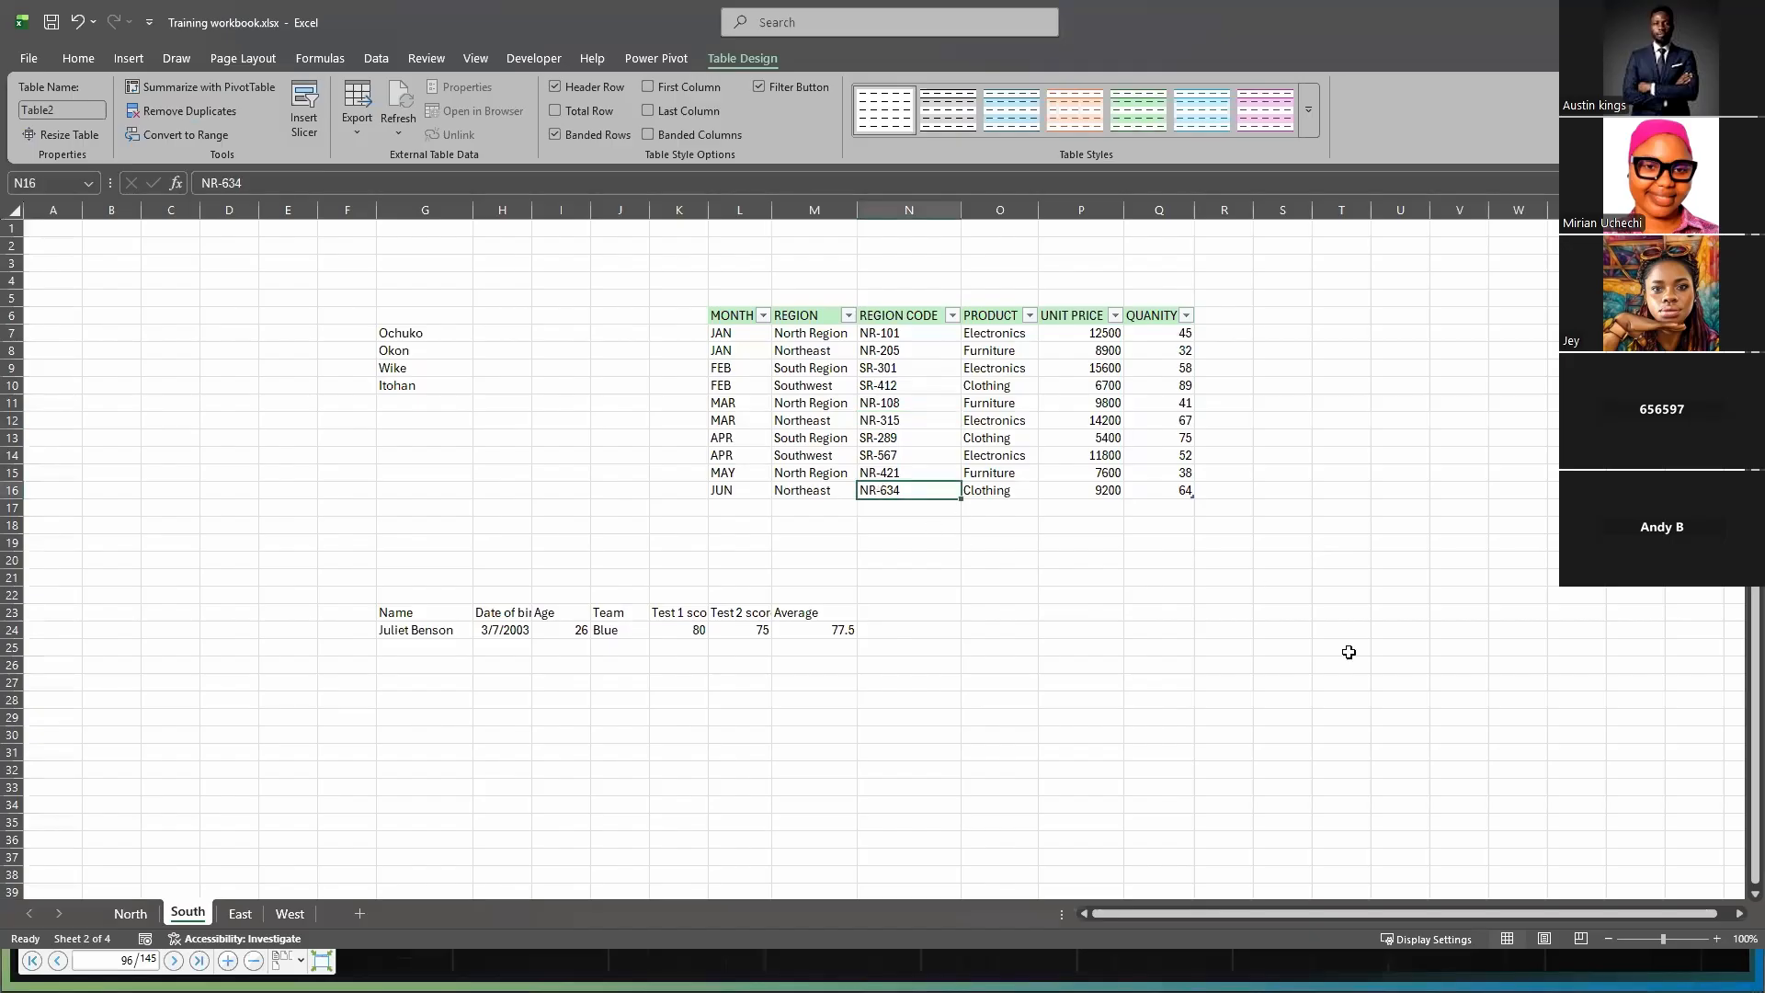
click(1027, 386)
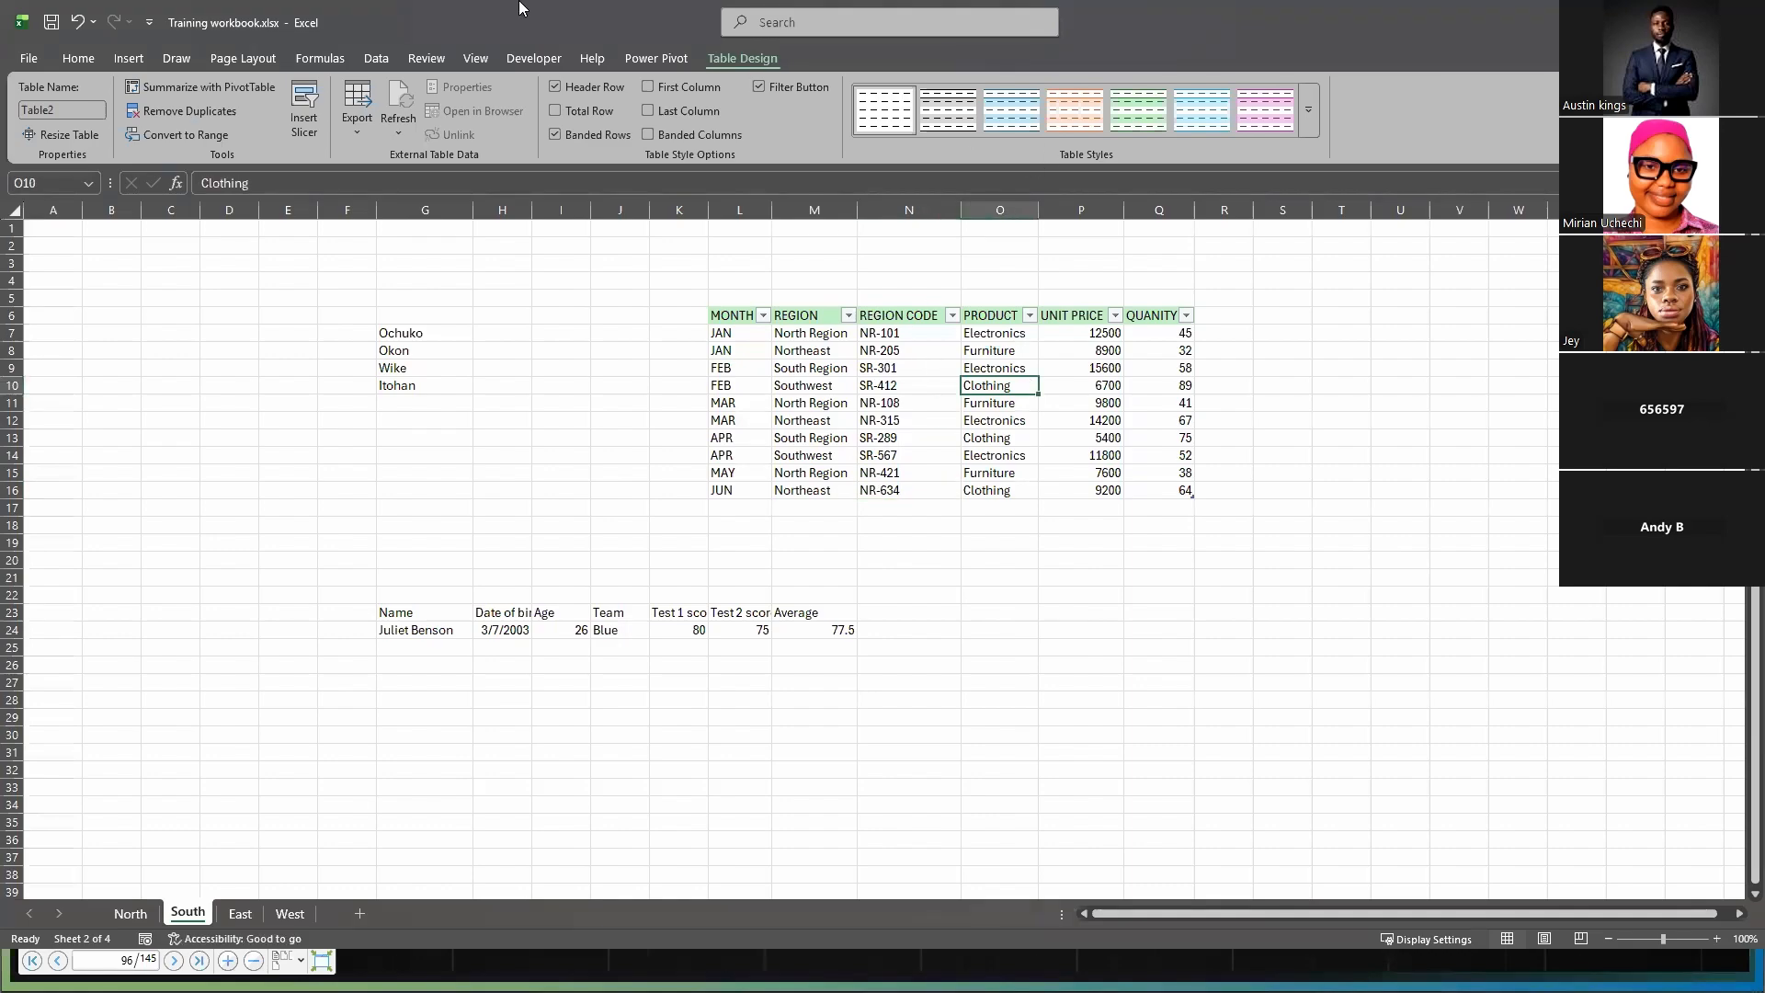
click(78, 58)
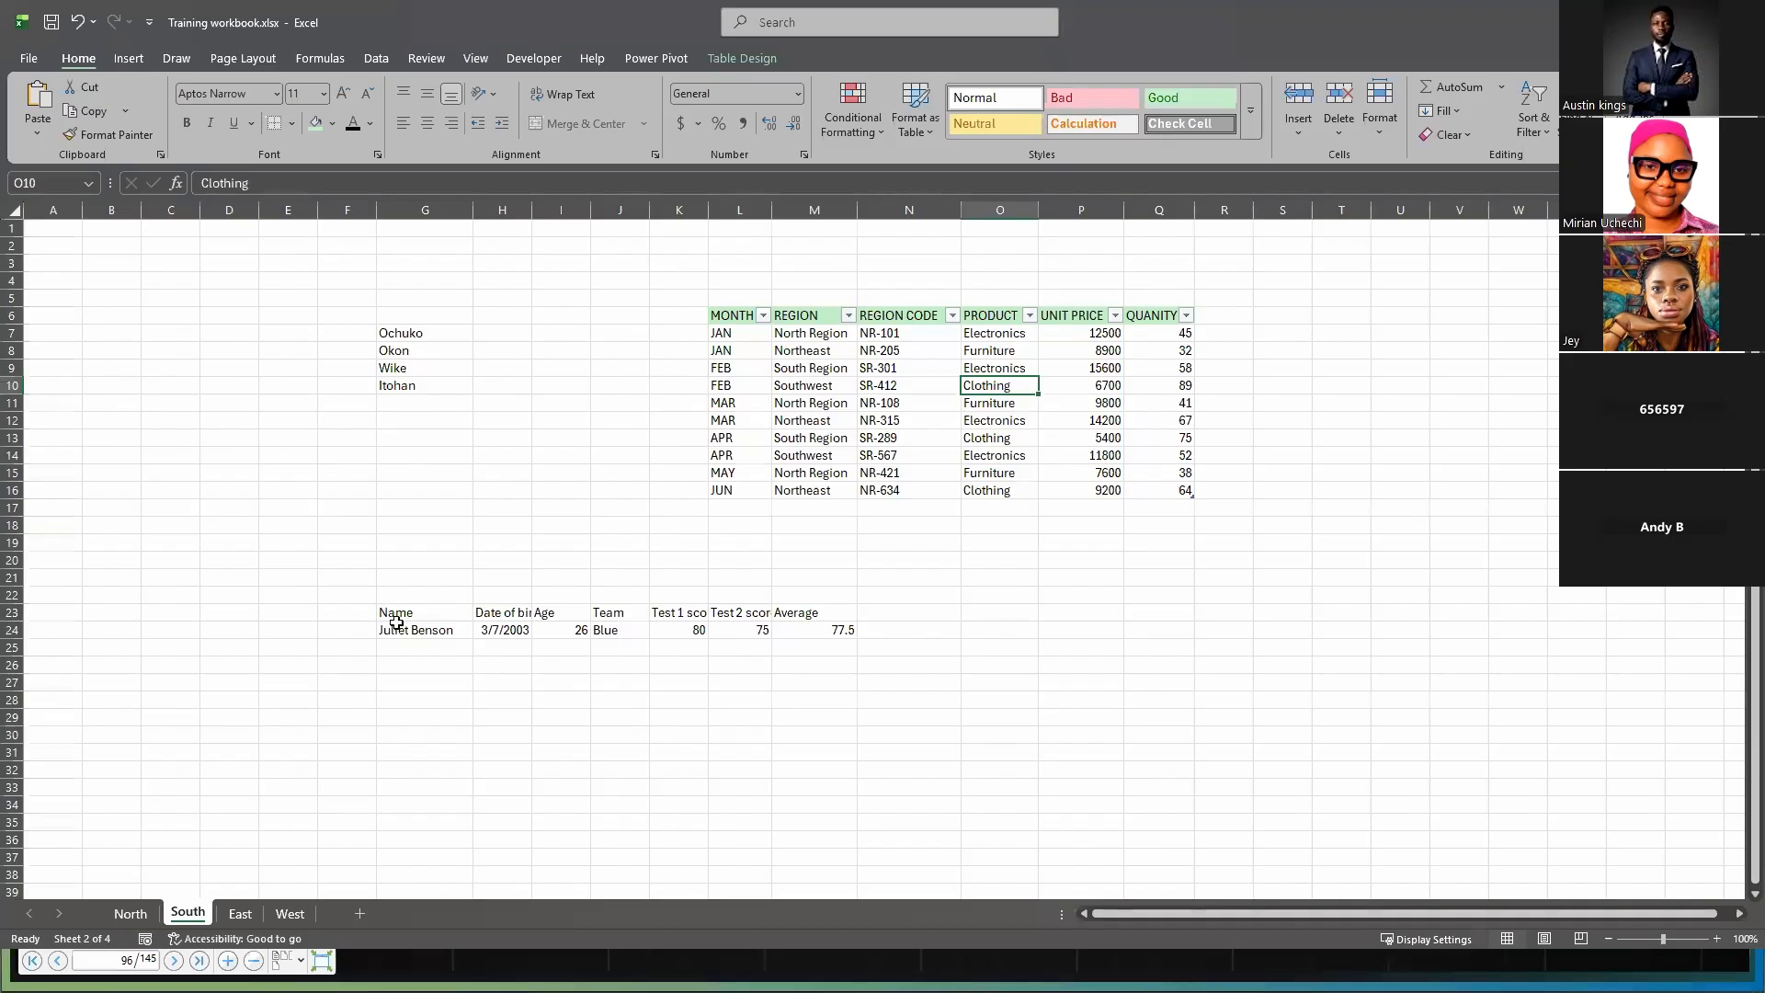
drag(386, 611, 845, 612)
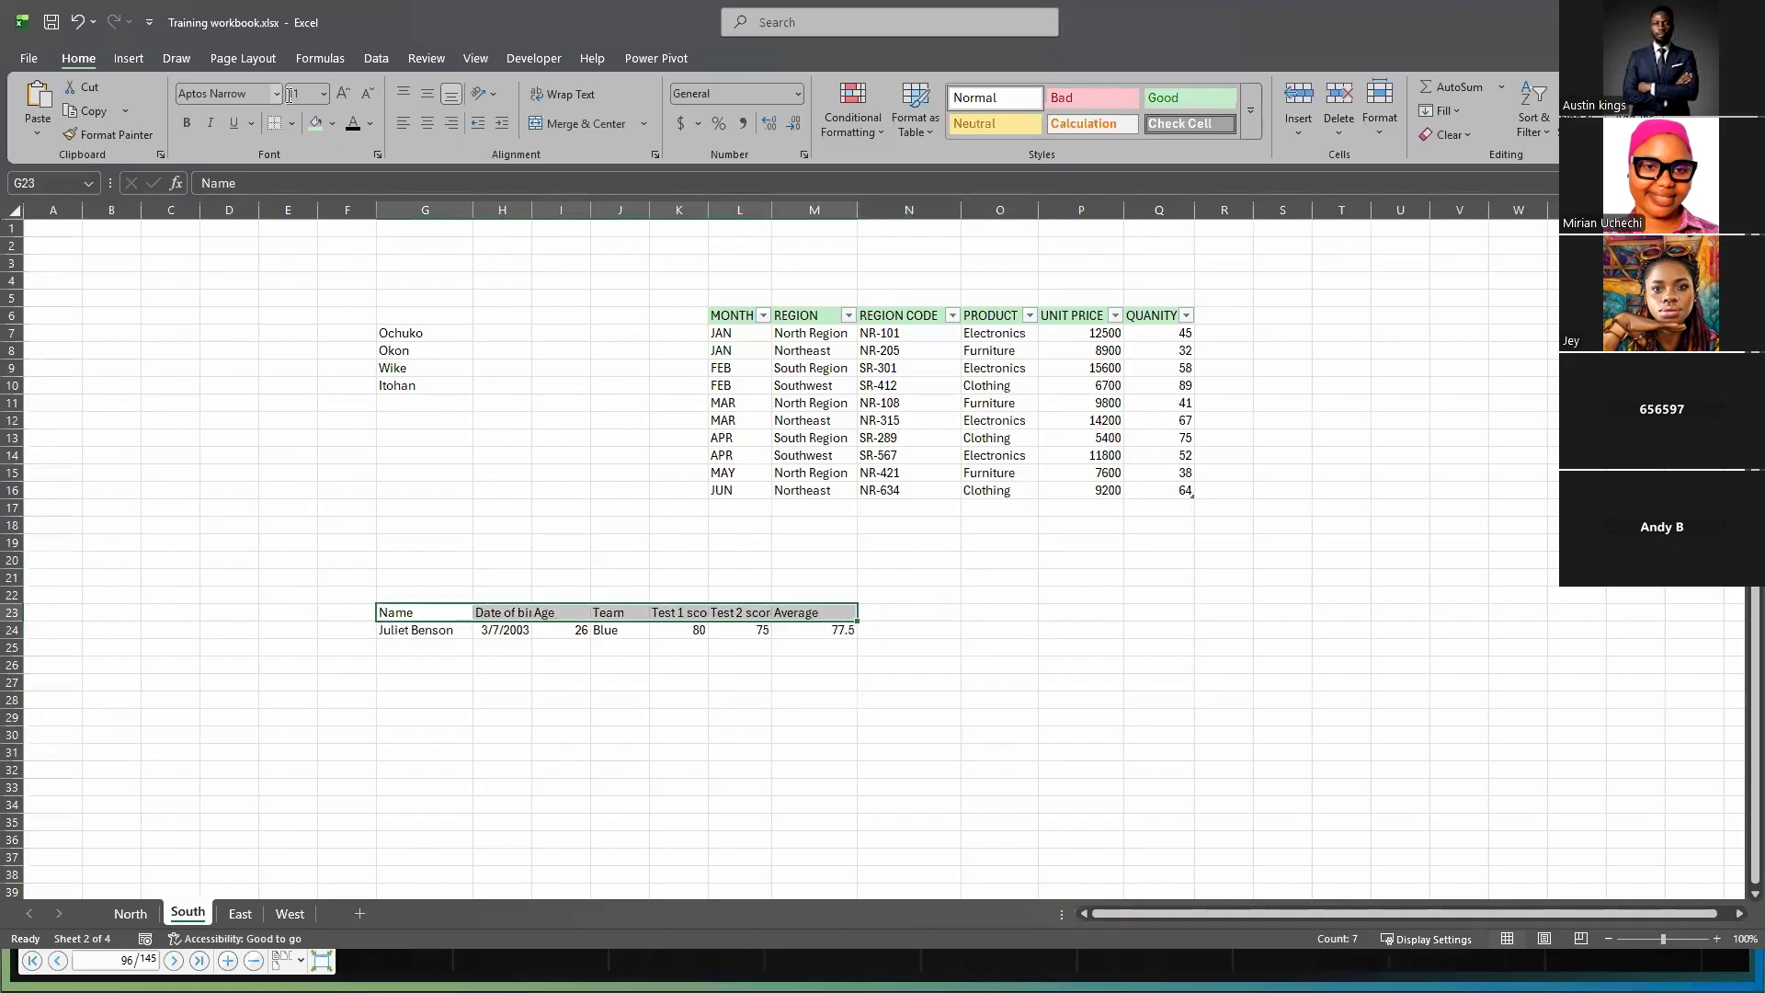
click(311, 130)
click(793, 664)
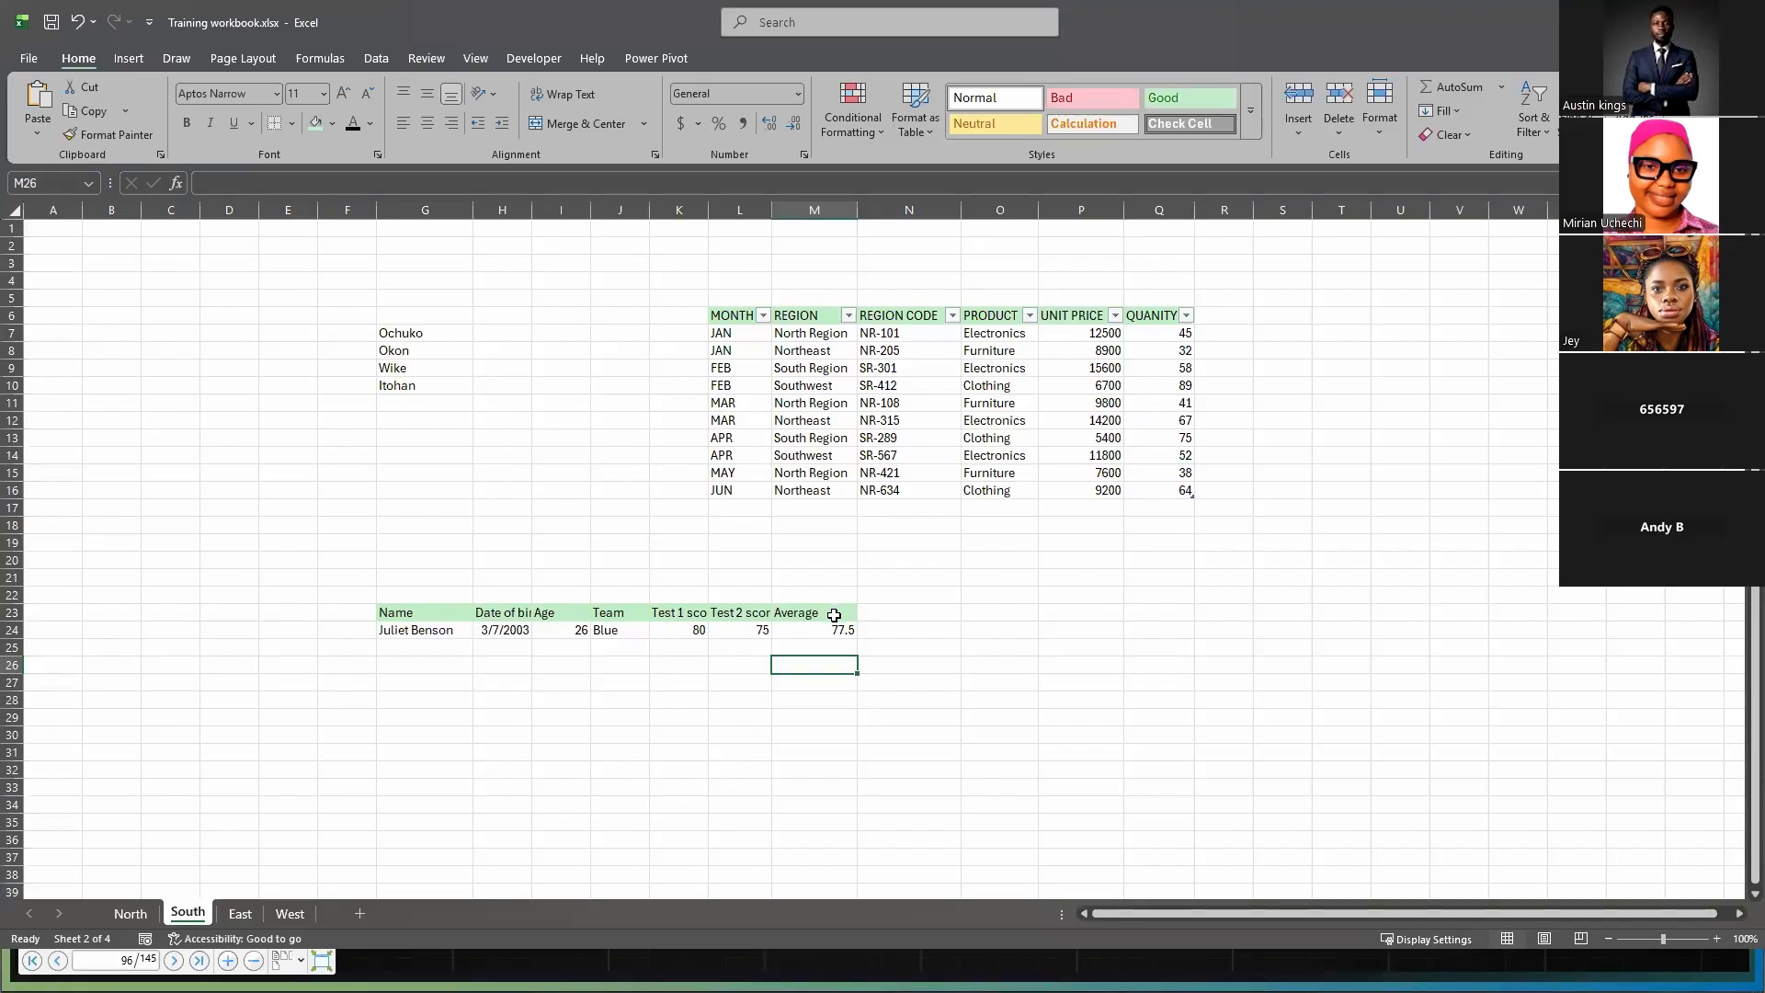
- Strip the fill from the header row G23:M23 with Clear Formats
drag(402, 614, 832, 608)
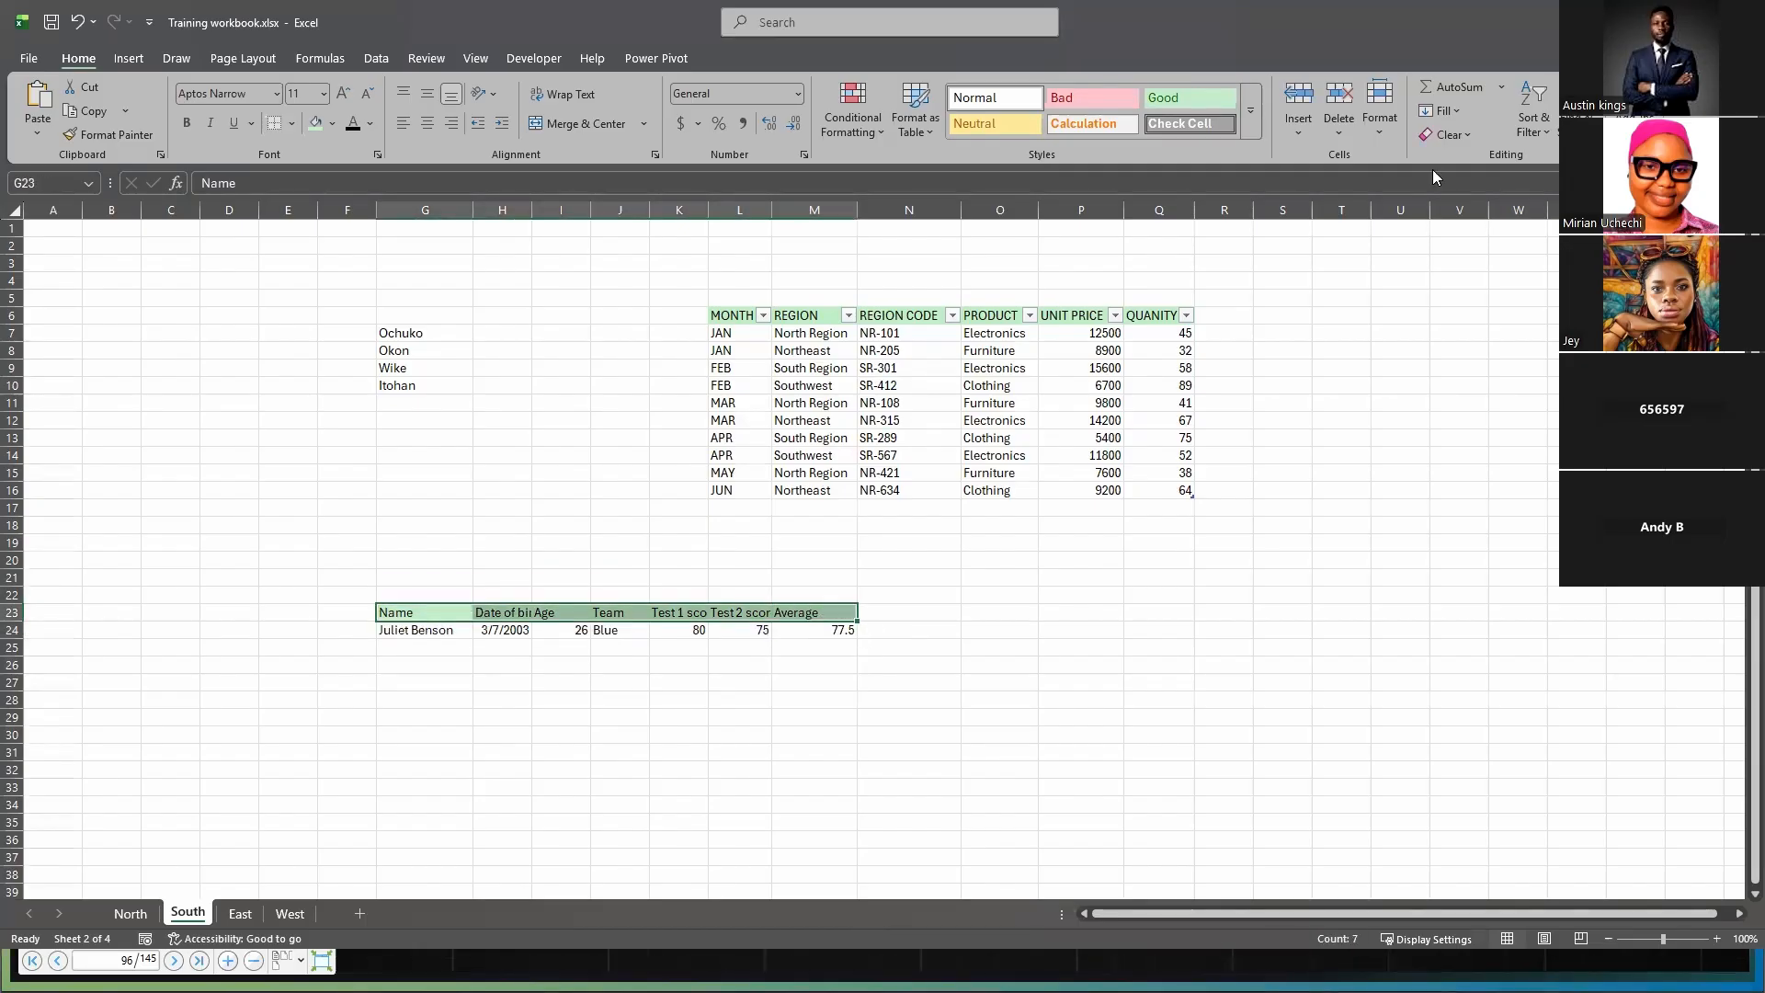
click(1451, 134)
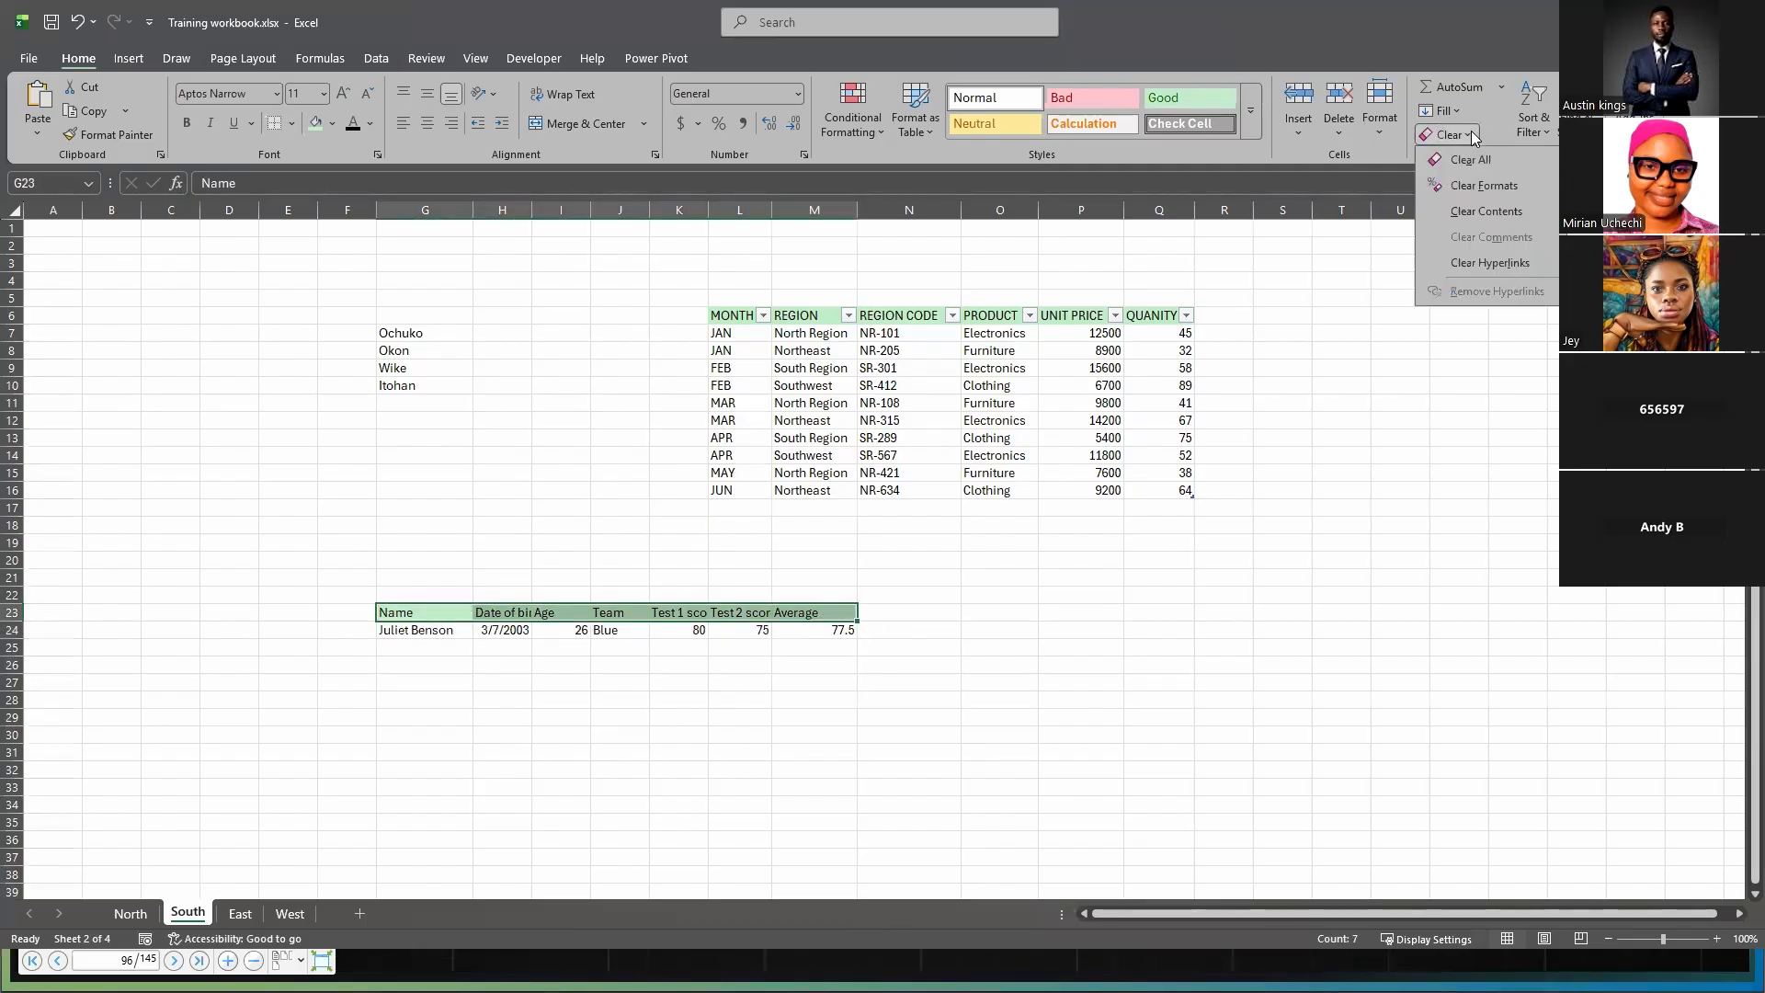
click(1508, 187)
click(468, 733)
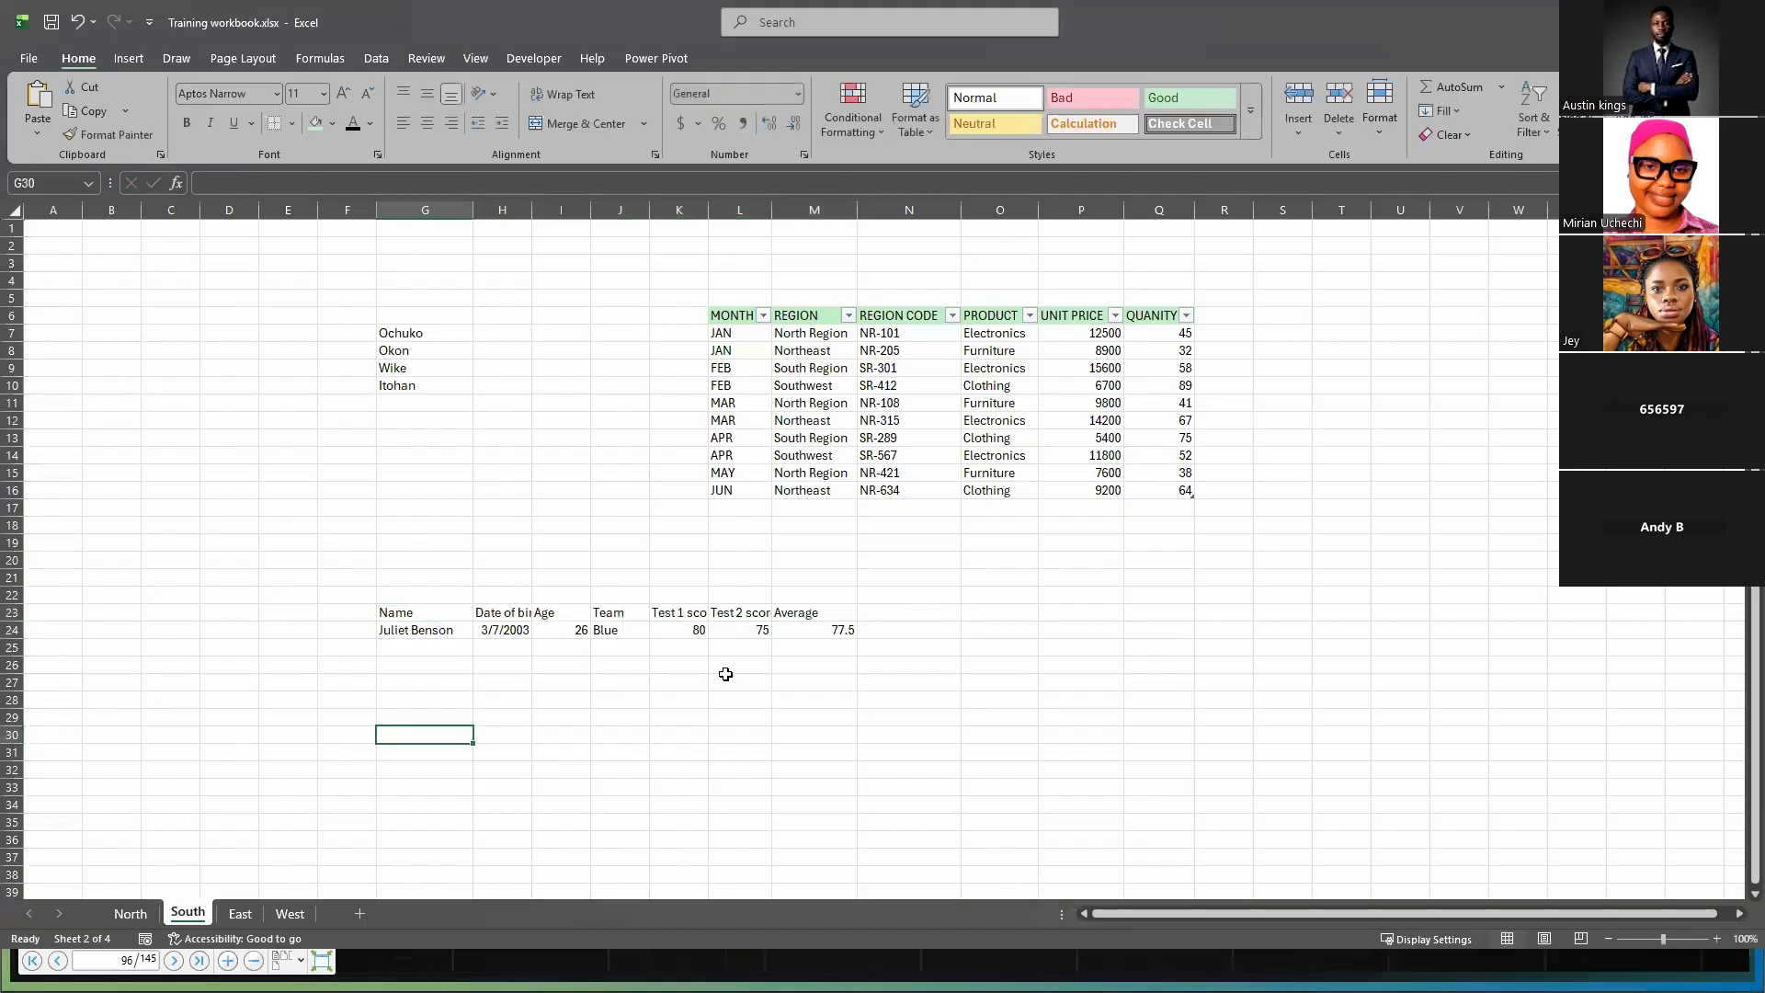
- Remove the text and formatting of the header row G23:M23 with Clear All and undo the removal
click(466, 665)
drag(397, 611, 804, 616)
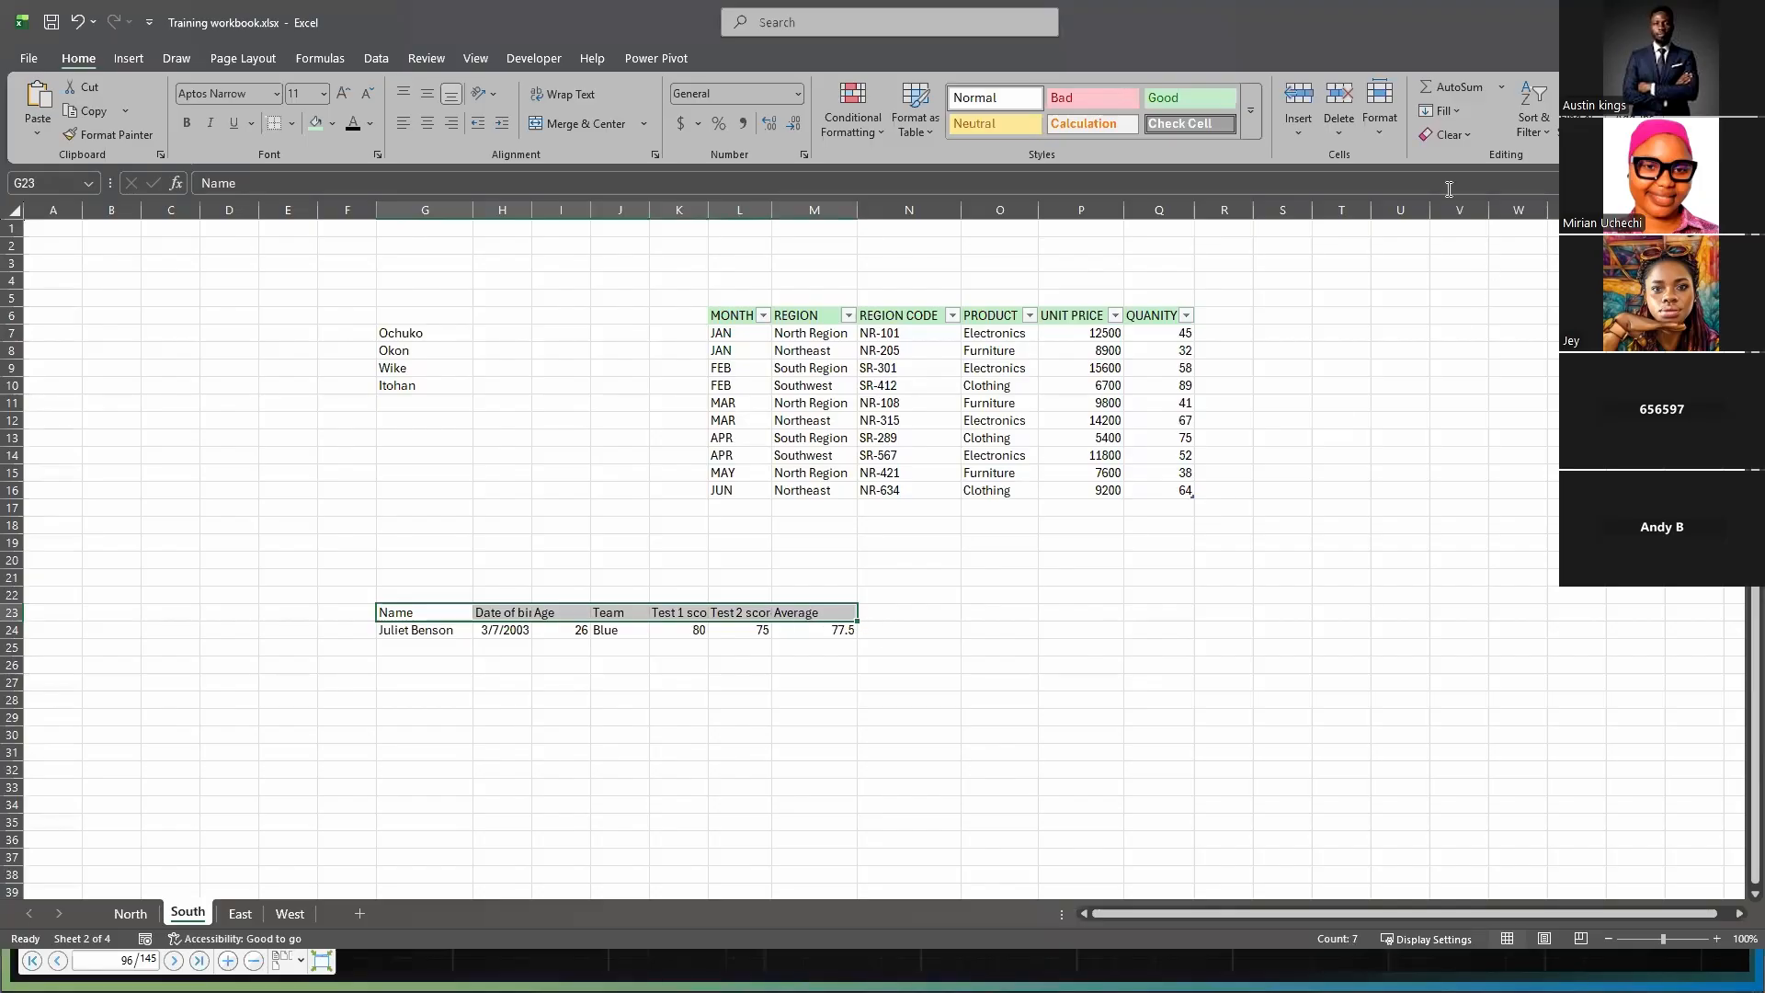
click(1469, 135)
click(1481, 164)
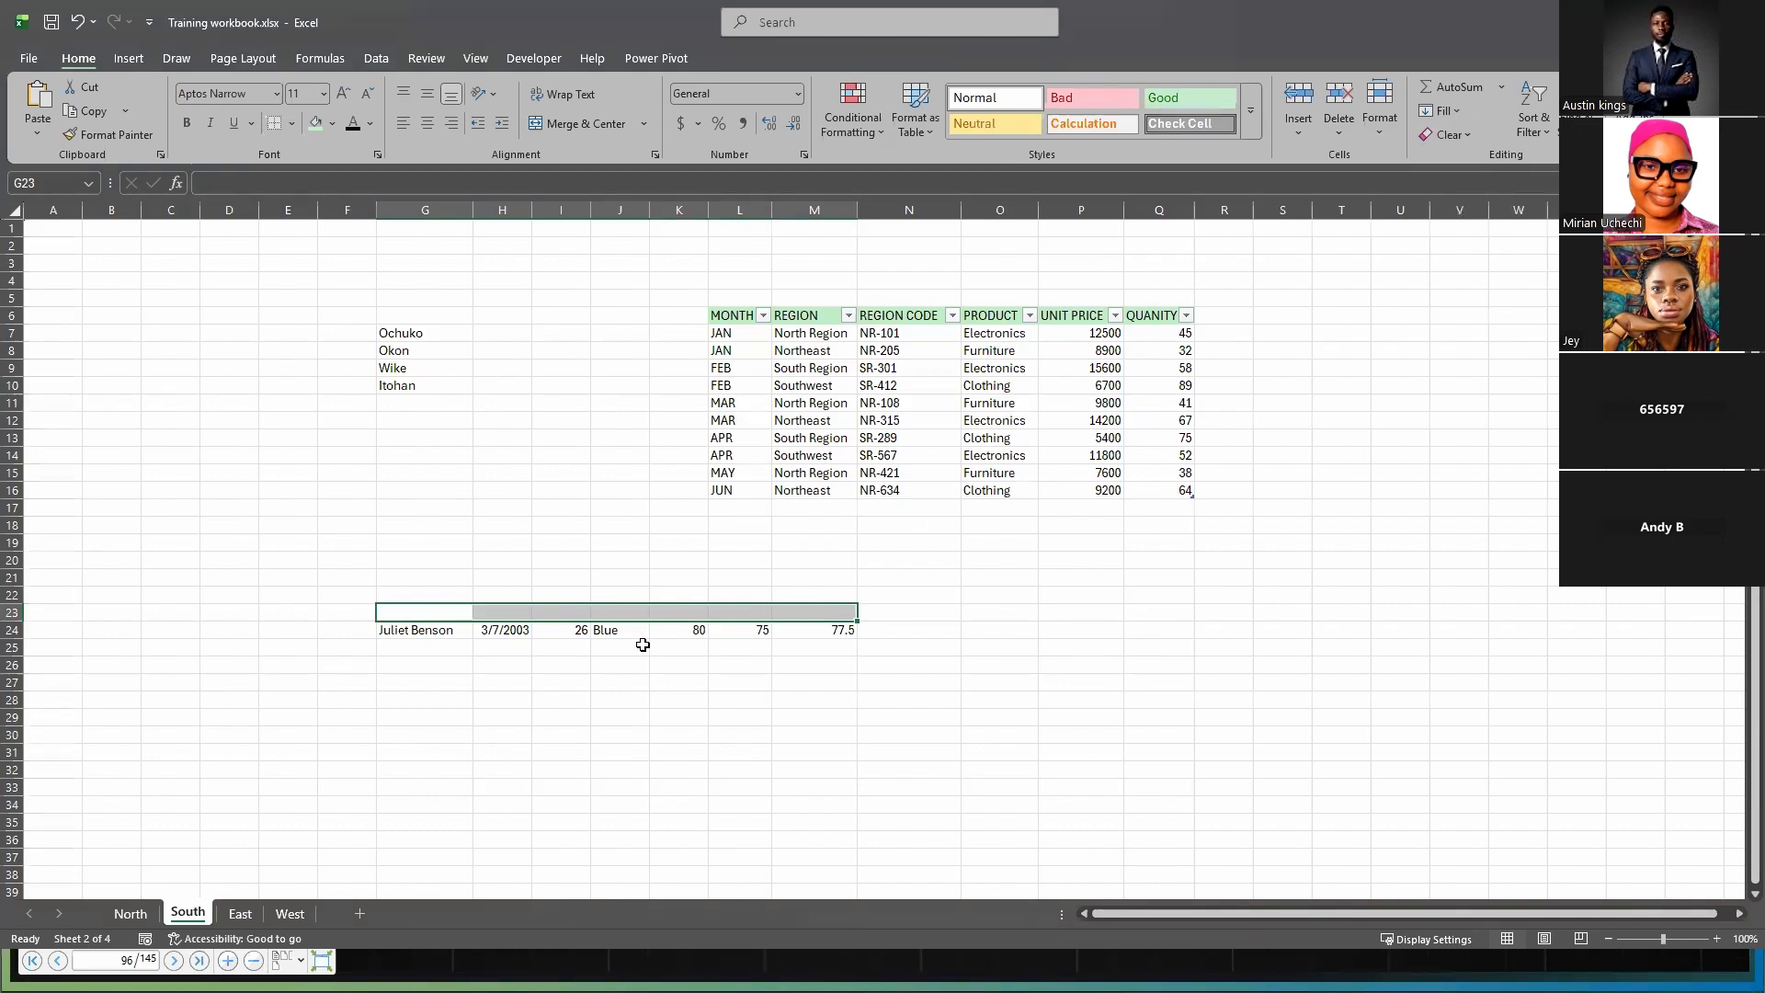
click(631, 714)
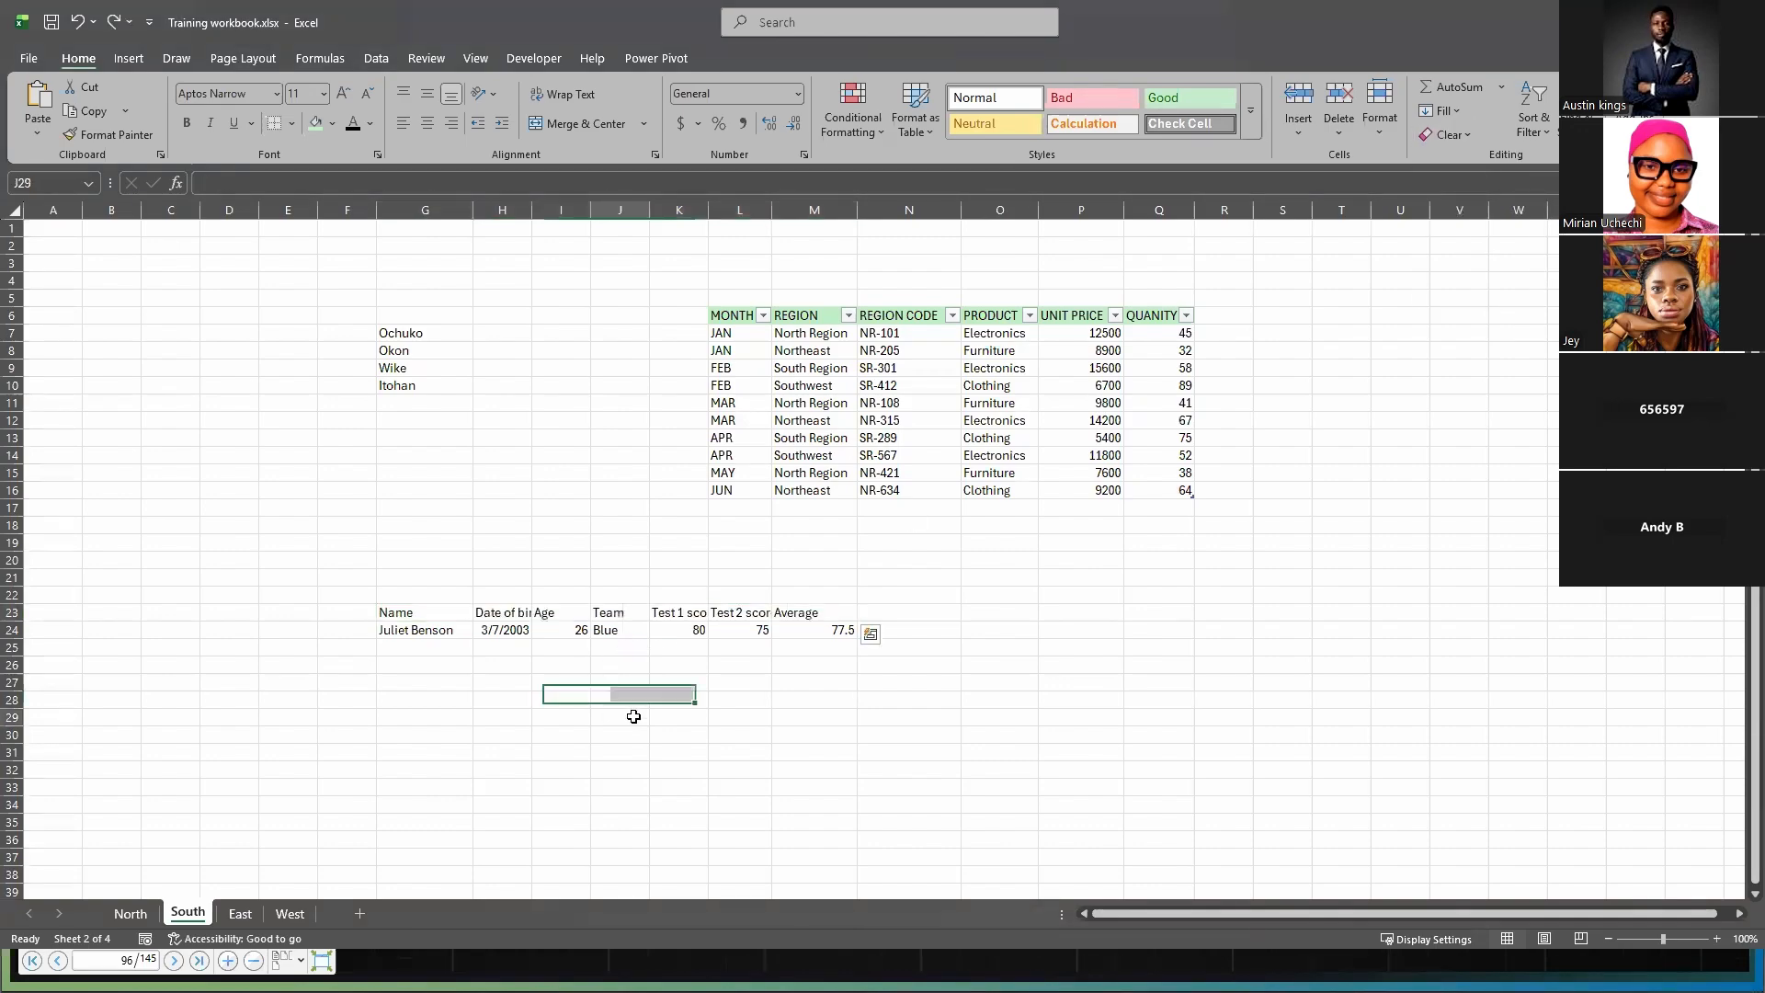
- Undo the Clear Formats and the green fill on the header row G23:M23
click(410, 613)
drag(411, 614, 843, 609)
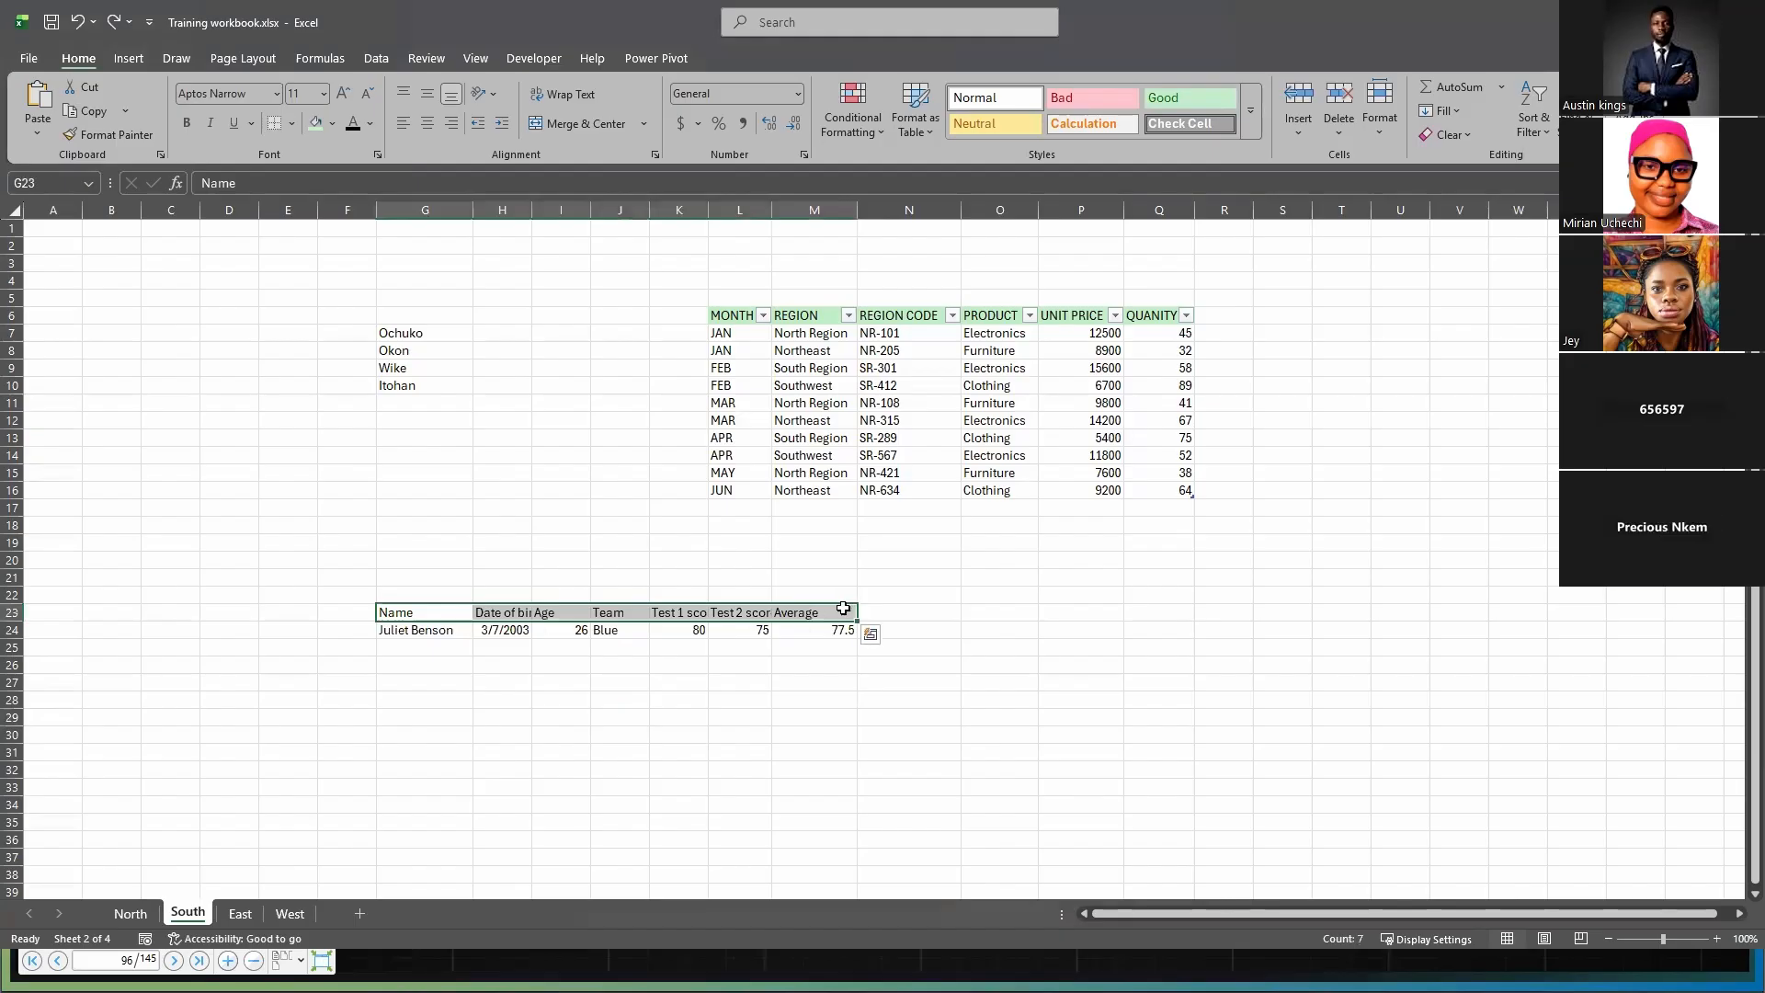
key(F4)
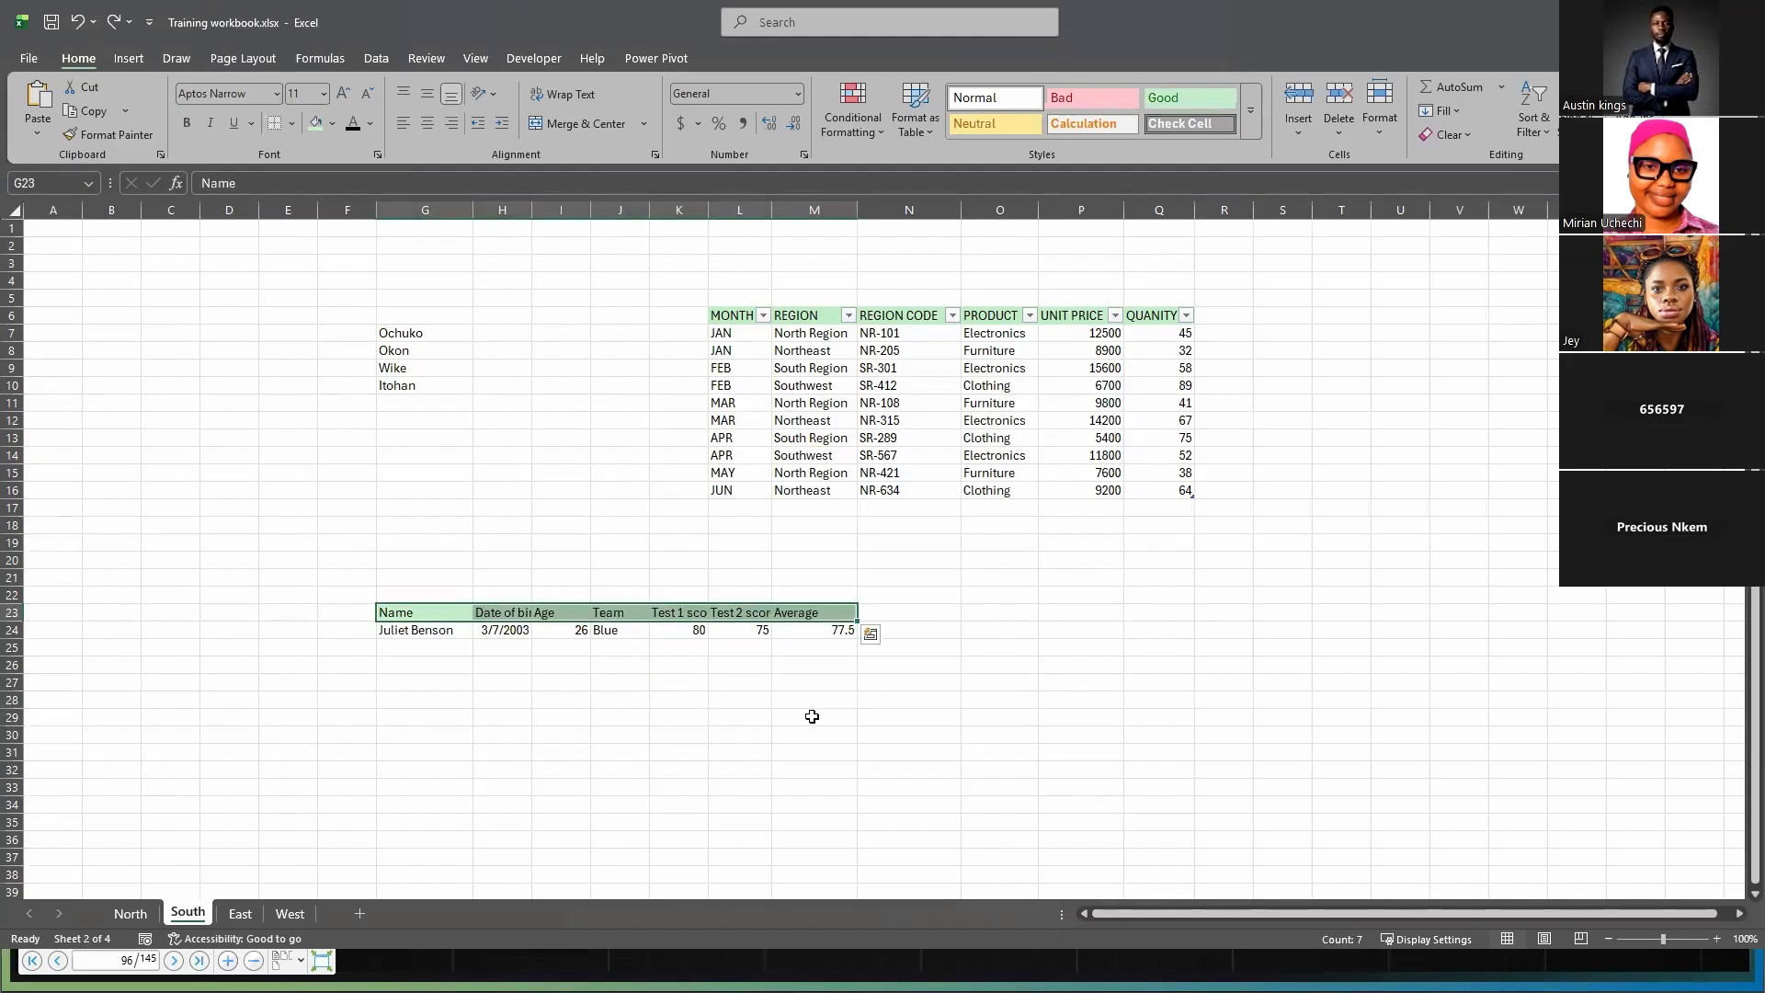
key(ctrl+z)
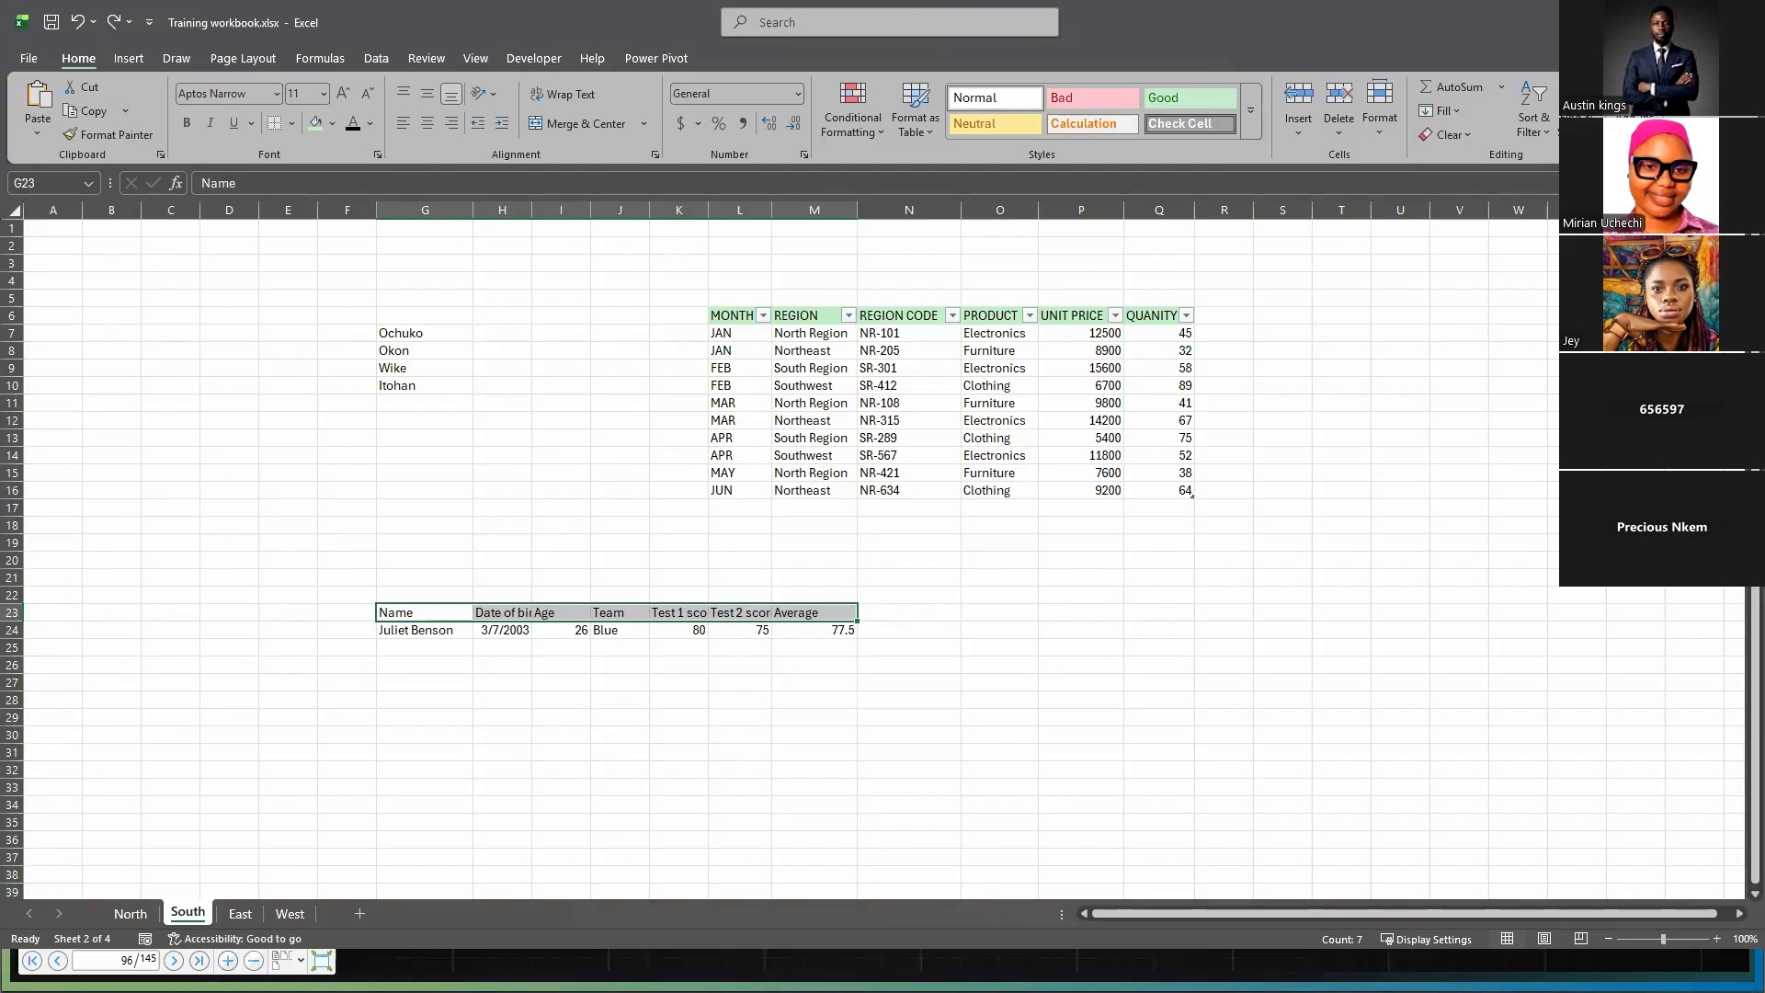
key(alt+Tab)
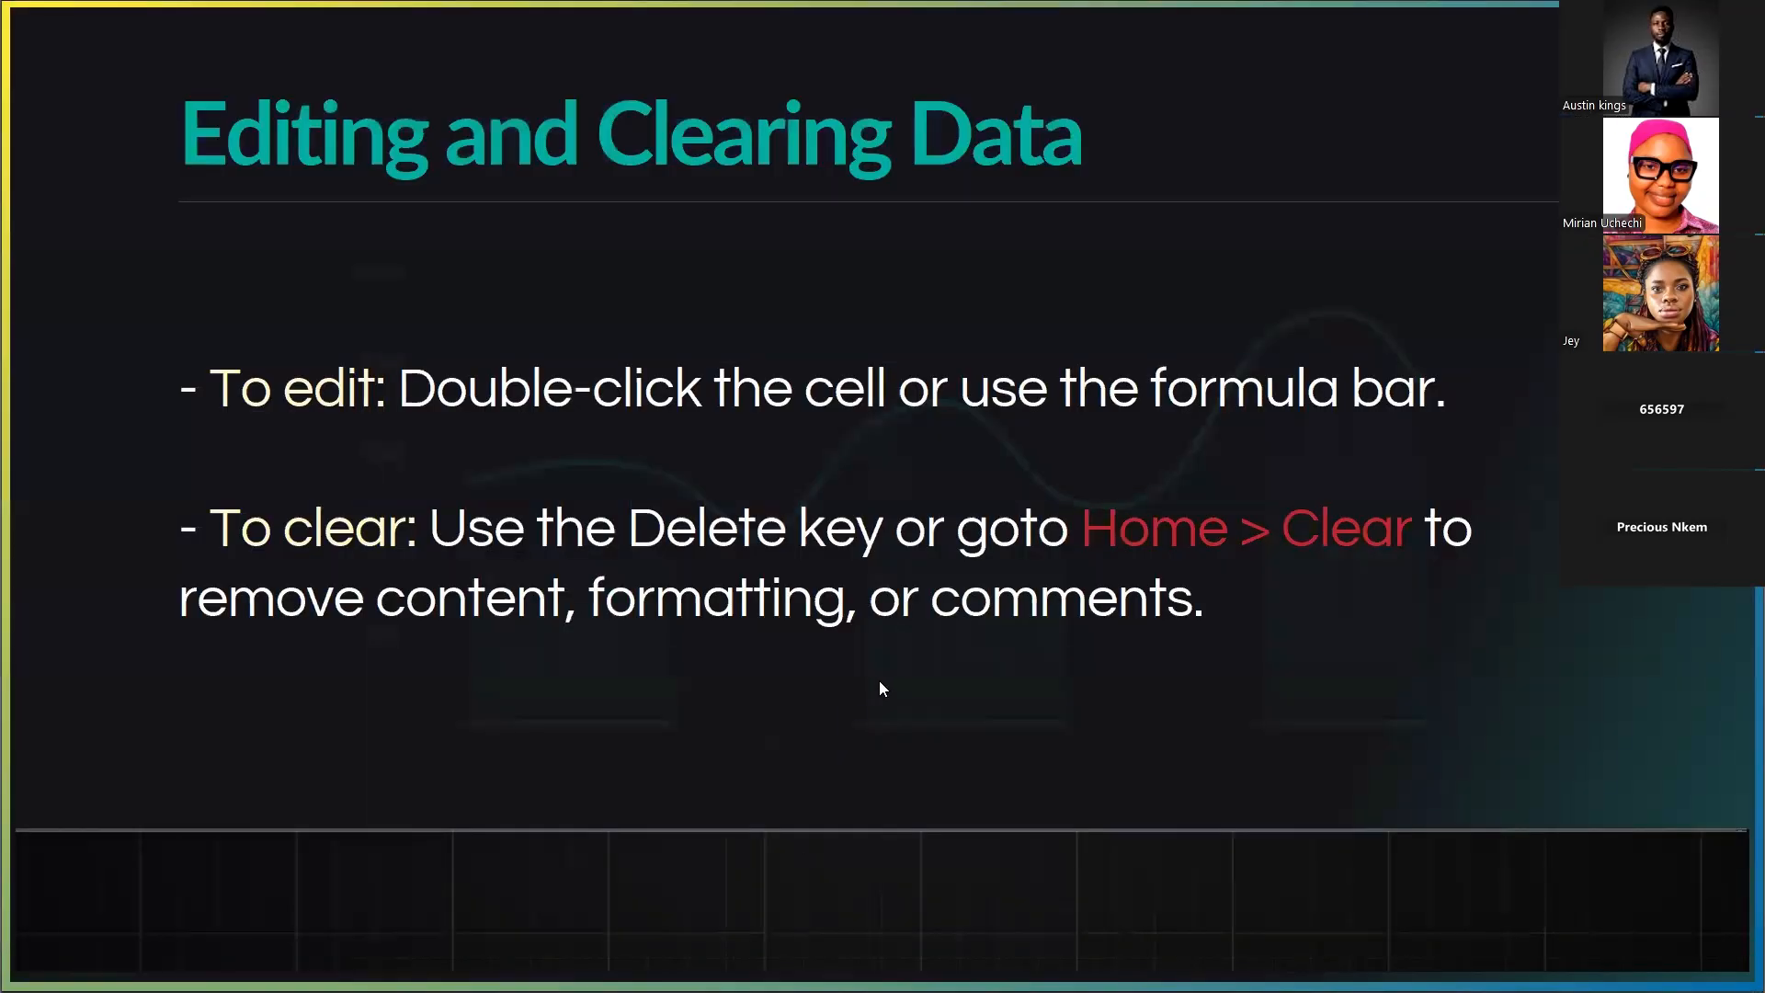
click(867, 531)
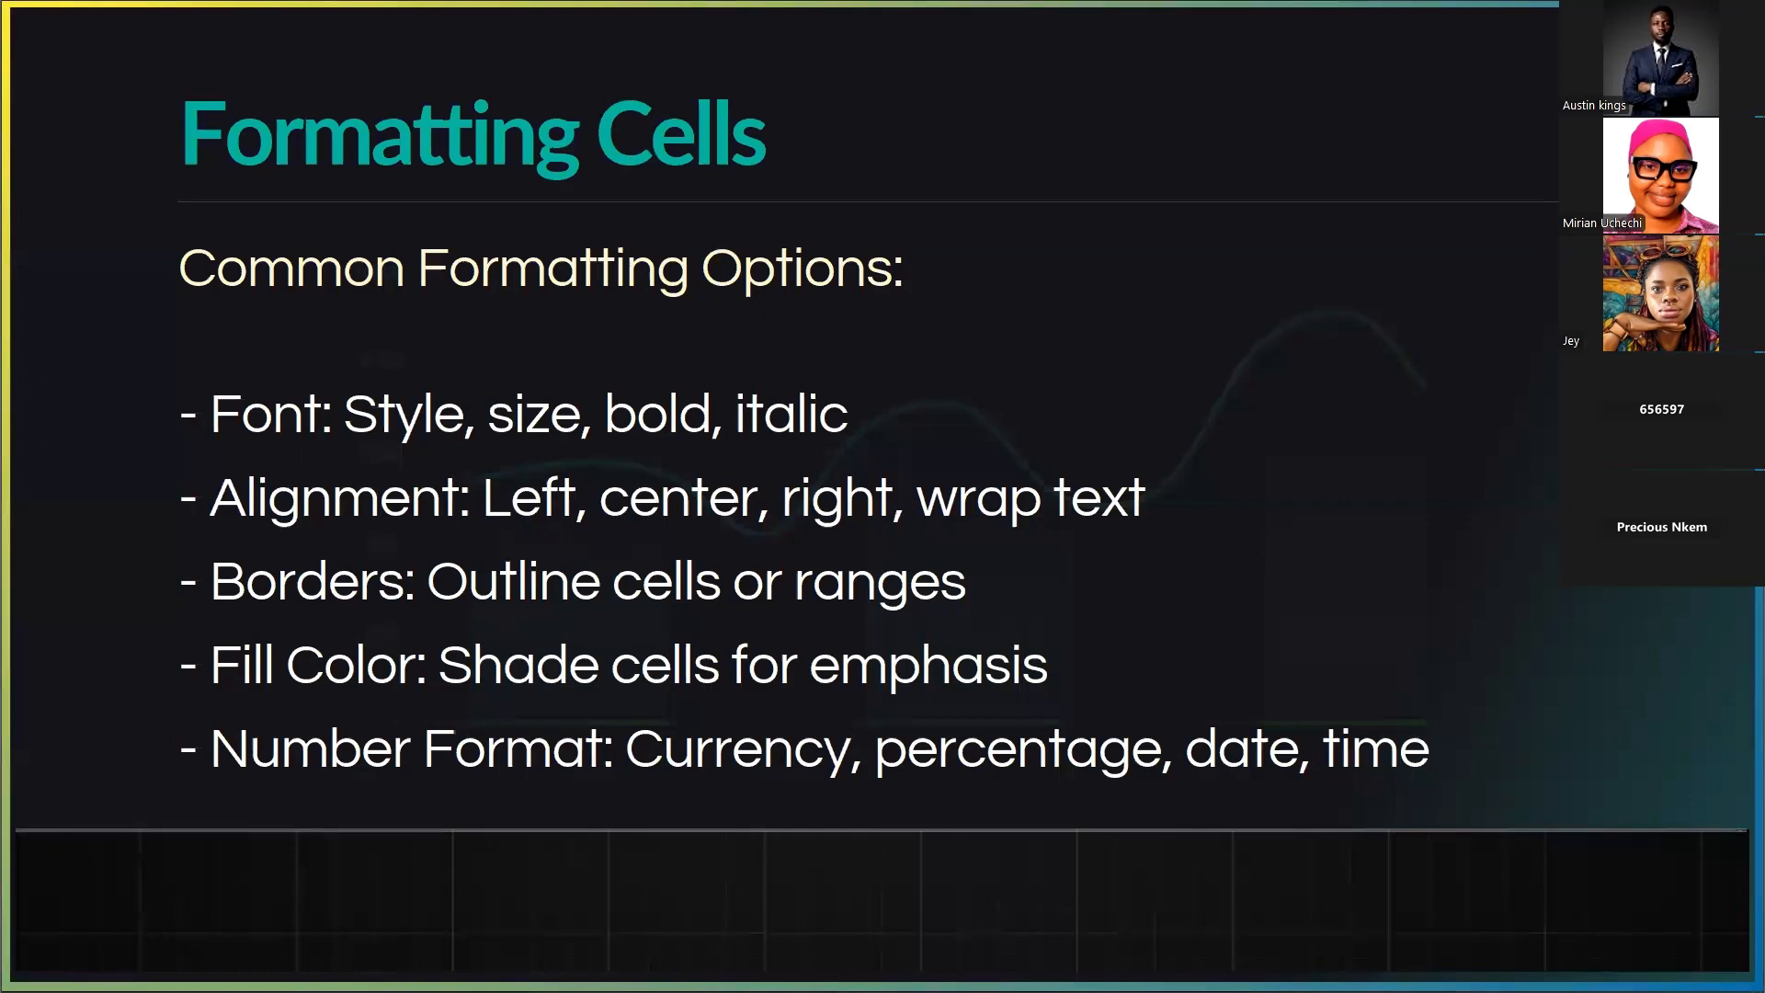
click(893, 562)
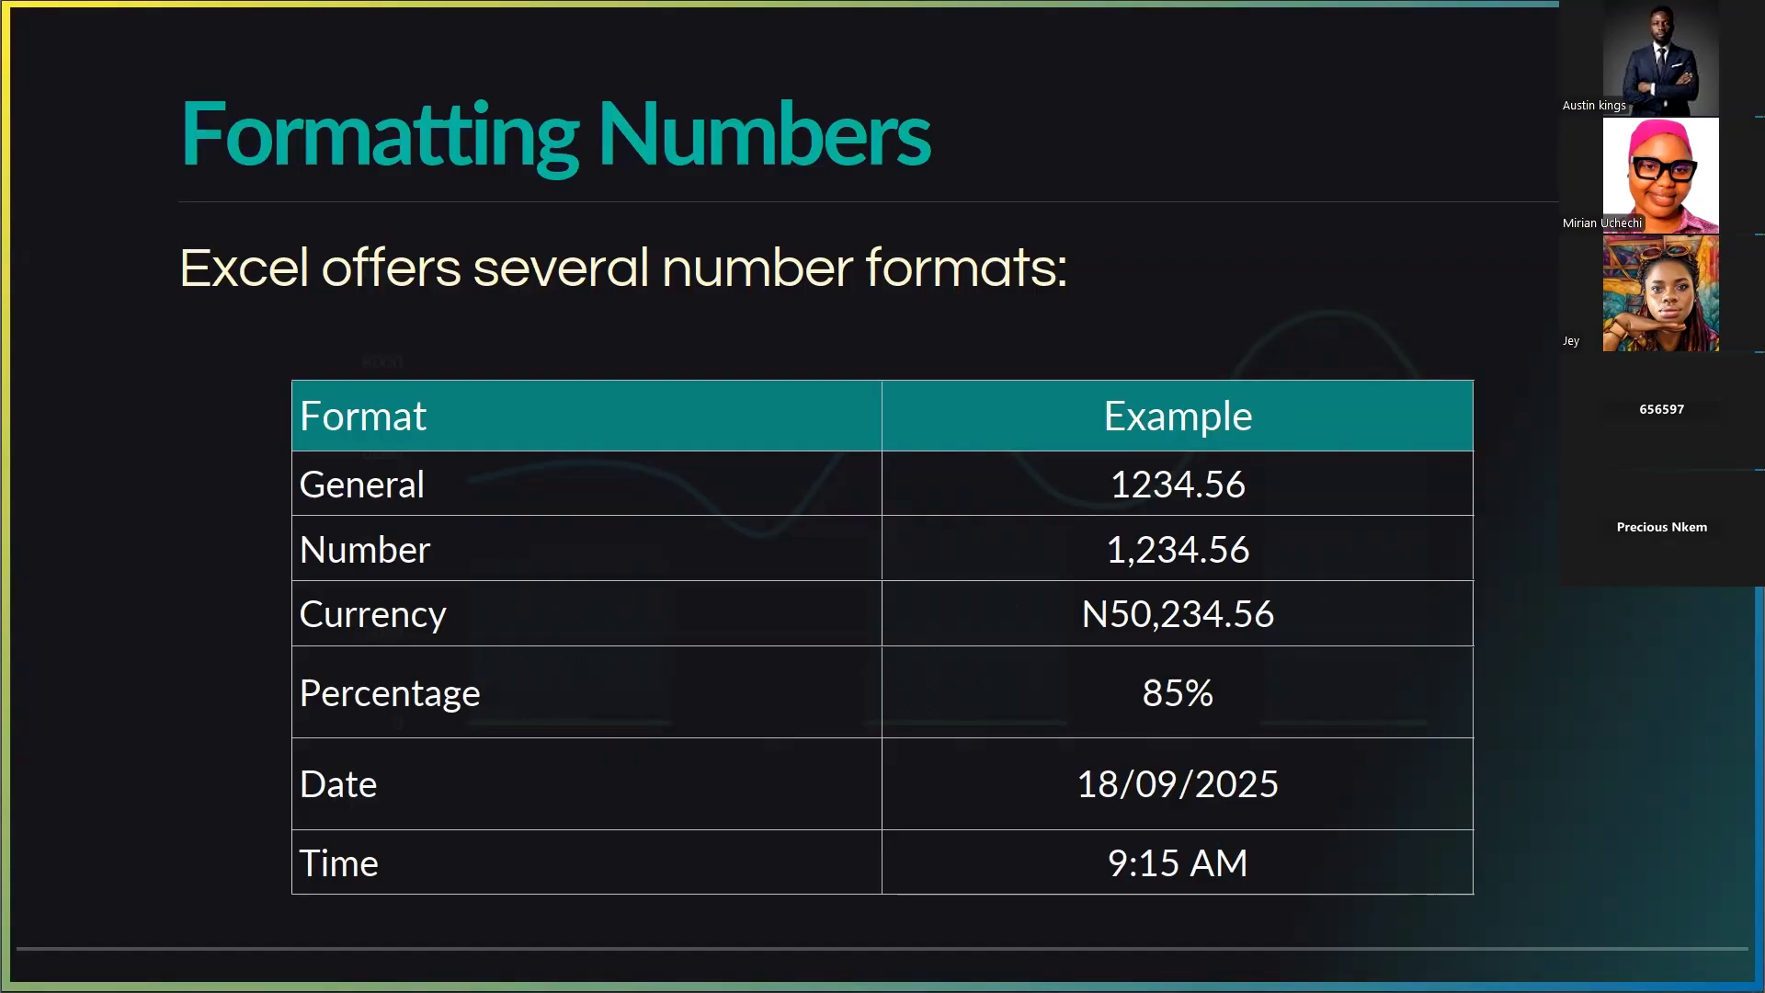
key(alt+Tab)
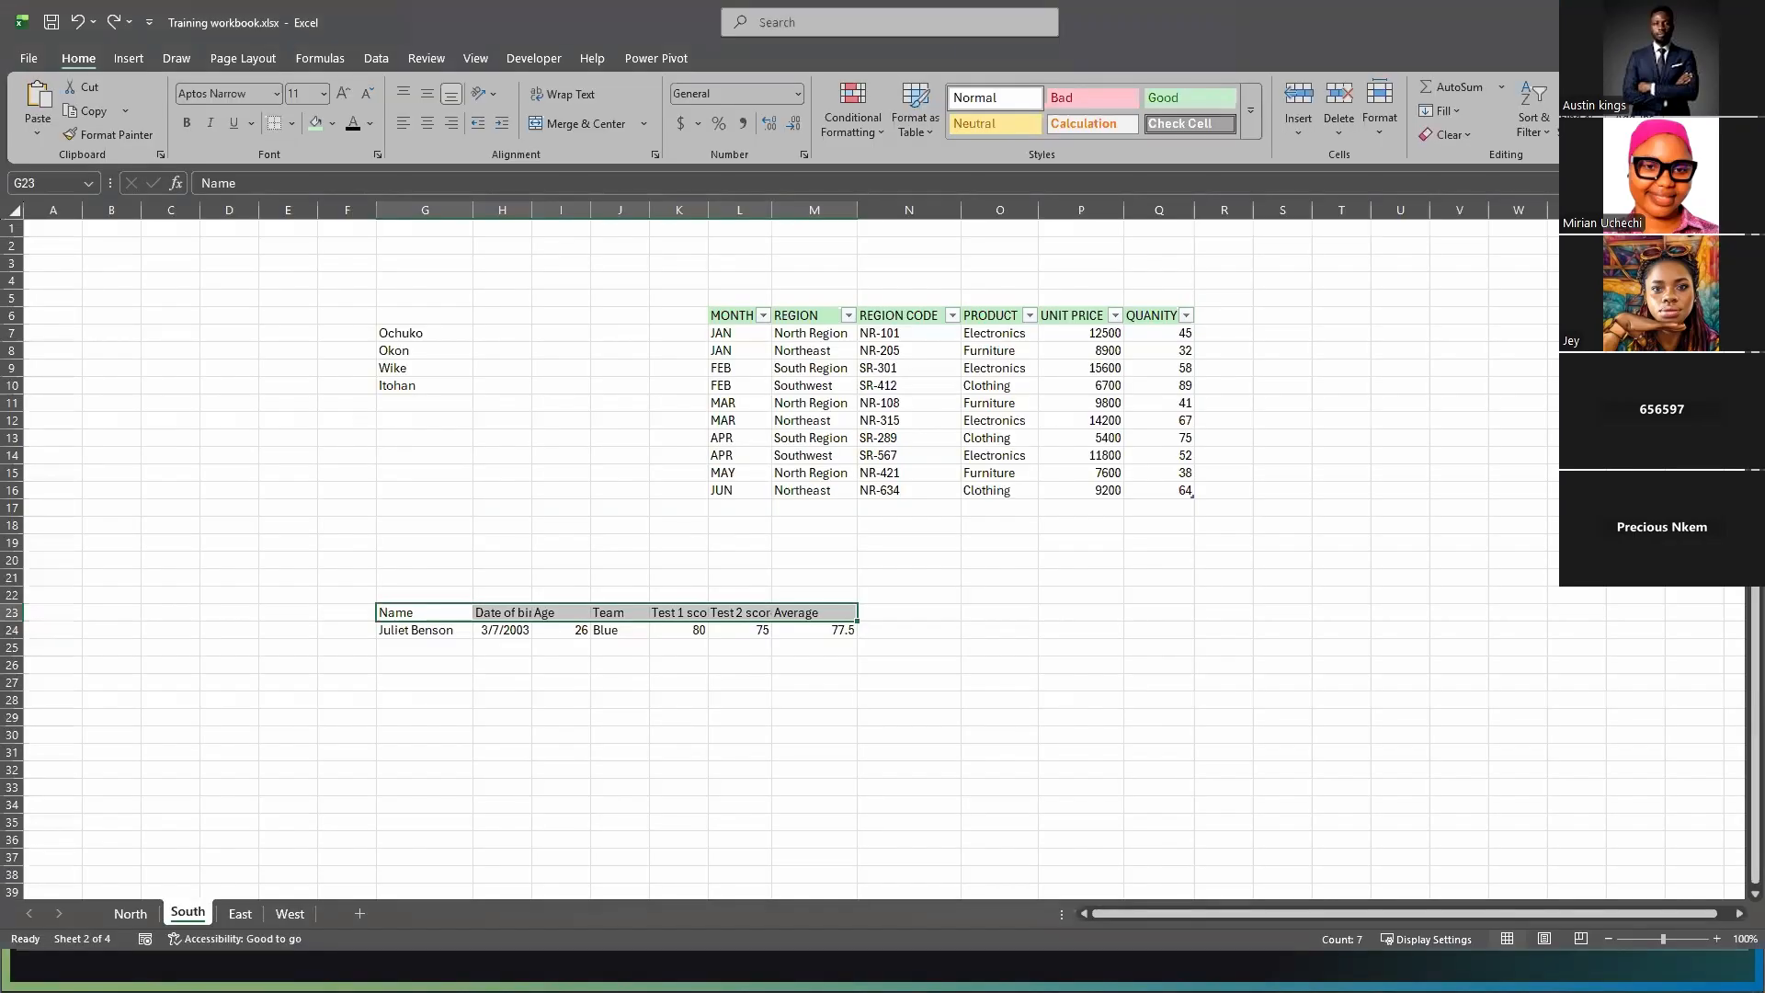
click(1000, 752)
click(1159, 766)
click(1158, 664)
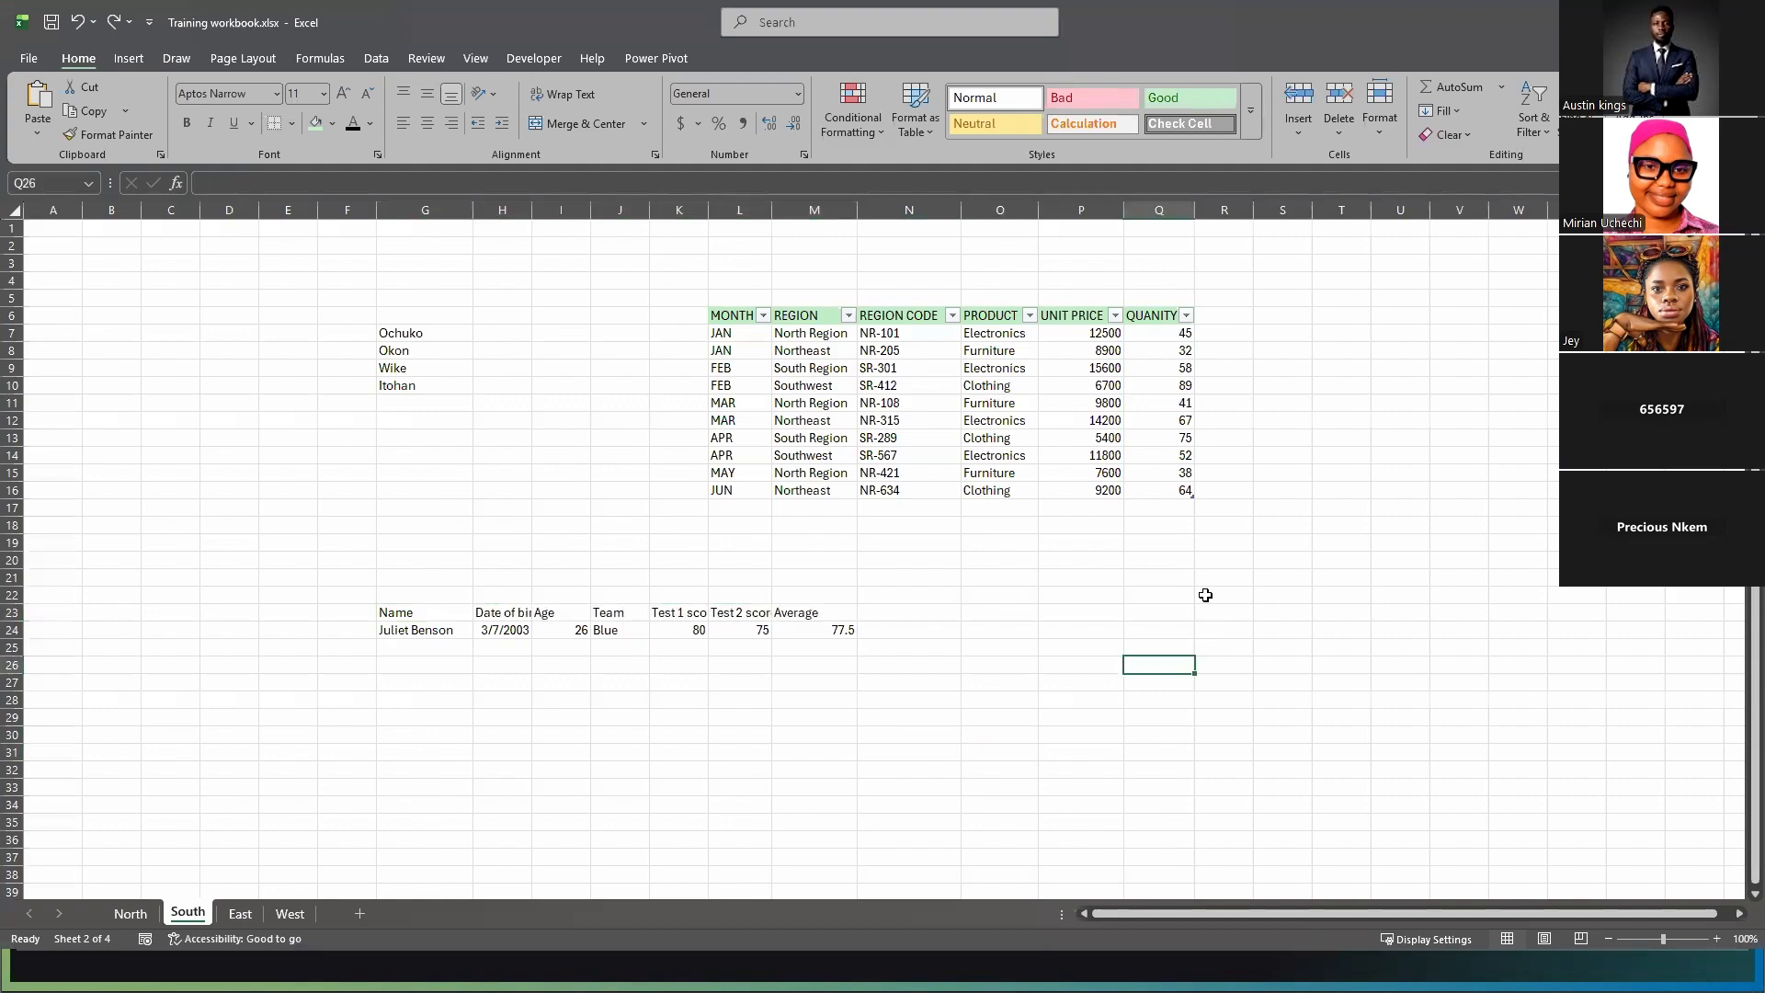
click(1205, 595)
click(1092, 339)
click(1554, 421)
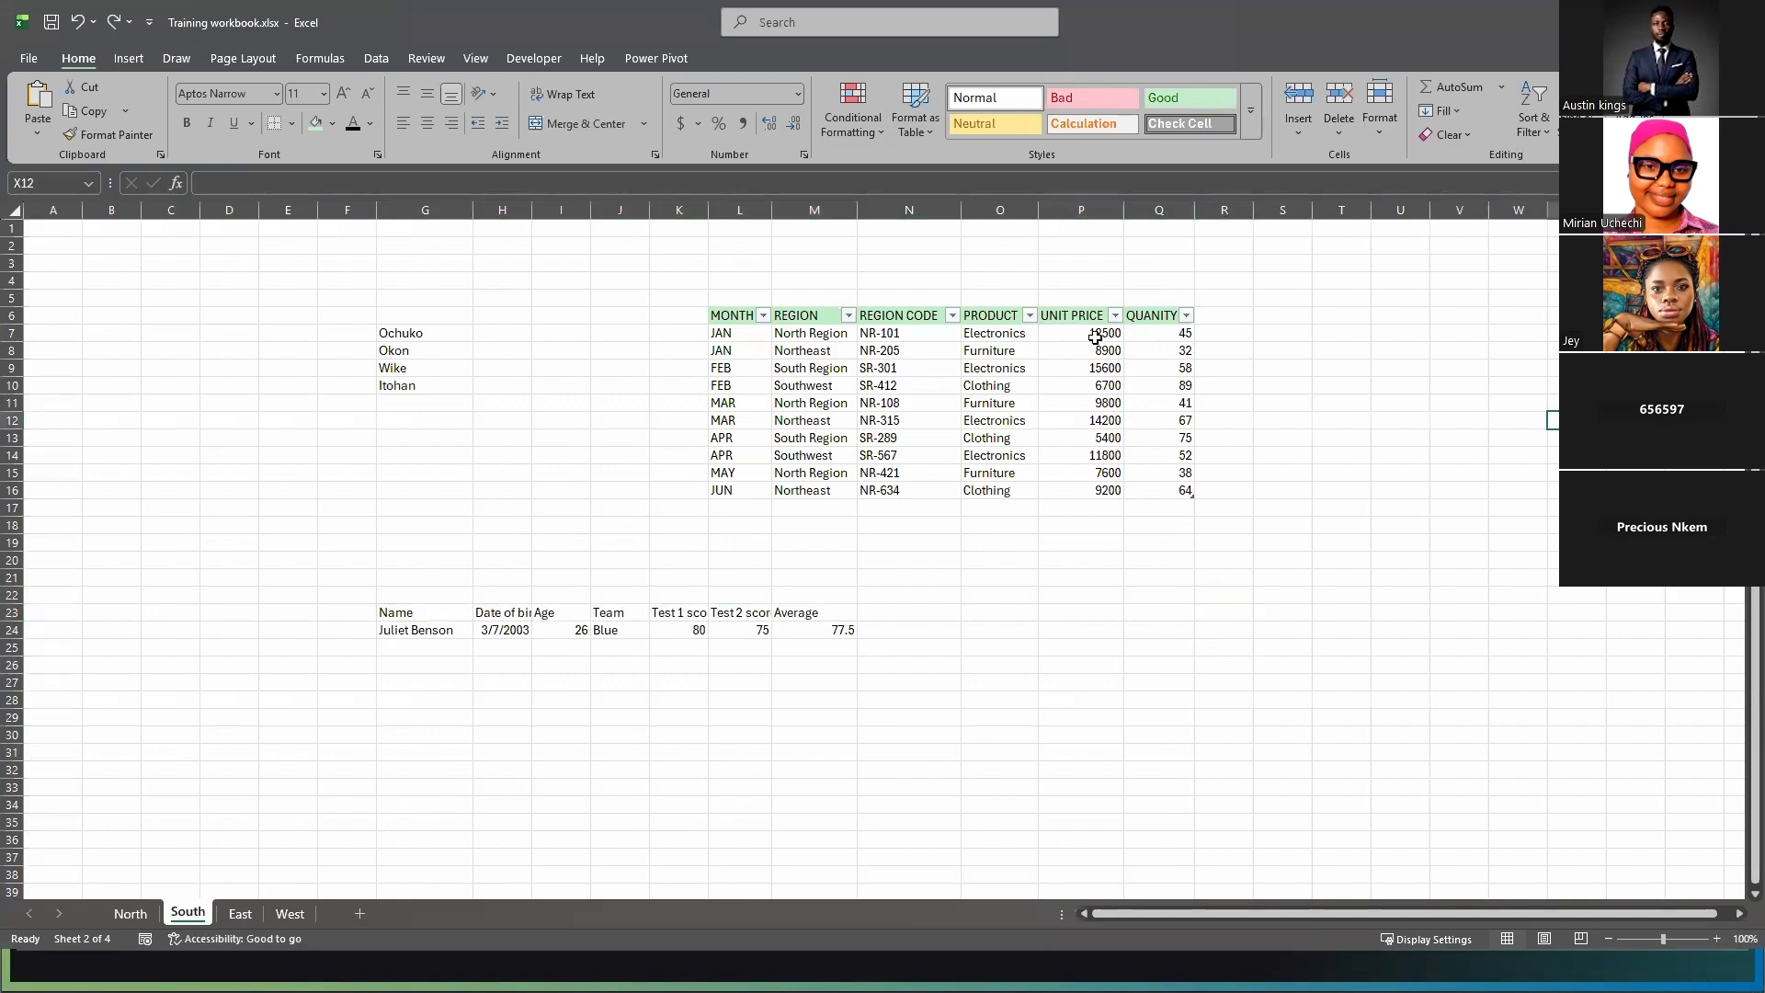
- Choose the Currency number format with the ₦ Hausa symbol for the UNIT PRICE values P7:P16
drag(1095, 338, 1103, 490)
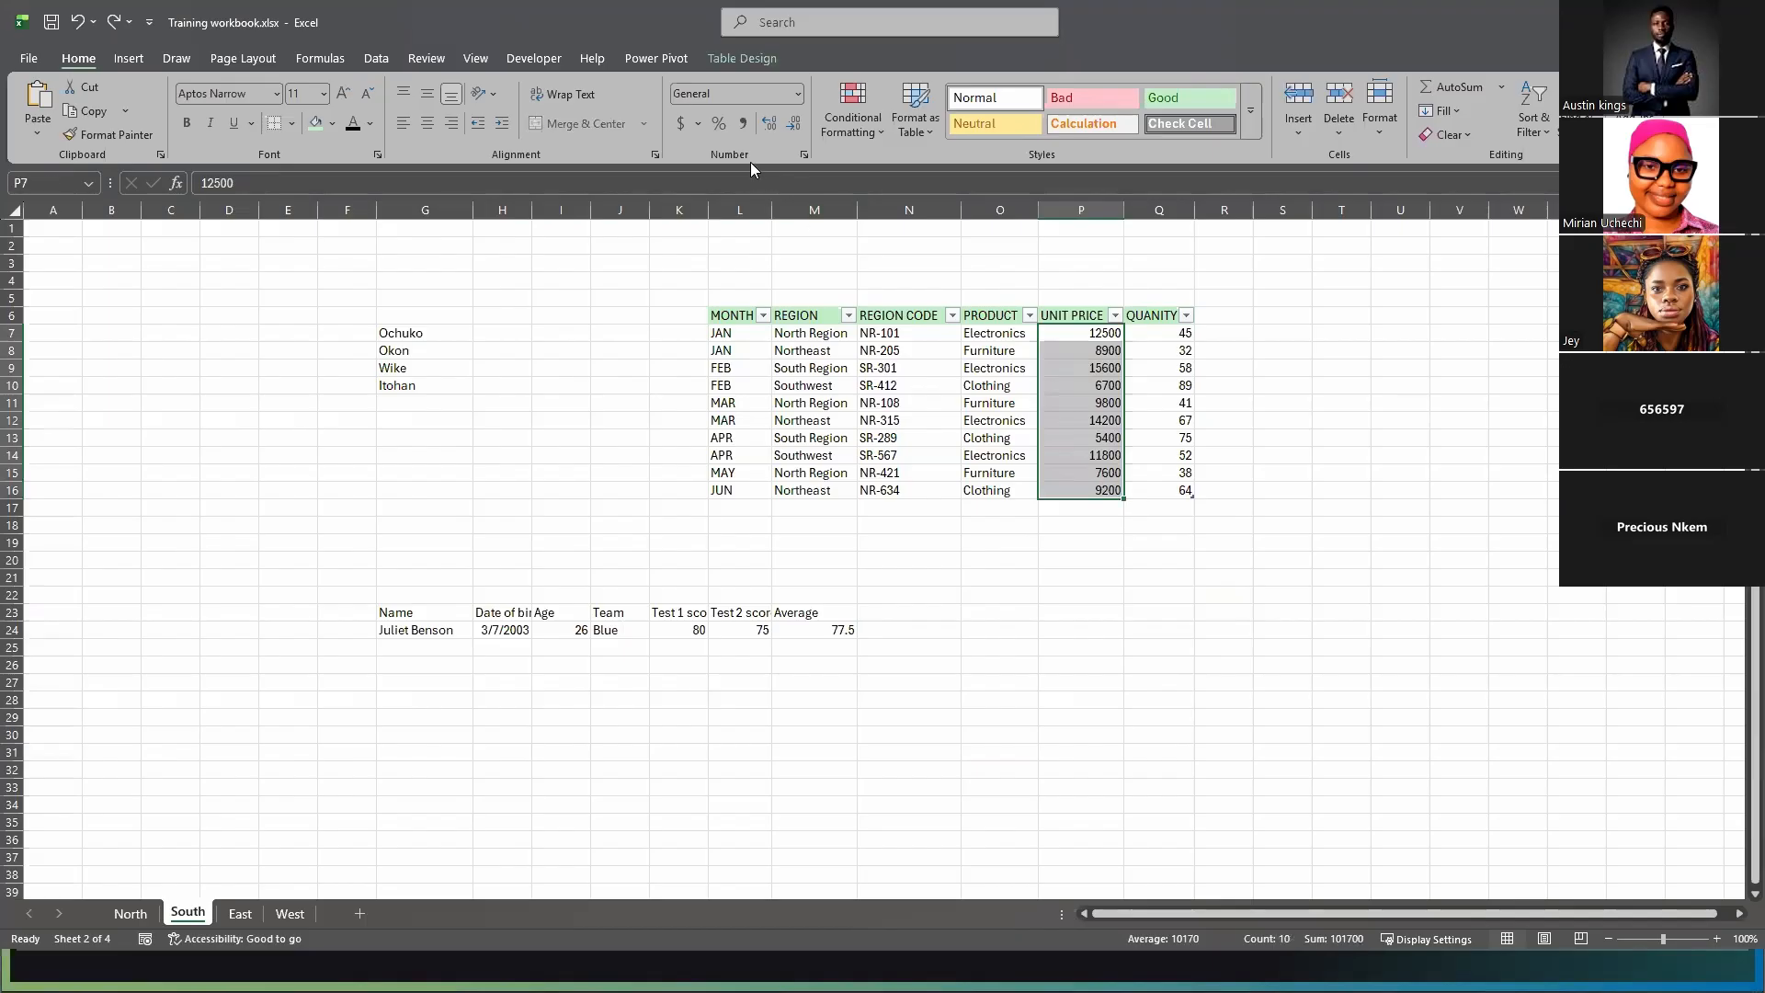
click(806, 155)
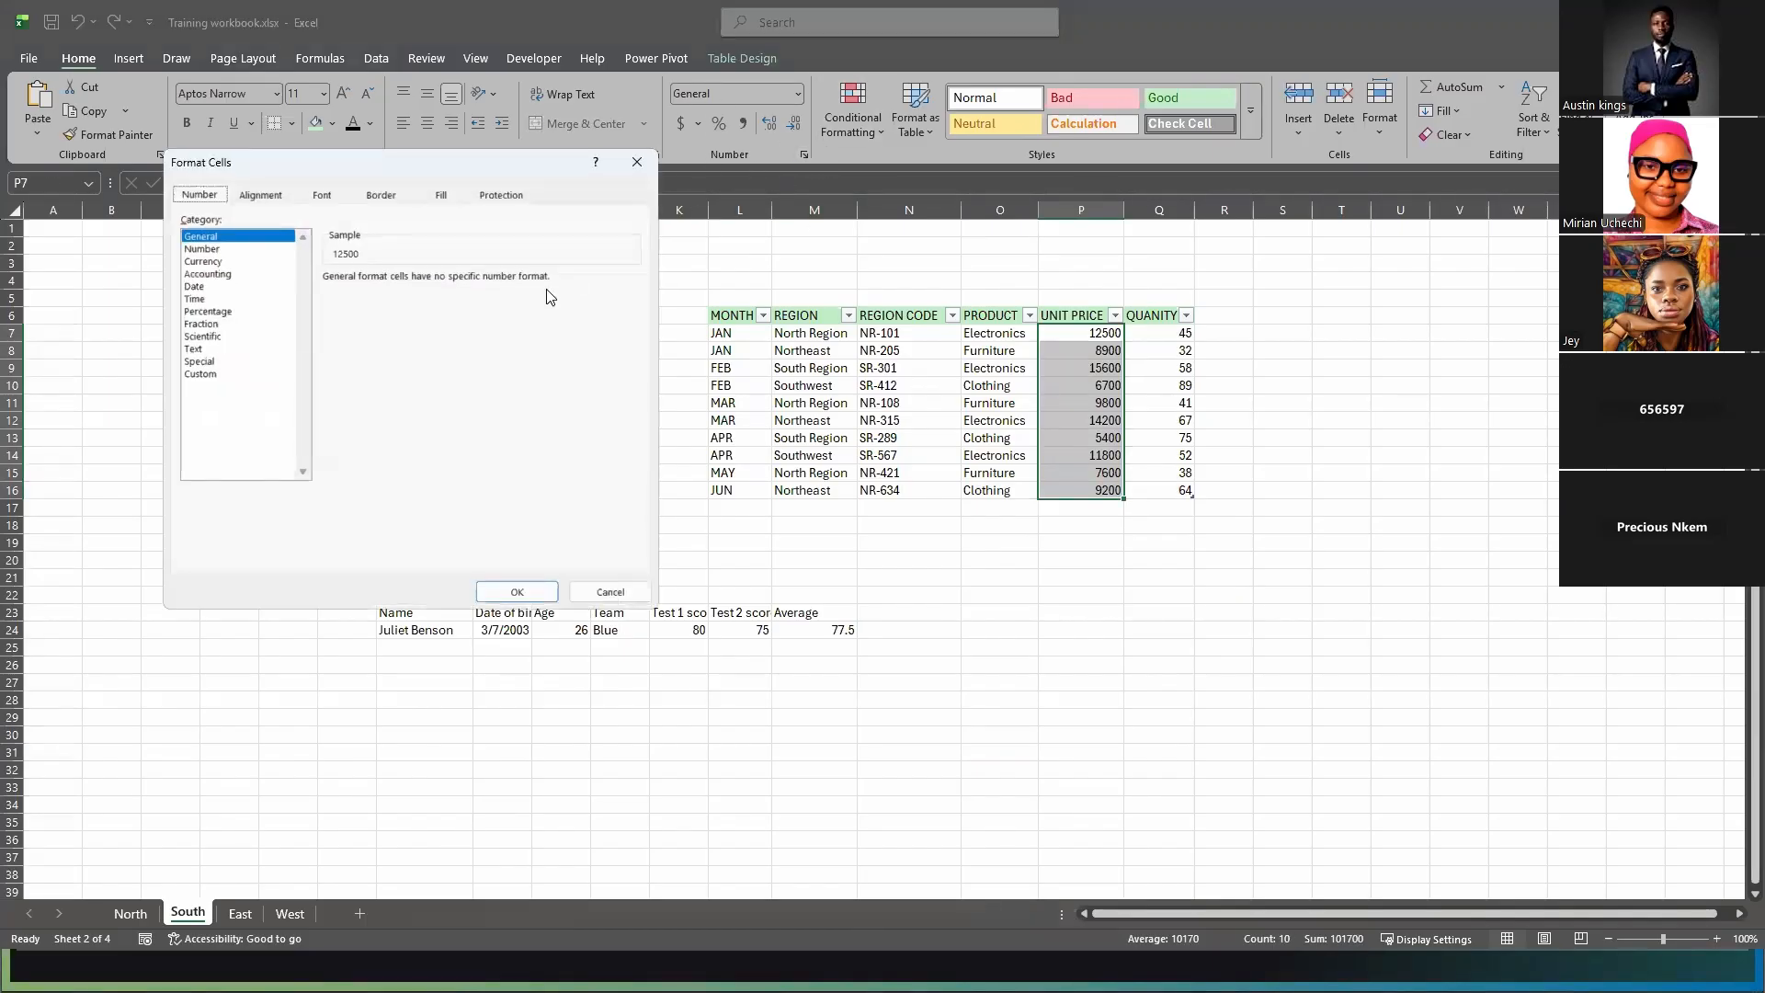
click(213, 262)
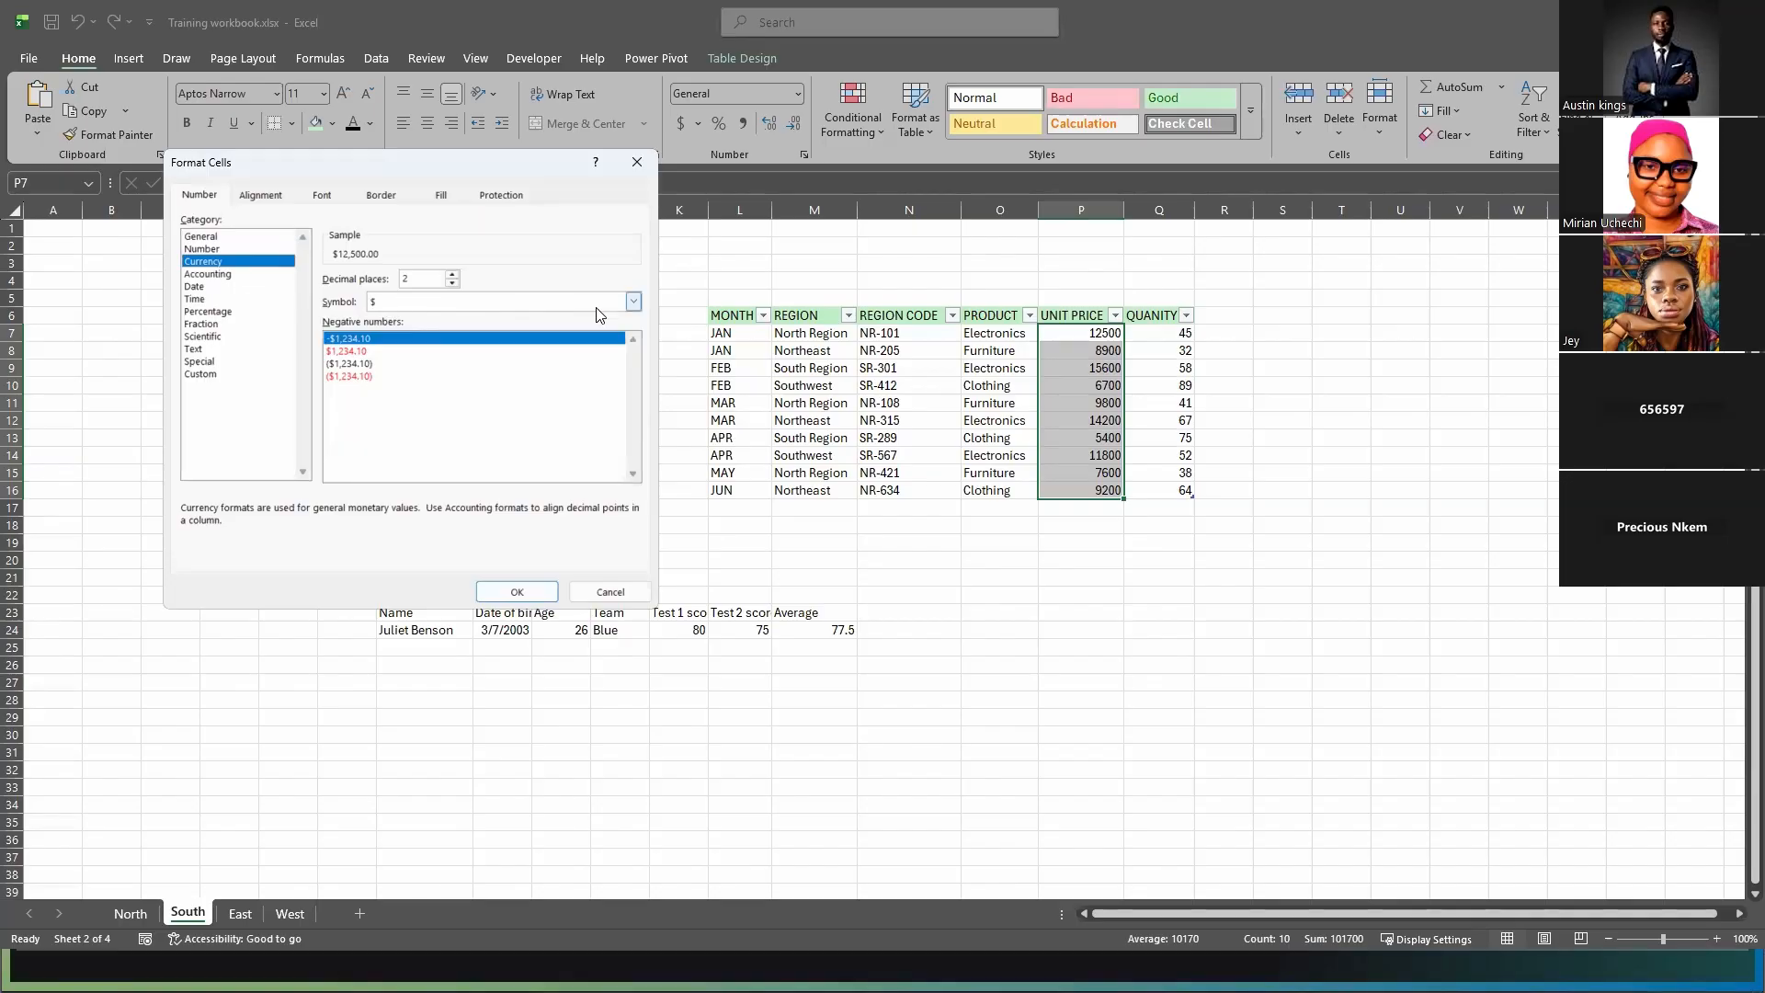
click(633, 302)
scroll(556, 363, down, 6)
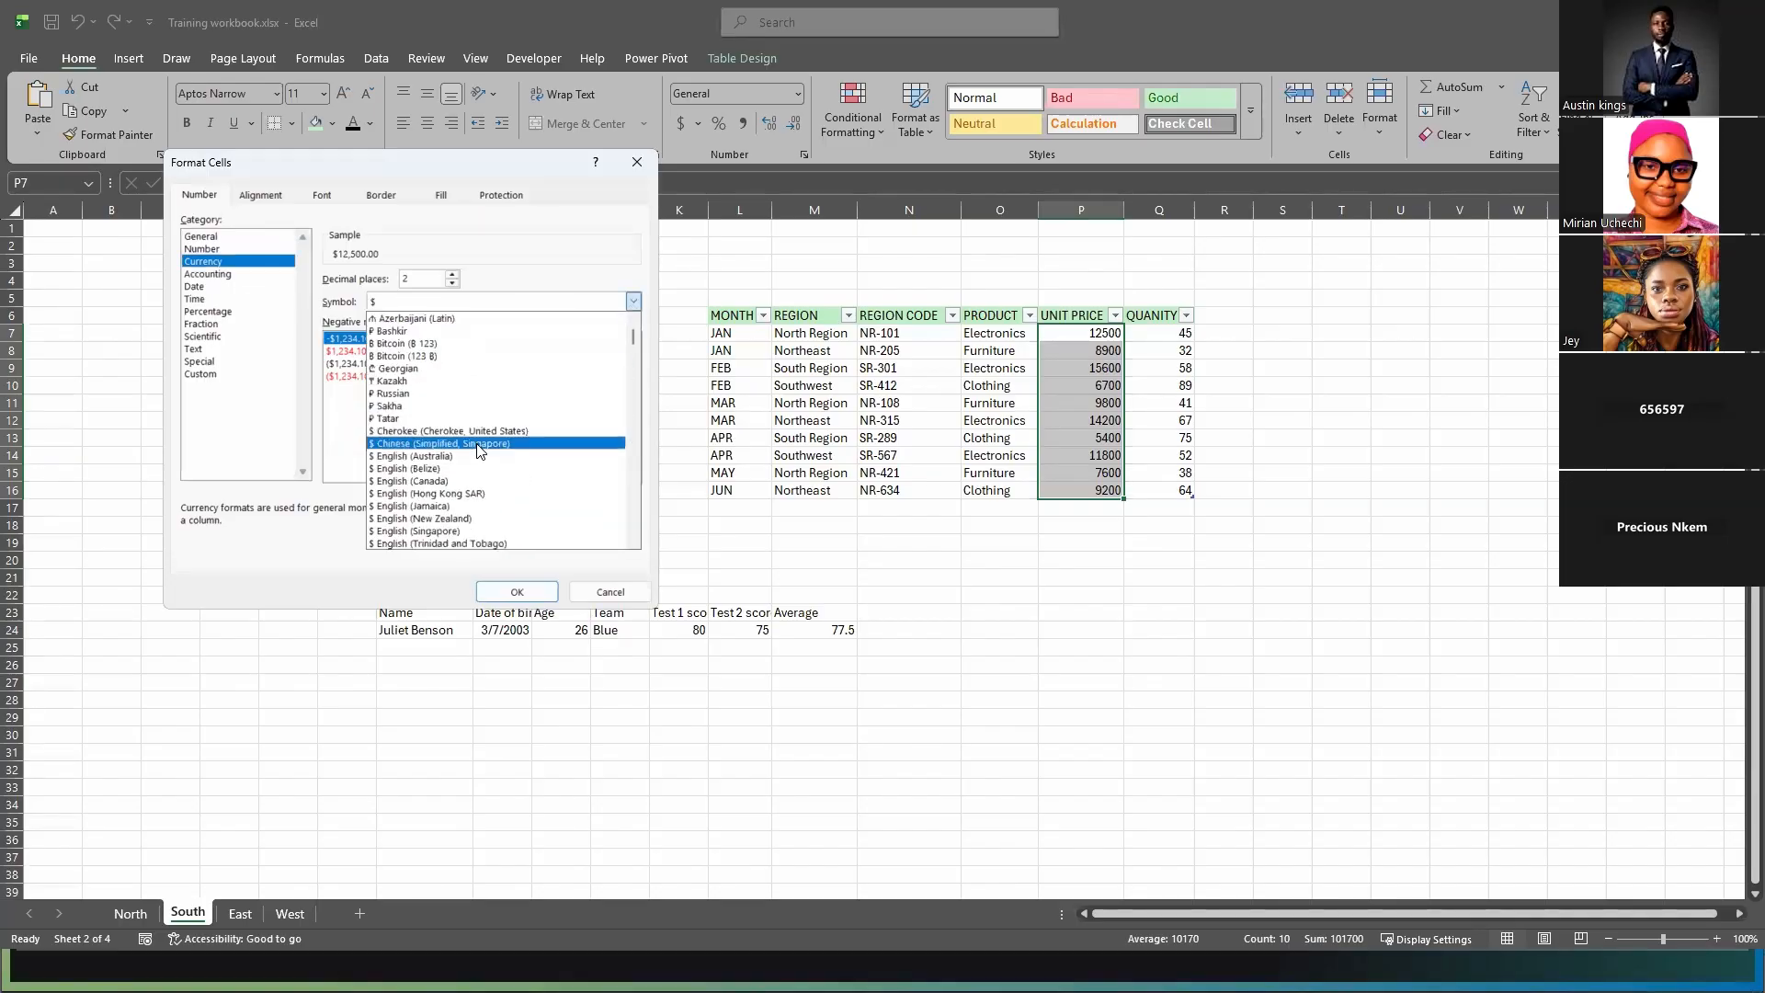
scroll(468, 454, down, 5)
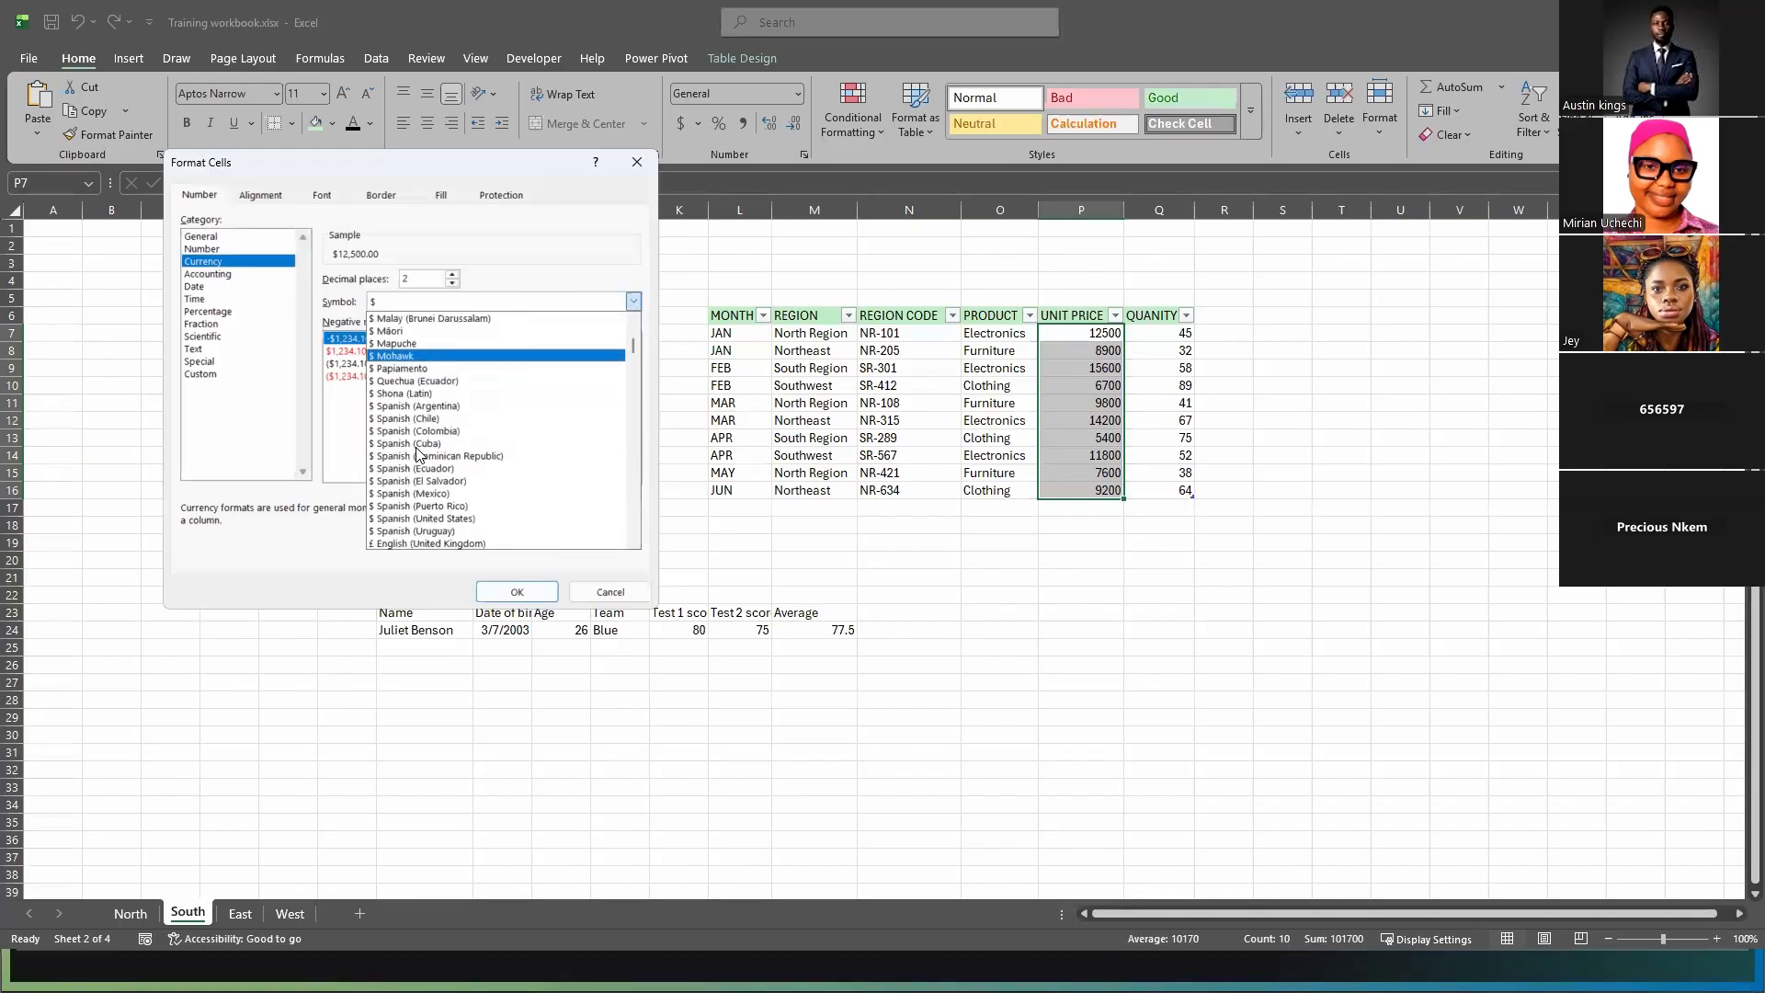
scroll(432, 454, up, 3)
scroll(418, 454, up, 7)
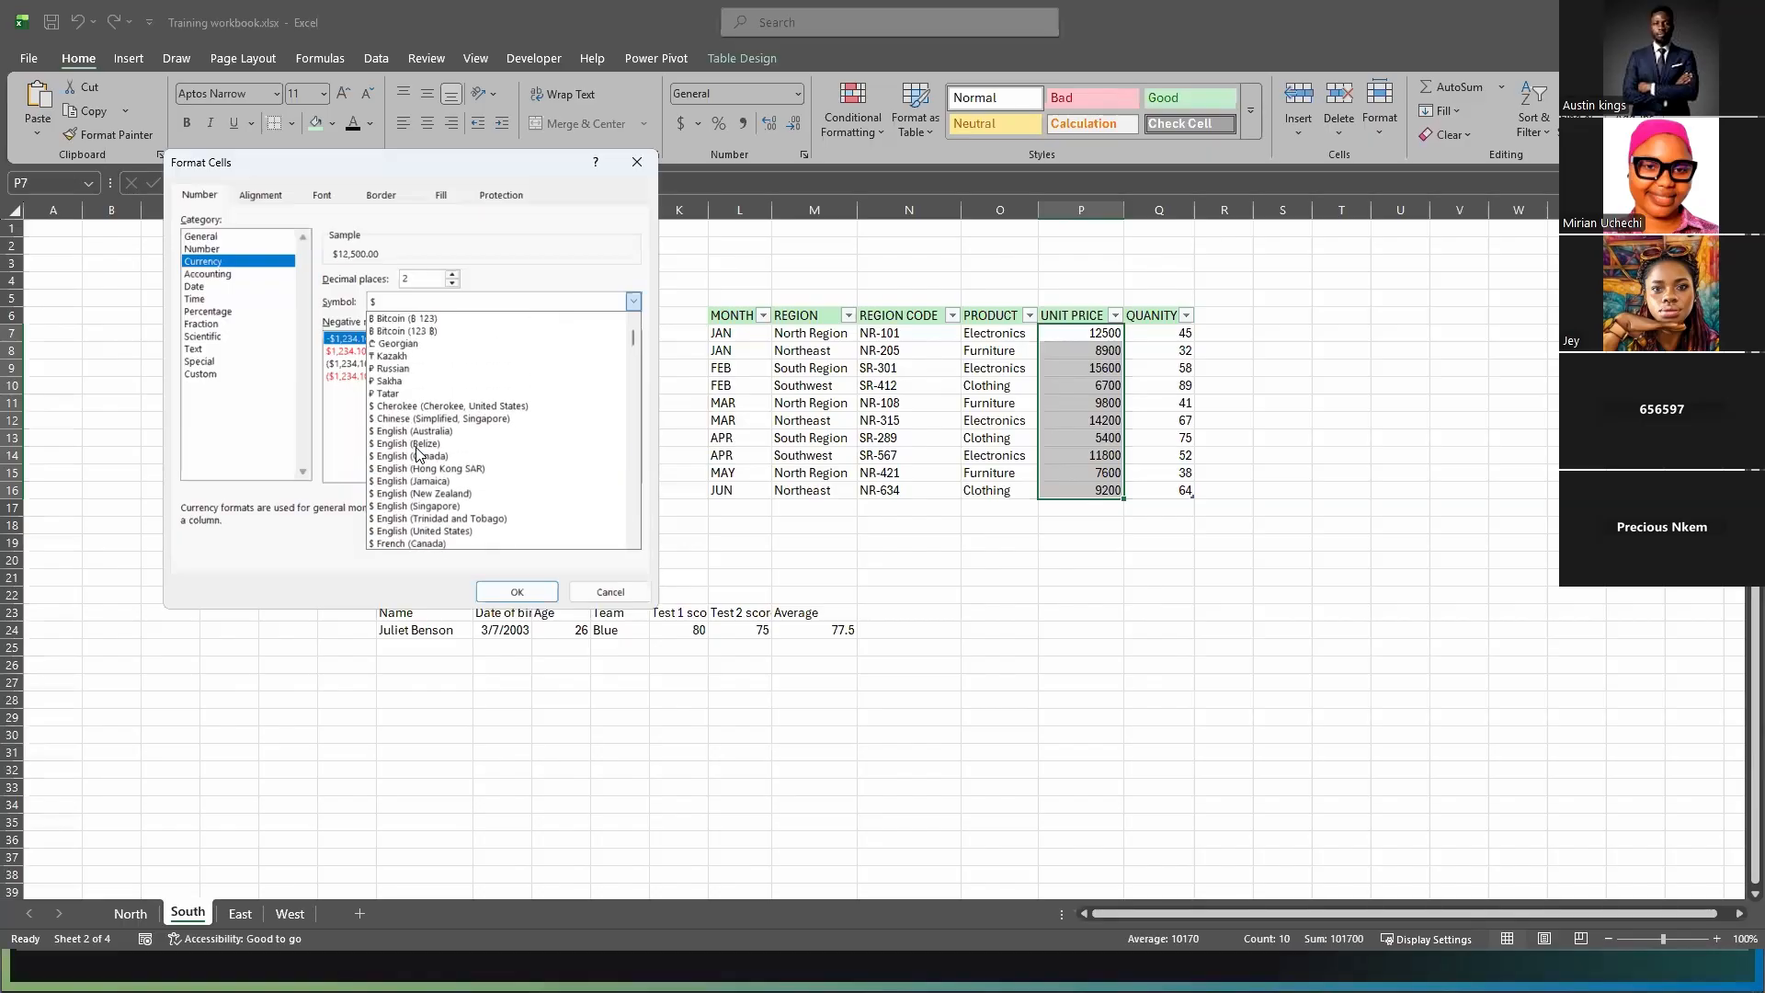
scroll(418, 454, down, 9)
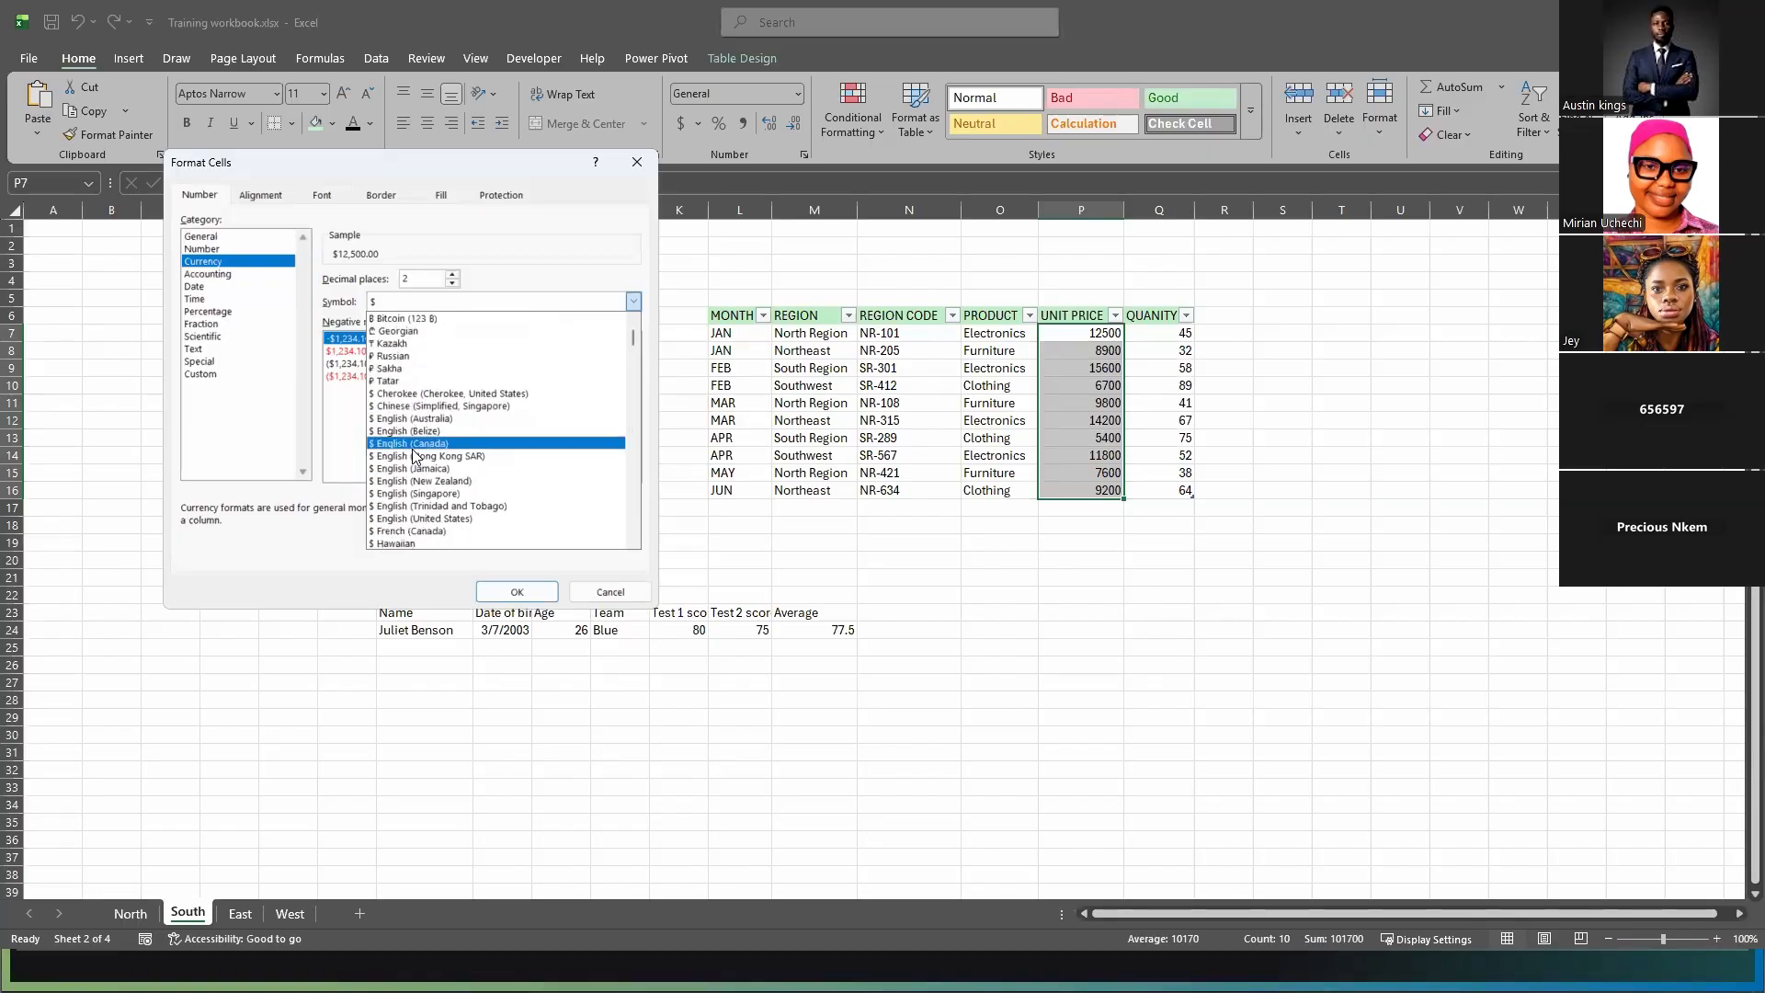
scroll(418, 464, down, 10)
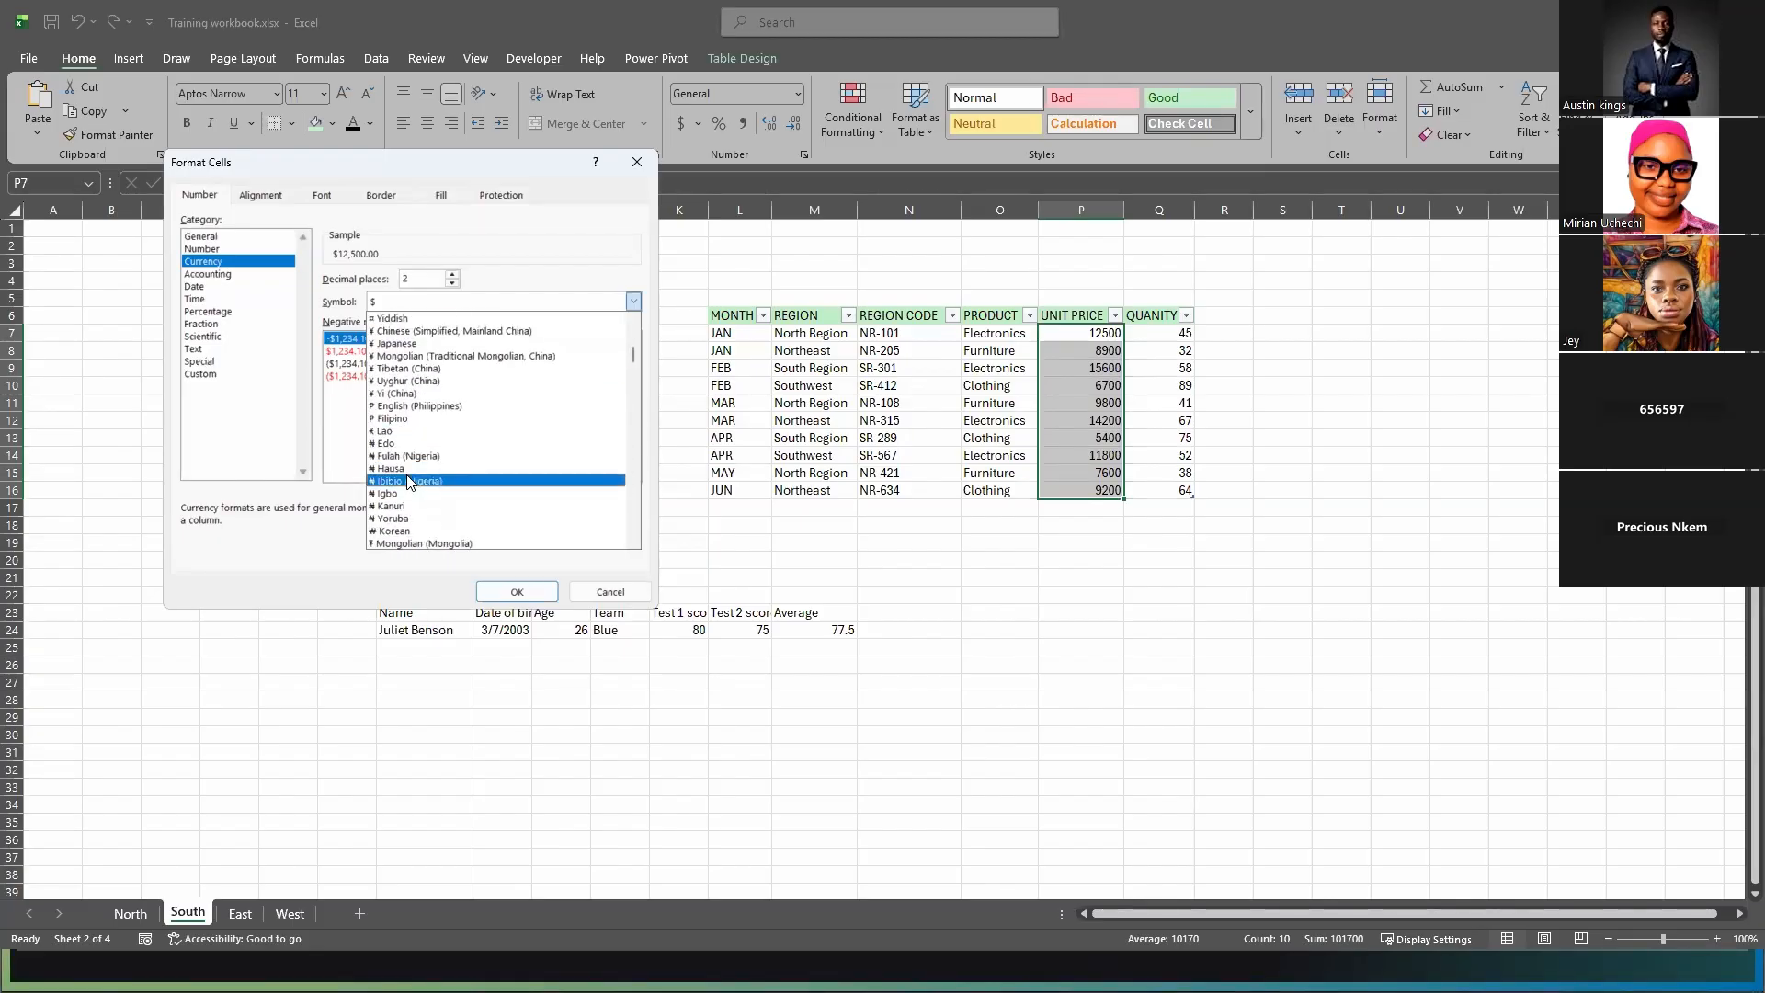
click(409, 470)
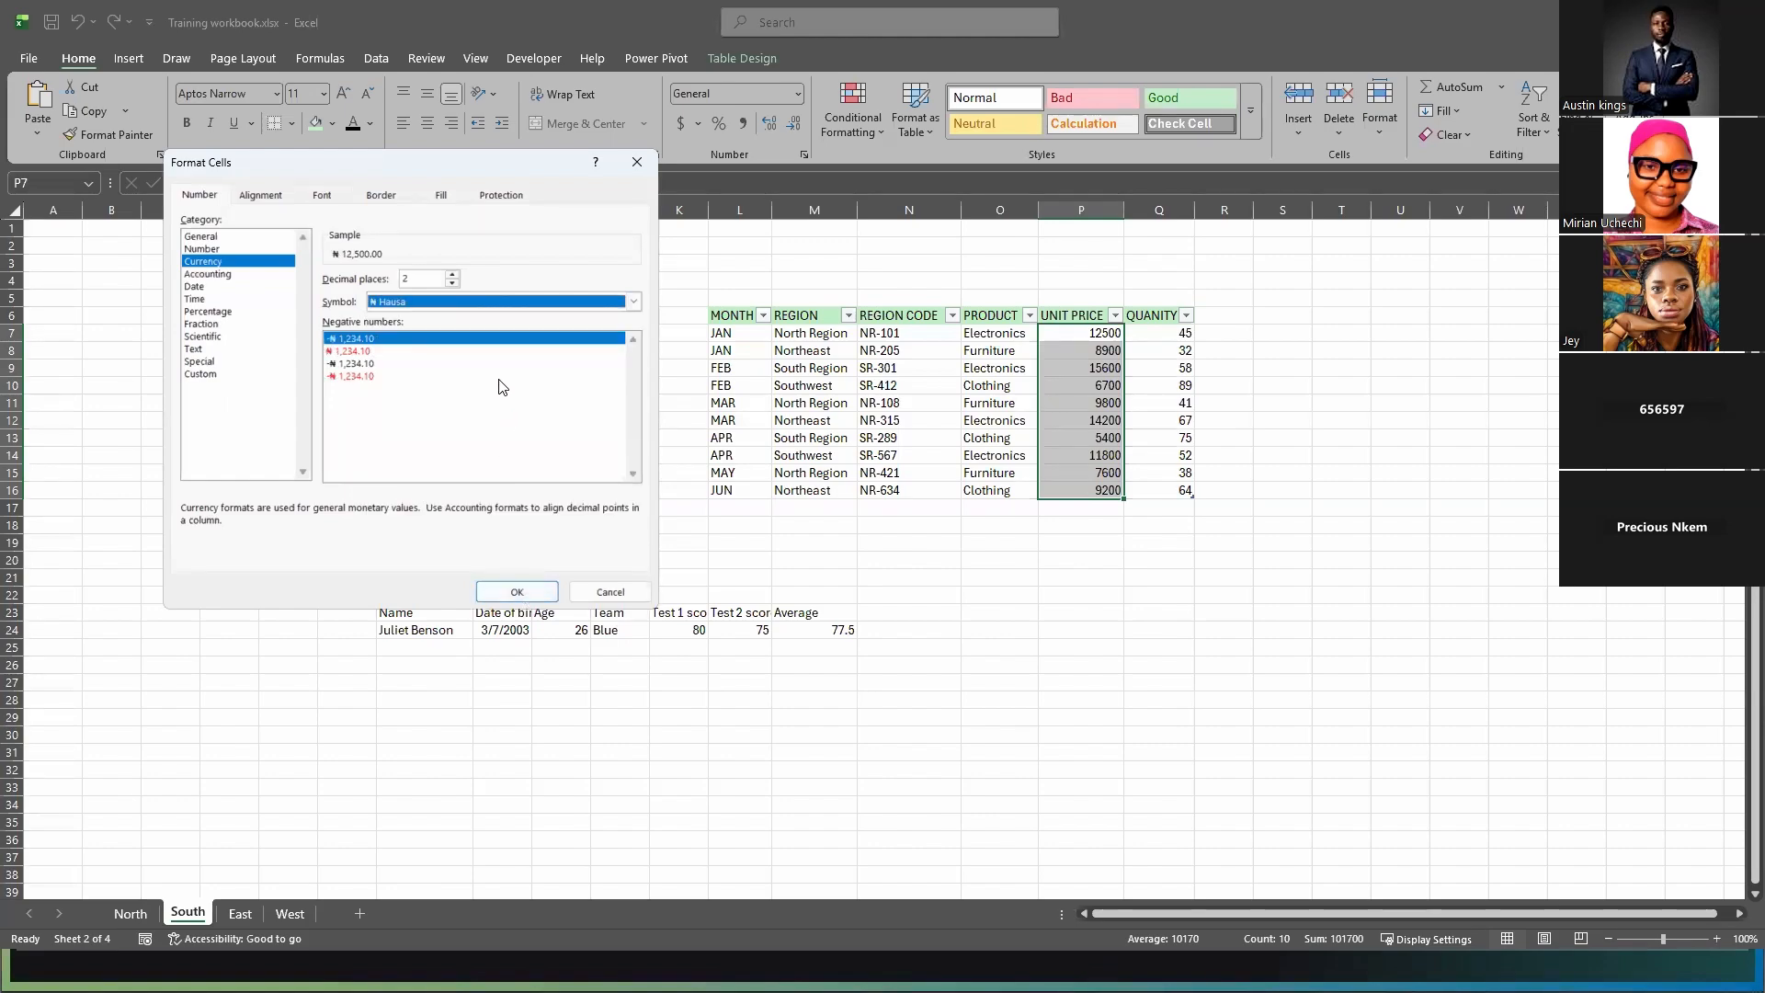
- Set the currency format's decimal places to 0 and apply it to the unit prices
click(451, 283)
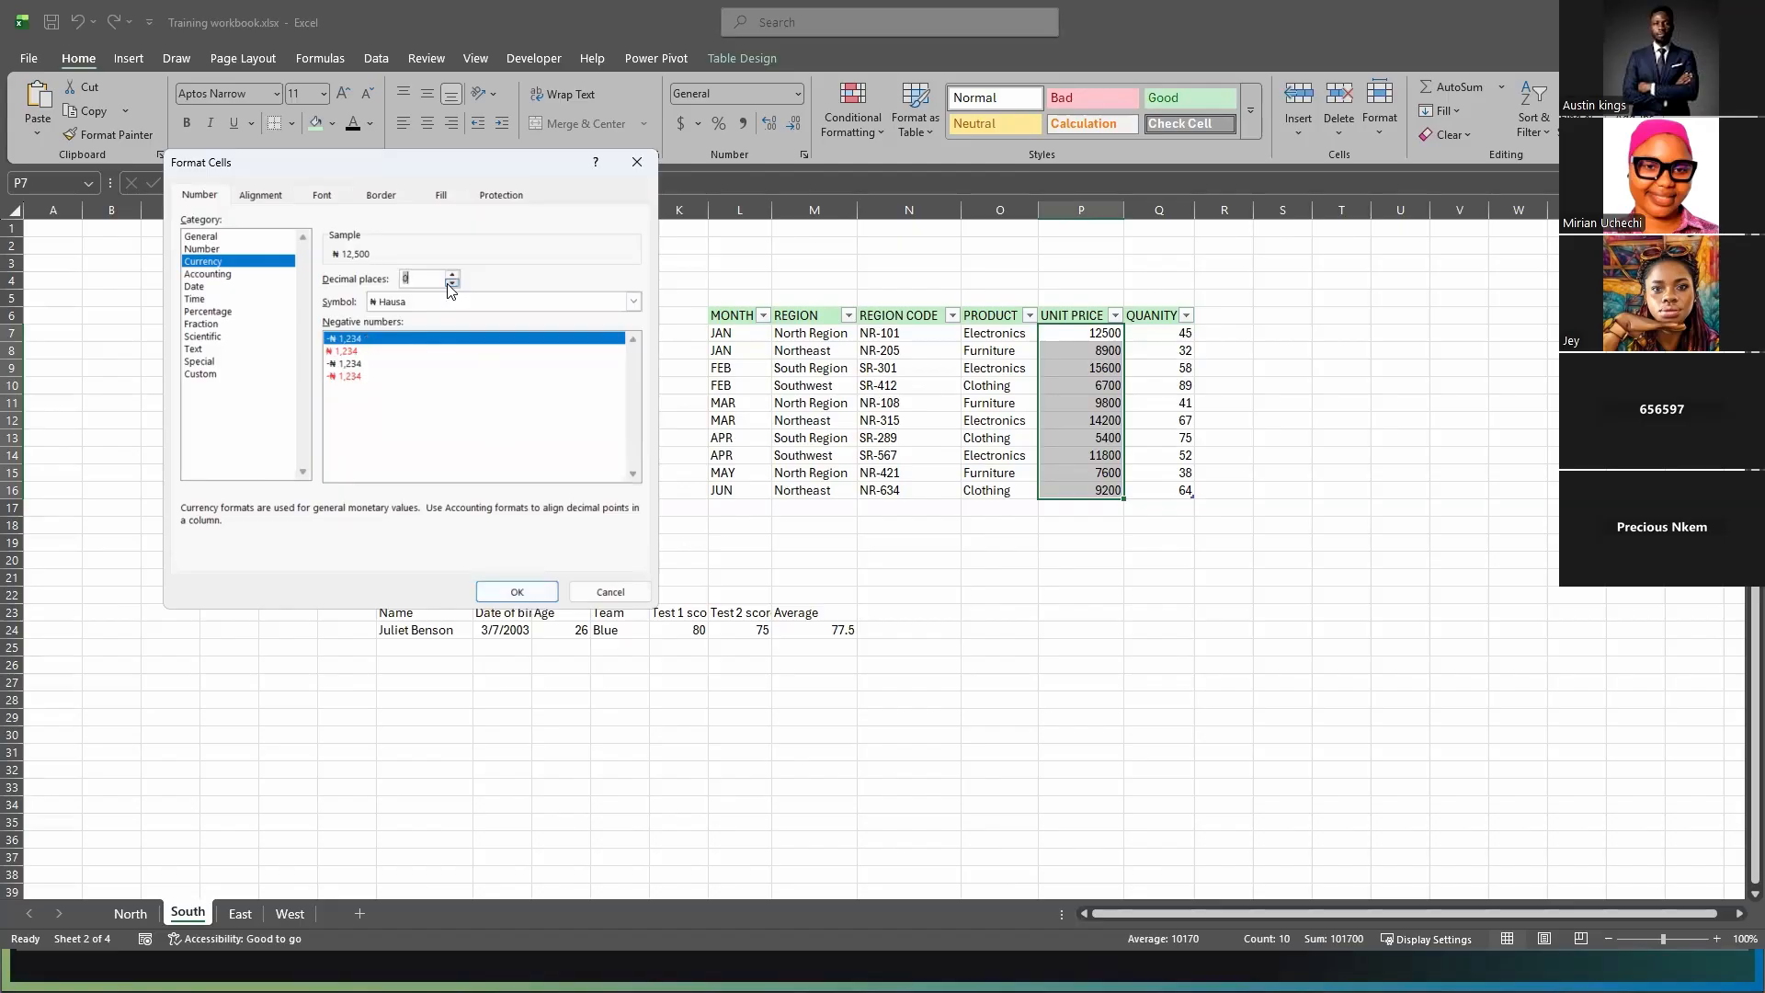
click(451, 283)
click(517, 591)
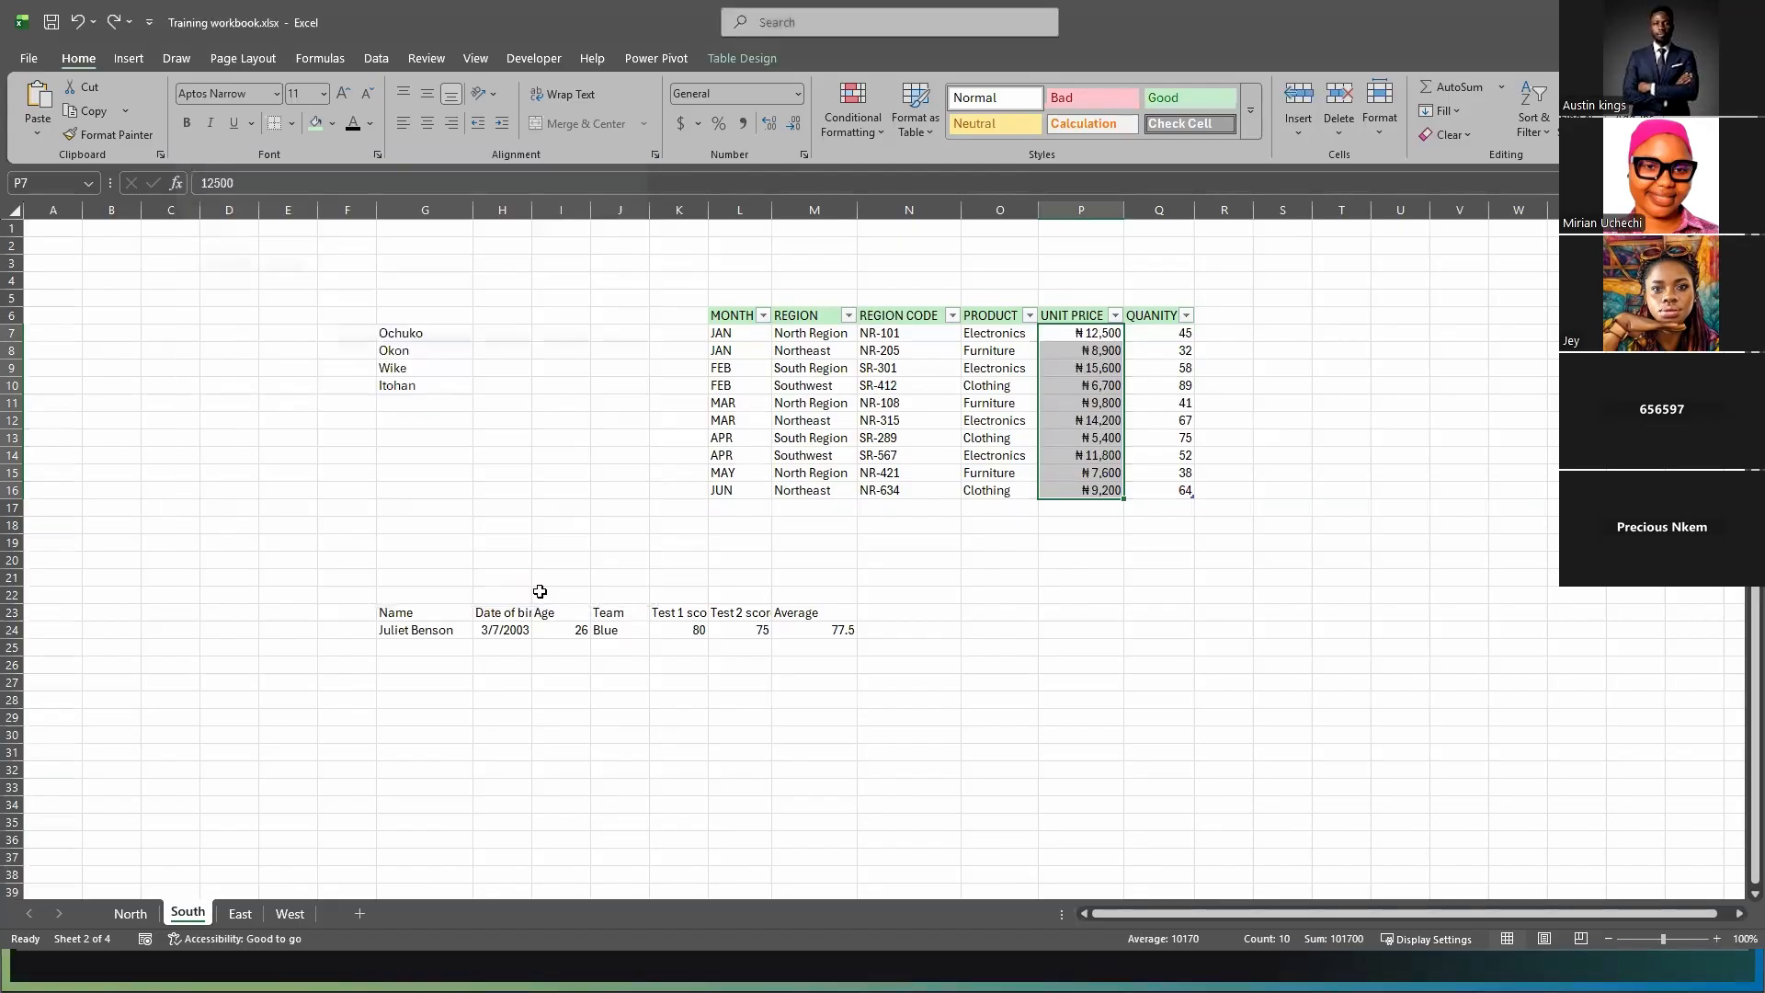
drag(1288, 594, 1248, 593)
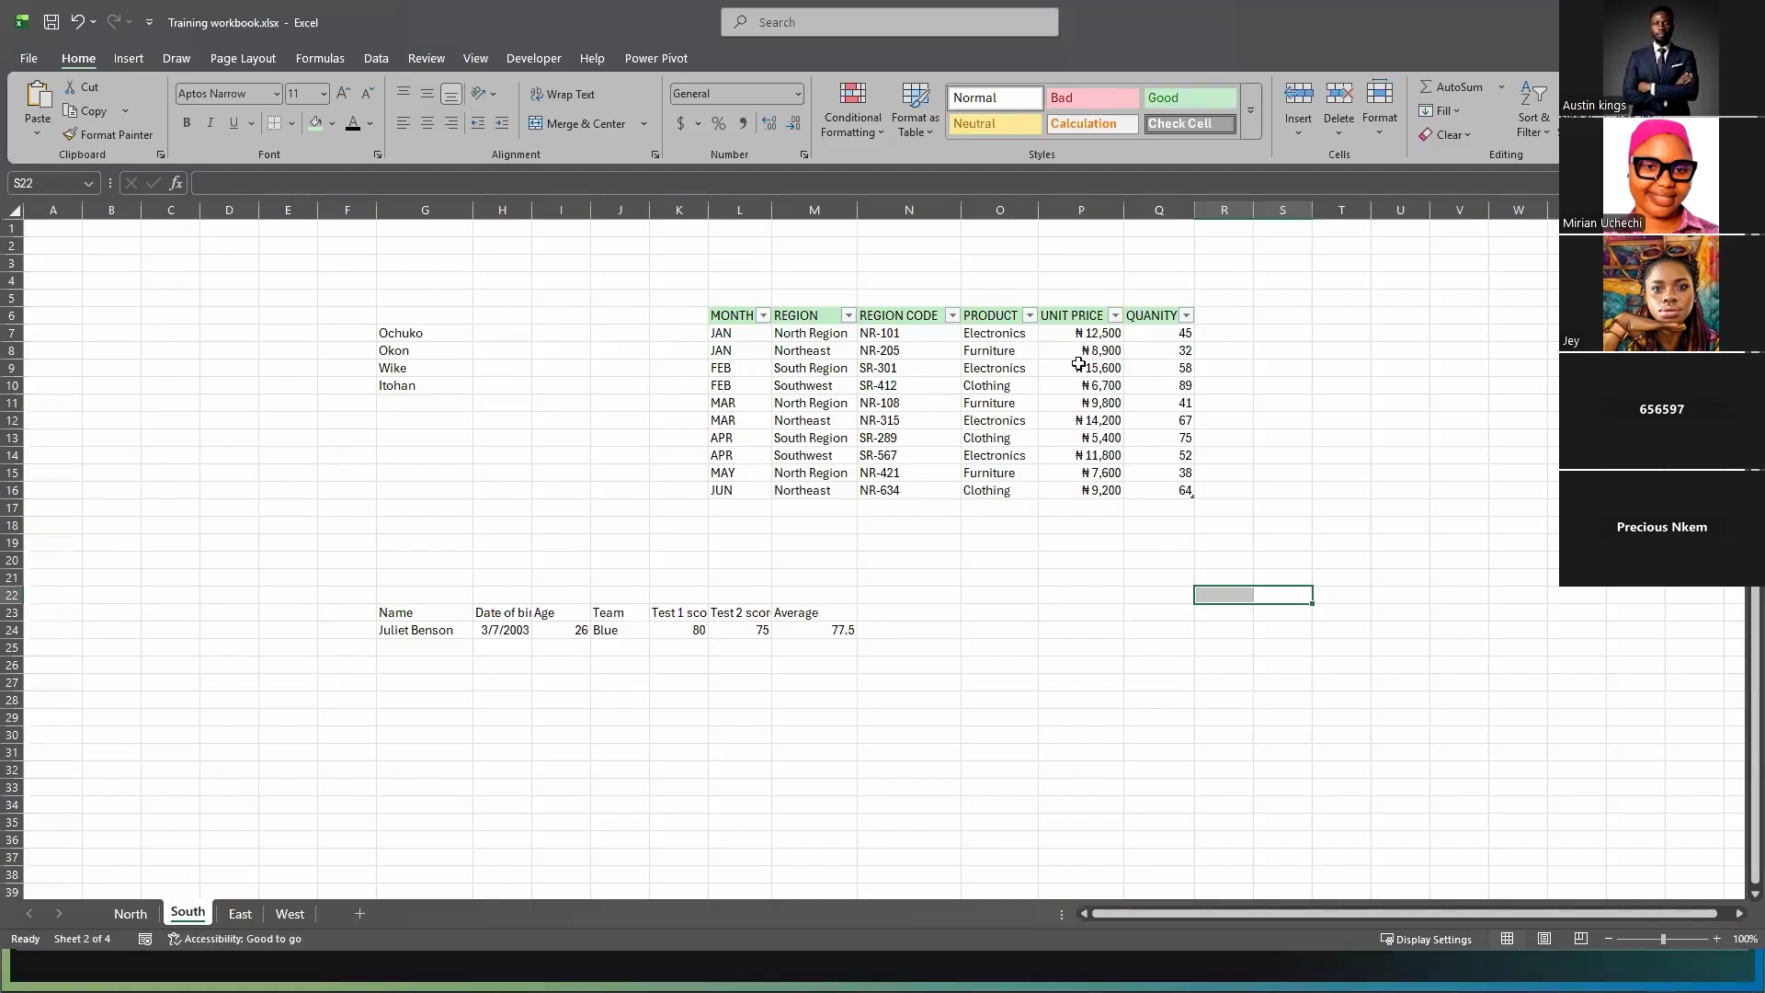
click(1103, 487)
click(1093, 438)
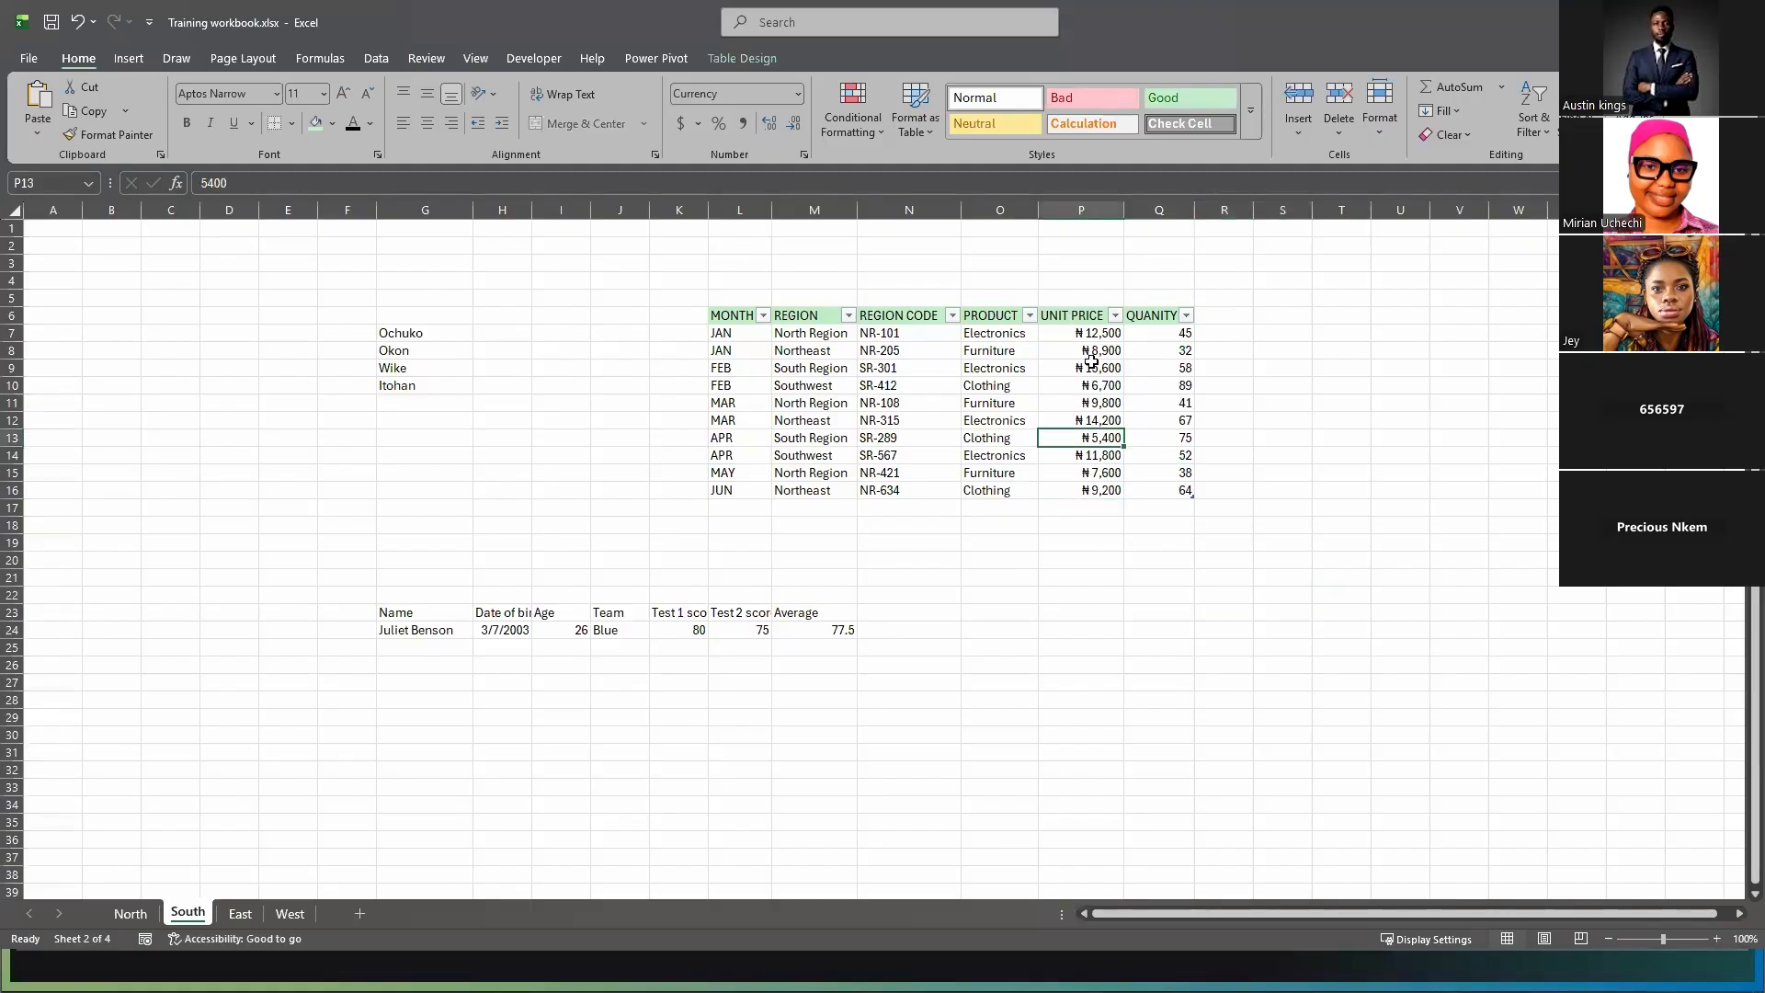
click(1093, 367)
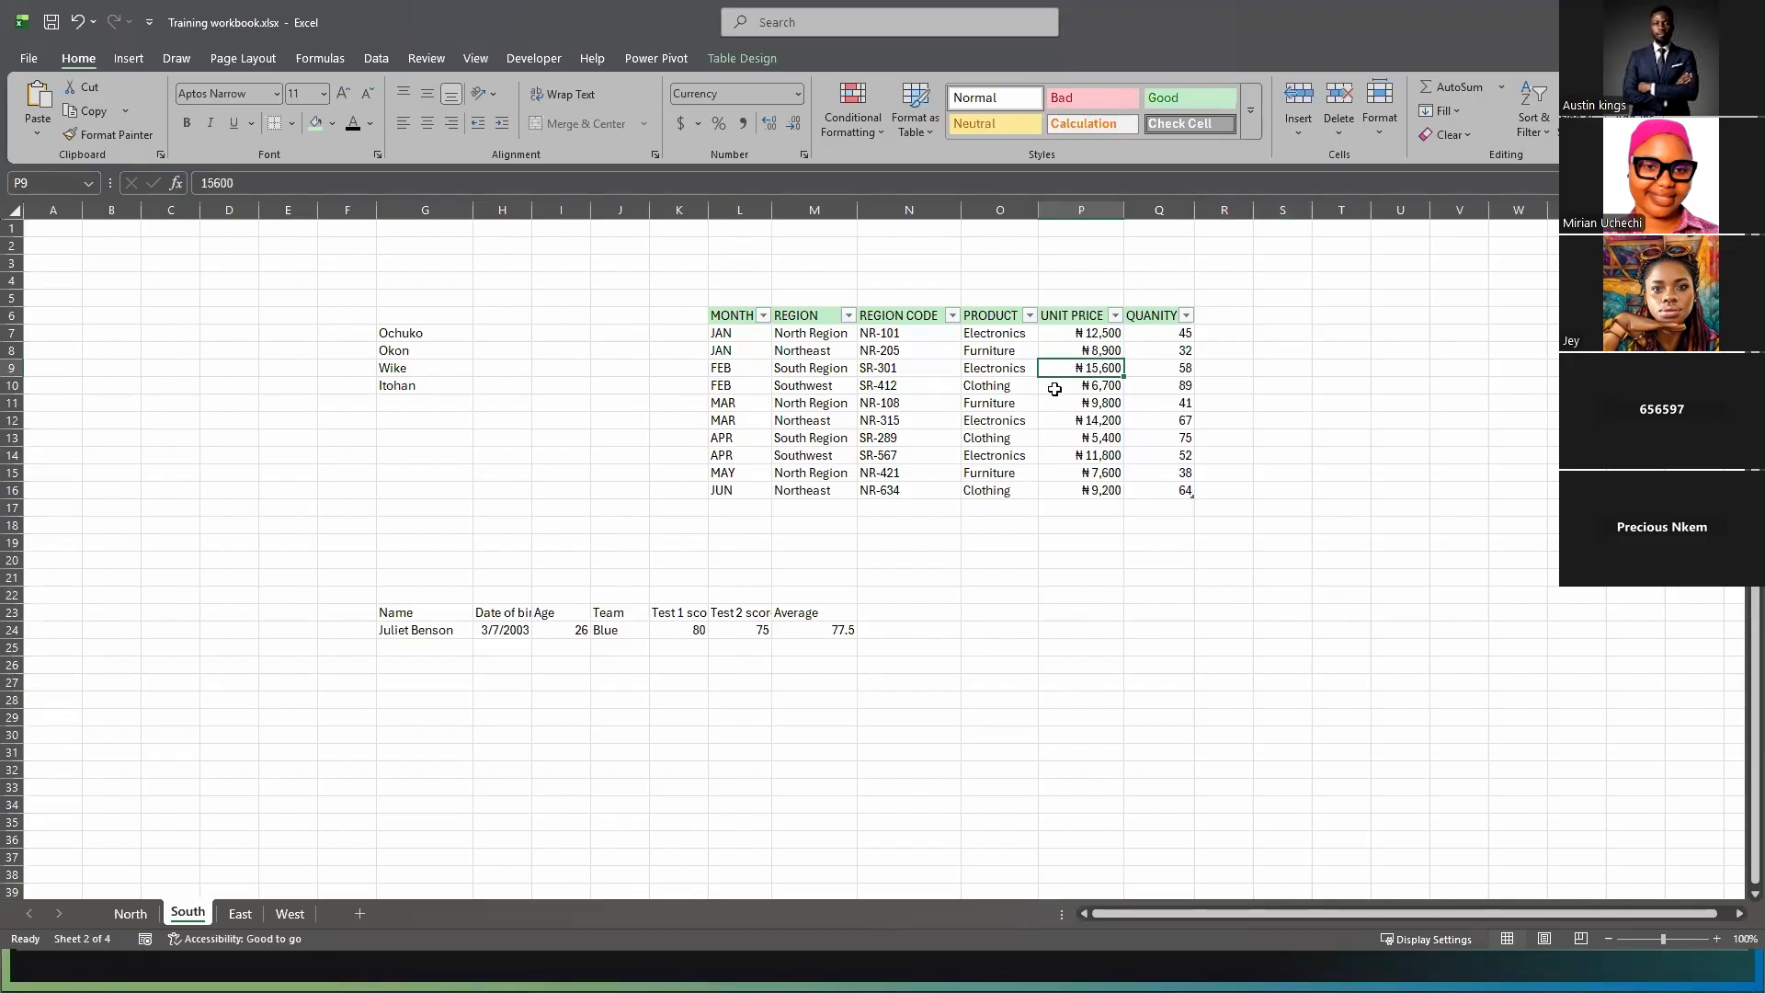
click(1090, 416)
click(1093, 438)
click(1096, 457)
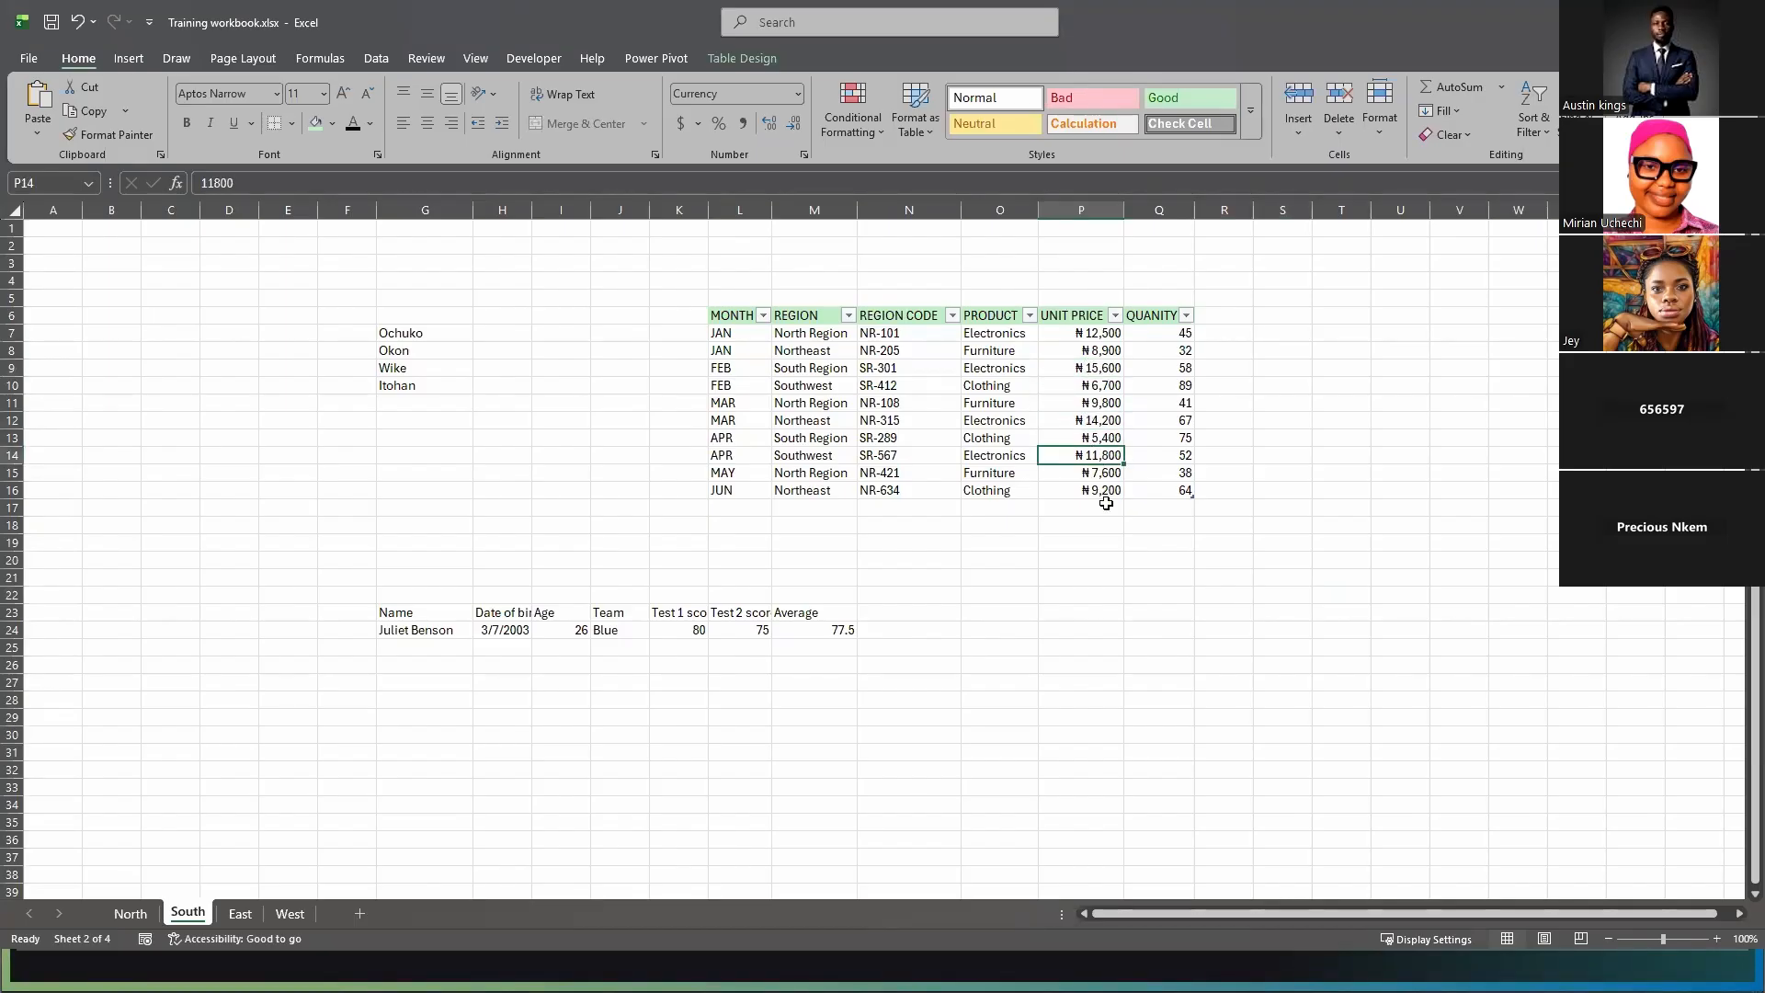
- Check the currency formatting of individual unit prices in the sales table
click(1099, 503)
click(1079, 475)
click(1081, 455)
click(1083, 420)
click(1082, 386)
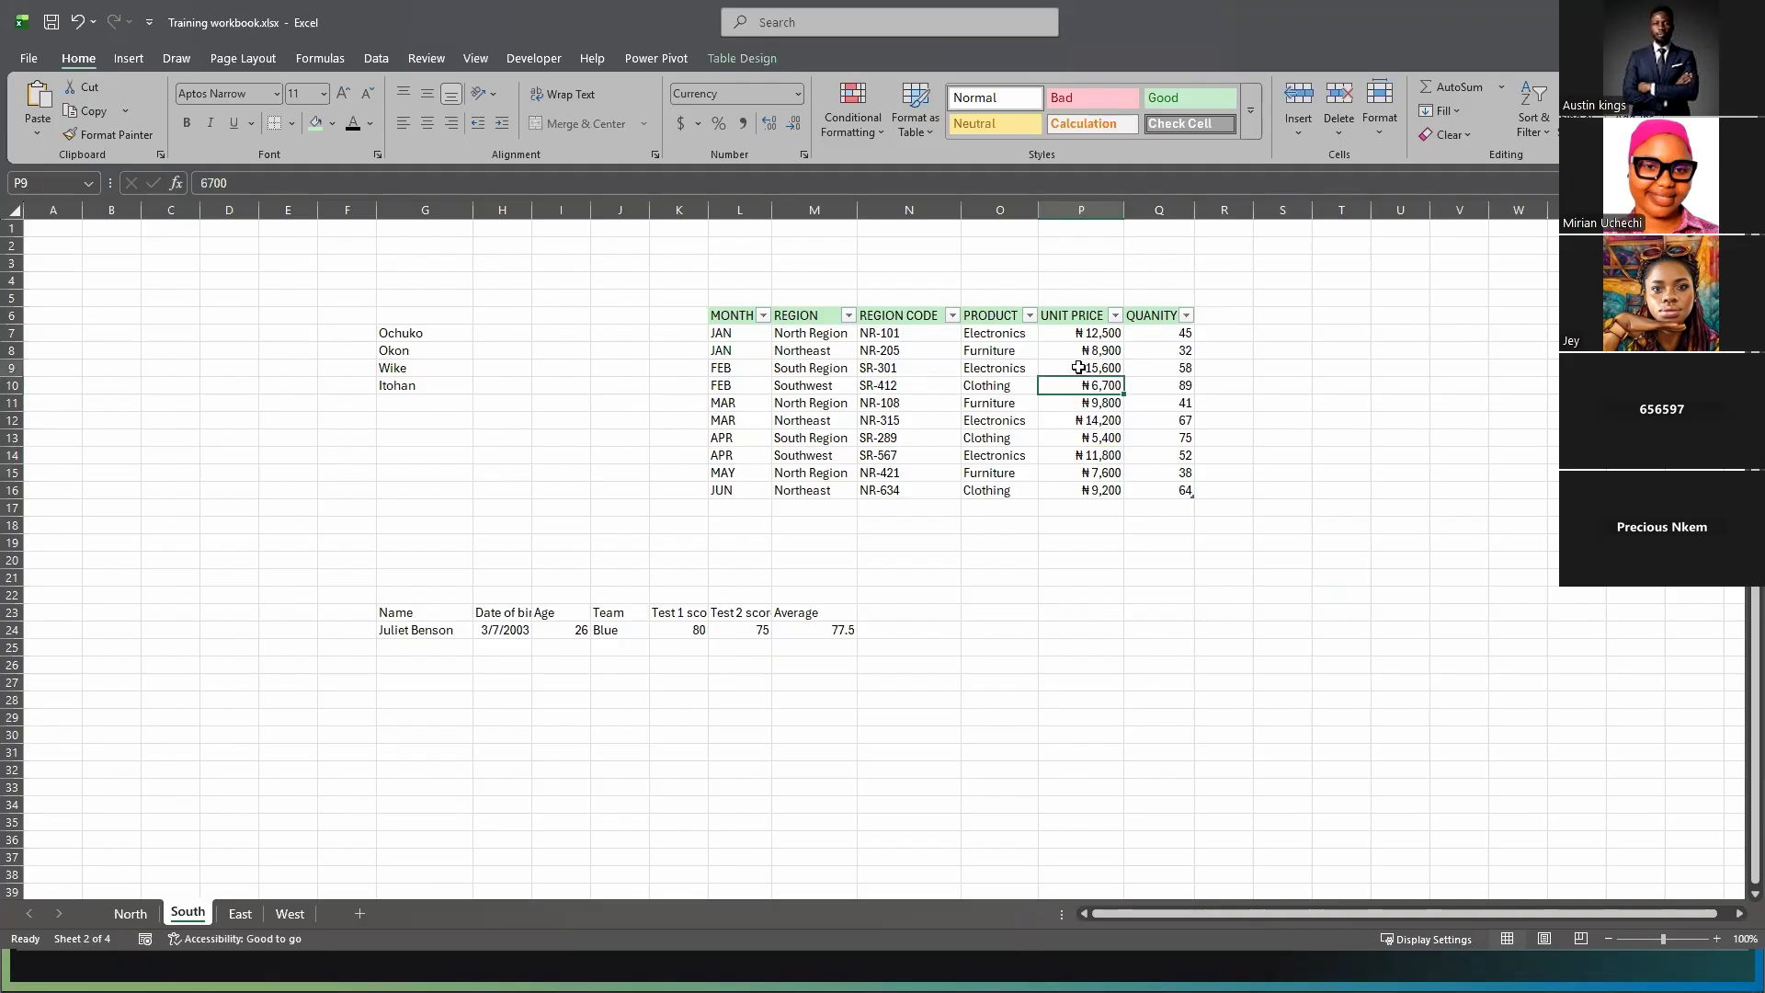
click(1079, 368)
click(1072, 338)
click(1076, 438)
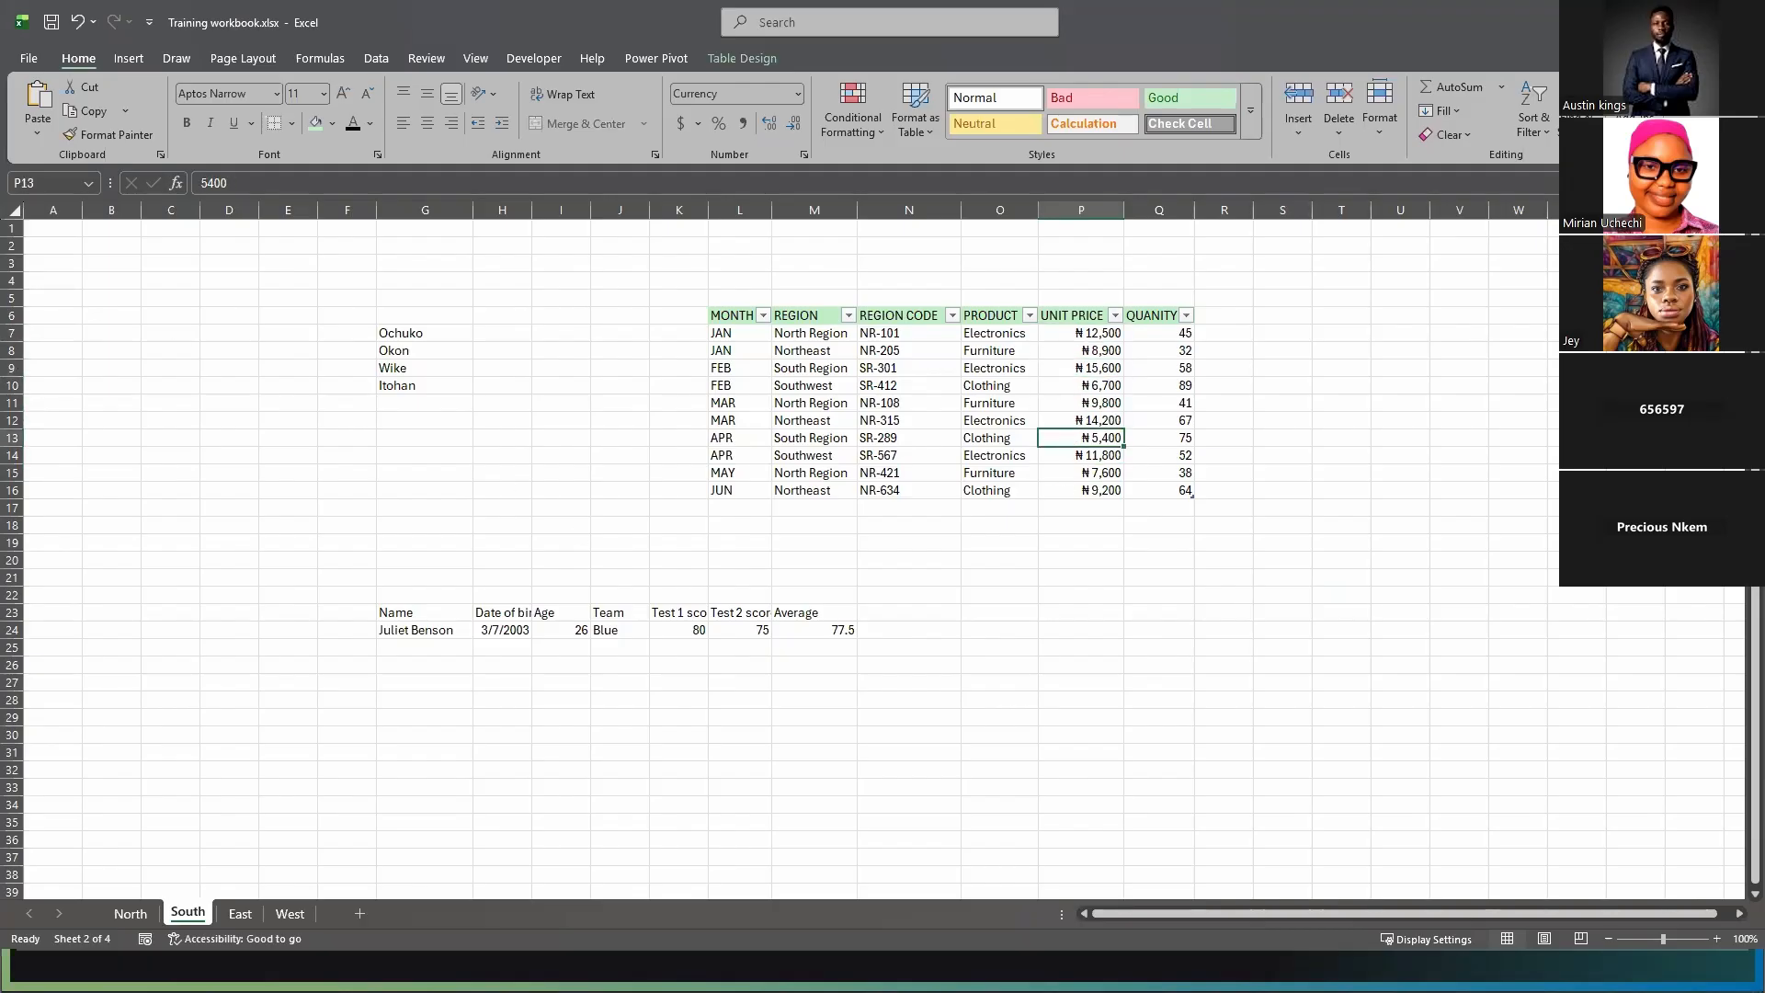
- Format the date of birth in H24 with the long date type *Wednesday, March 14, 2012
click(488, 635)
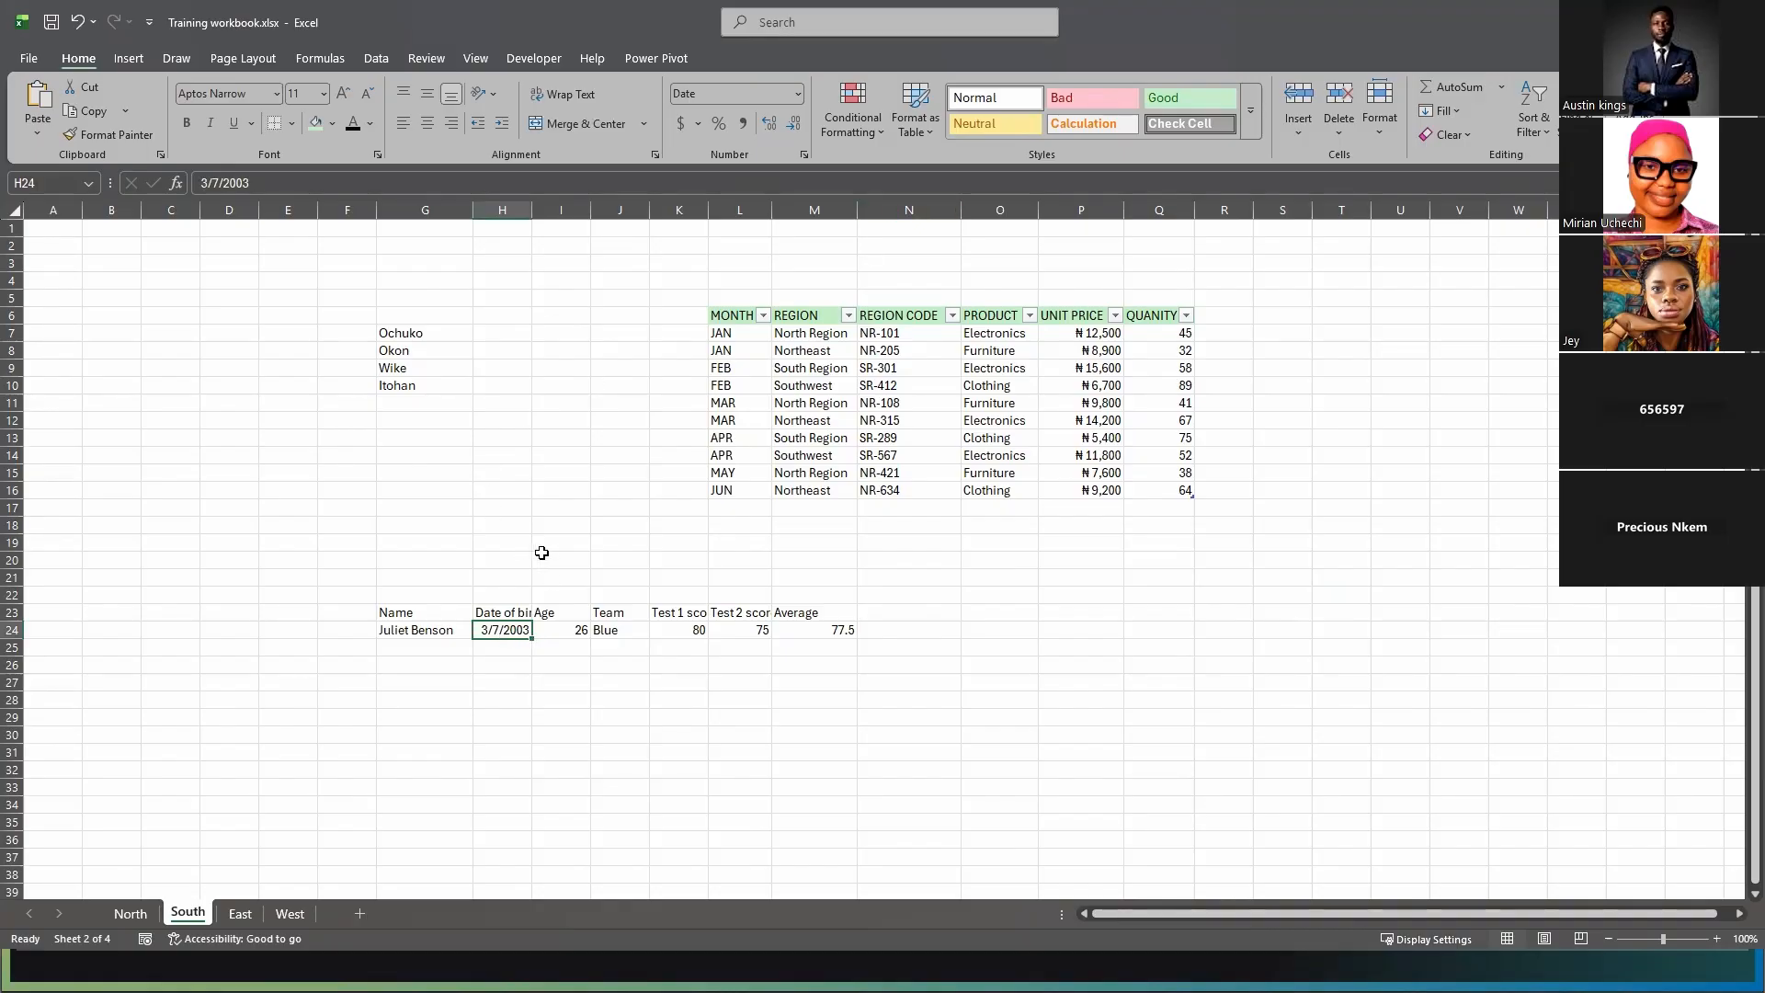
click(798, 98)
click(801, 101)
click(804, 156)
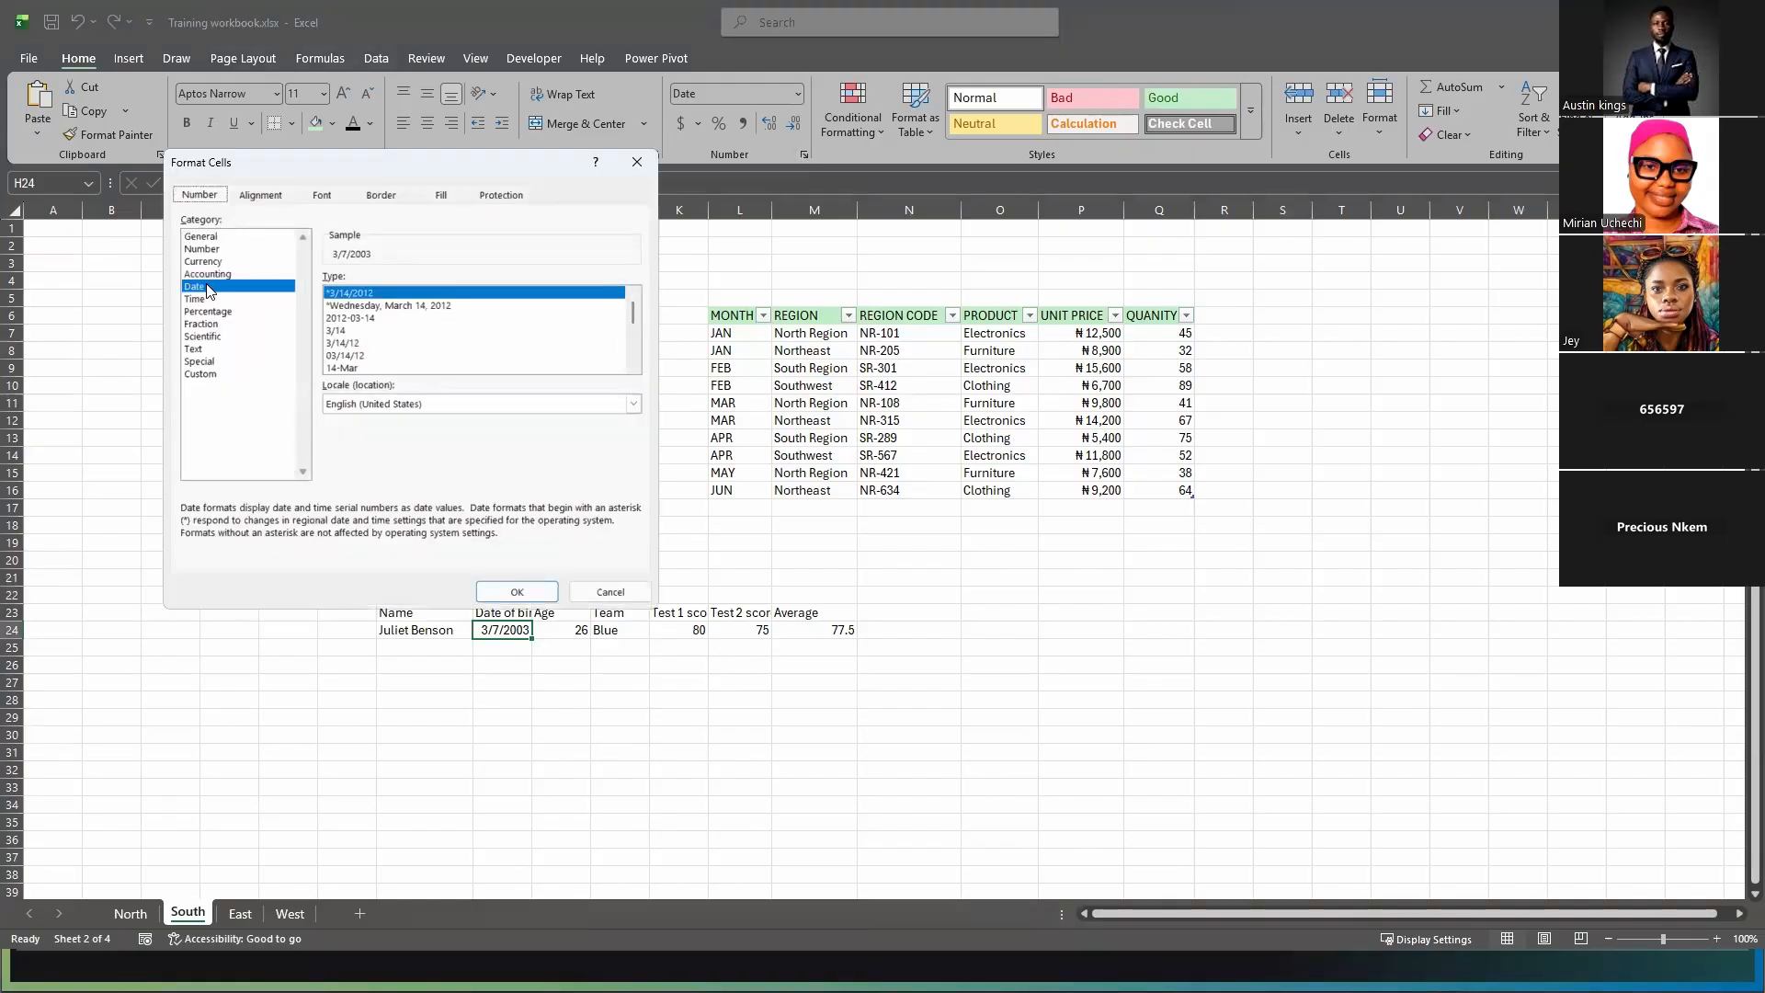
click(395, 309)
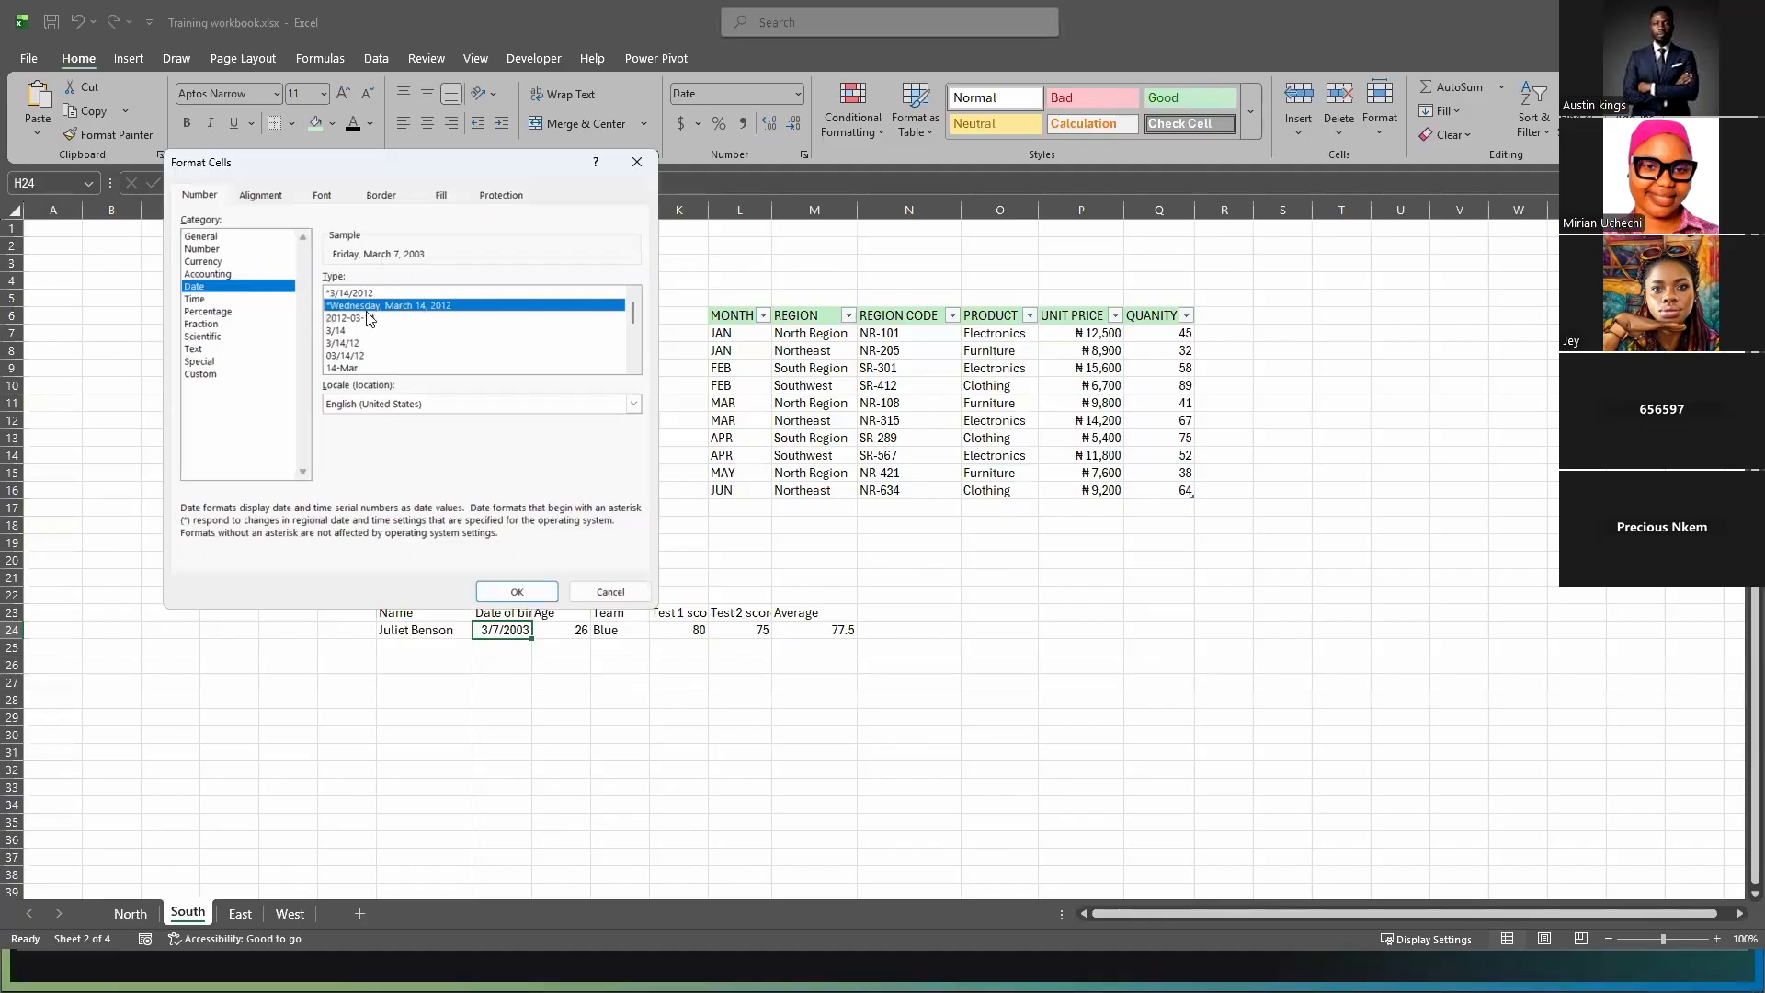
click(488, 593)
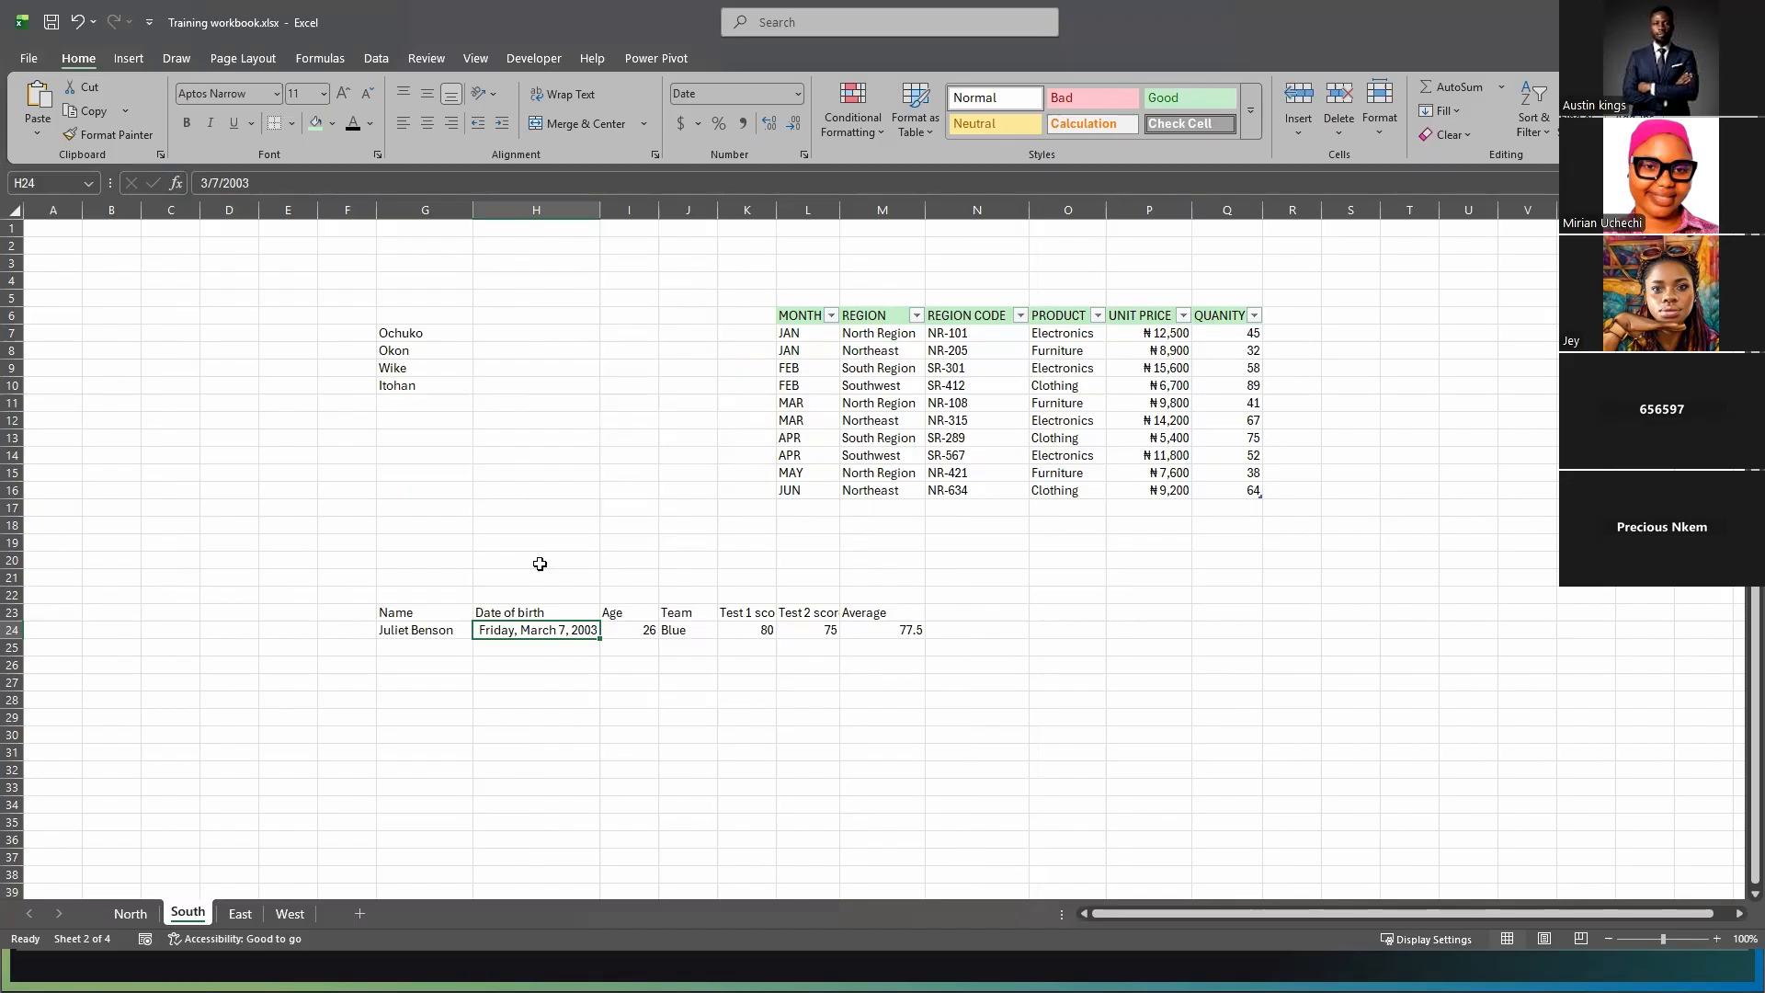
click(525, 649)
click(518, 629)
click(706, 260)
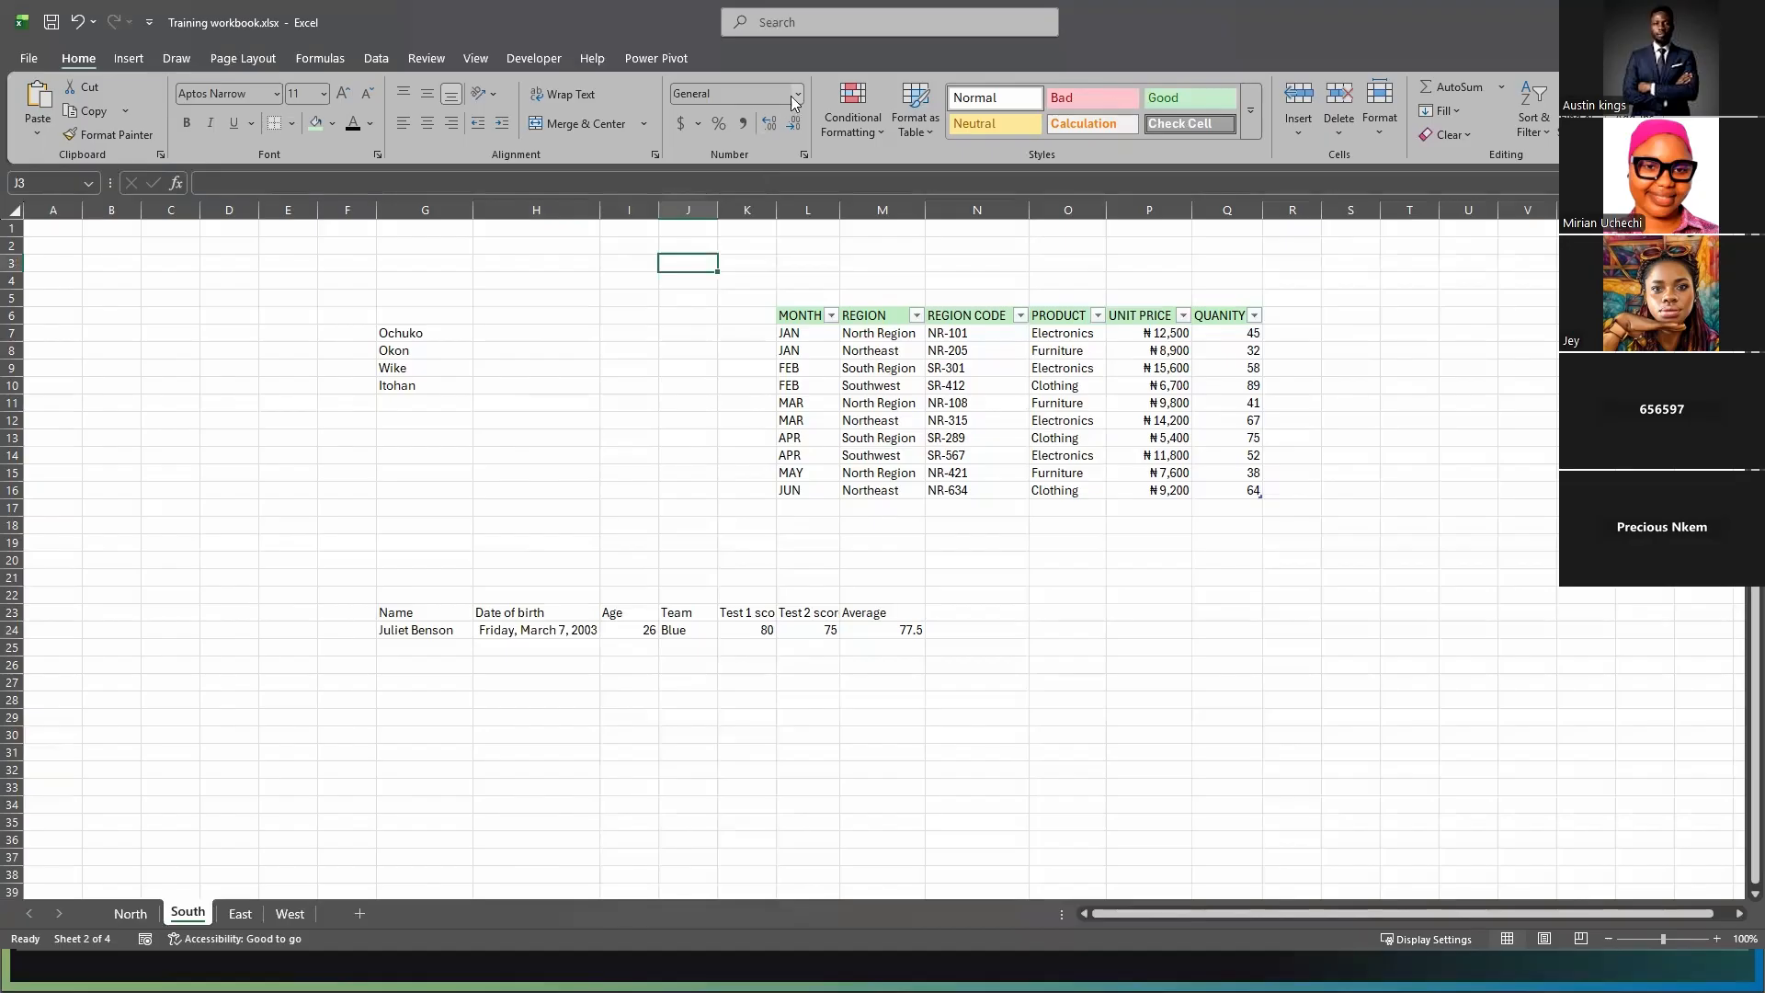
- Format the date of birth in H24 with the month-year date type Mar-12
click(552, 628)
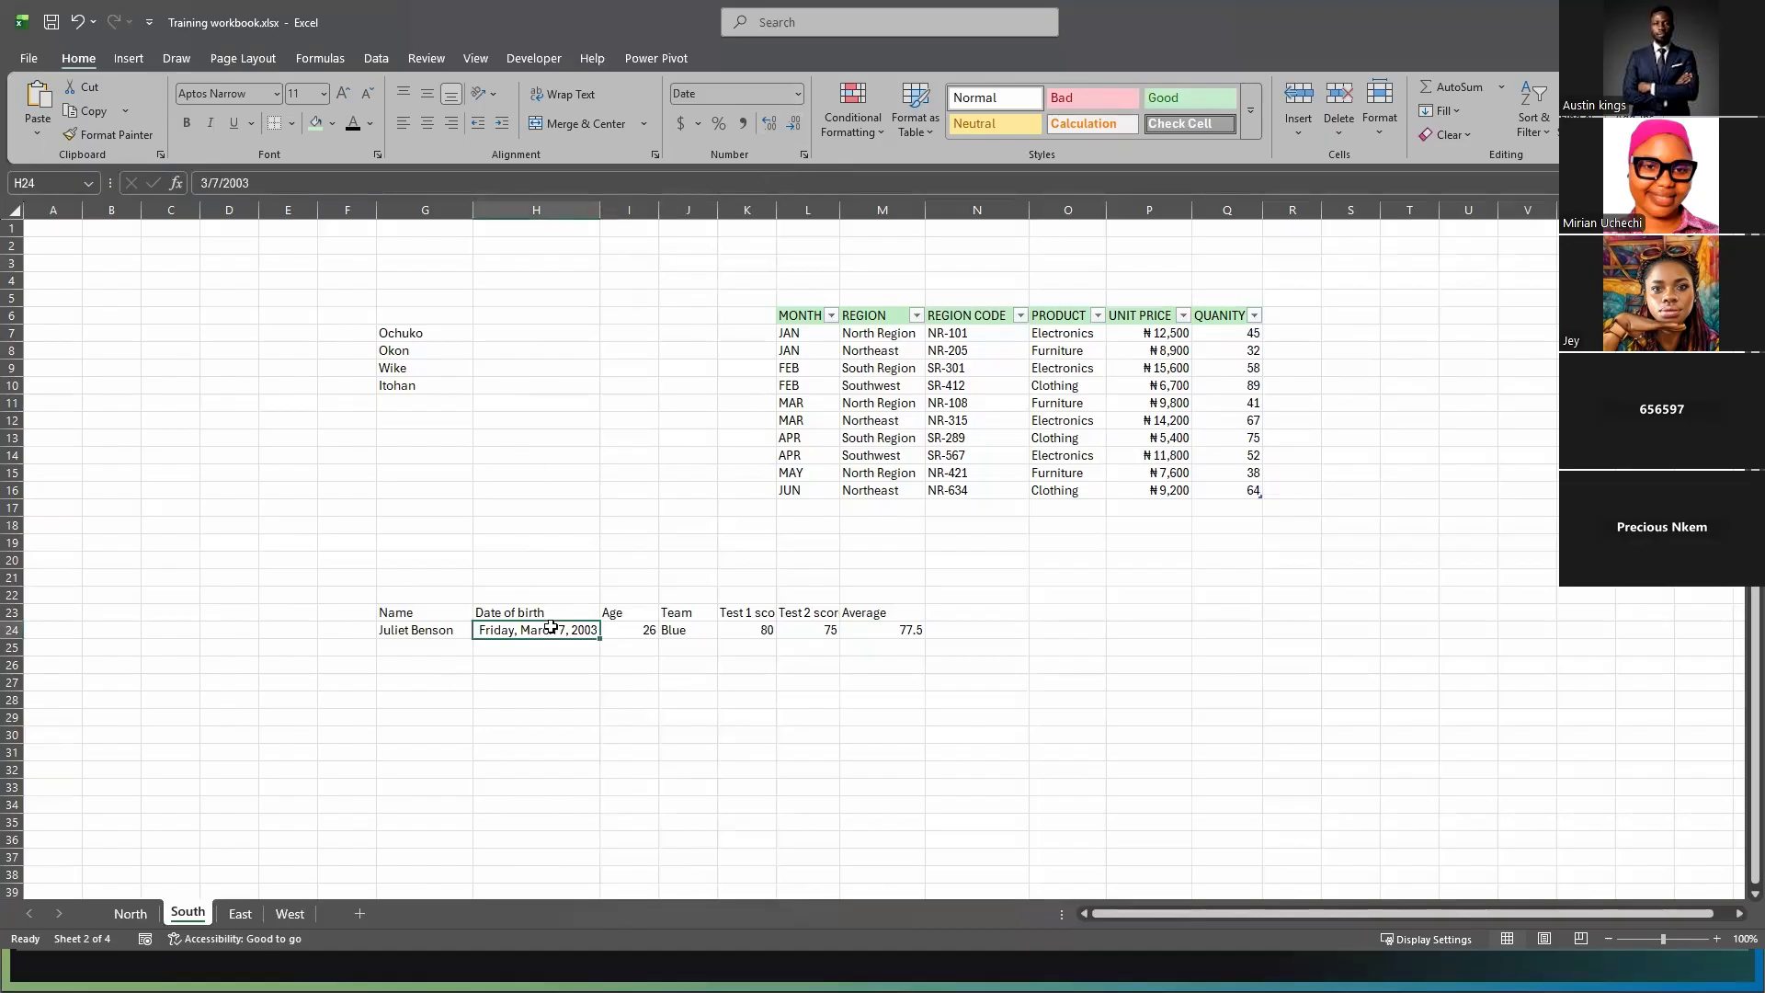
click(802, 154)
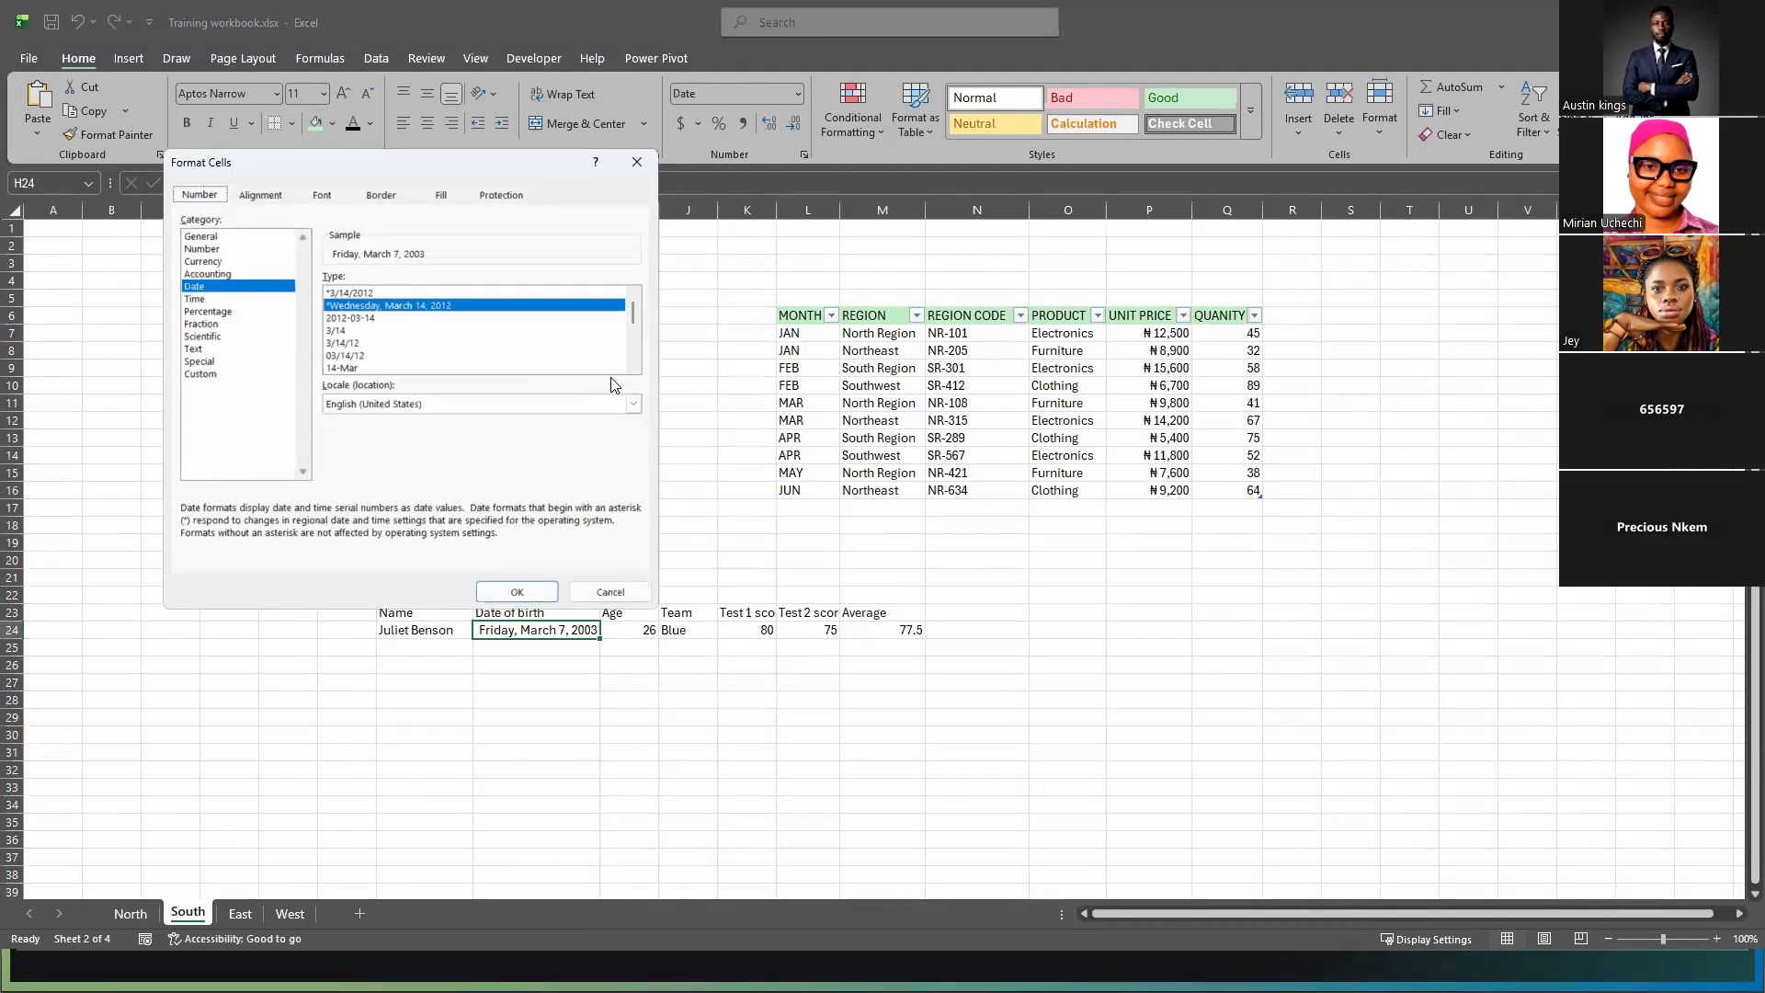
scroll(588, 335, down, 4)
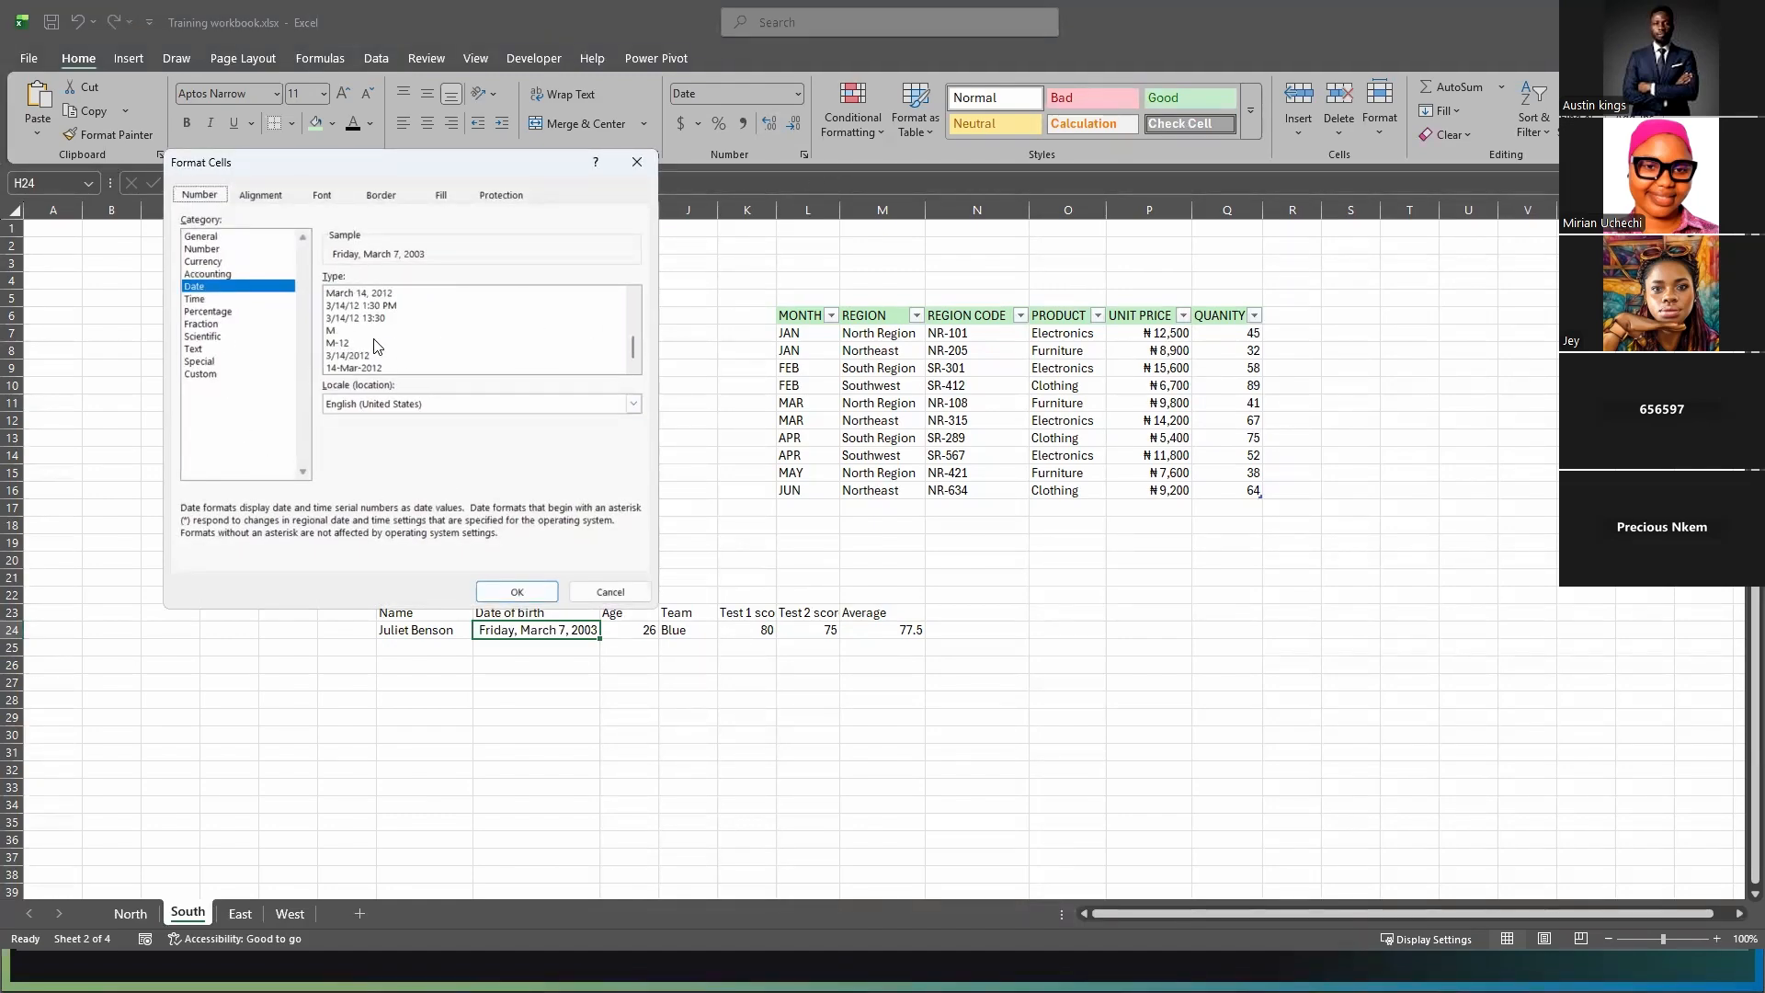
scroll(376, 346, up, 1)
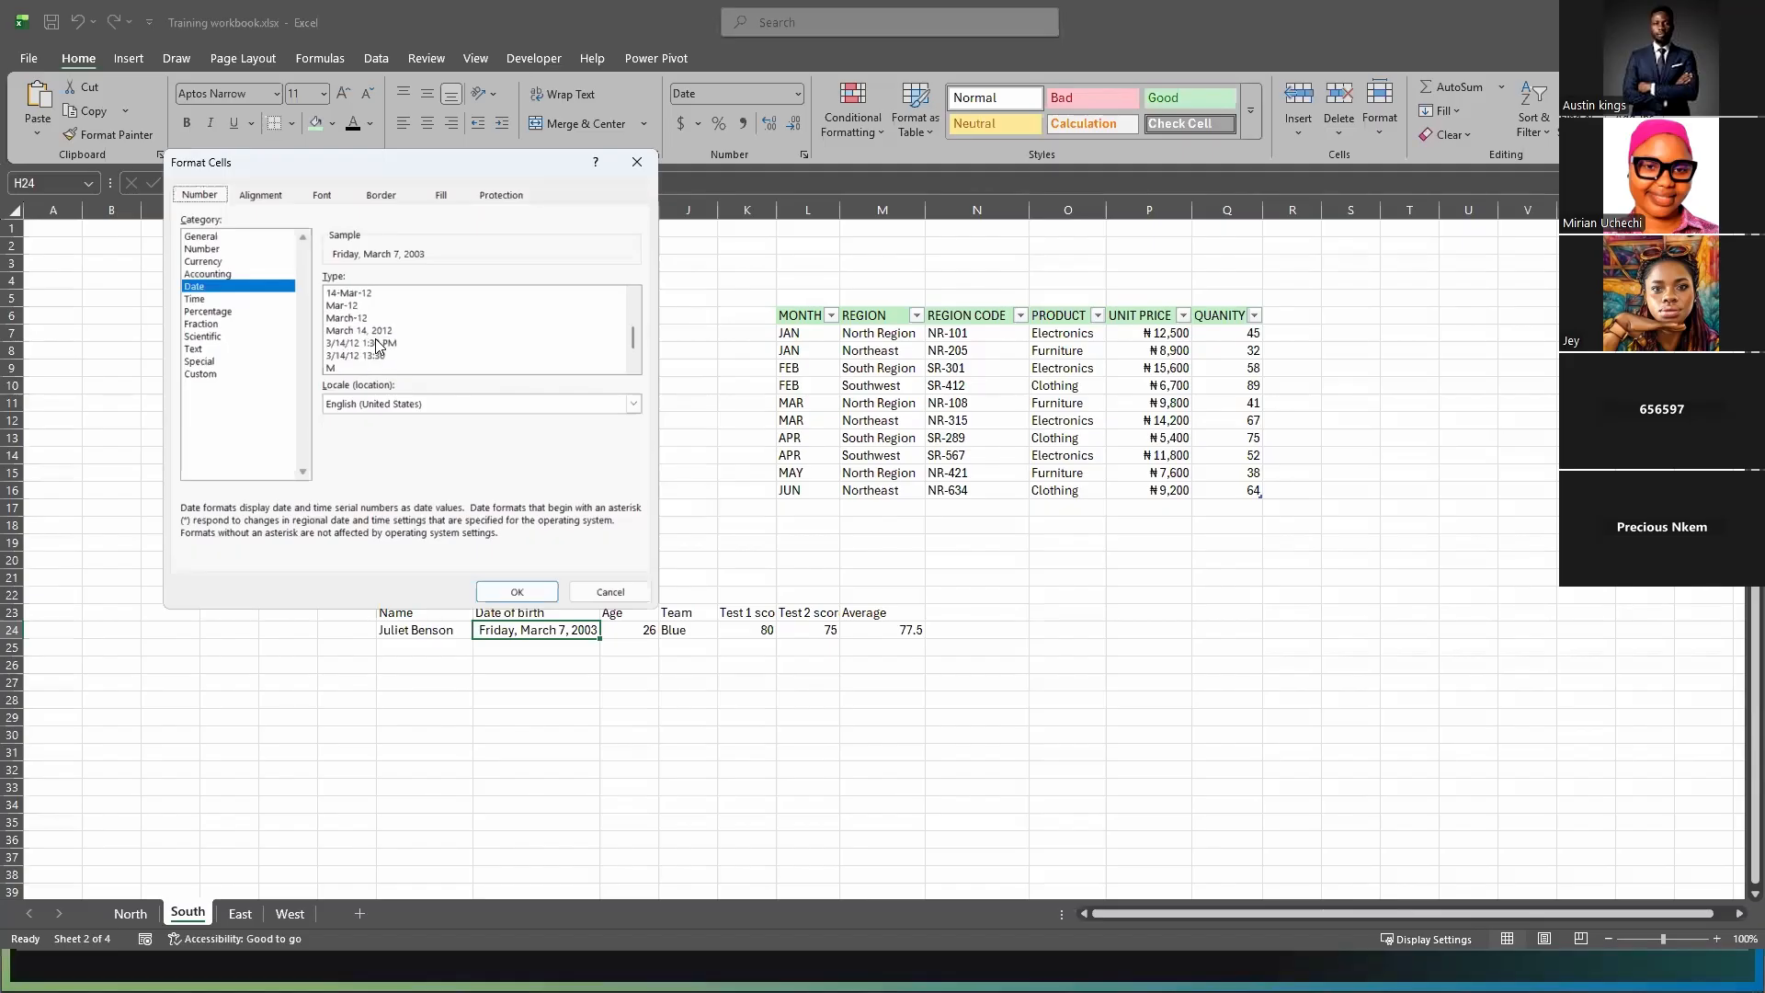
scroll(378, 345, up, 1)
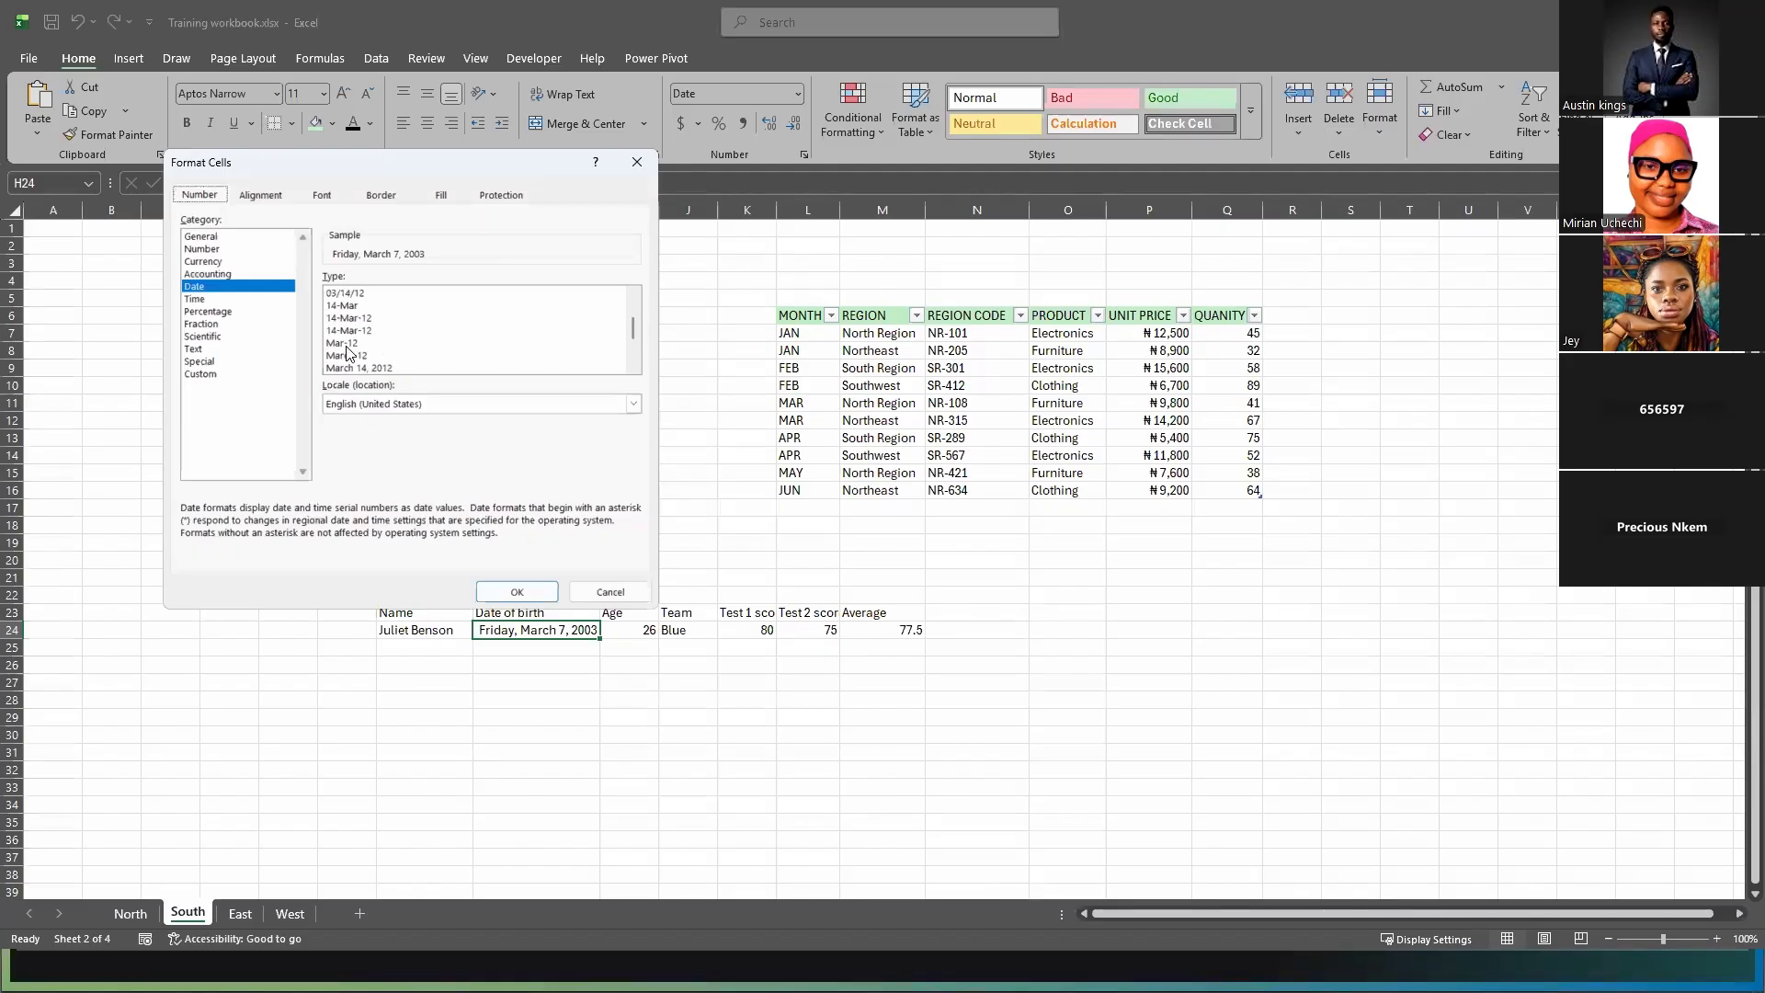
scroll(380, 340, up, 2)
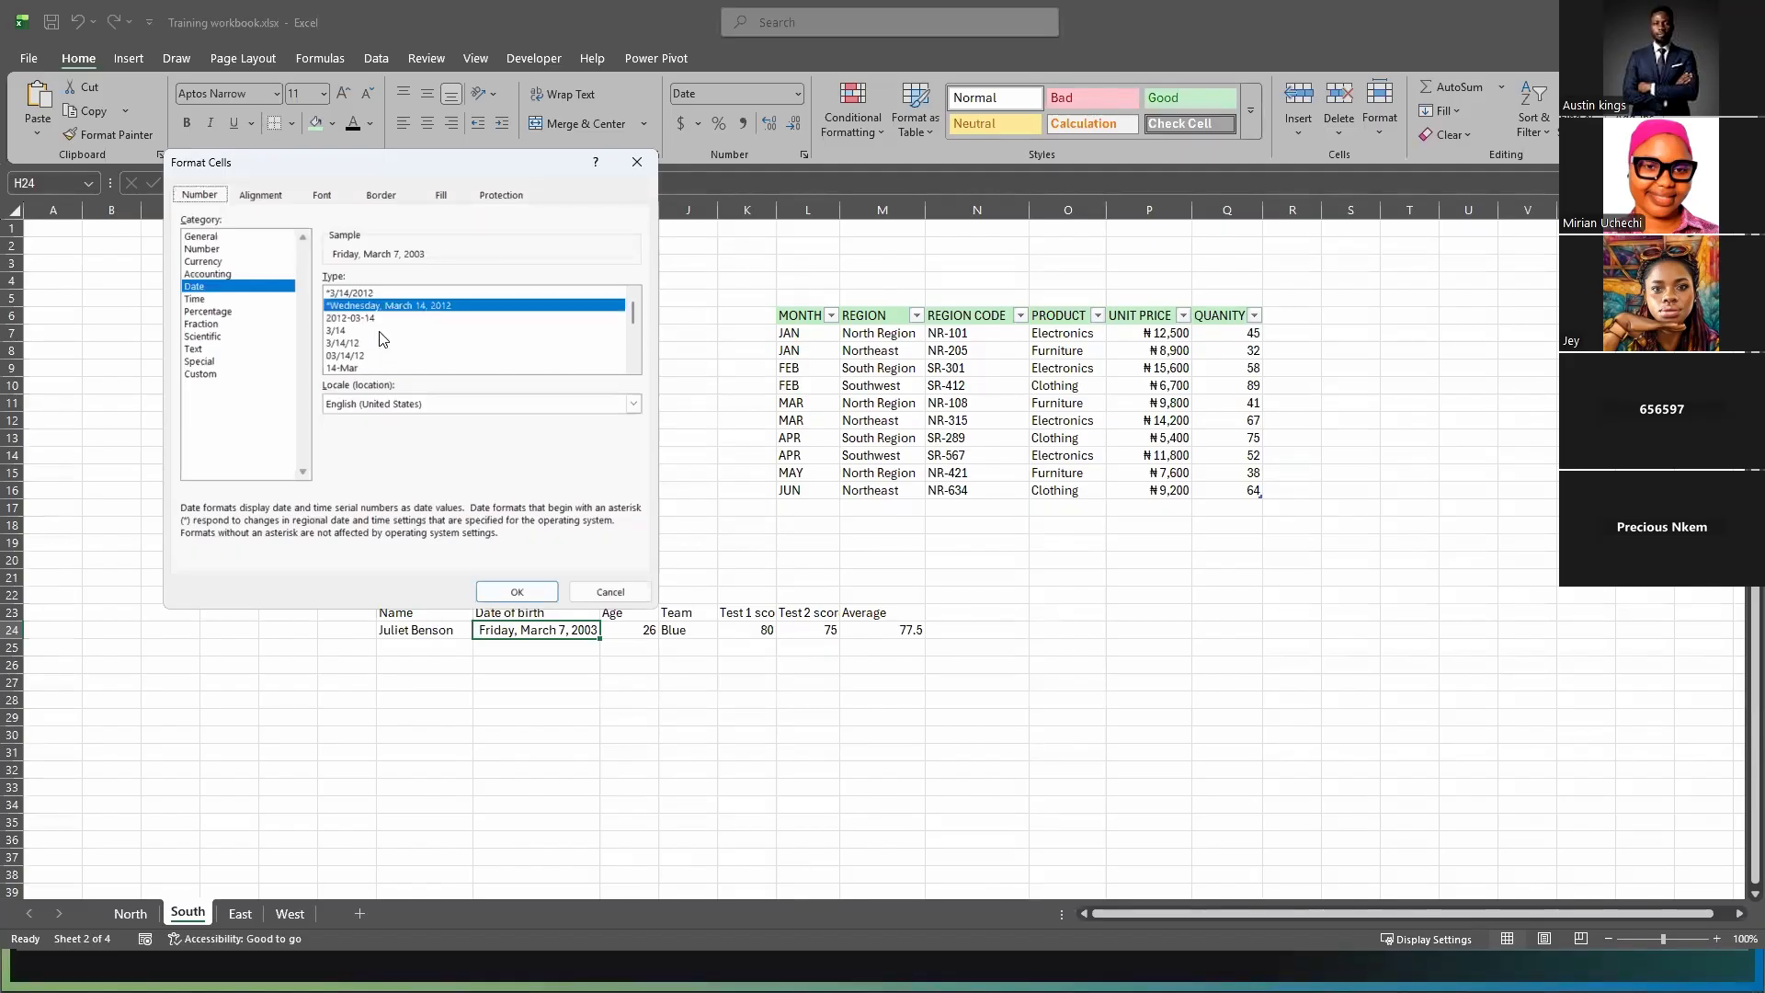
scroll(388, 344, down, 2)
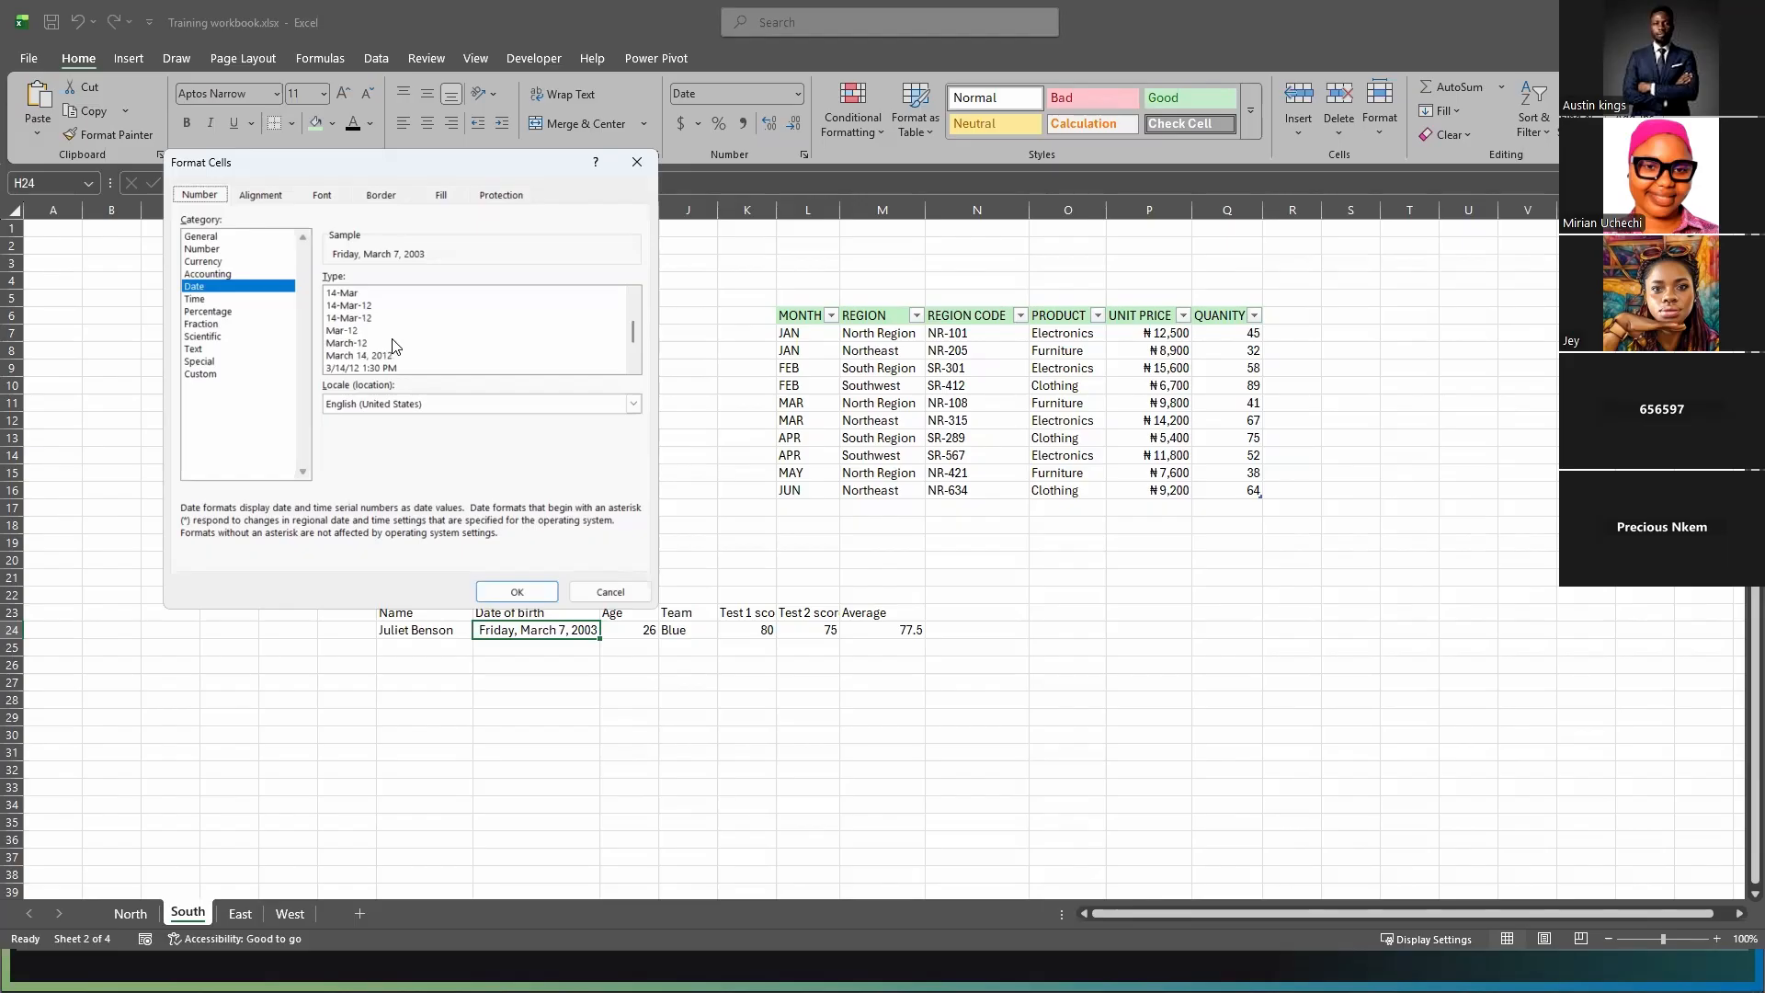
click(372, 332)
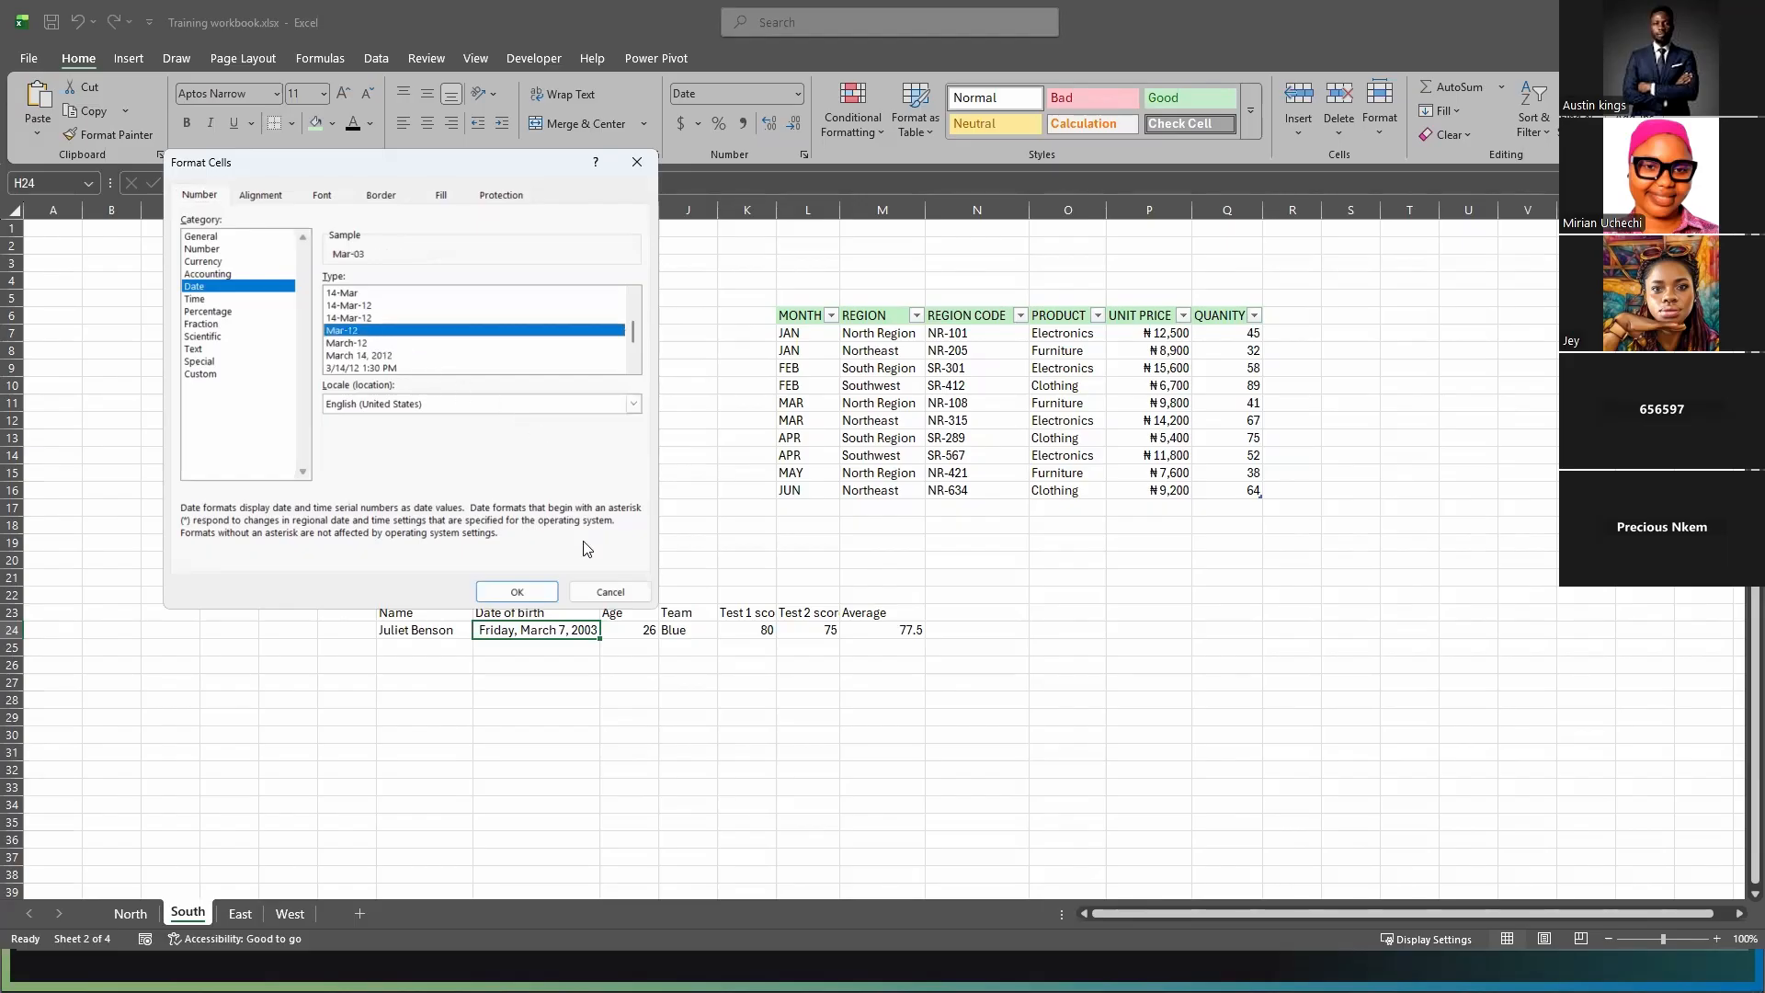
click(549, 589)
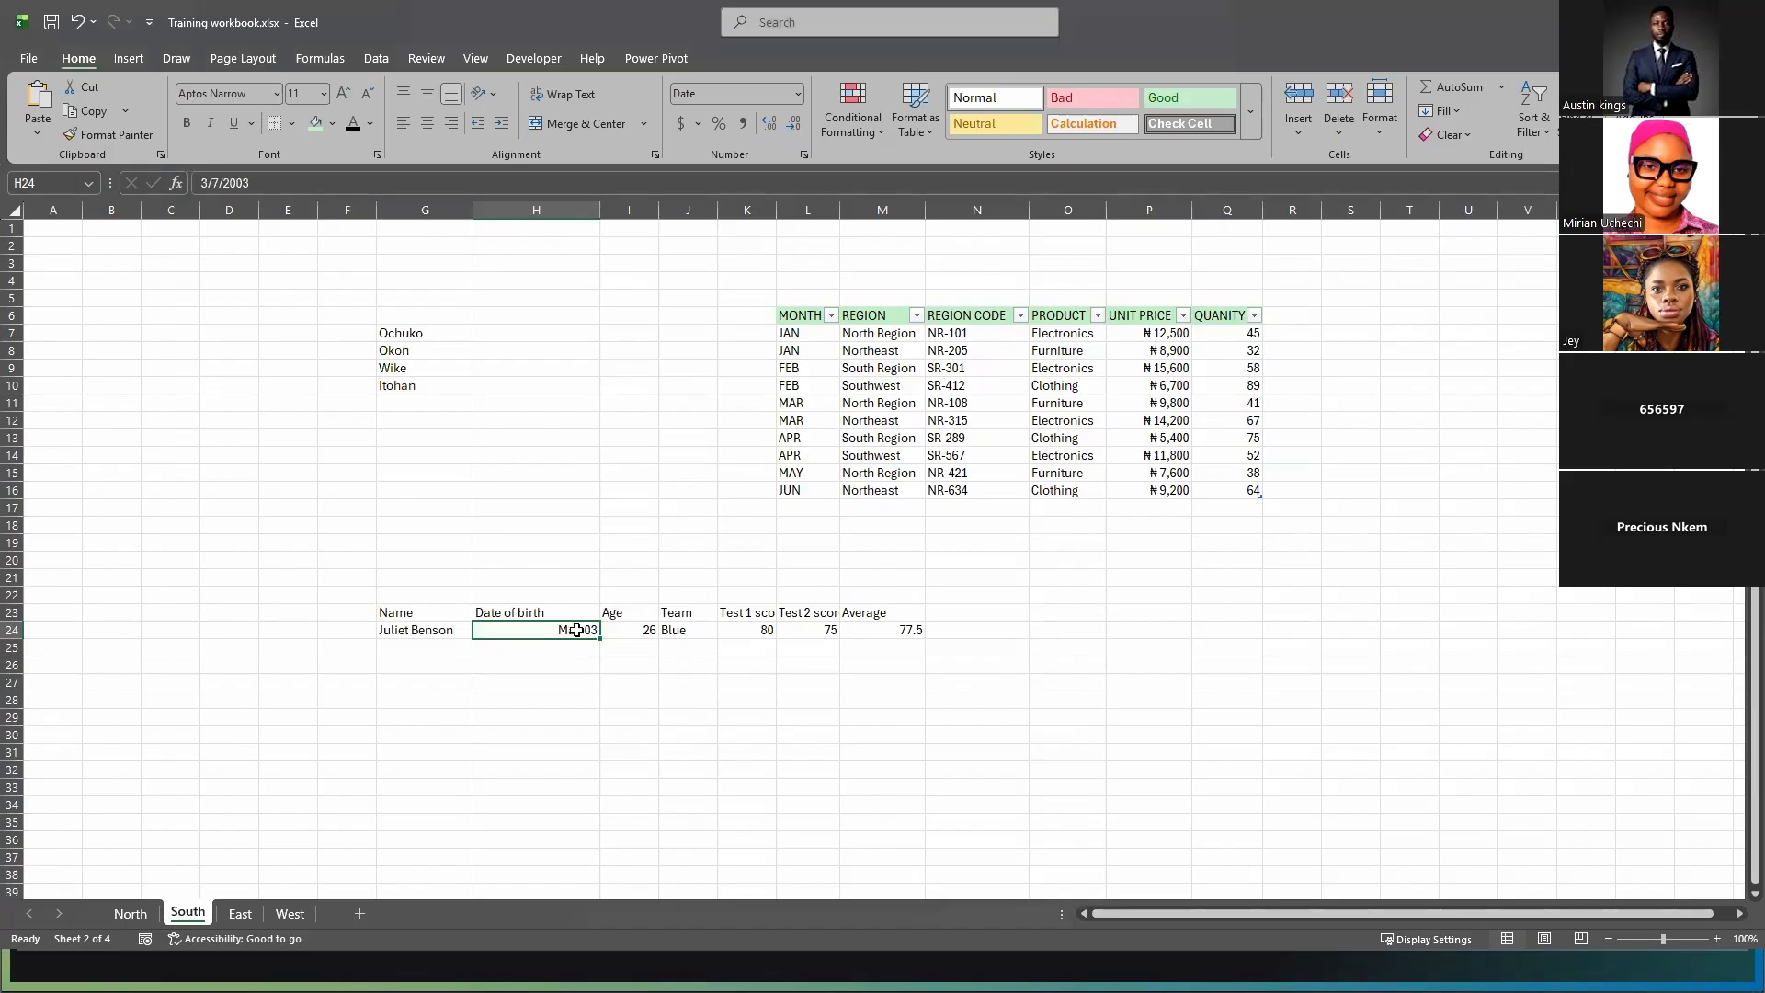
click(590, 658)
click(551, 630)
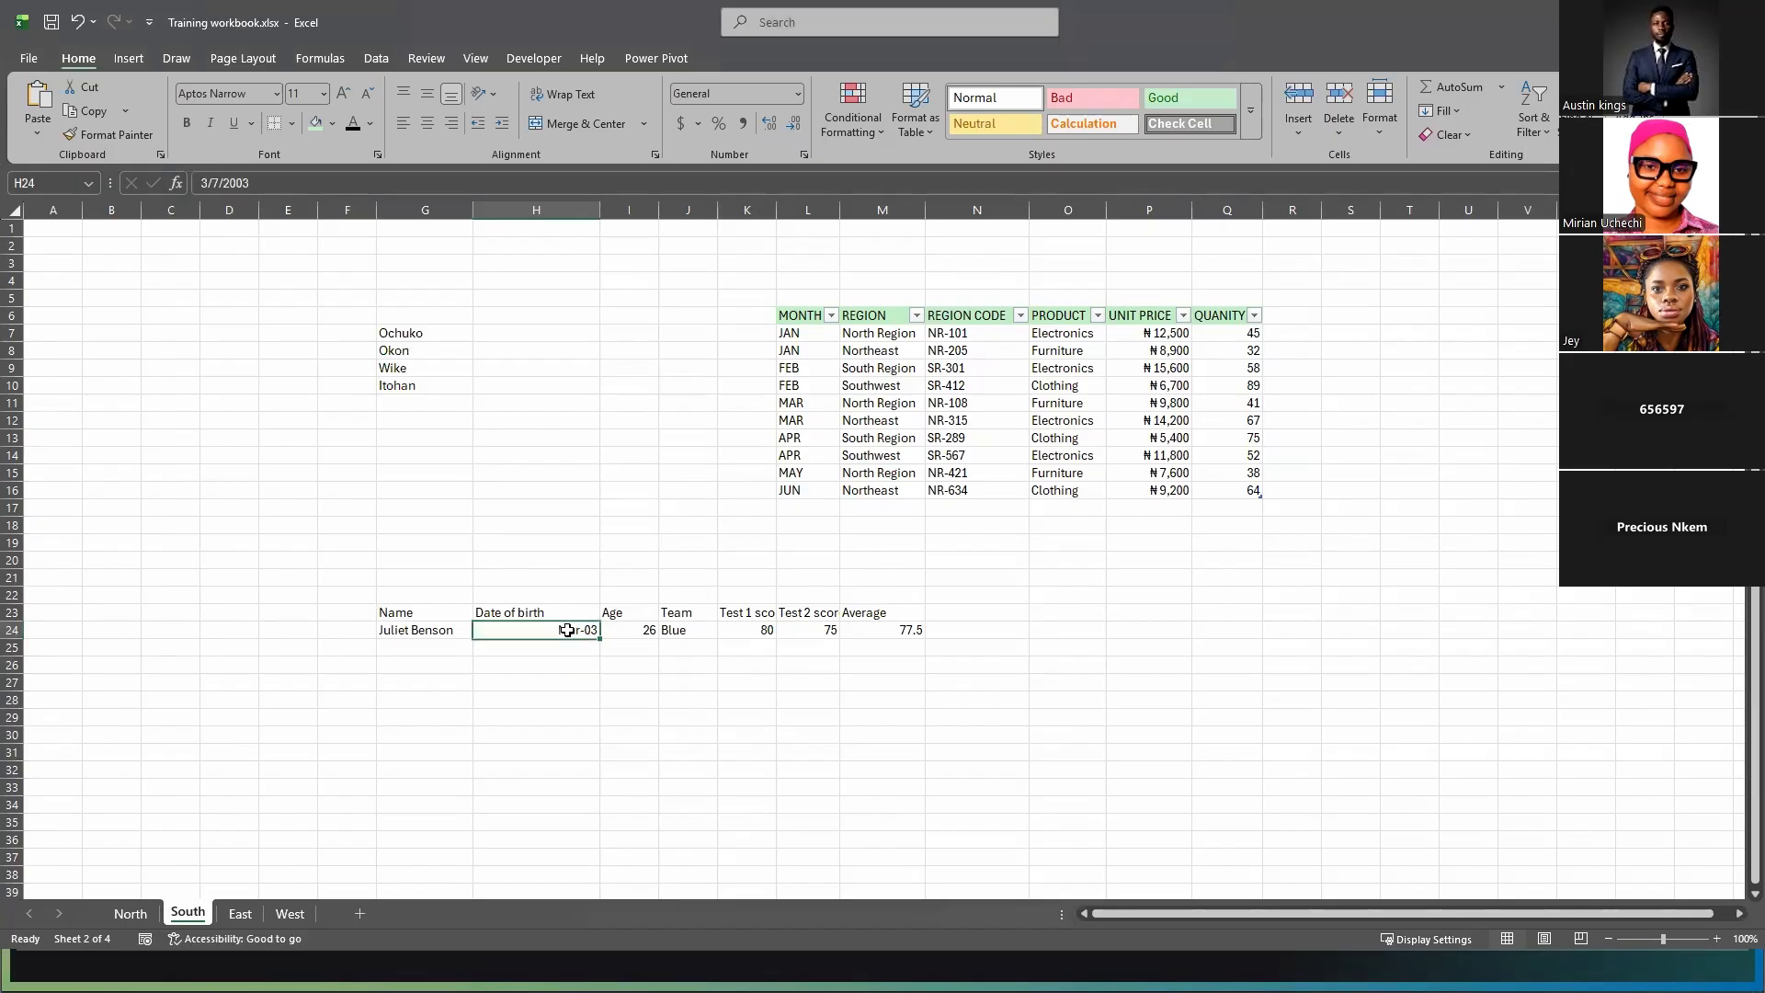
click(559, 718)
click(551, 670)
click(592, 647)
click(524, 628)
click(561, 648)
click(510, 702)
click(602, 728)
click(526, 614)
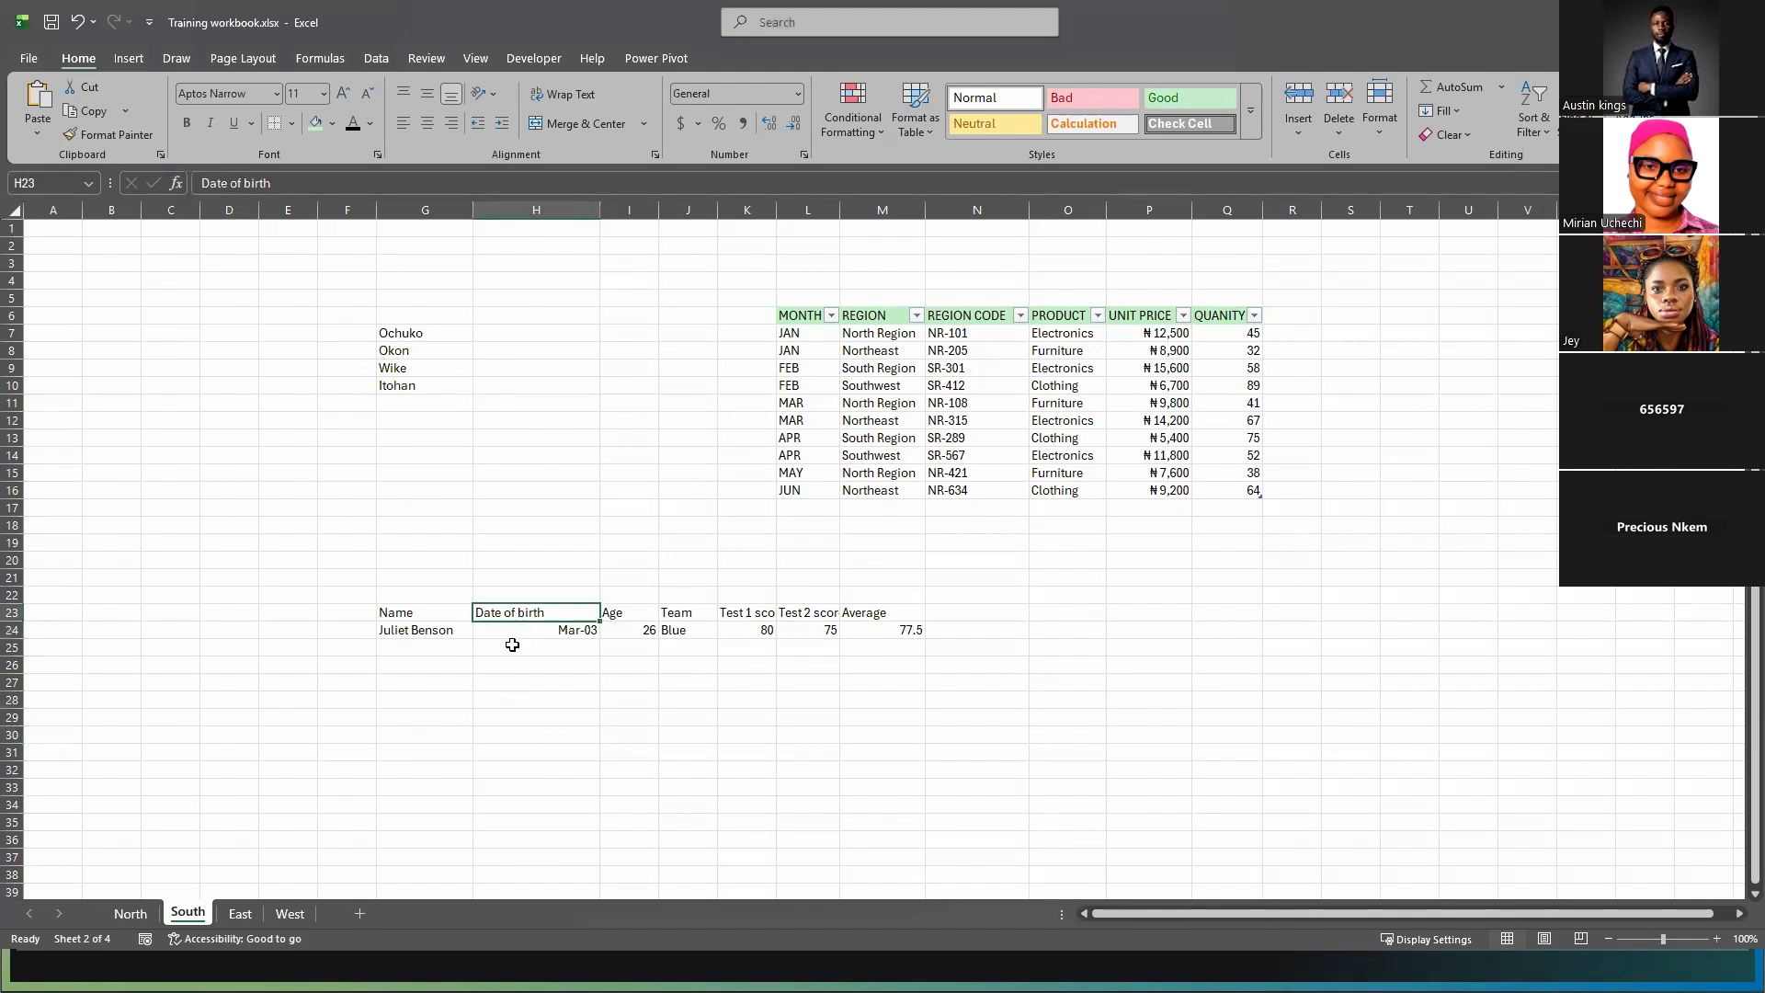
click(513, 645)
click(636, 681)
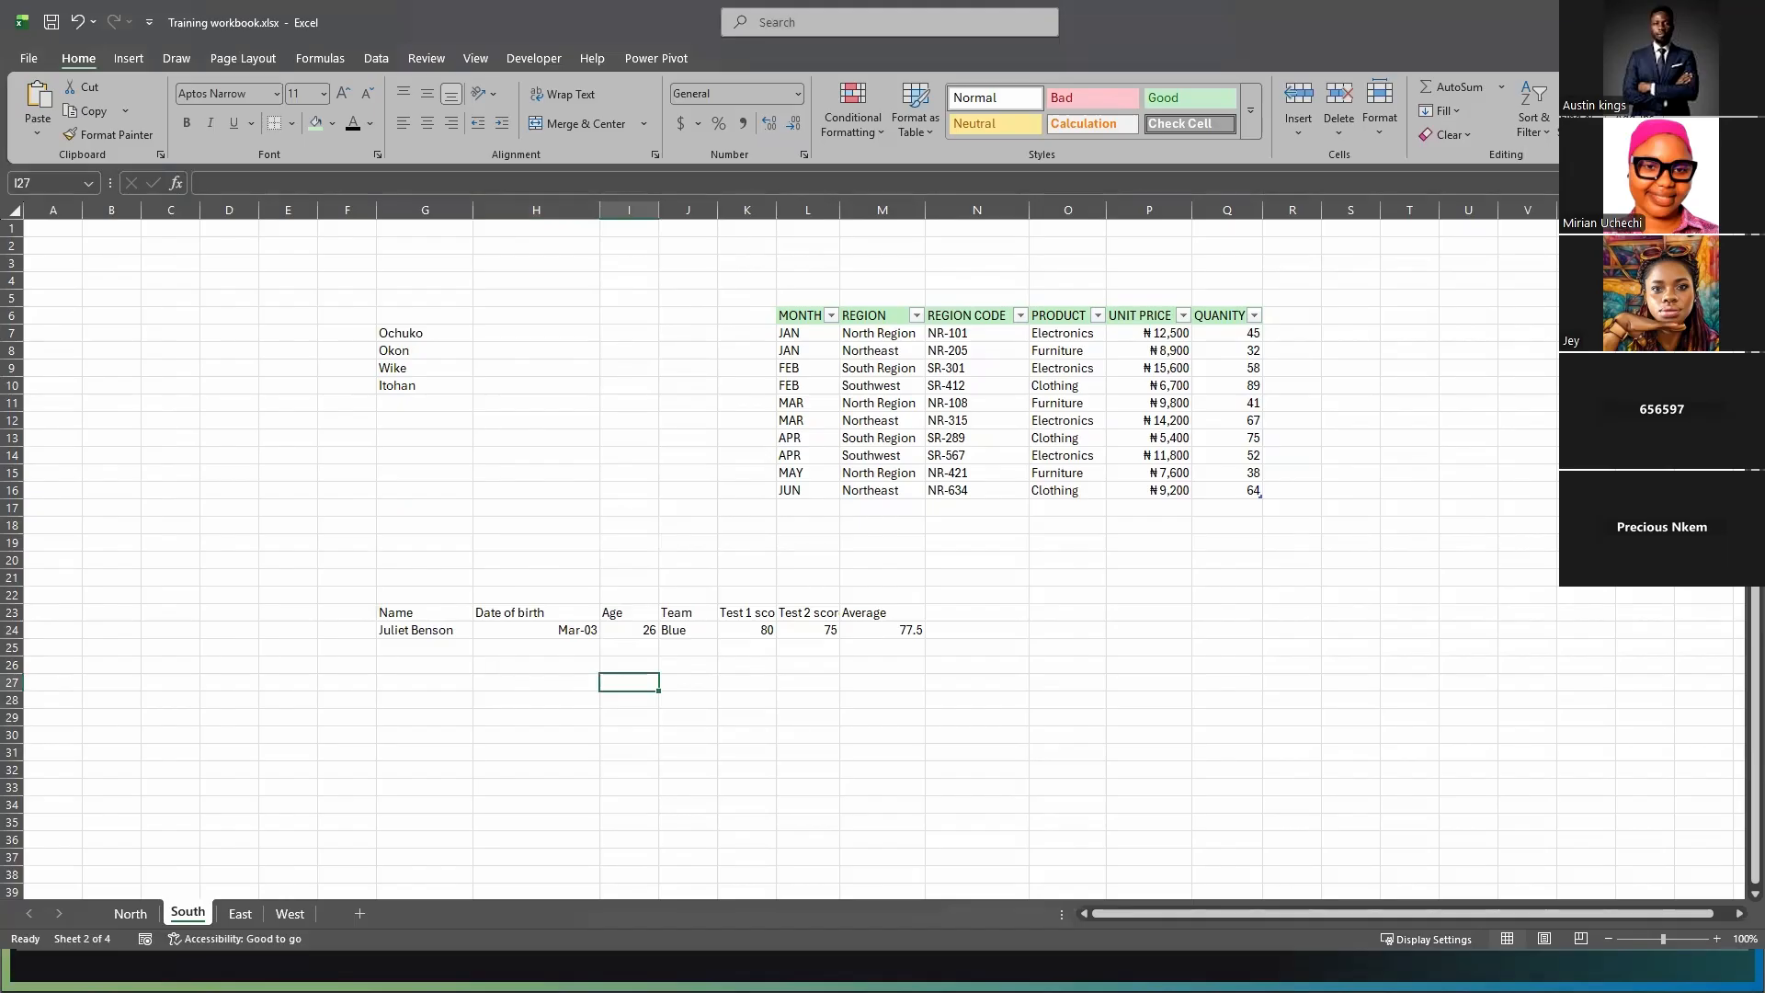
- Switch to the slideshow, advance to the Using Format Painter slide, and return to the Excel workbook
key(alt+Tab)
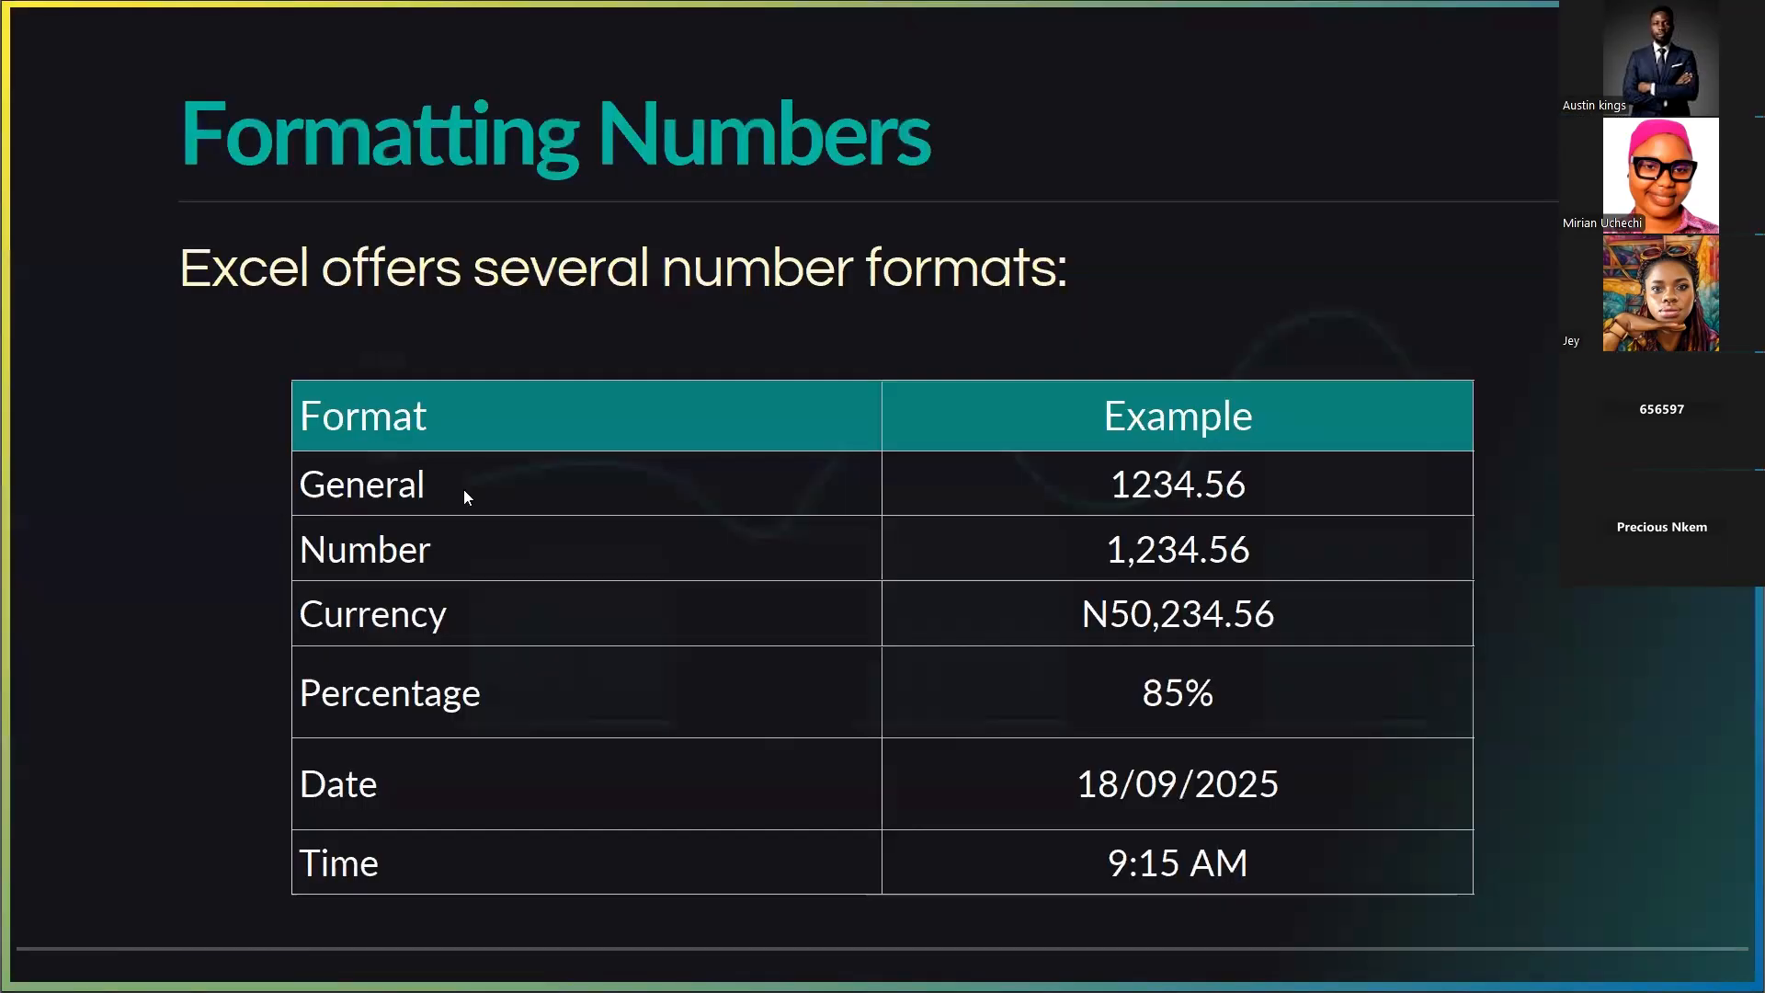
key(Right)
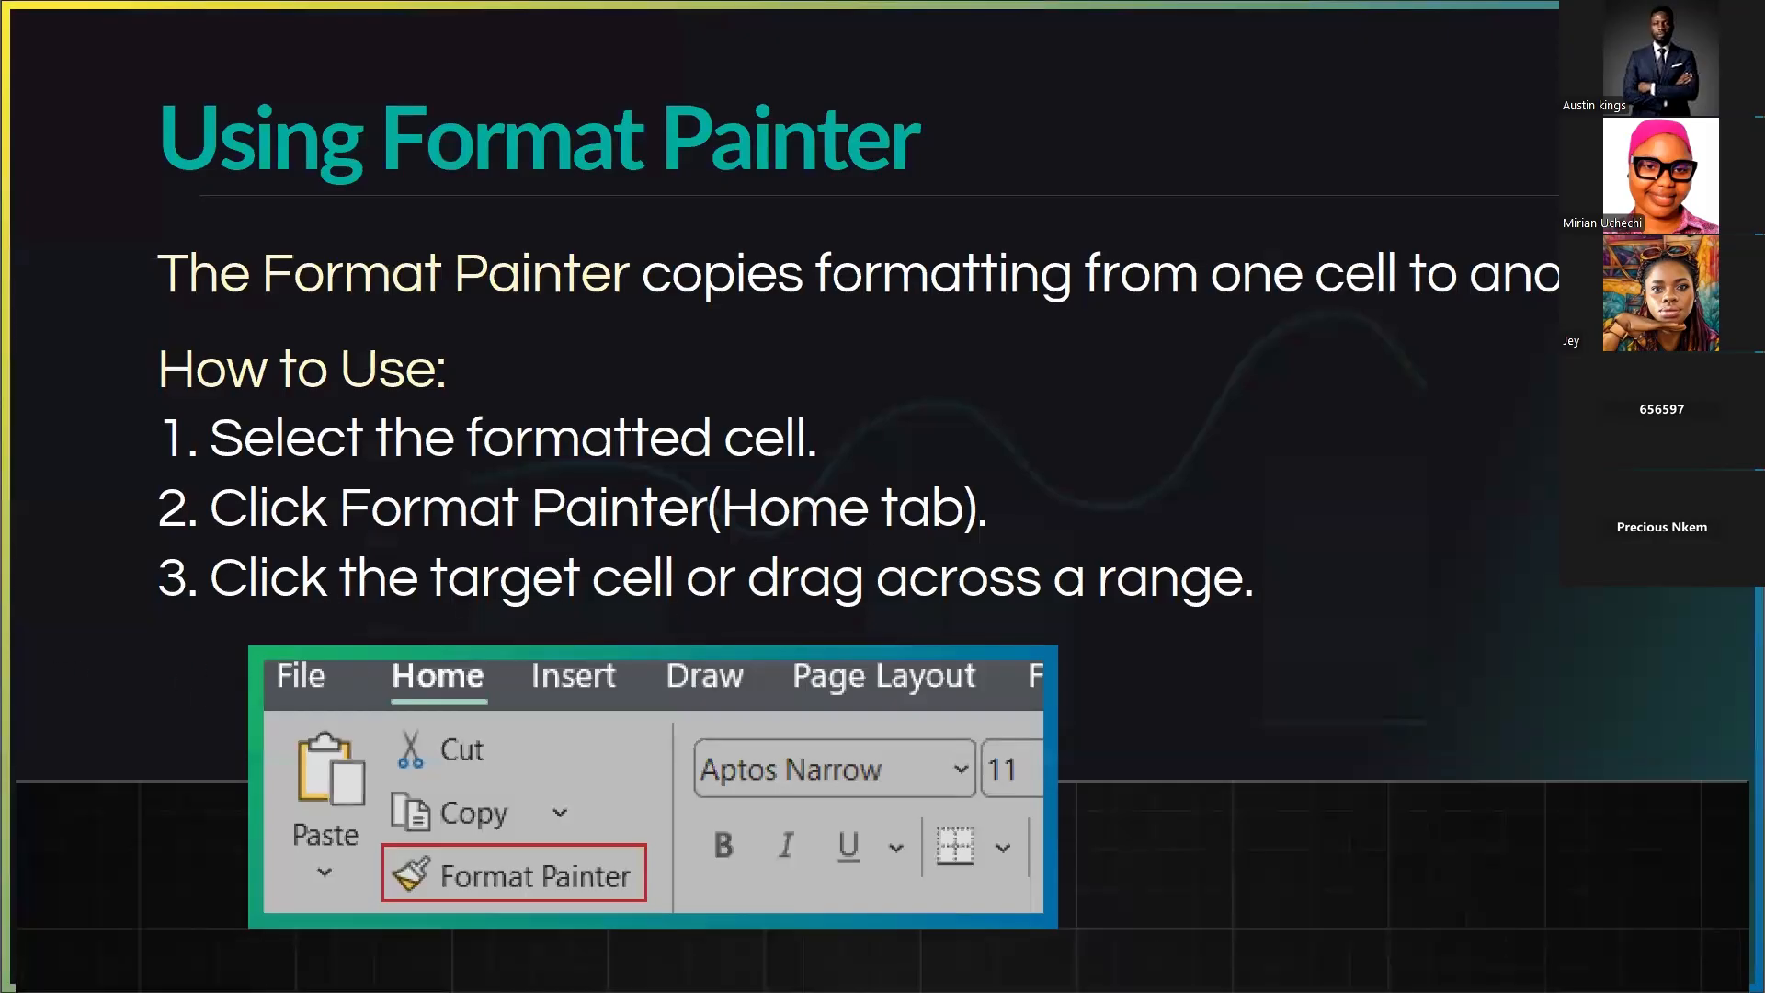
key(alt+Tab)
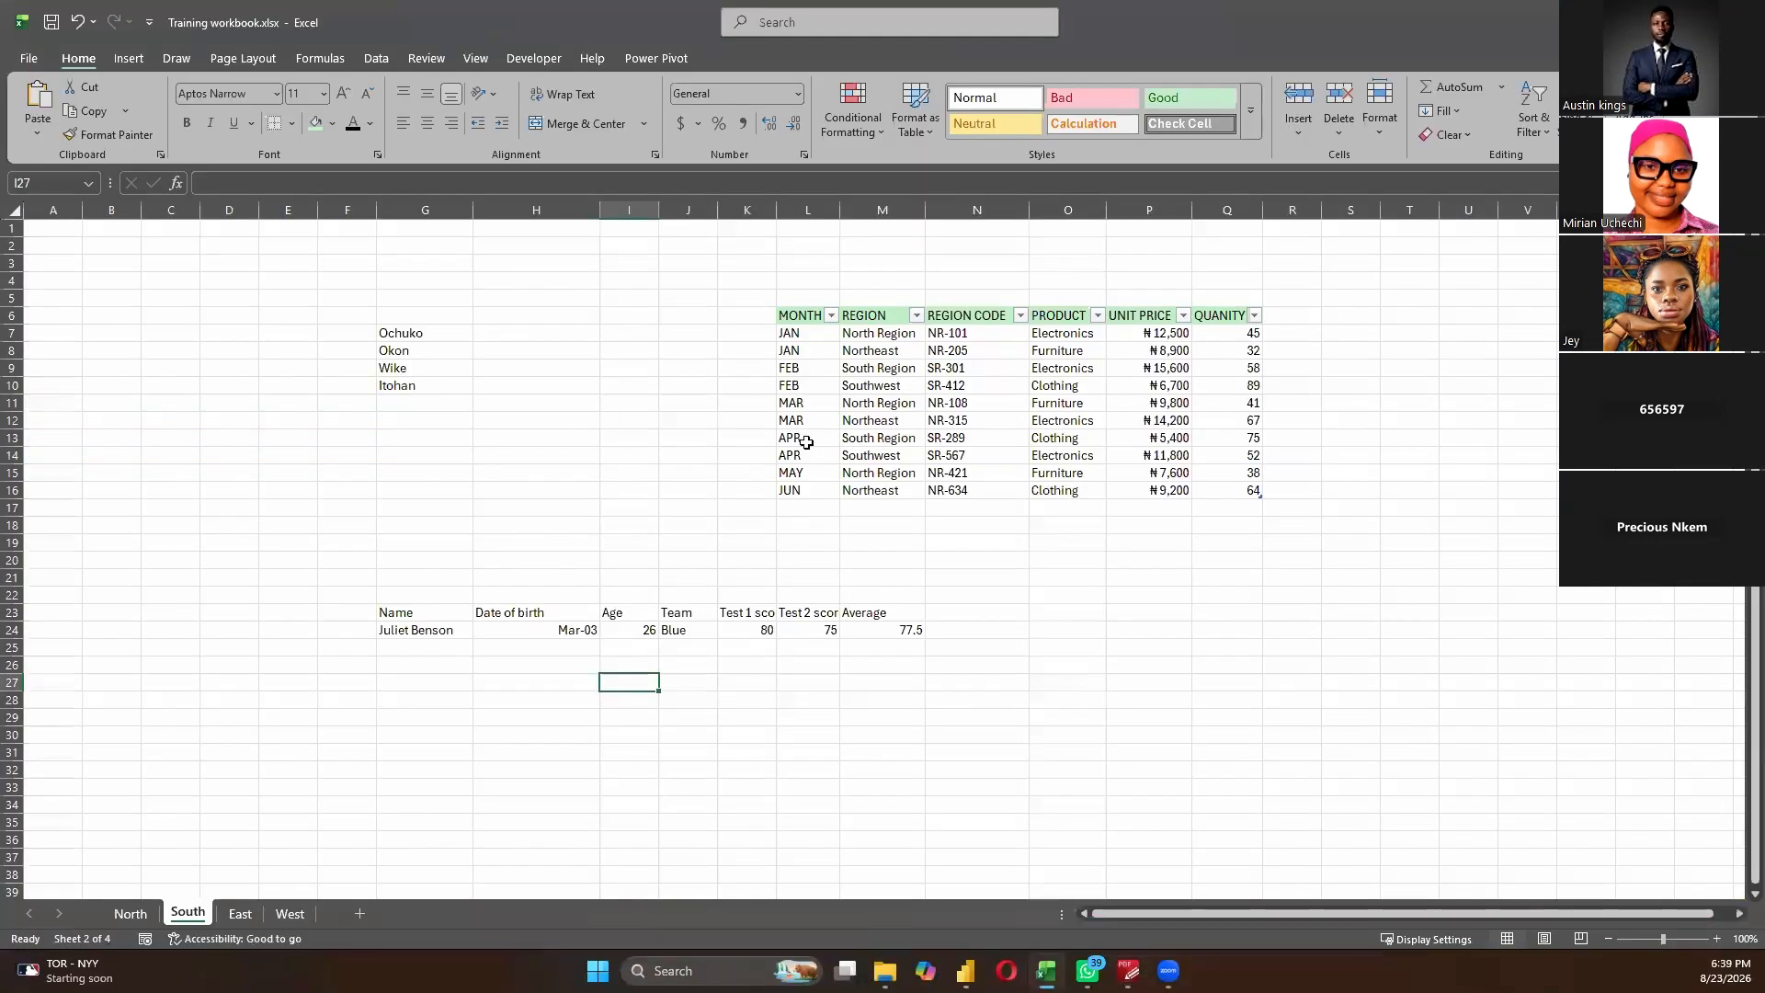
- Fill the Name header cell G23 with the current light green fill color
click(410, 611)
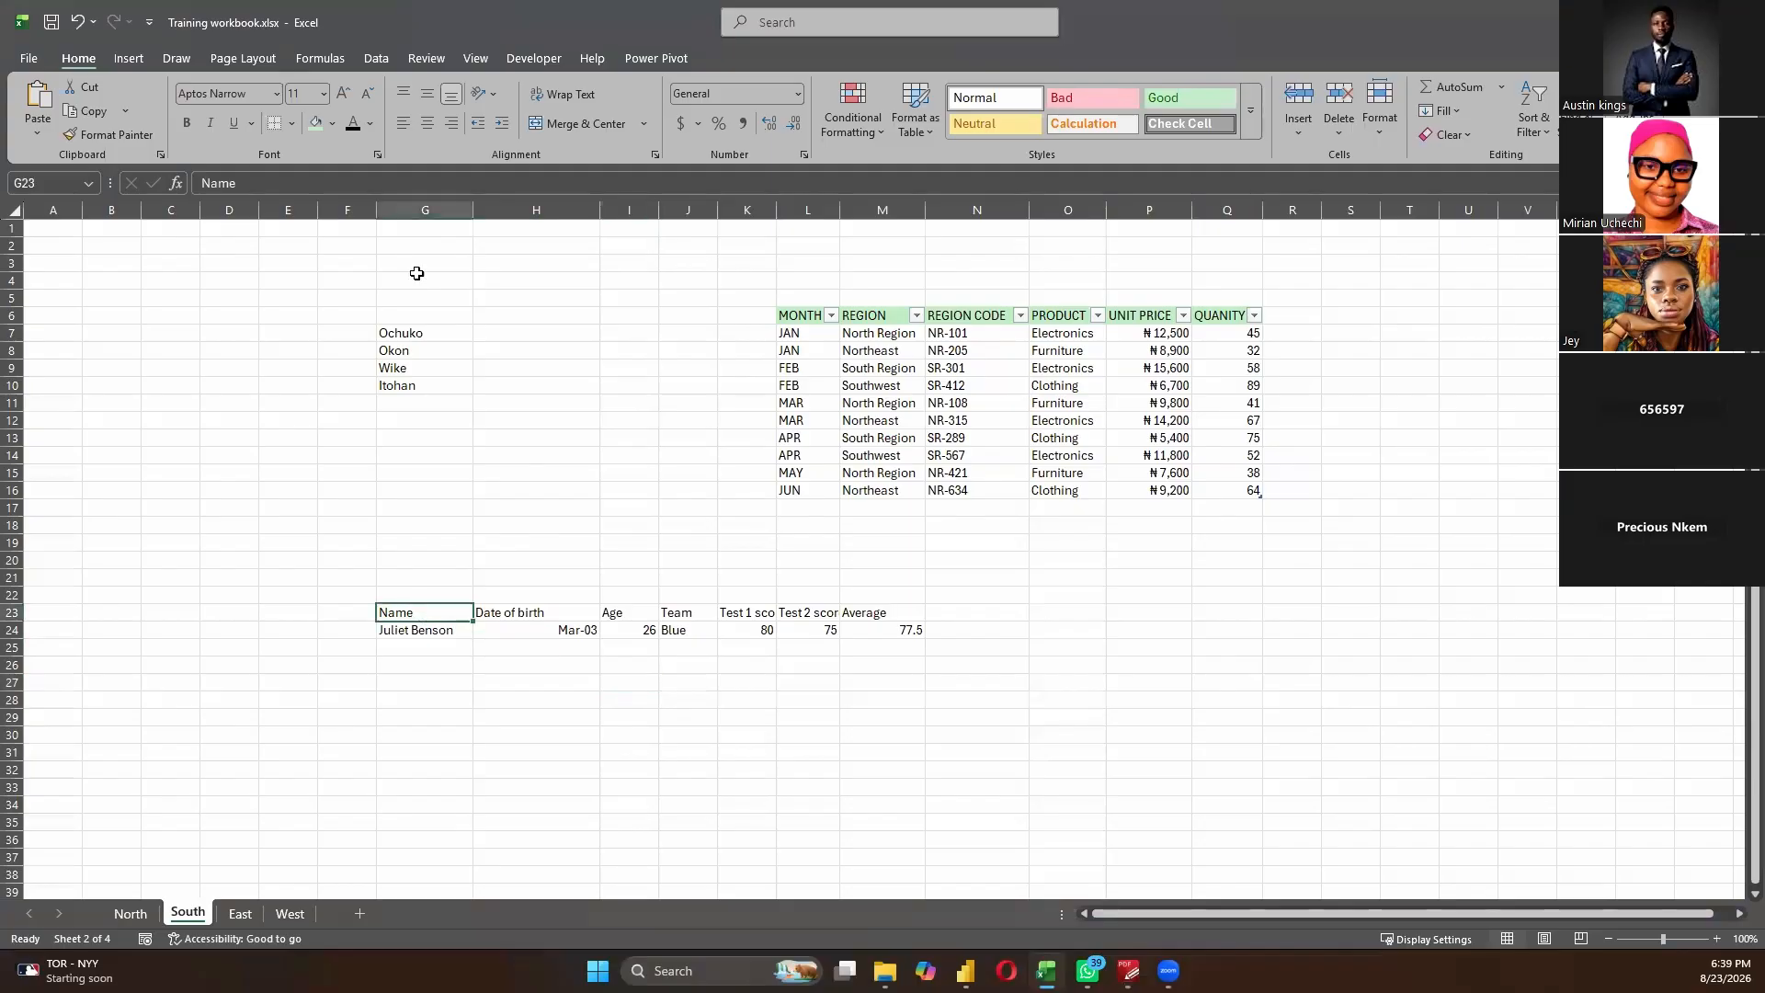
click(315, 129)
click(589, 717)
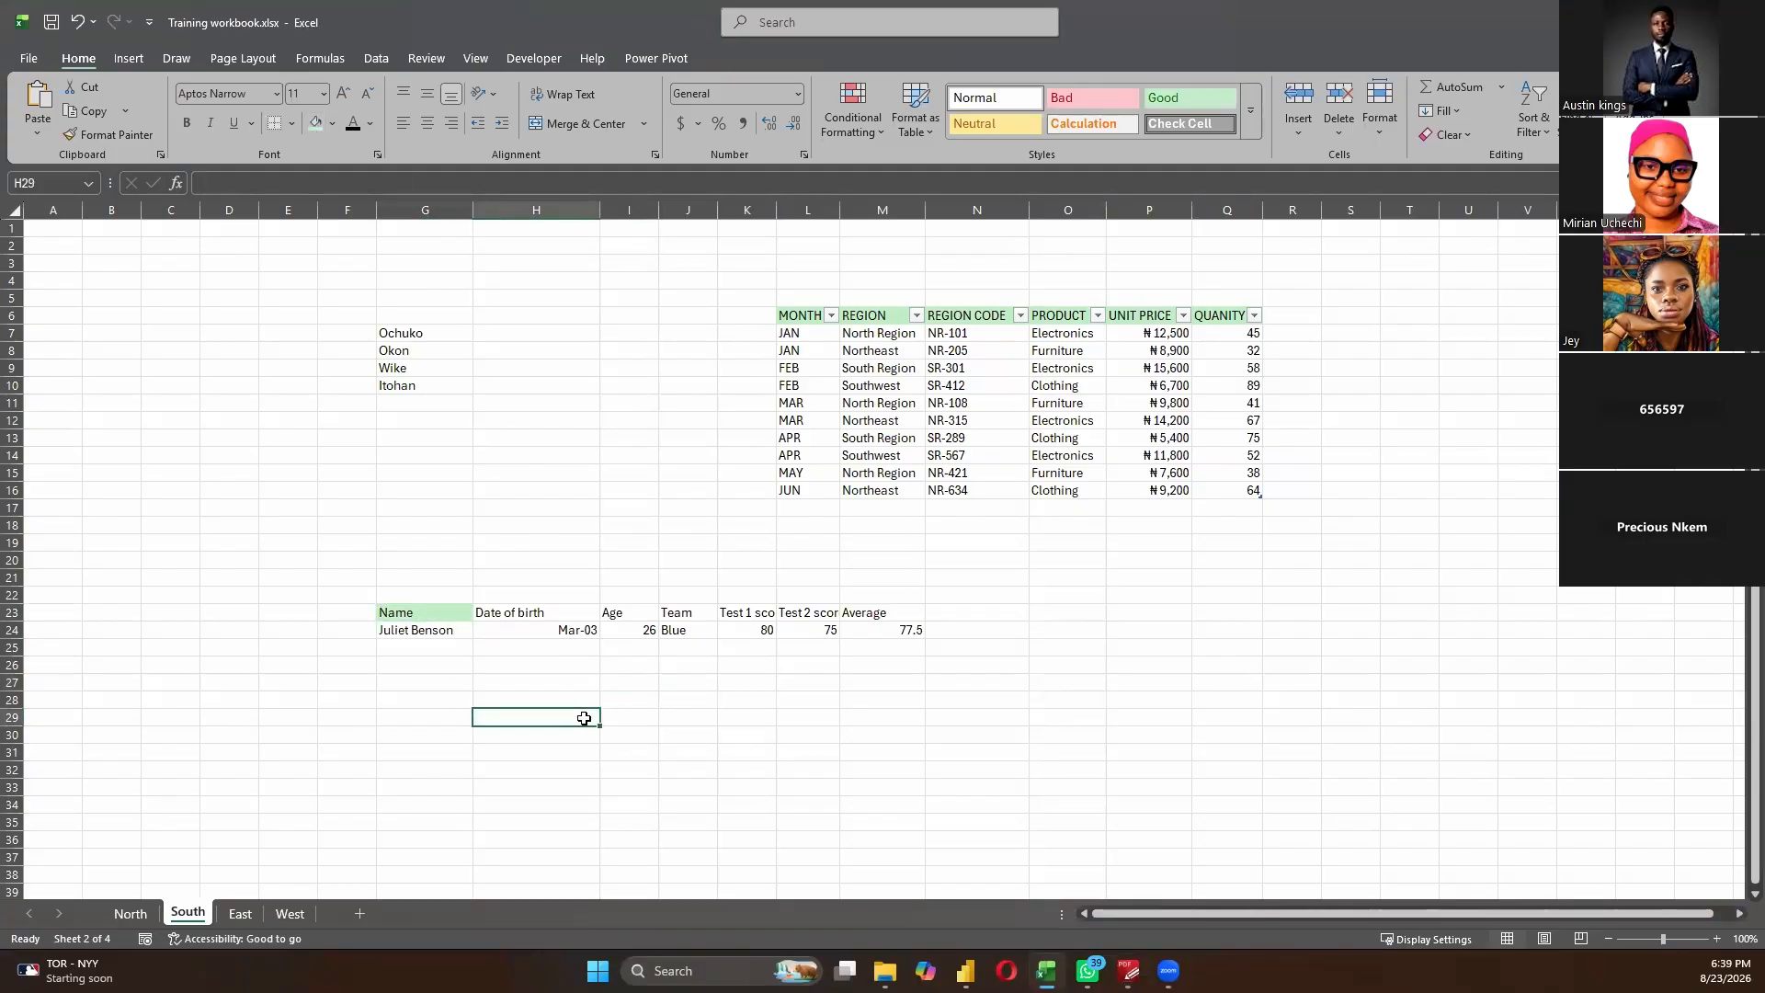
click(501, 615)
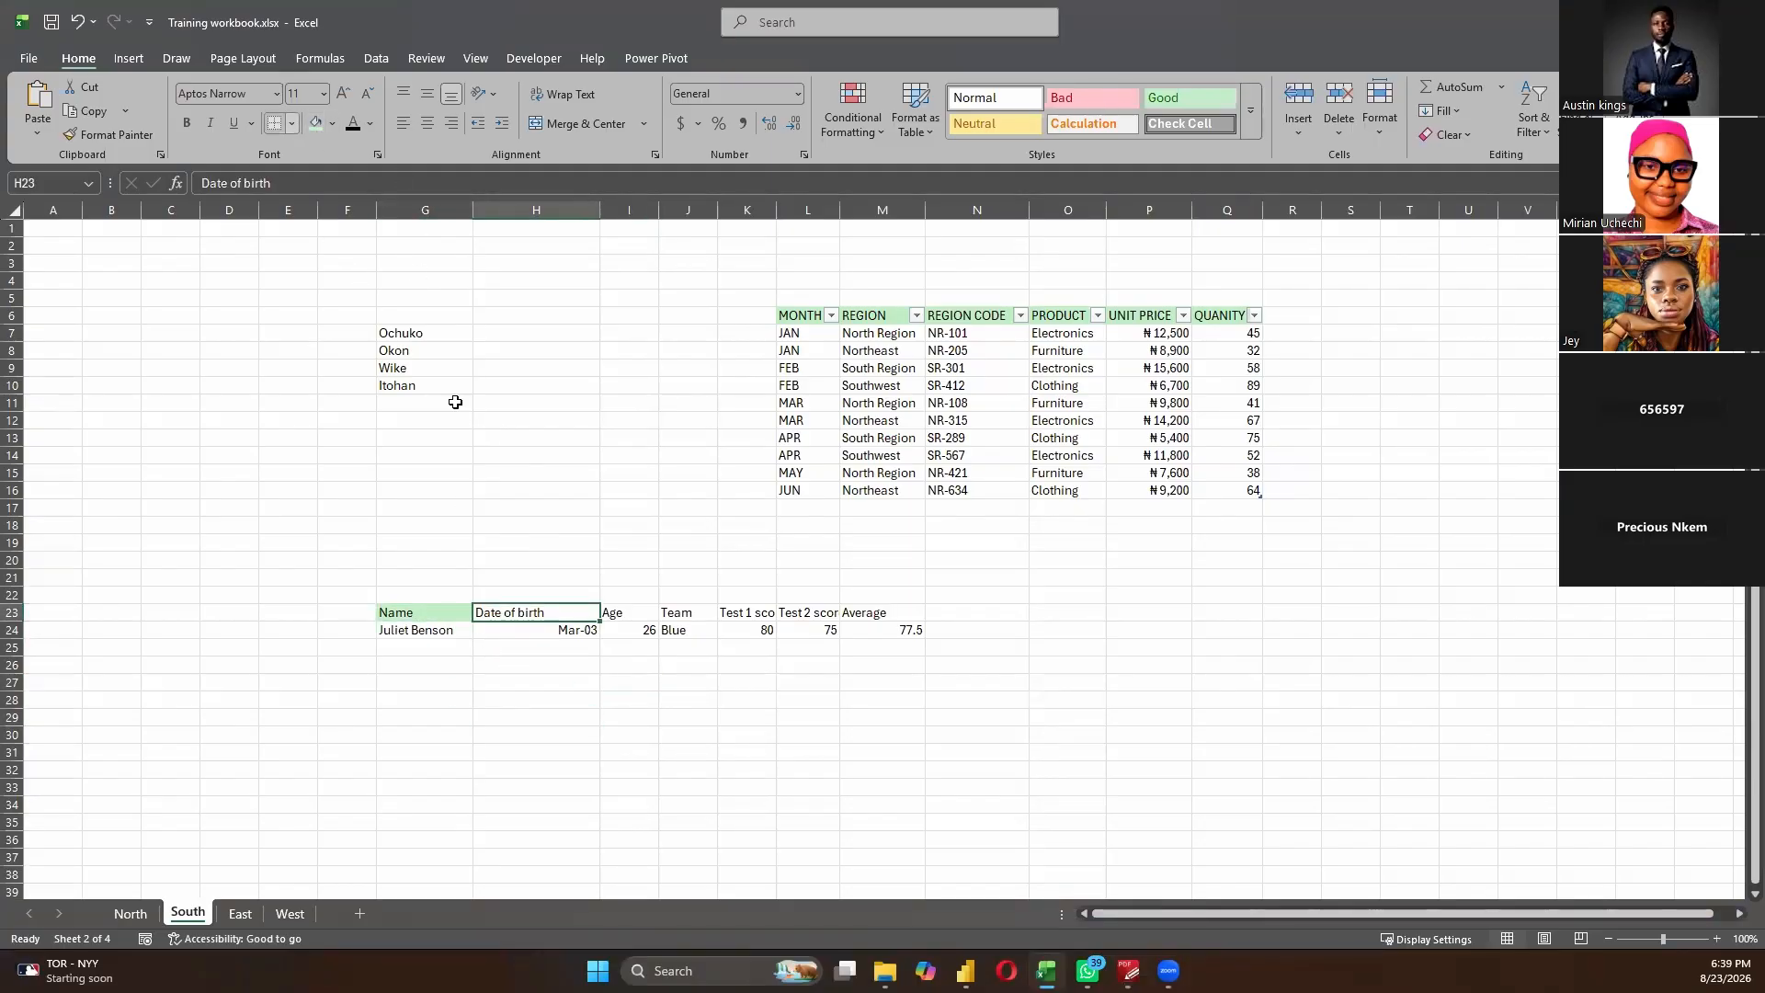
click(511, 735)
click(518, 666)
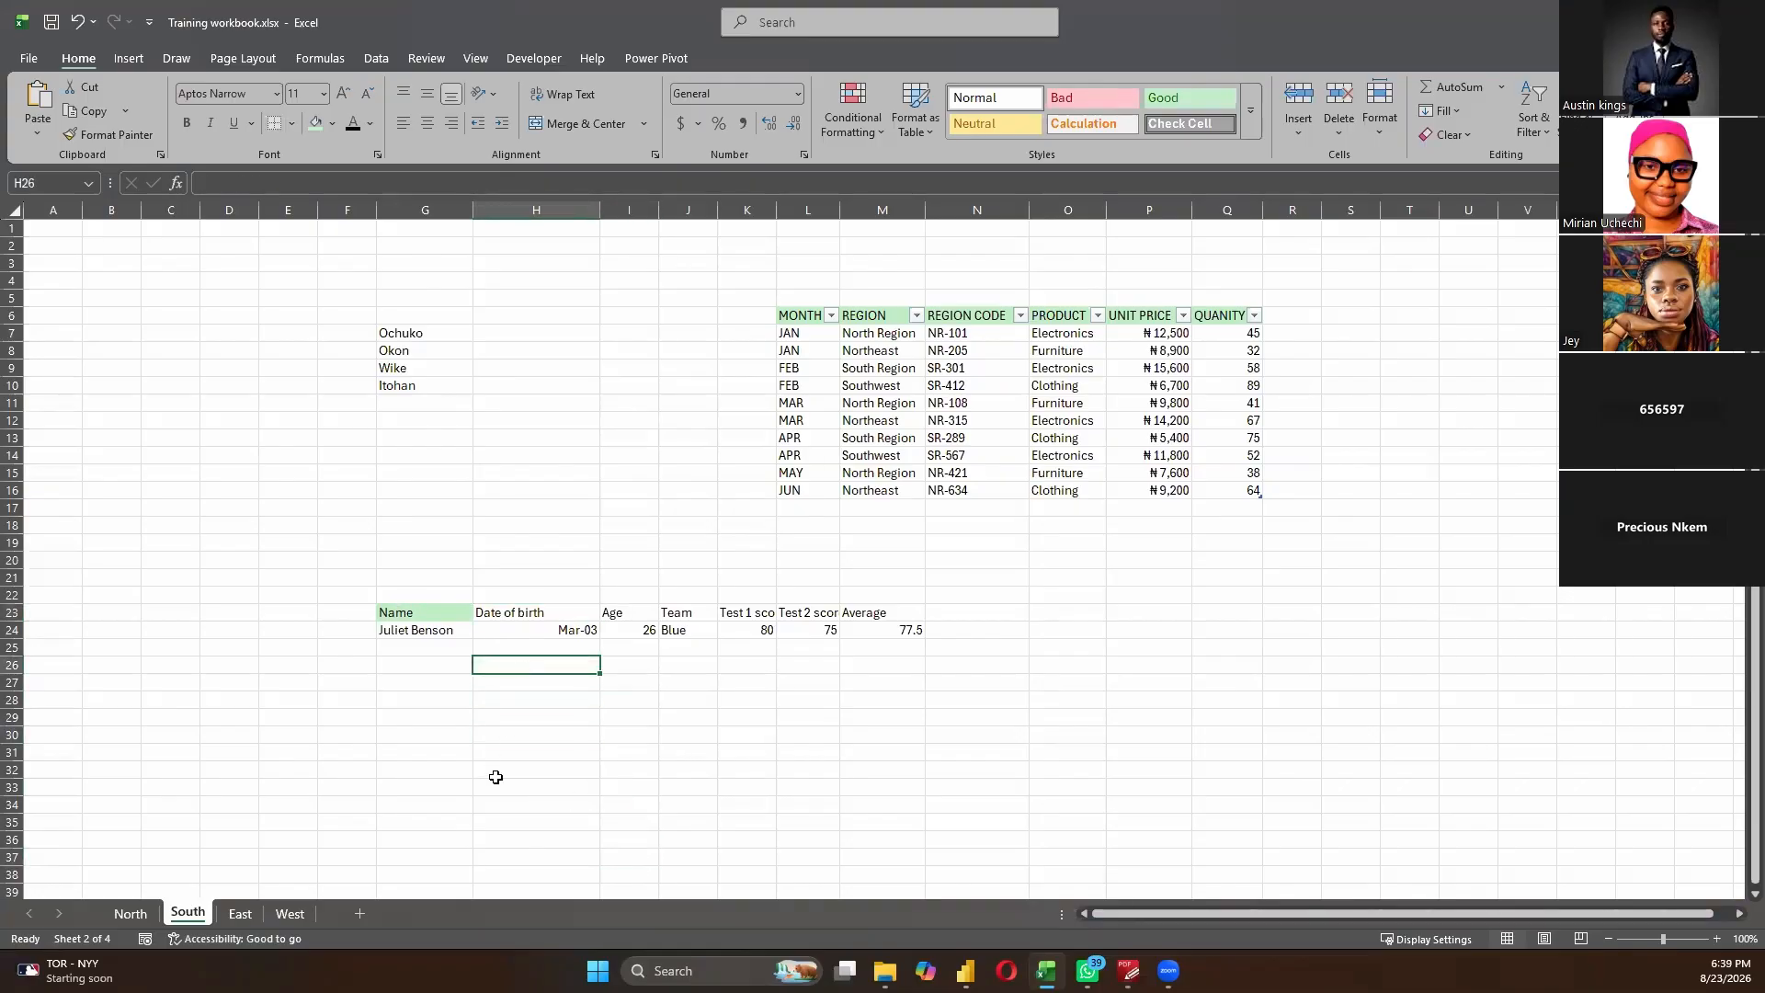
click(497, 774)
click(423, 612)
click(352, 755)
click(360, 809)
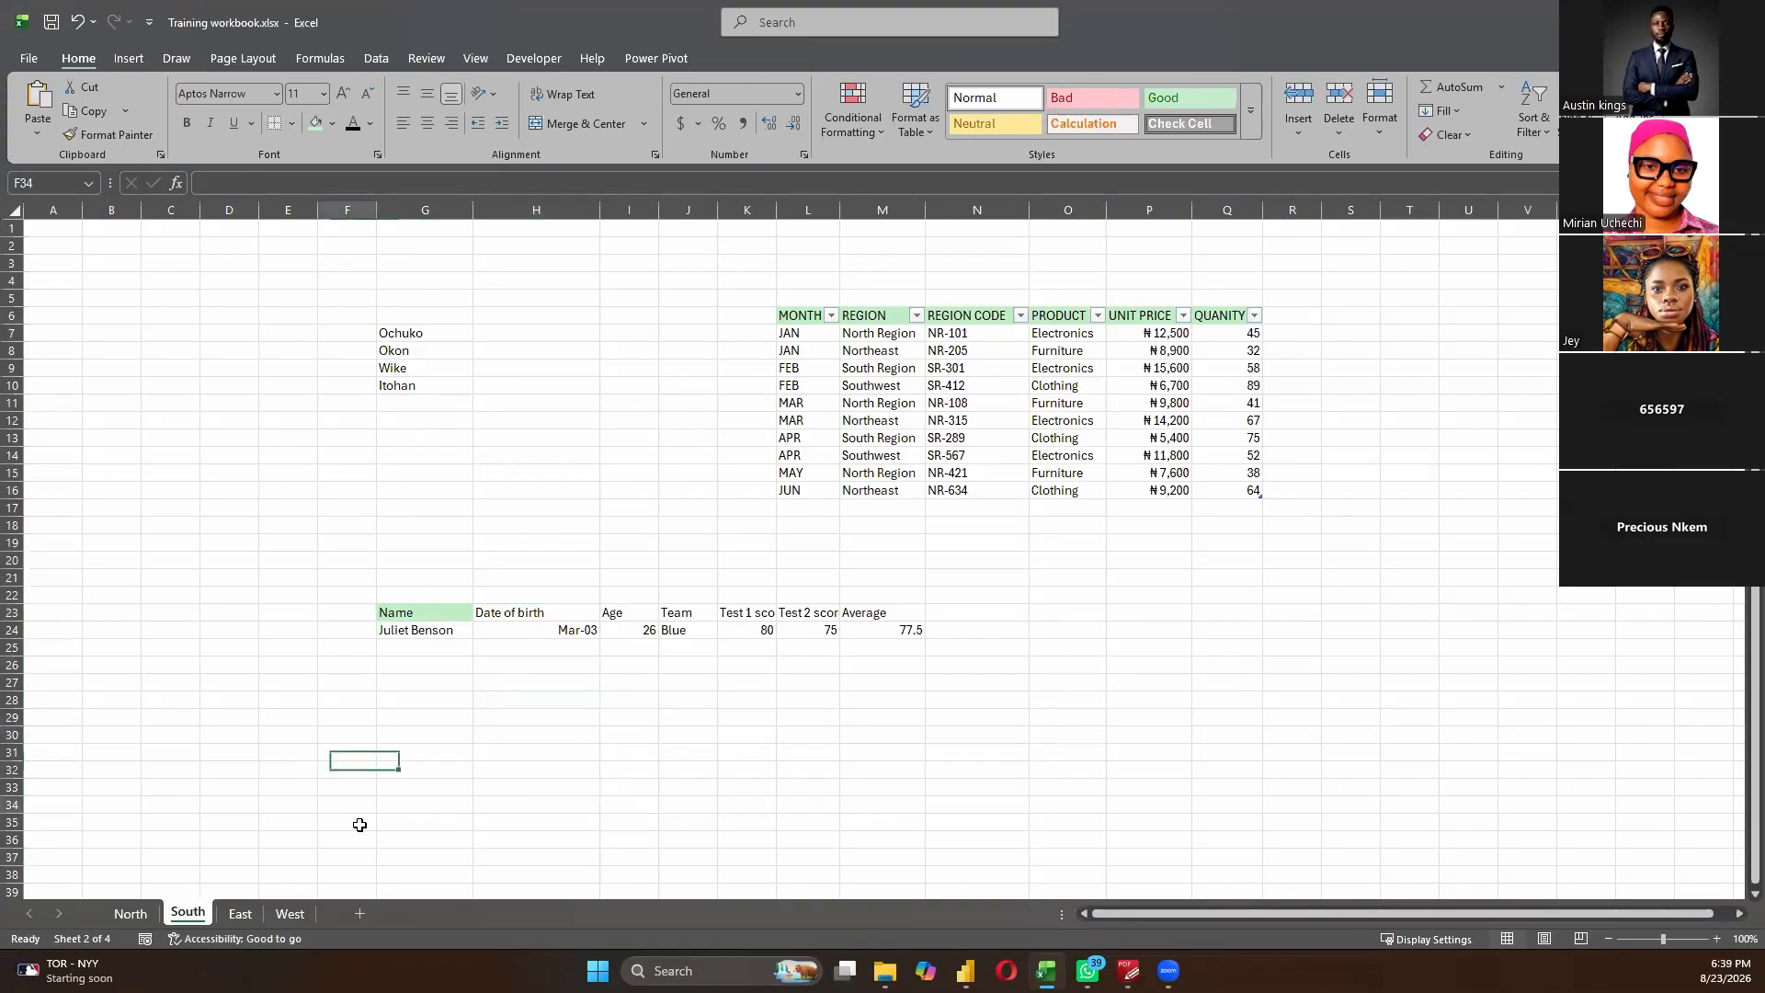
click(241, 913)
click(188, 913)
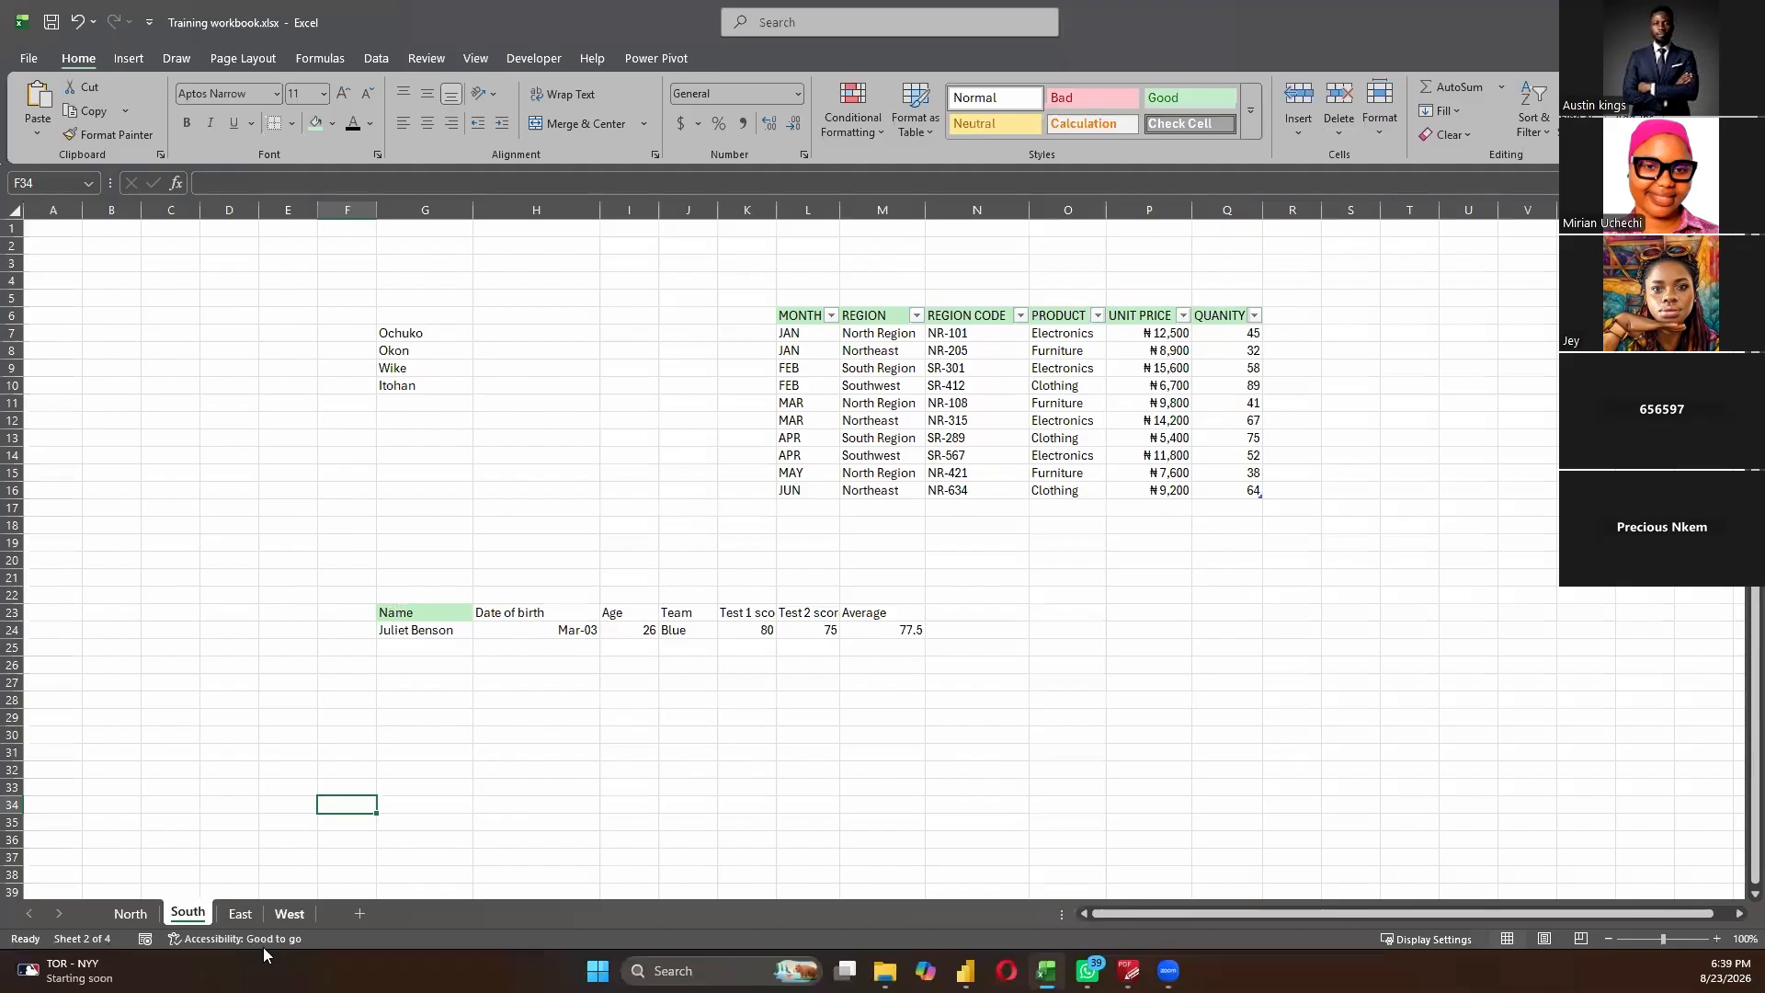
click(240, 912)
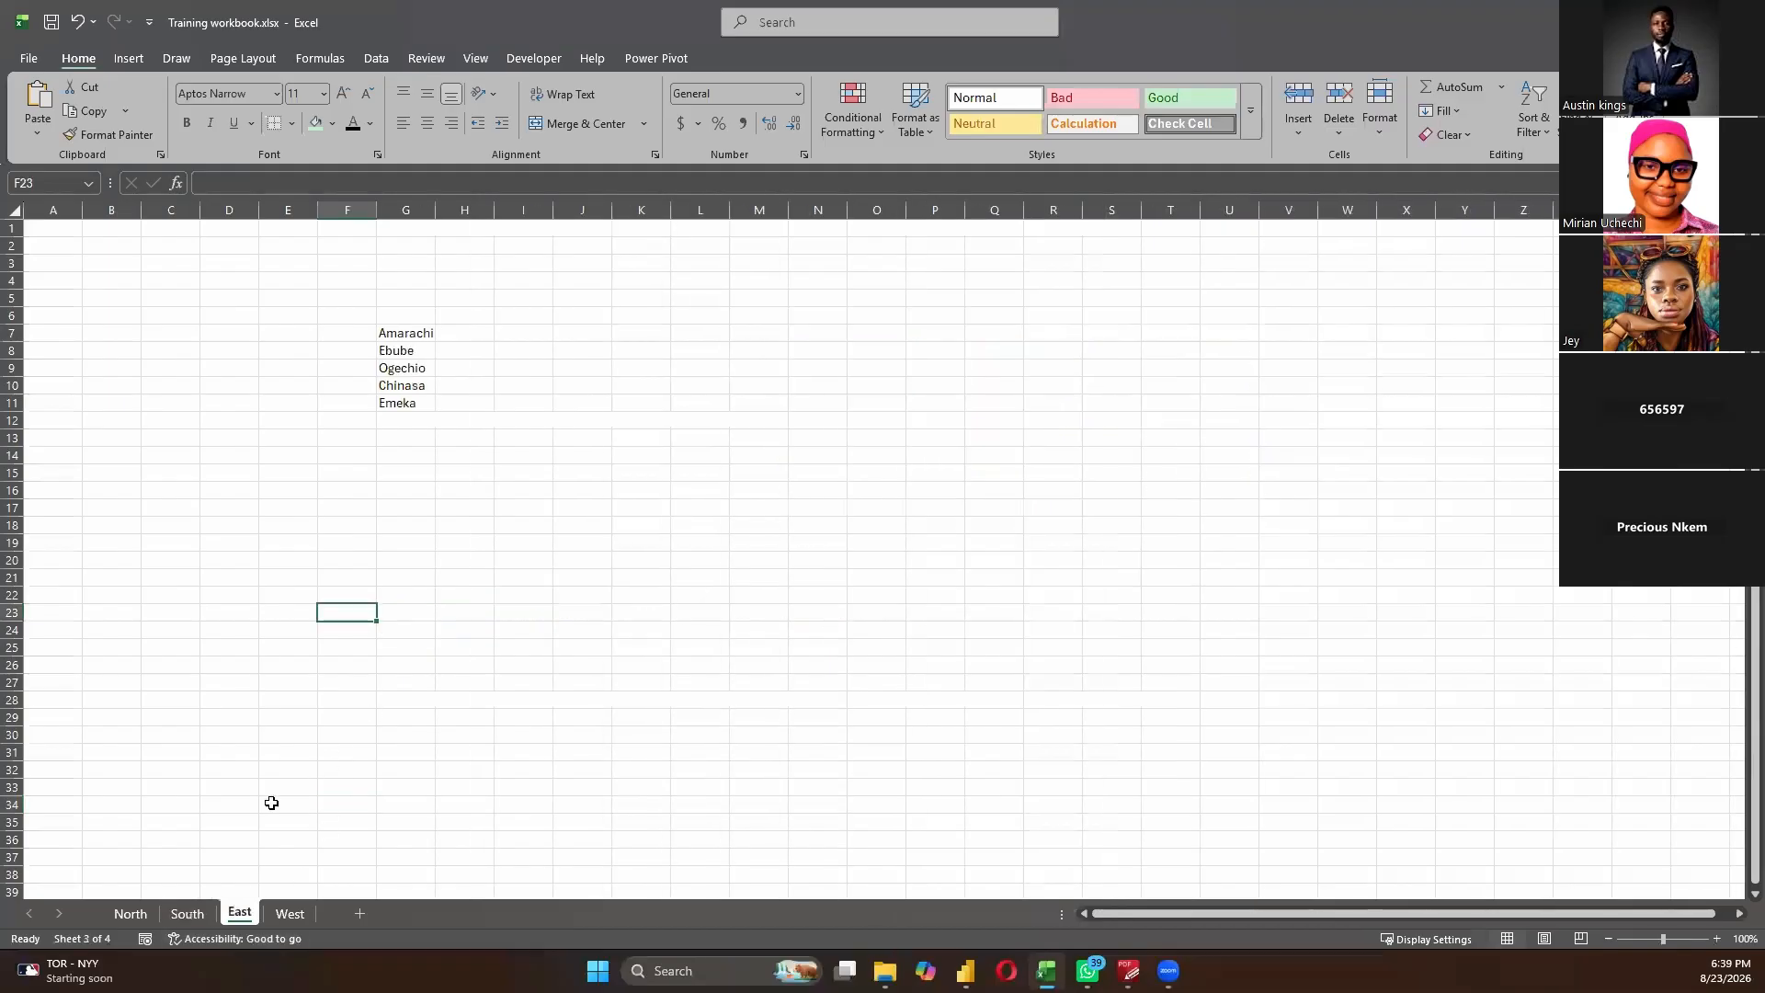
click(189, 913)
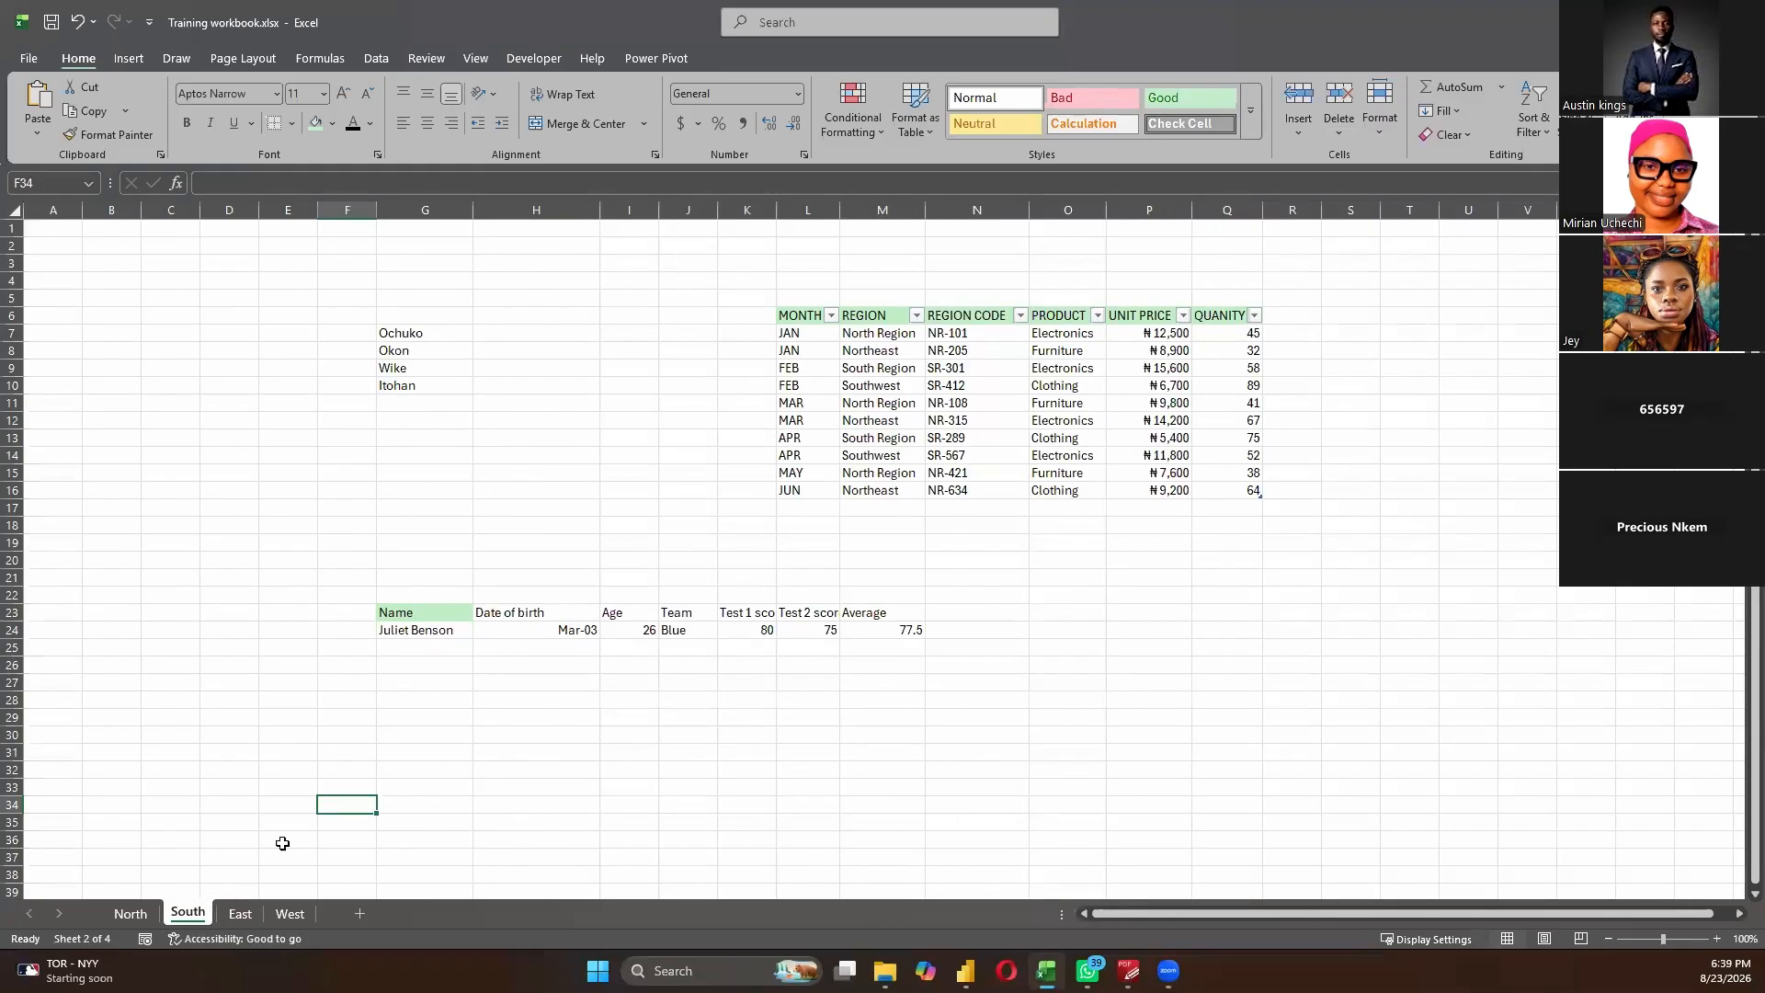
click(336, 120)
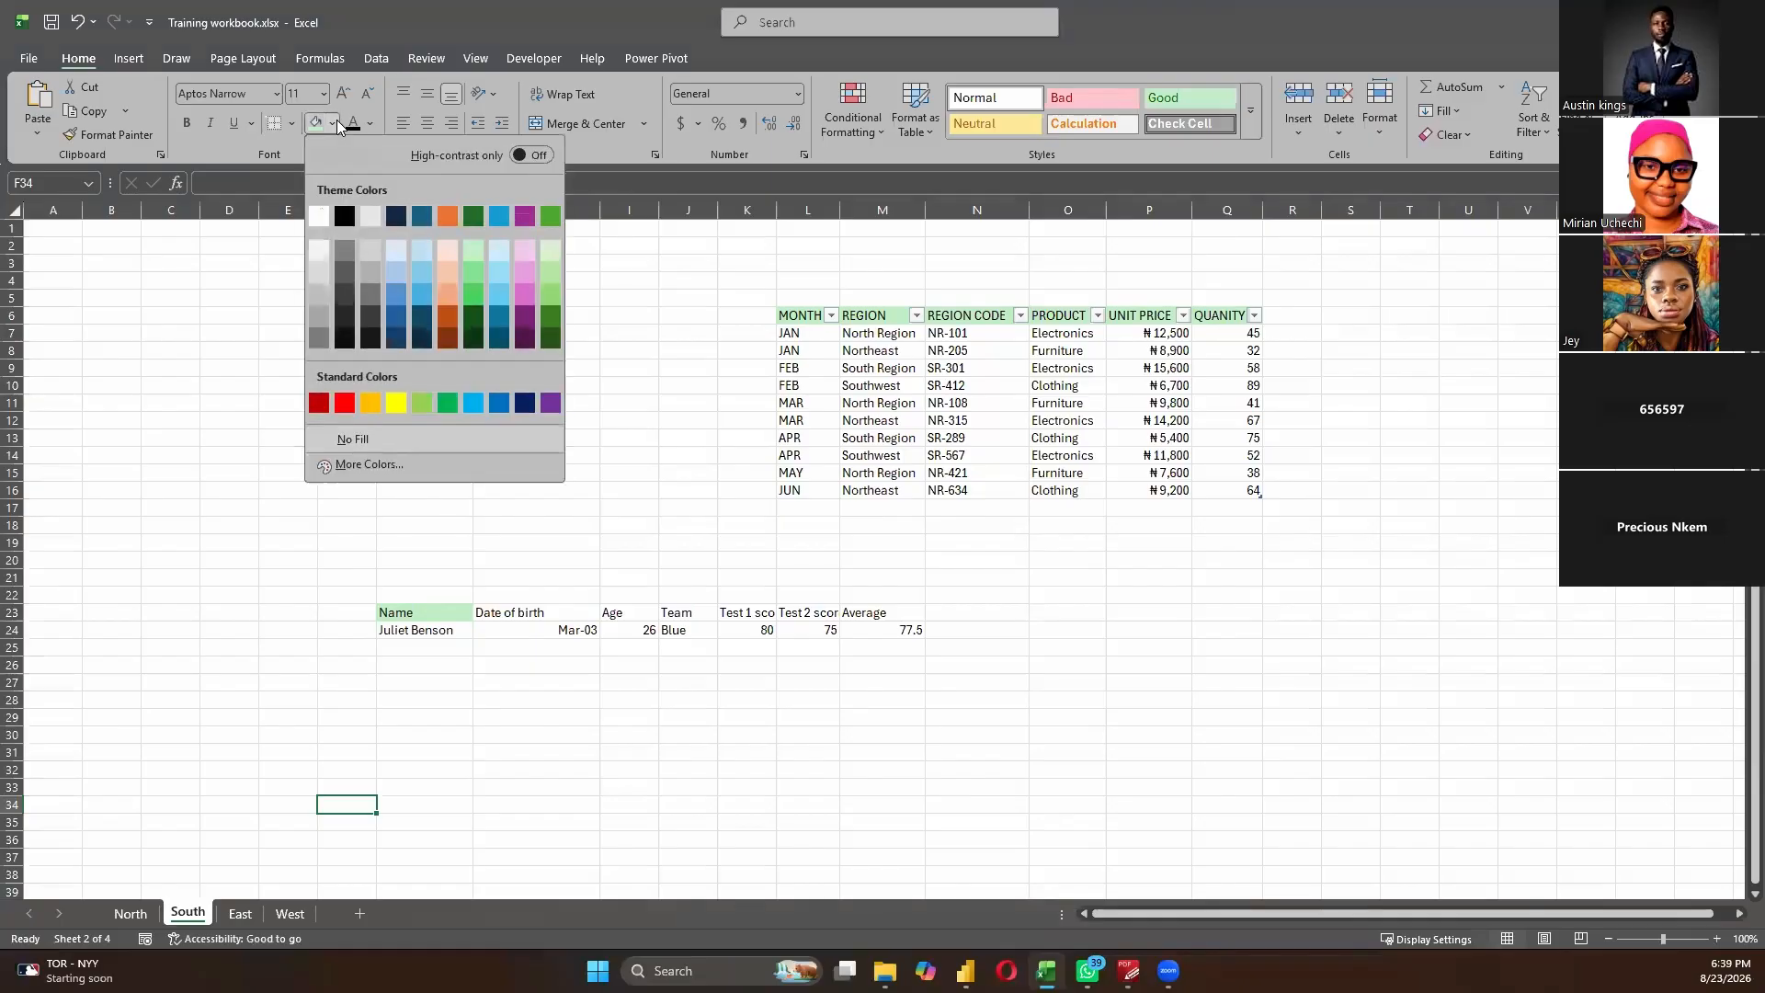
- Copy the formatting of the Name header G23 onto the headers I23:M23, Age through Average, with Format Painter
click(407, 617)
click(411, 616)
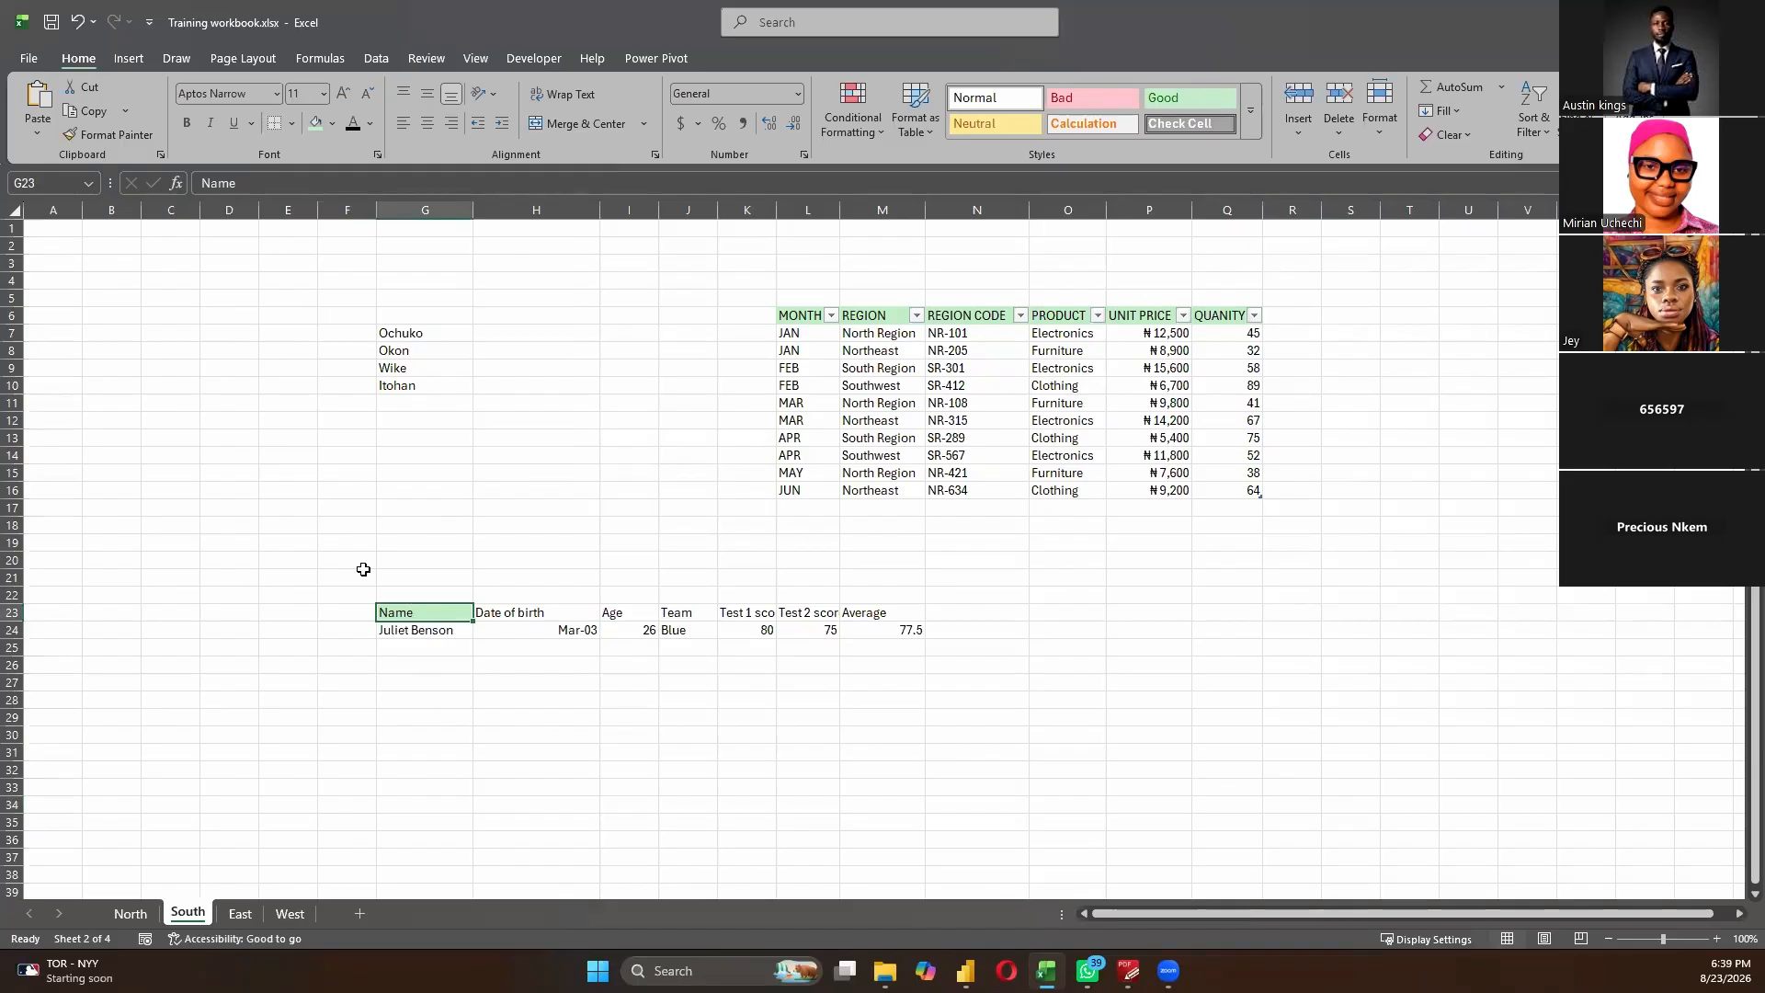
click(87, 136)
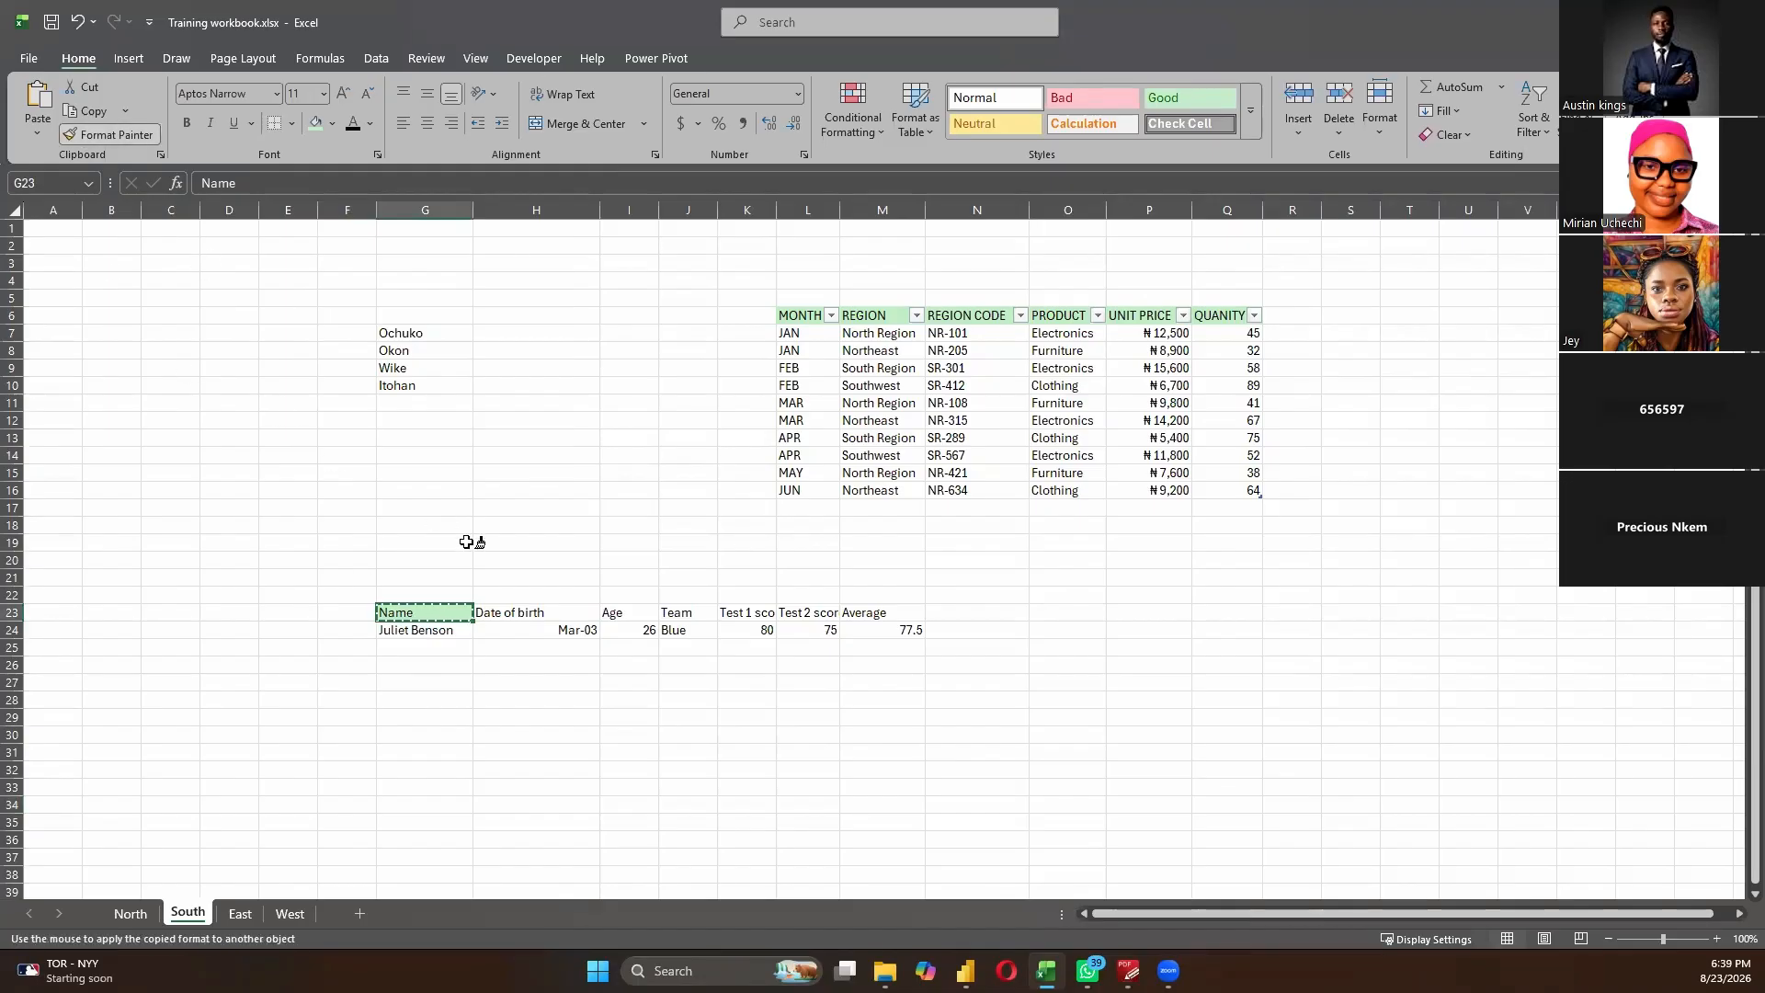
drag(617, 616, 878, 610)
click(634, 685)
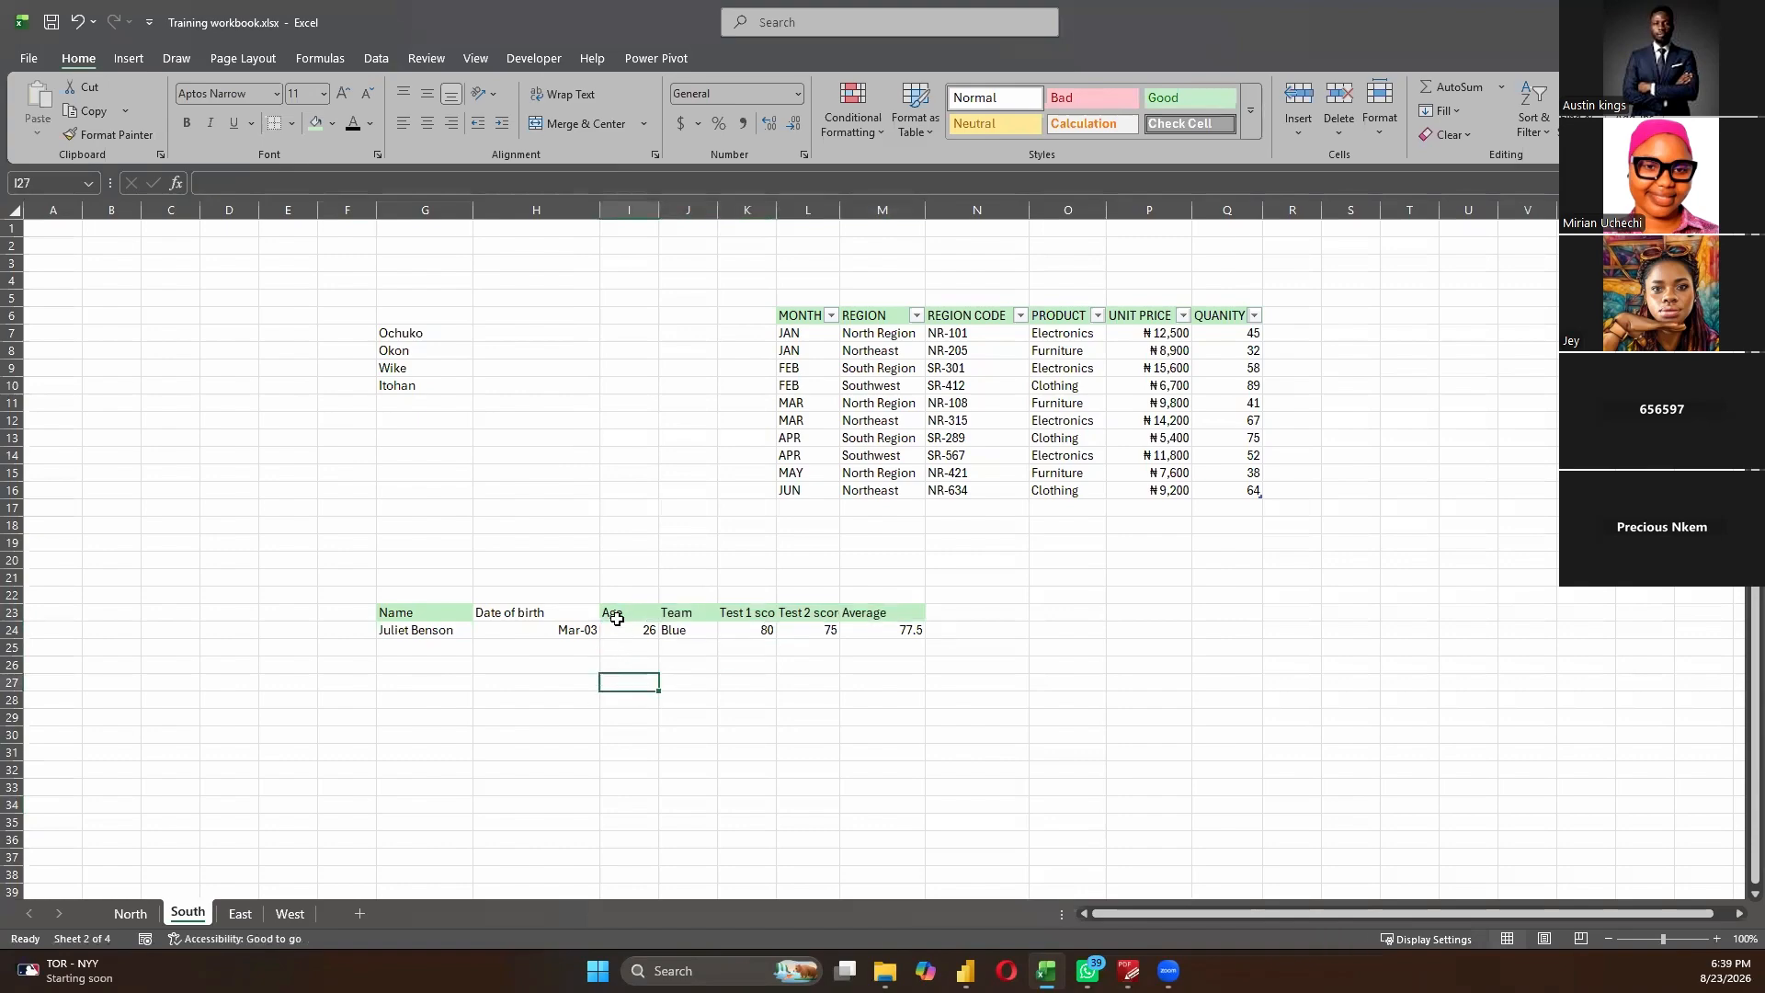
click(421, 611)
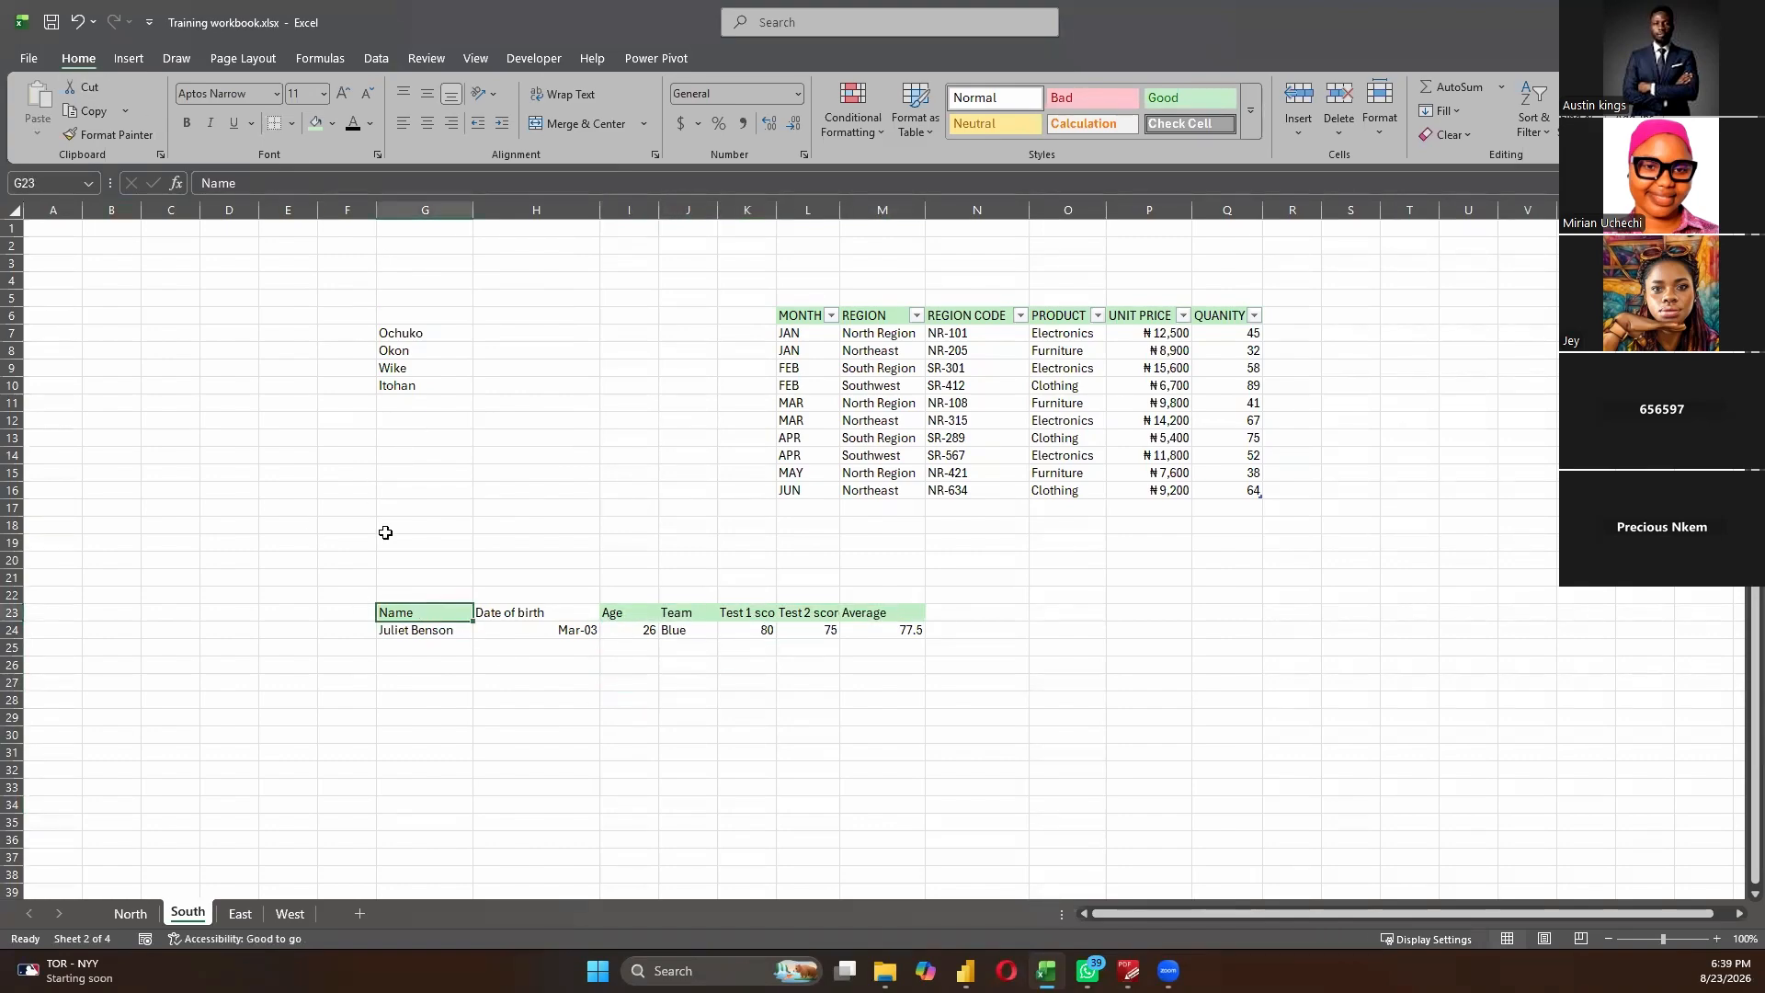
- Set the Name header in G23 to font size 16 and make it bold
click(343, 93)
click(343, 93)
click(343, 92)
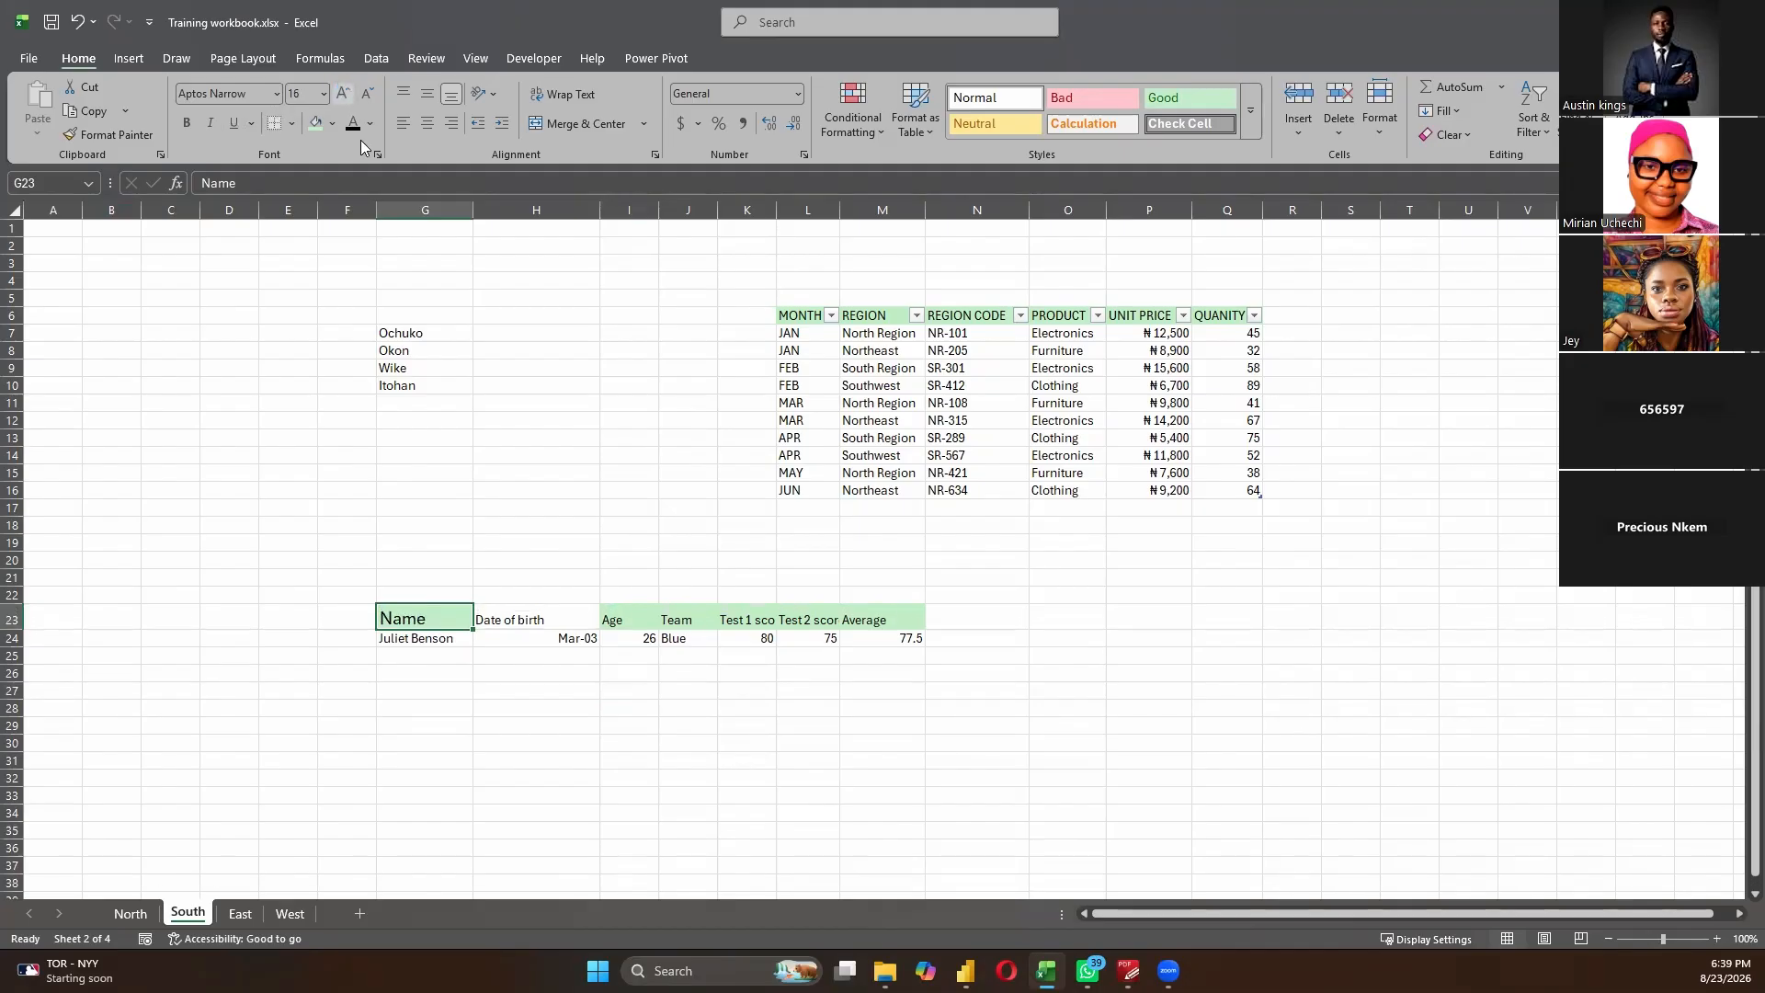
click(189, 122)
click(523, 869)
click(407, 618)
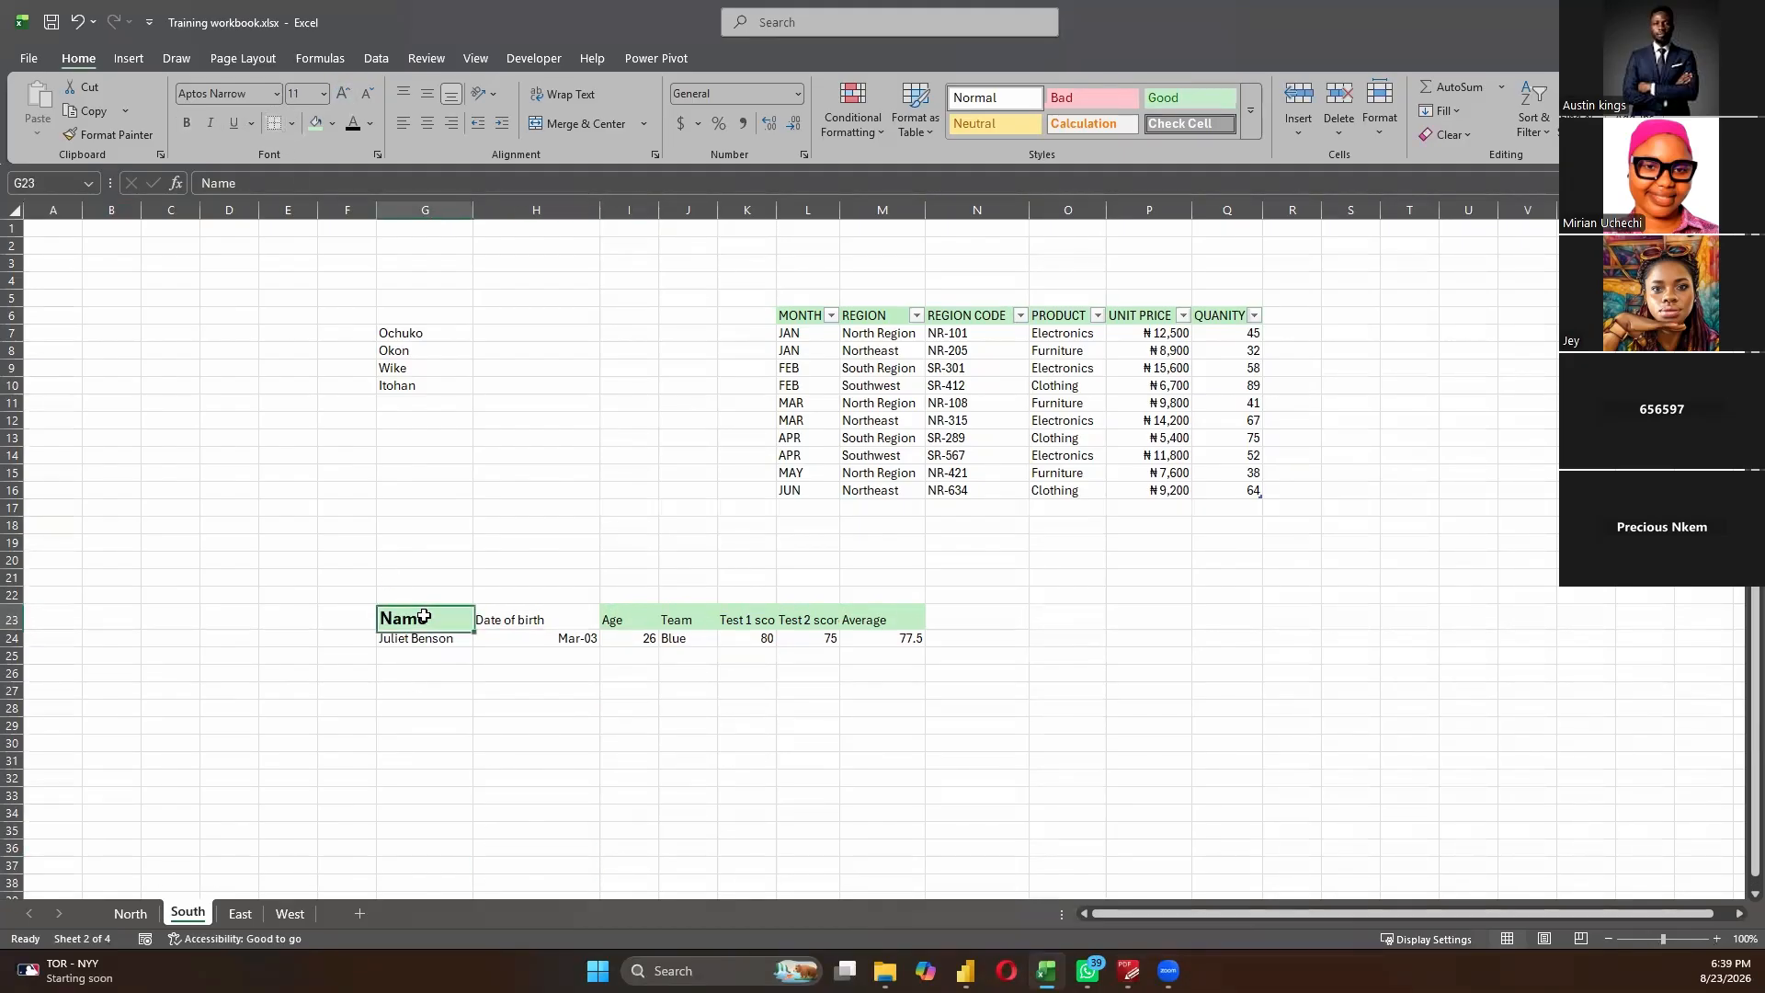
click(234, 122)
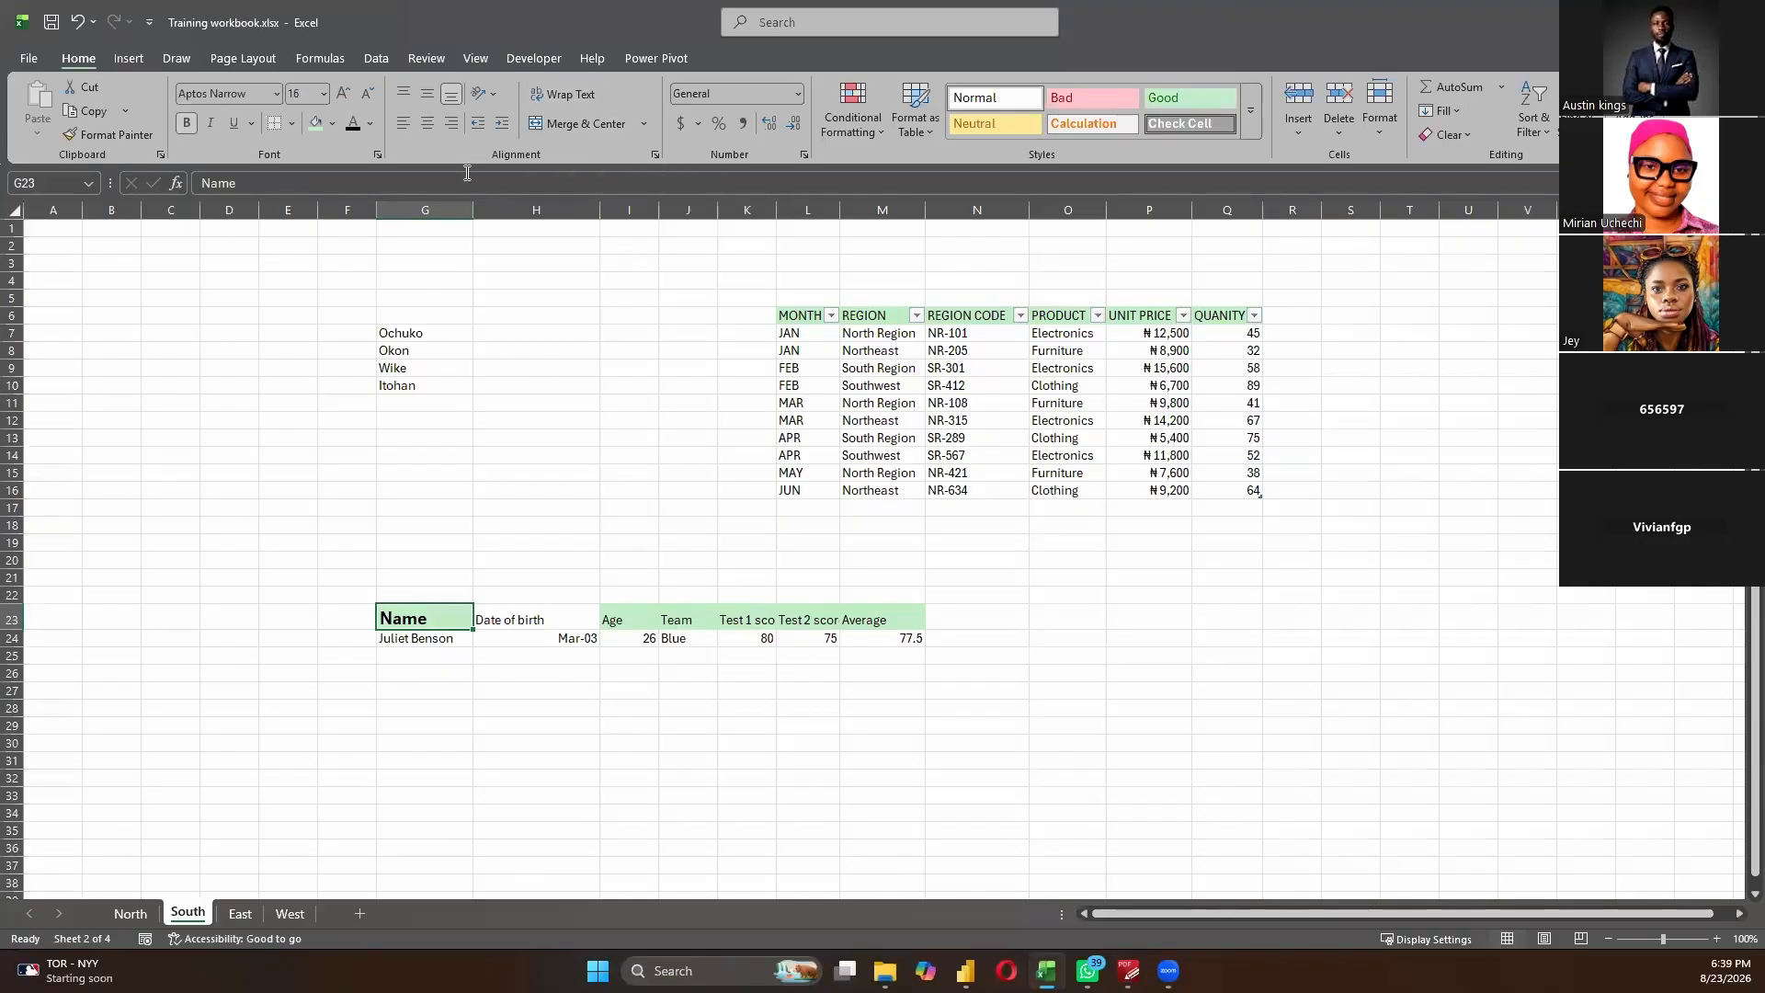
- Right-align the Name header G23 and copy its formatting onto the headers I23:M23 with Format Painter
click(451, 122)
click(118, 136)
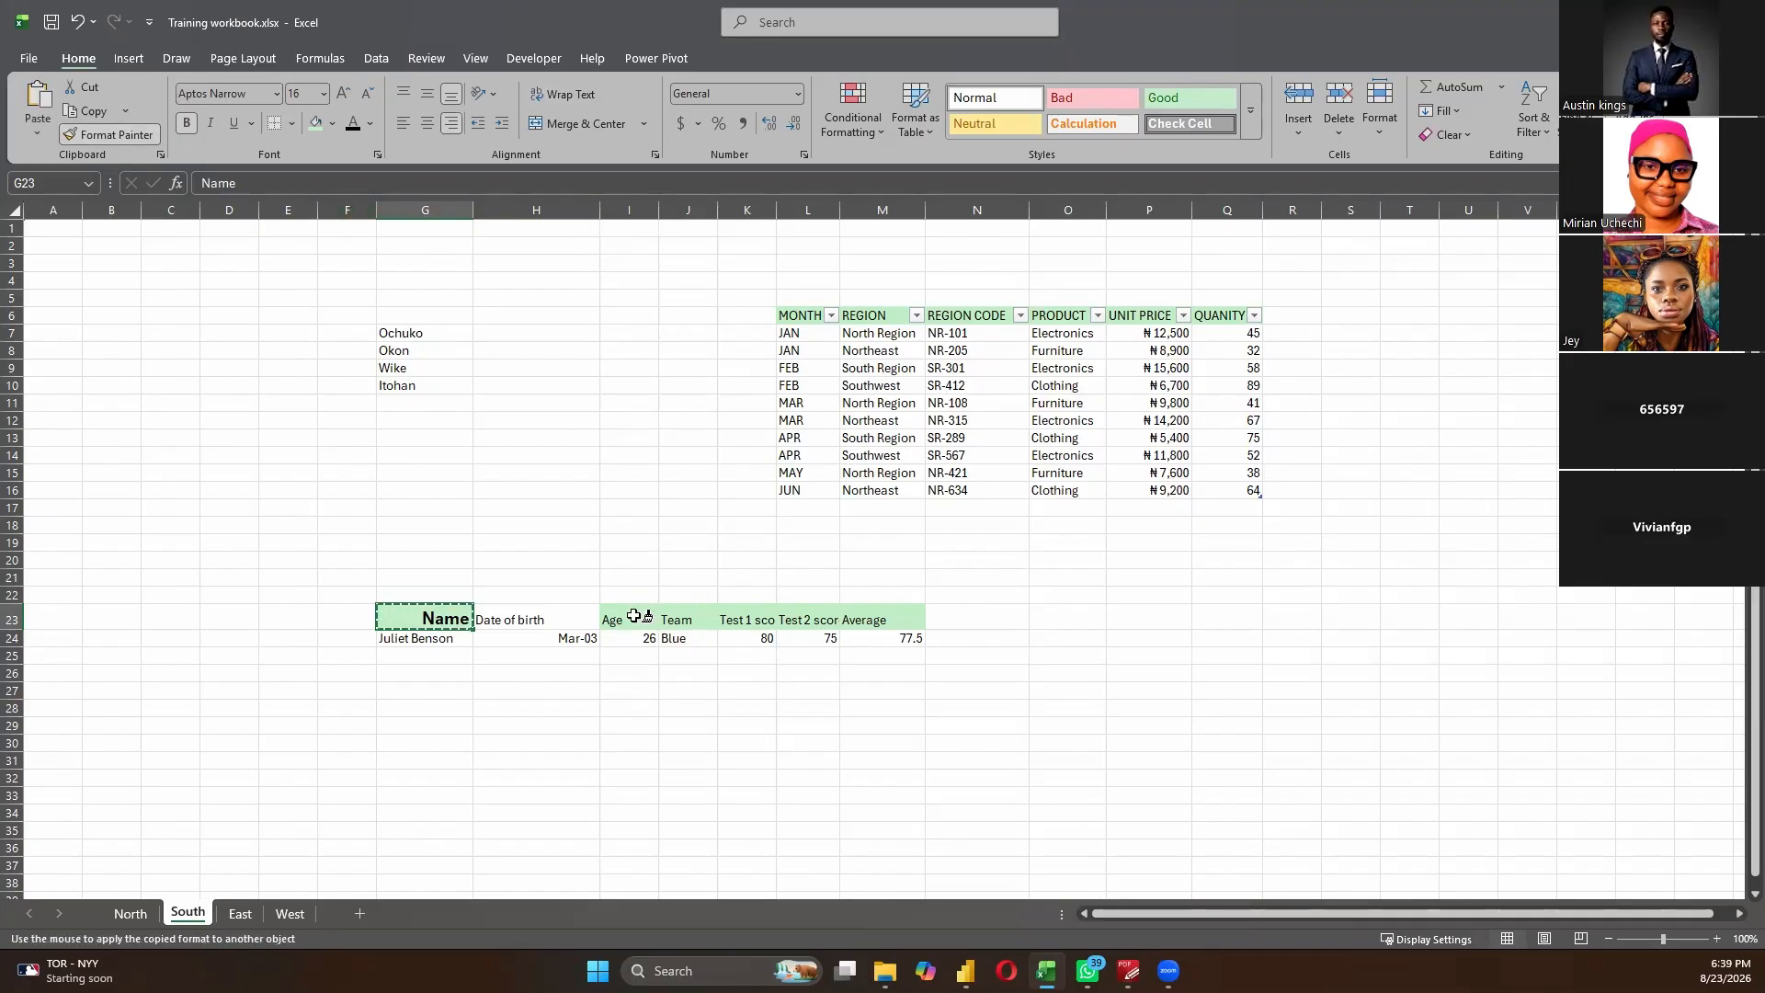
drag(626, 620, 906, 629)
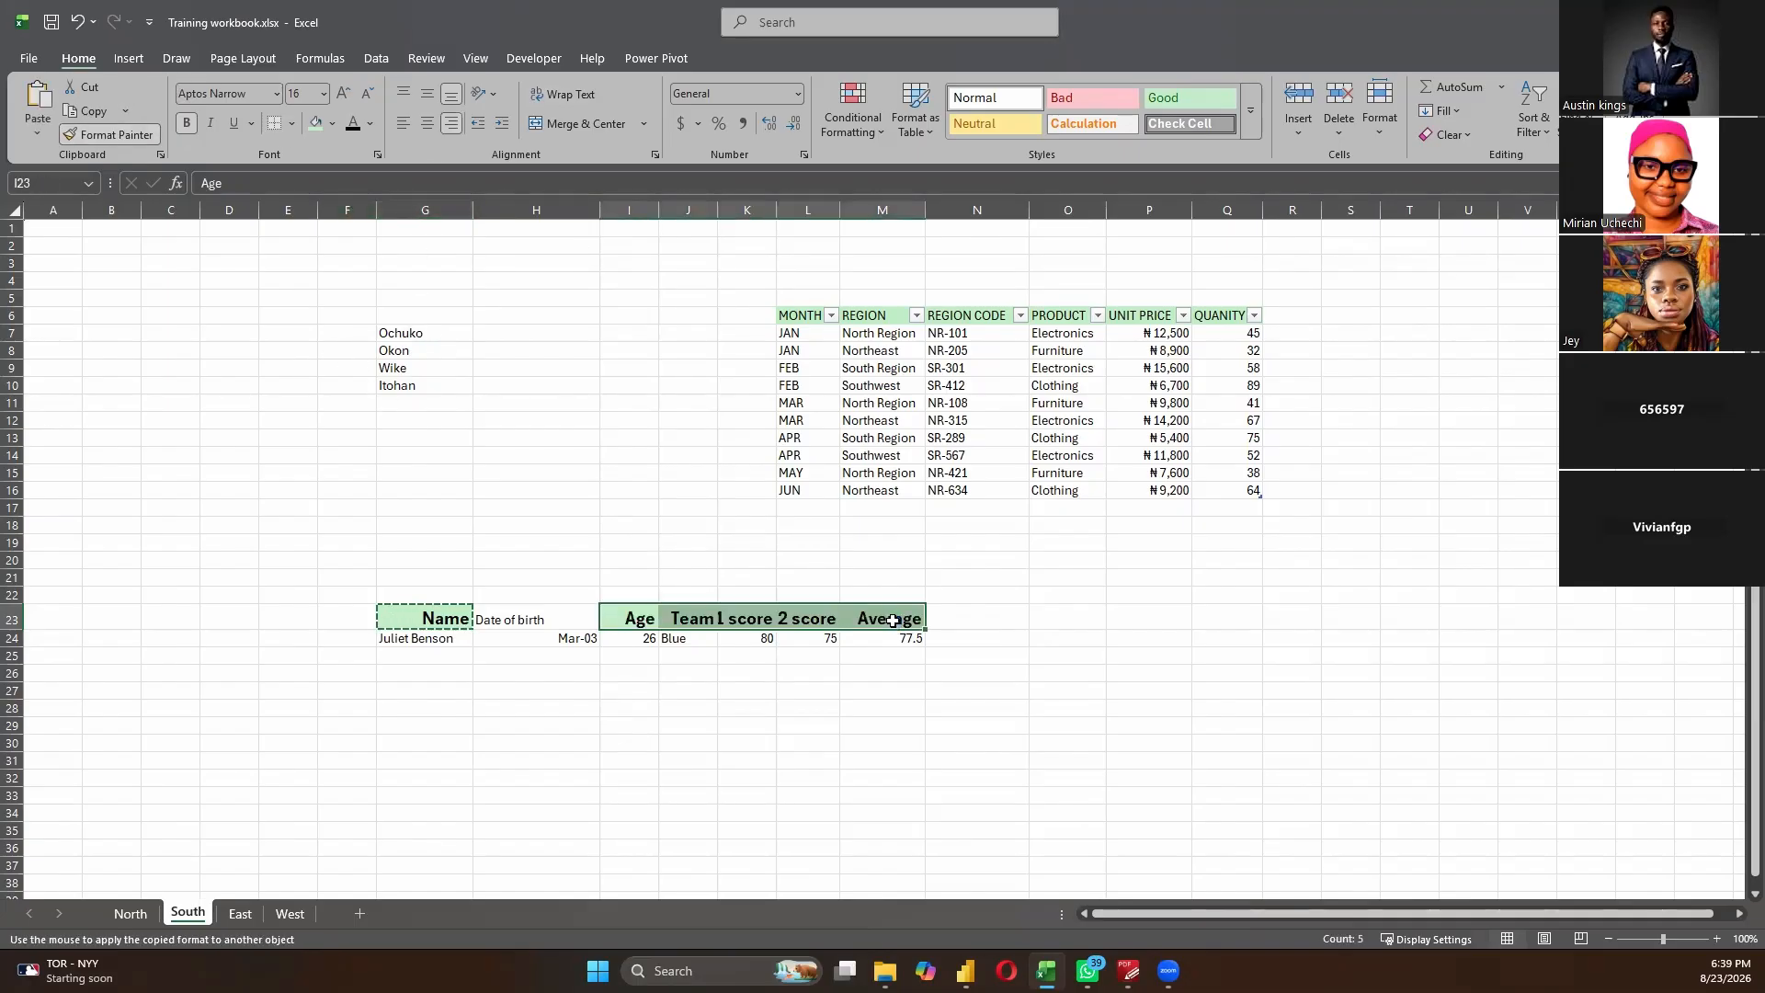
click(479, 831)
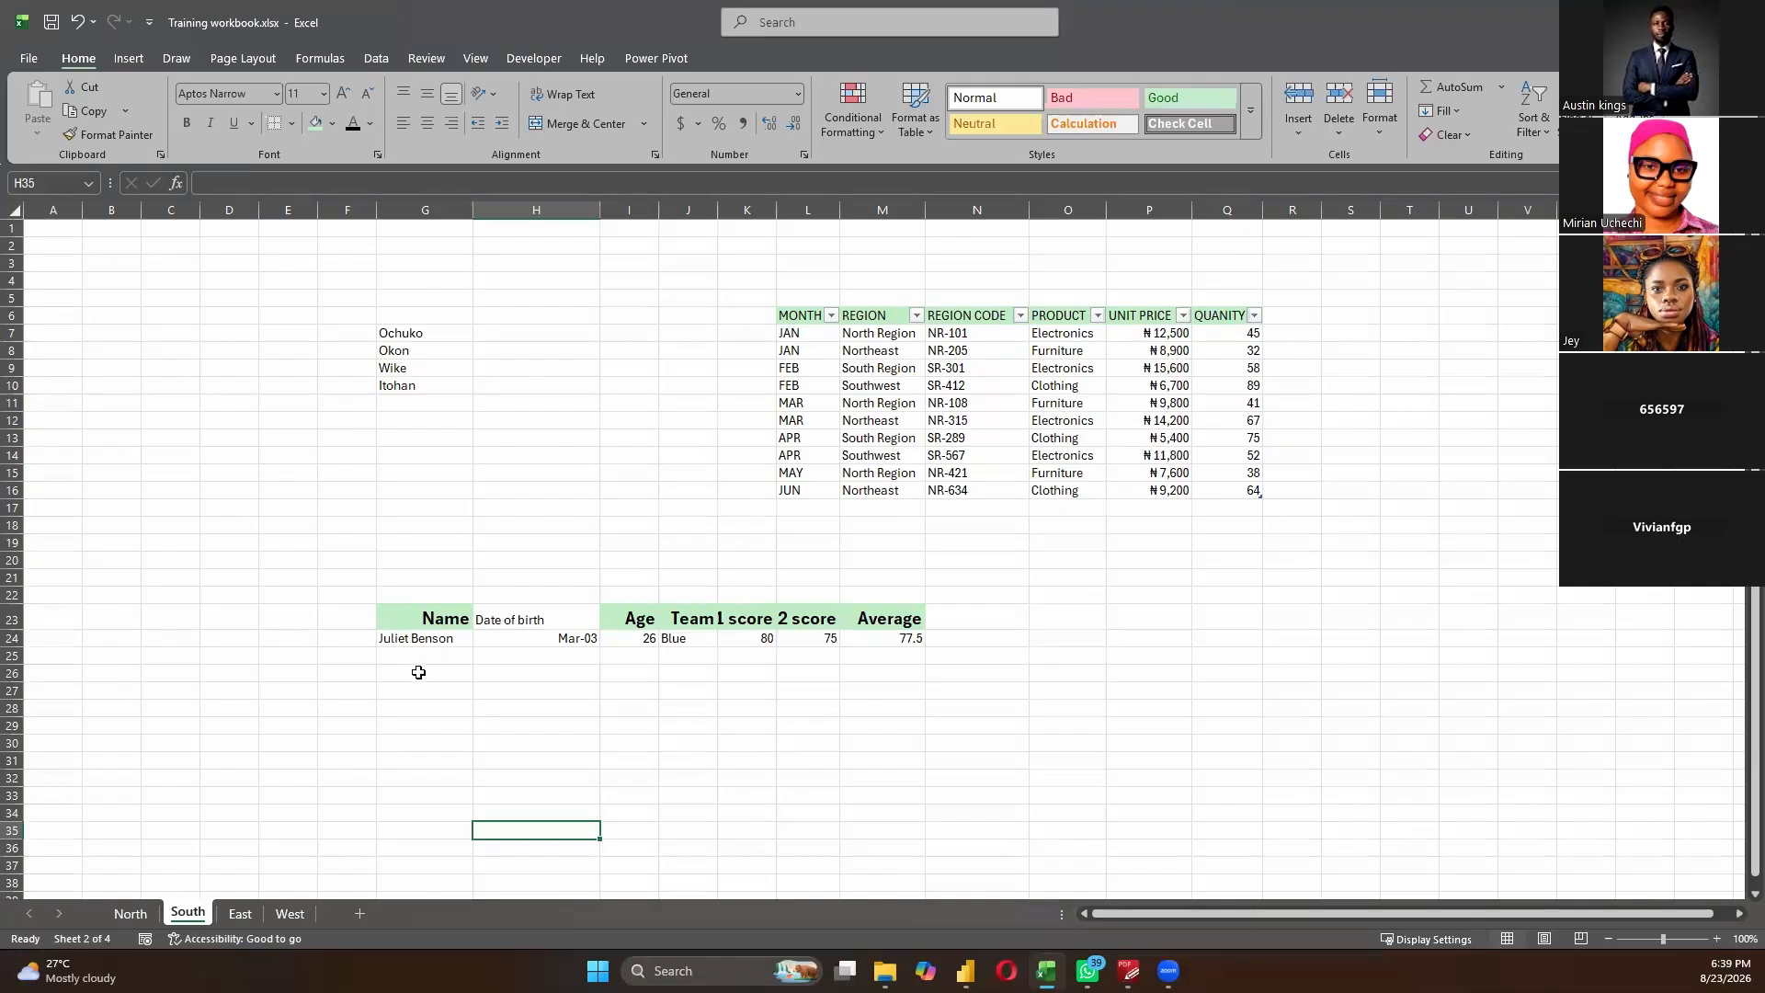
- Set the Name header in G23 back to font size 11 and left-align it
click(411, 616)
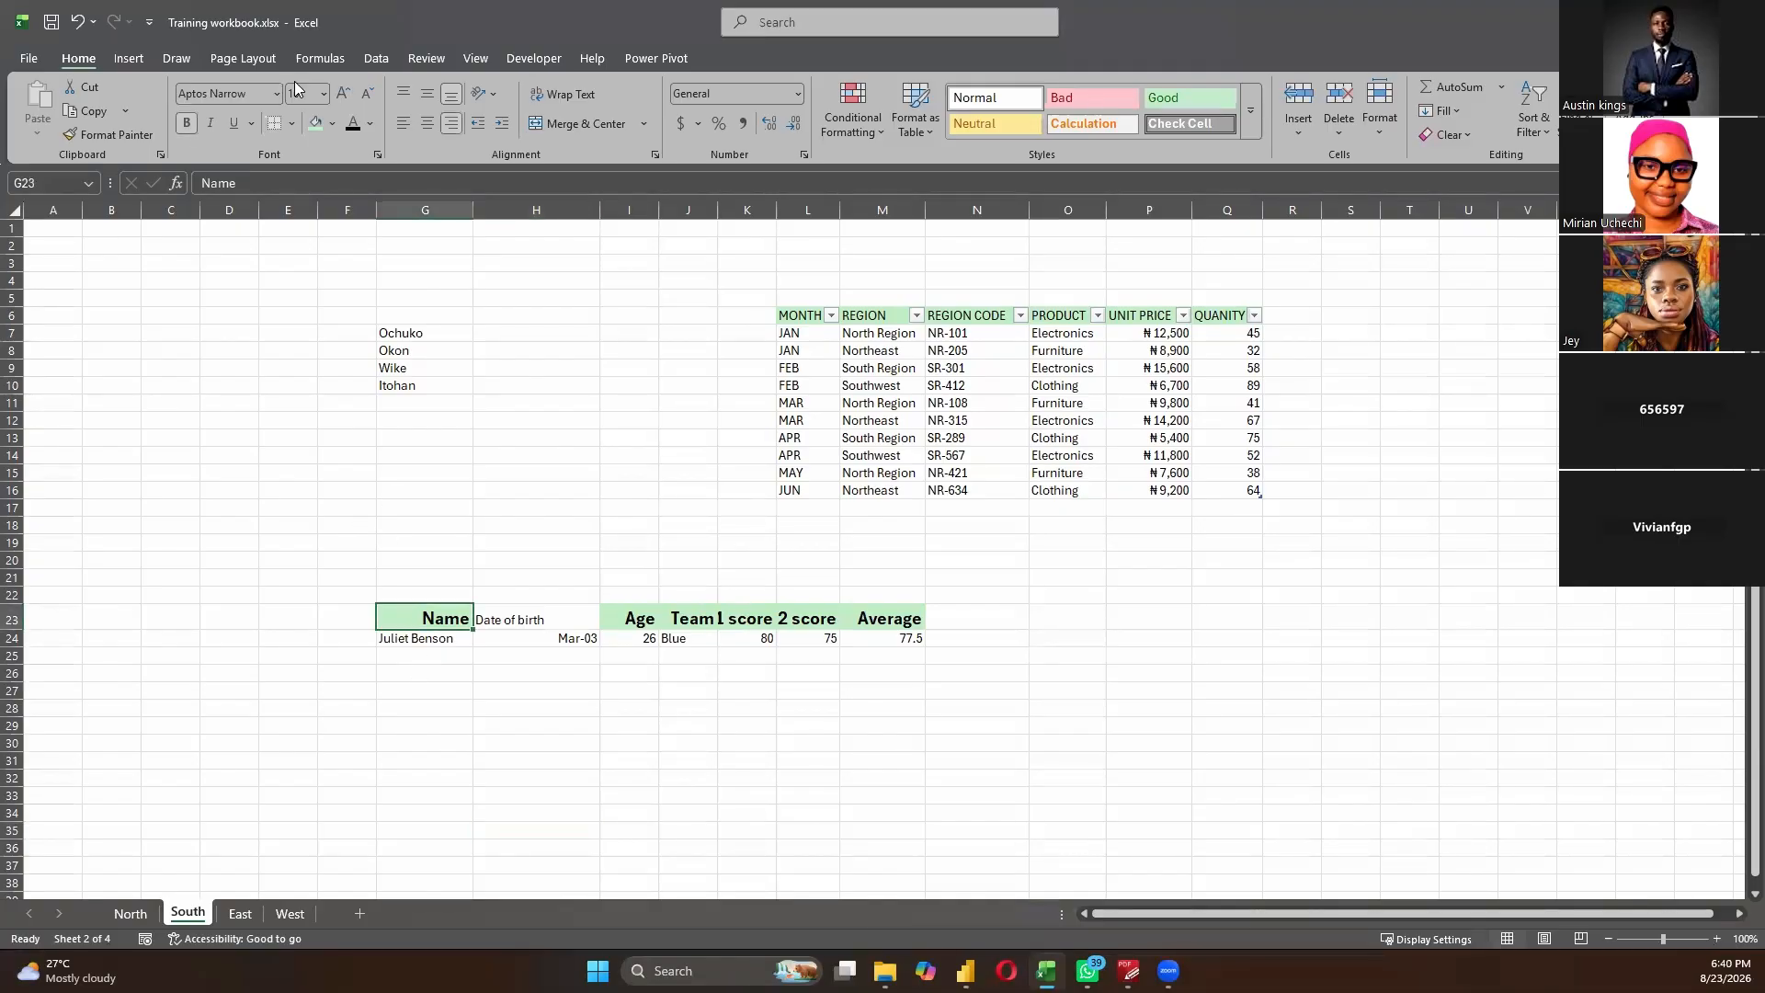
click(366, 96)
click(366, 95)
click(366, 96)
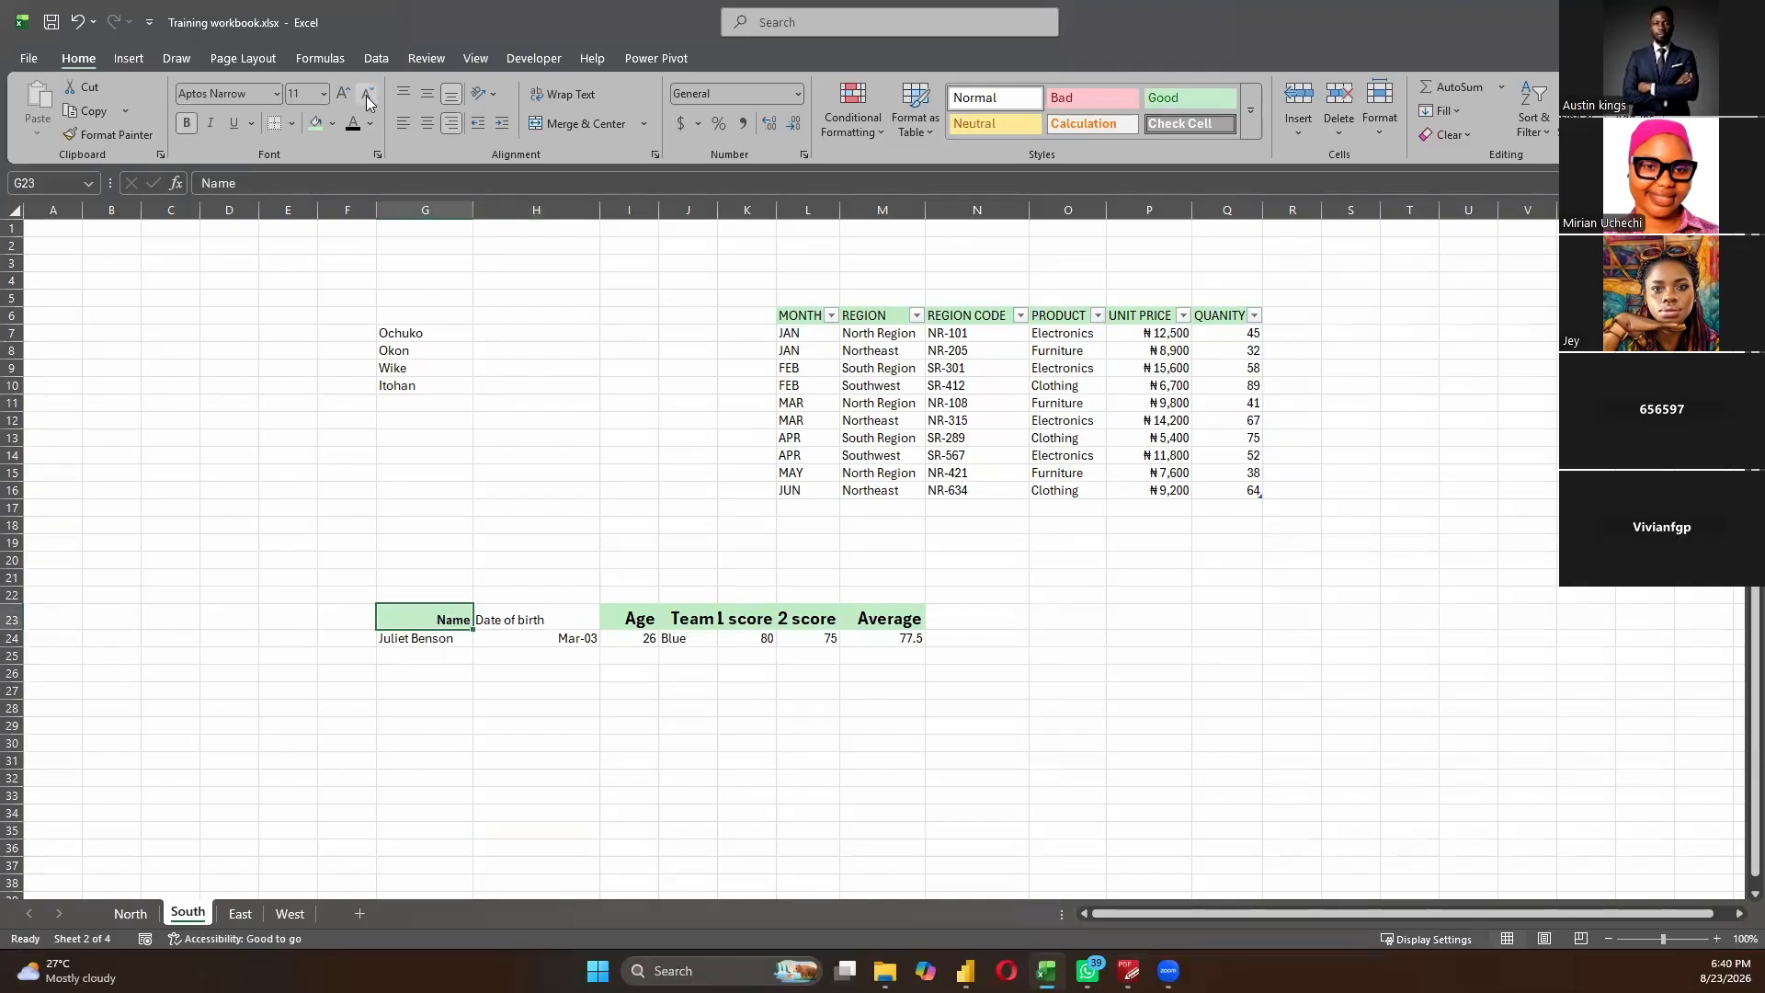
click(403, 124)
- Copy the bold 11-point, left-aligned formatting of G23 onto the headers I23:M23 with Format Painter
click(110, 129)
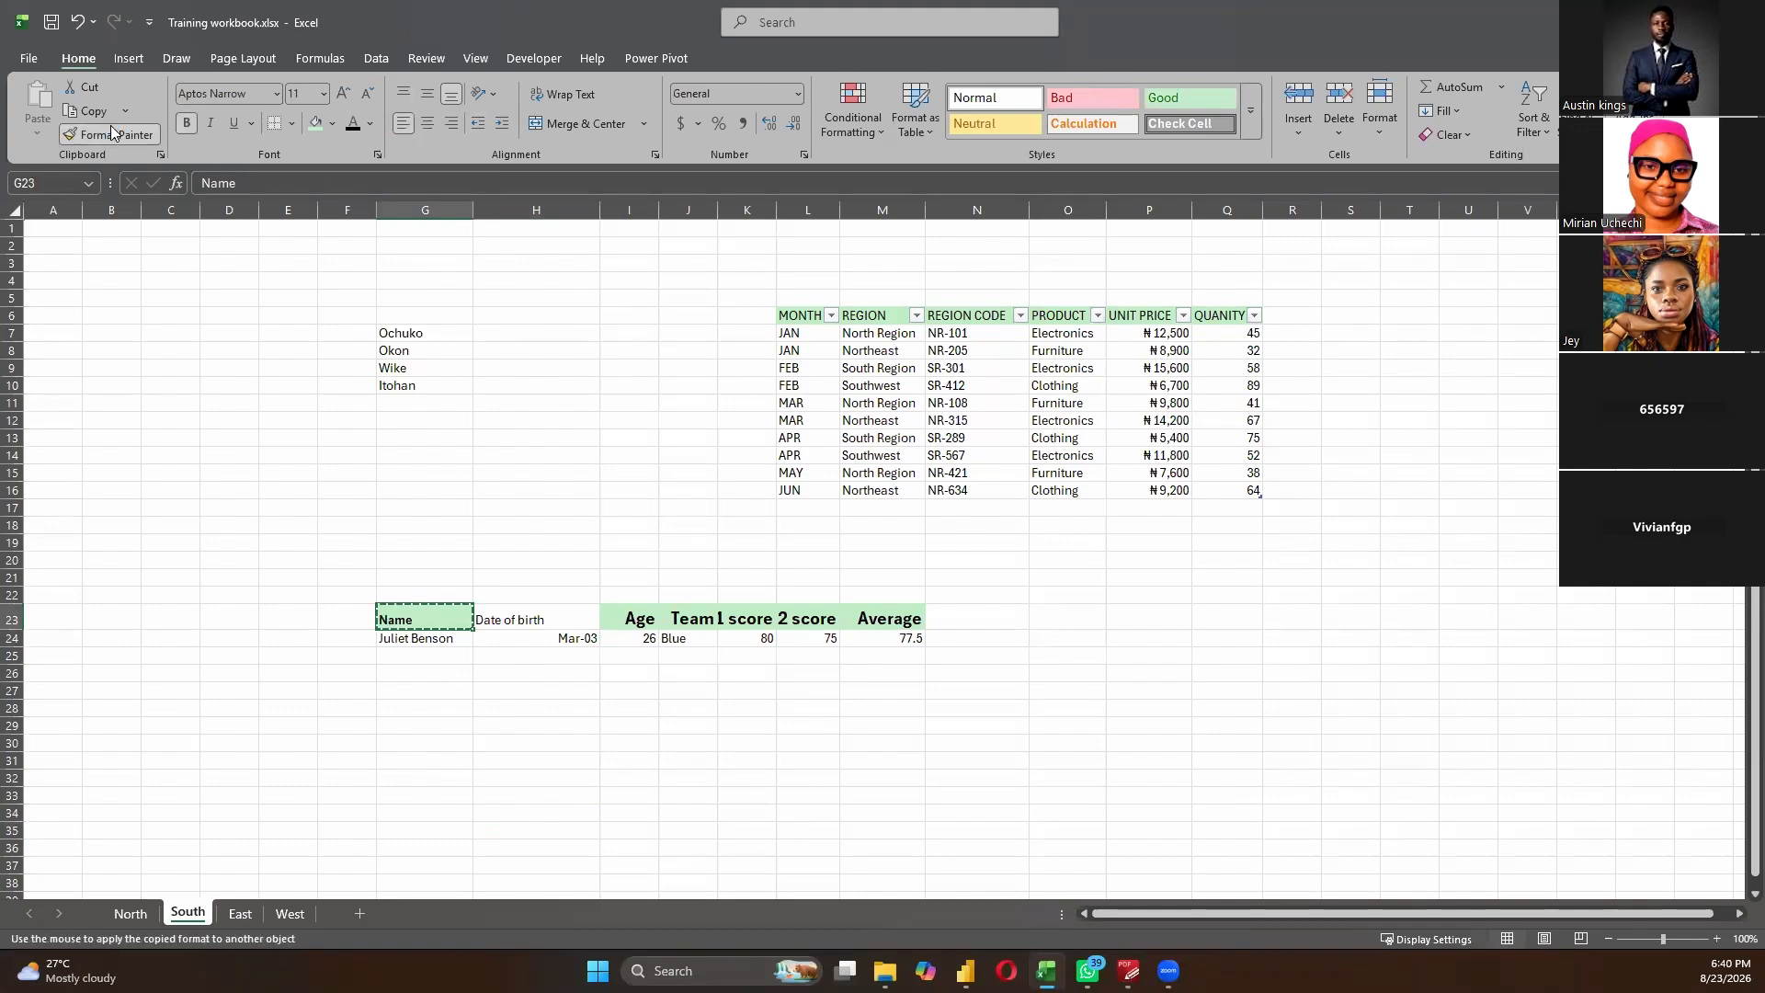
drag(649, 618, 906, 614)
click(445, 614)
click(538, 685)
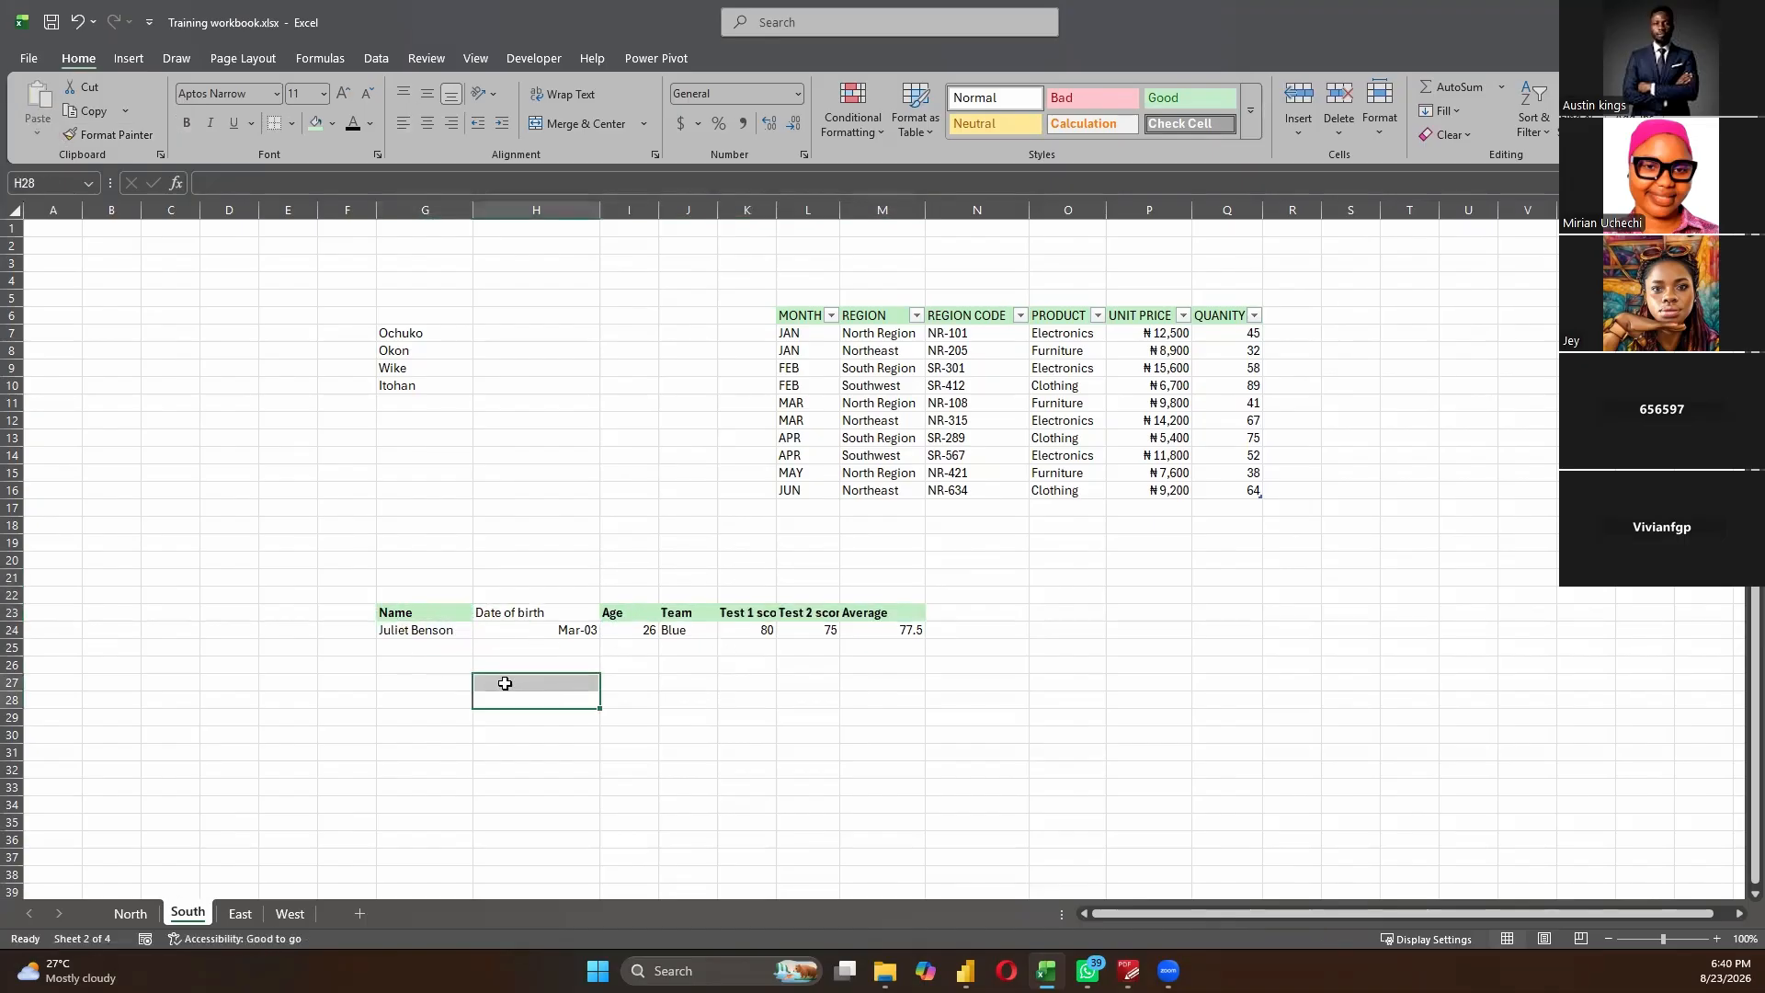
click(275, 734)
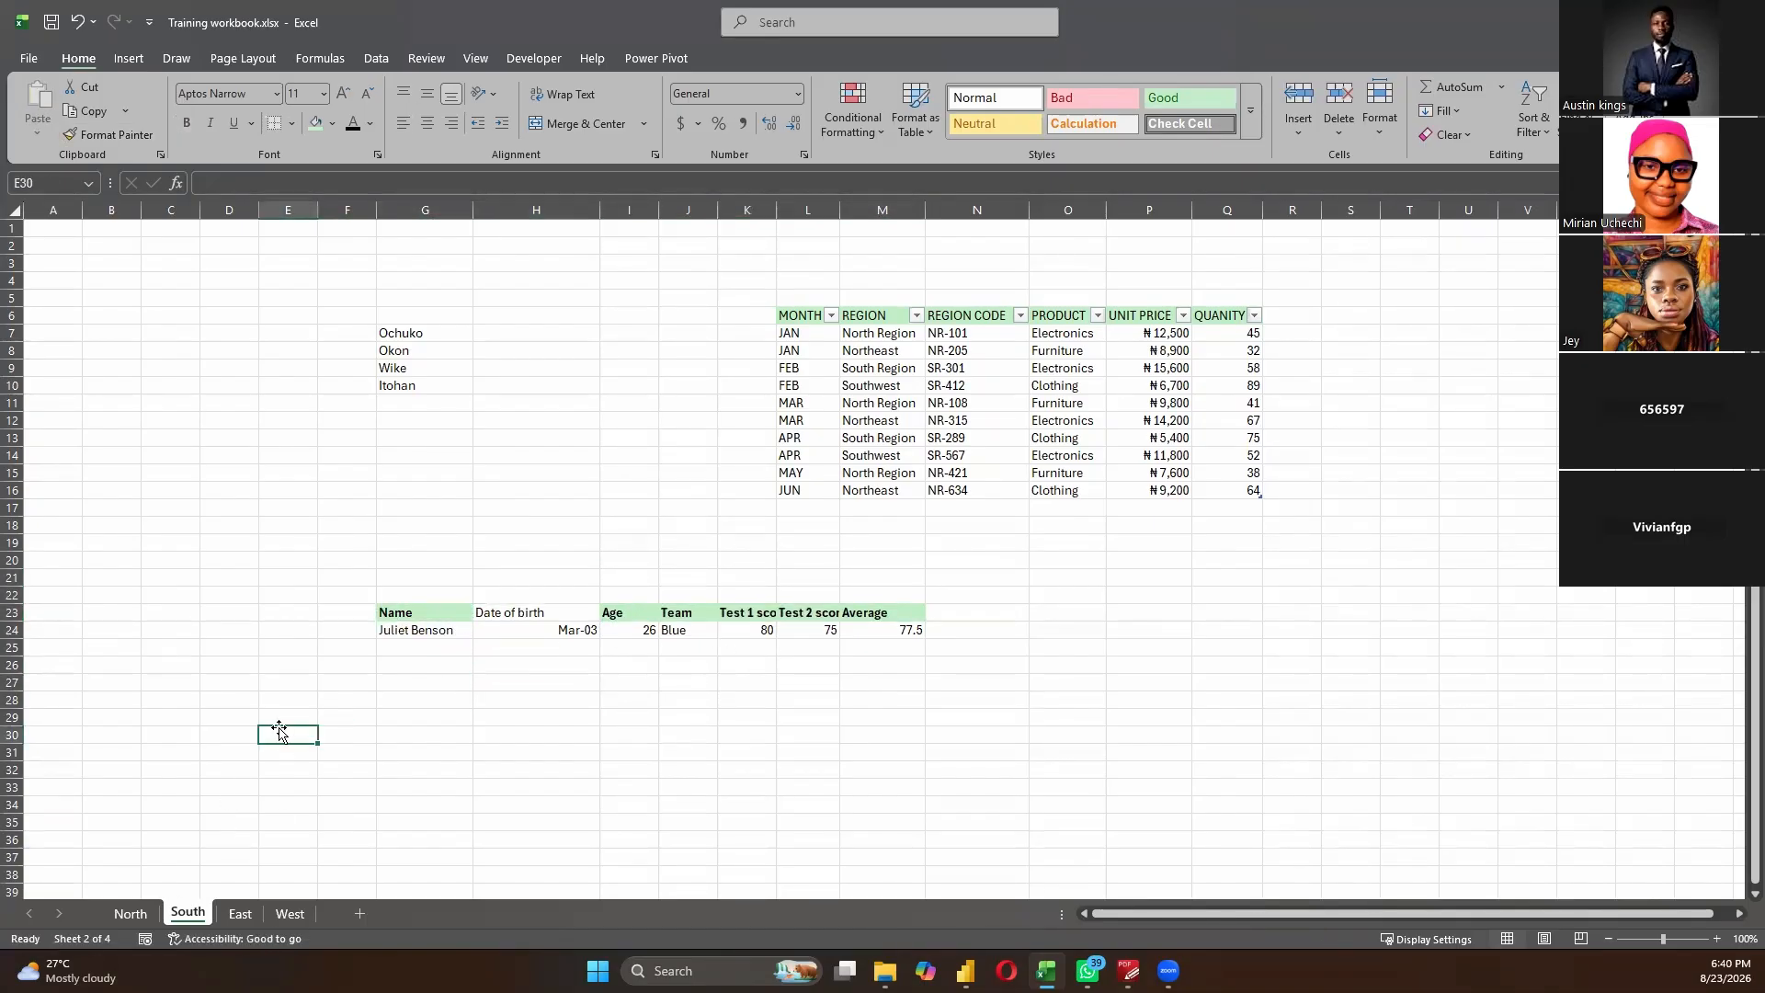
click(294, 698)
click(219, 467)
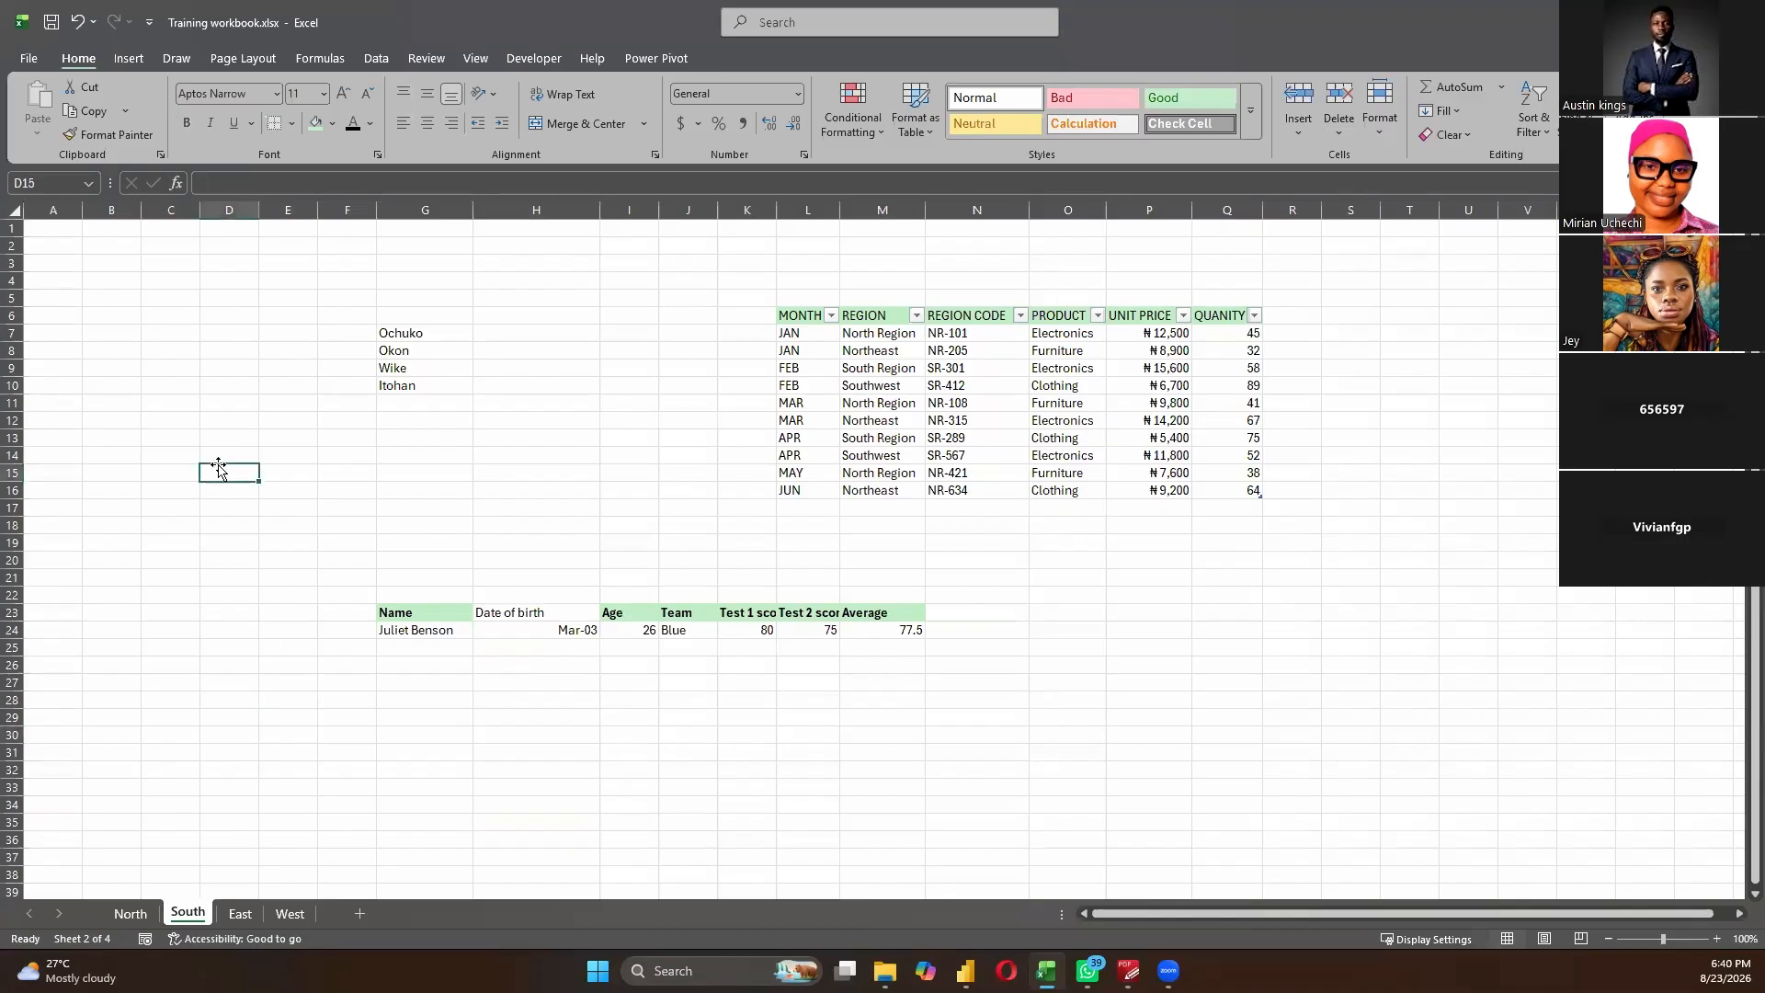
click(304, 367)
click(236, 253)
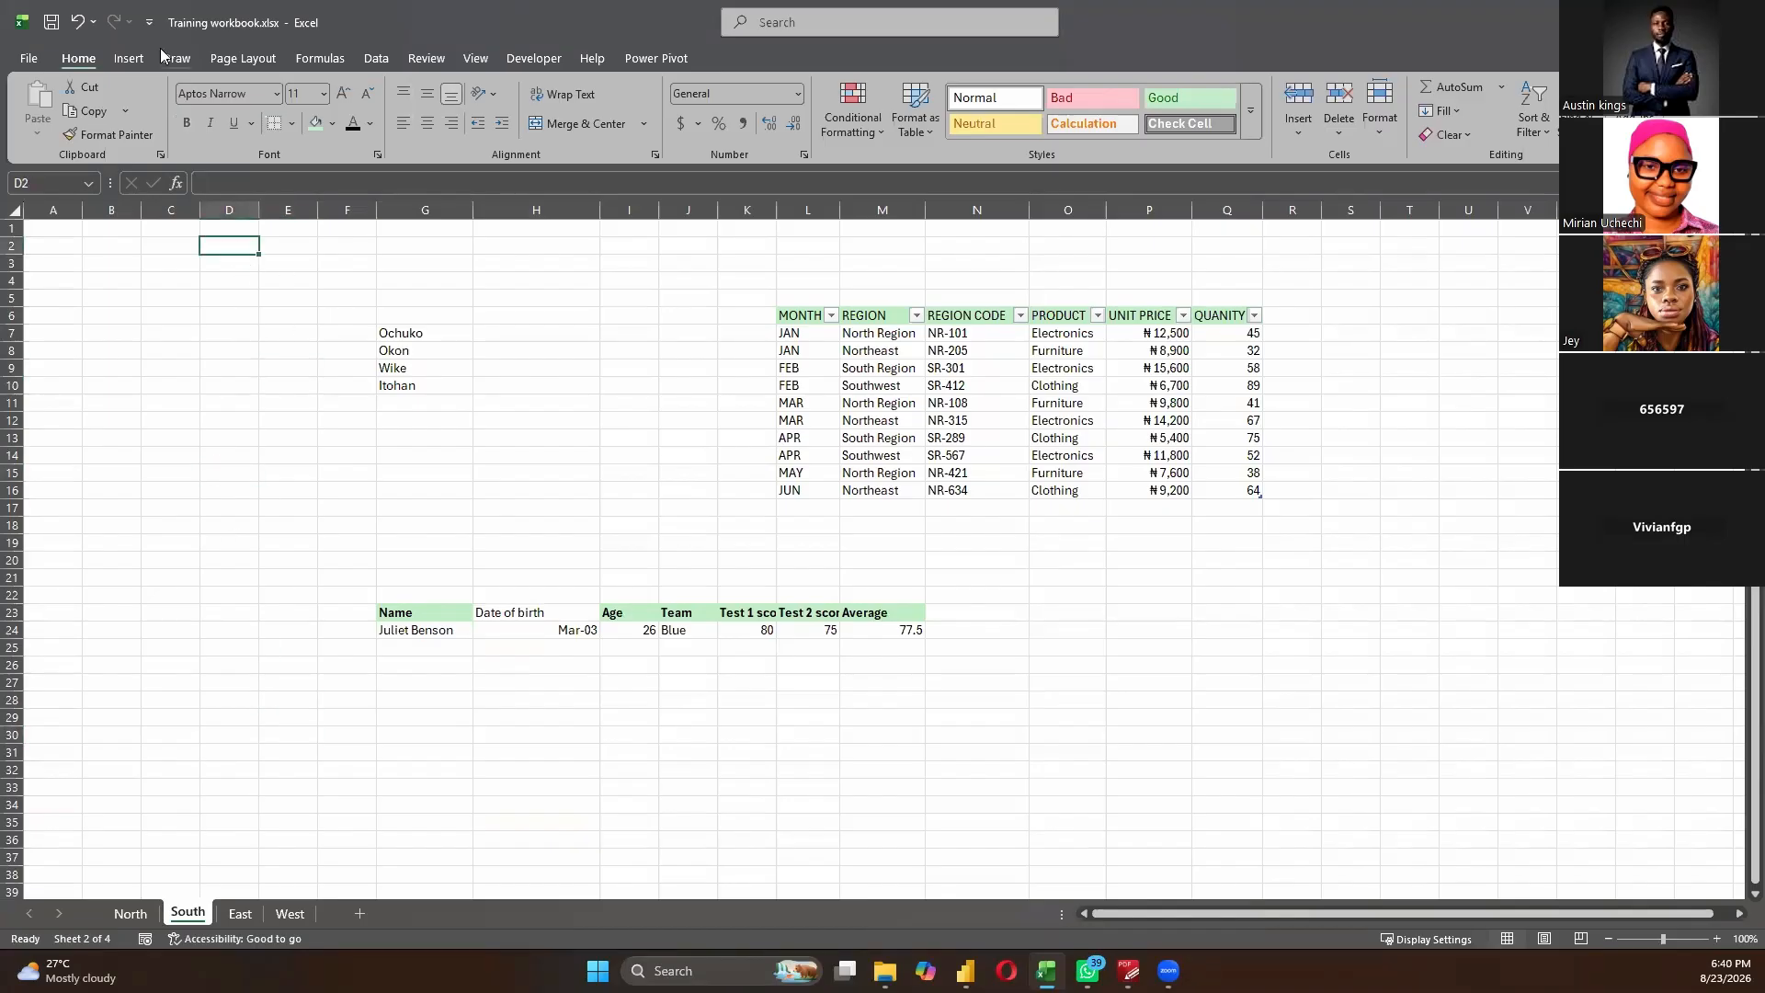
- Draw two rectangles, one about 1.97" high by 2.23" wide over D8:G17, the other about 1.82" by 4.06" over the sales table
click(131, 57)
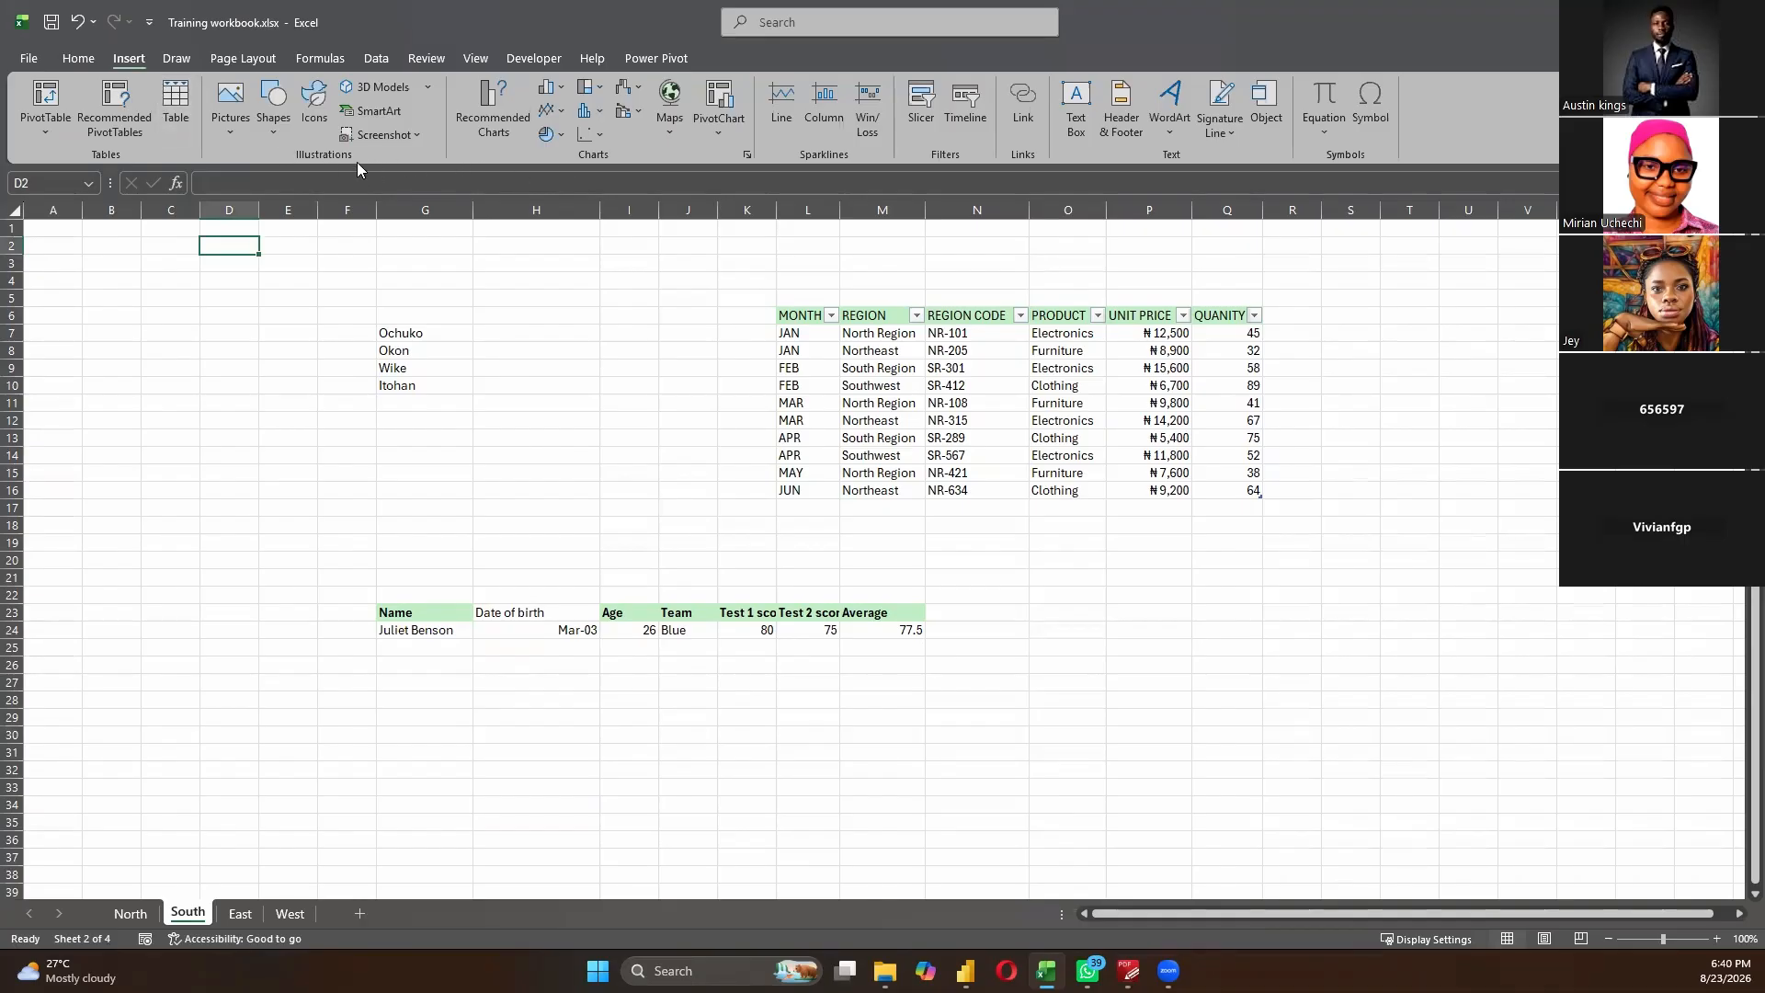
click(279, 142)
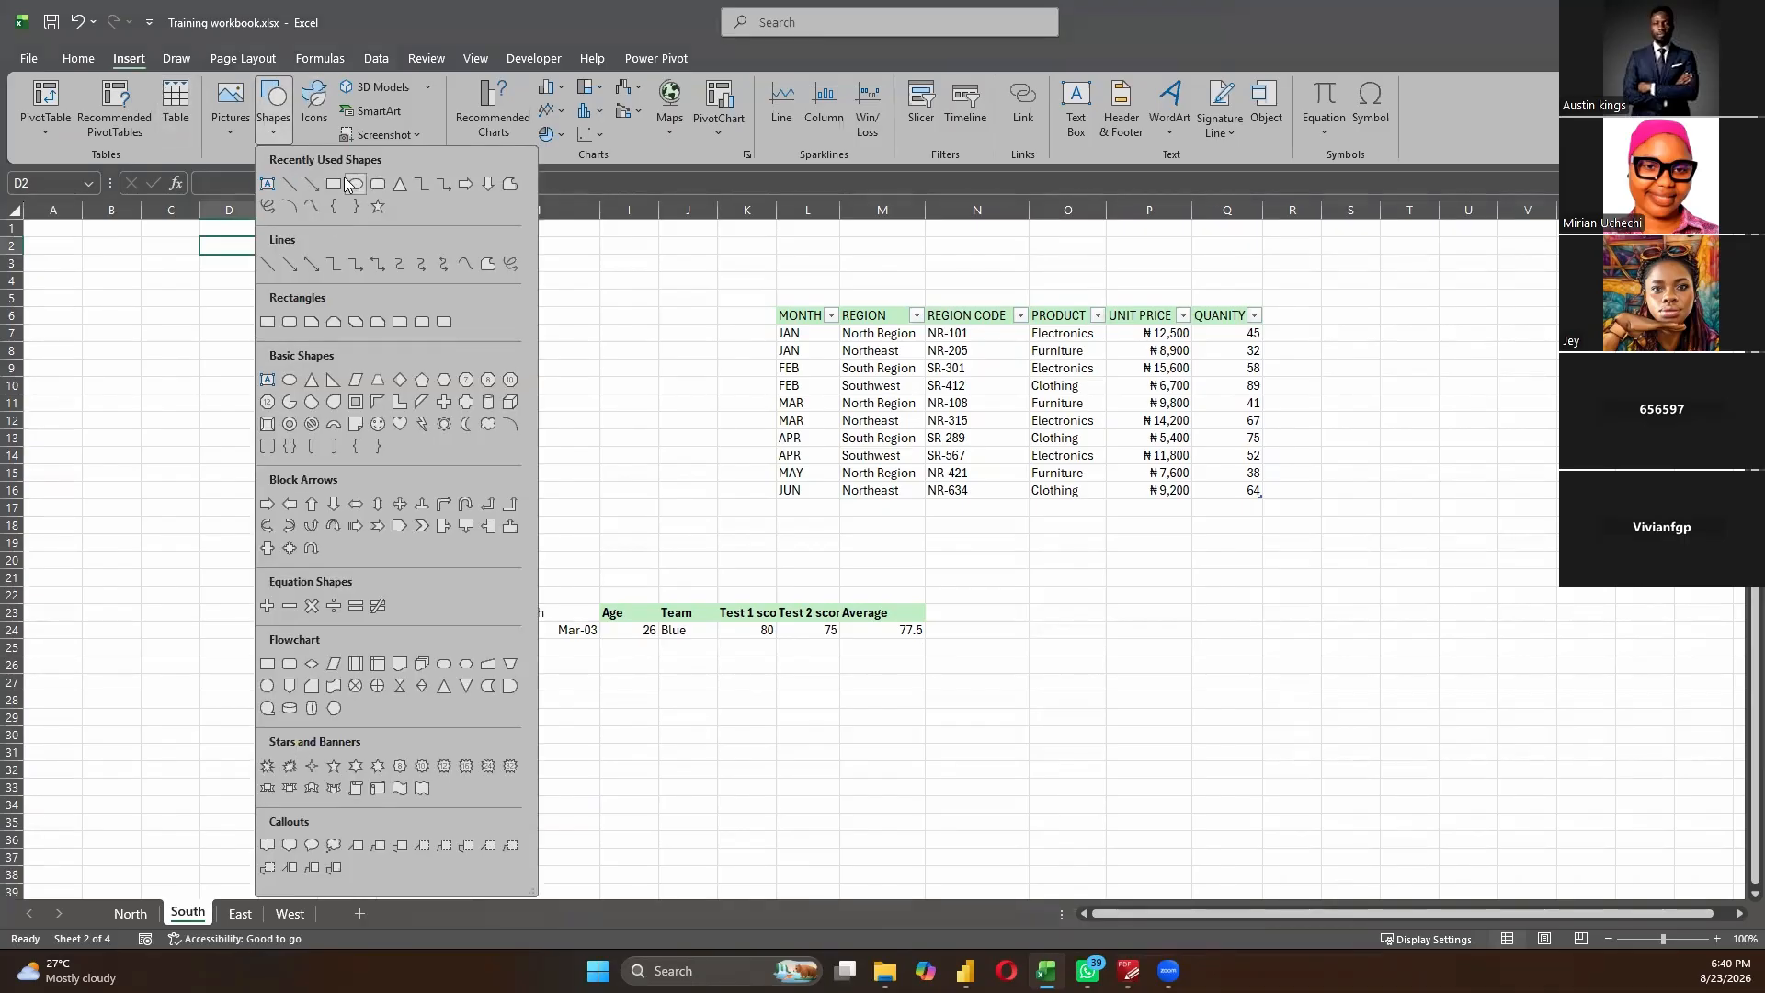
click(334, 185)
drag(207, 345, 406, 519)
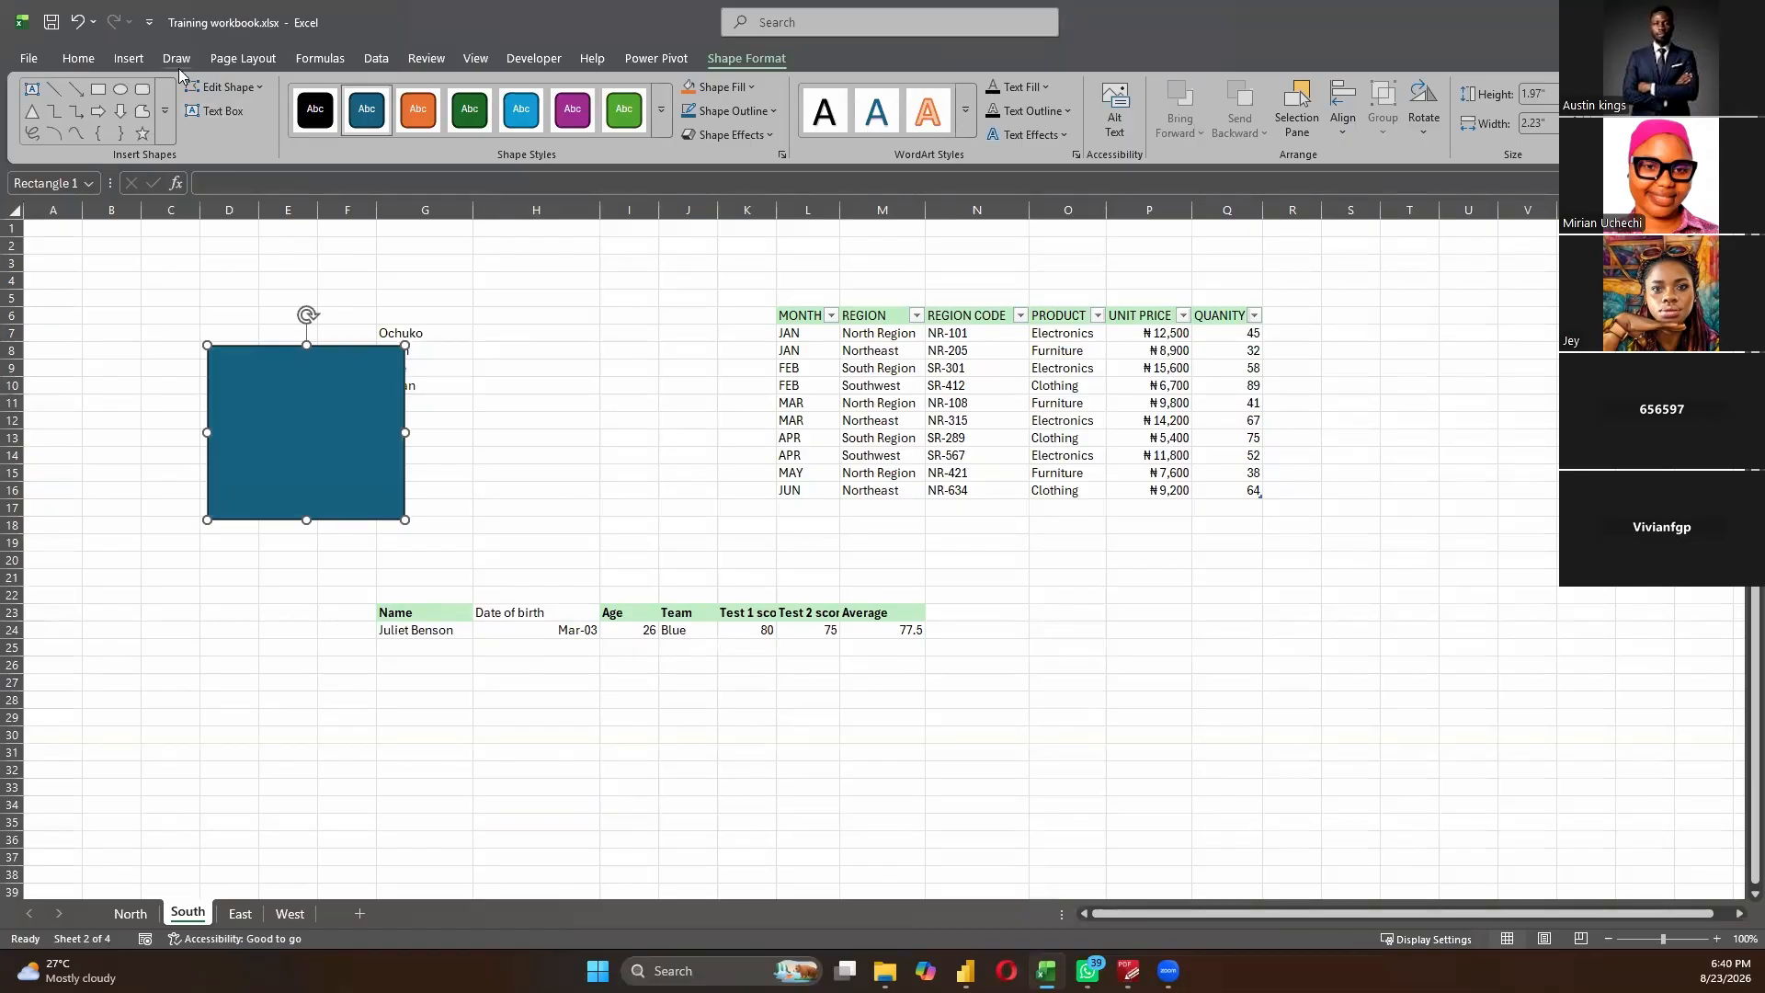
click(98, 90)
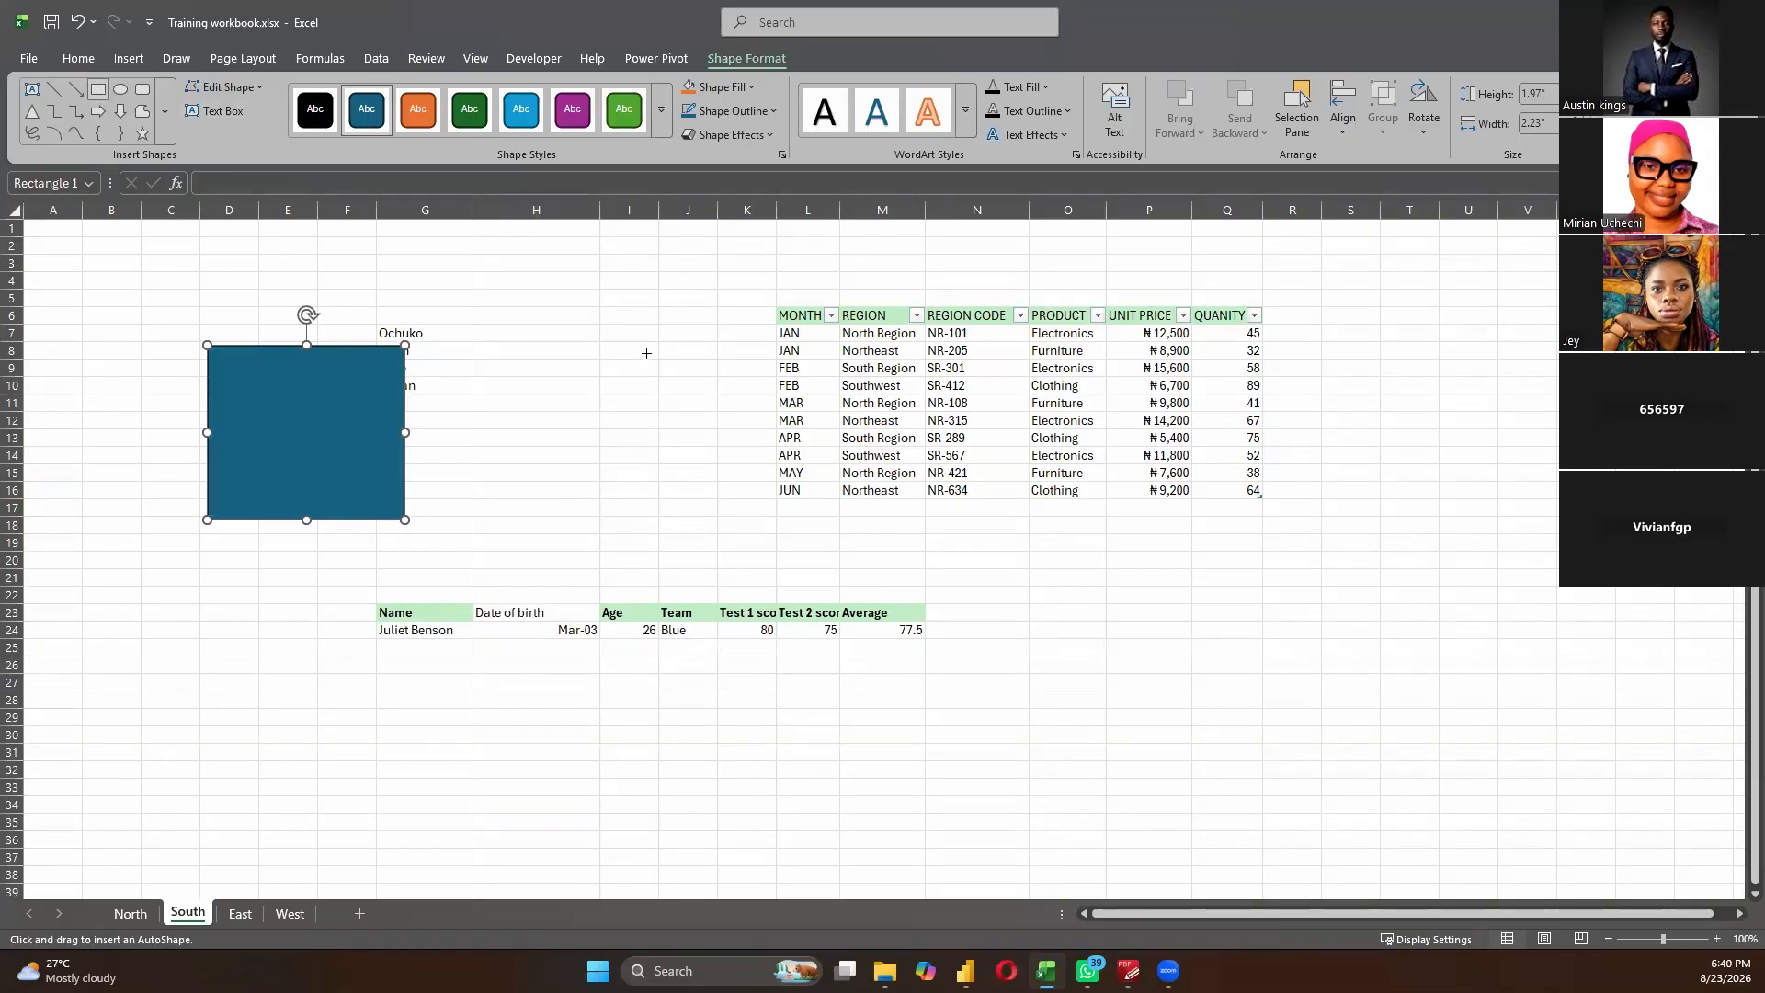
drag(646, 353, 1010, 514)
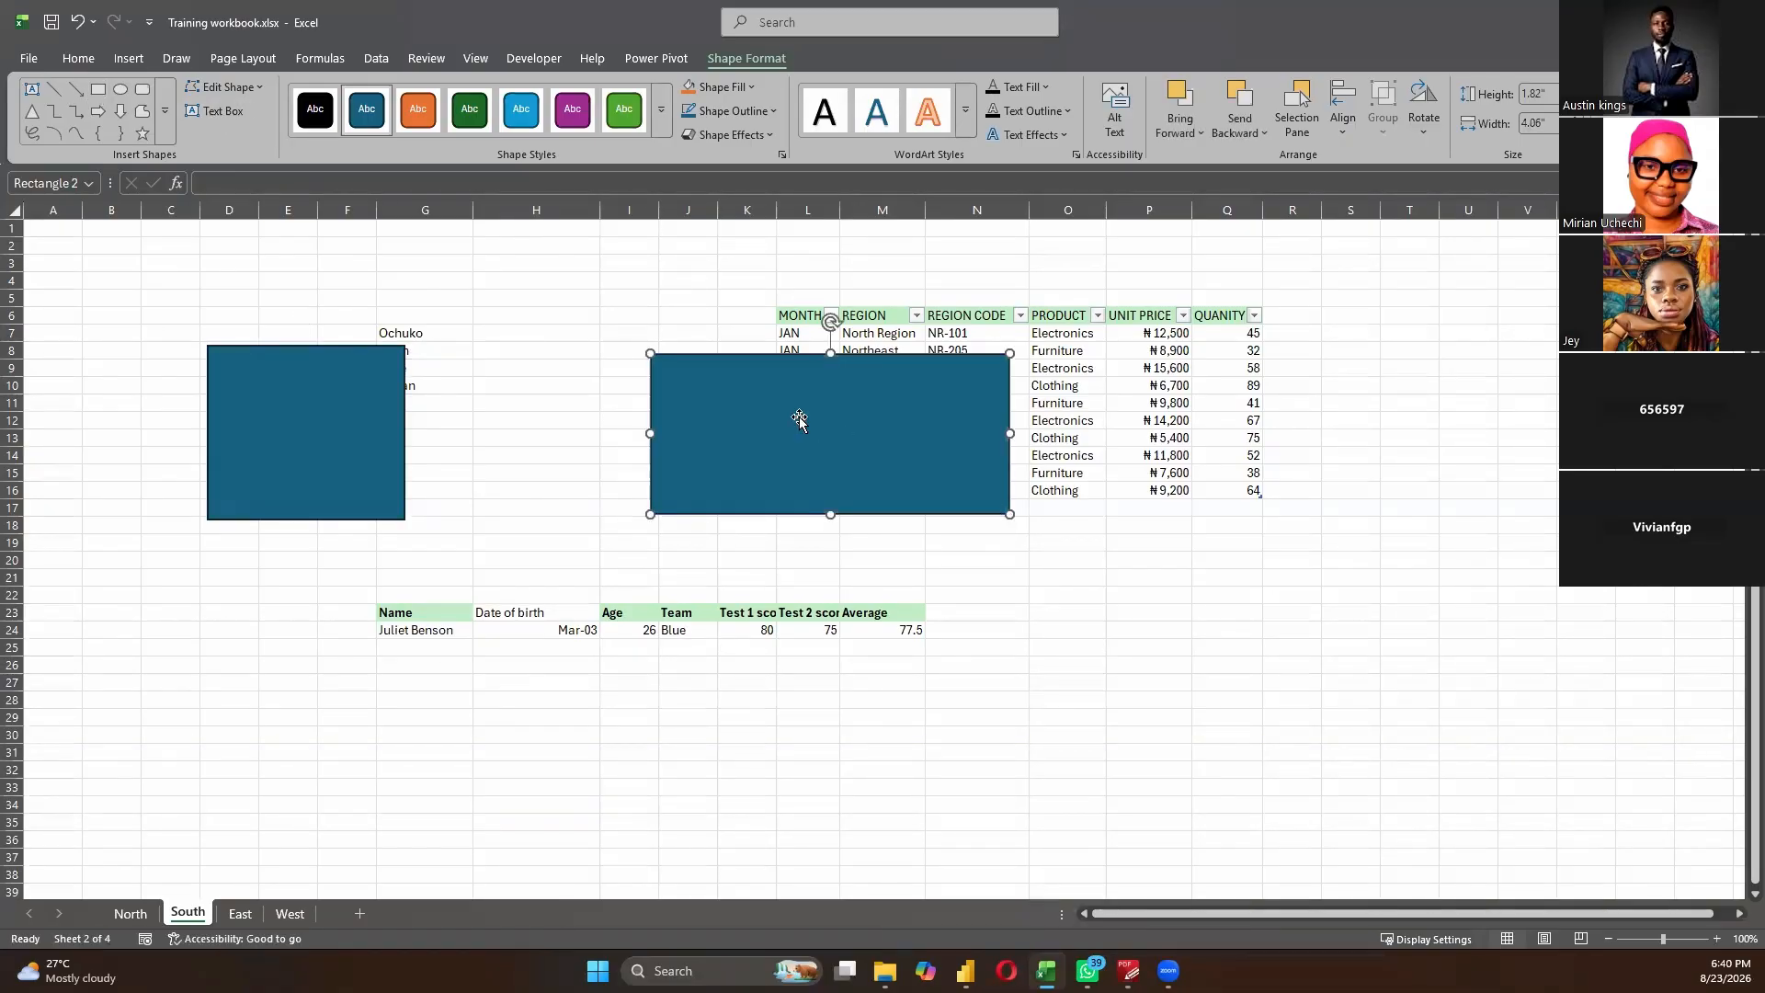
- Give the wide rectangle over the sales table the lightest dark blue theme fill and no outline
click(754, 87)
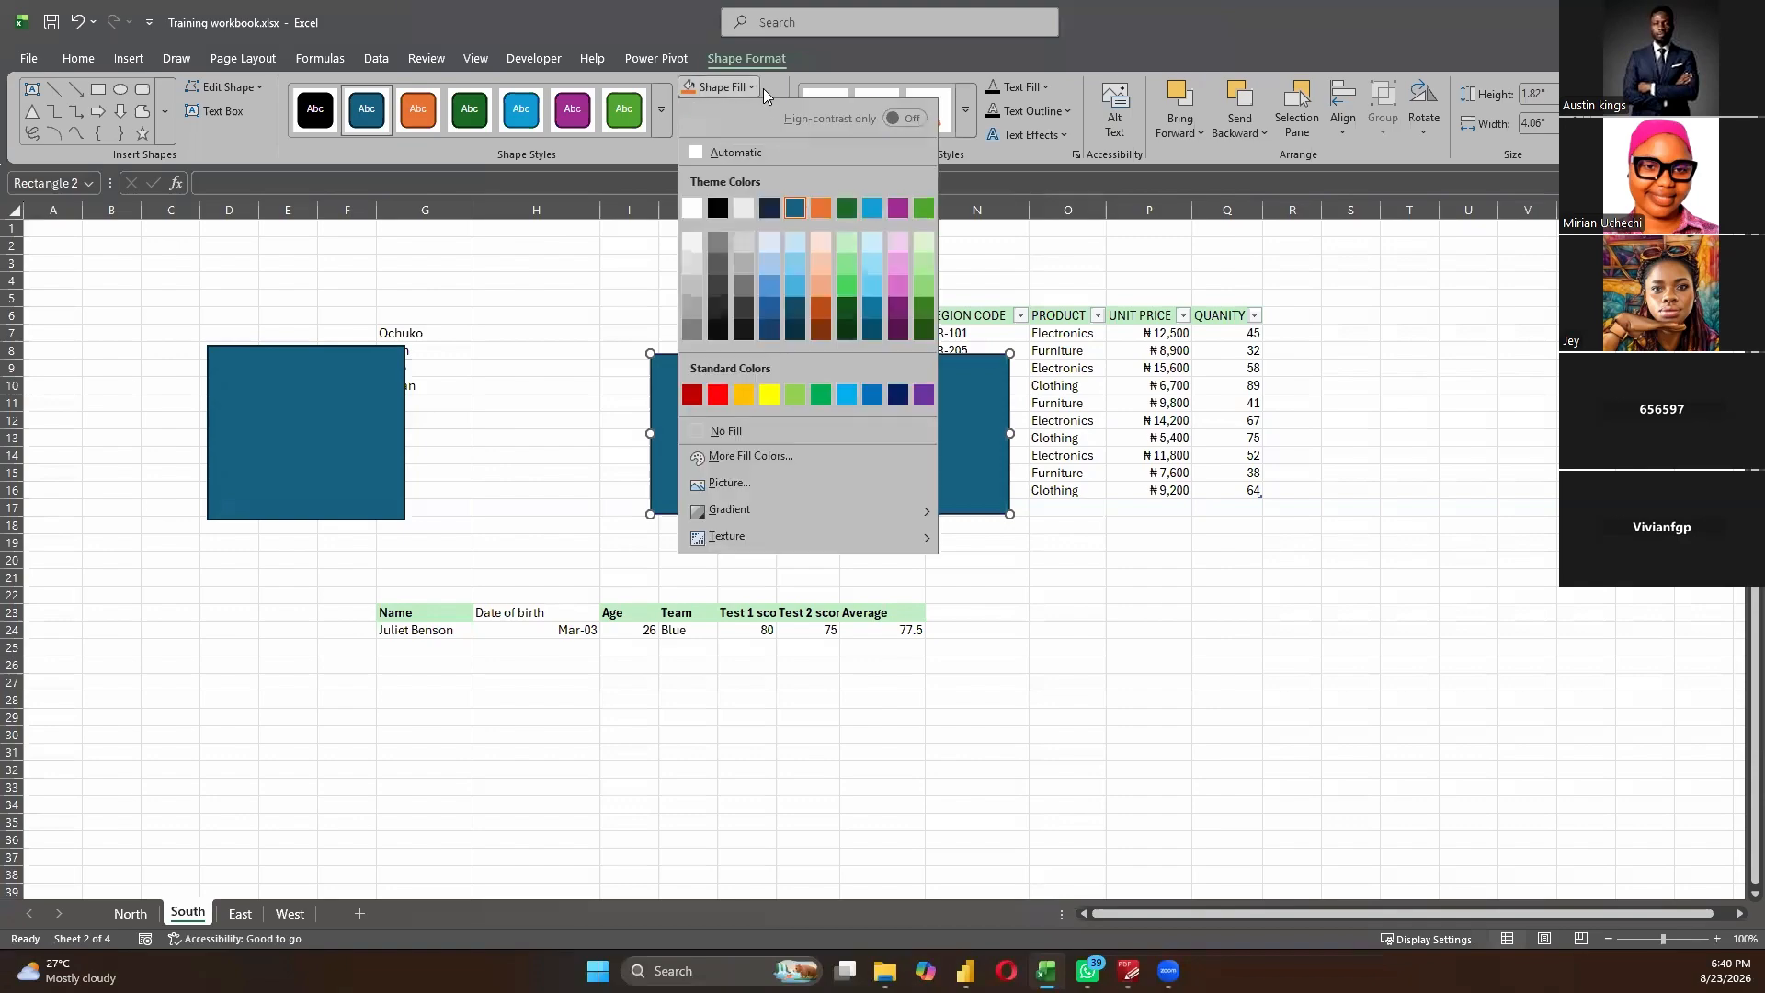
click(770, 244)
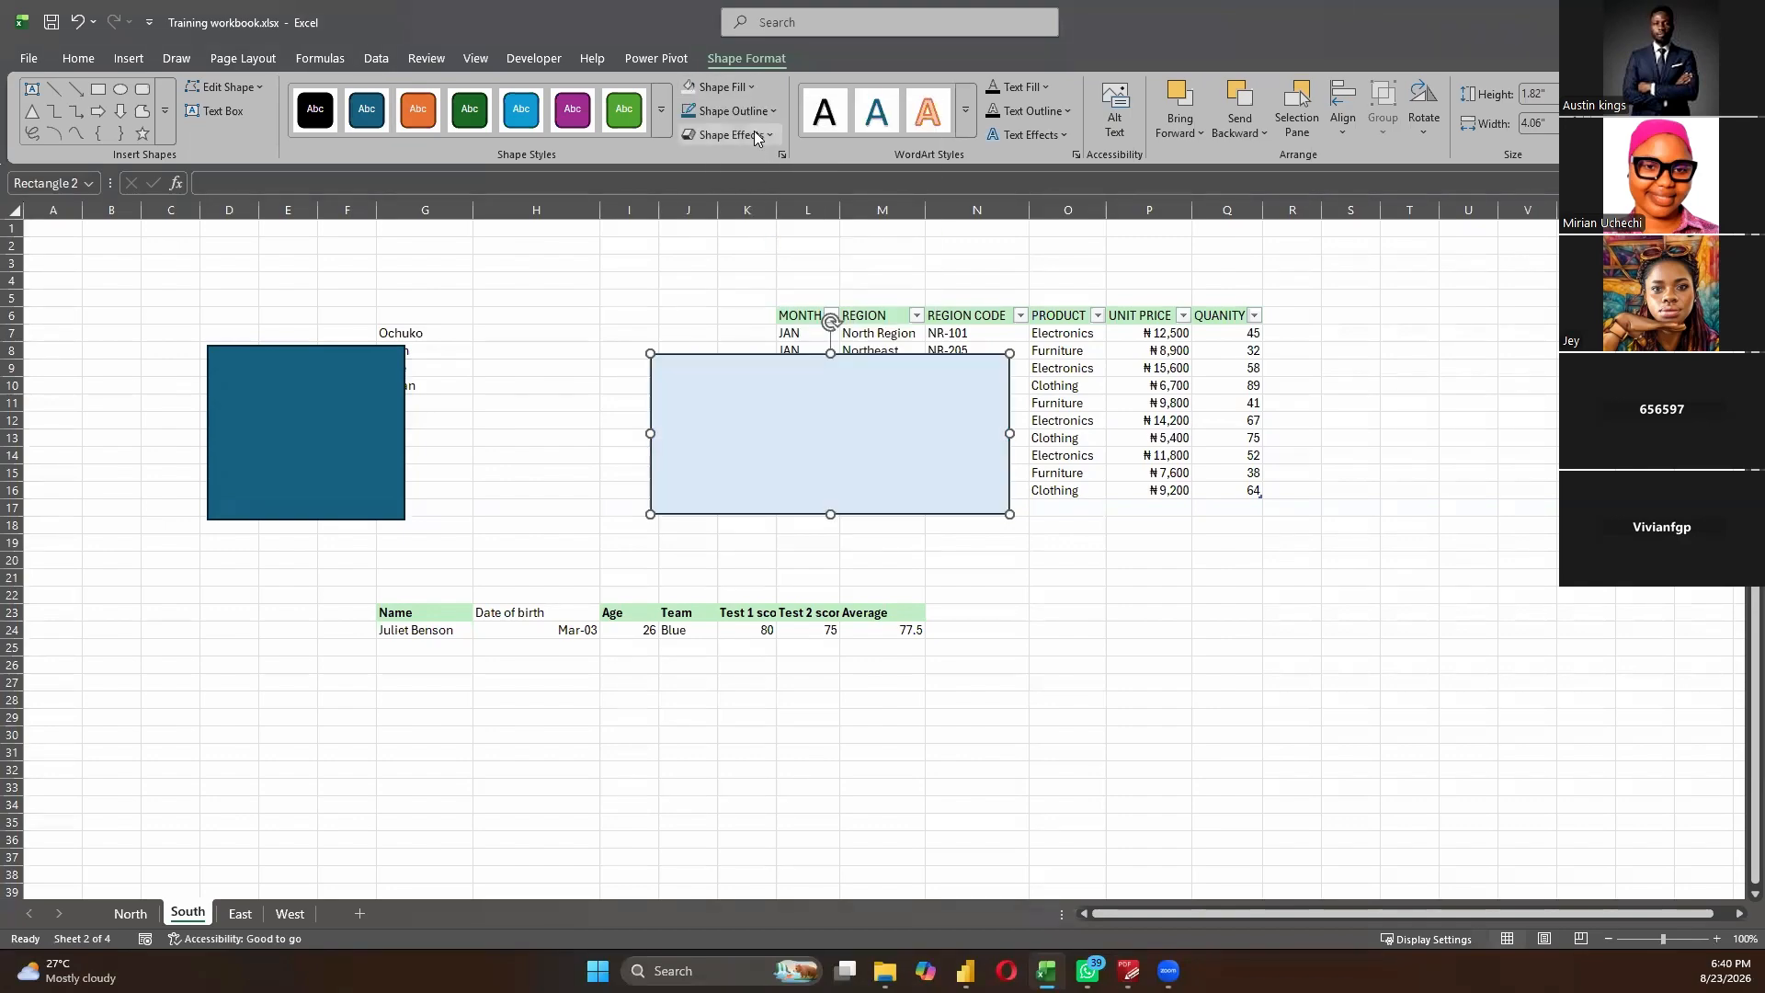
click(772, 111)
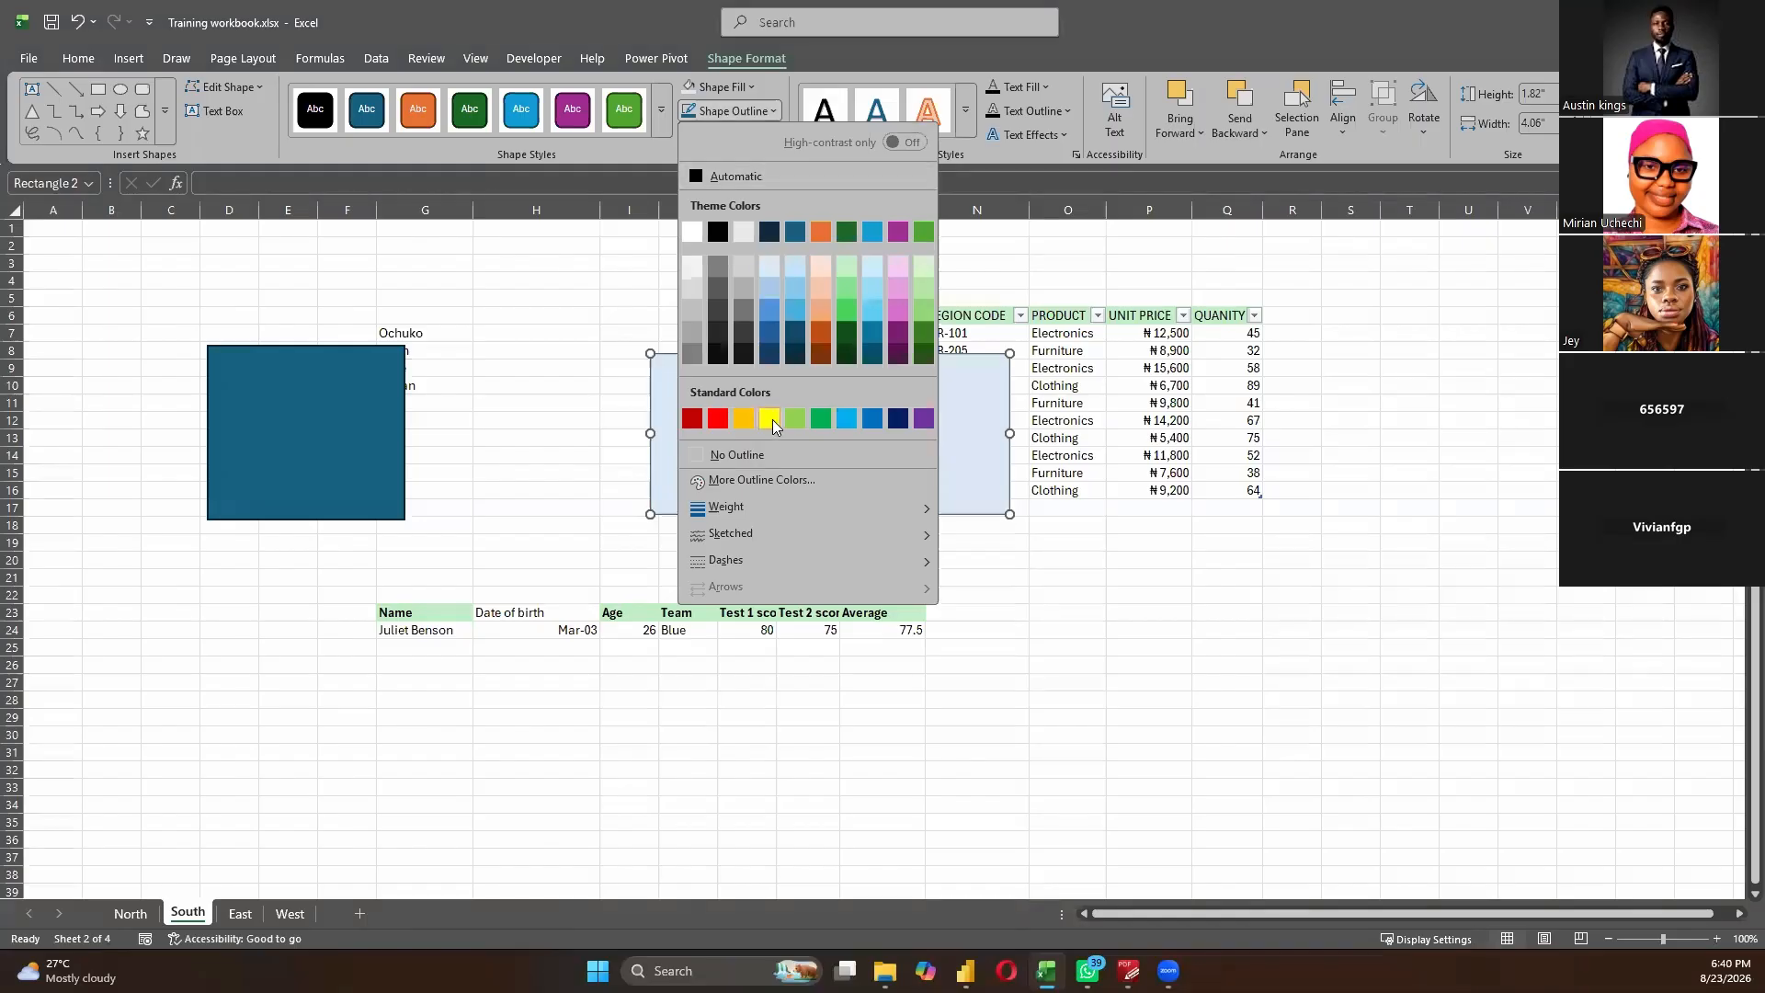
click(769, 458)
click(1147, 682)
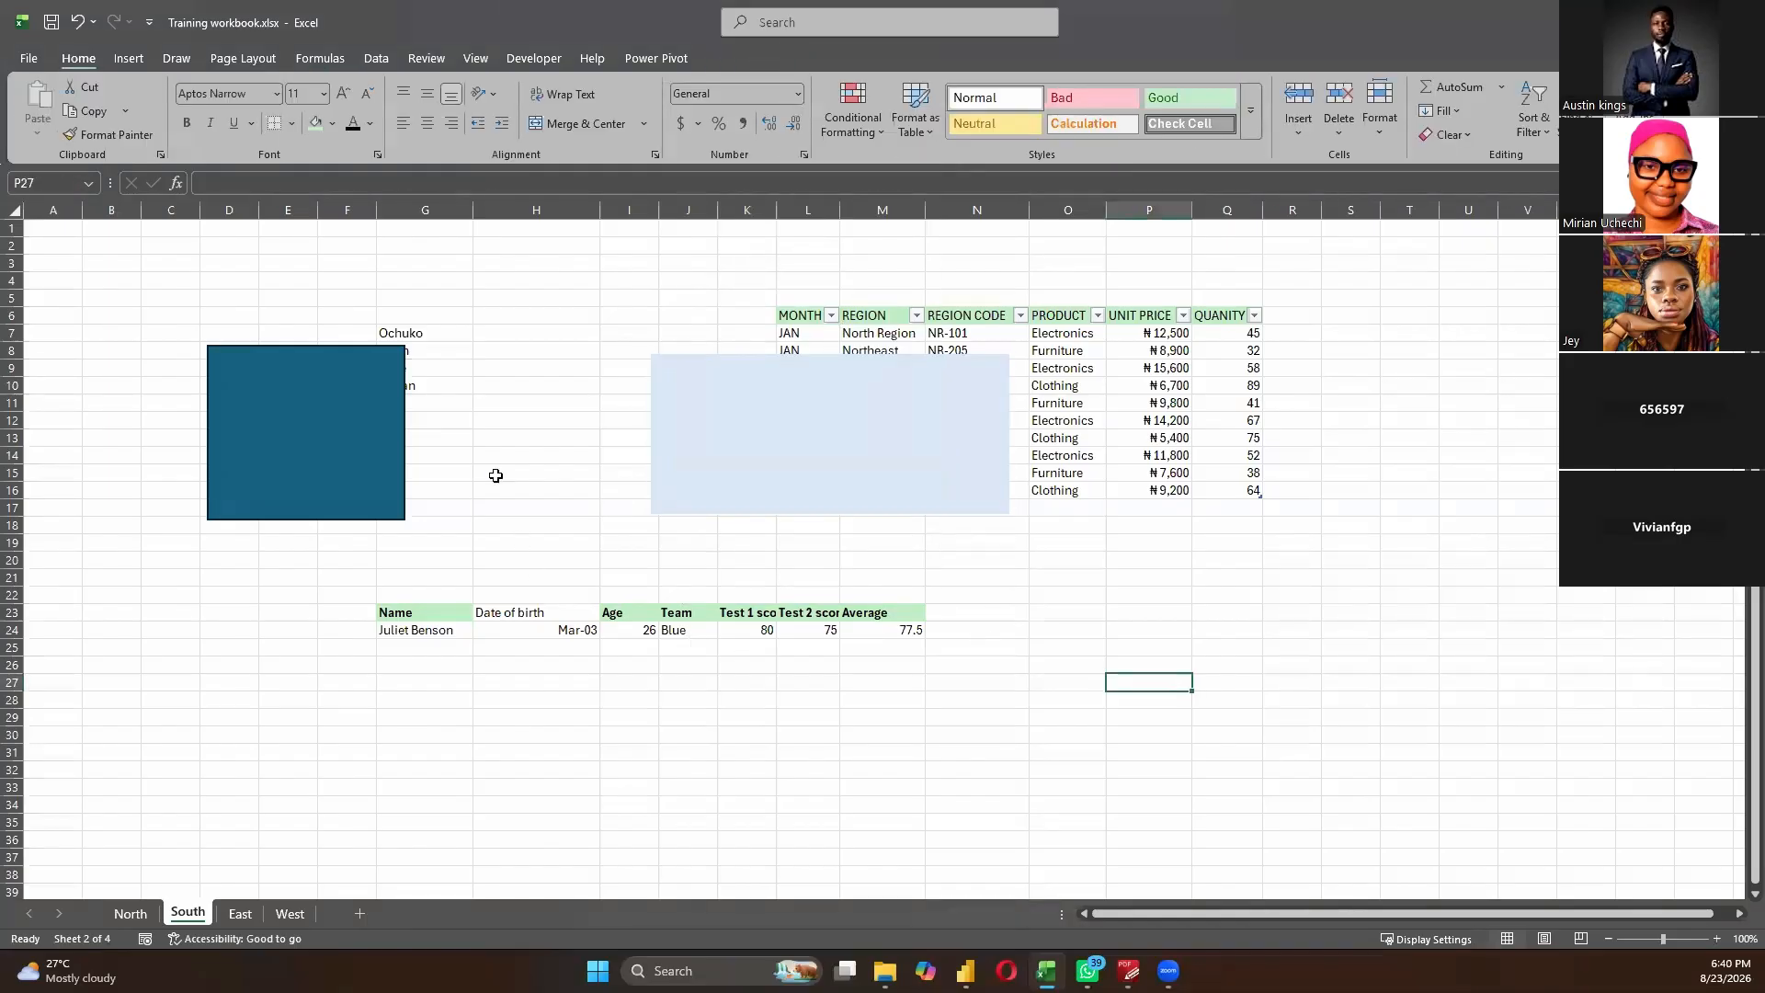
- Copy the wide rectangle's light blue, outline-free formatting onto the smaller rectangle with Format Painter
click(828, 480)
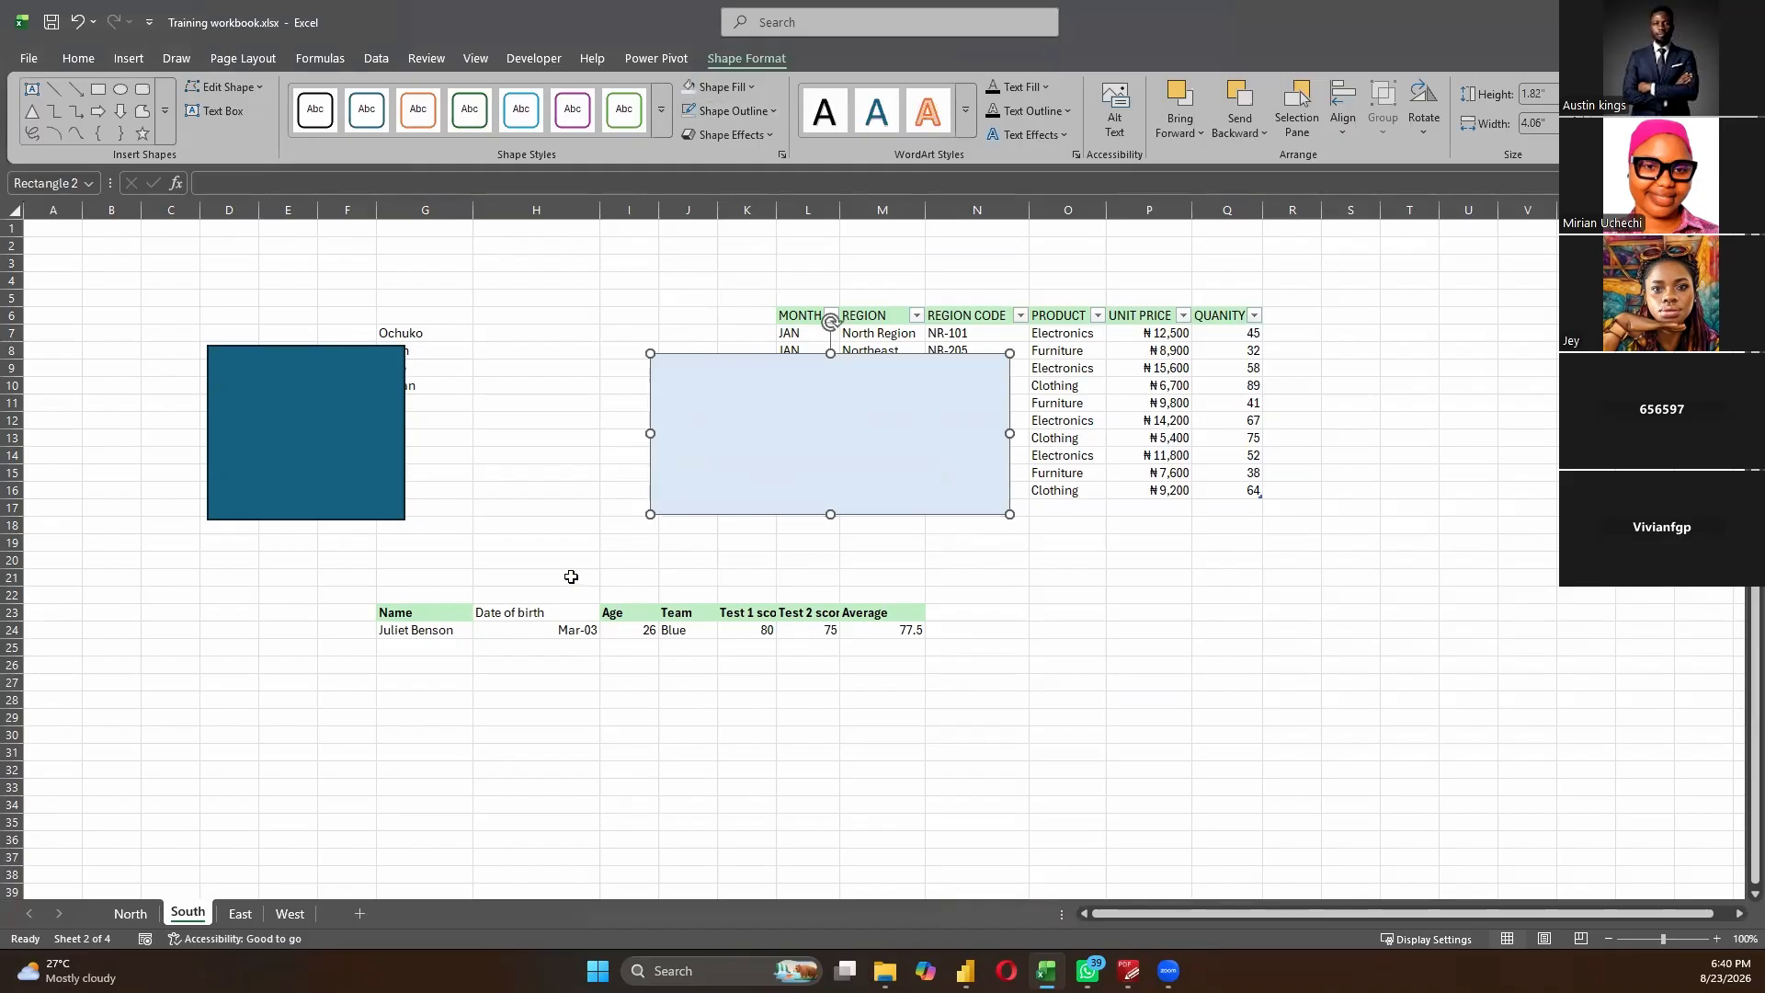
click(79, 58)
click(115, 135)
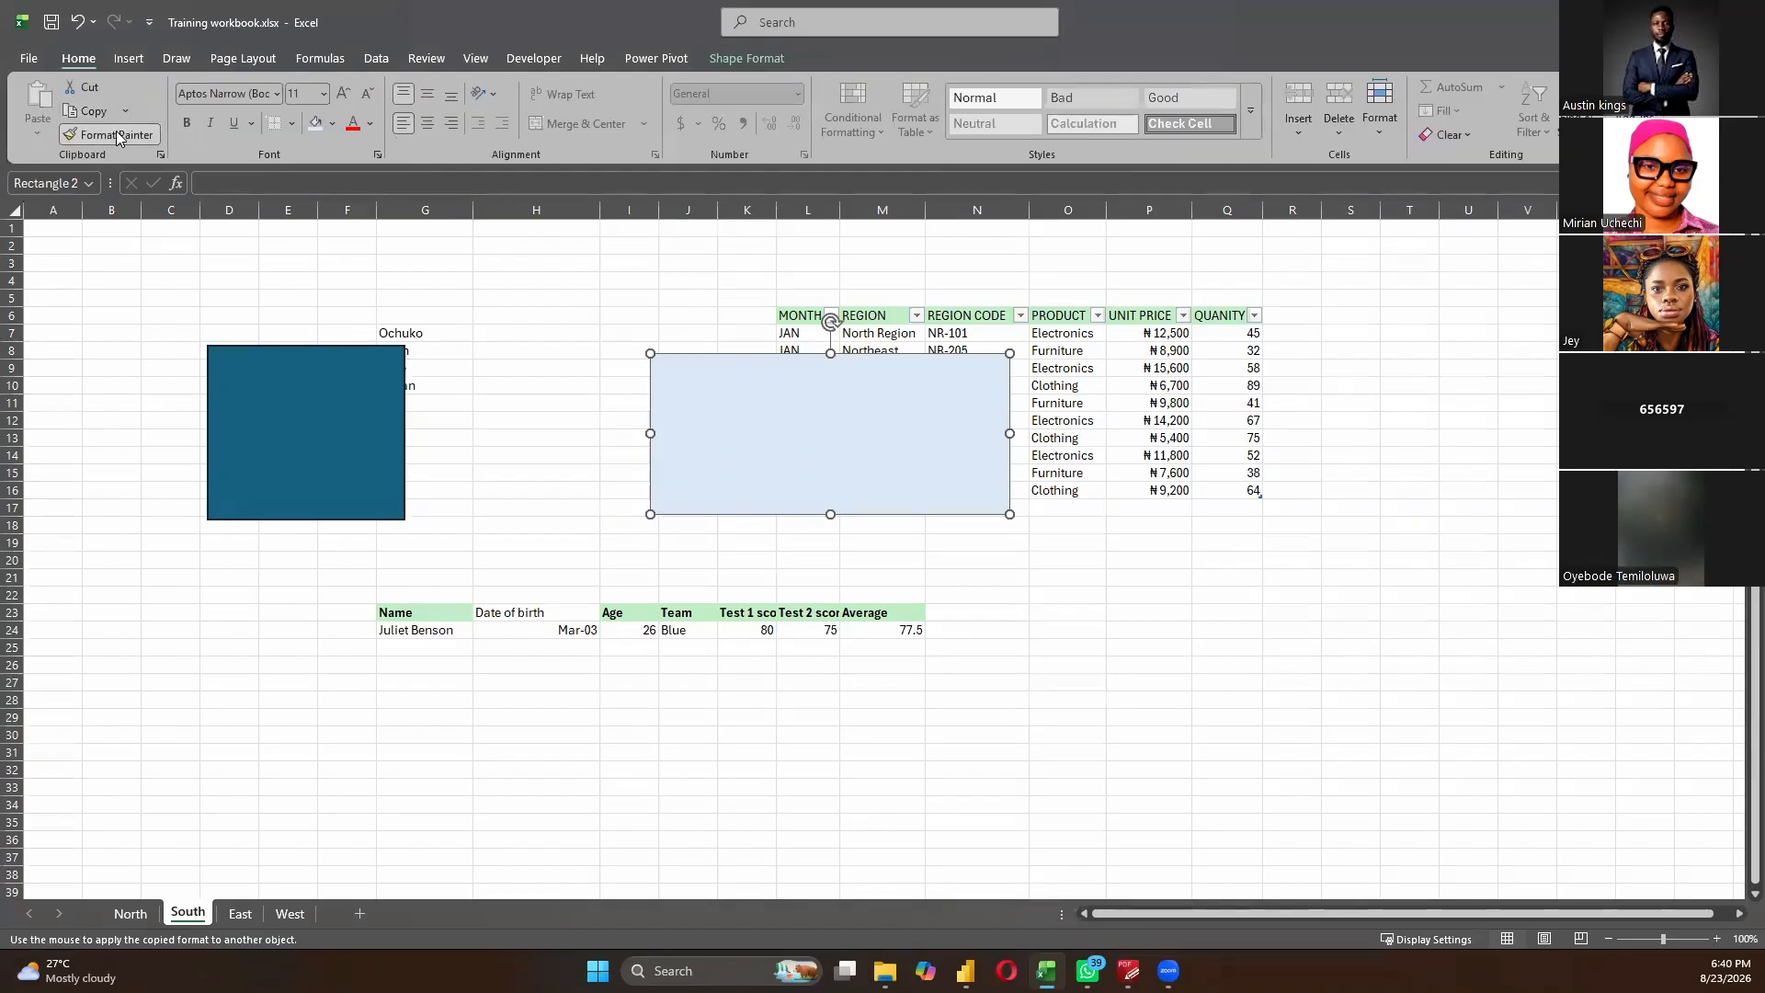
click(310, 443)
click(333, 770)
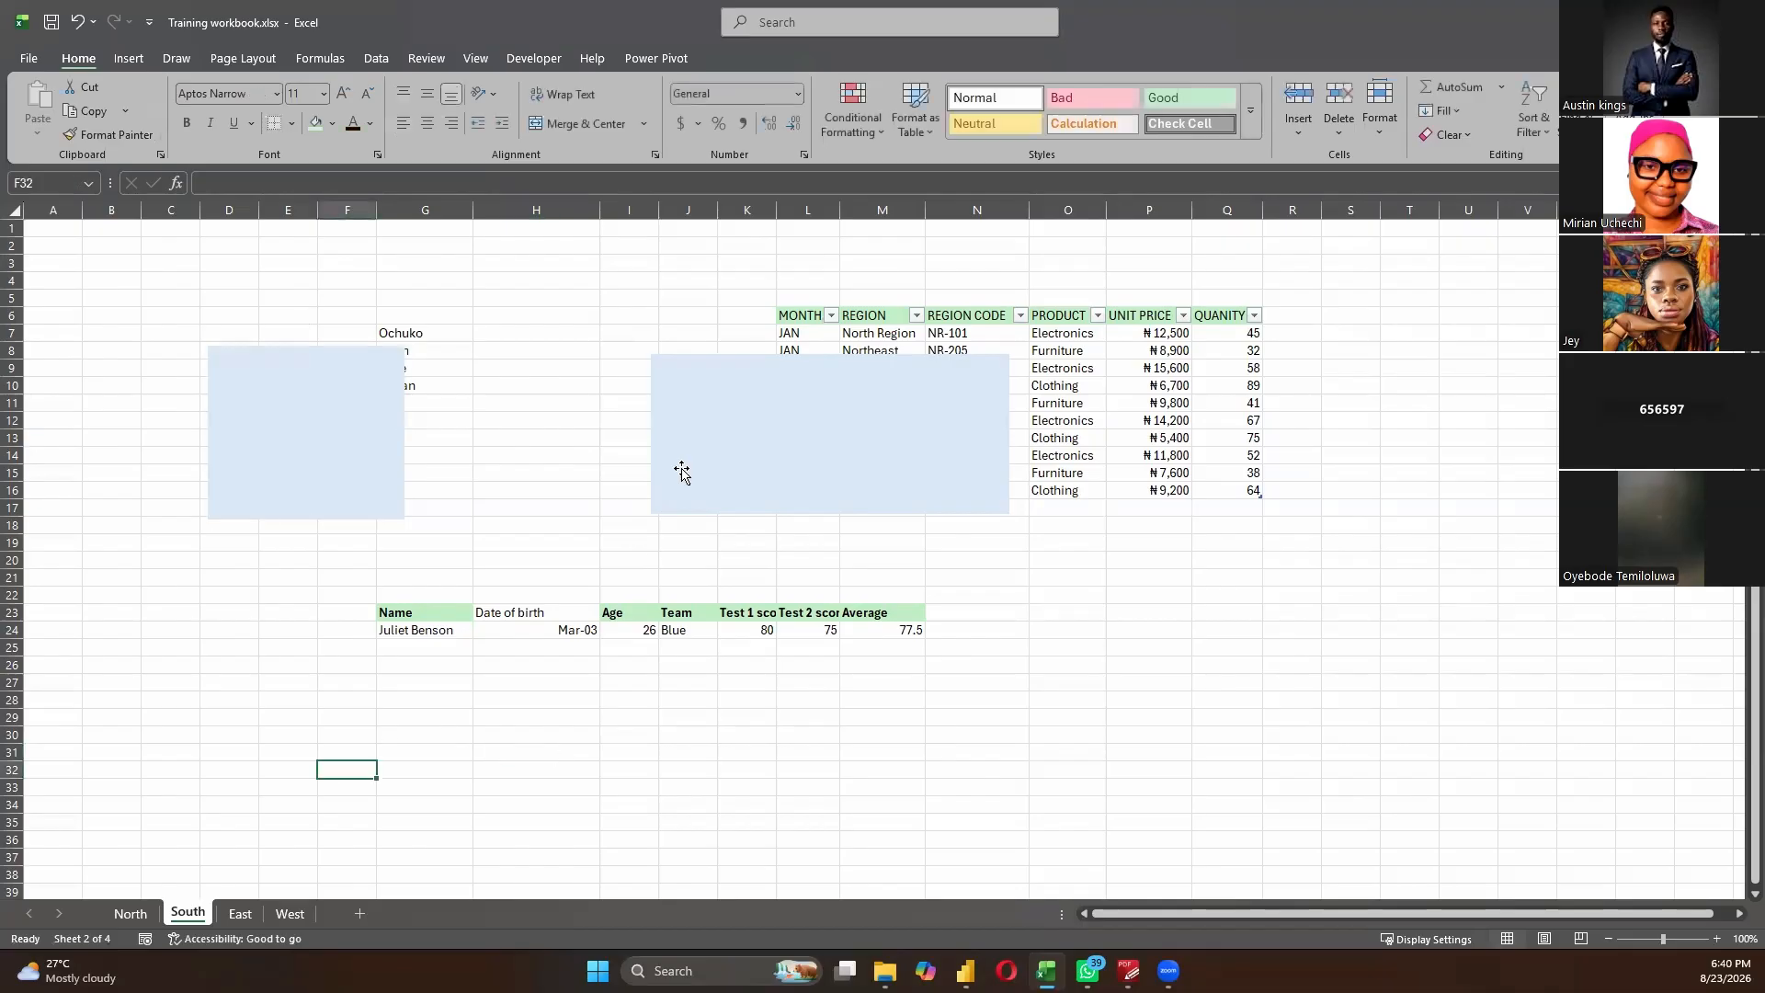
click(757, 443)
click(293, 454)
drag(380, 789, 374, 797)
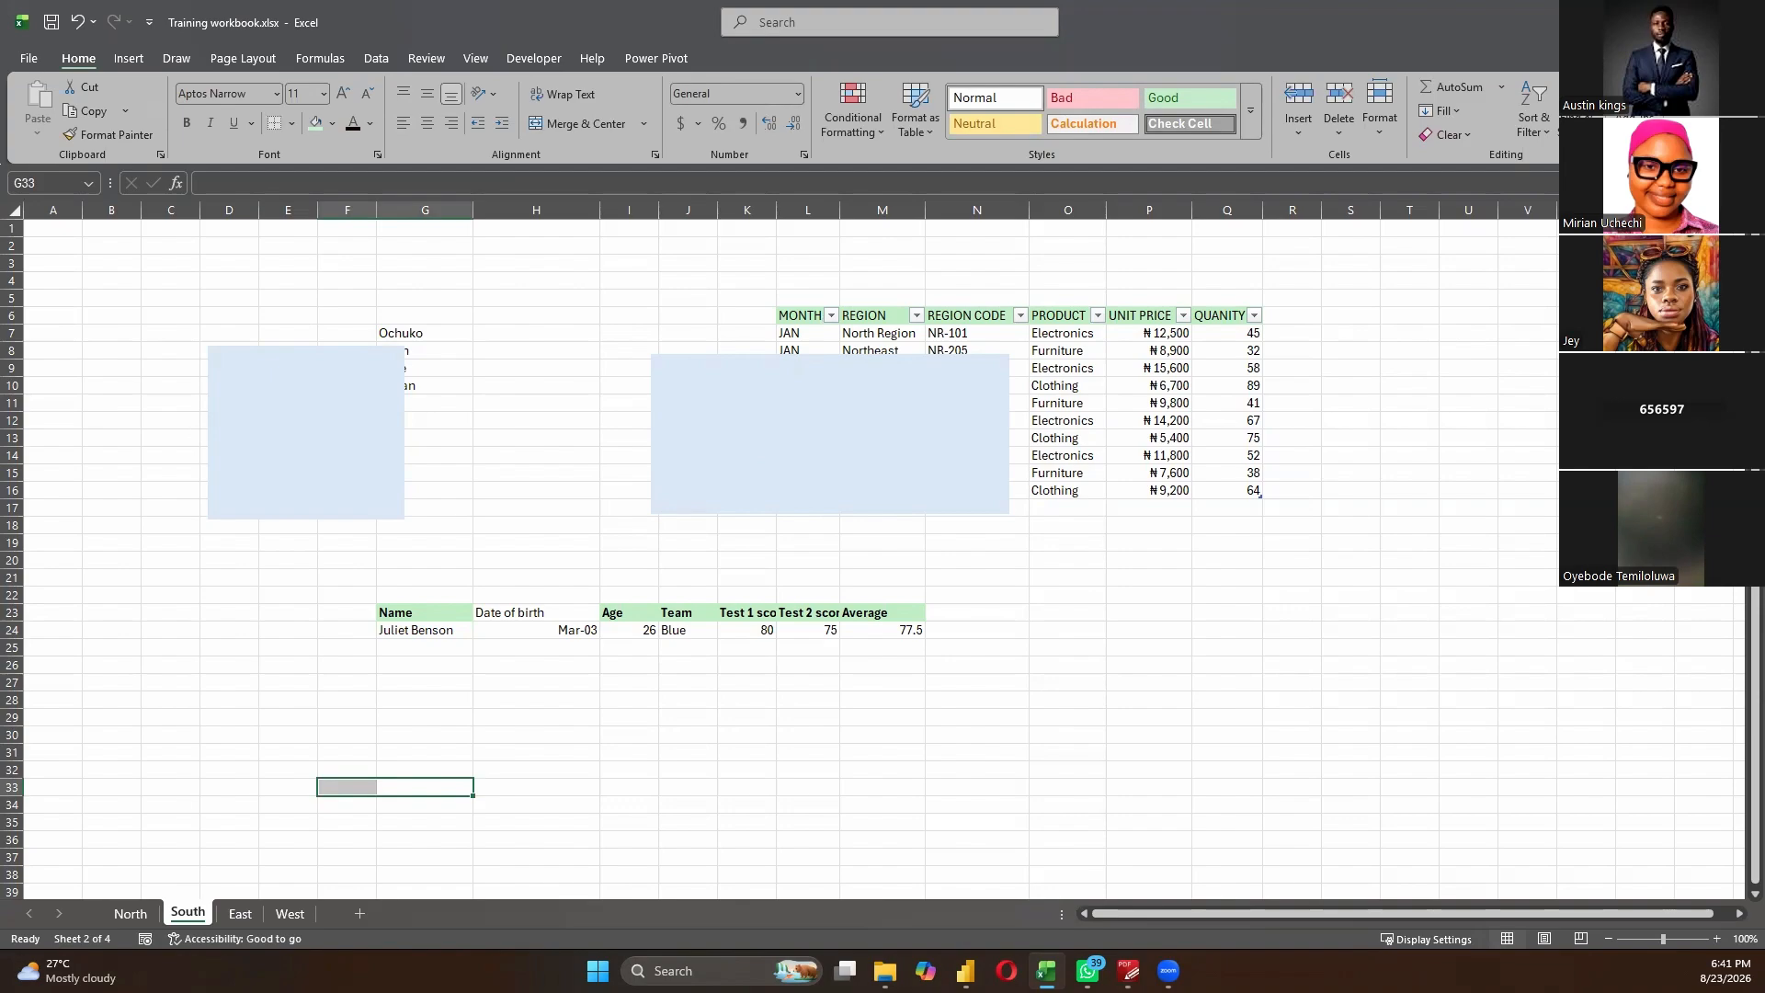
- Switch to the slideshow, advance past Wrapping Text and Merging Cells to the Applying Cell Styles slide, and return to the Excel workbook
key(alt+Tab)
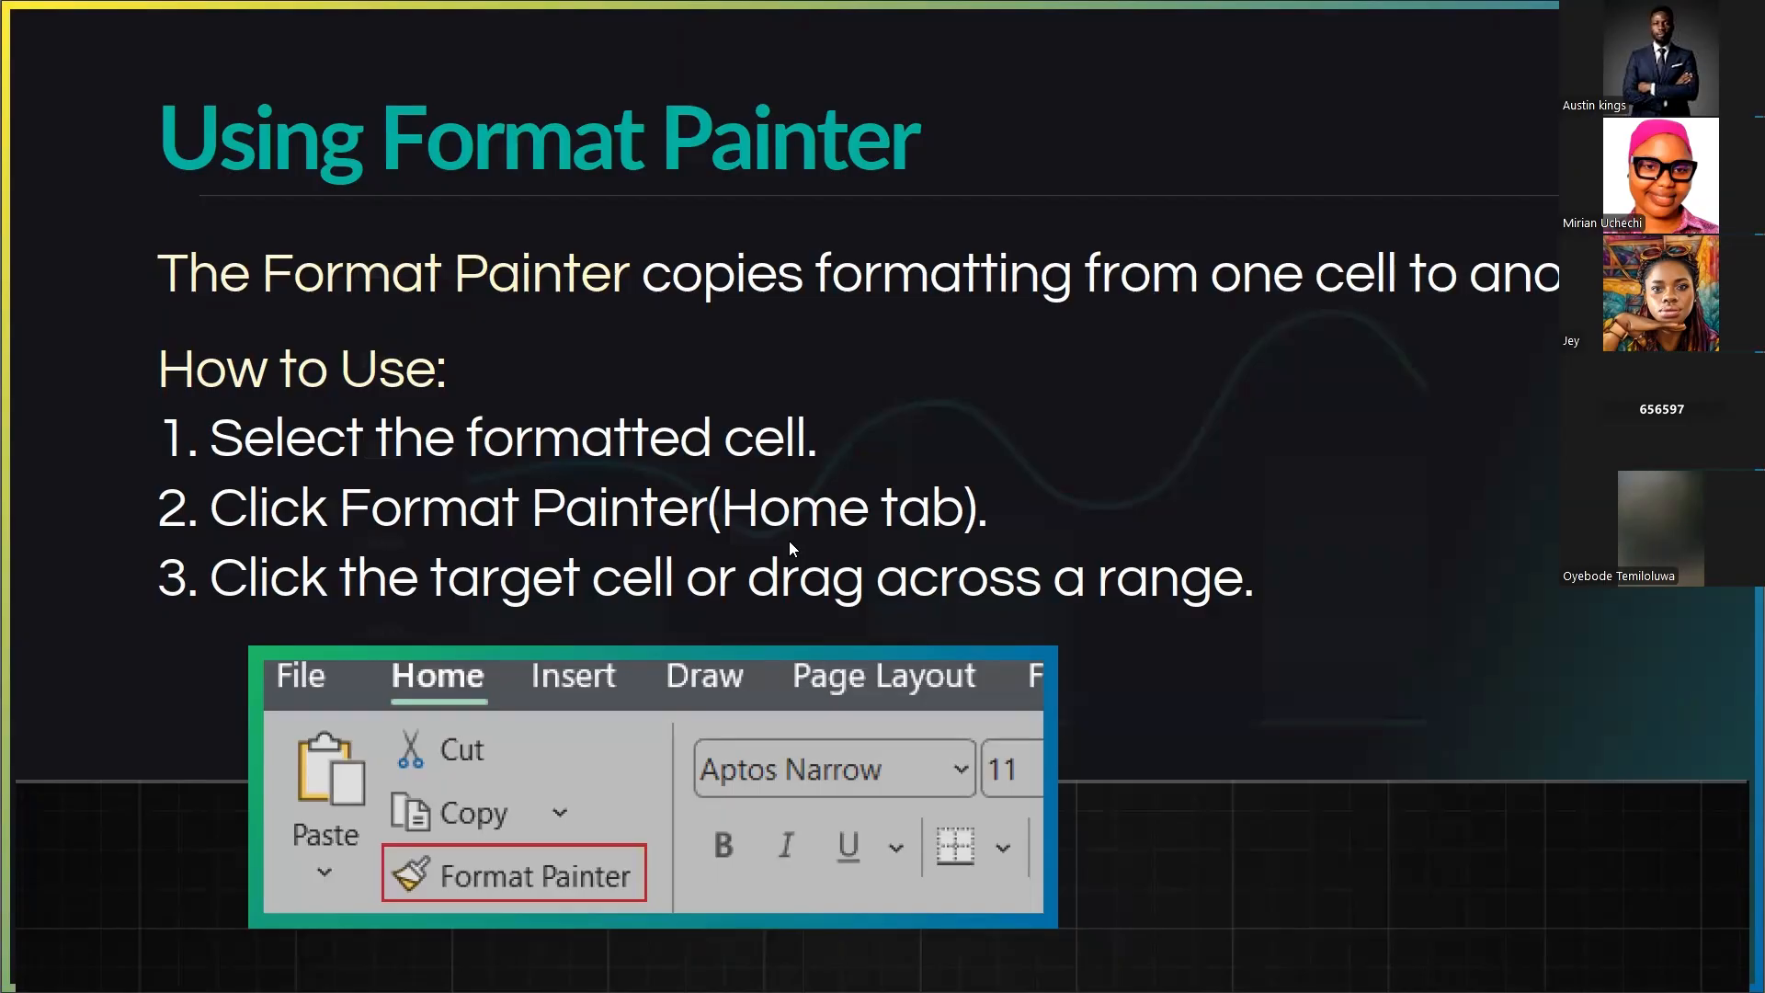
key(Right)
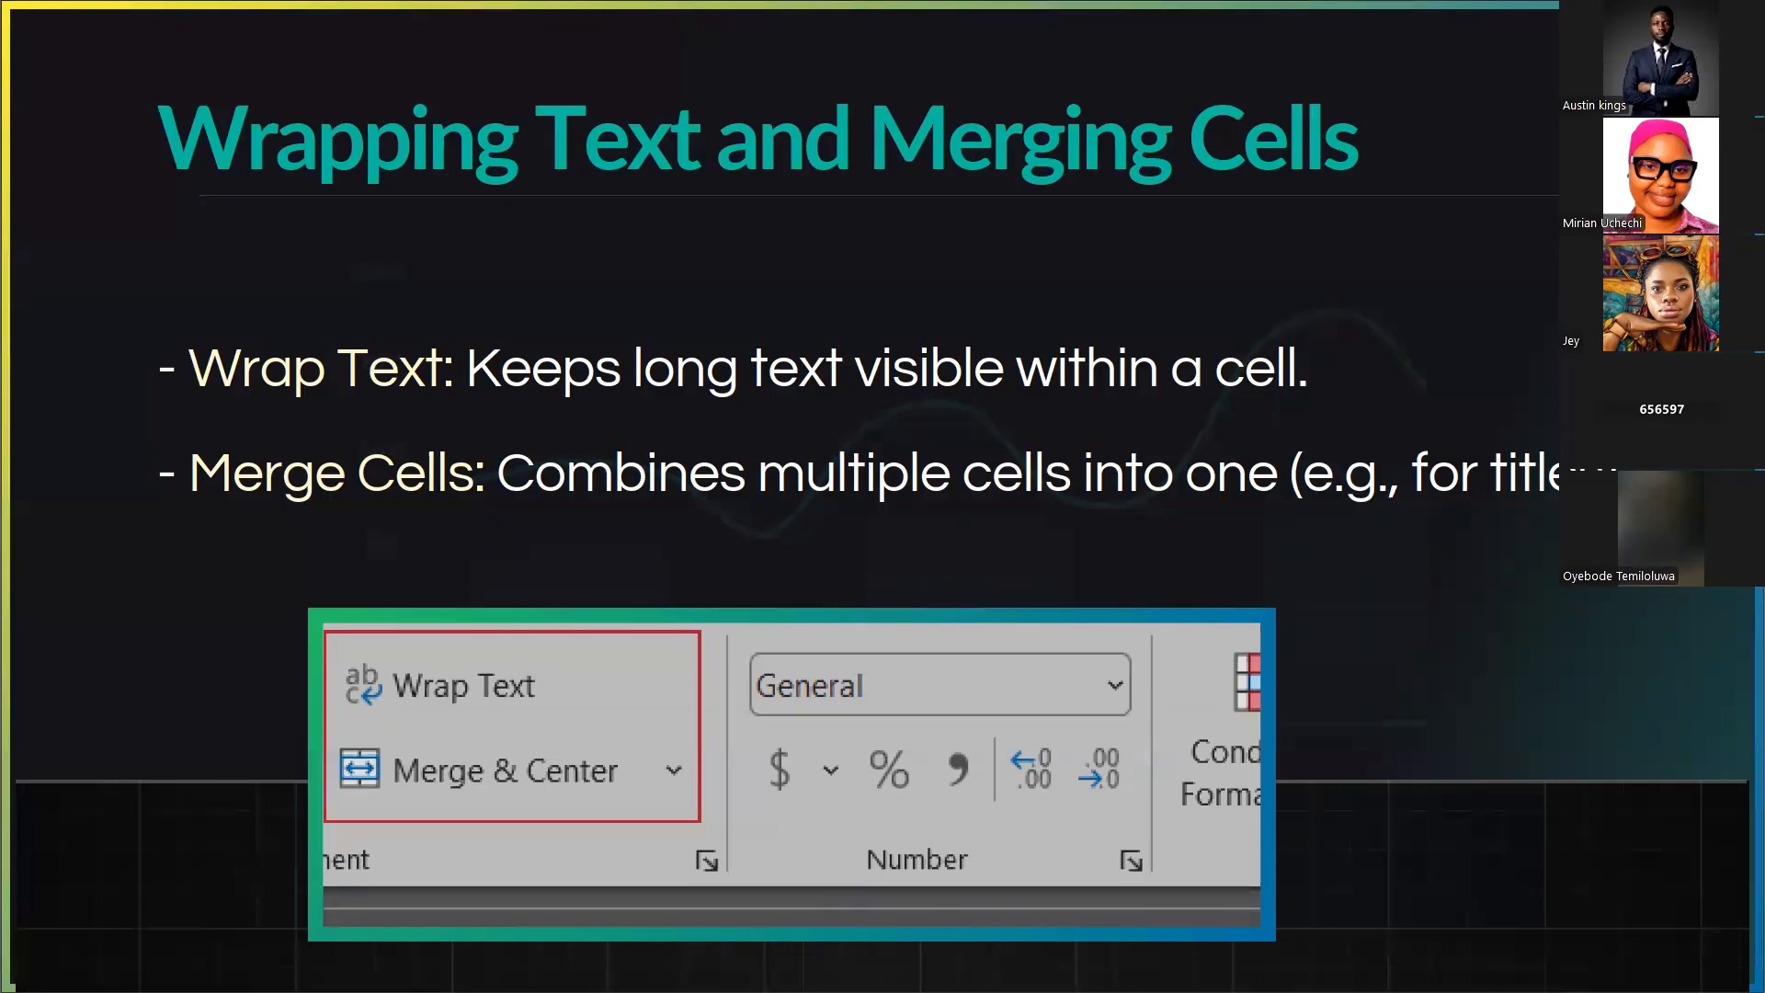
click(789, 546)
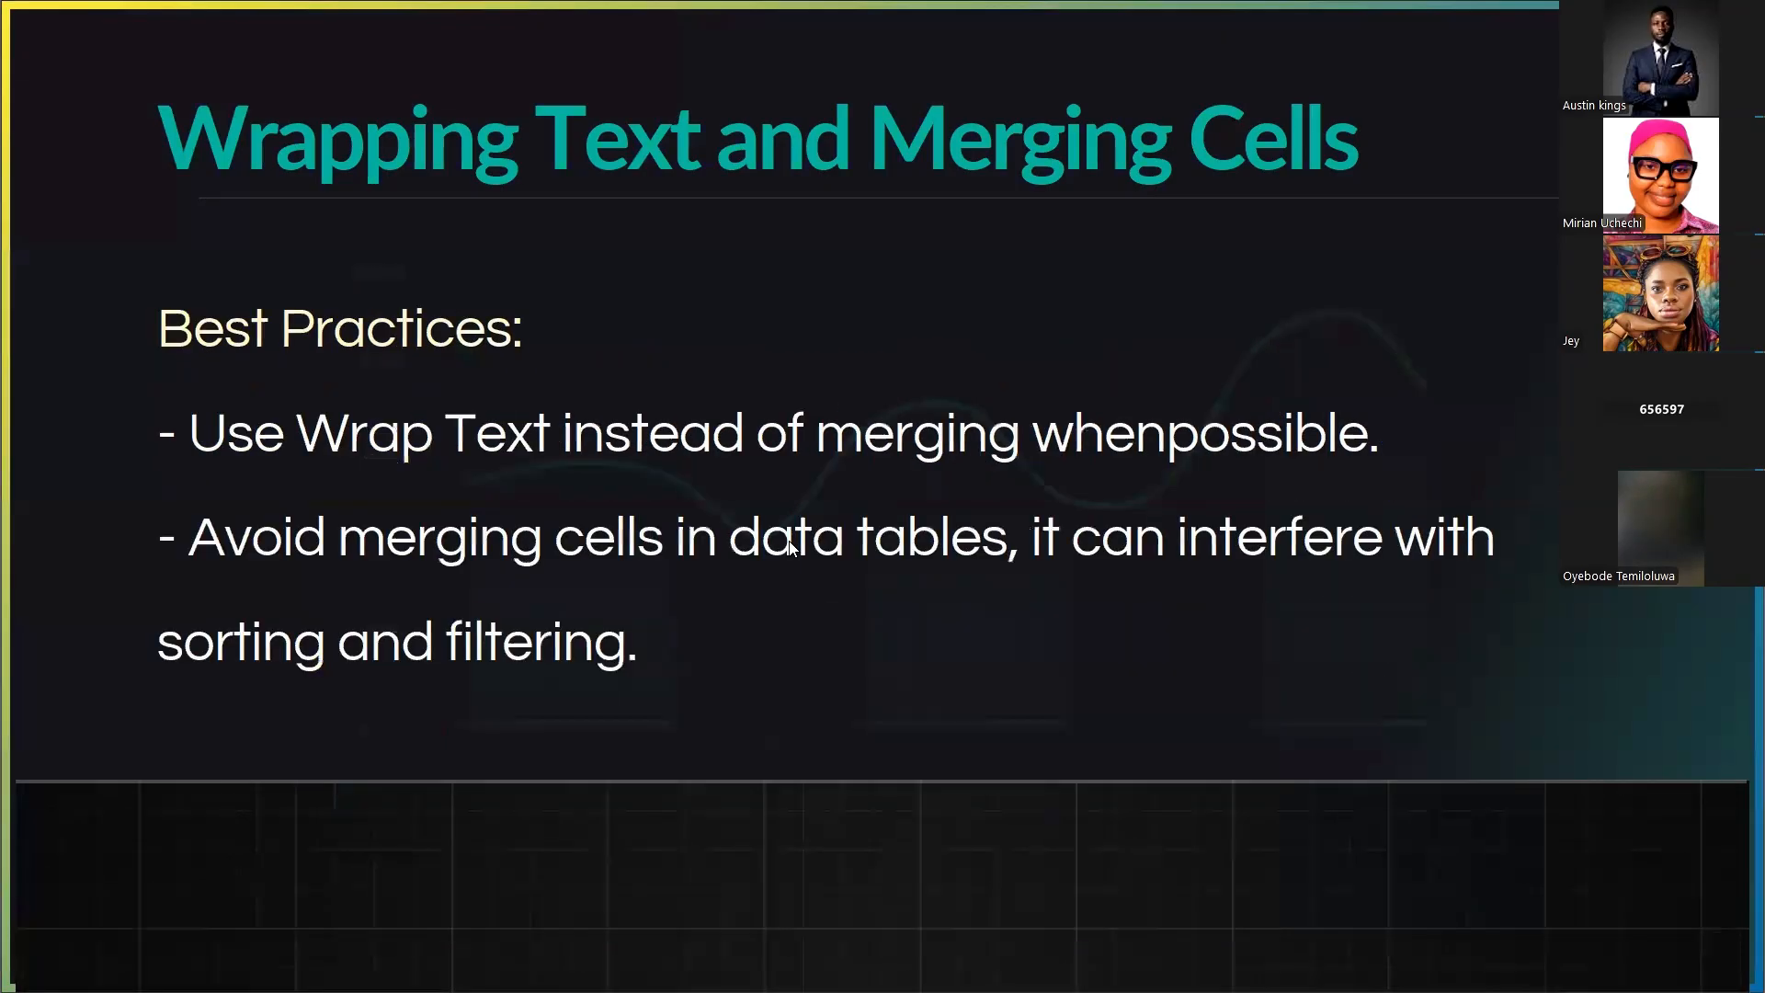
click(789, 540)
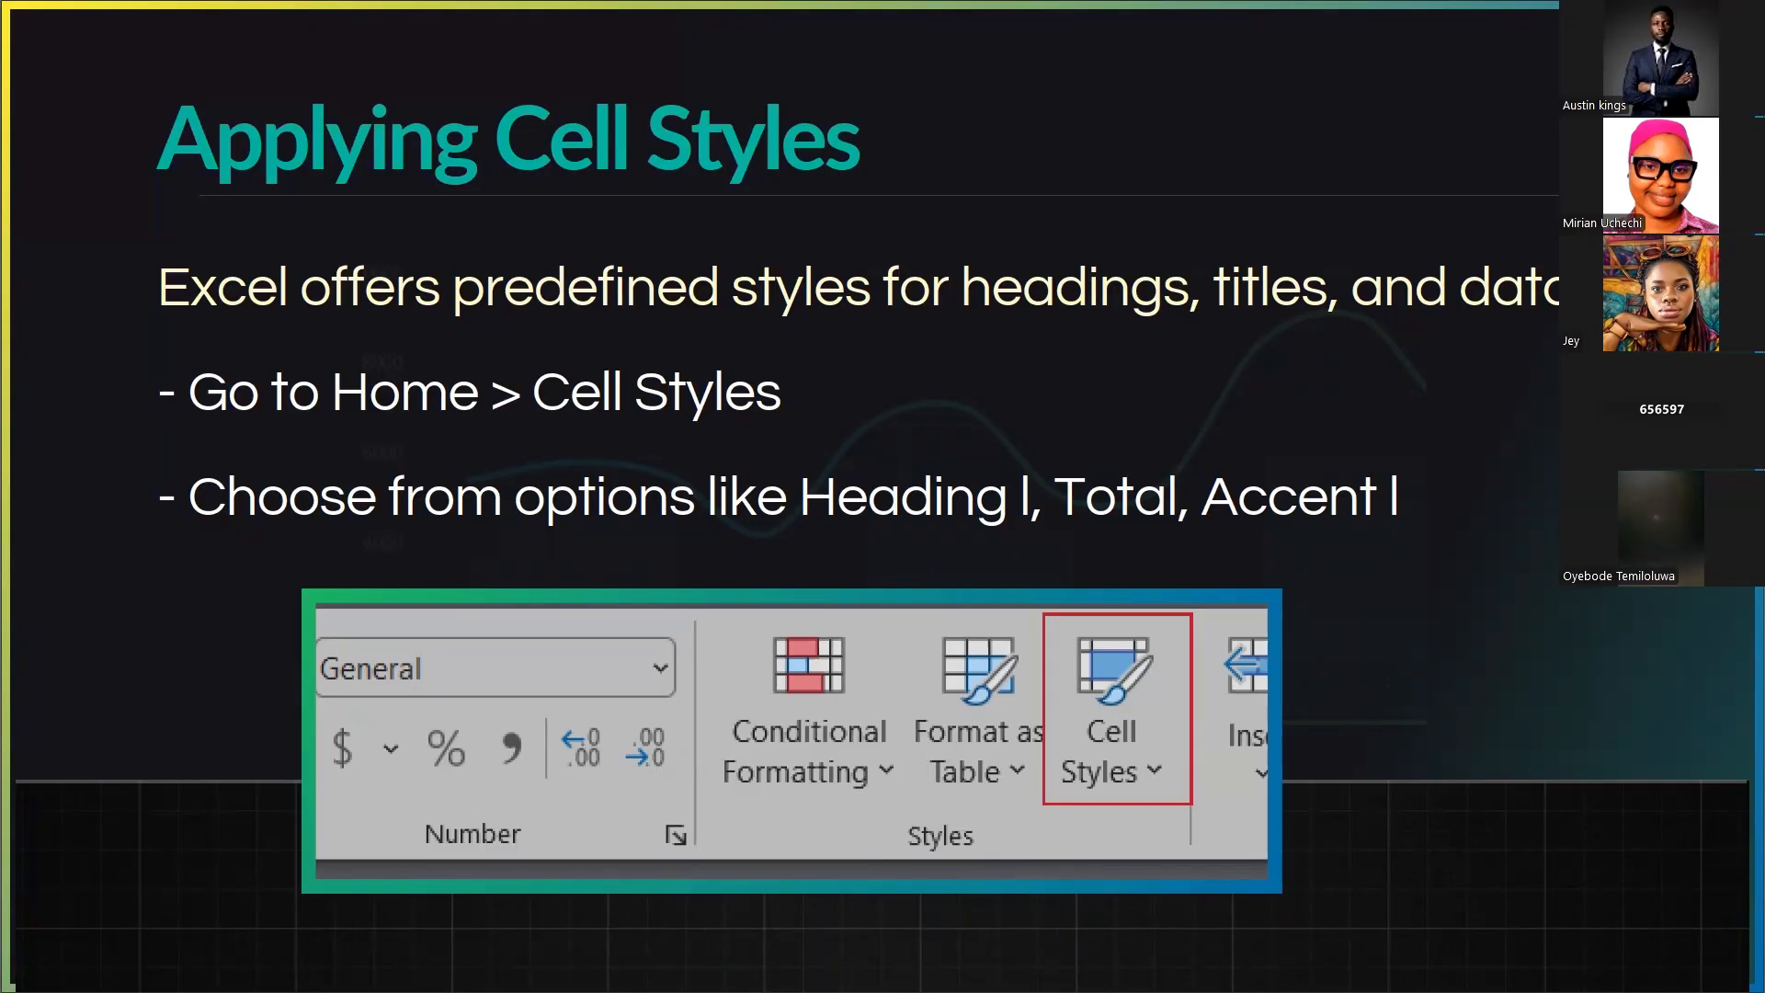
key(alt+Tab)
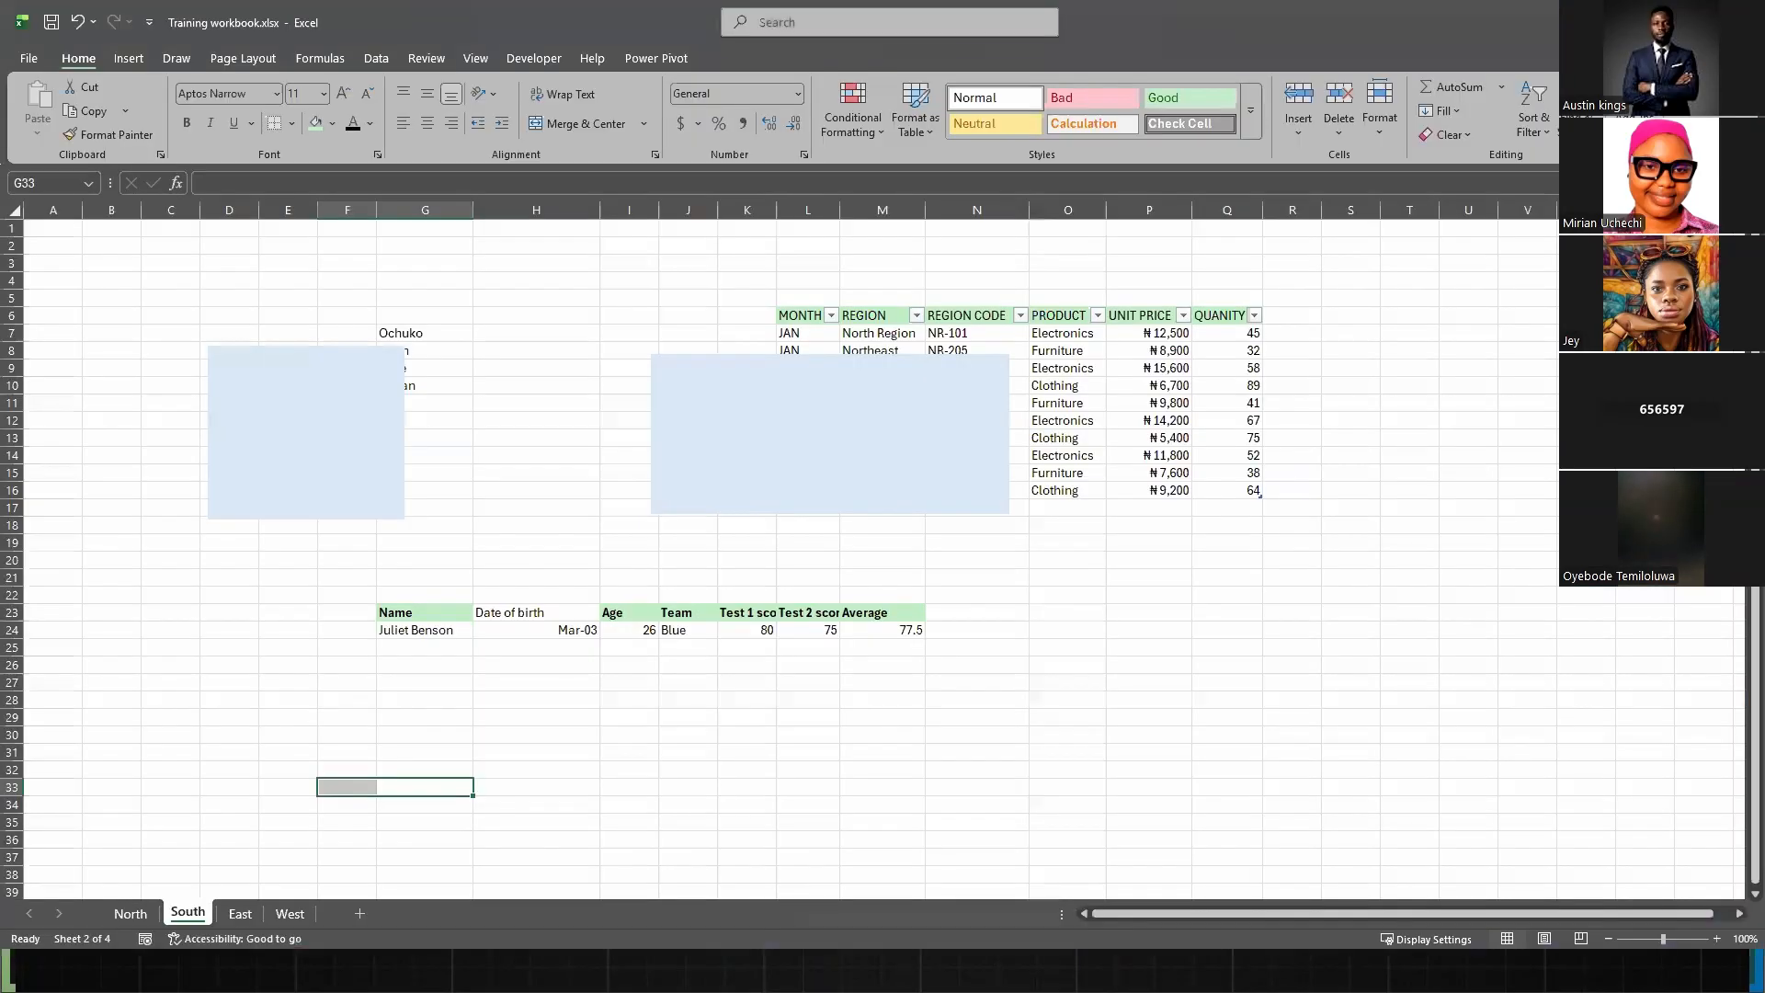
- Reset the test score table's header row G23:M23 to the Normal cell style and apply the Bad style to it
click(341, 474)
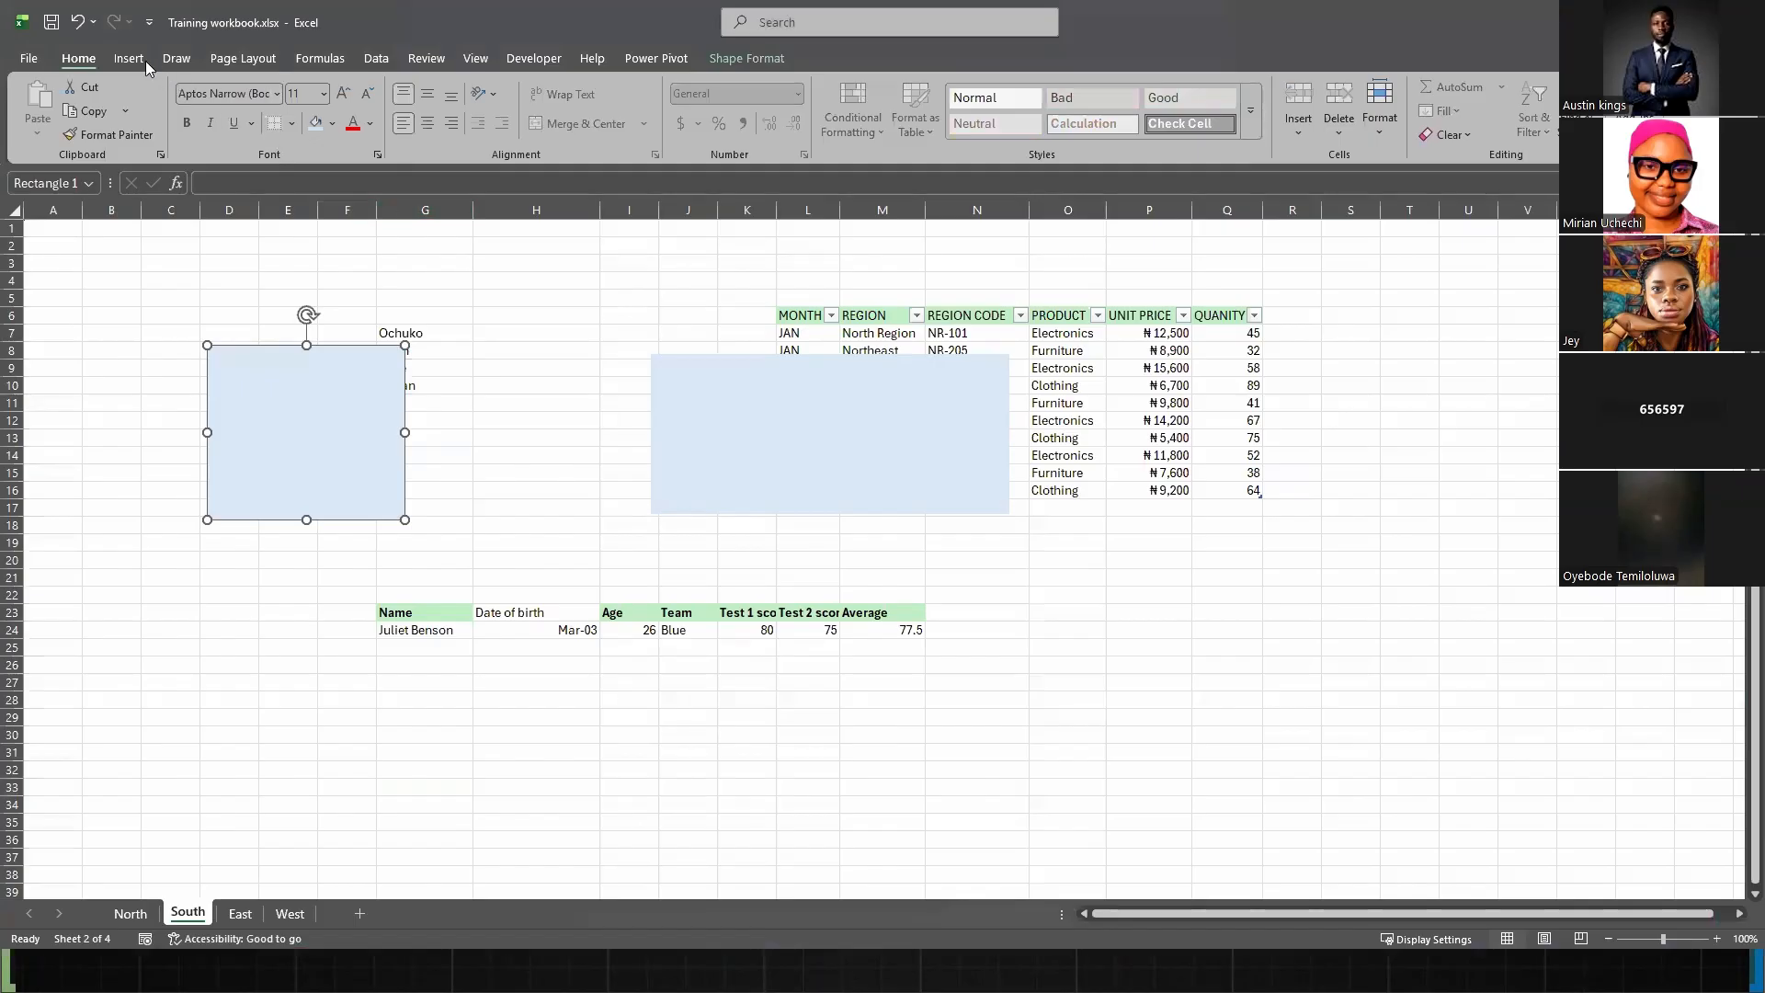
click(560, 685)
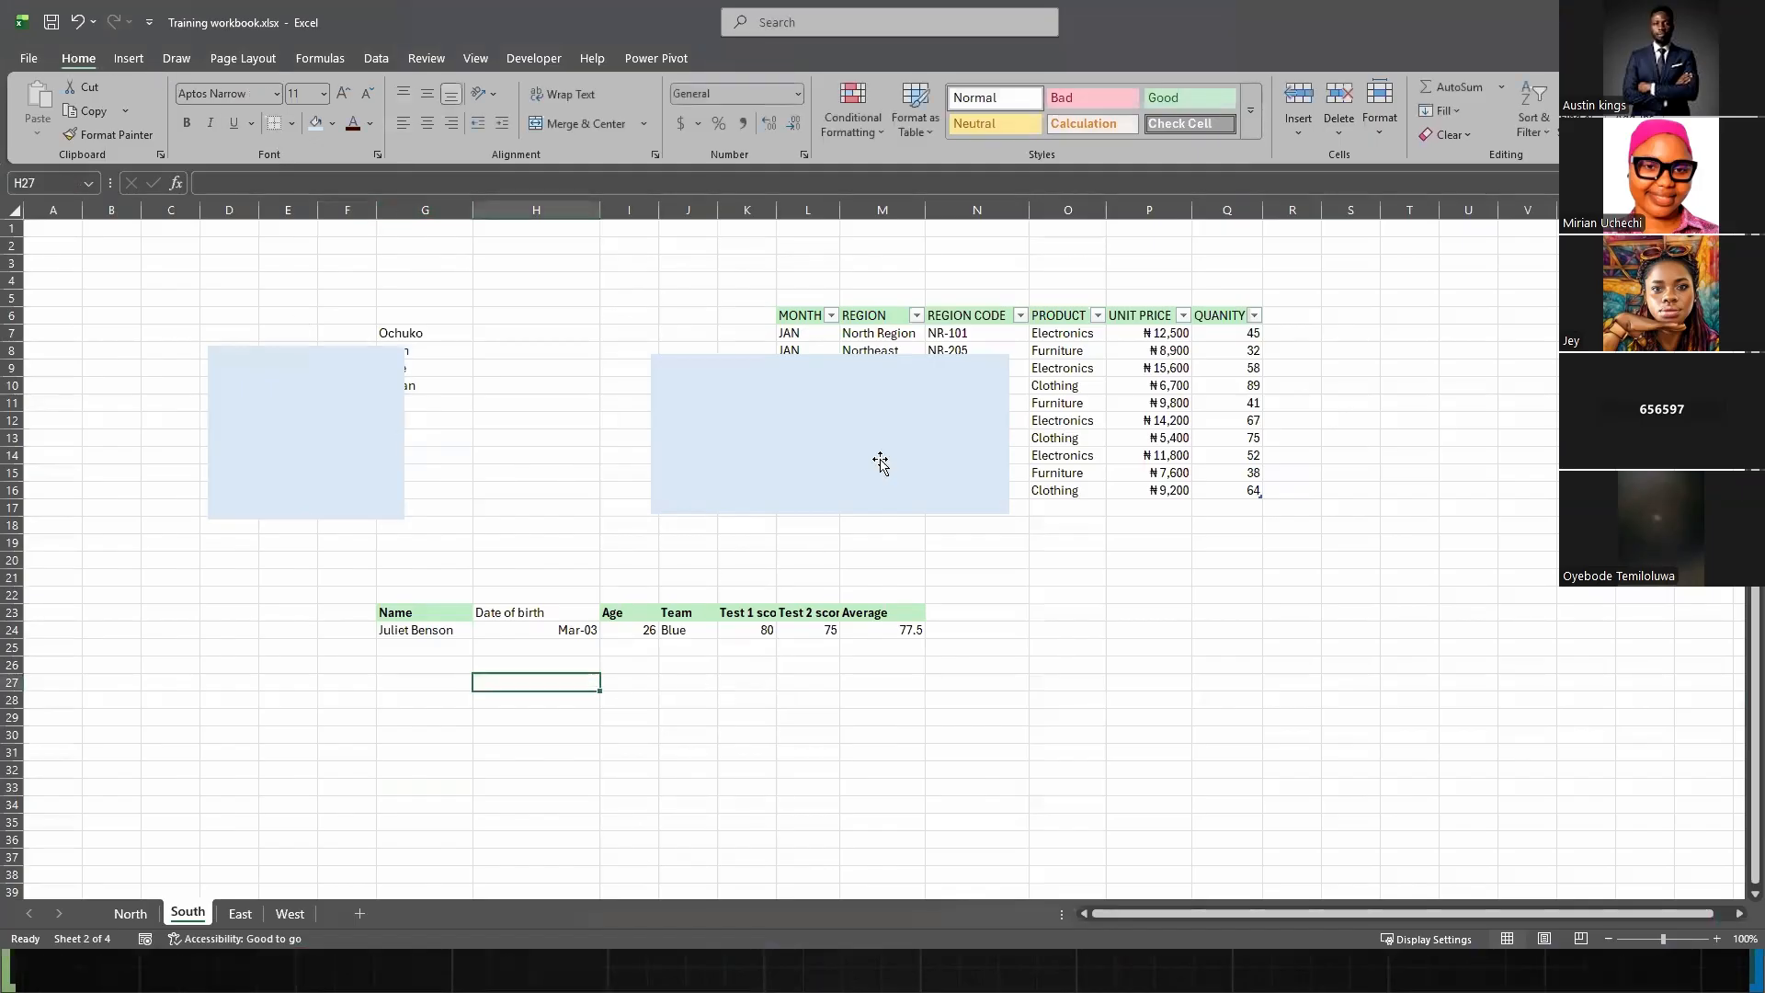
drag(414, 612, 895, 634)
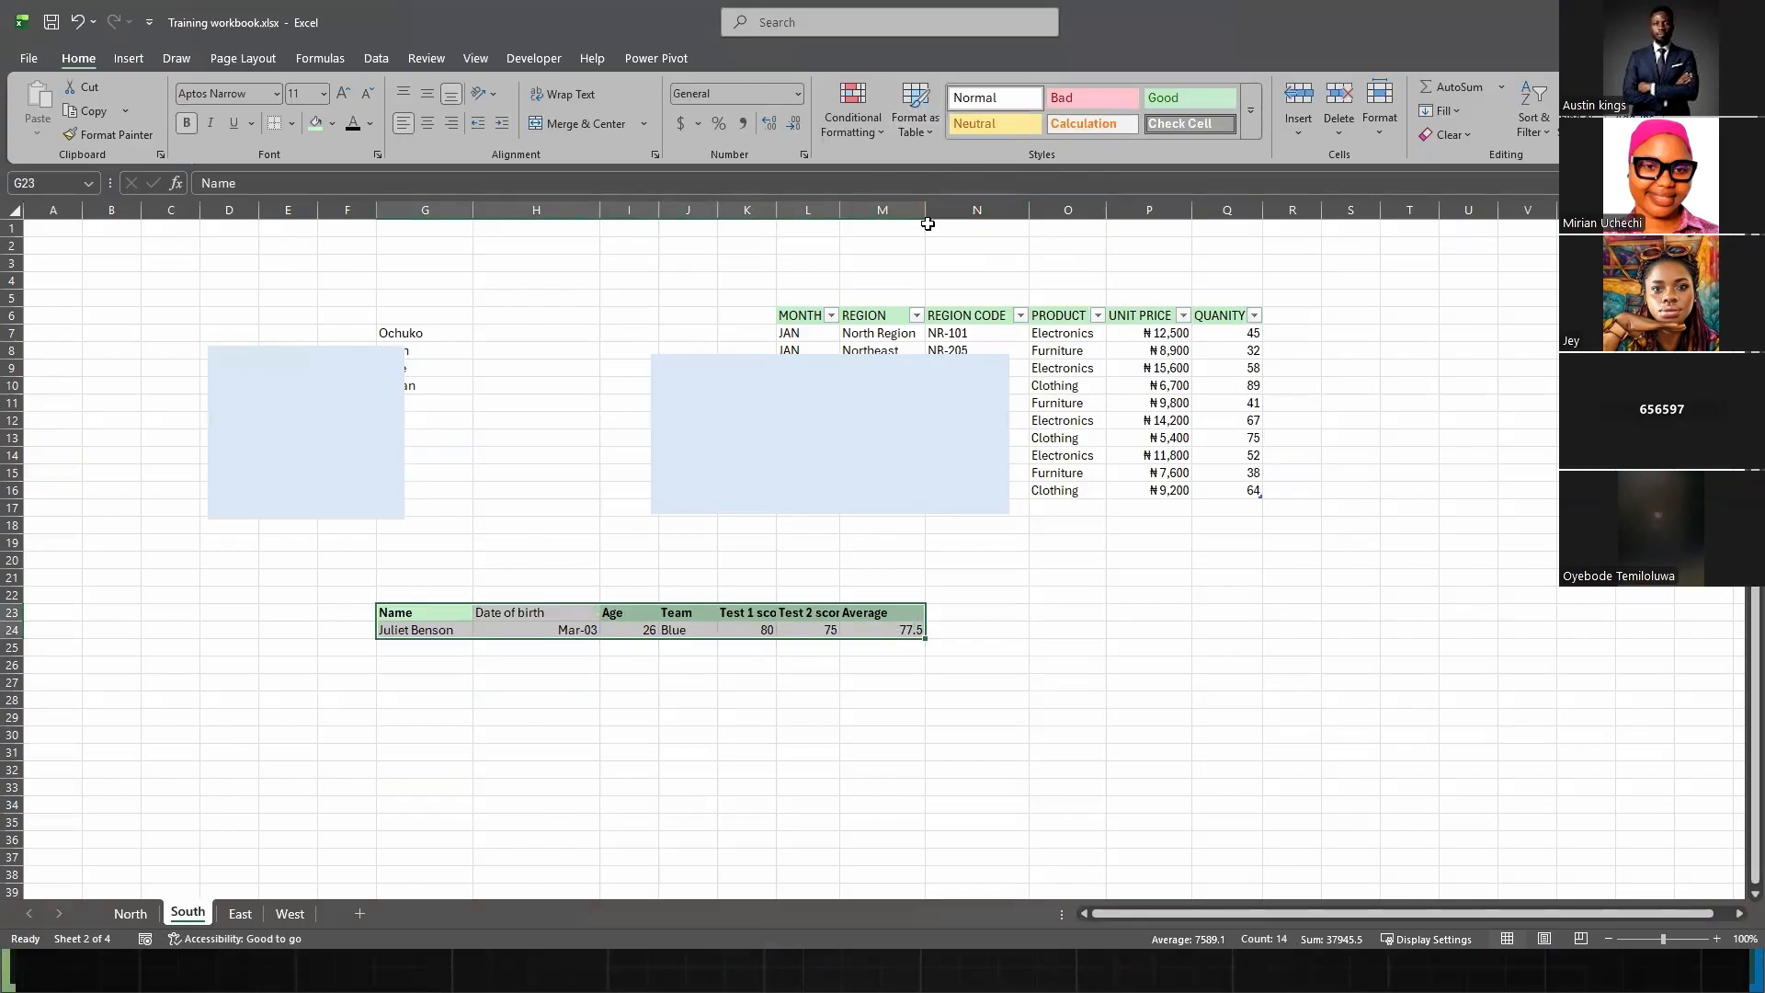
click(862, 713)
drag(445, 607, 887, 609)
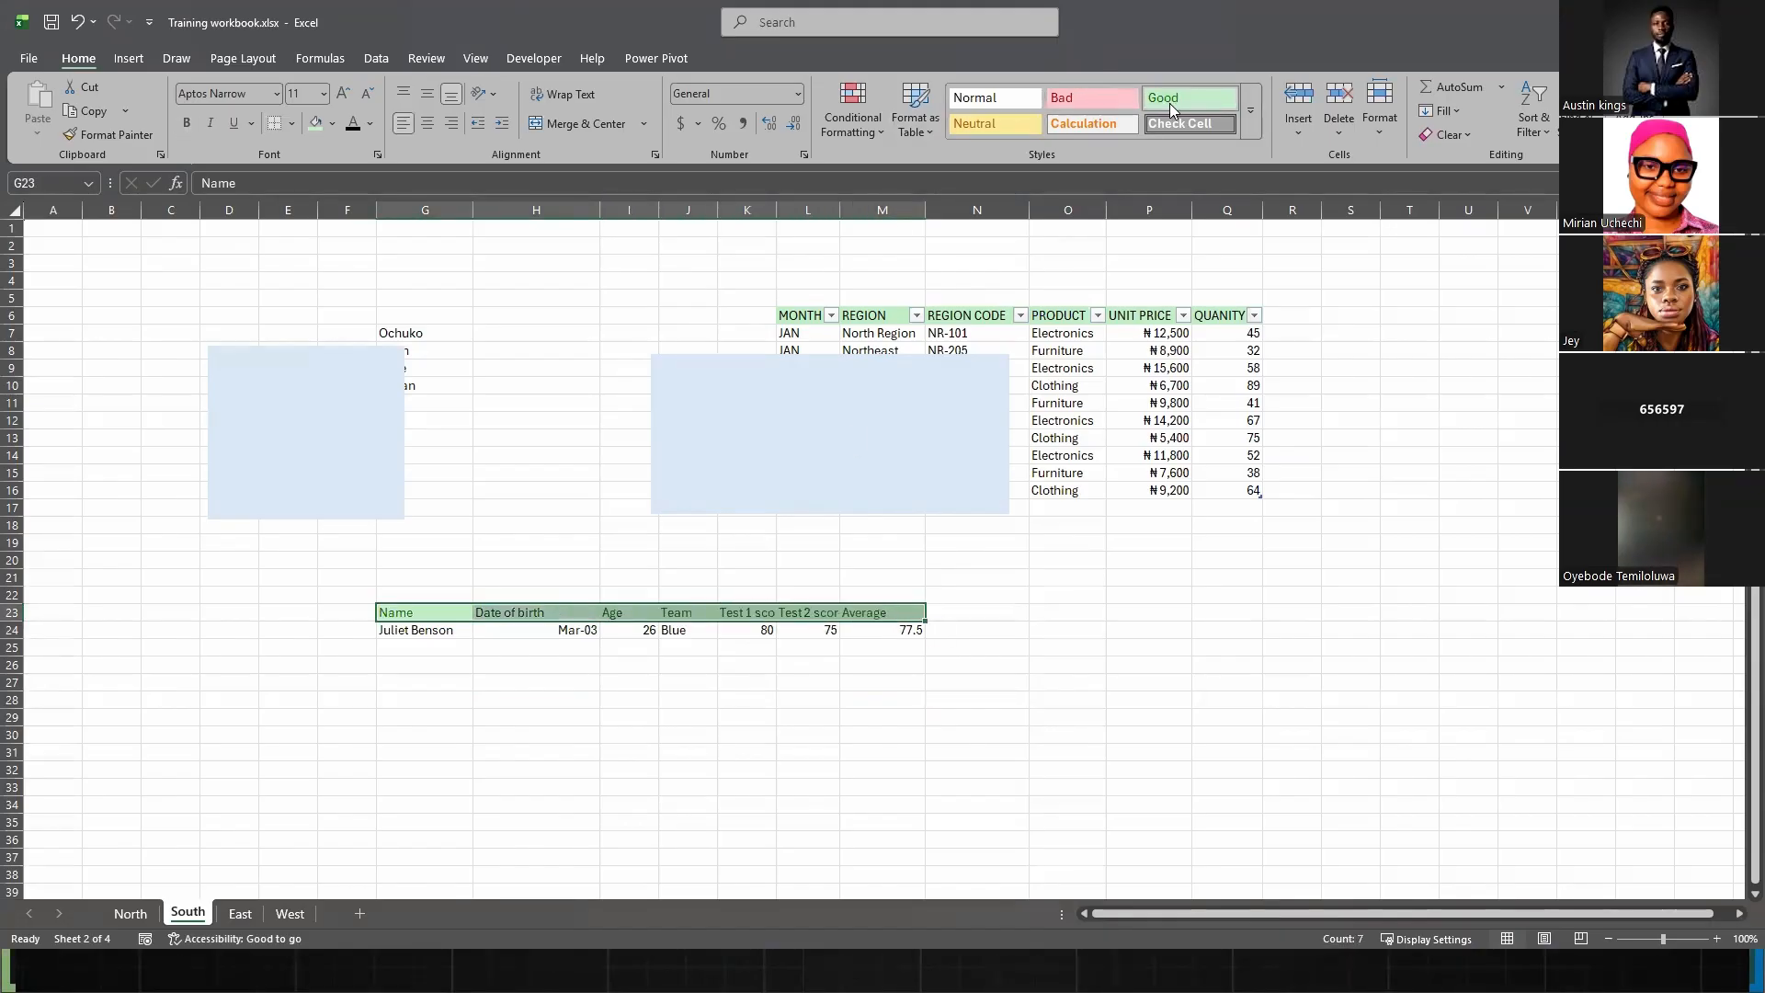
click(1001, 98)
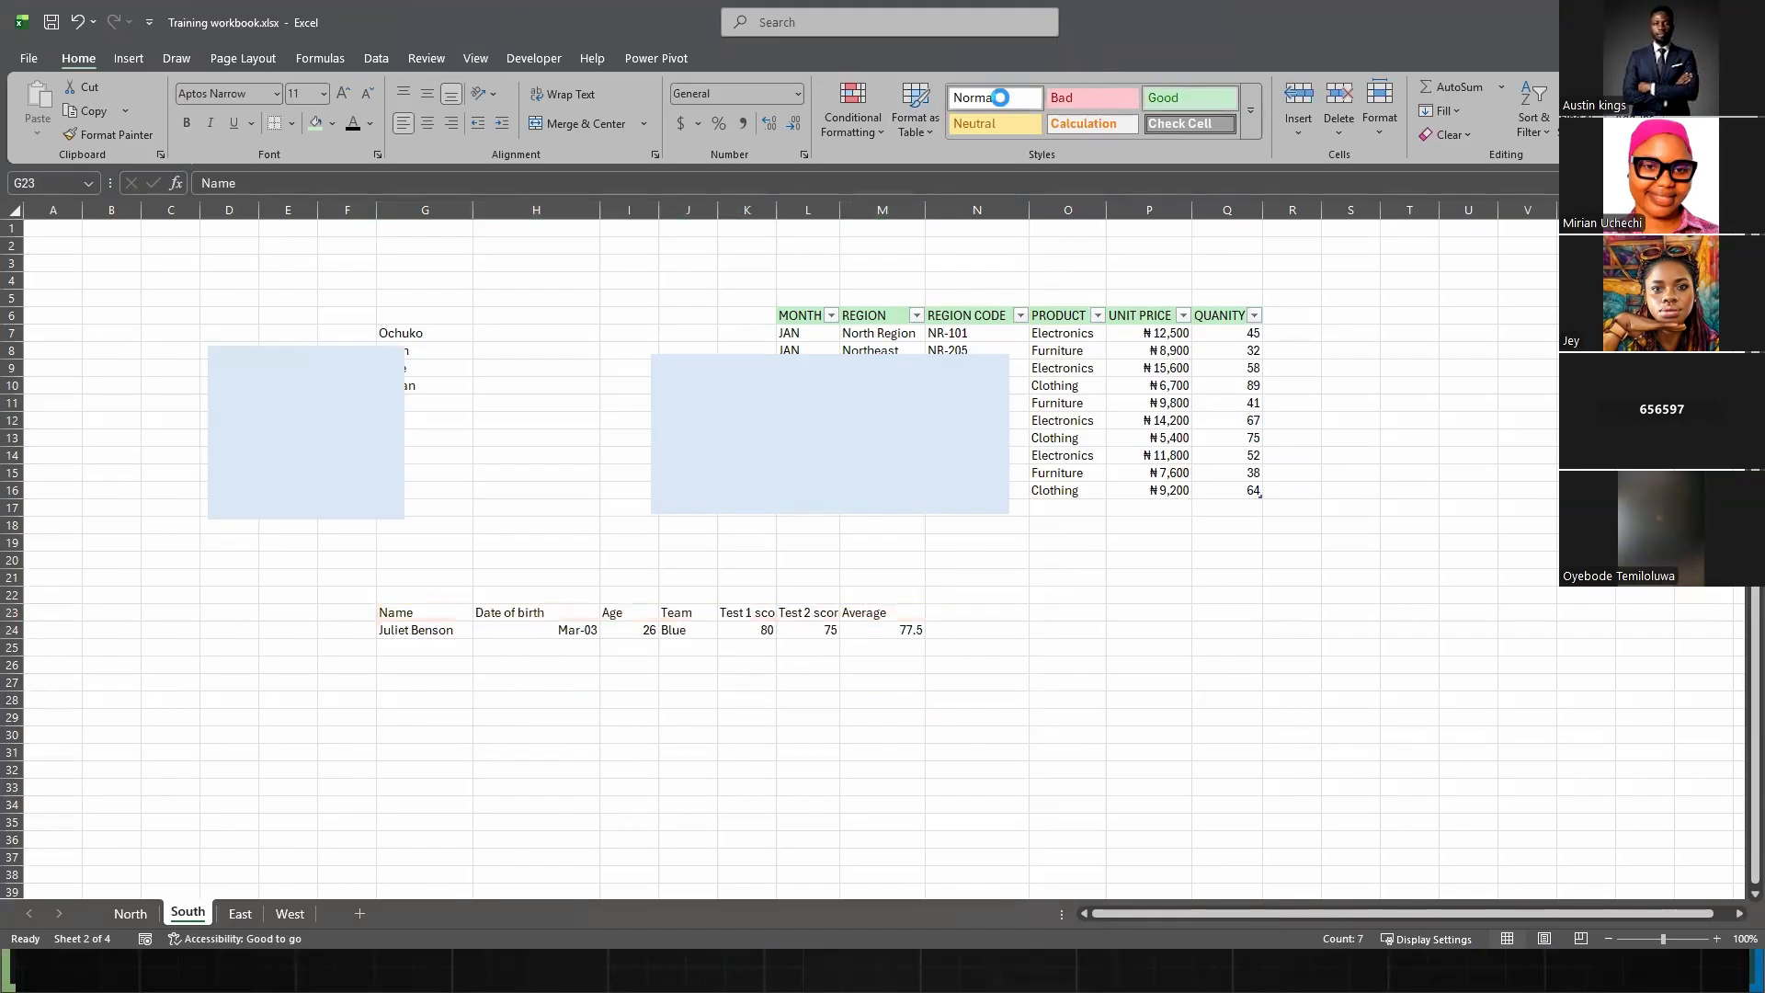
click(1069, 98)
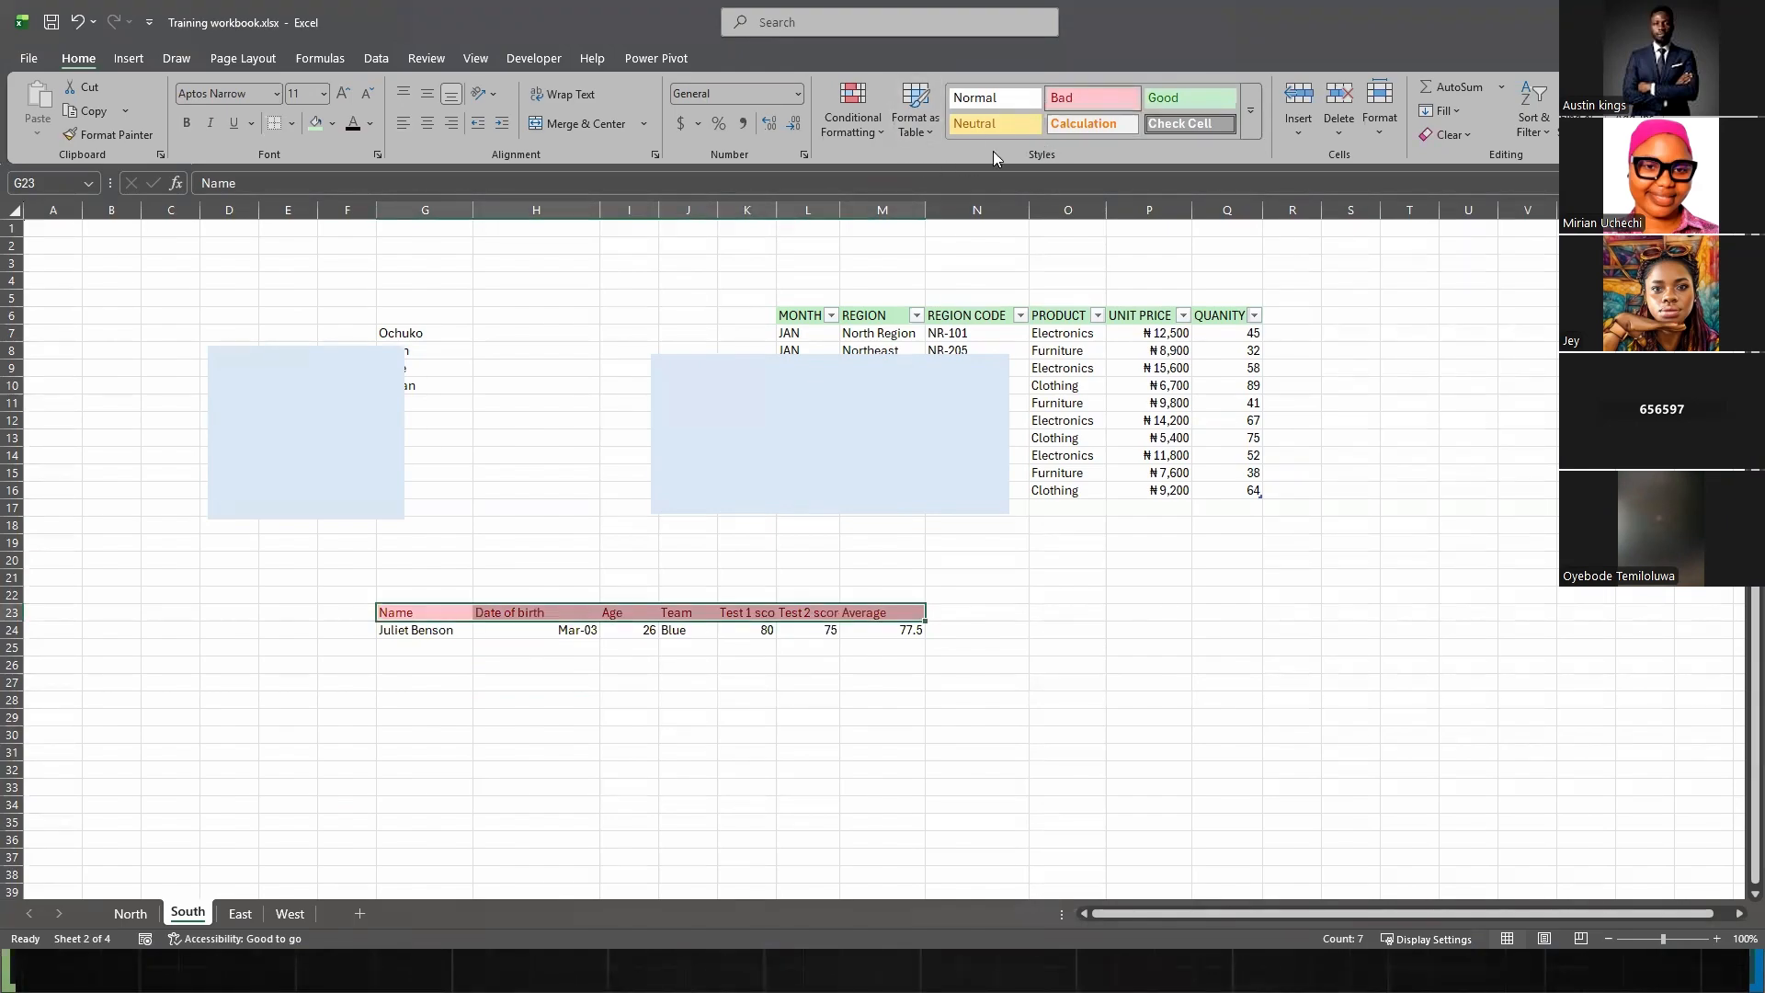
- Create a new cell style named "My styles 1" with a medium green theme fill, based on the selected header row
click(1251, 112)
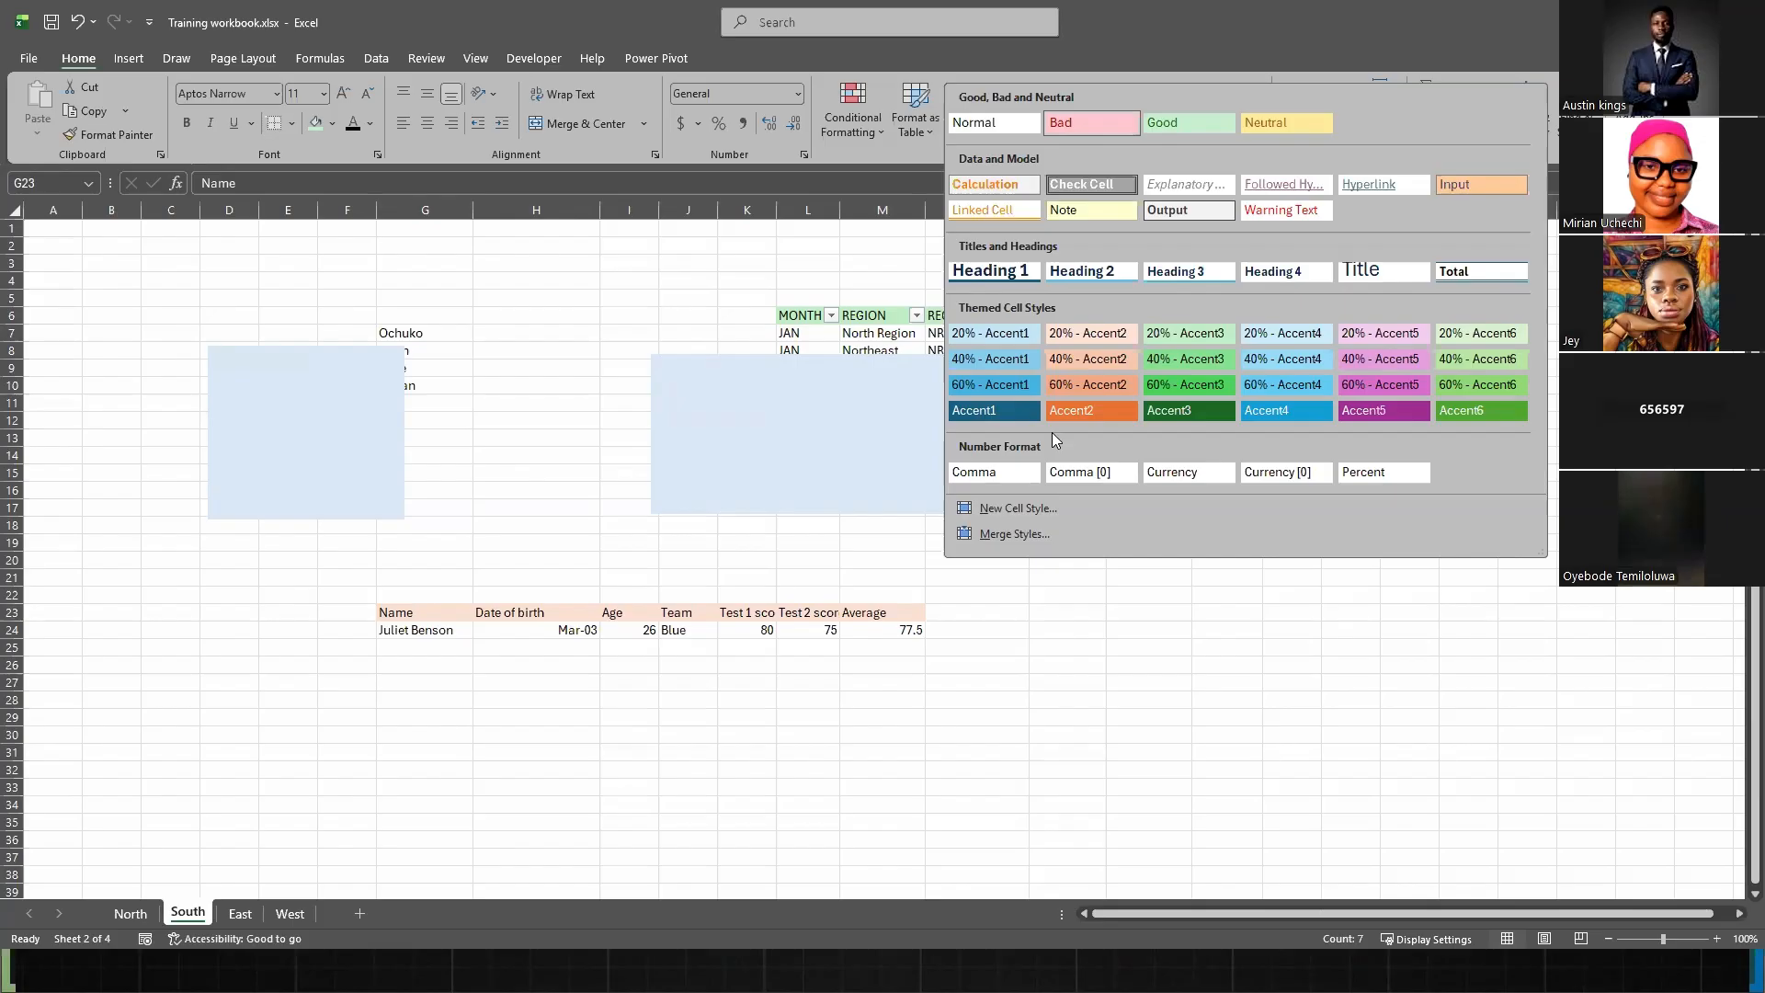
click(989, 509)
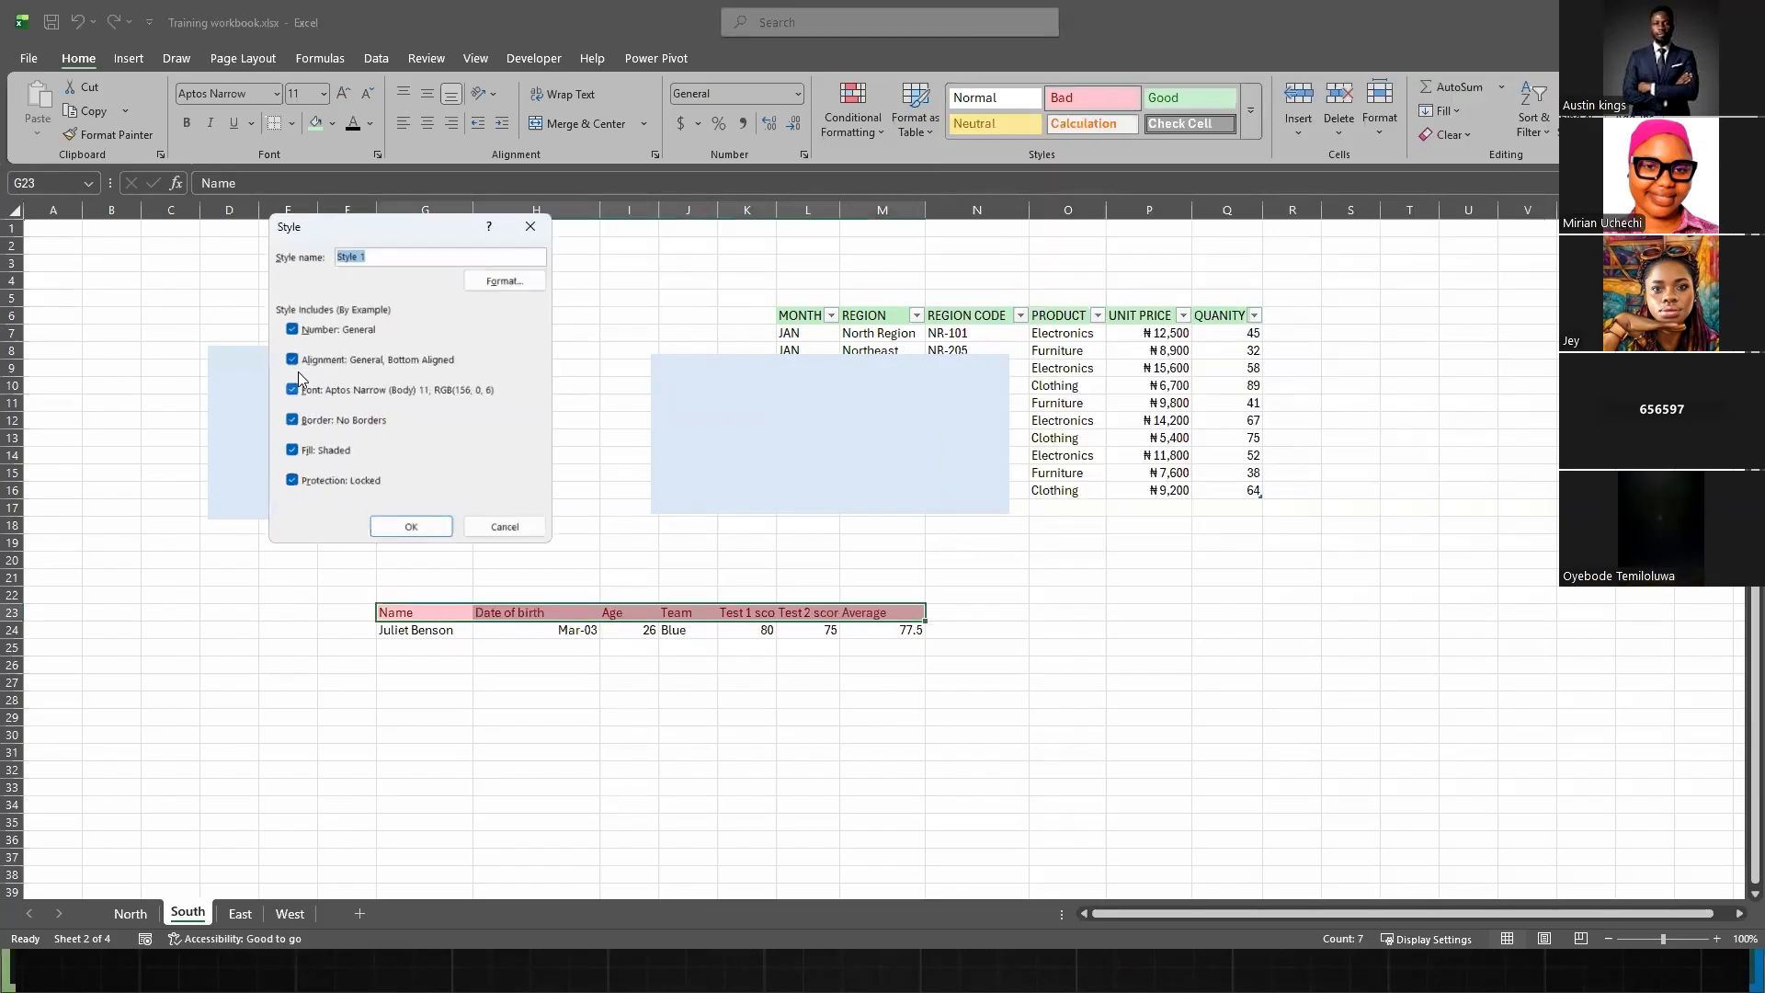
click(515, 279)
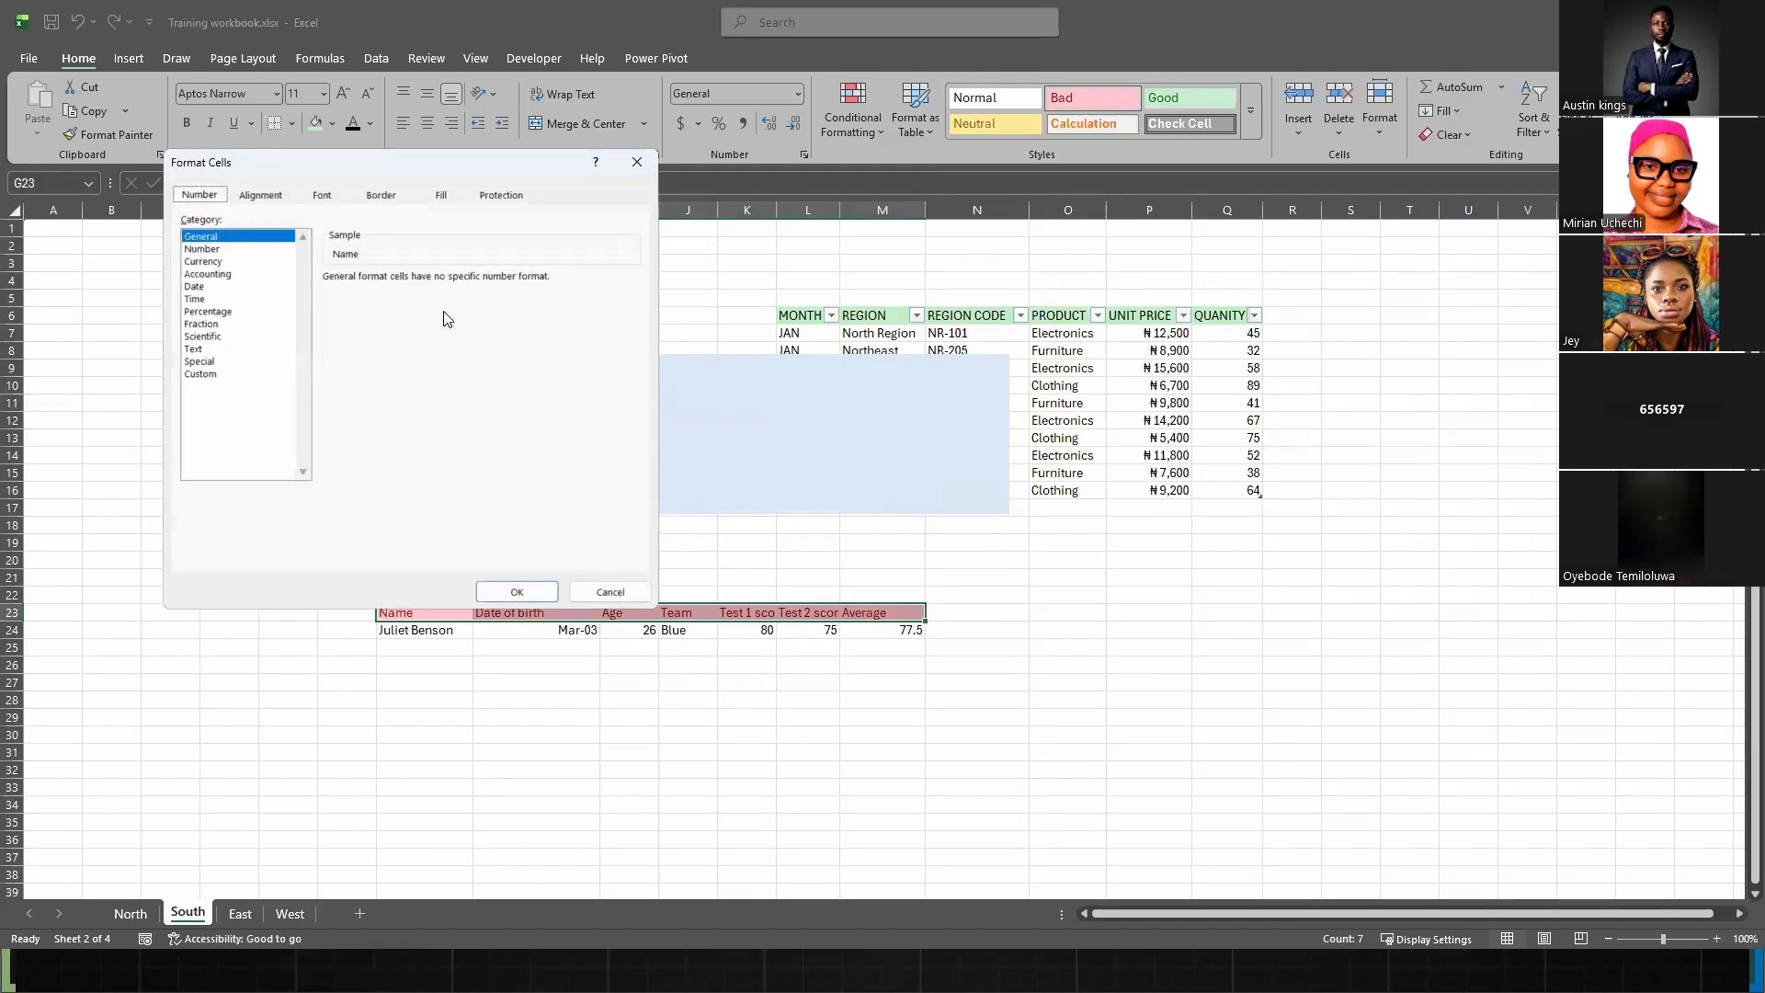
click(442, 196)
click(346, 301)
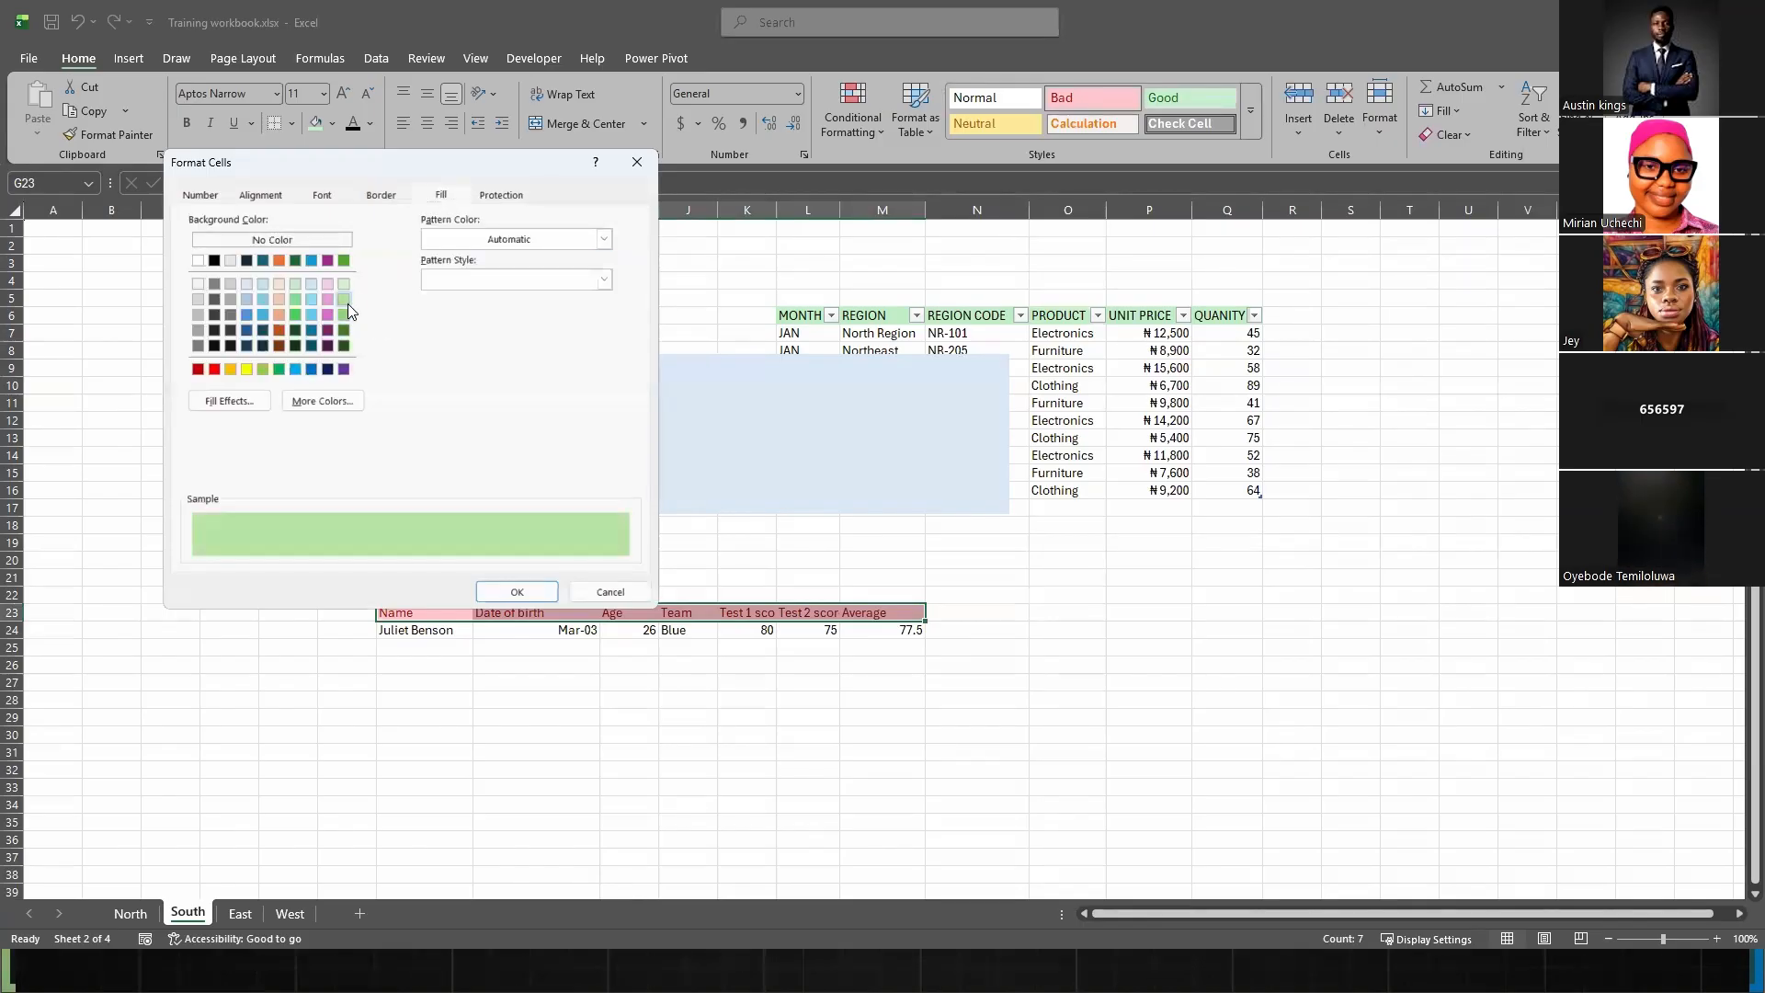
click(346, 314)
click(521, 590)
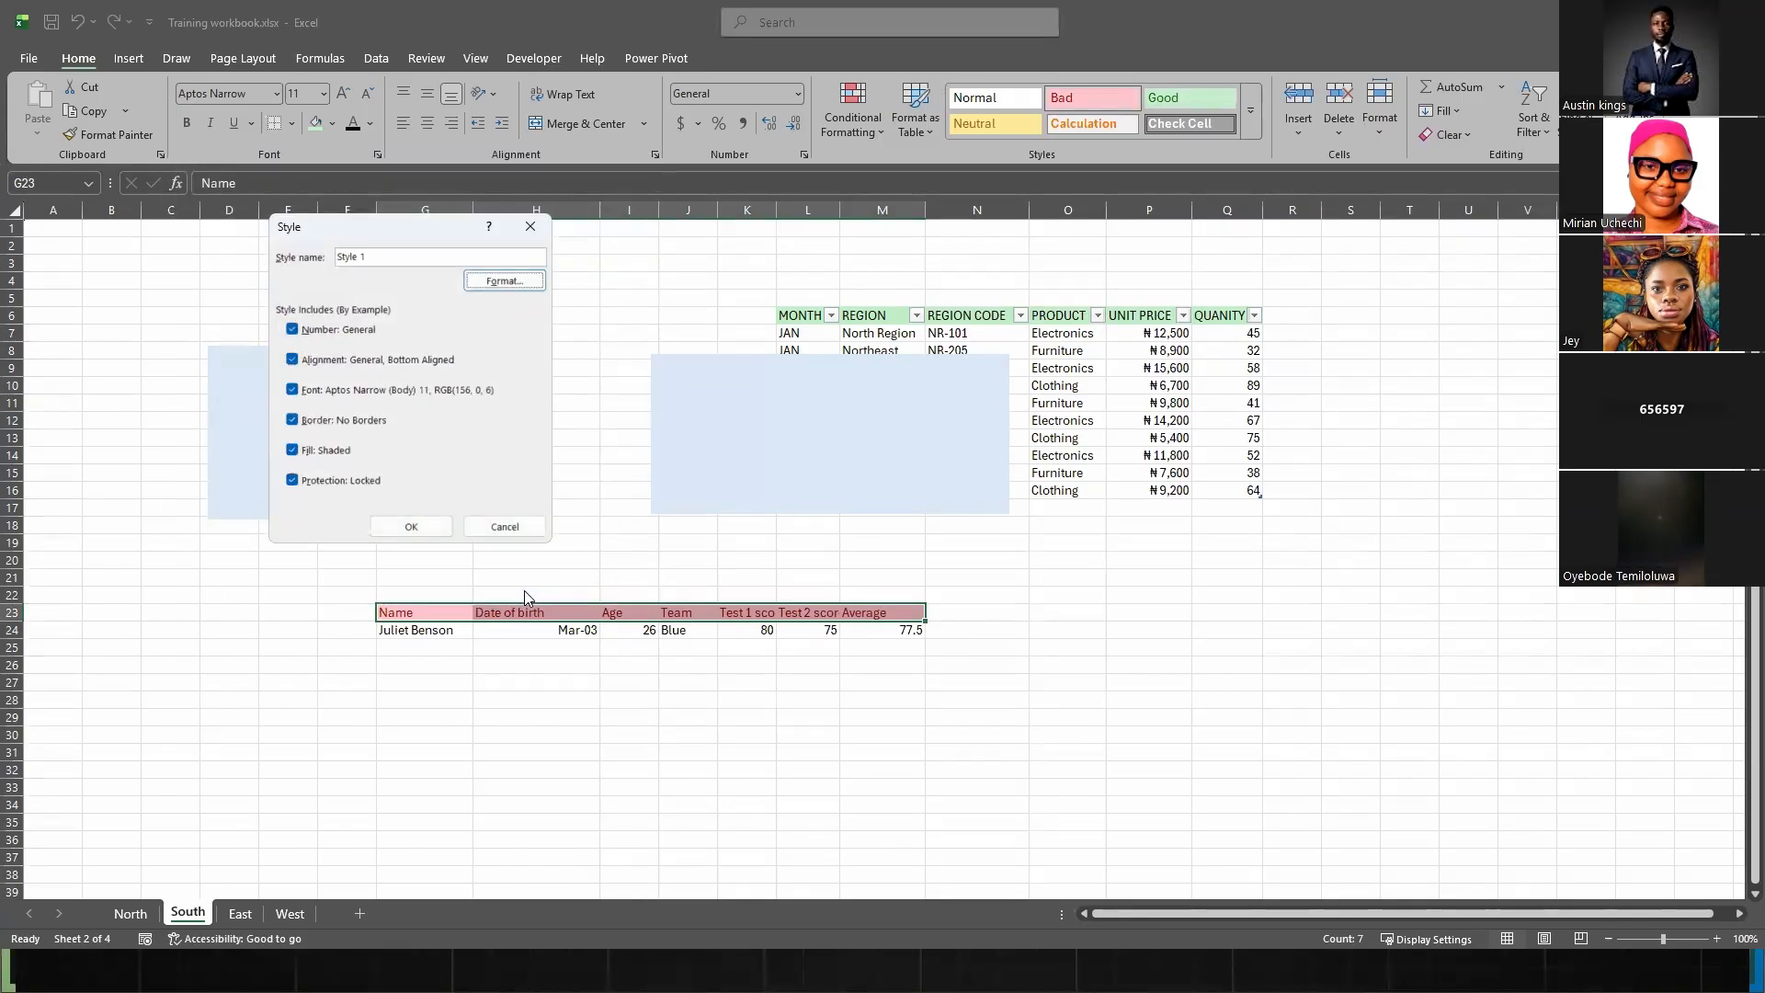
click(368, 256)
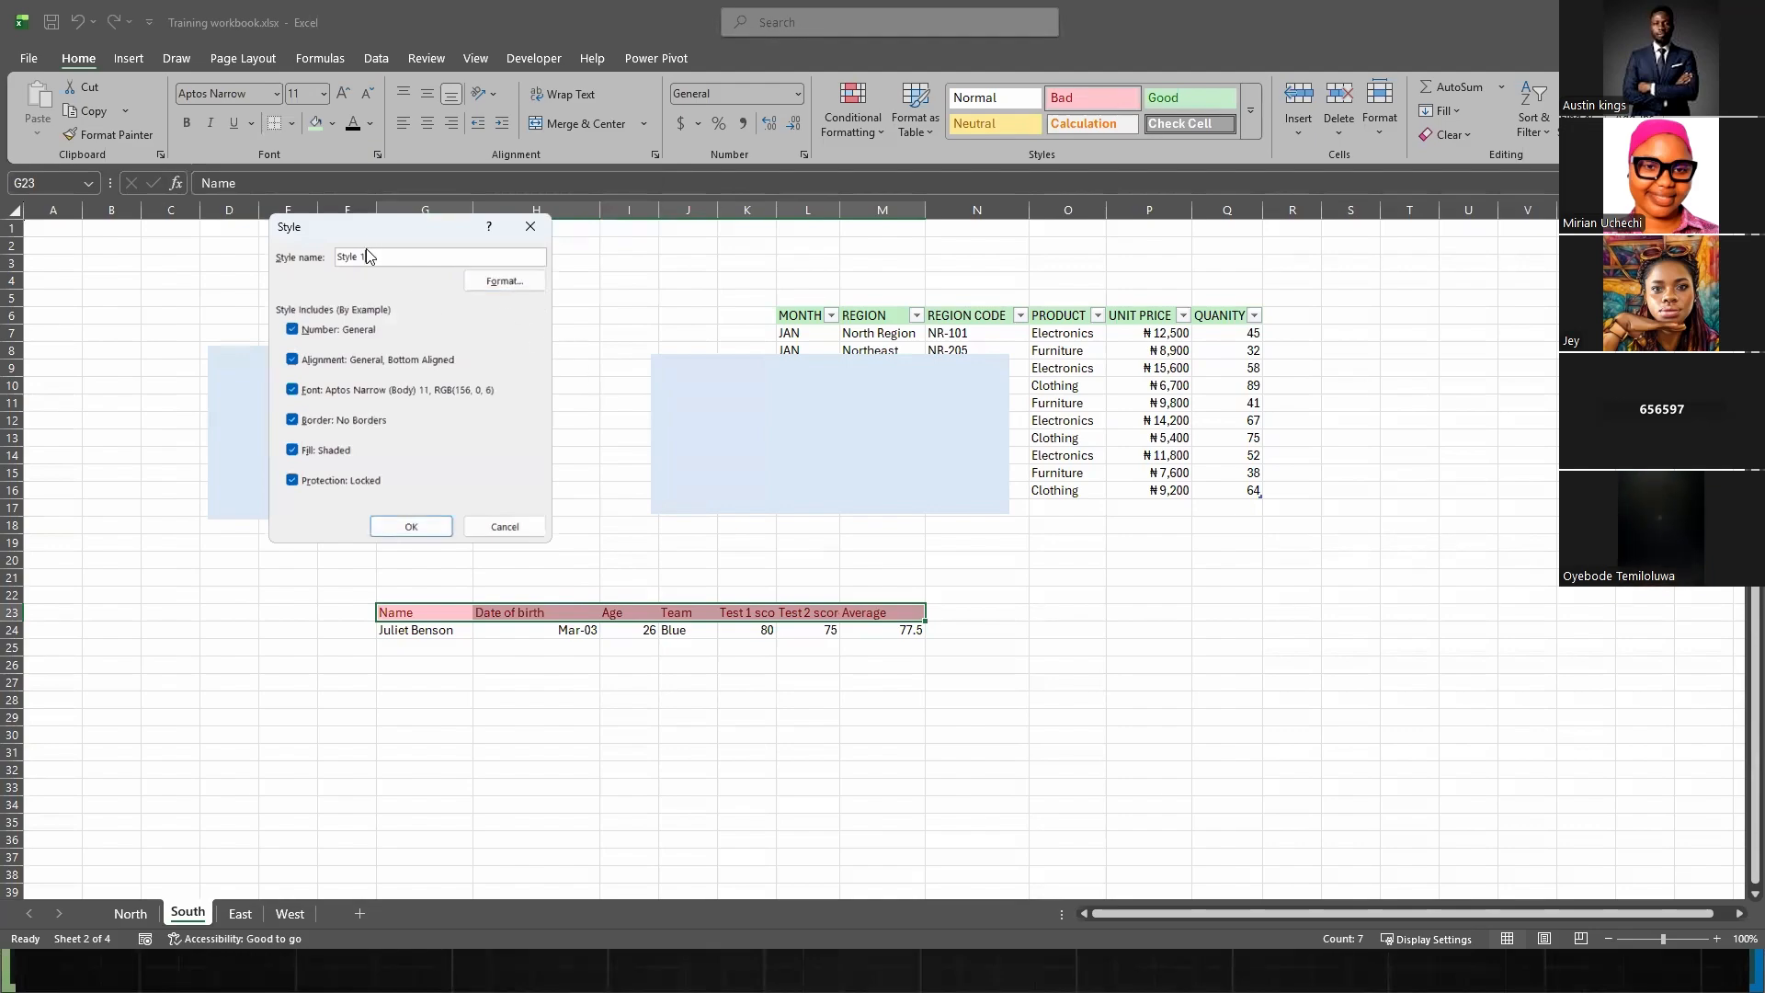
drag(368, 257, 290, 268)
text(My styles 1)
key(Return)
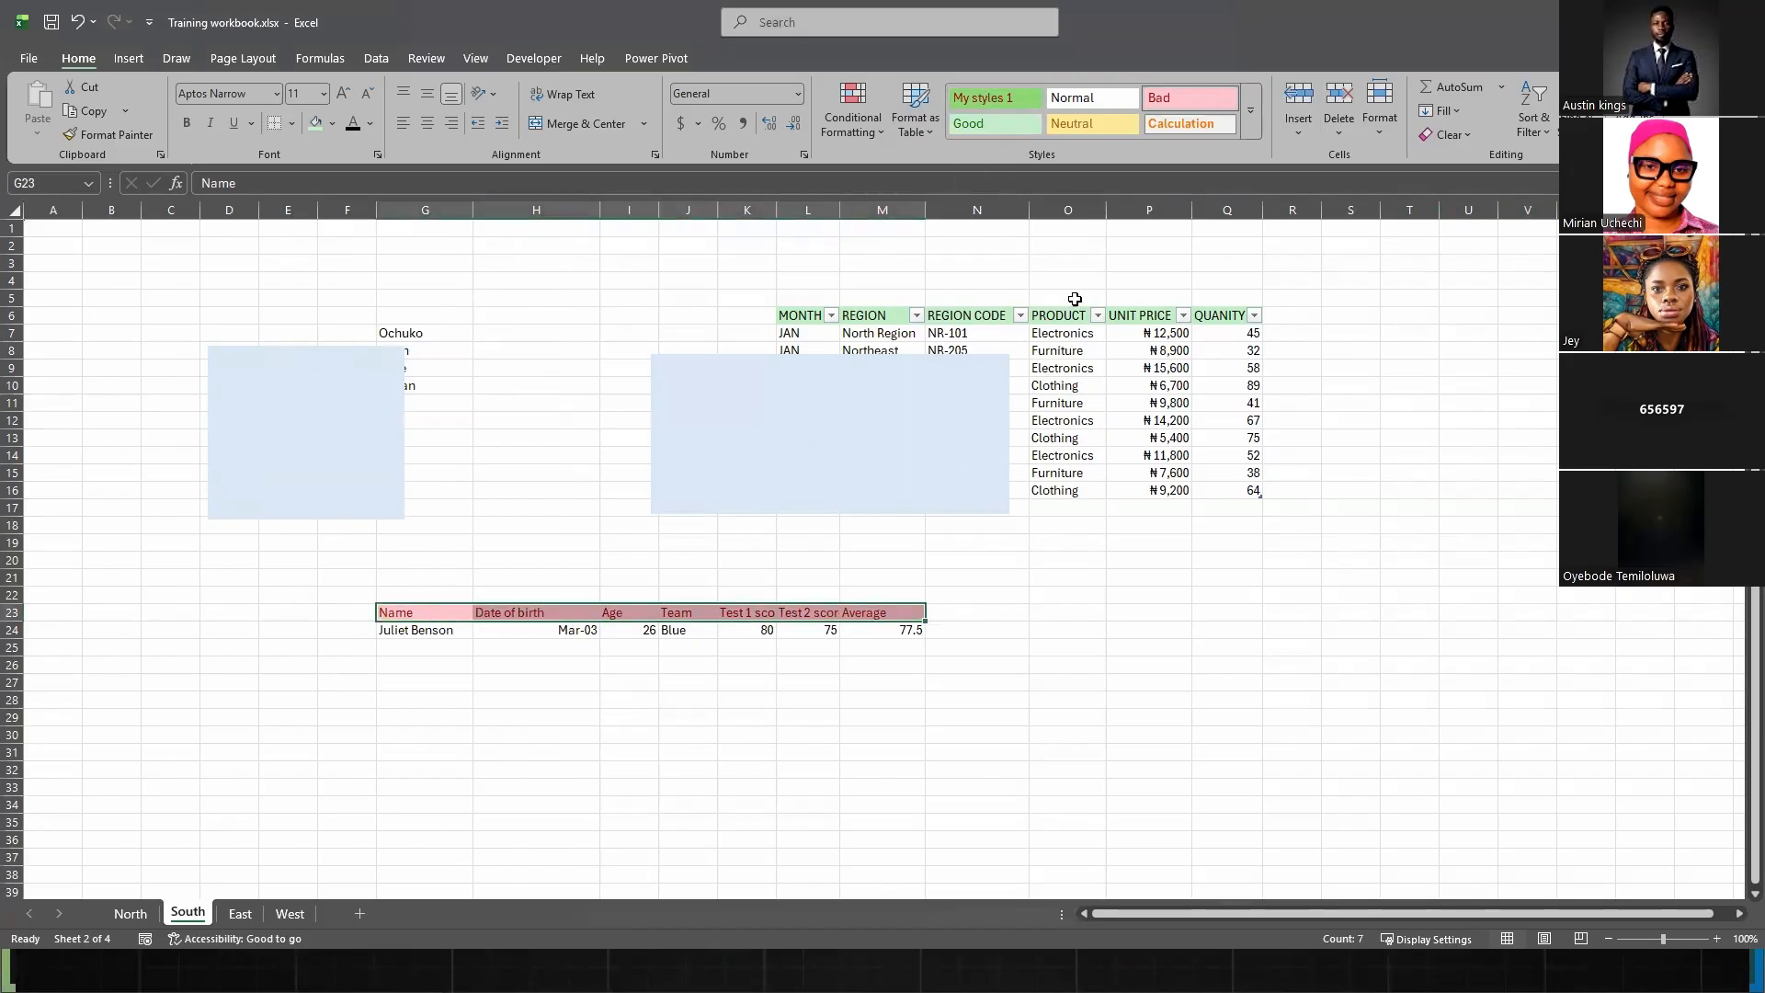
- Apply the custom cell style My styles 1 to the header row G23:M23
click(1251, 112)
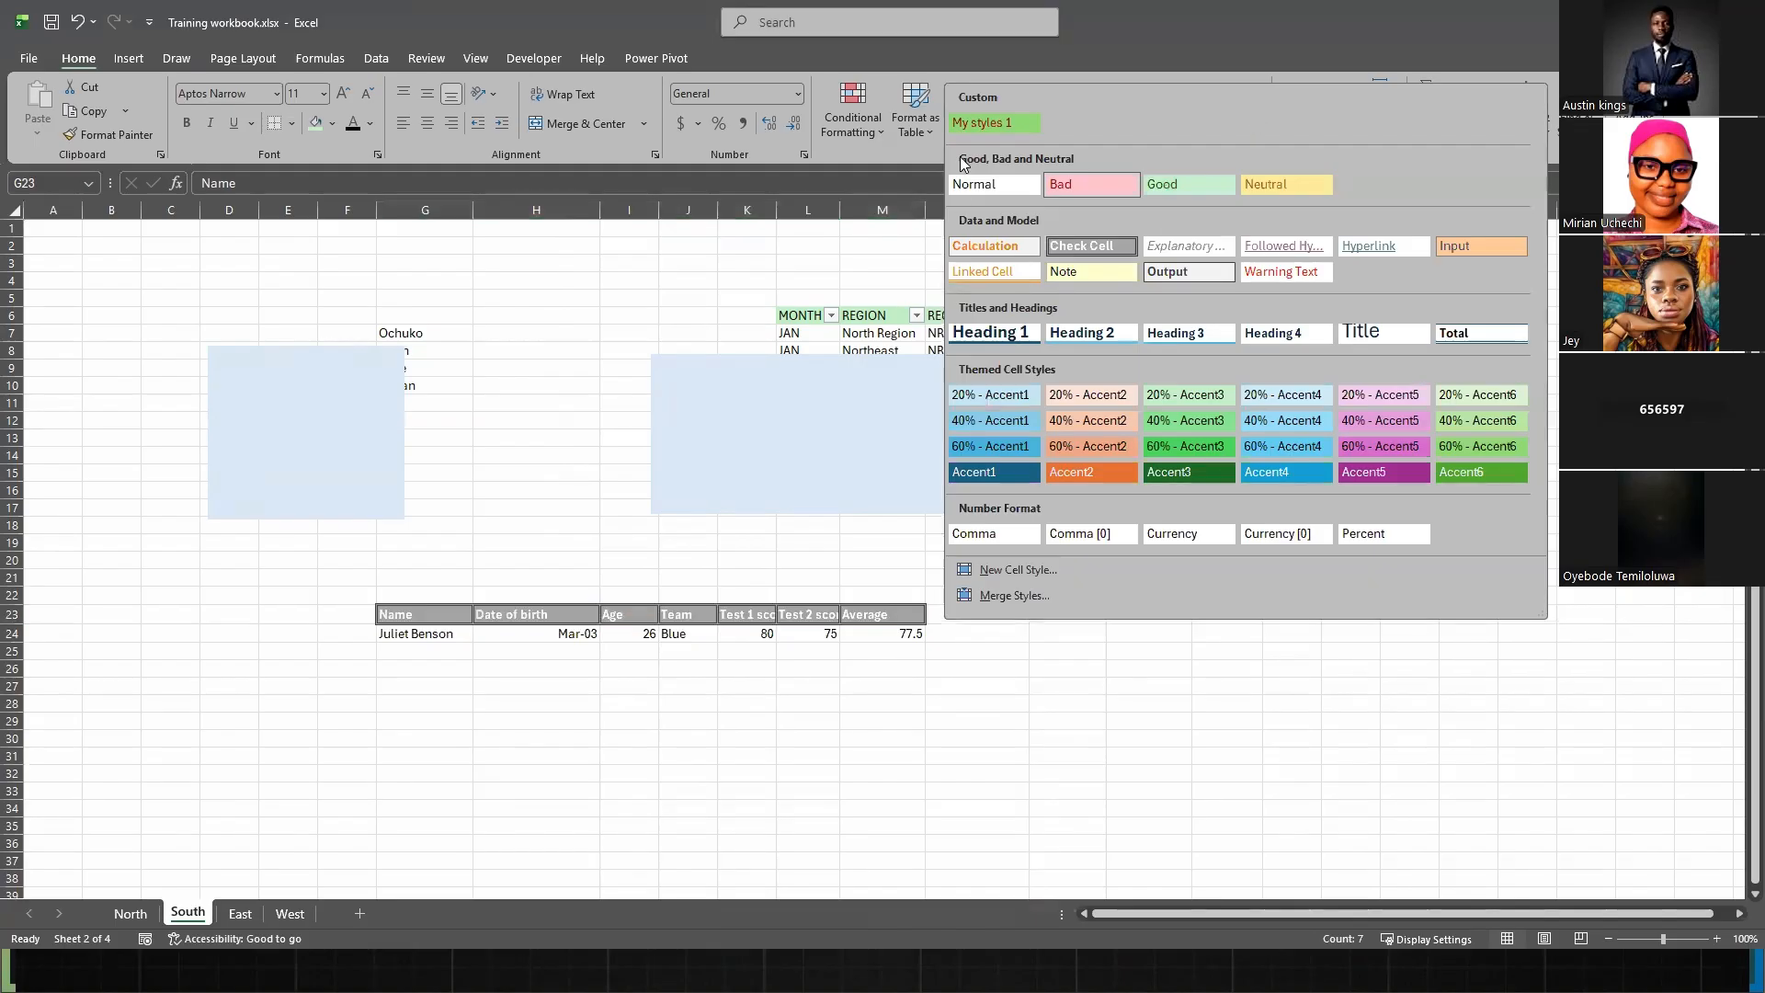
click(1004, 129)
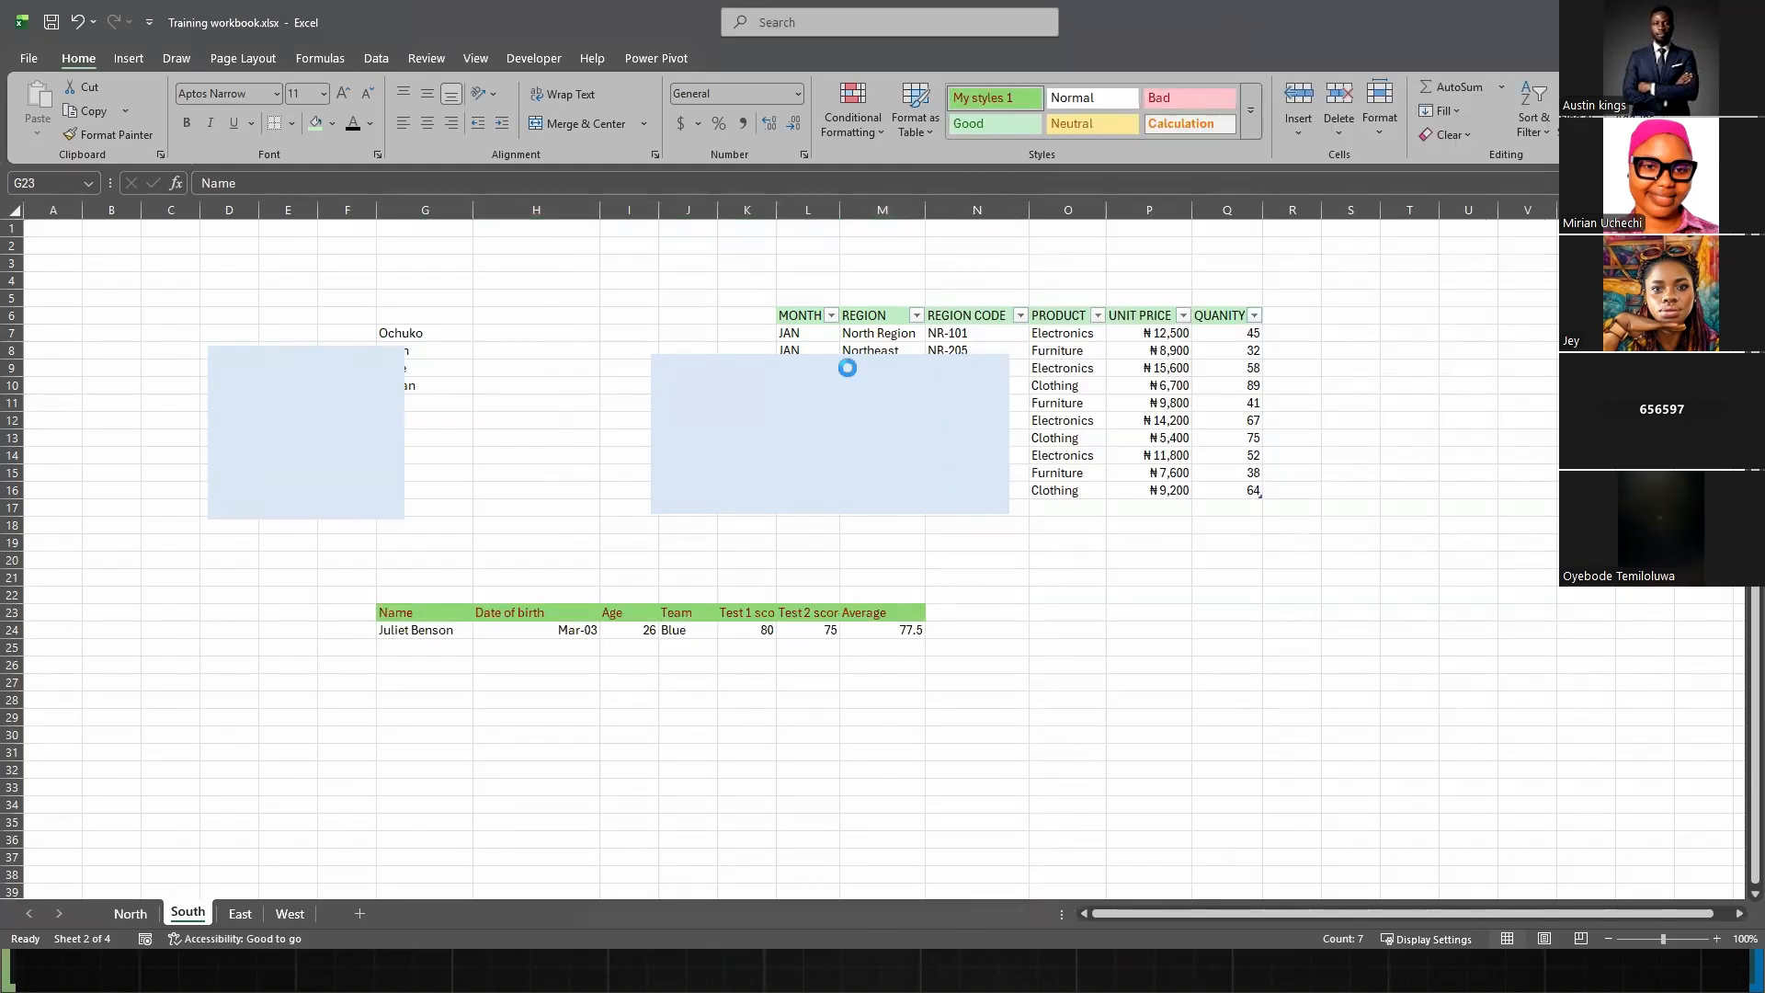
click(650, 751)
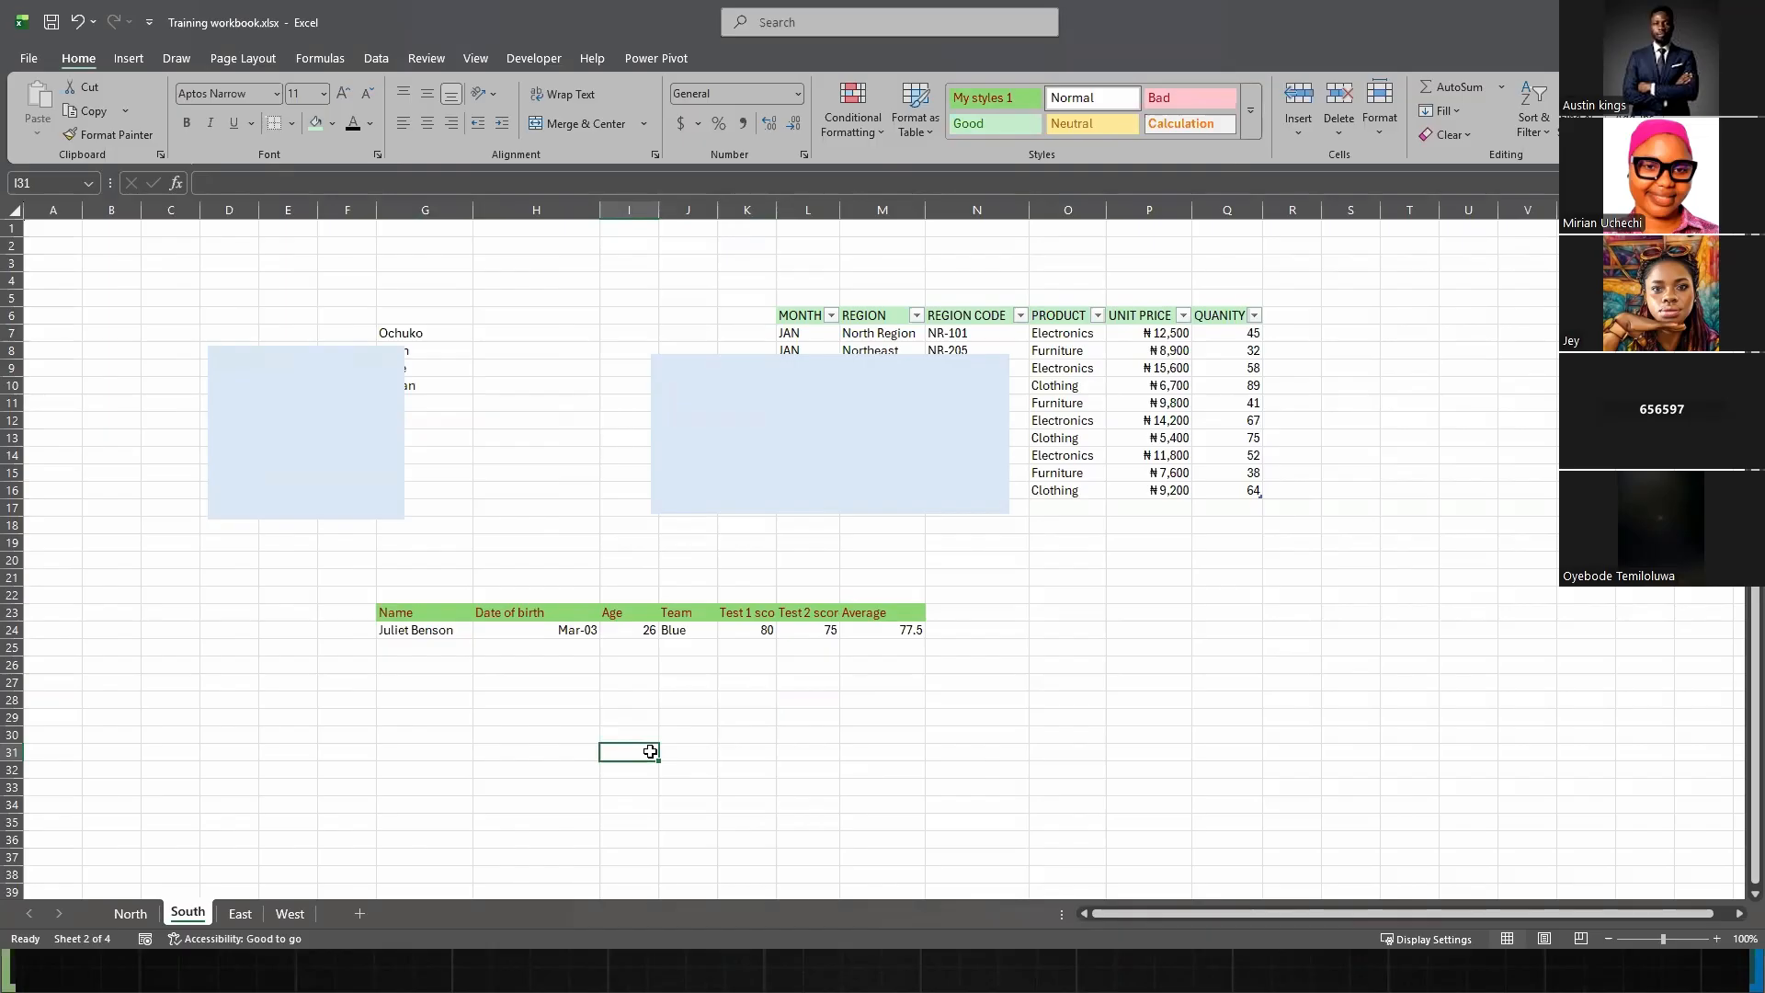
- Apply the custom cell style My styles 1 to the name list in G7:G11 on the East sheet
click(240, 913)
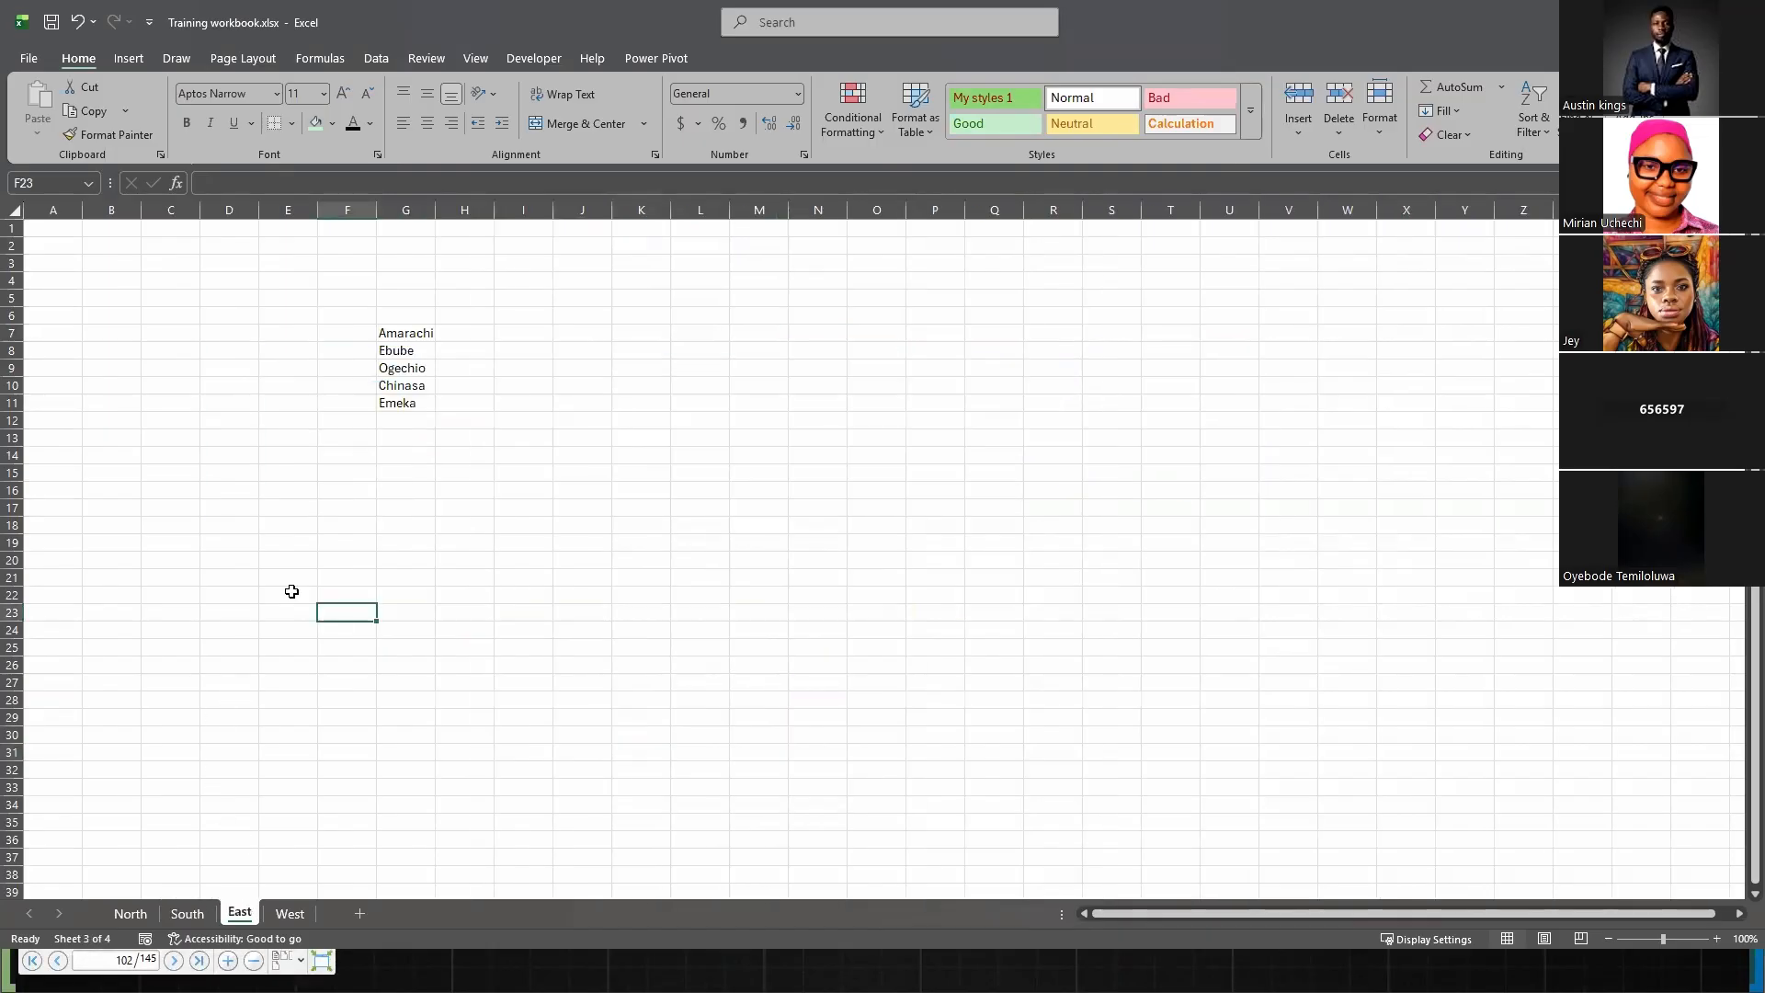
drag(405, 335, 423, 404)
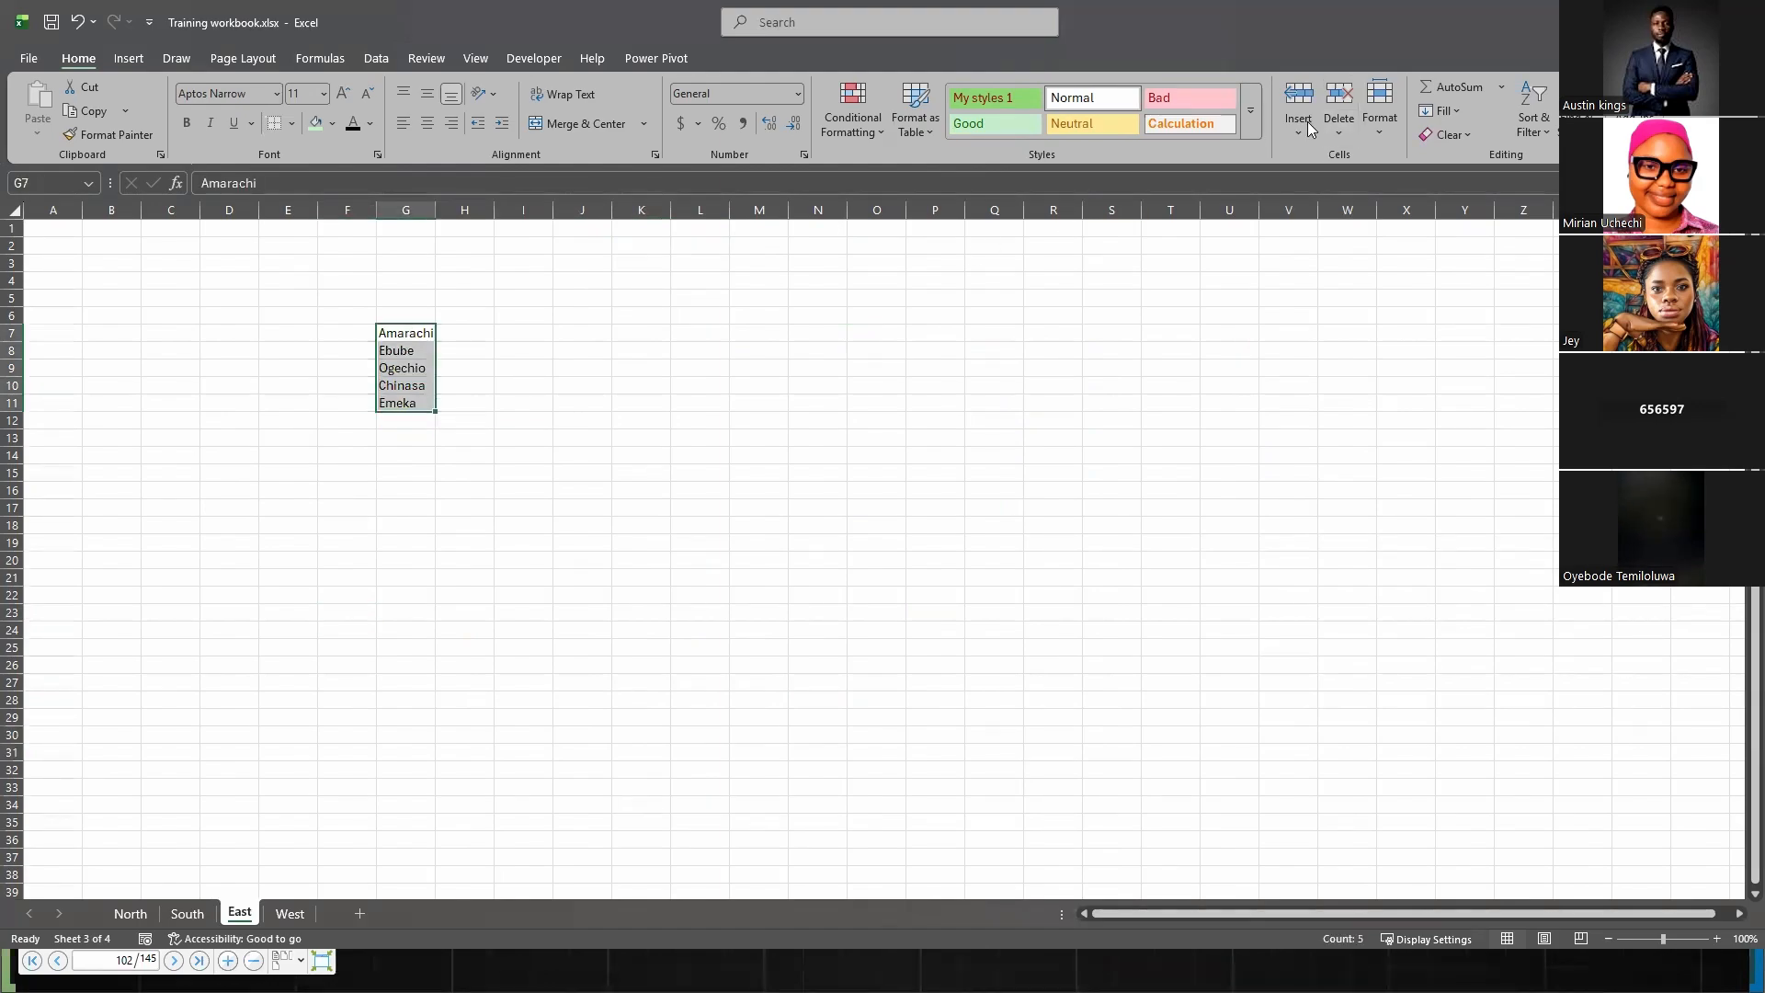
click(1248, 119)
click(985, 124)
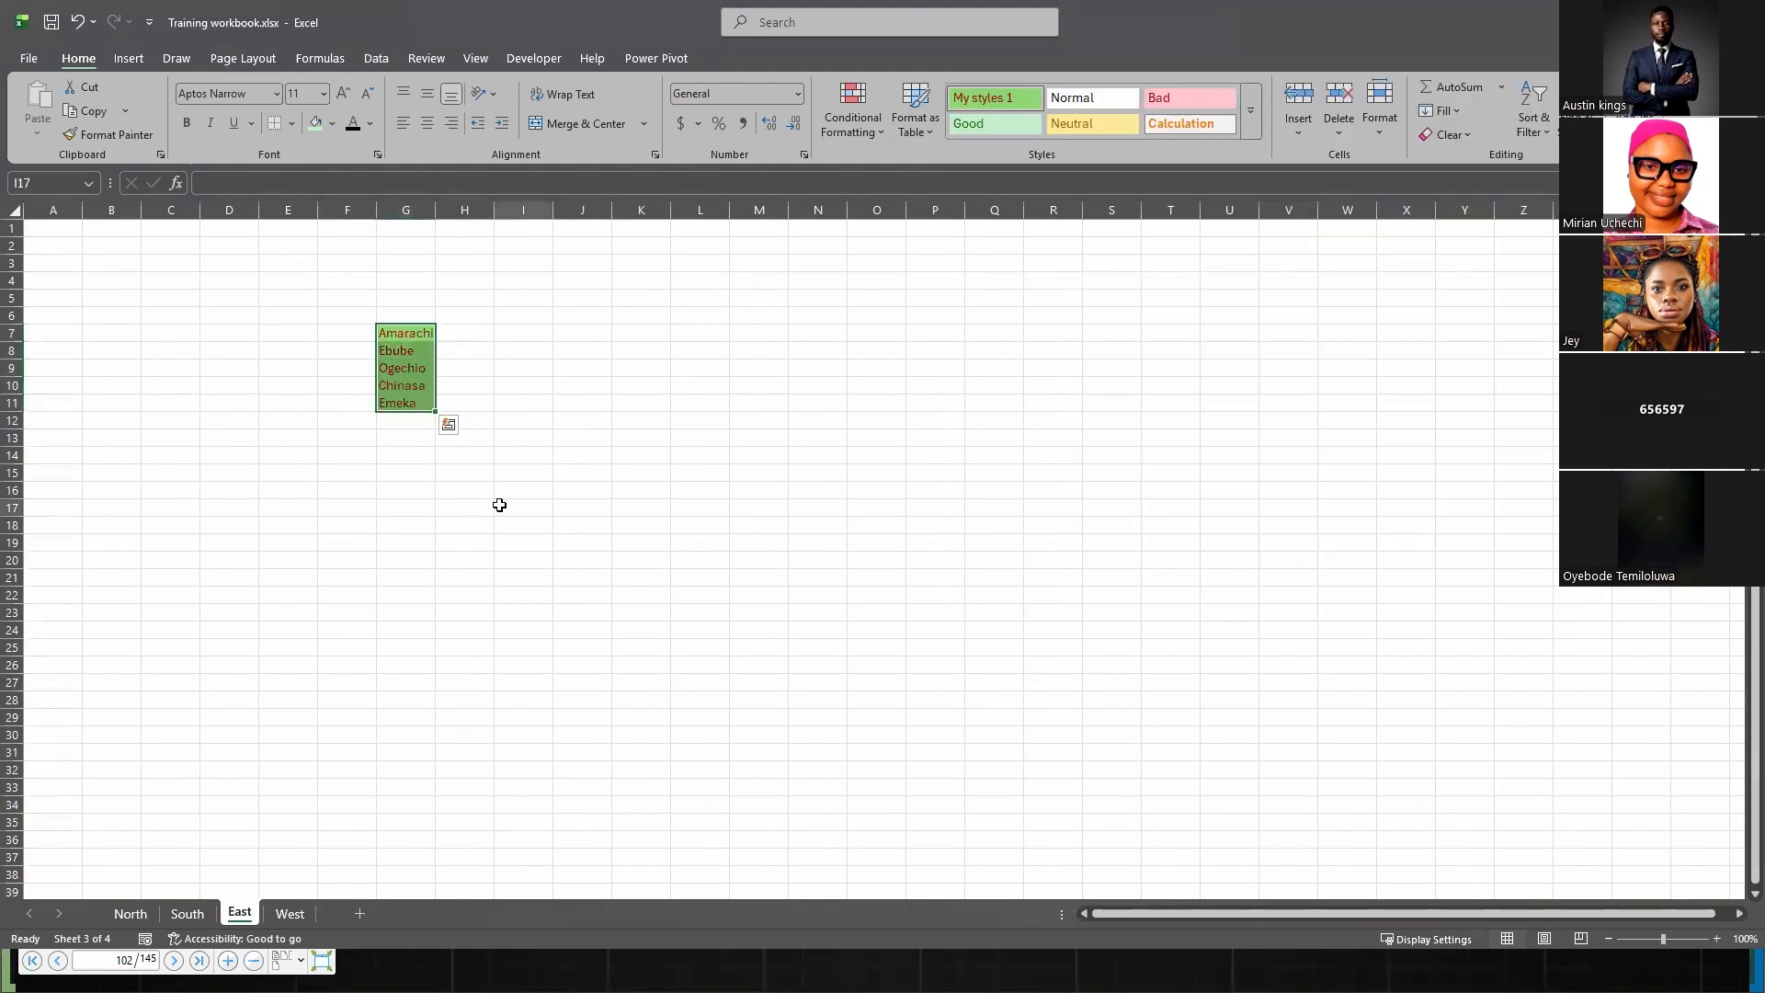
click(500, 505)
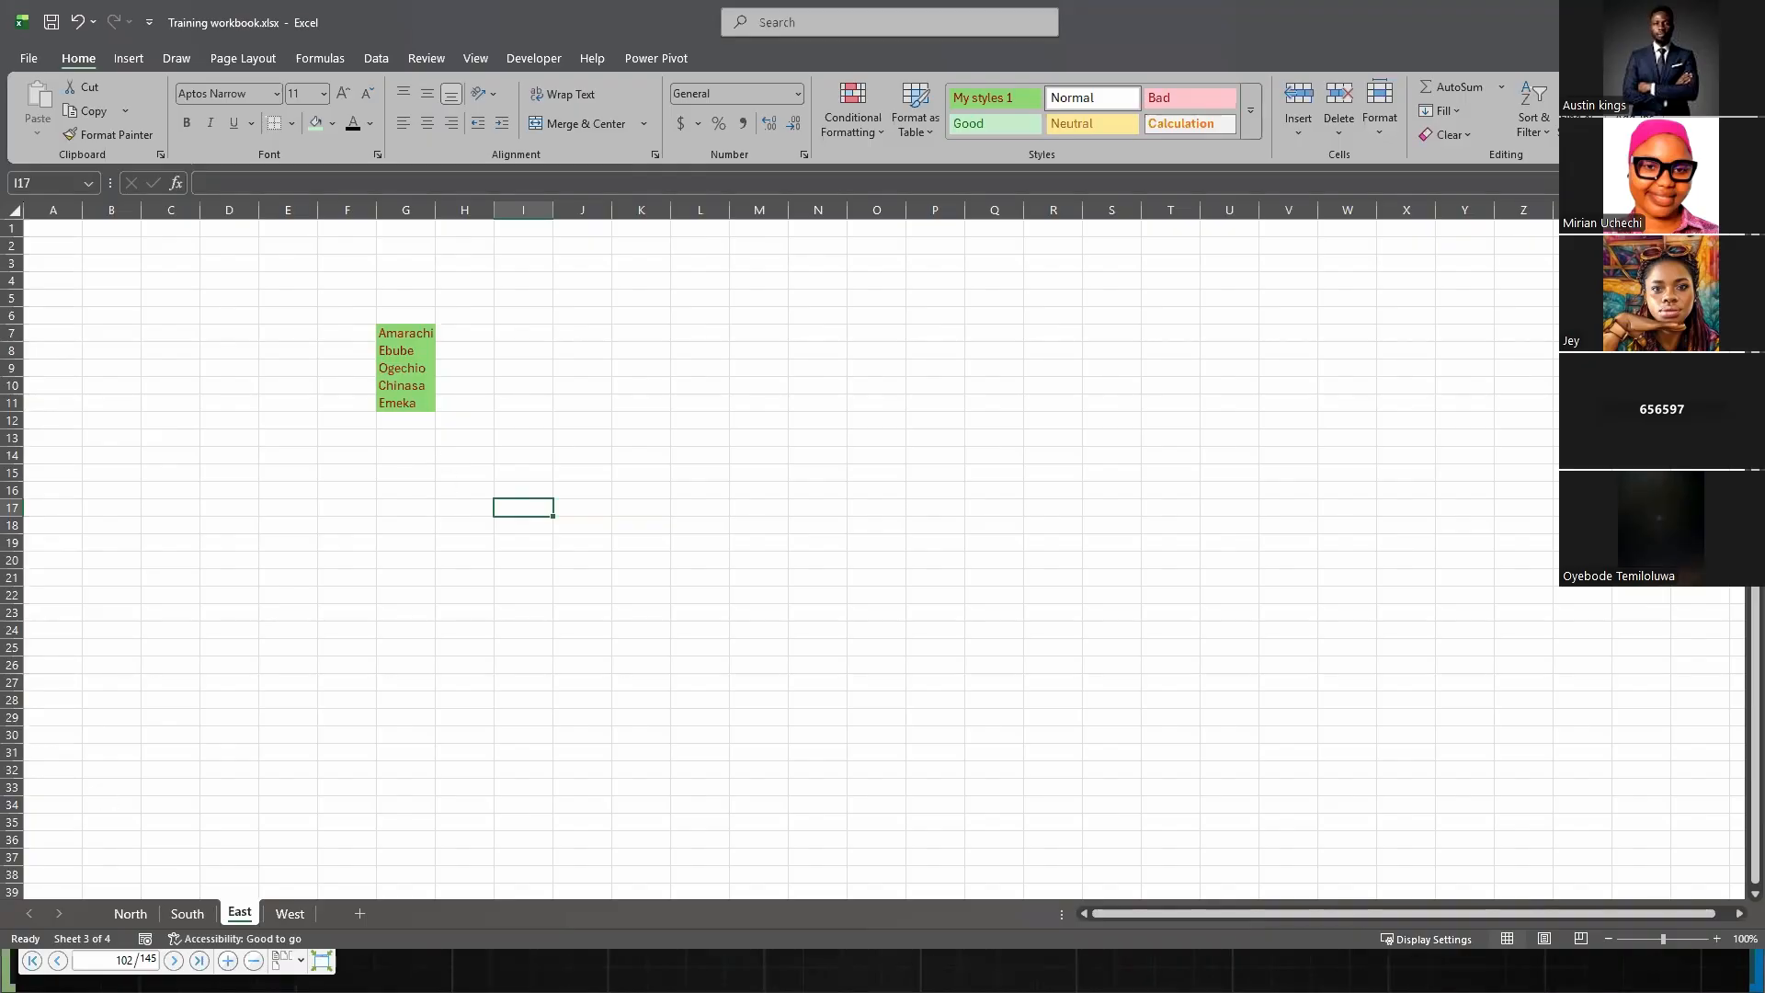
- View the Conditional Formatting (Intro) slide in the slideshow and return to the South sheet of the Excel workbook
key(alt+Tab)
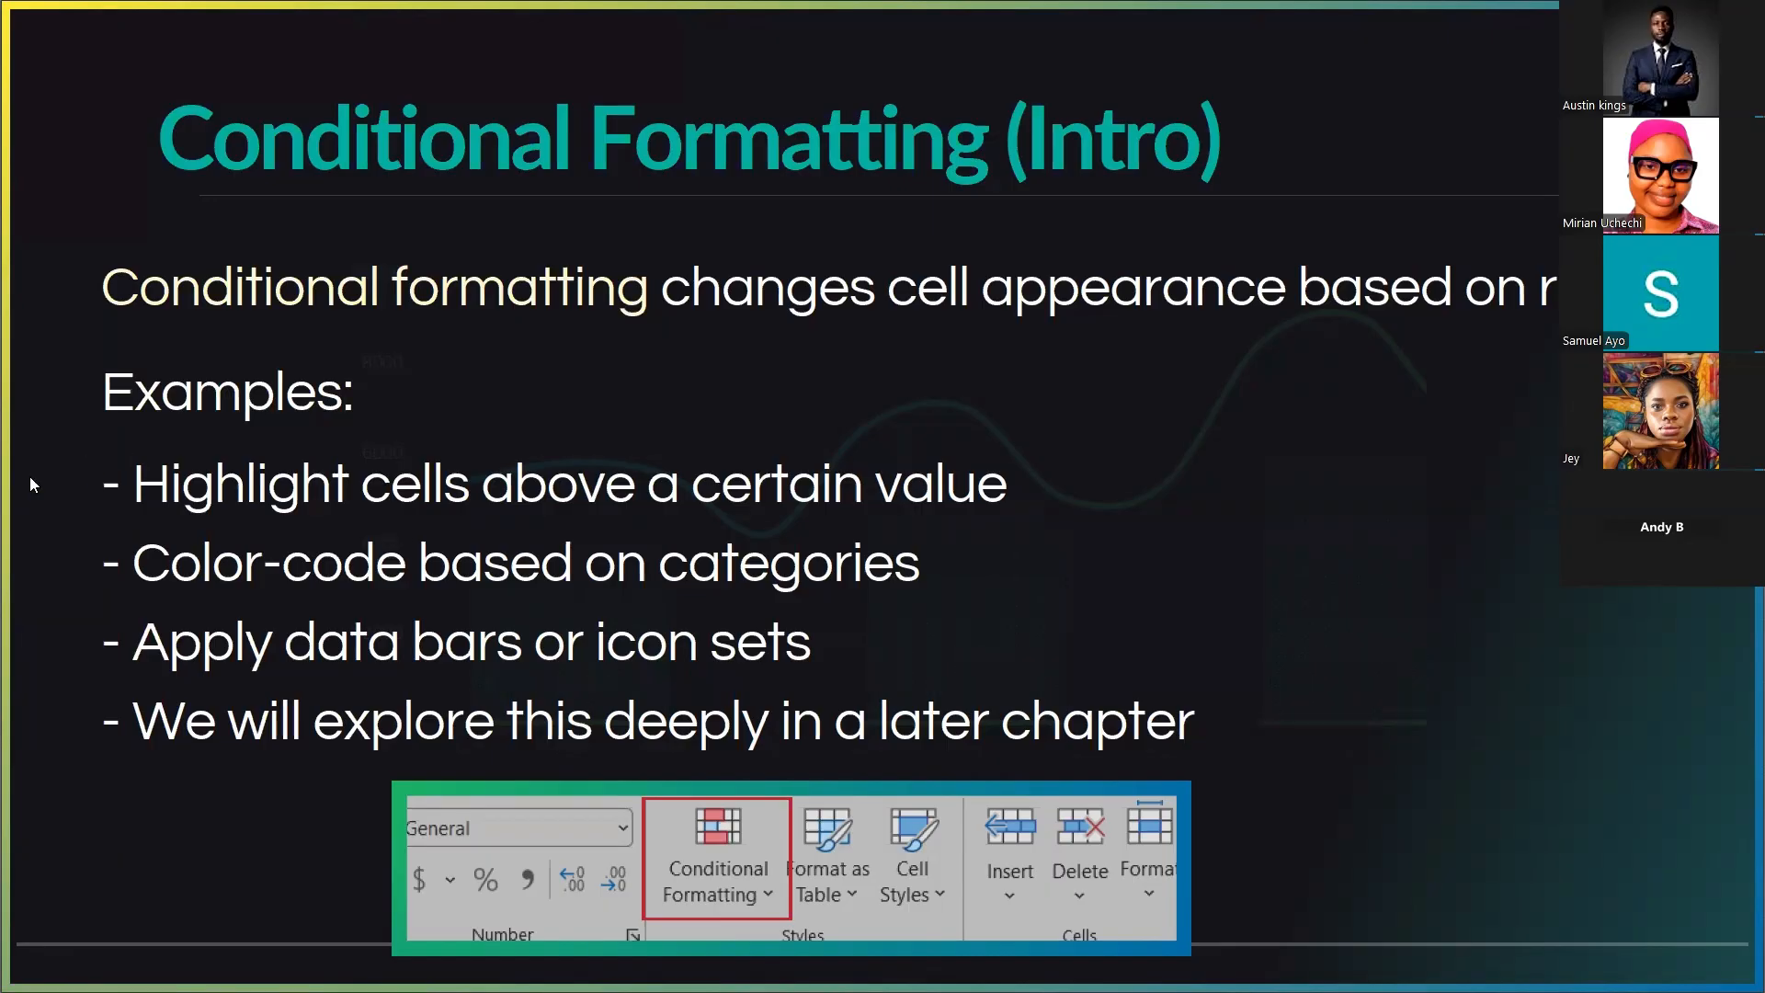
key(alt+Tab)
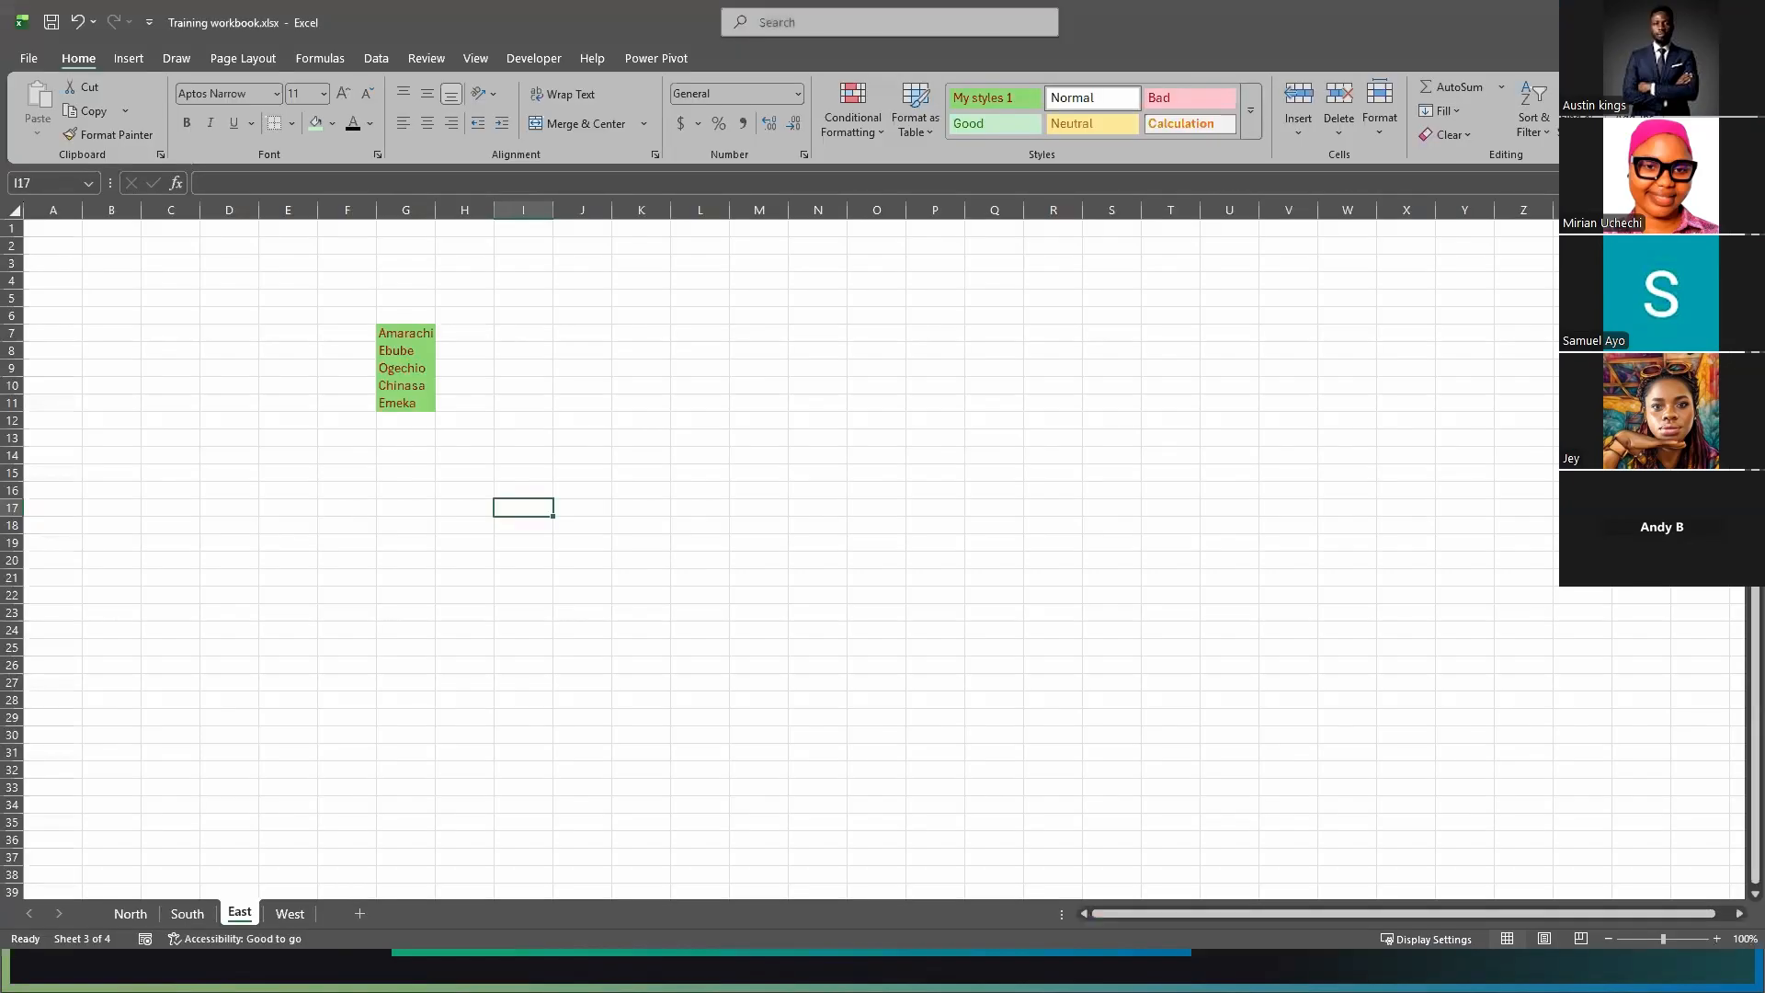
click(187, 912)
click(420, 660)
click(867, 698)
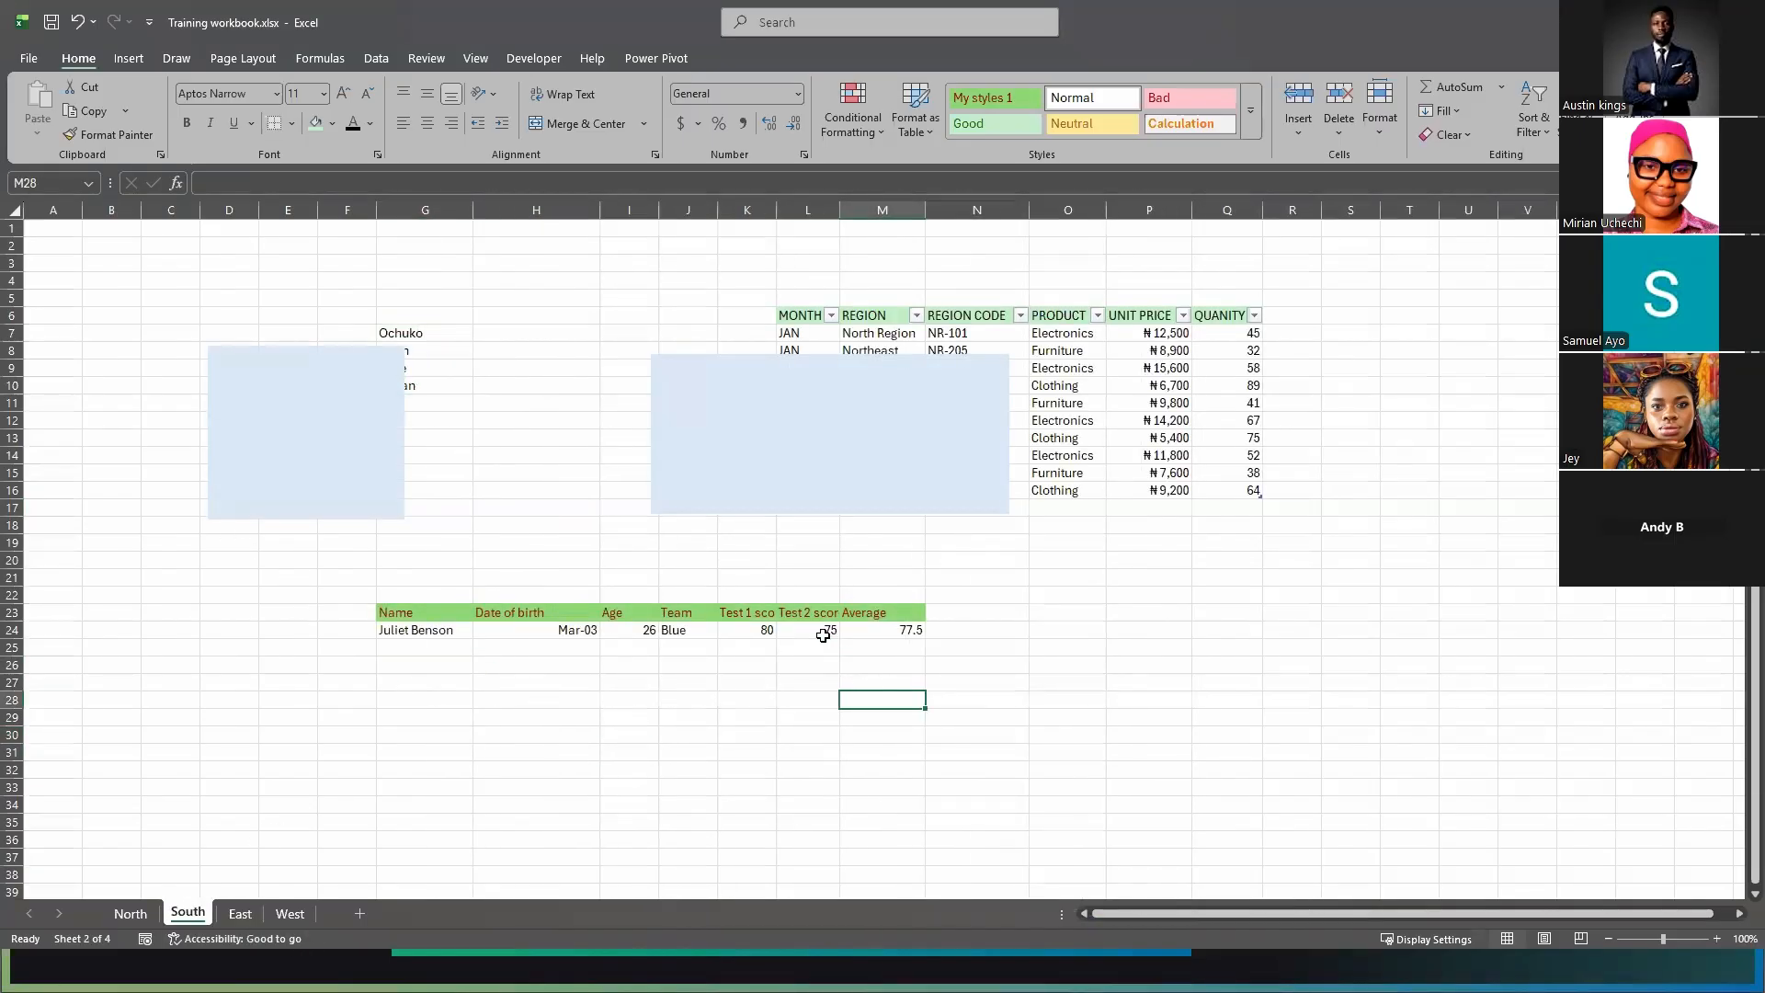
- Add a conditional formatting rule to the Test 2 score in L24: greater than 75, Light Red Fill with Dark Red Text
click(814, 631)
click(886, 105)
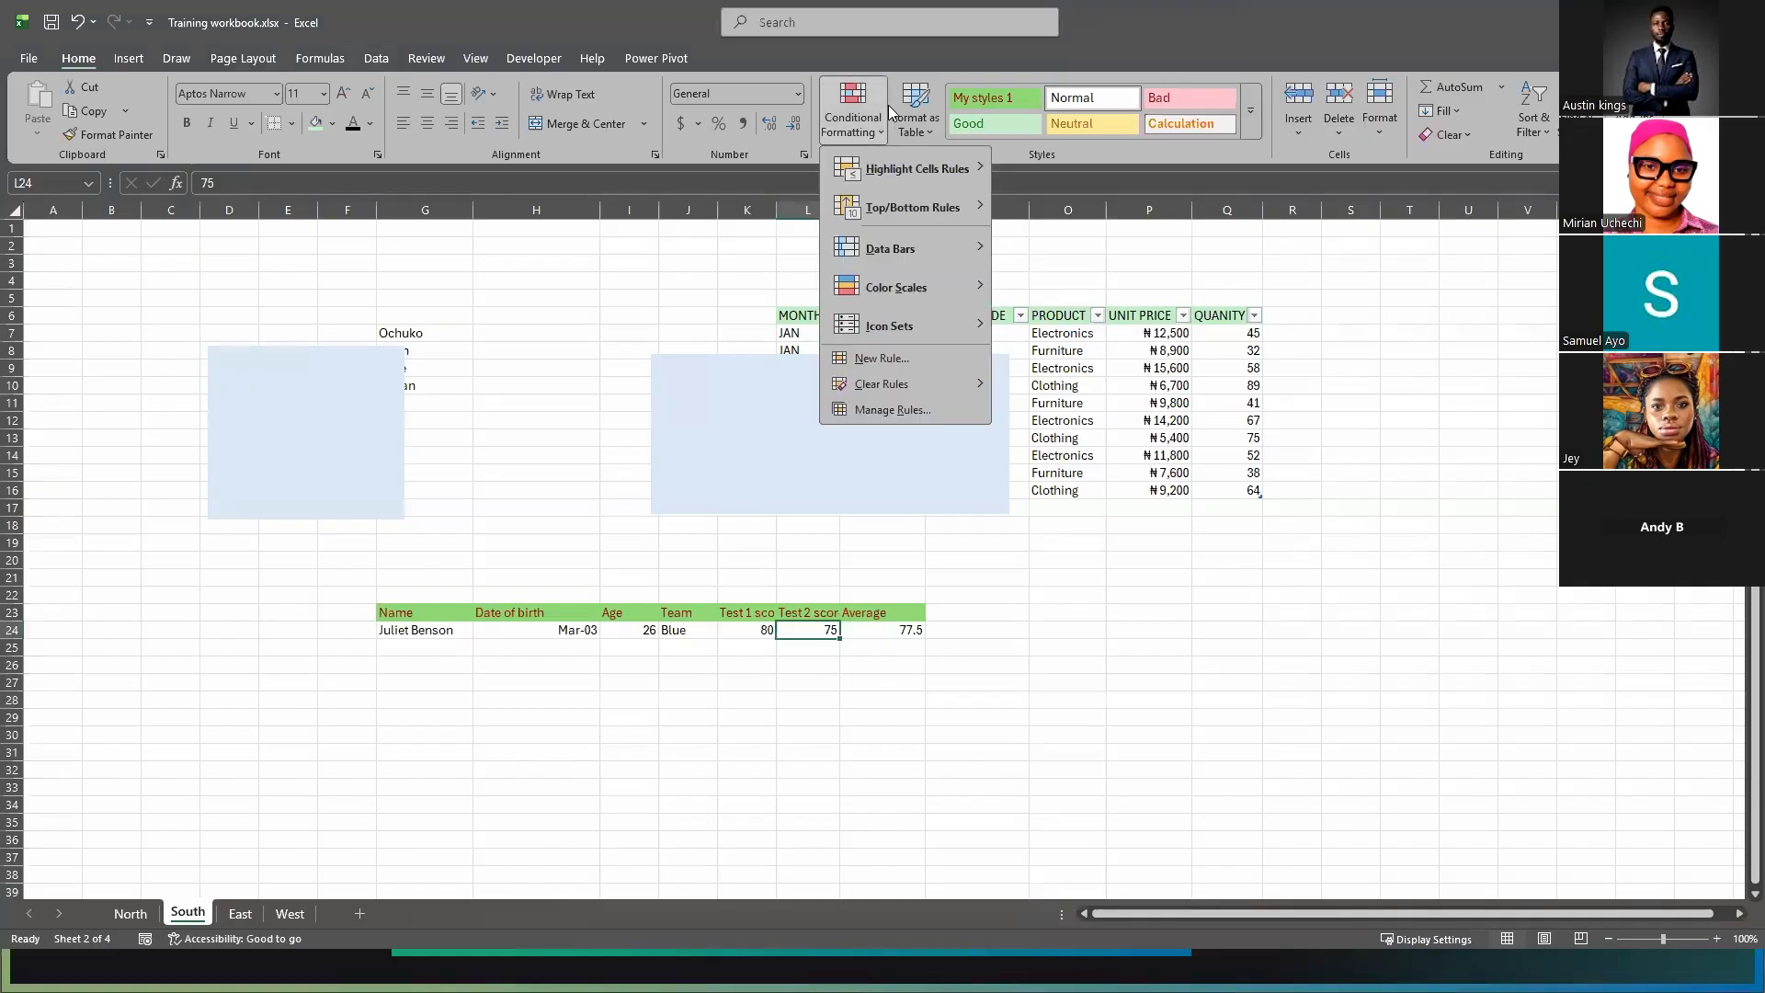
mouse_move(944, 167)
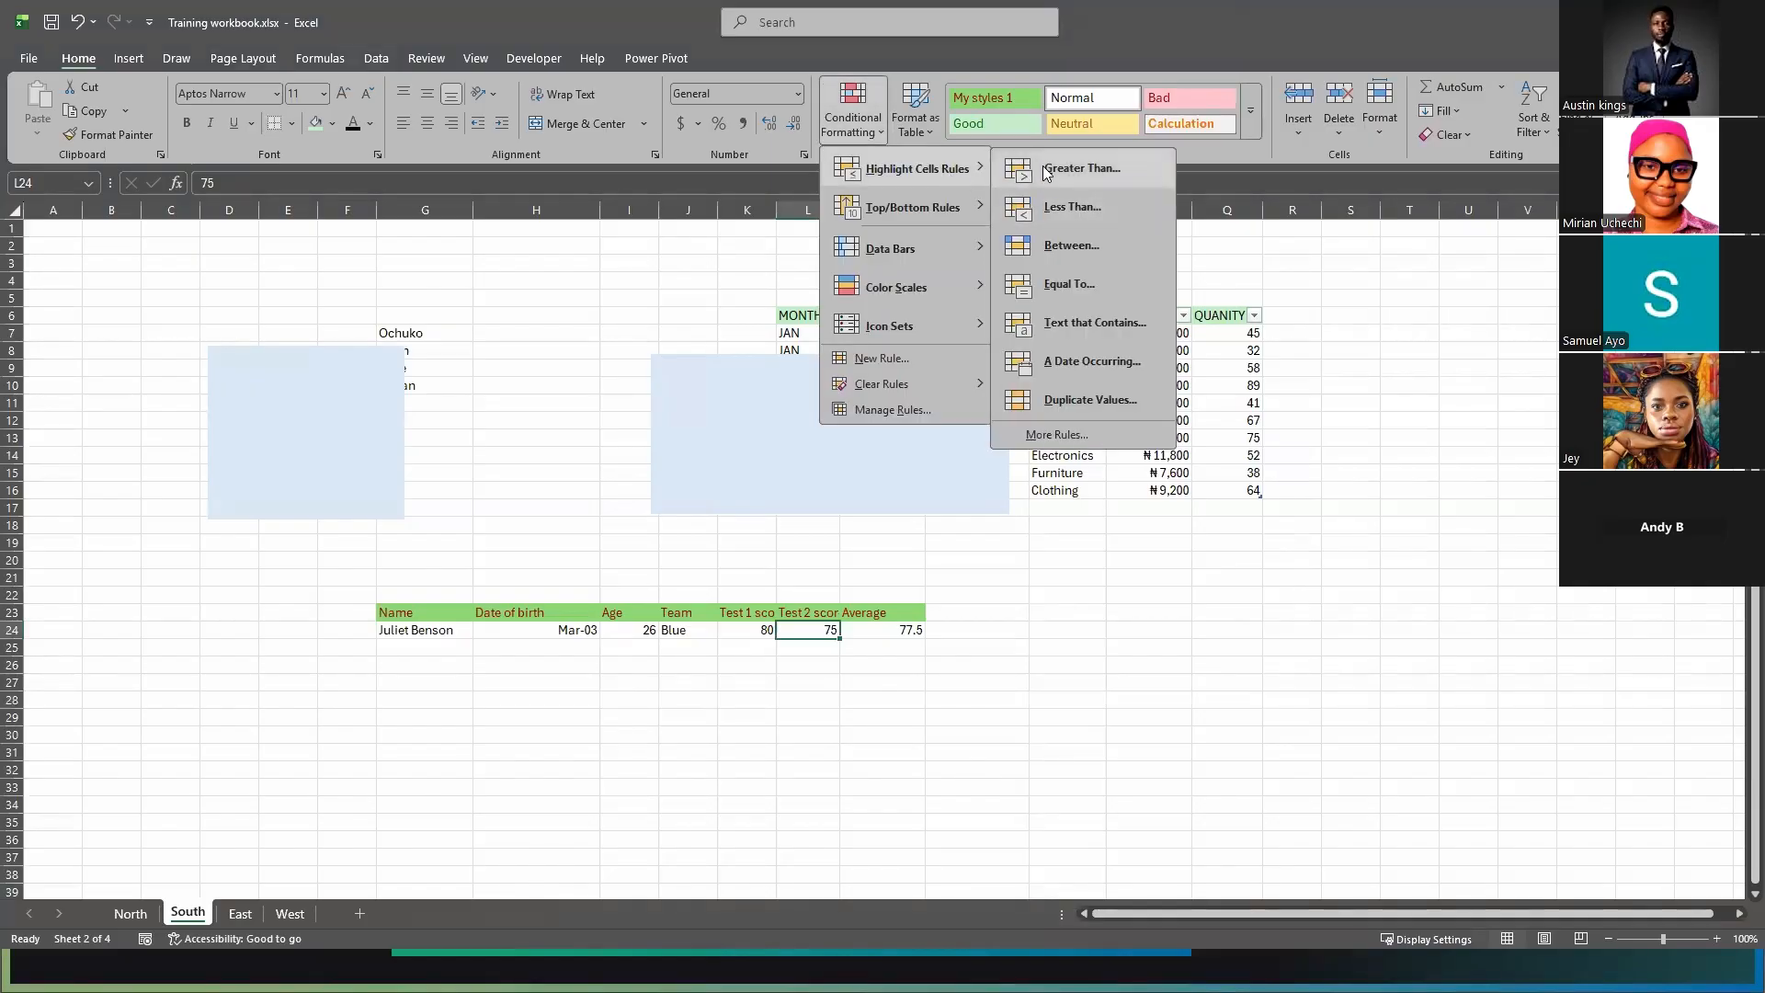
click(1082, 169)
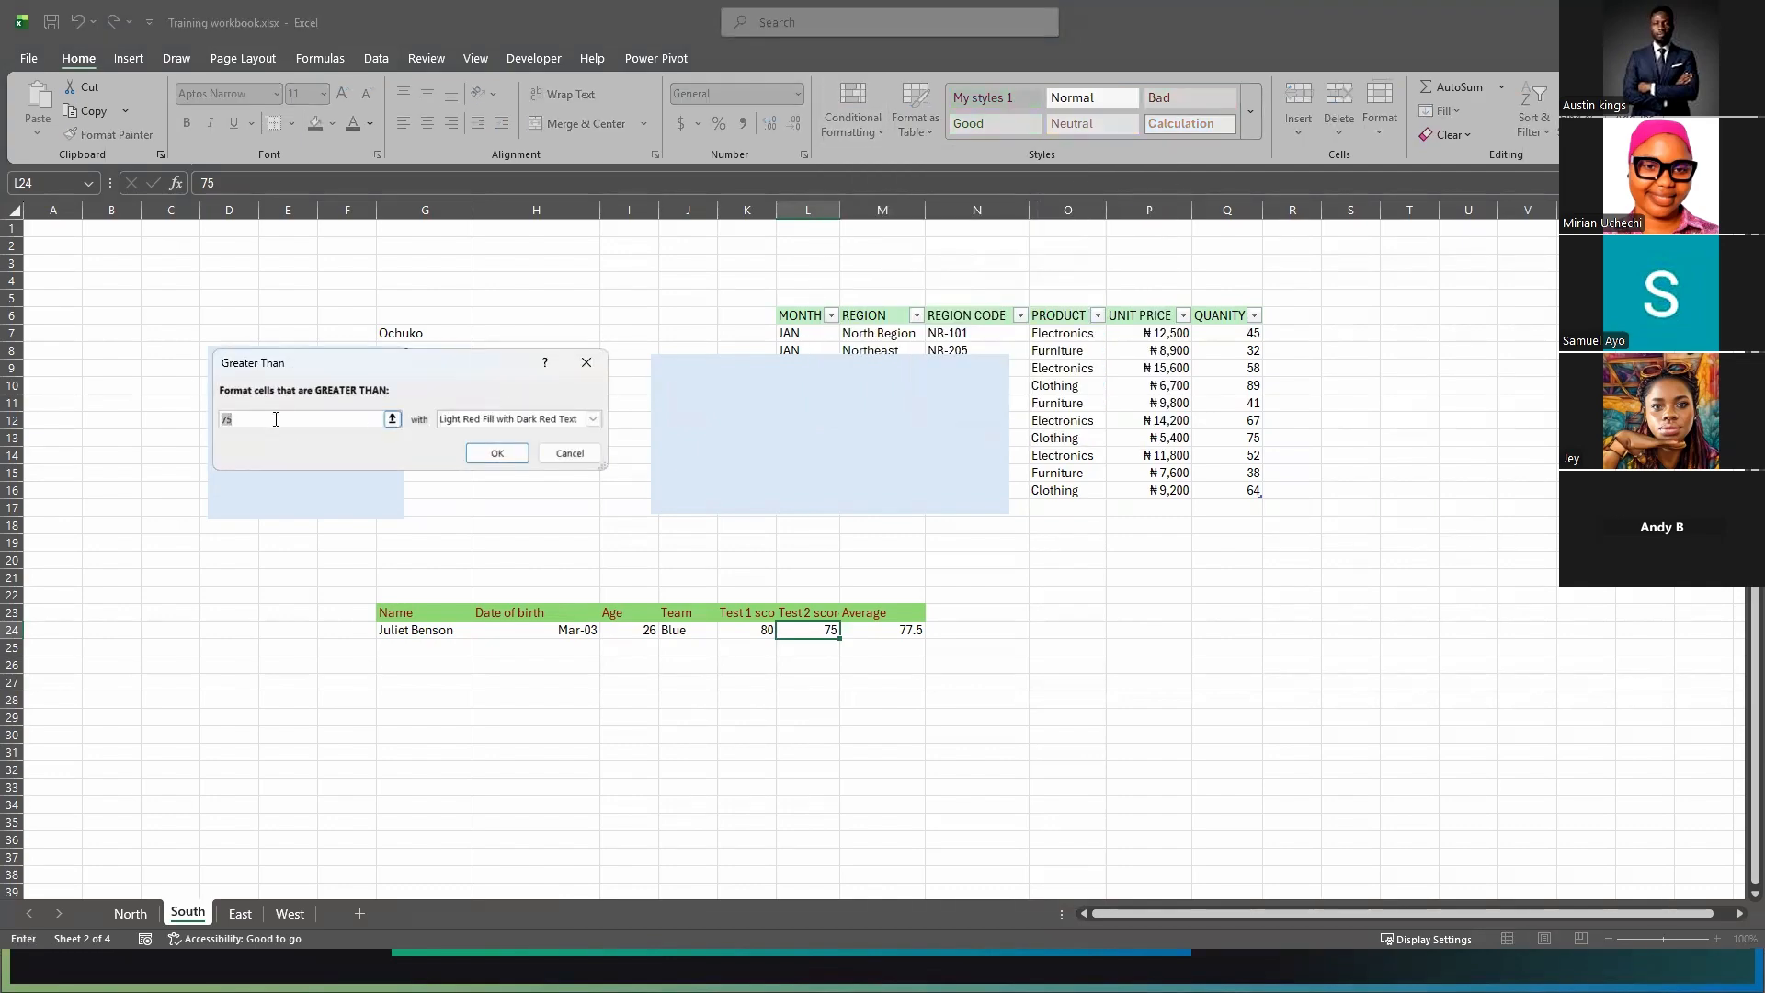
click(590, 421)
click(590, 405)
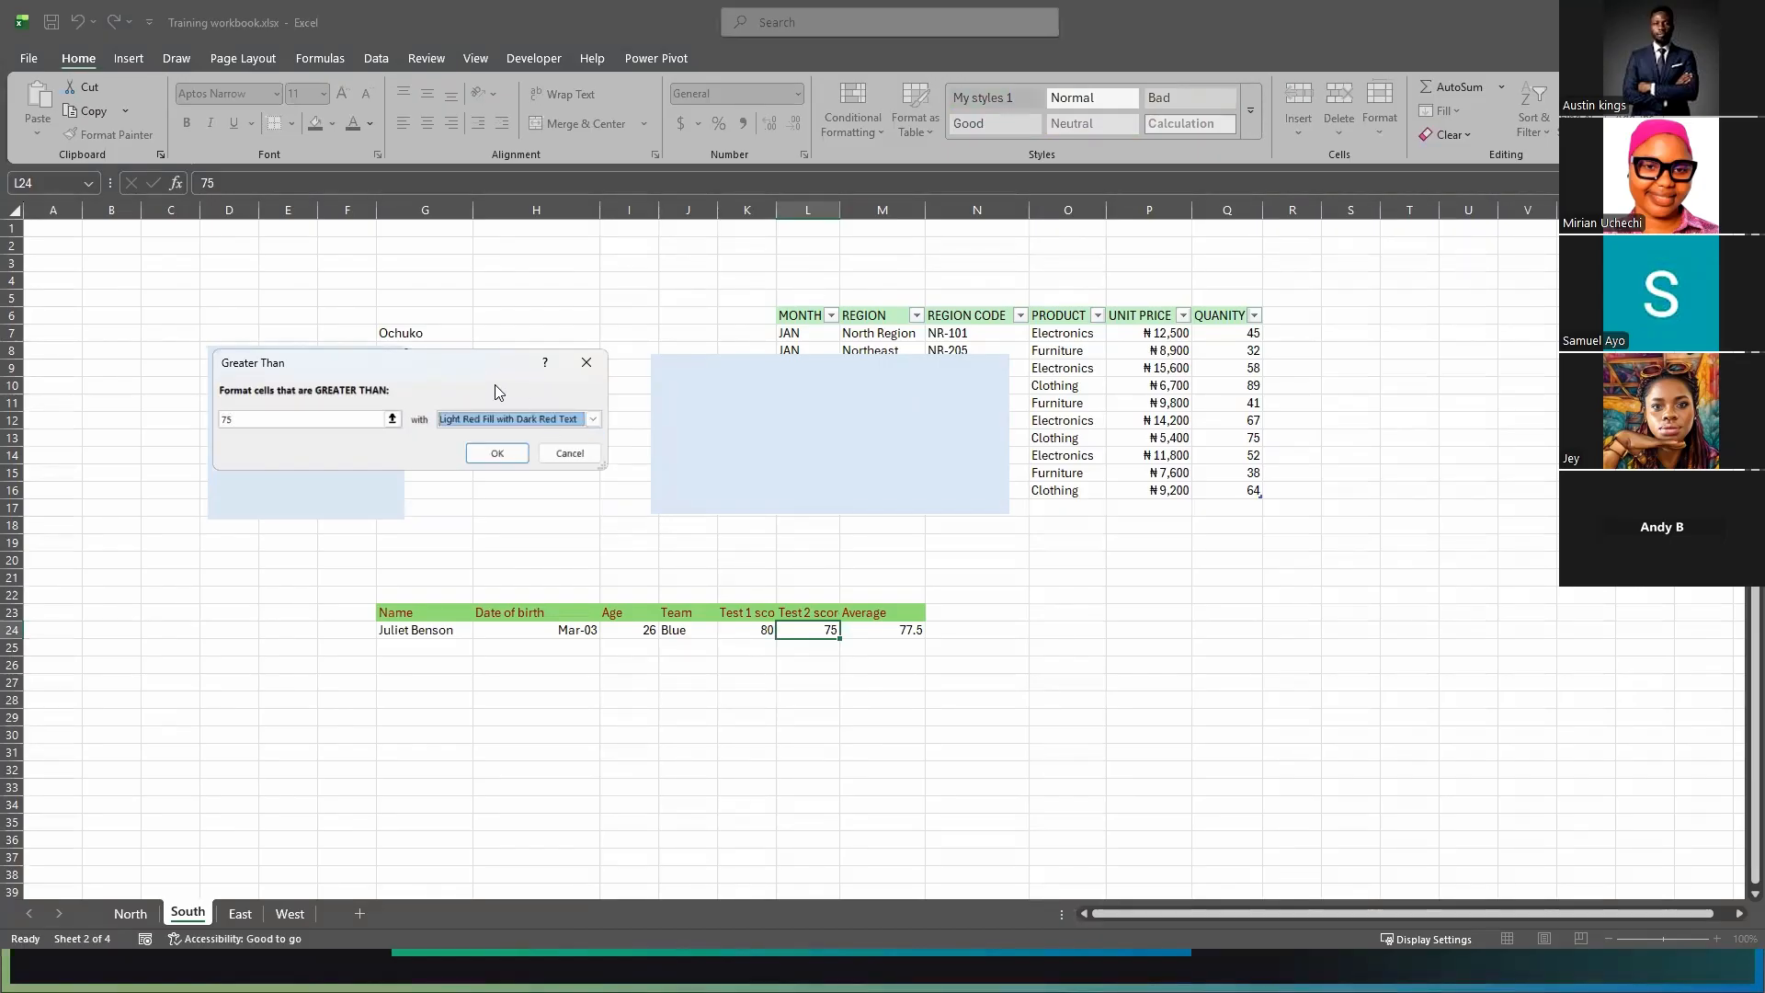
click(500, 455)
click(860, 719)
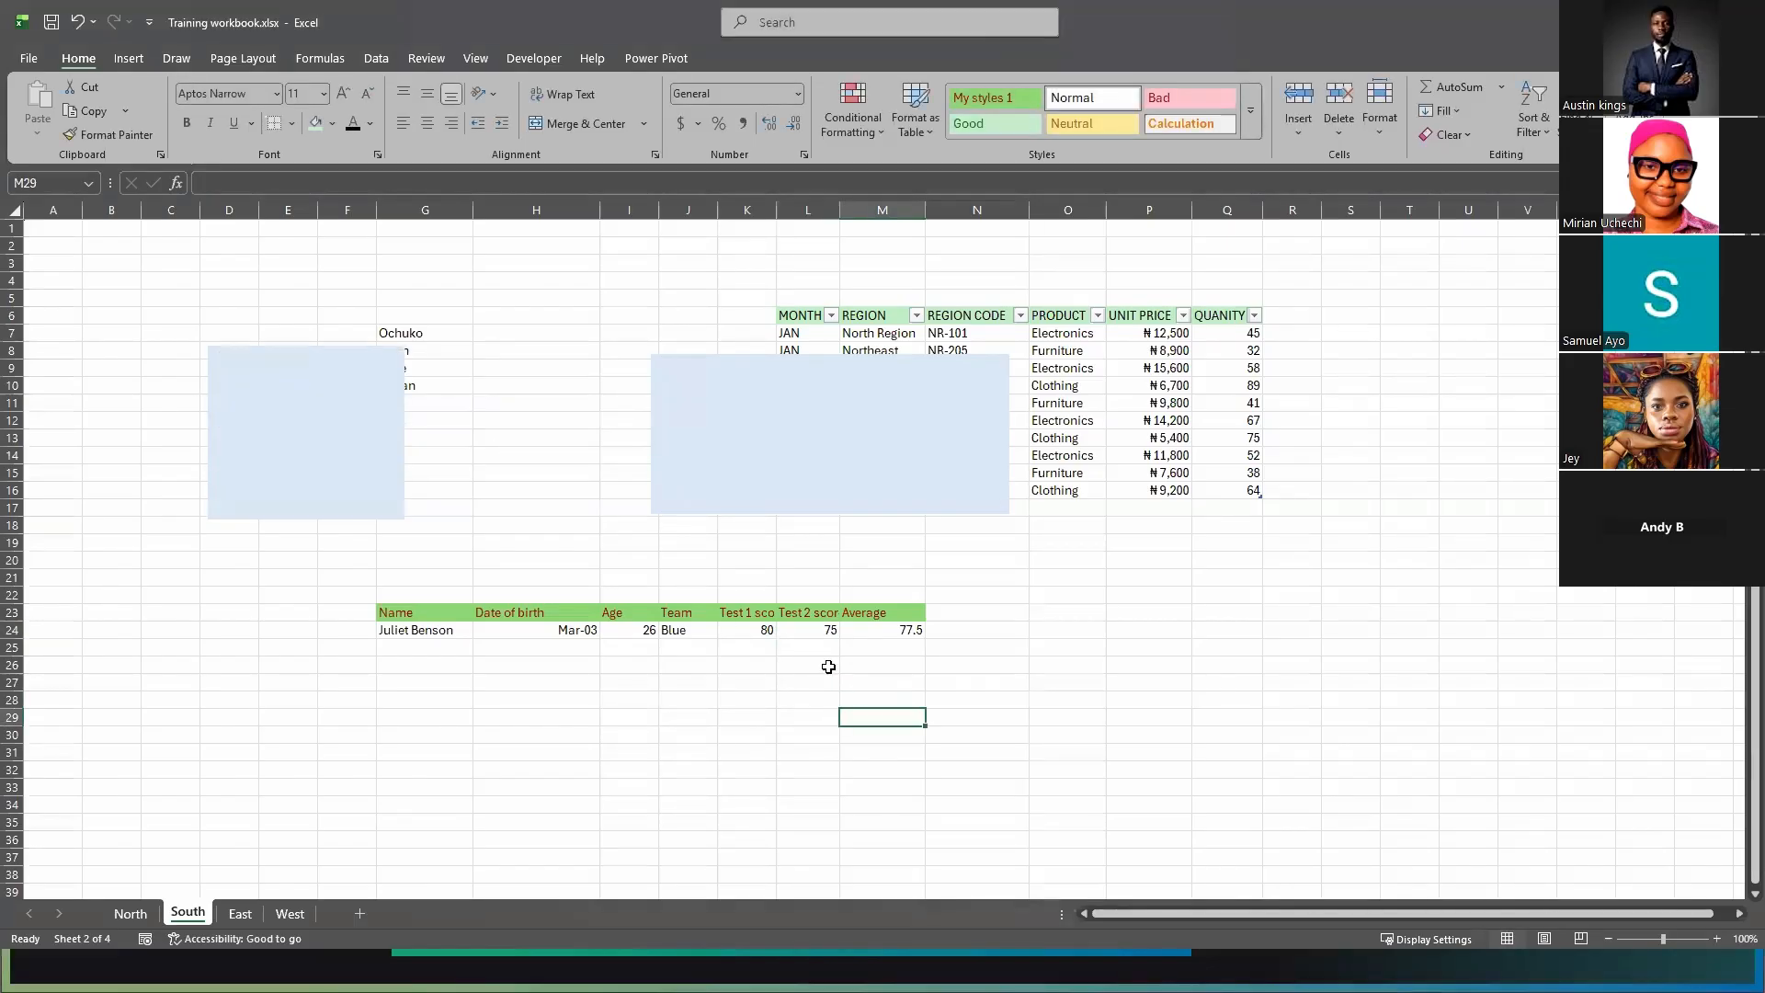
- Set the Test 2 score in L24 to 76 to test the conditional formatting rule
click(806, 634)
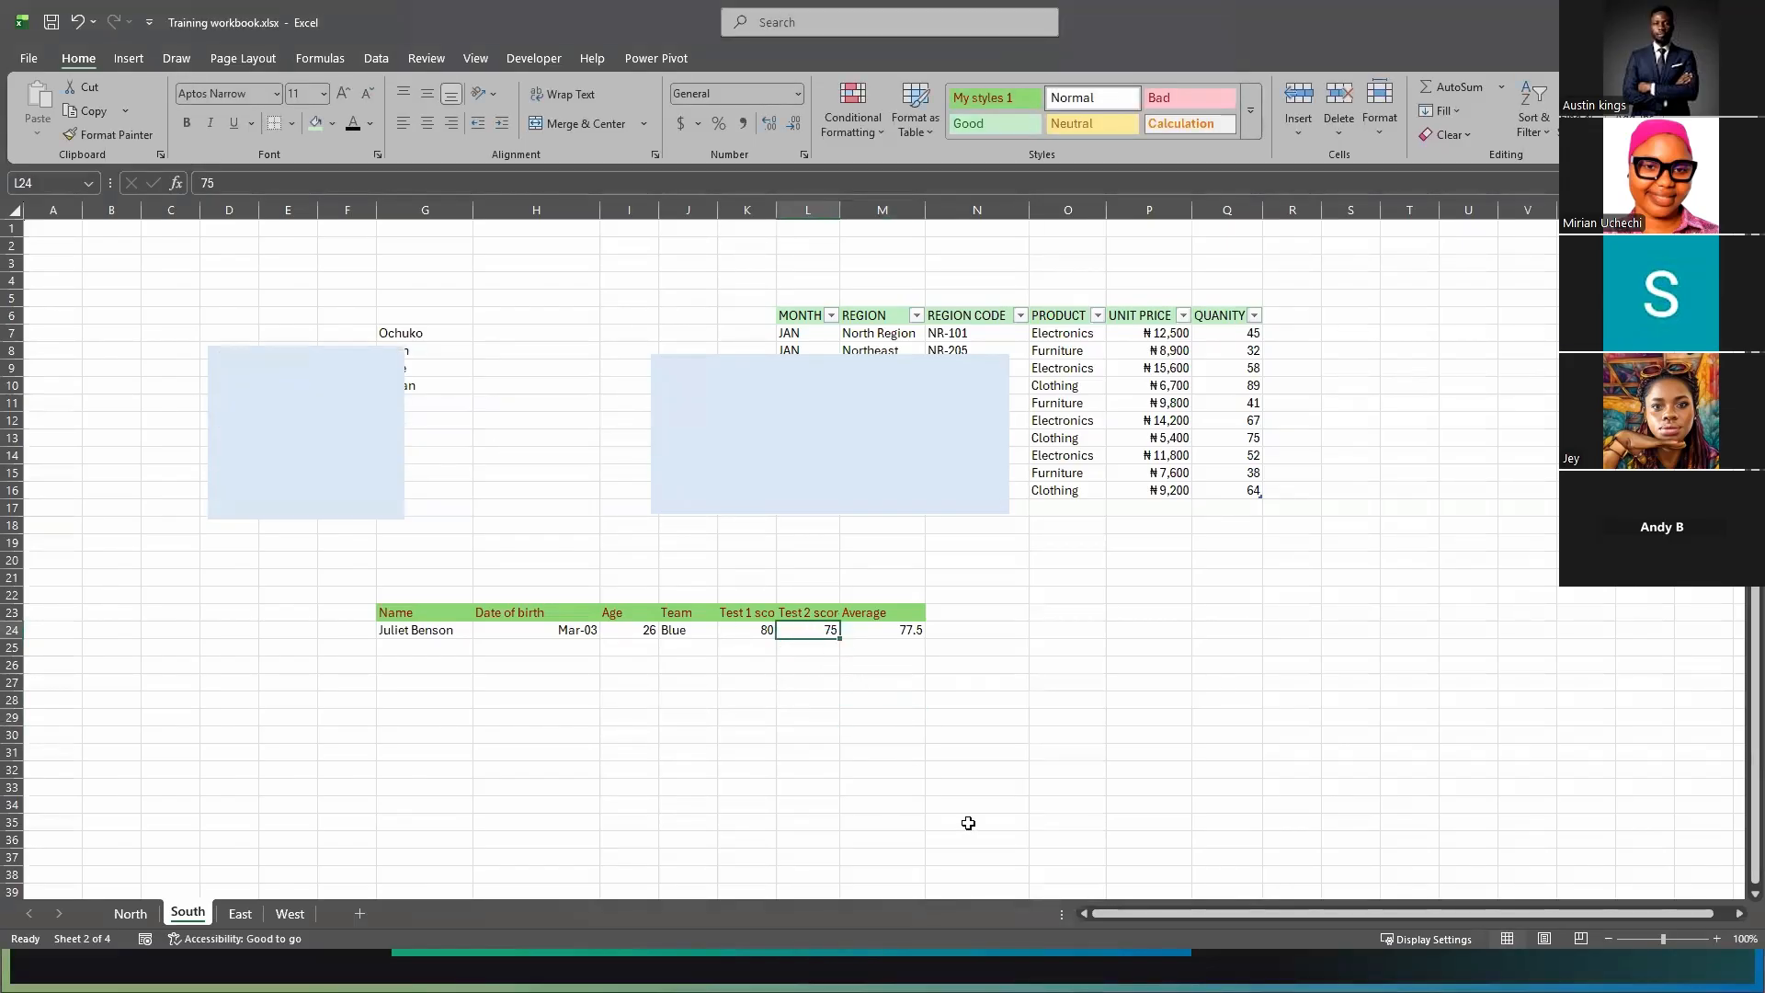
text(76)
key(Return)
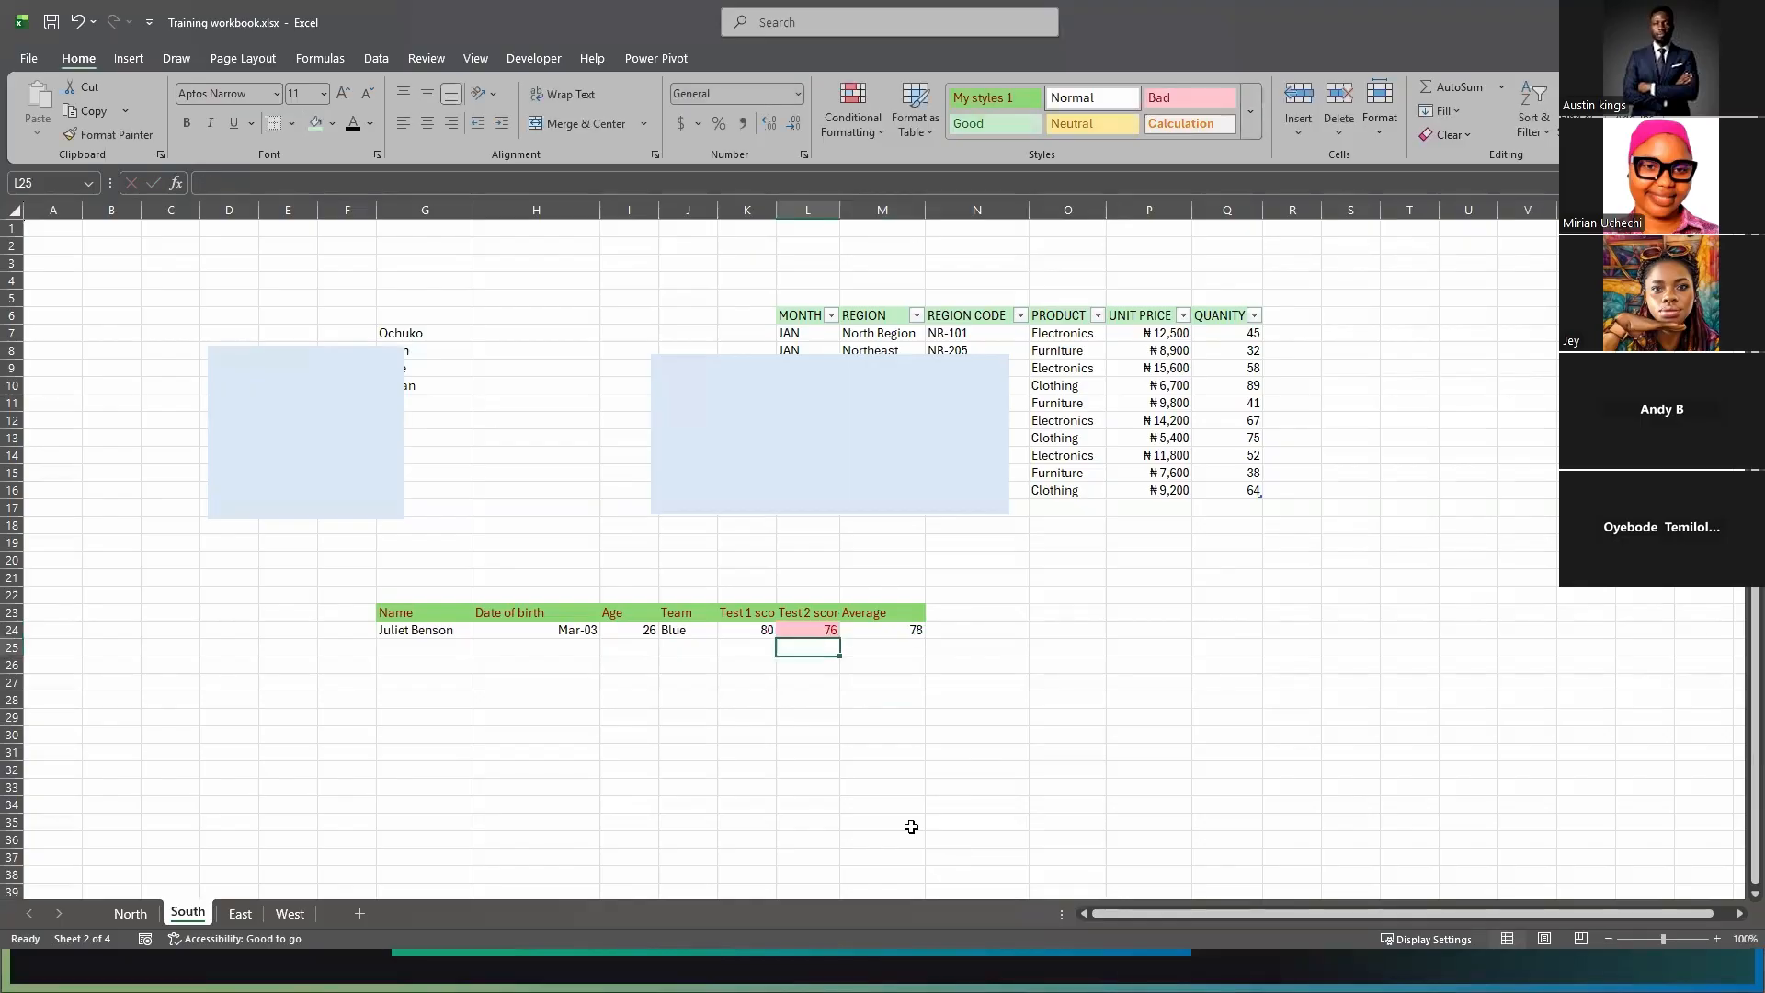
click(828, 636)
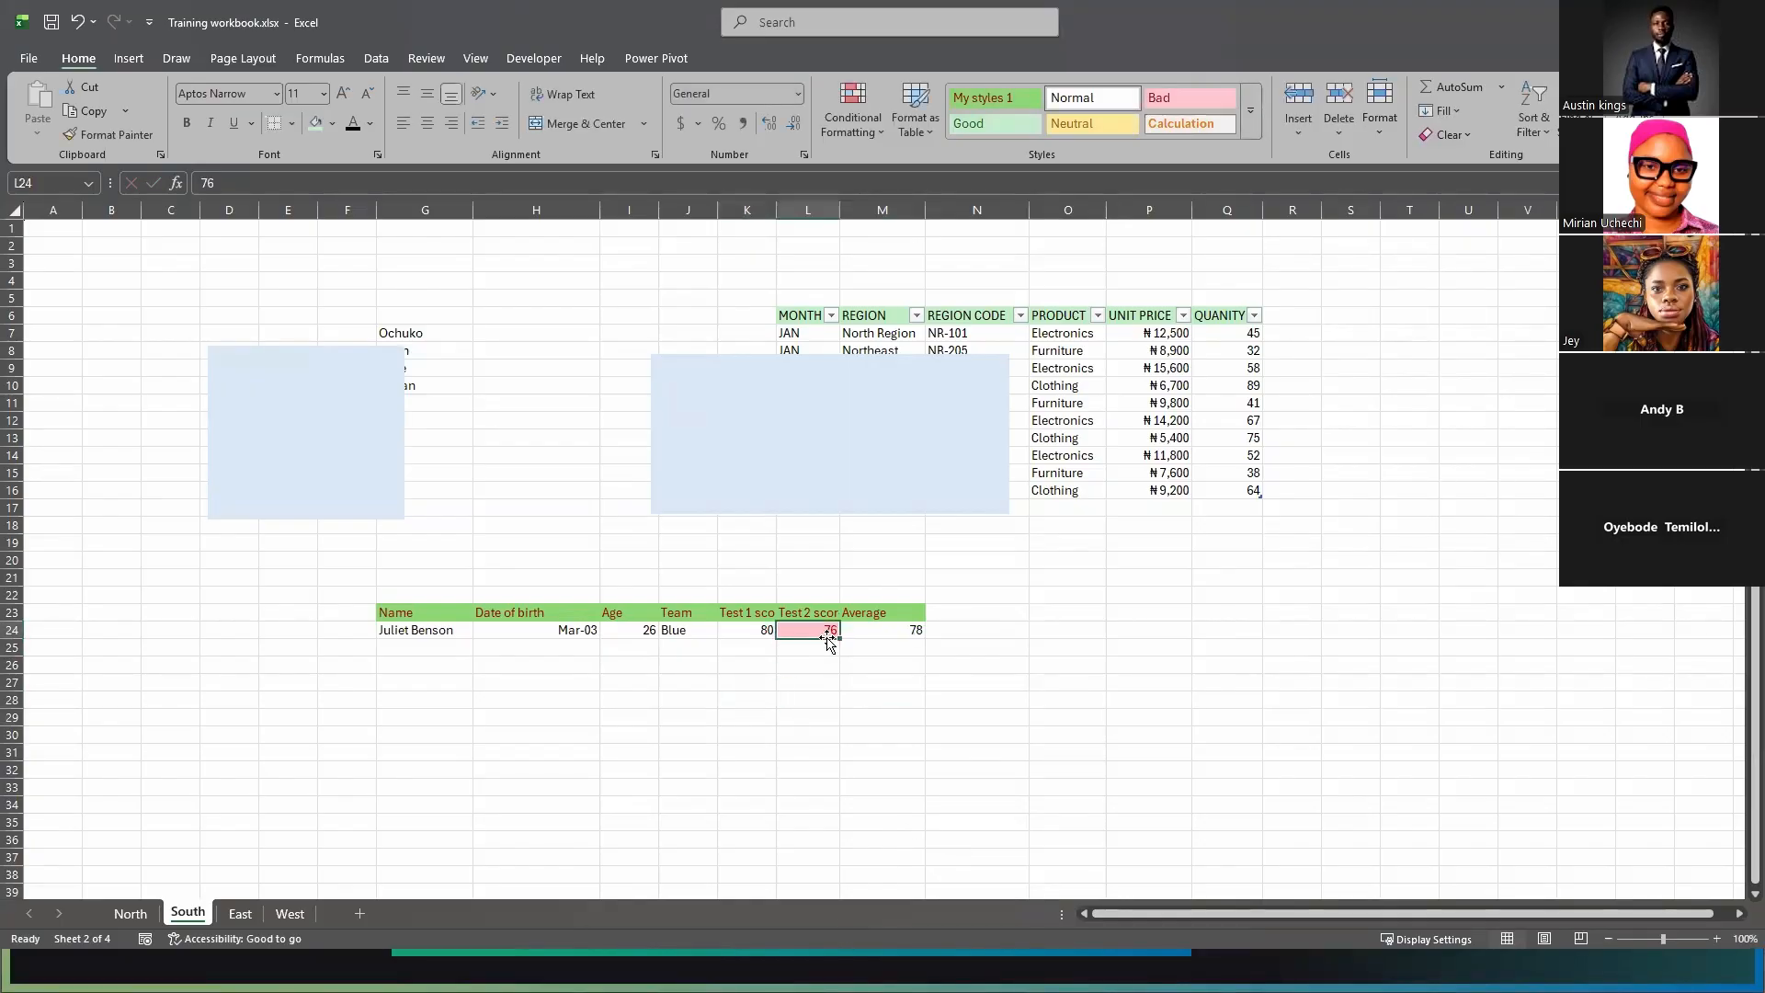
click(855, 731)
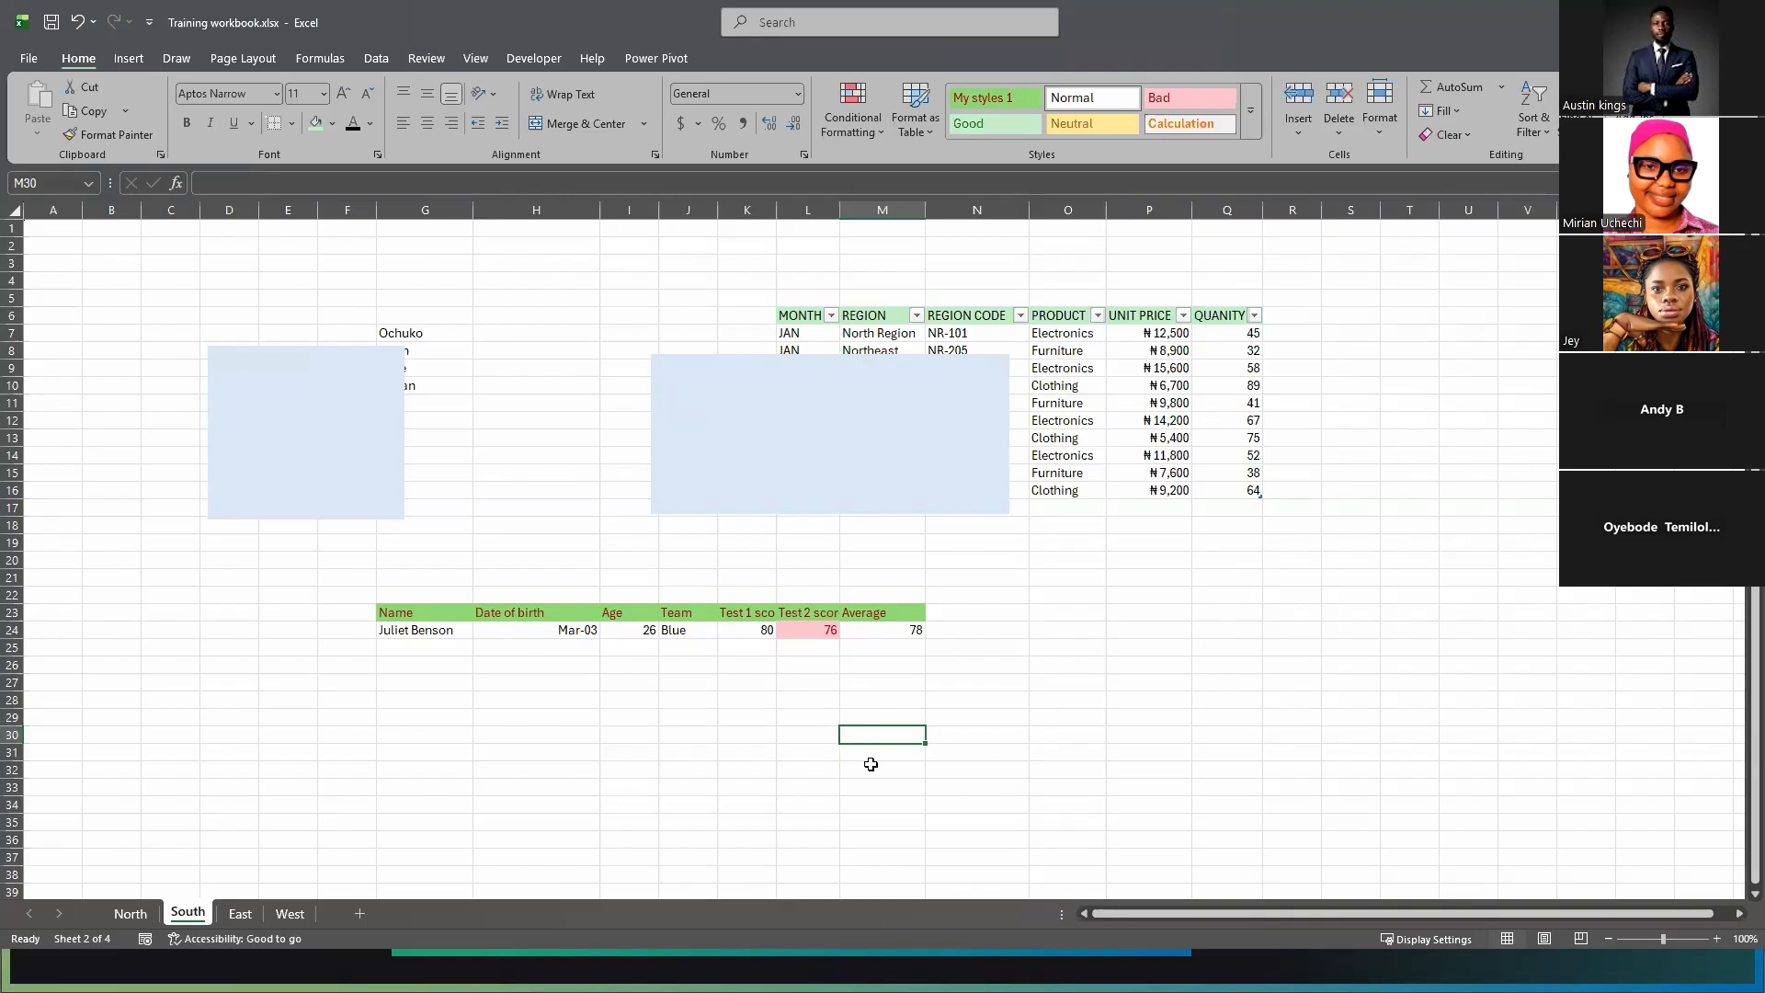
- Switch to the slideshow and advance past Naming for Clarity and Control to the Why Naming Matters slide
key(alt+Tab)
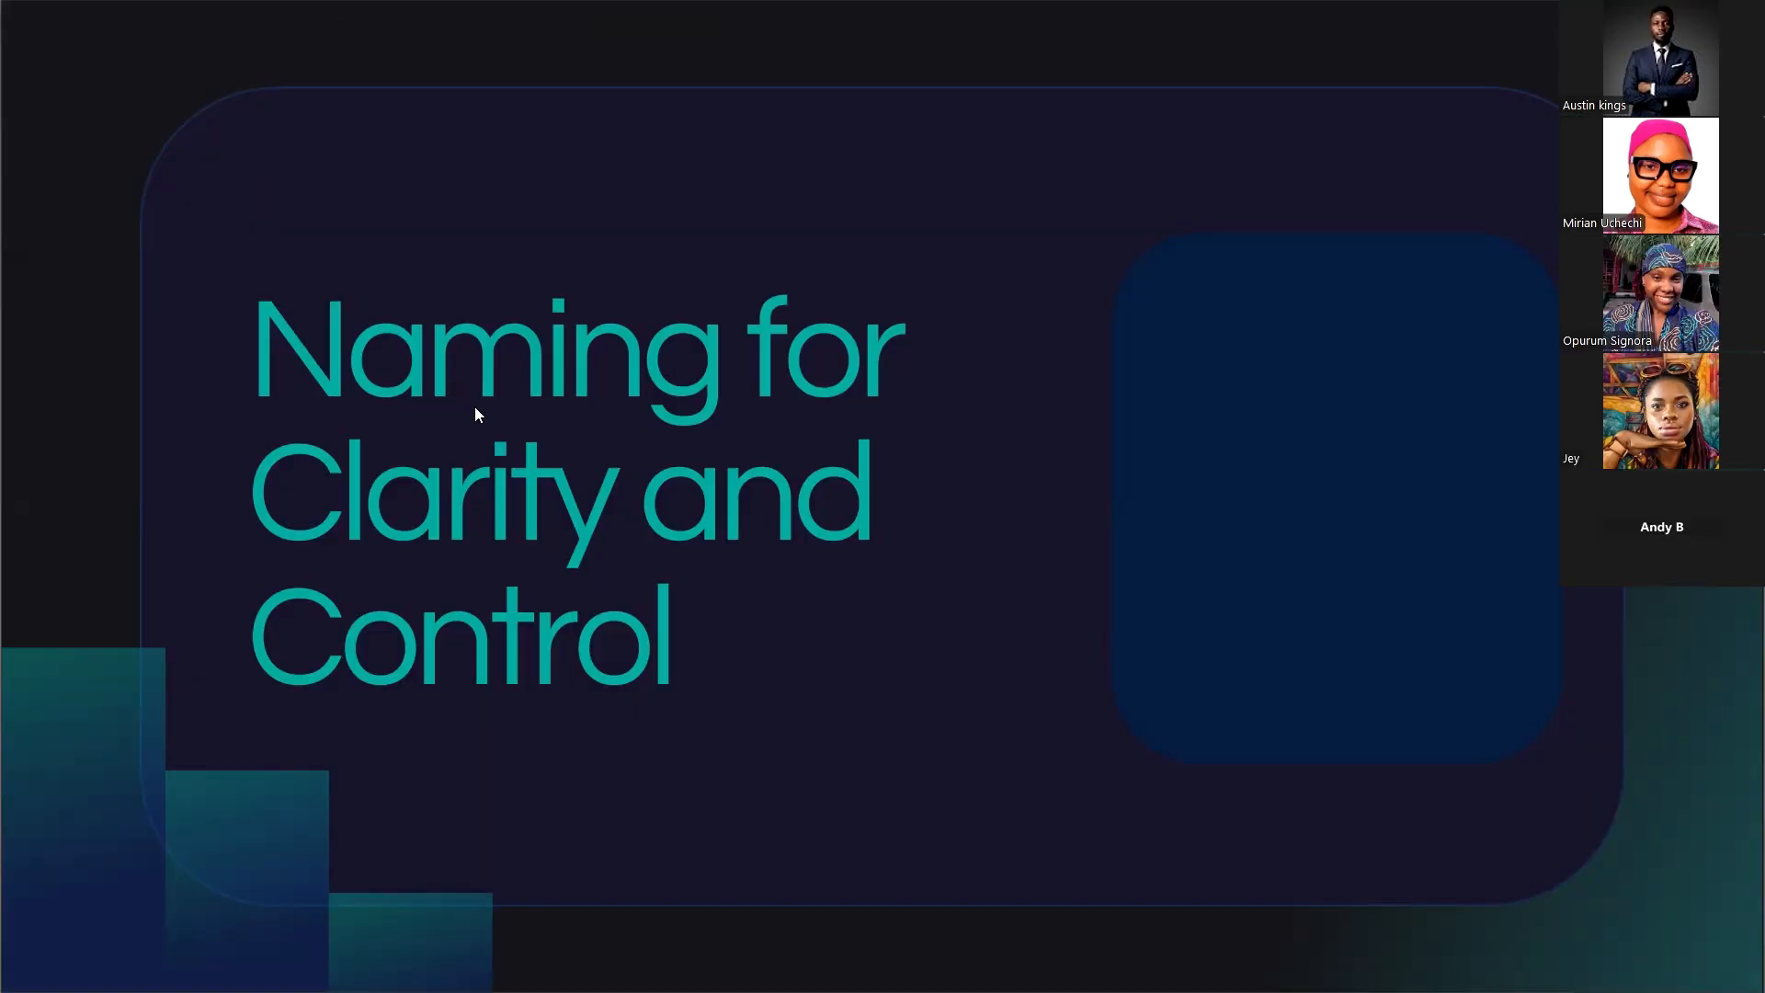
key(Right)
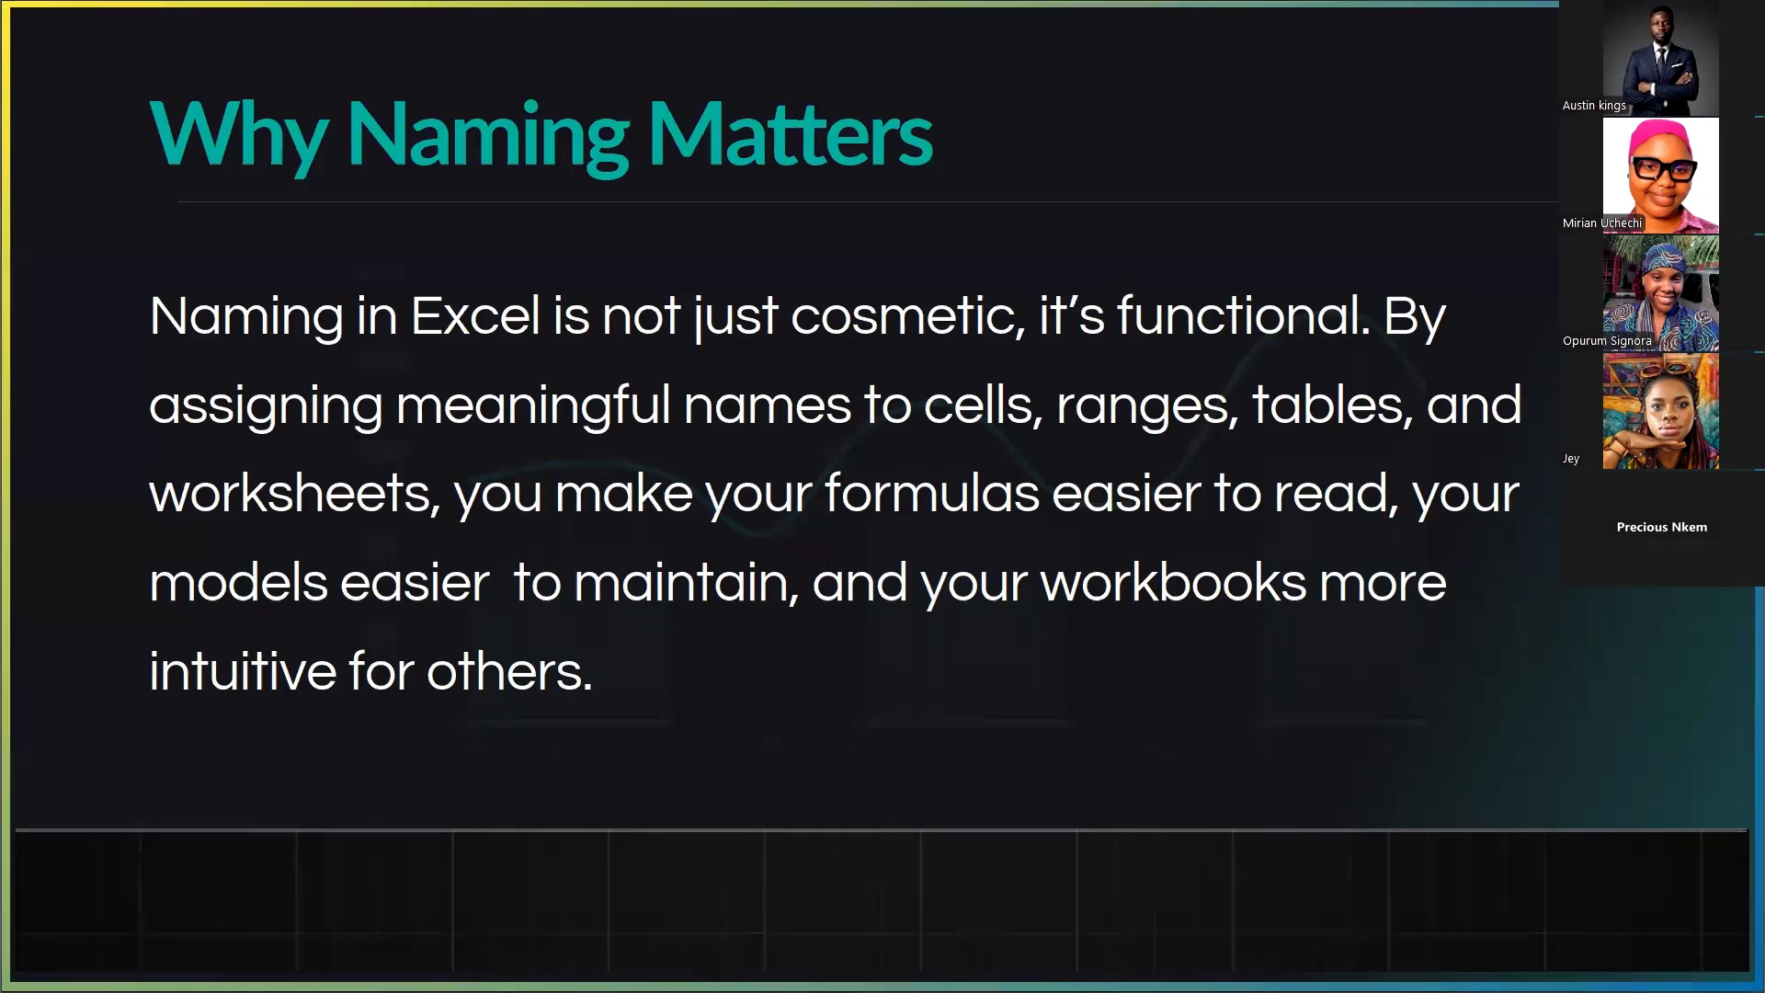
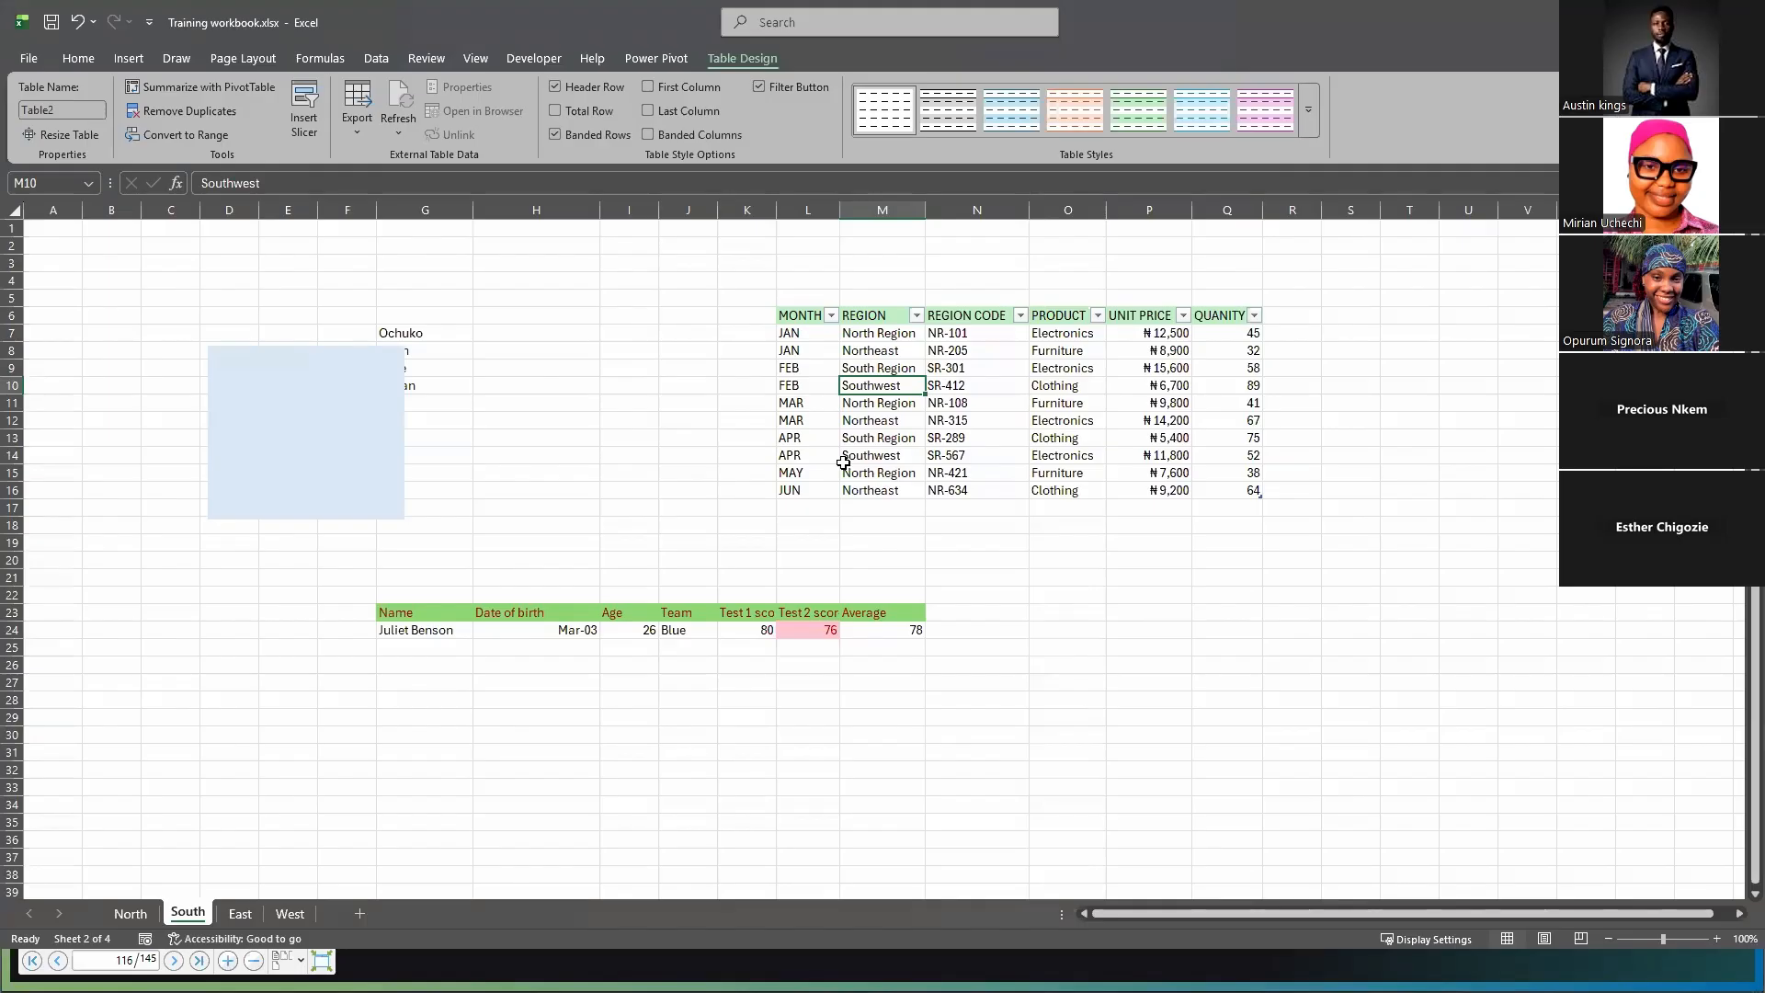
- Compare the contextual tools available for the blue rectangle, the regional sales table, and ordinary cells on the South sheet
click(363, 467)
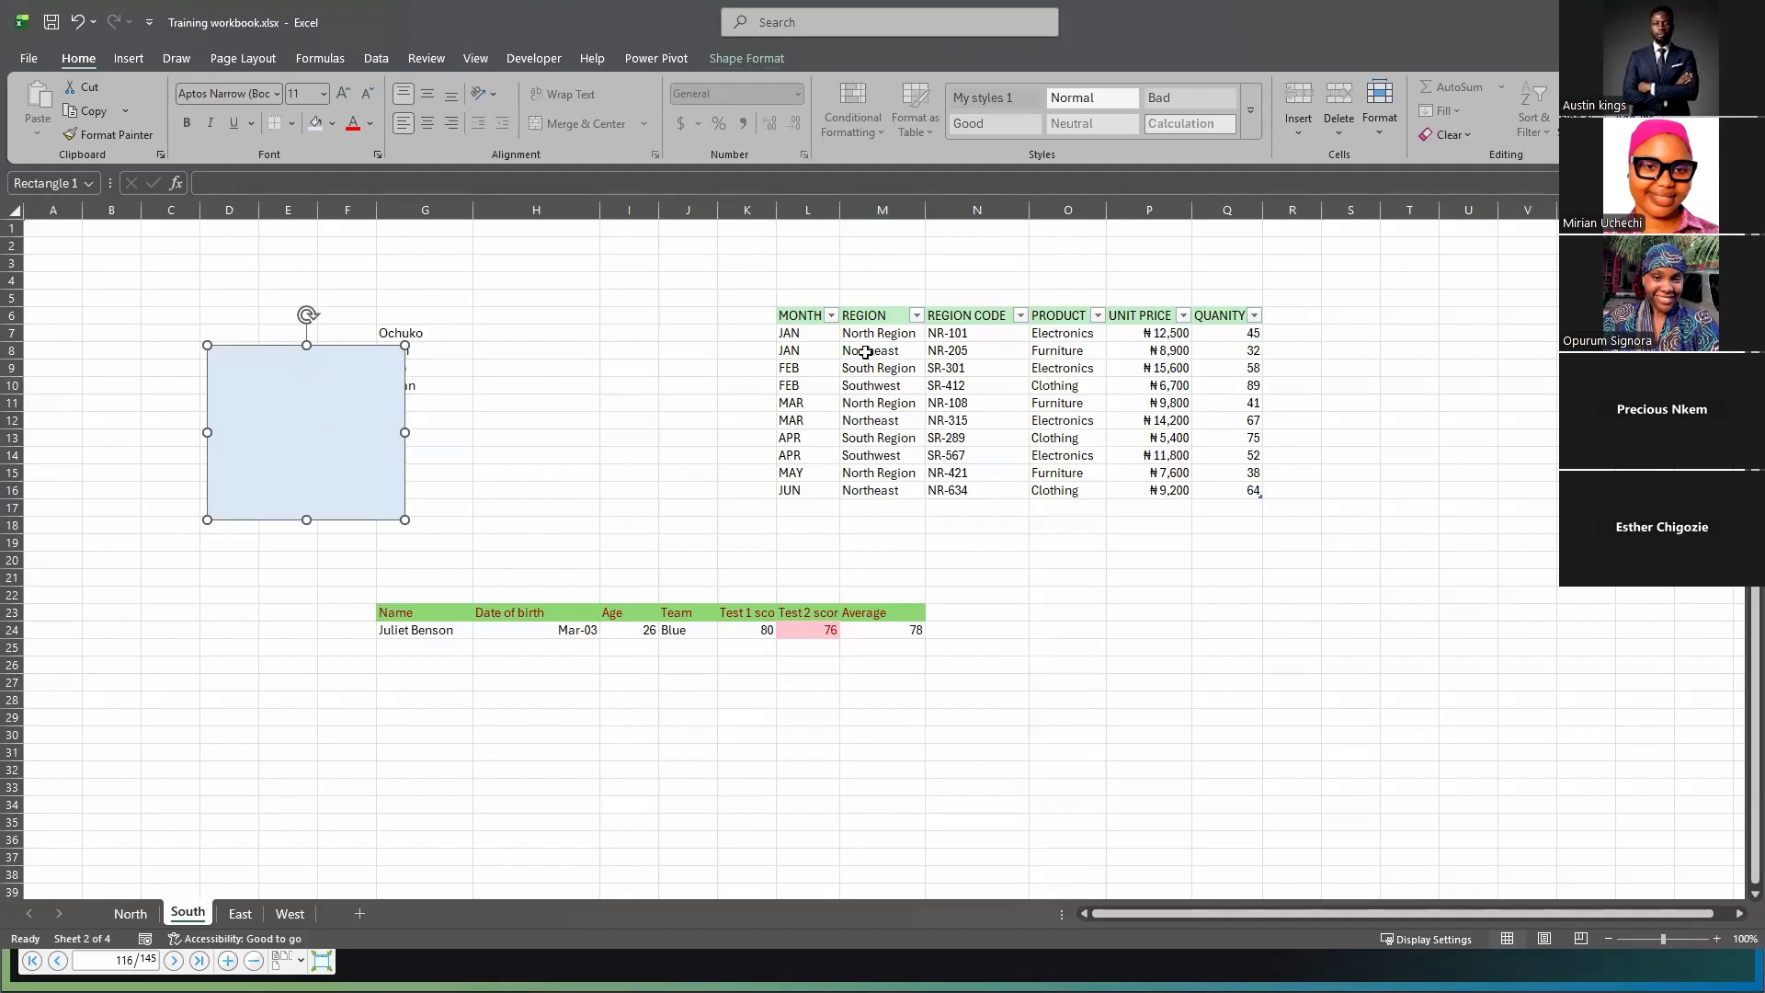
click(874, 420)
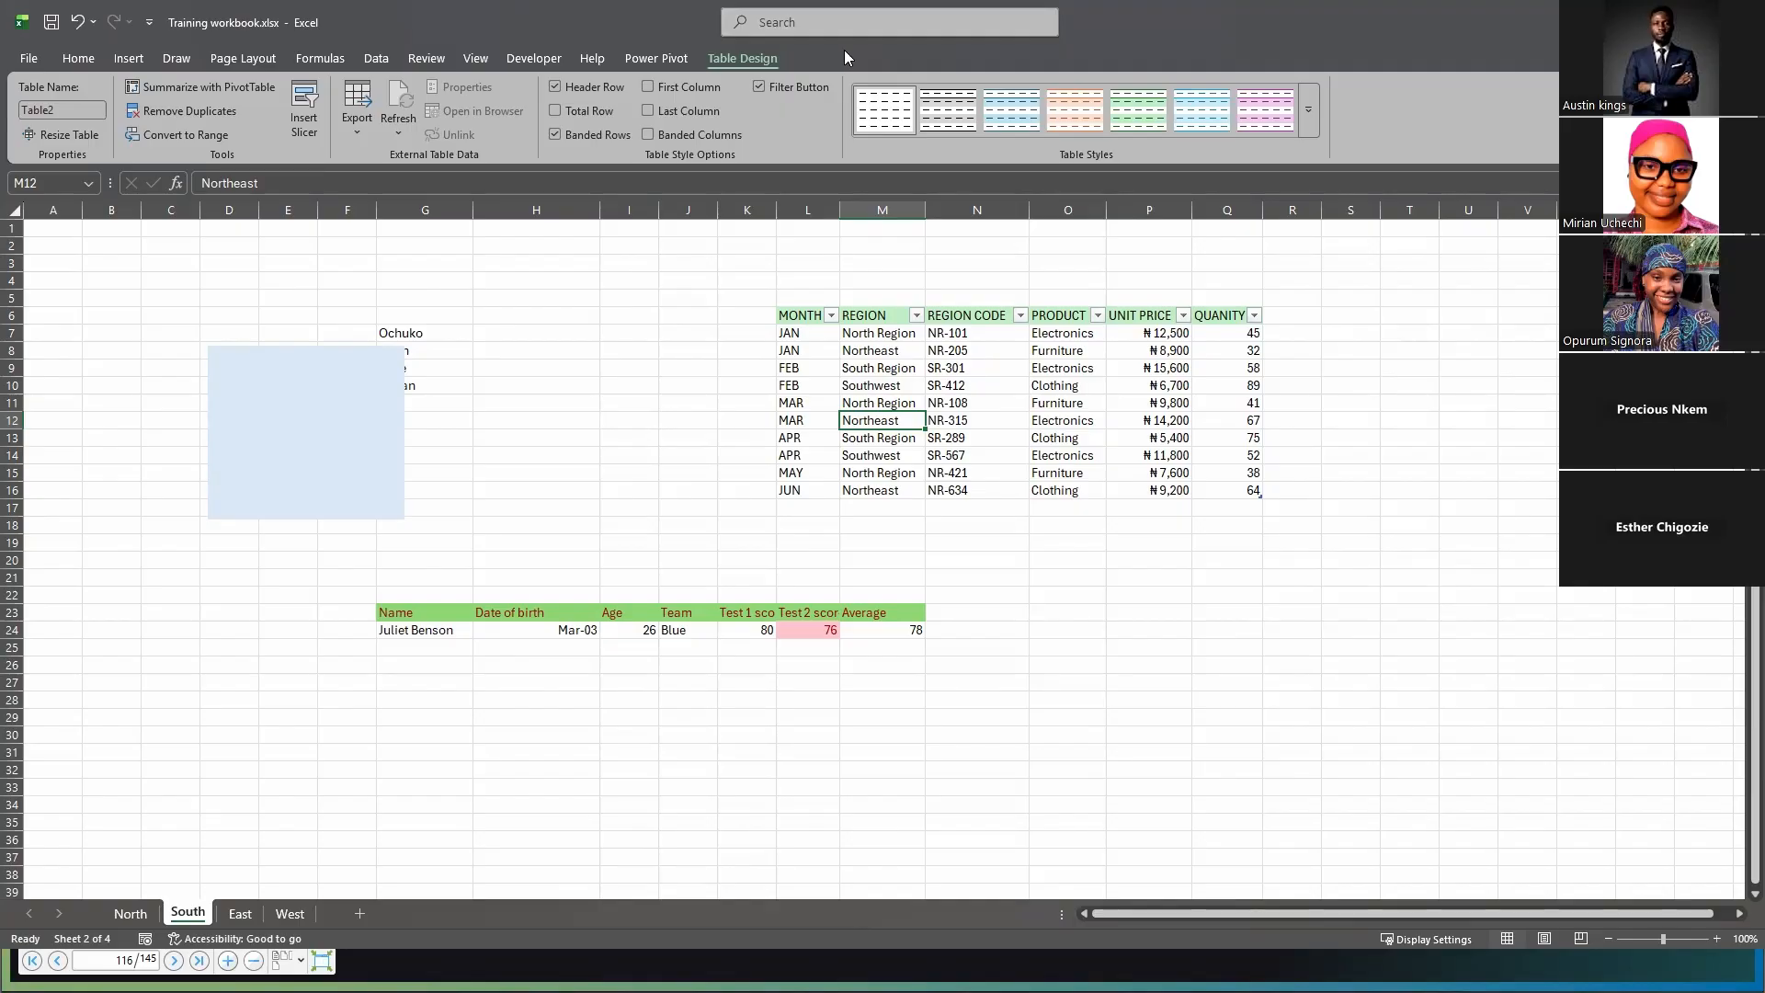
click(319, 499)
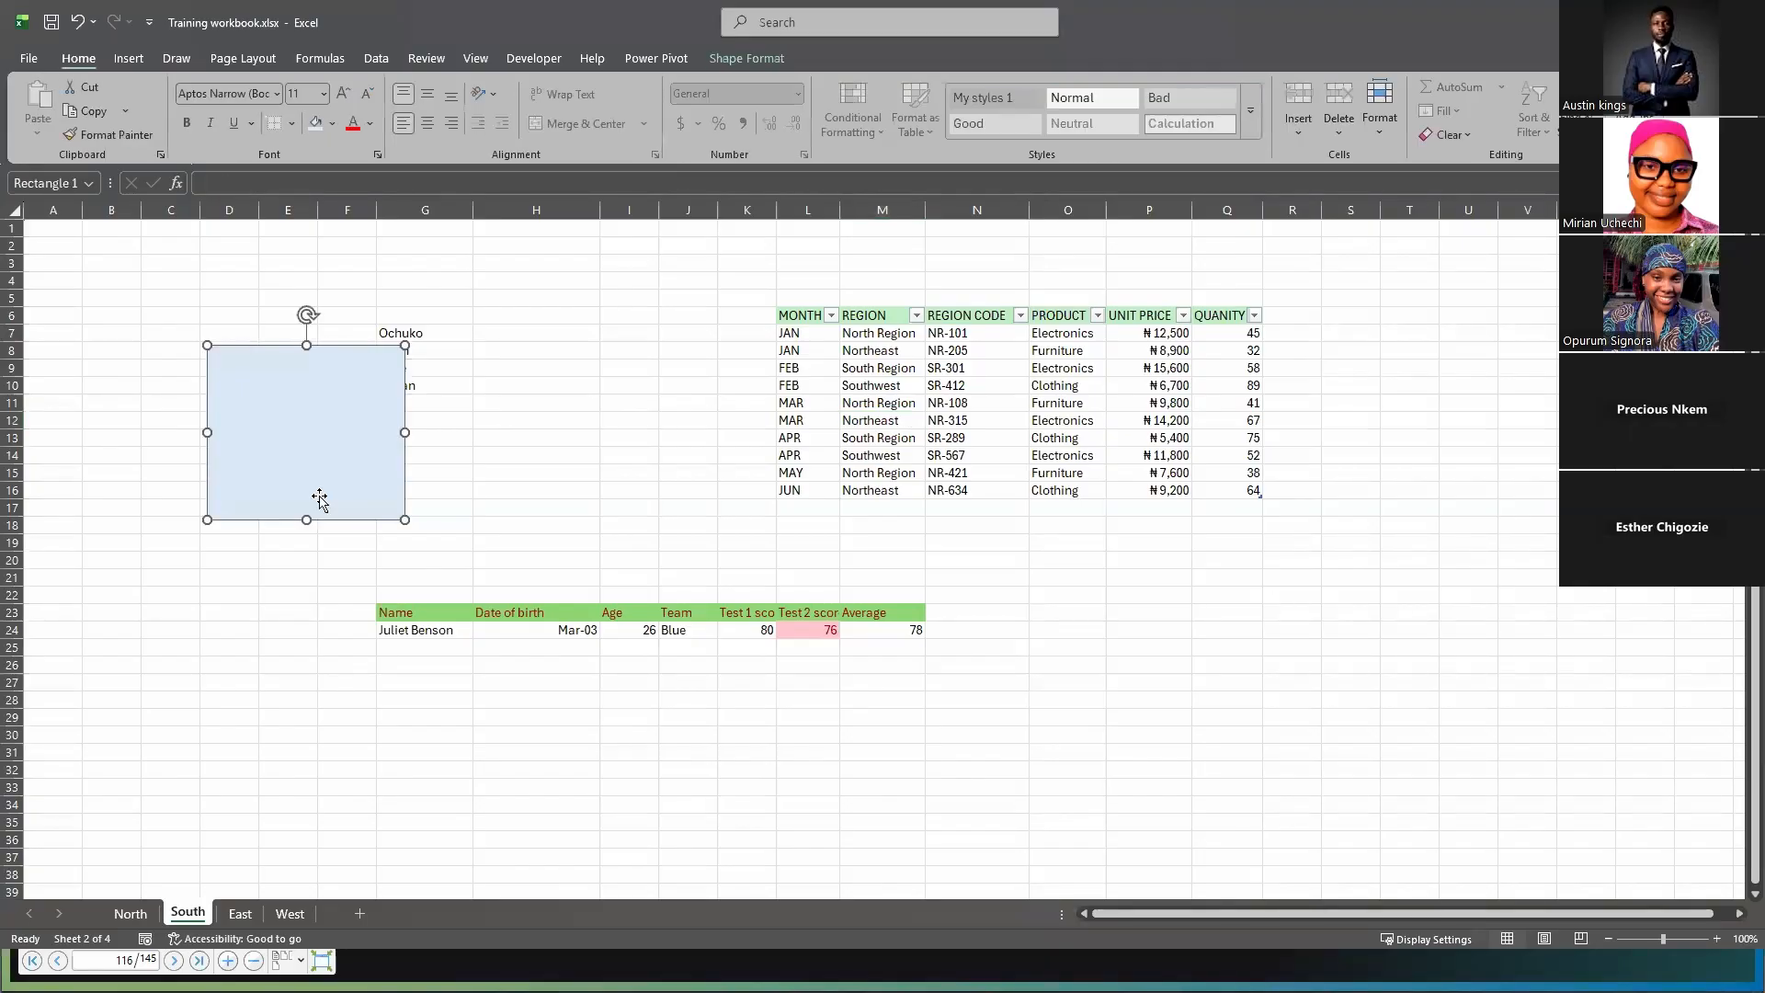
click(1051, 369)
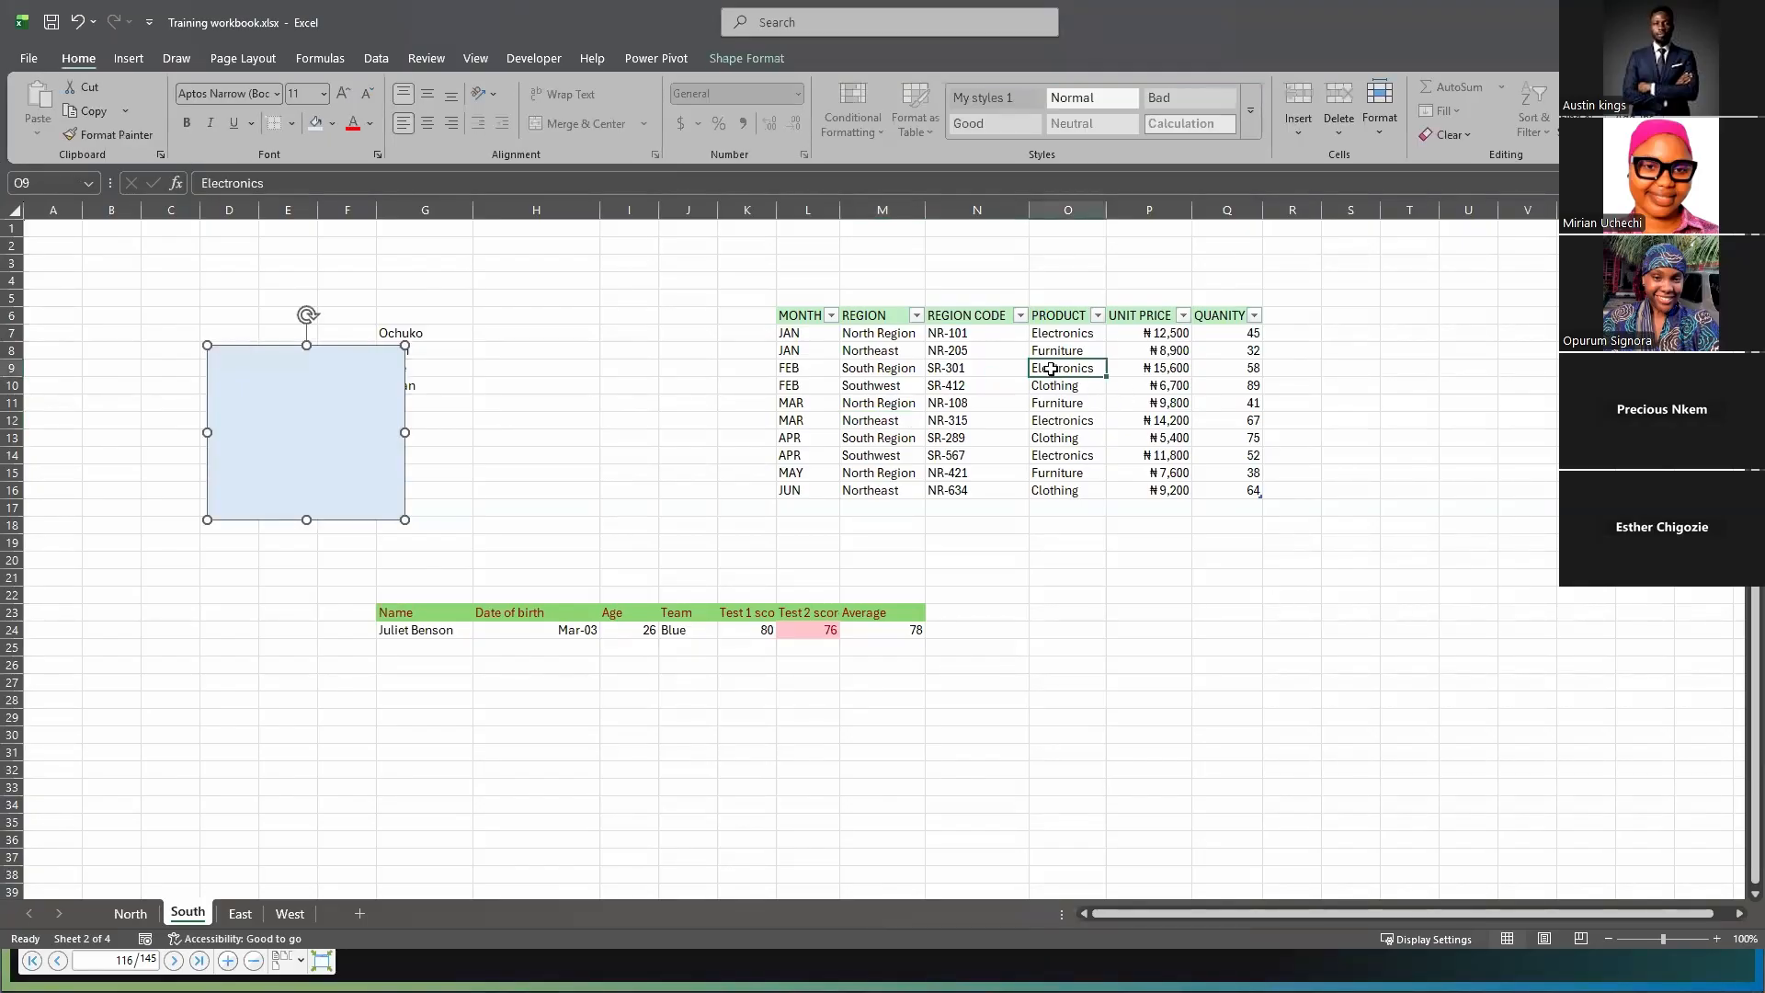
click(457, 693)
key(ctrl+Up)
click(519, 731)
key(Up)
key(Up)
key(Up)
key(Up)
key(Up)
key(Up)
key(Up)
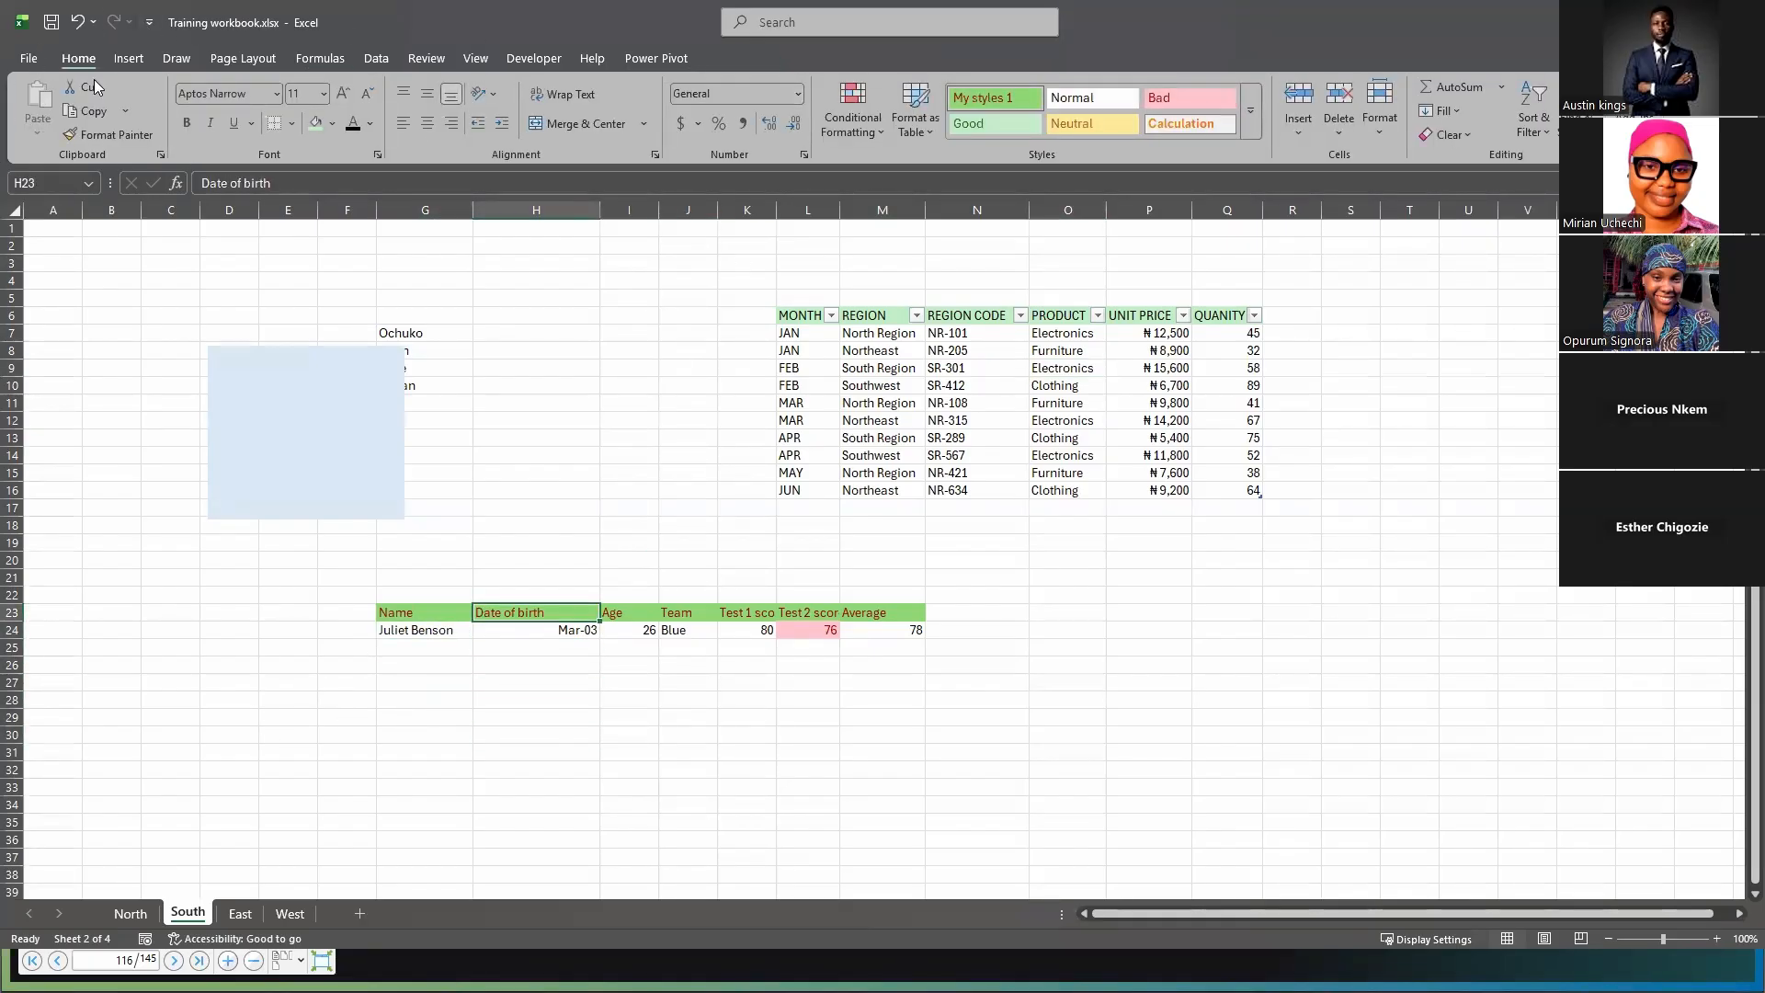
click(290, 410)
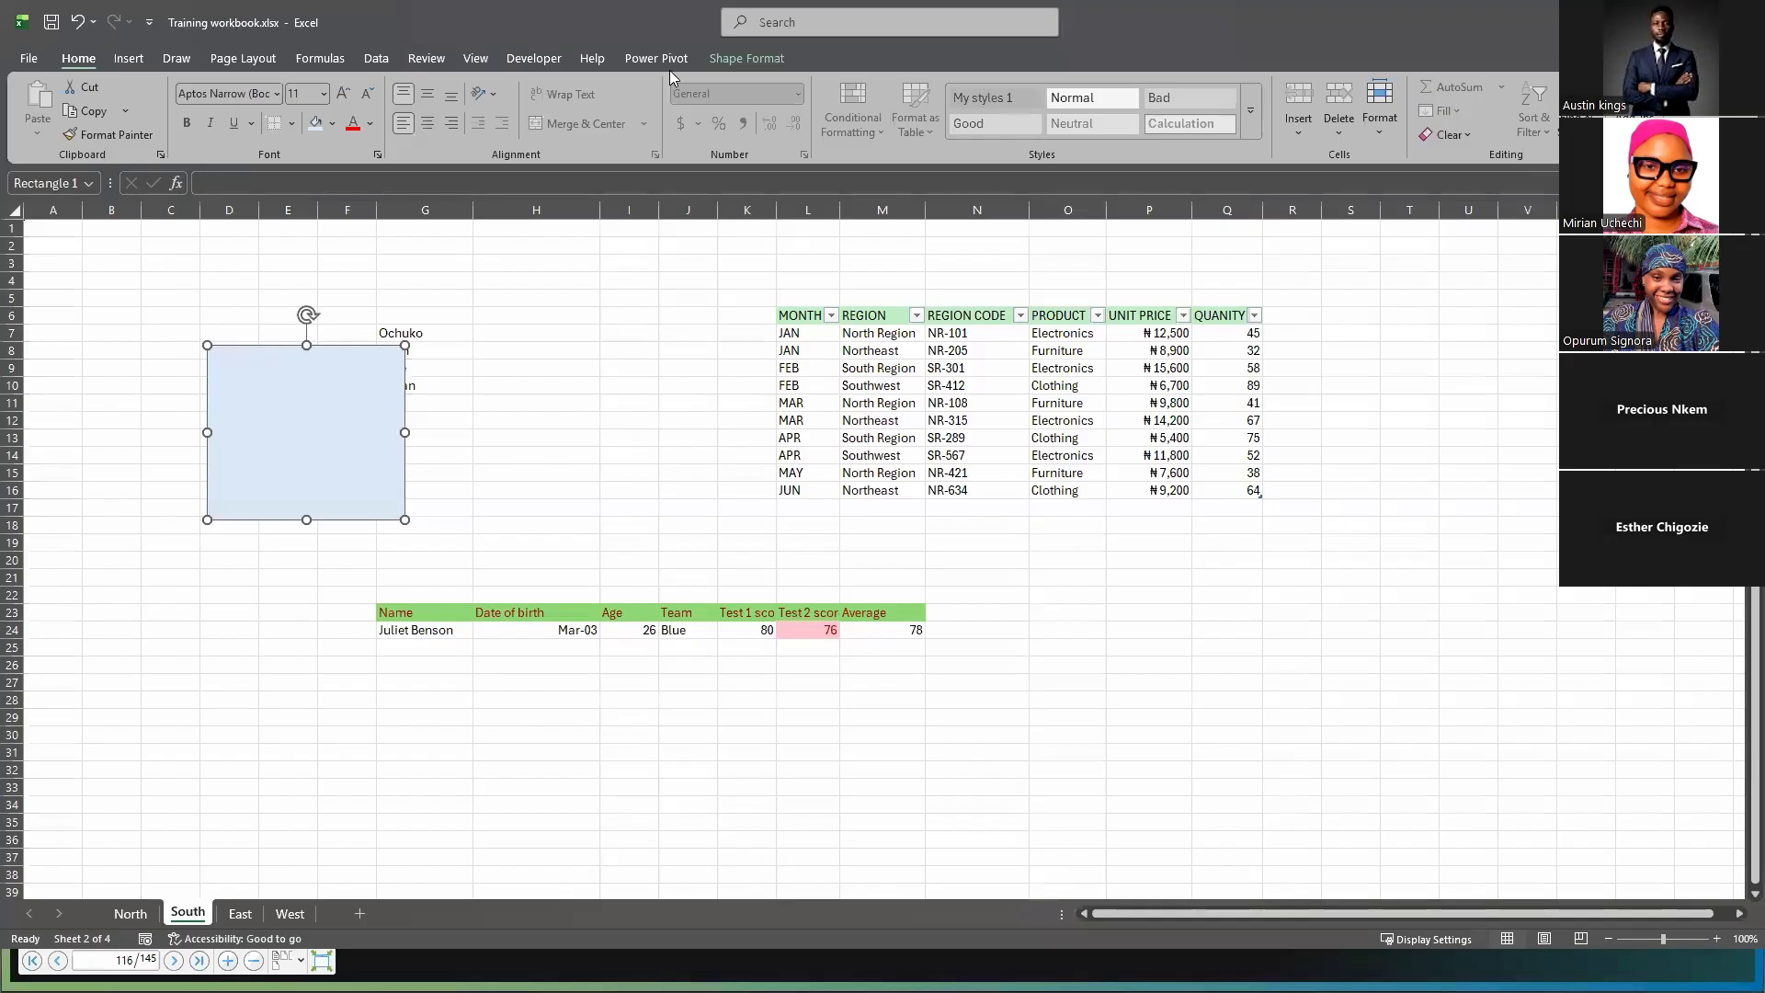
- Try to rename the regional sales table in L6:Q16 as "Regional Table", with a space in the name
click(908, 351)
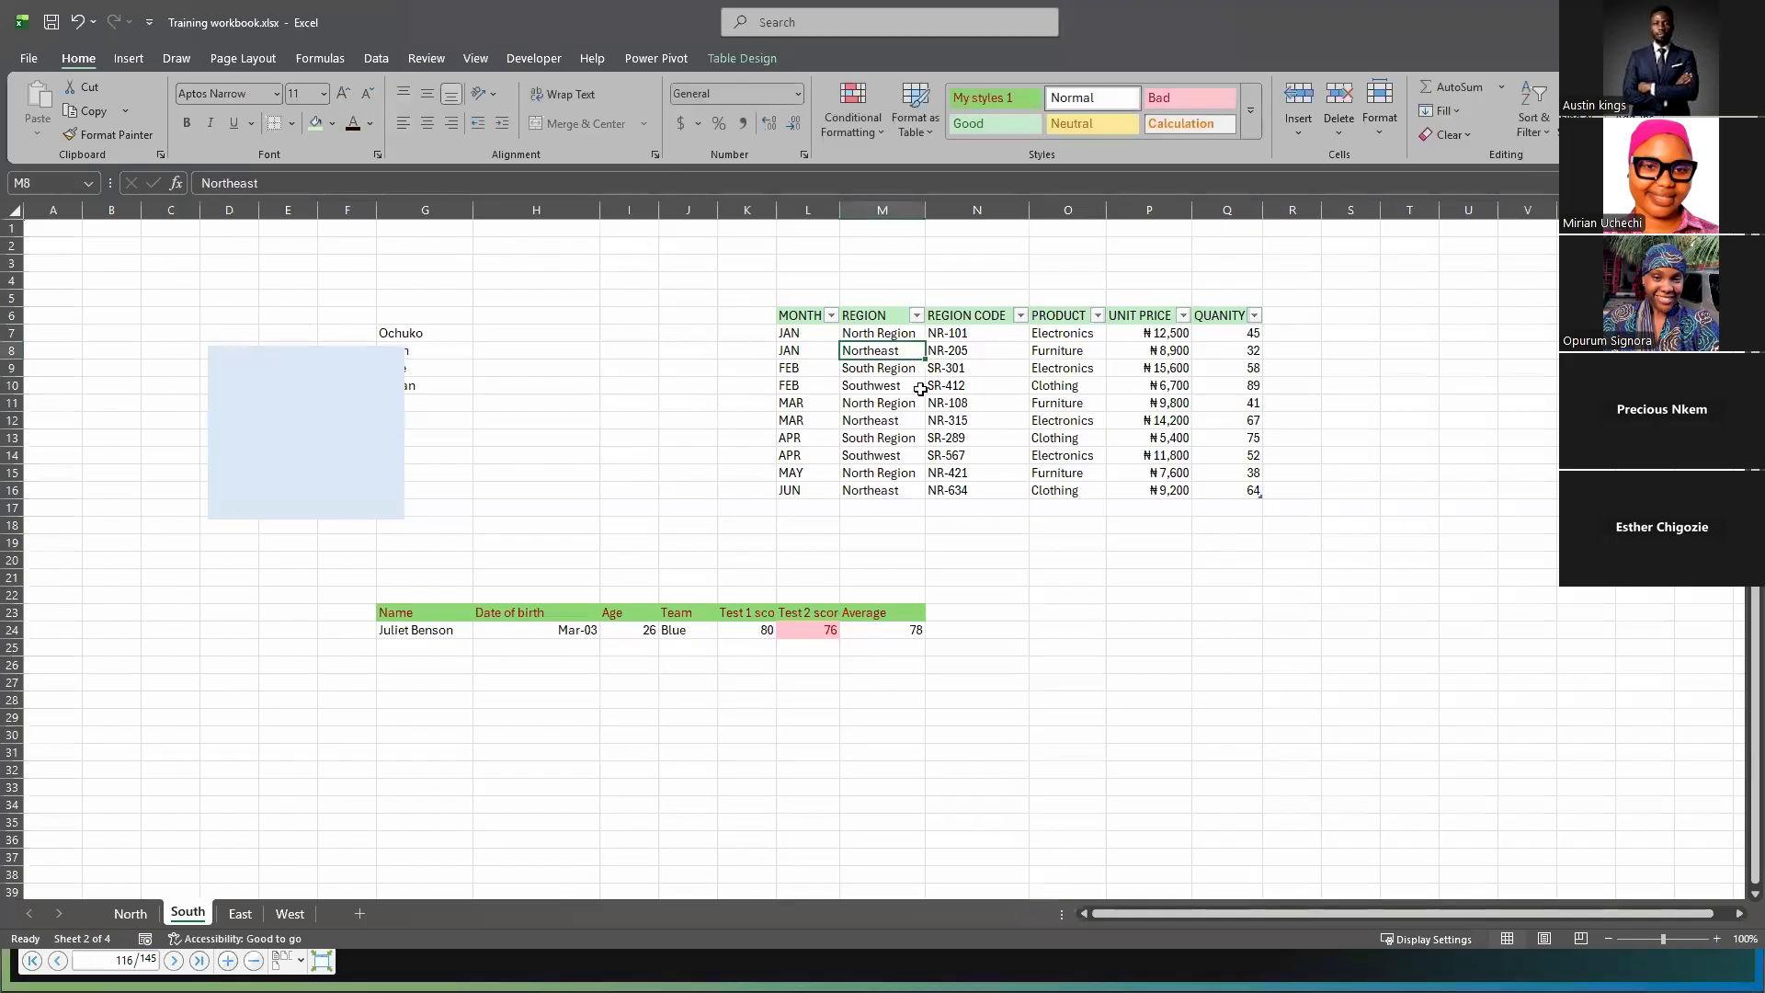
click(741, 60)
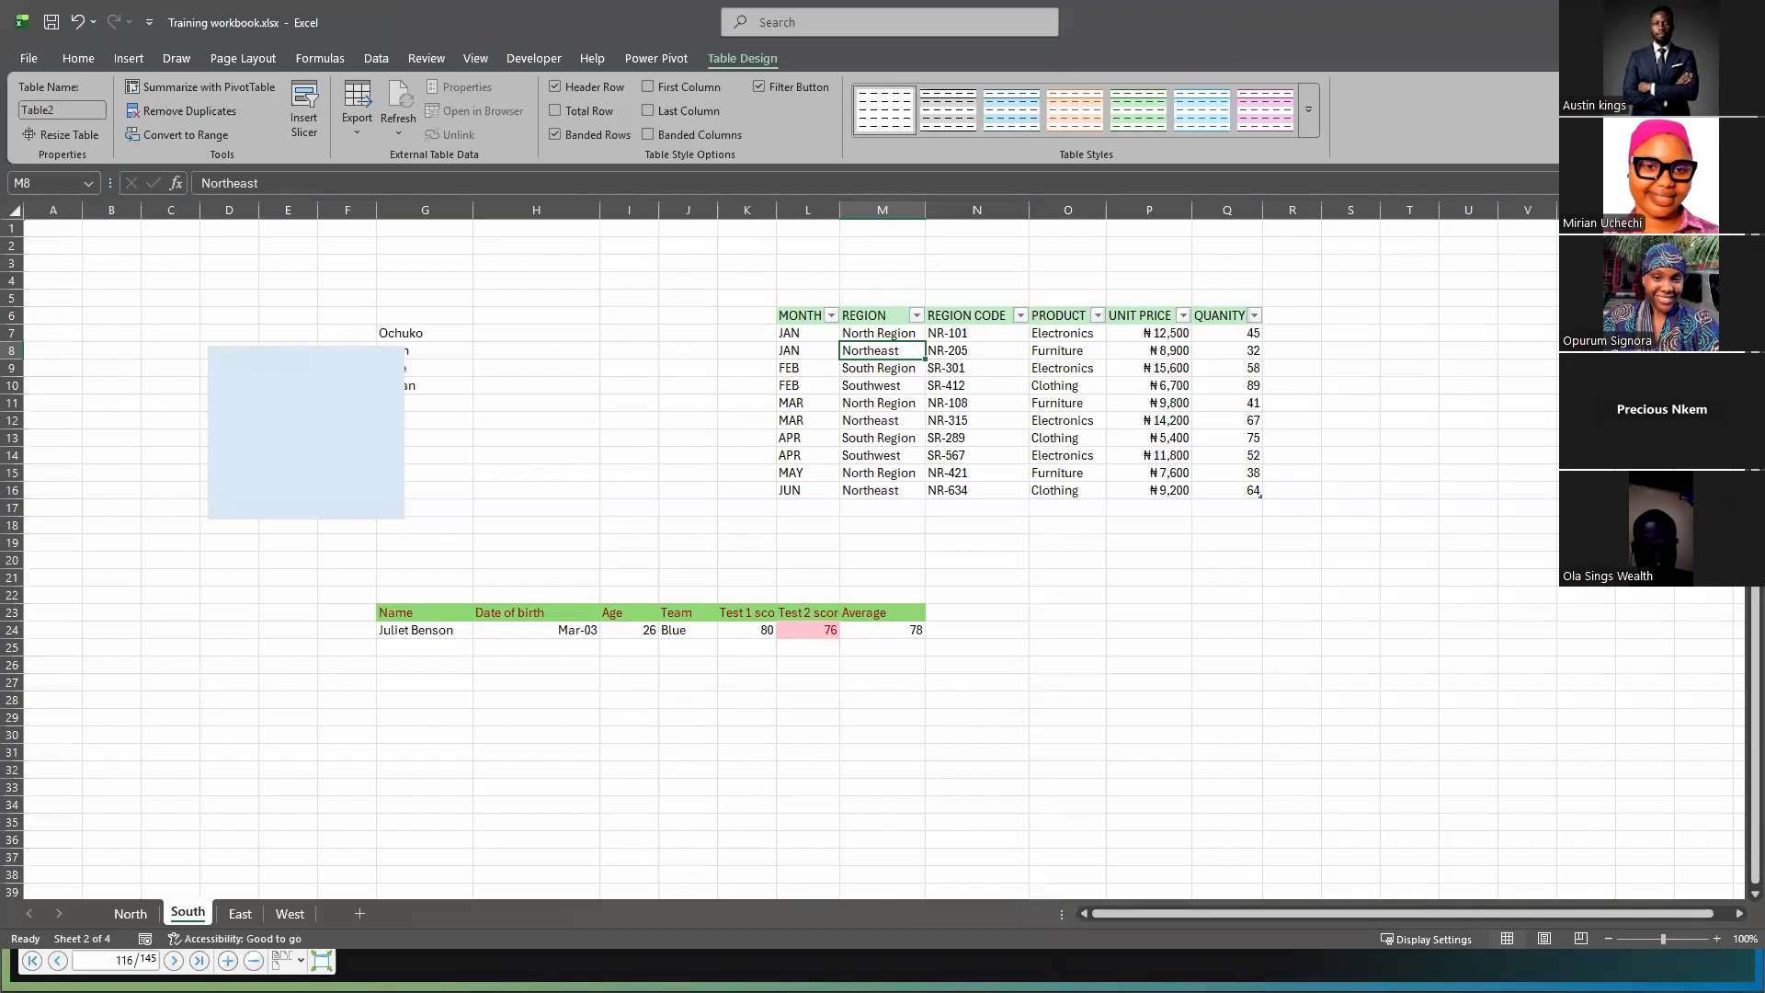
click(59, 109)
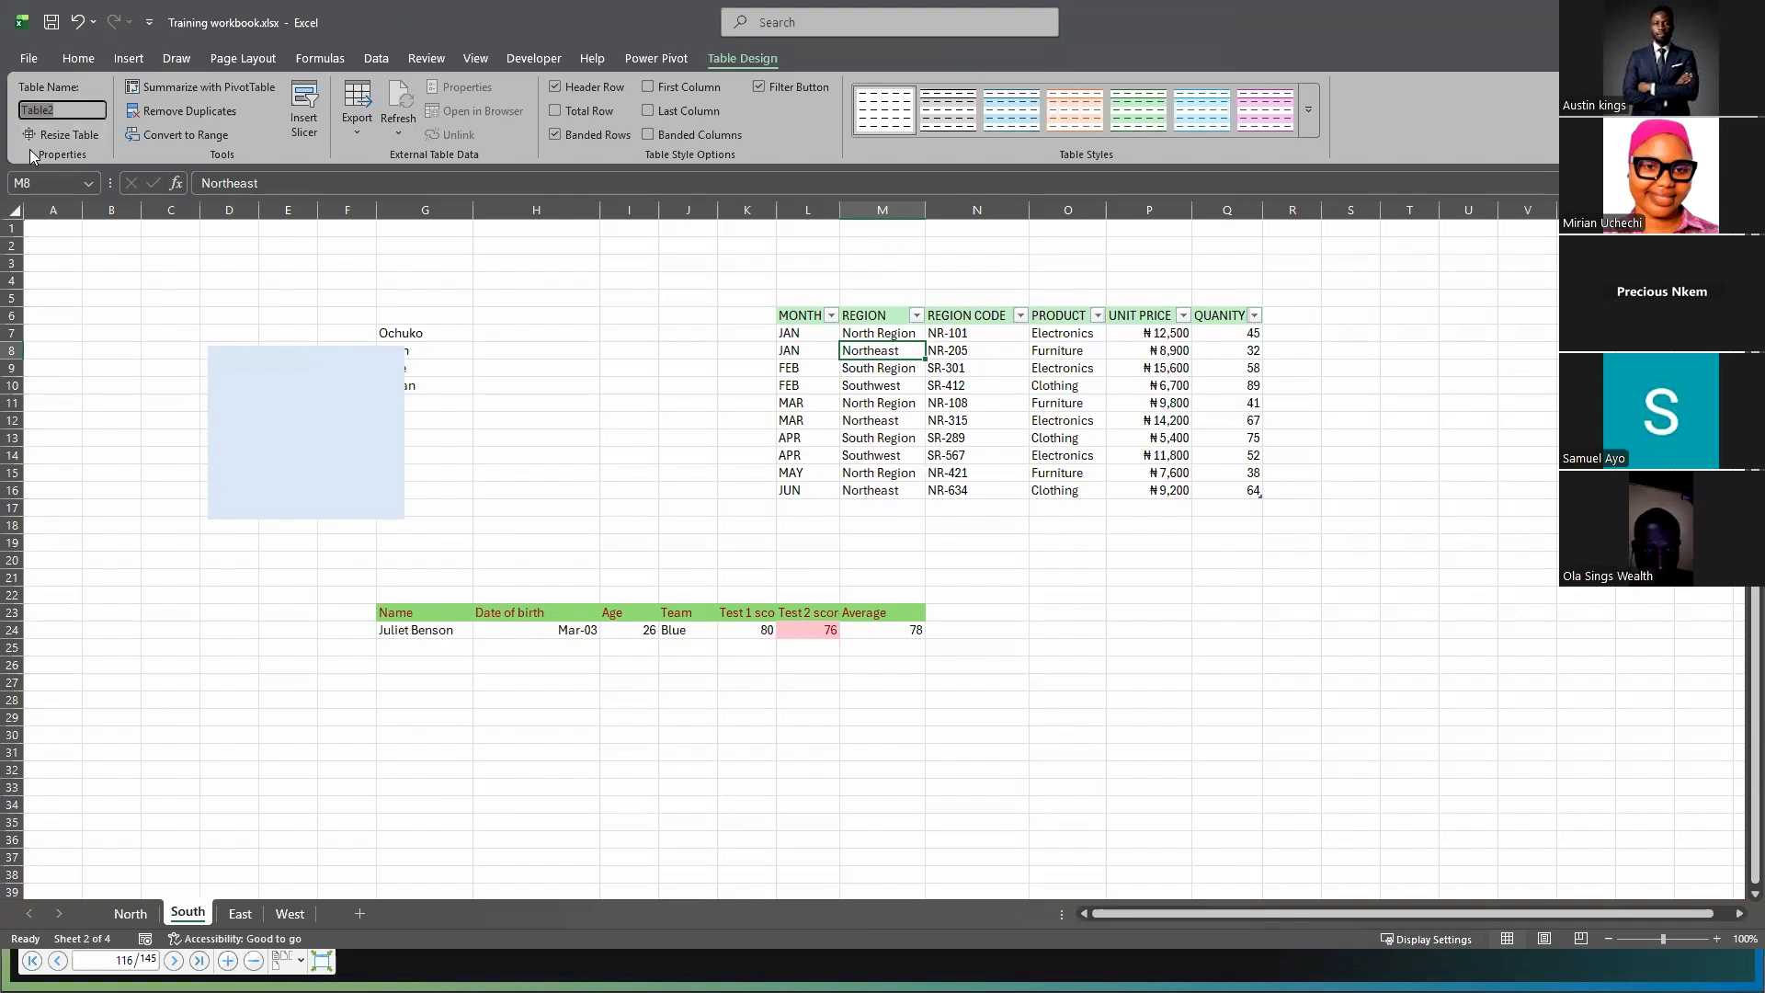
text(Regional)
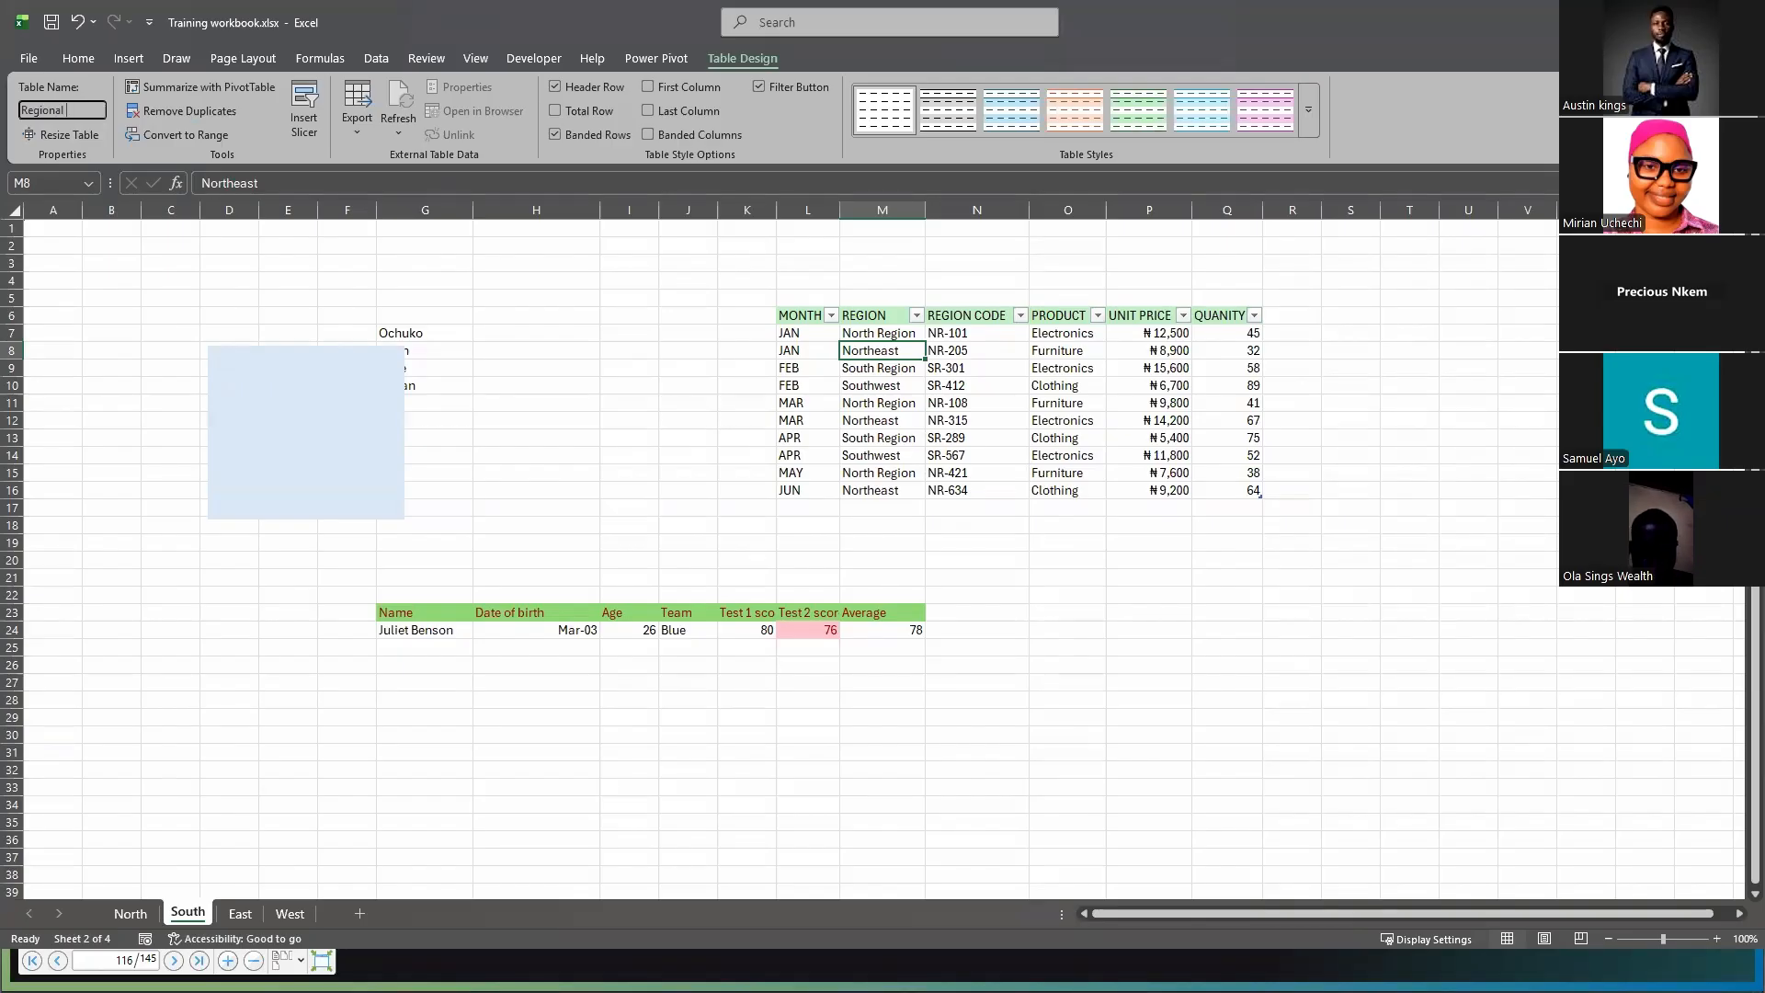
text( Table)
key(Return)
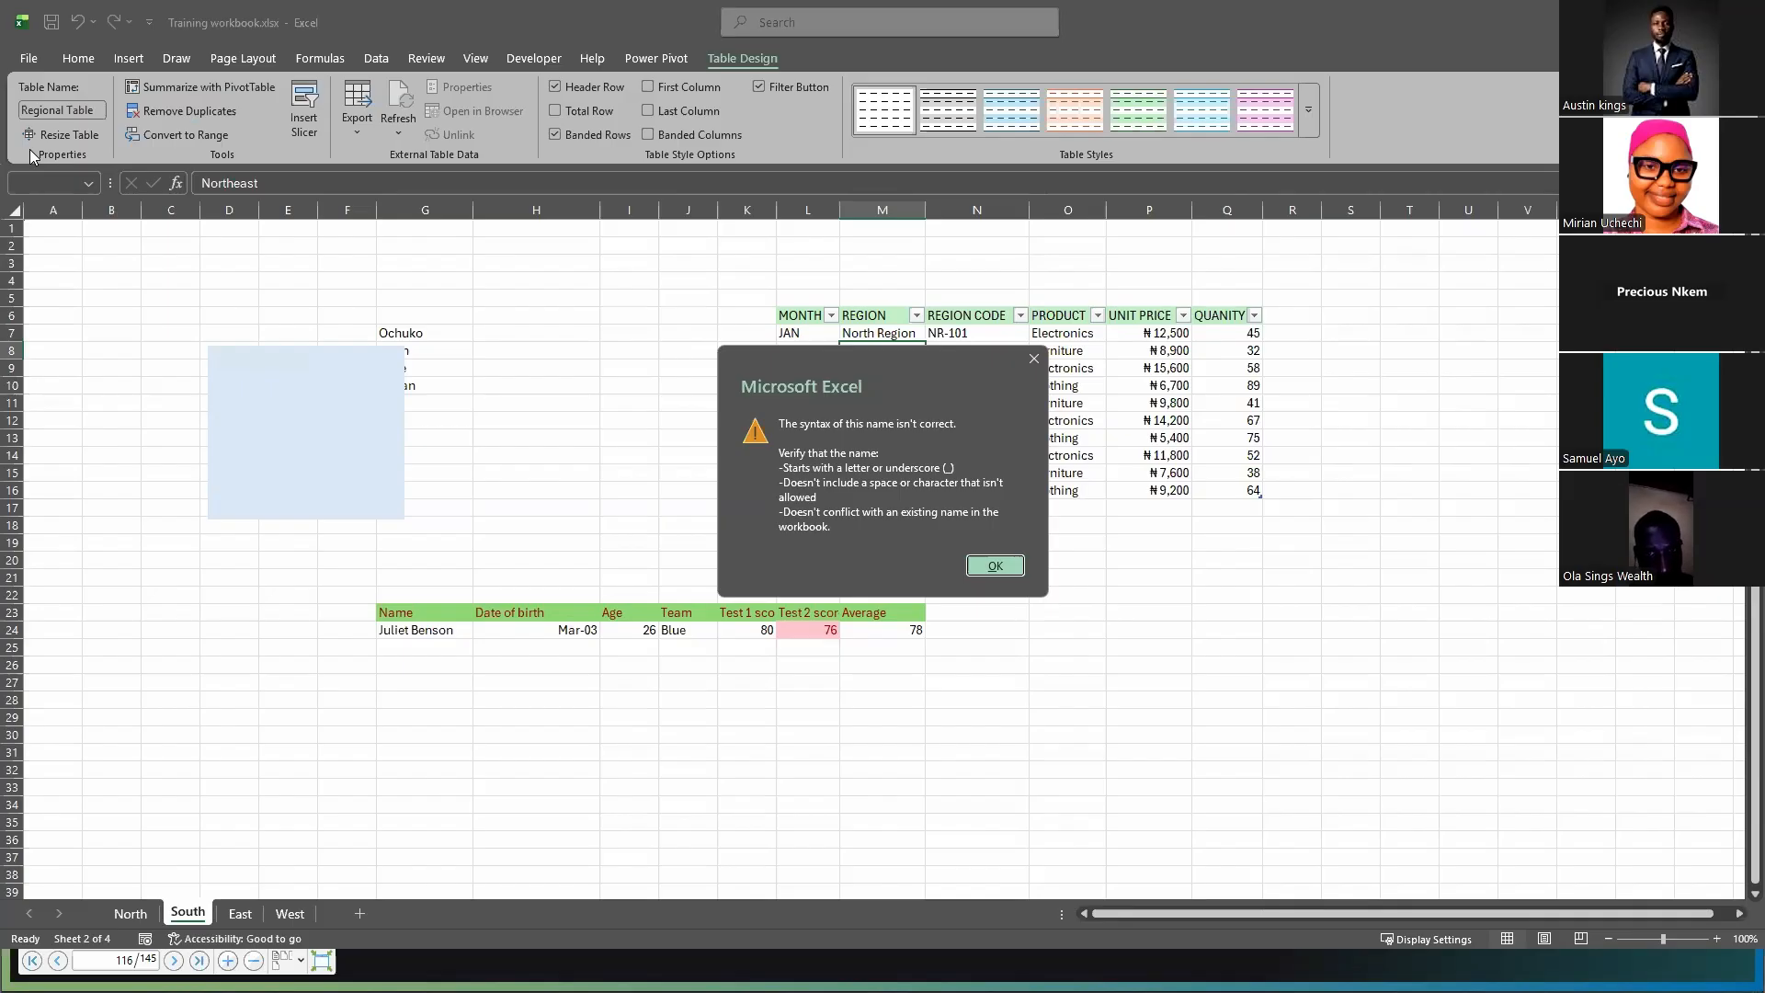
click(974, 568)
- Rename the regional sales table in snake case as regional_table
click(56, 110)
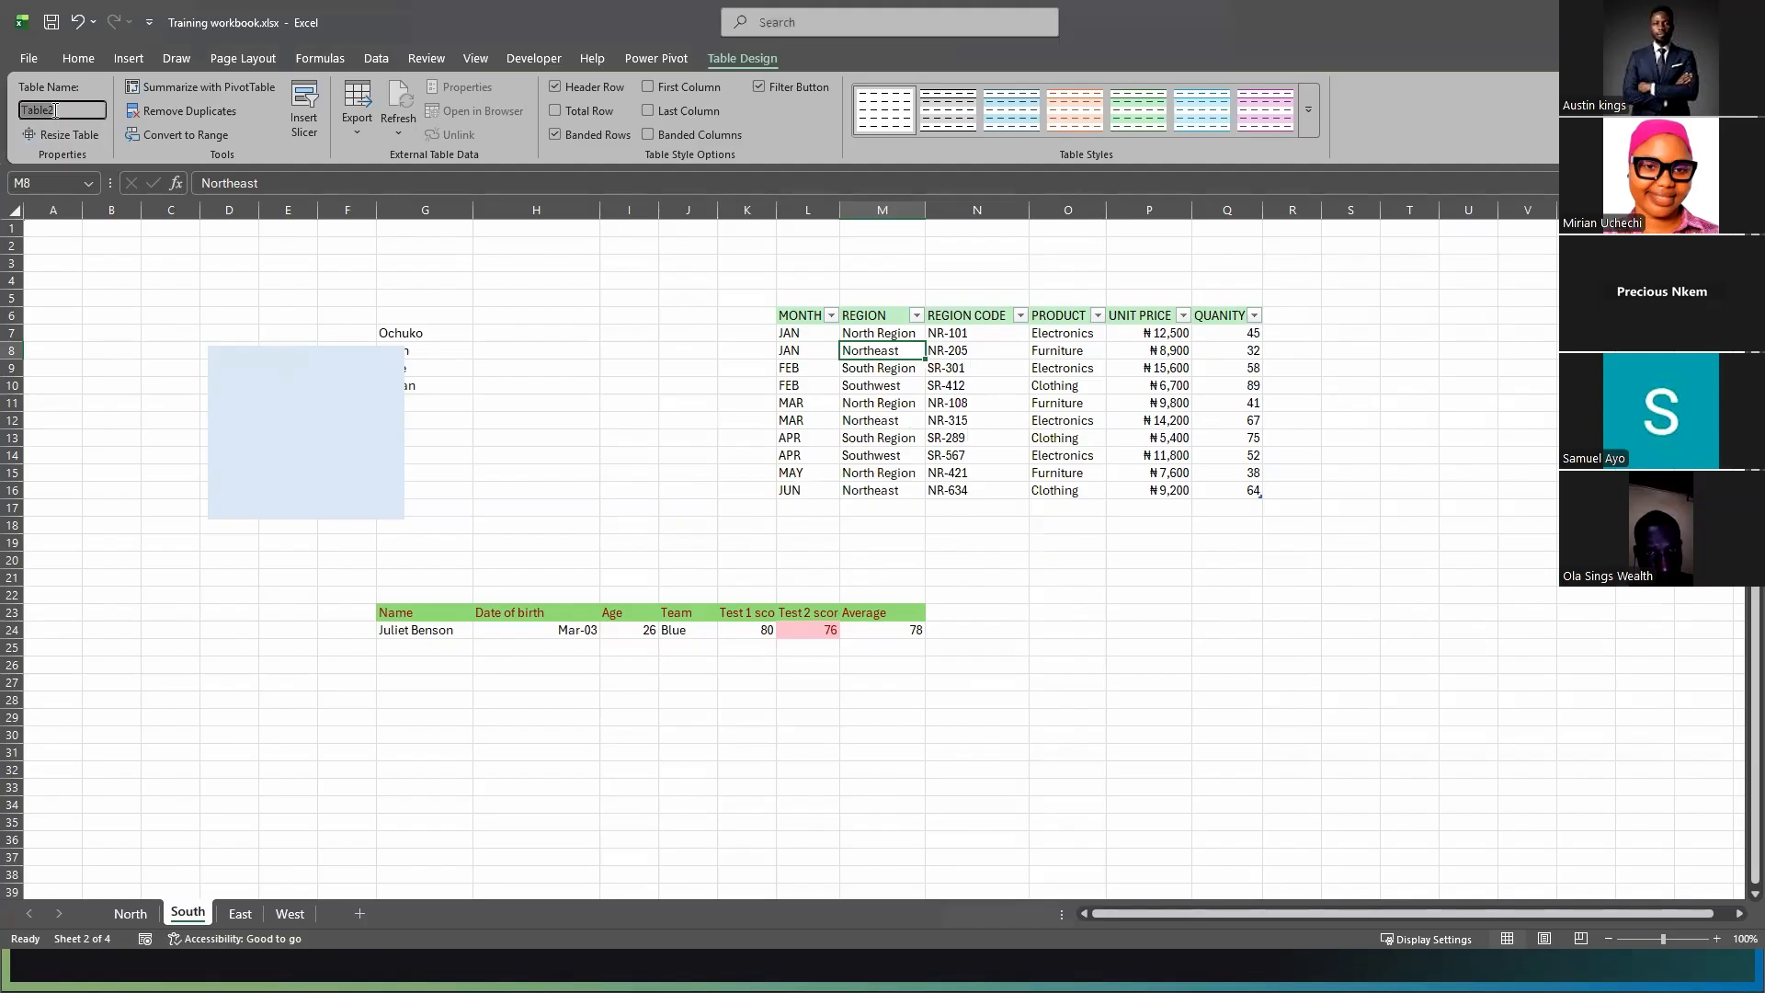
text(Regional_)
key(BackSpace)
key(BackSpace)
key(BackSpace)
key(BackSpace)
key(BackSpace)
key(BackSpace)
key(BackSpace)
key(BackSpace)
text(regional_table)
key(Return)
- Check the workbook's list of defined names for the regional sales table's new name
click(88, 364)
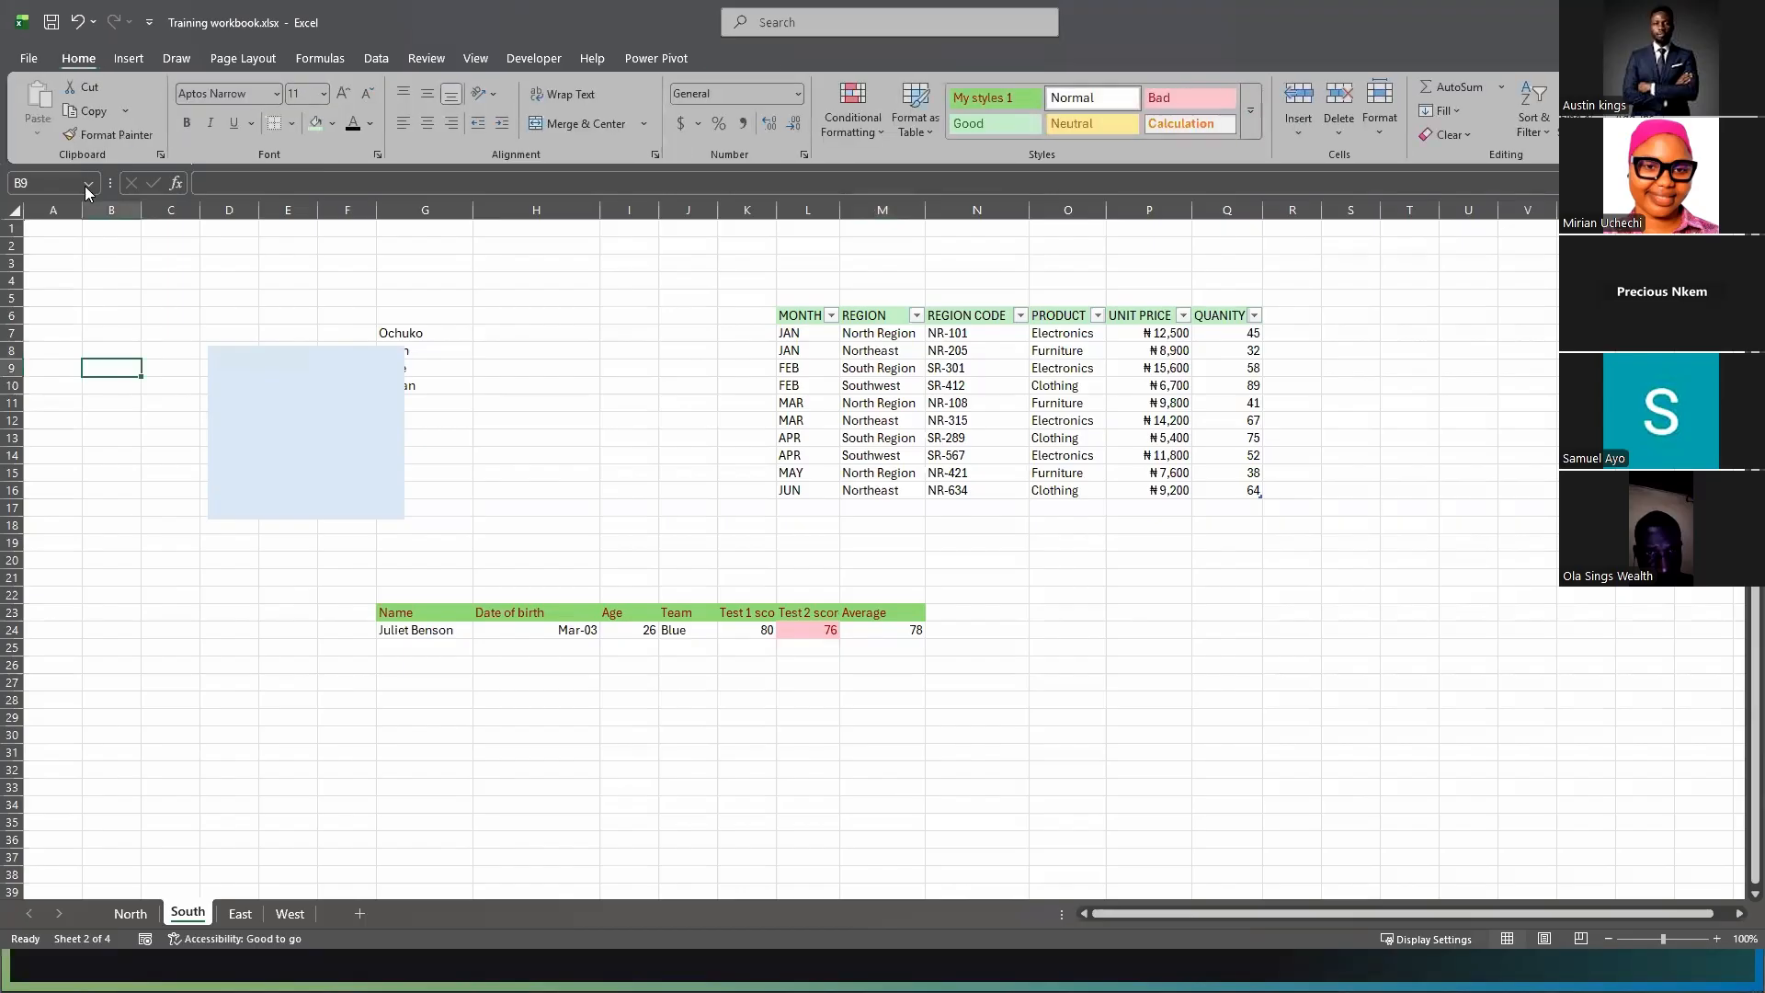
click(88, 184)
click(92, 364)
drag(1018, 503, 1031, 505)
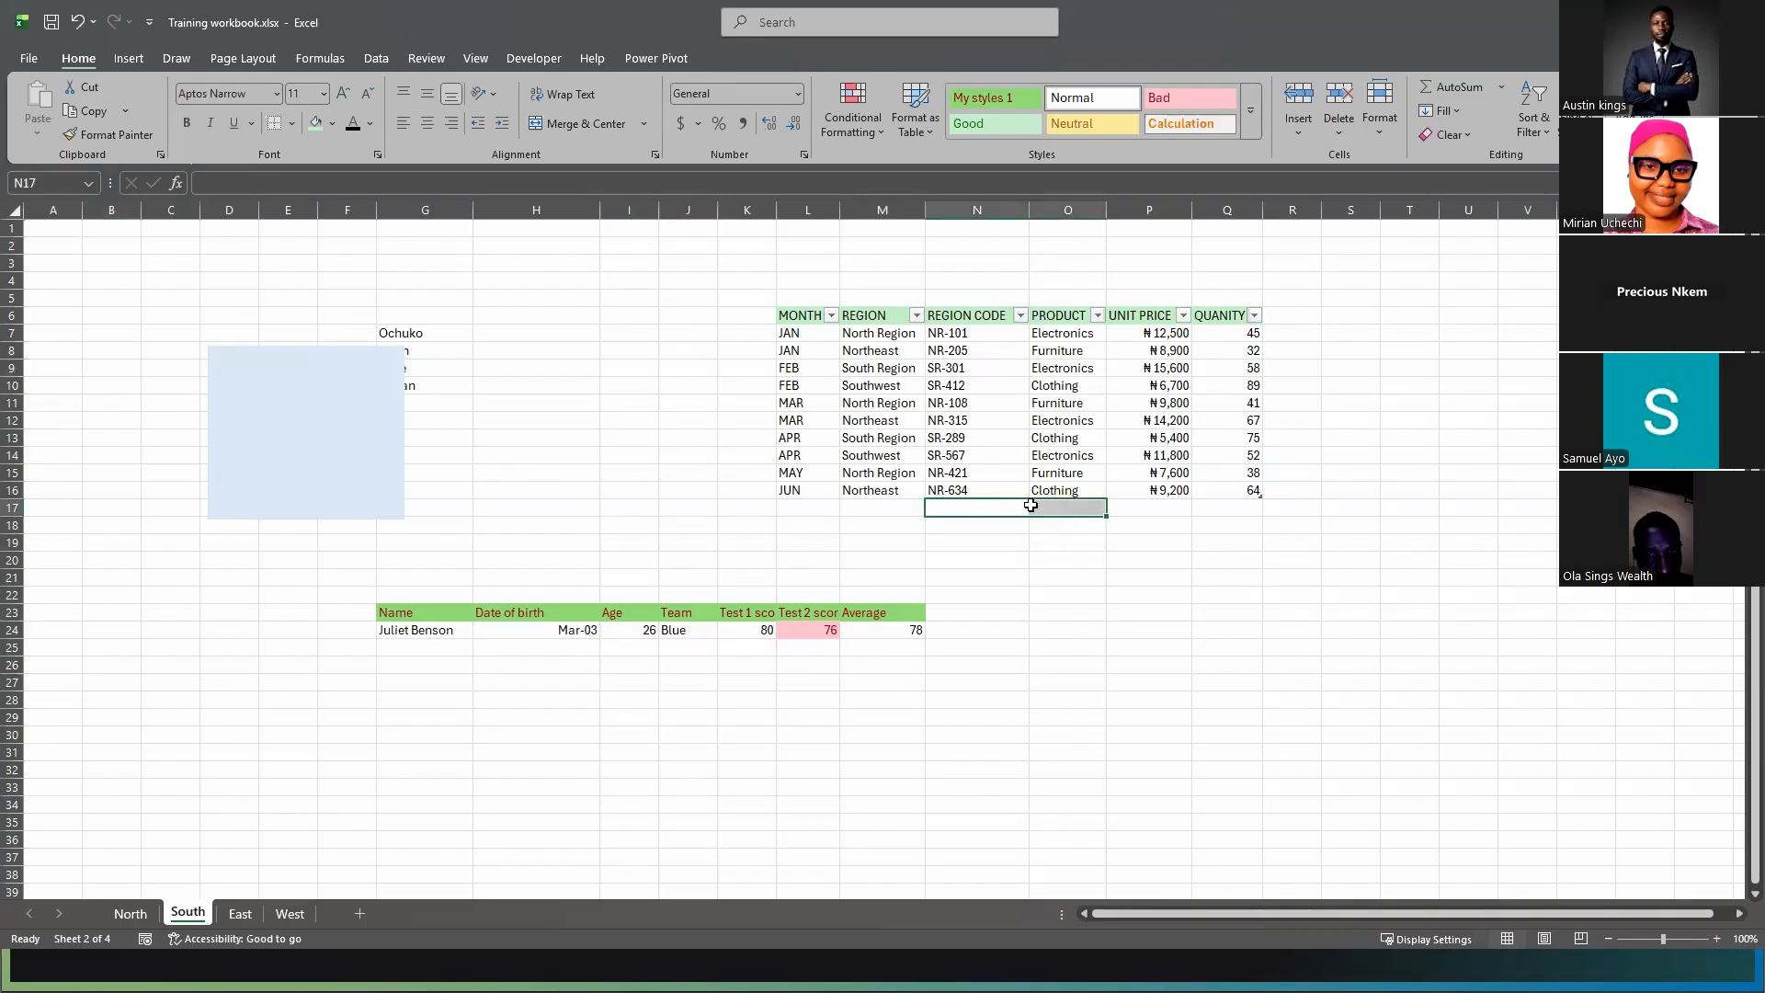
click(91, 183)
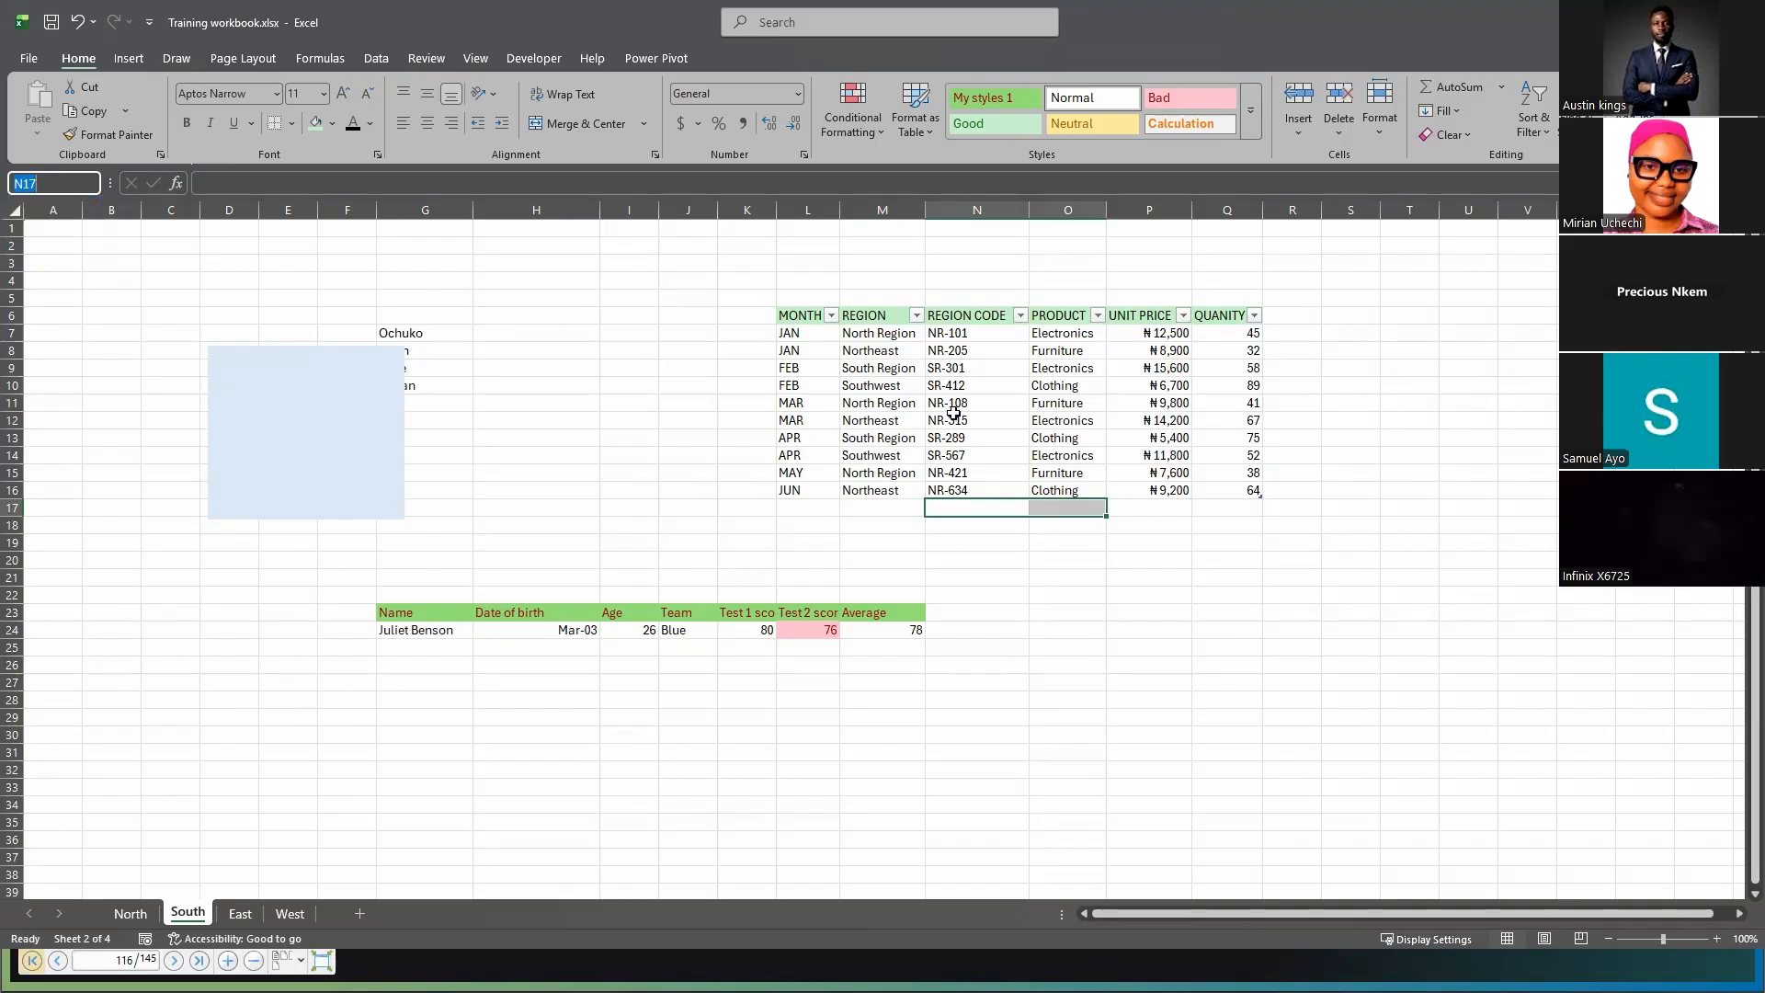
- Rename the regional sales table in camel case as regionalTable and check it in the list of defined names
click(881, 404)
click(986, 485)
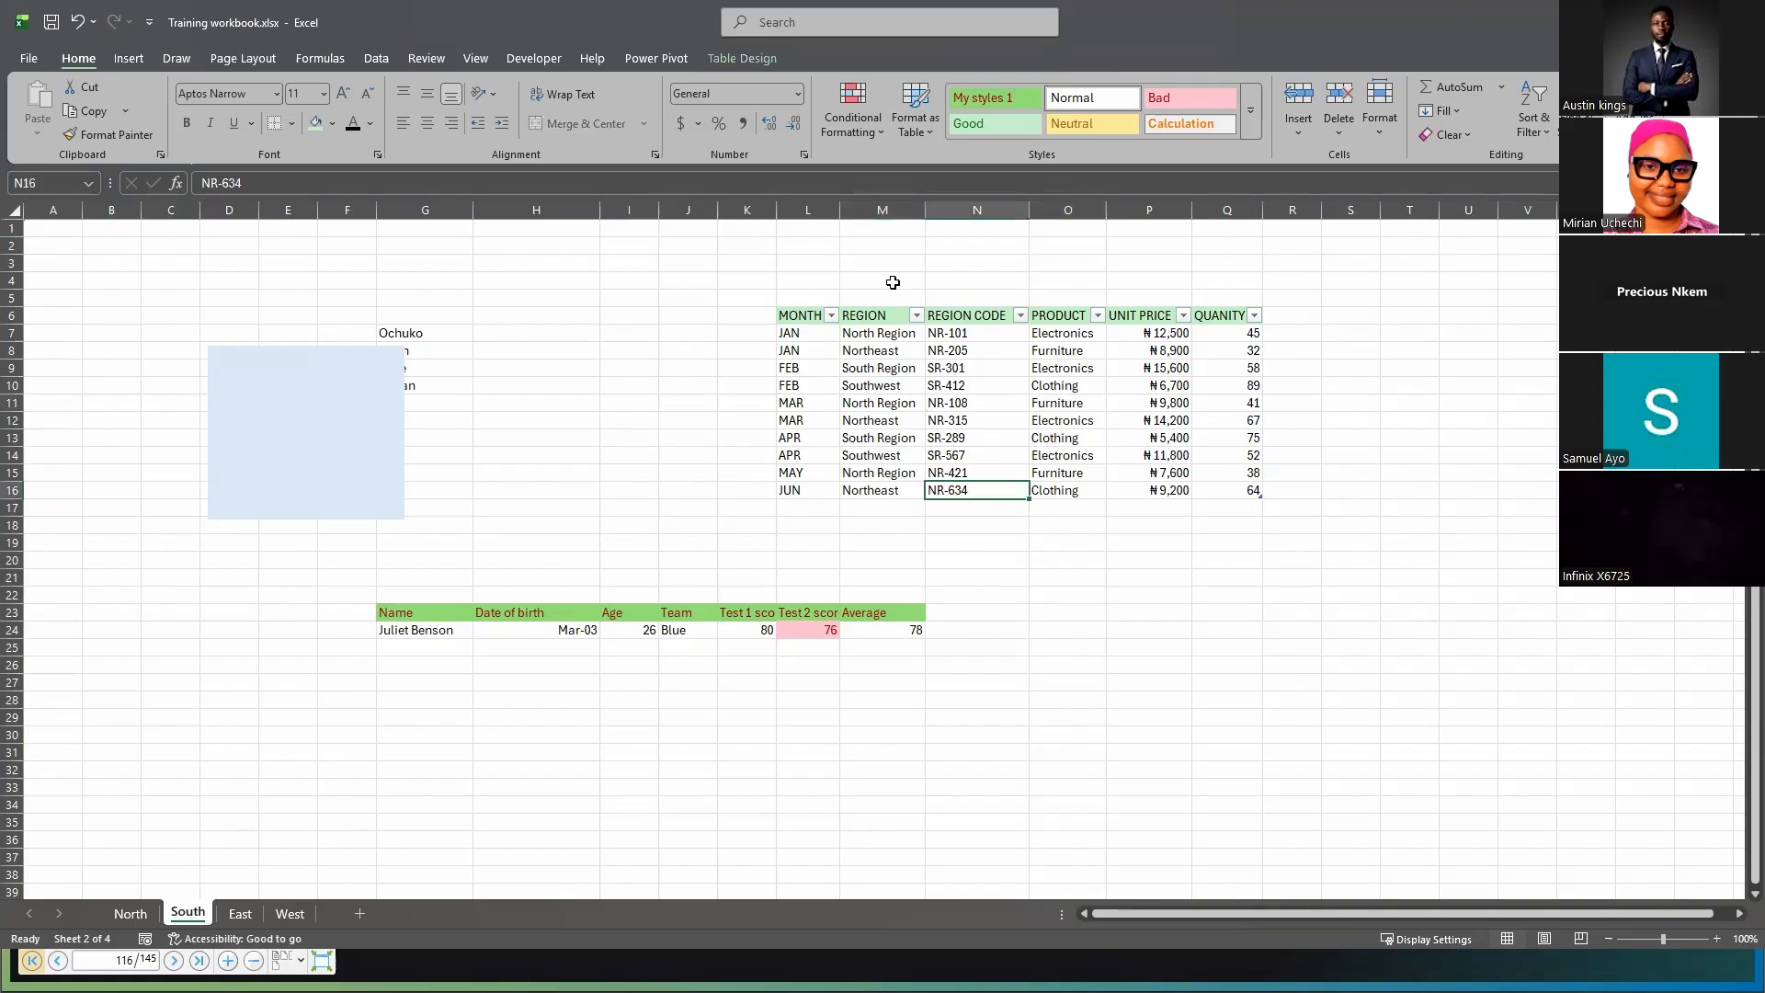
click(727, 57)
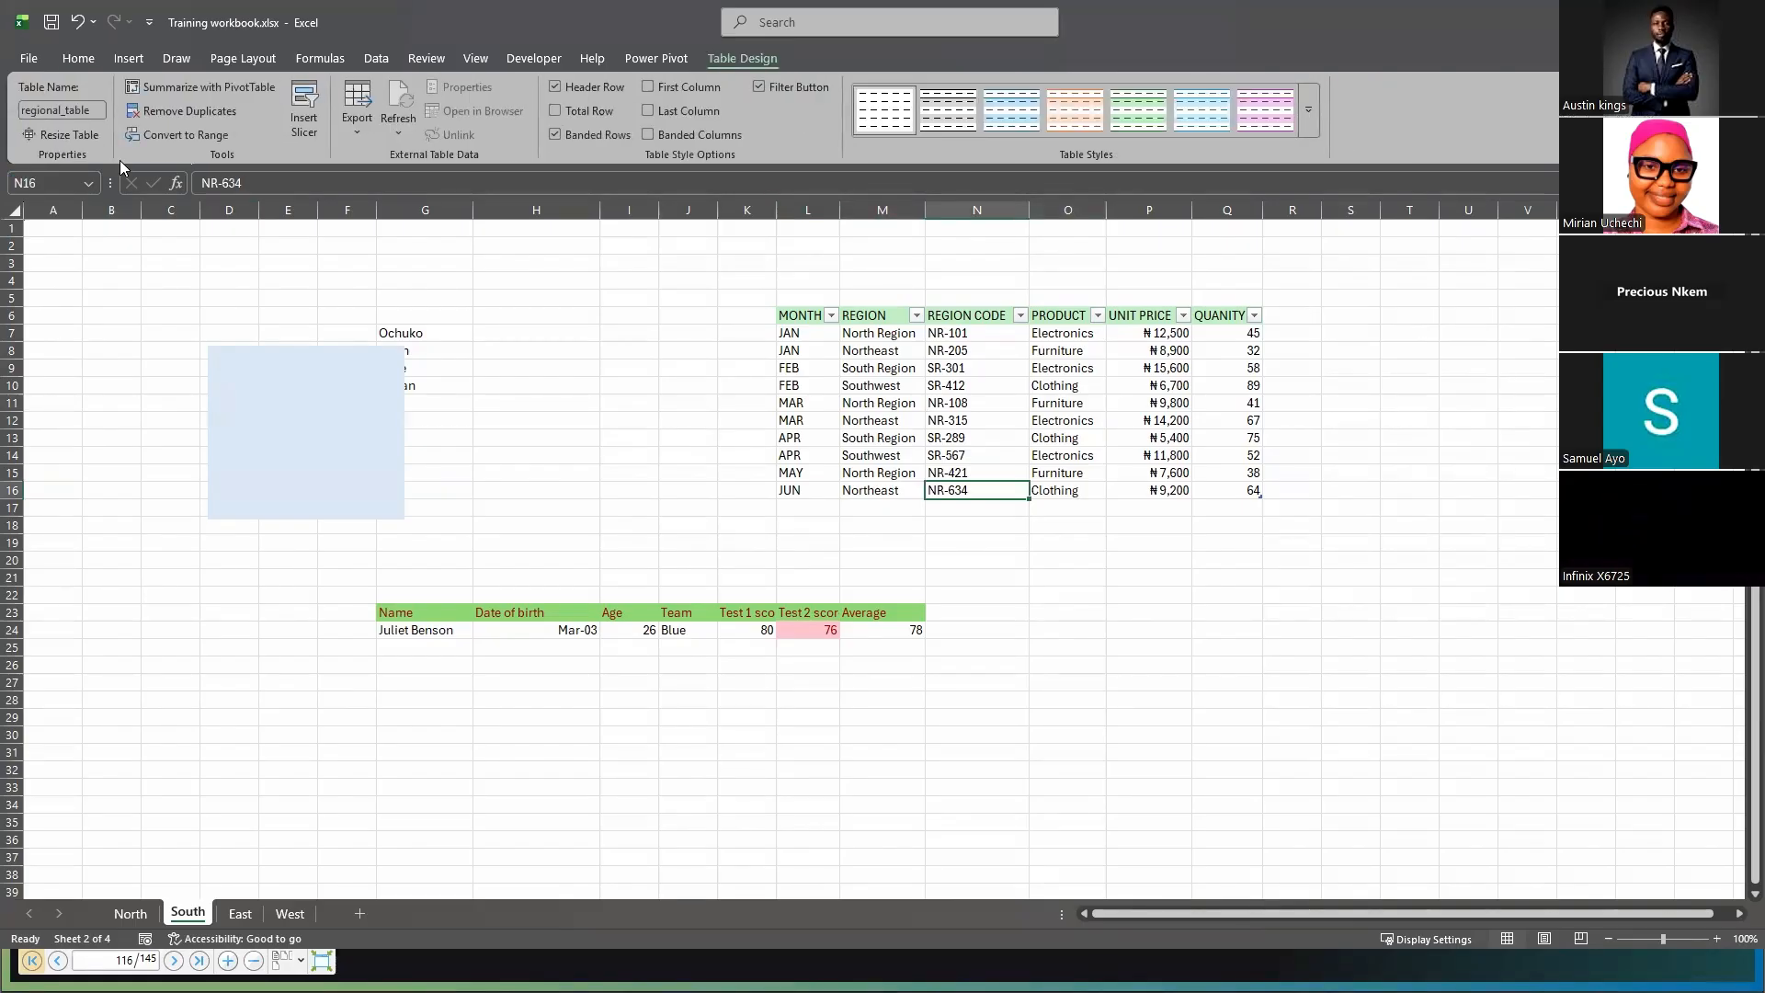
click(87, 111)
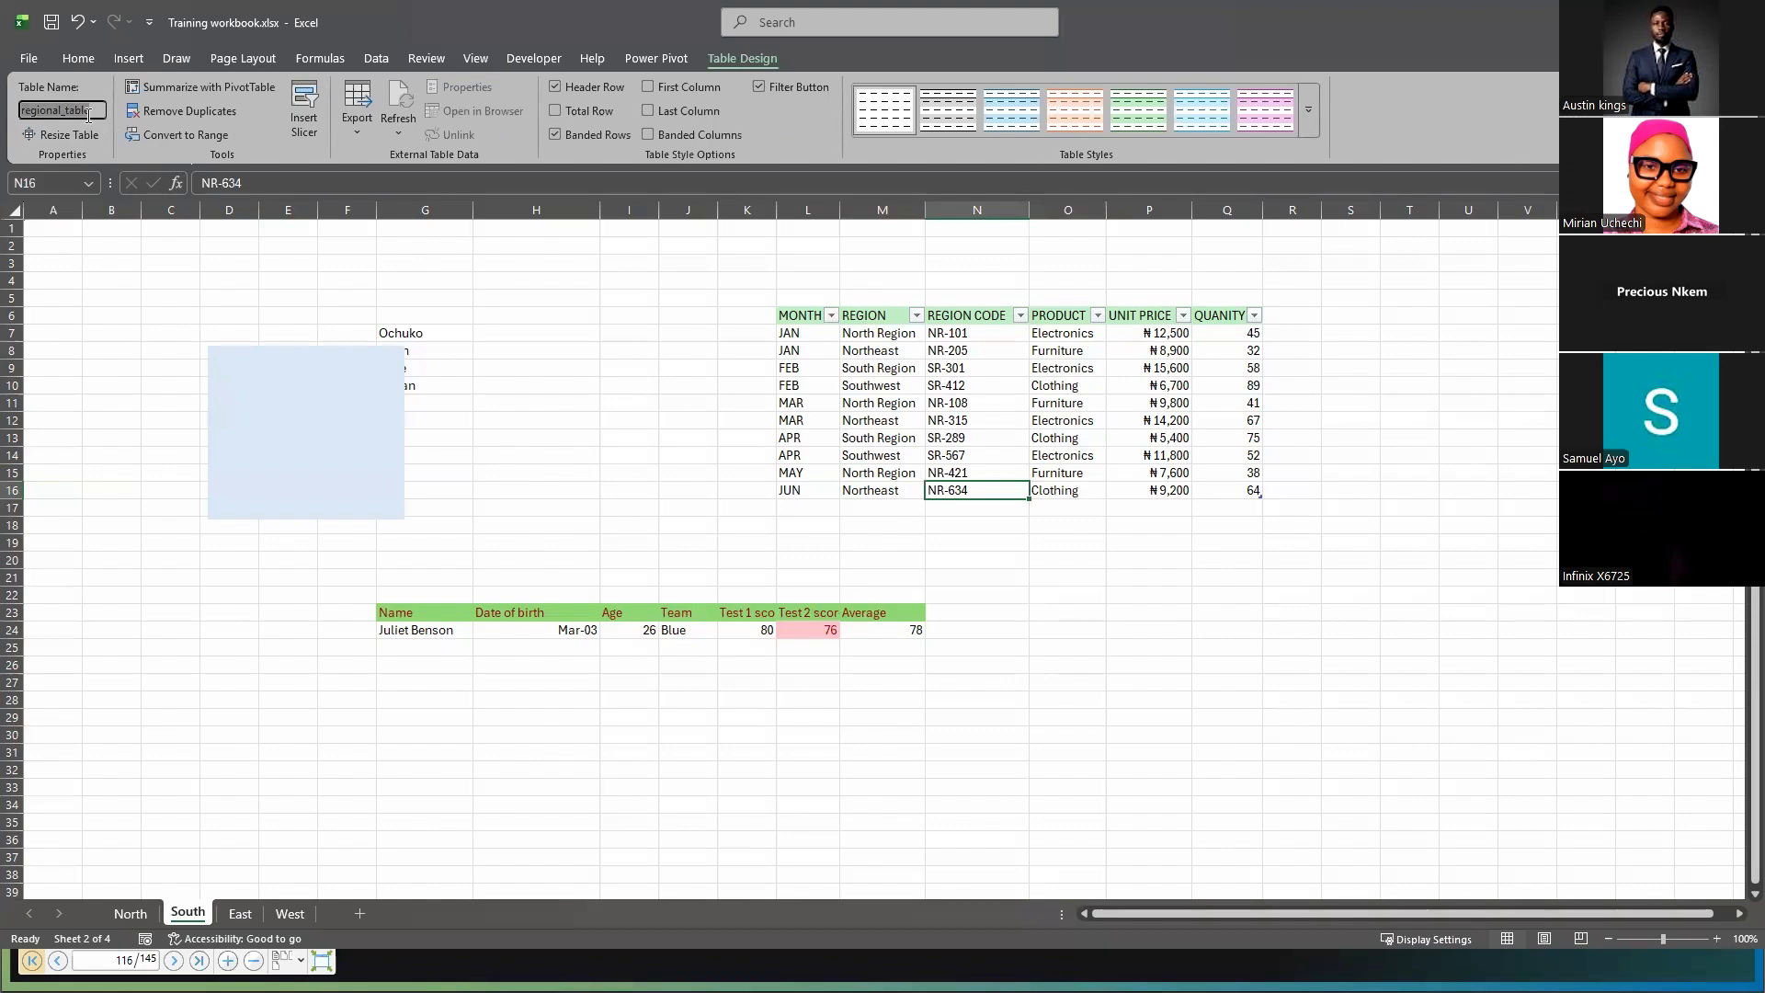
text(regionalTable)
key(Return)
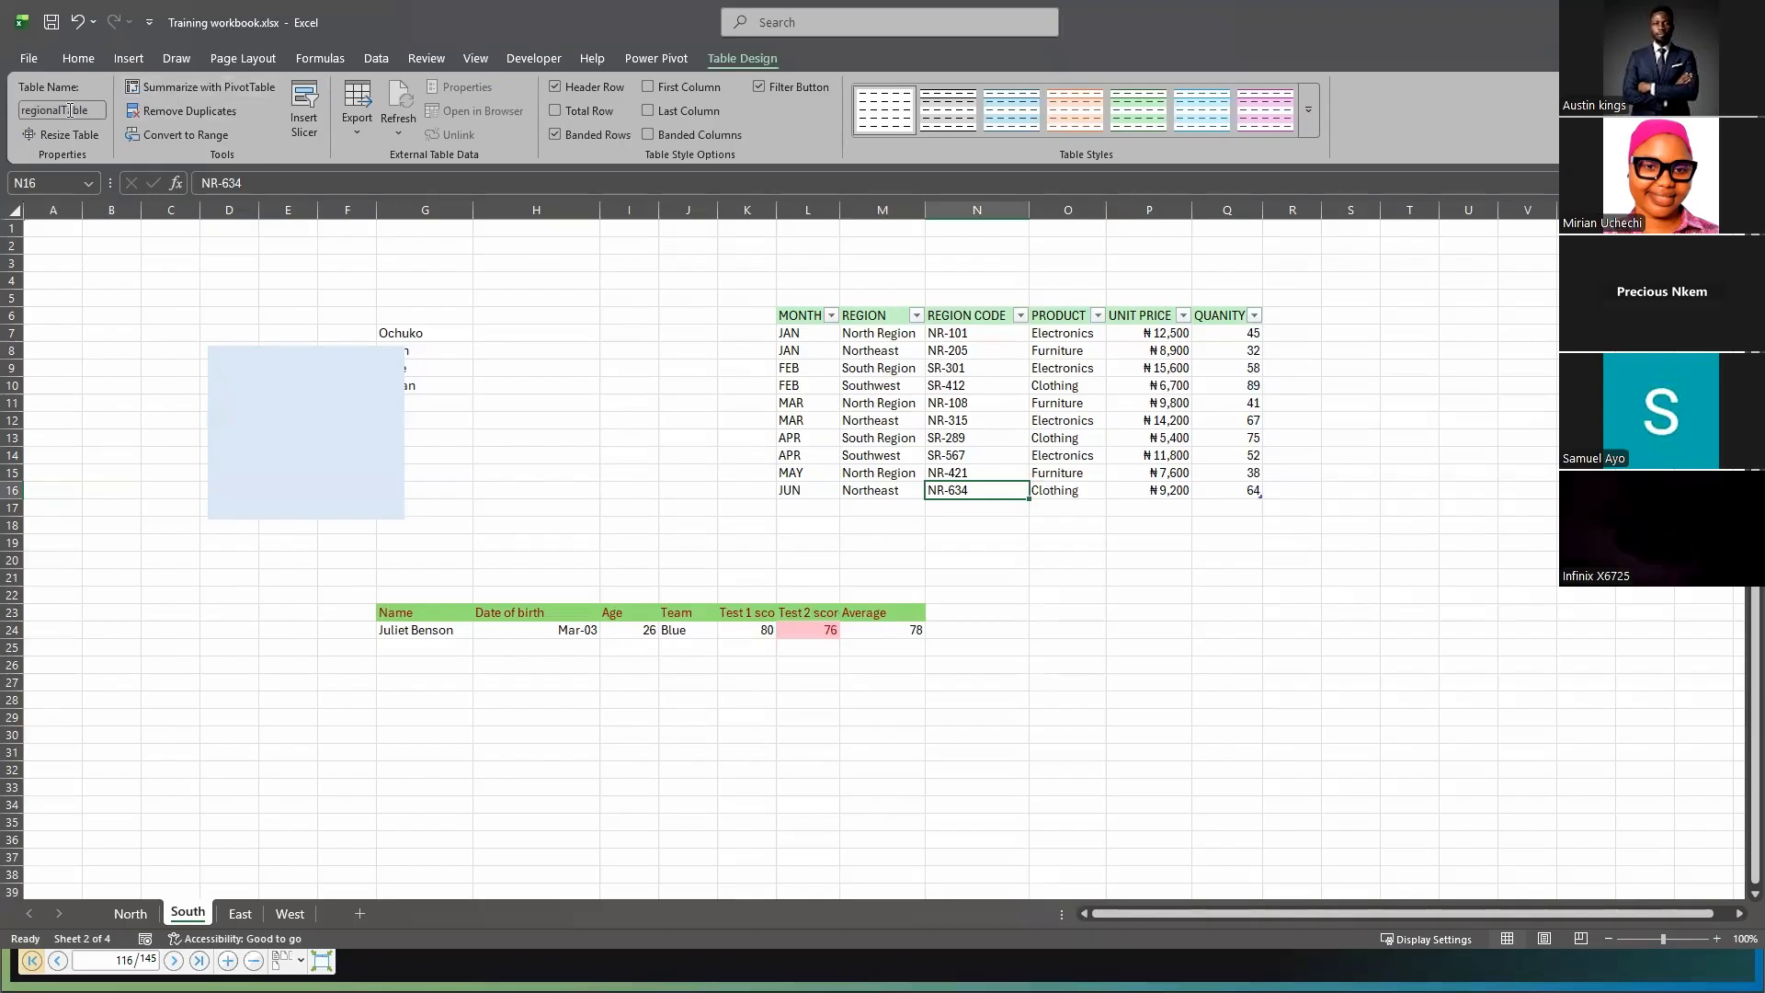
click(158, 385)
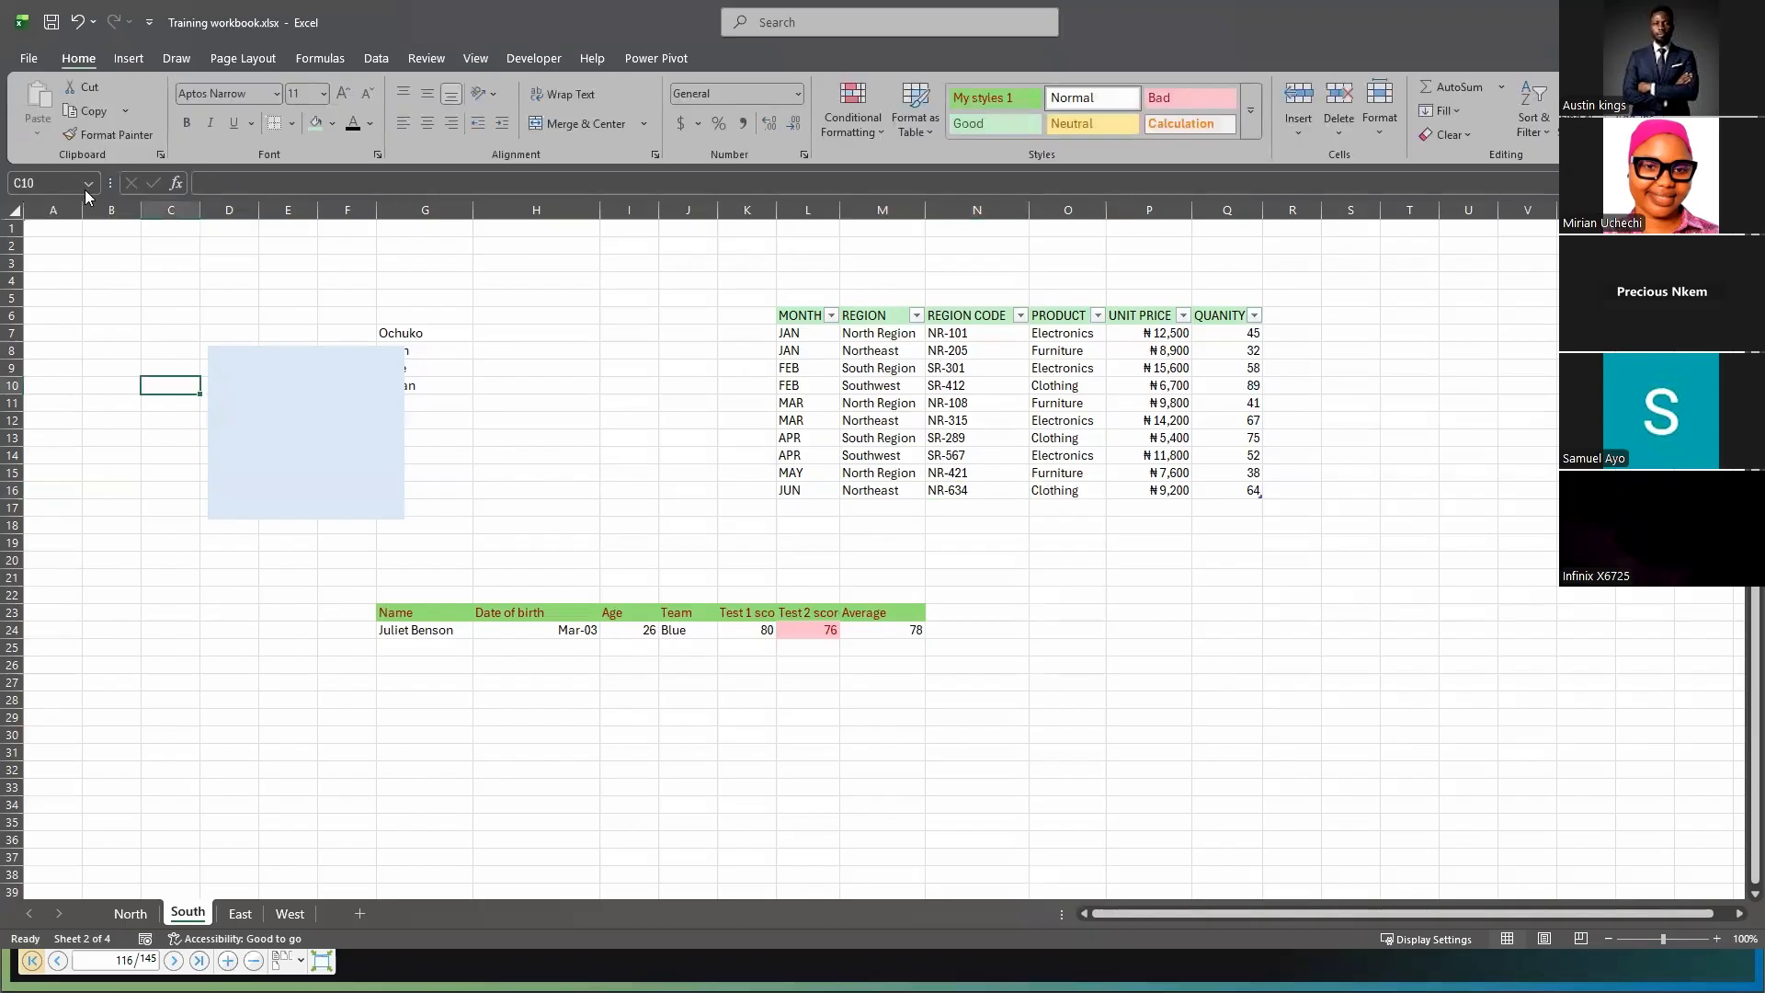
click(89, 183)
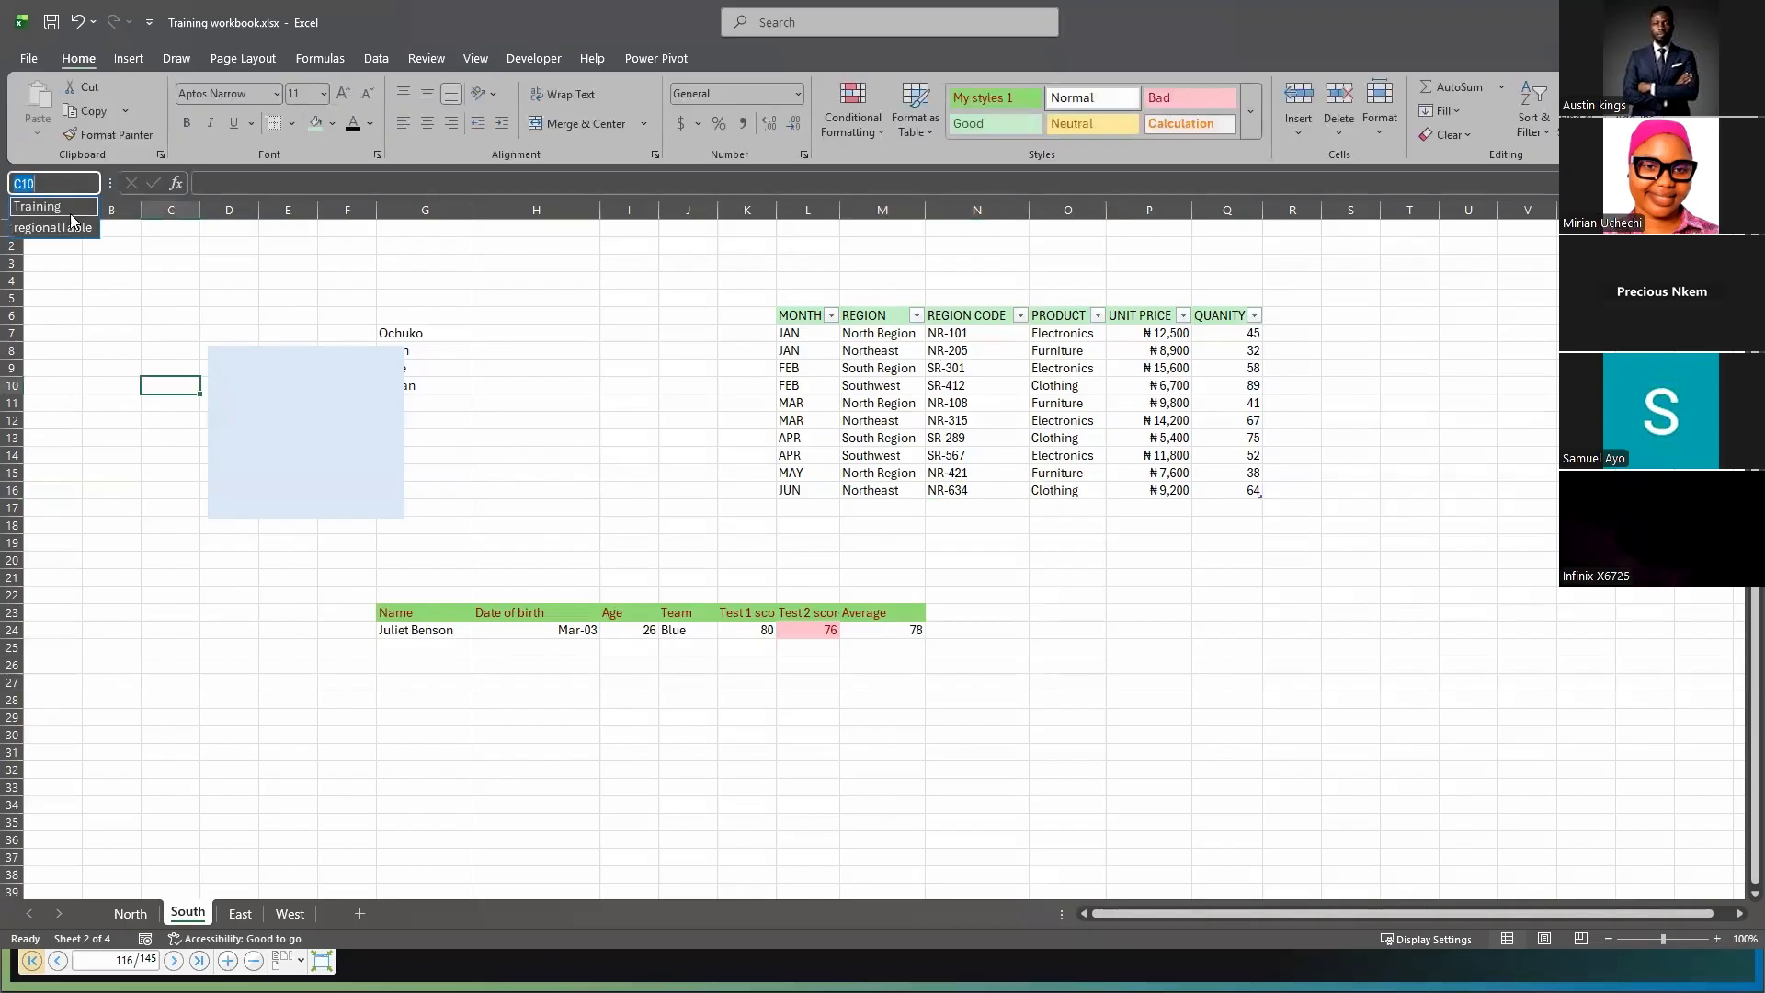
- Rename the regional sales table in Pascal case as RegionalTable
click(914, 420)
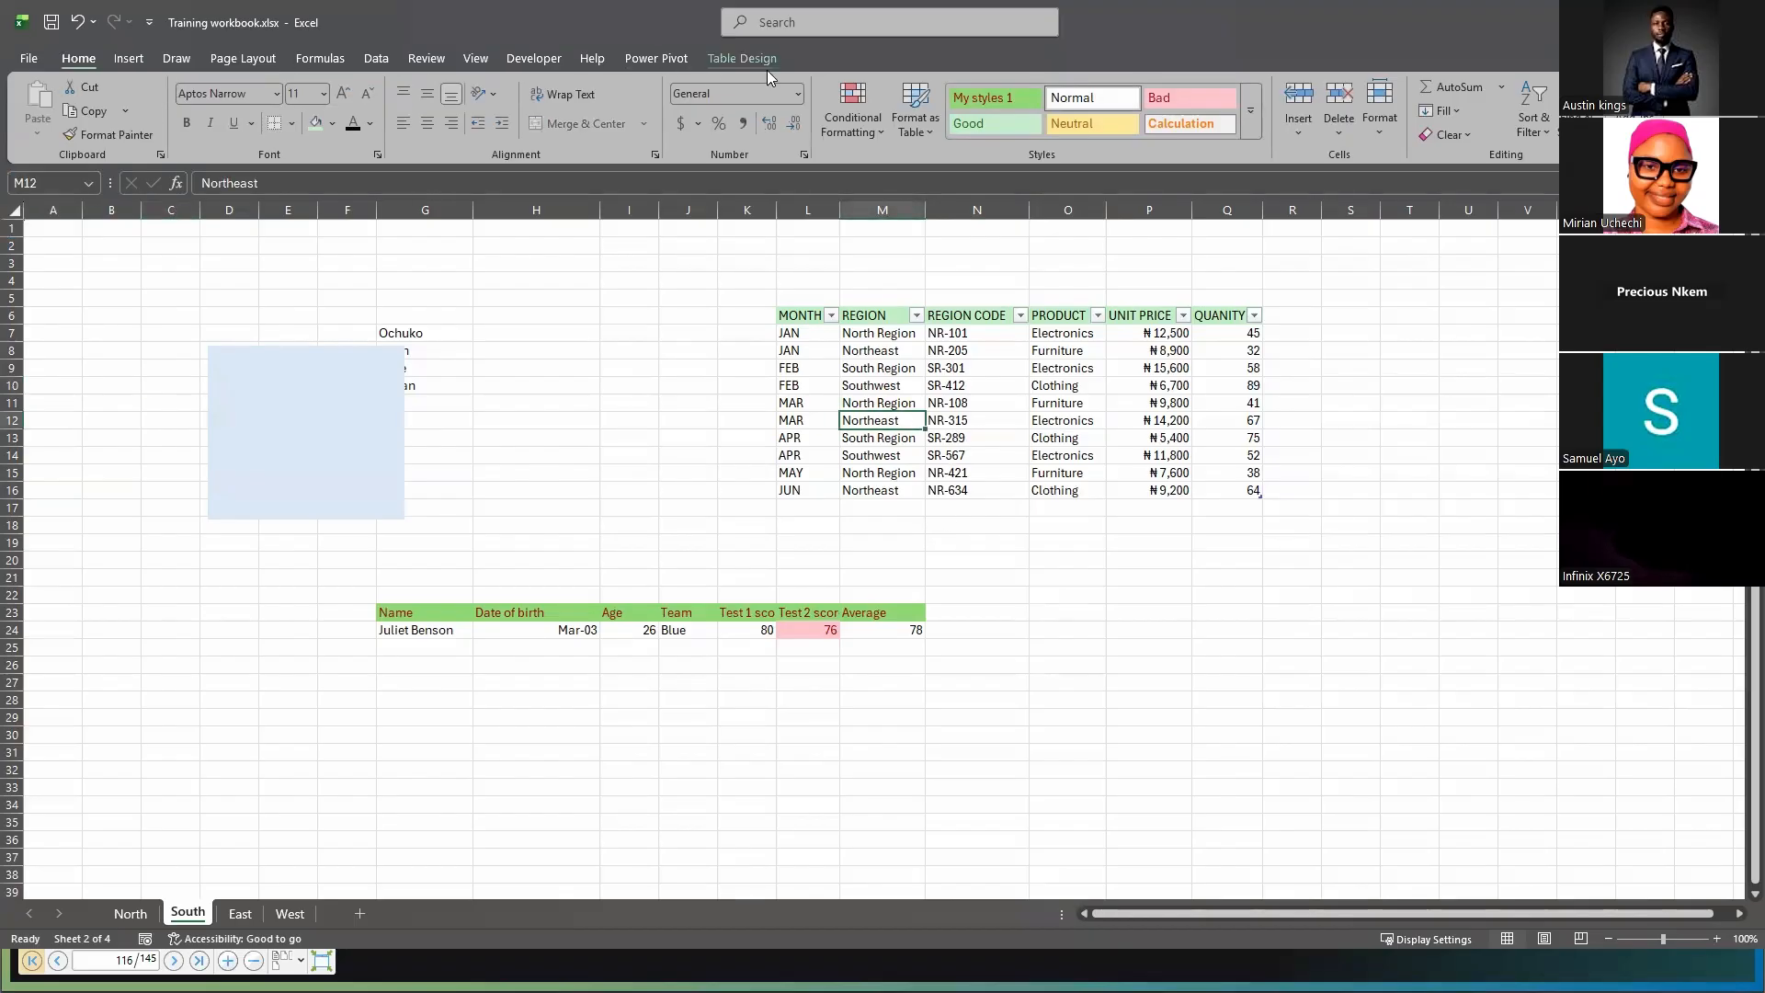
click(743, 59)
click(83, 107)
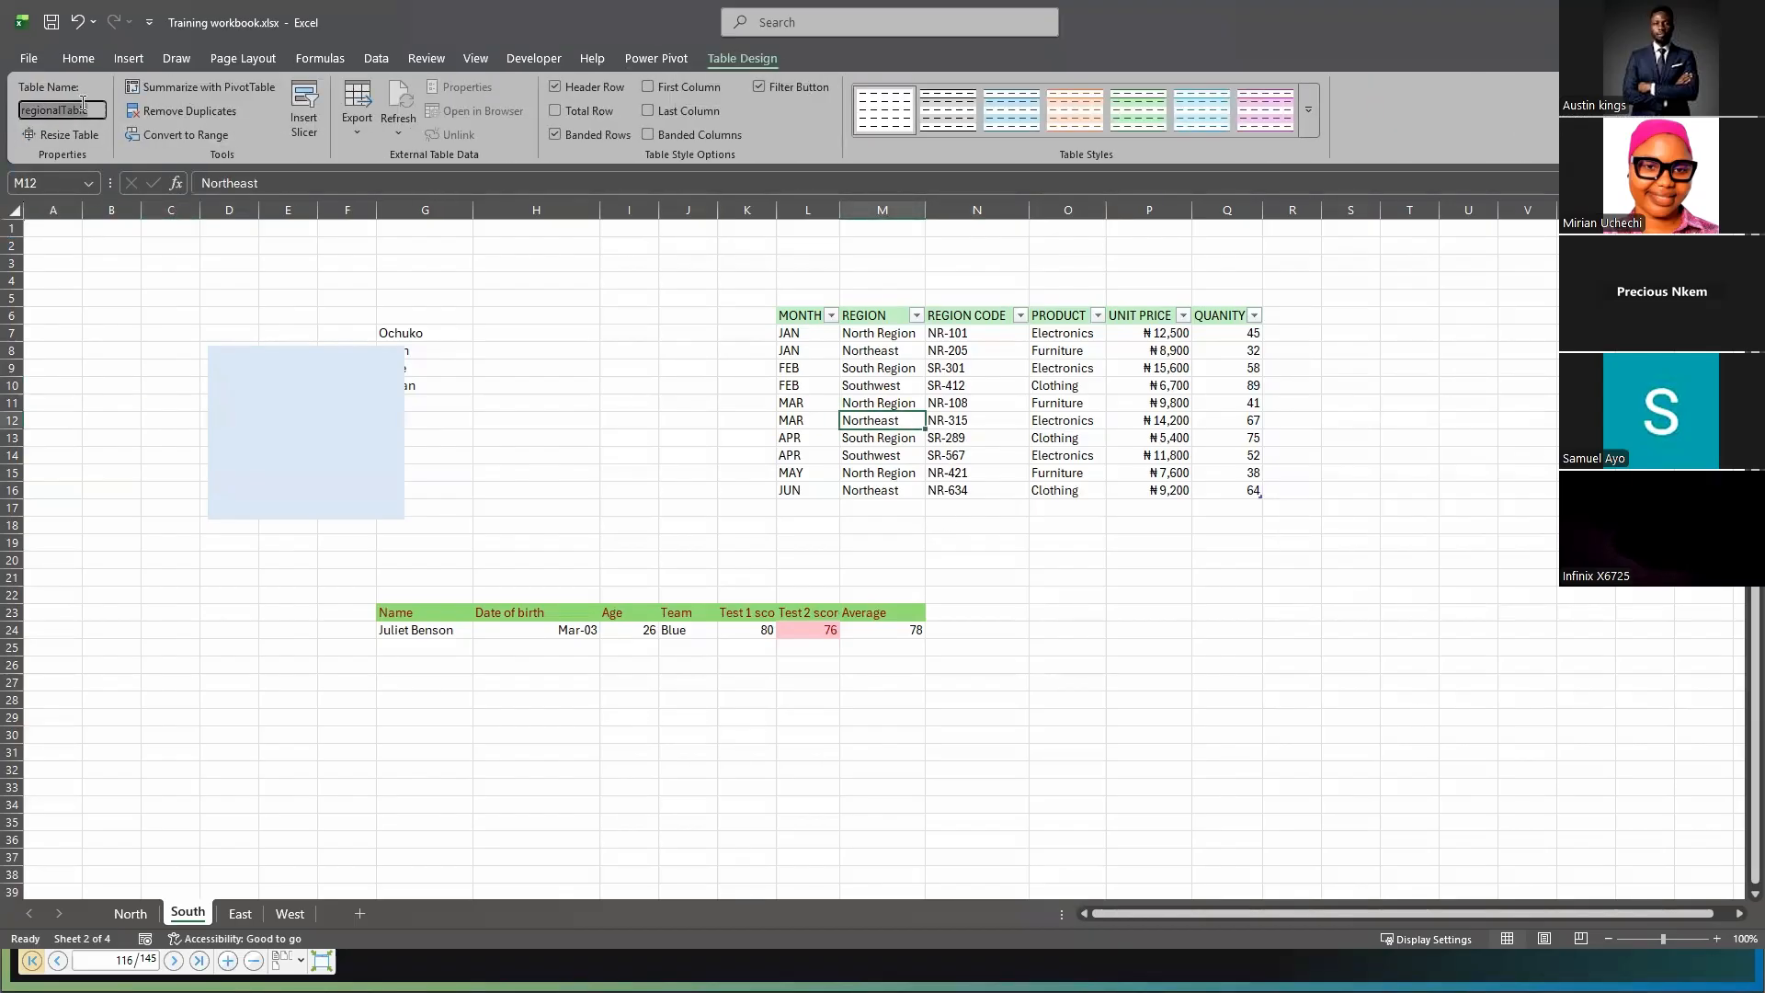
text(RegionalTable)
key(Return)
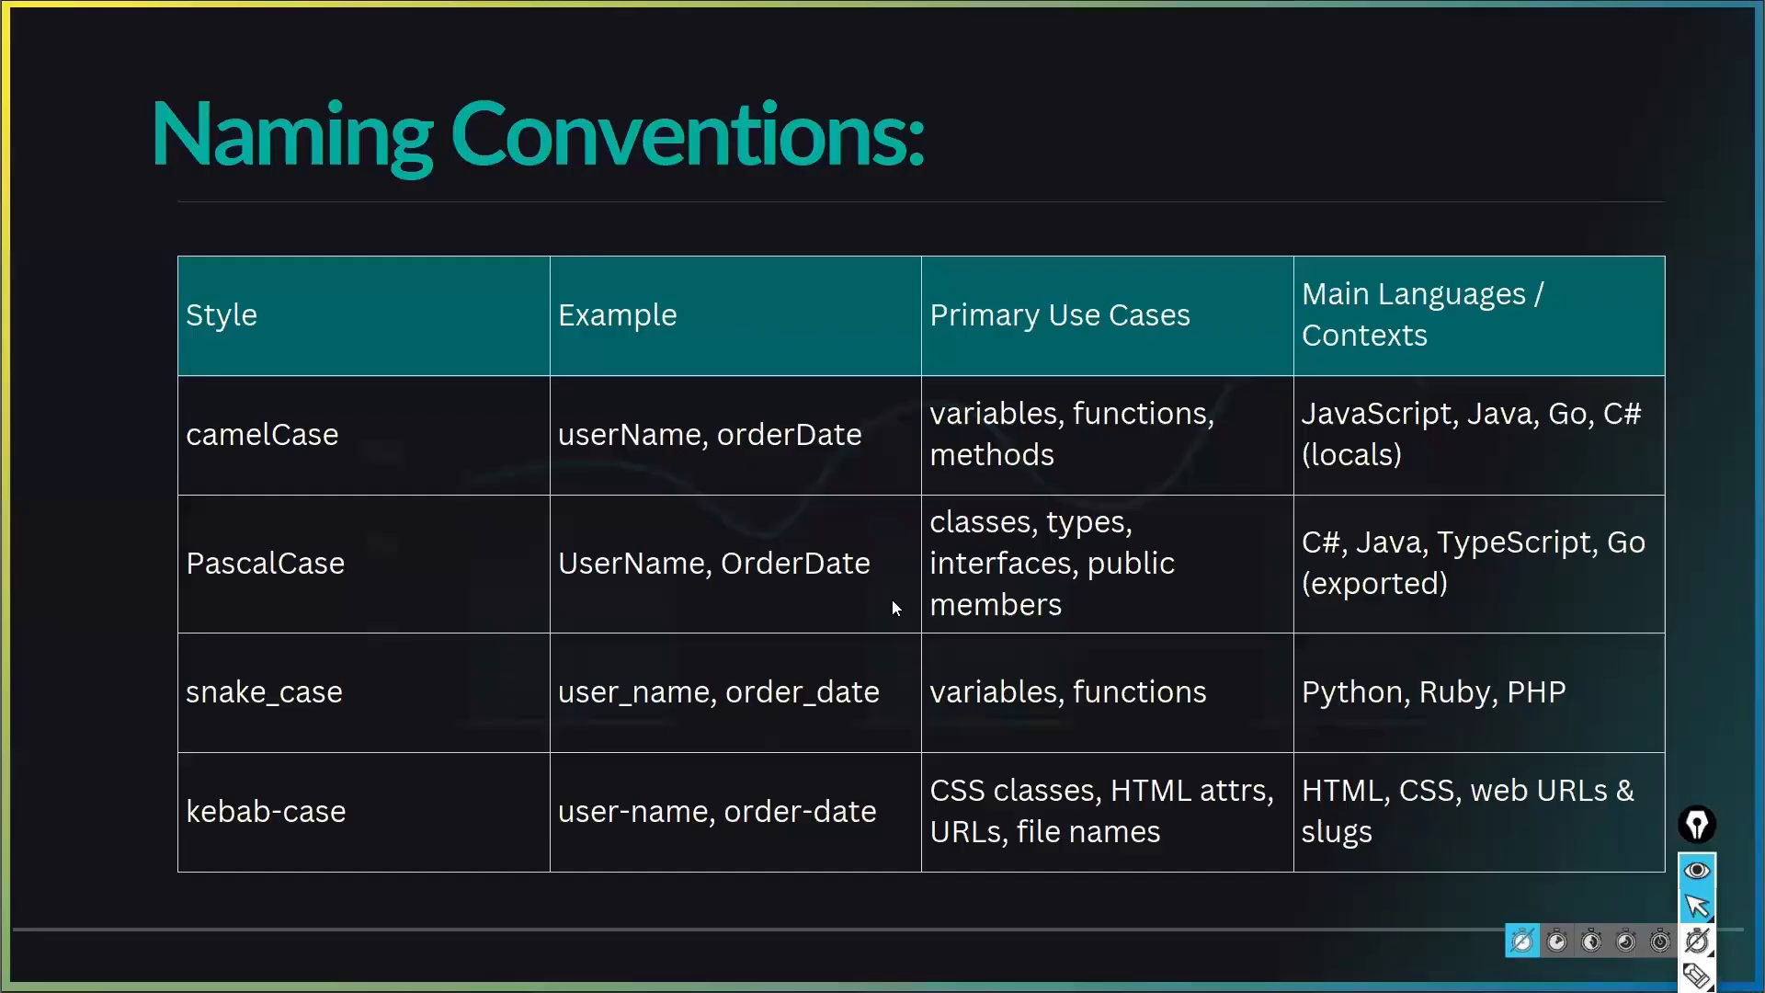
- Advance the slideshow from the Naming Conventions slide to the Naming Worksheets slide
key(Right)
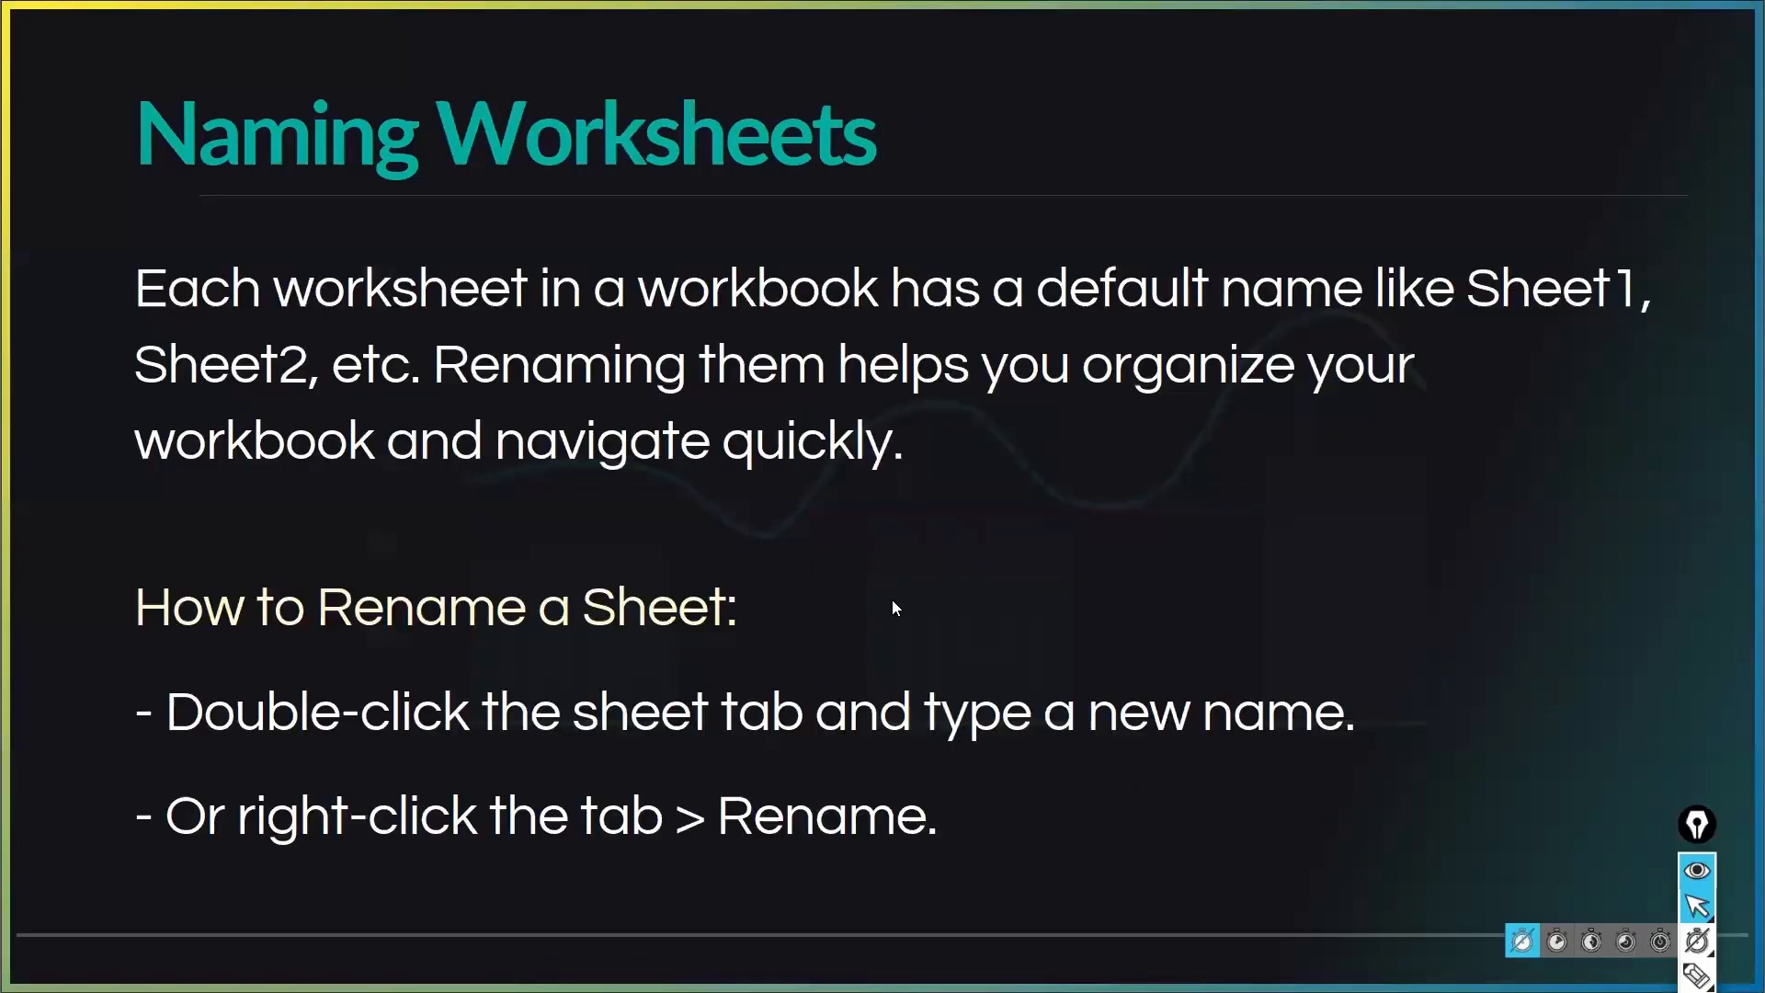
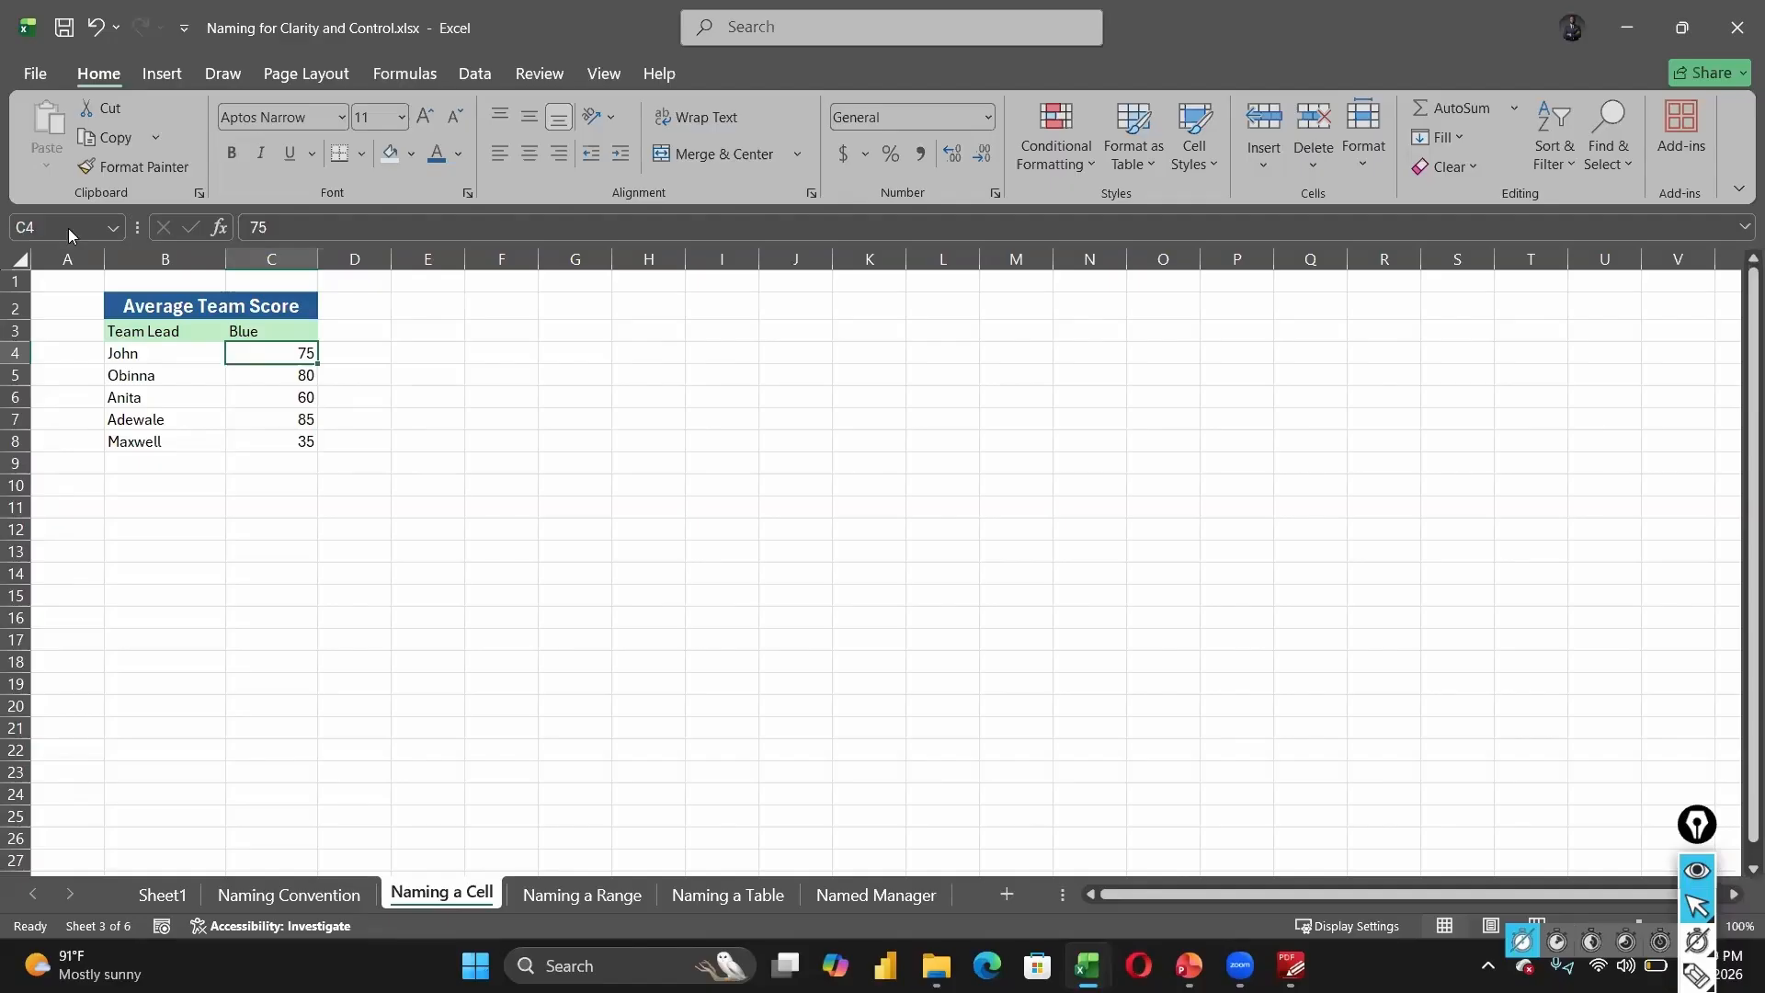
- On the Naming a Cell sheet, give score cell C4 the first name of the team lead listed in B4
click(69, 230)
text(Joh)
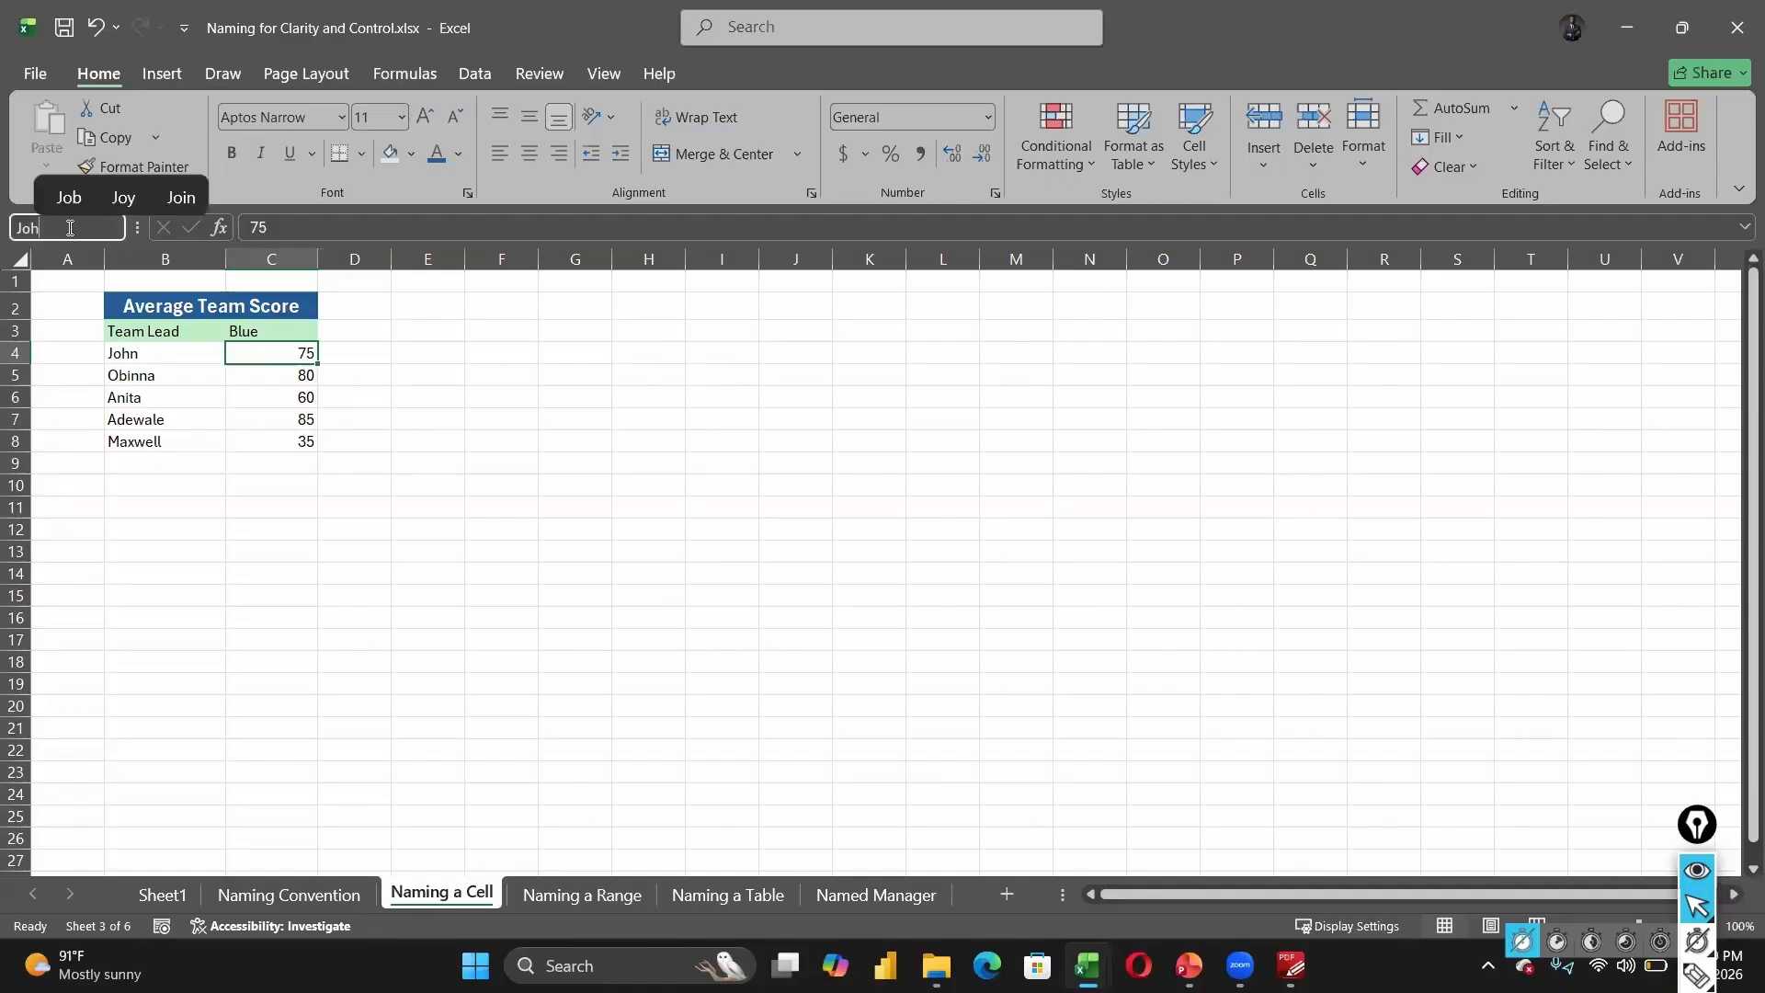
click(297, 355)
click(297, 355)
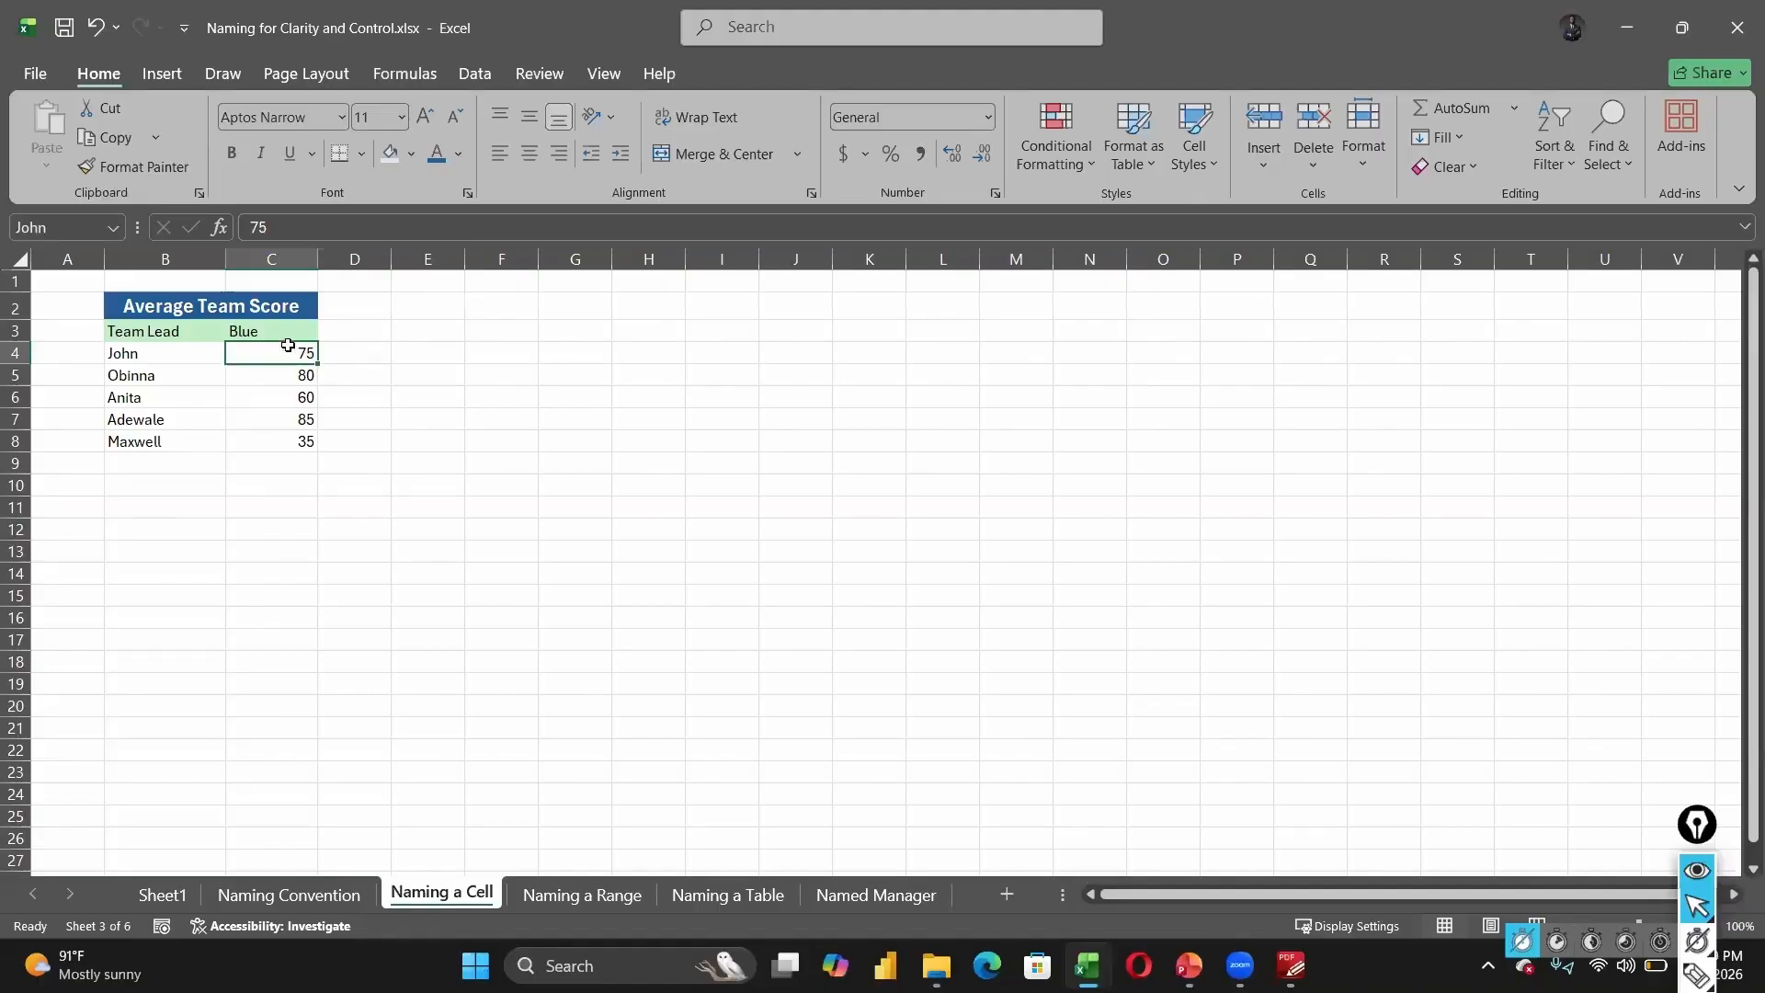
- Enter a formula in I9 that references the score in C4 by its defined name
click(722, 460)
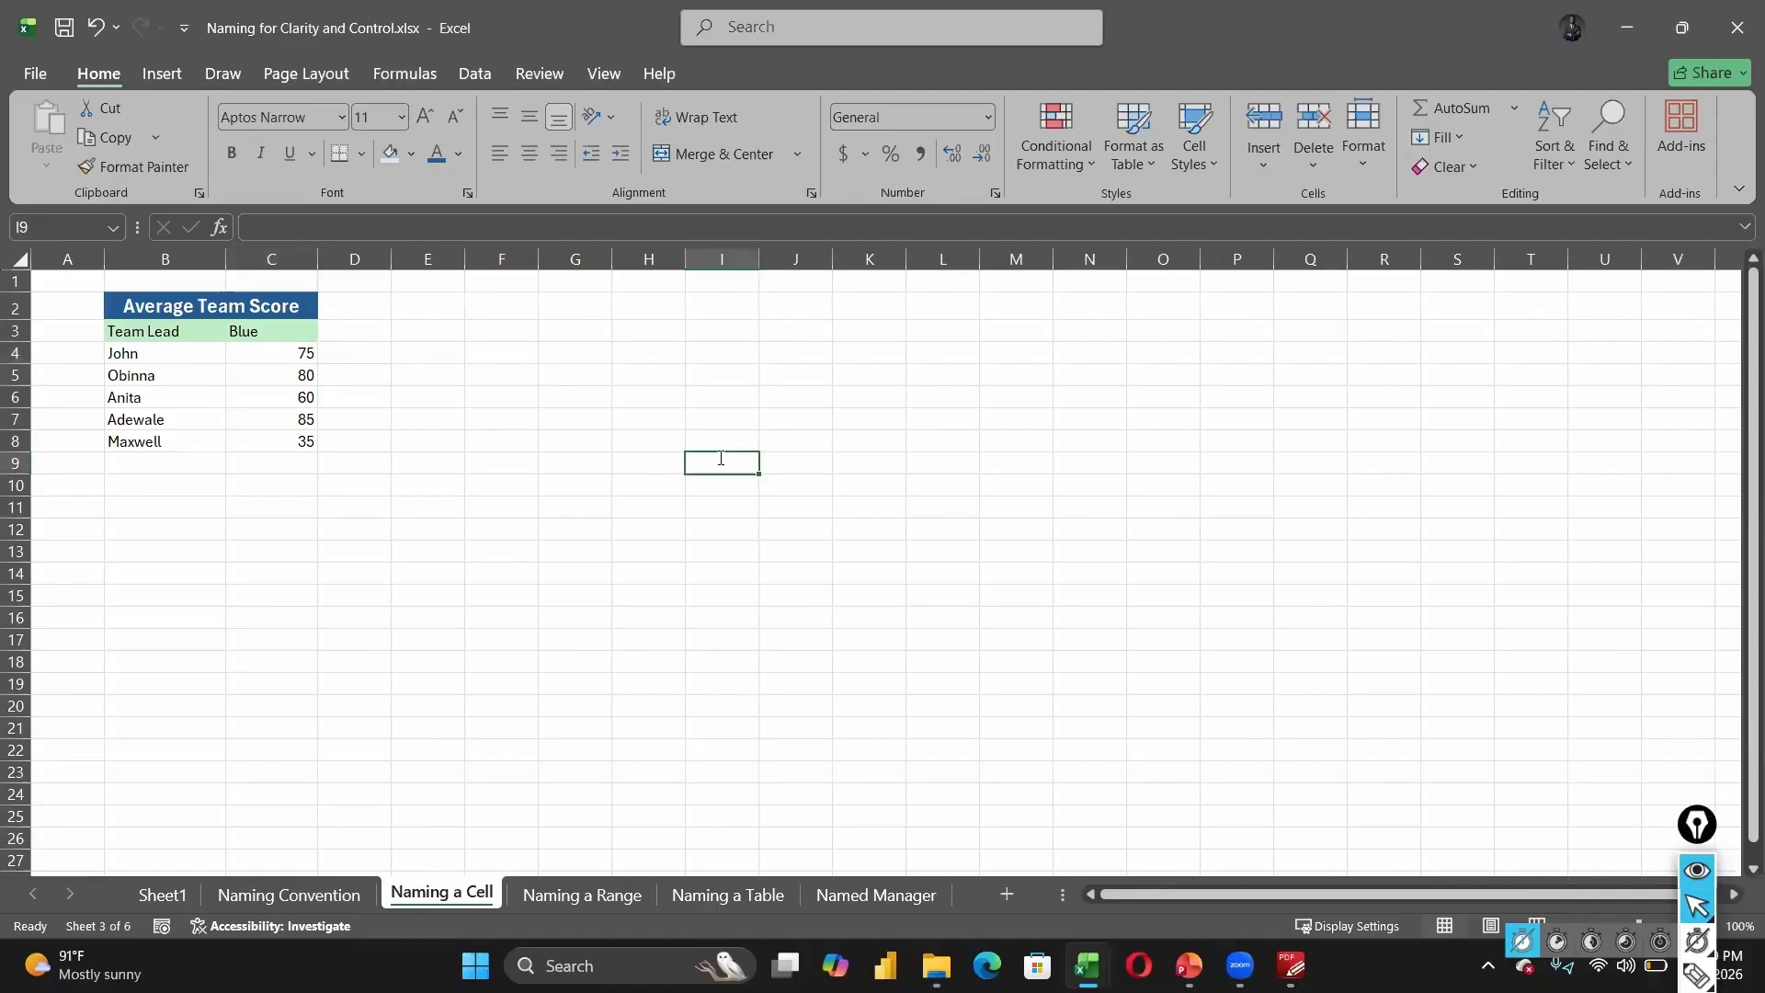
text(=jo)
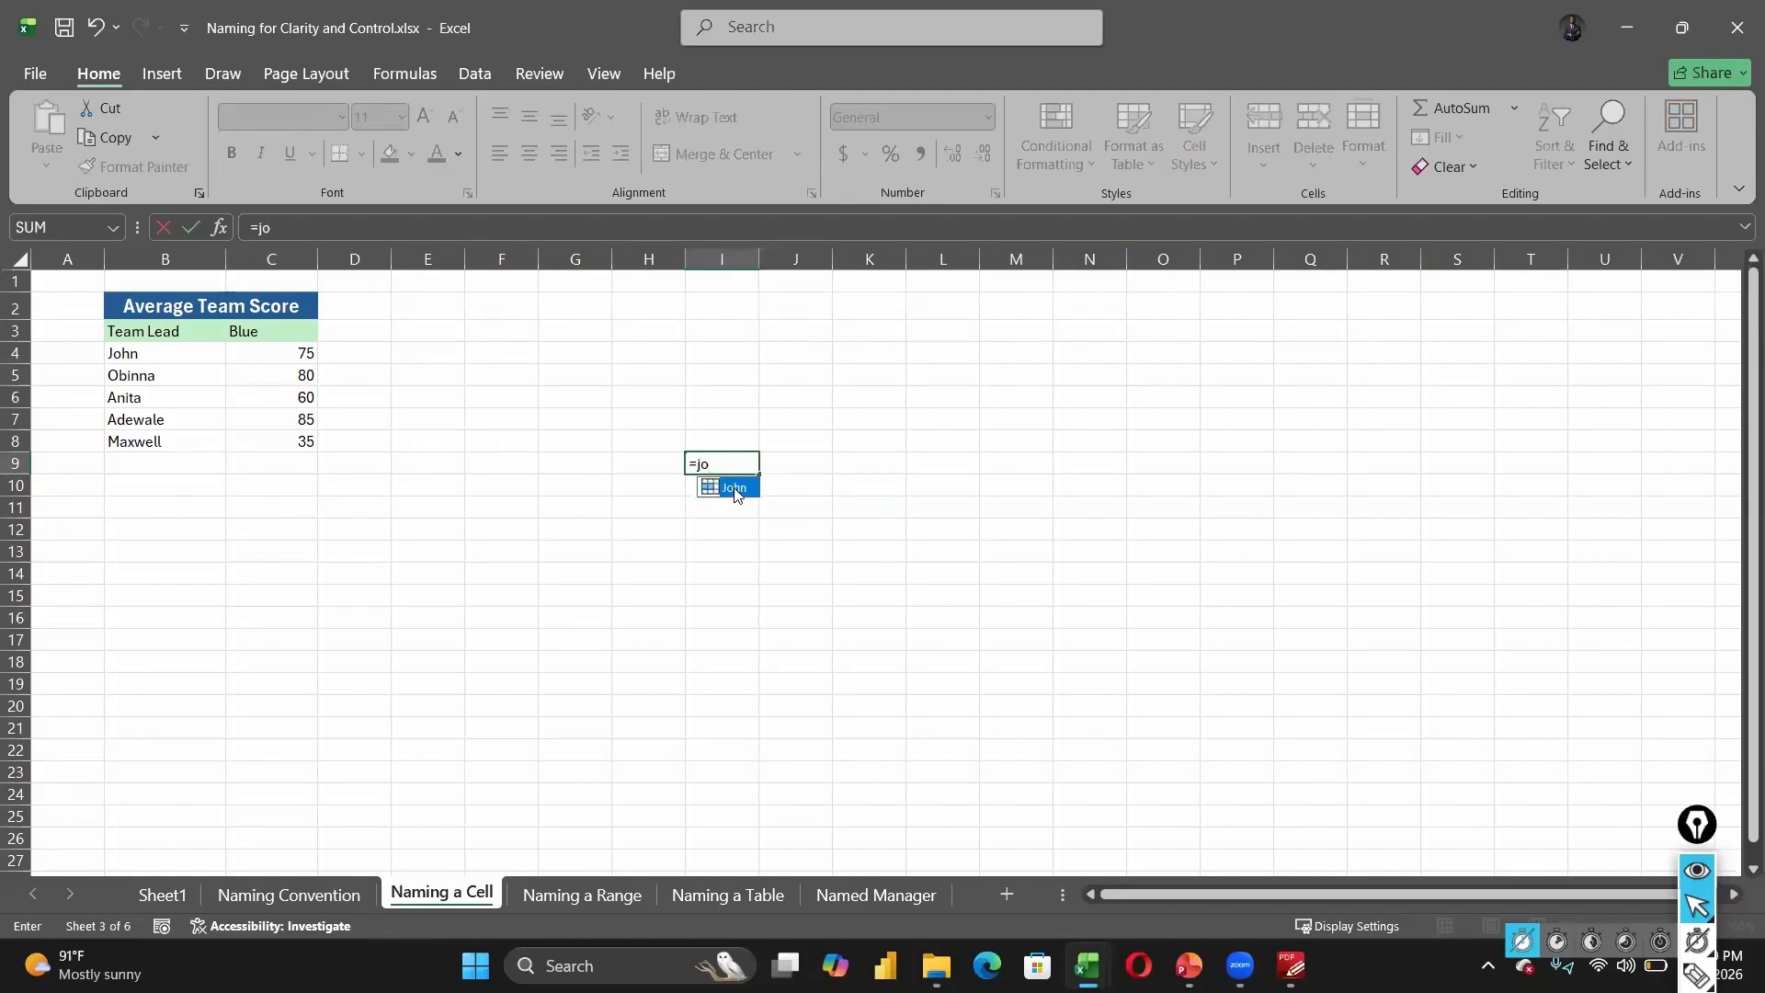
text(hn)
key(Return)
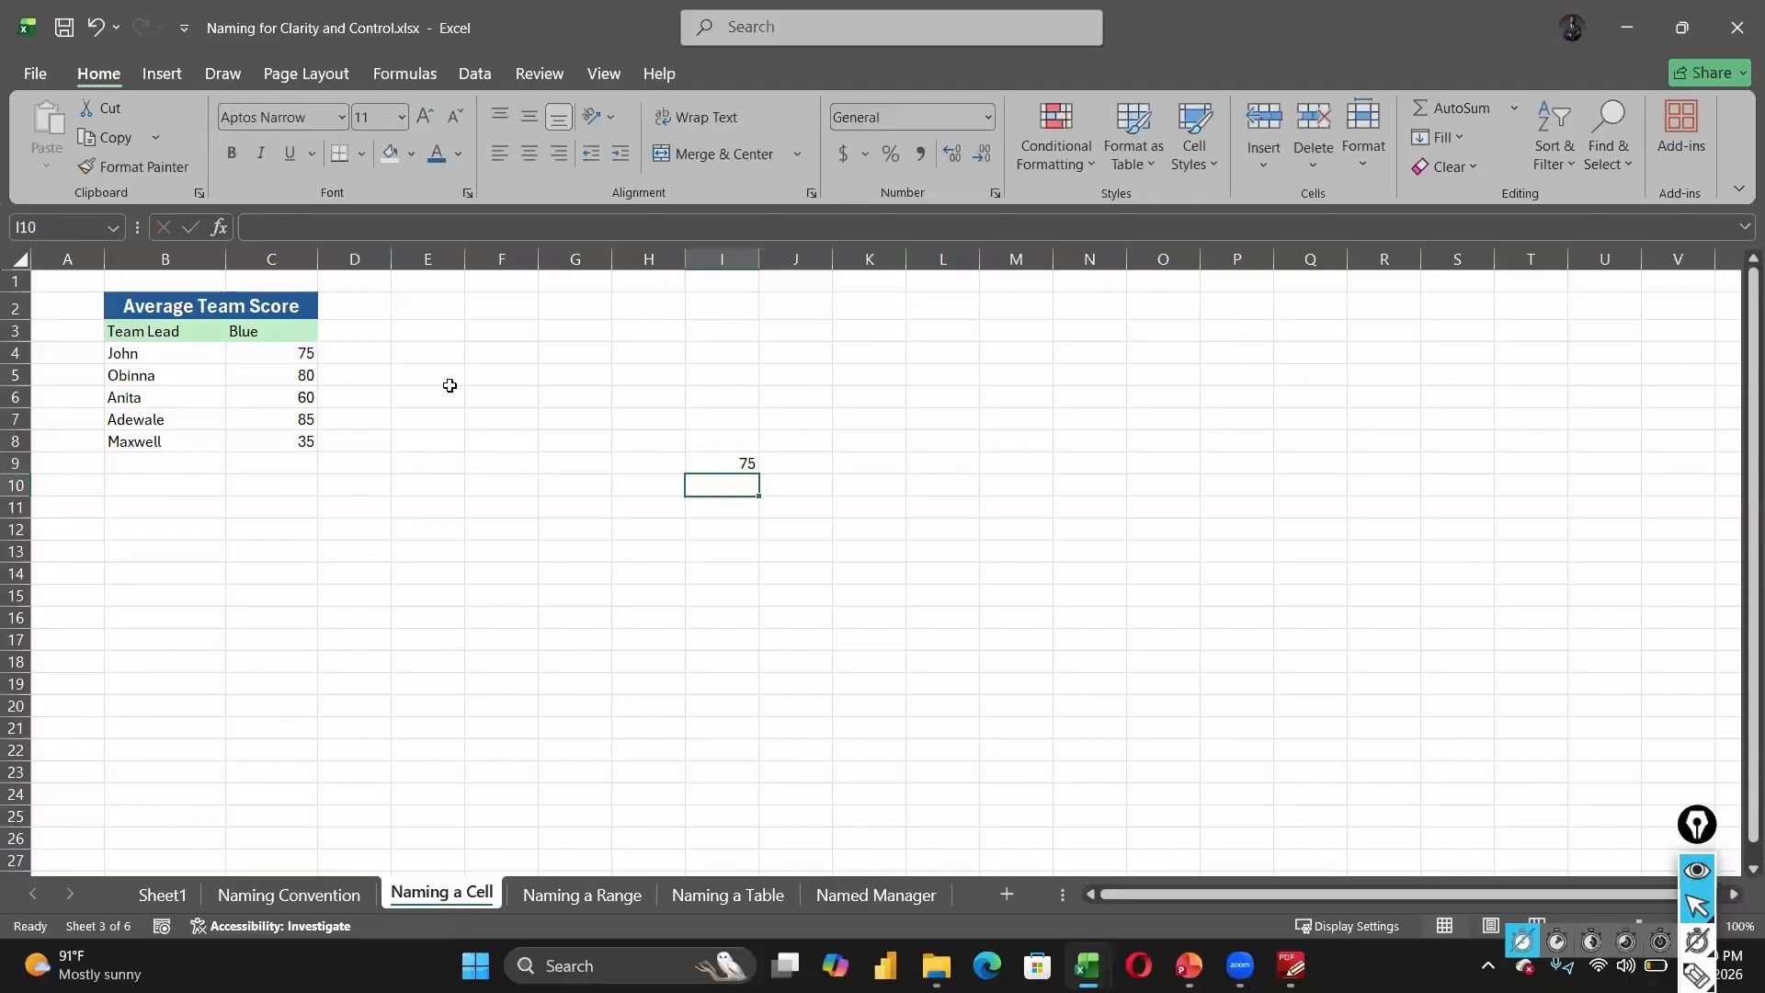
key(Up)
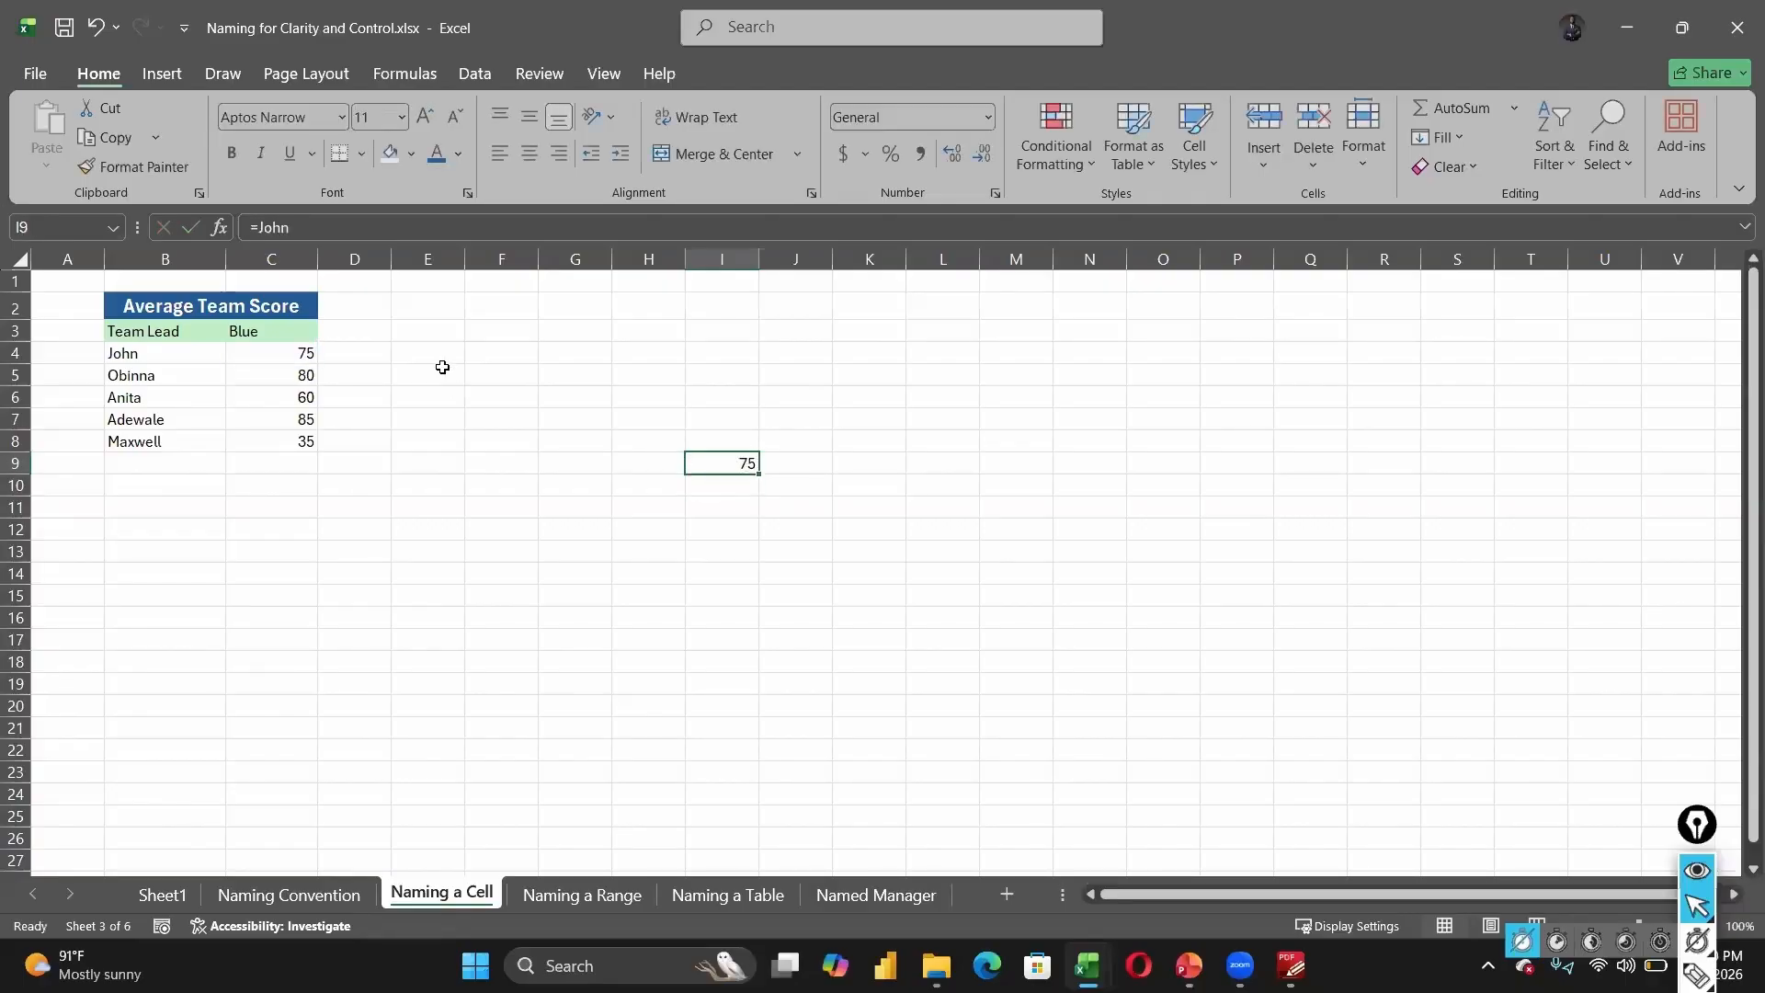
- Compare how the named cell C4 and the unnamed cell C5 are identified
click(290, 351)
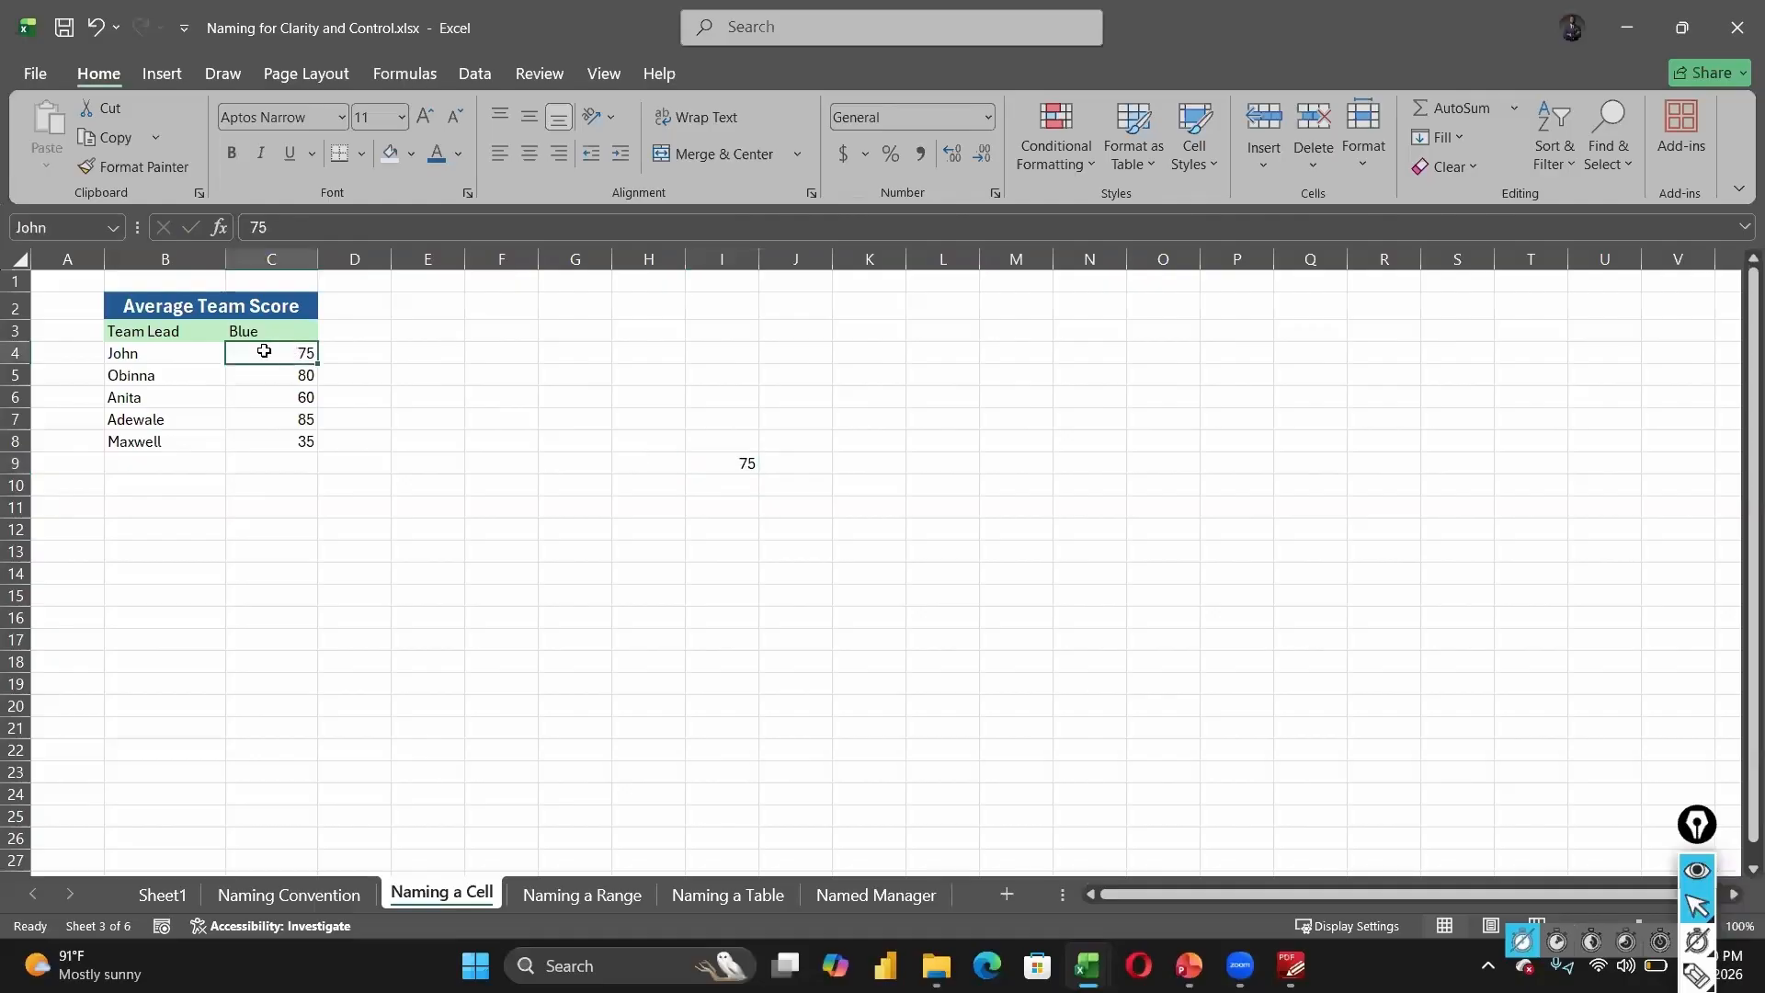
key(Down)
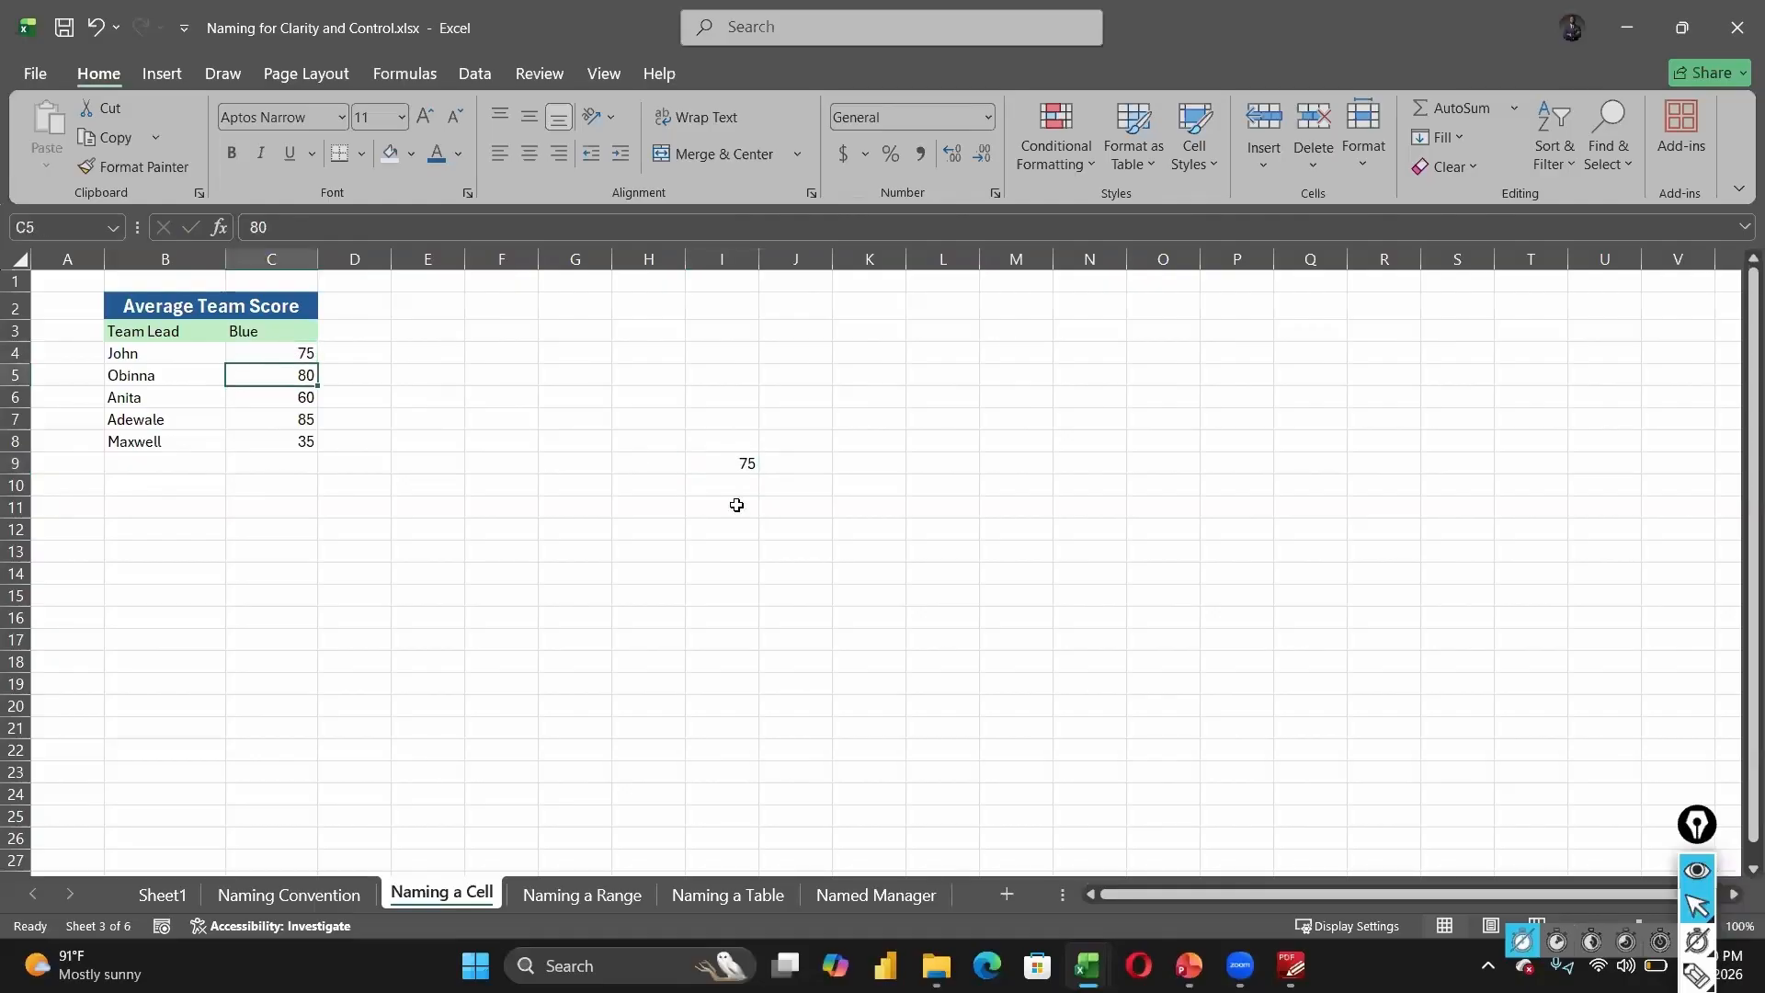
click(715, 477)
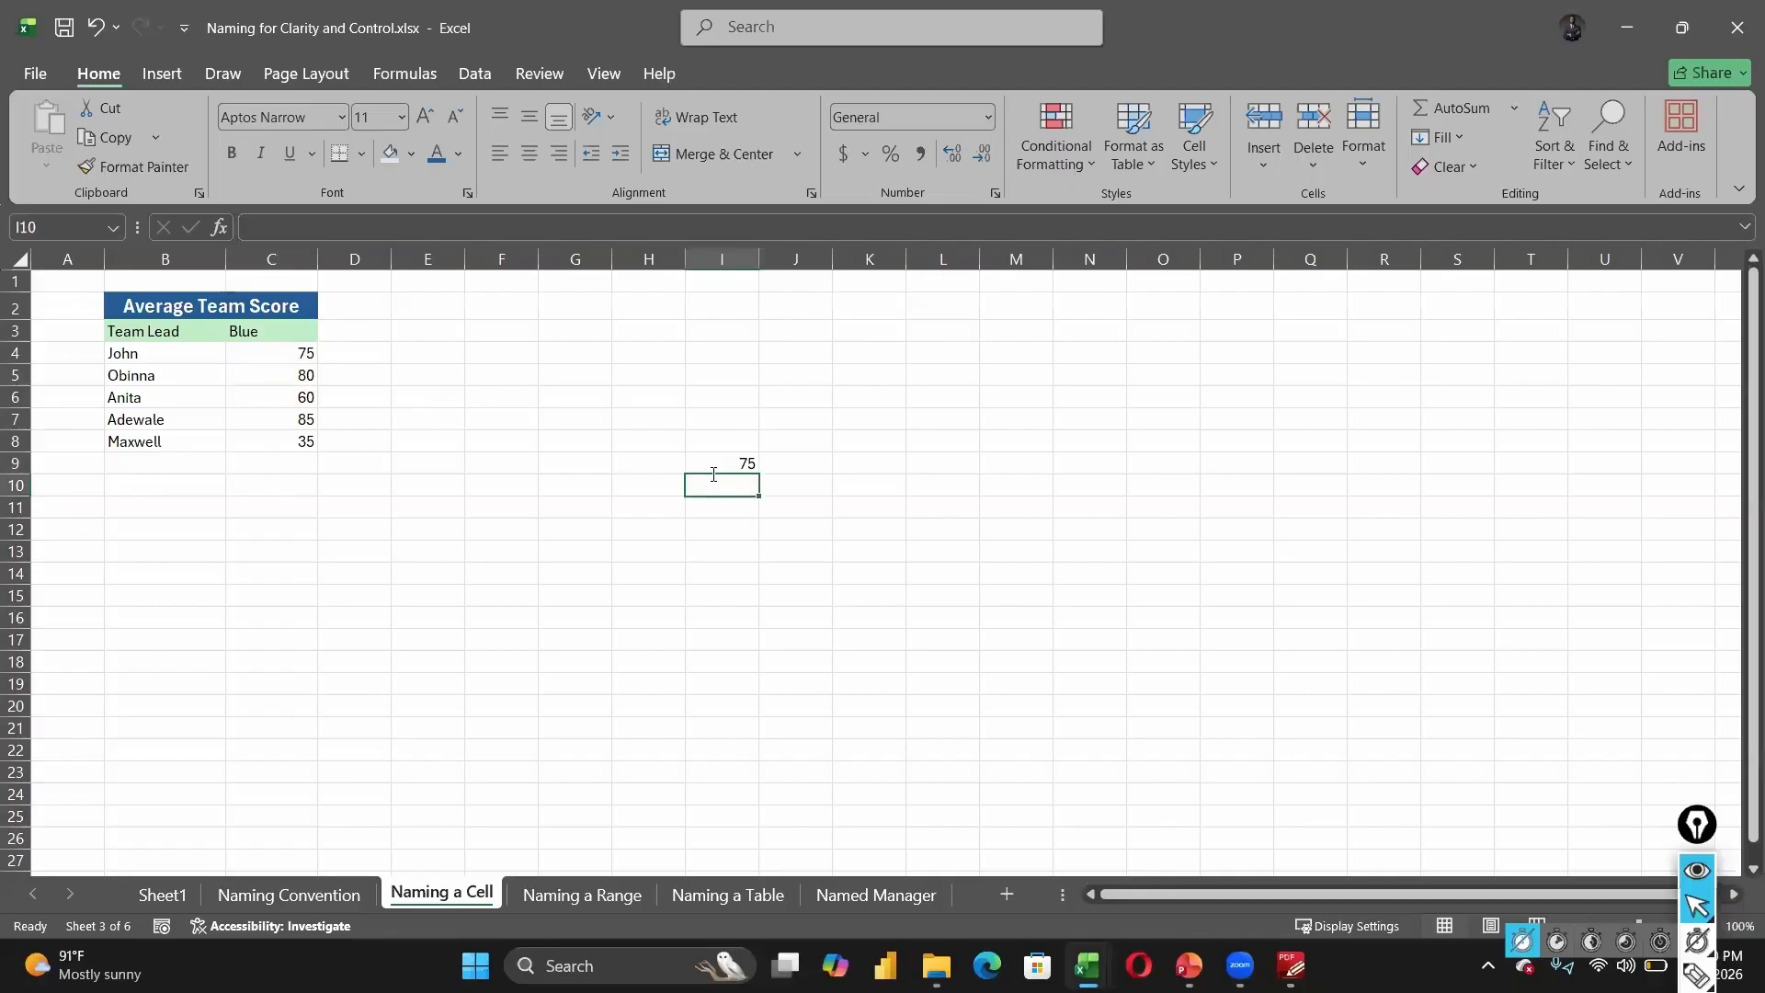
- Enter the formula =C5 in I10 to reference the unnamed score cell by its address
text(=c)
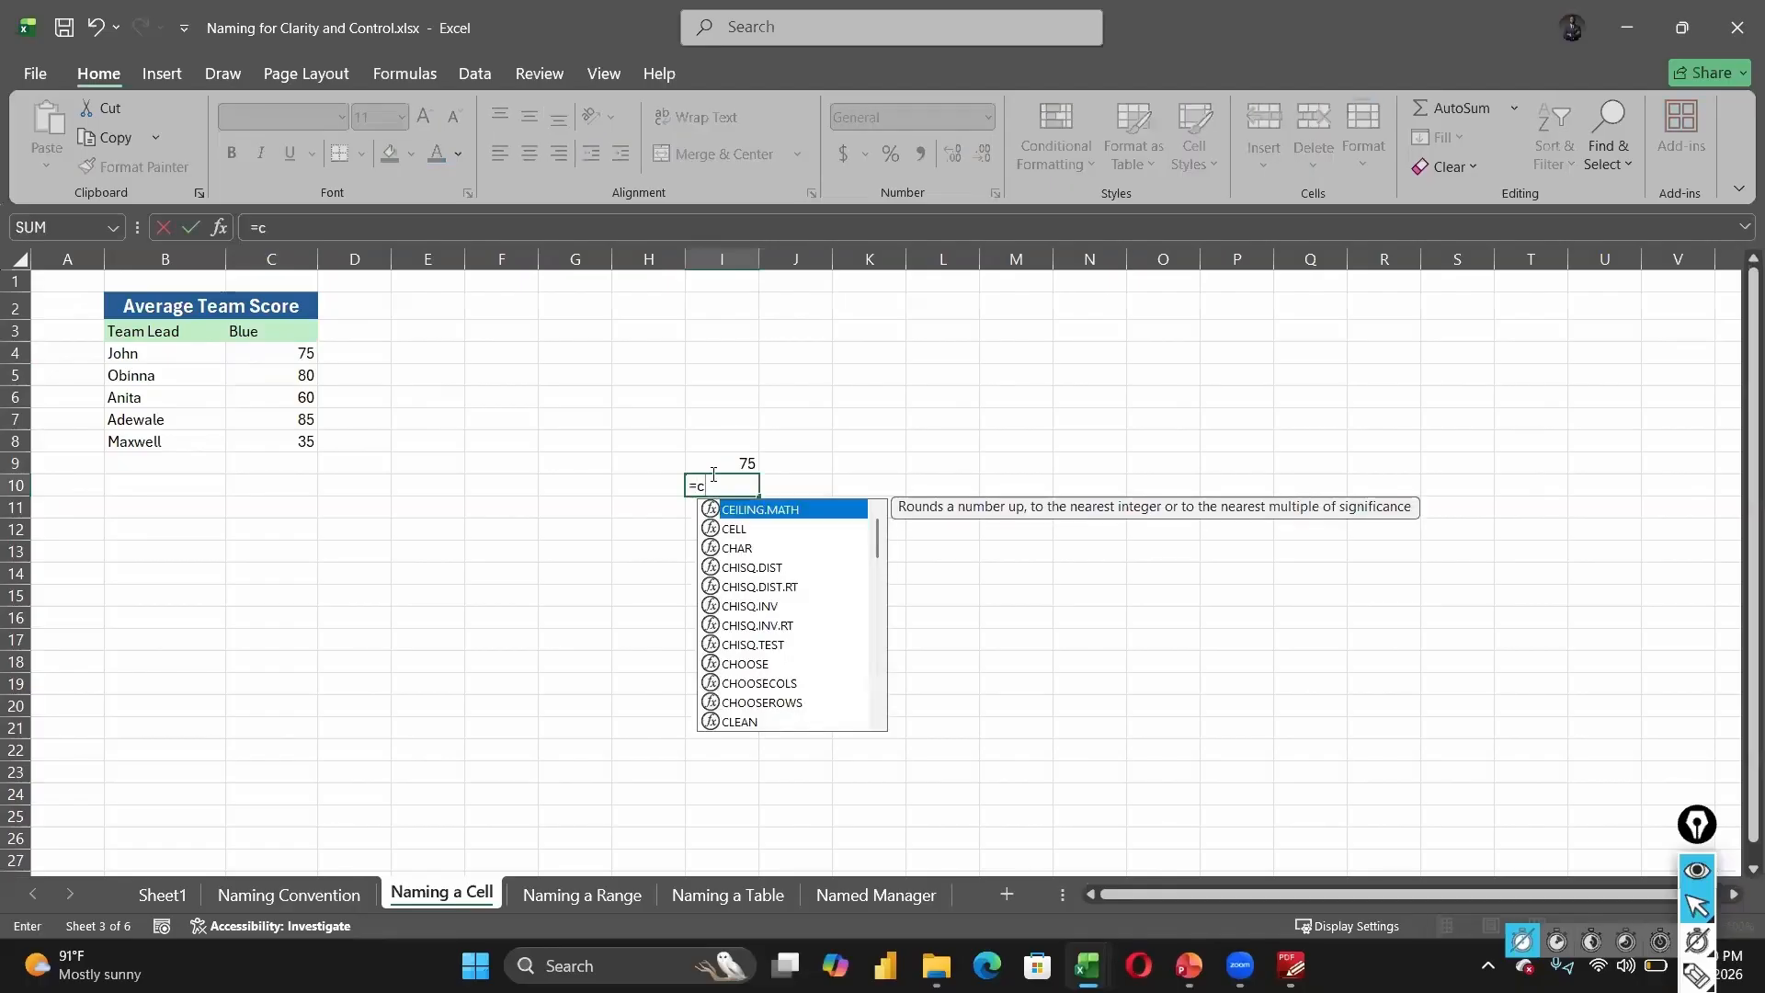
key(BackSpace)
text(C5)
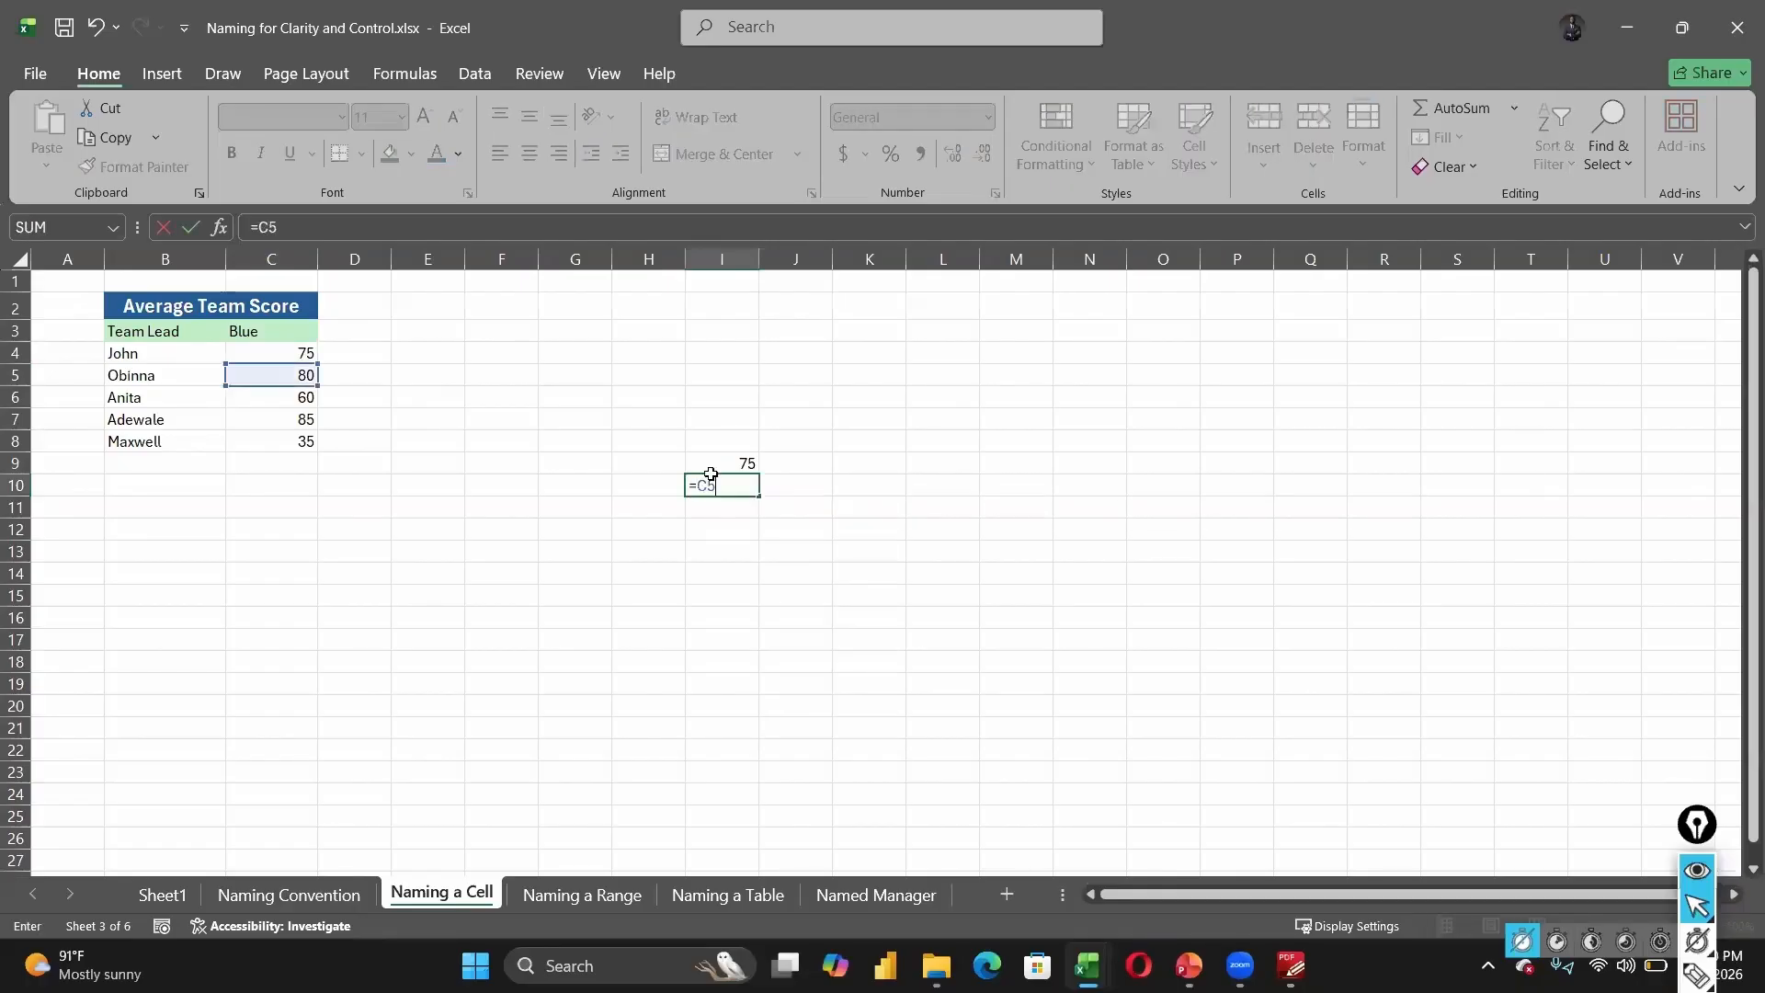
key(Return)
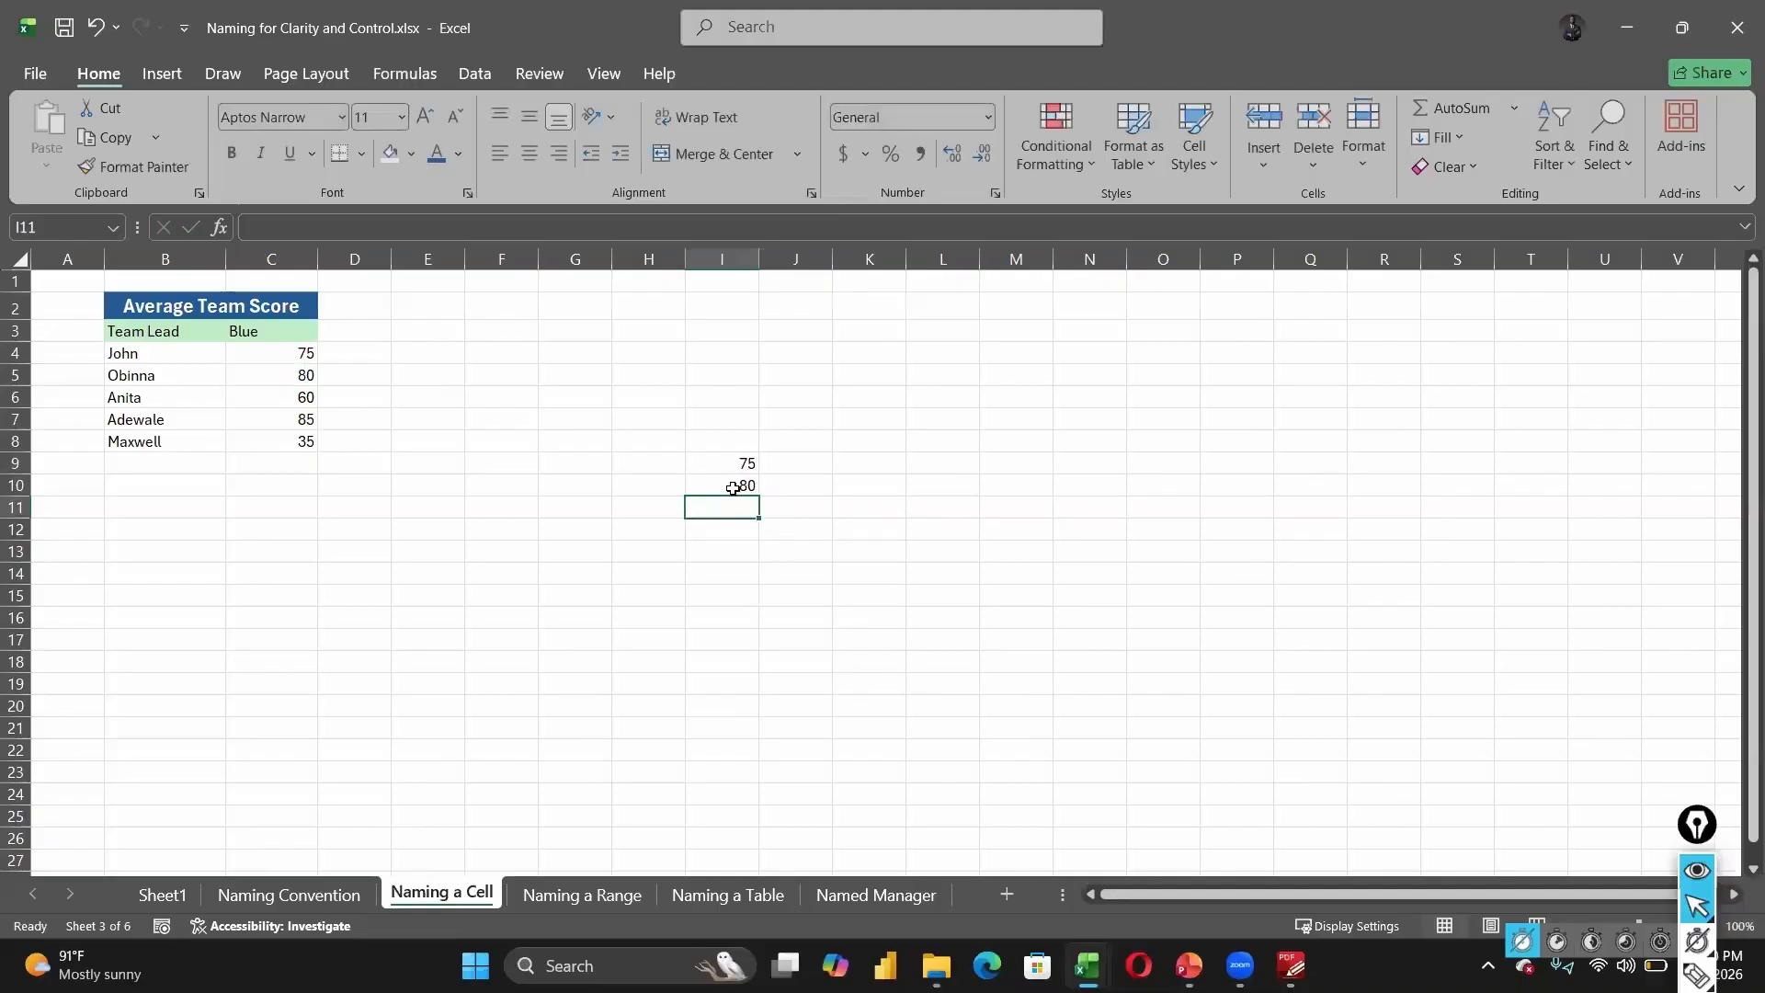
- Compare the formulas in I9 and I10 with the score cells C4 and C5 they refer to
key(Up)
key(ctrl+bracketleft)
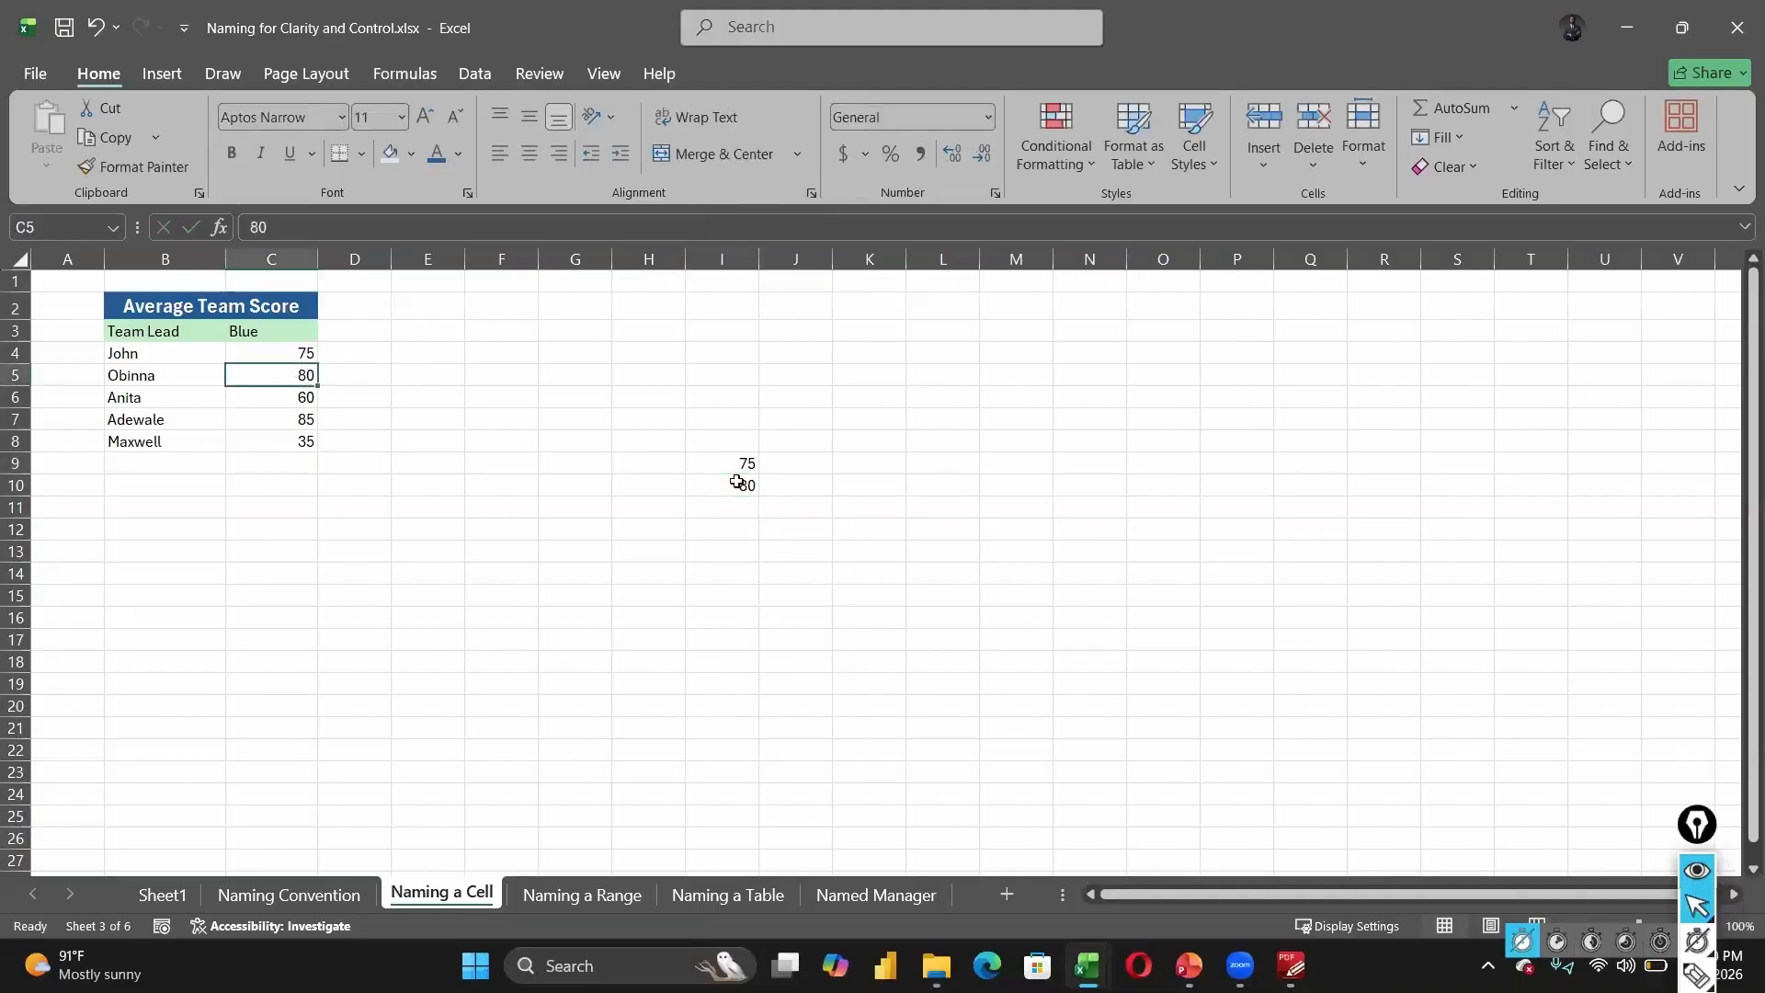
key(F5)
key(Return)
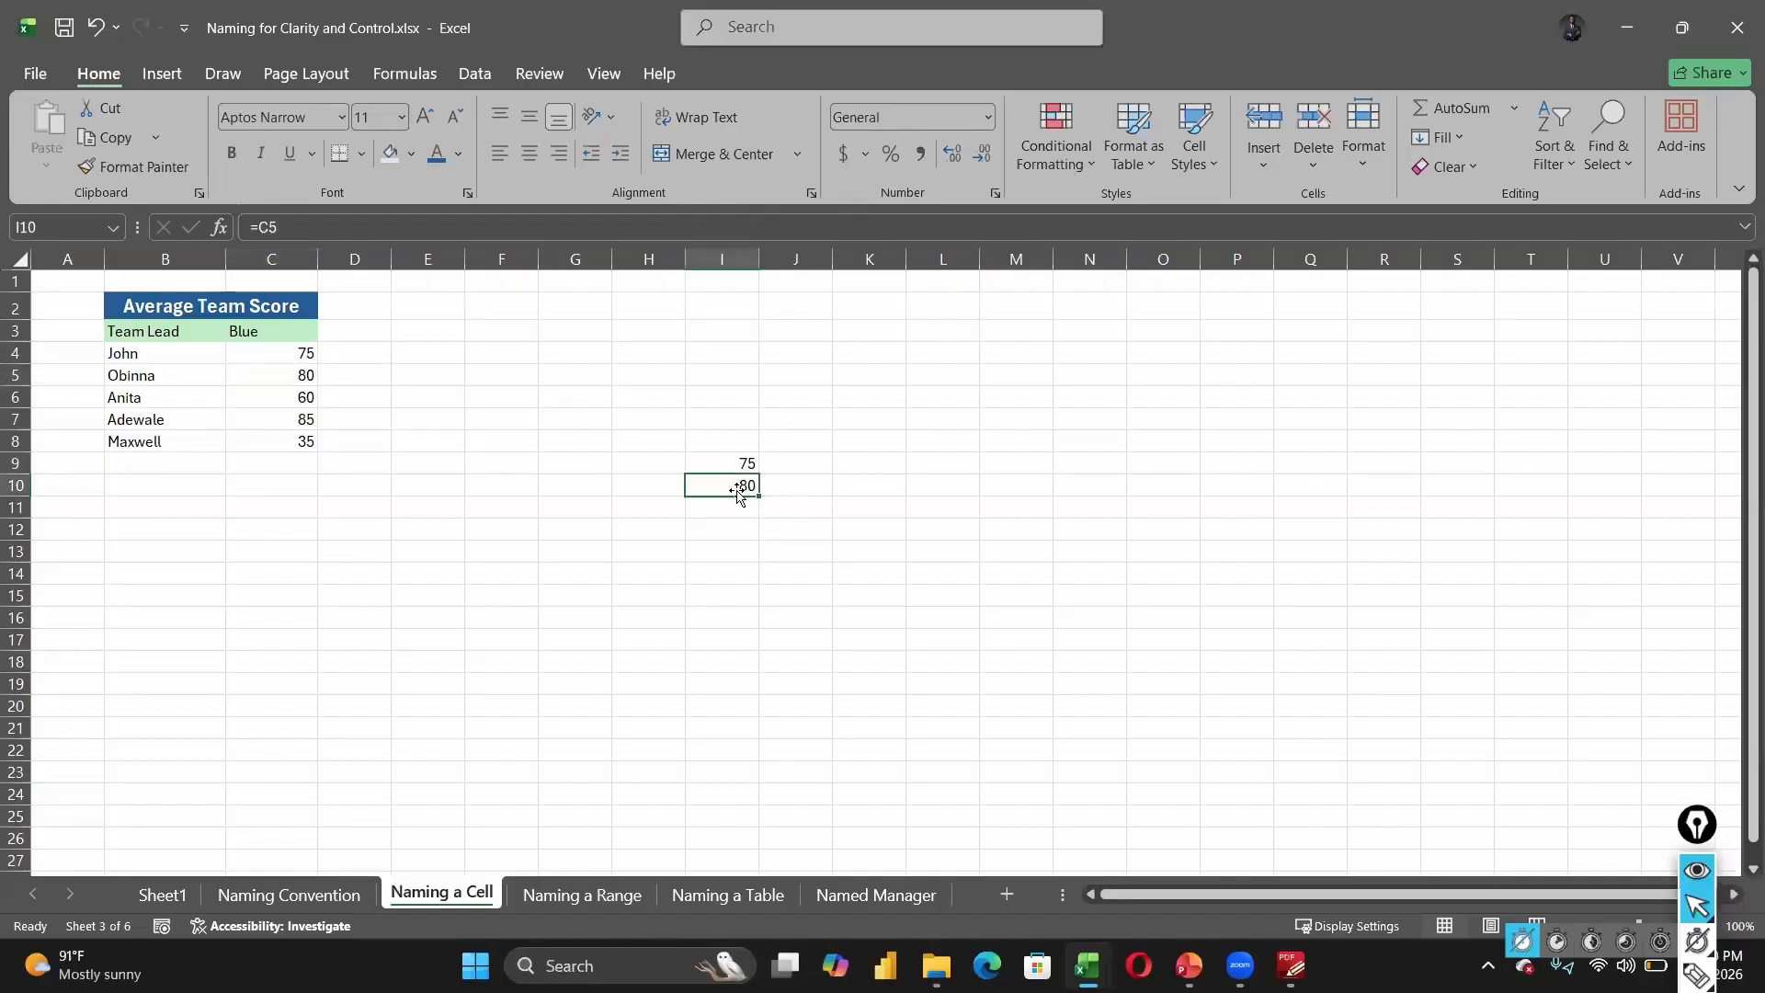
key(Up)
key(Down)
key(Up)
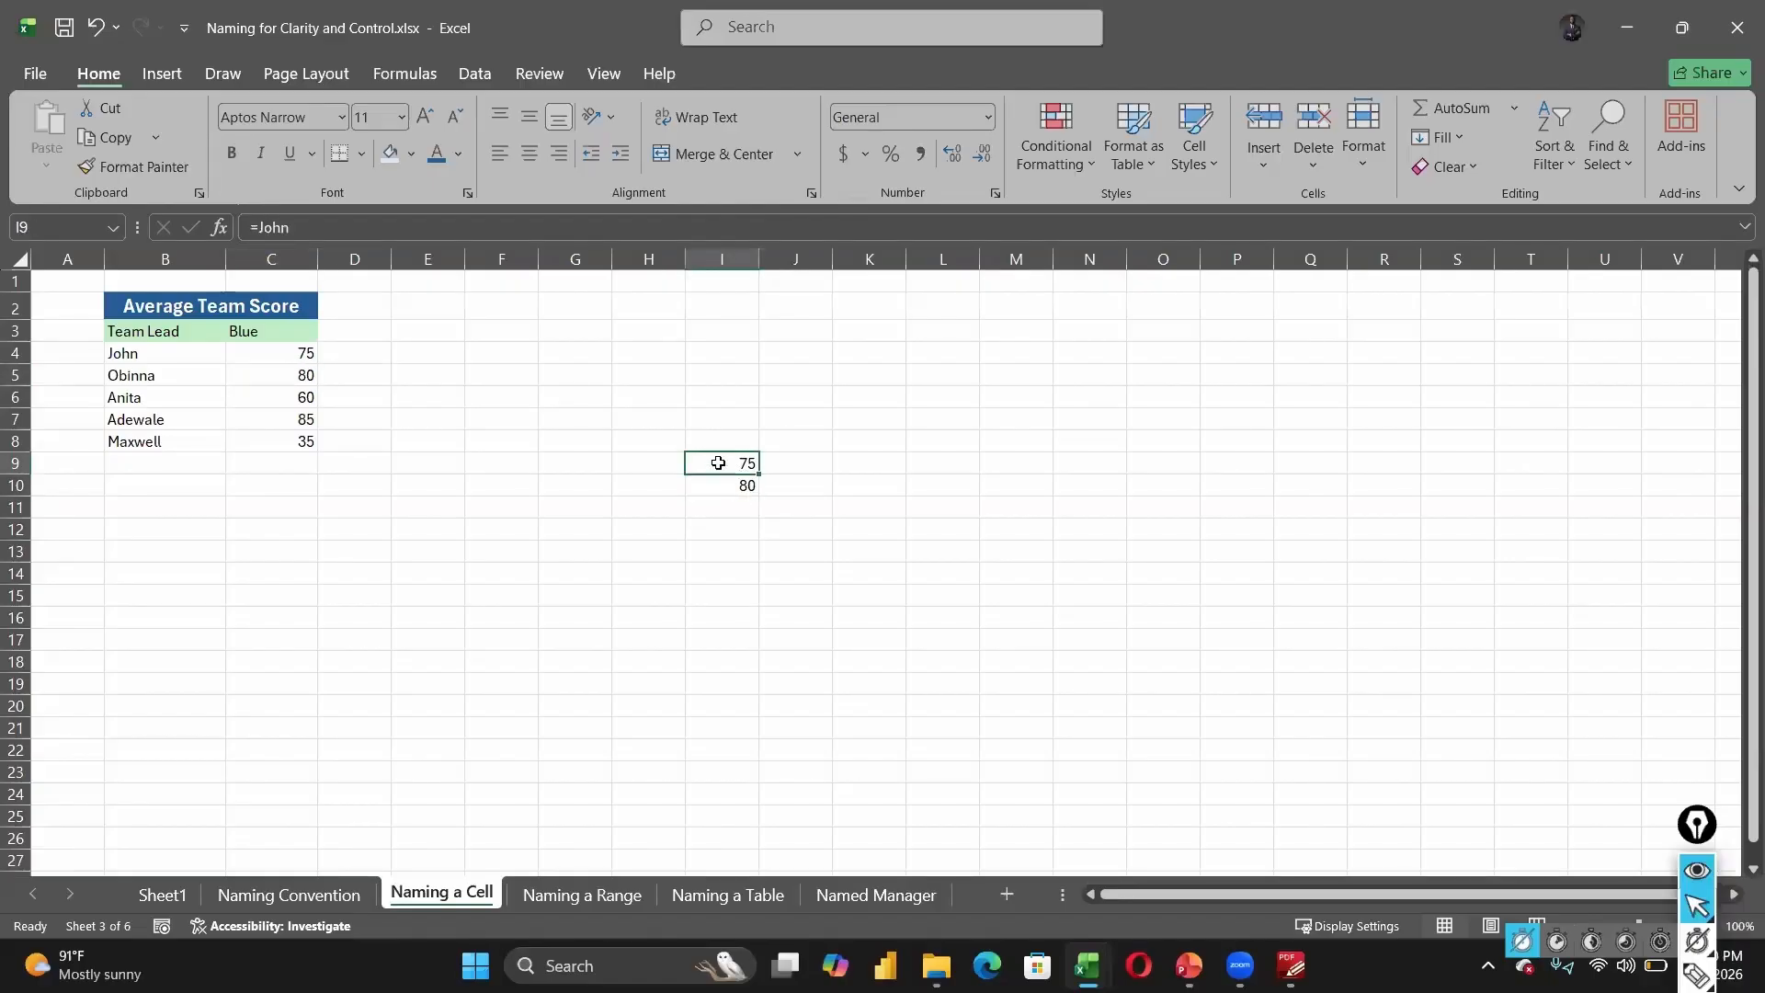
click(297, 351)
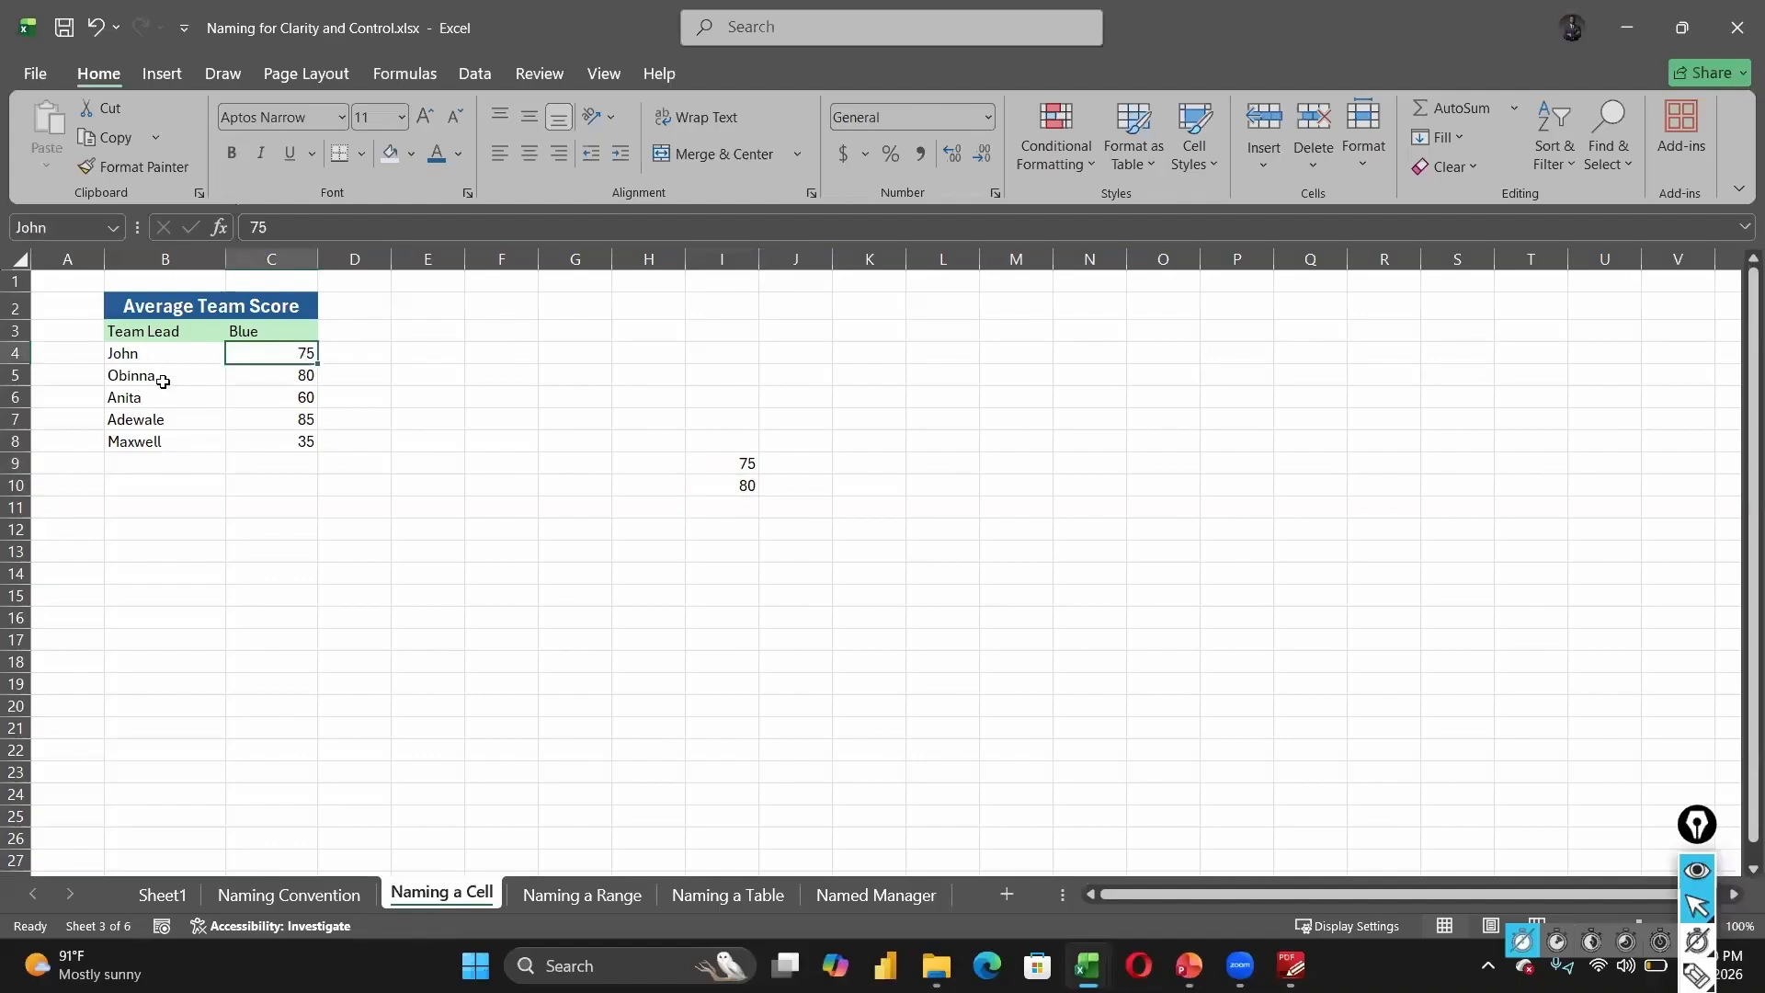
click(193, 386)
key(Right)
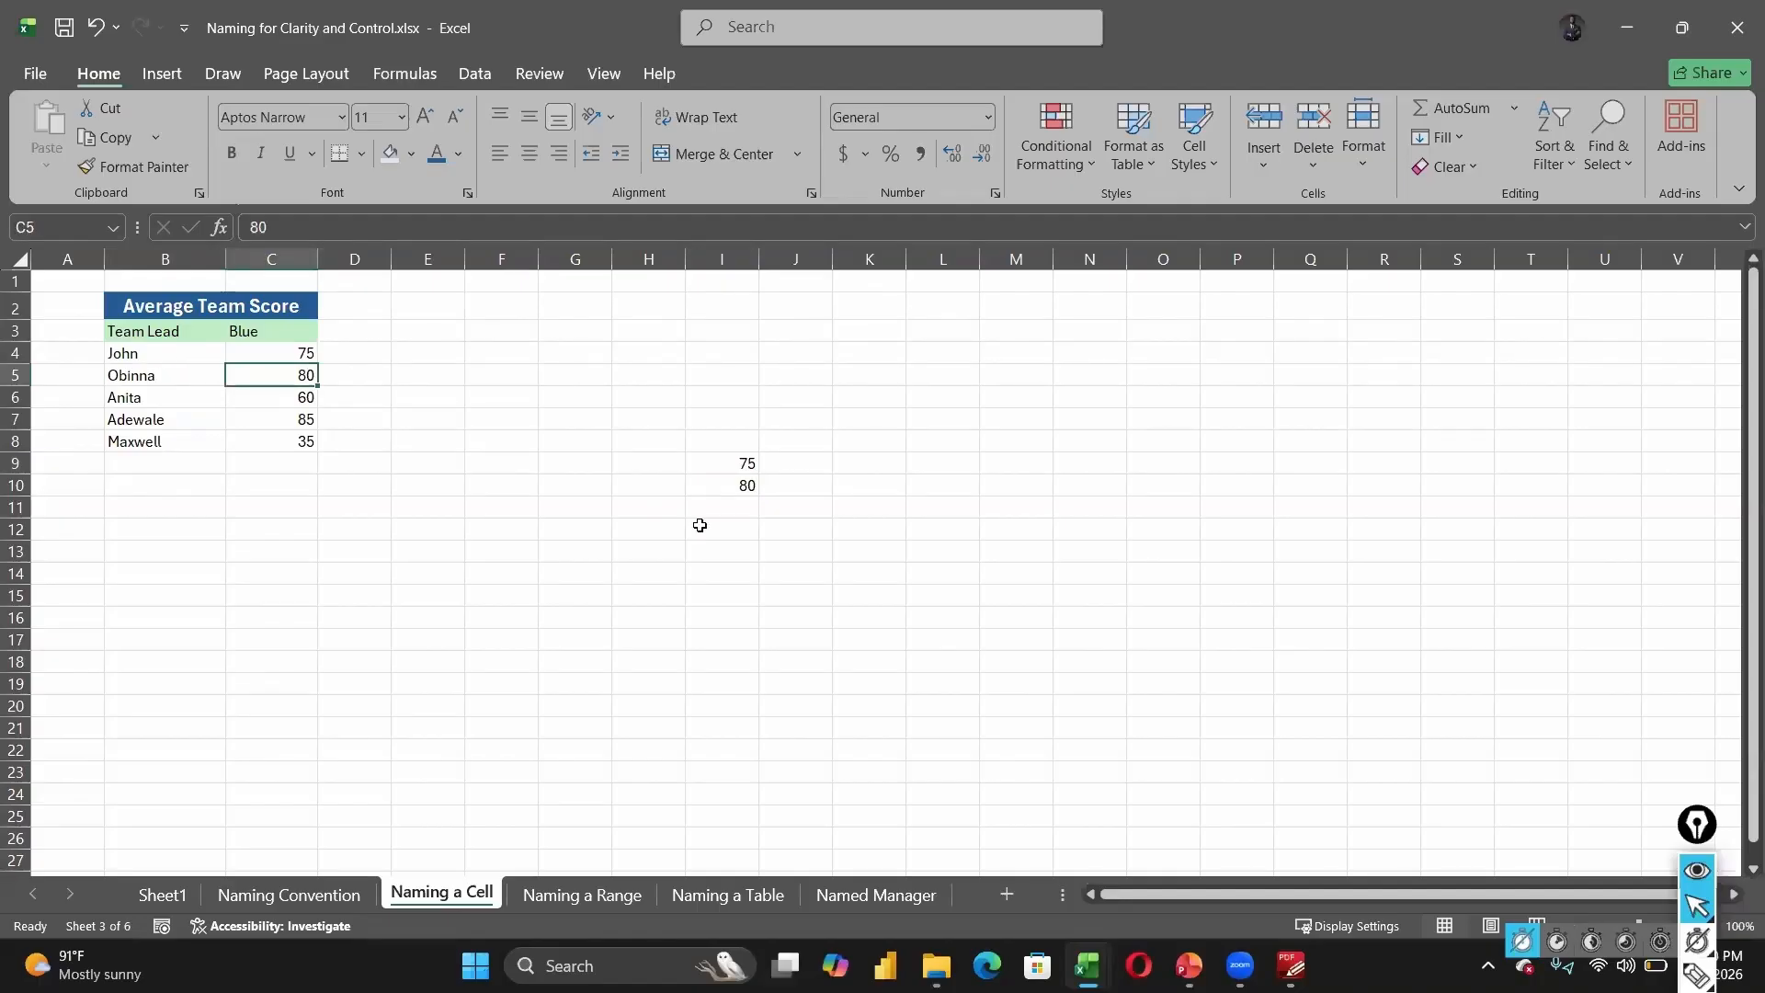
click(704, 490)
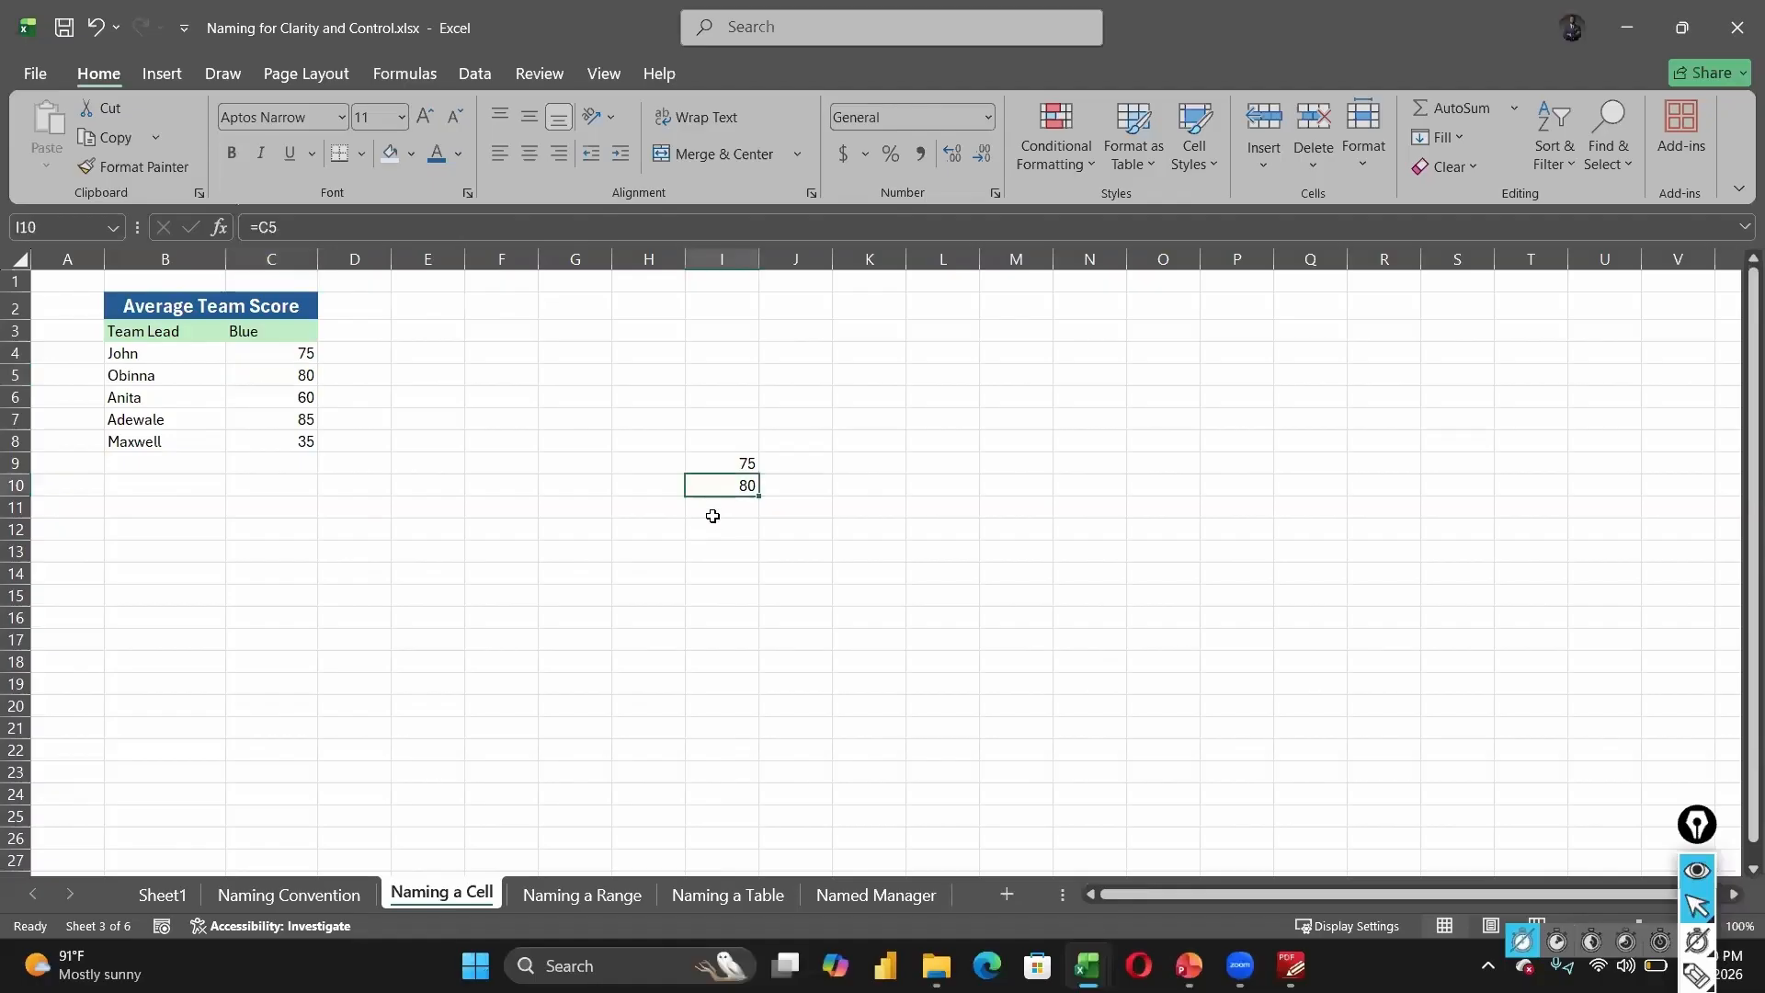
- Enter a formula in I11 that refers to the first name of the team lead listed in B5
click(713, 517)
text(=)
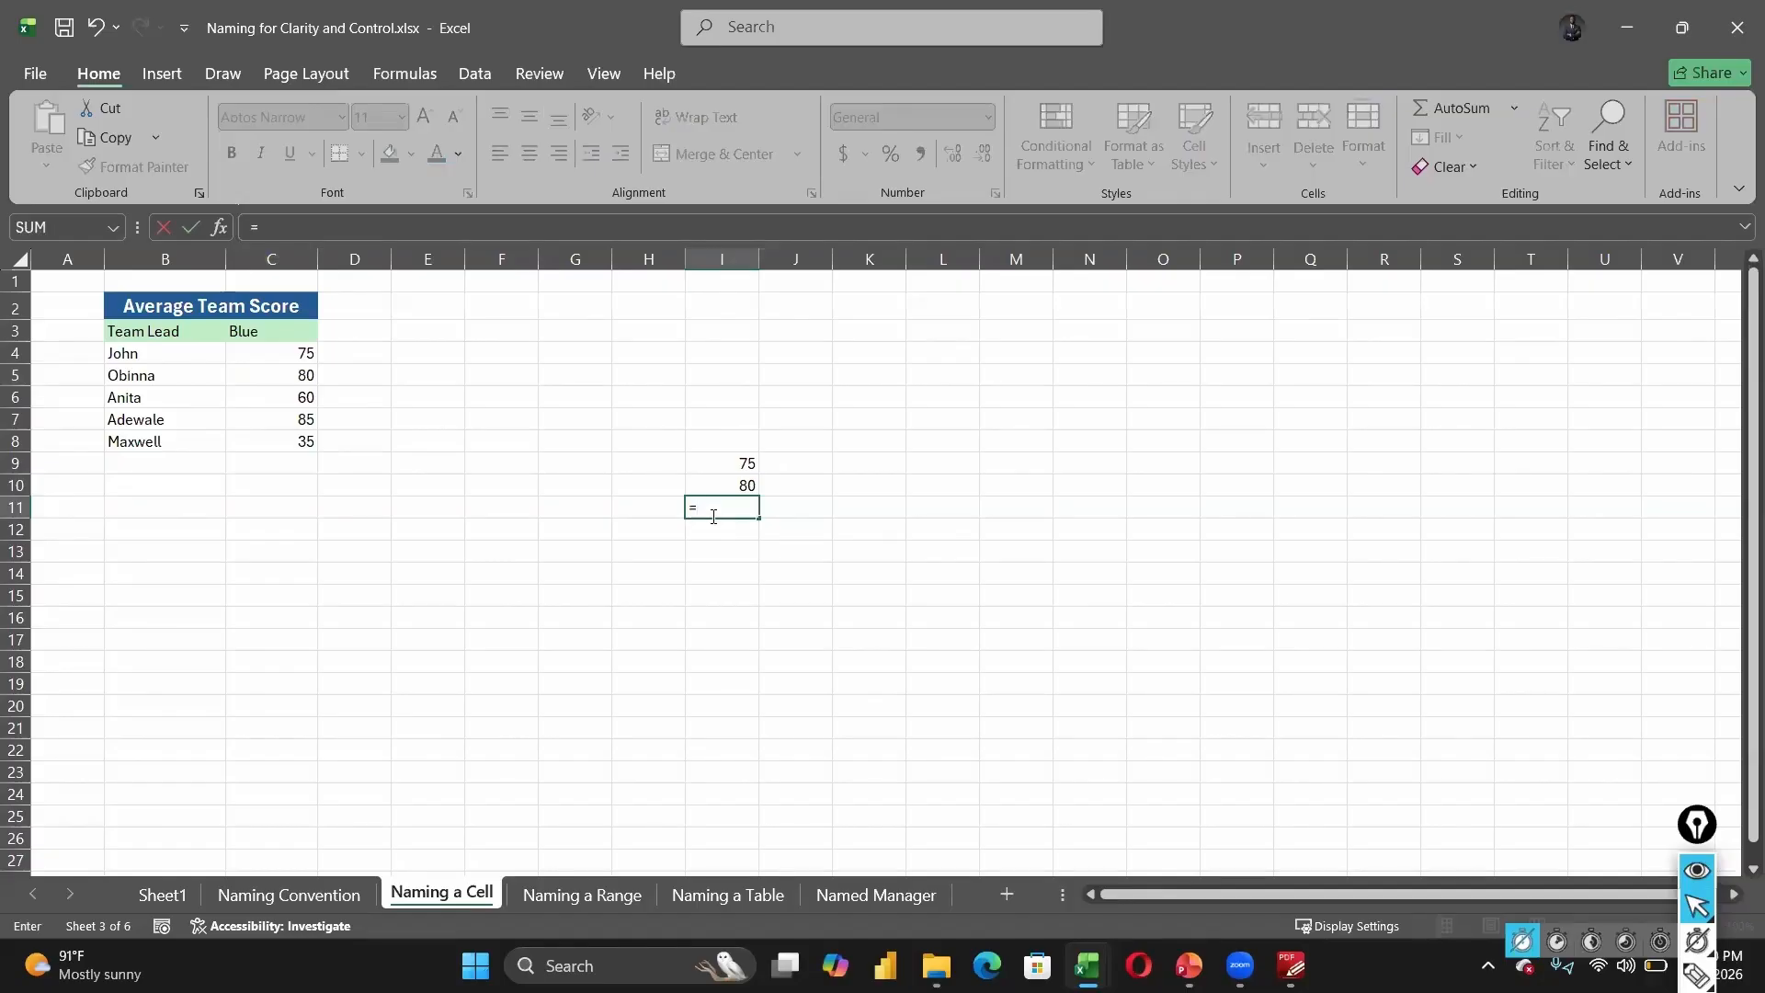
text(Obinna)
key(Return)
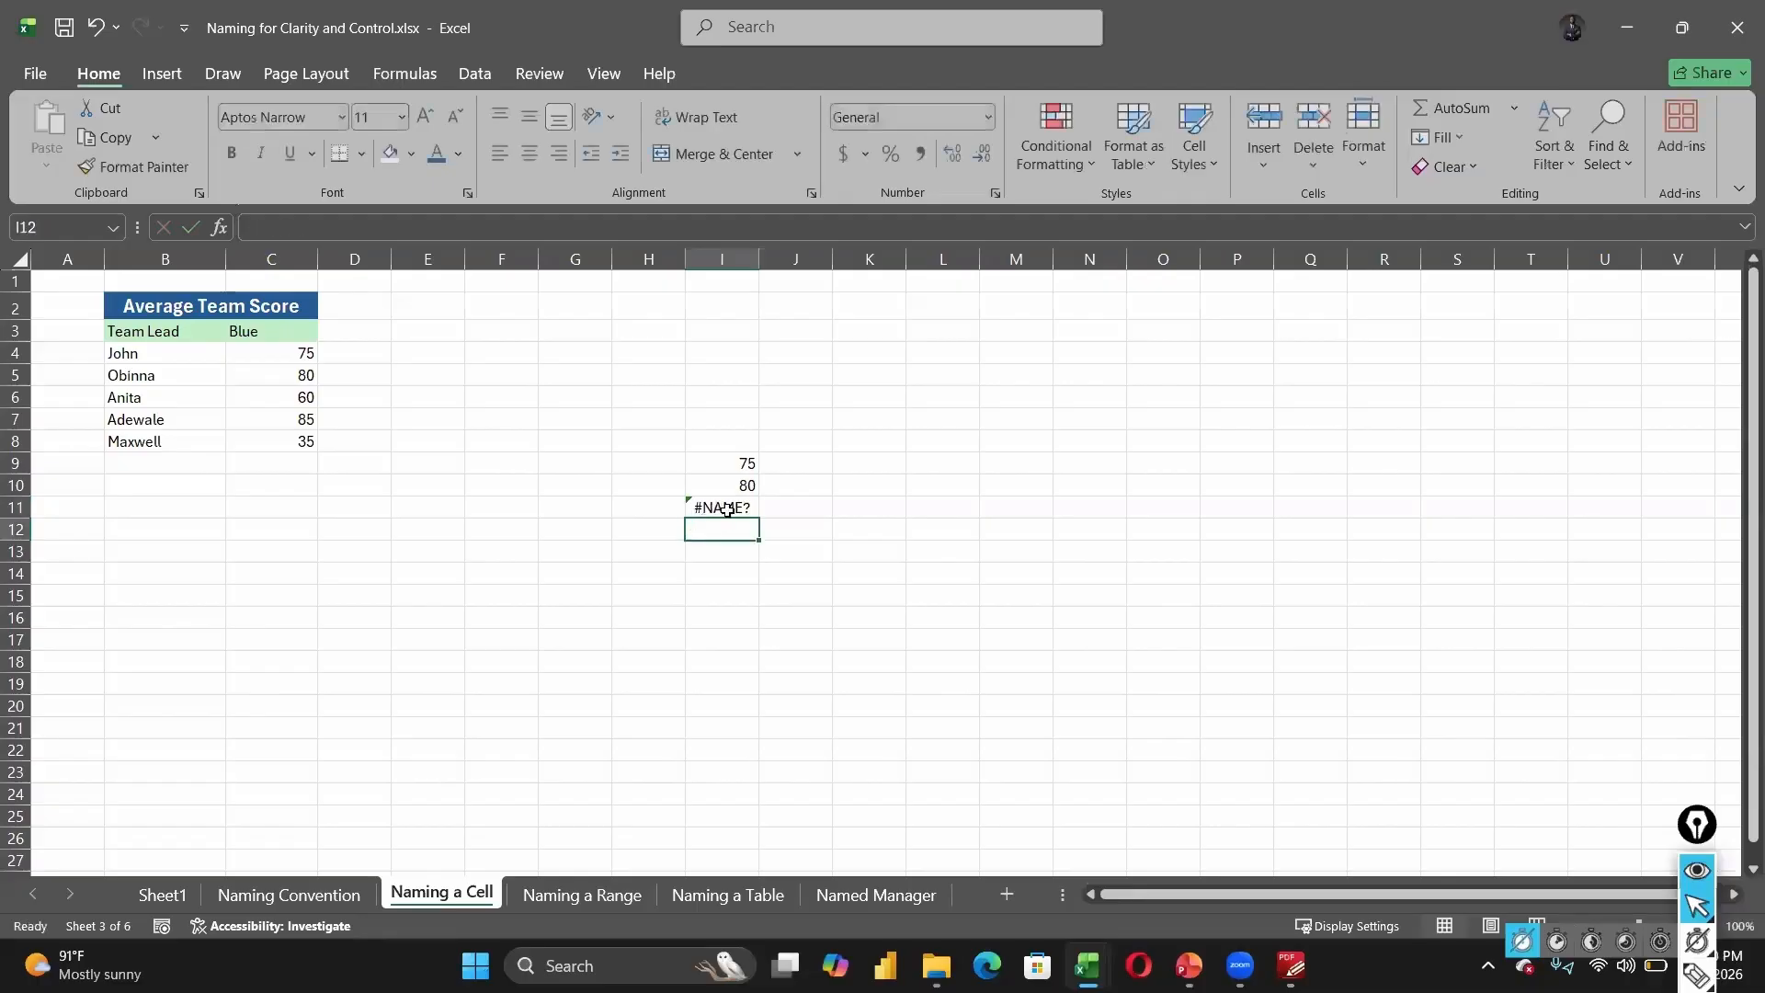
click(727, 510)
mouse_move(661, 512)
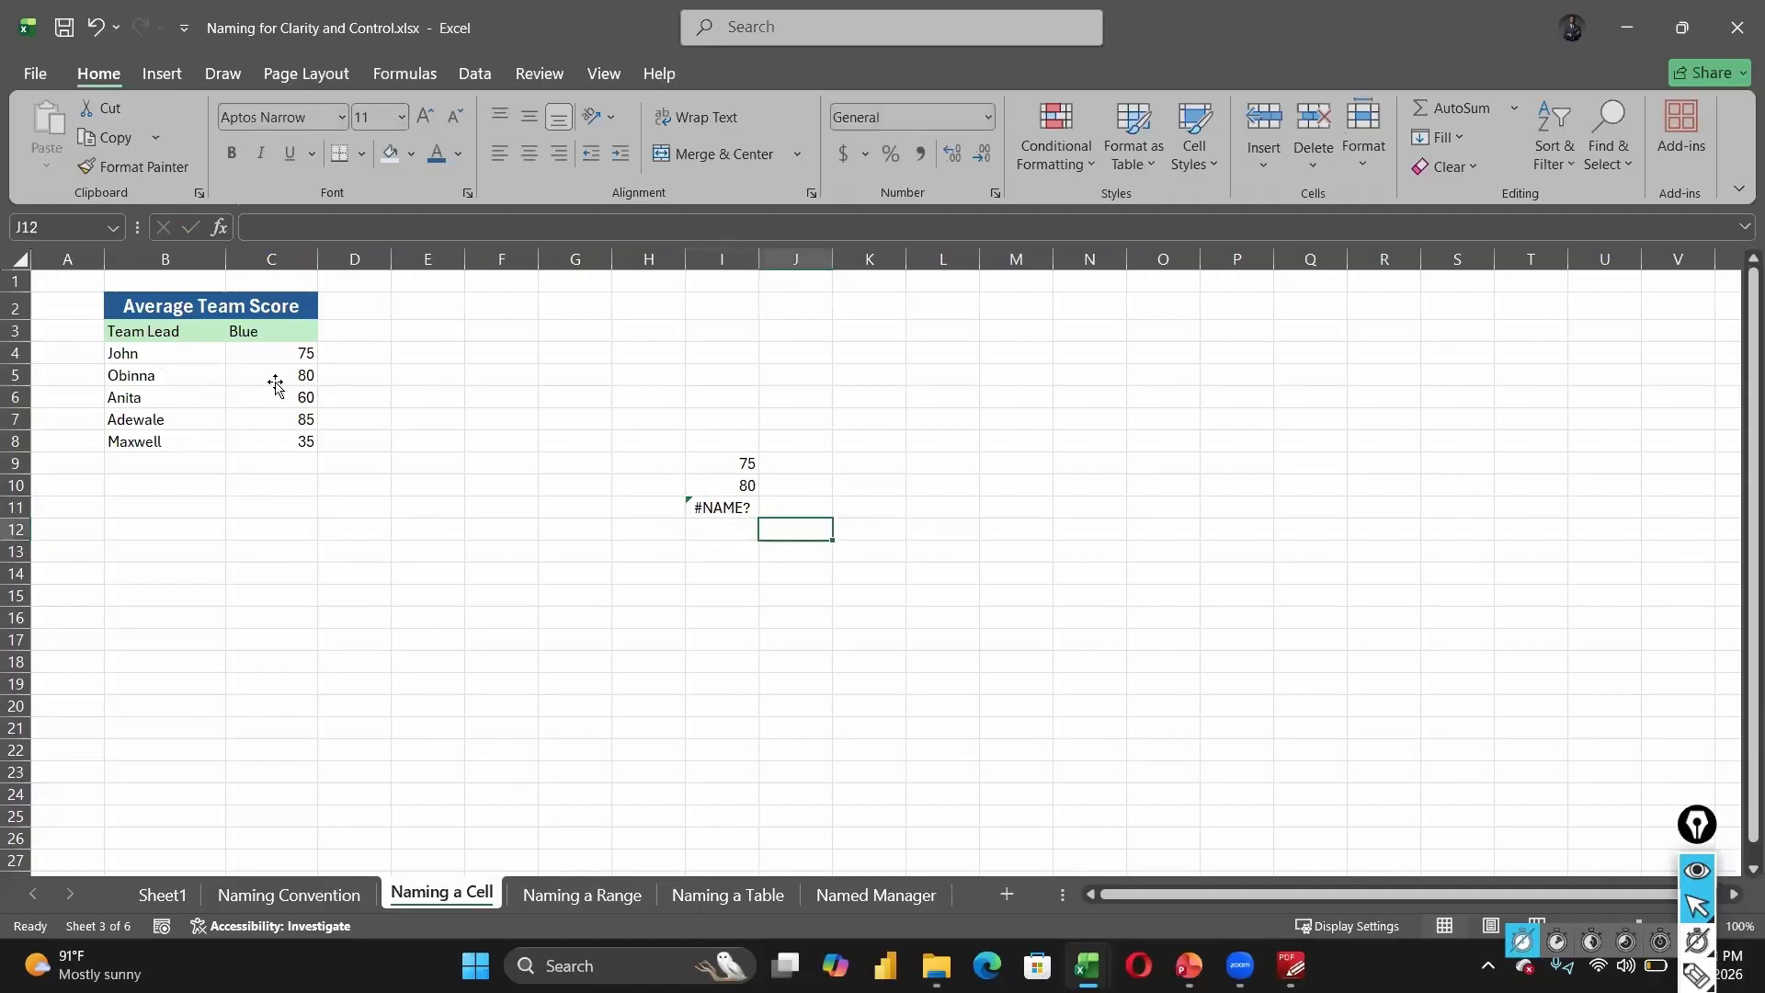
- Name score cell C5 with the first name of the team lead in B5, and check the formula in I11
click(275, 382)
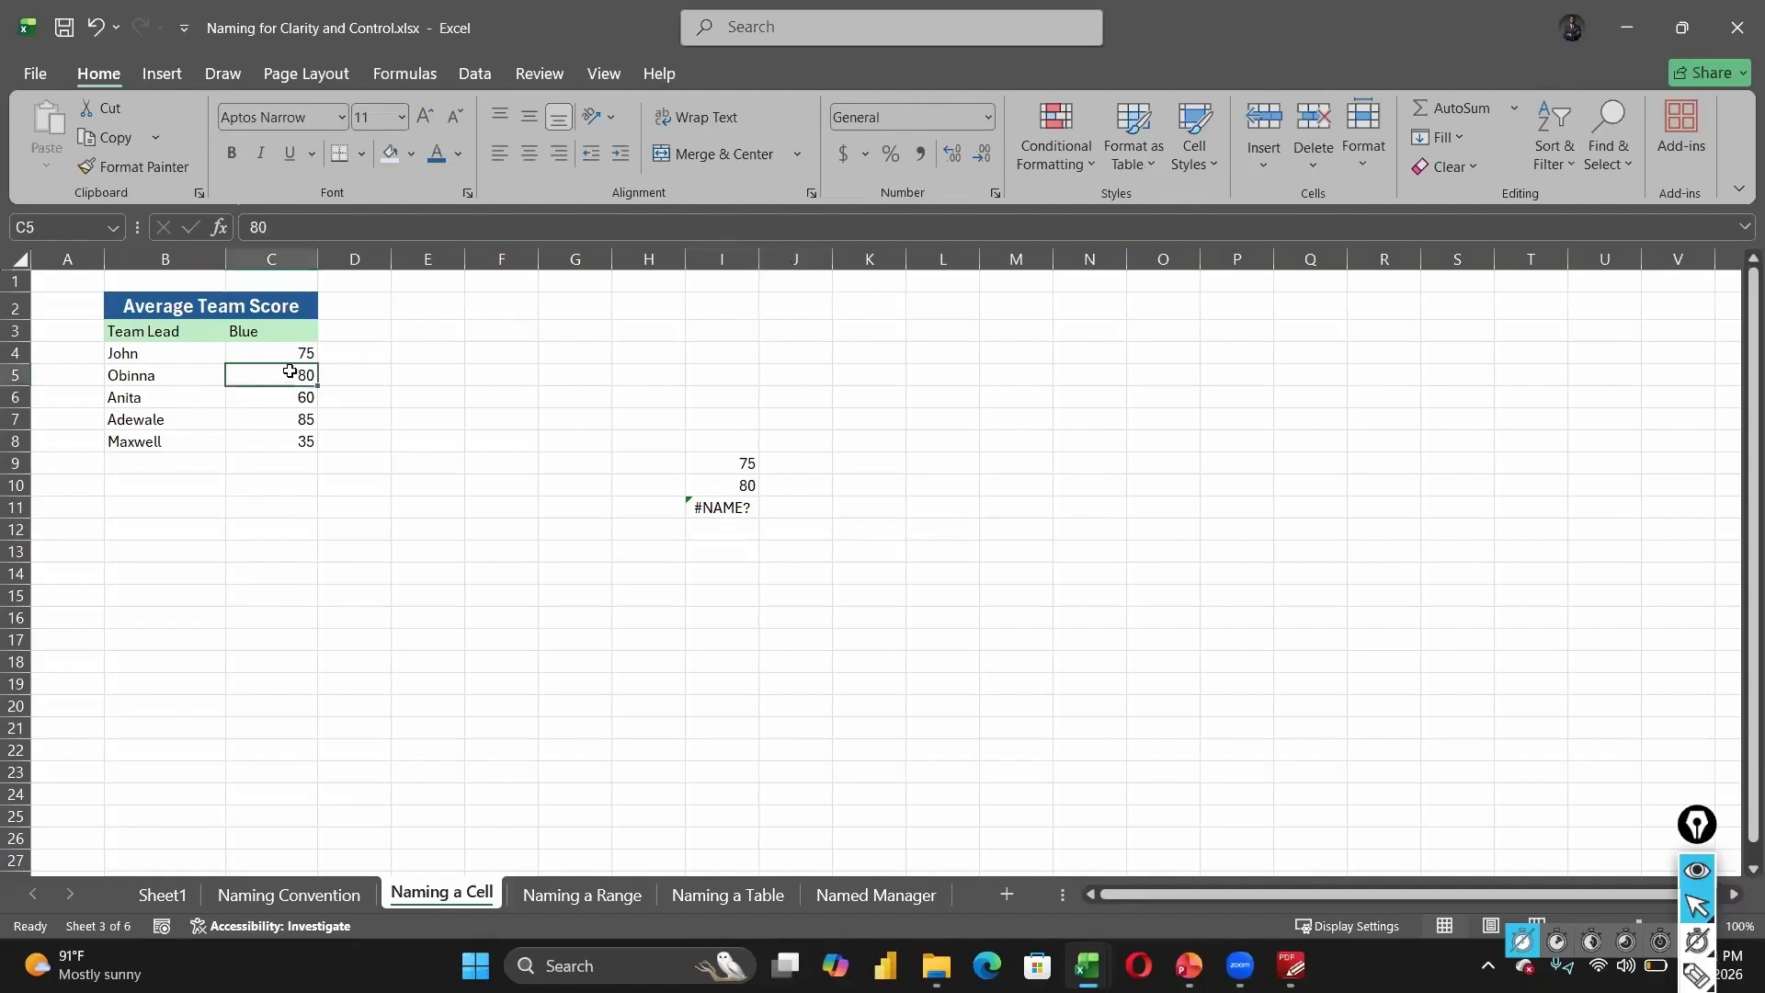
click(58, 237)
text(O)
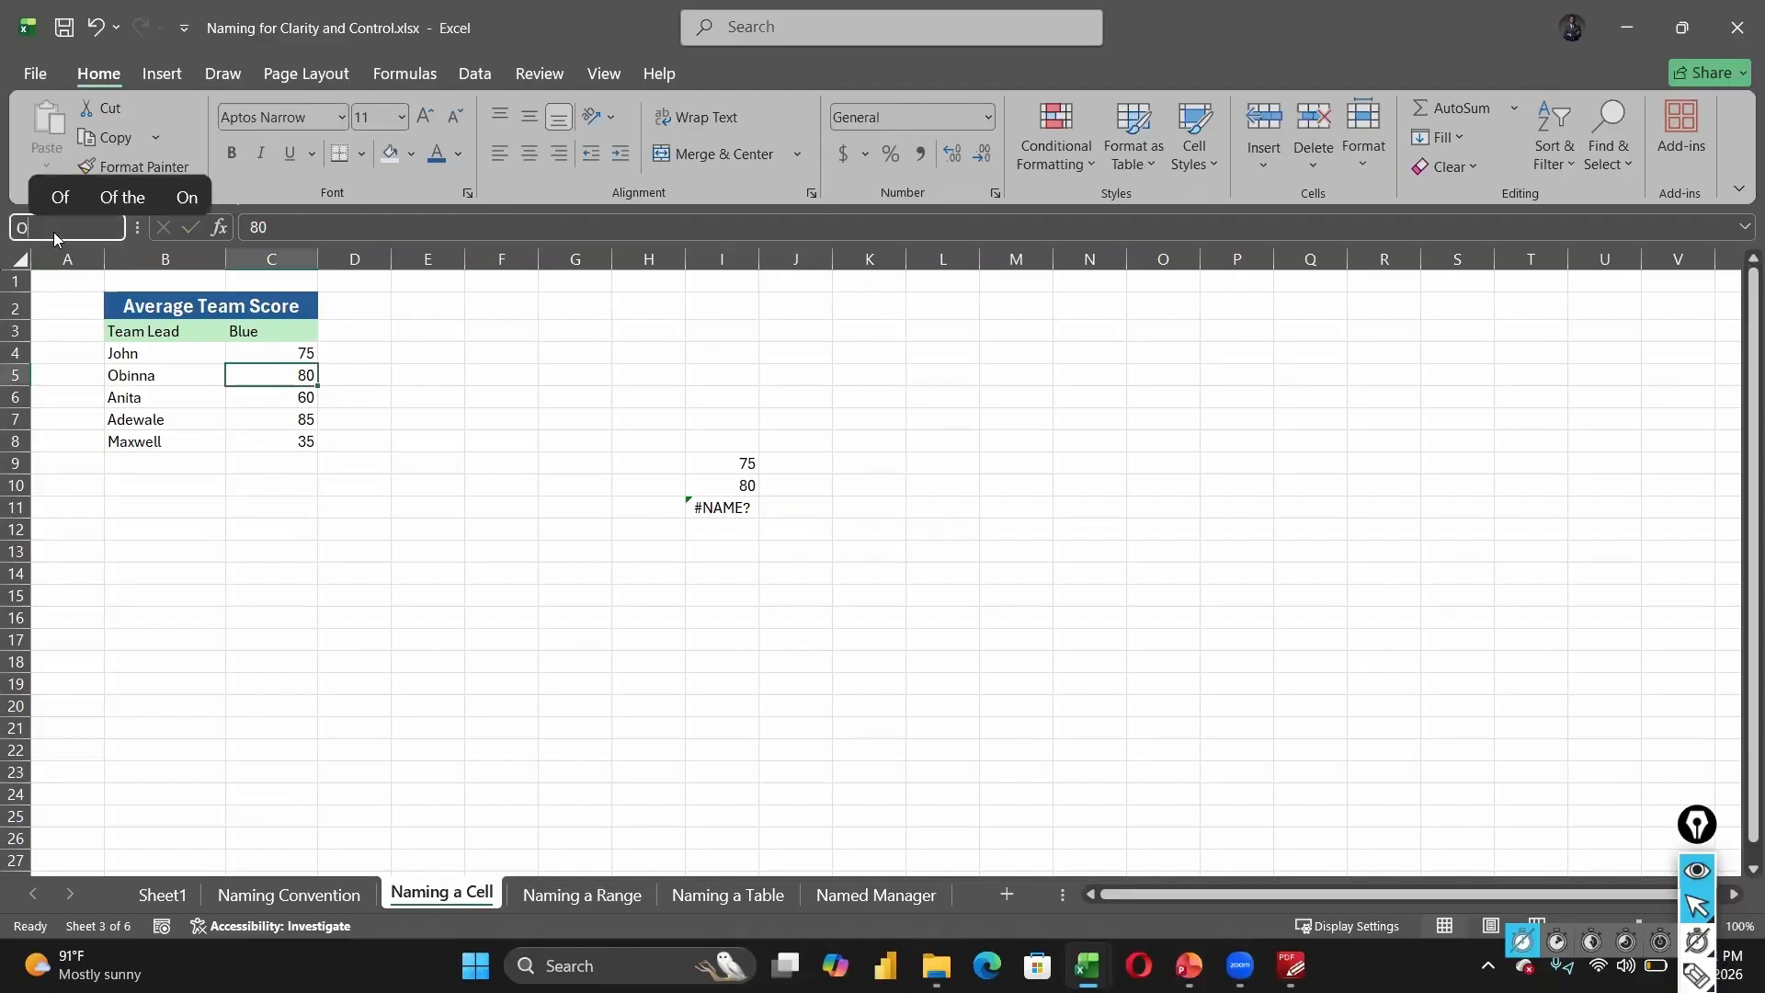
text(binna)
key(Return)
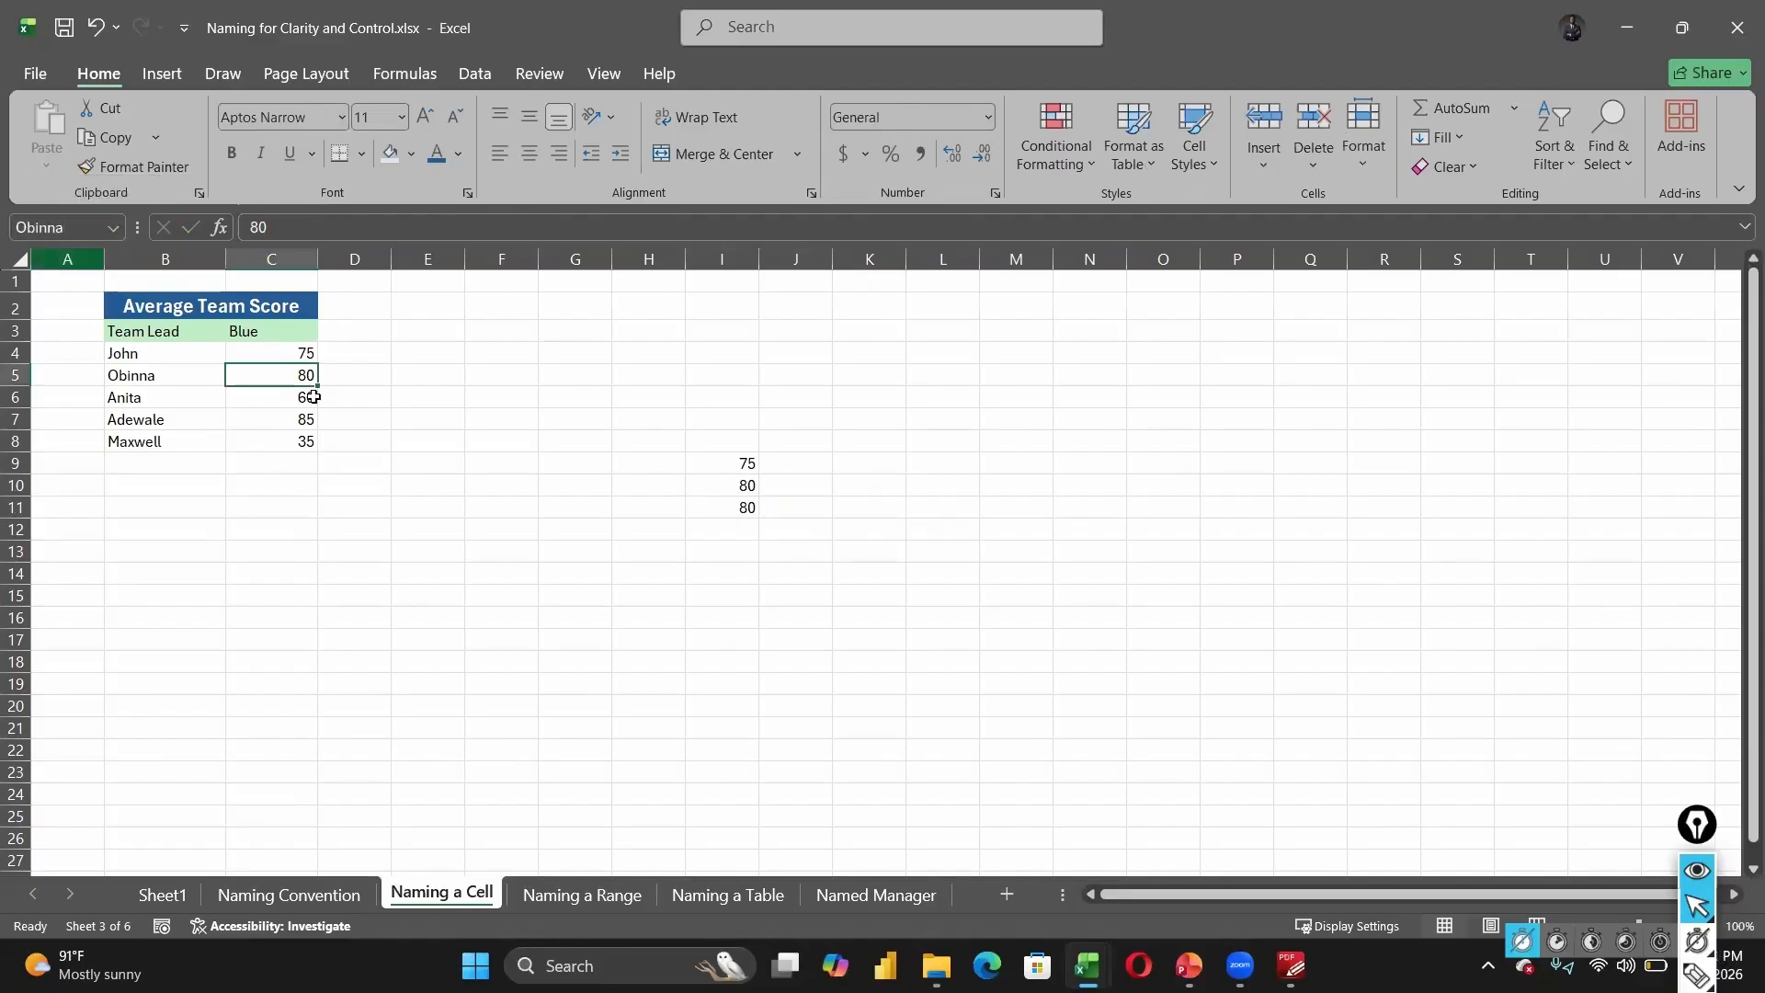
click(722, 619)
click(723, 509)
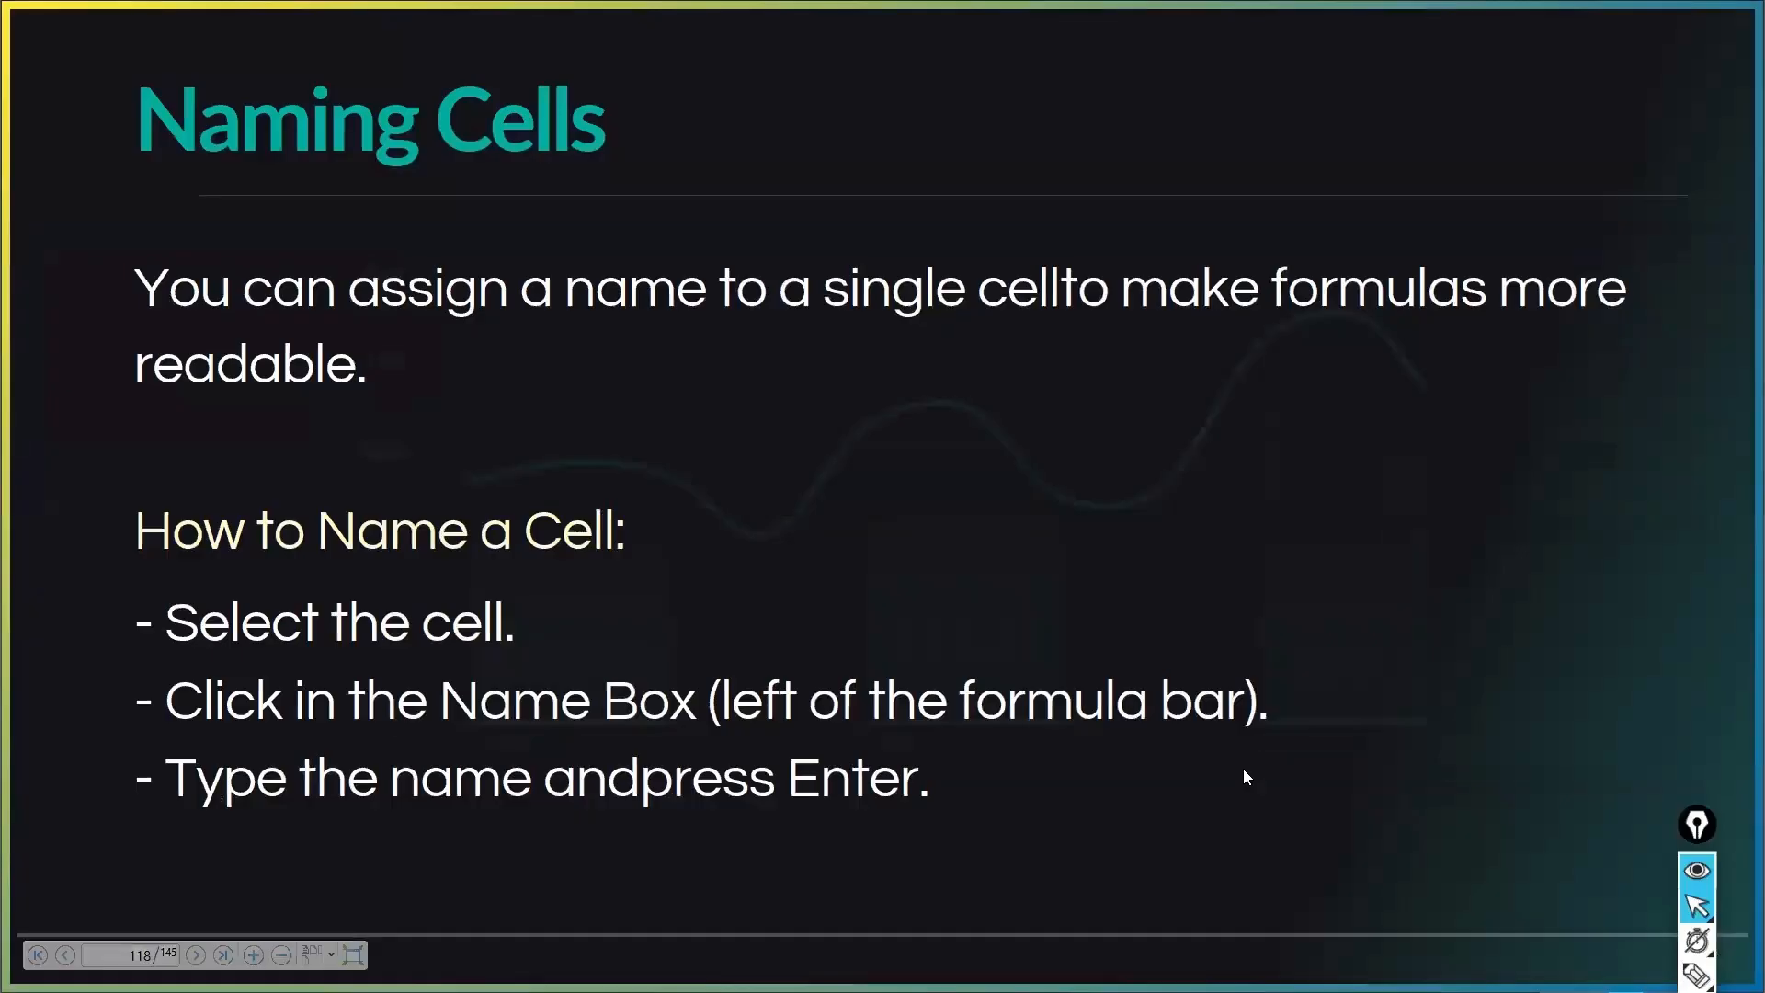
- Advance the slideshow to the Naming Cells best practices slide, and switch back to the Excel workbook
key(Right)
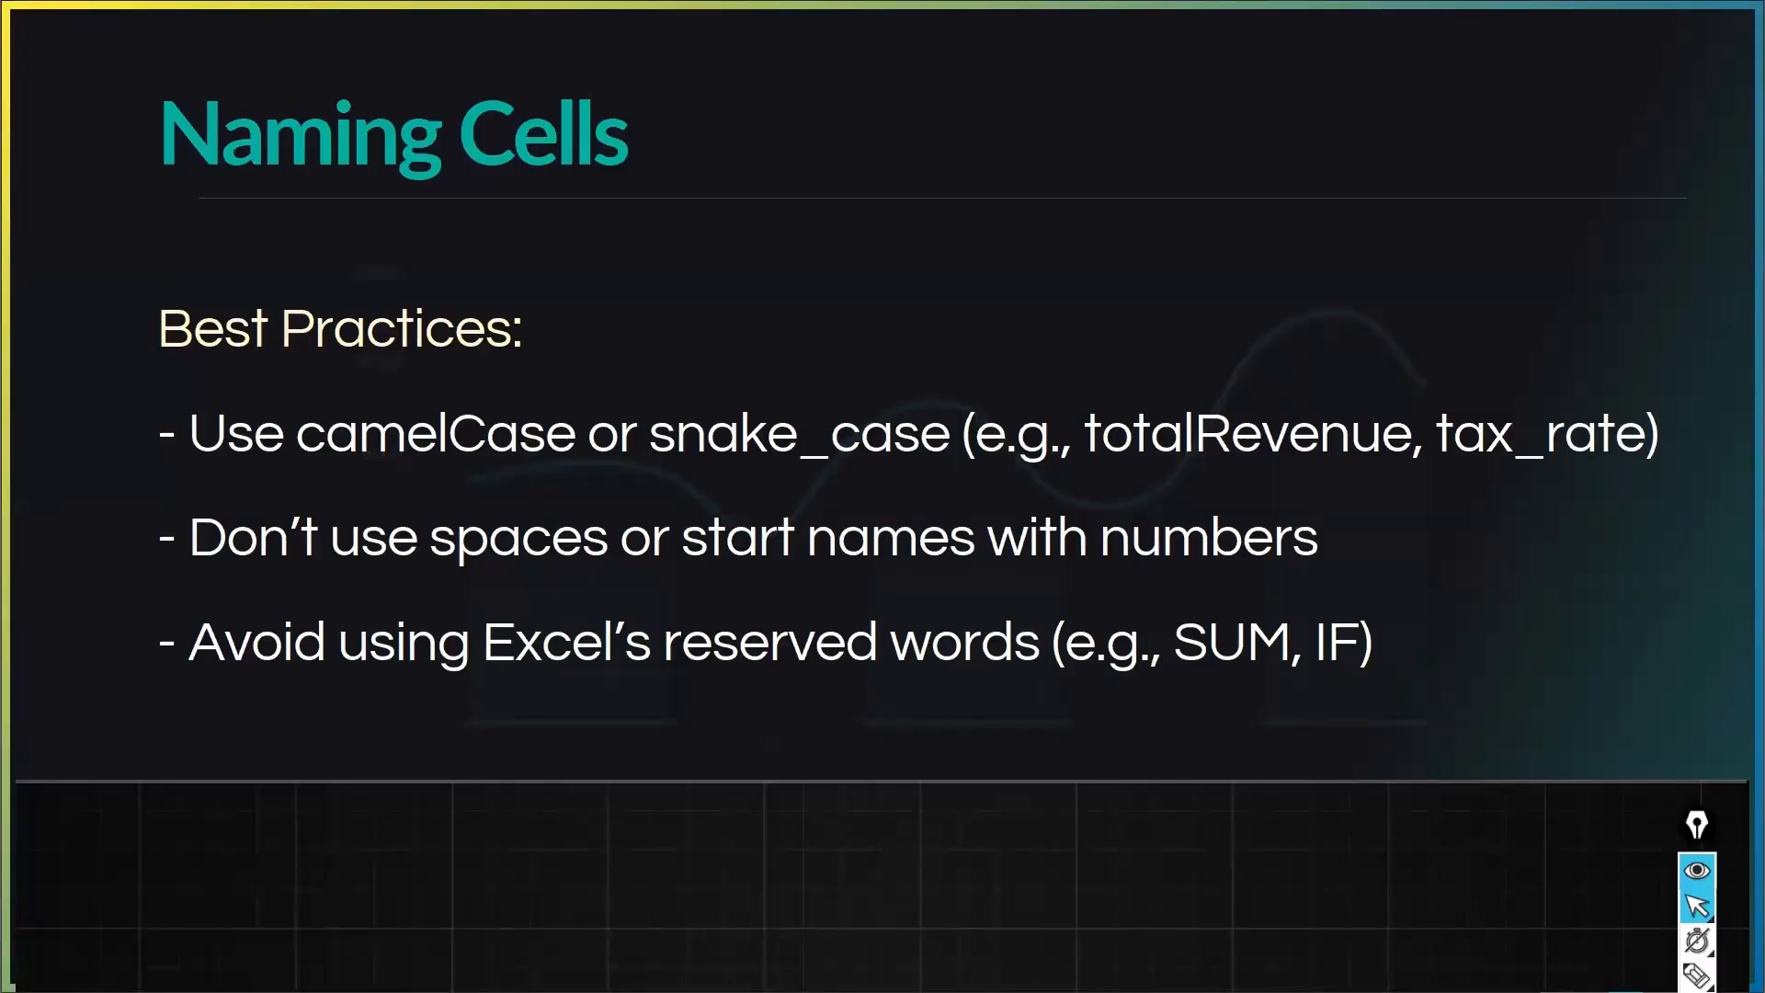
key(Escape)
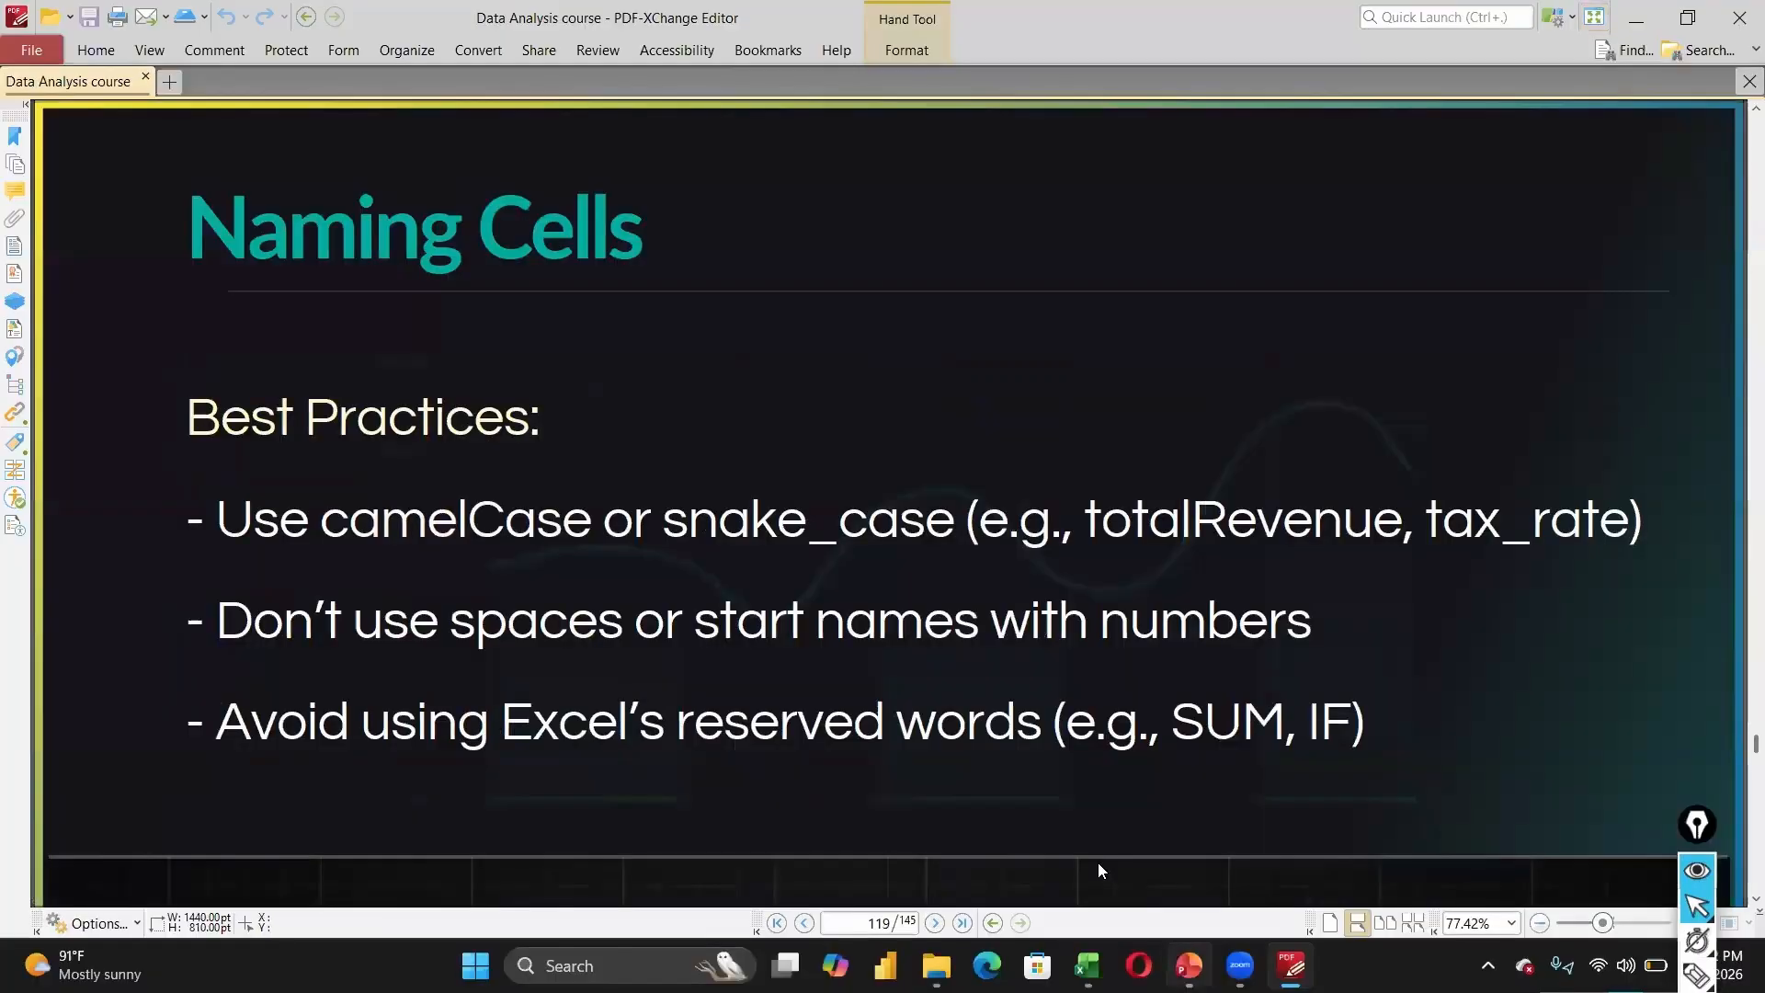
mouse_move(1088, 965)
click(1123, 850)
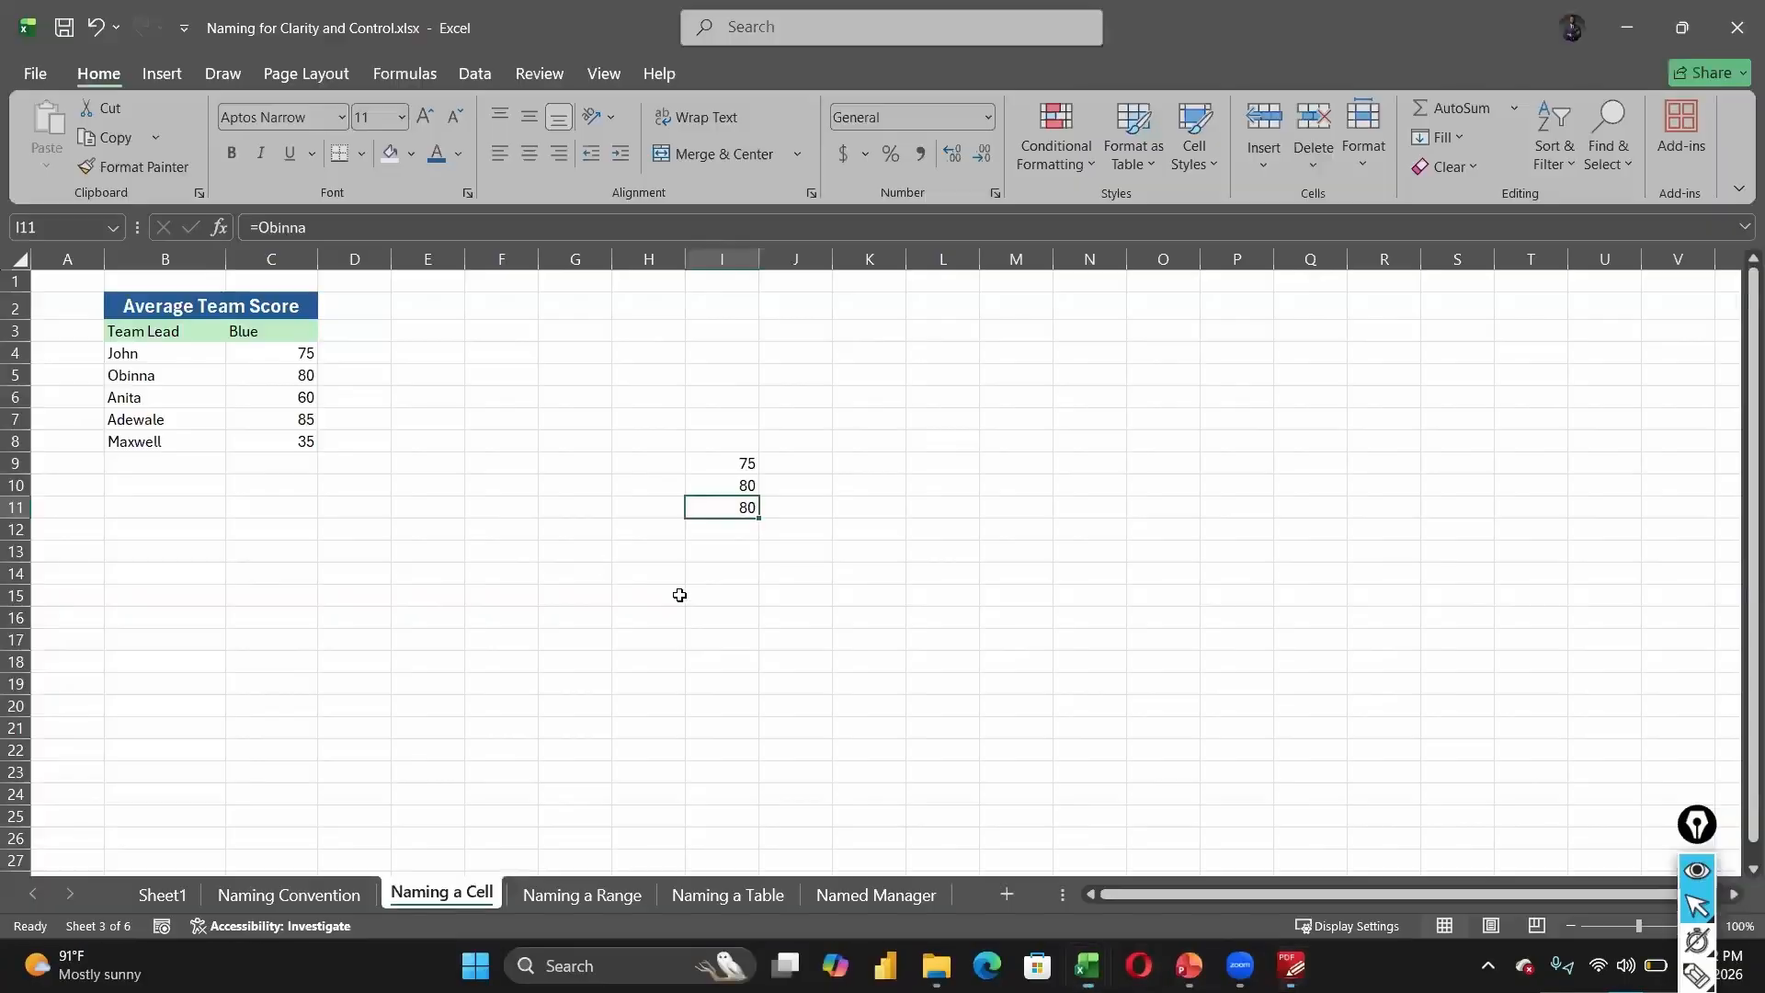
- Add a surname after the team lead's first name in B6
click(665, 616)
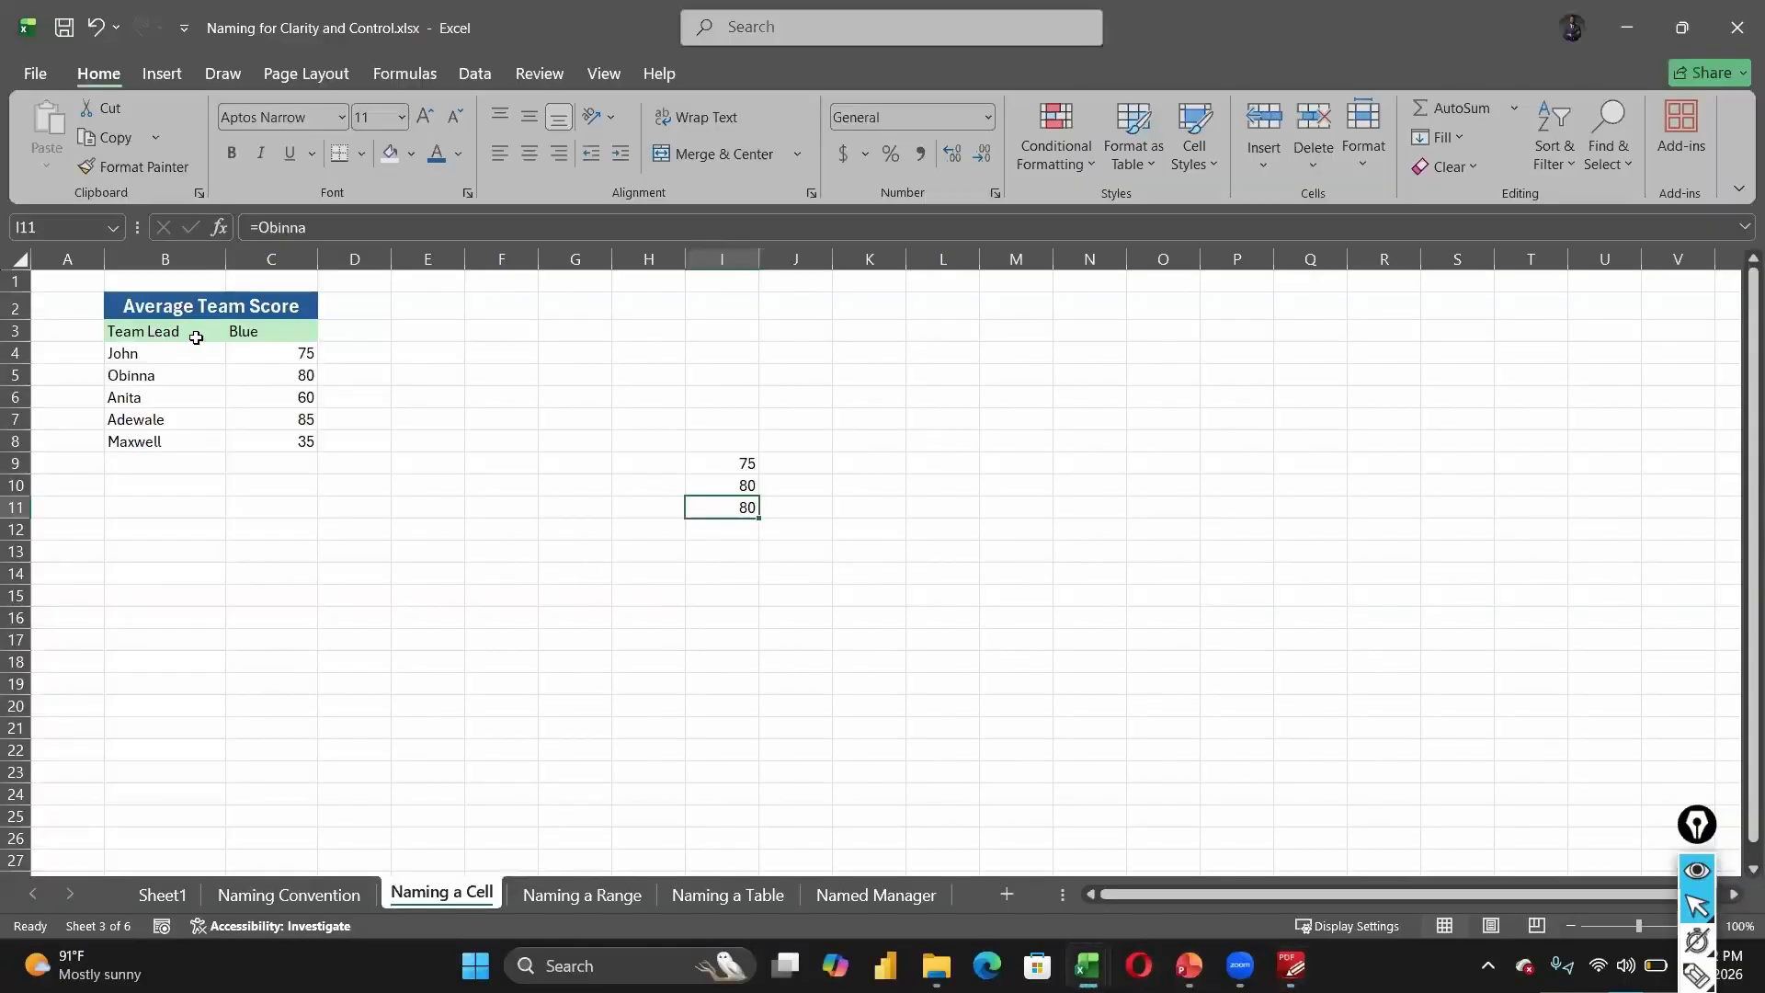
click(169, 379)
click(174, 404)
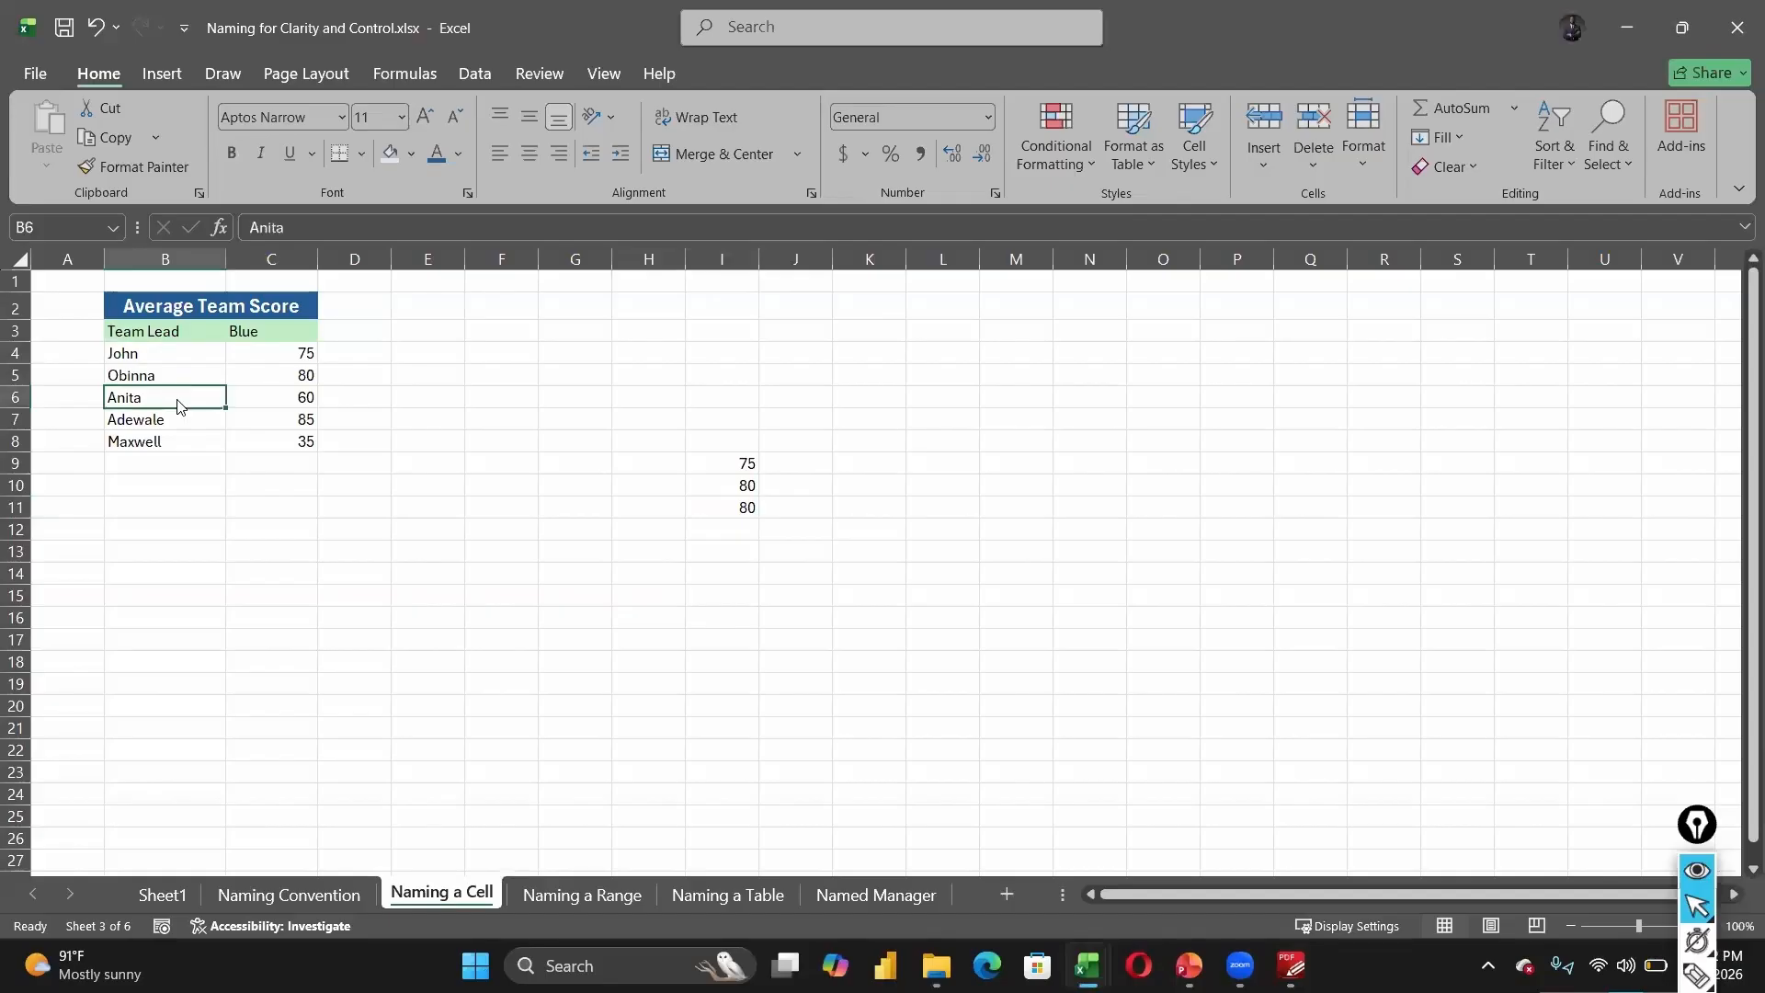
double_click(178, 405)
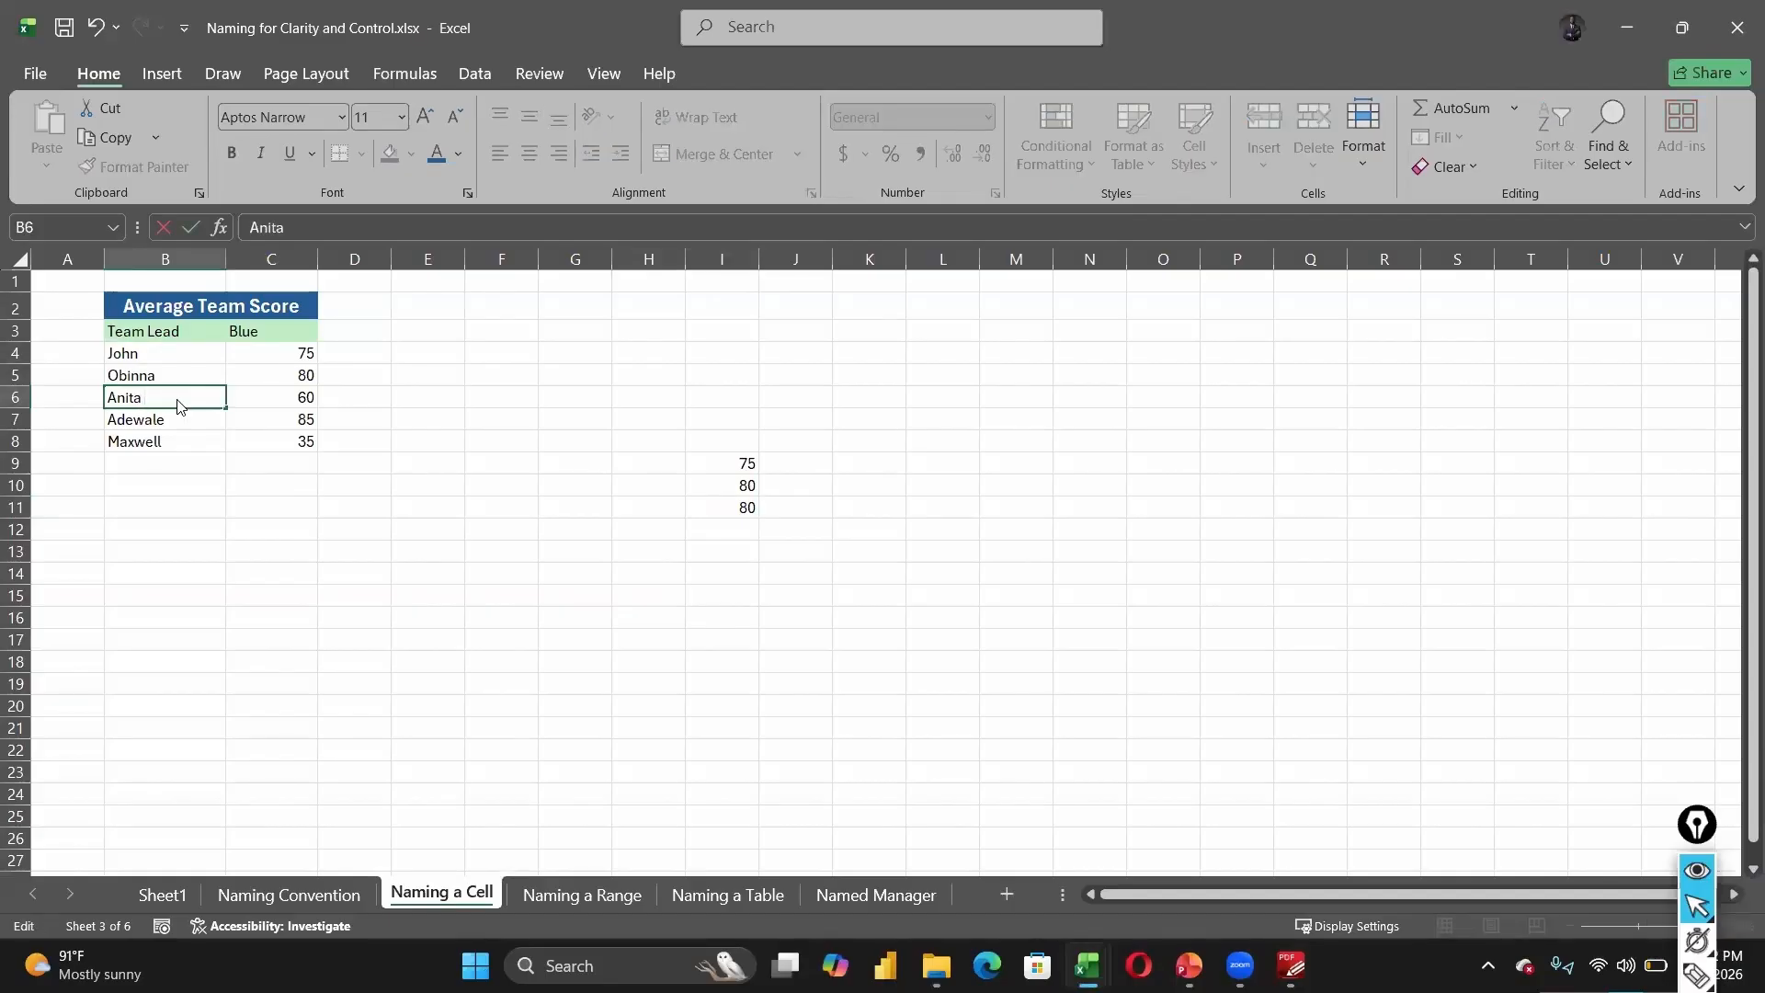
text(Paul)
key(Return)
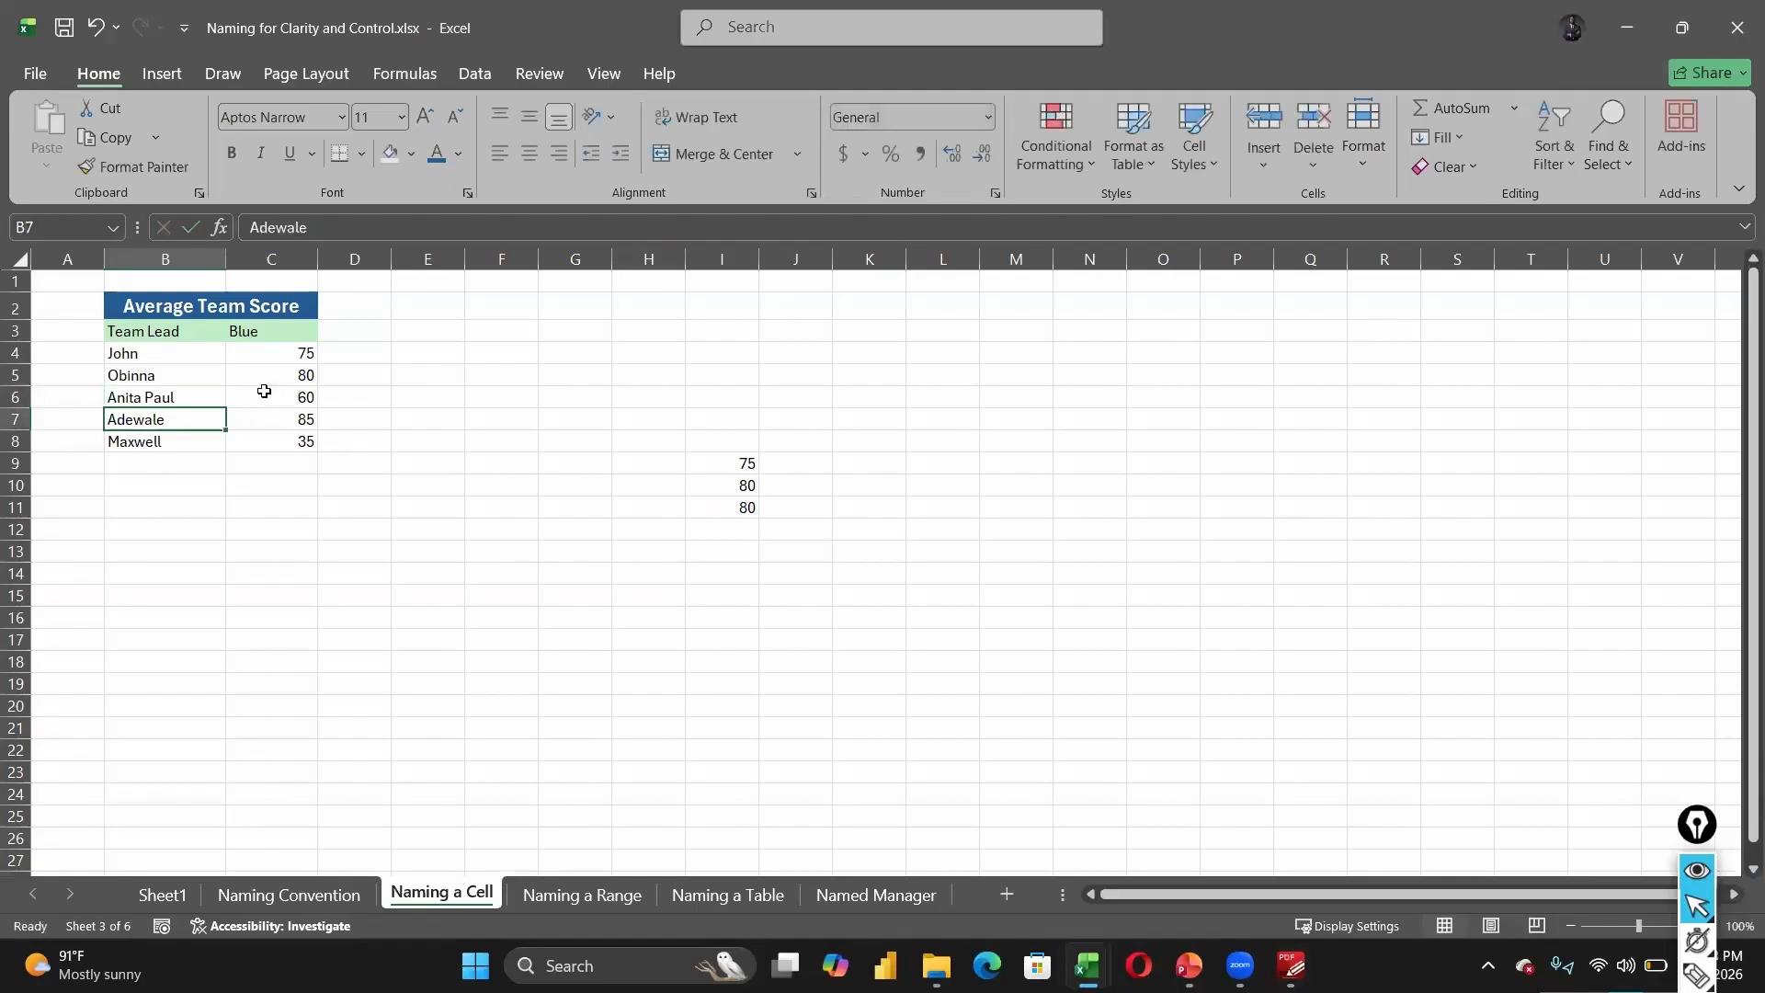
- Try to name score cell C6 with the full name of the team lead in B6, including the space
click(262, 395)
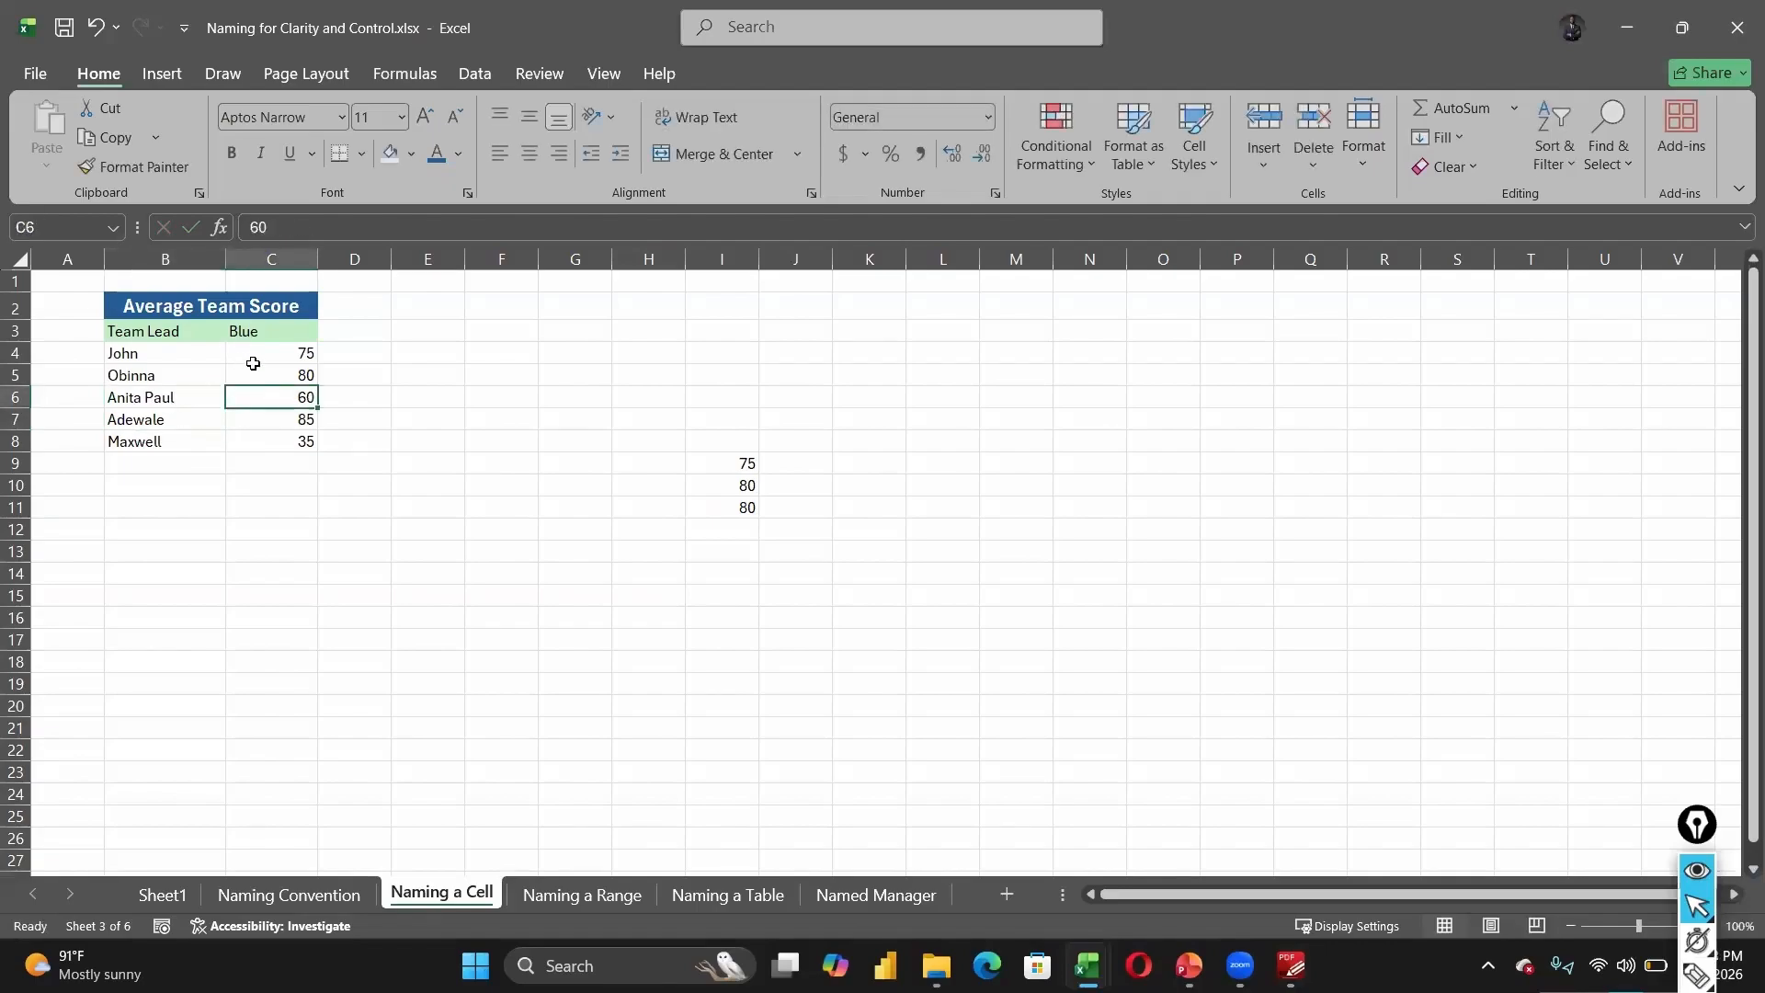
click(51, 227)
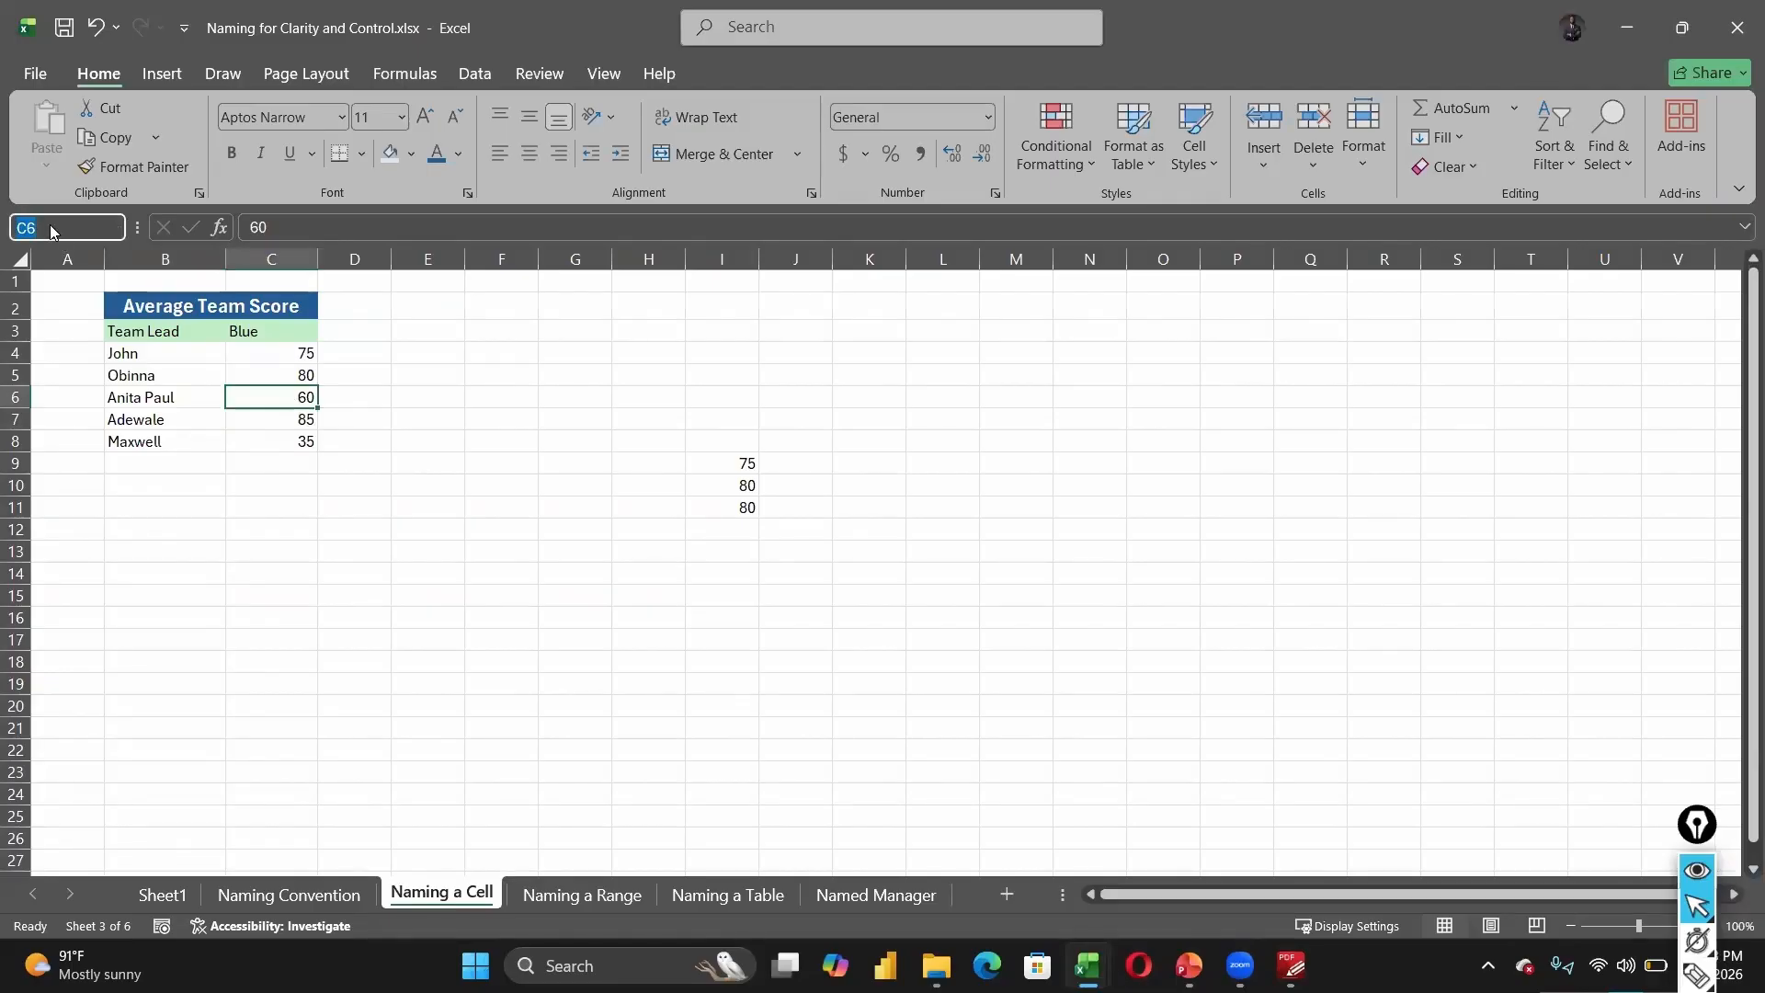
text(Anita)
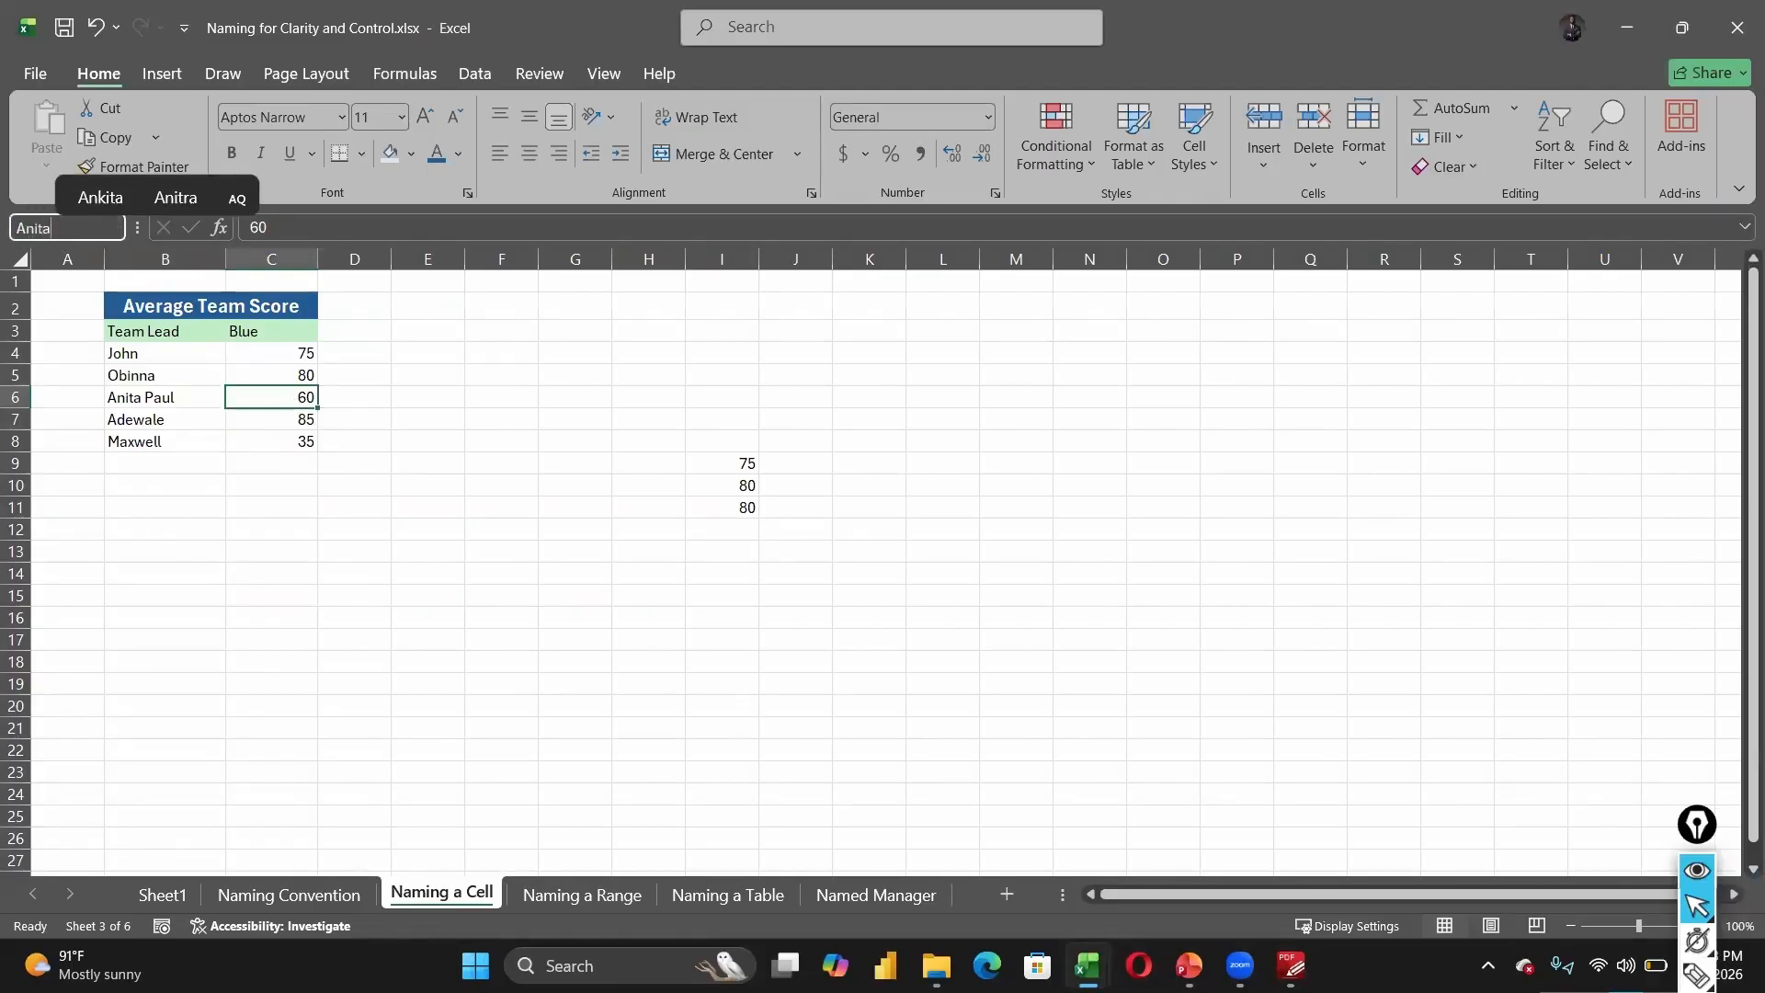
text( Paul)
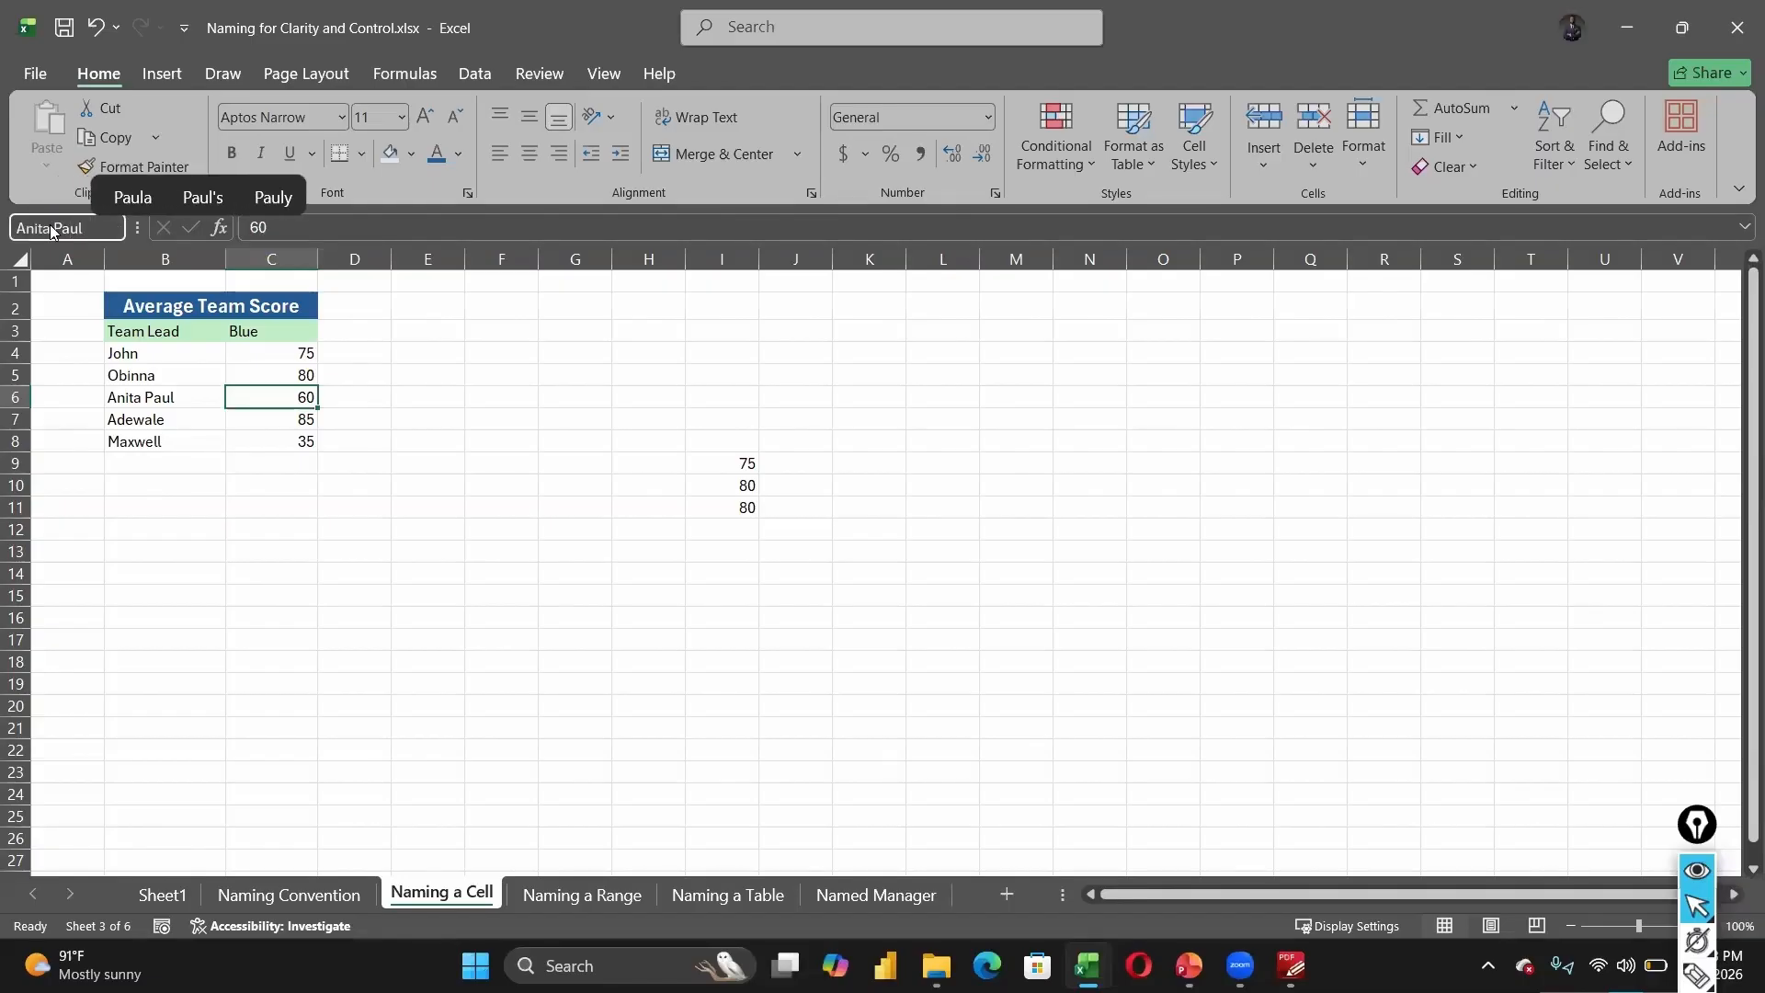
key(Return)
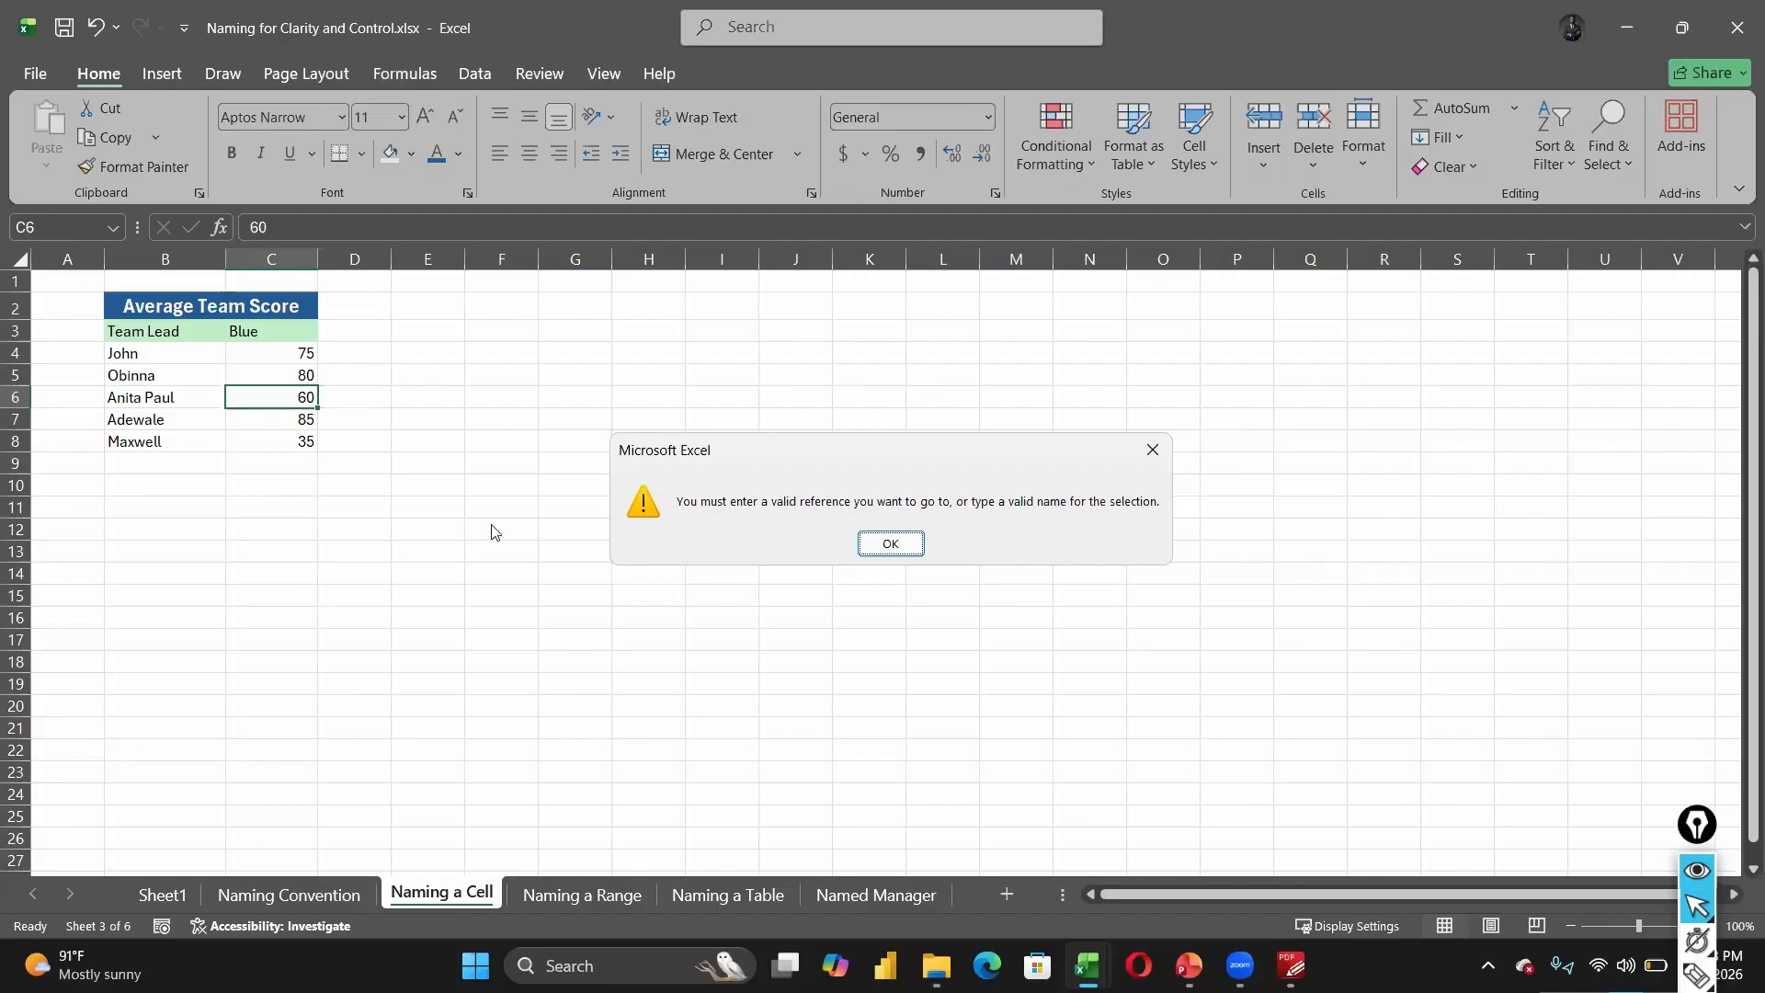
click(891, 544)
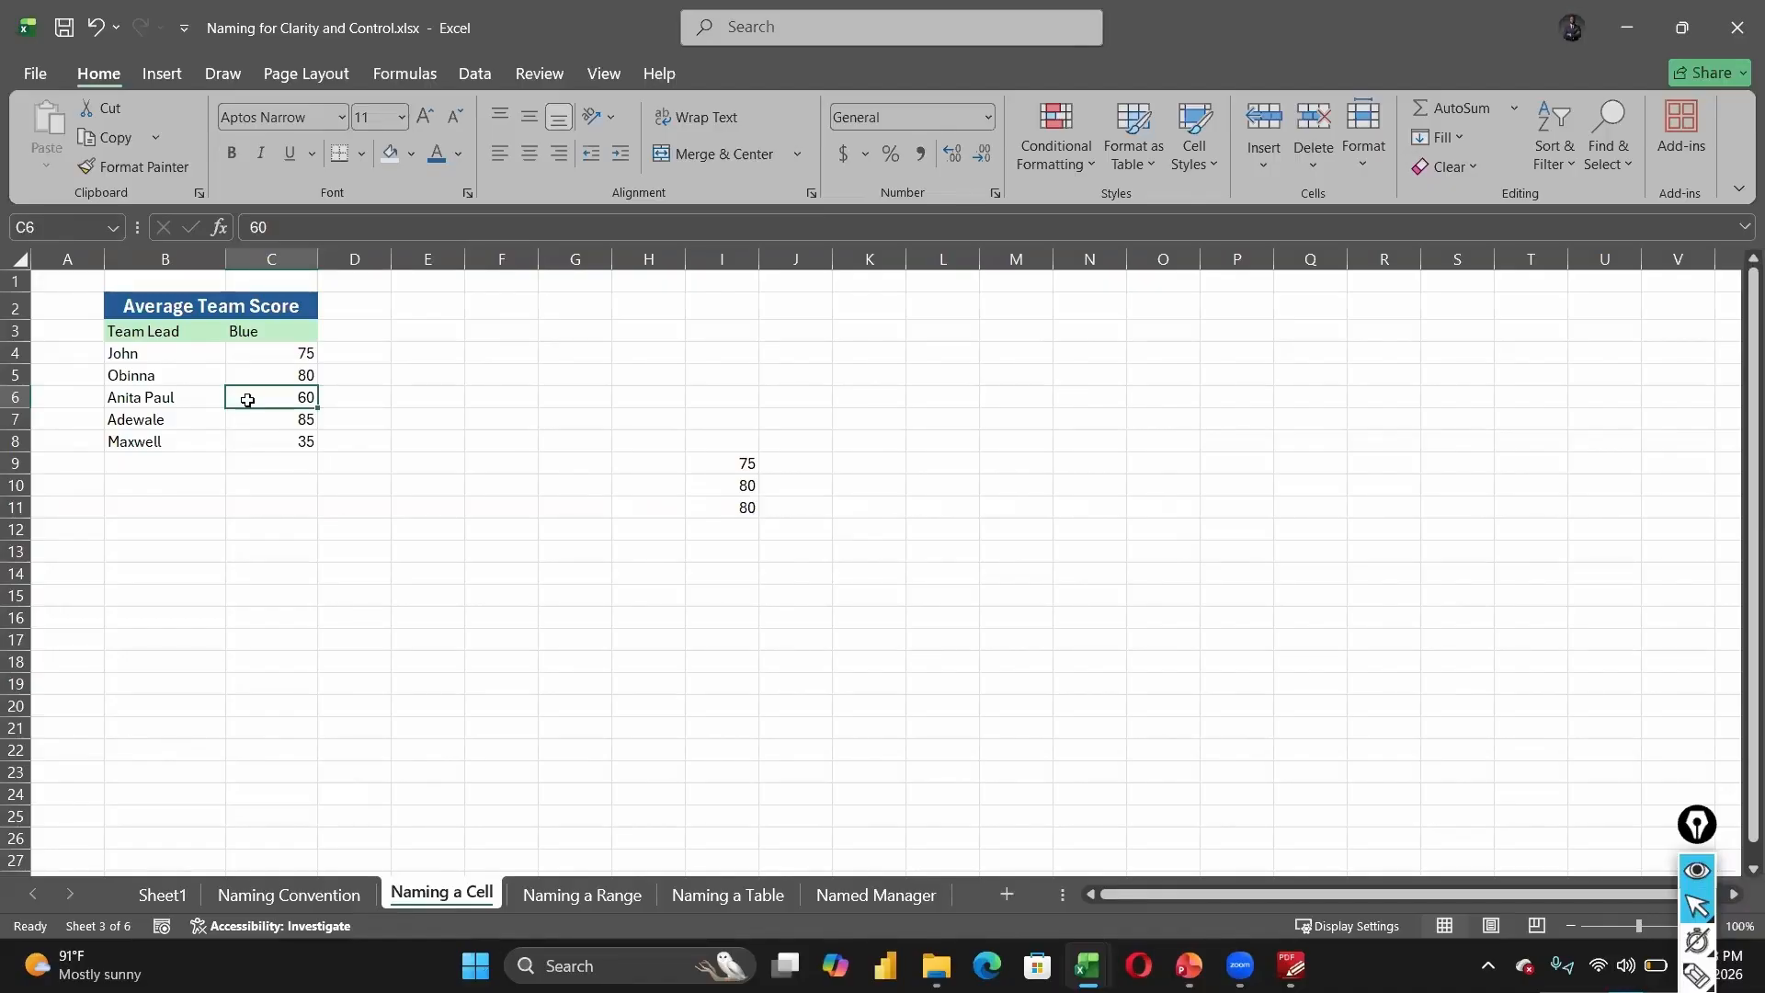
- Name score cell C6 with the full name of the team lead in B6, written in camelCase without a space
click(83, 233)
text(ani)
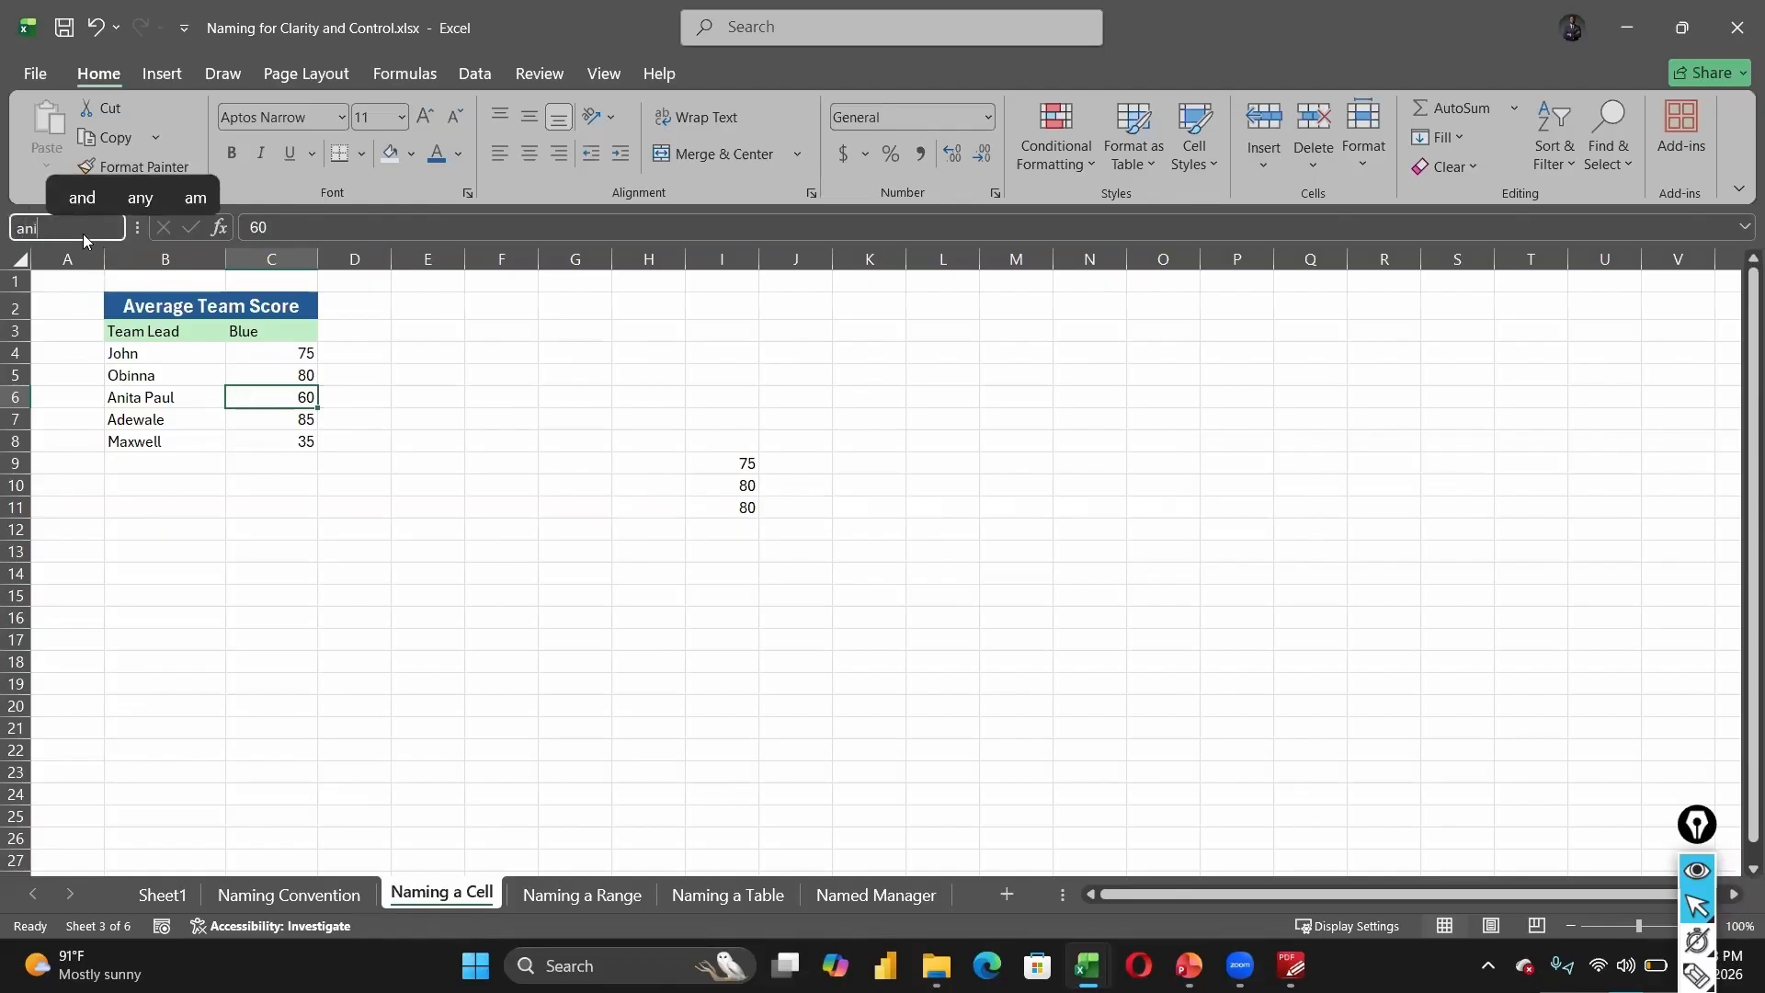
text(ta)
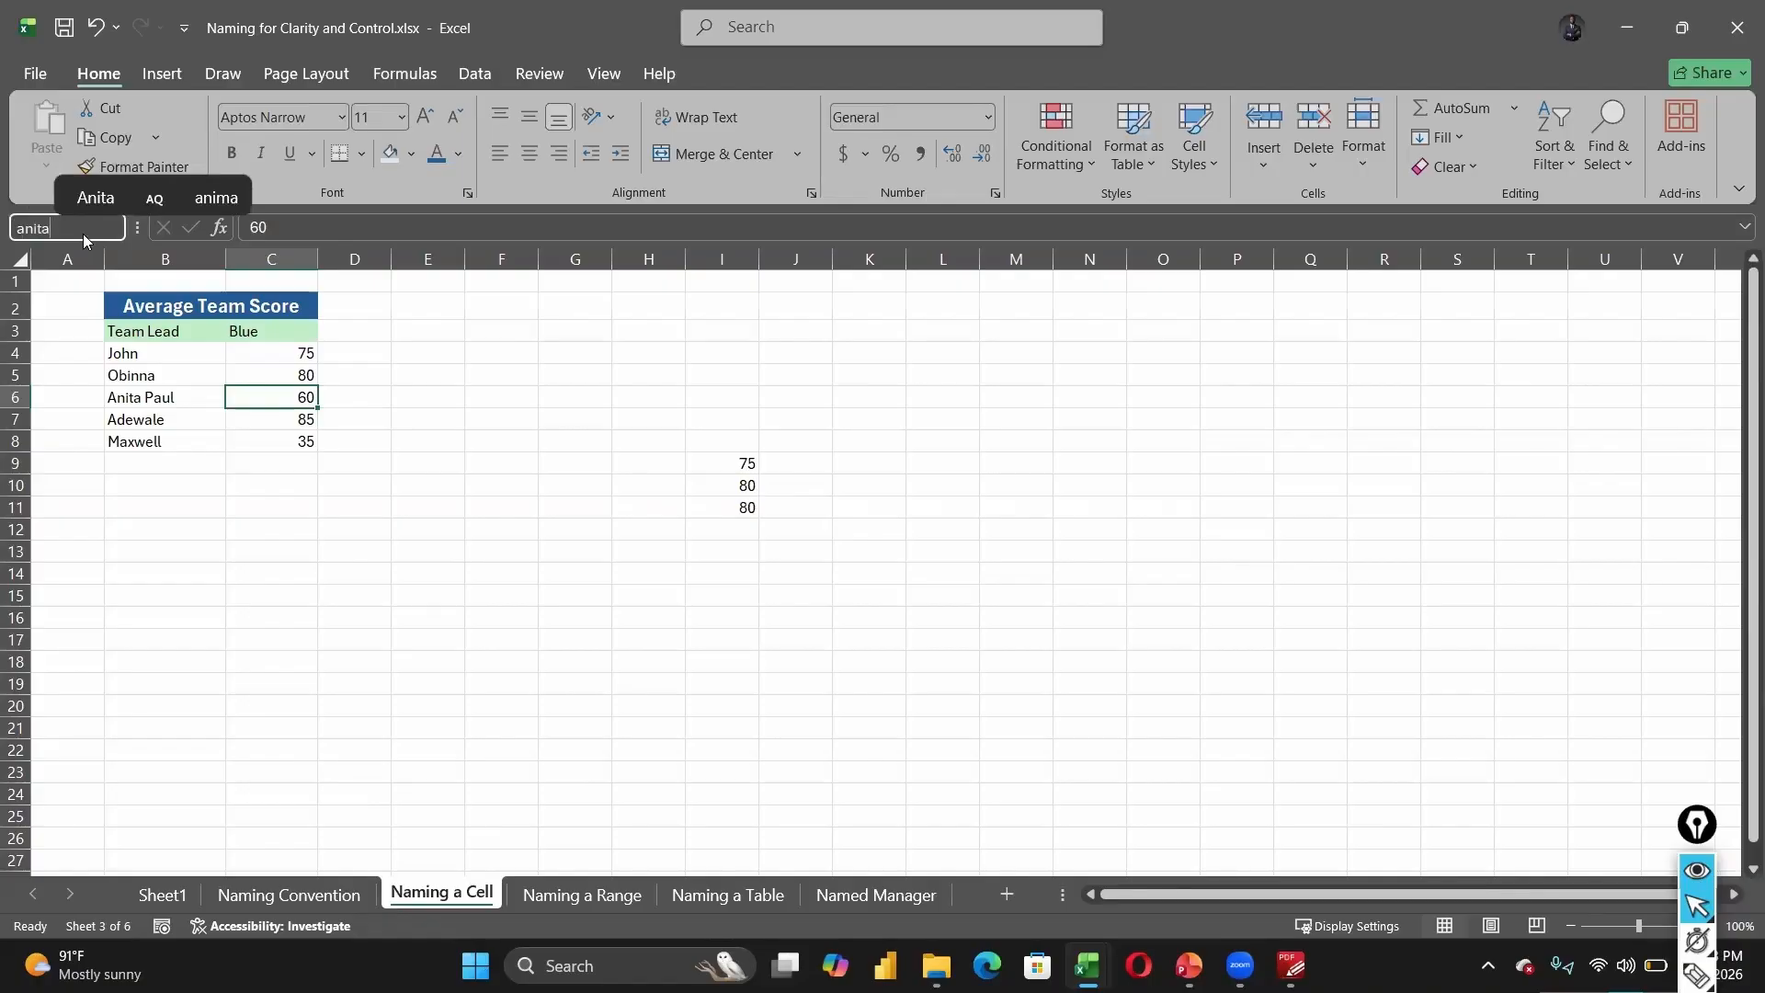
text(Paul)
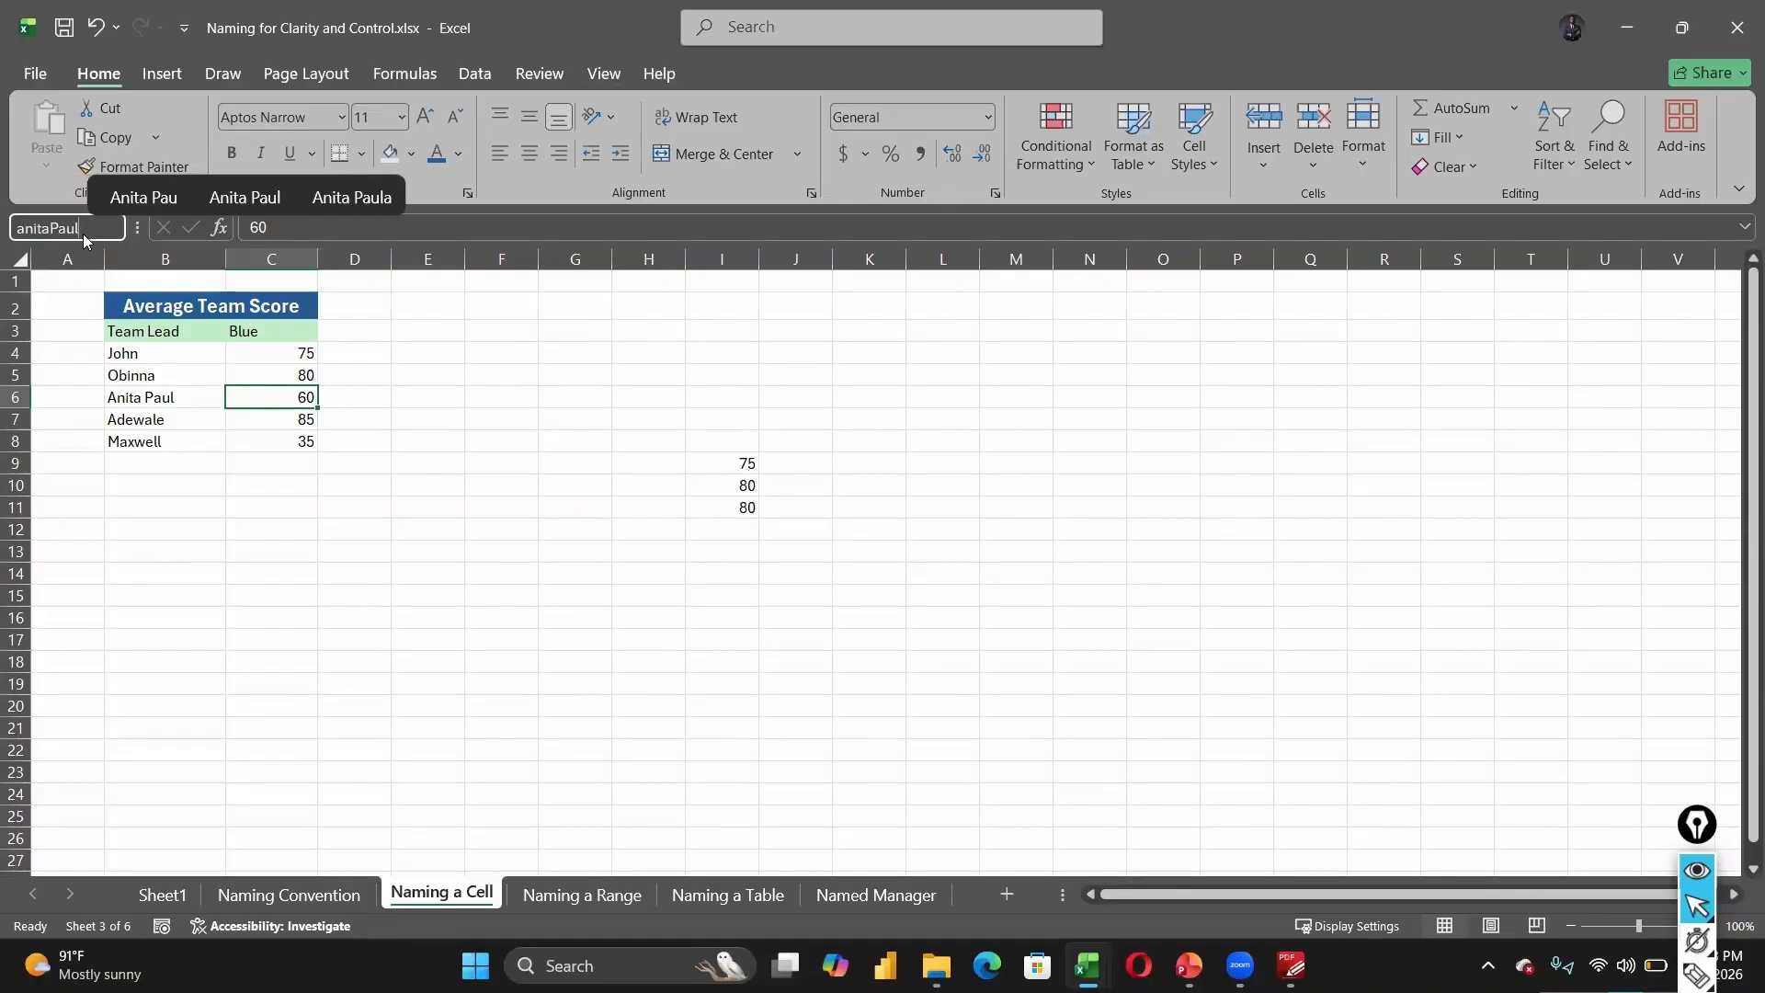
key(Return)
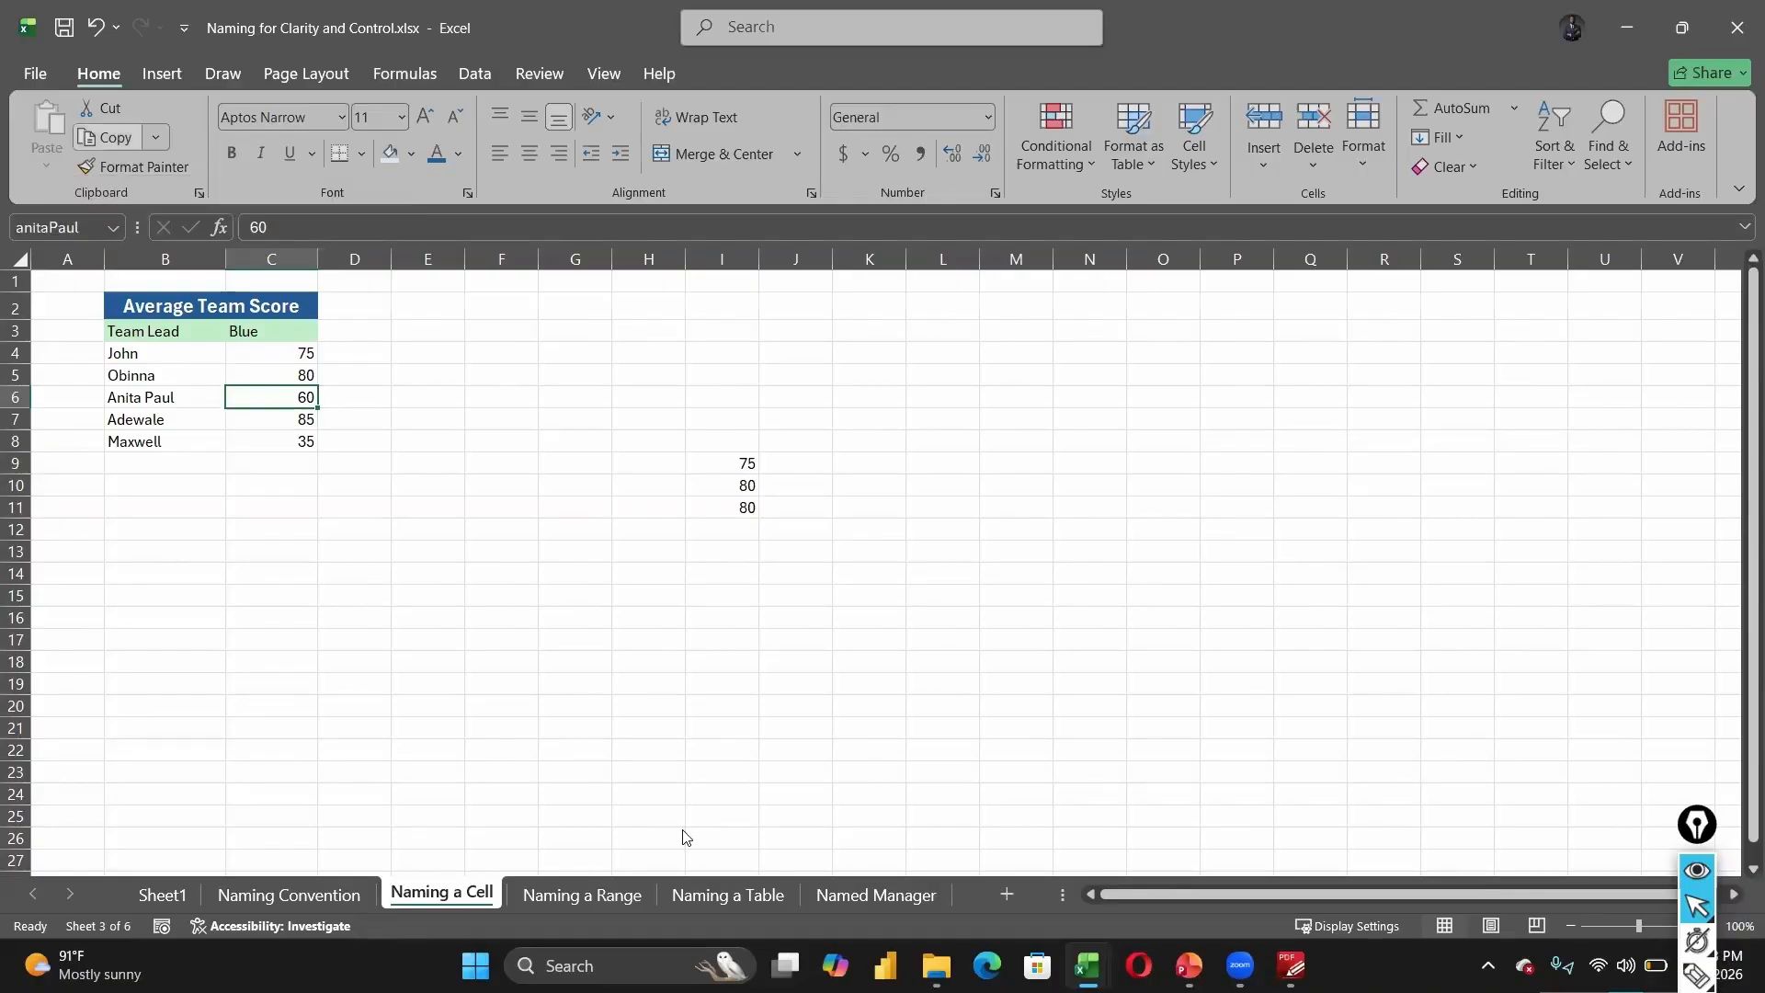
- Add a surname after the team lead's first name in B7, and select the adjacent score cell C7
click(514, 685)
click(286, 398)
click(176, 422)
double_click(176, 422)
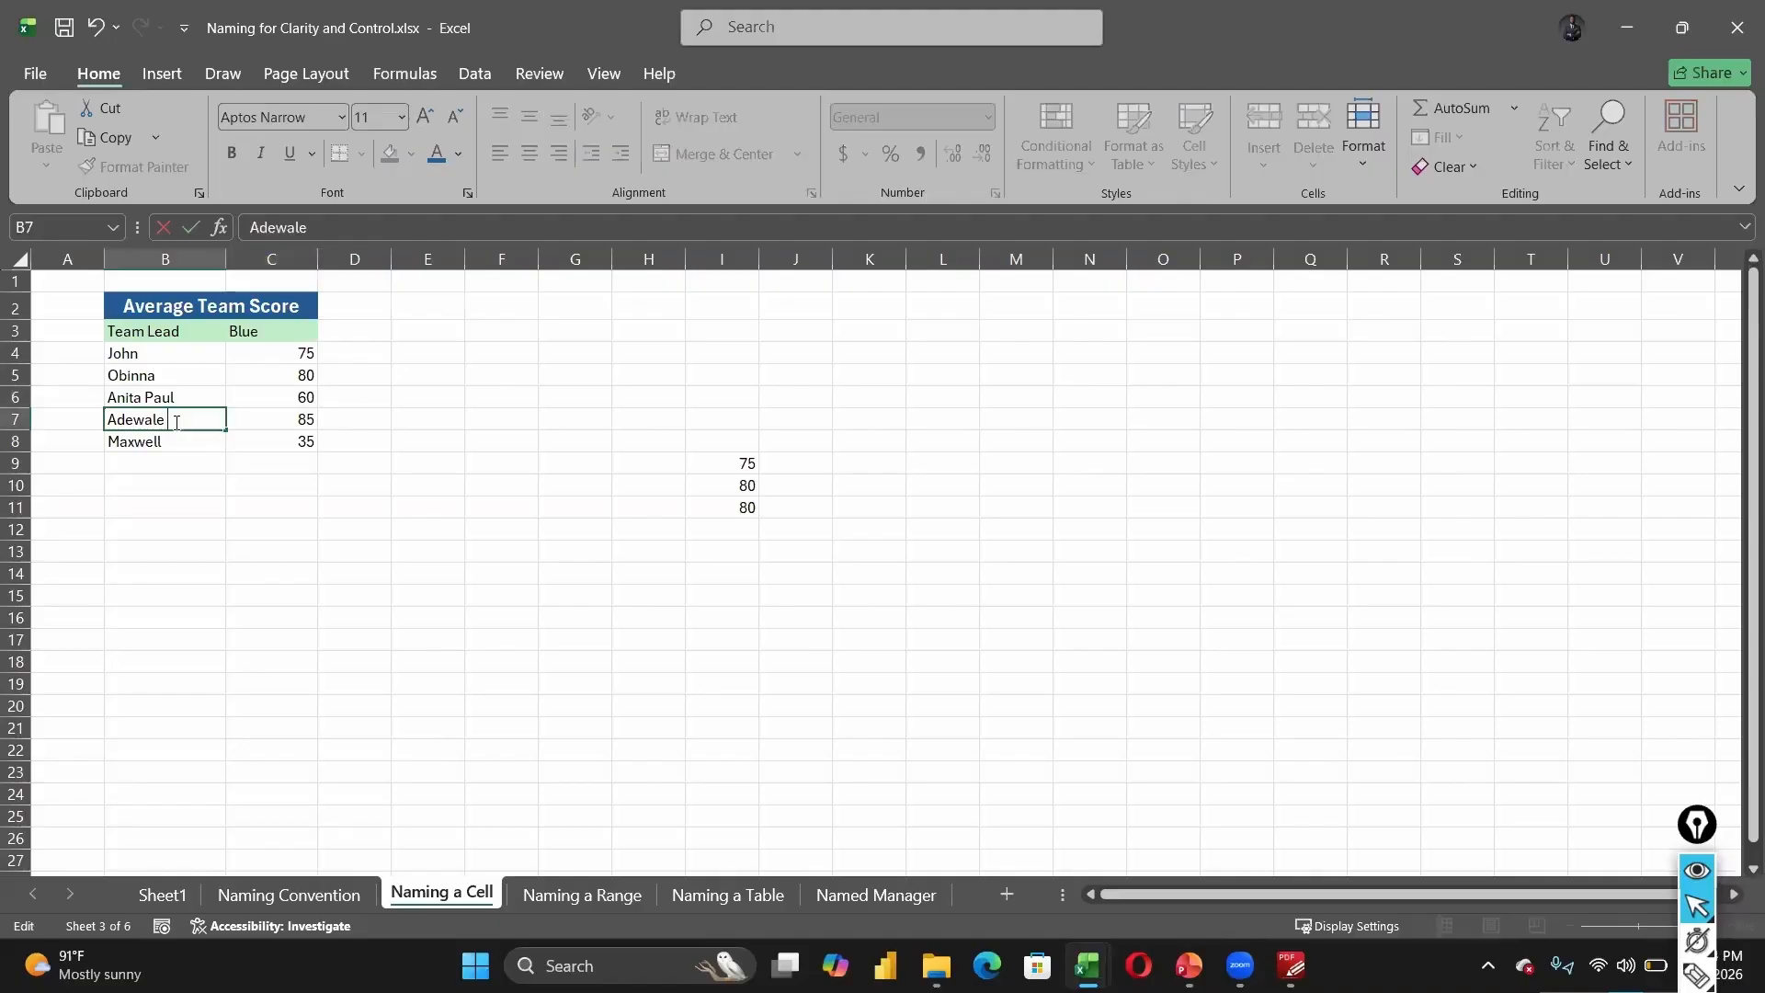
text(Johnson)
click(406, 520)
click(278, 436)
click(264, 413)
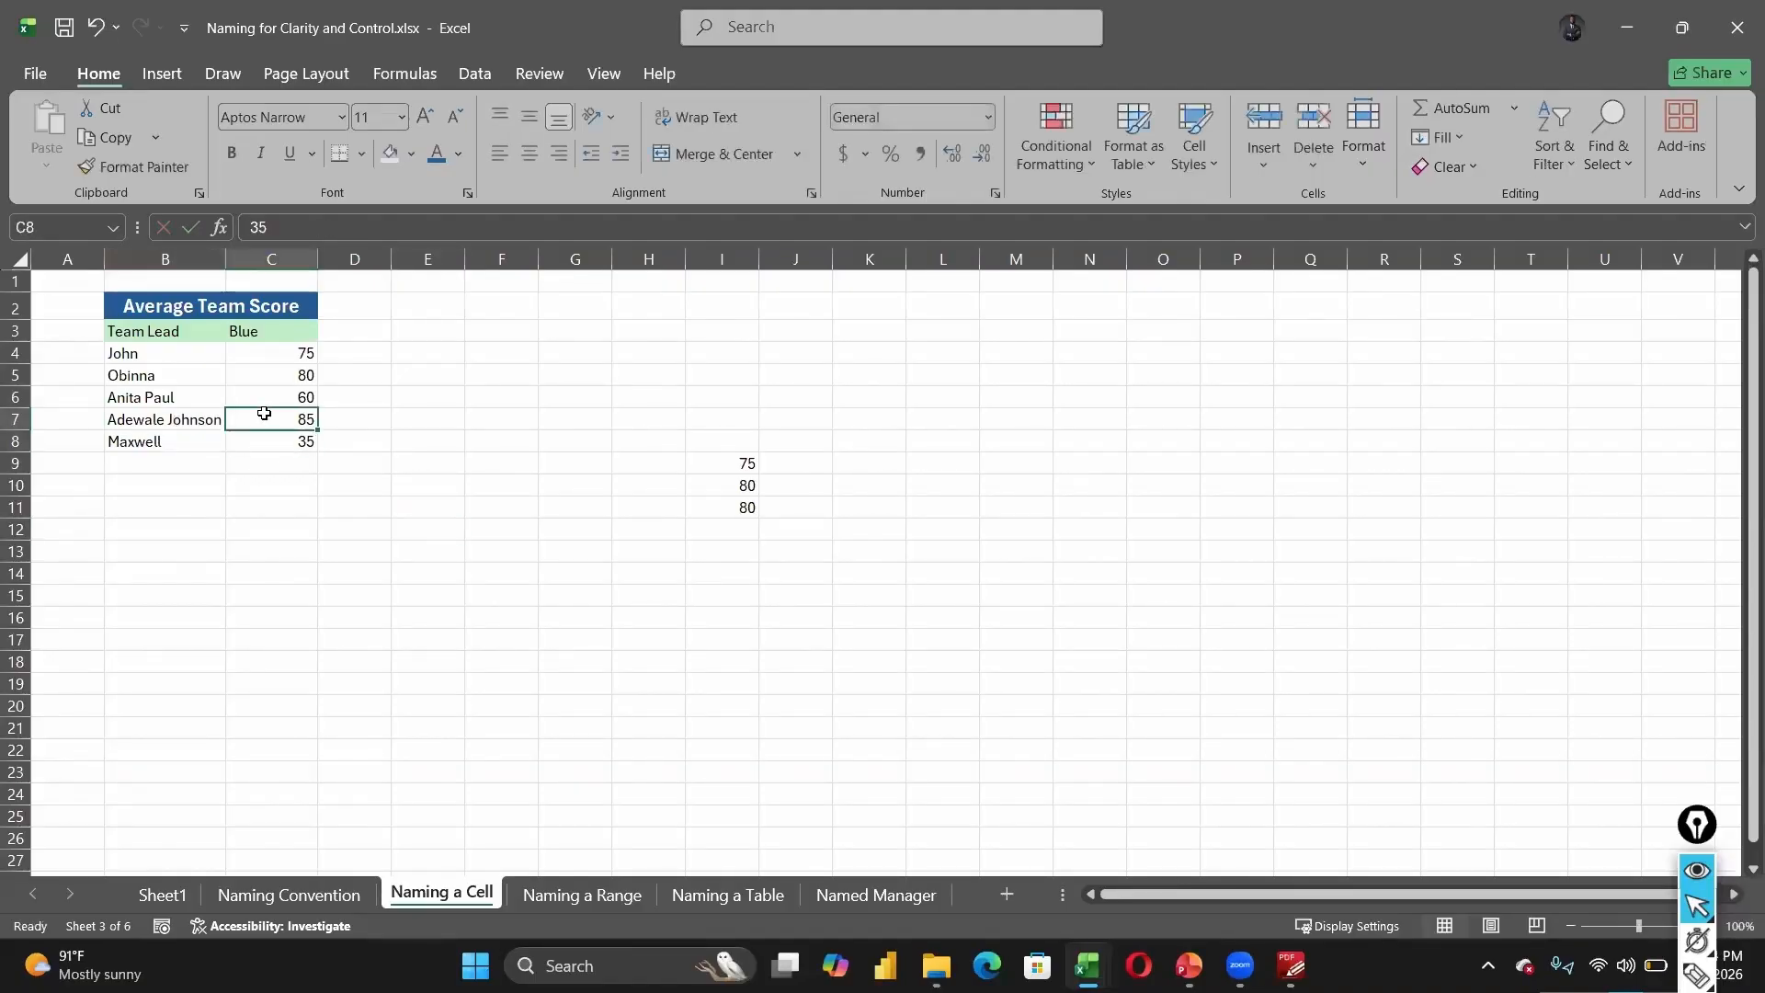
- Name score cell C7 with the full name of the team lead in B7, written in lowercase snake_case
click(55, 227)
text(adewa)
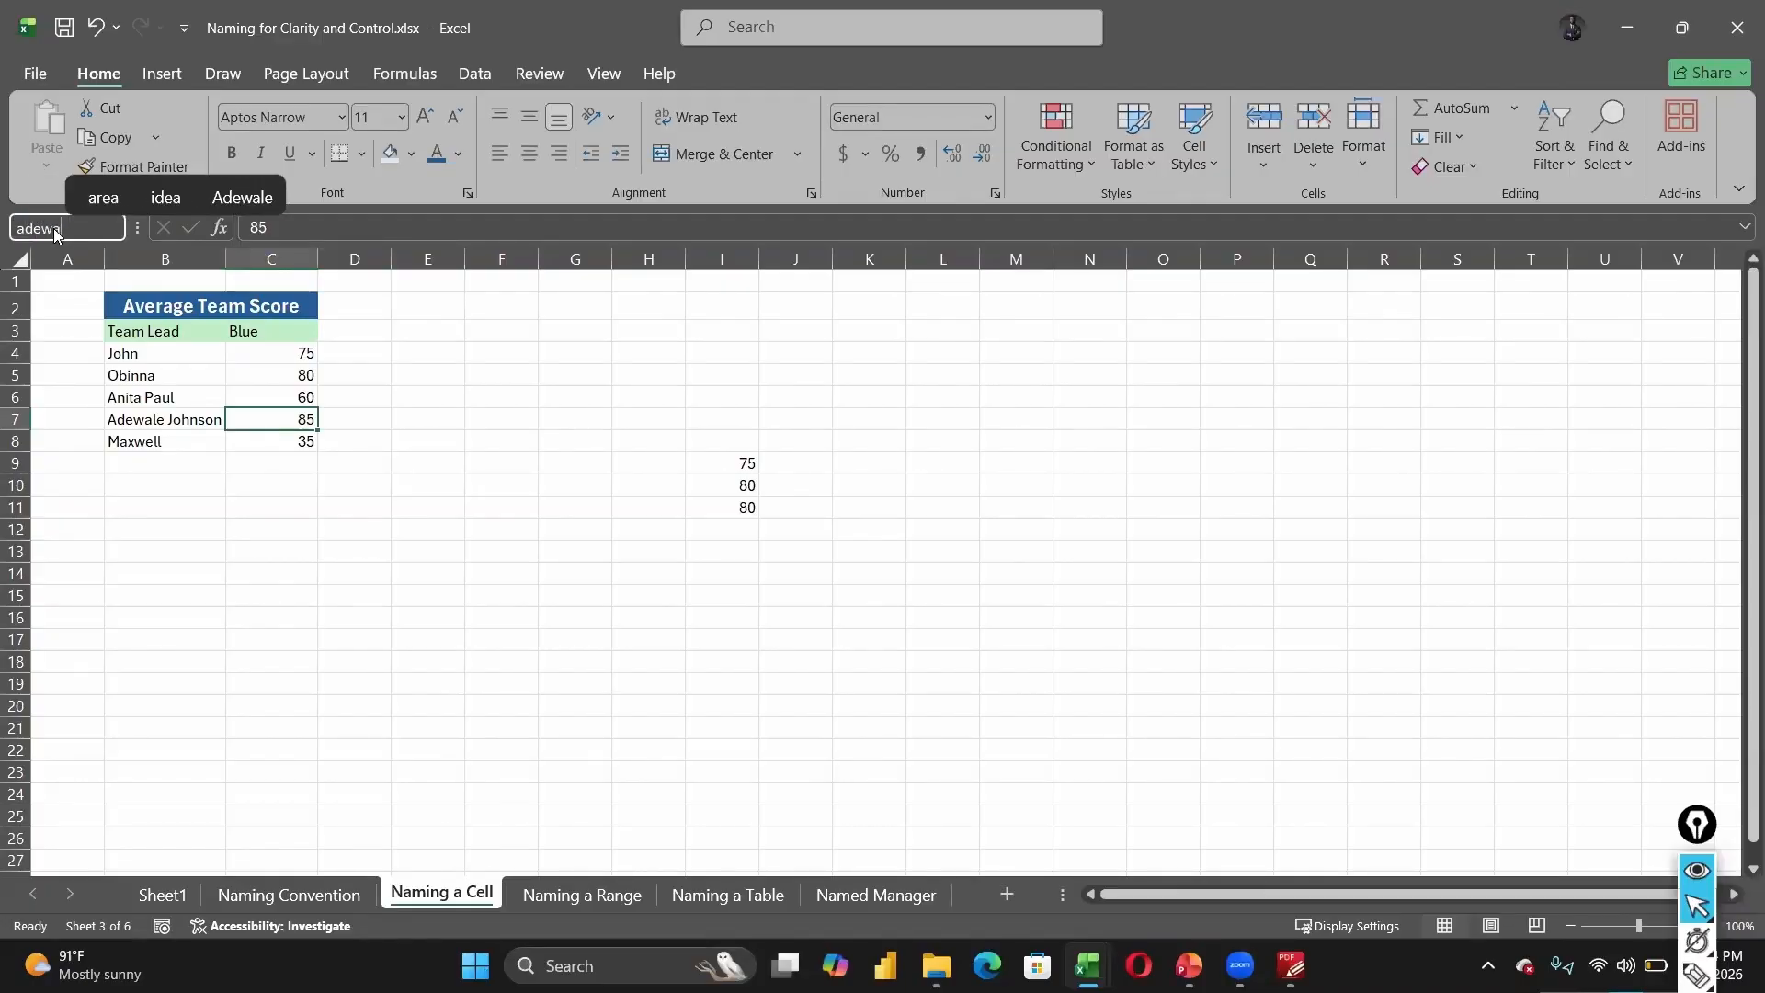
text(le_)
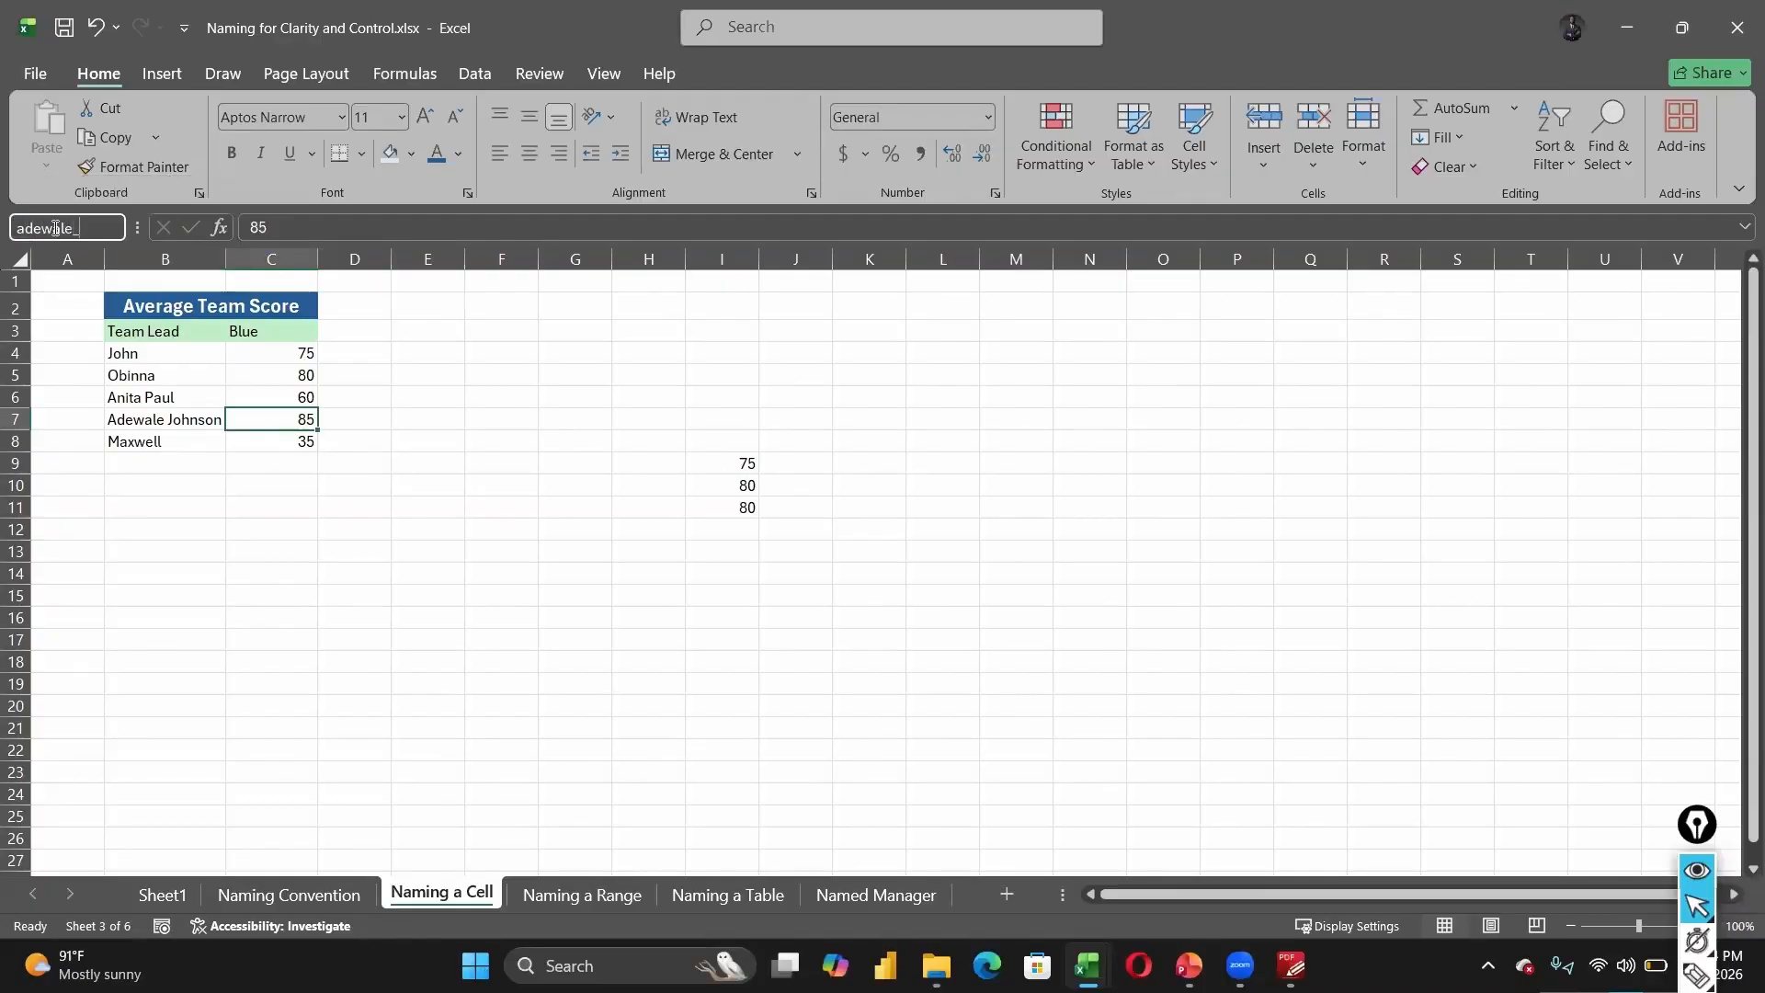
text(johnson)
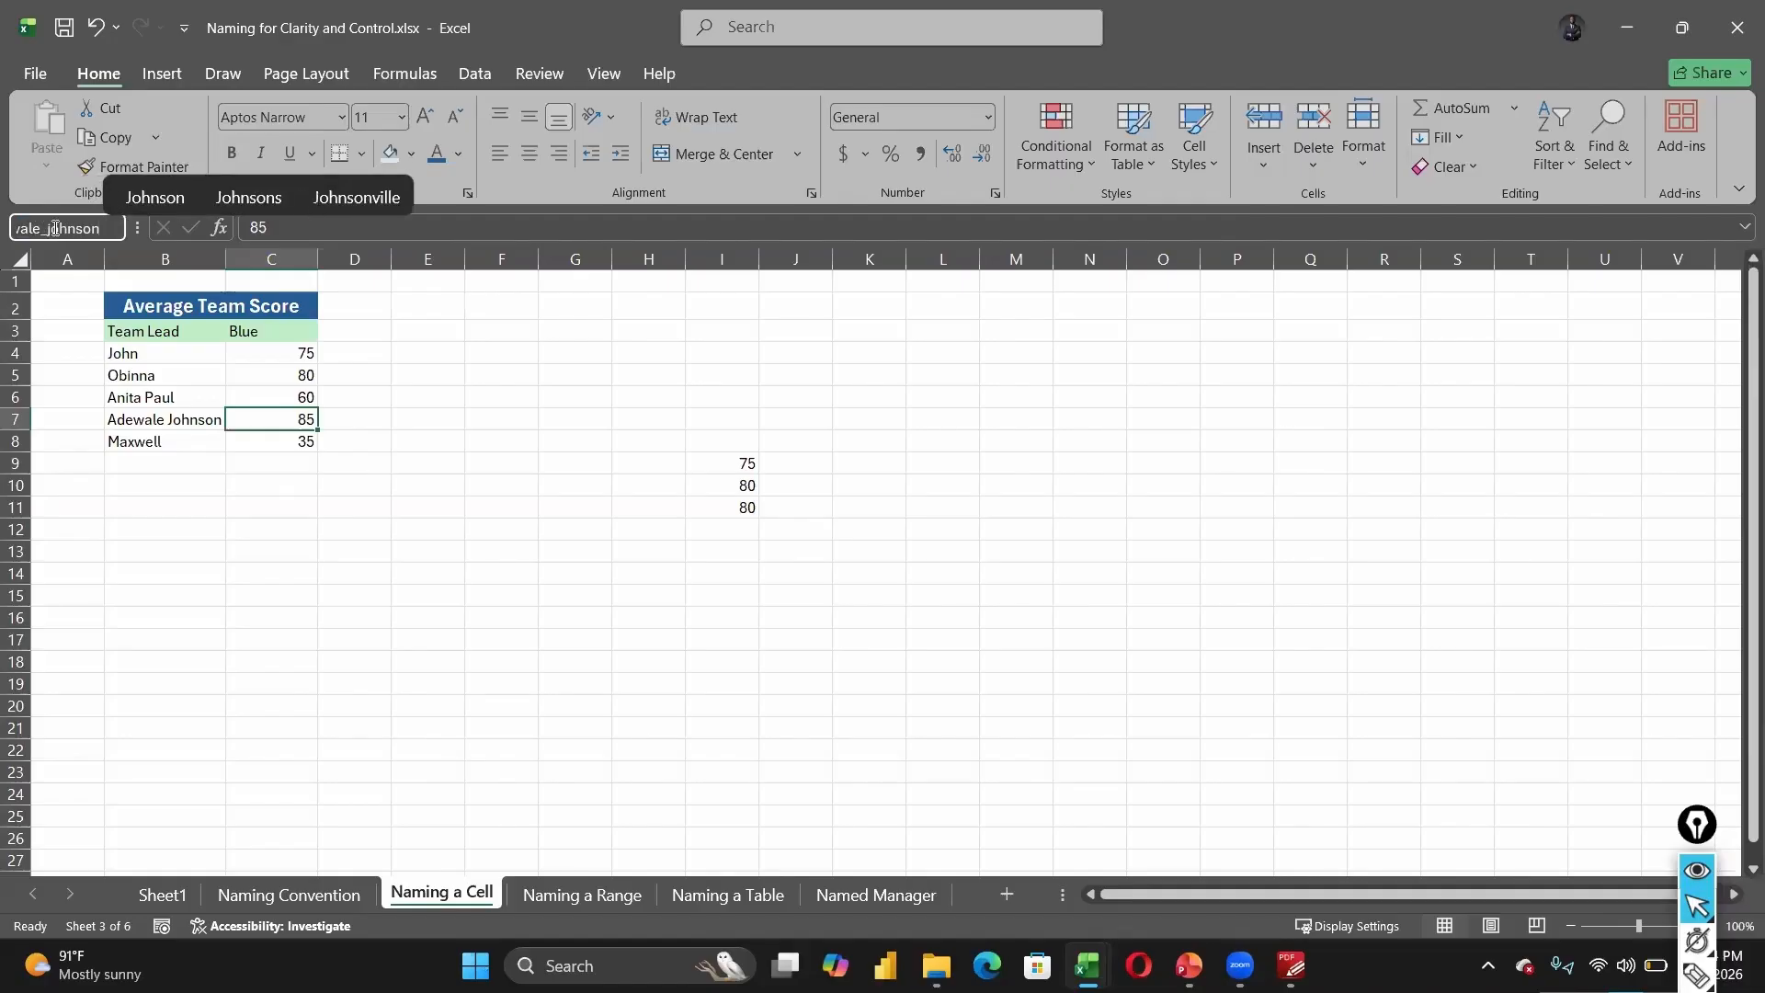
key(Return)
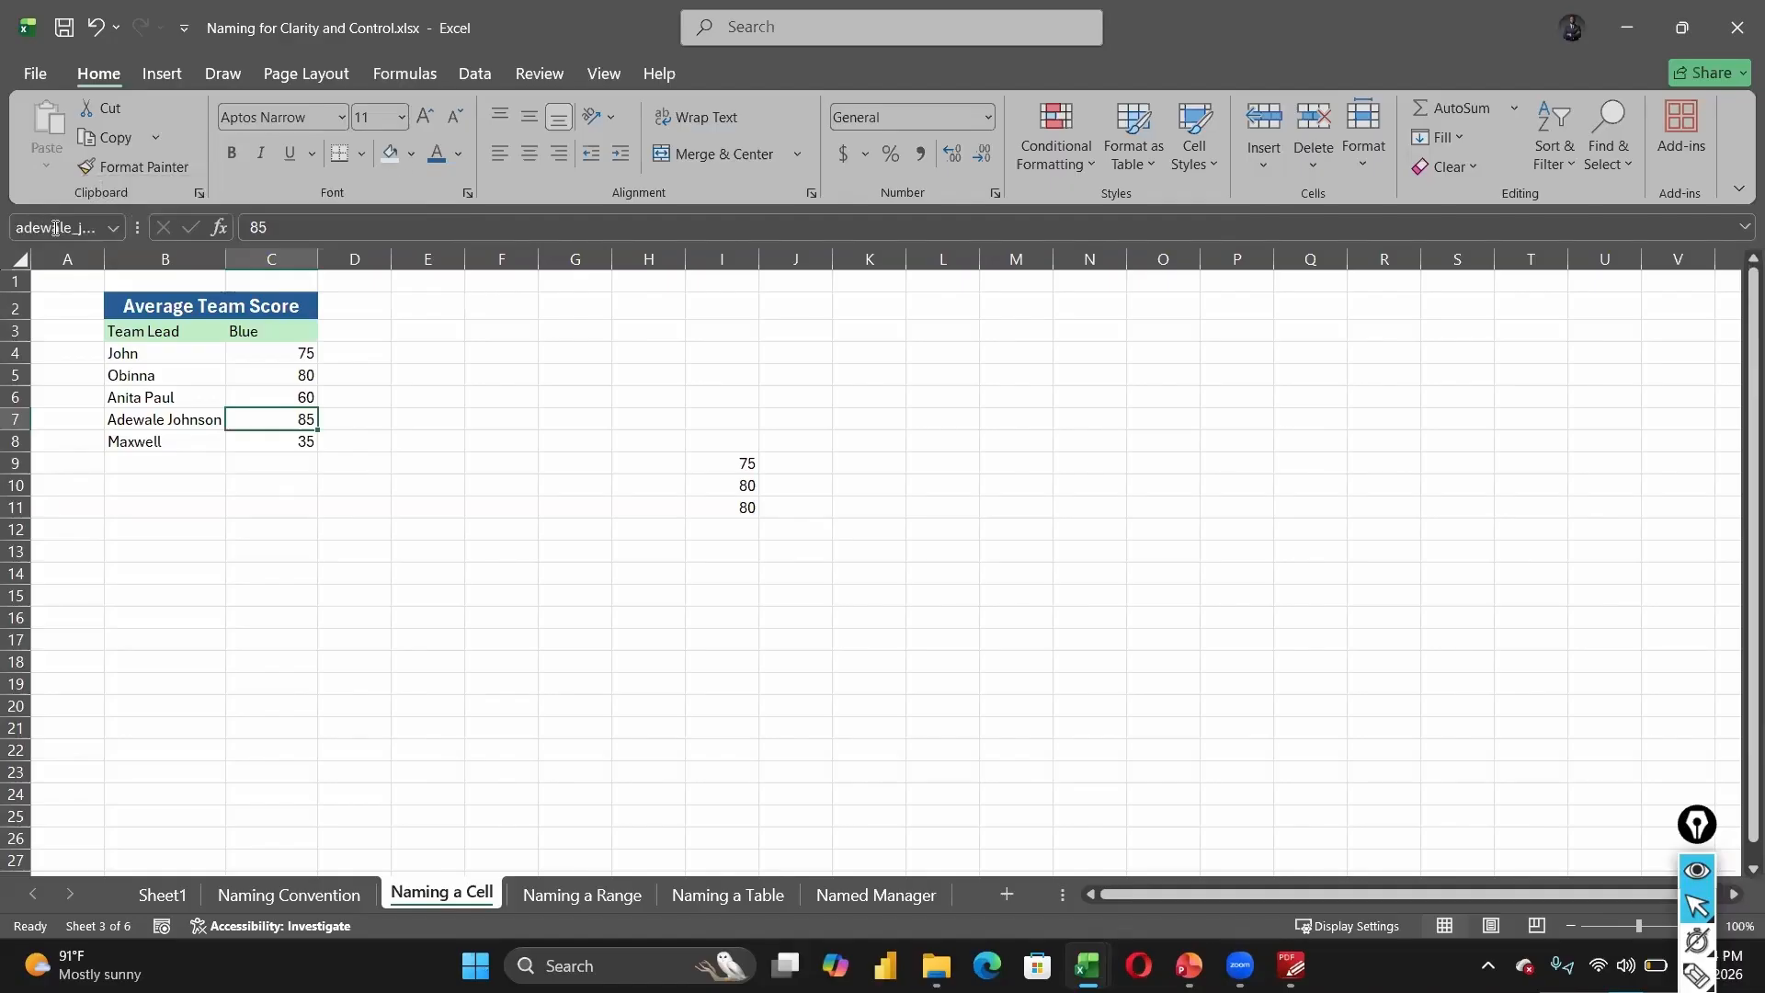
click(218, 484)
click(274, 425)
- Add a surname after the team lead's first name in B8, and select the adjacent score cell C8
click(214, 443)
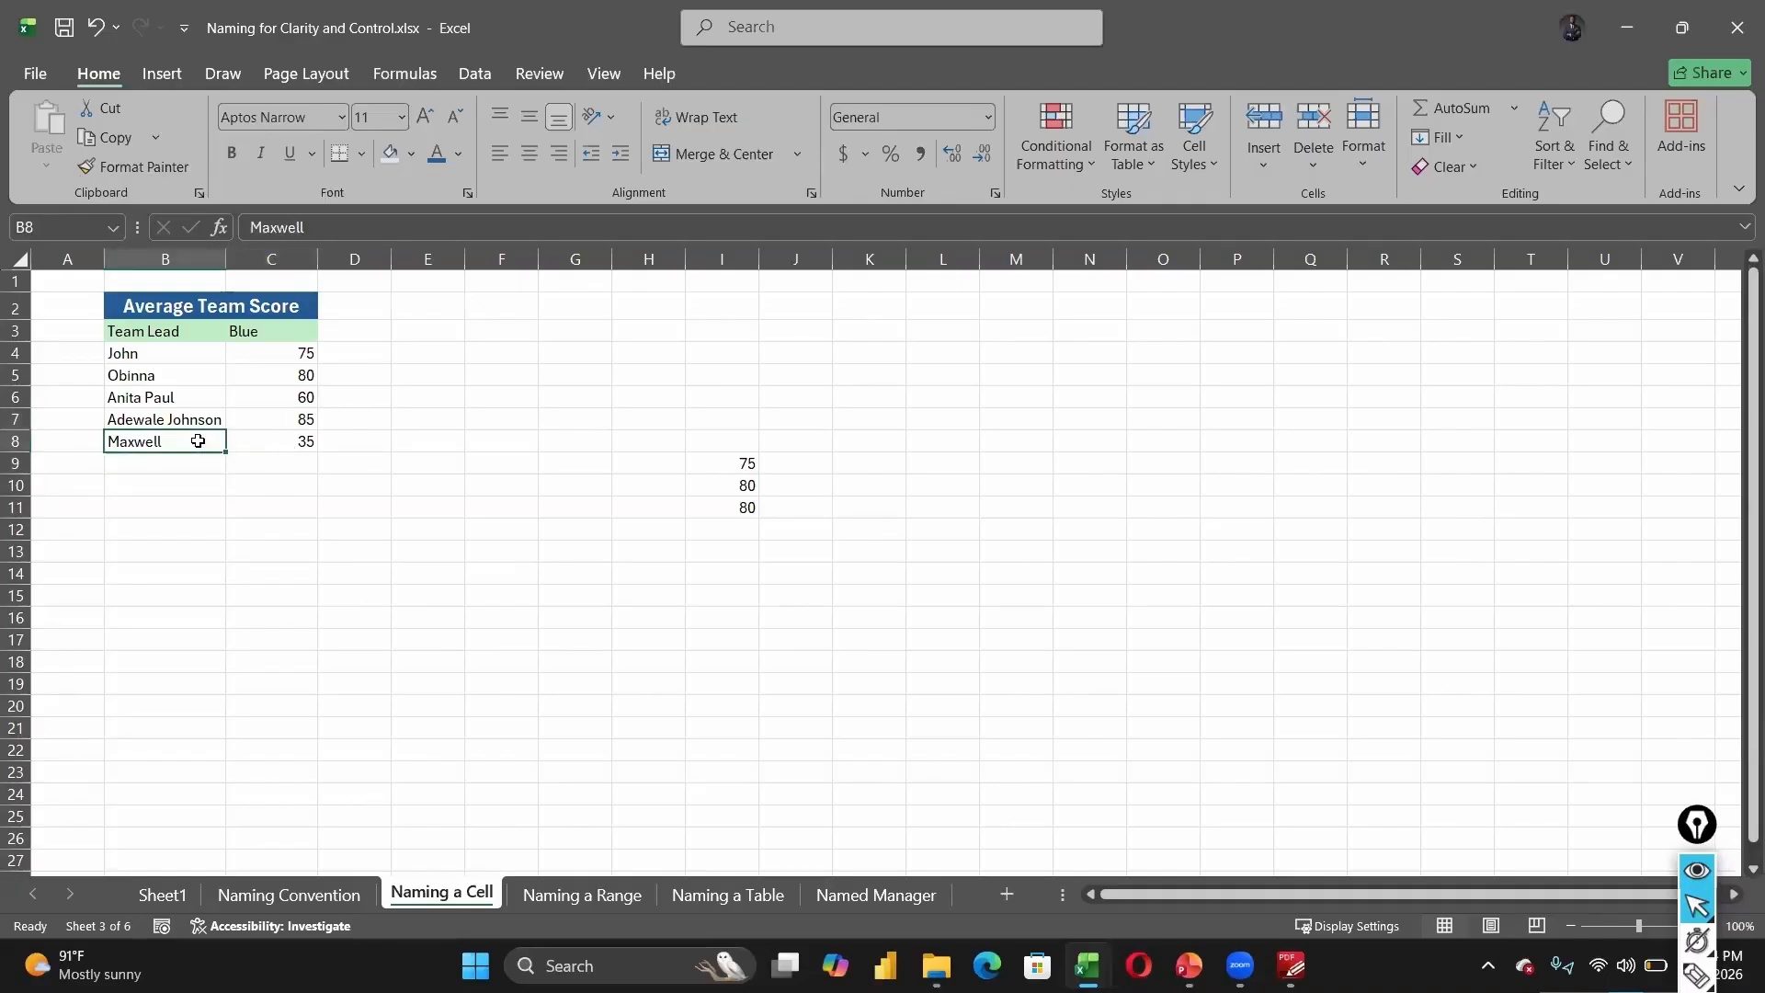
double_click(198, 441)
text(S)
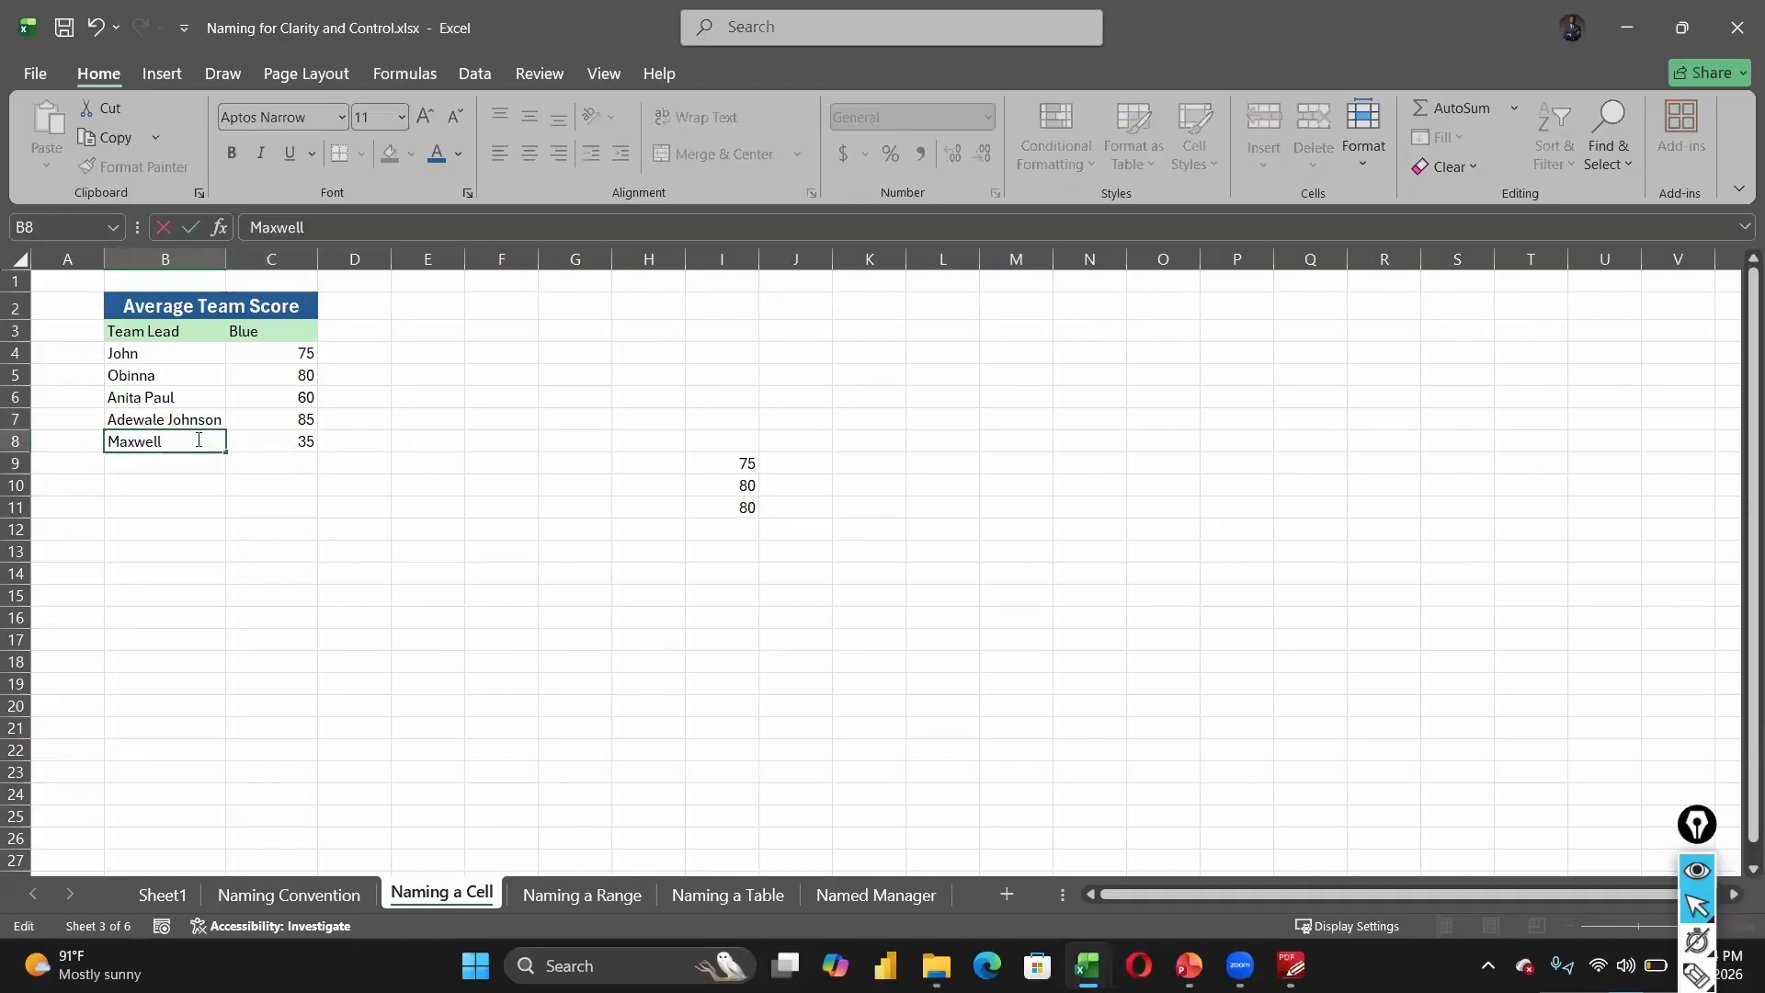
text(tella)
click(364, 499)
click(302, 440)
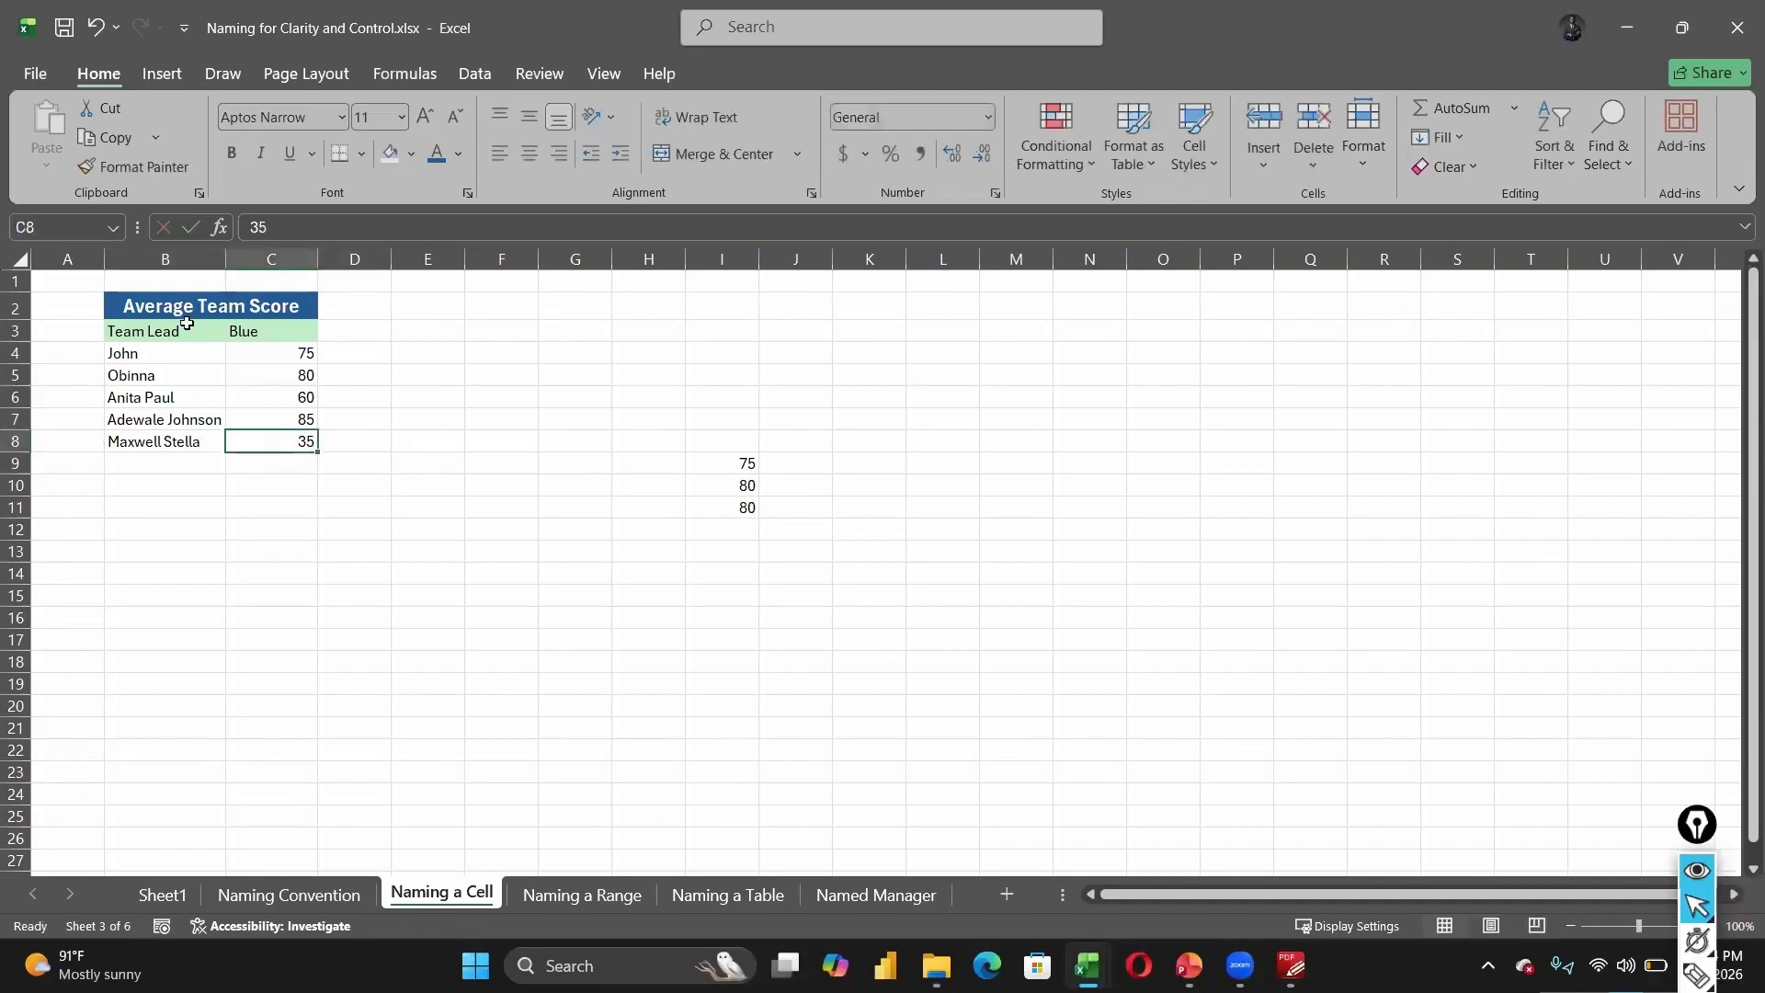
- Try to name score cell C8 with the full name of the team lead in B8, including the space
click(83, 223)
text(Ma)
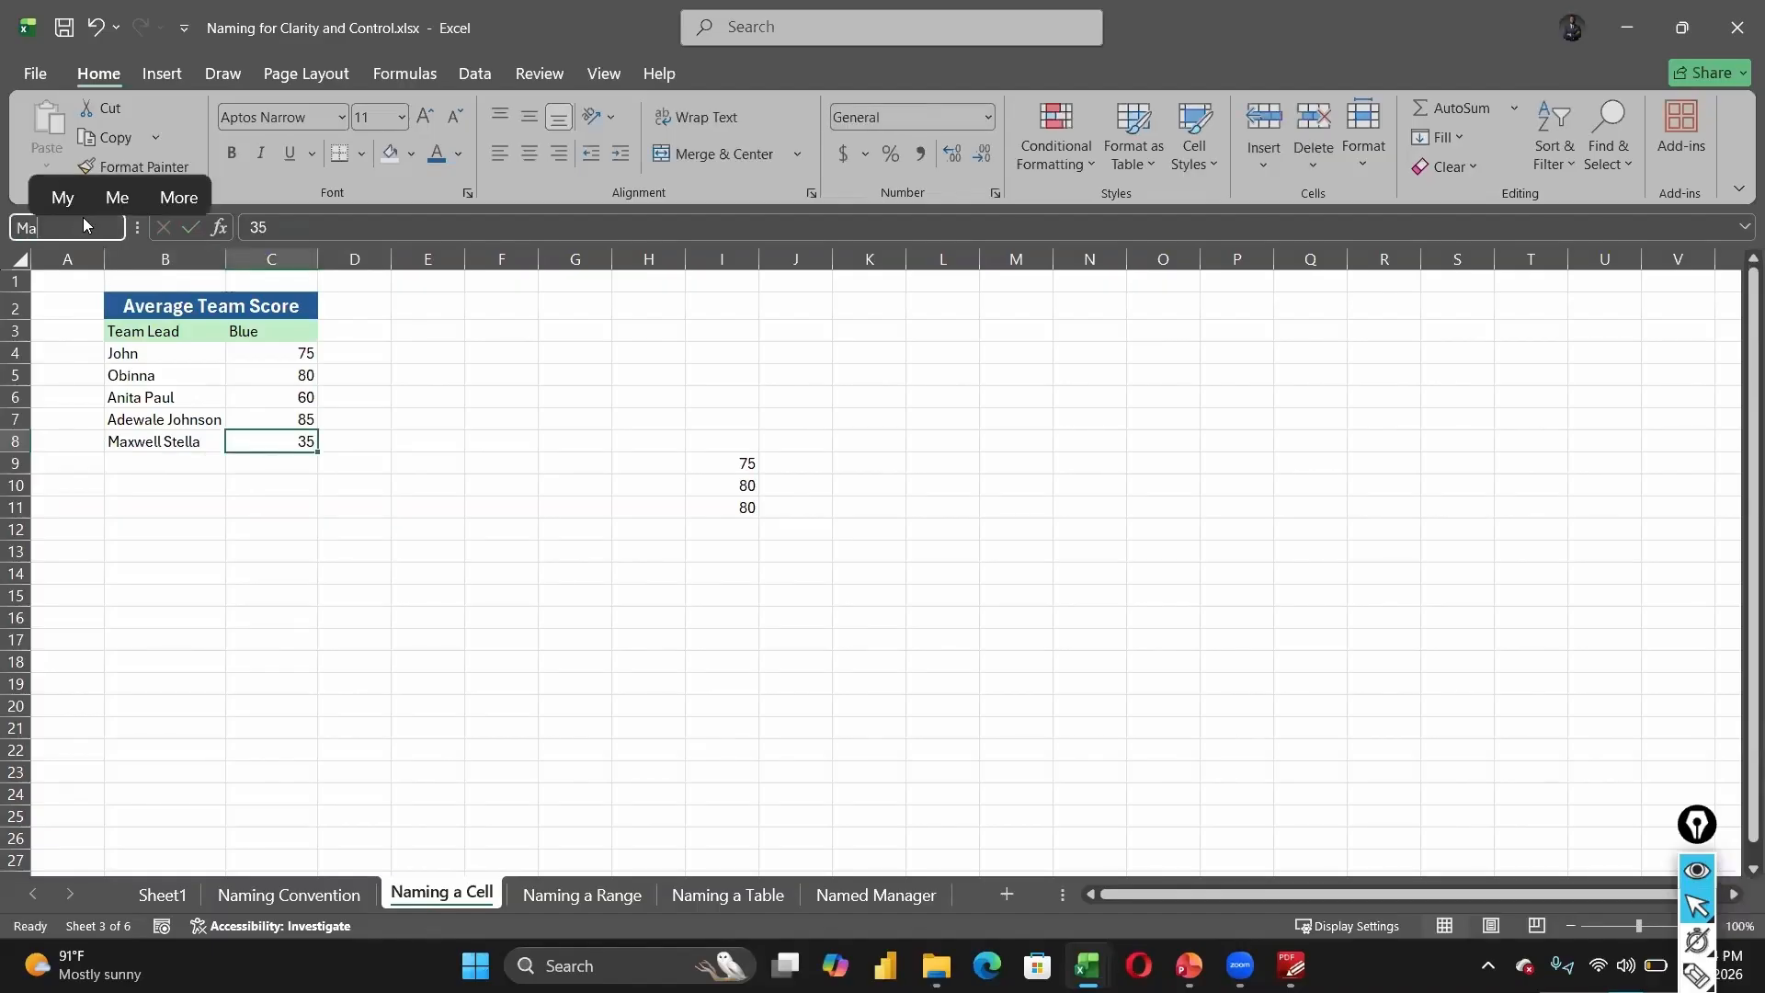
text(xwell)
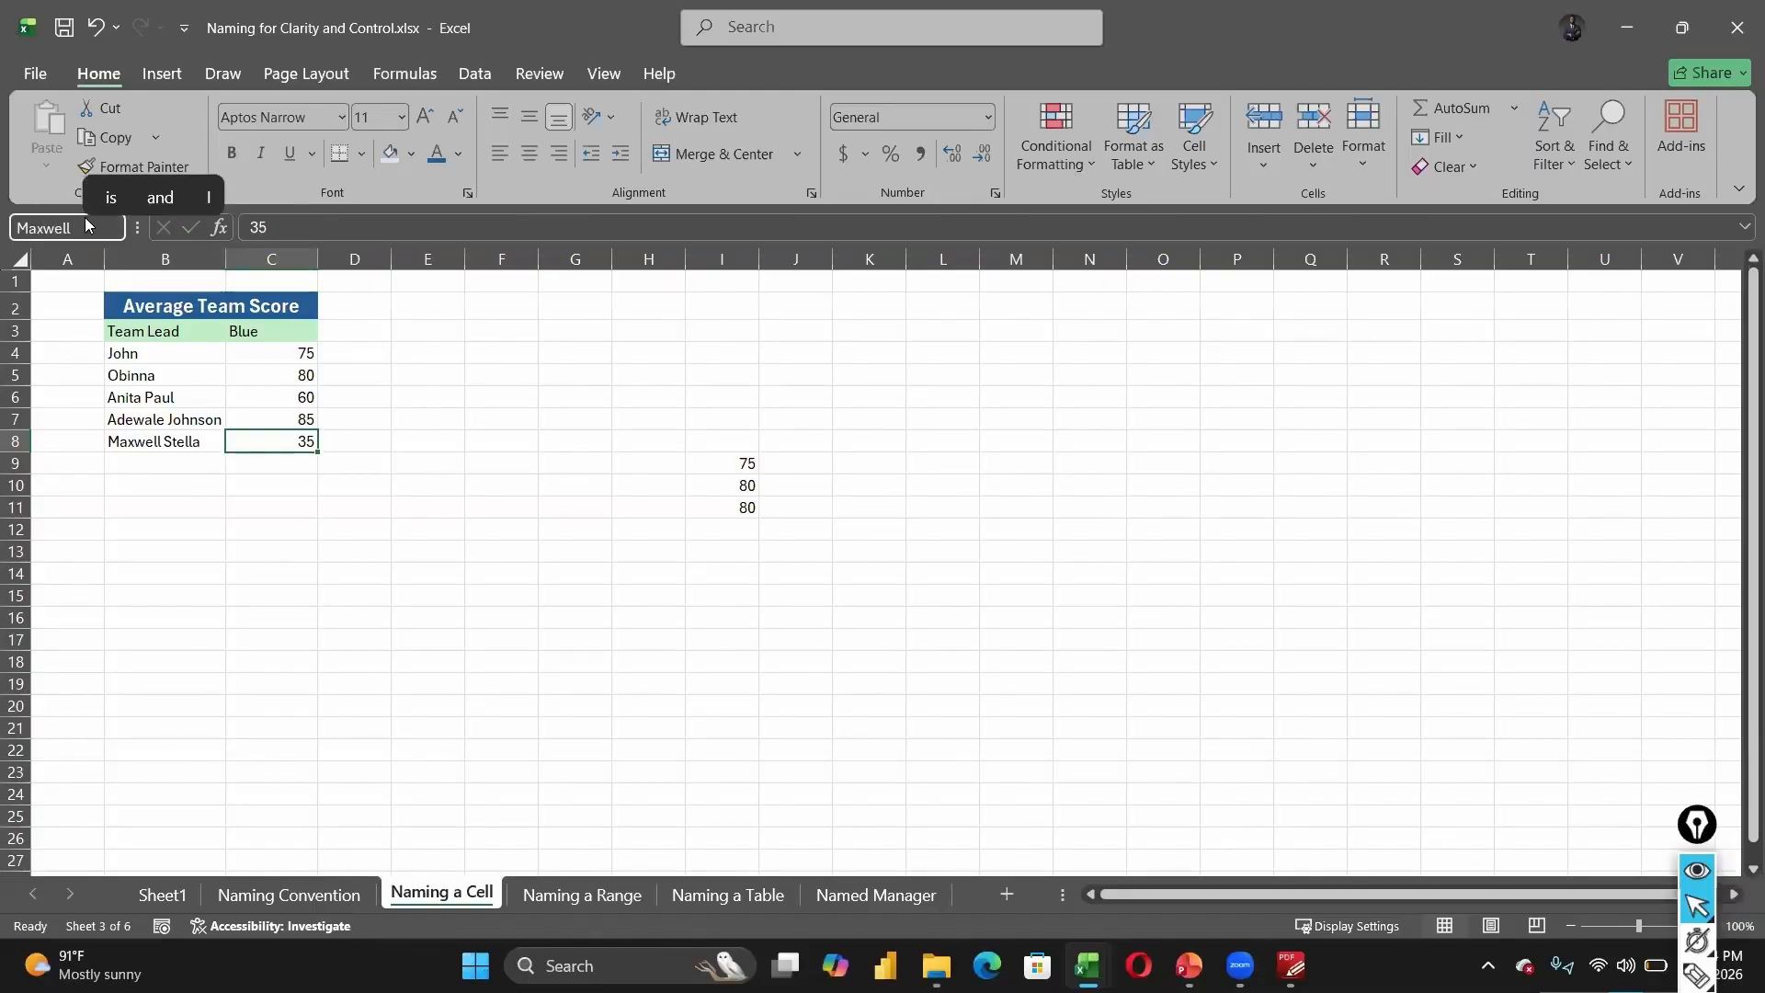
text(Stella)
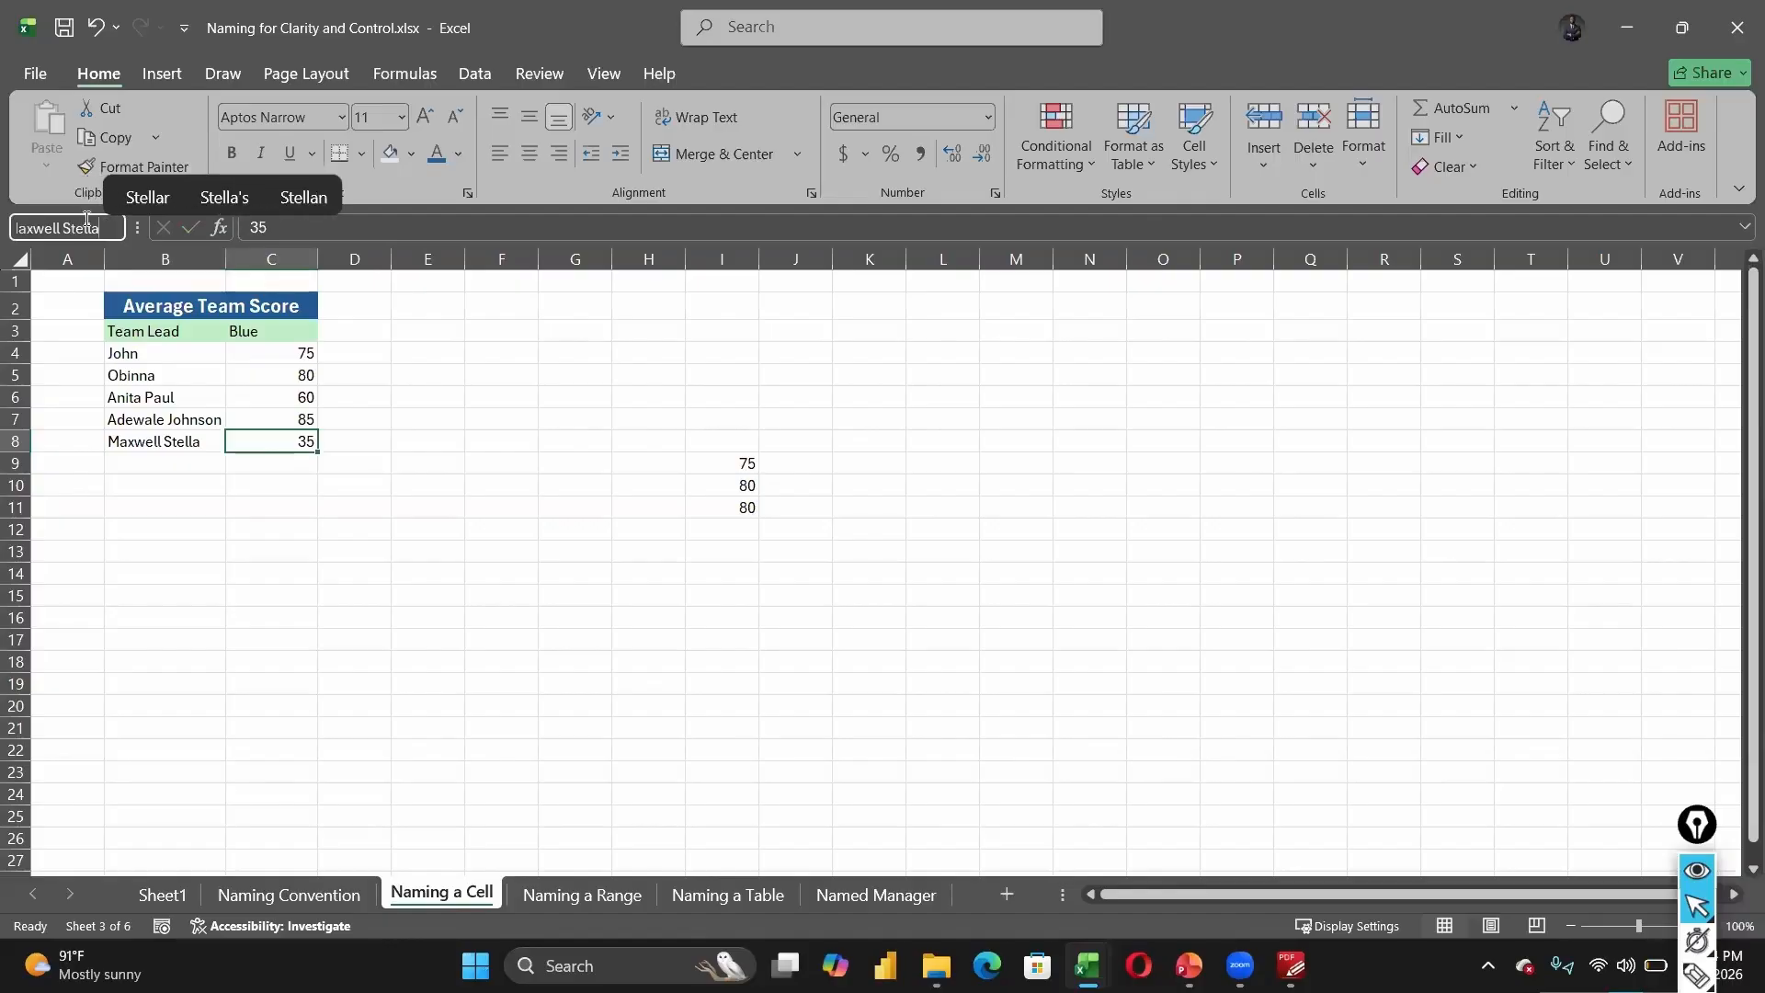
key(Return)
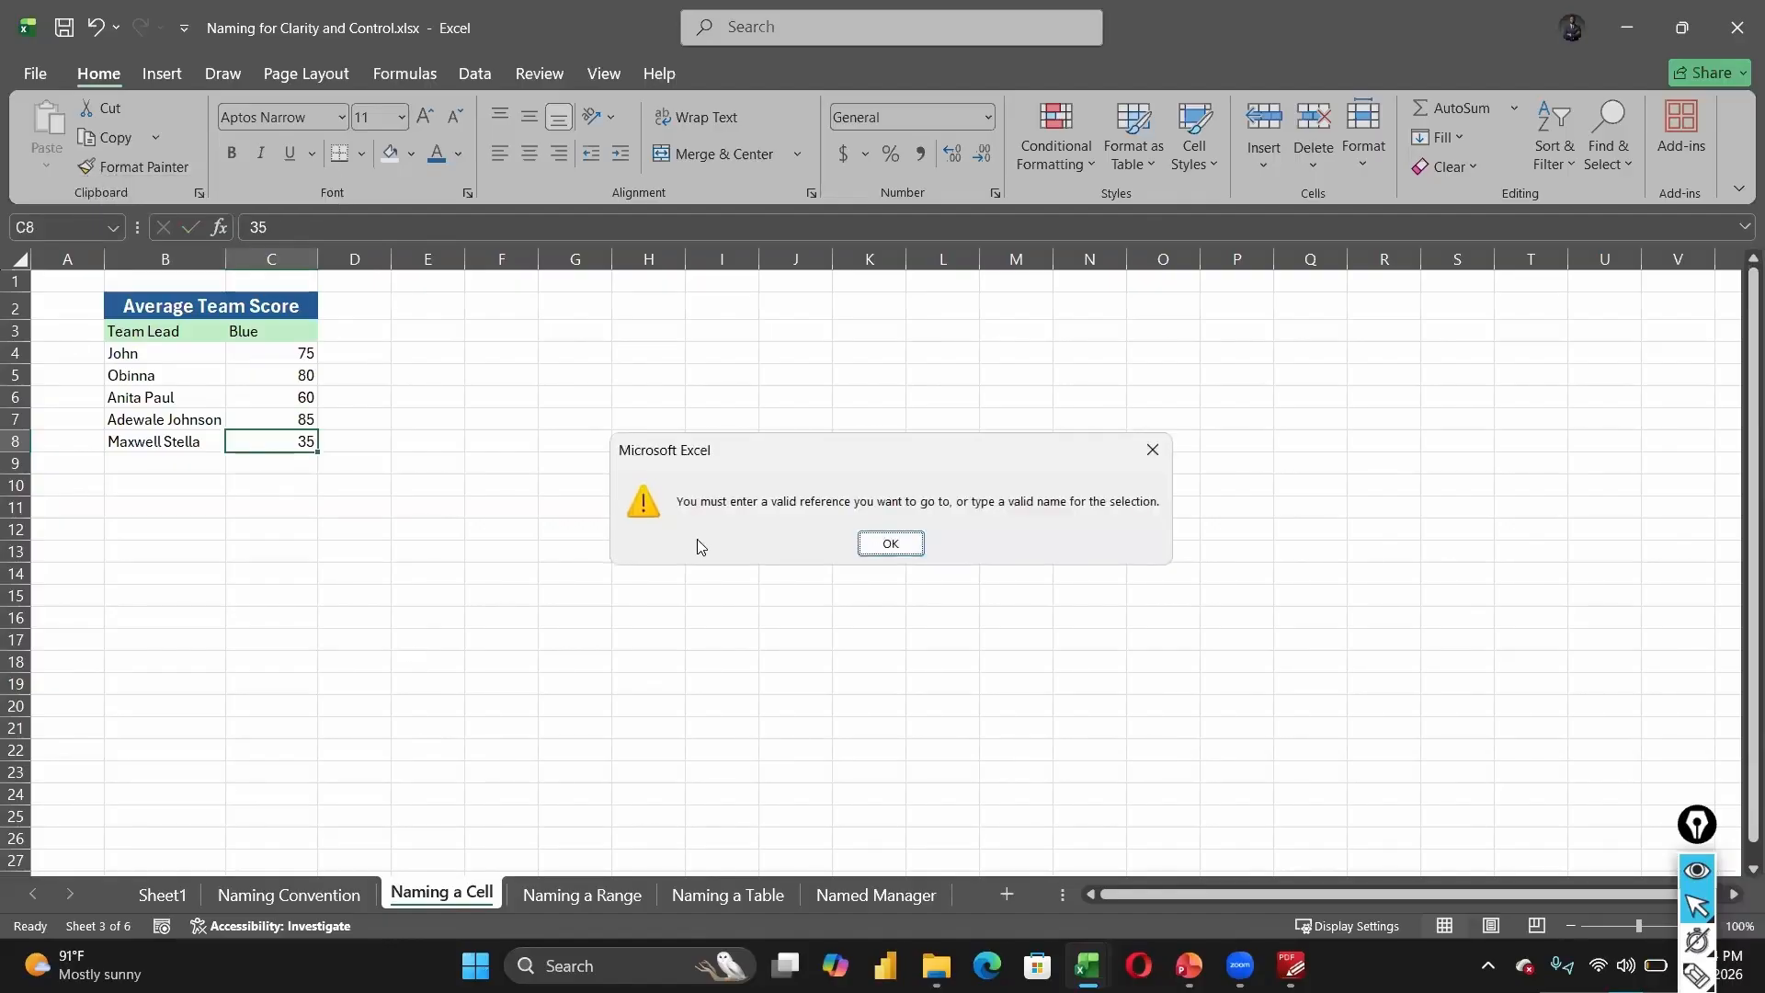
click(888, 543)
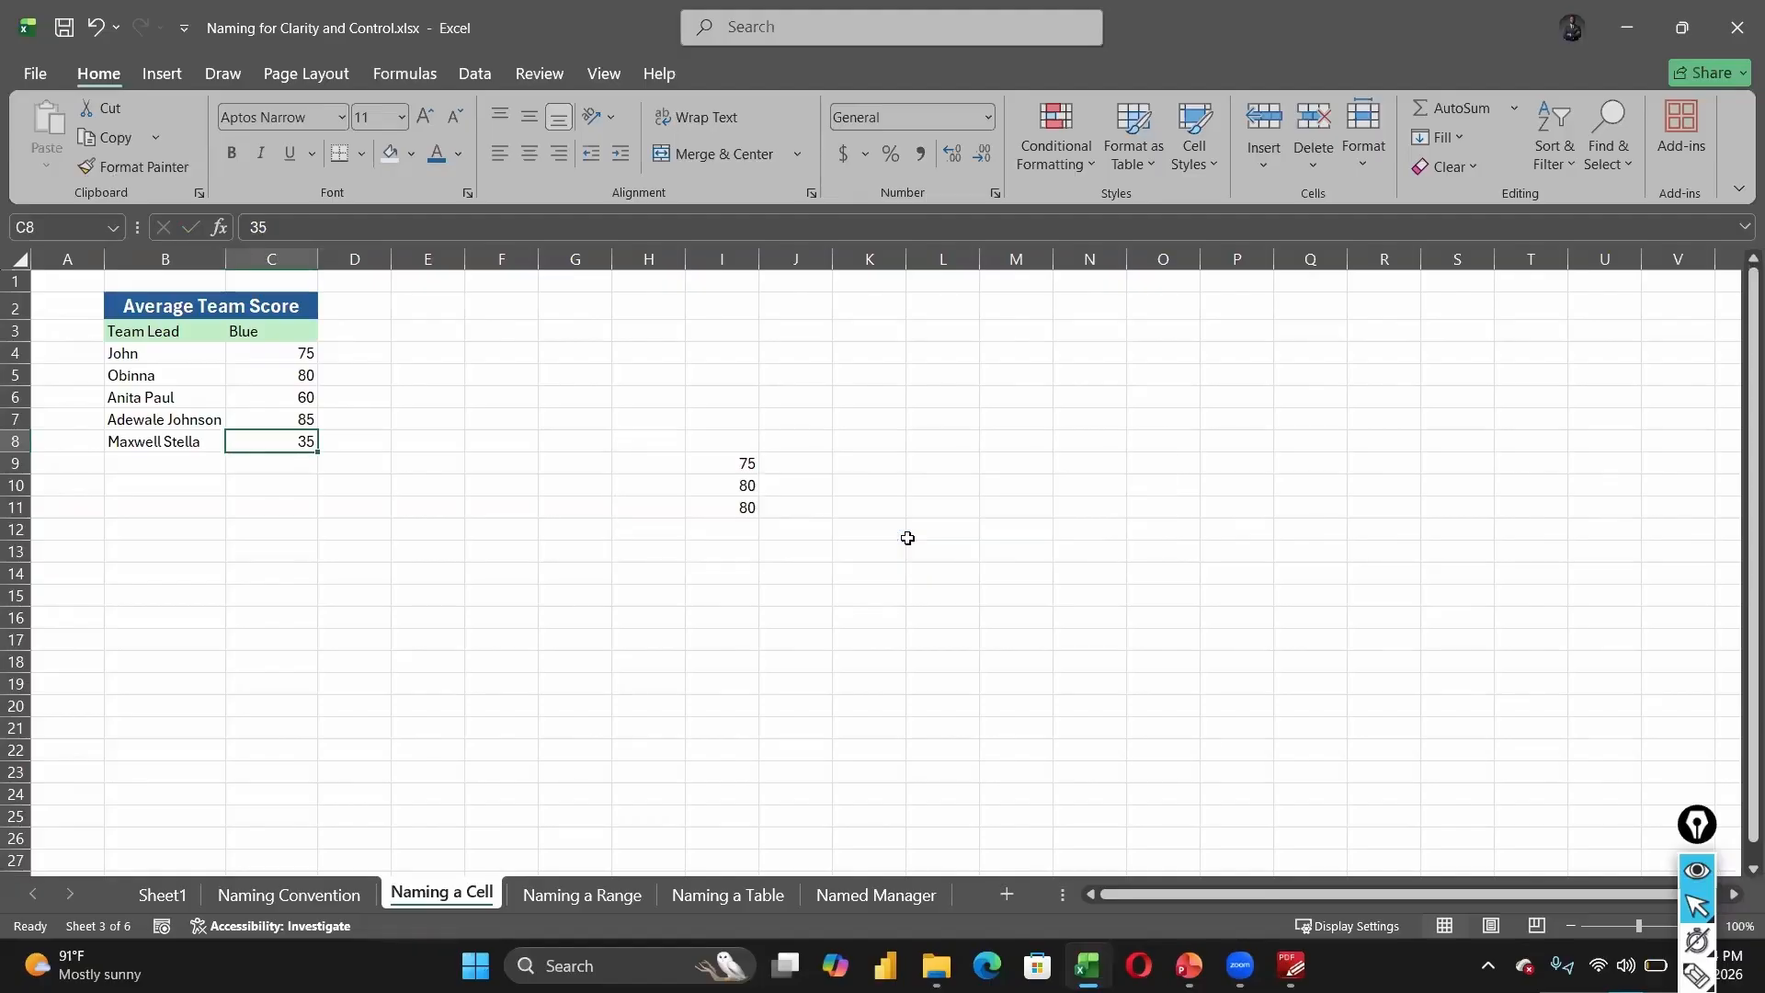
click(428, 464)
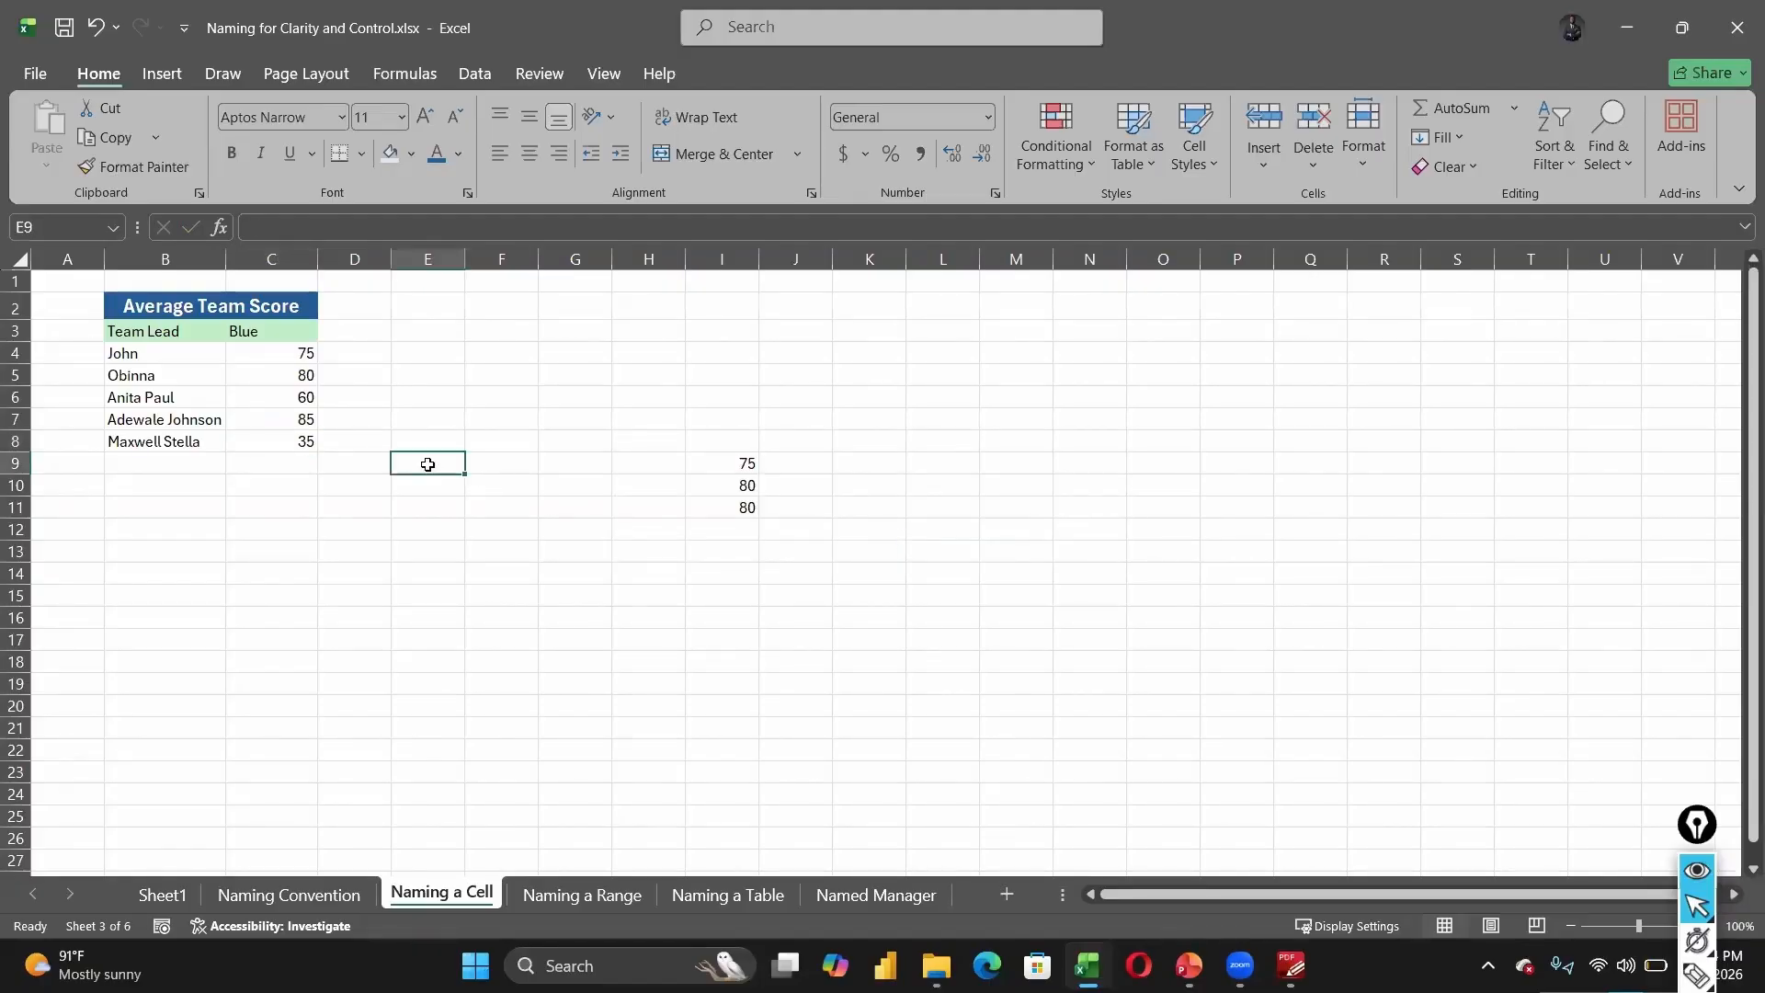
click(956, 770)
click(810, 616)
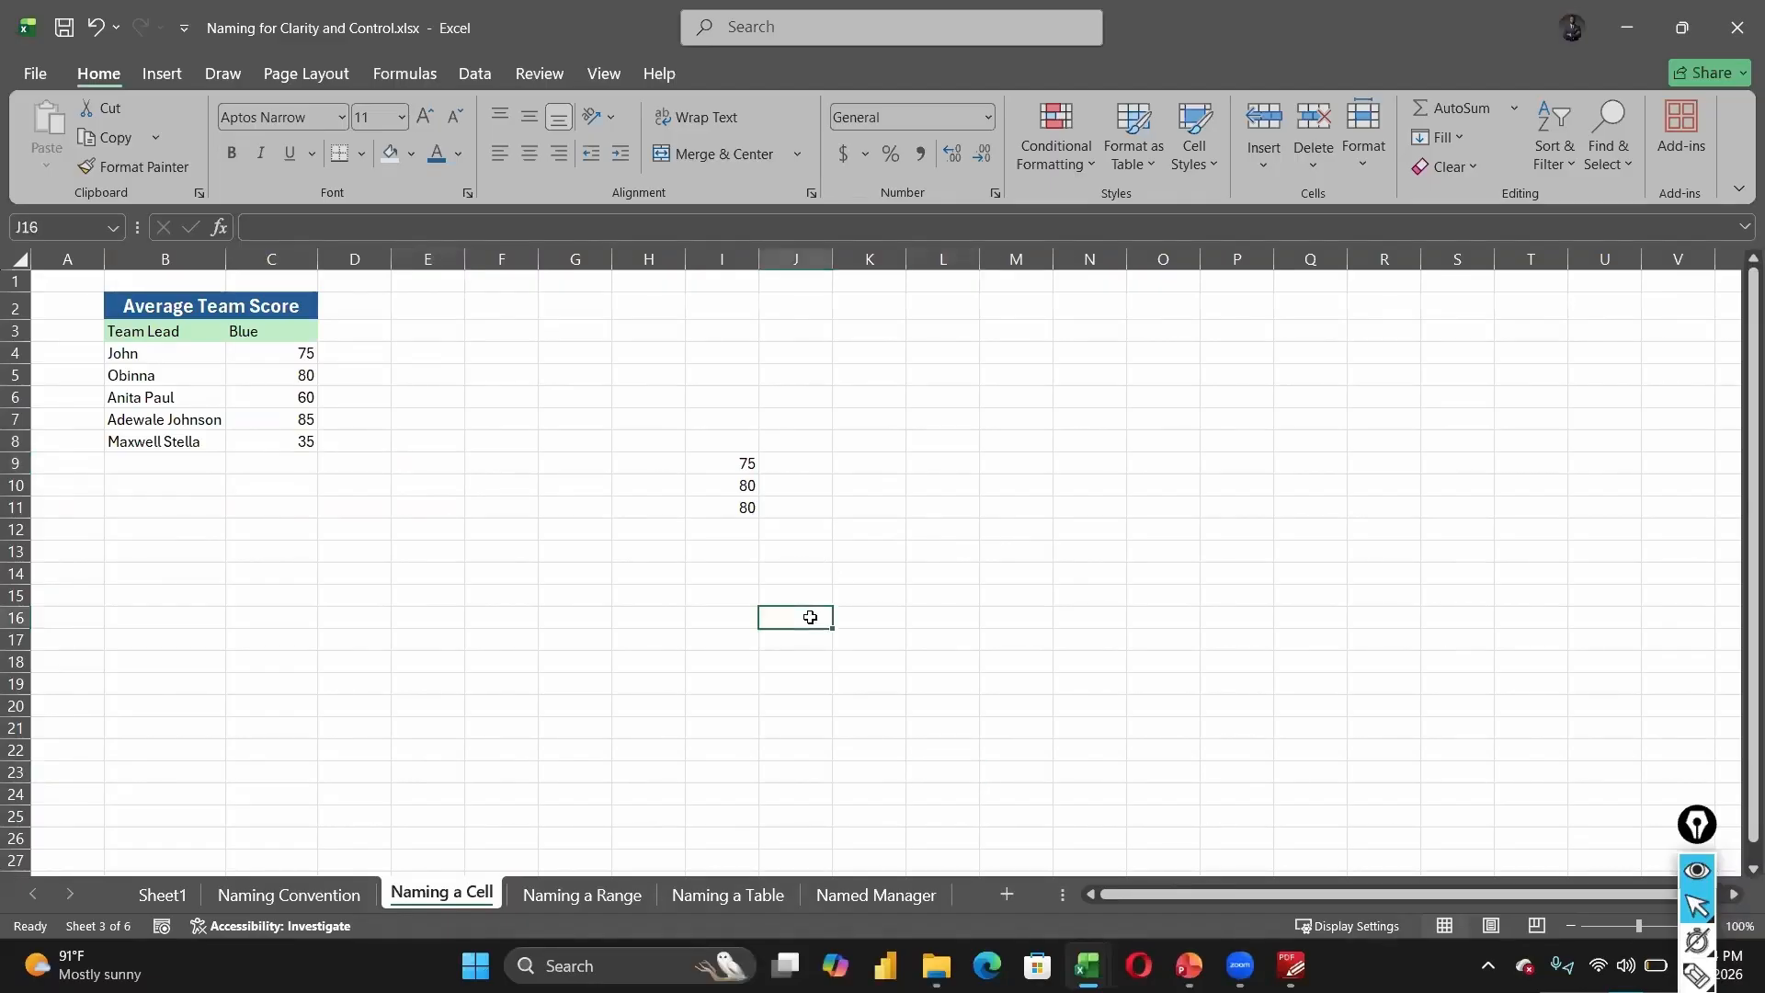
click(472, 506)
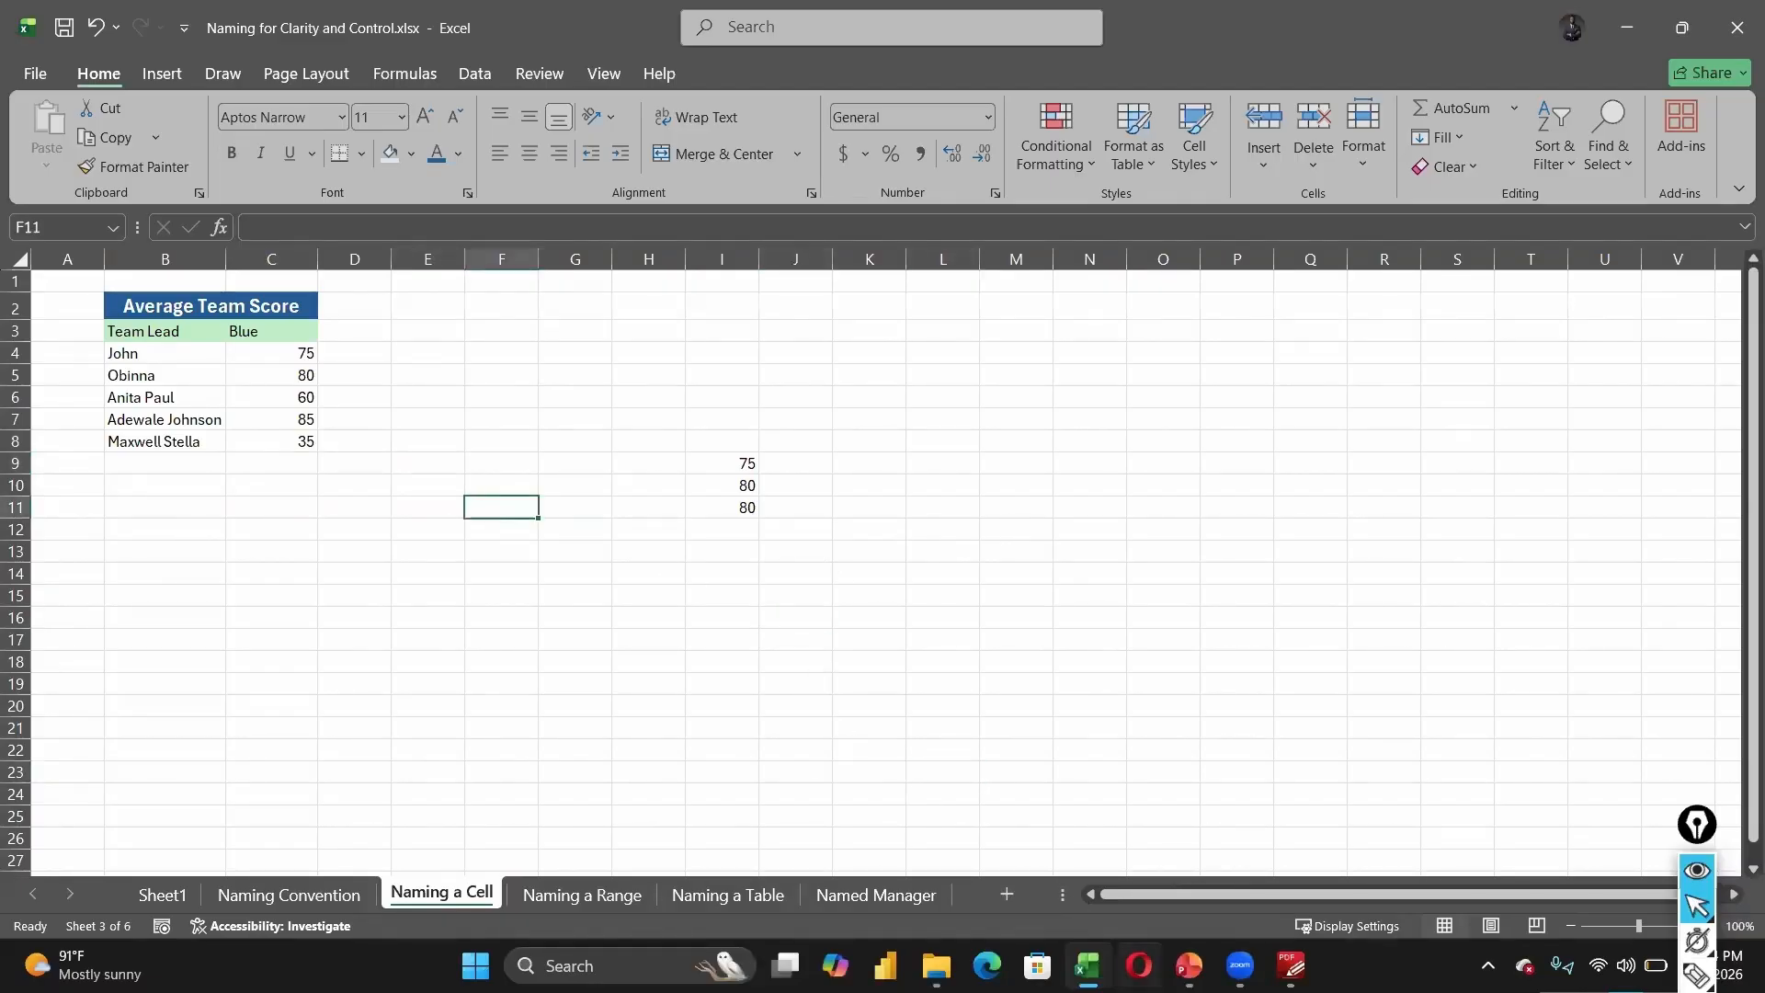
- Switch to the course PDF in PDF-XChange Editor to review the best practices for naming cells
click(1206, 963)
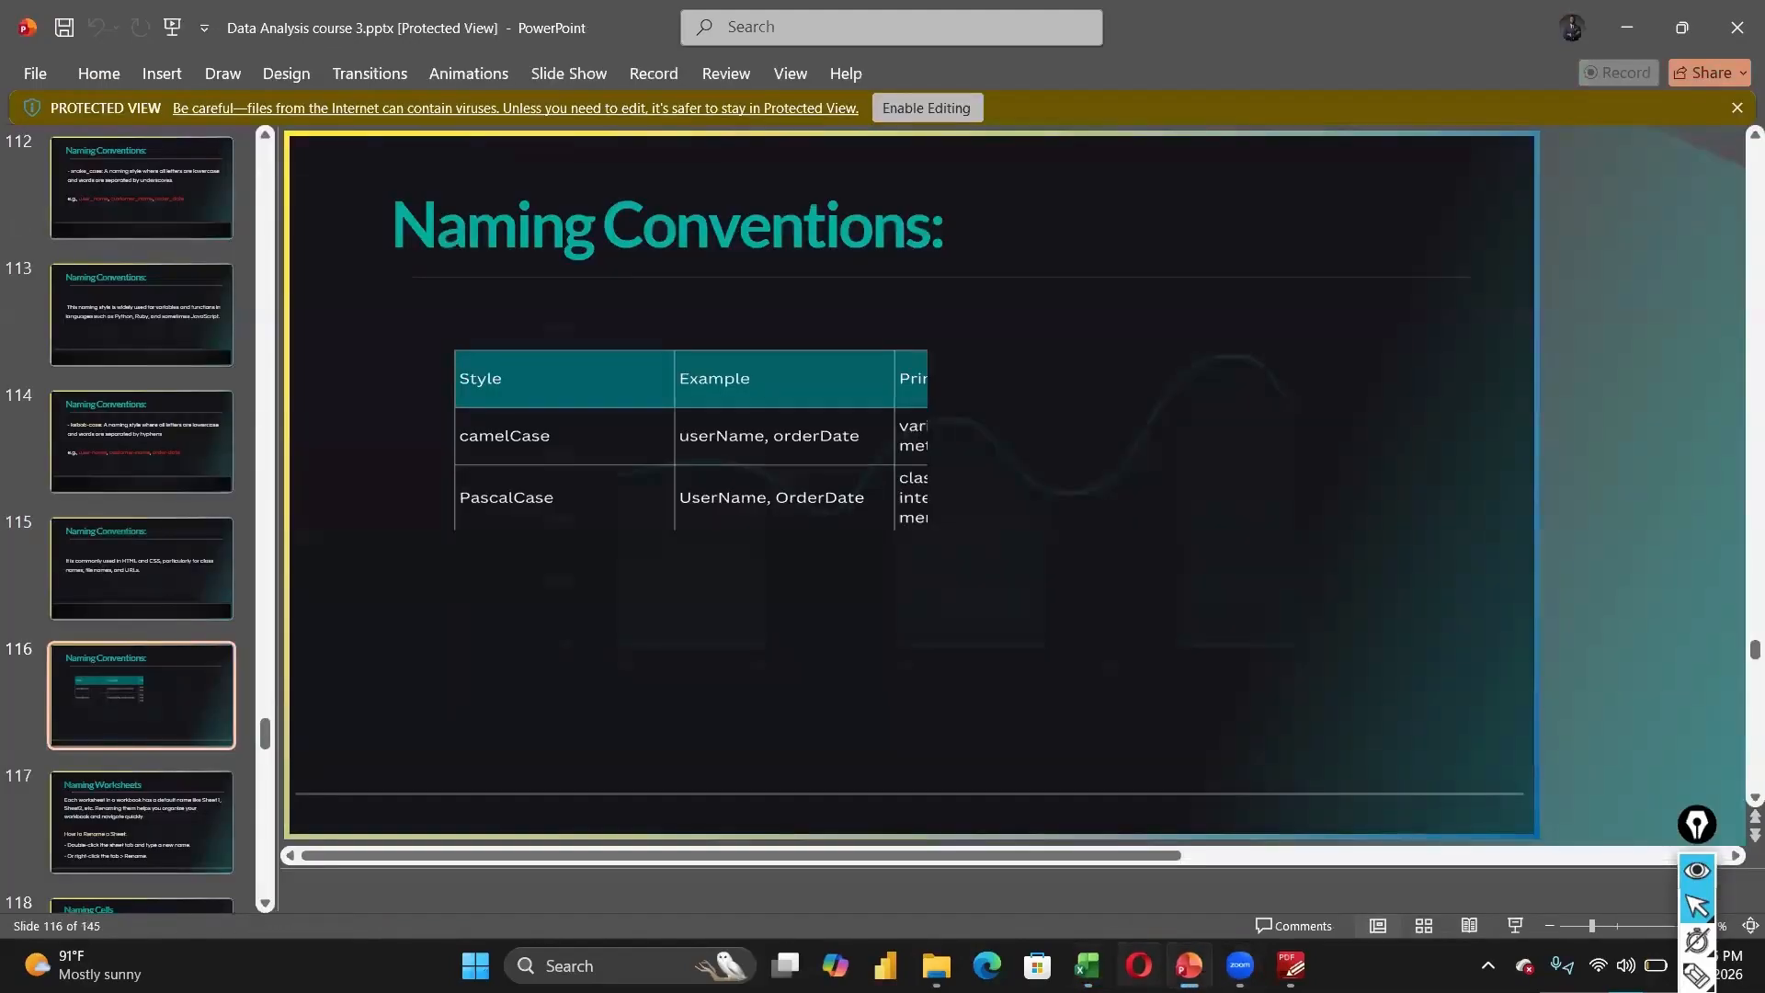
click(1280, 958)
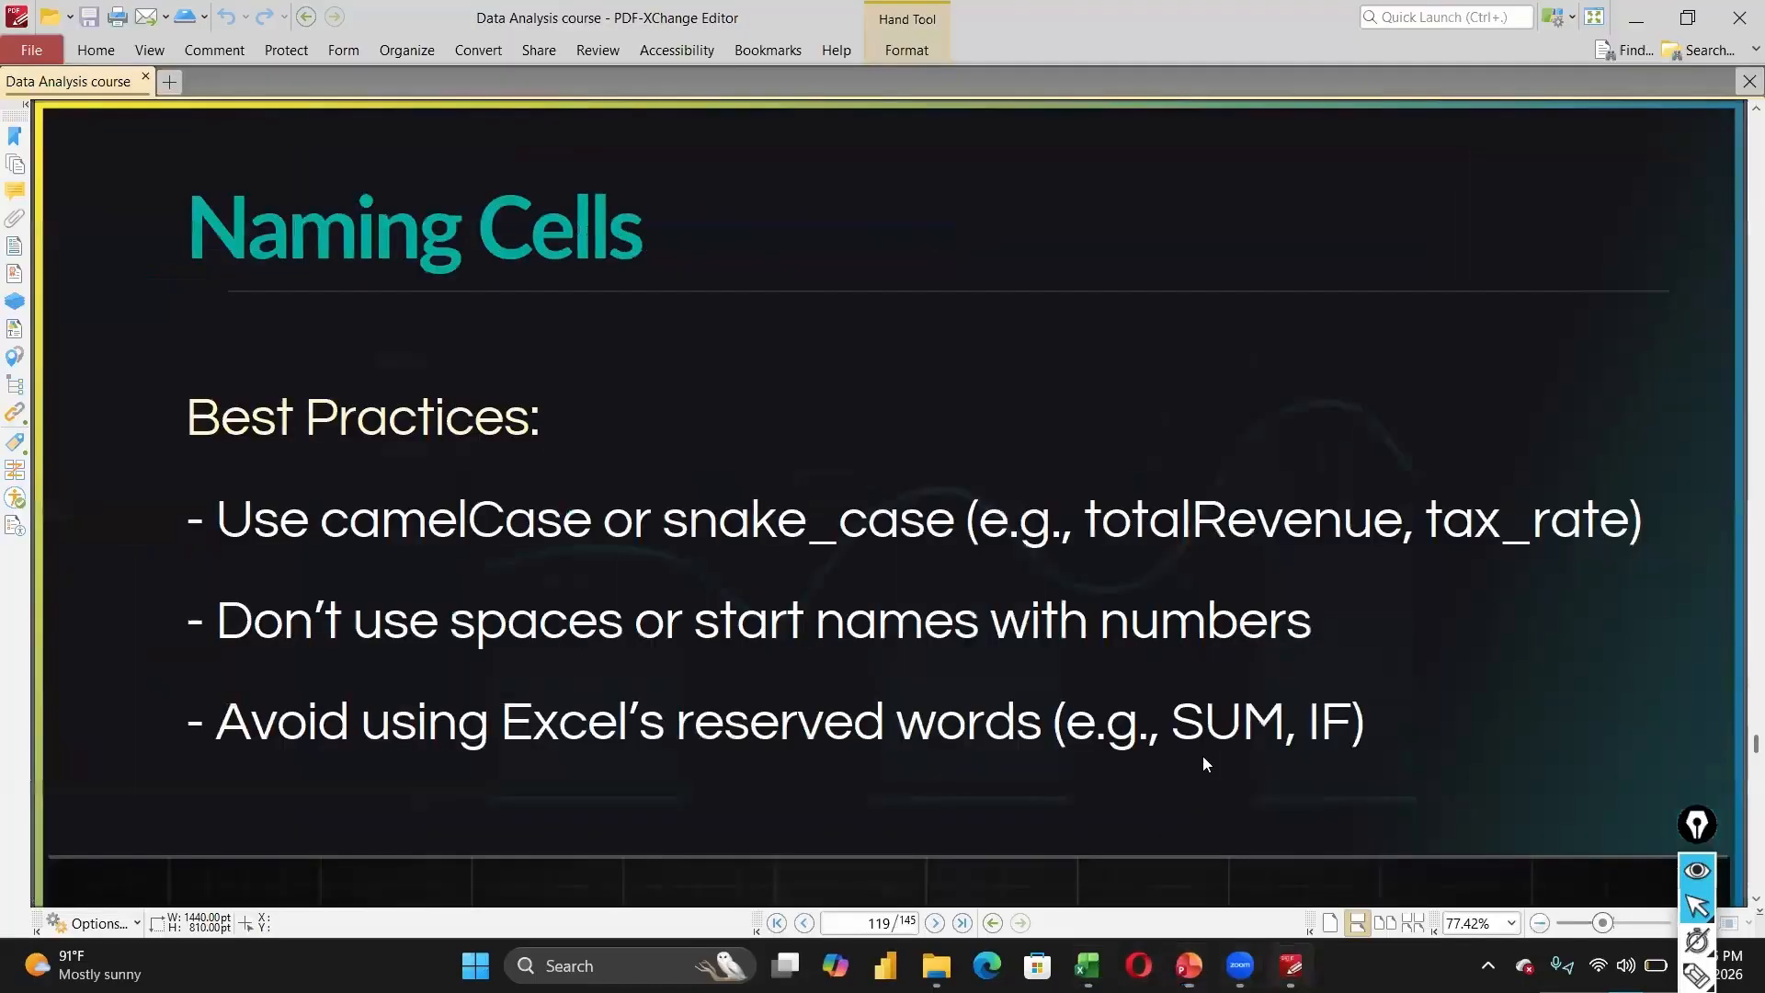
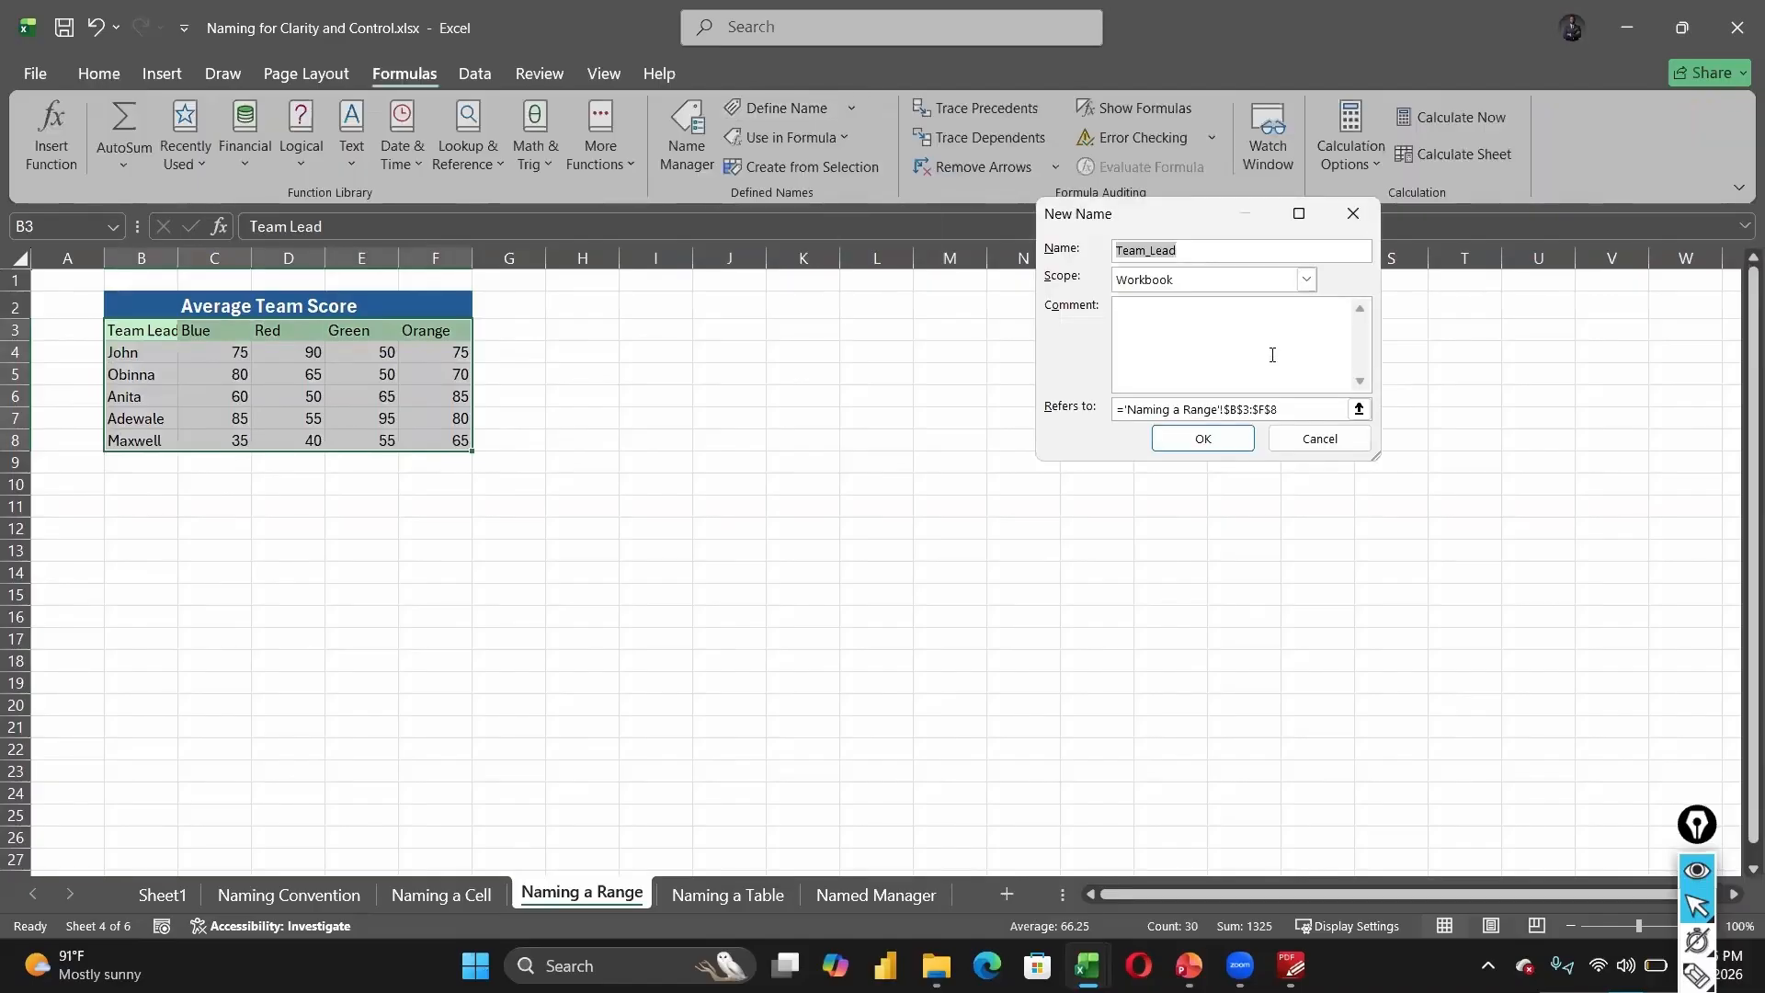
- Try to define the name Team Score, including the space, for range B3:F8 with workbook scope
click(1212, 250)
key(BackSpace)
key(BackSpace)
key(BackSpace)
key(BackSpace)
text(s)
key(BackSpace)
key(BackSpace)
key(BackSpace)
text(Score)
click(1196, 440)
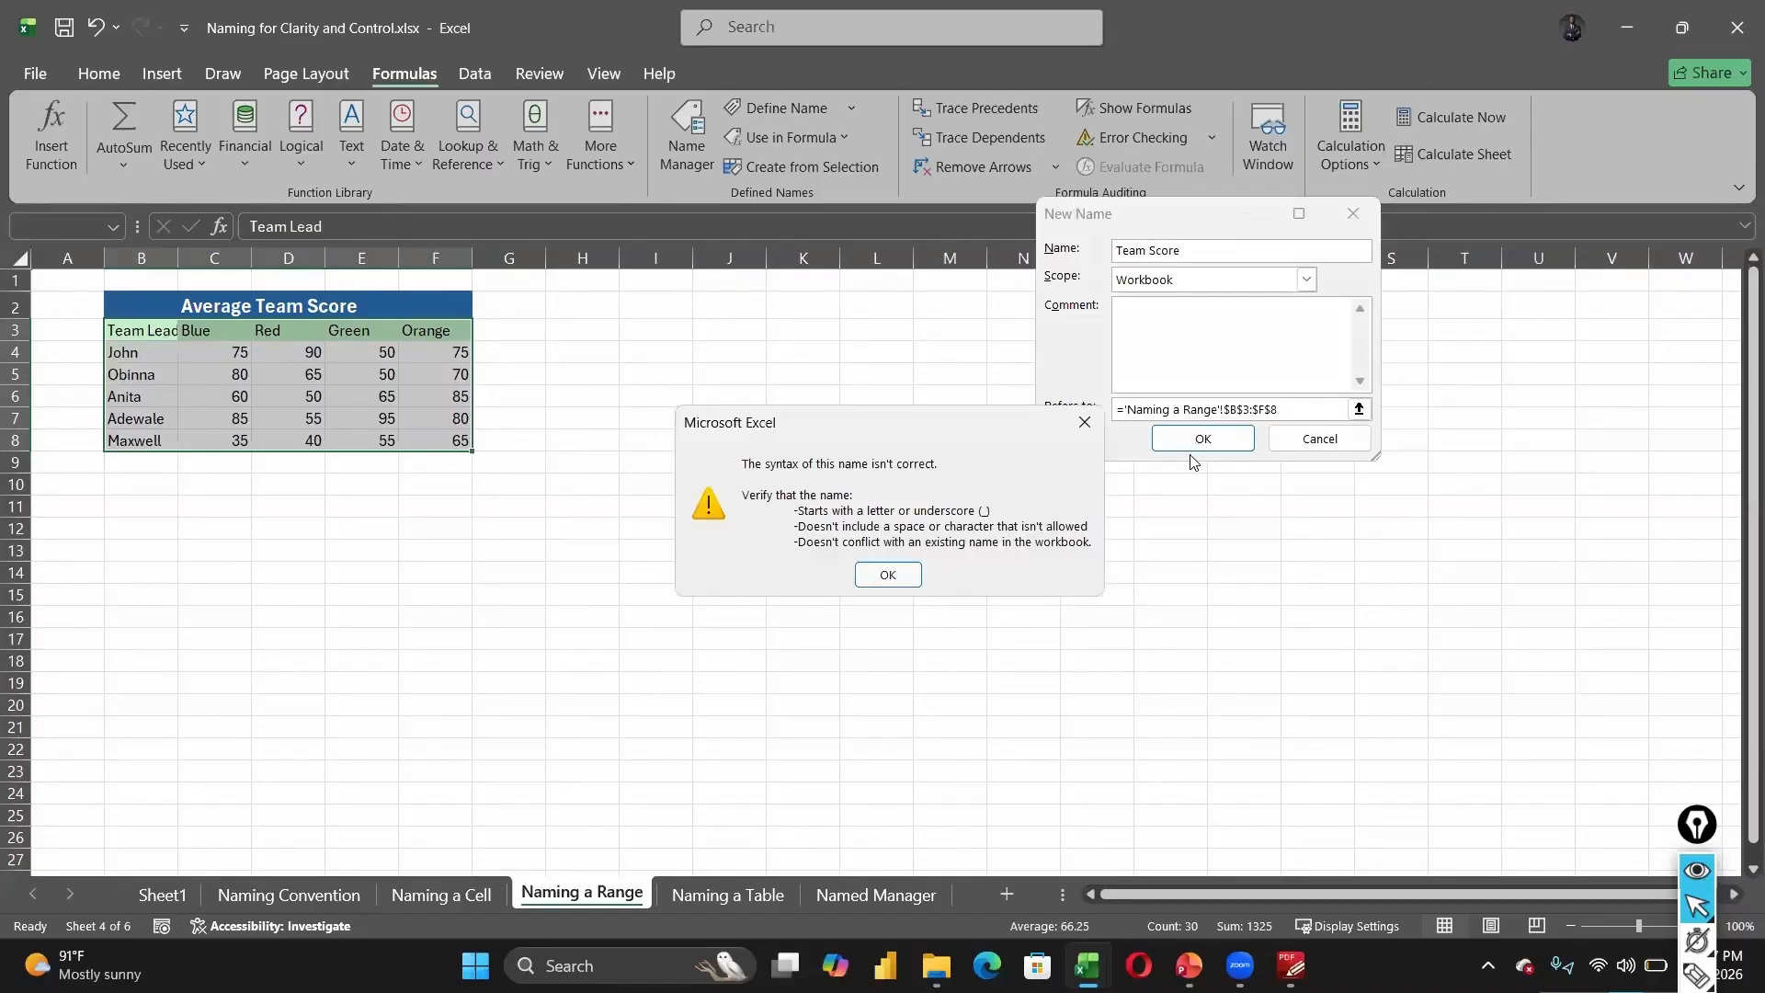
click(917, 571)
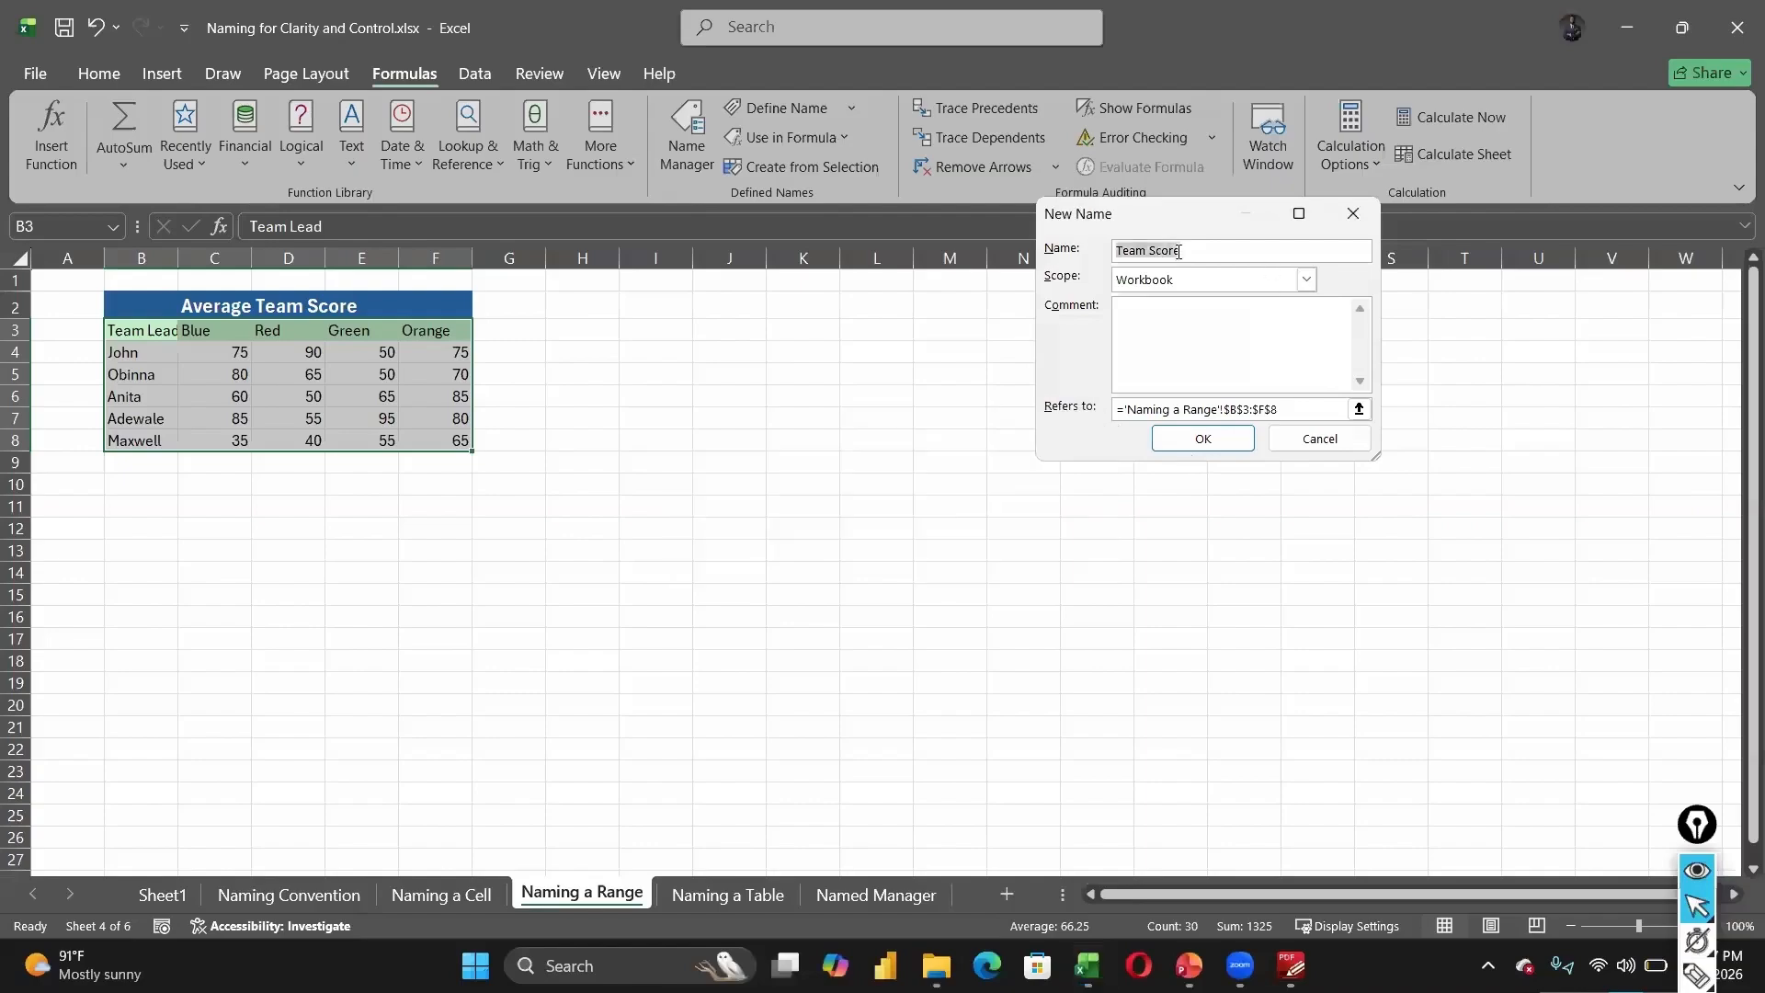
- Remove the space from the range's new name so it reads TeamScore, and create it for B3:F8
click(1178, 251)
click(1151, 250)
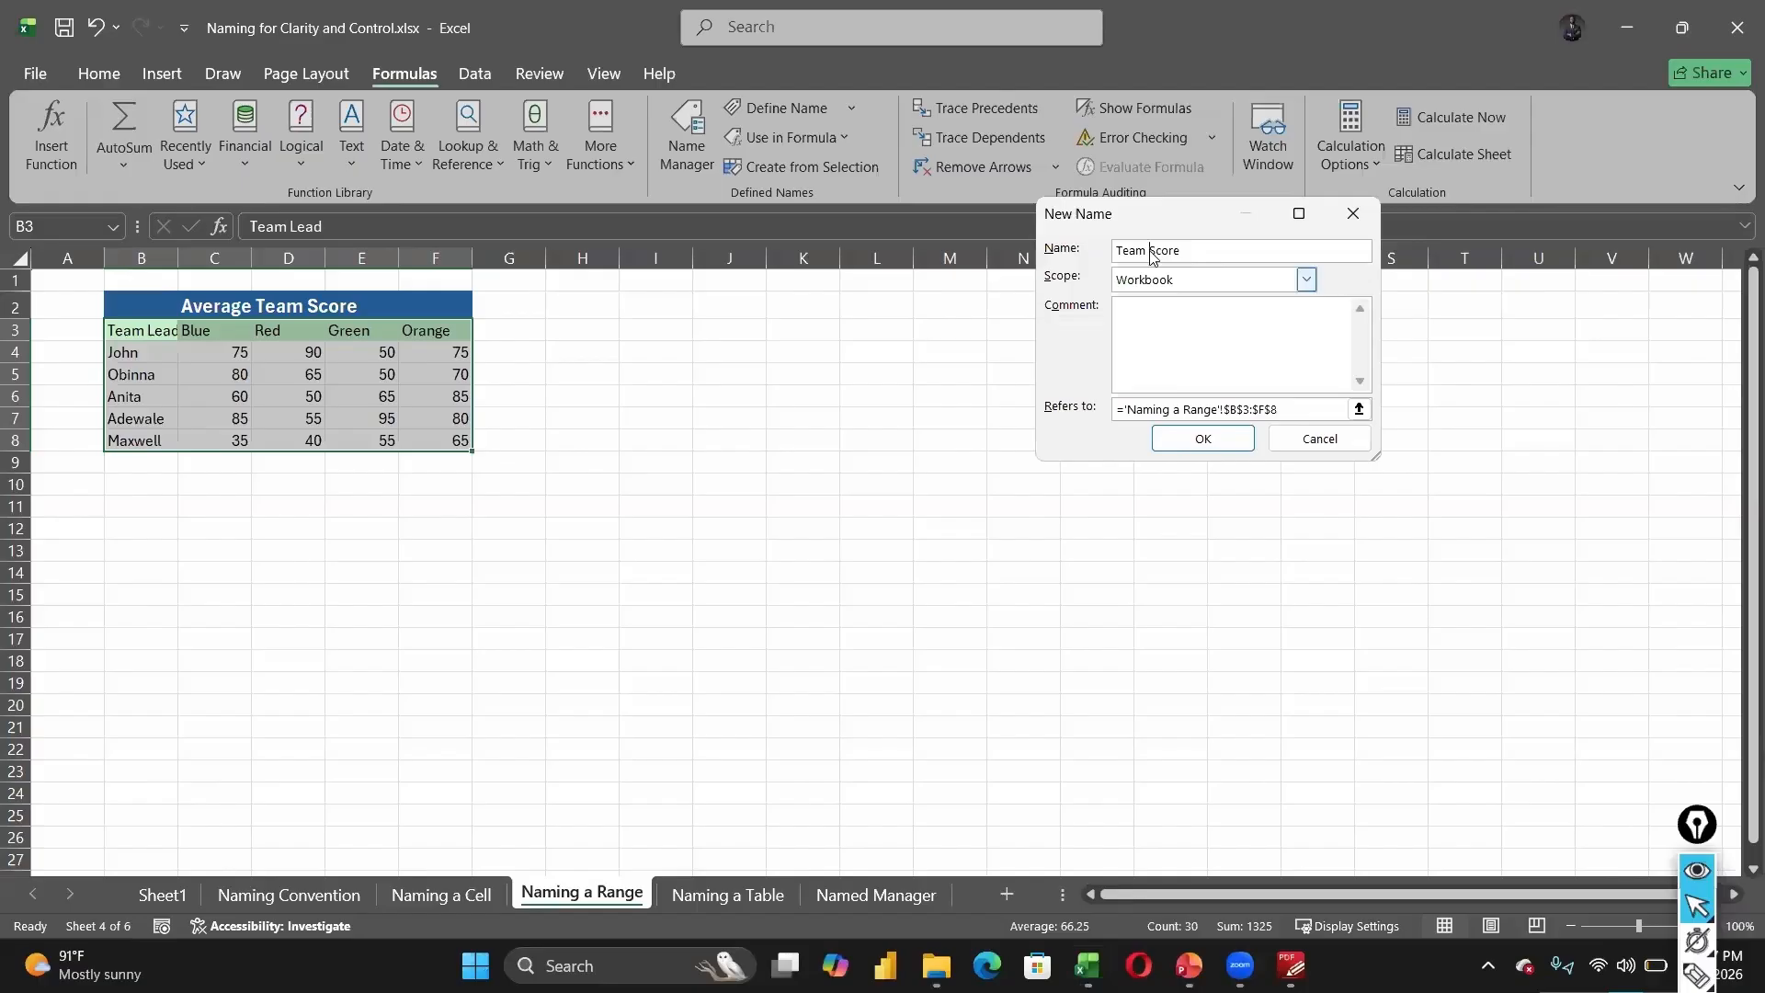
key(BackSpace)
click(1240, 441)
click(643, 511)
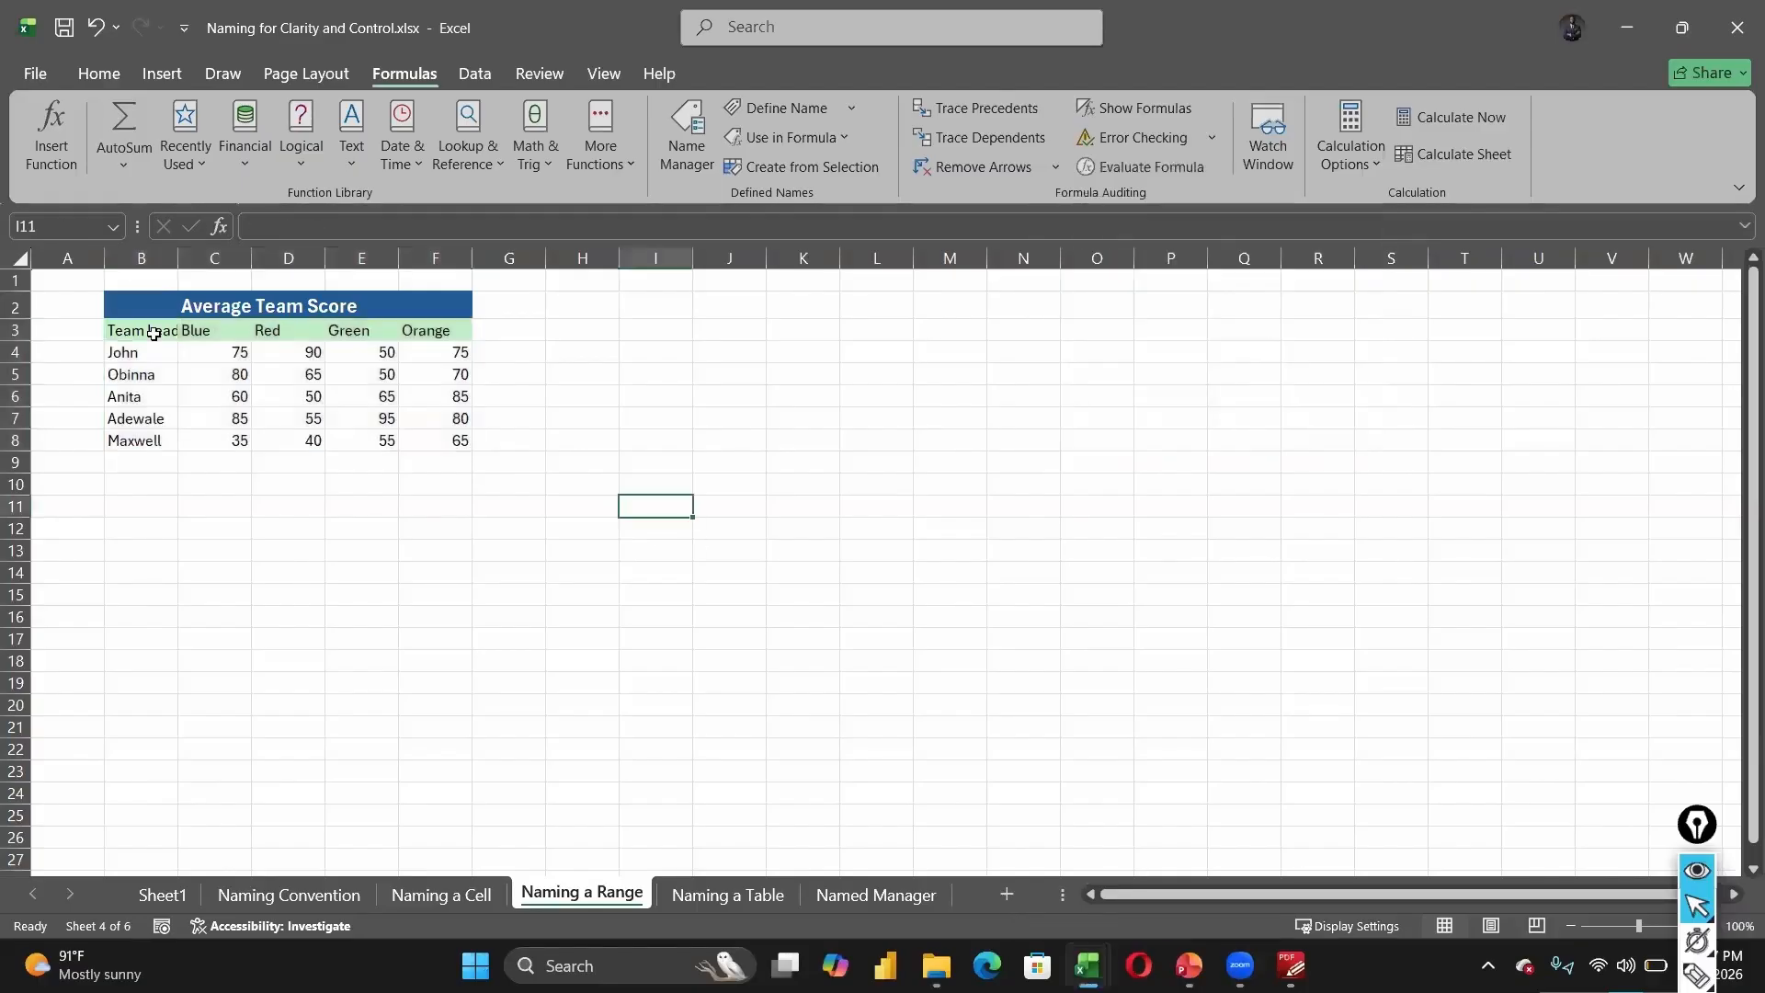
- Examine how individual score cells and the whole B3:F8 range are referenced when selected, including the list of defined names
click(290, 354)
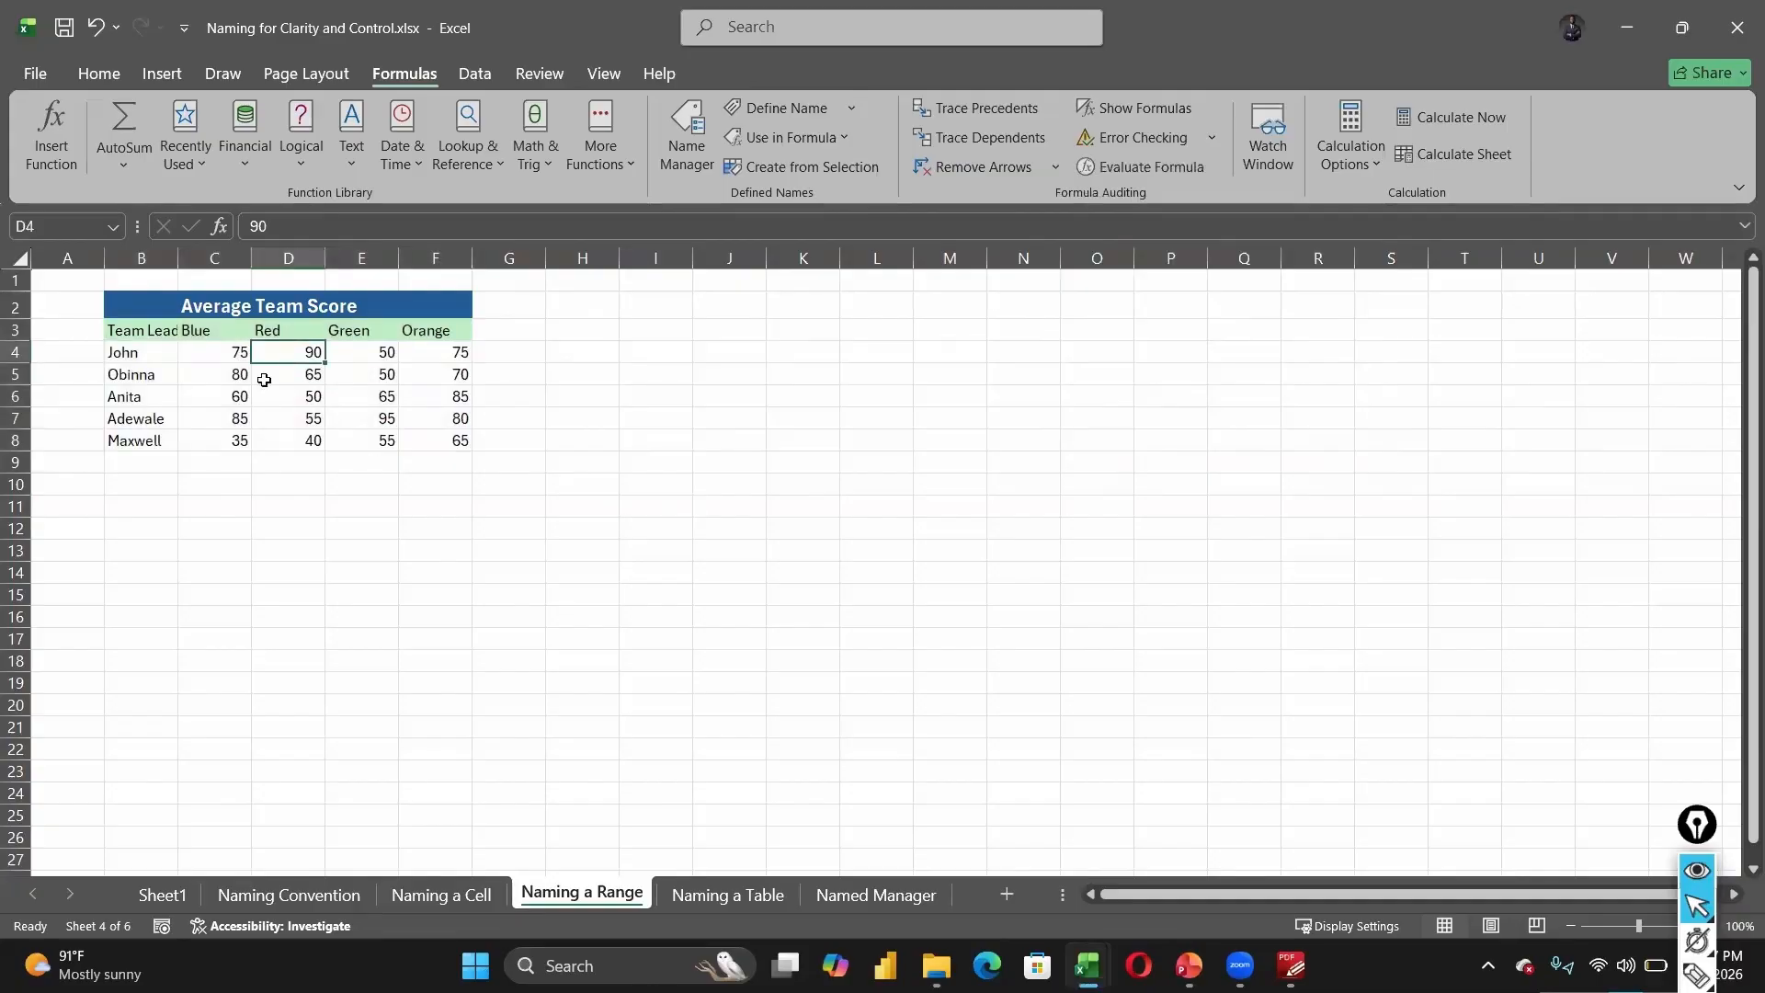
click(290, 397)
key(alt+Down)
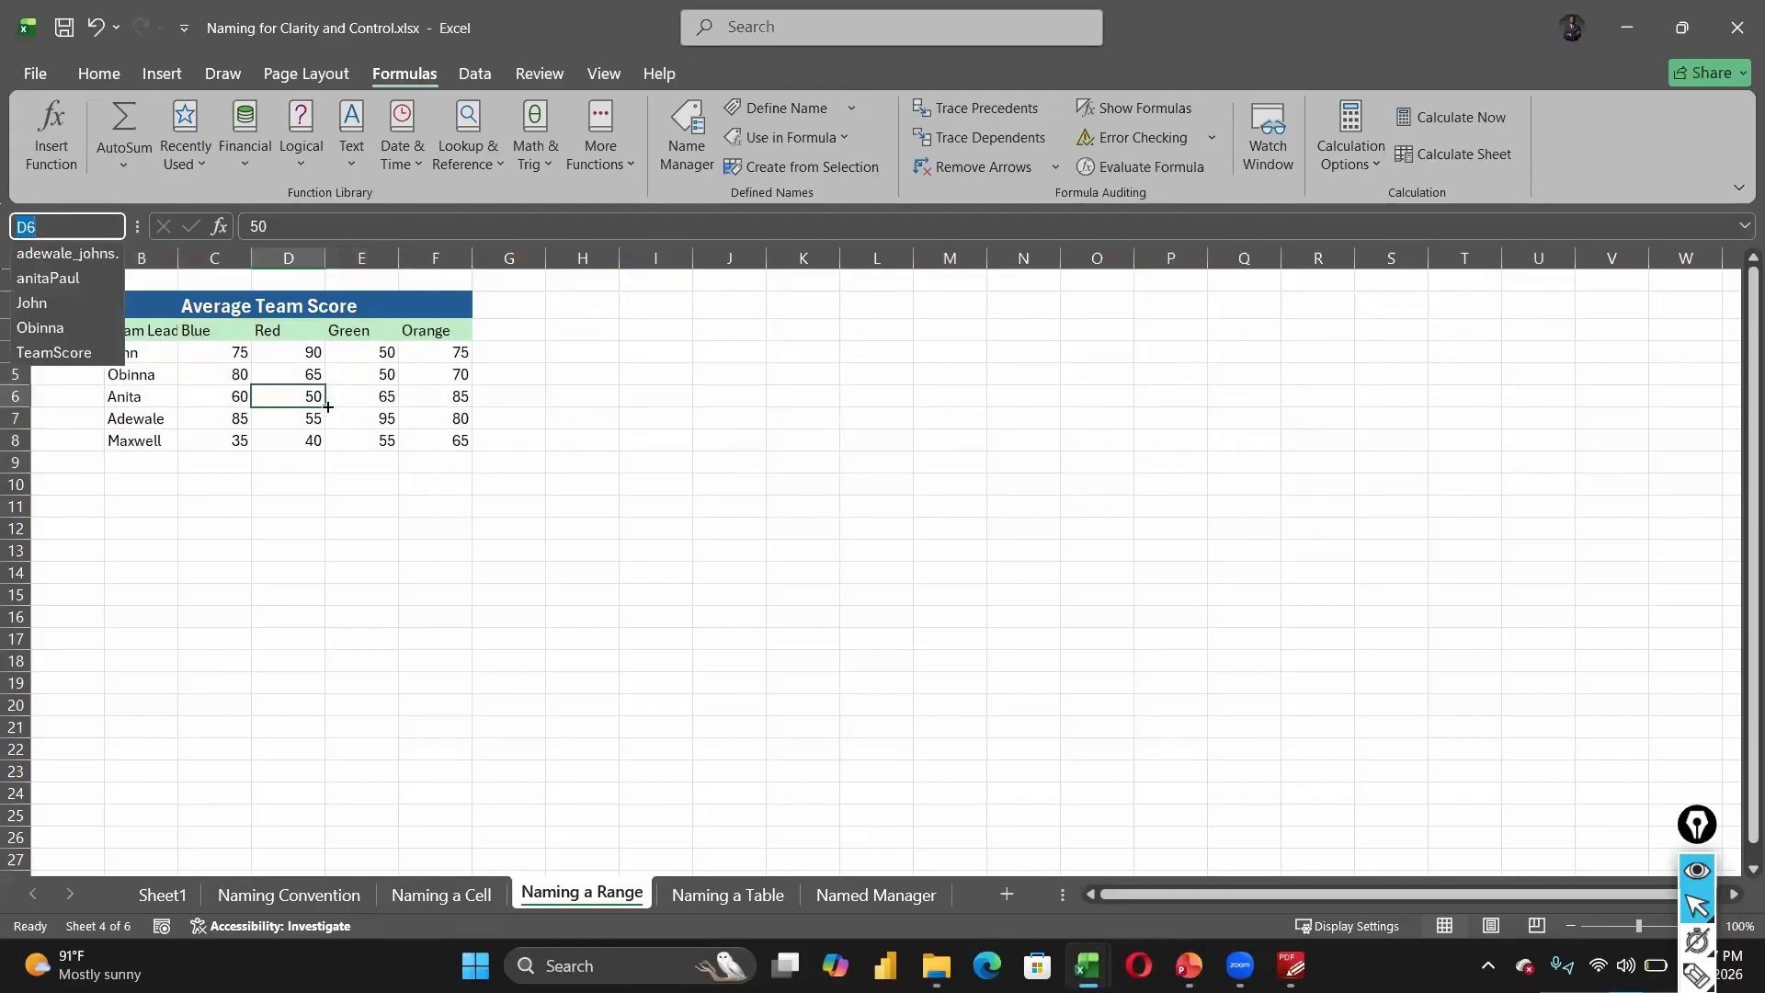
click(343, 379)
click(367, 378)
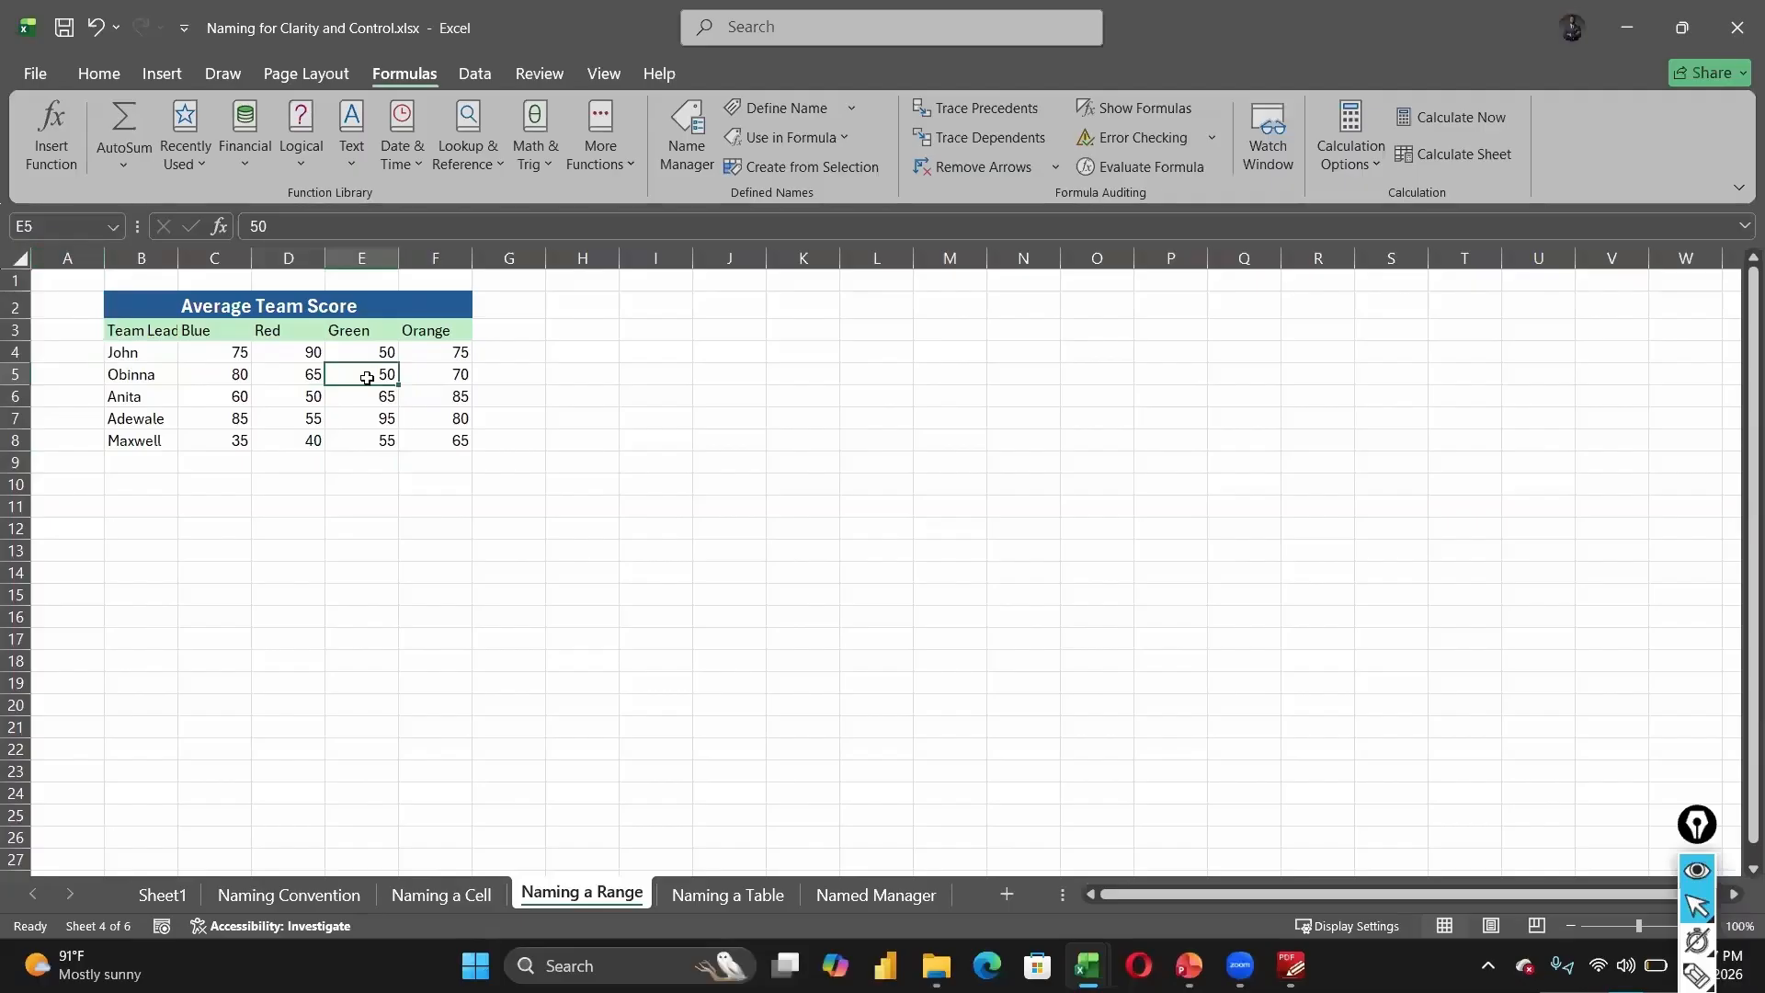
key(Up)
key(Right)
key(Down)
key(Down)
key(Down)
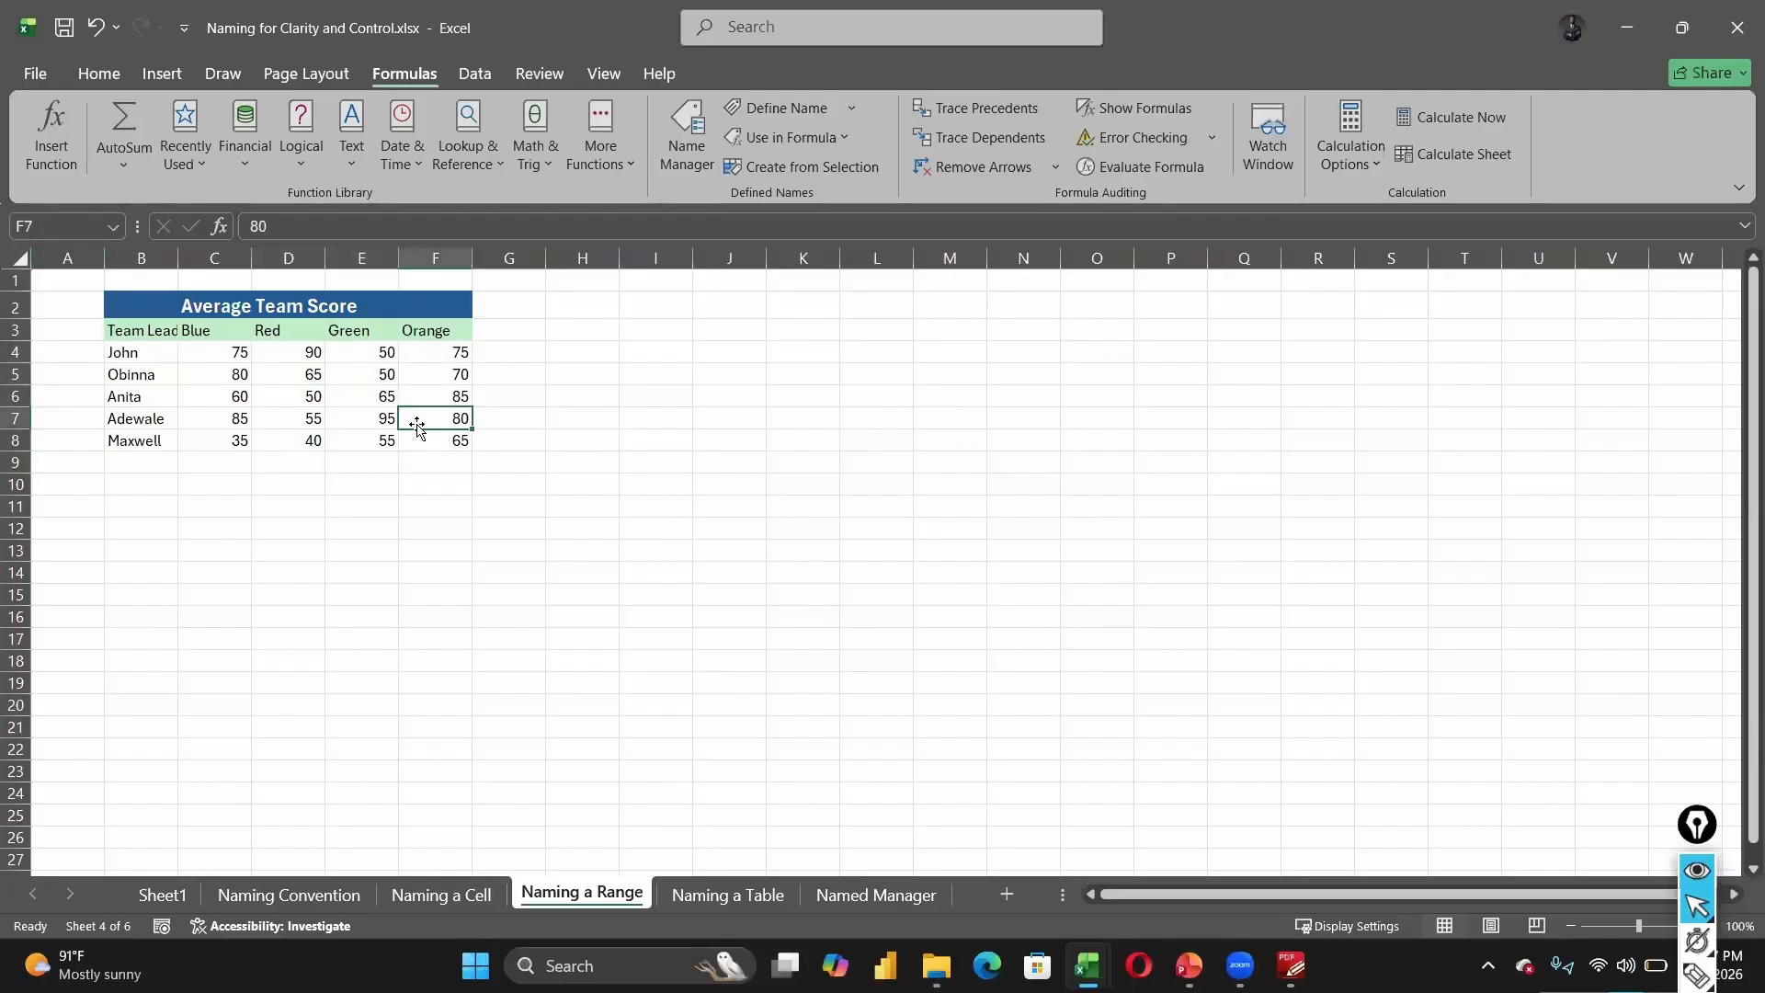
key(Down)
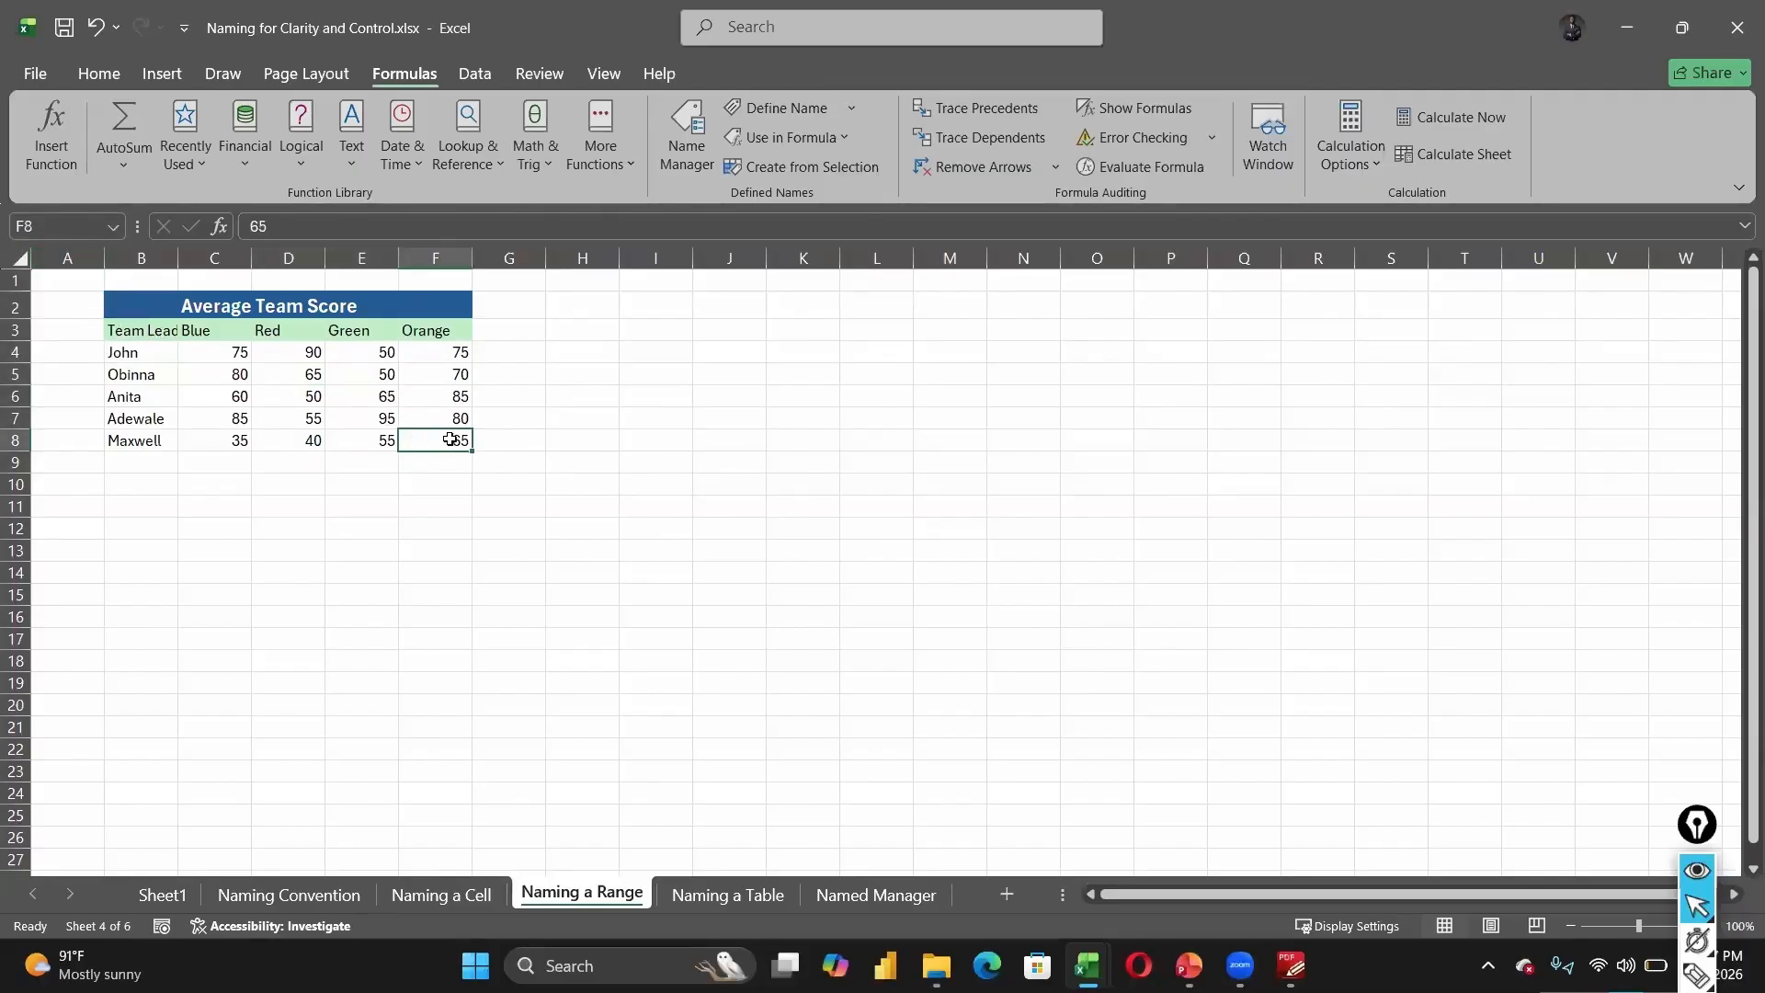
drag(138, 330, 450, 440)
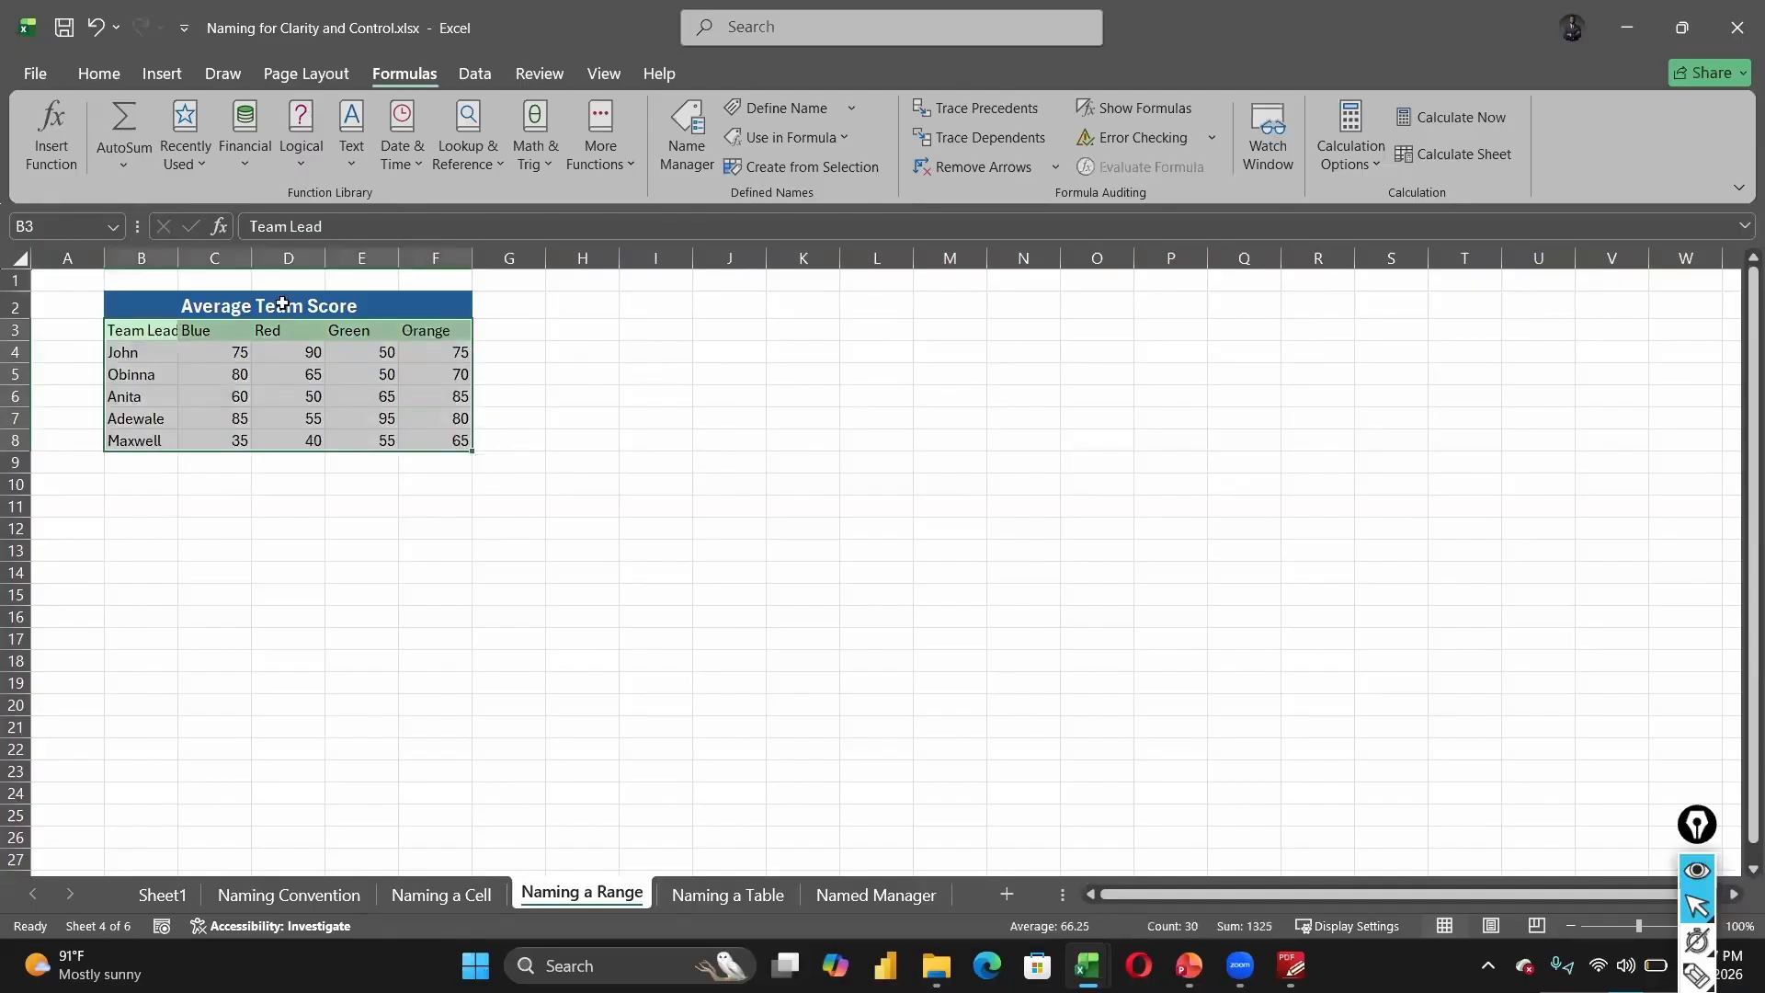
click(355, 372)
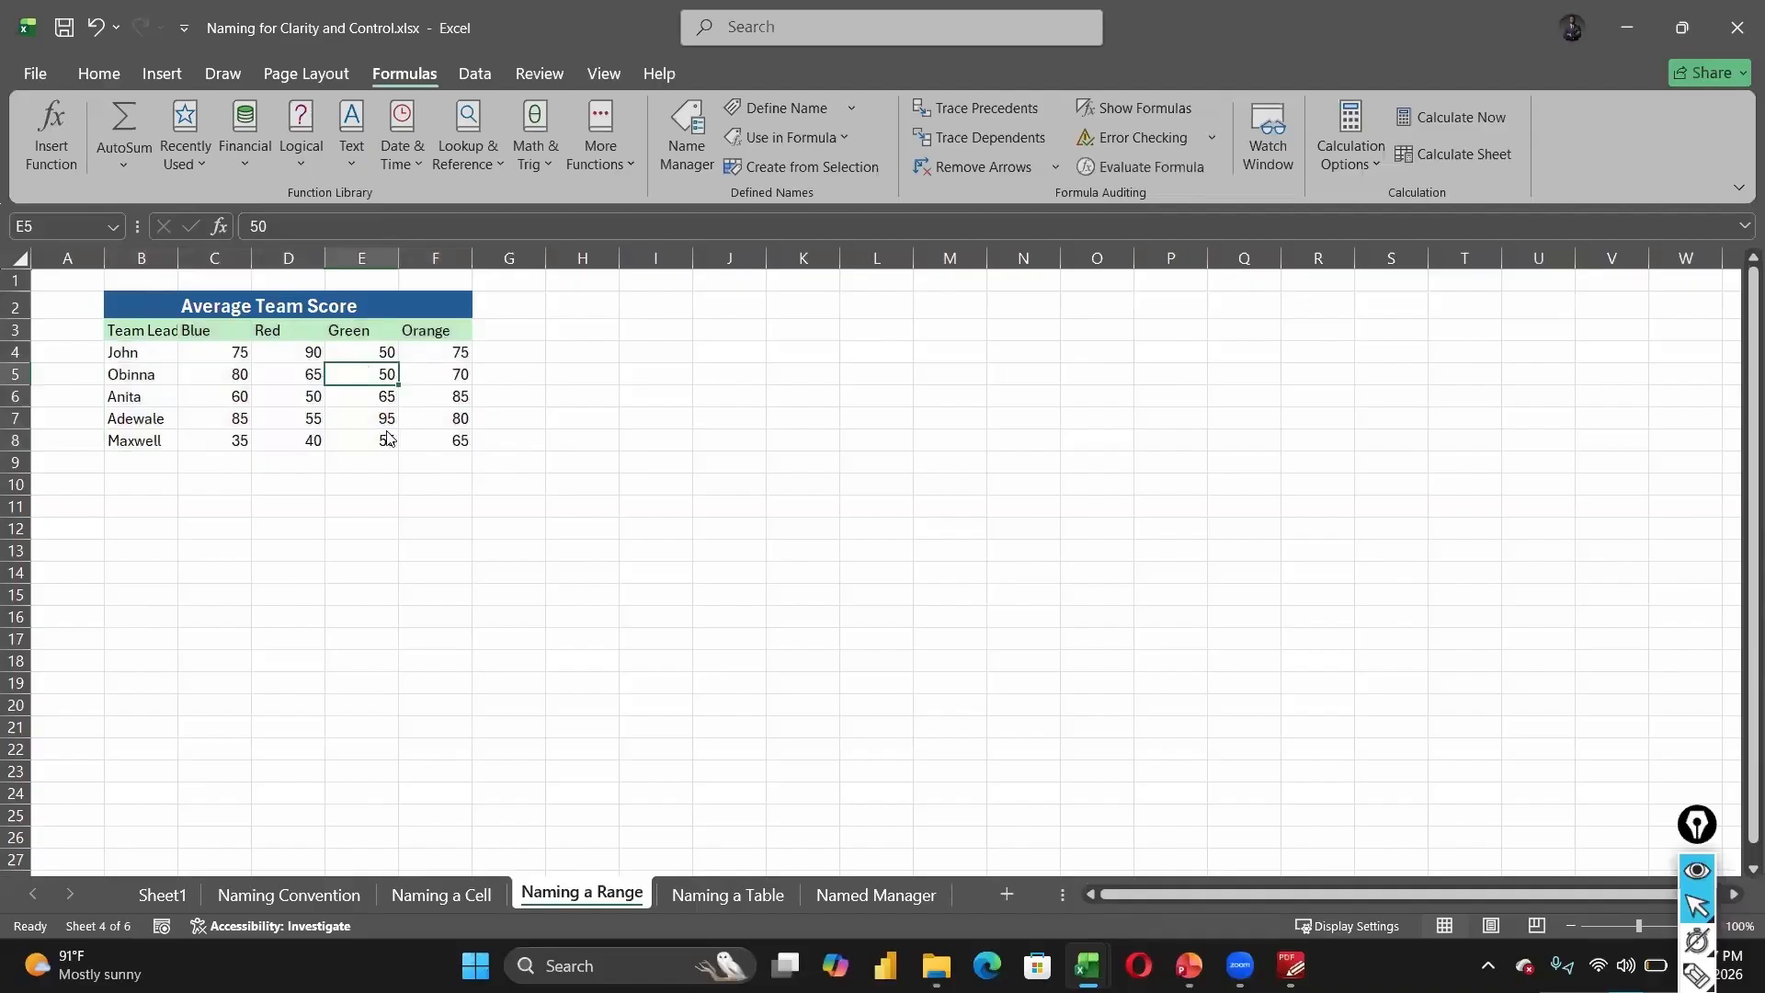
drag(398, 373, 365, 440)
click(855, 544)
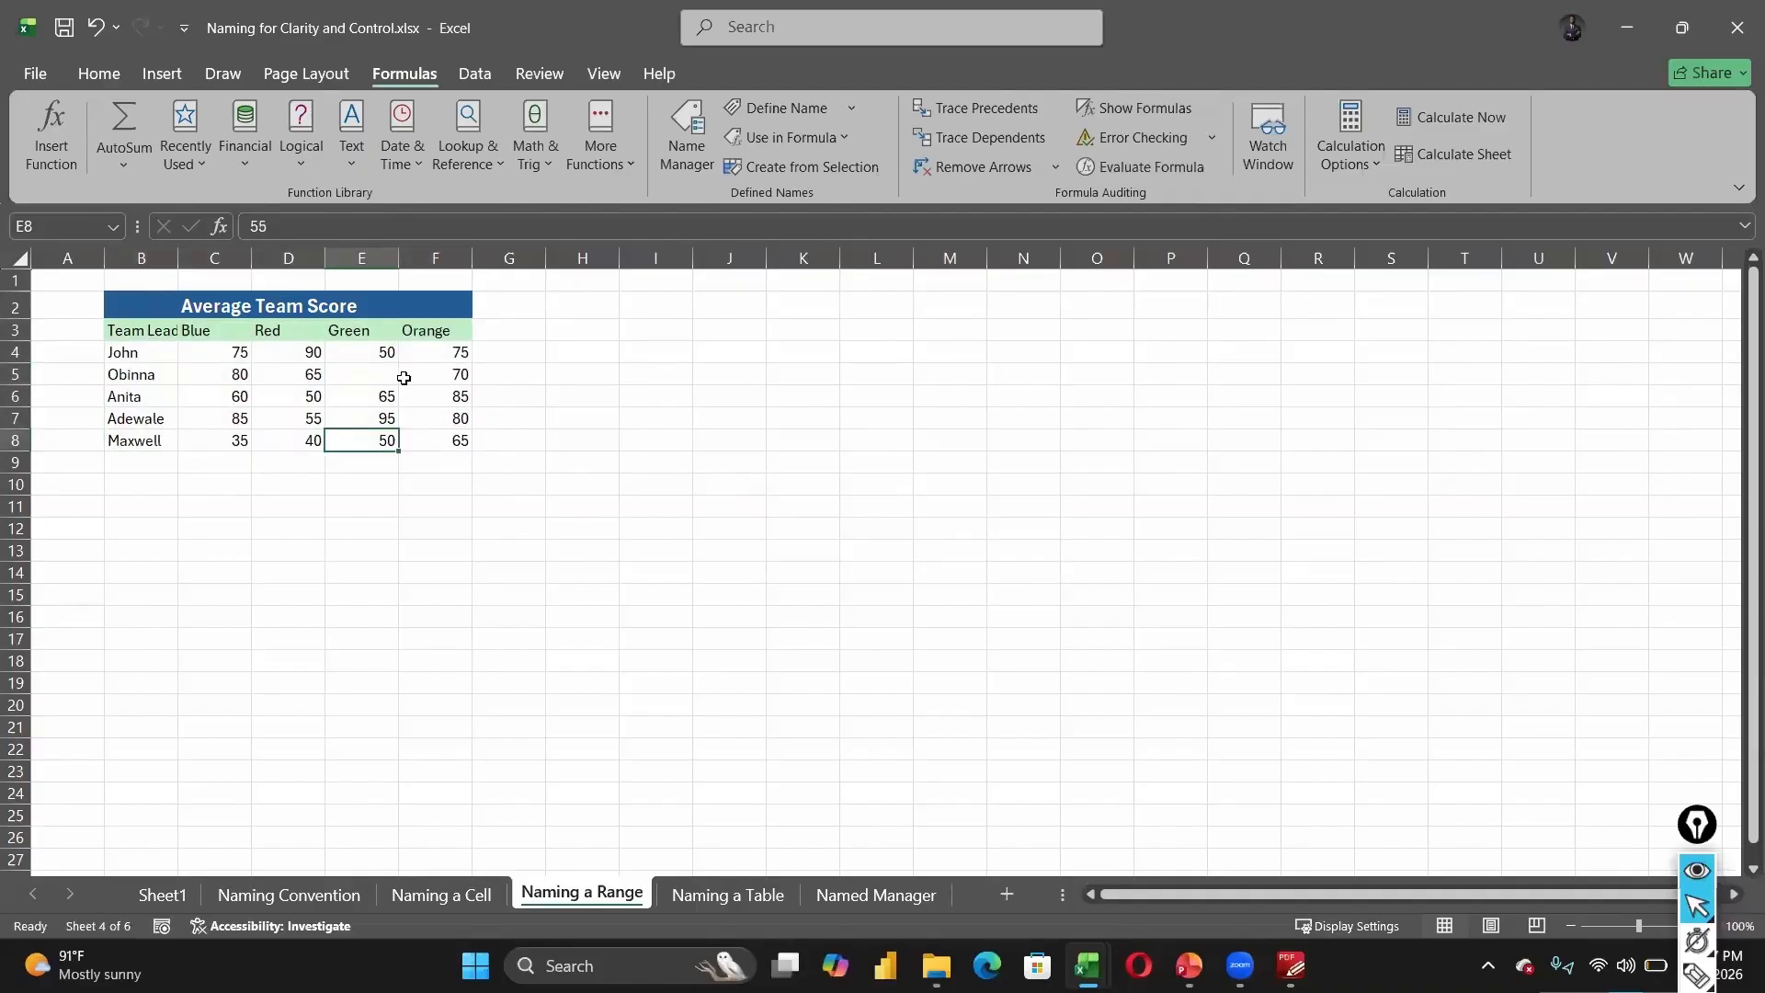
key(ctrl+z)
click(580, 421)
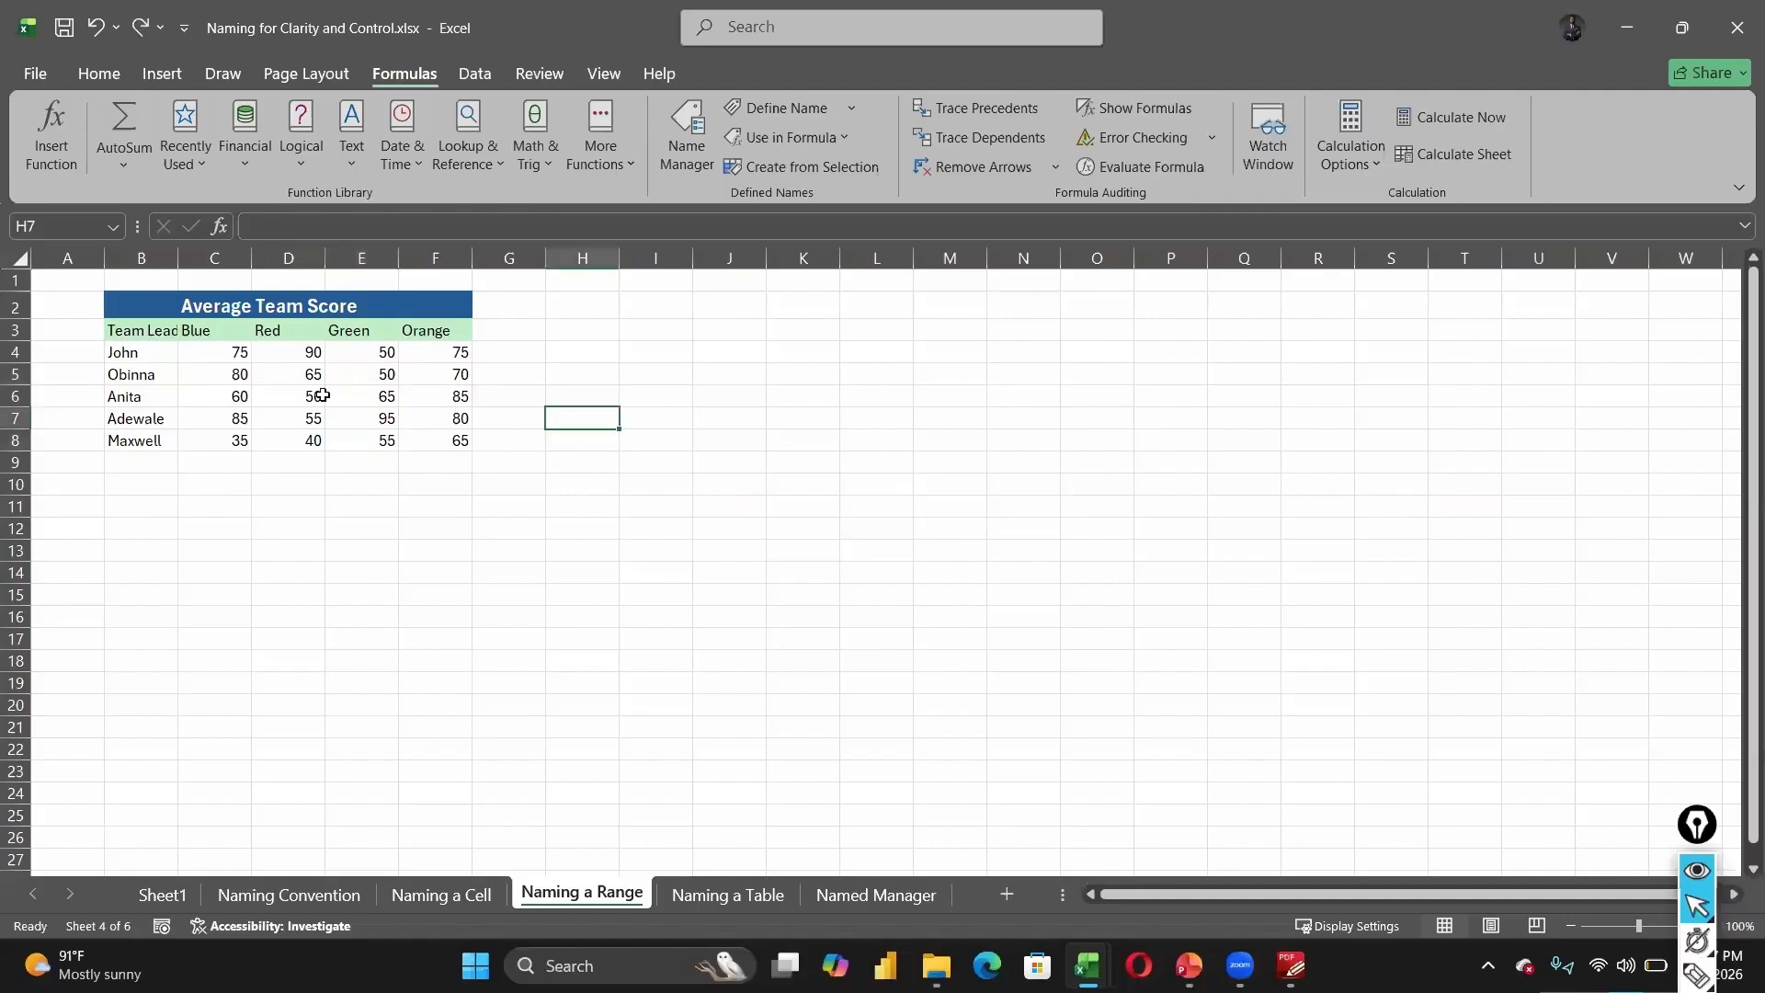
- Compare how single score cells and the whole B3:F8 range are referenced, and check the list of defined names
click(323, 395)
click(185, 371)
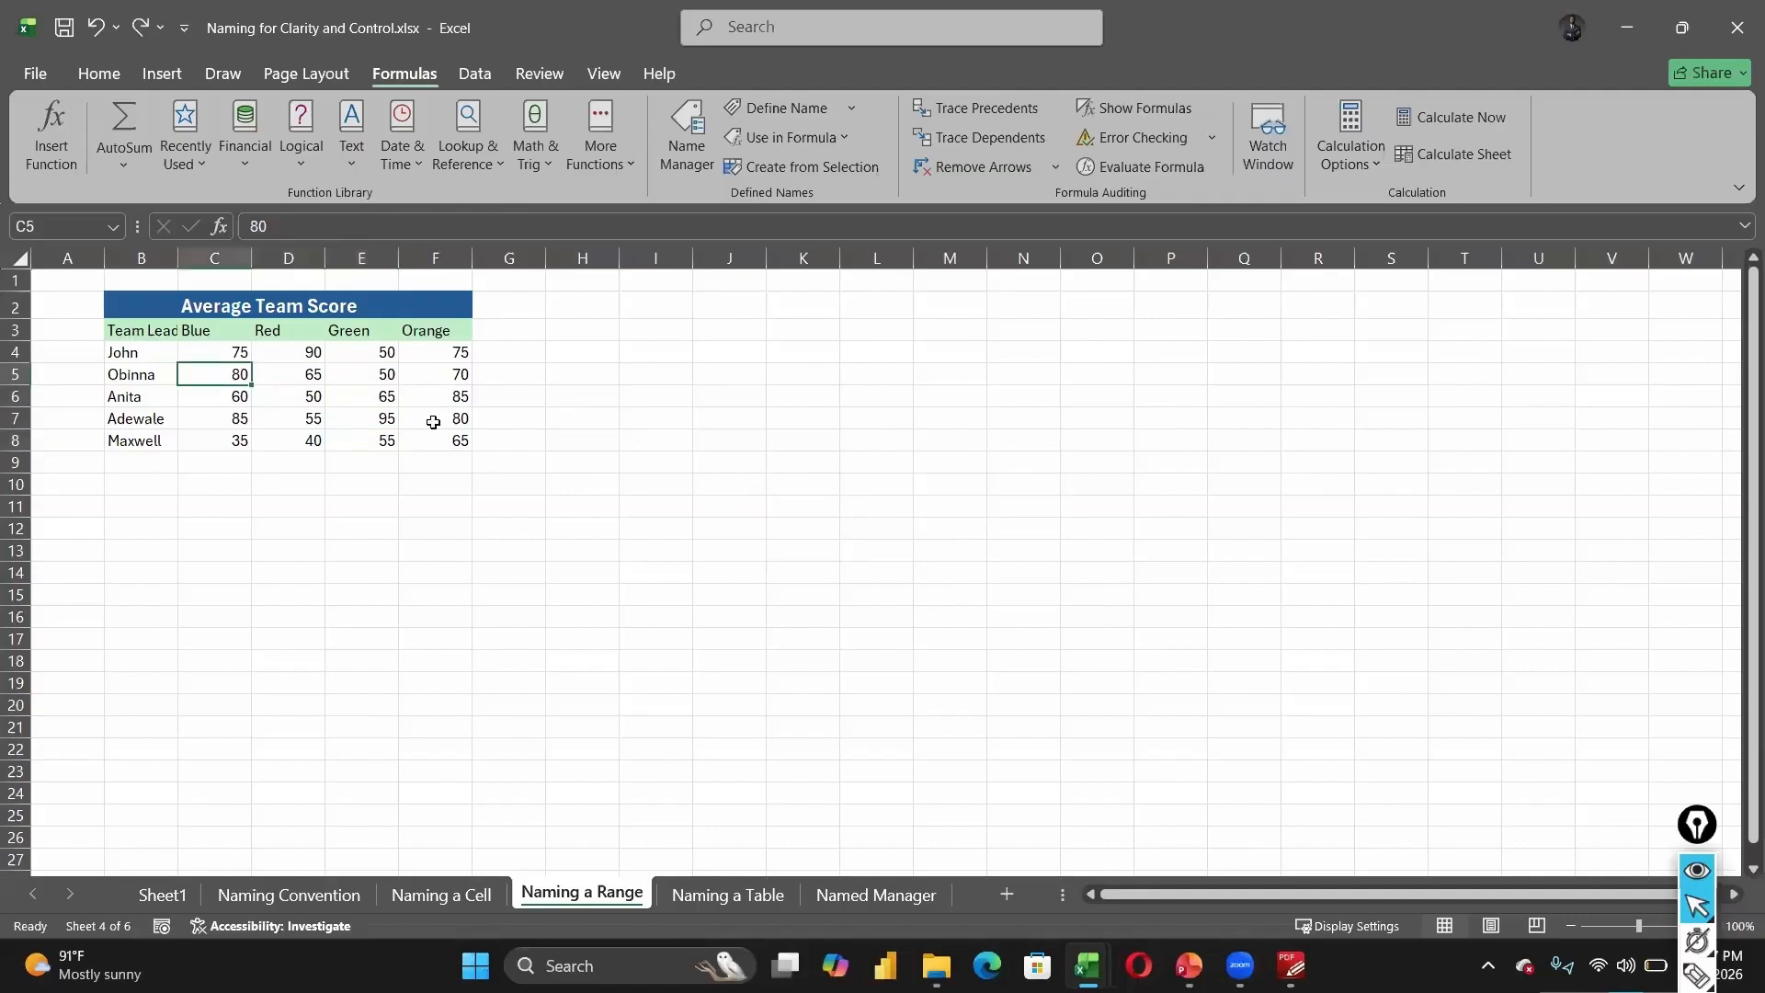
drag(138, 330, 464, 443)
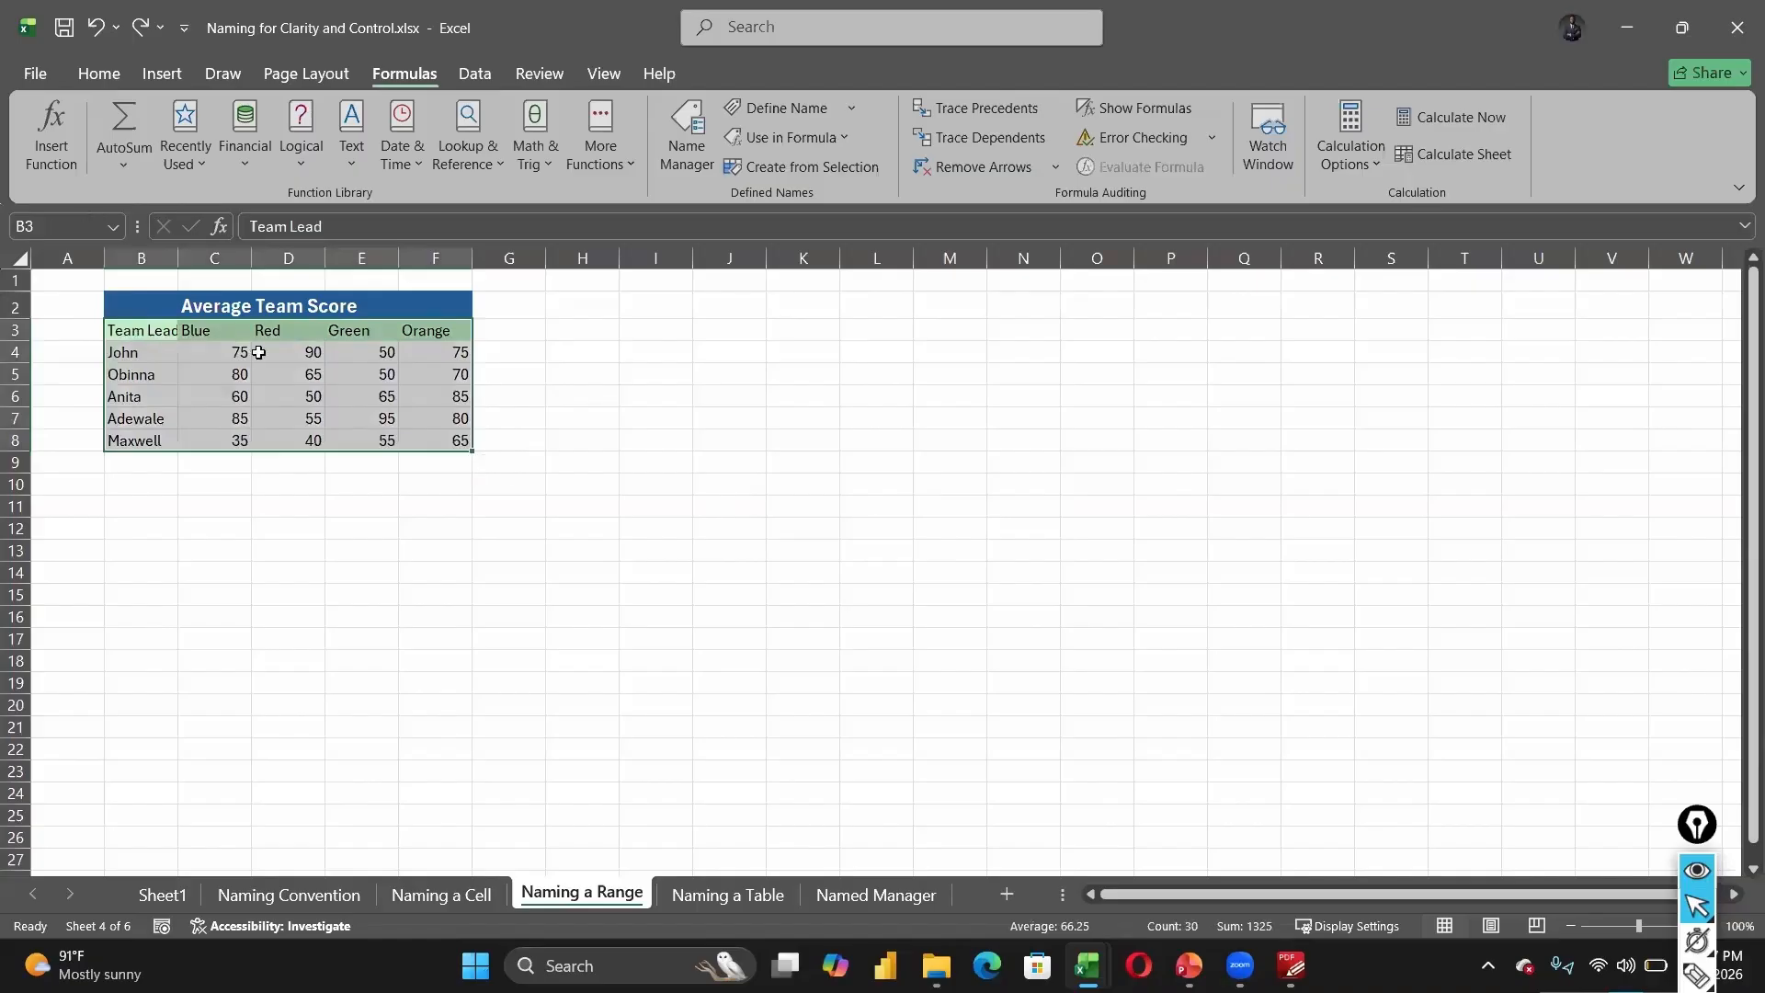
click(285, 374)
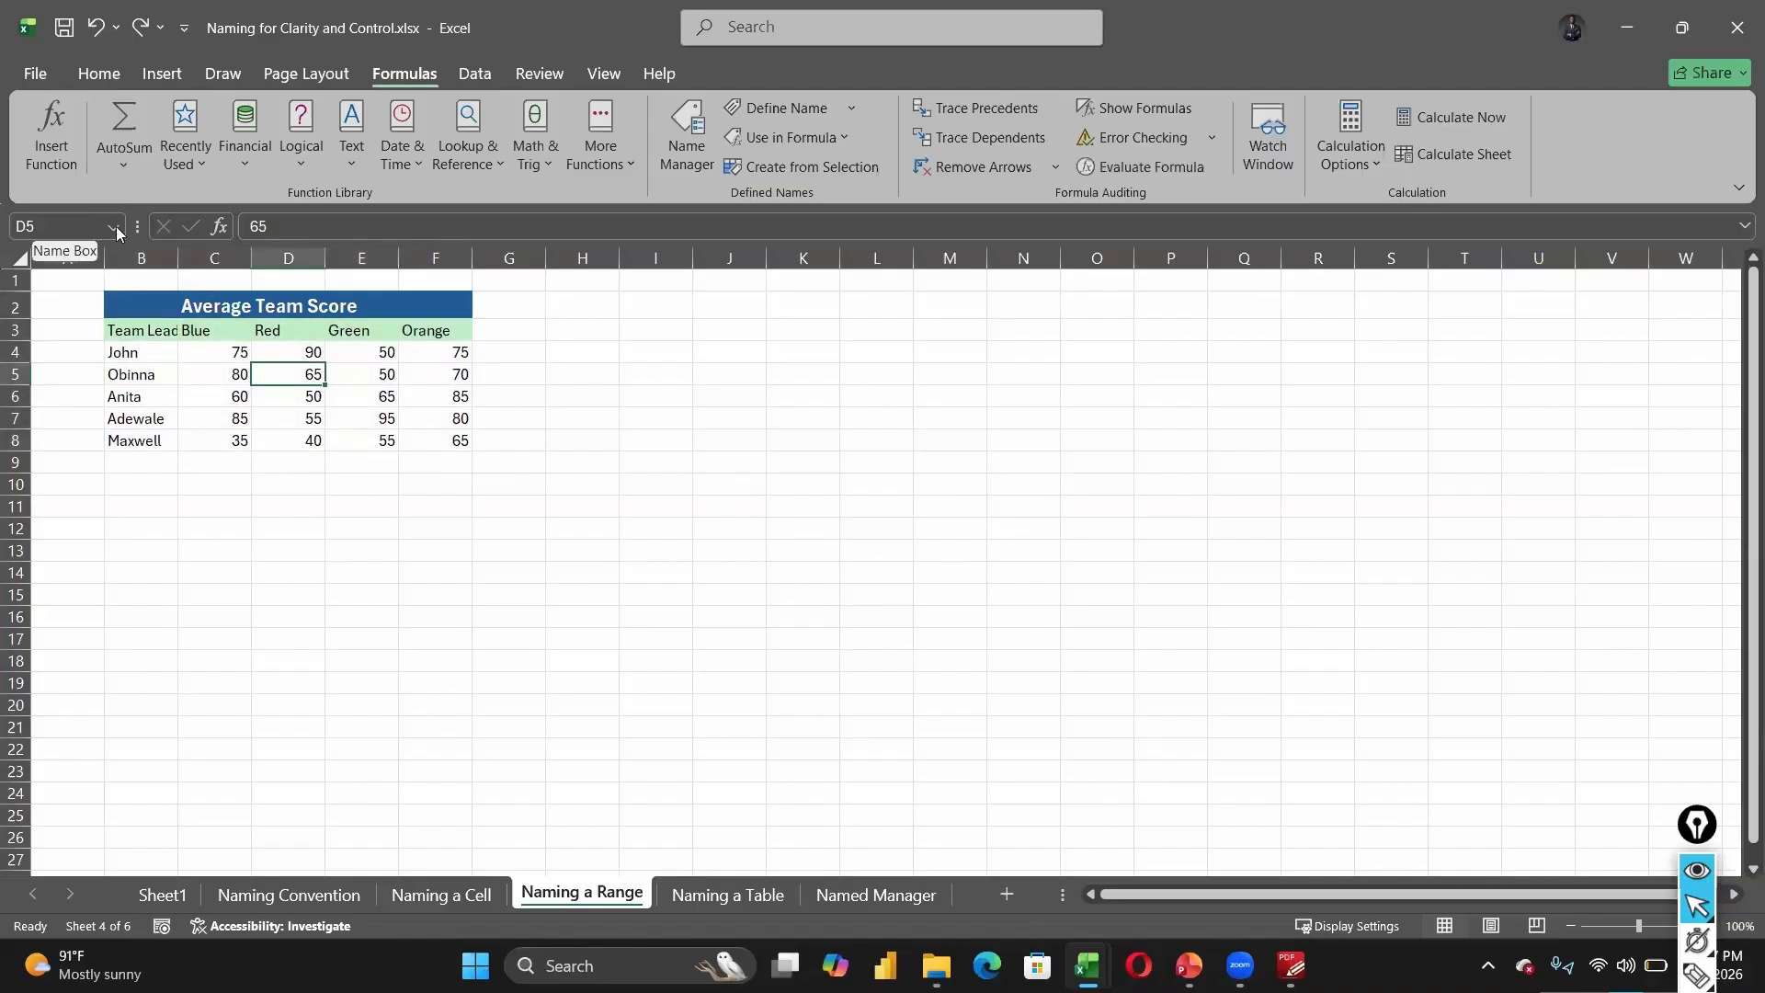
click(116, 226)
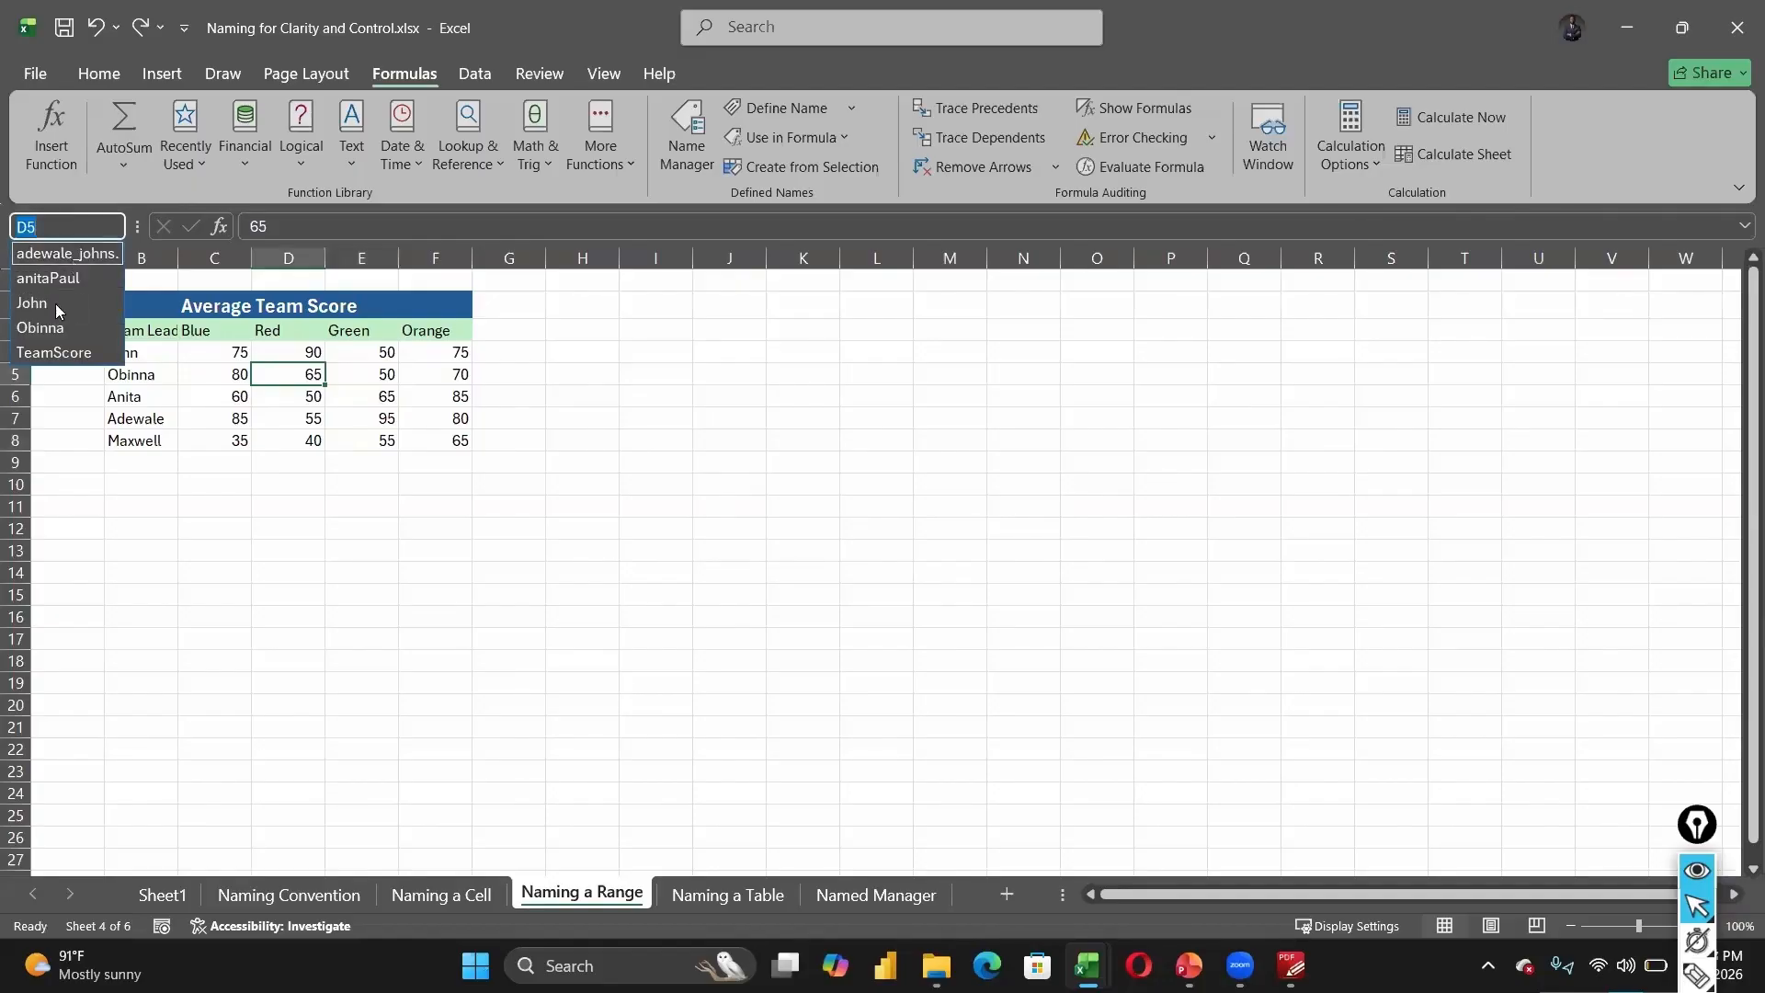
key(Escape)
click(579, 529)
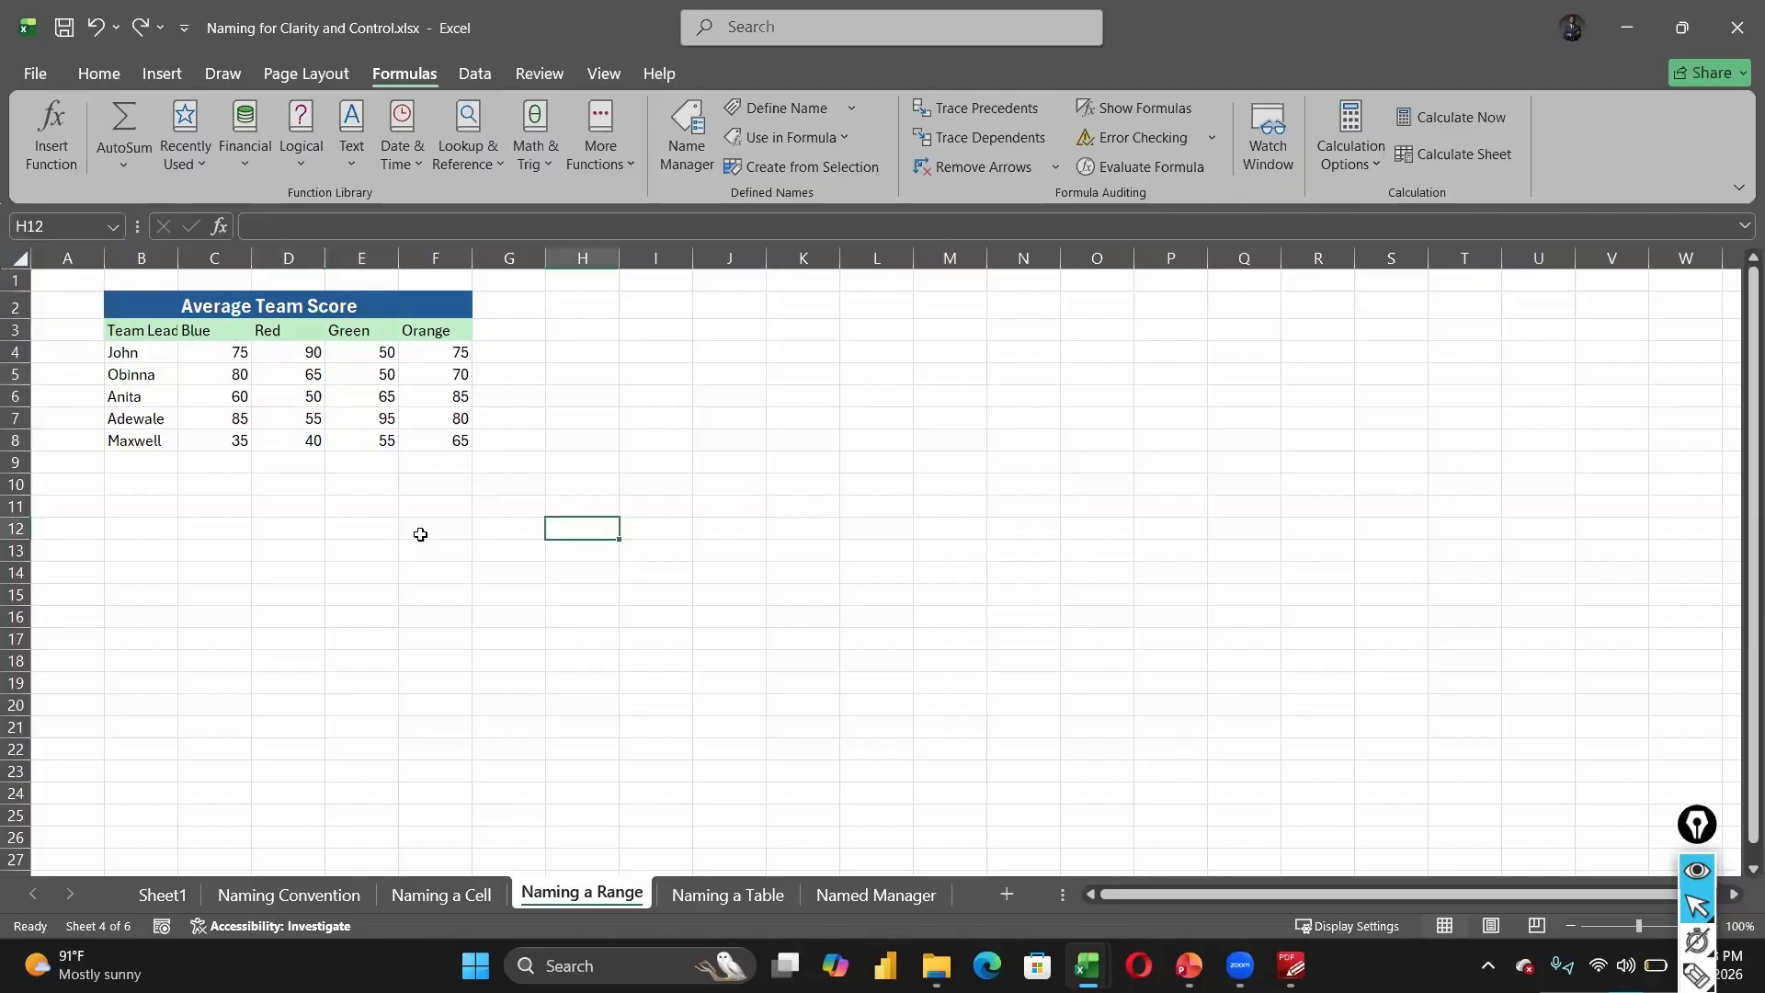
- Enter the formula =TeamScore in cell H11 to bring up the named range's data
click(565, 509)
text(=)
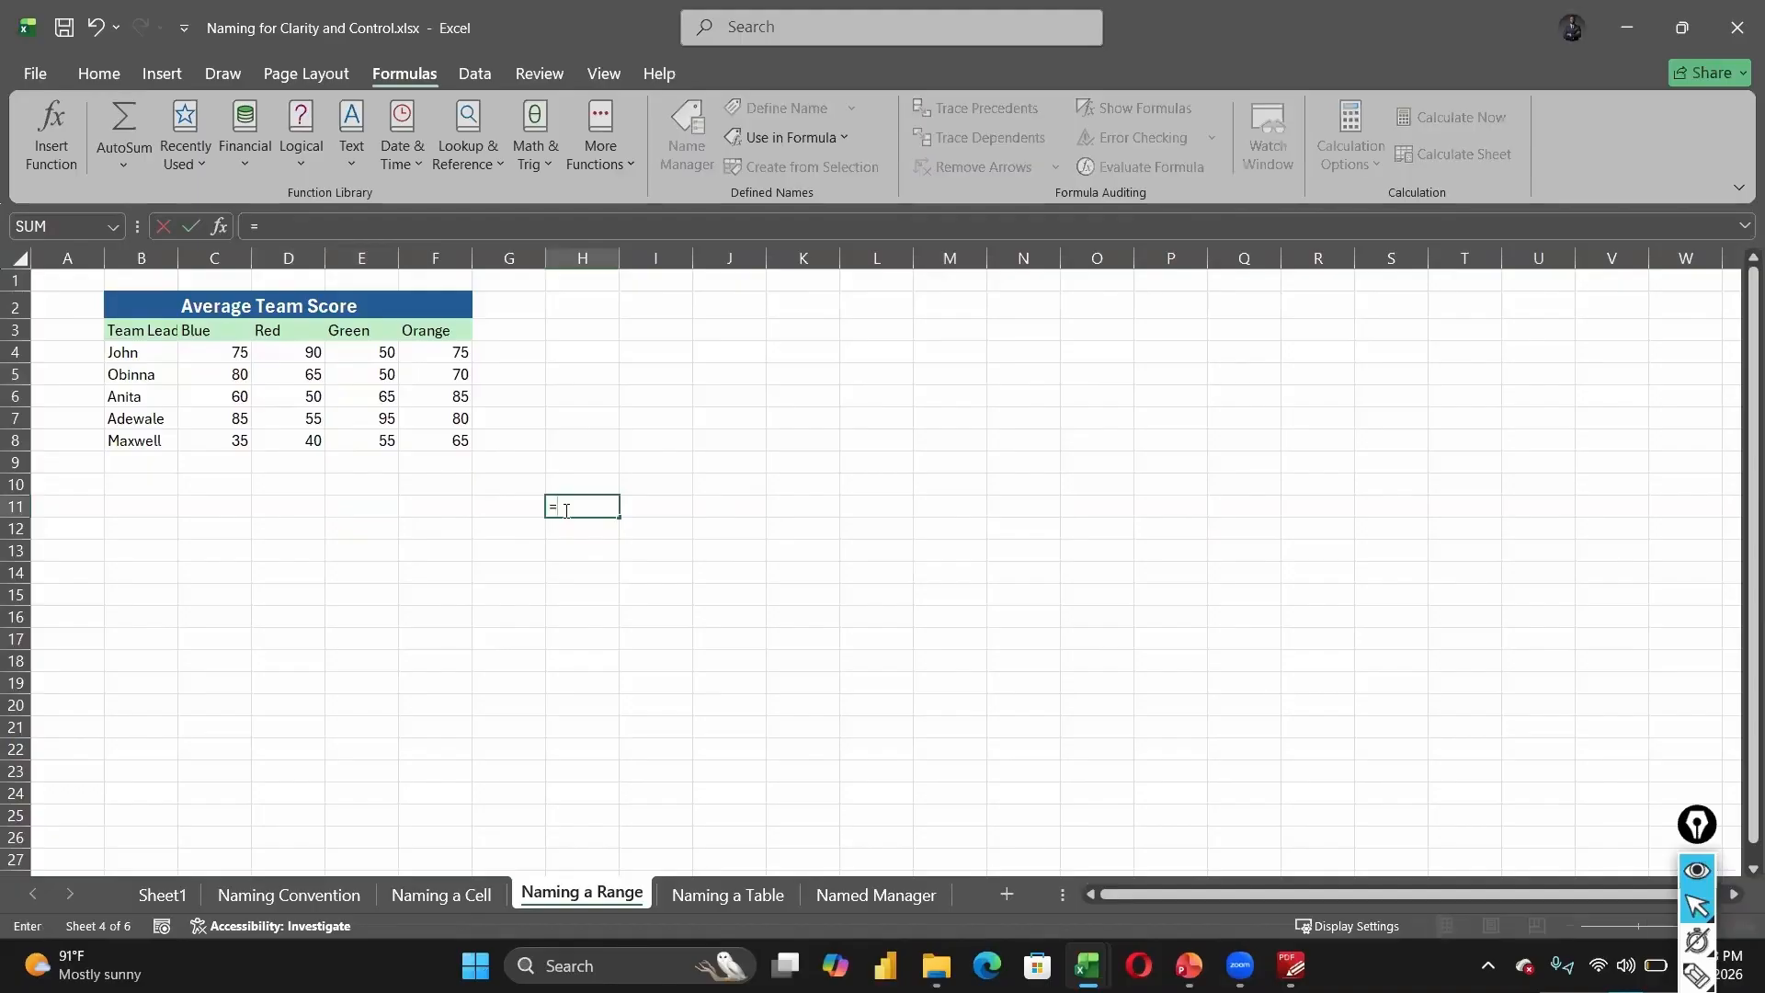
text(TeamSco)
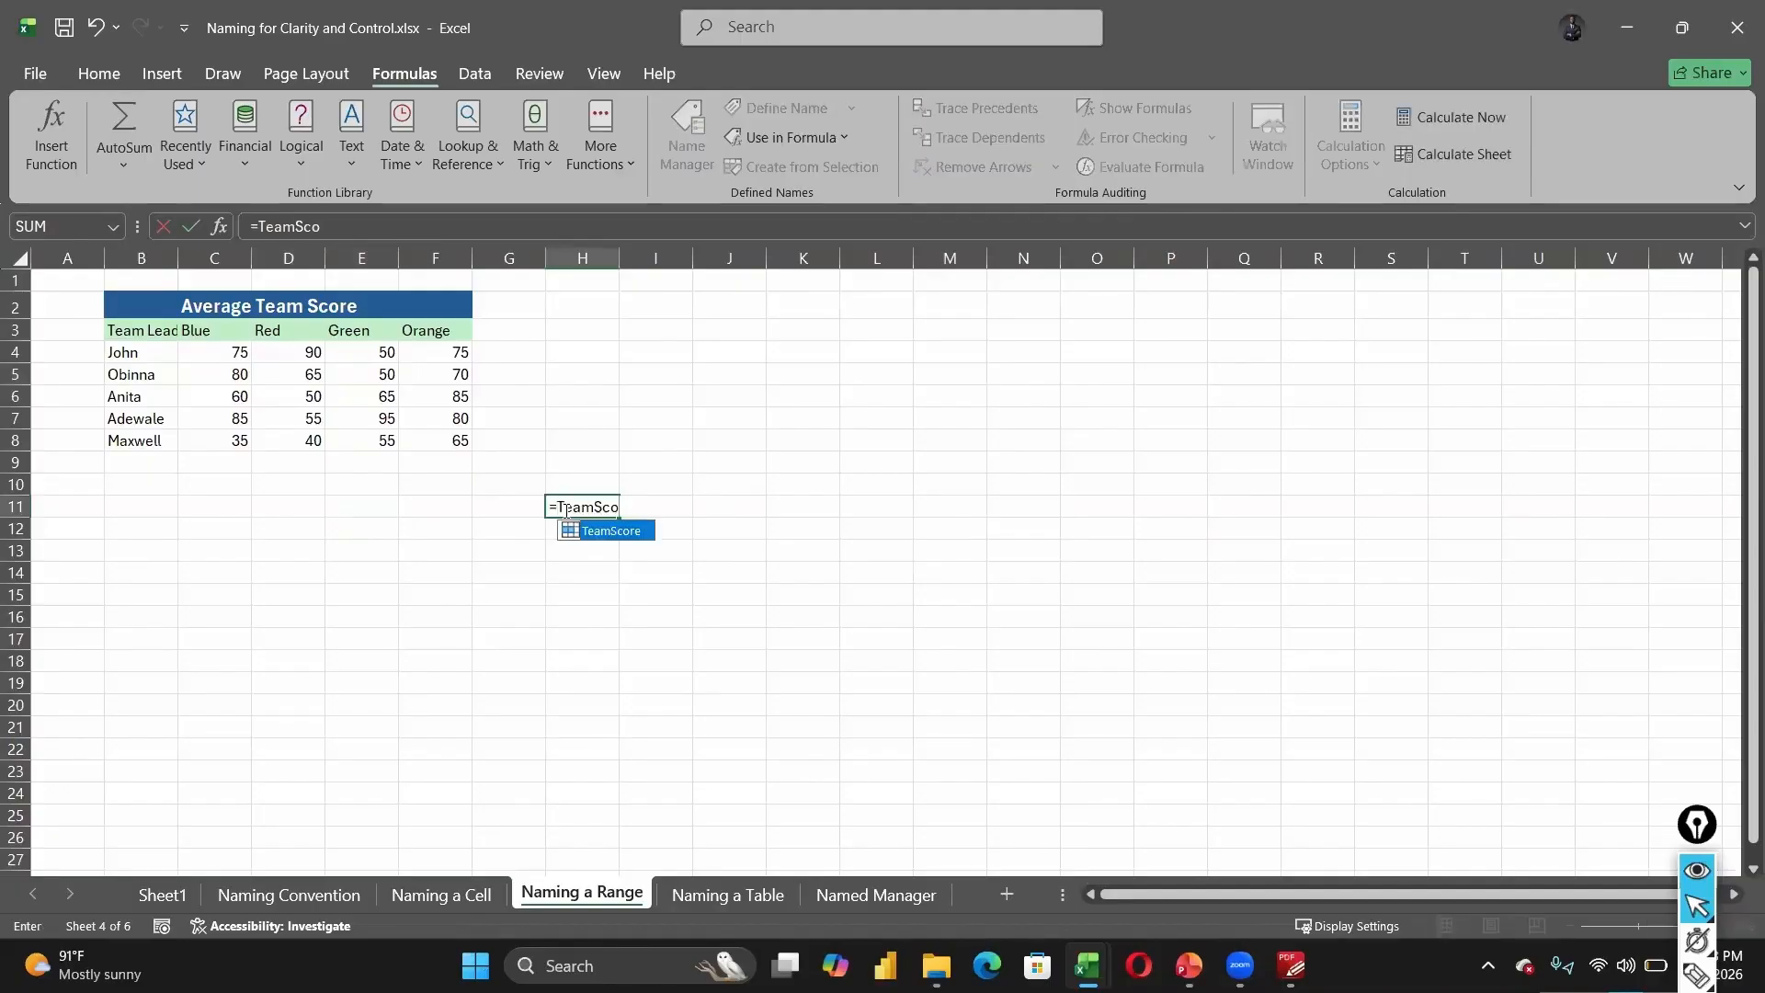
text(re)
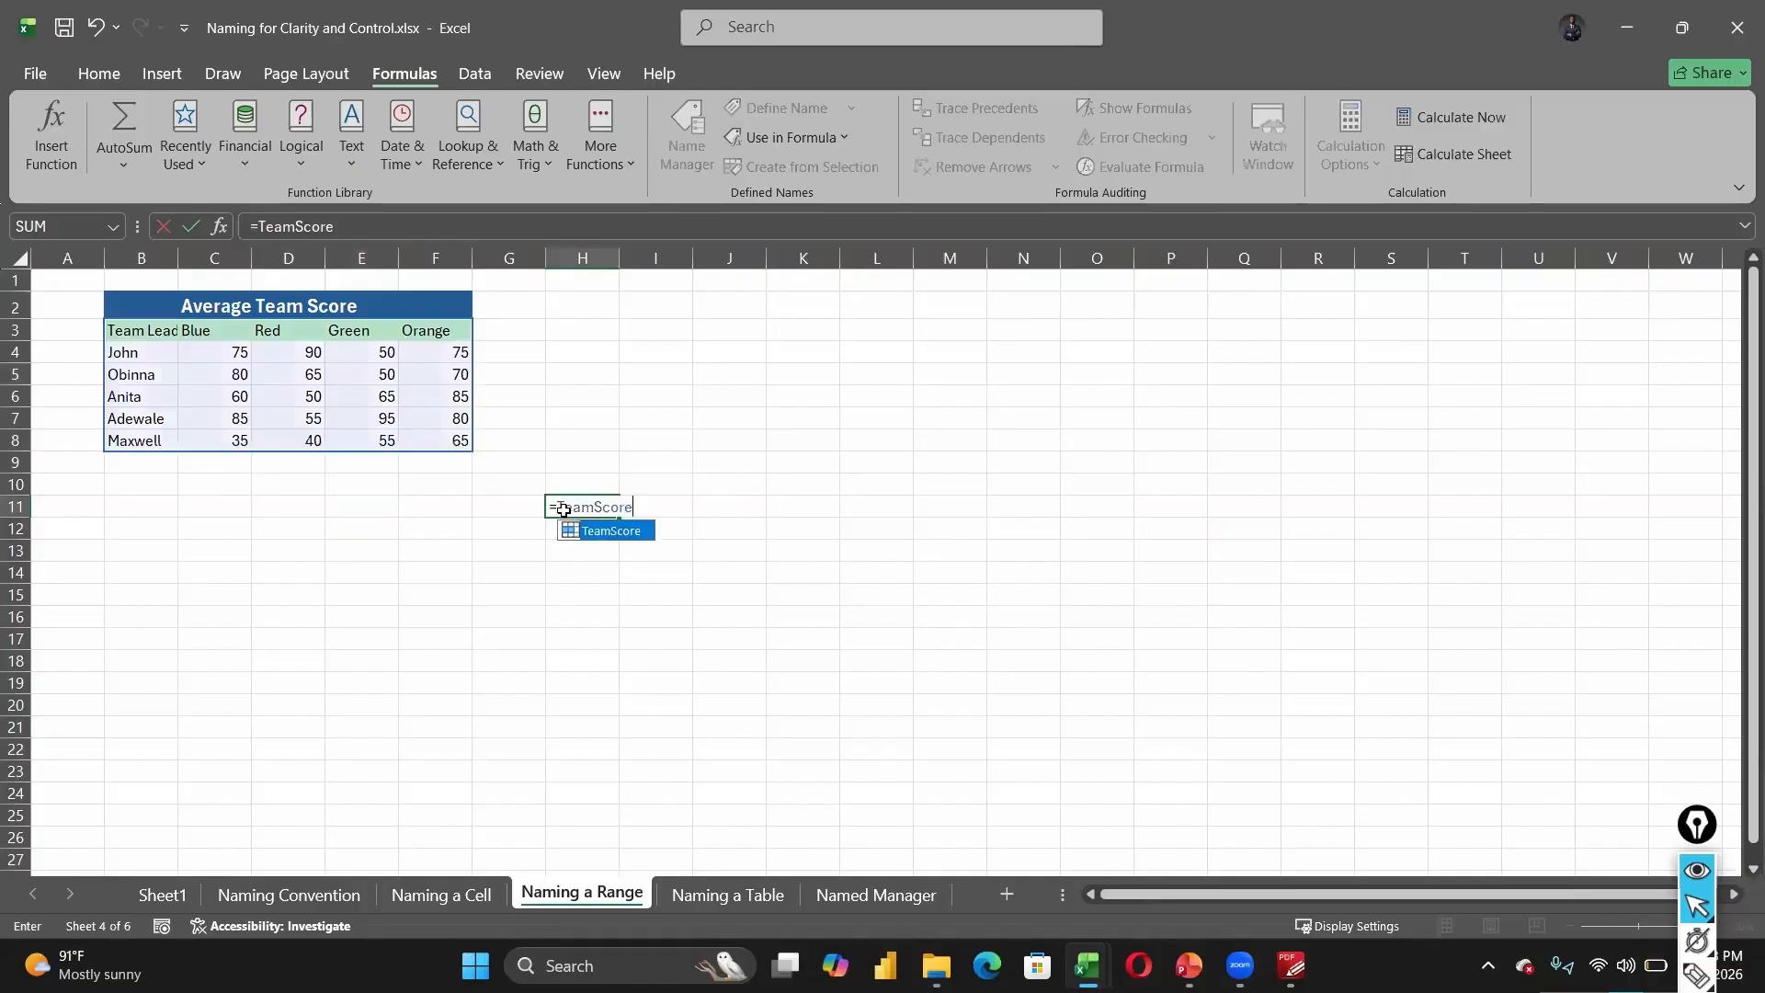
key(Return)
drag(582, 508, 685, 511)
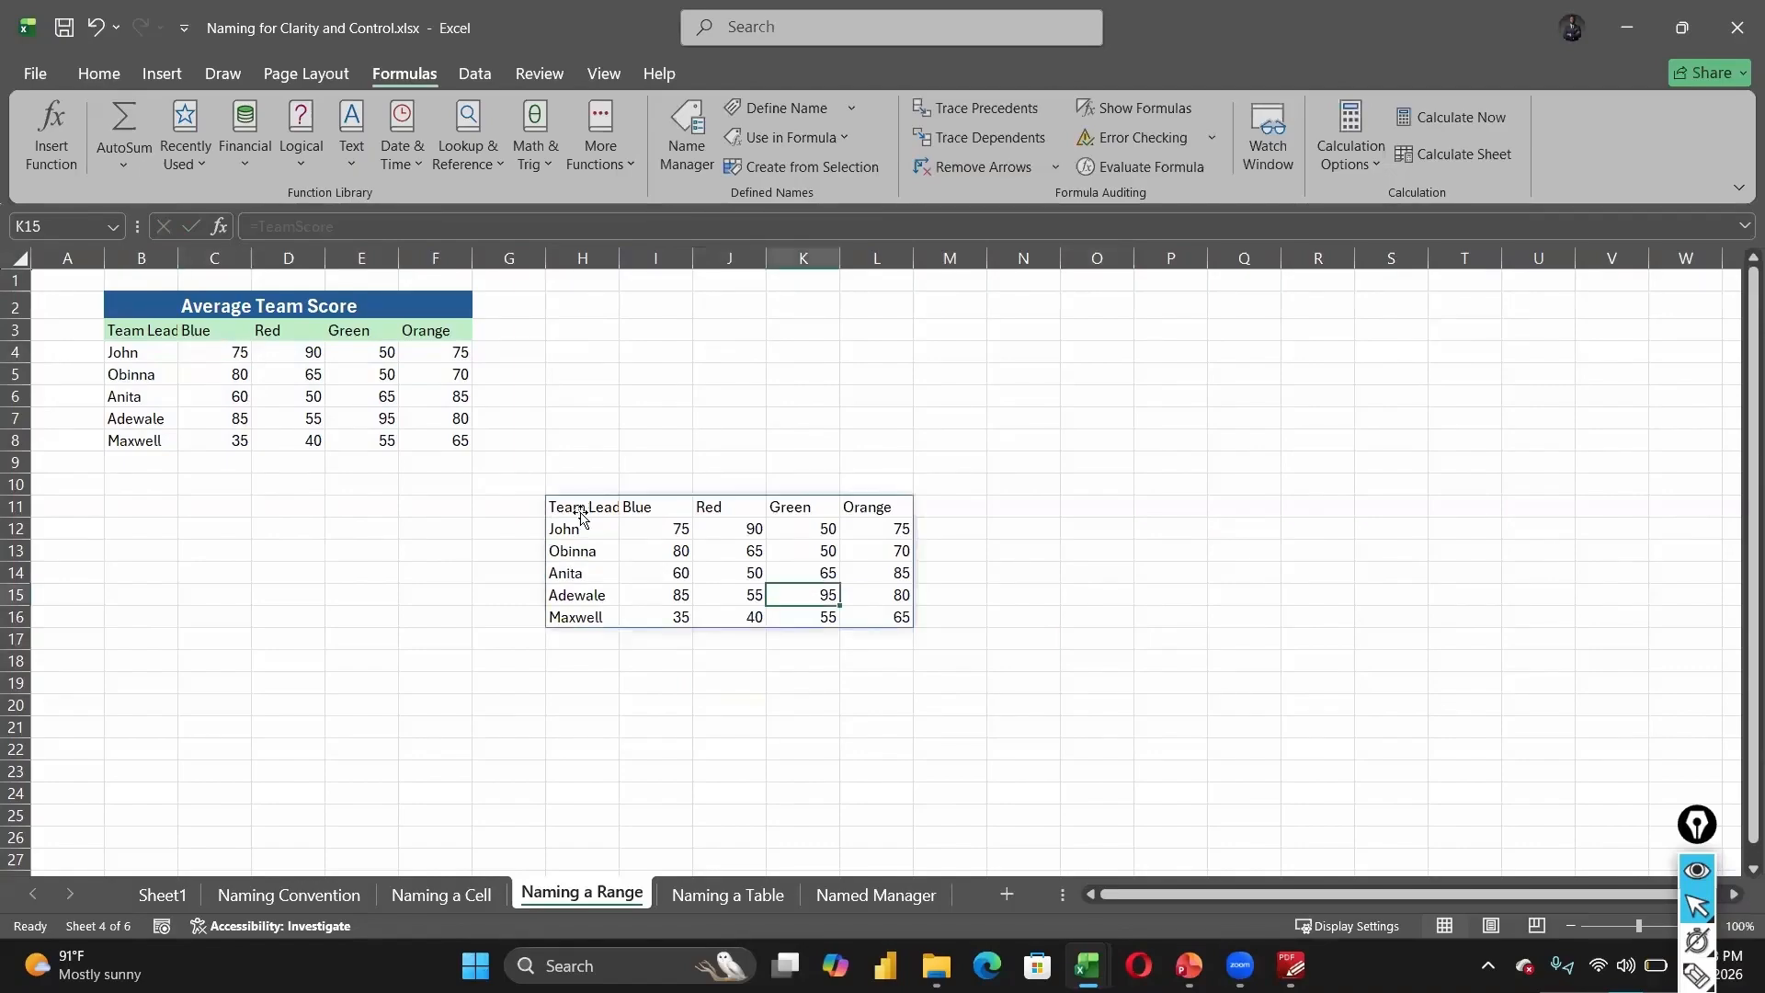
- Inspect the formula behind the score data in H11:L16 and how its cells are referenced
click(580, 517)
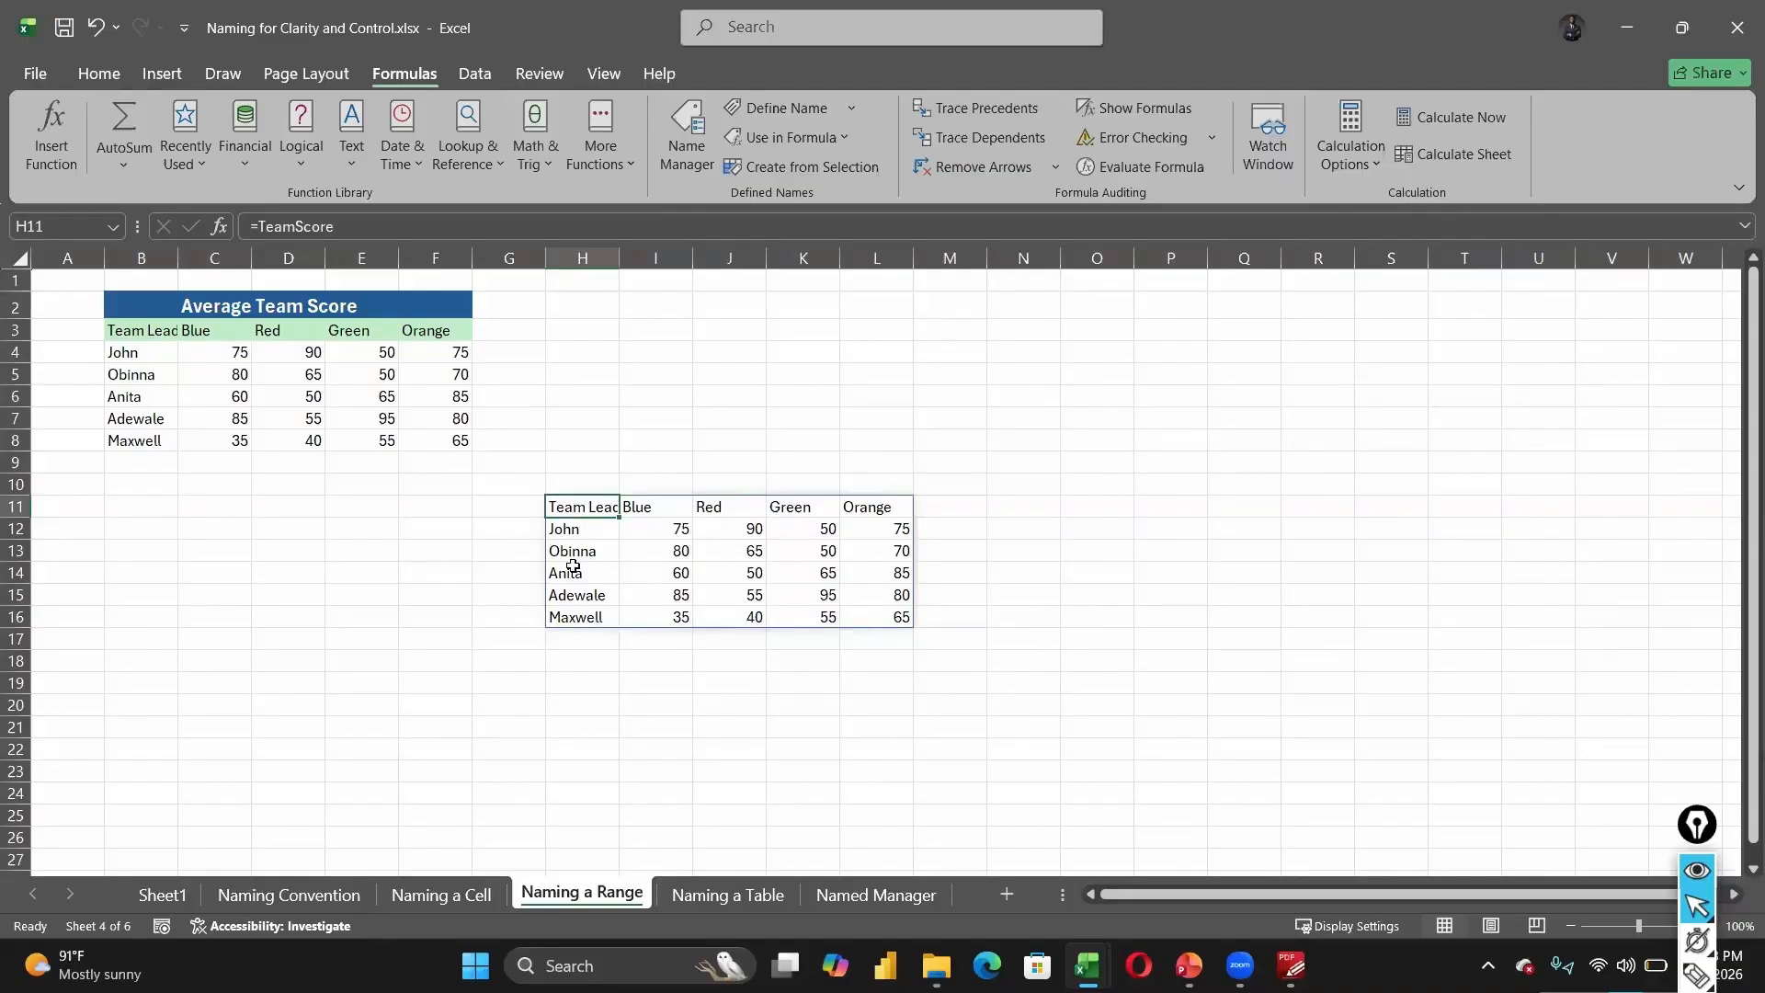
click(1023, 595)
click(730, 726)
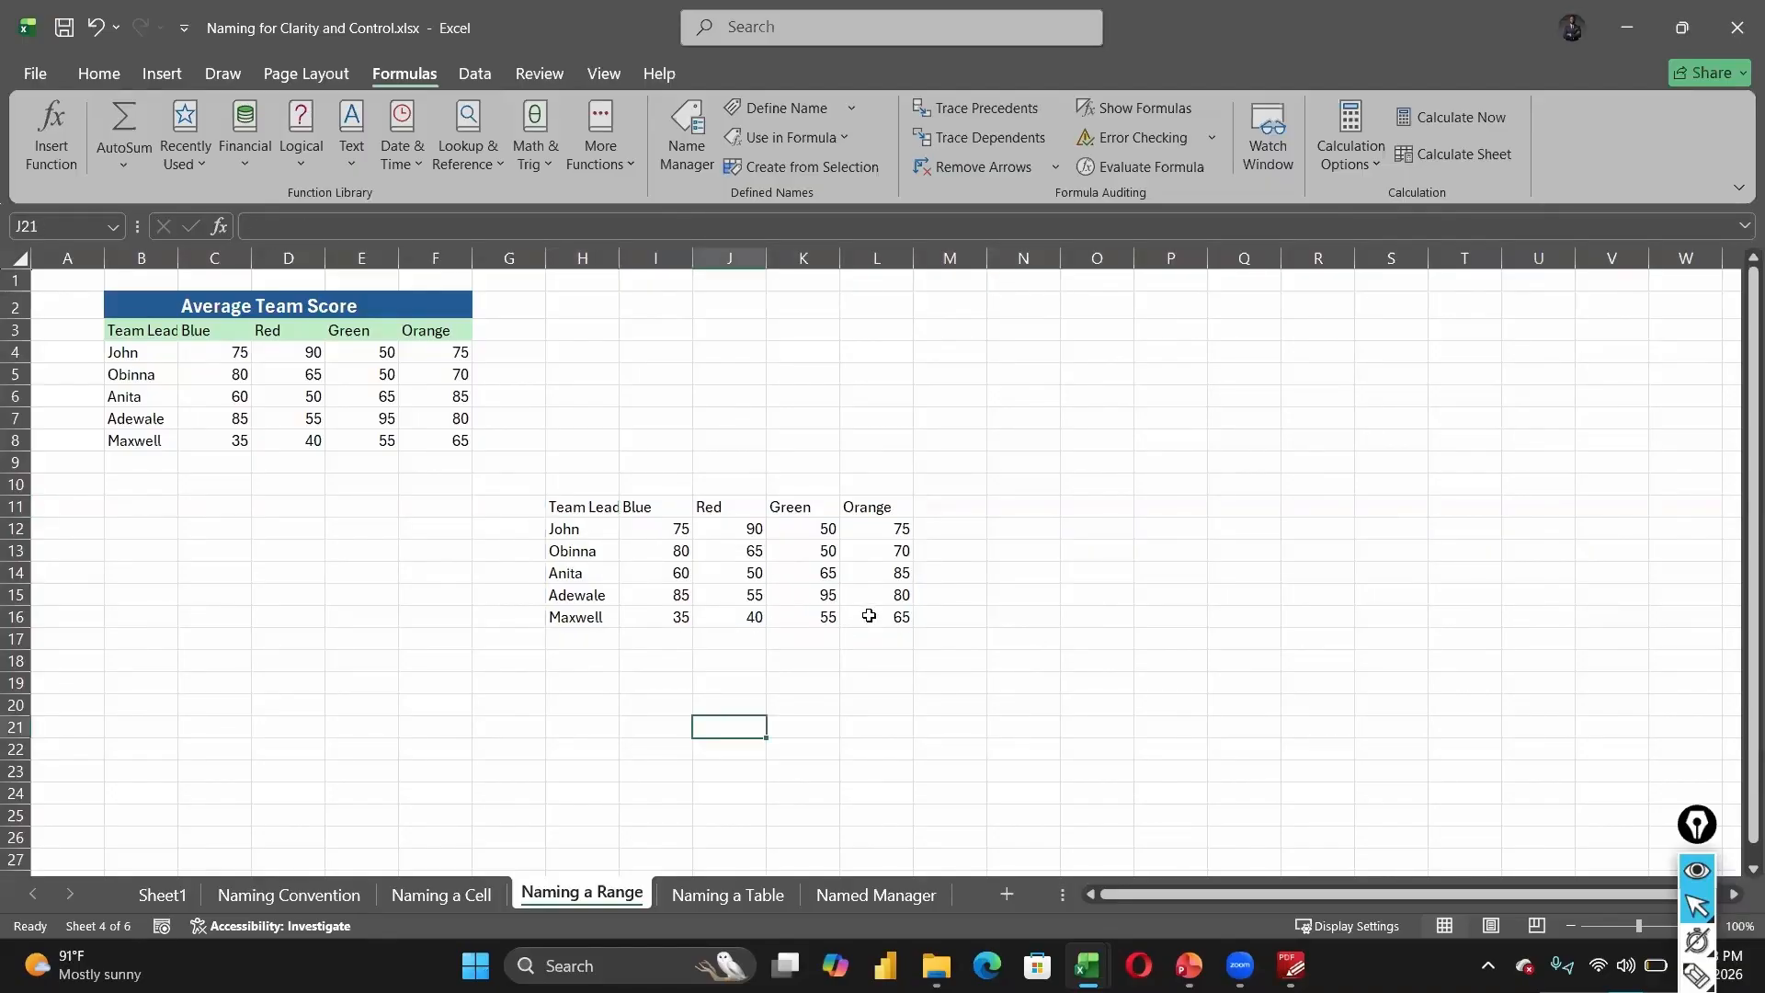
drag(582, 507, 868, 617)
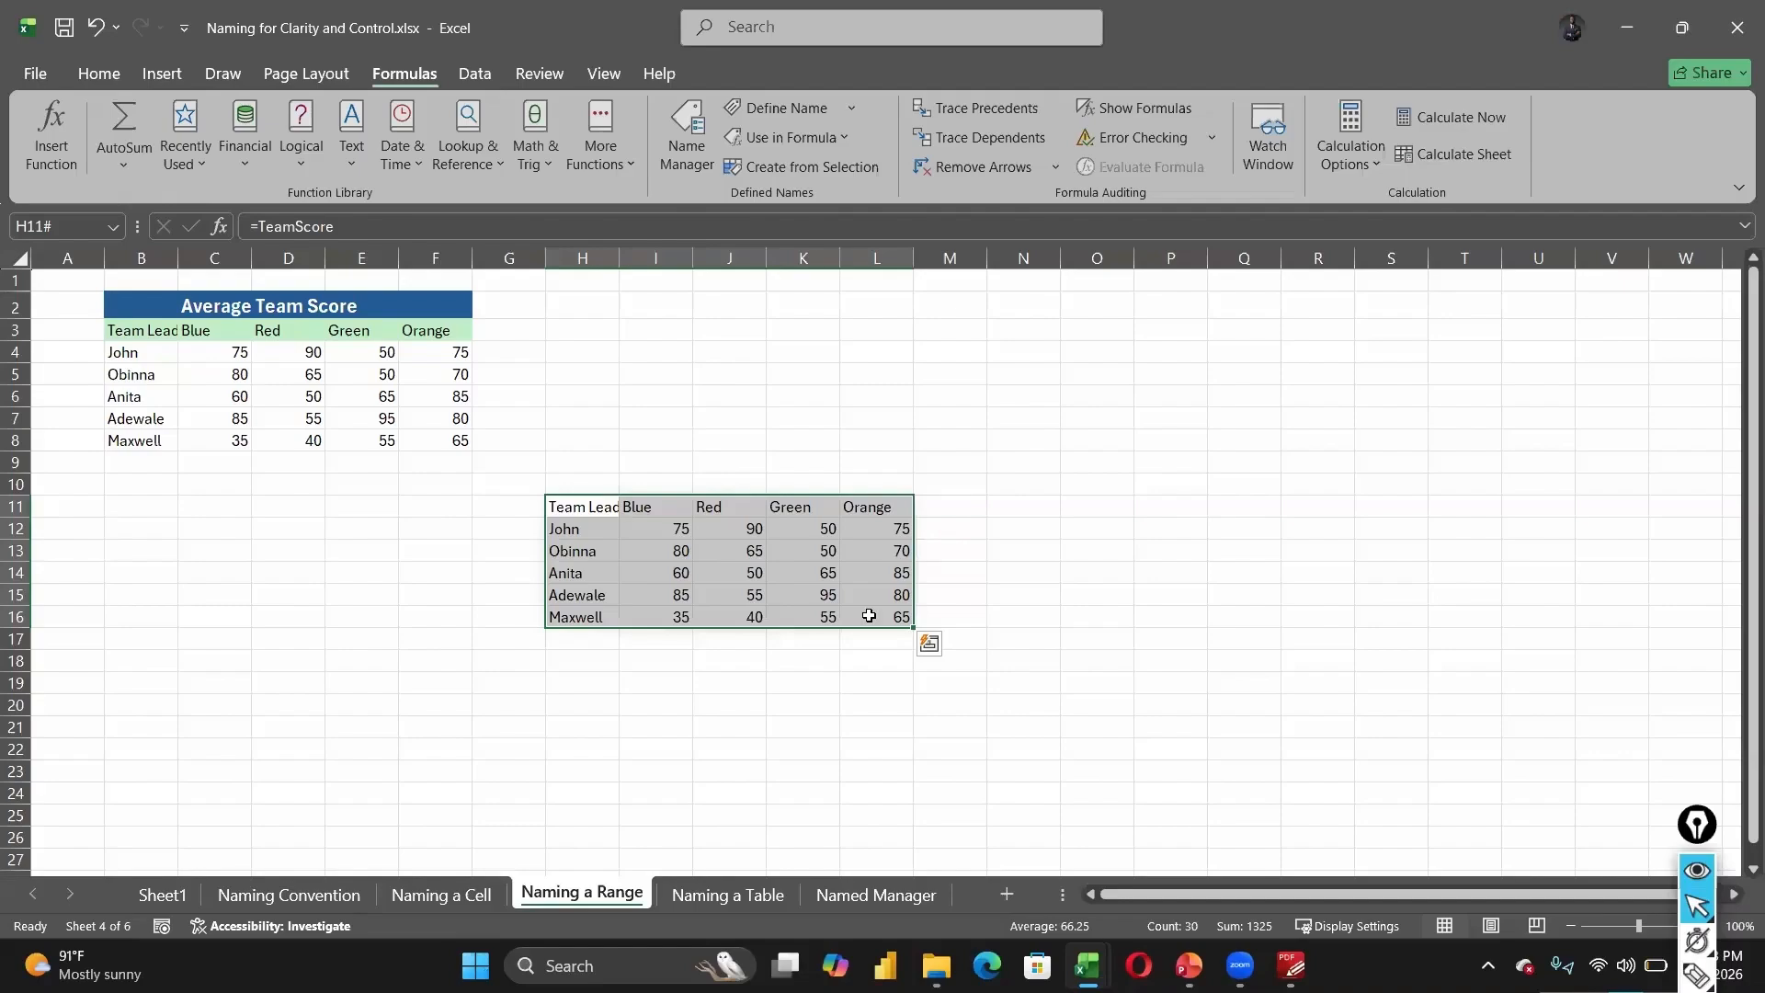
click(777, 810)
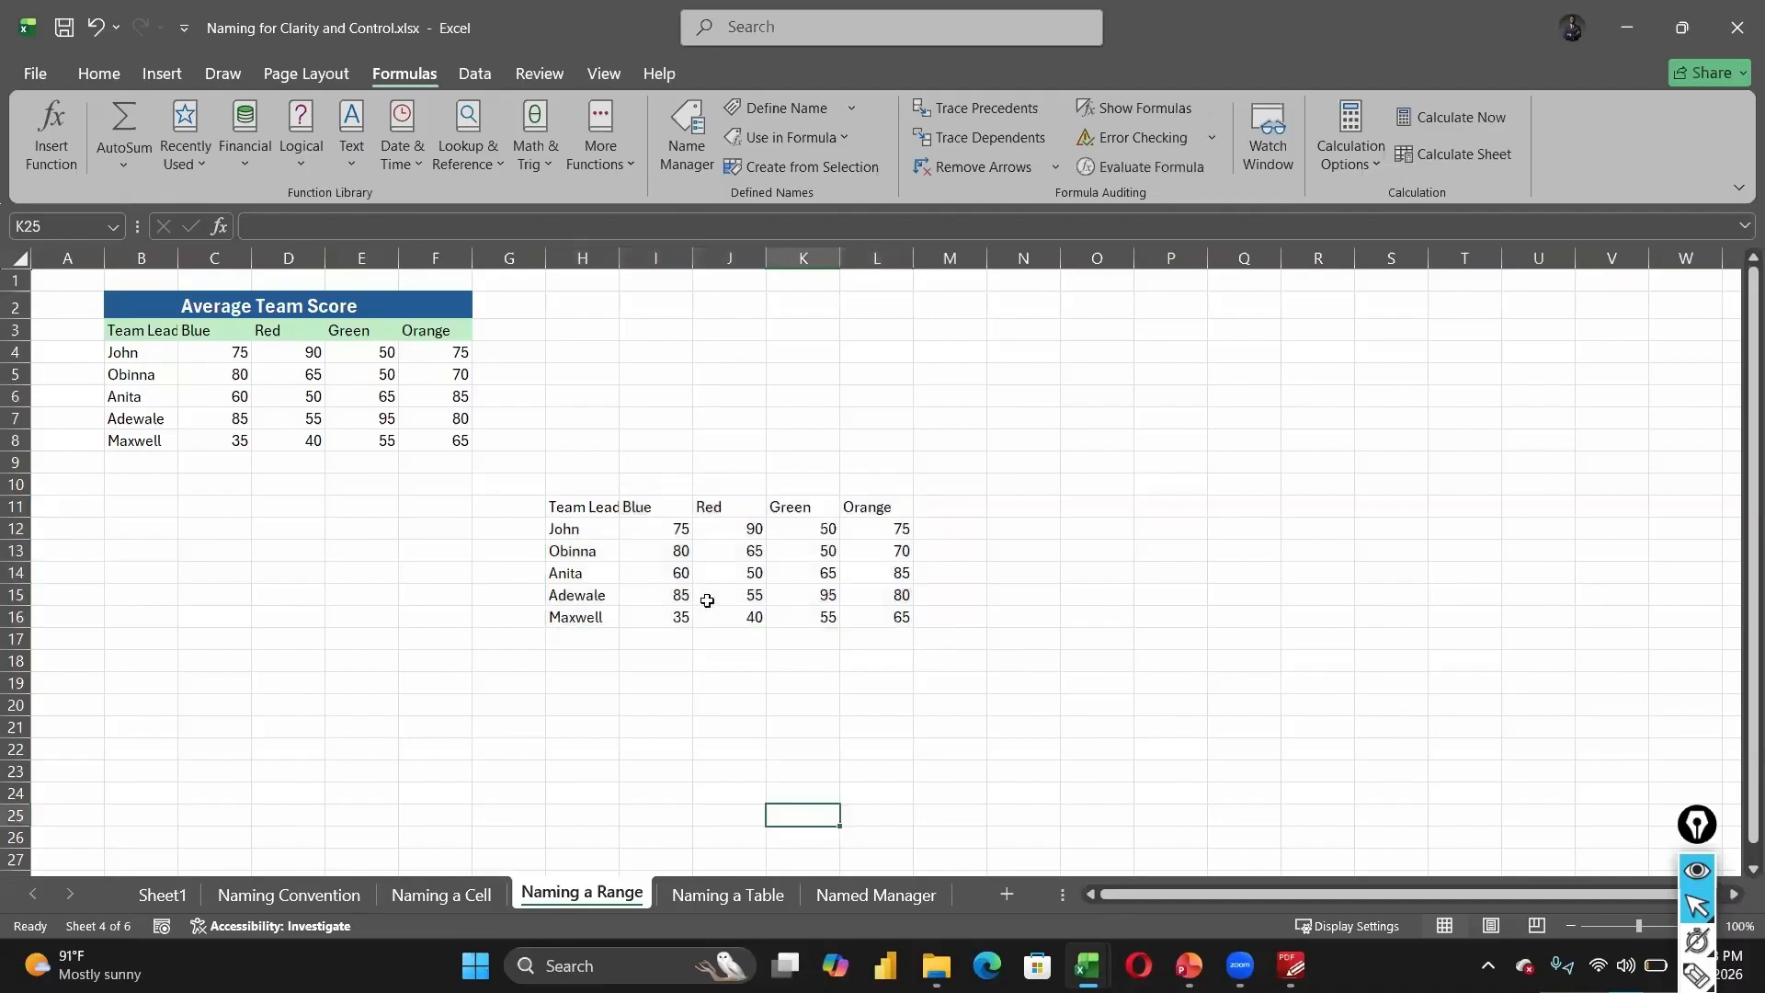
click(707, 600)
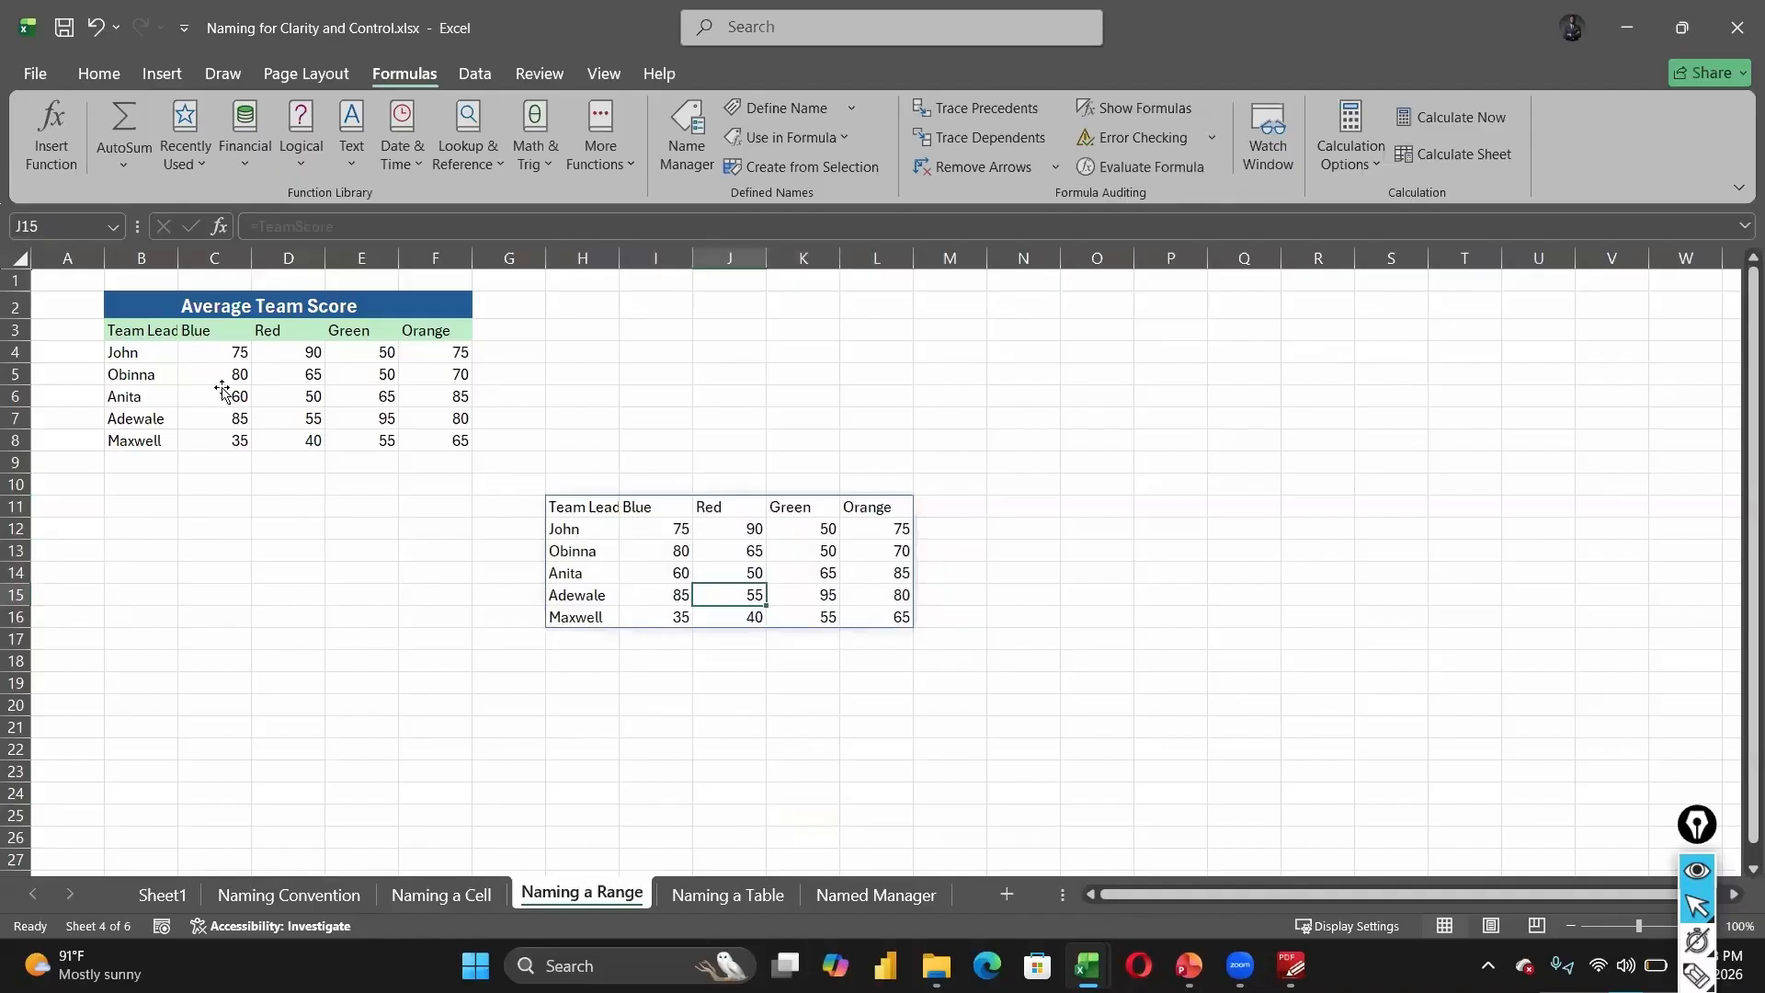
click(218, 354)
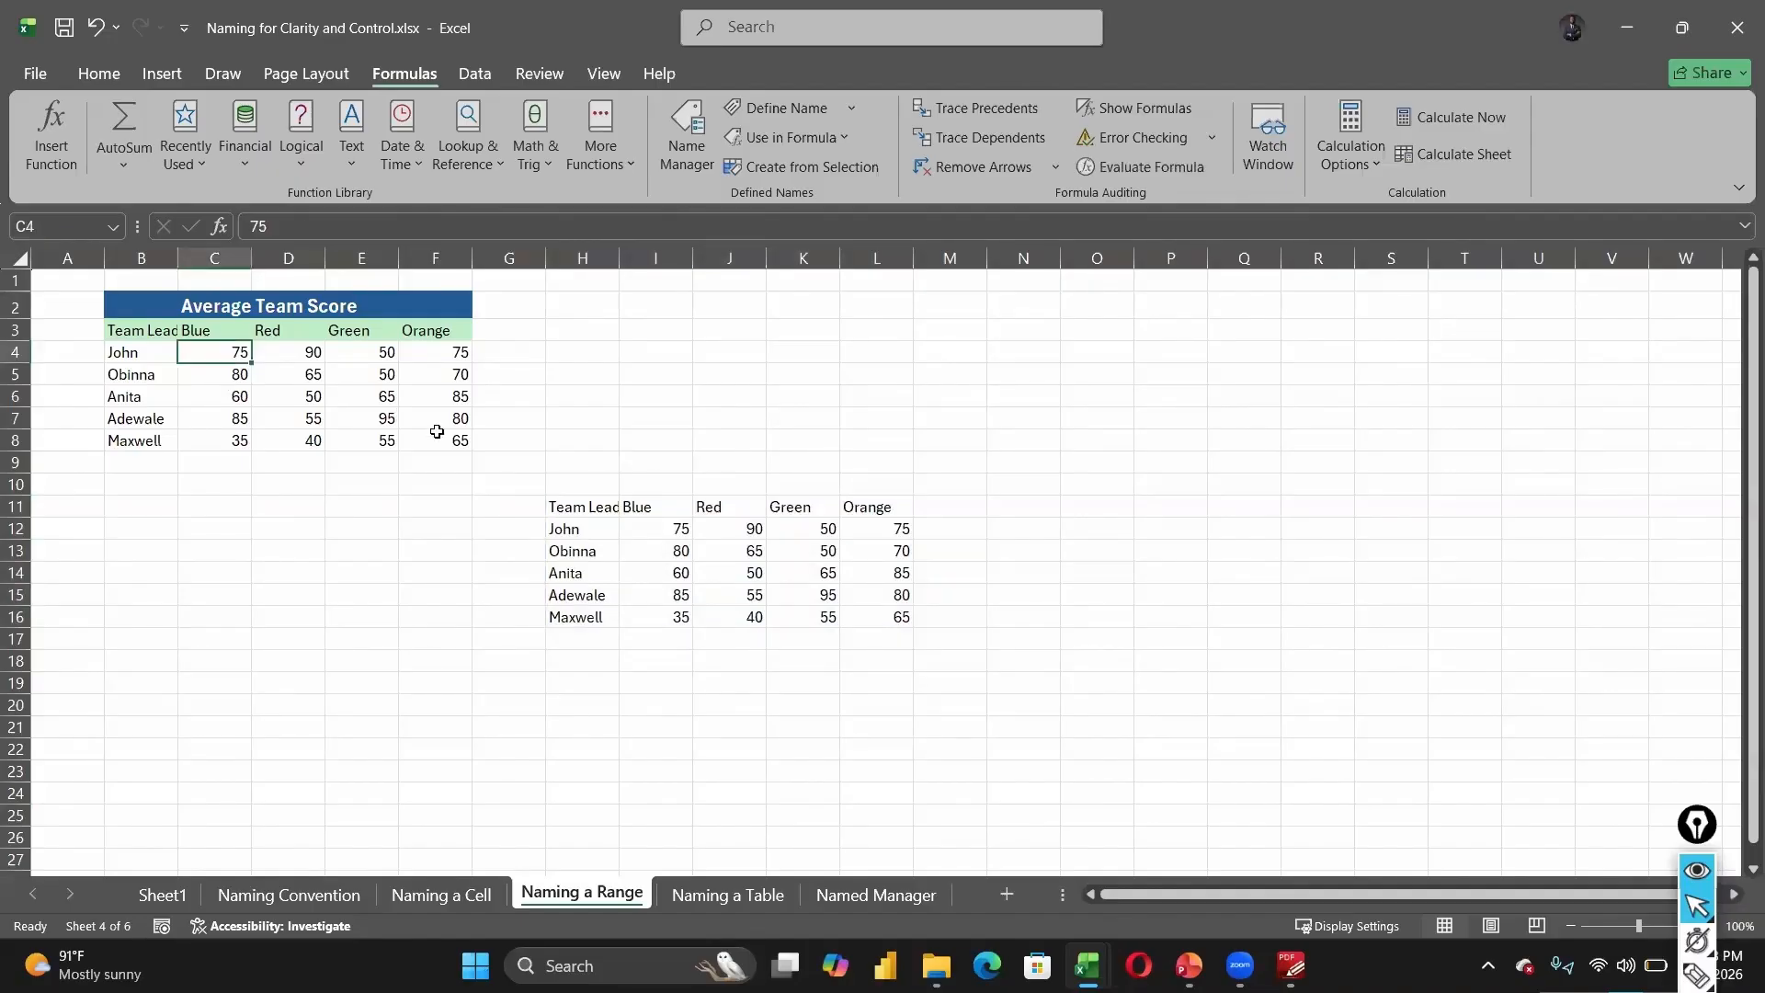
drag(437, 429, 437, 434)
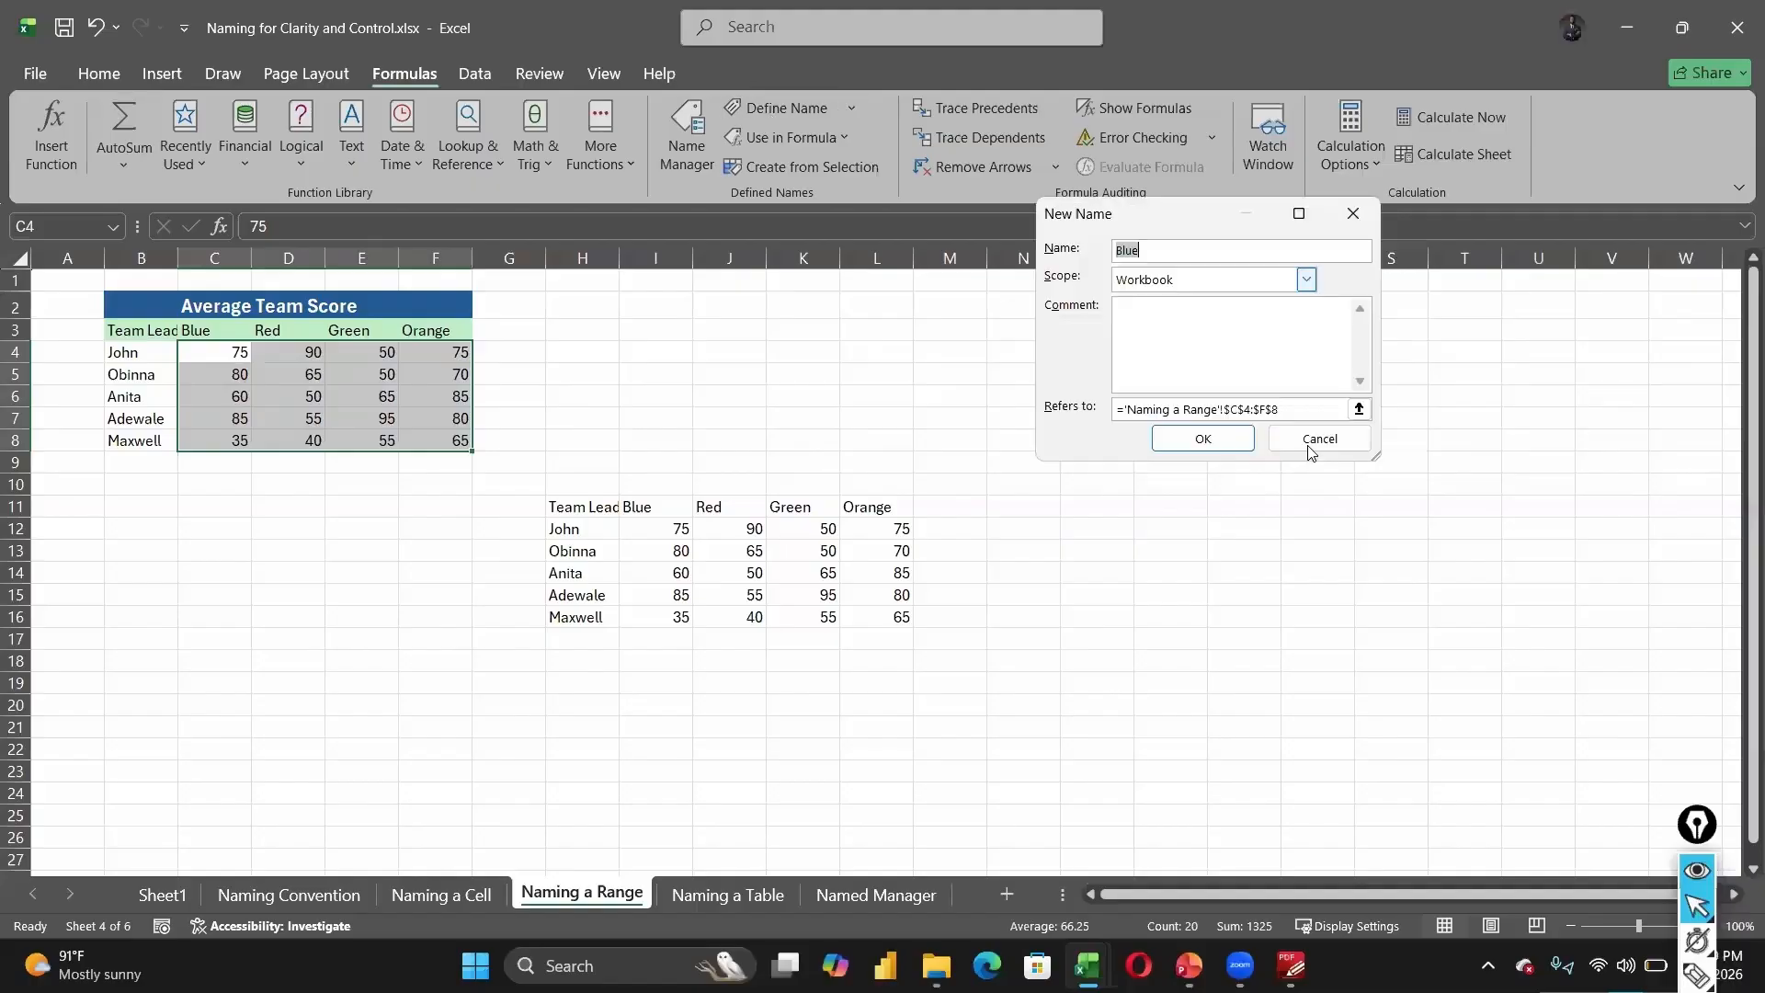
click(1284, 437)
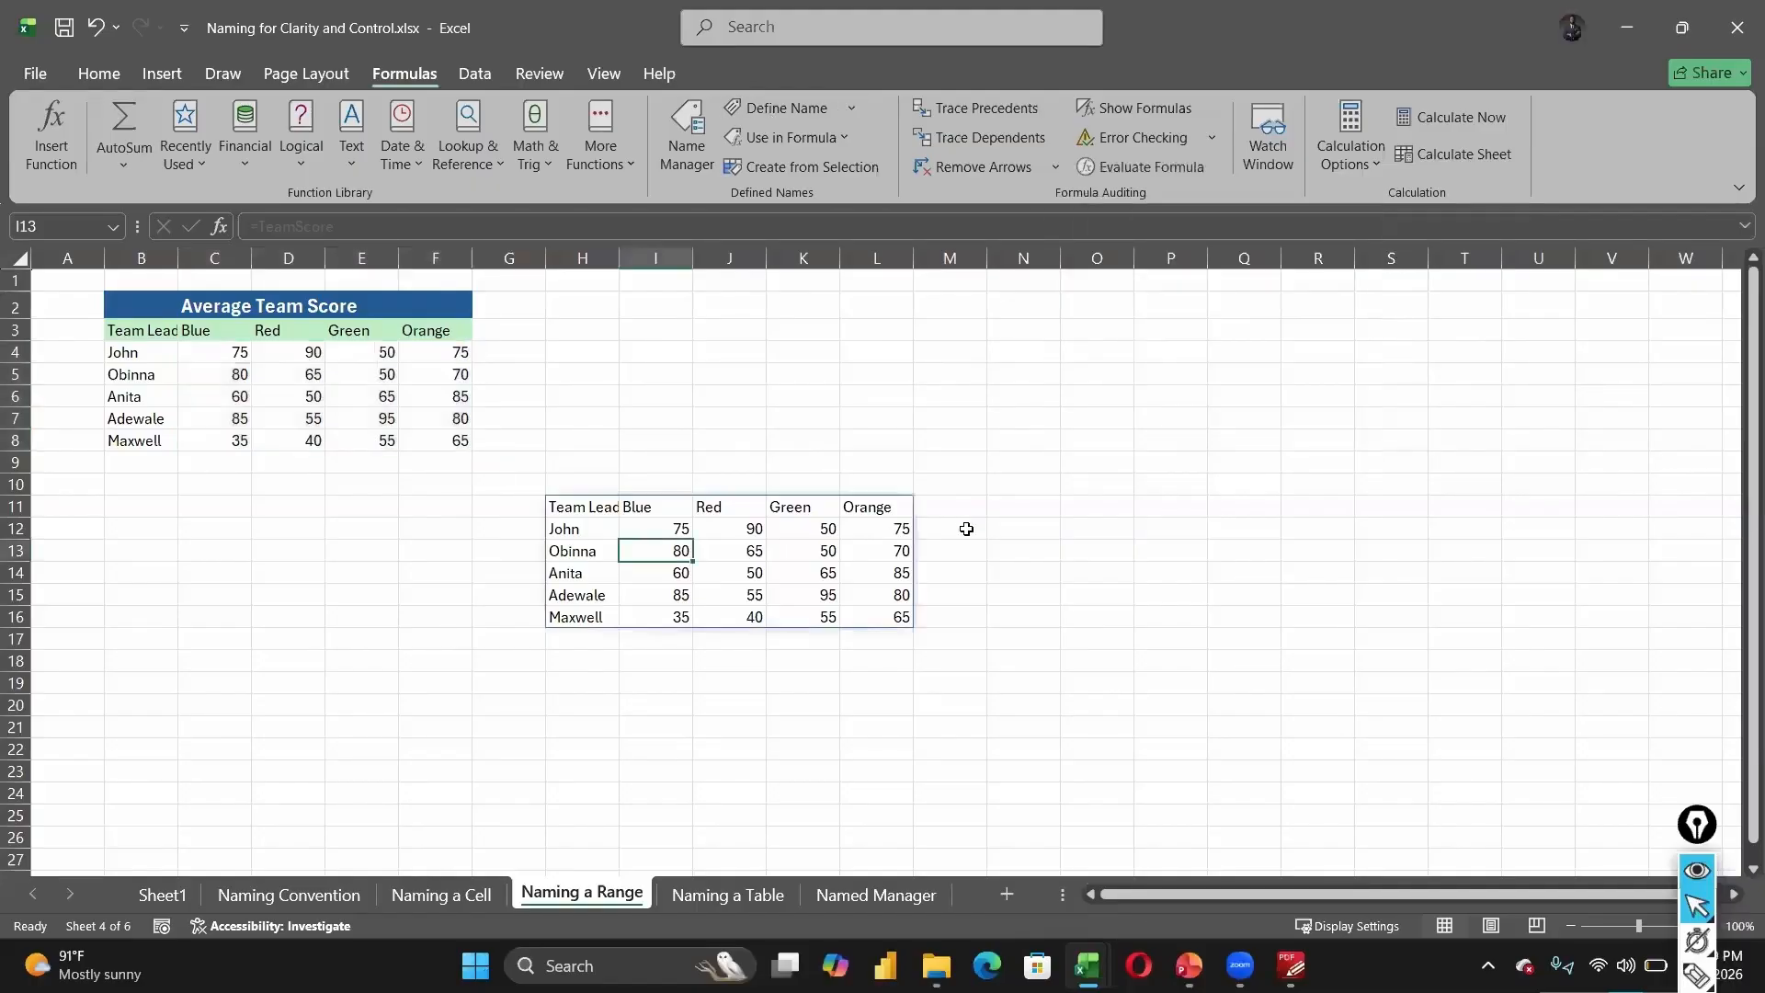
- Delete the TeamScore formula from cell H11
click(967, 528)
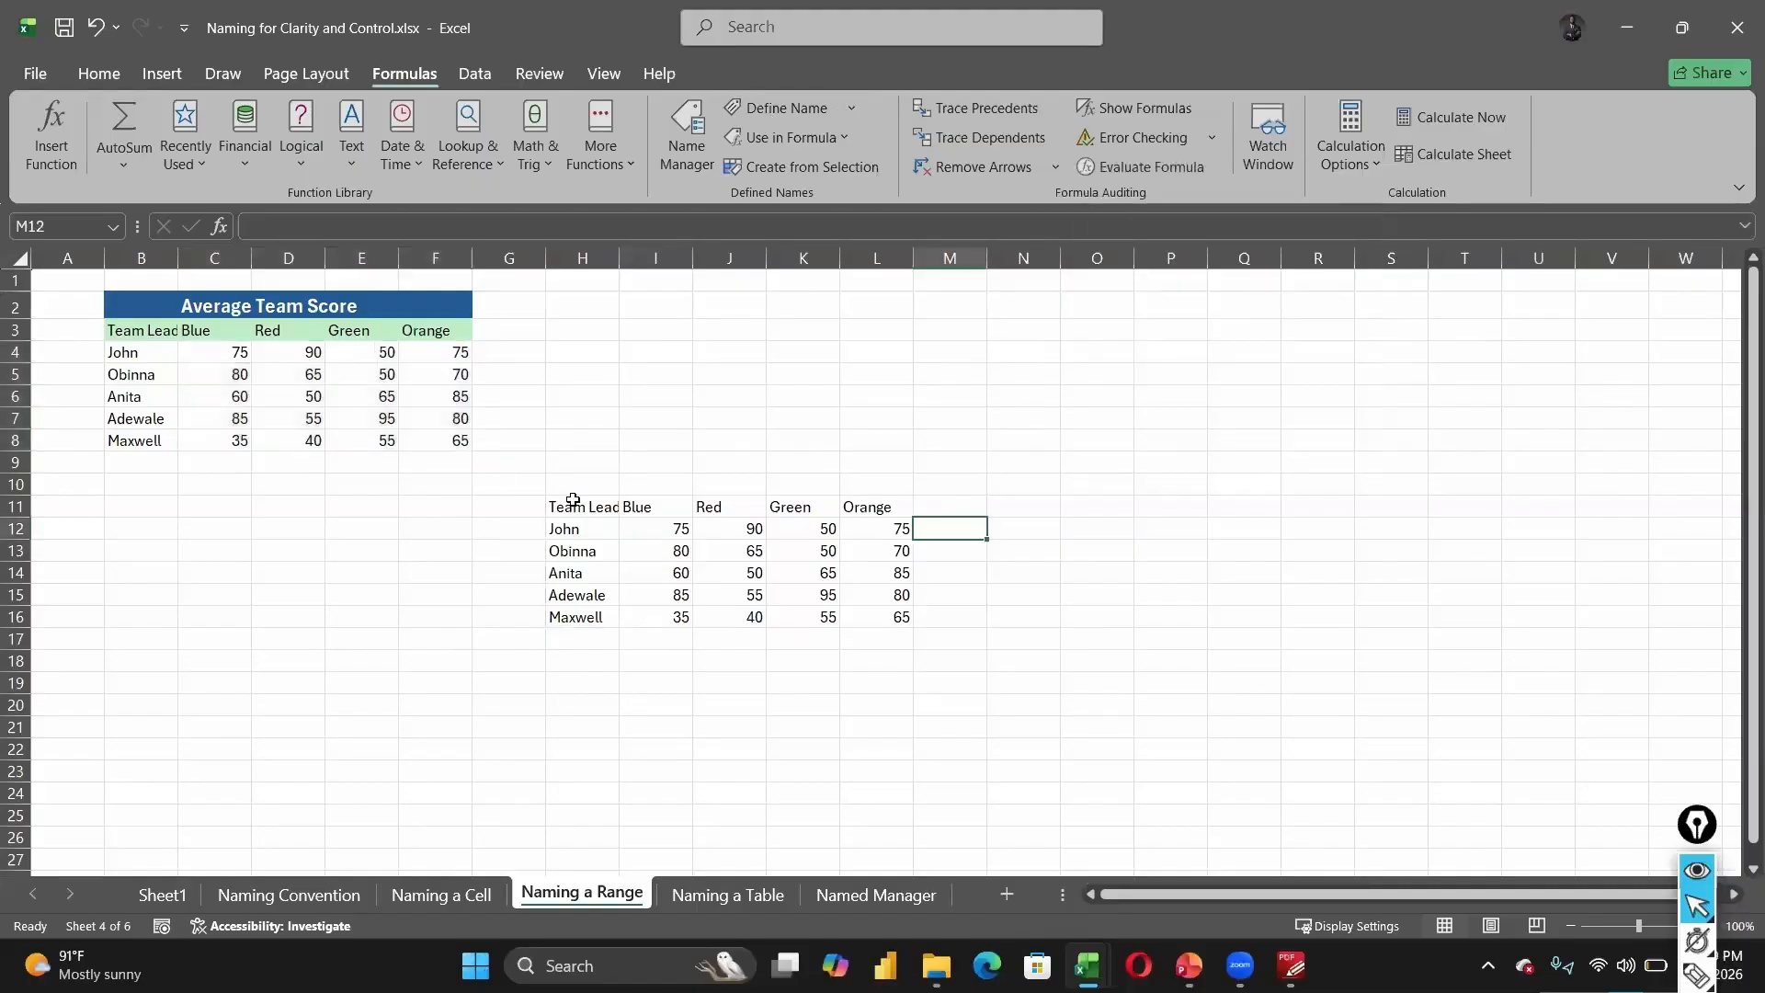
click(572, 499)
key(Delete)
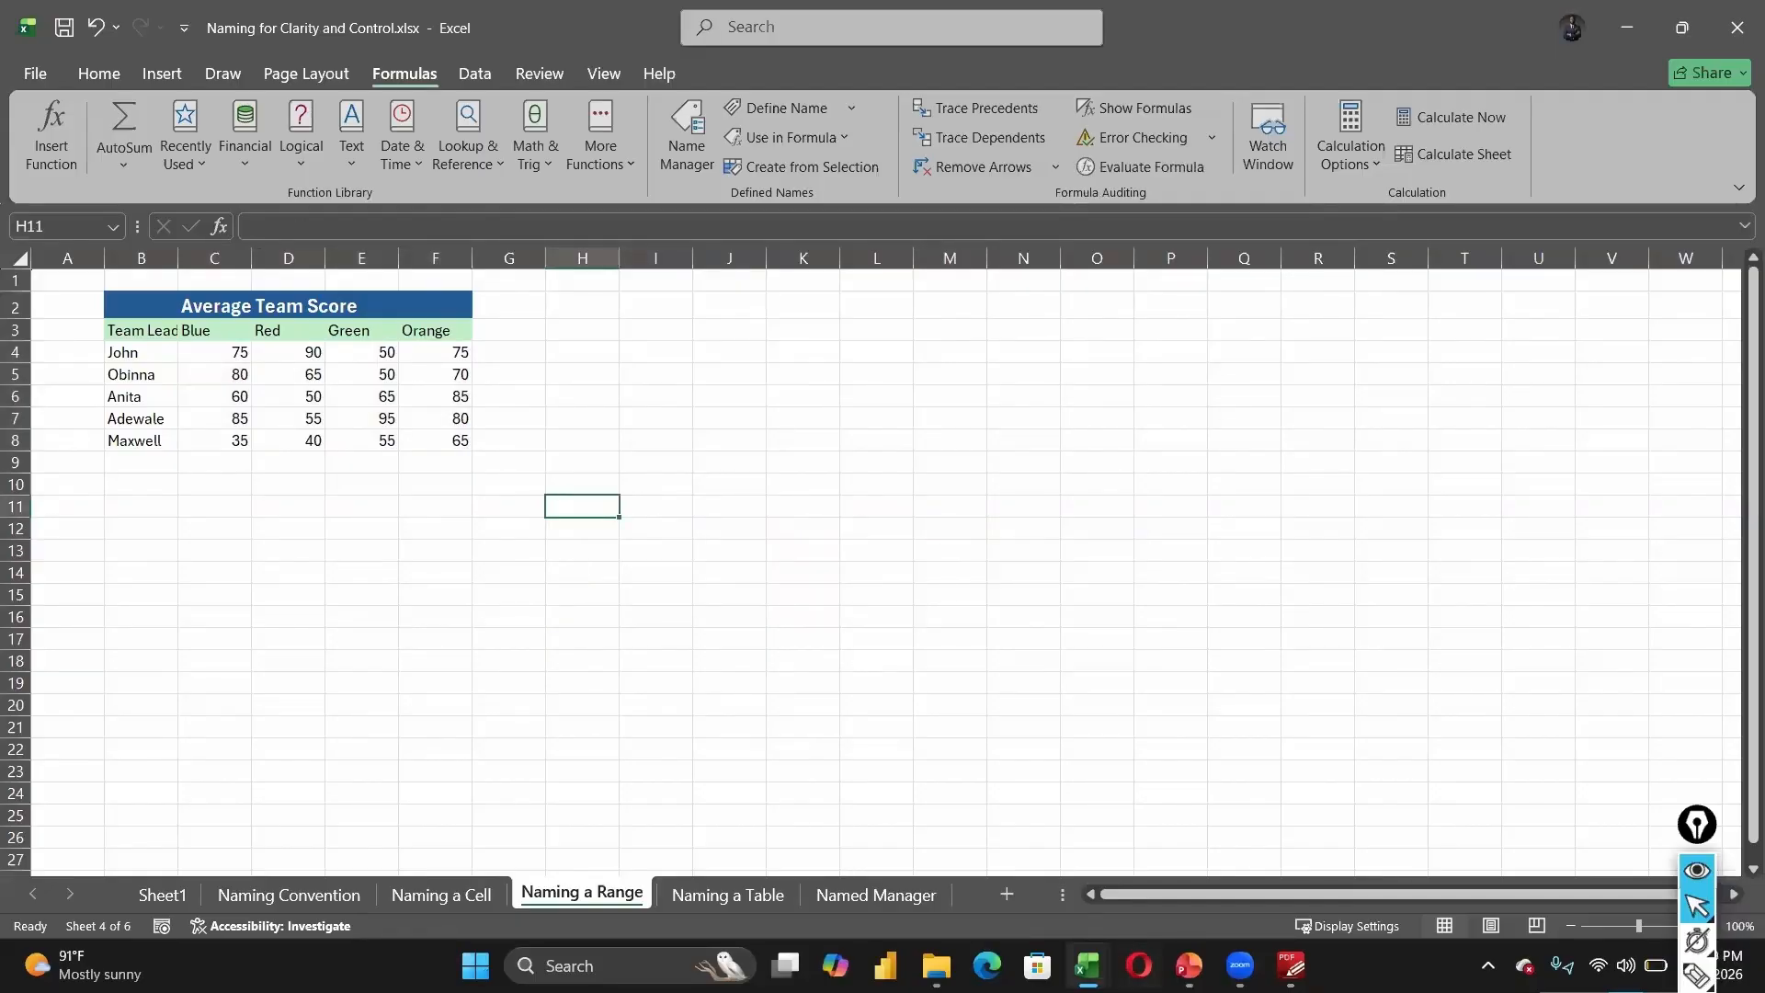
- Switch to the course PDF in PDF-XChange Editor to review the Naming Tables page, and return to Excel
key(alt+Tab)
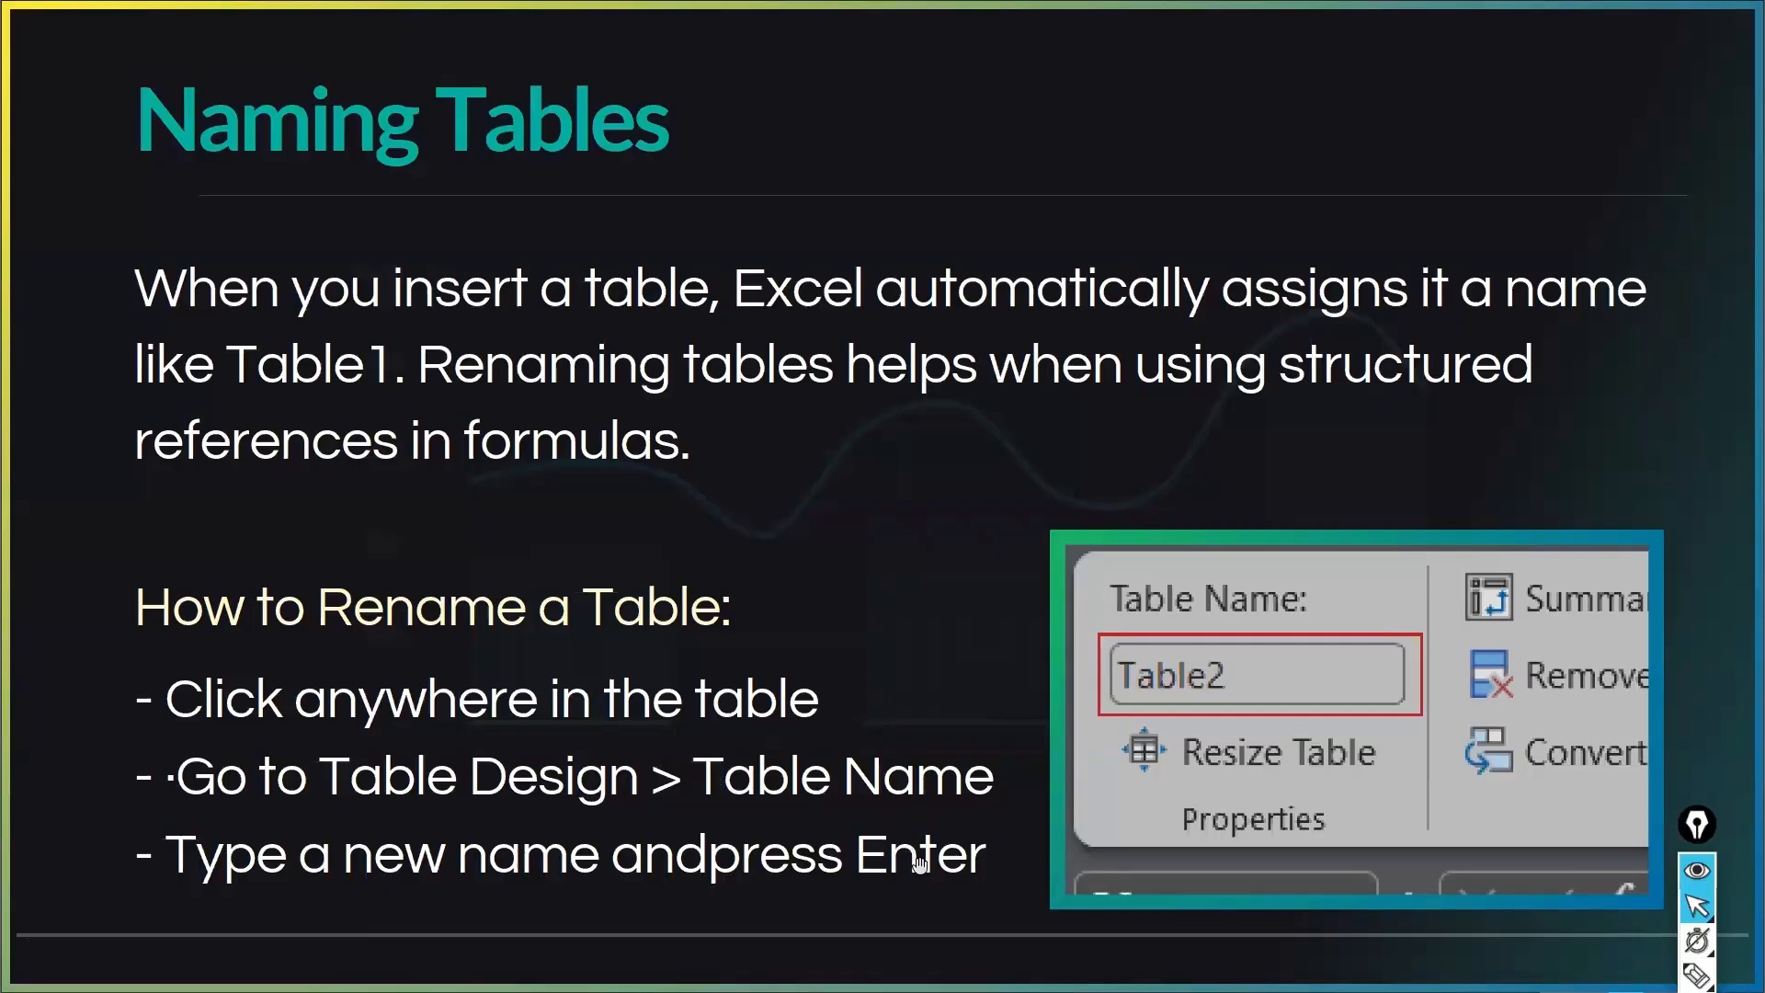
key(Escape)
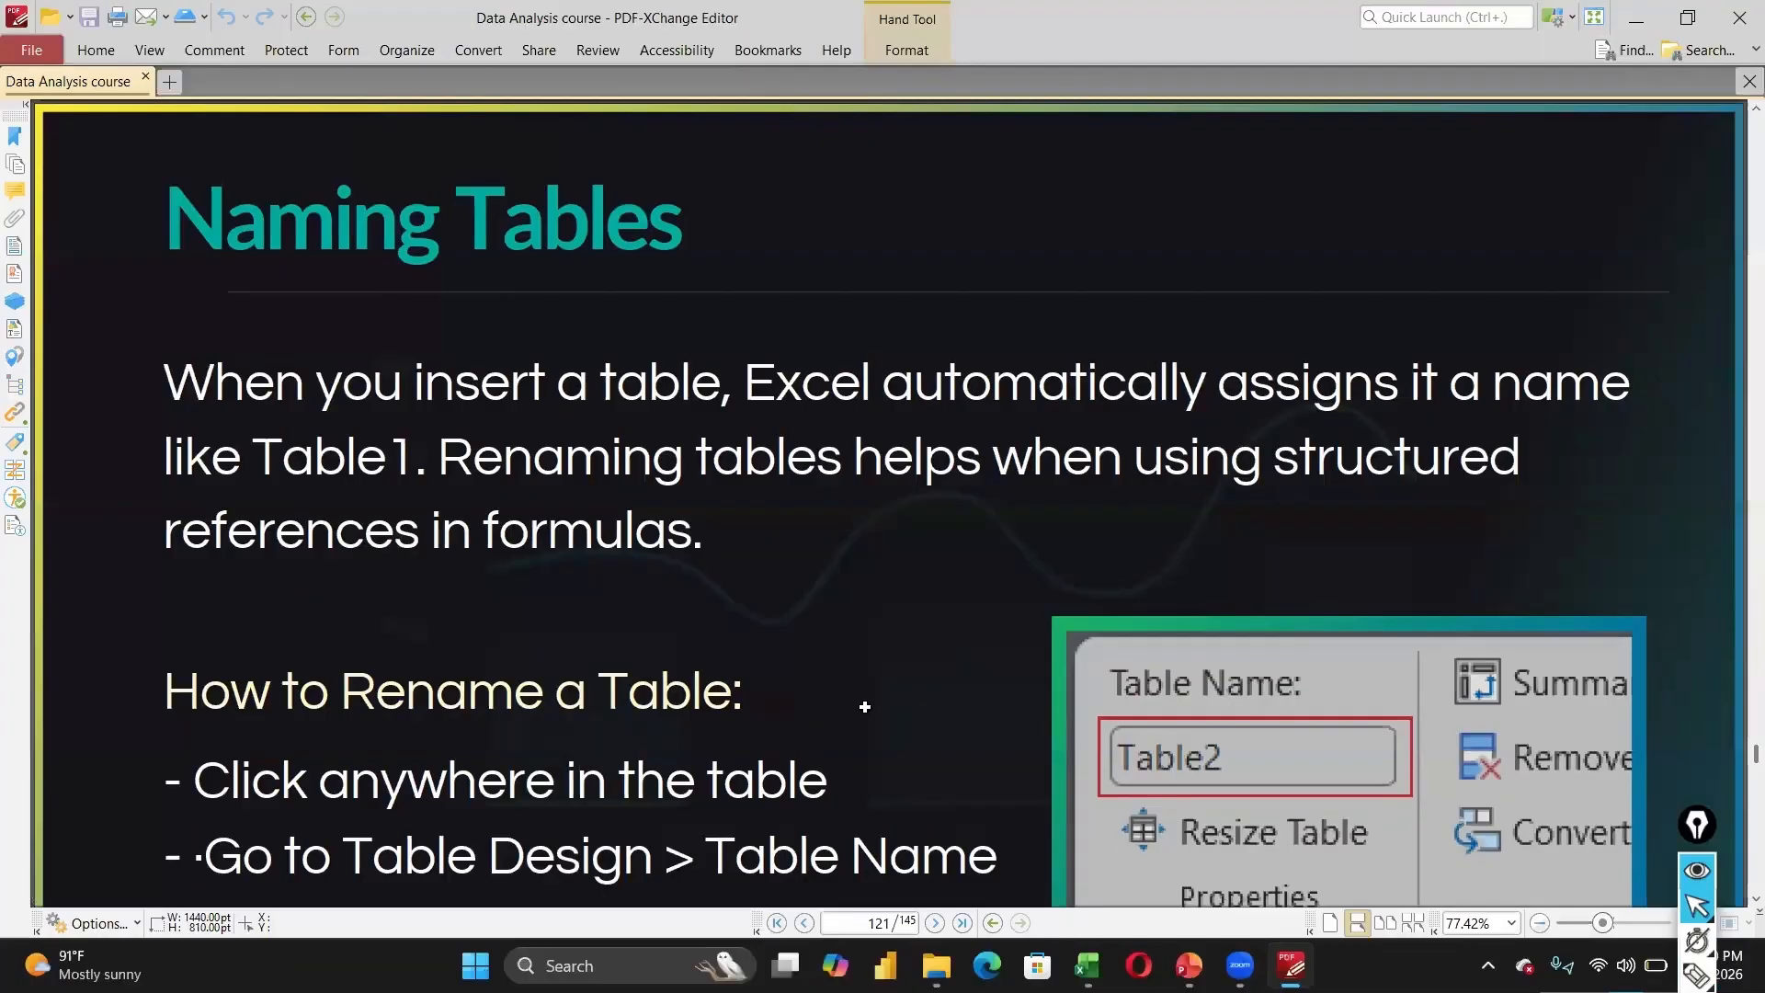
key(alt+Tab)
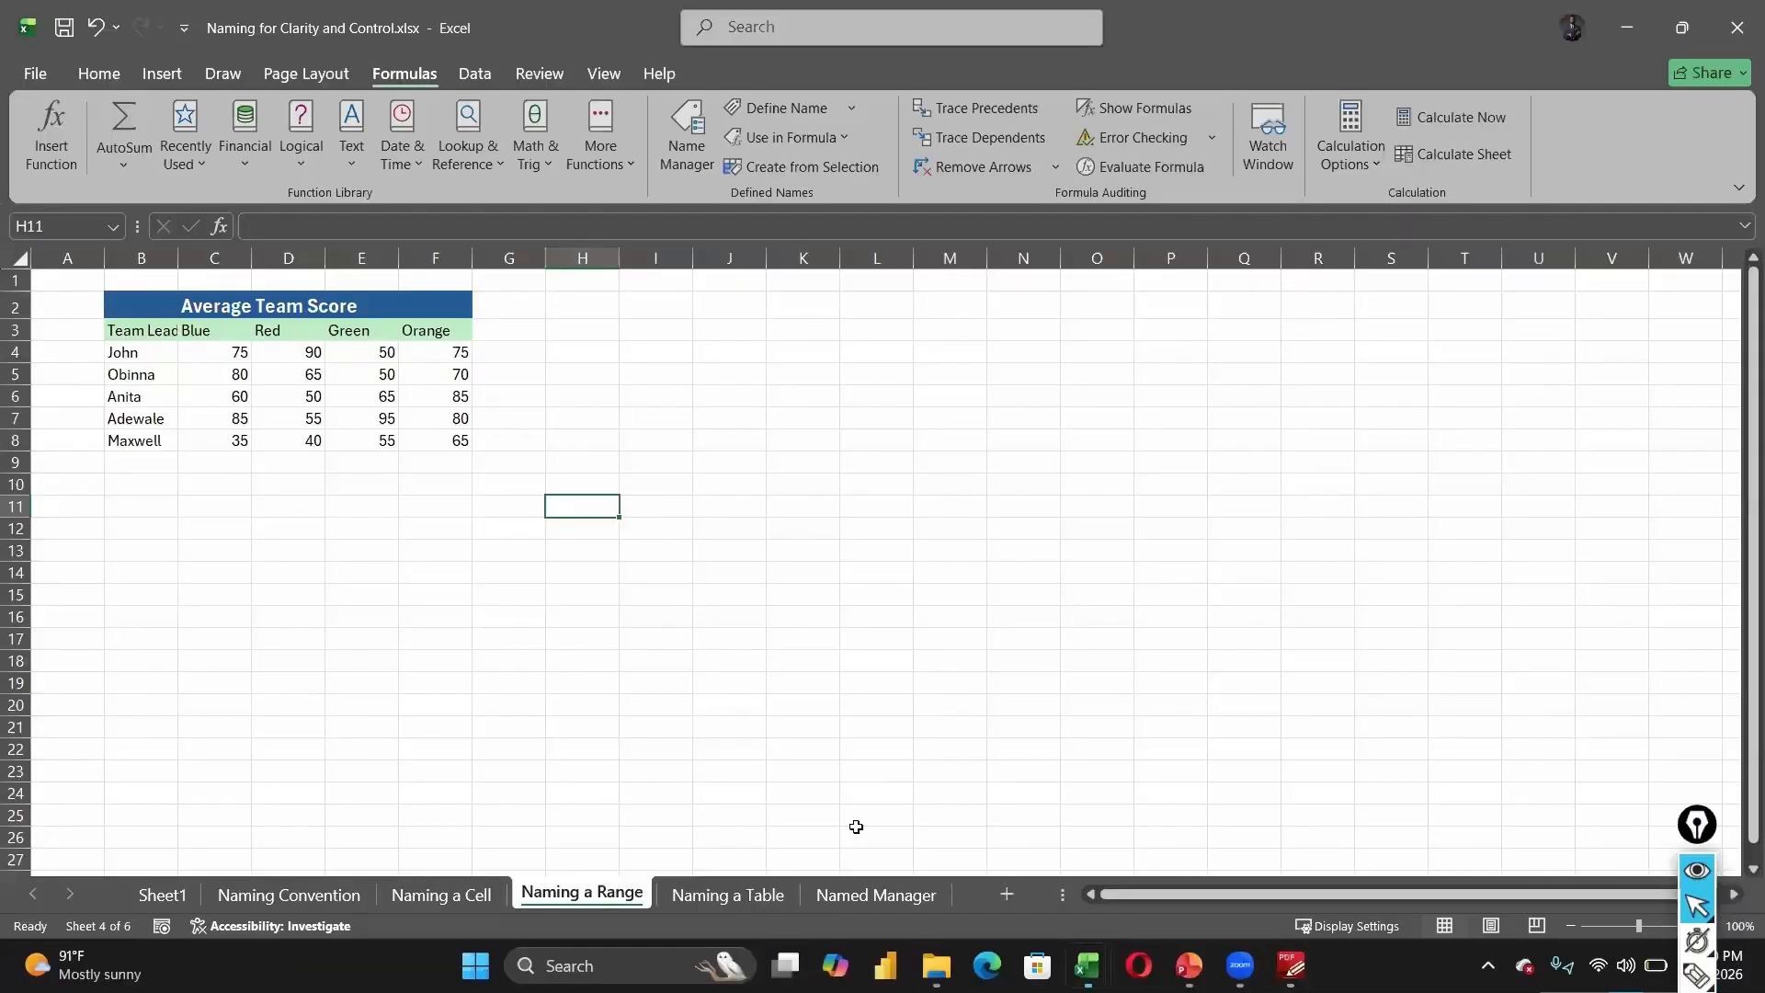
- Open the Naming a Table sheet and examine the cells of its Average Team Score data
key(ctrl+Page_Down)
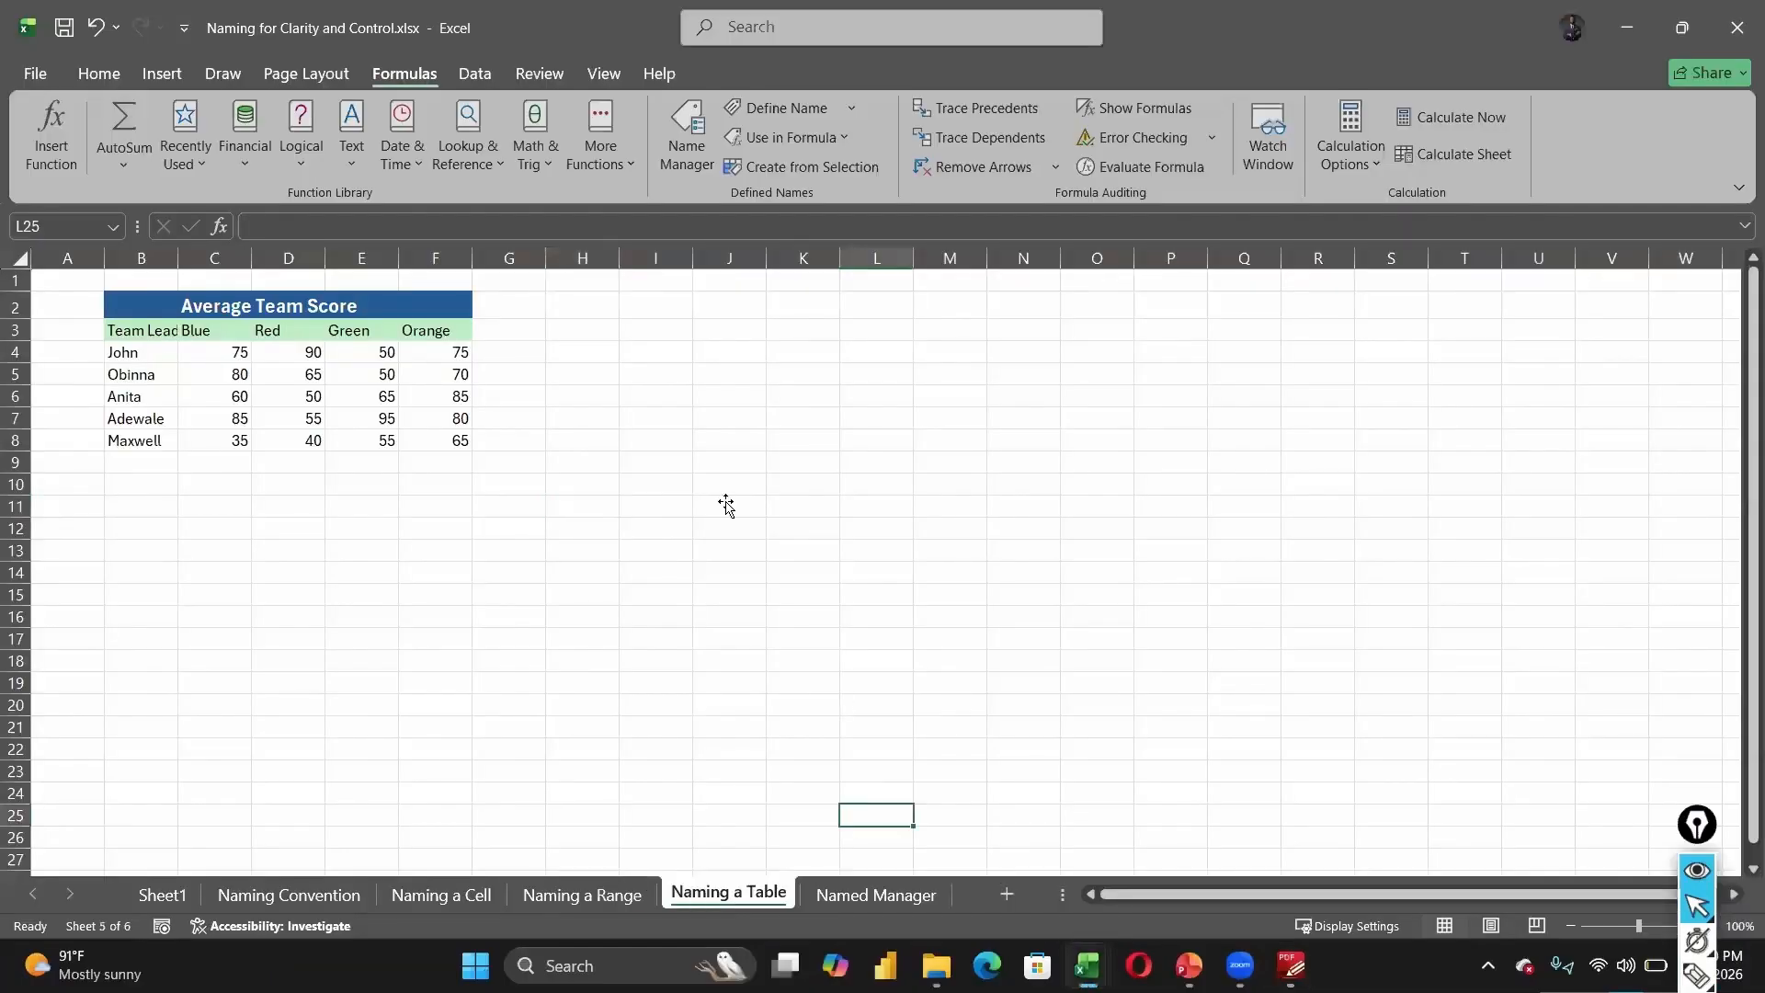
click(726, 506)
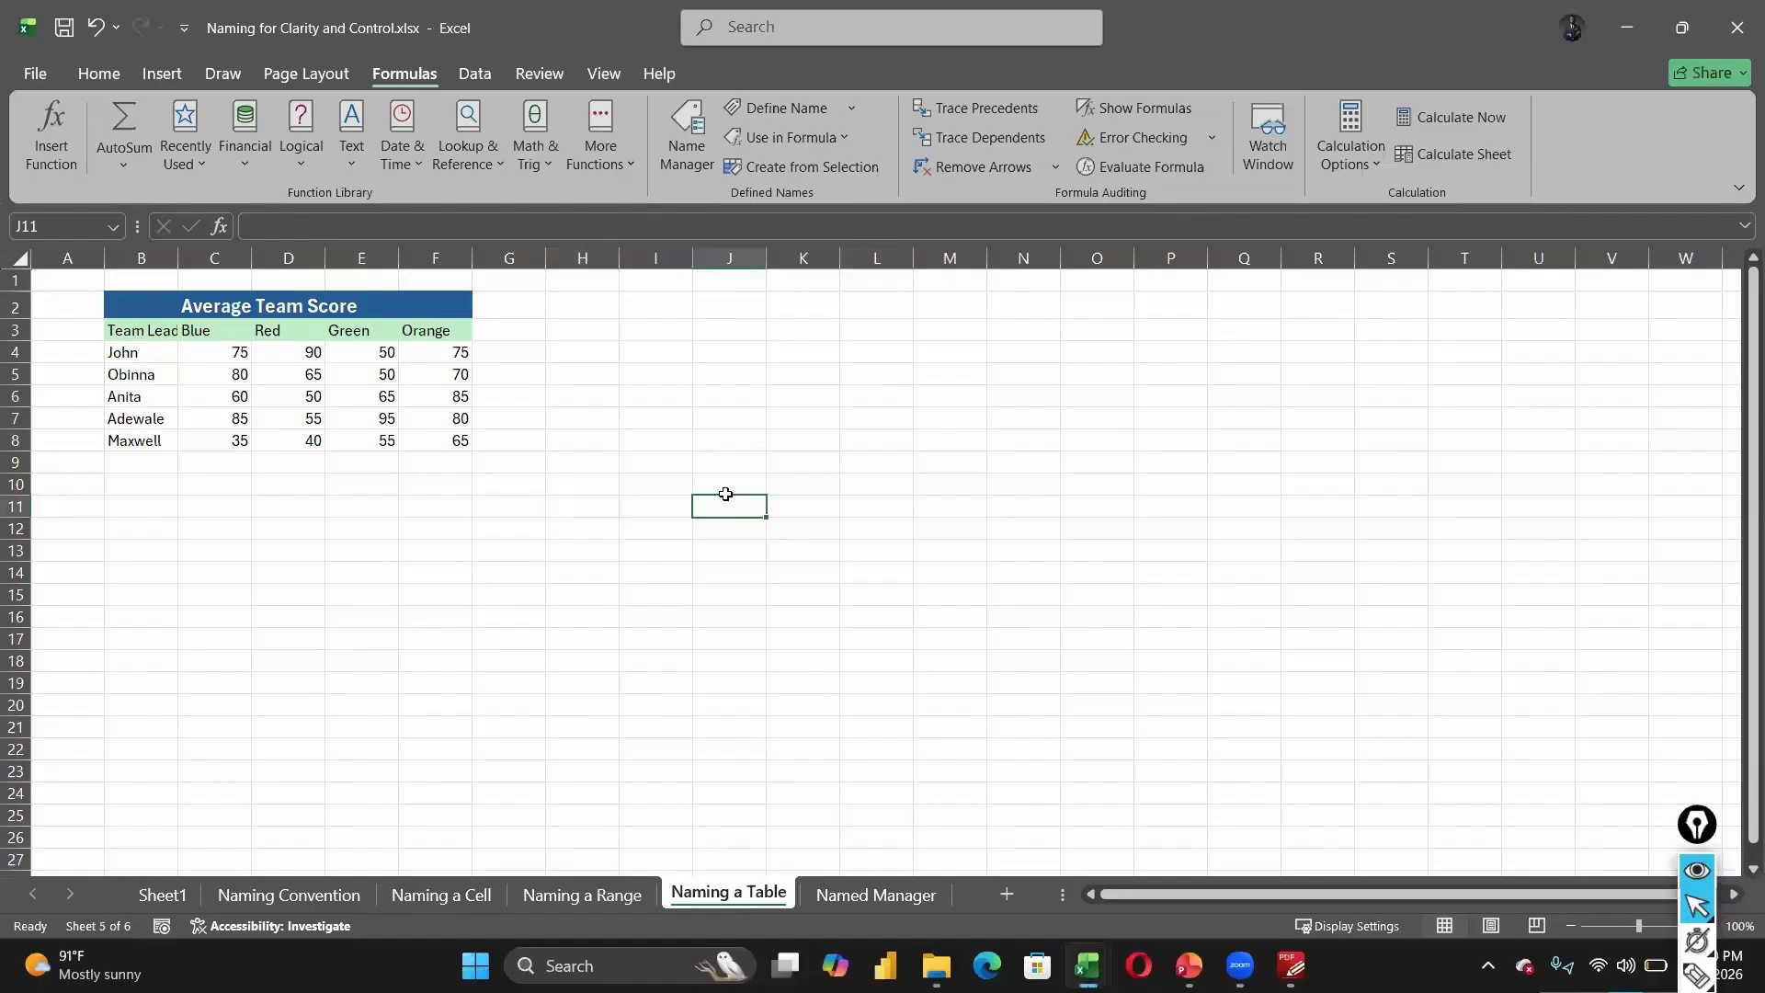
click(287, 360)
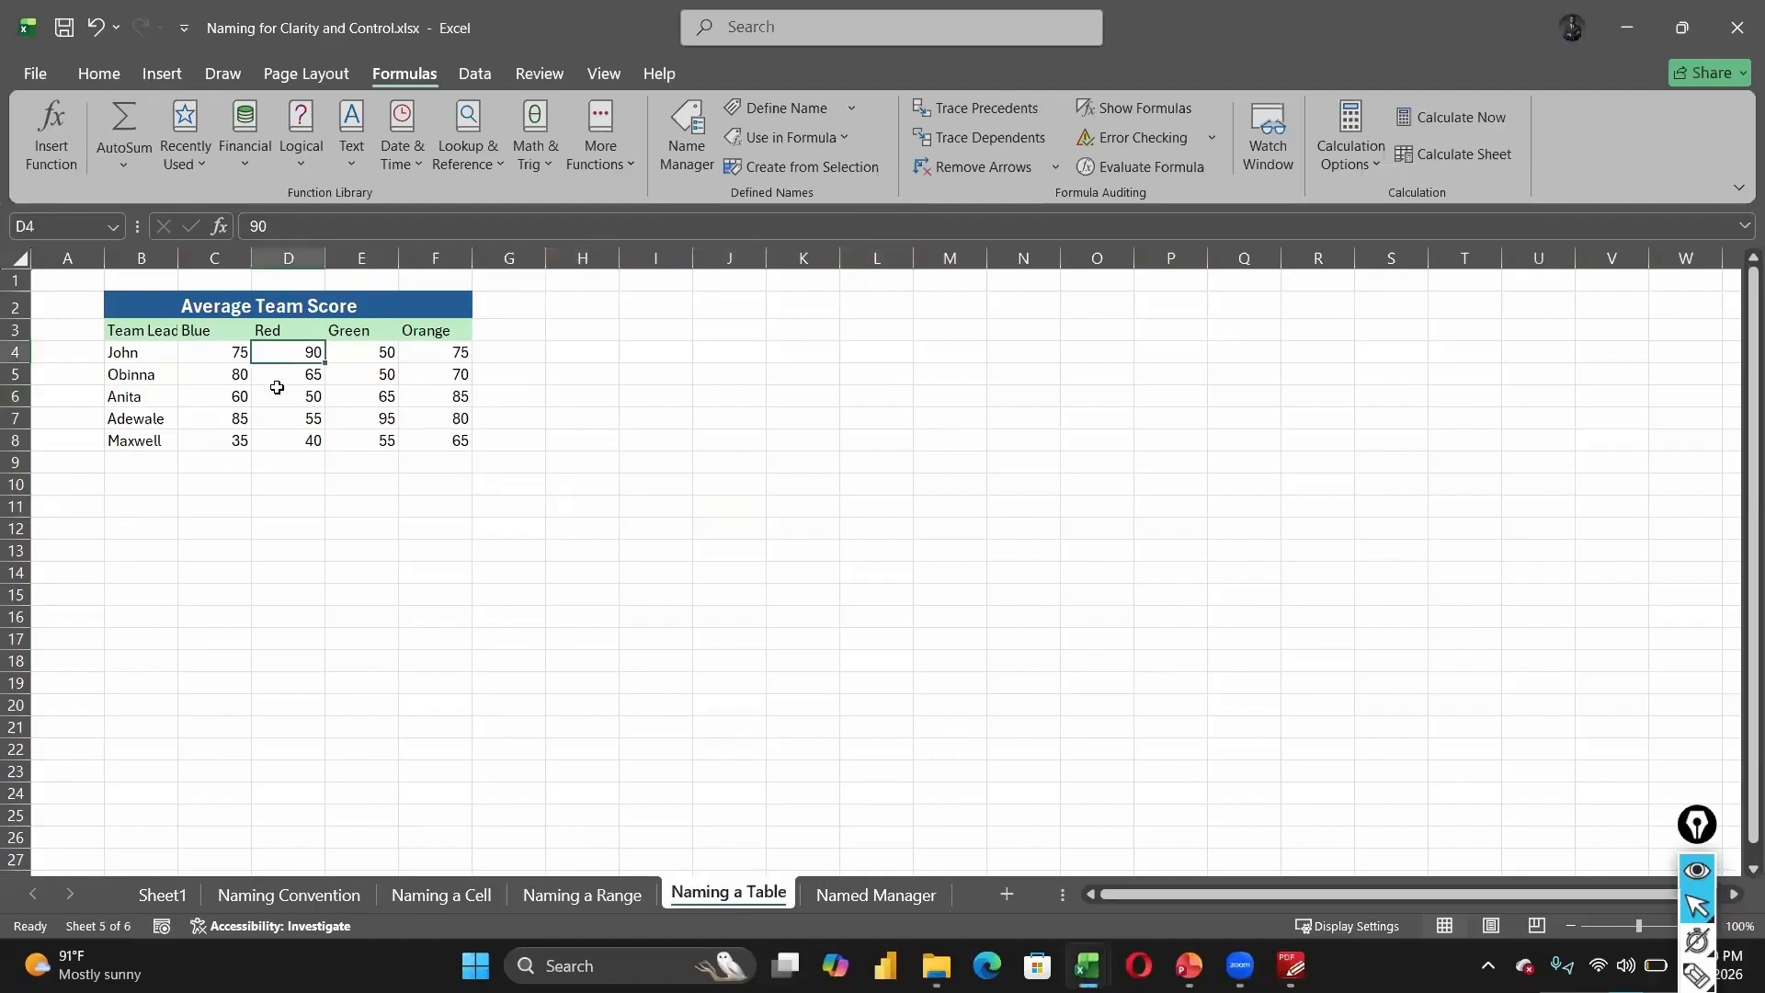
key(Down)
key(Down)
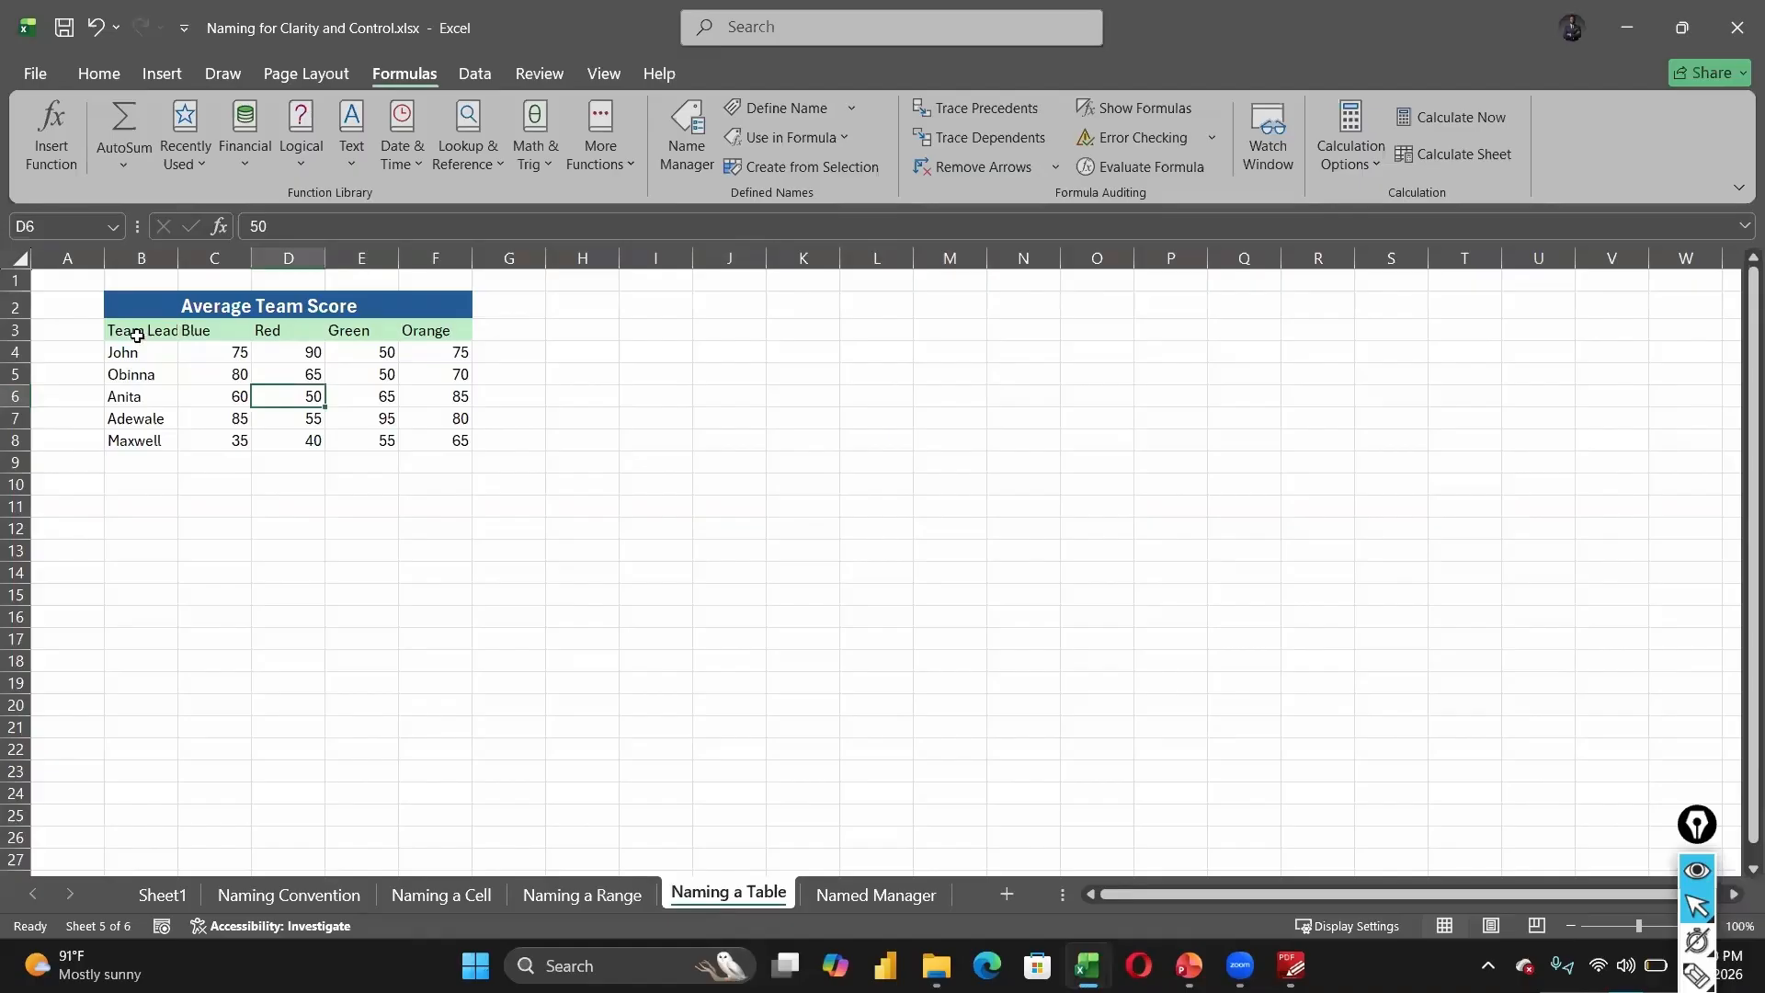
click(141, 306)
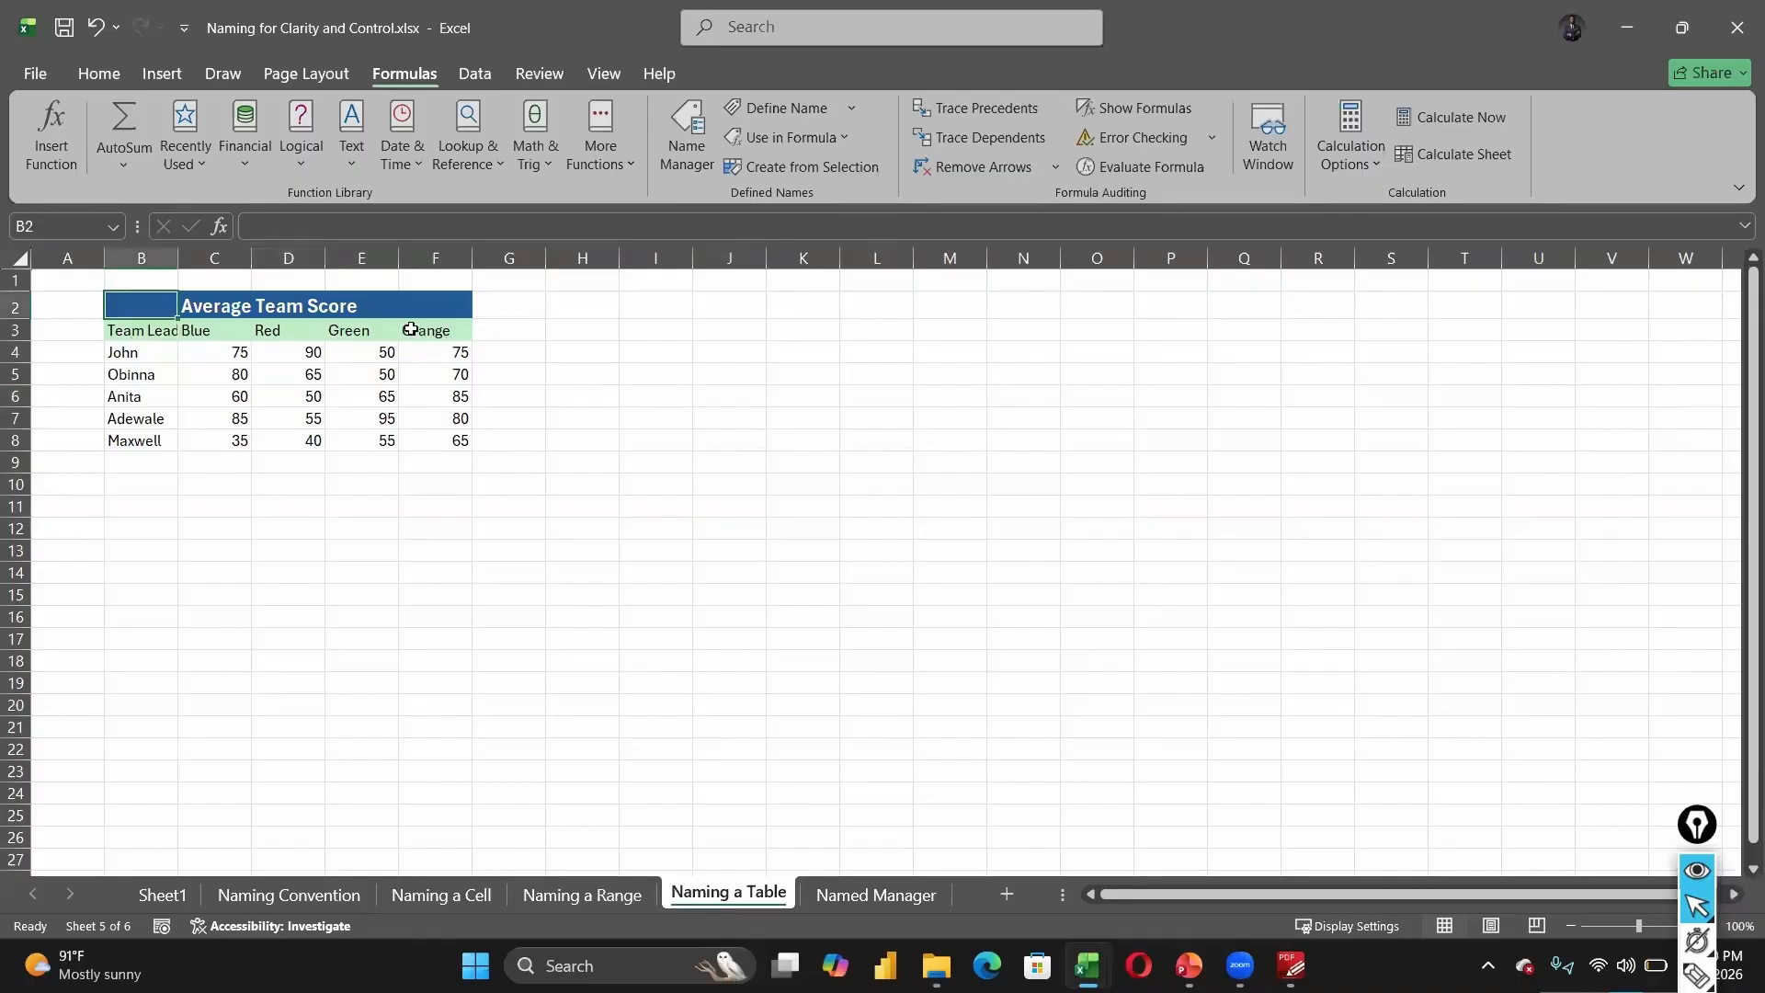
click(298, 411)
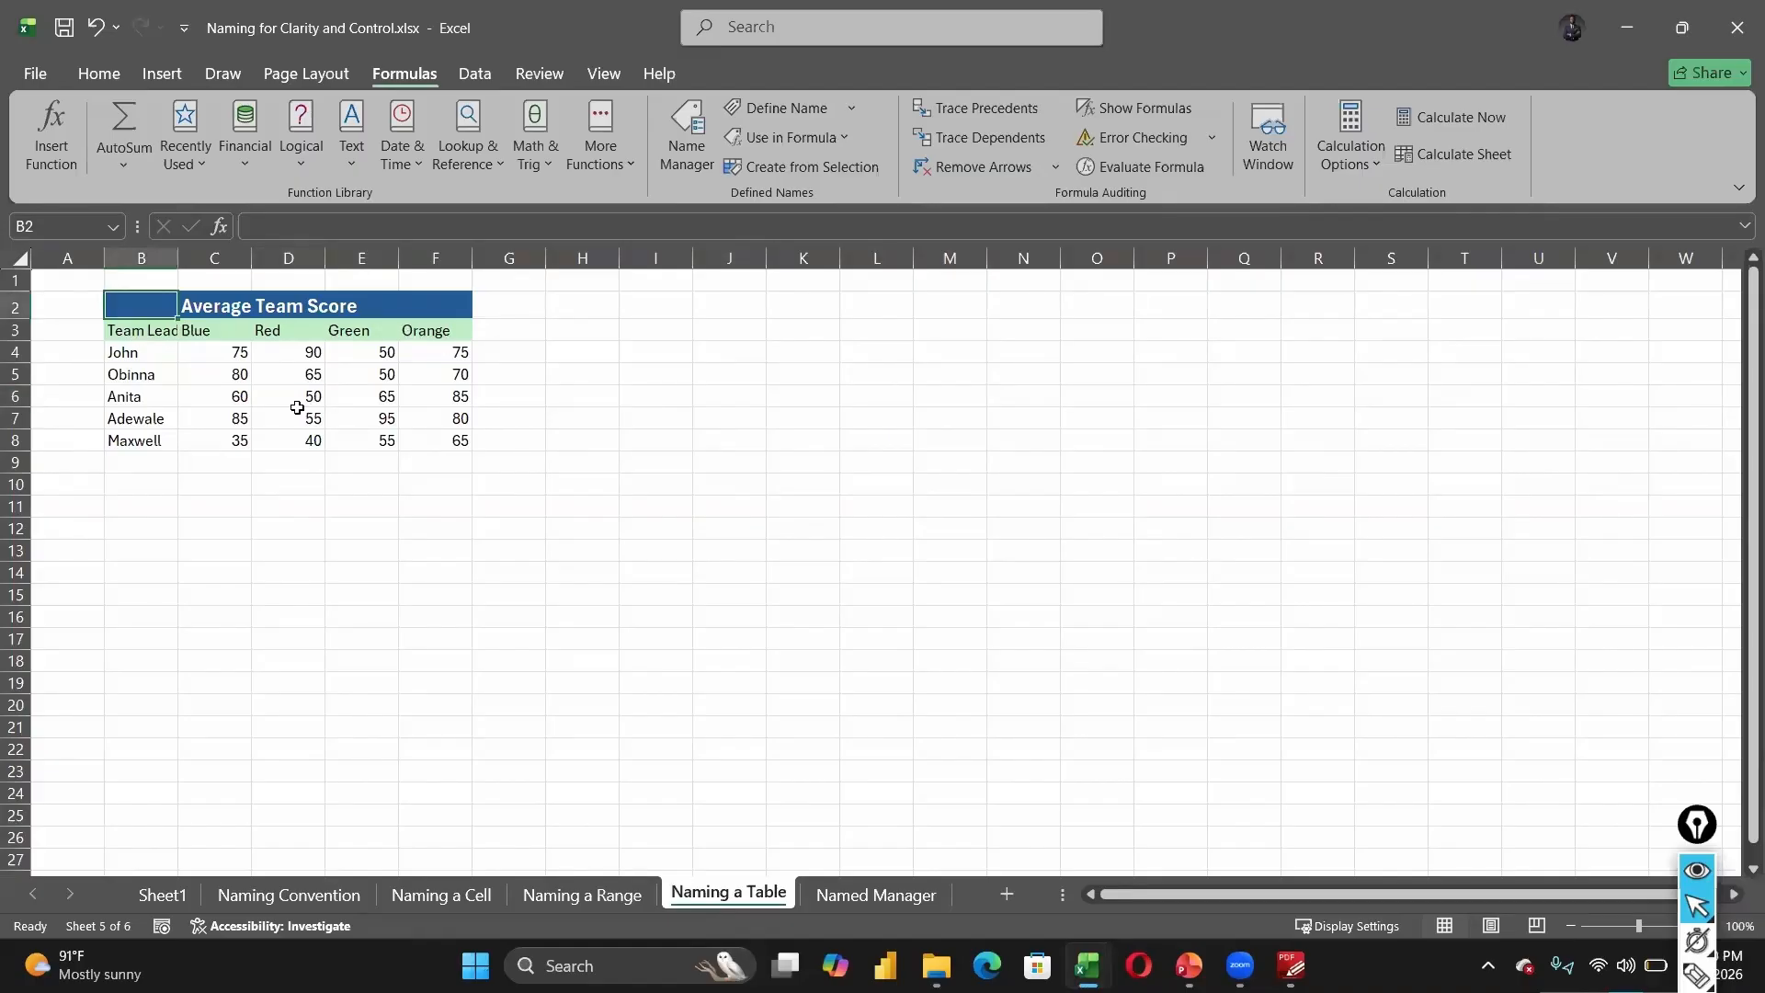
click(246, 368)
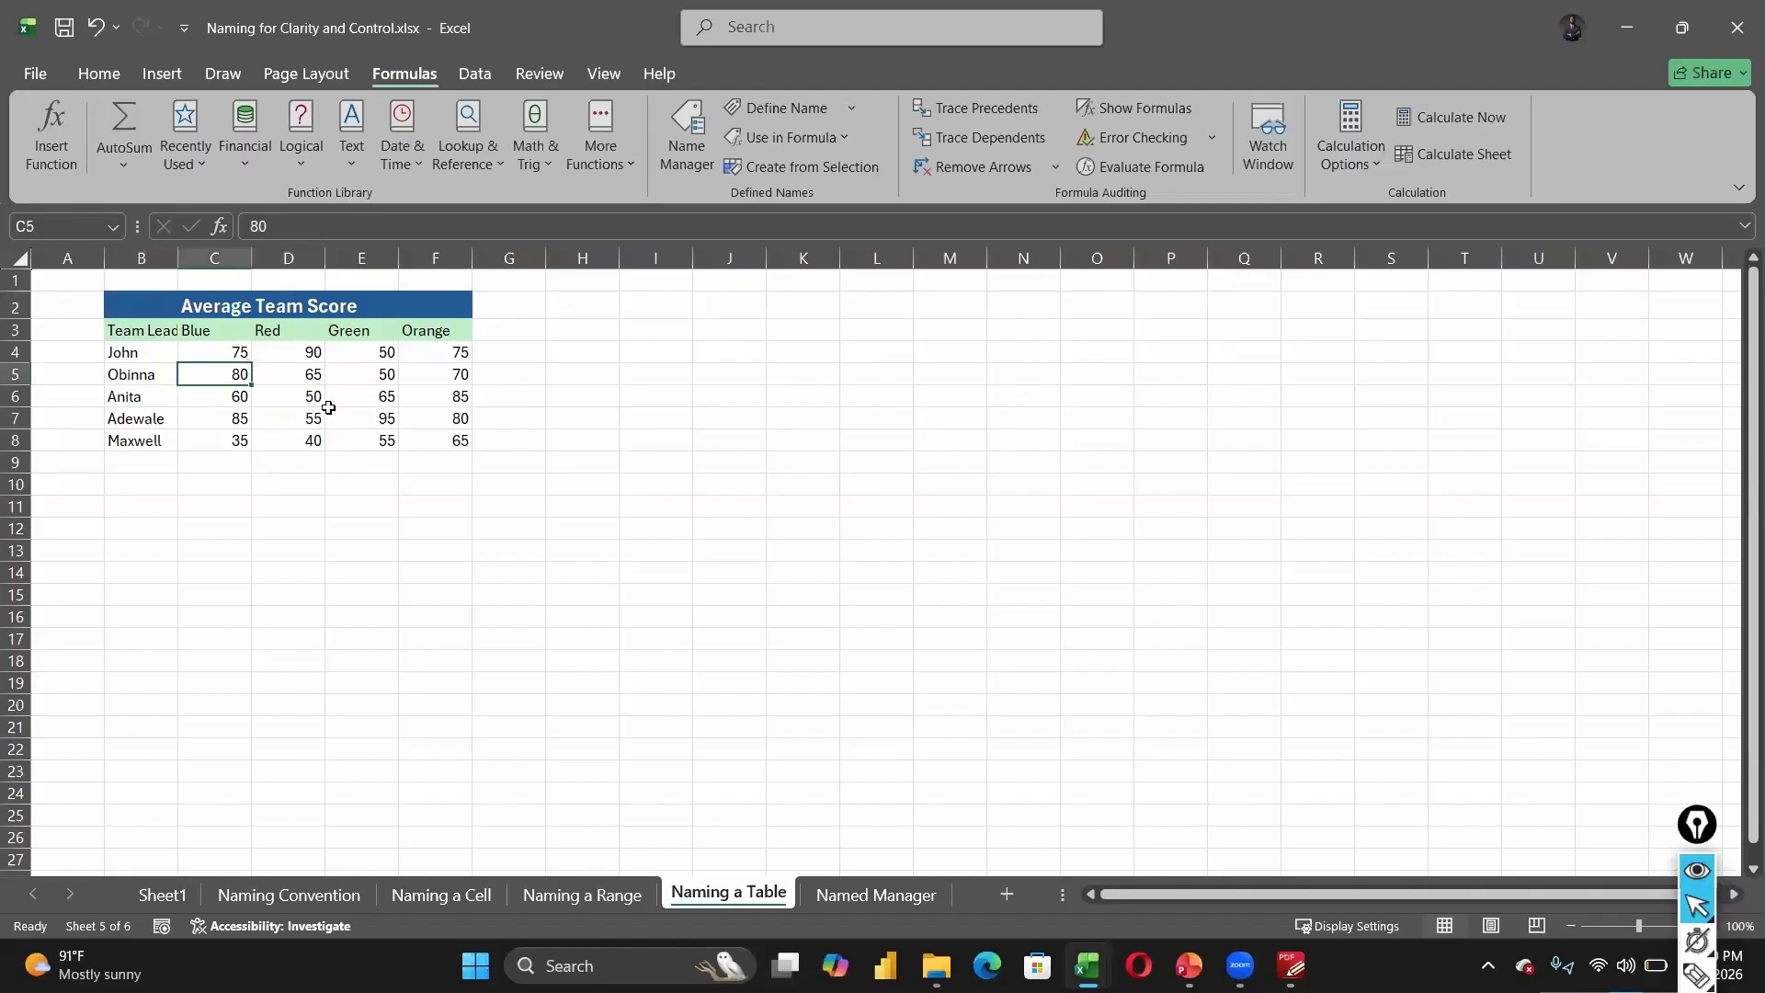
click(299, 355)
click(337, 417)
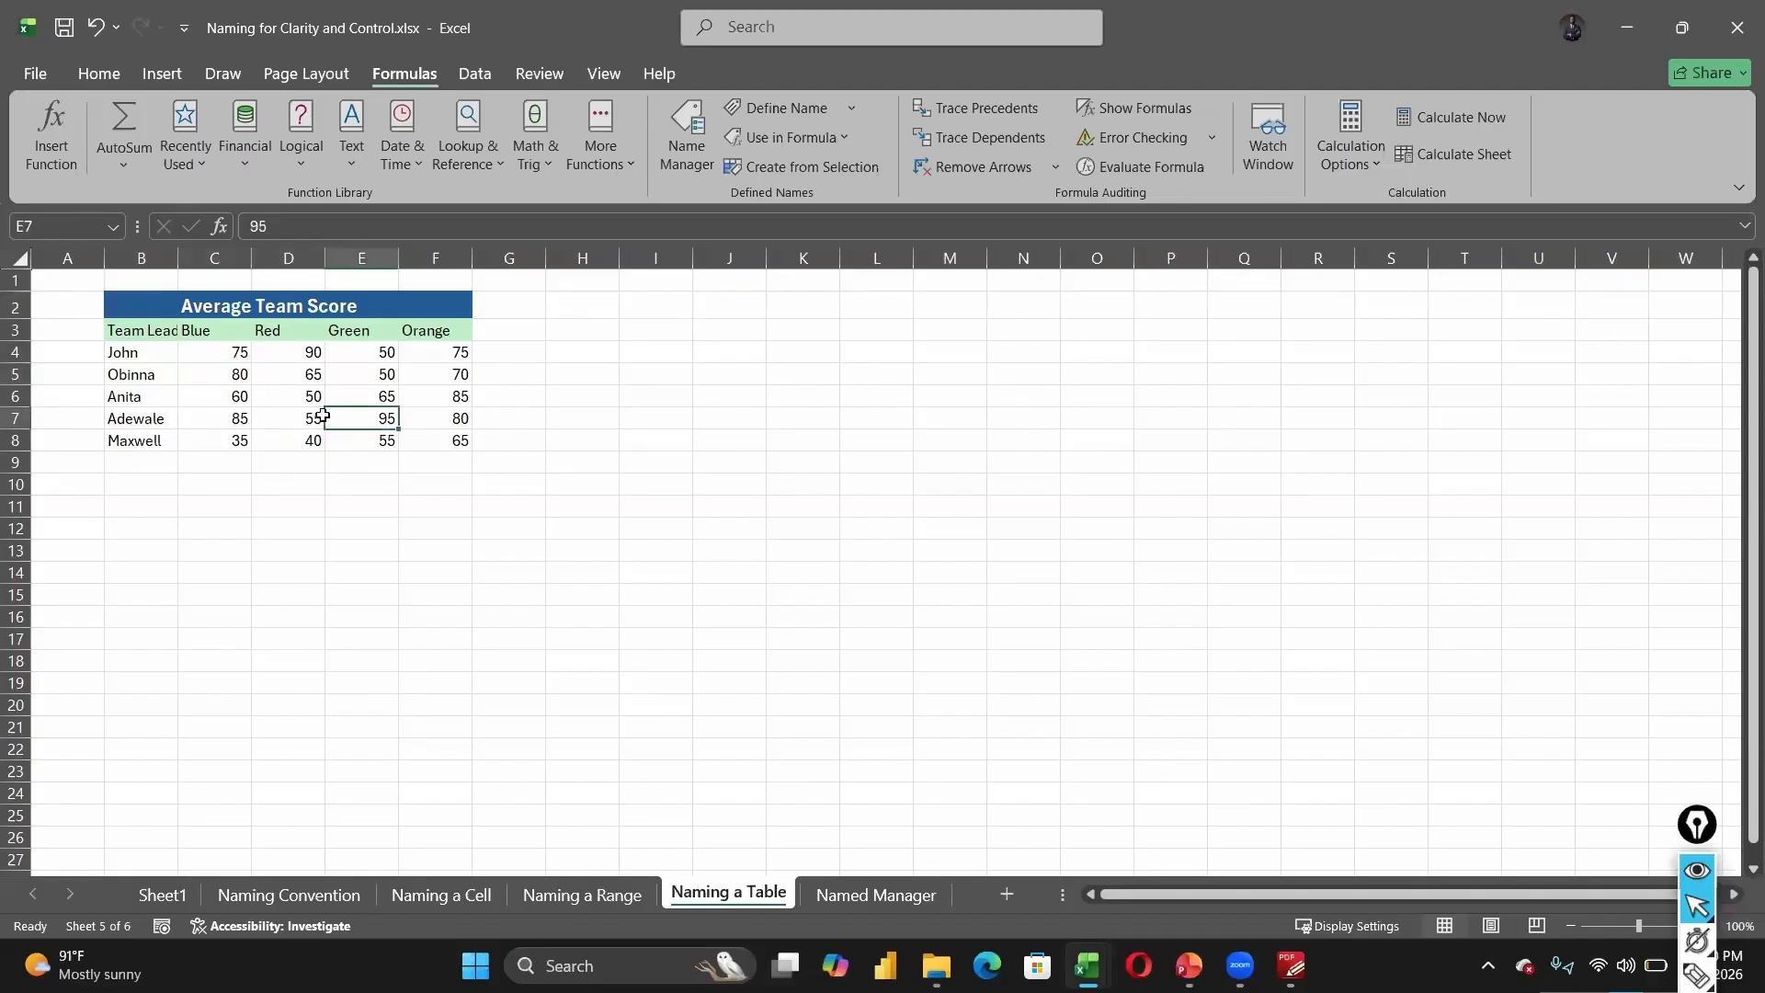
click(306, 398)
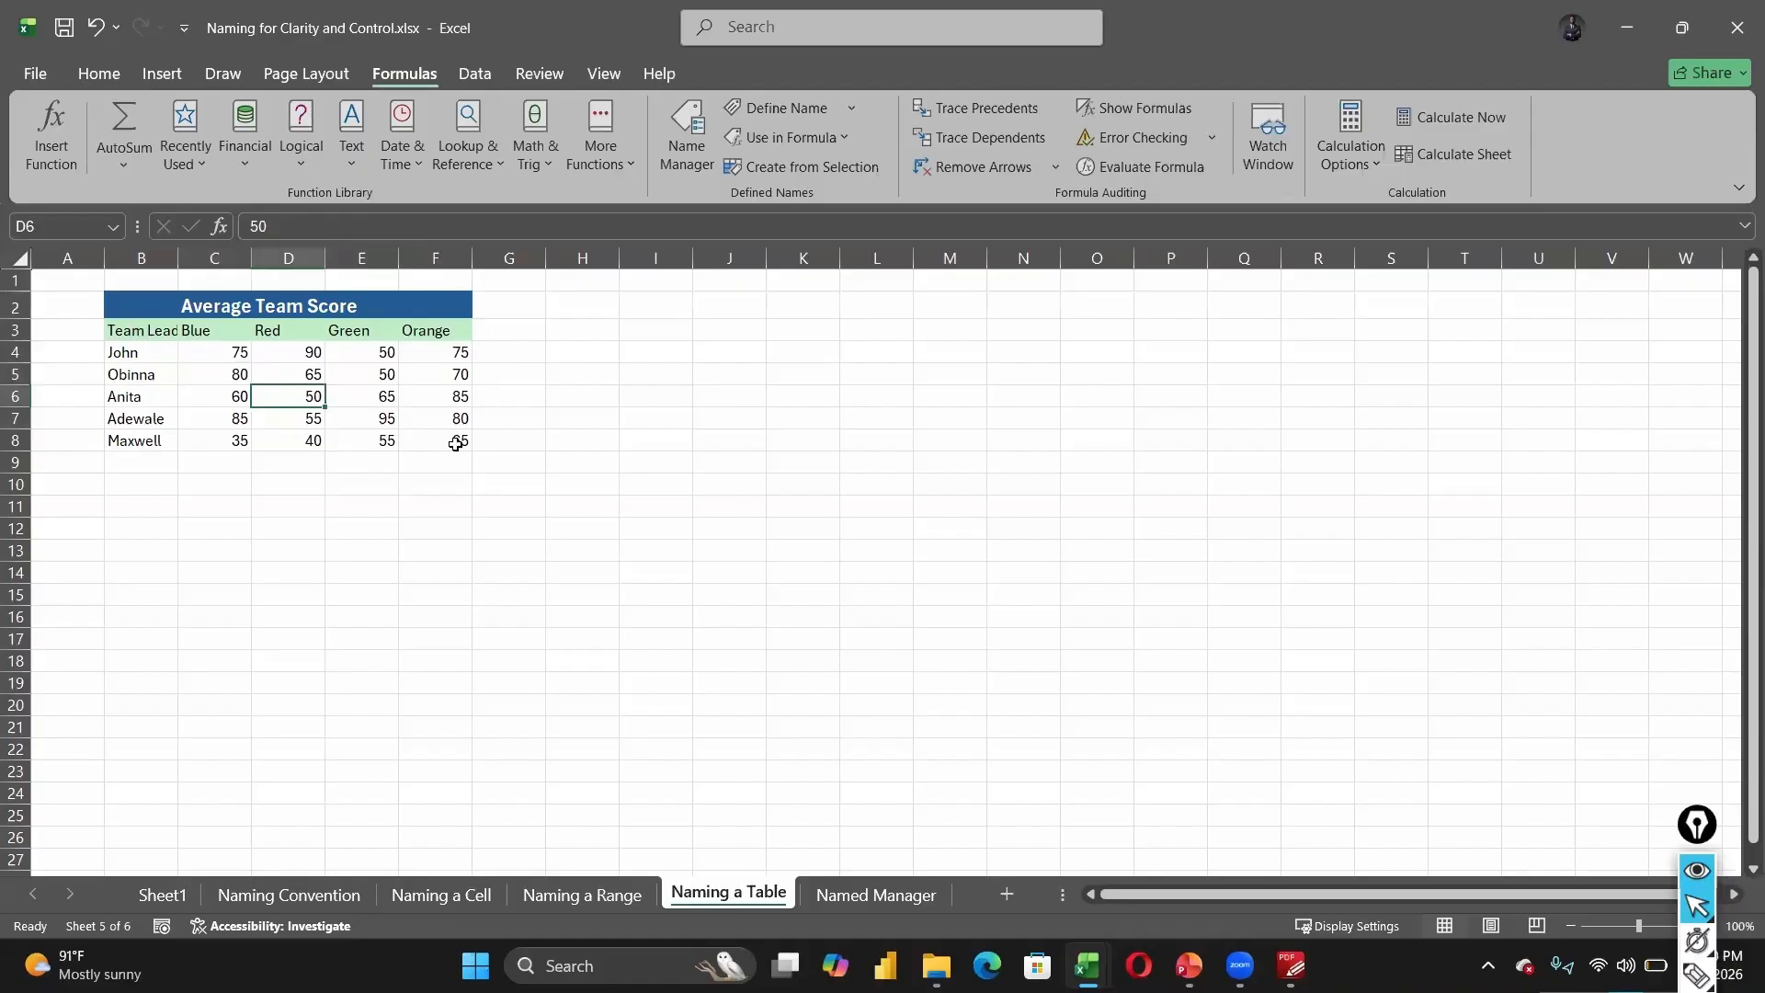
- Convert the range B3:F8 on the Naming a Table sheet into an Excel table with headers
drag(143, 330, 456, 444)
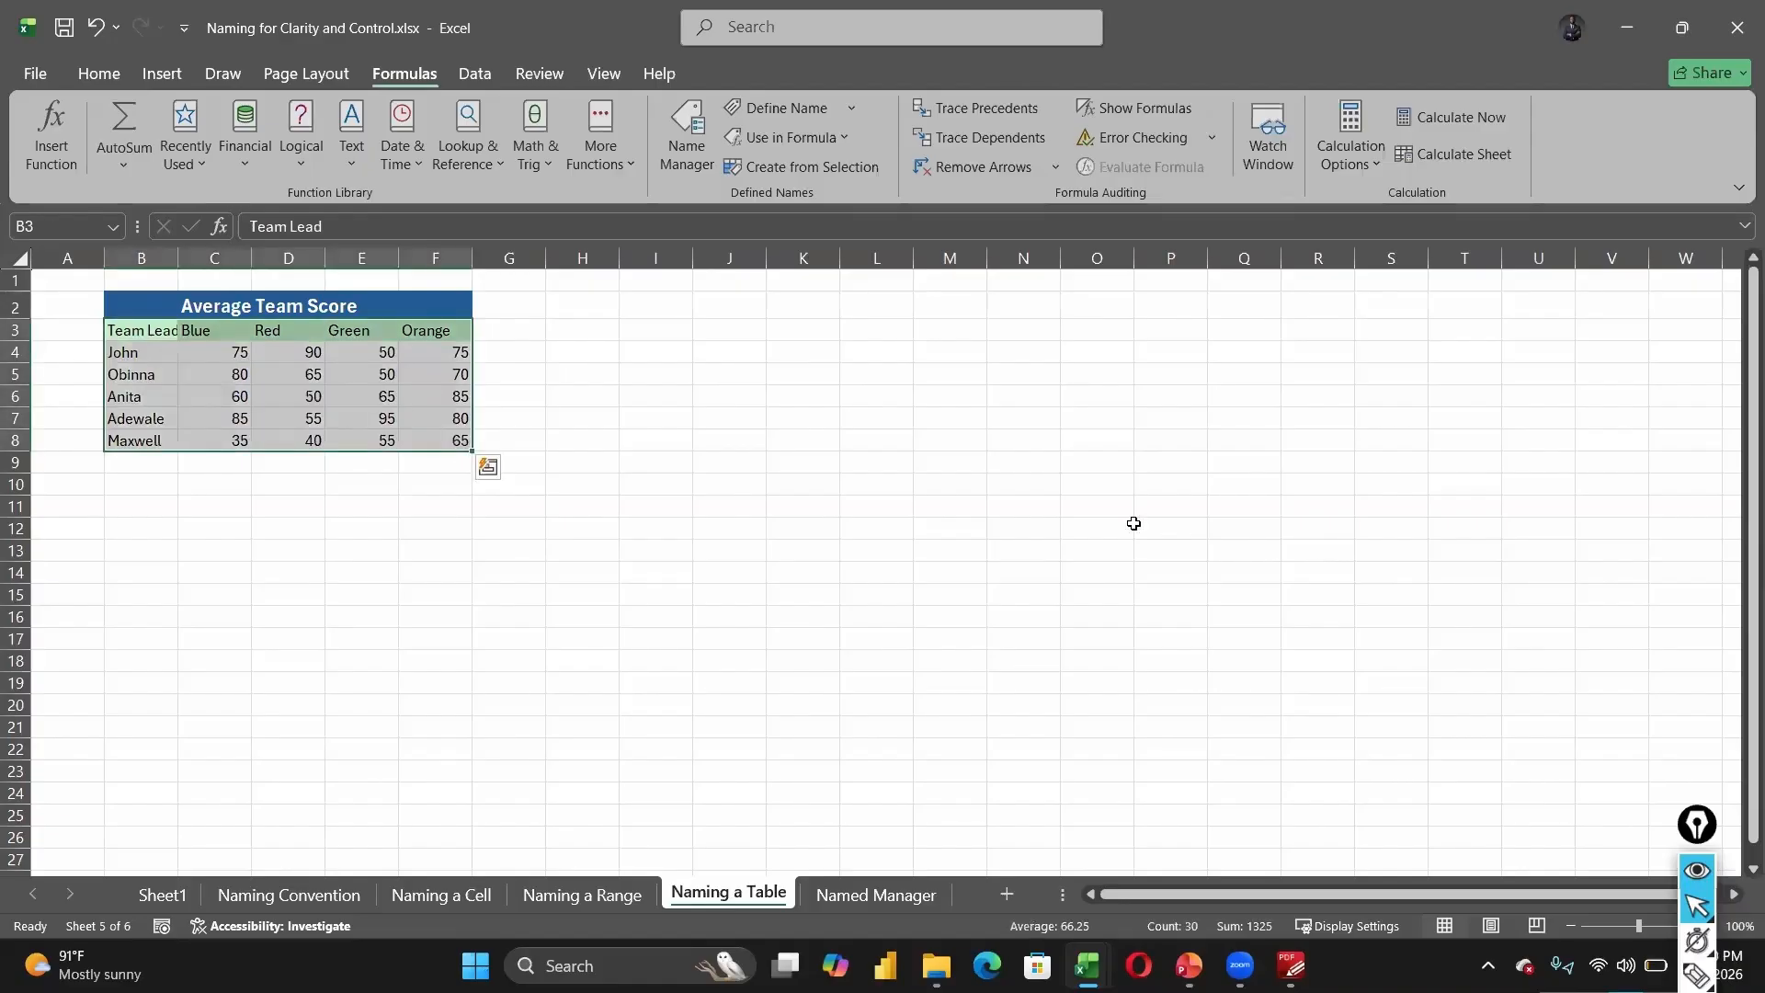
key(ctrl+t)
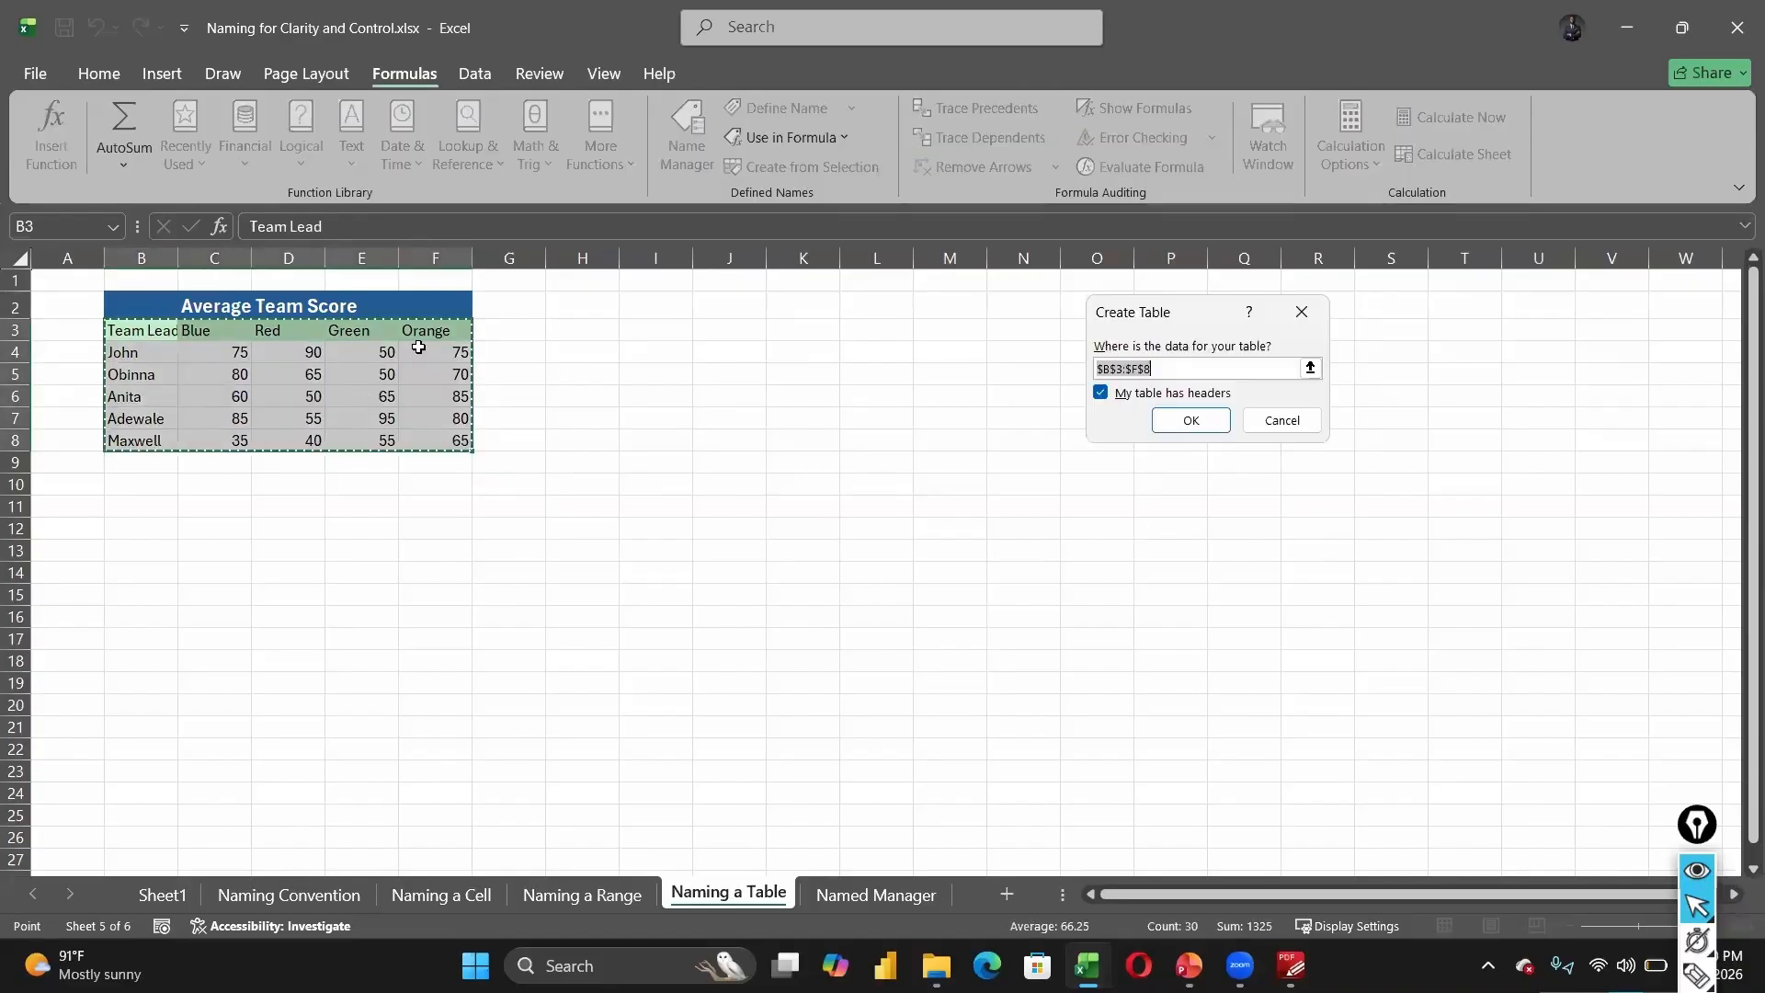
key(Return)
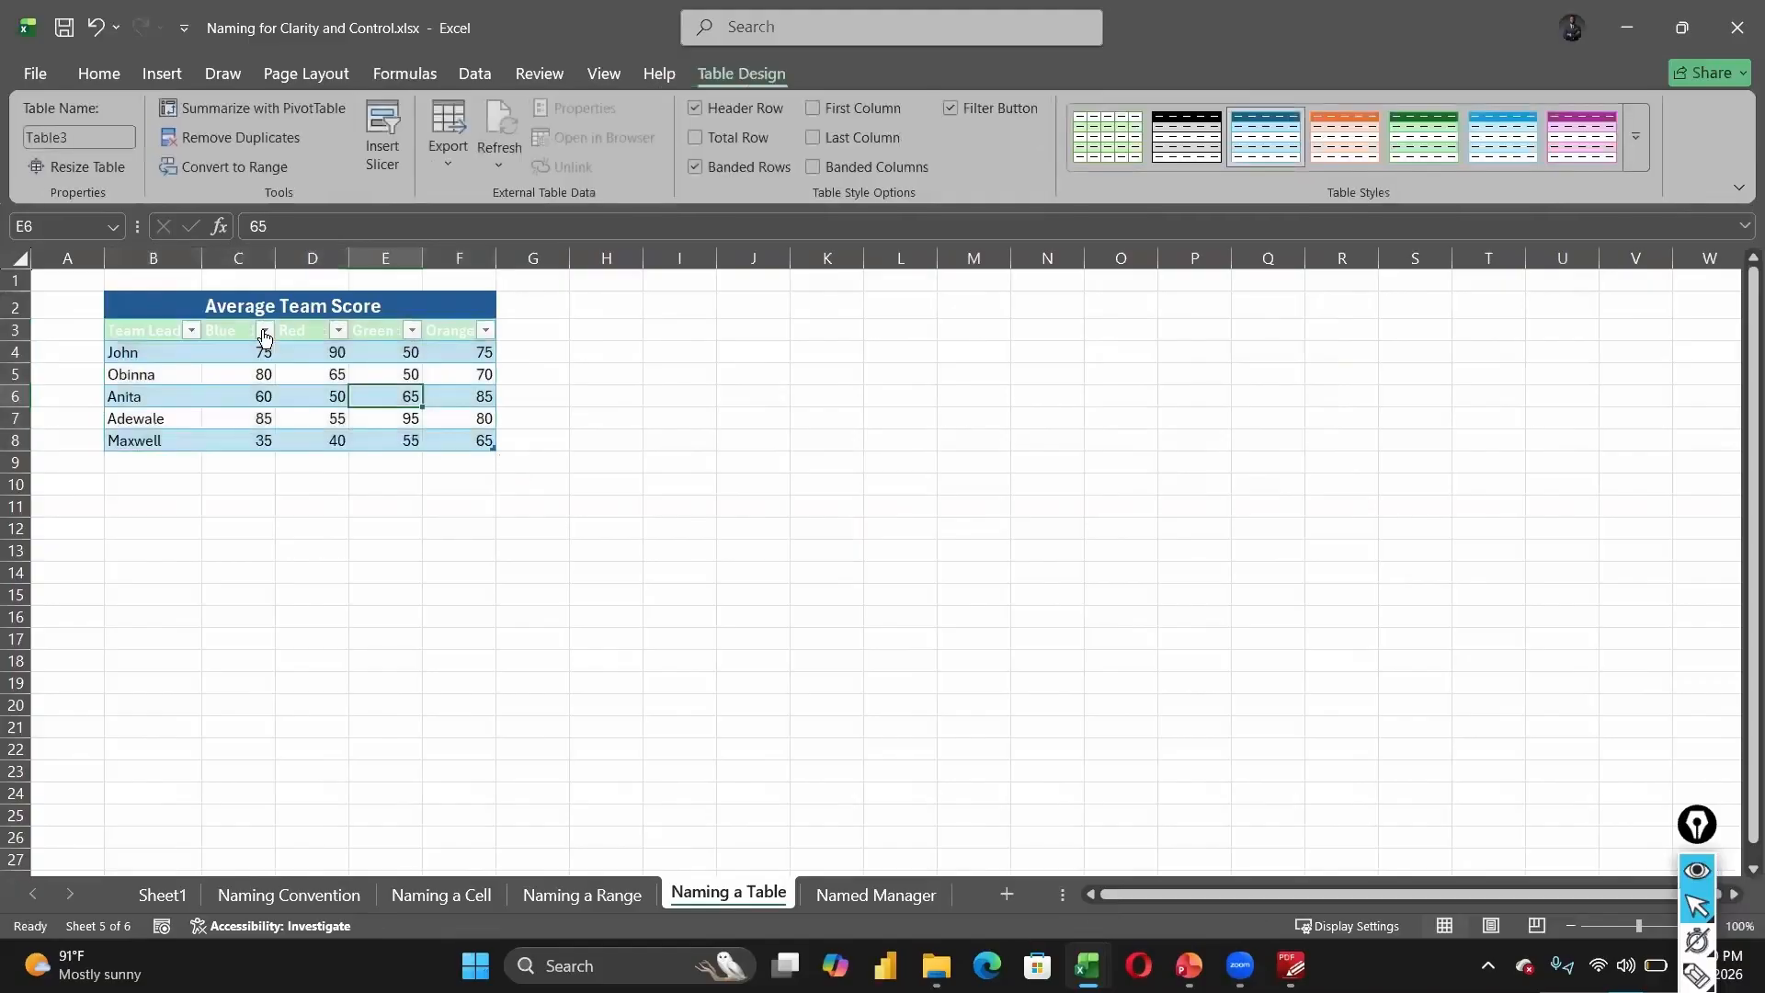
drag(168, 335, 466, 332)
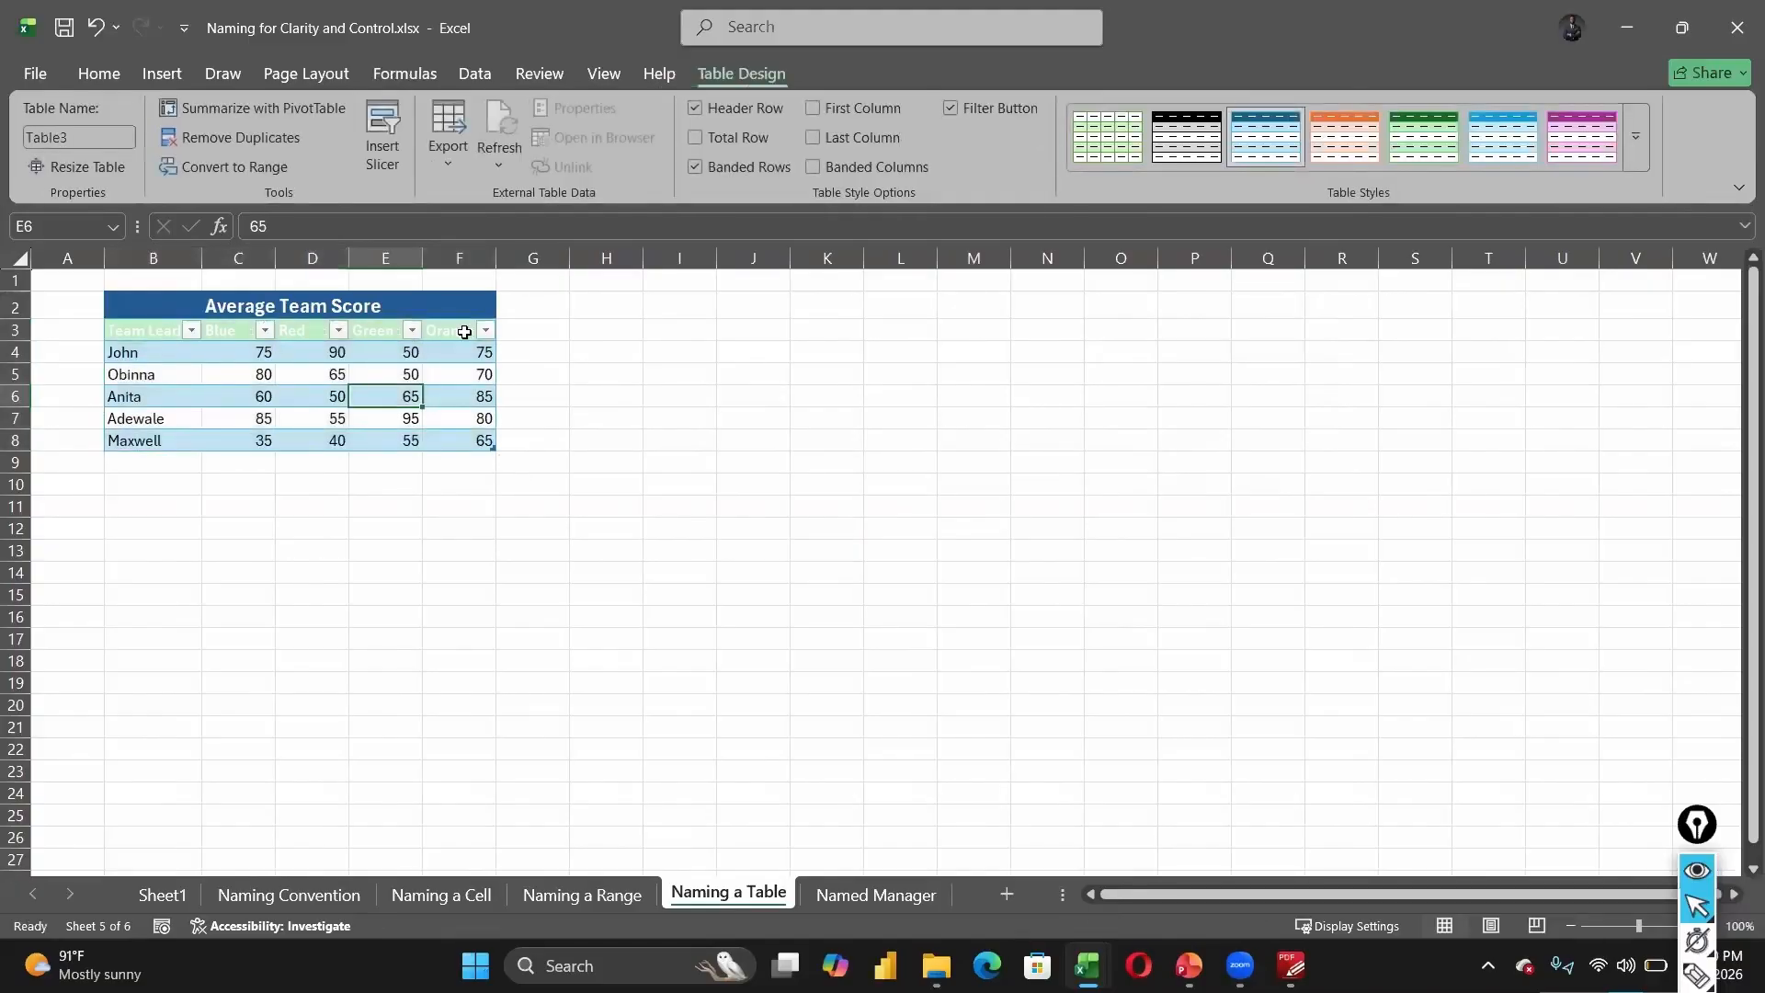
- Change the font color of the table's header row B3:F3 to black
click(108, 83)
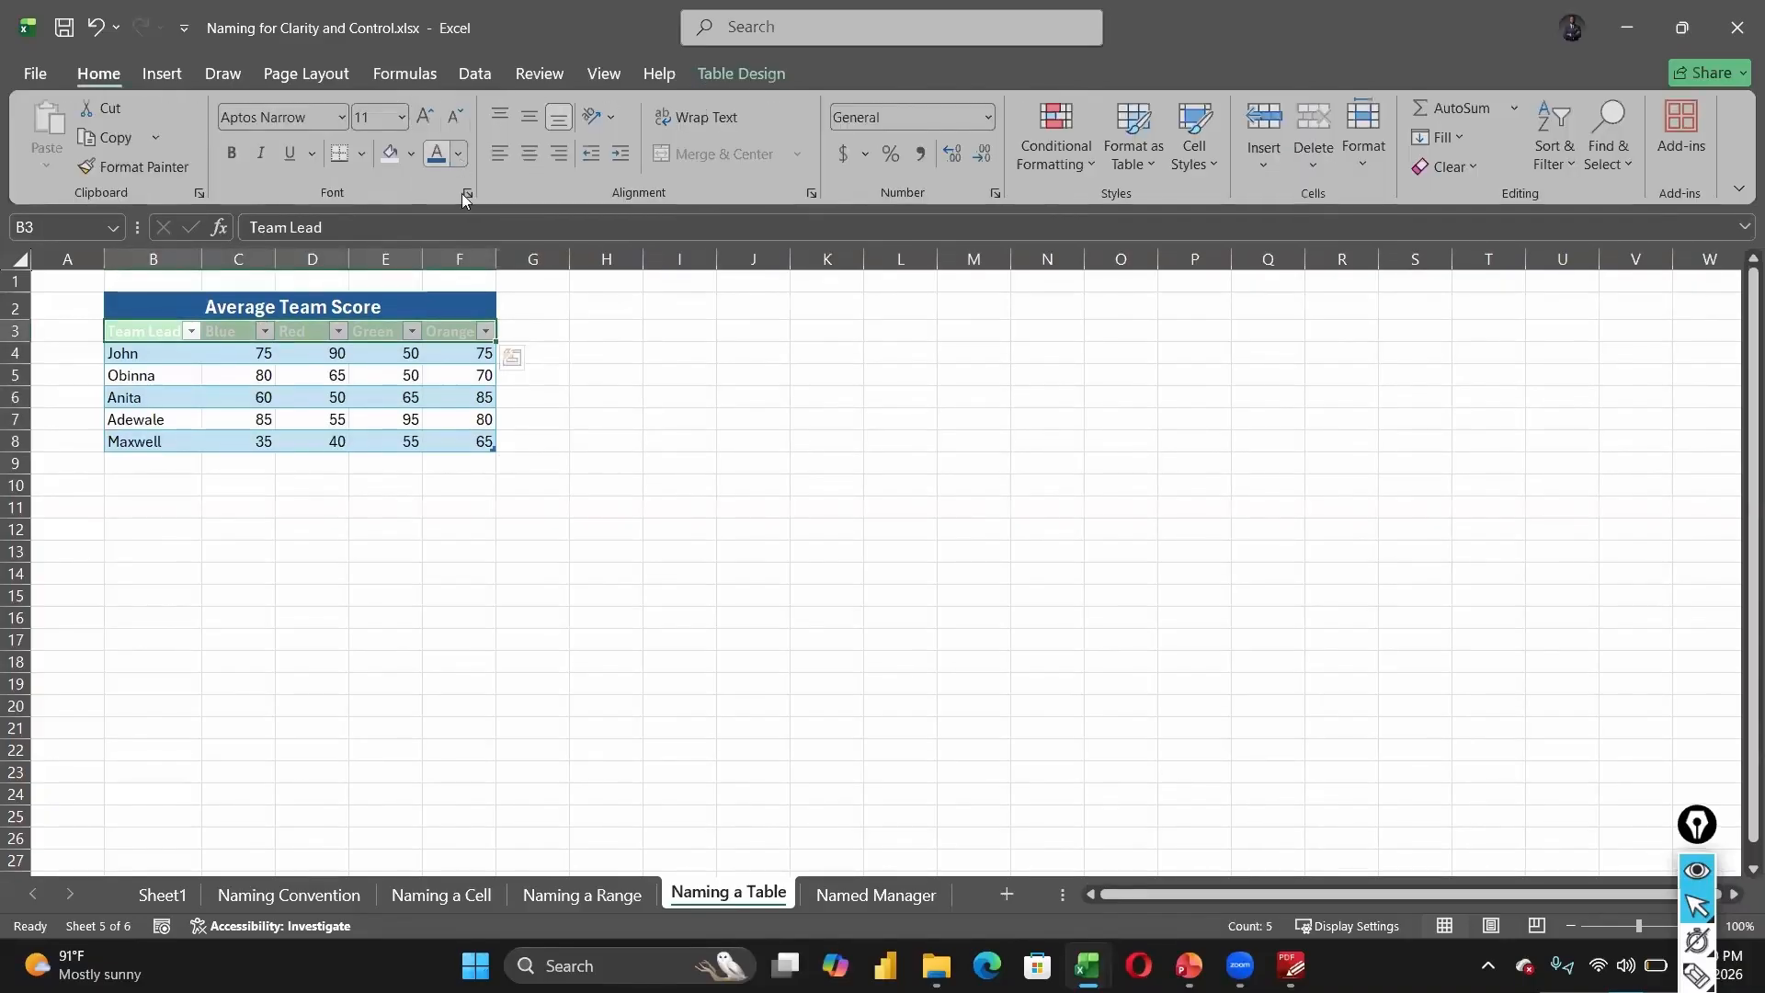
click(458, 154)
click(471, 302)
click(460, 397)
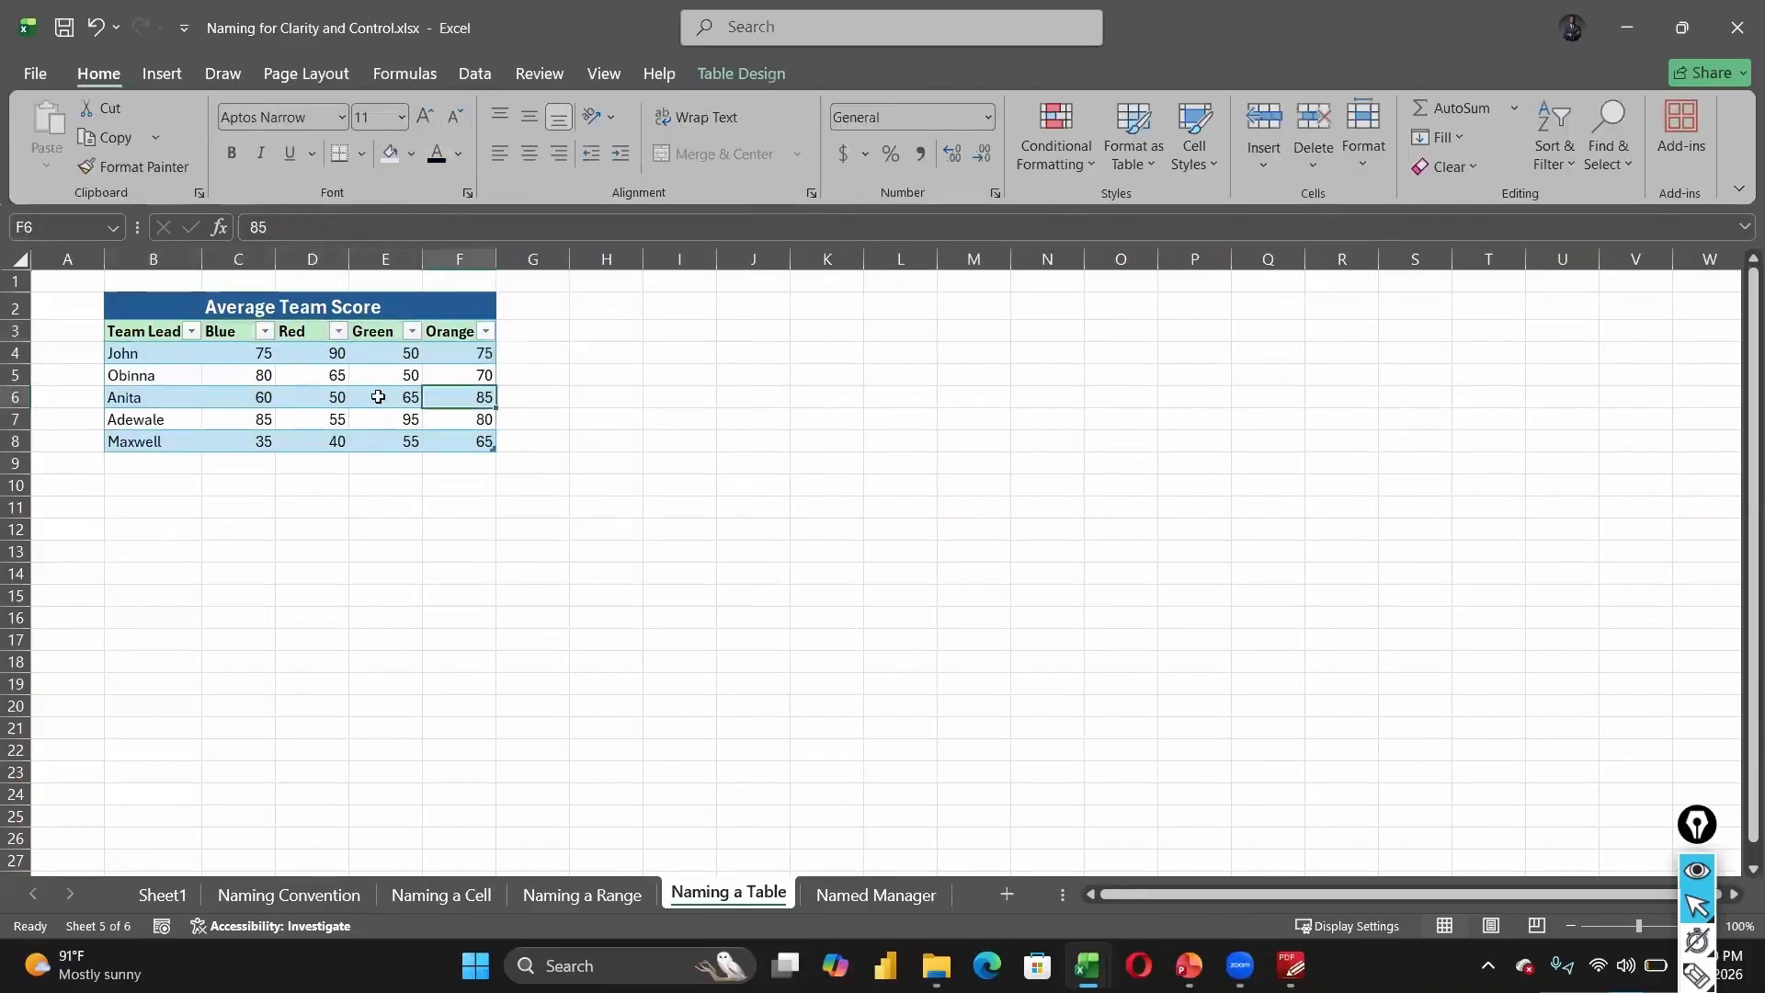
click(377, 397)
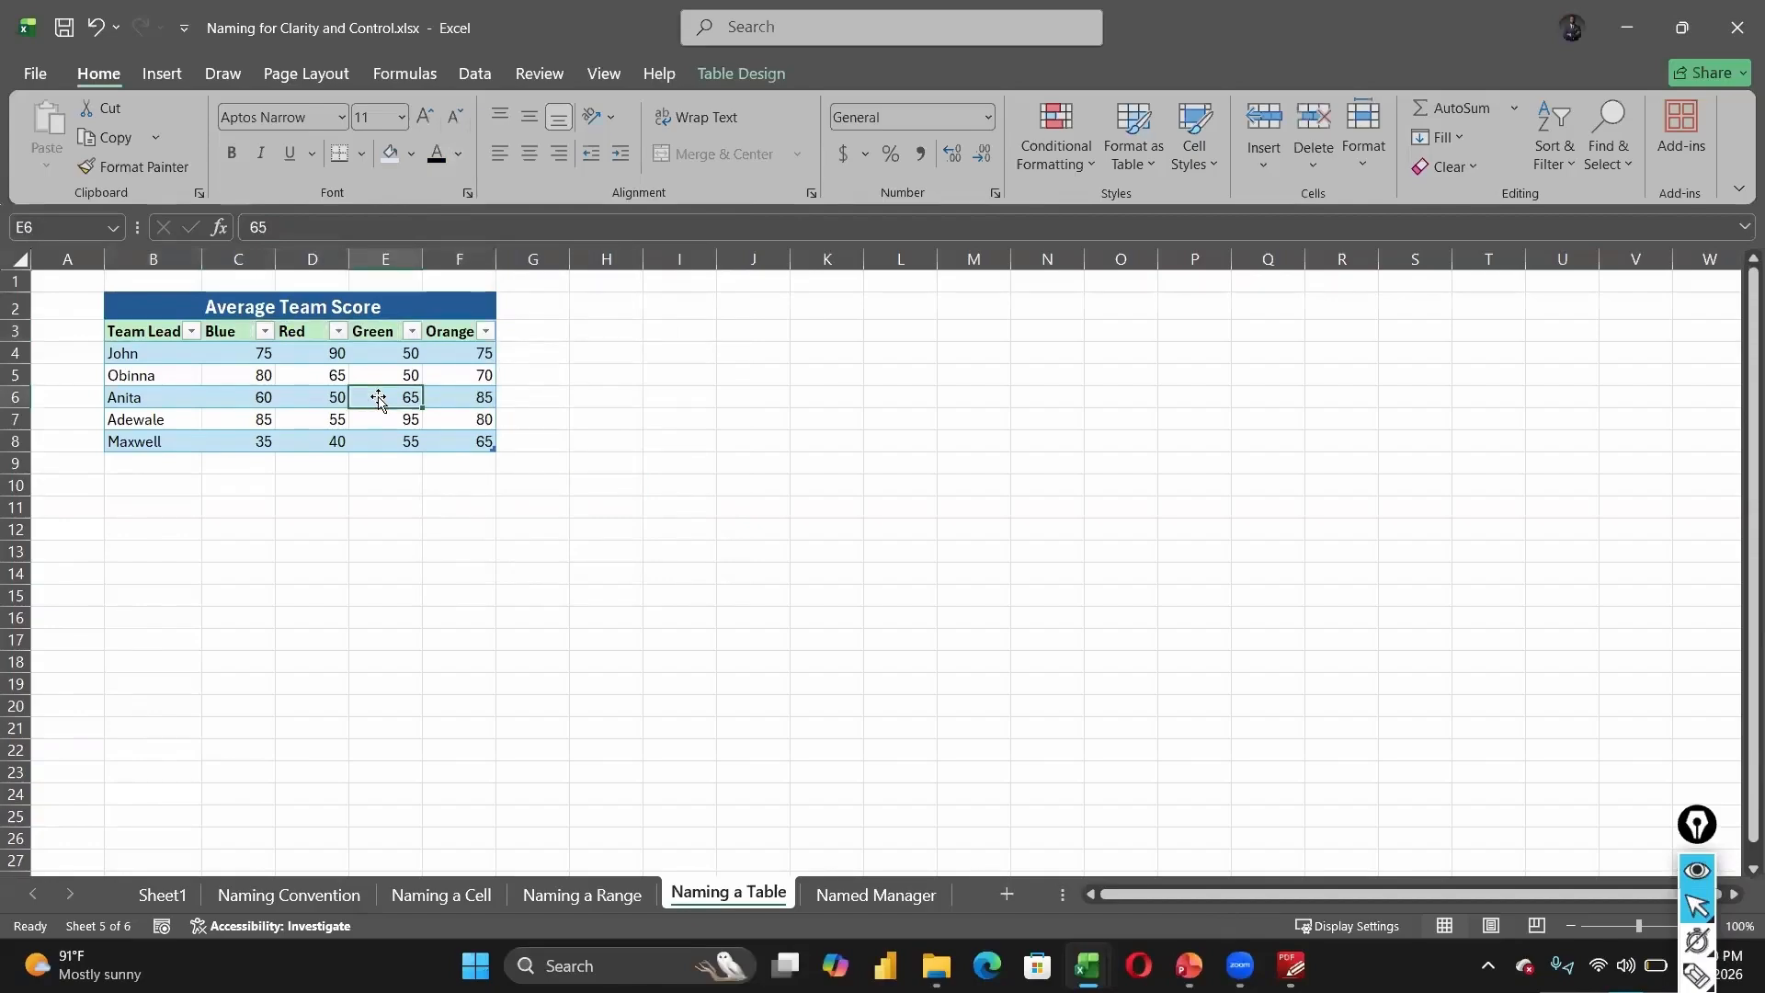
- Try to rename the Average Team Score table as "Average score" with a space in the name
click(313, 418)
click(741, 73)
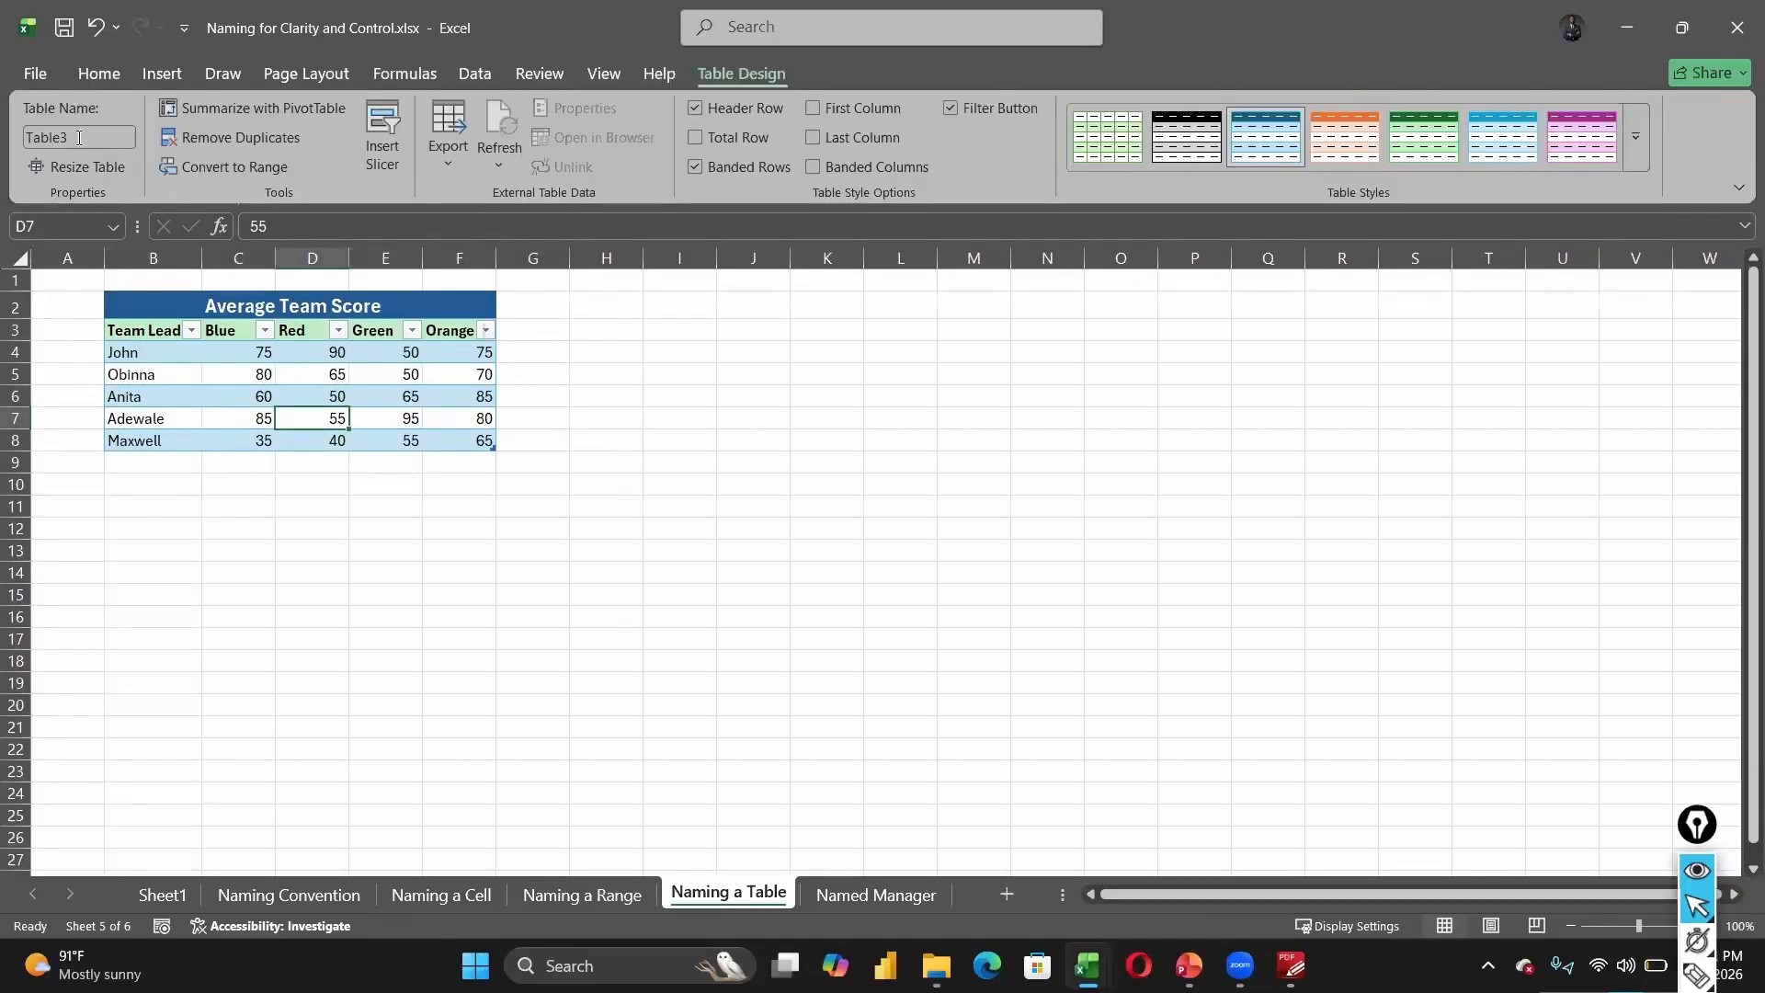
click(79, 138)
text(Avr)
text(erag)
text(e_score)
key(Return)
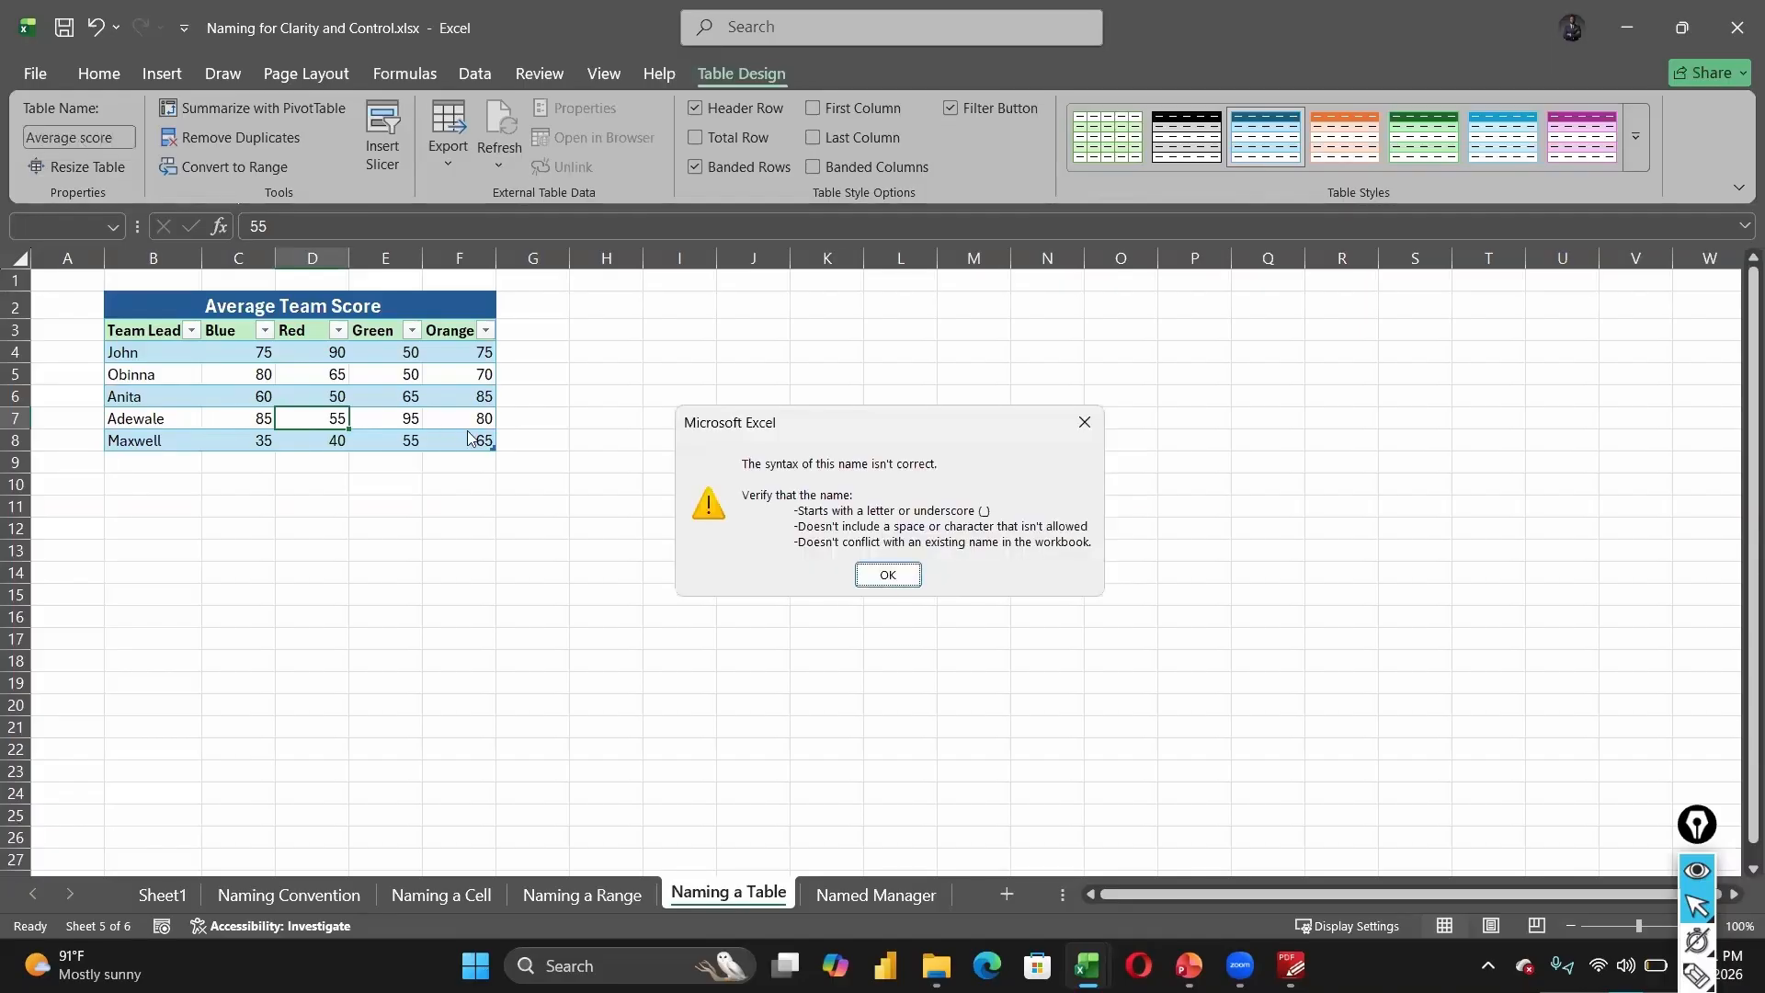
click(911, 579)
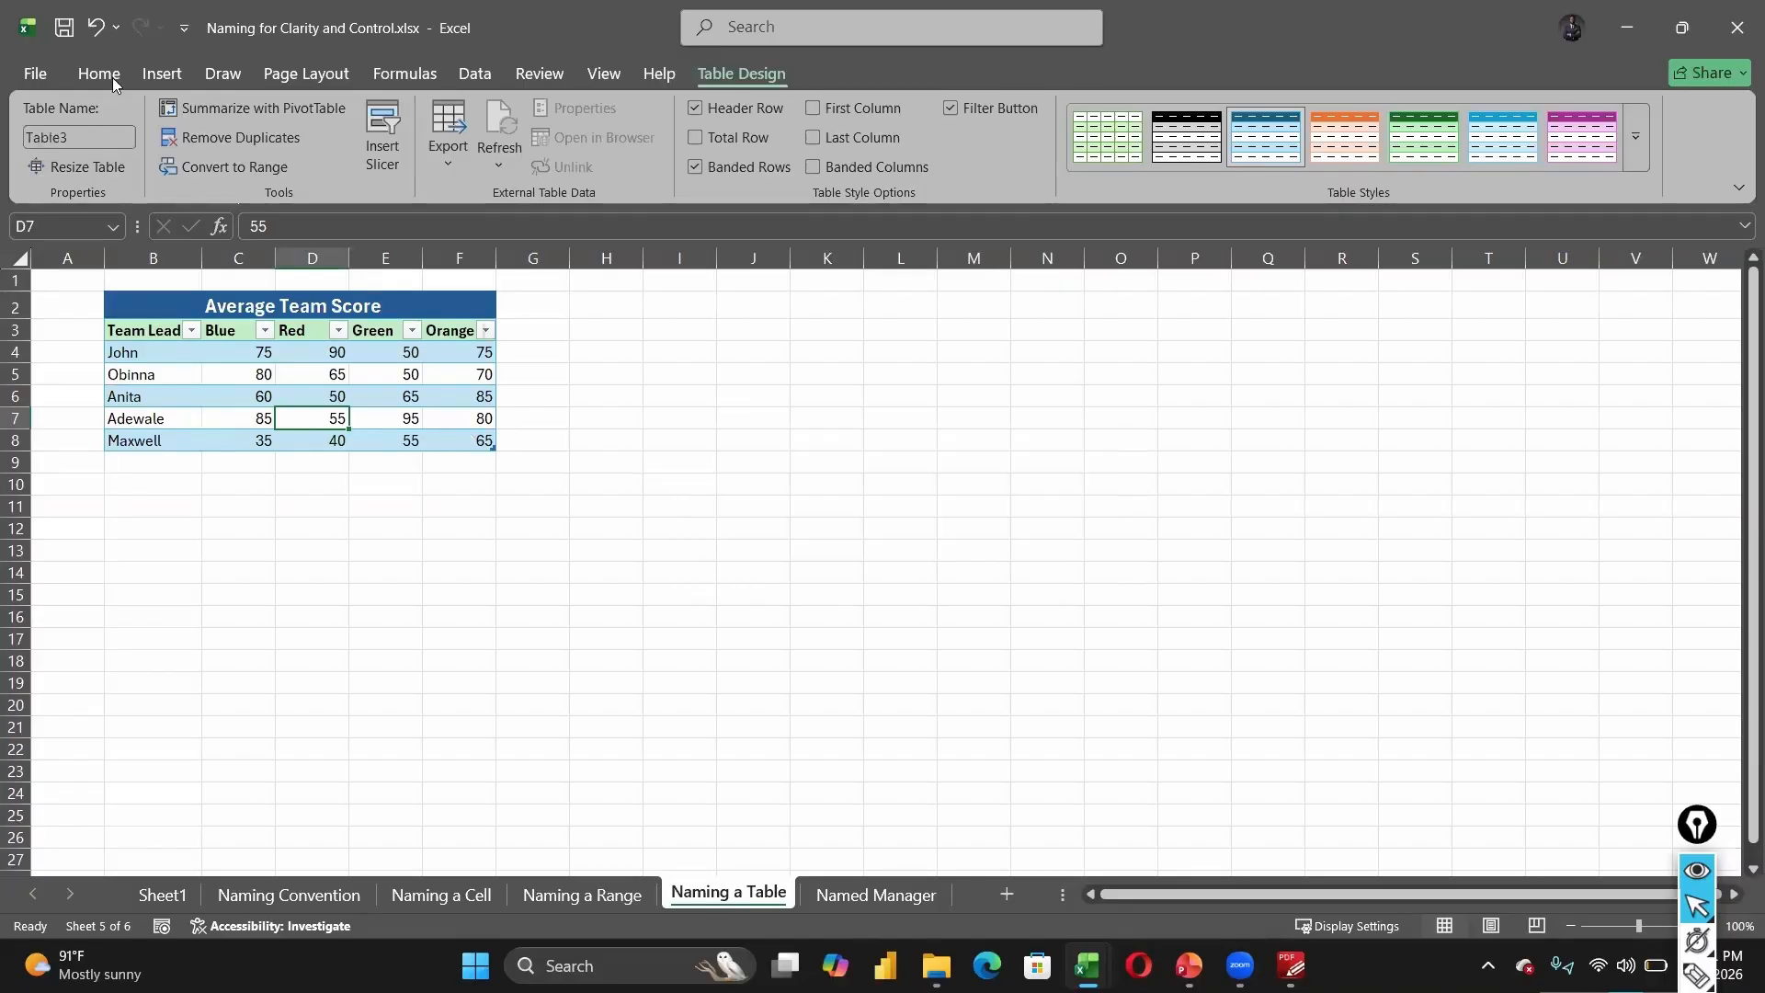
- Rename the Average Team Score table as AverageScore and check the workbook's list of defined names
click(87, 136)
text(AverageScore)
click(112, 228)
click(606, 572)
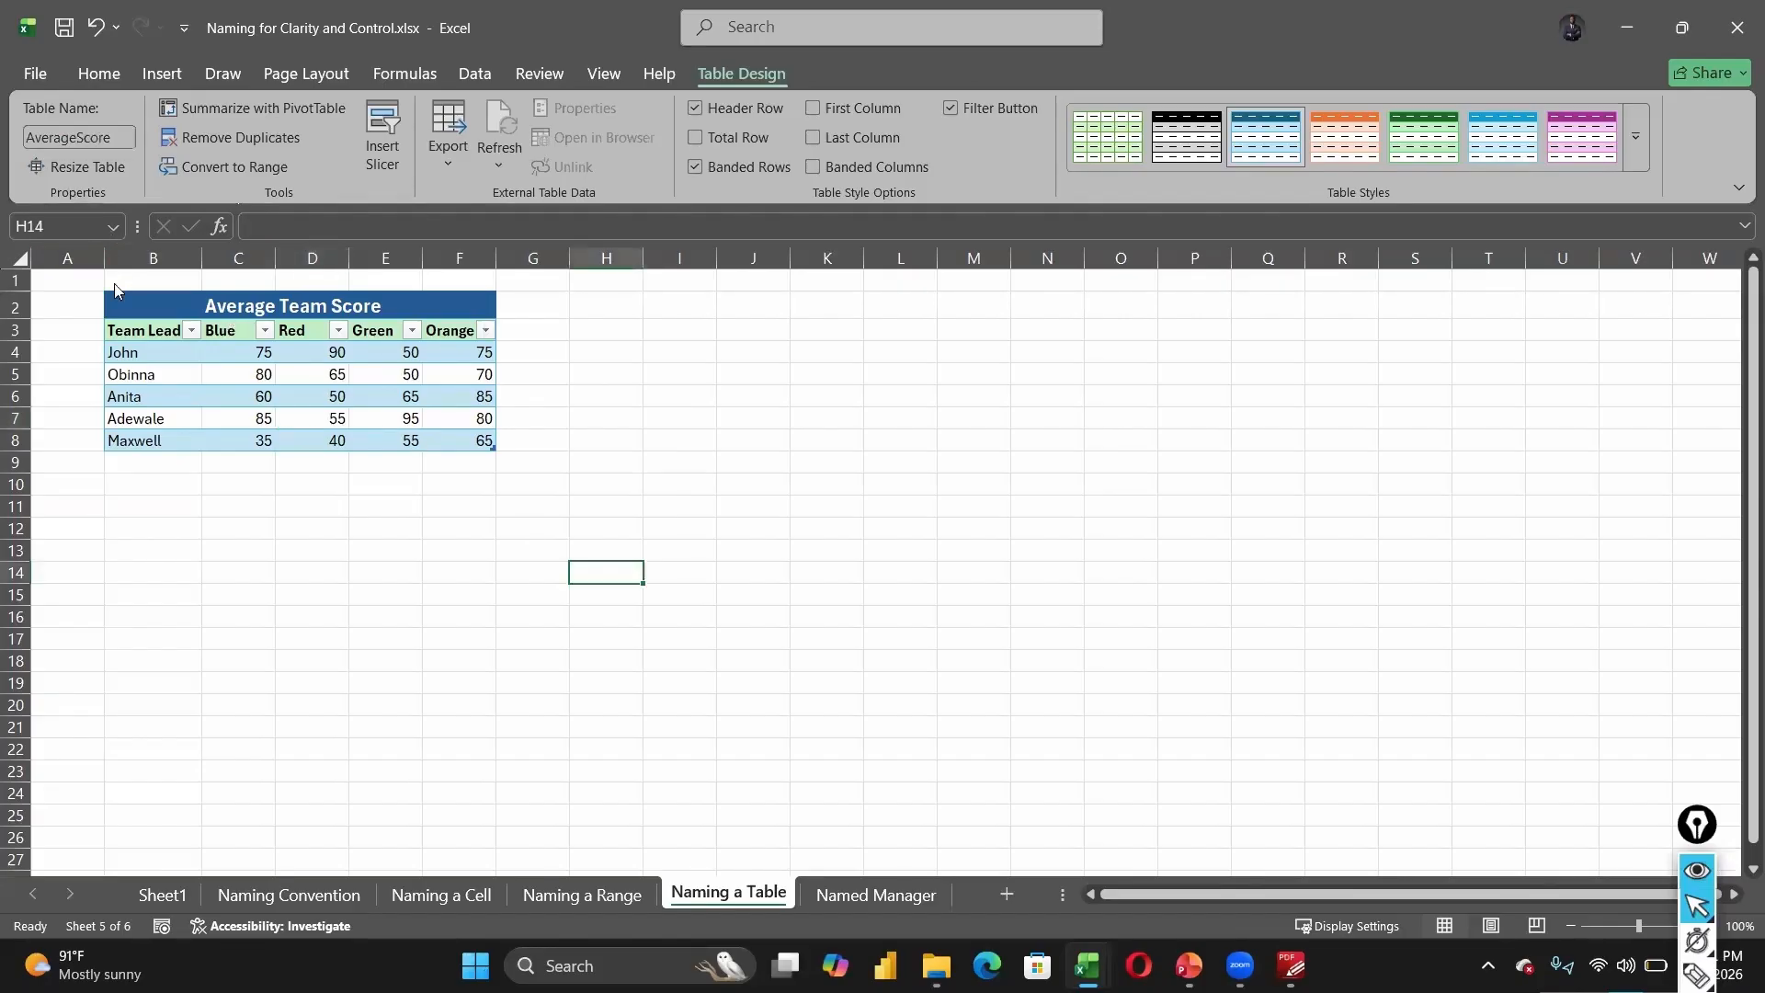
click(386, 375)
click(113, 227)
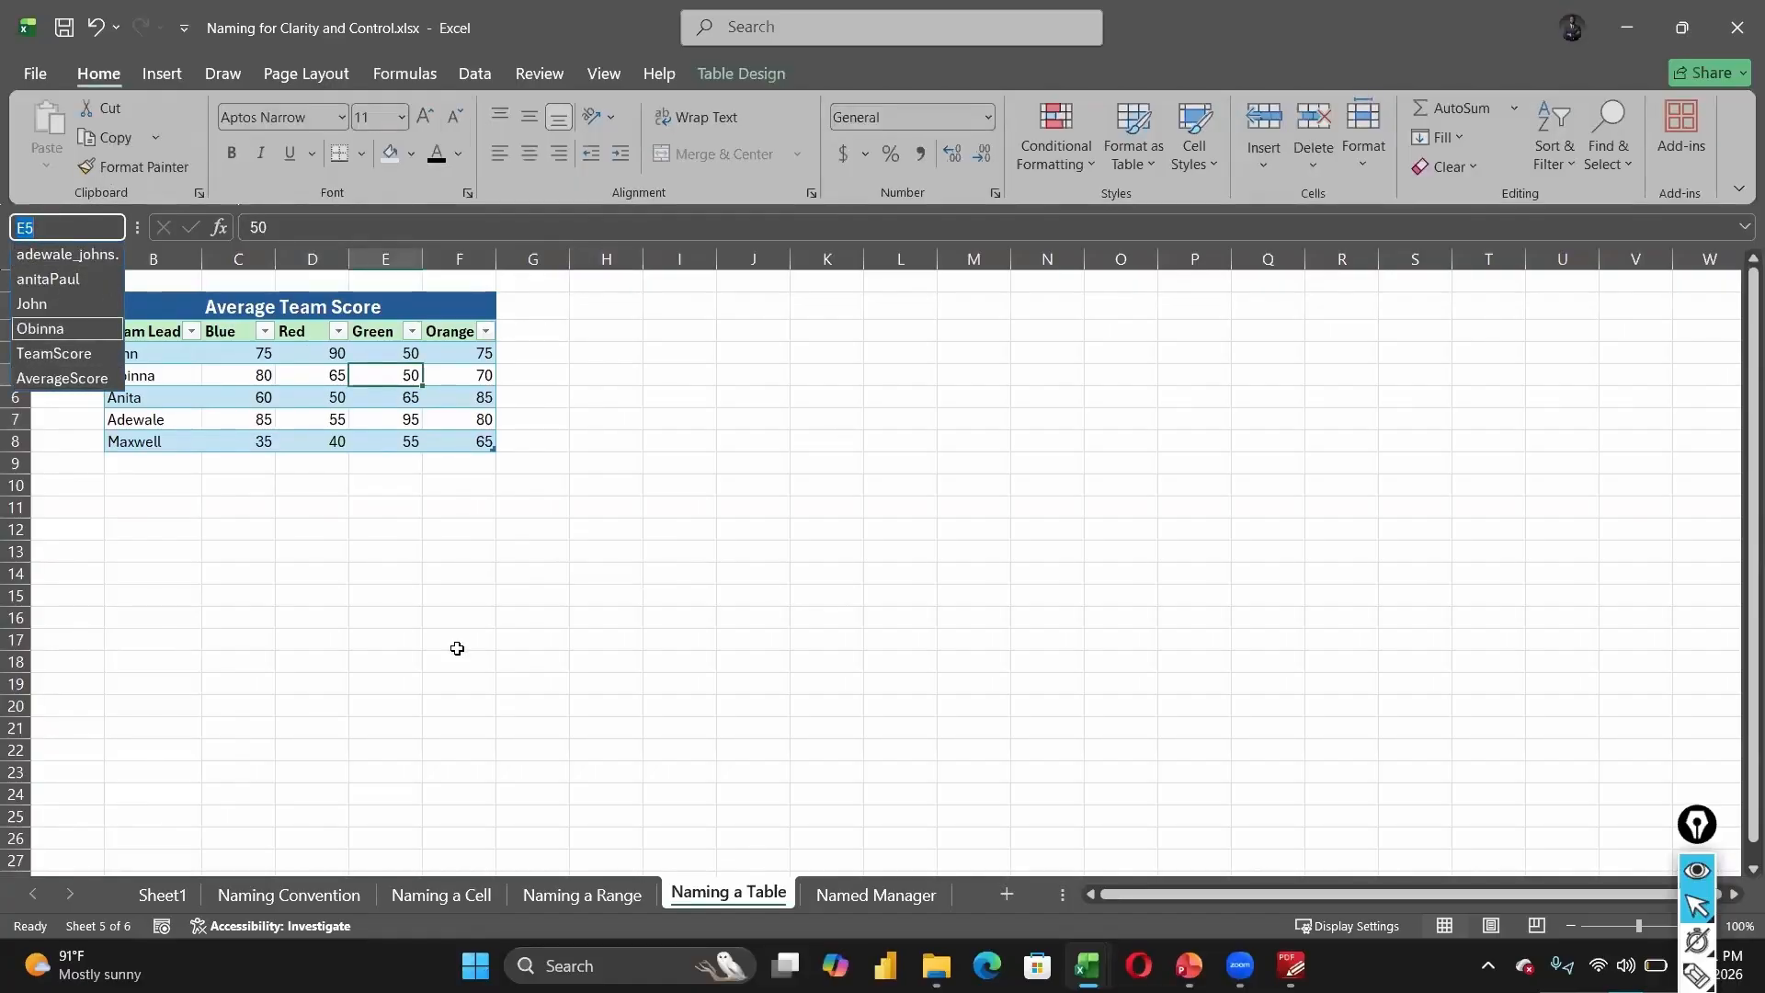
click(658, 533)
click(827, 441)
- Enter the formula =AverageScore in cell I12 to return the table's data
click(659, 533)
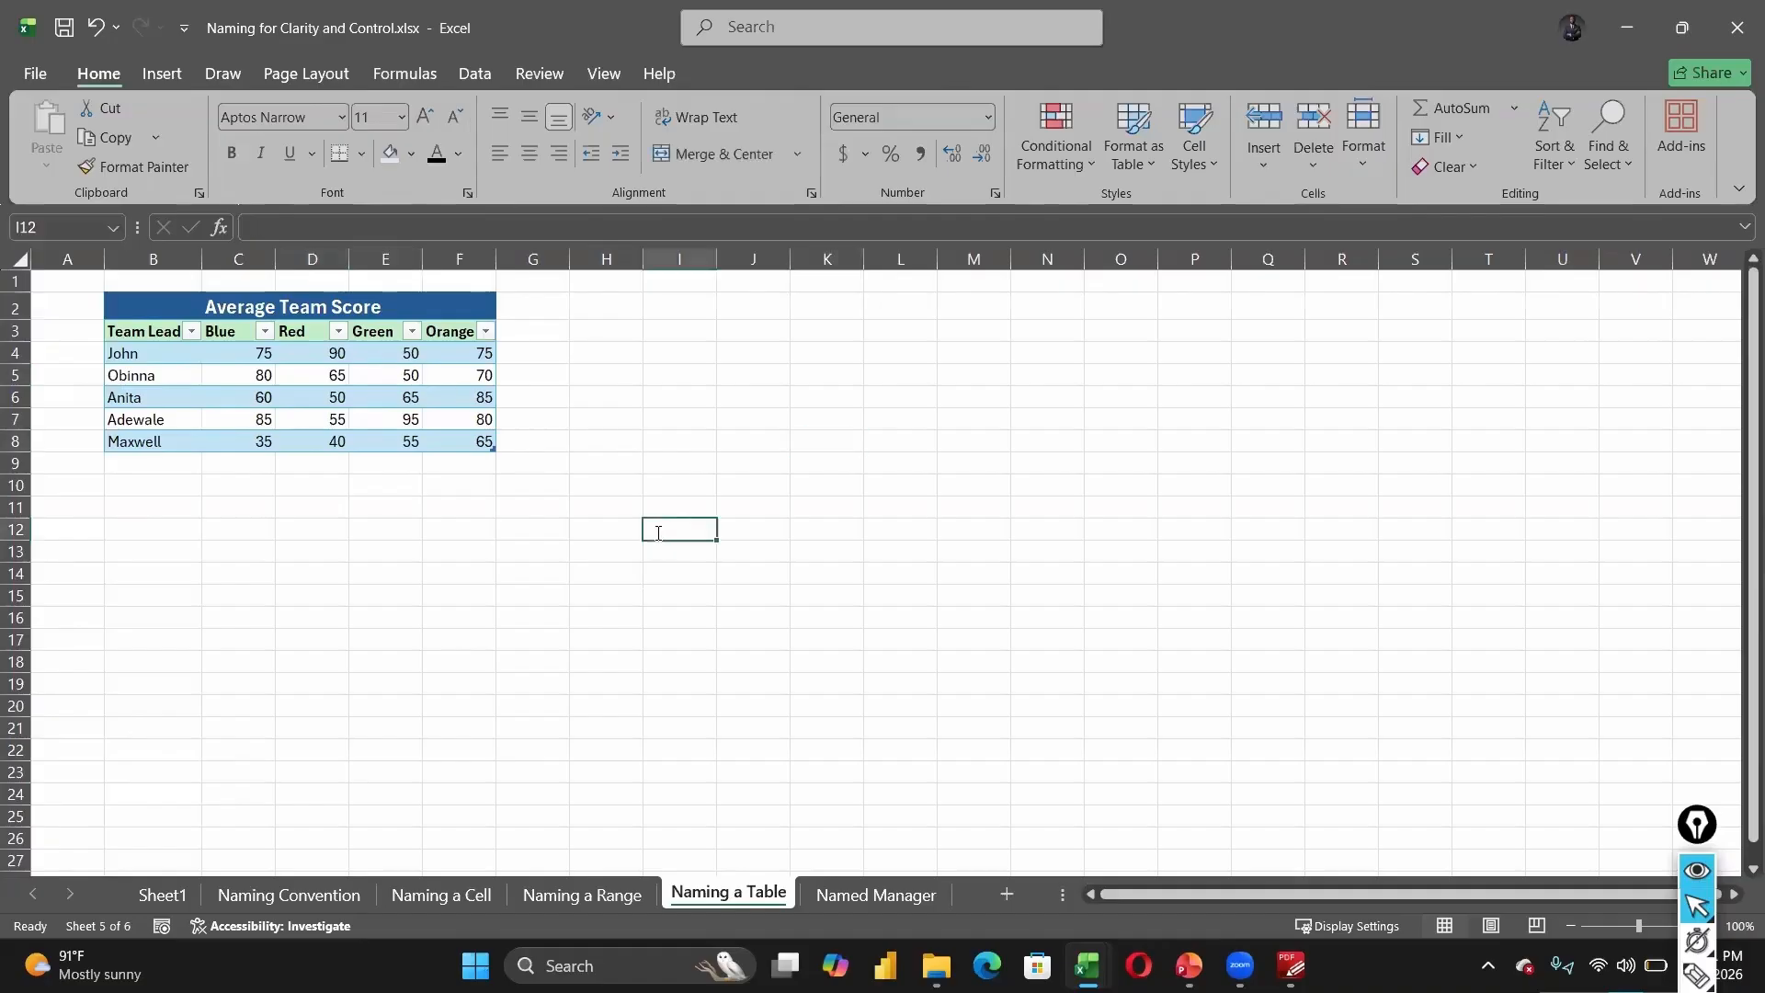
text(=Ave)
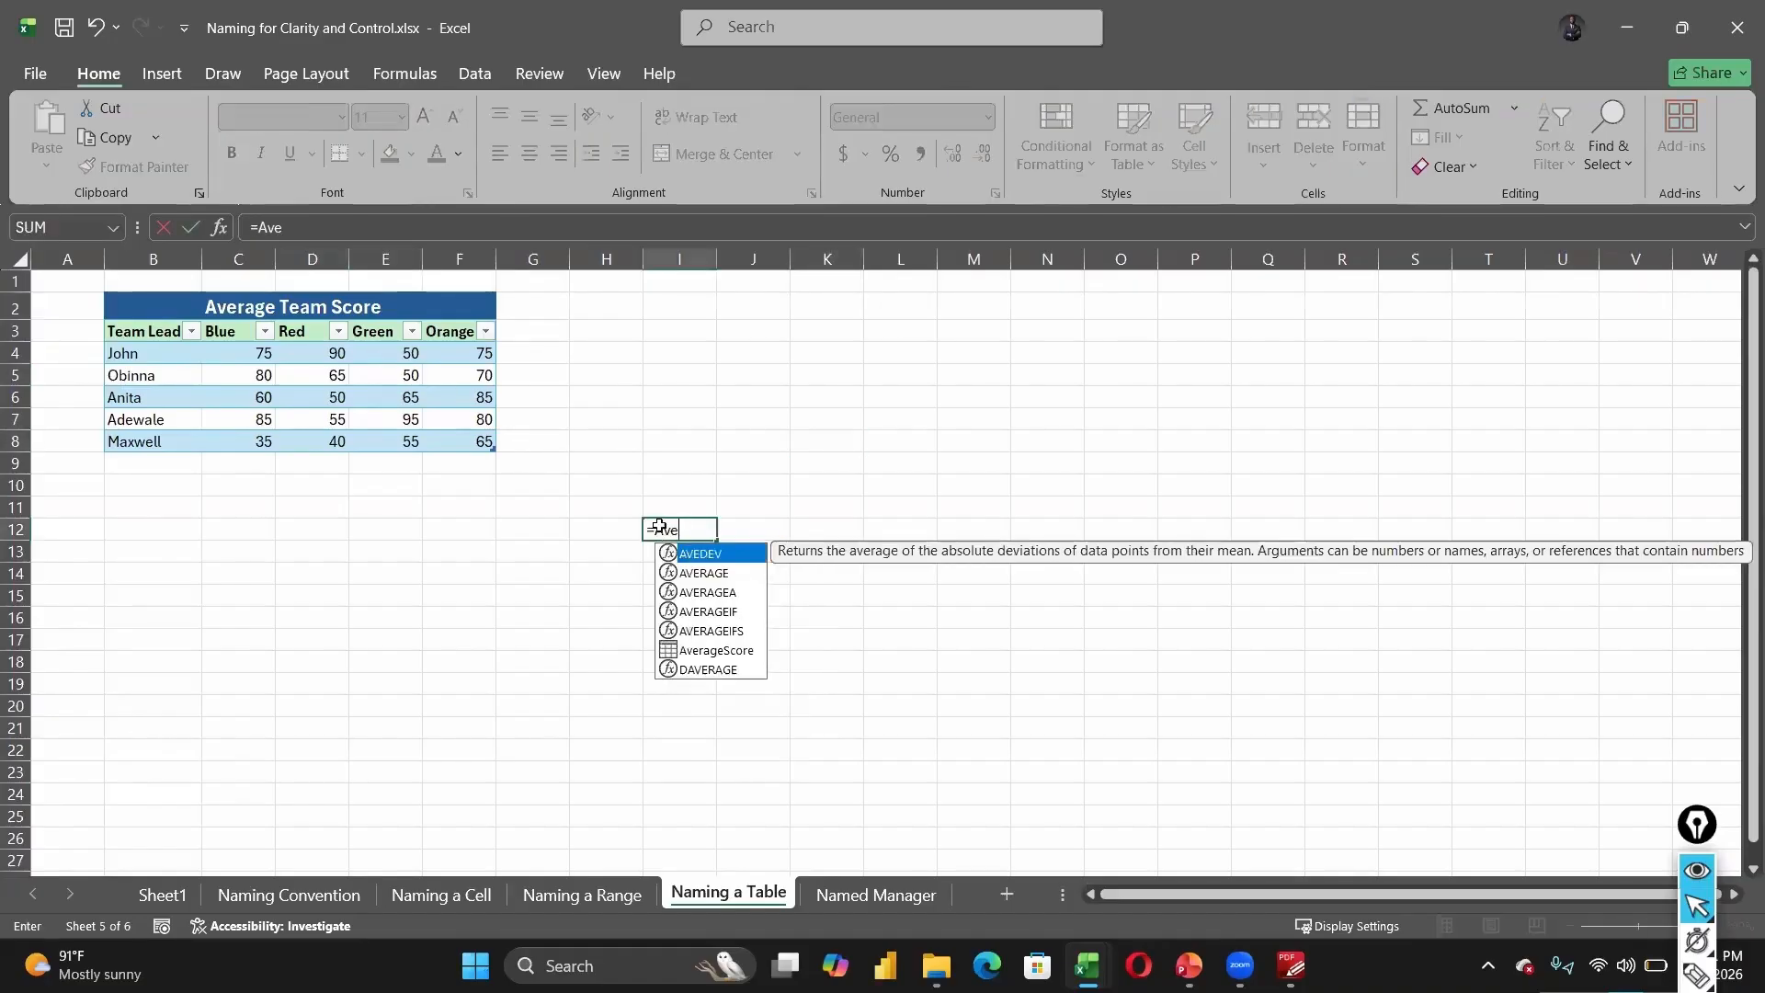
text(ra)
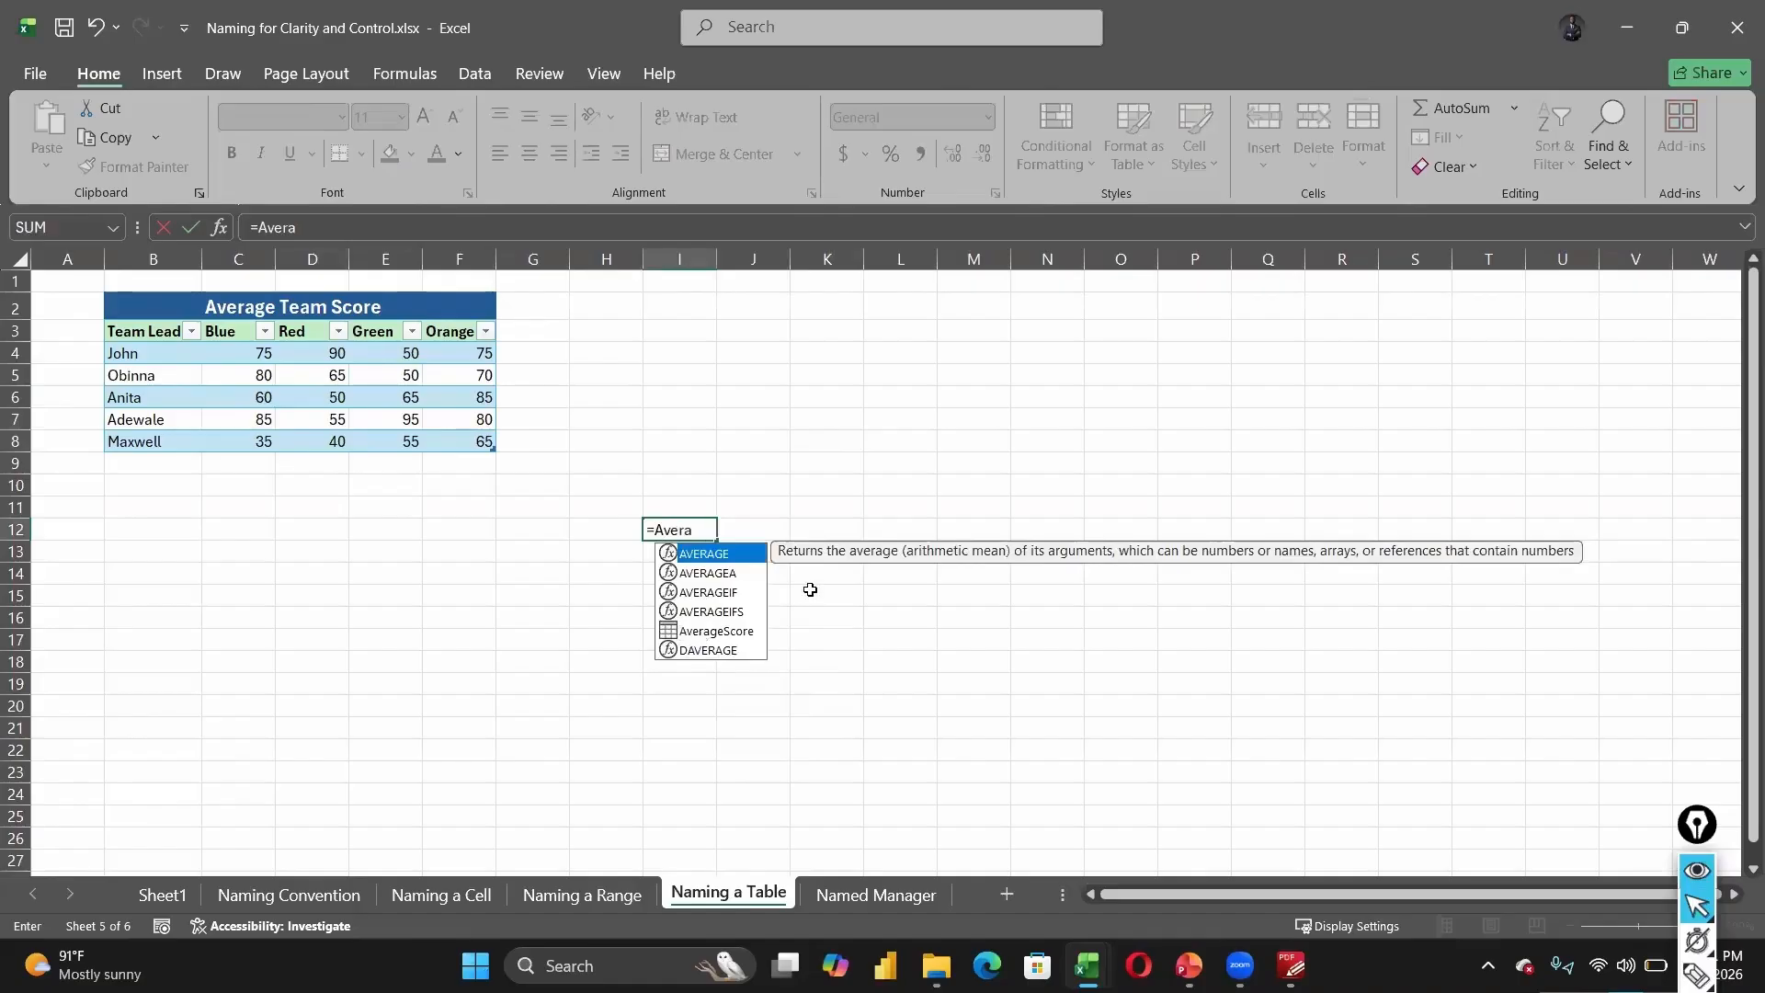
key(Down)
key(Down)
key(Down)
key(Down)
key(Tab)
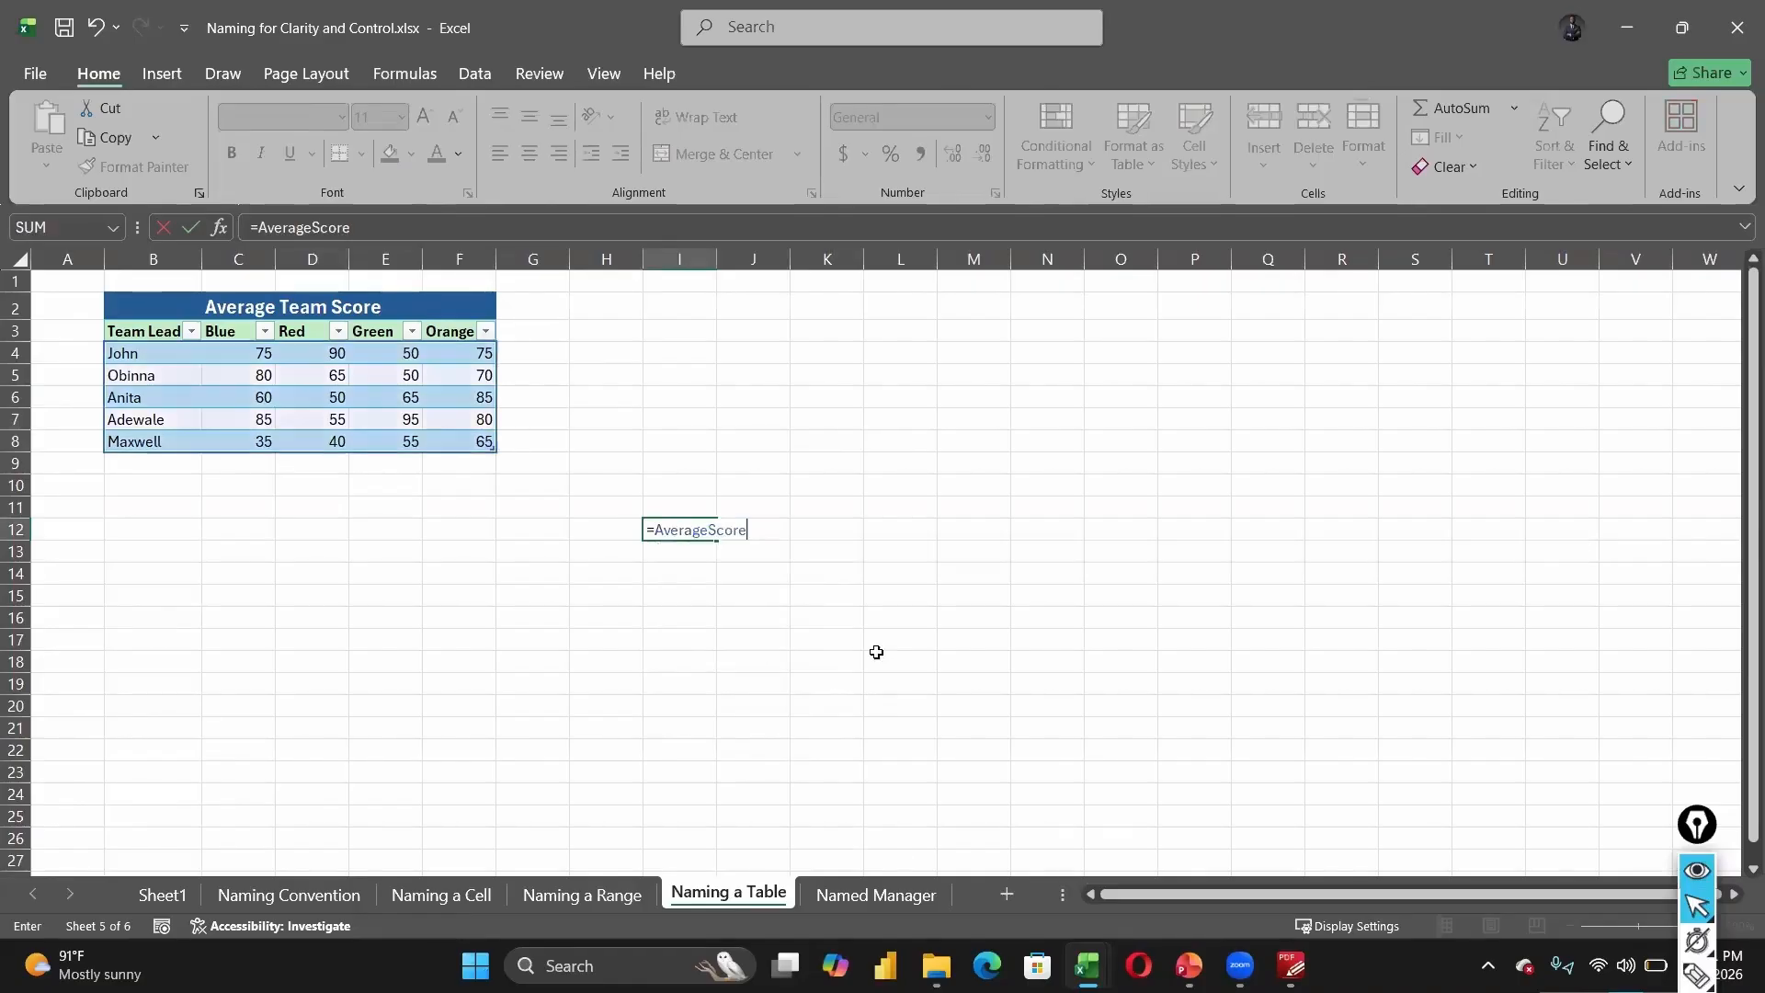
key(Return)
click(900, 706)
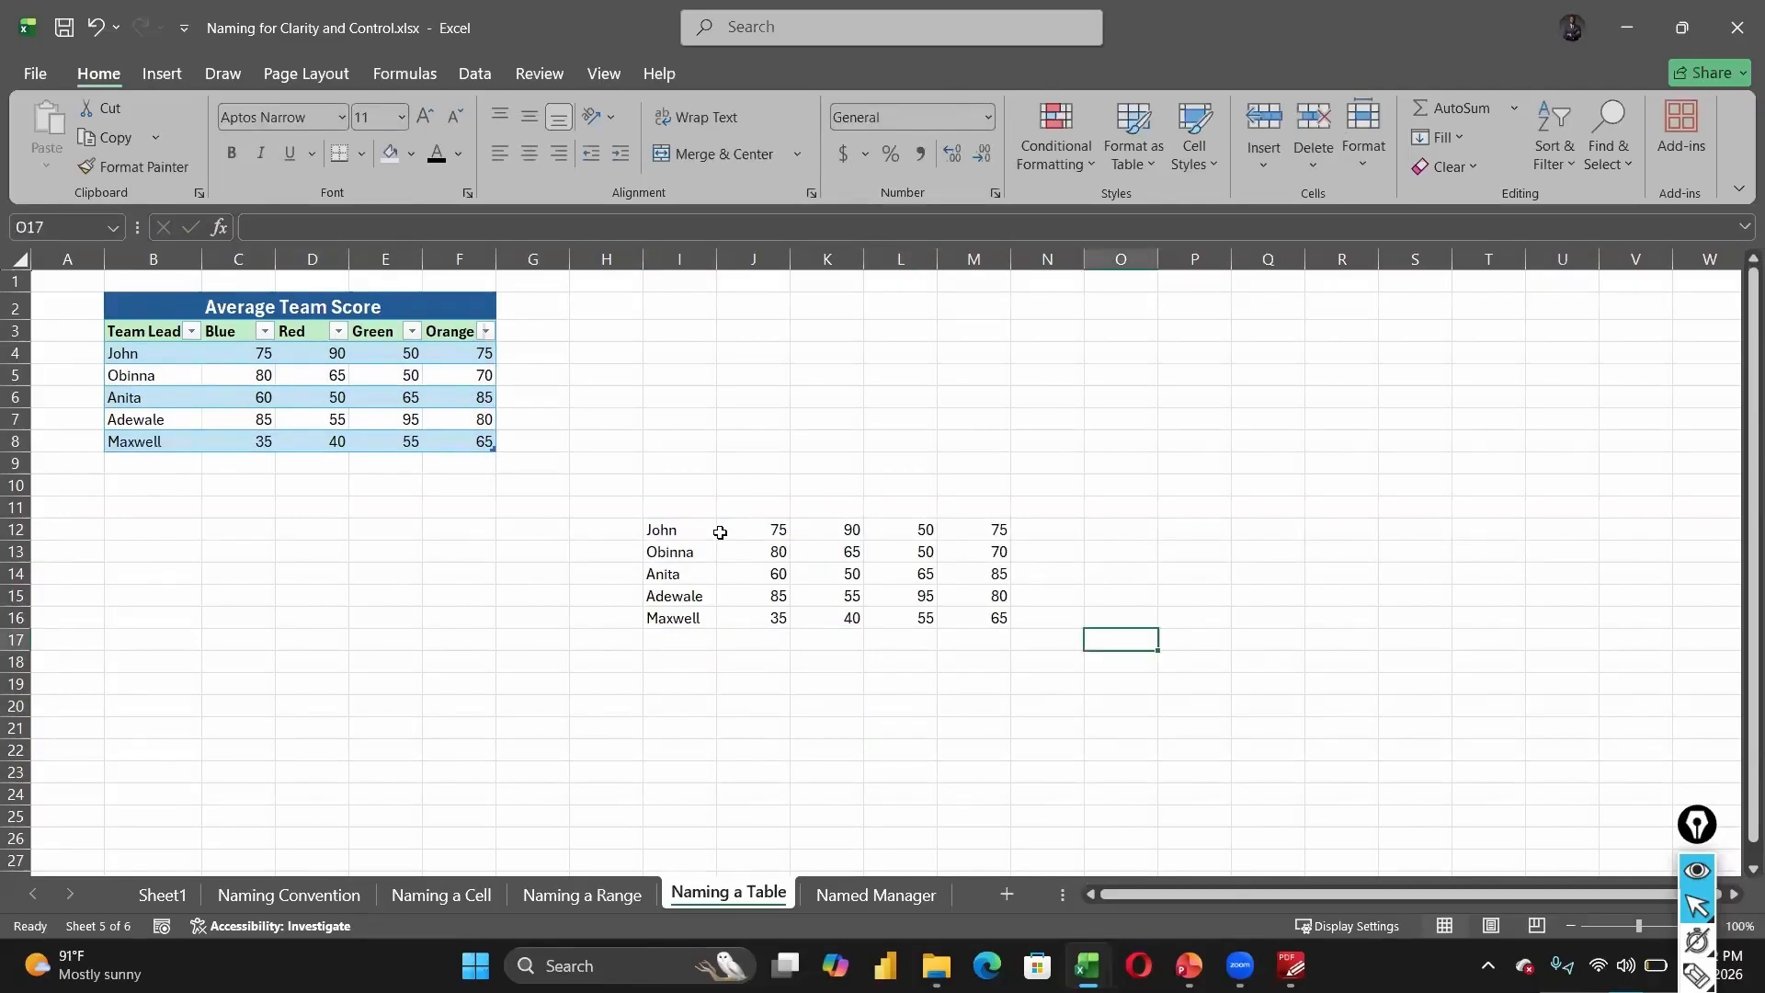
- Switch to the course PDF in PDF-XChange Editor, show it full screen, and advance to the Using the Name Manager page
click(1290, 966)
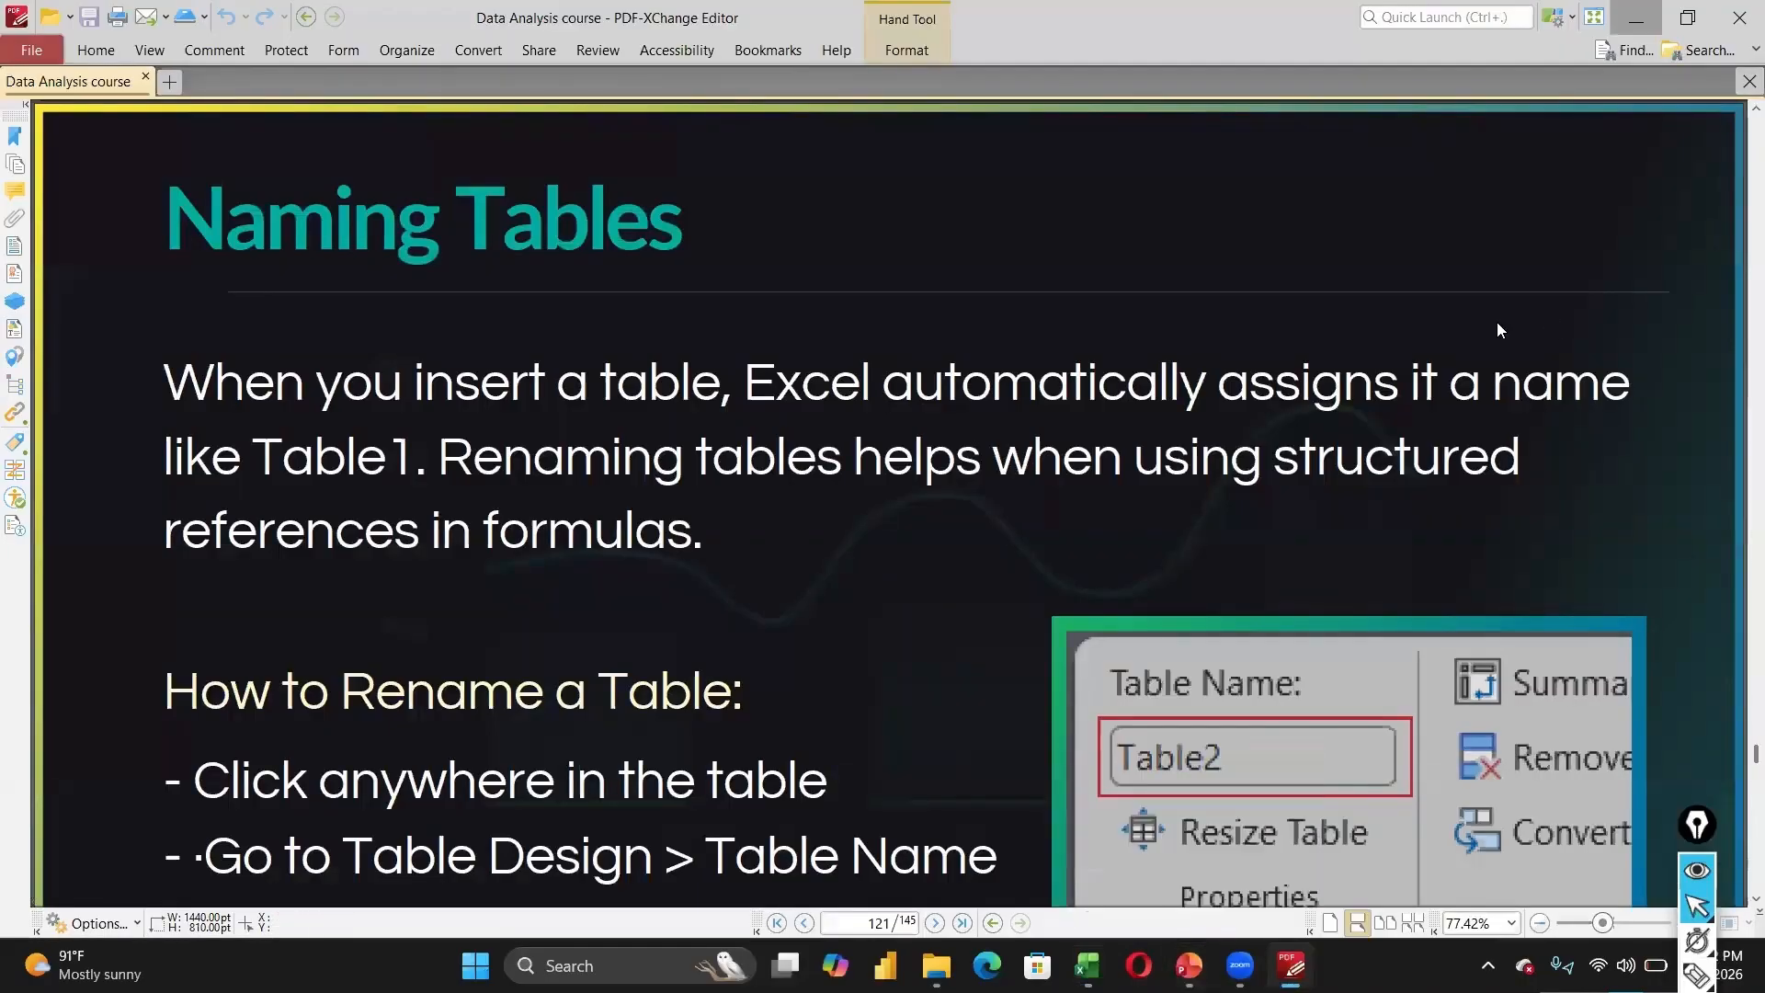
key(F11)
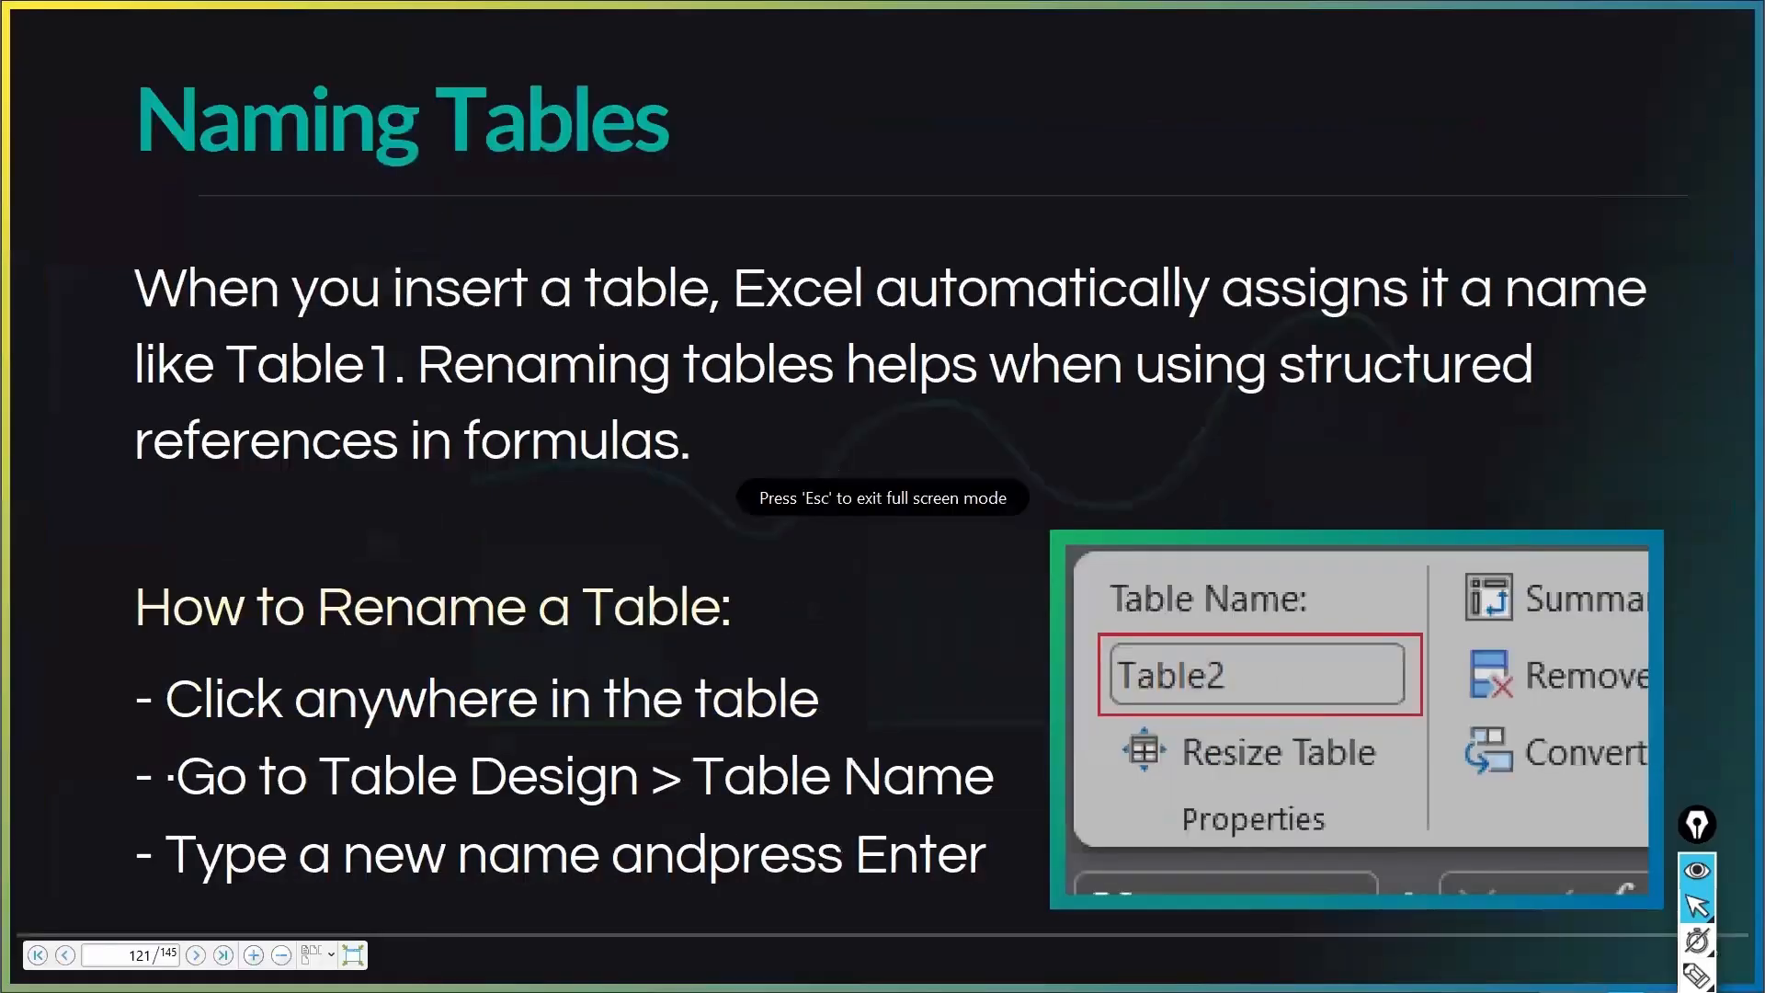
key(Page_Down)
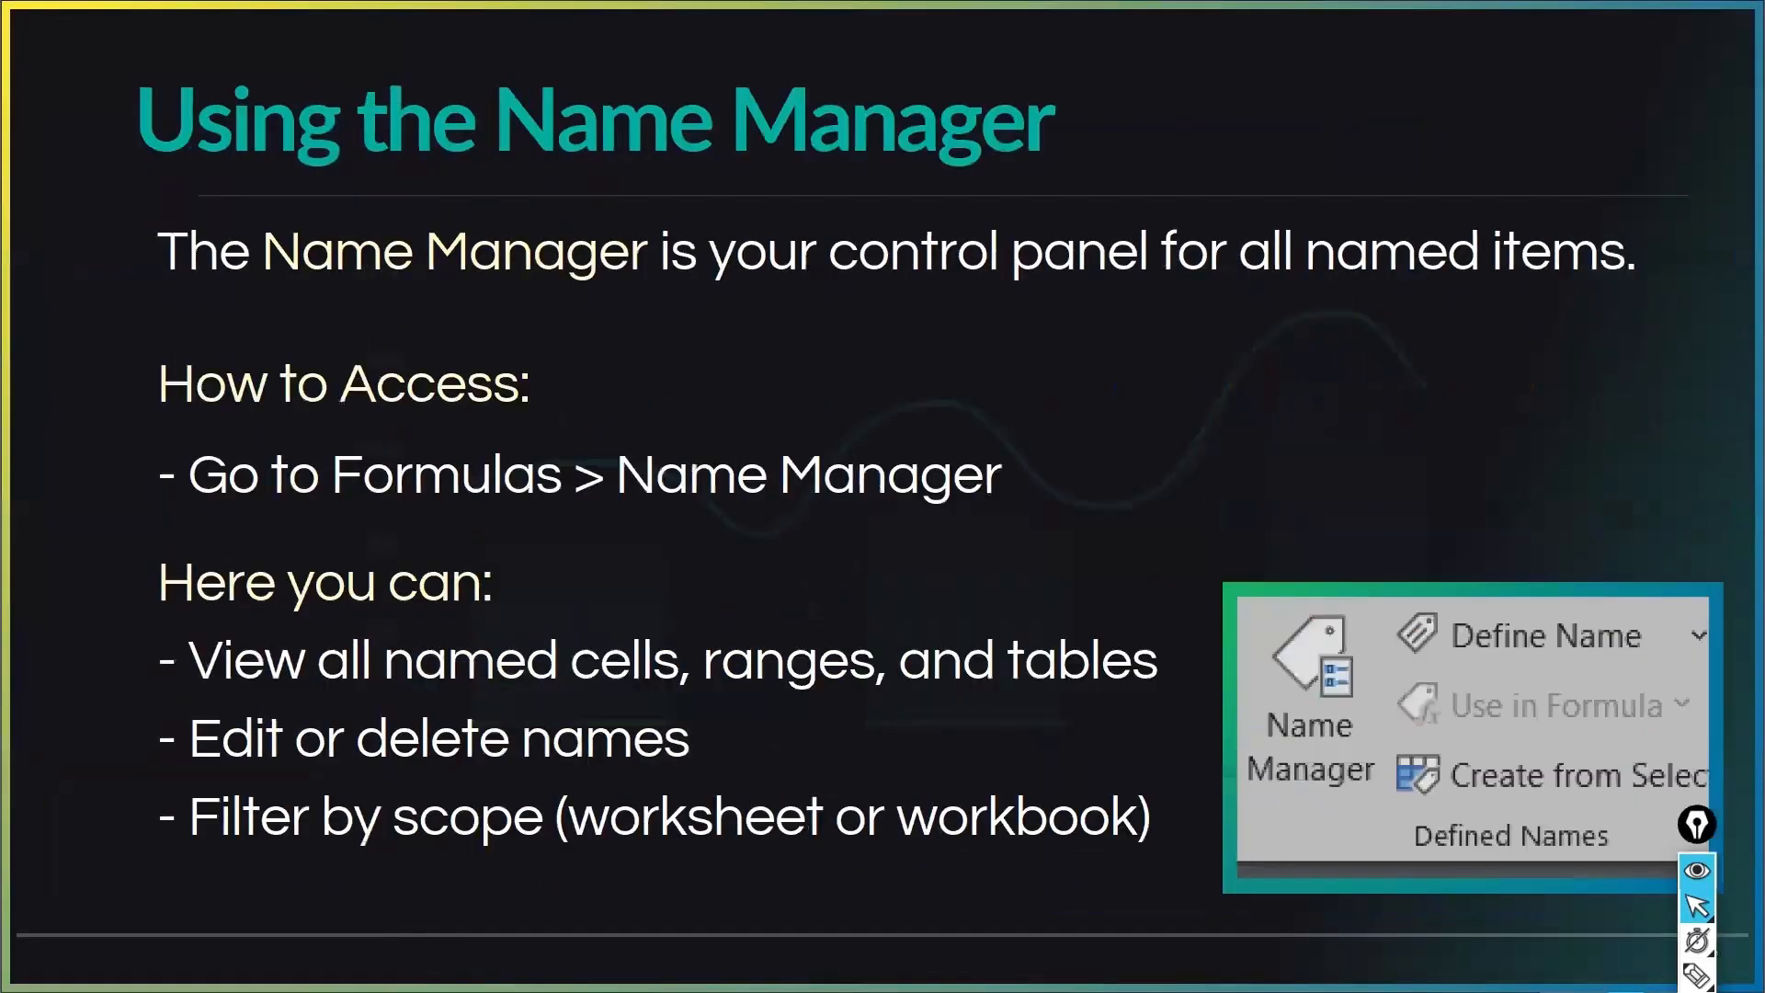